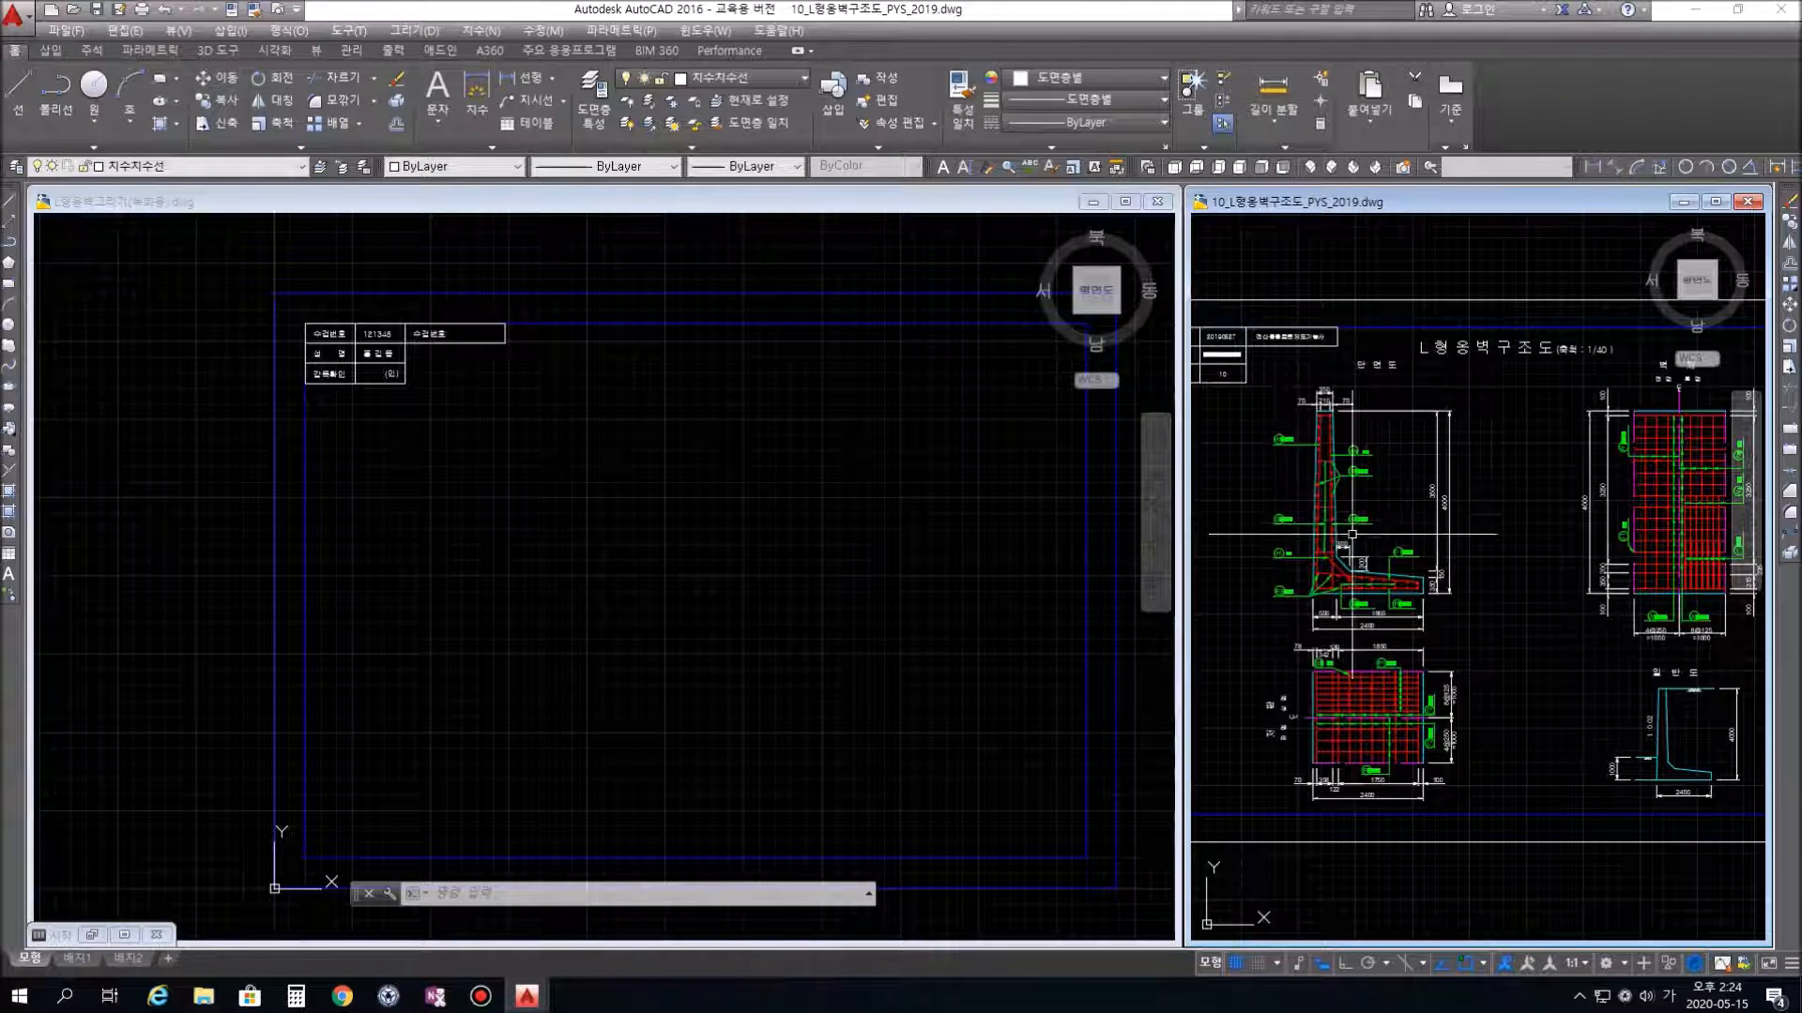
Examine the wall section and the layer properties list in the reference drawing 10_L형옹벽구조도_PYS_2019.dwg
scroll(1370, 434, up, 2)
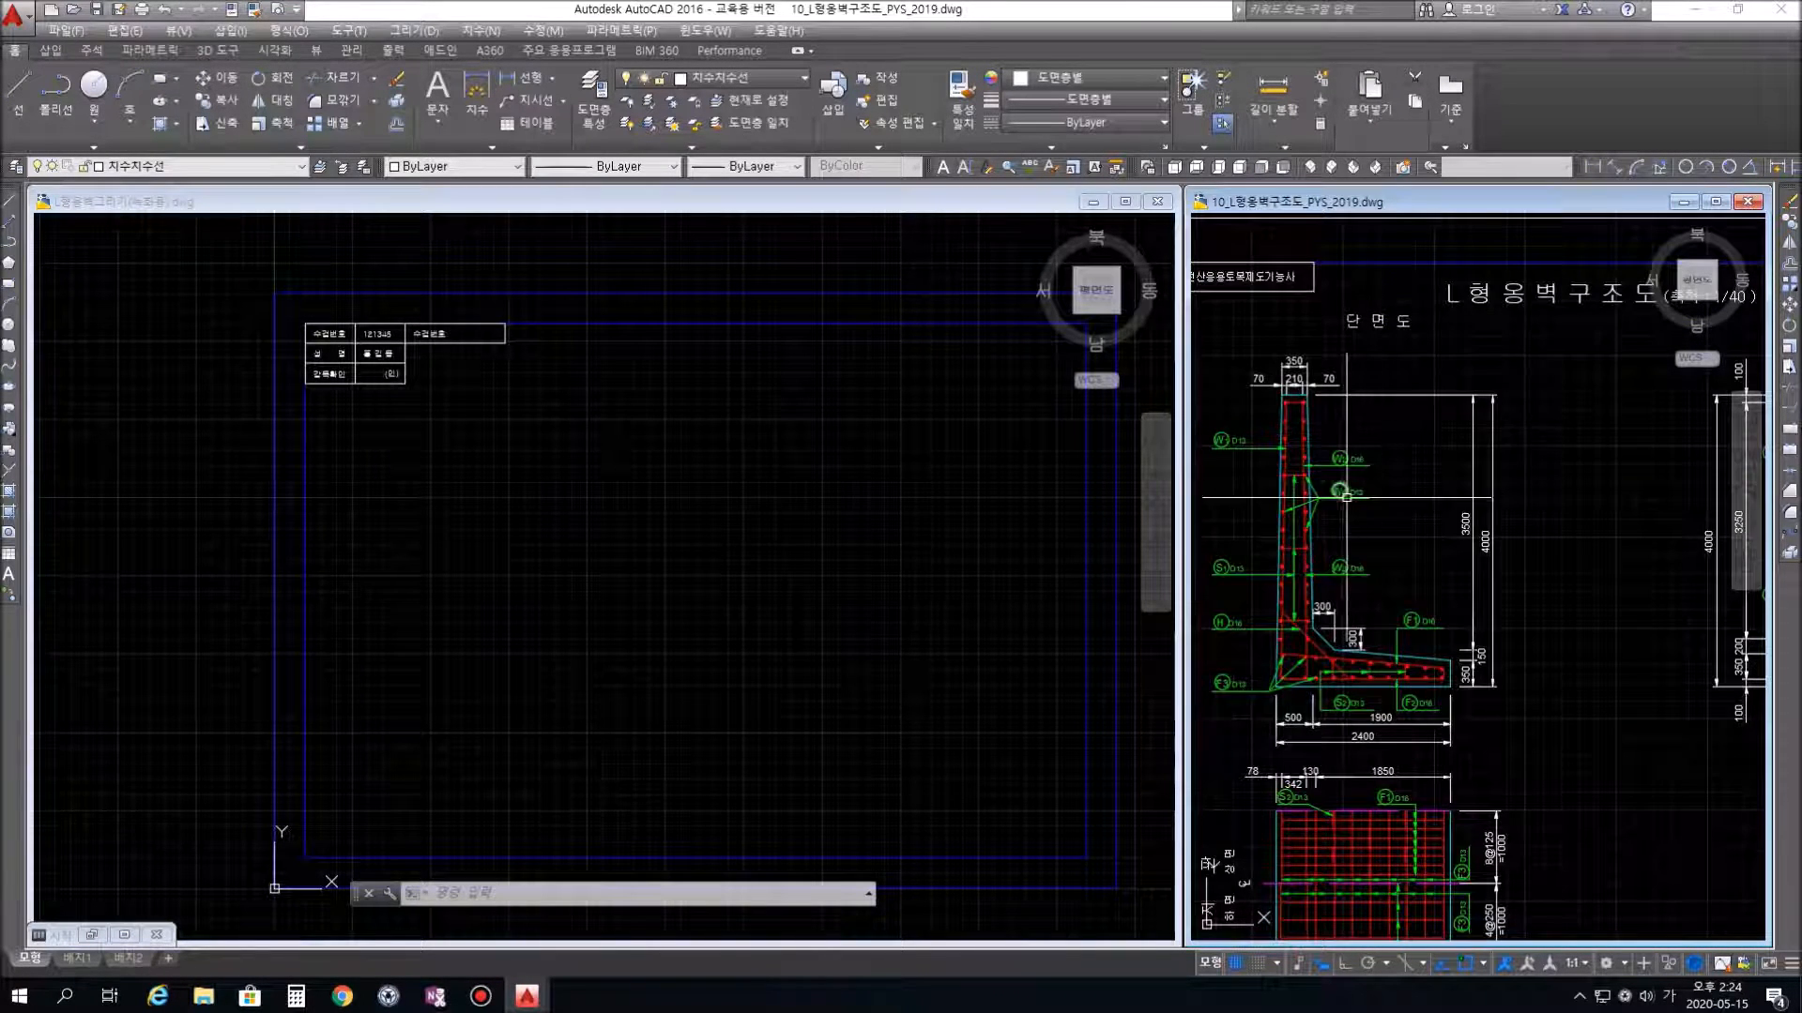
scroll(1346, 497, up, 2)
middle_drag(1378, 523, 1501, 528)
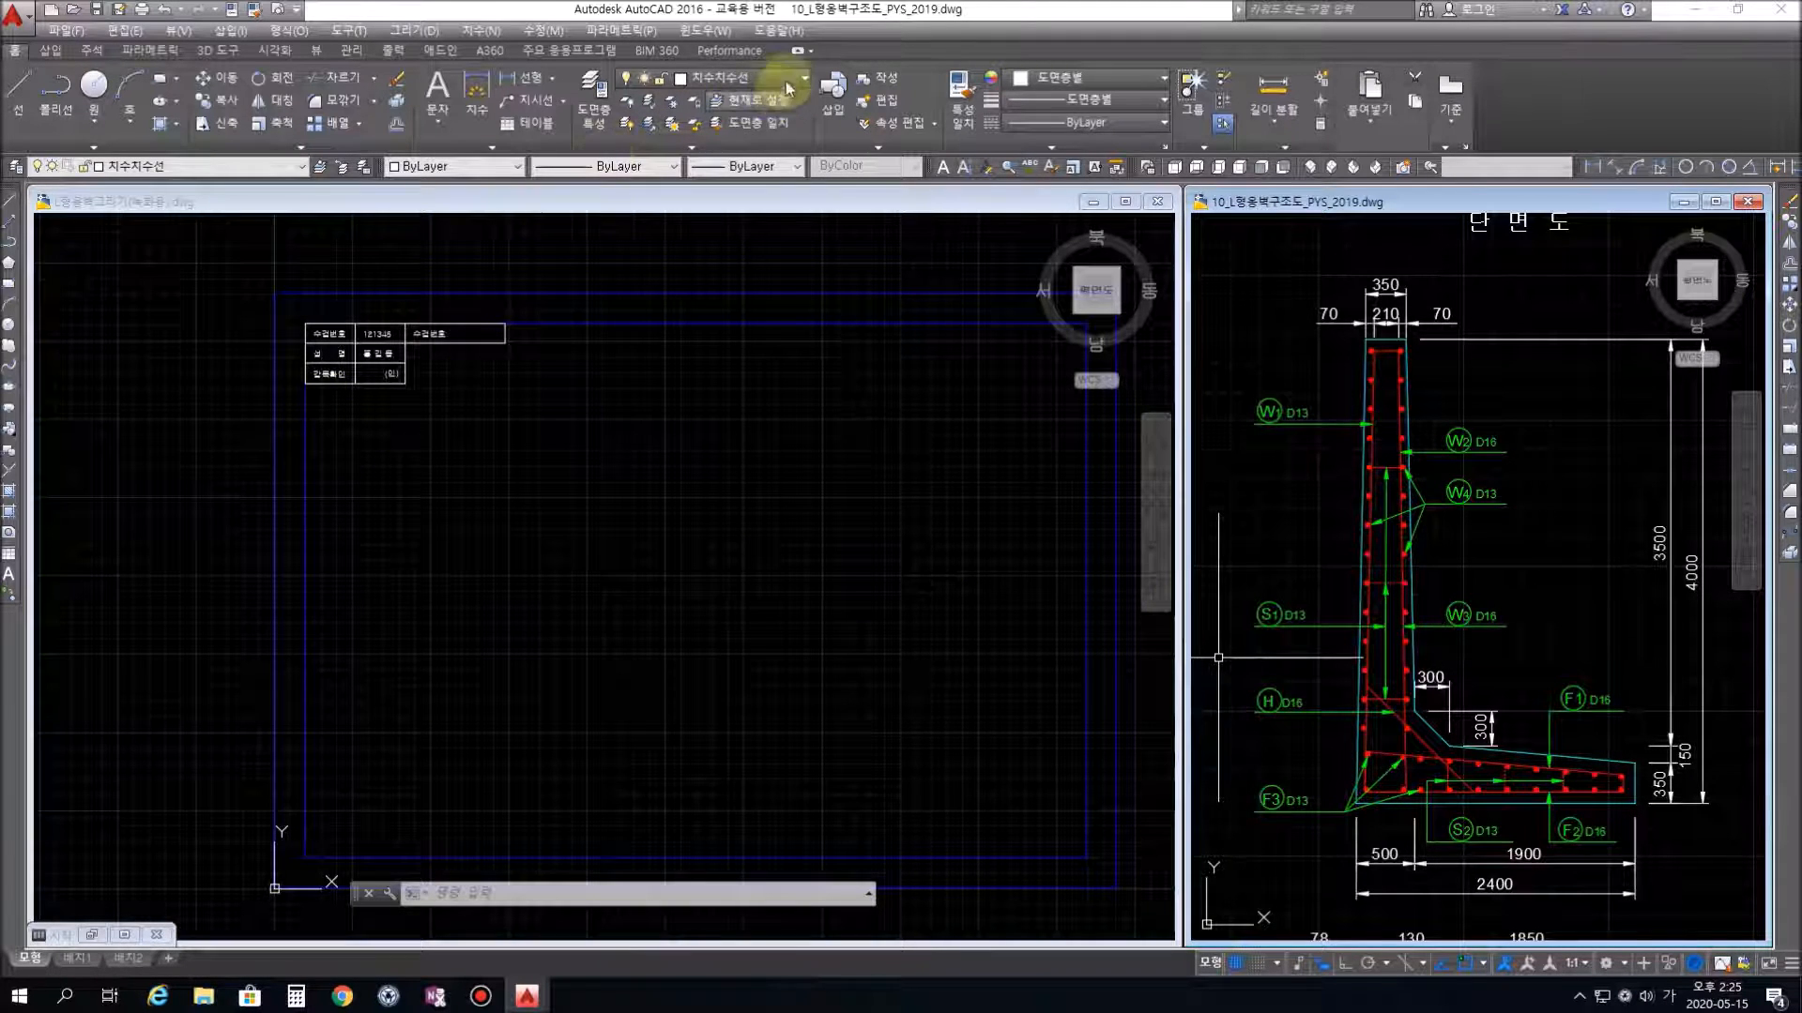
click(593, 113)
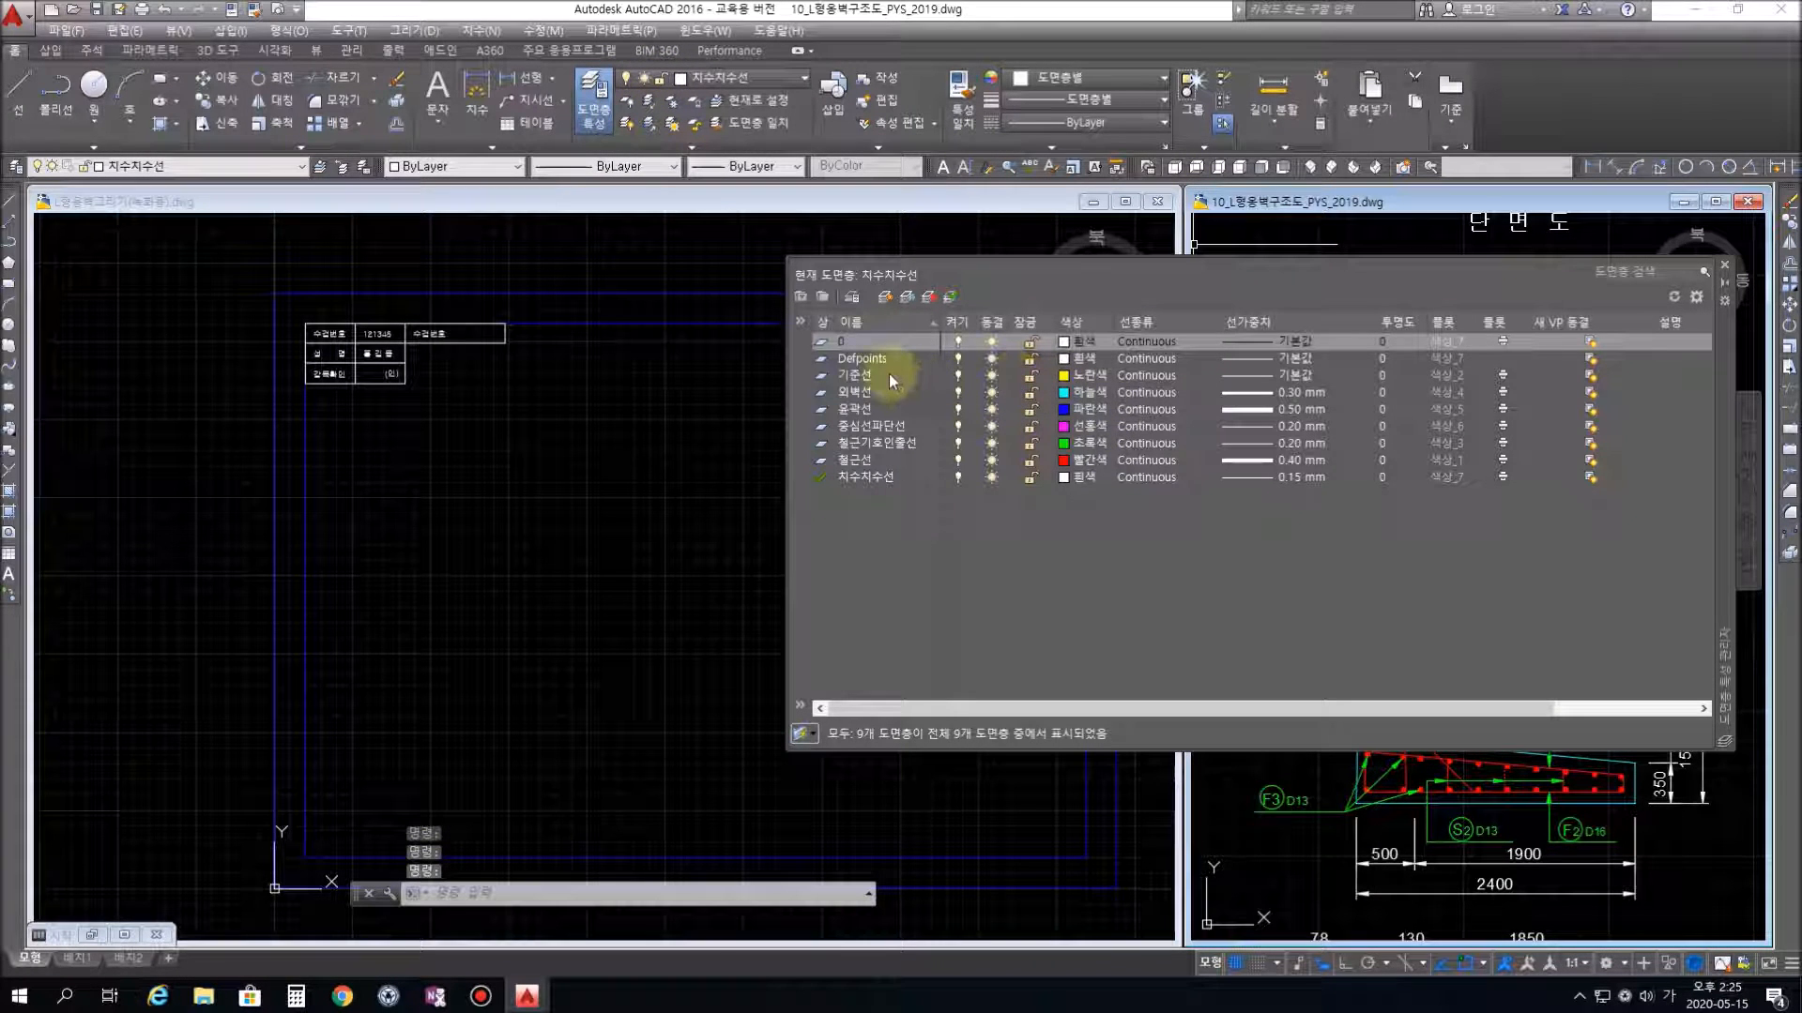
click(1092, 377)
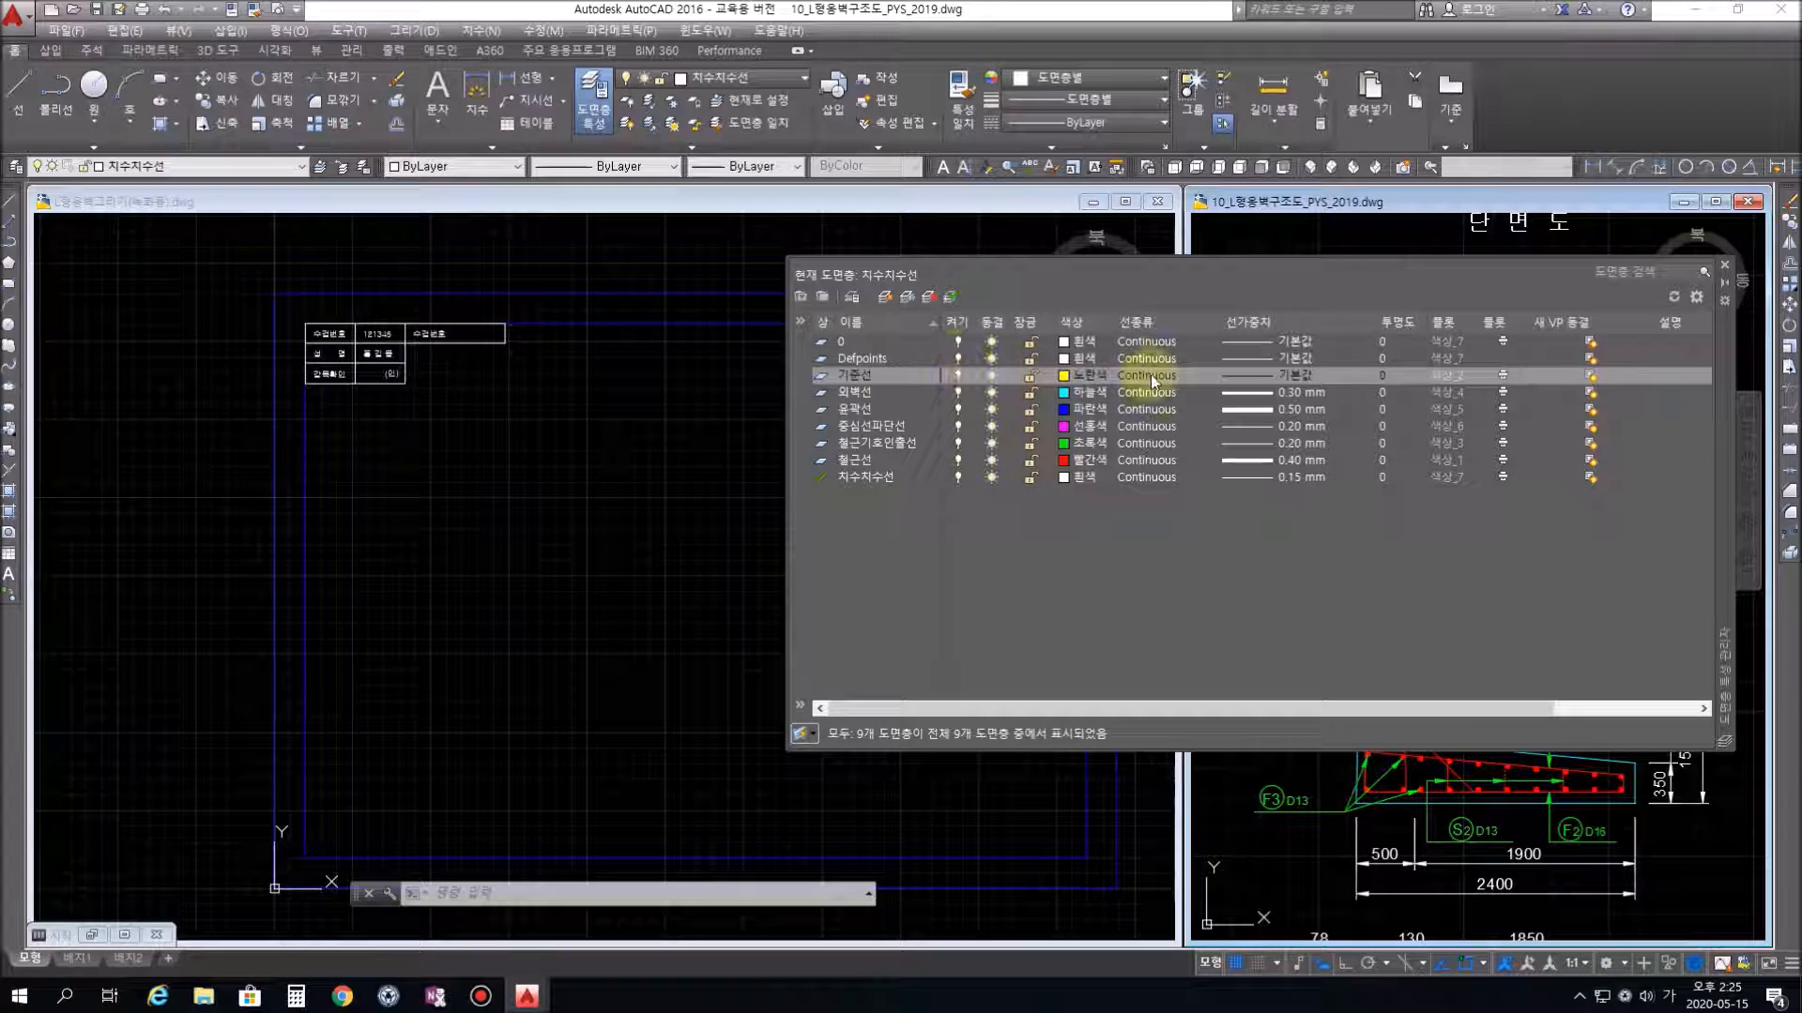
click(1724, 271)
Make the working drawing L형옹벽그리기(녹화용).dwg active with no selection or command pending
click(491, 435)
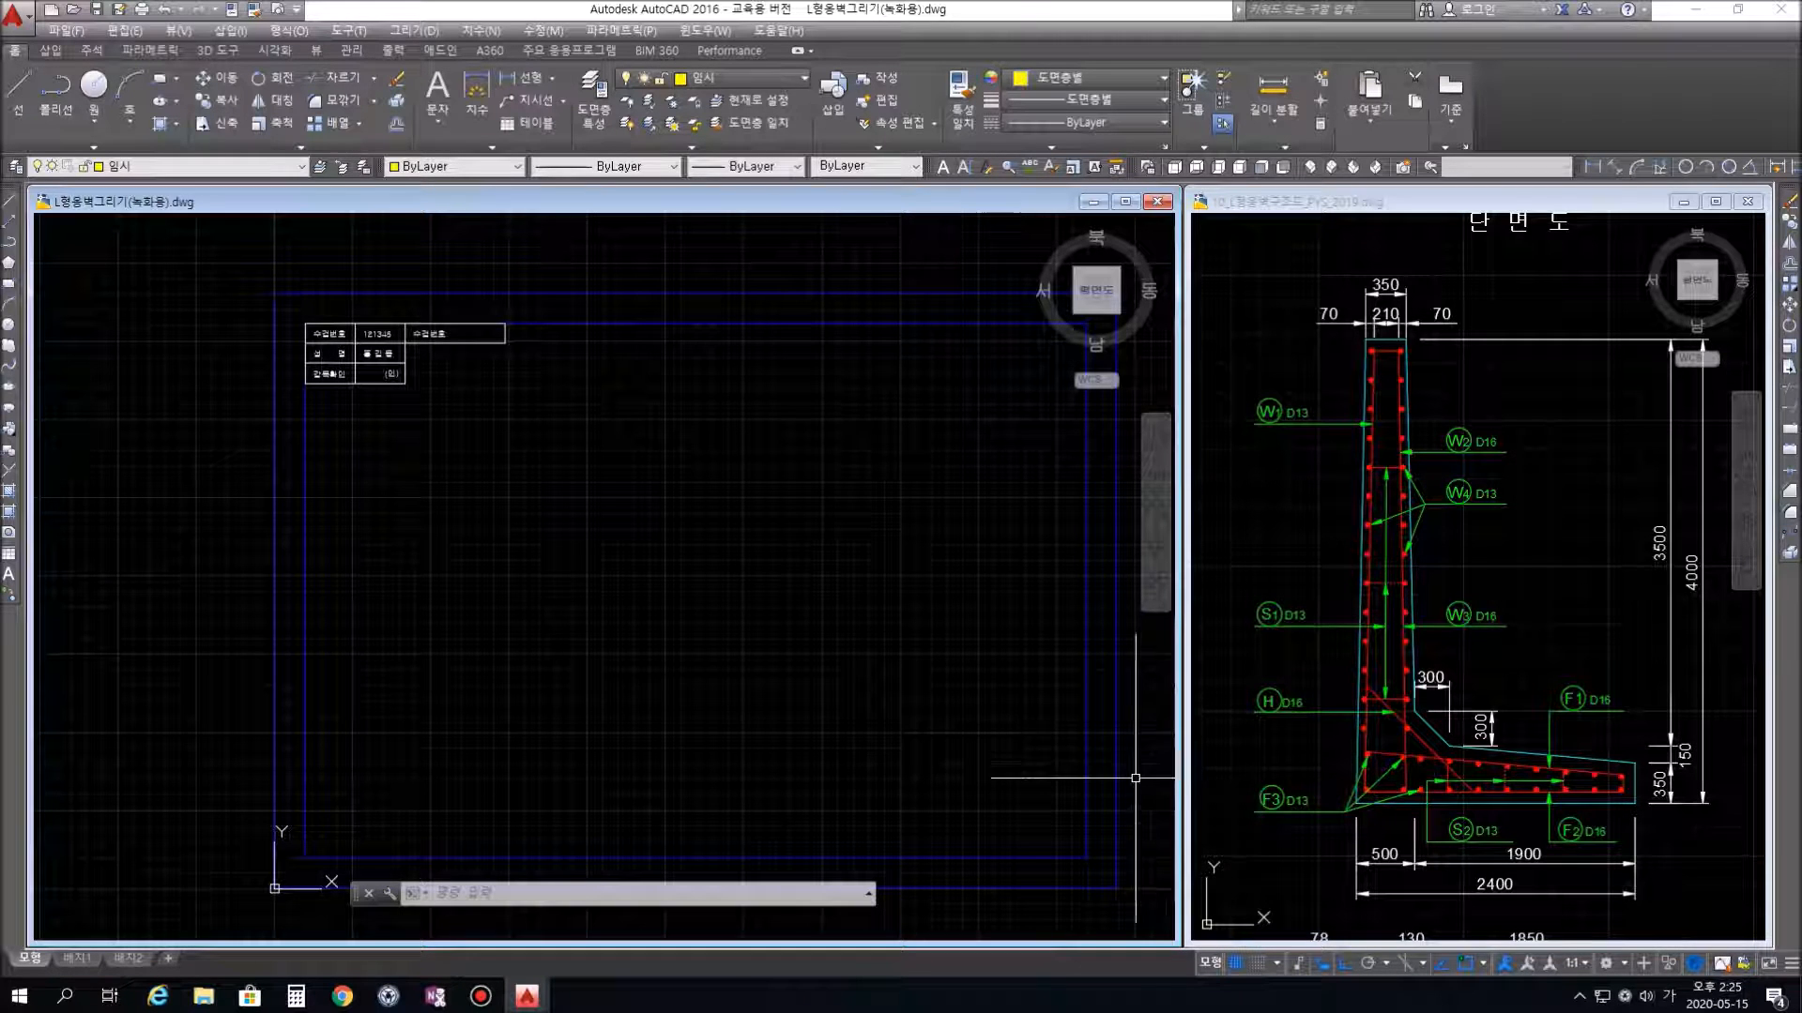
click(465, 608)
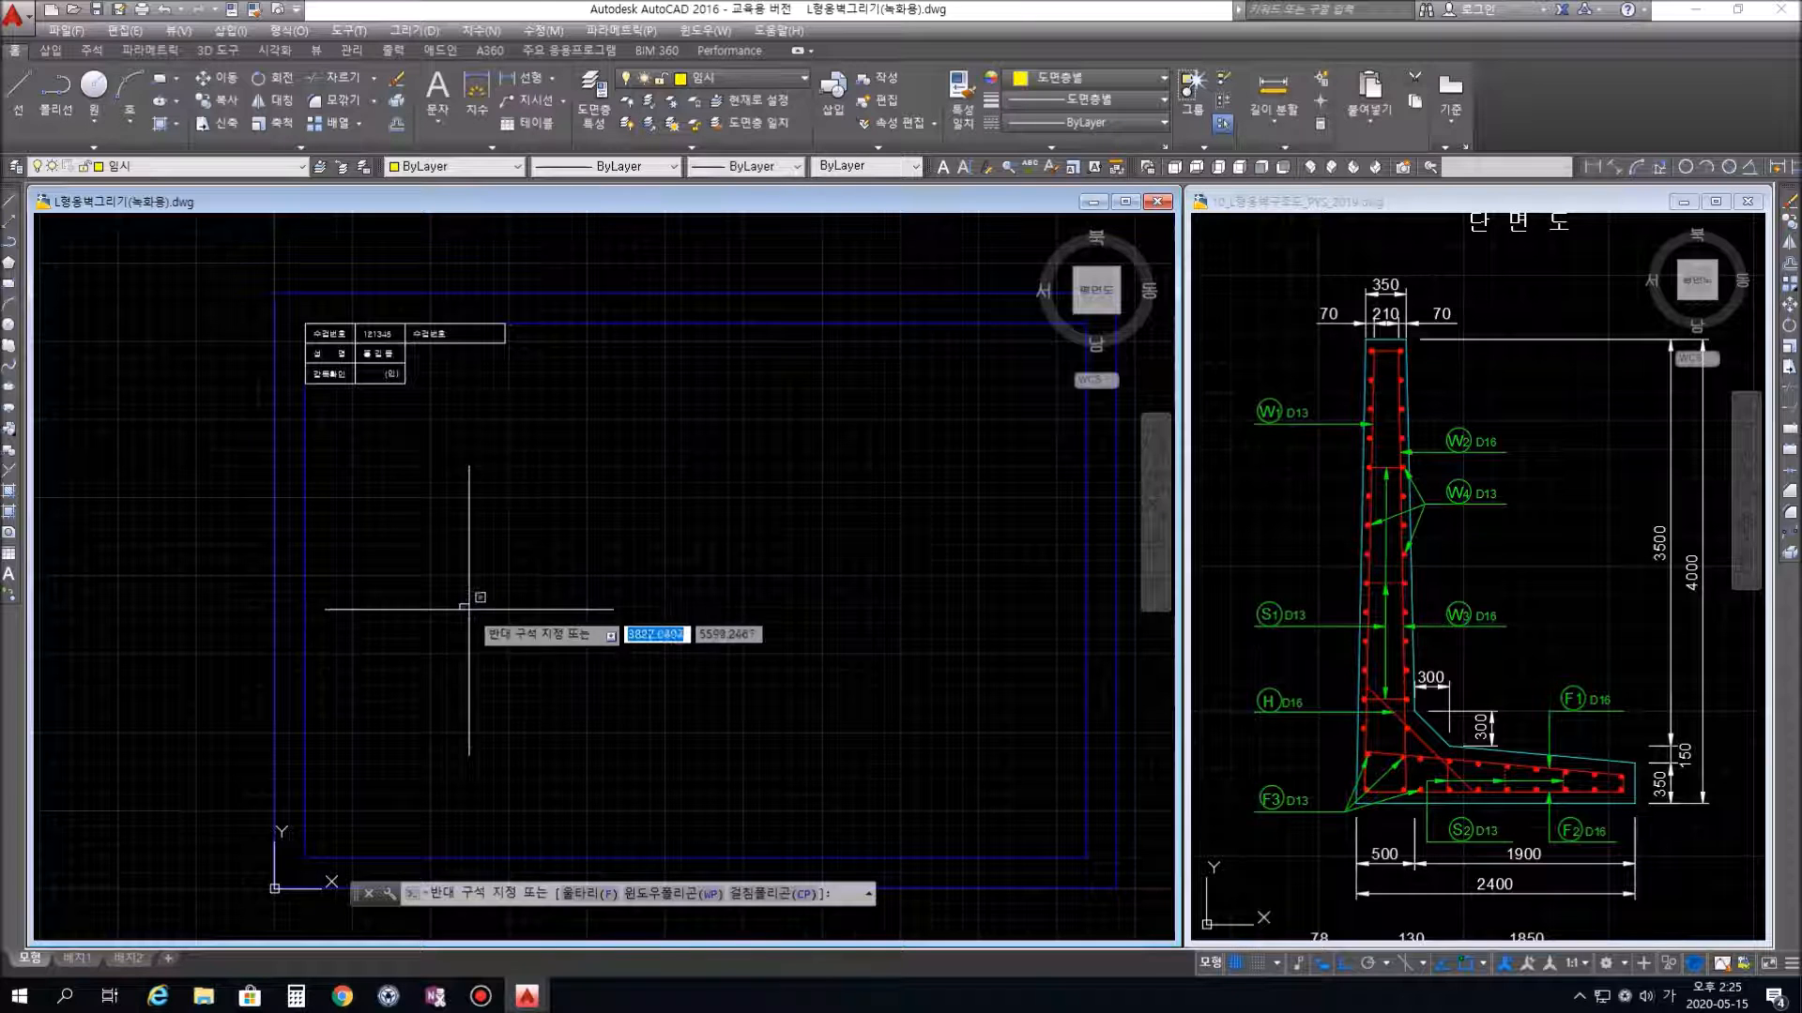
key(Escape)
key(Escape)
key(Escape)
click(618, 611)
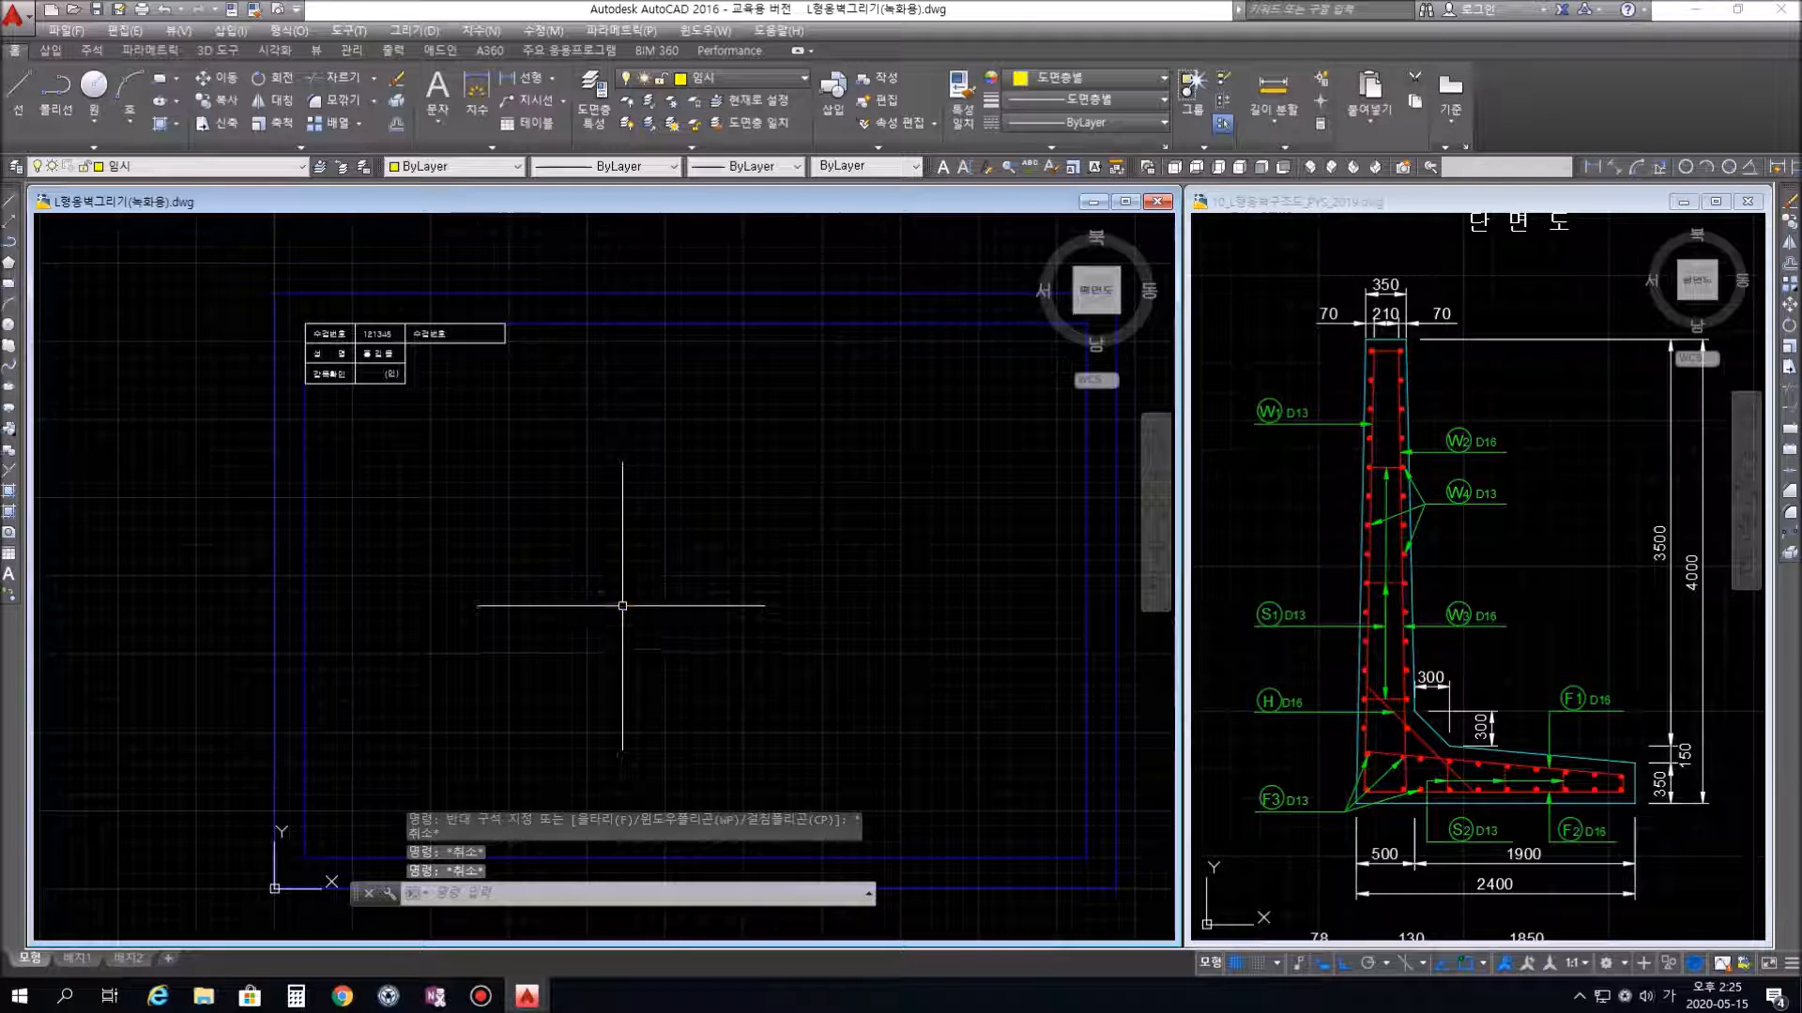
key(Escape)
click(622, 605)
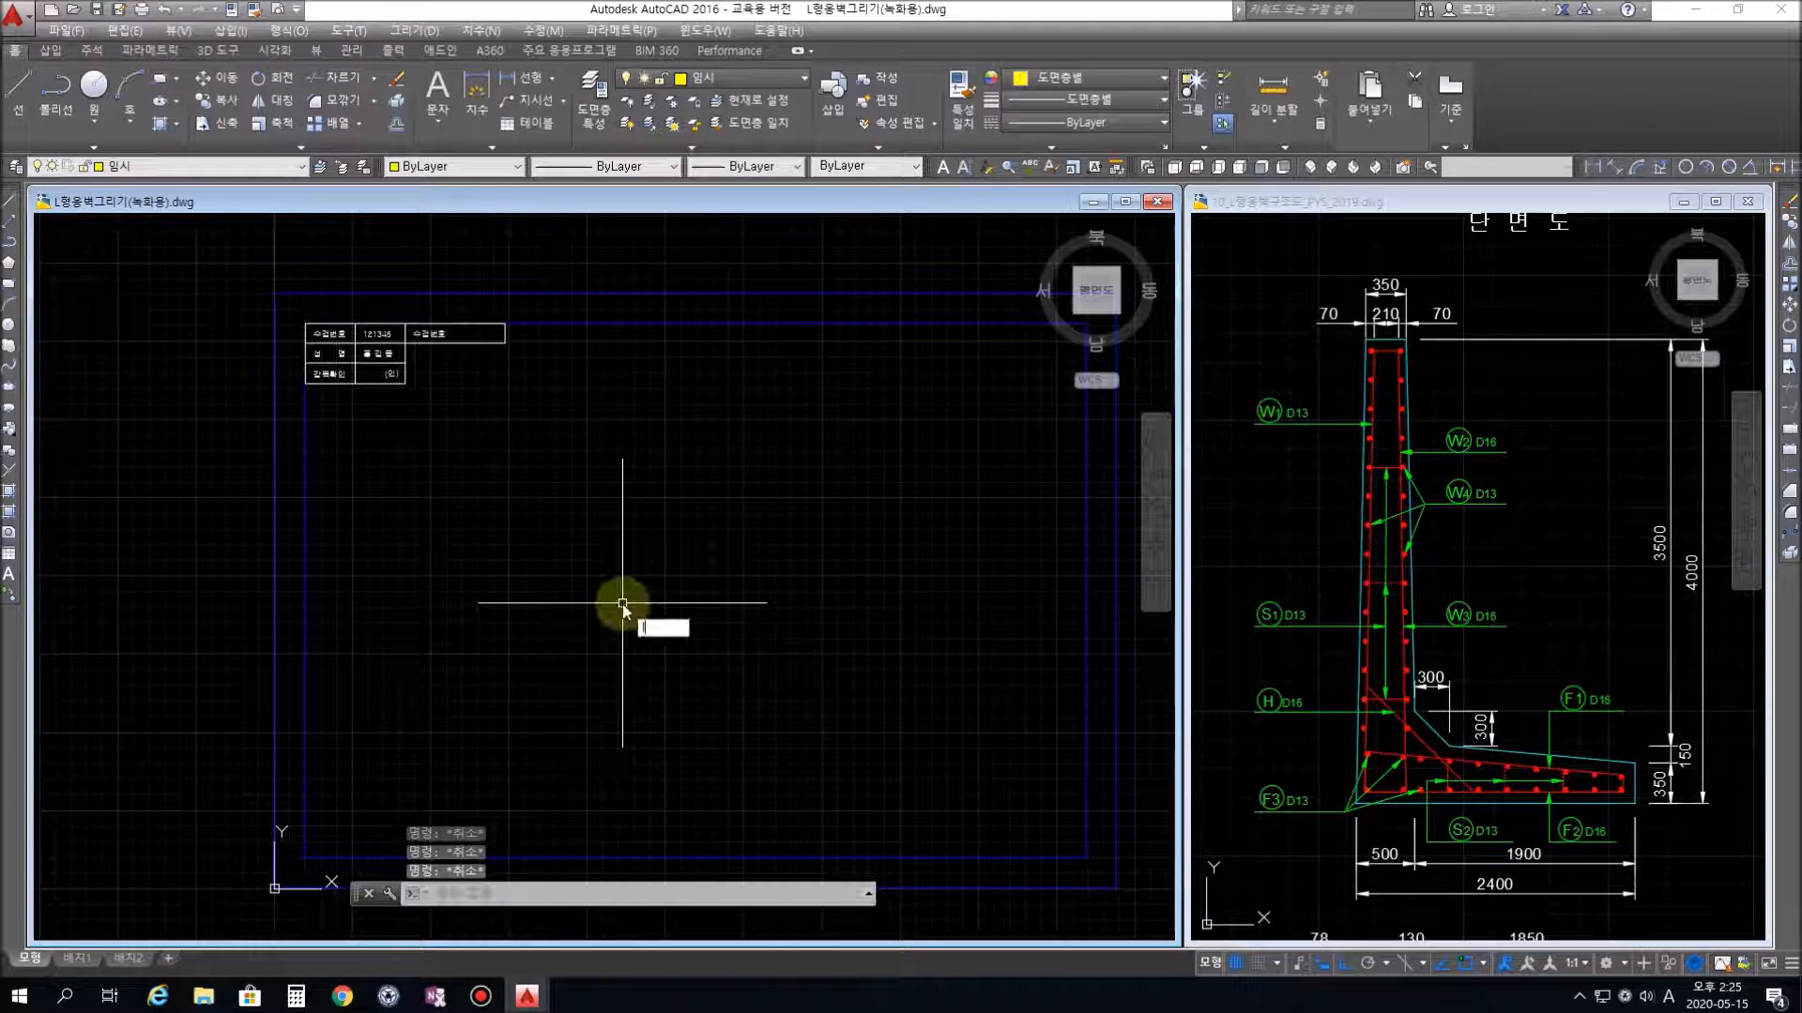
Draw a horizontal and a vertical construction line crossing inside the sheet border on the 임시 layer
text(l)
key(Return)
click(583, 619)
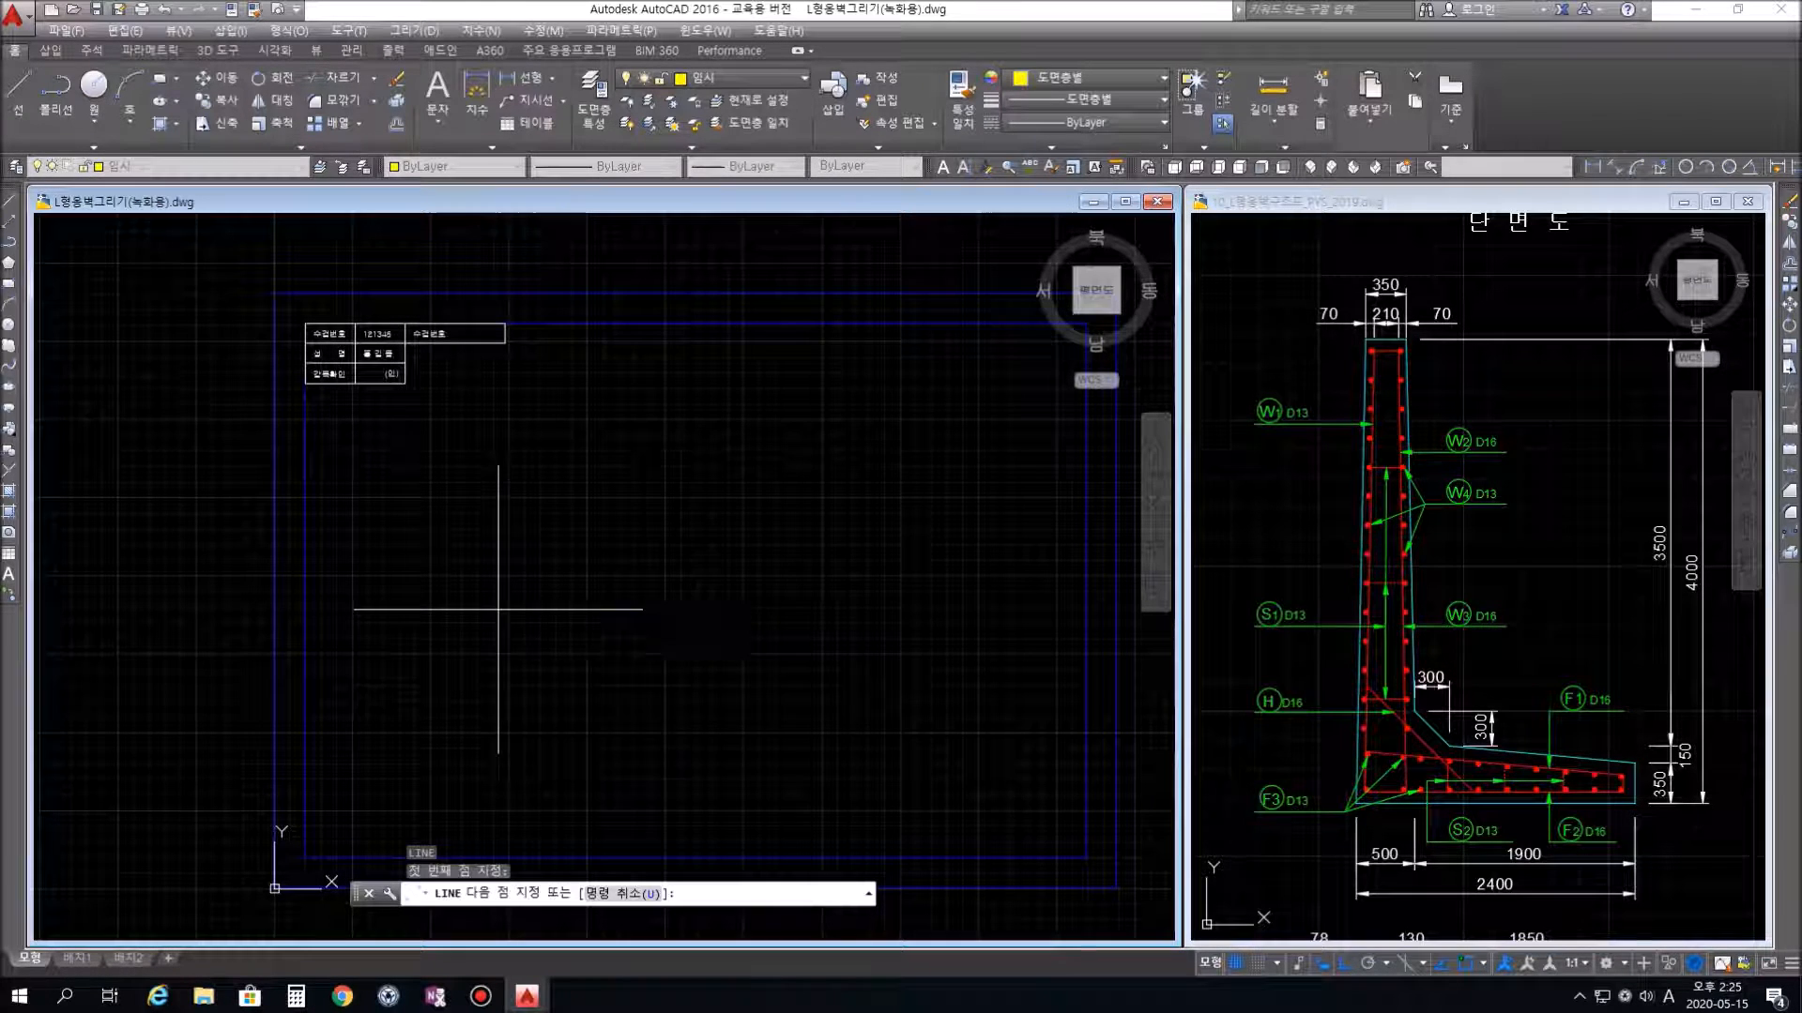
click(738, 619)
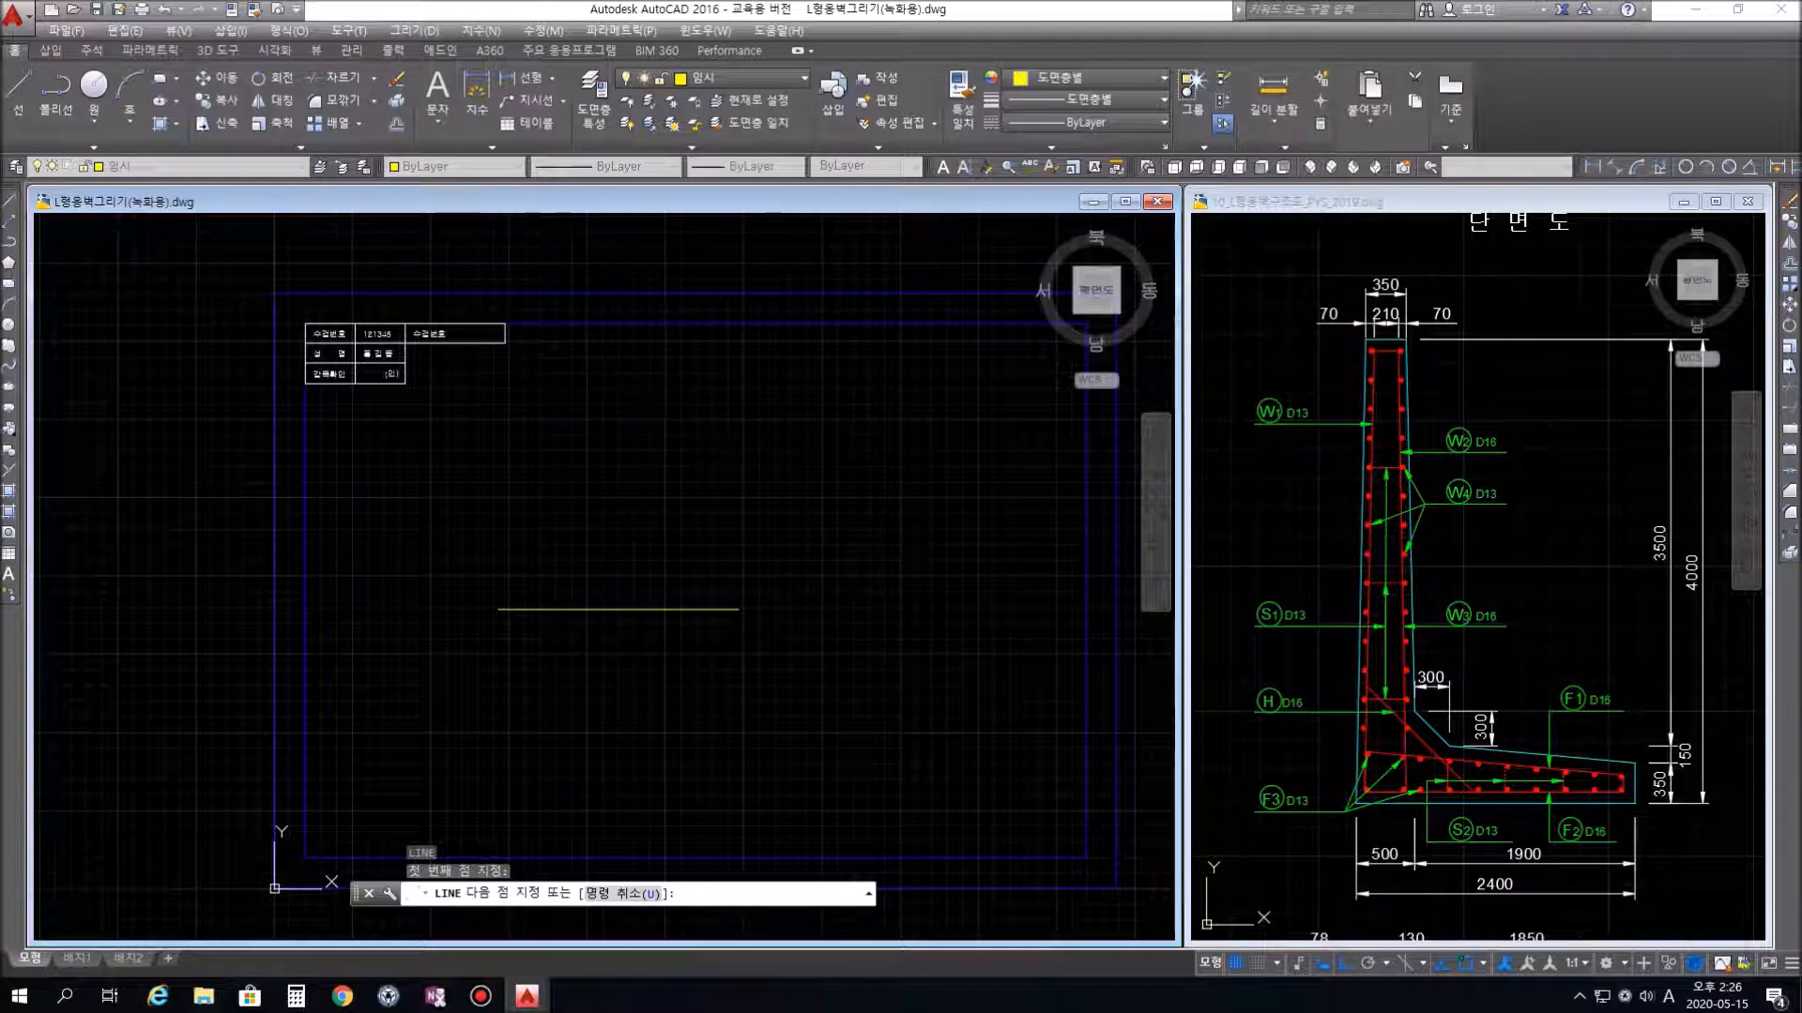
click(552, 352)
key(Return)
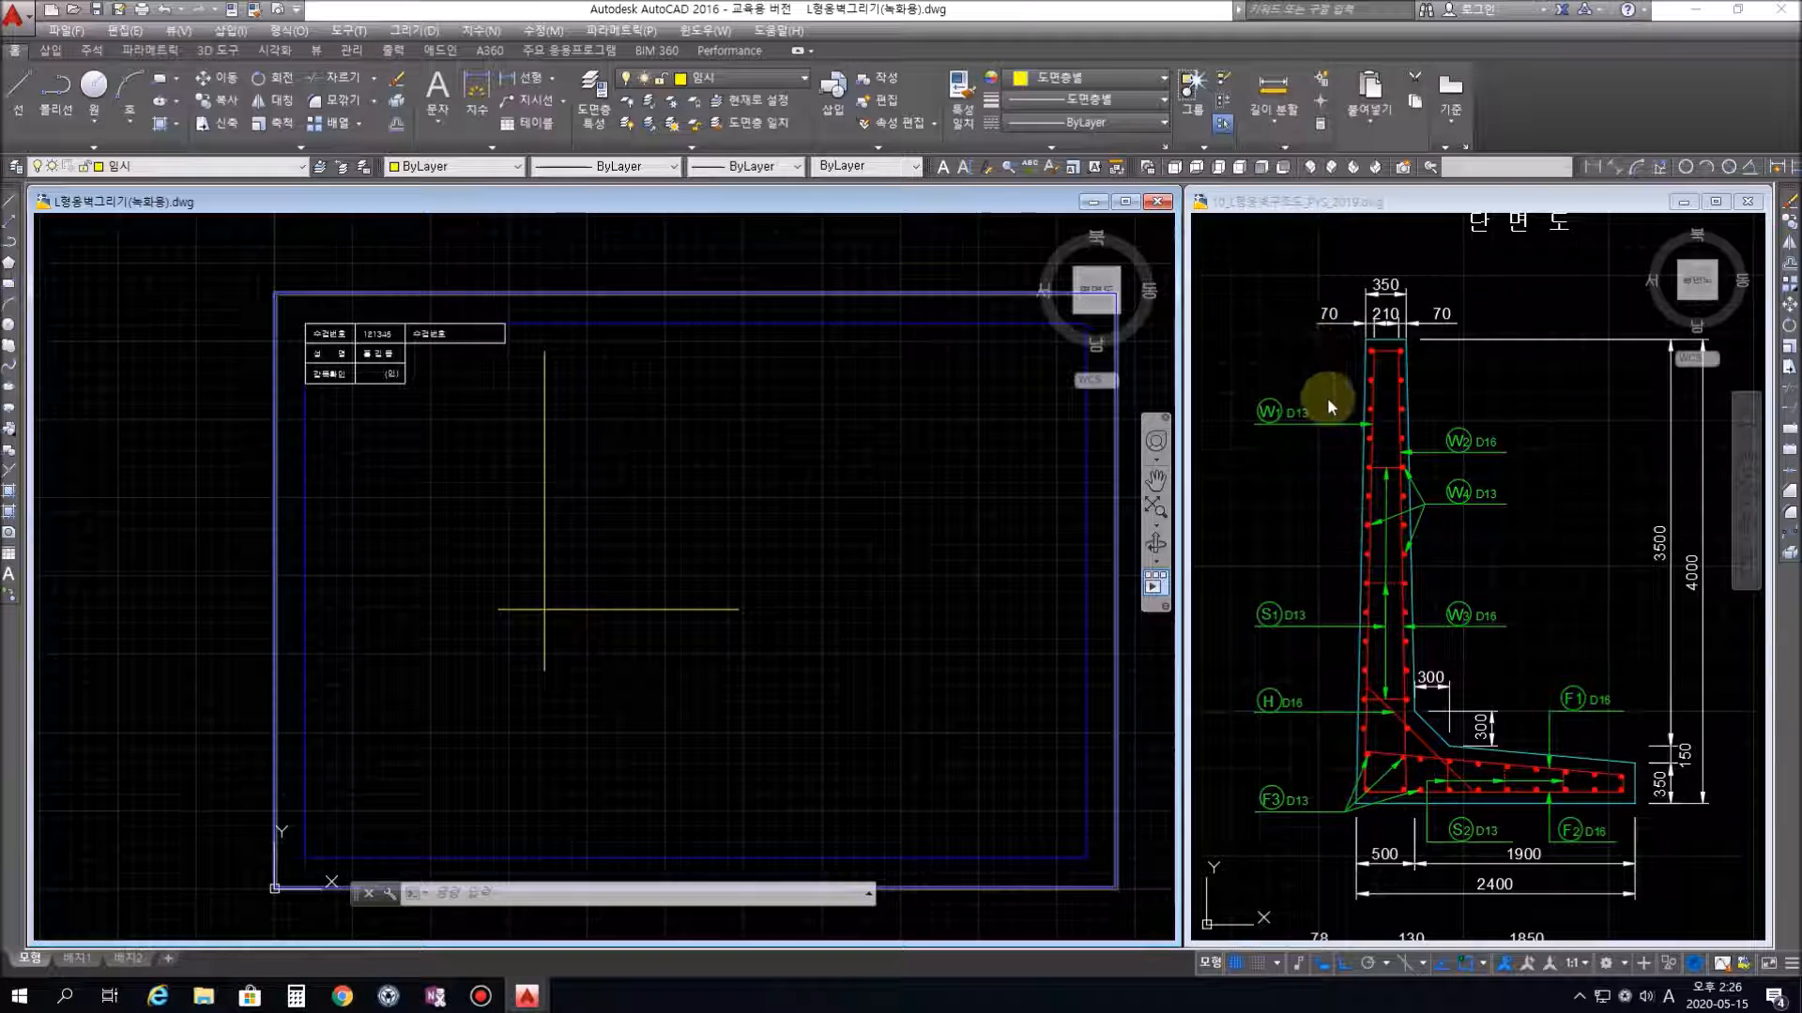
Examine the general view (일반도) and the section's dimensions in the reference drawing
click(1567, 645)
scroll(1567, 645, down, 4)
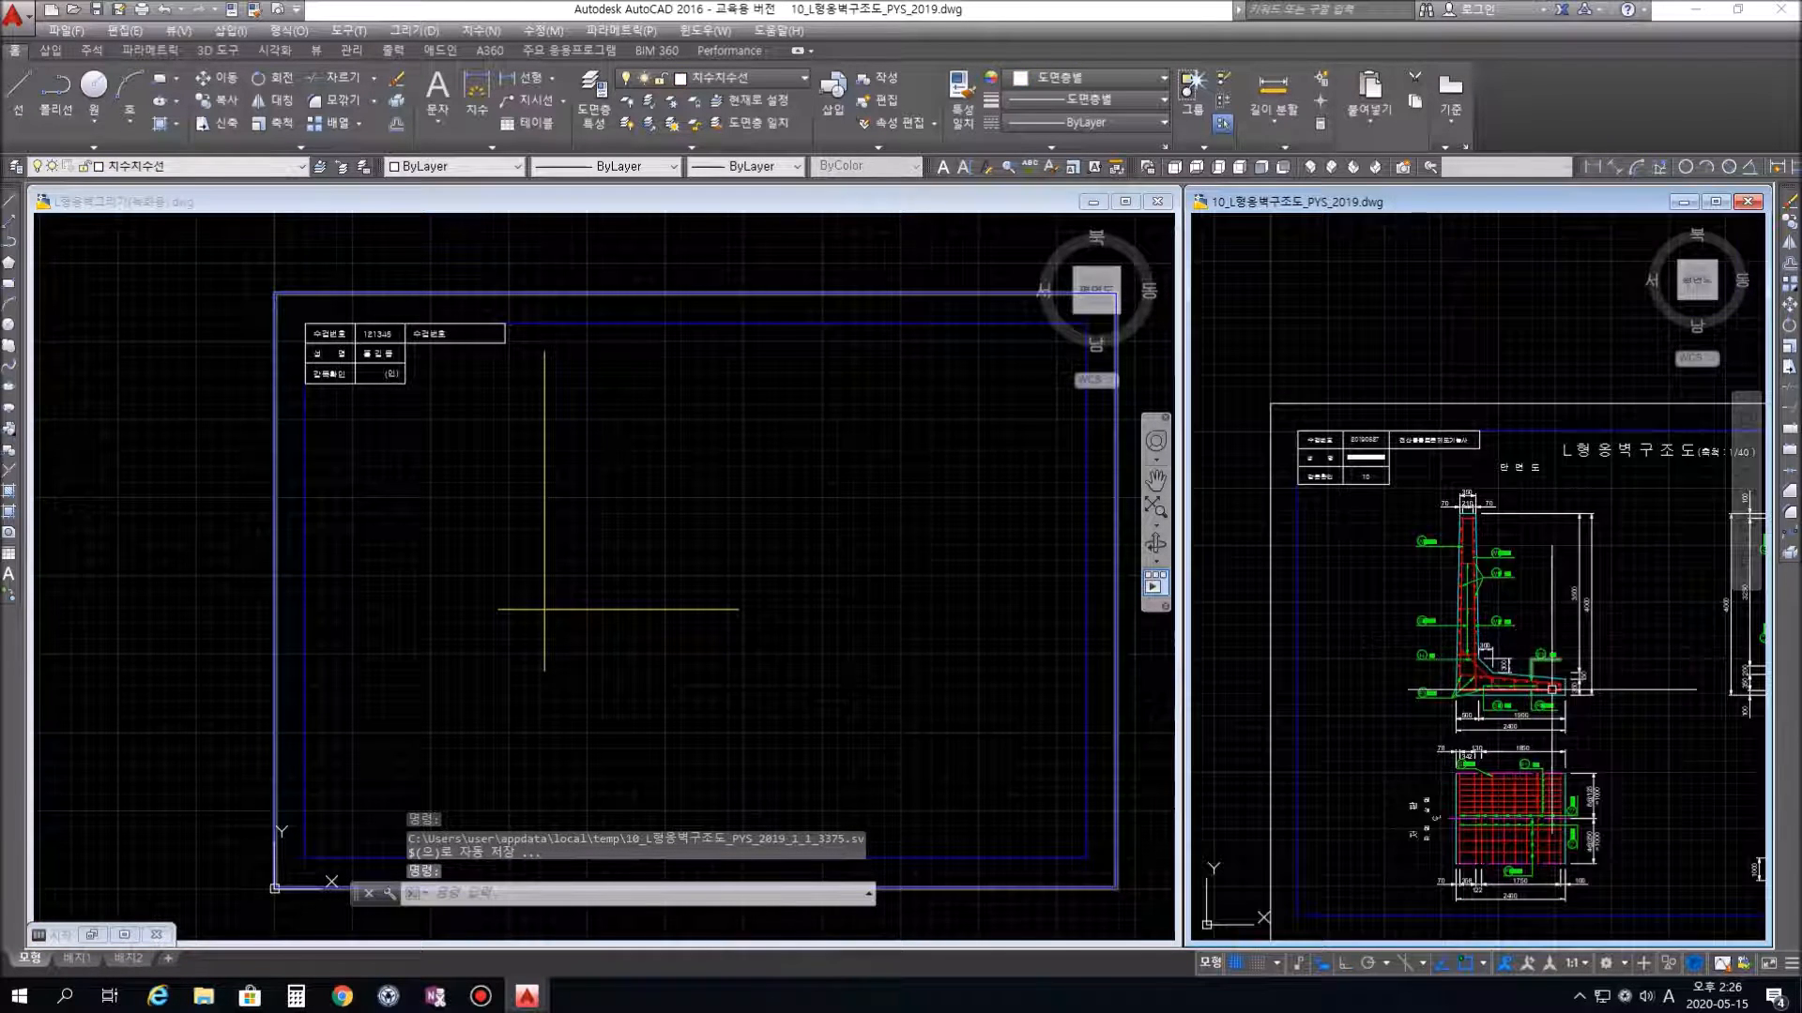
middle_drag(1545, 686, 1262, 467)
scroll(1589, 623, up, 4)
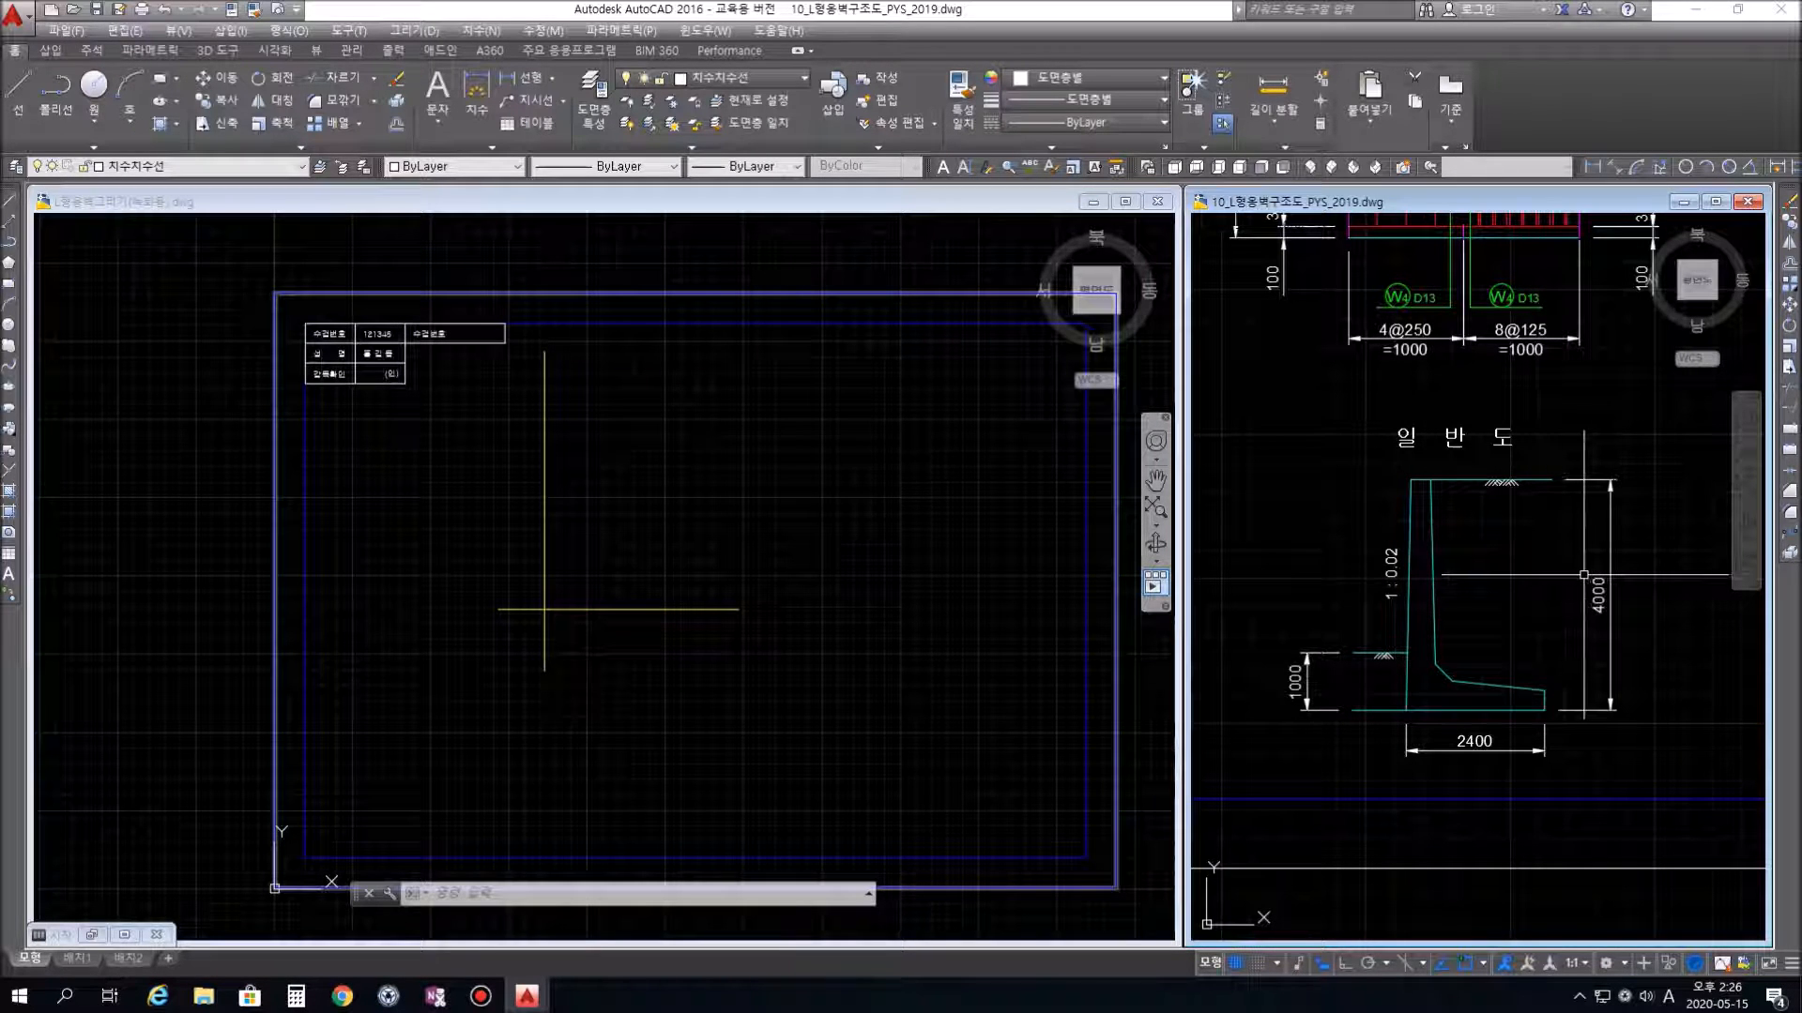
scroll(1455, 554, down, 4)
scroll(1318, 521, up, 6)
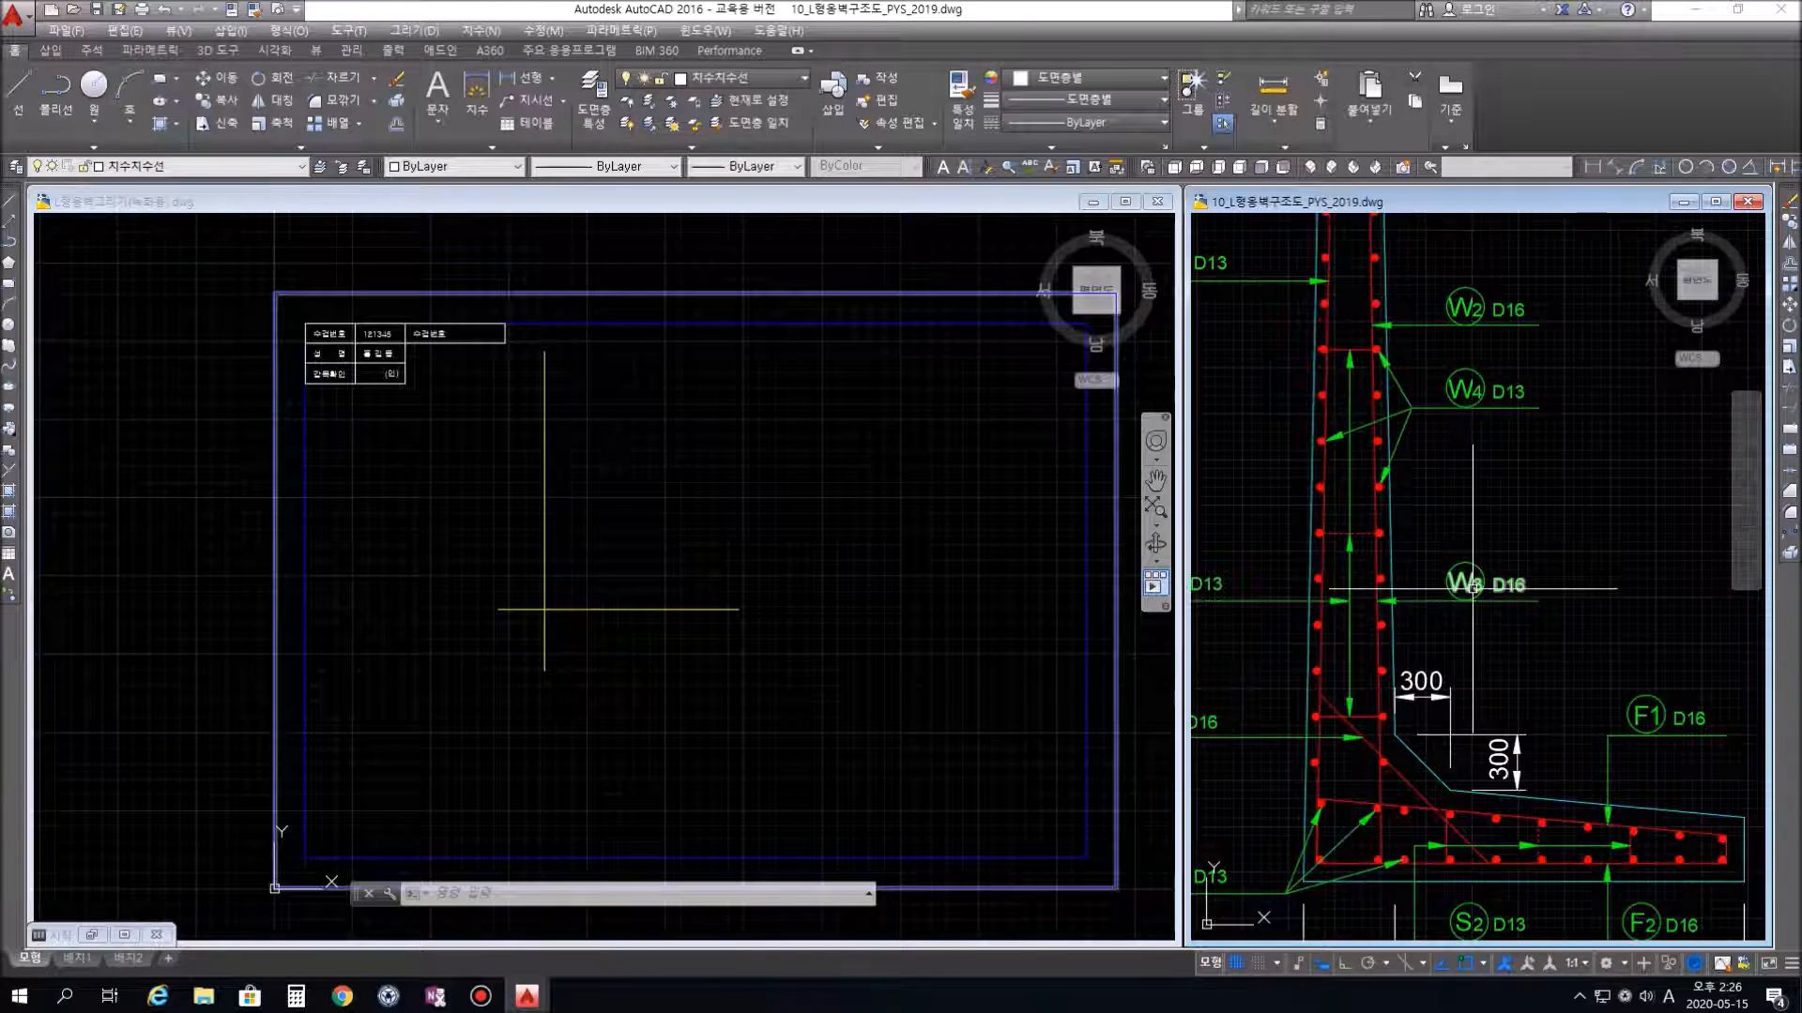
scroll(1314, 525, down, 3)
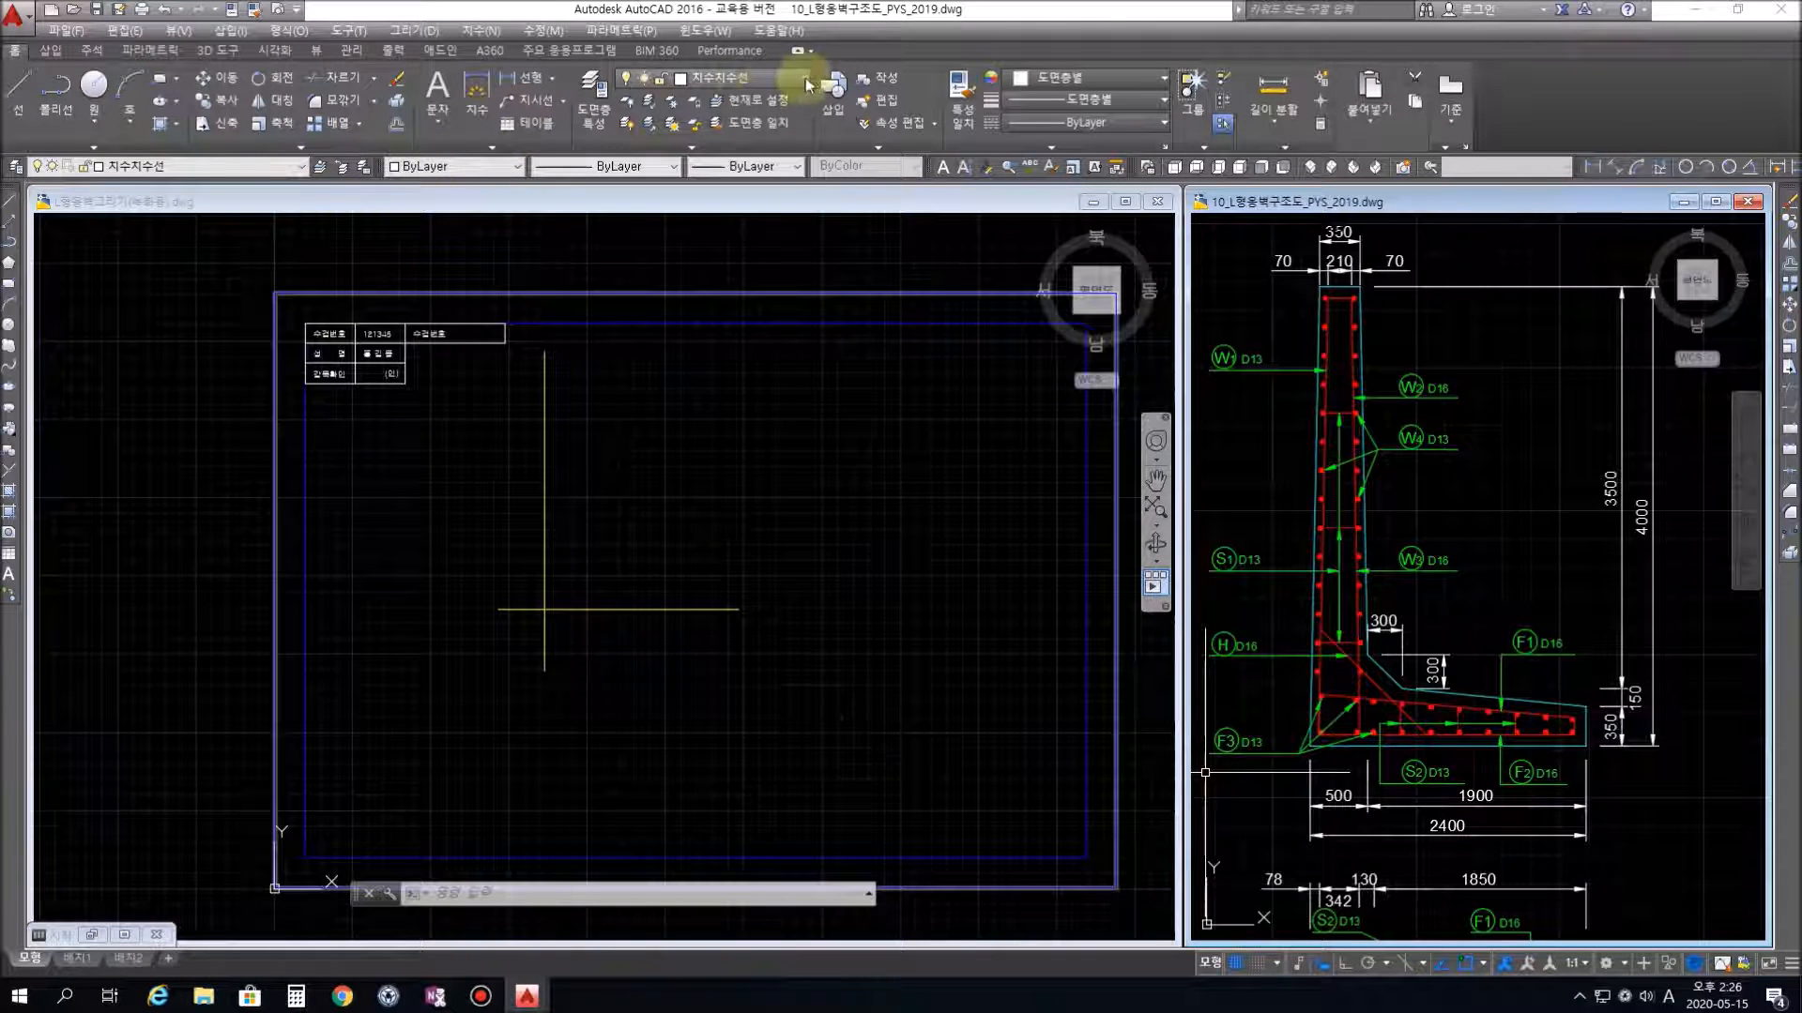
click(746, 81)
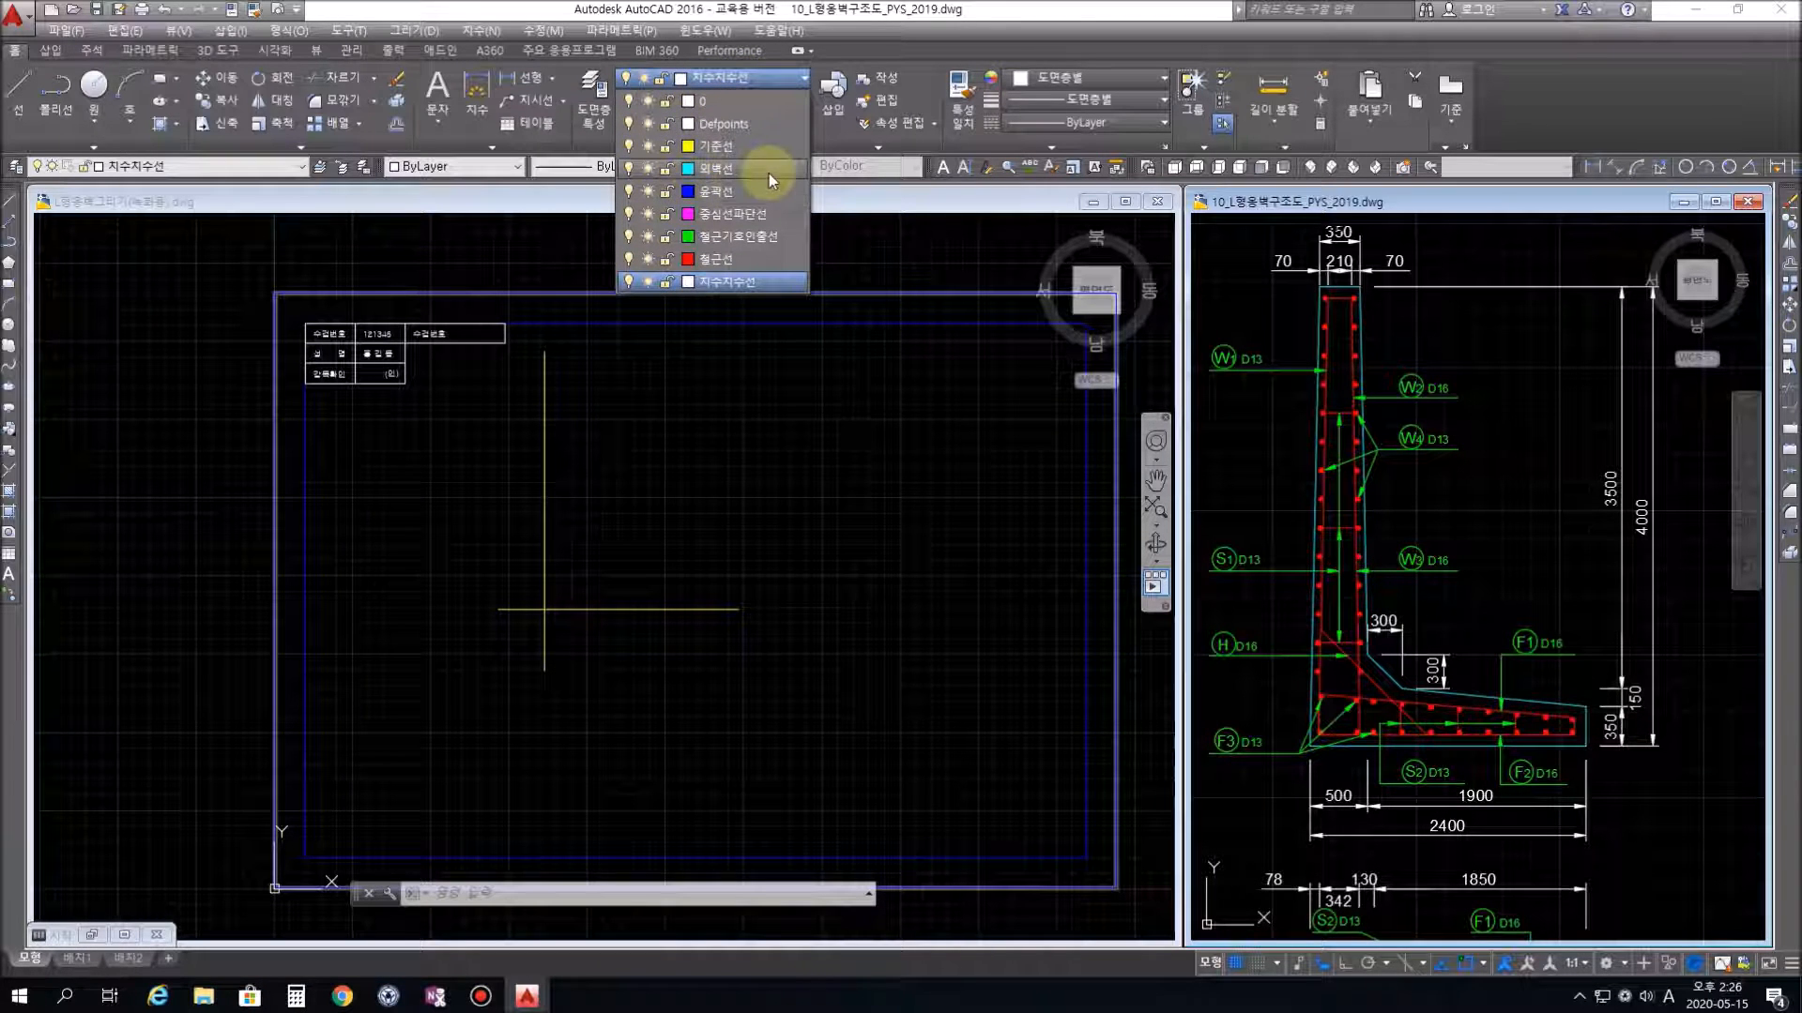
click(732, 169)
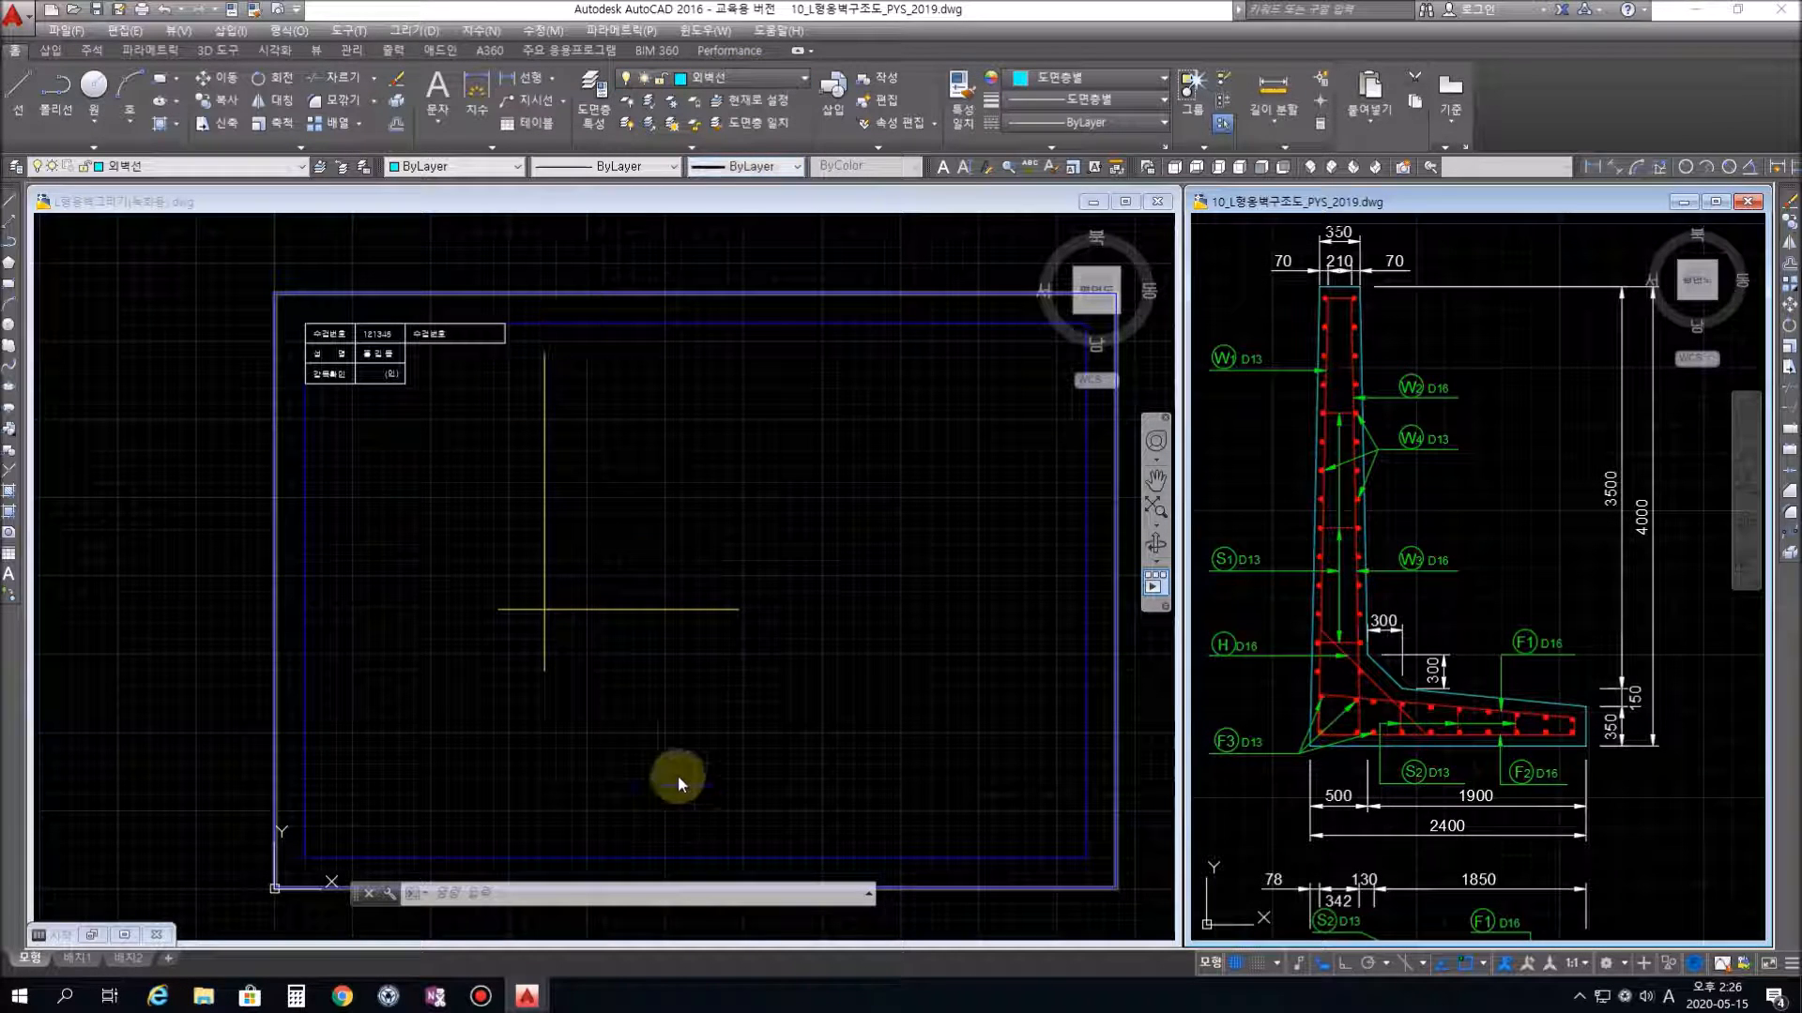
text(l)
key(Return)
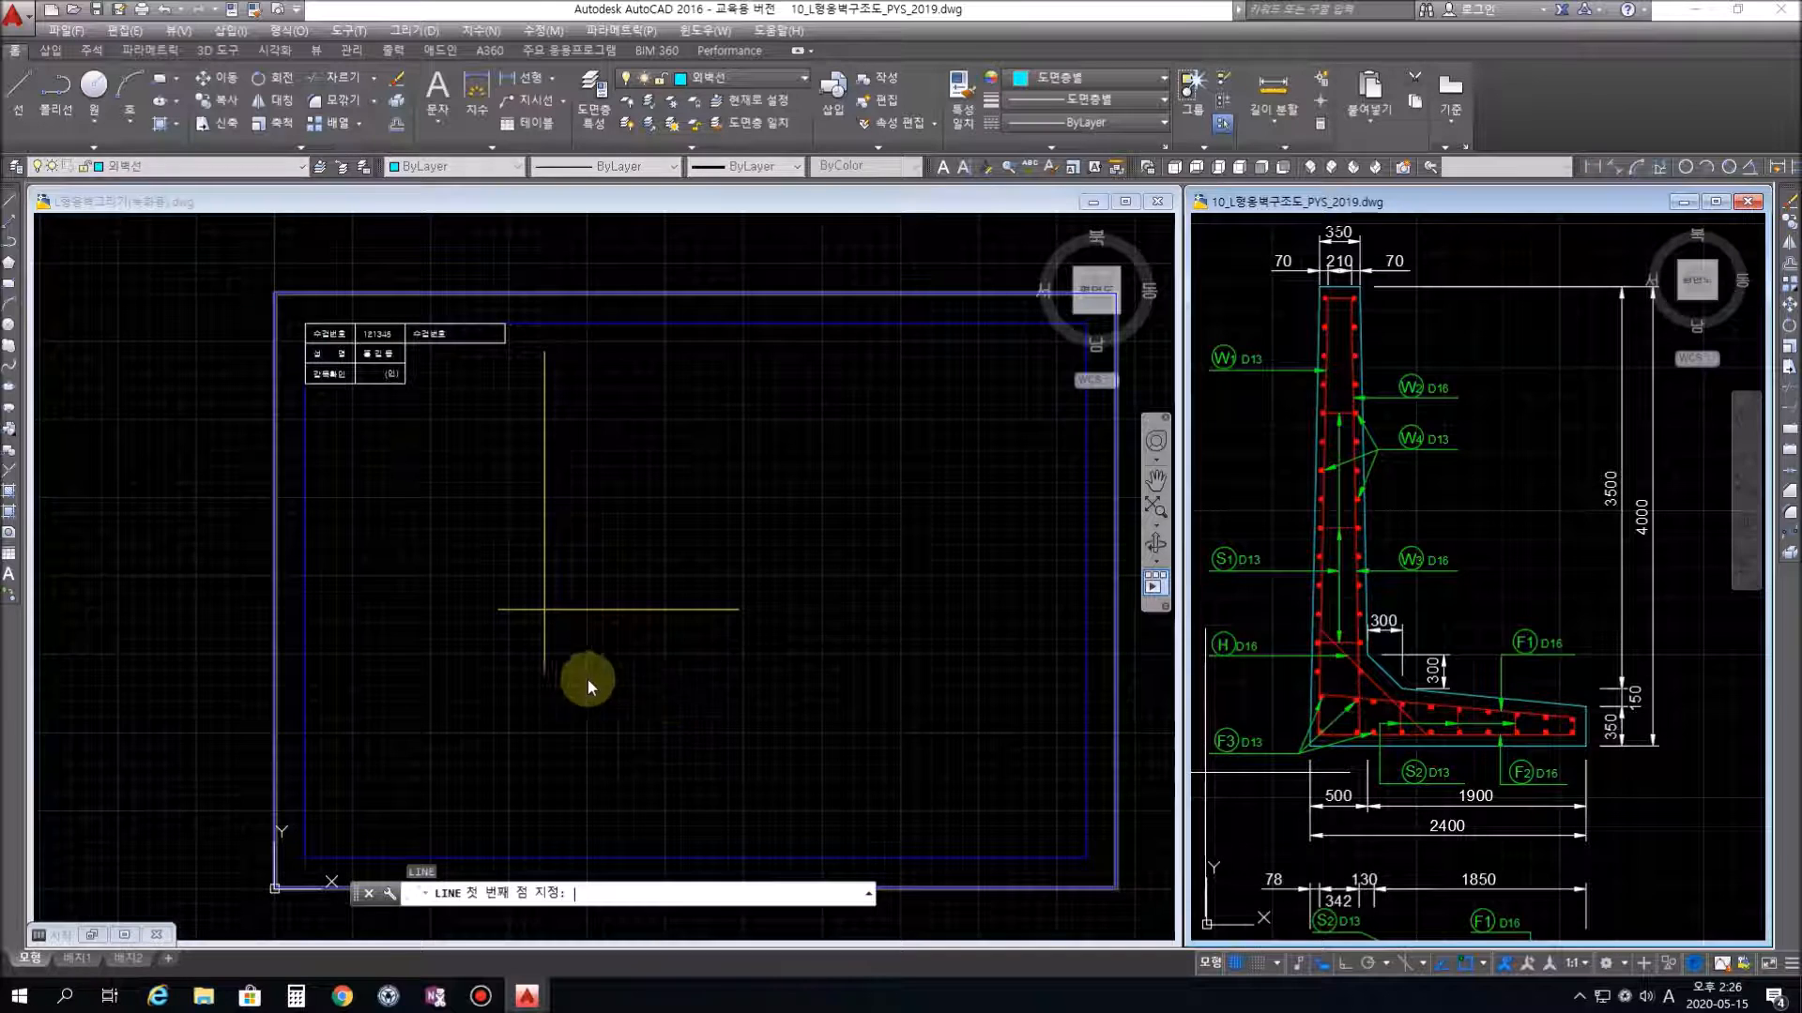
Return to the working drawing and make 외벽선 its current layer, leaving the line command
click(757, 661)
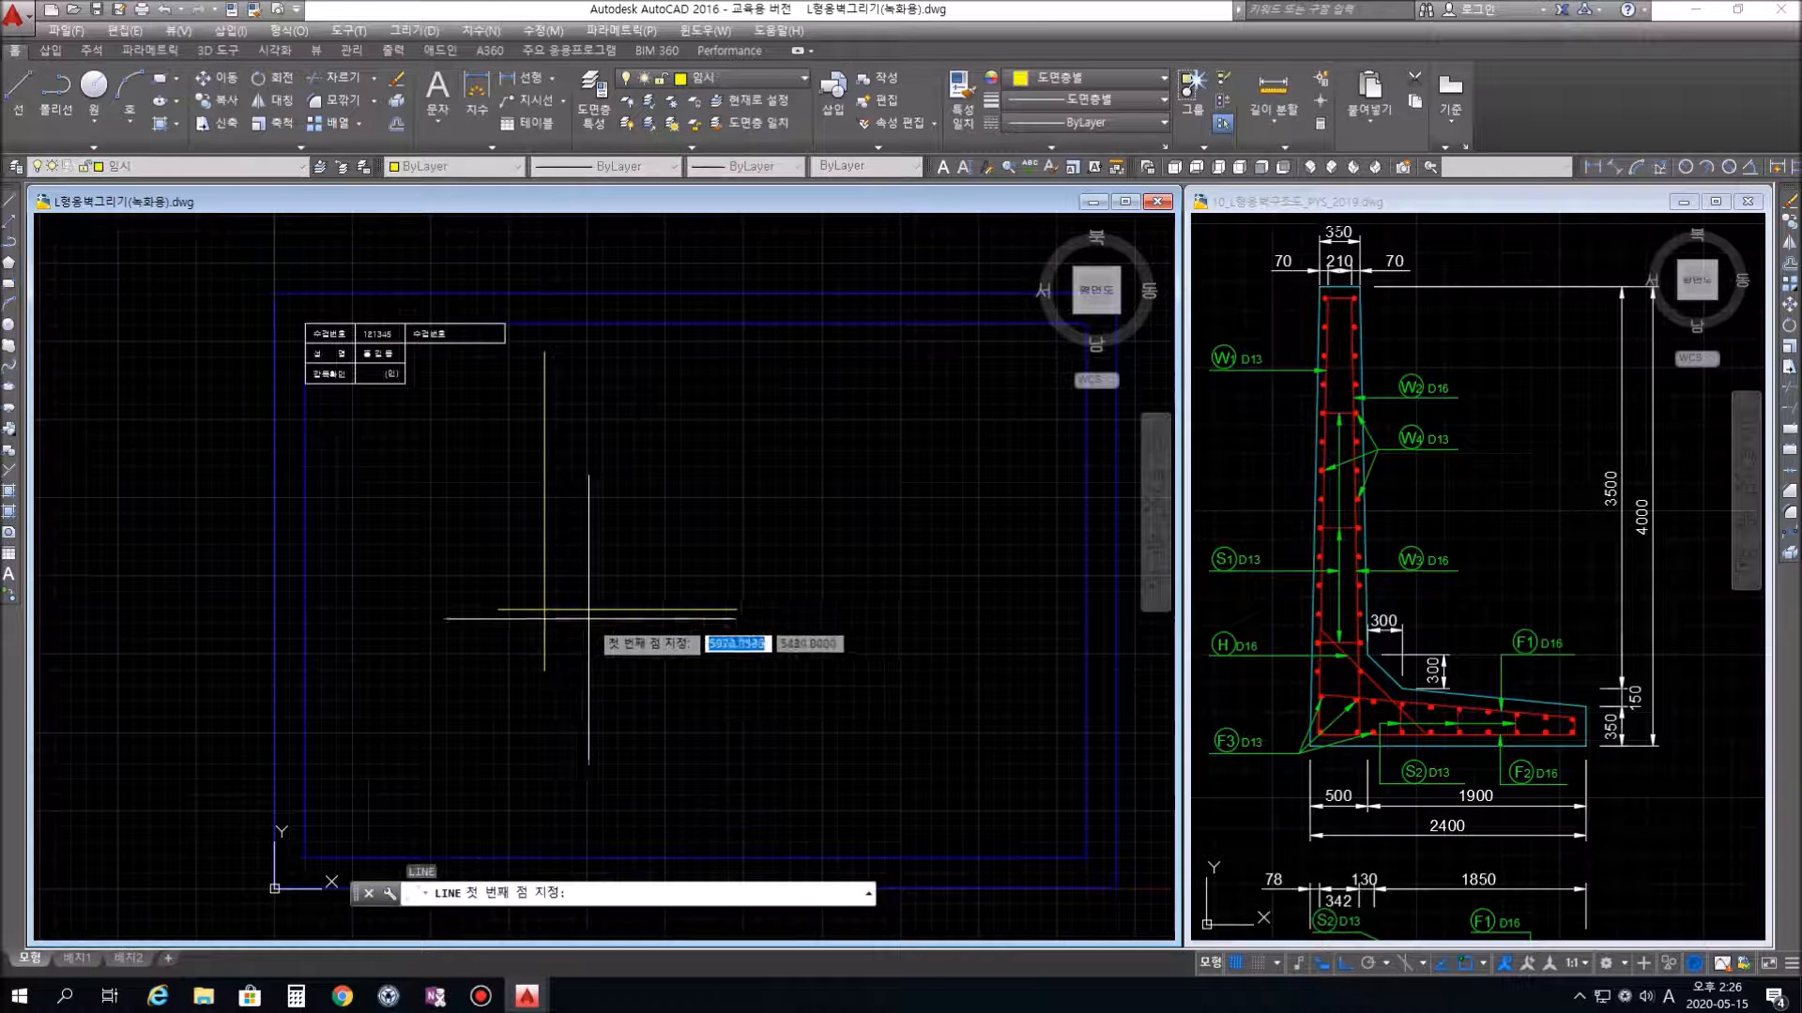
click(544, 609)
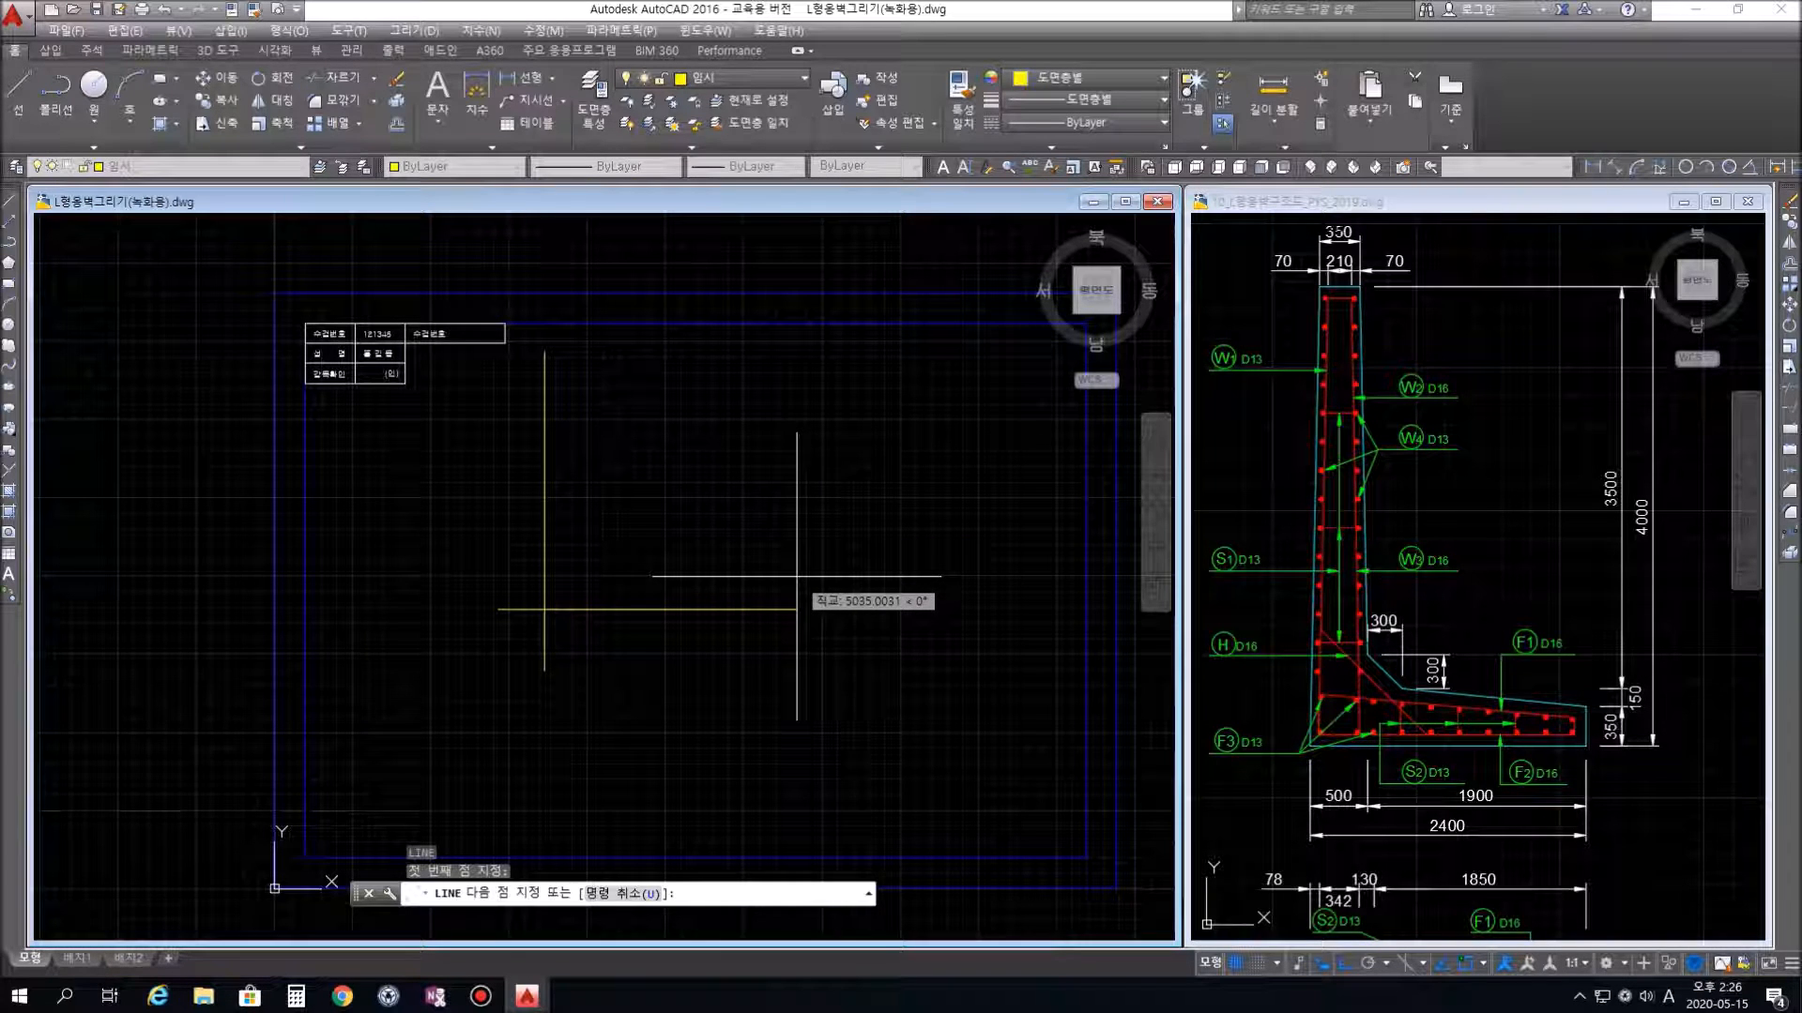
click(763, 79)
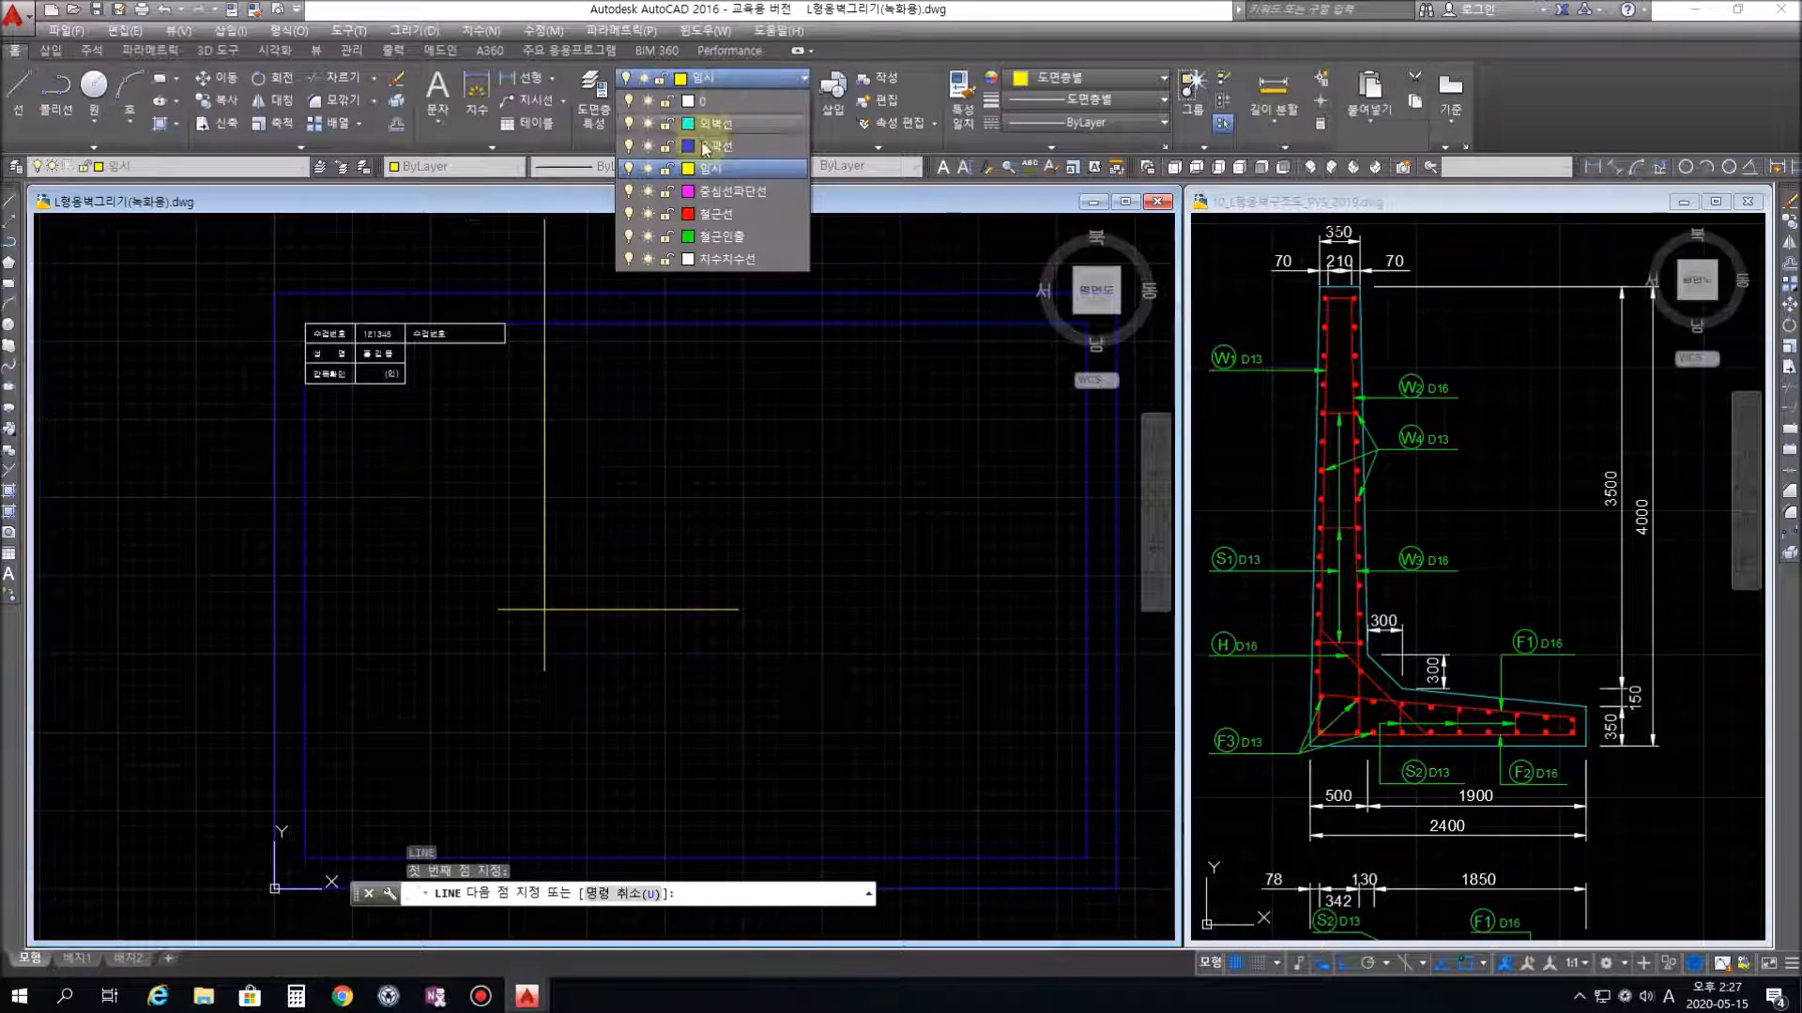
click(750, 124)
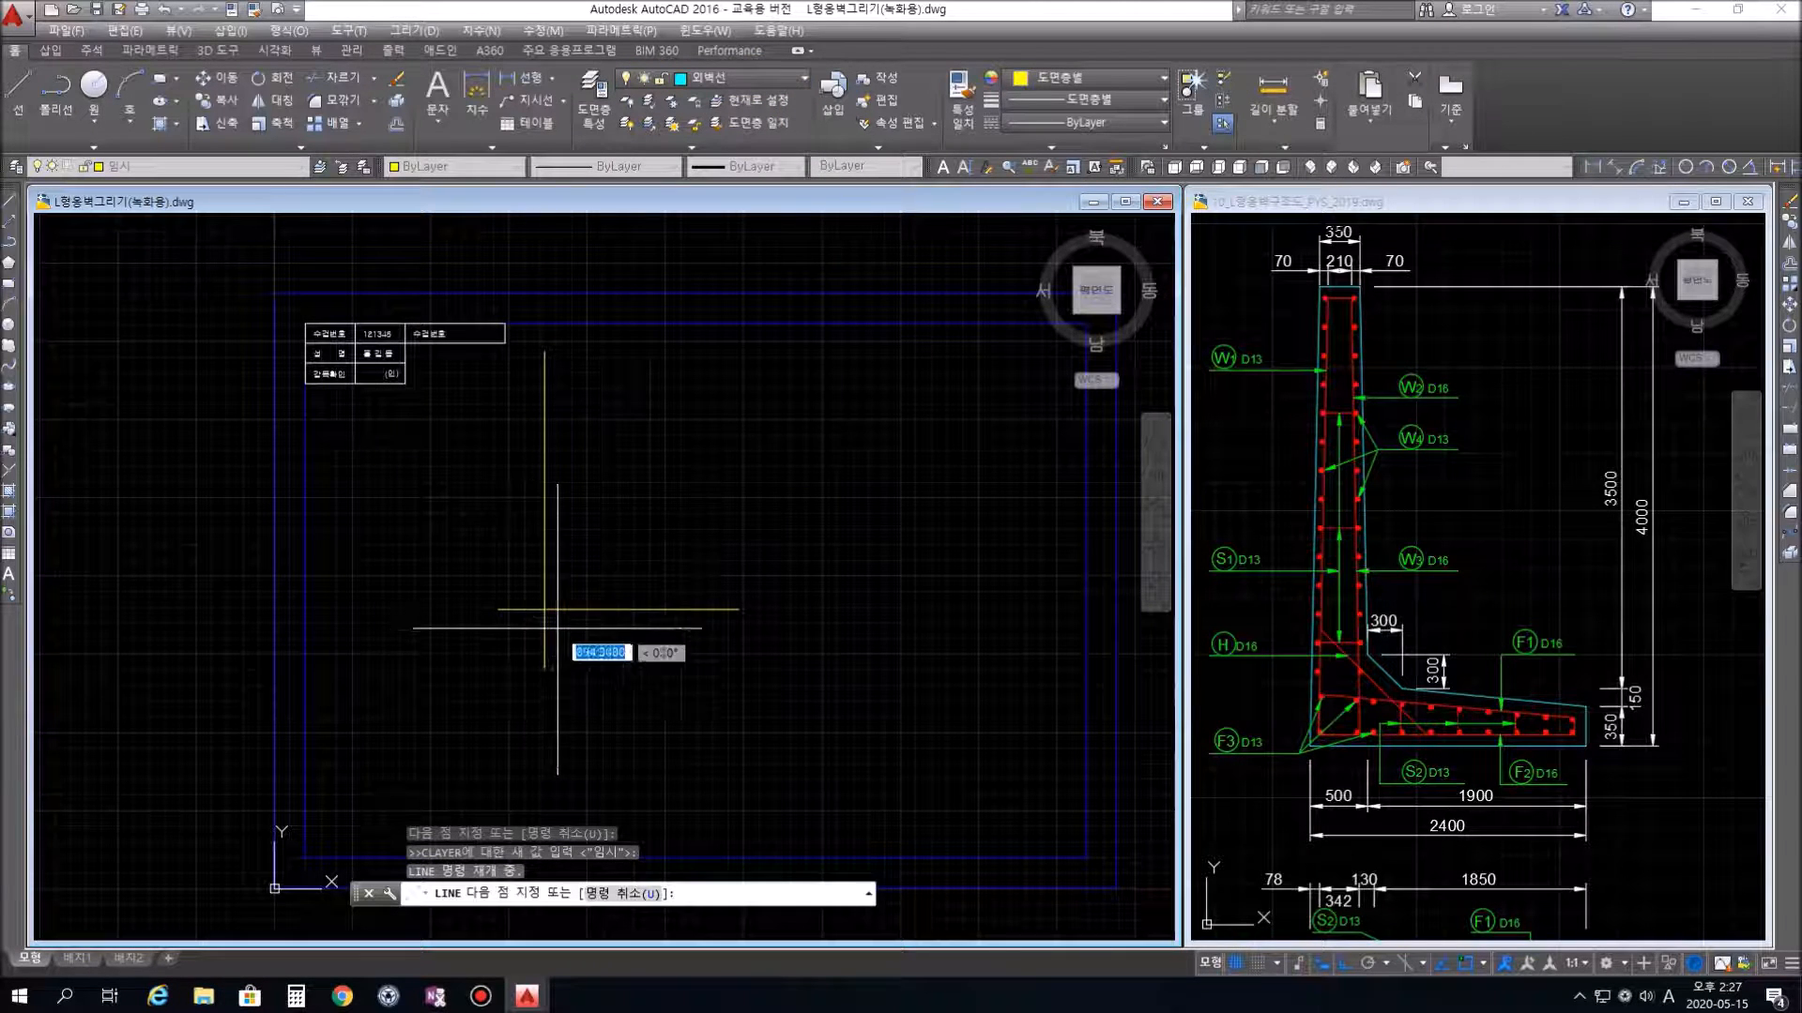
key(Escape)
Draw the wall's base line 2400 mm long to the right from the intersection of the construction lines
key(space)
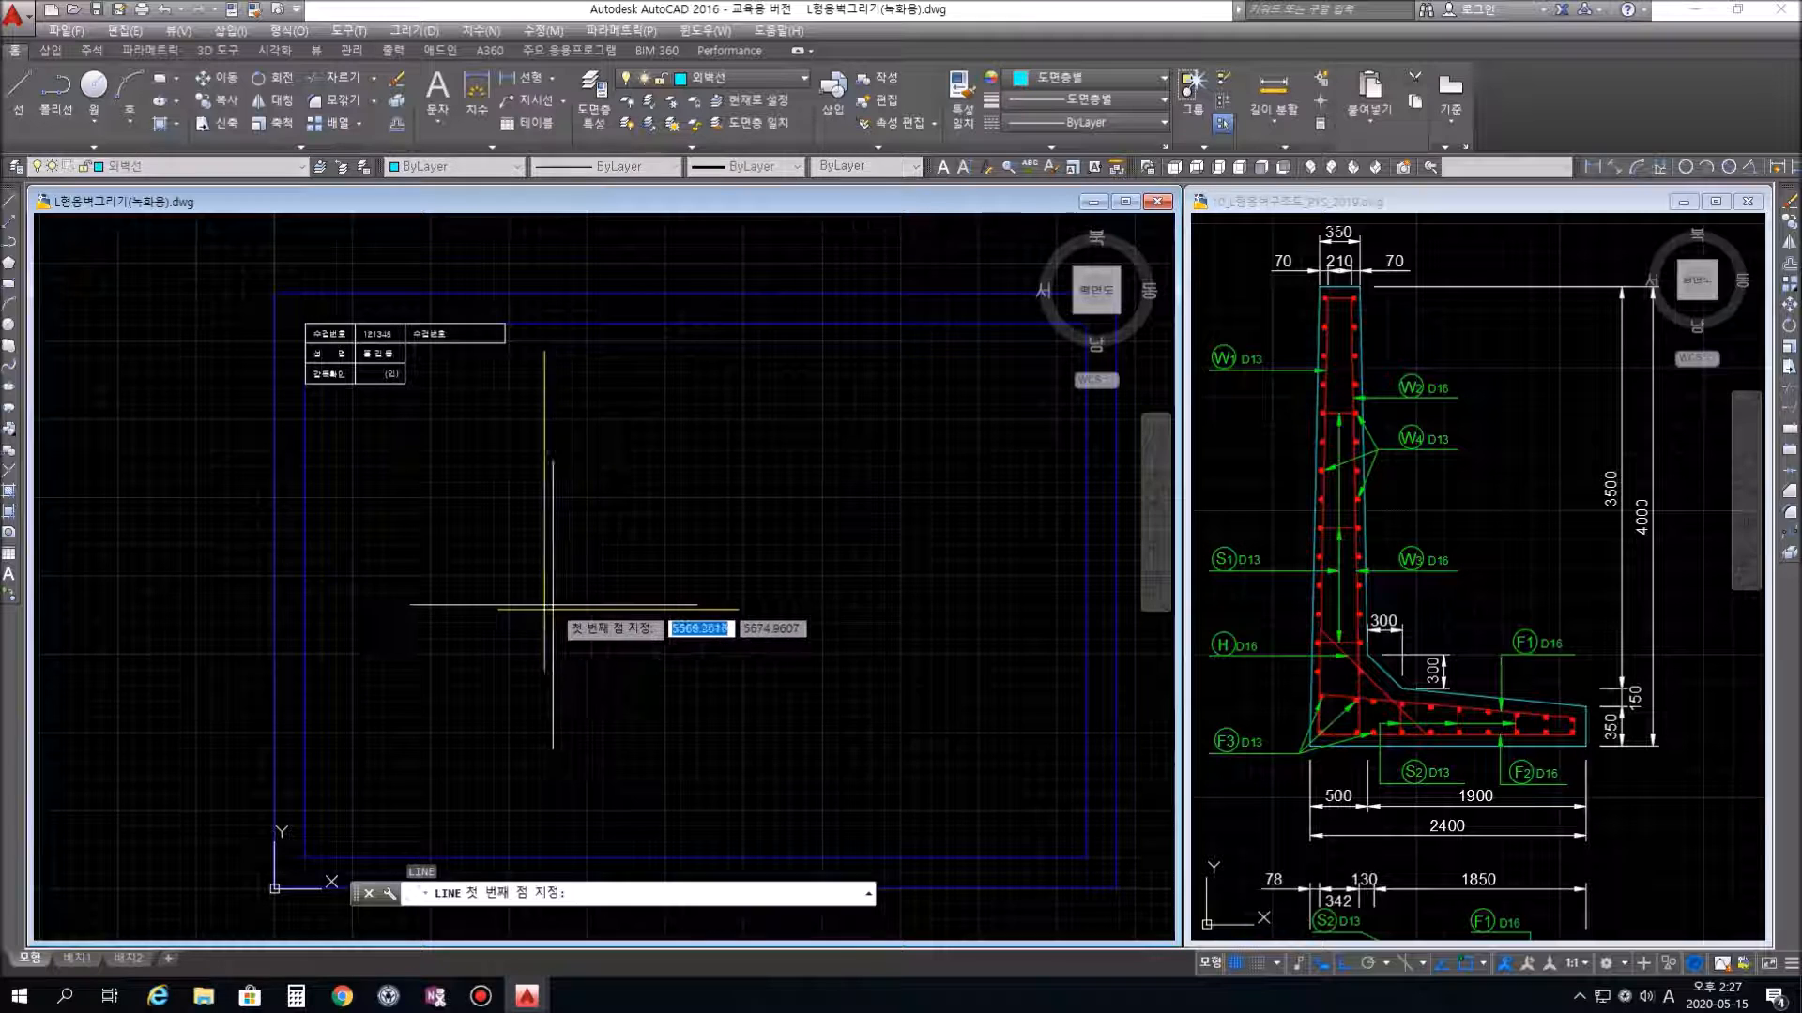
click(544, 610)
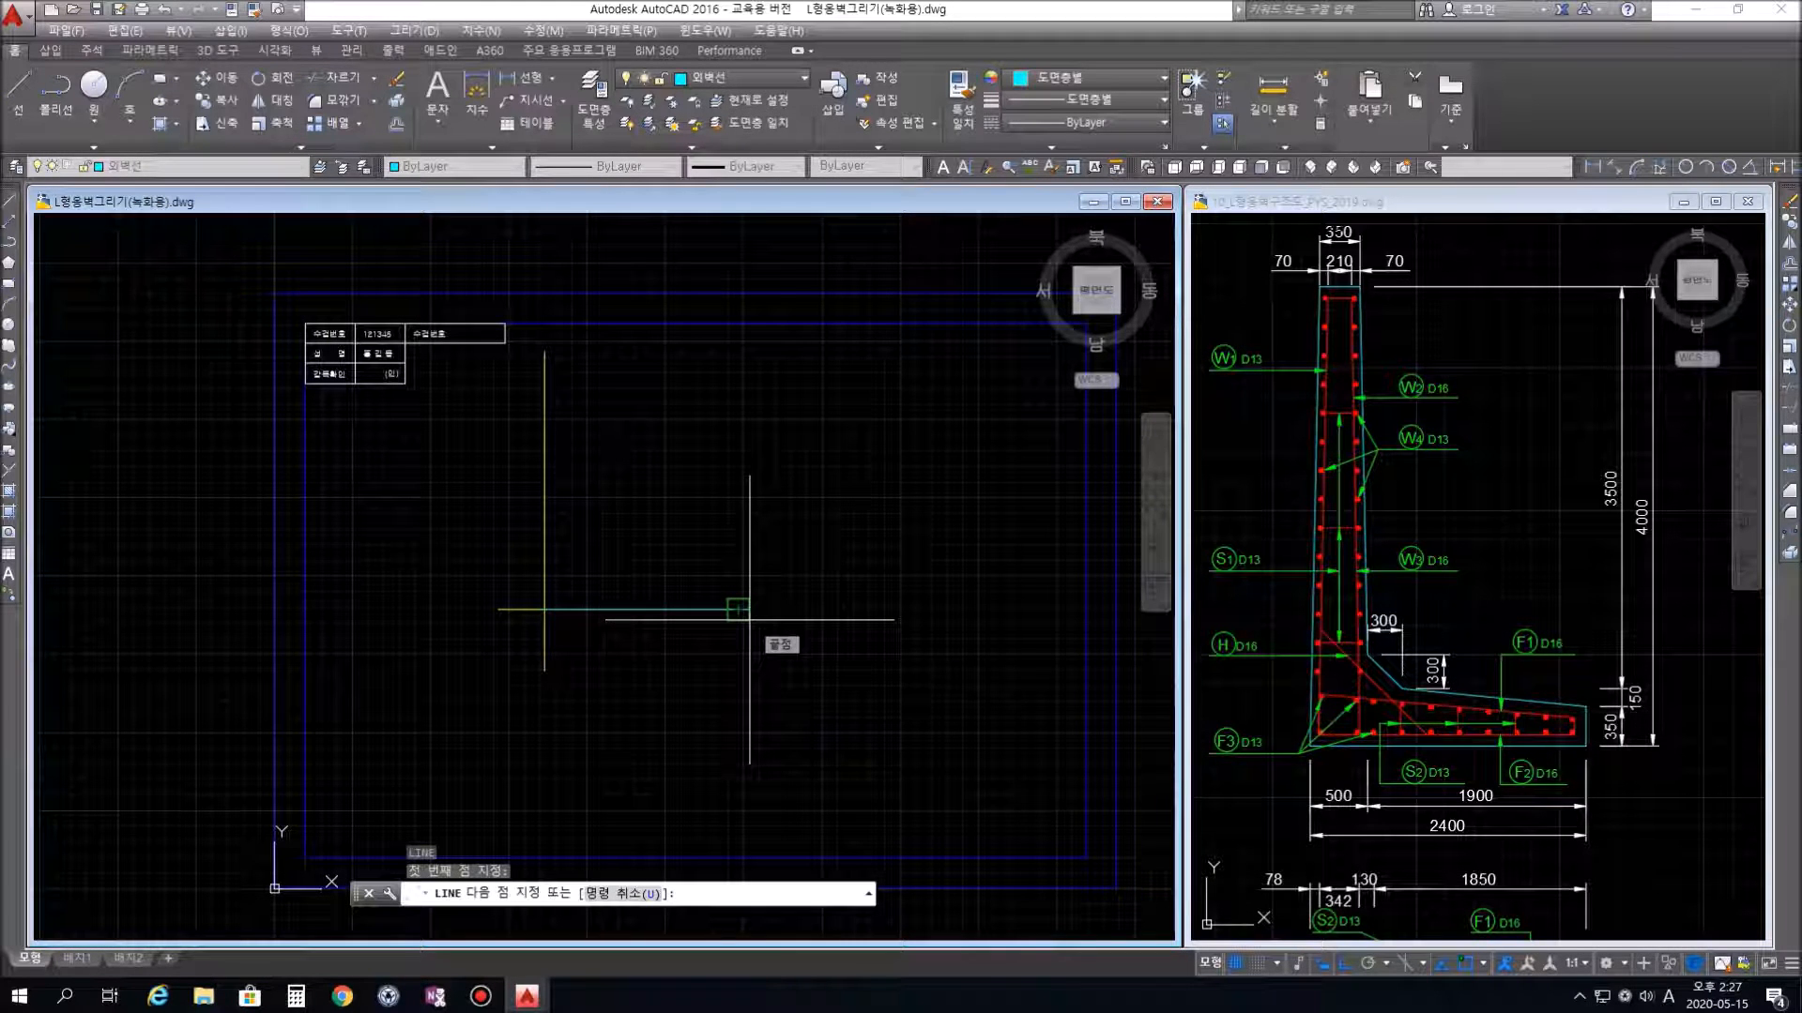
text(240)
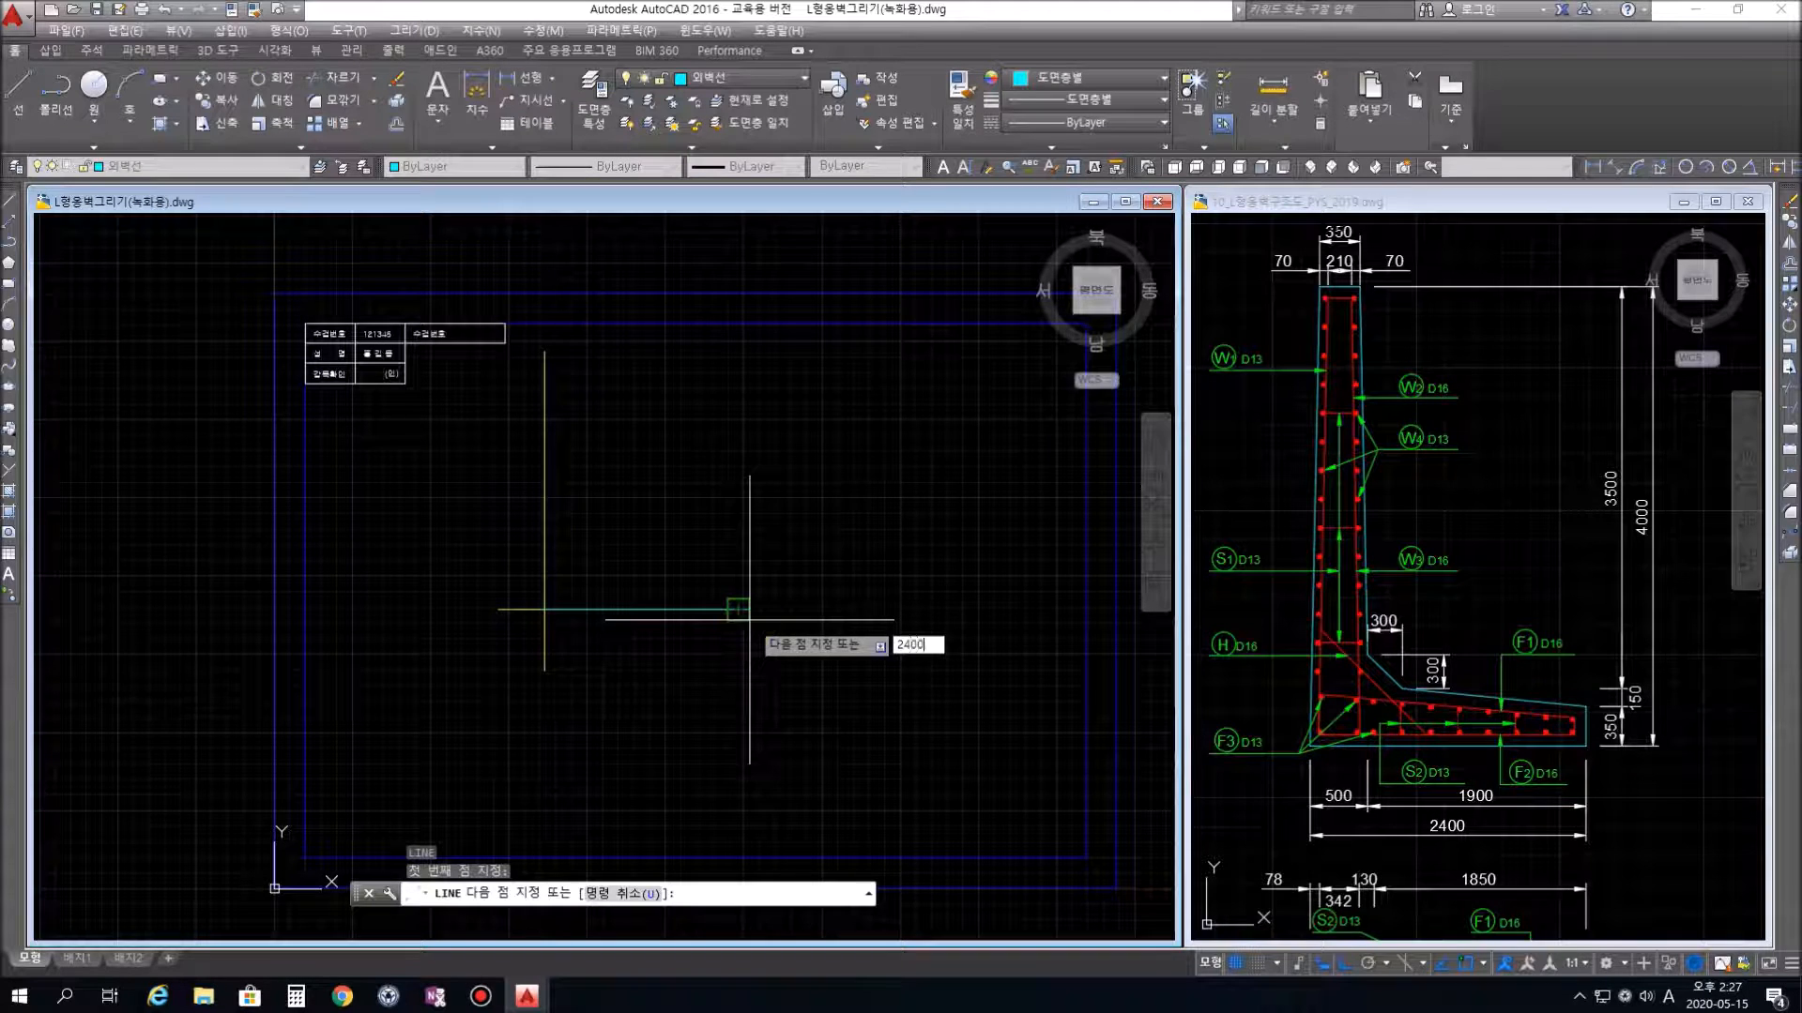
text(0)
key(Return)
key(Return)
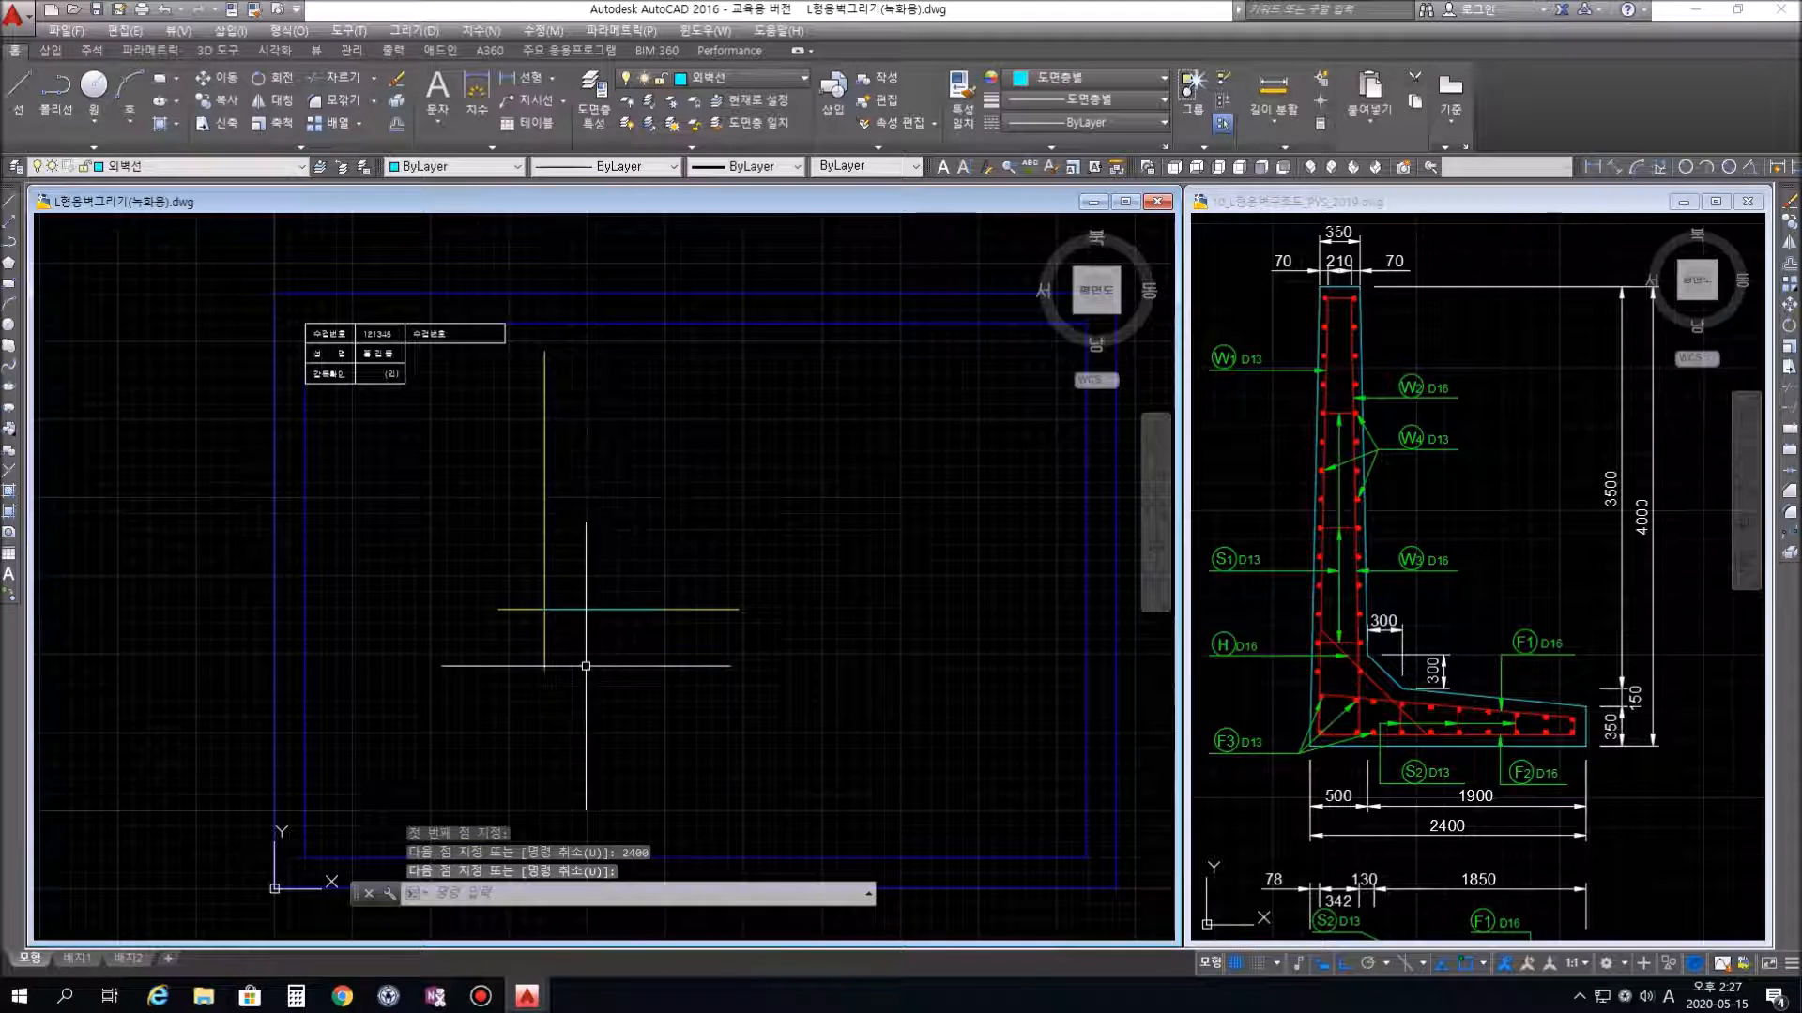
Offset the horizontal construction line upward by 4000 mm to mark the top of the wall
scroll(564, 596, up, 3)
middle_drag(822, 544, 811, 609)
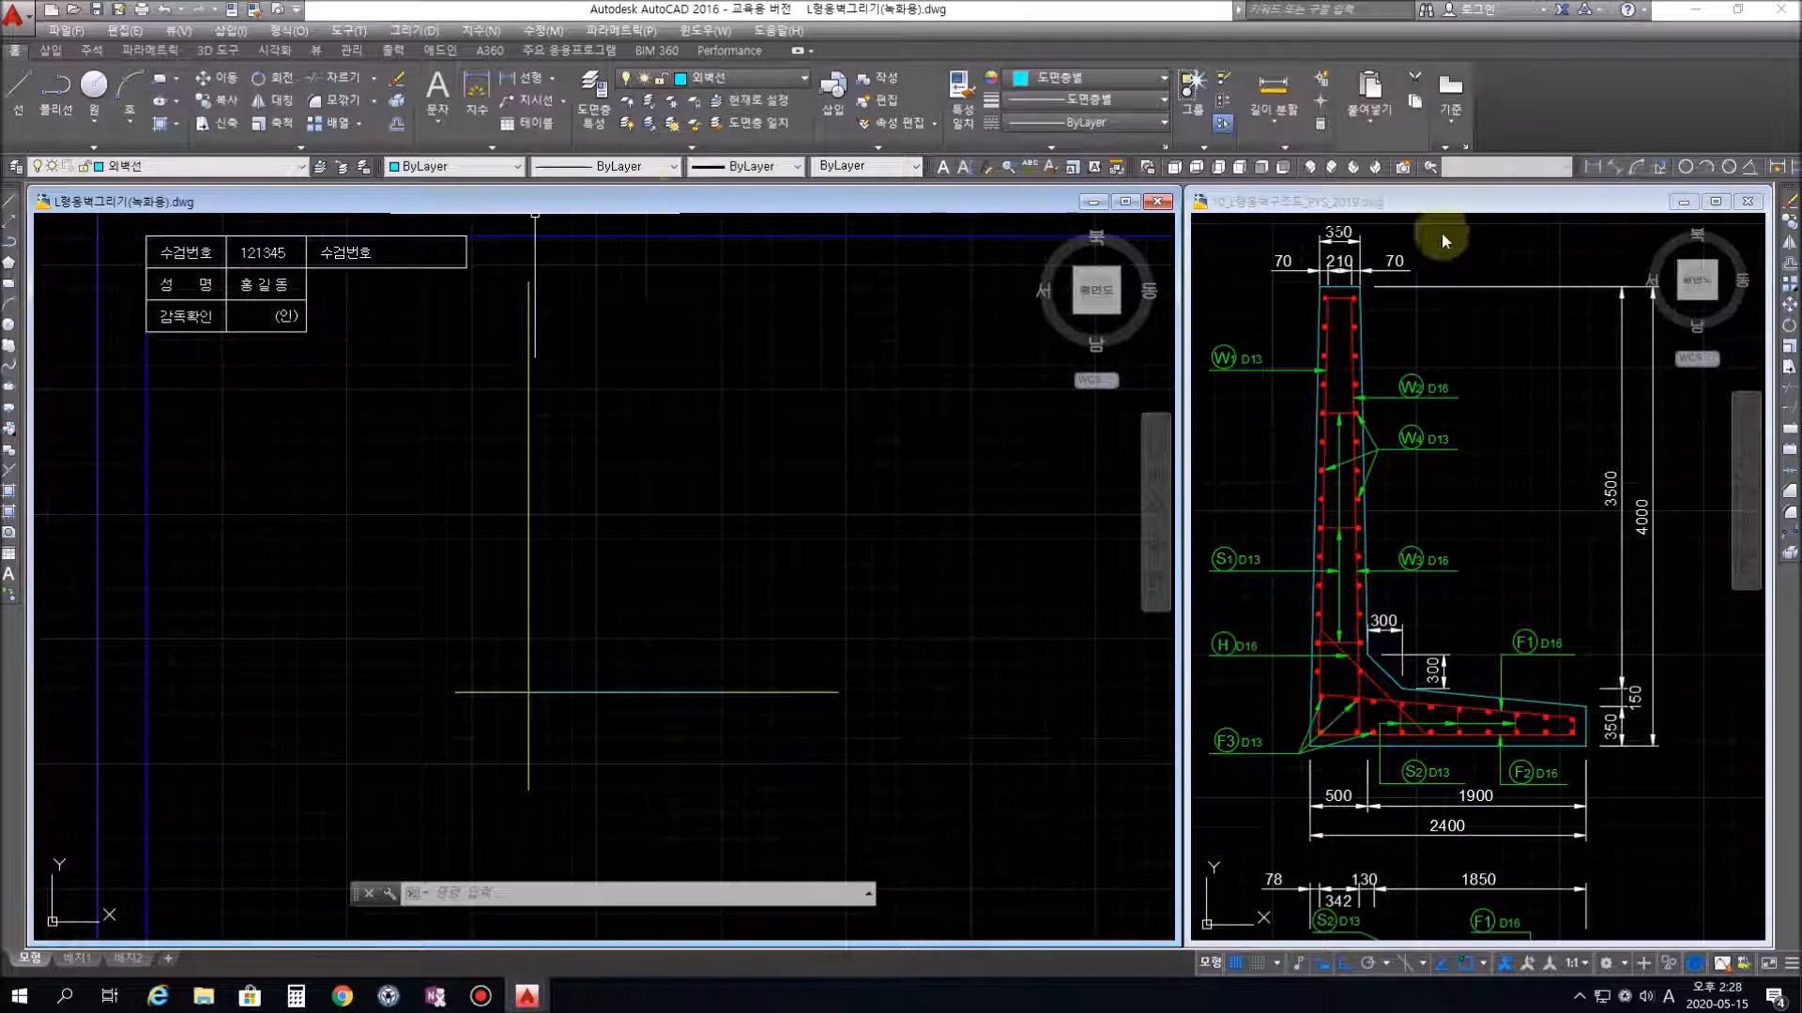
click(598, 372)
key(Escape)
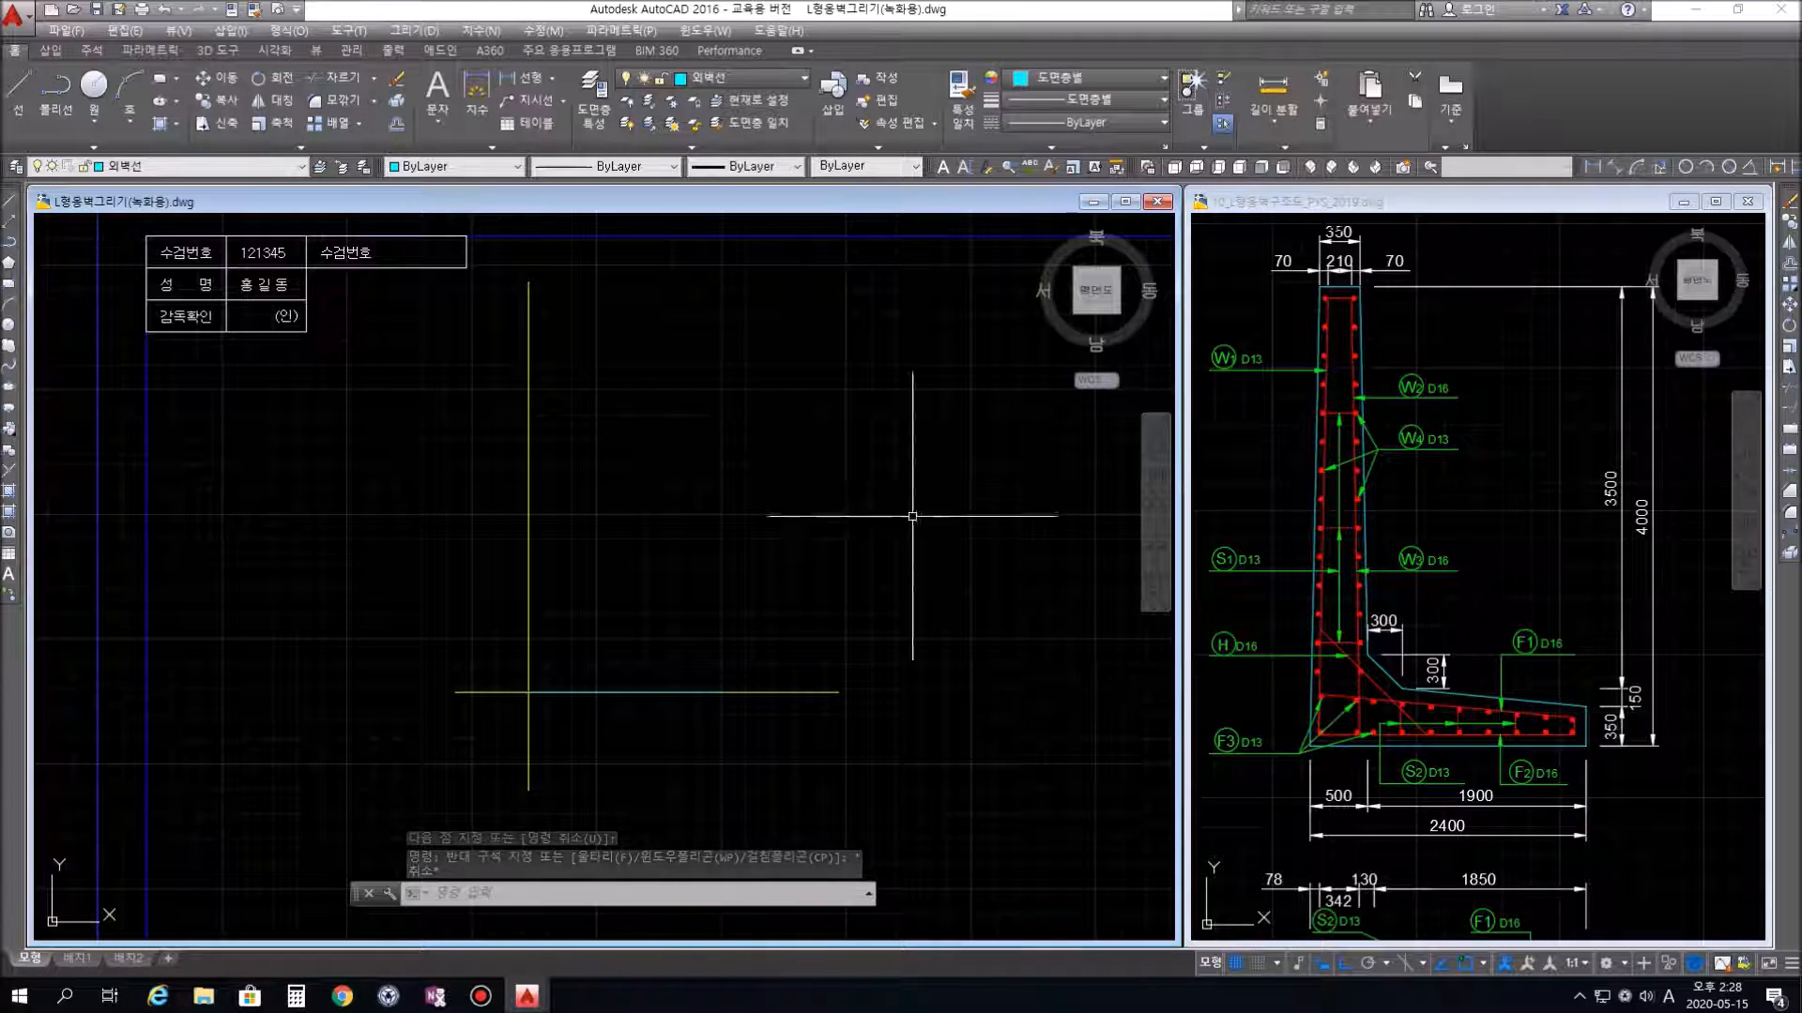
click(786, 492)
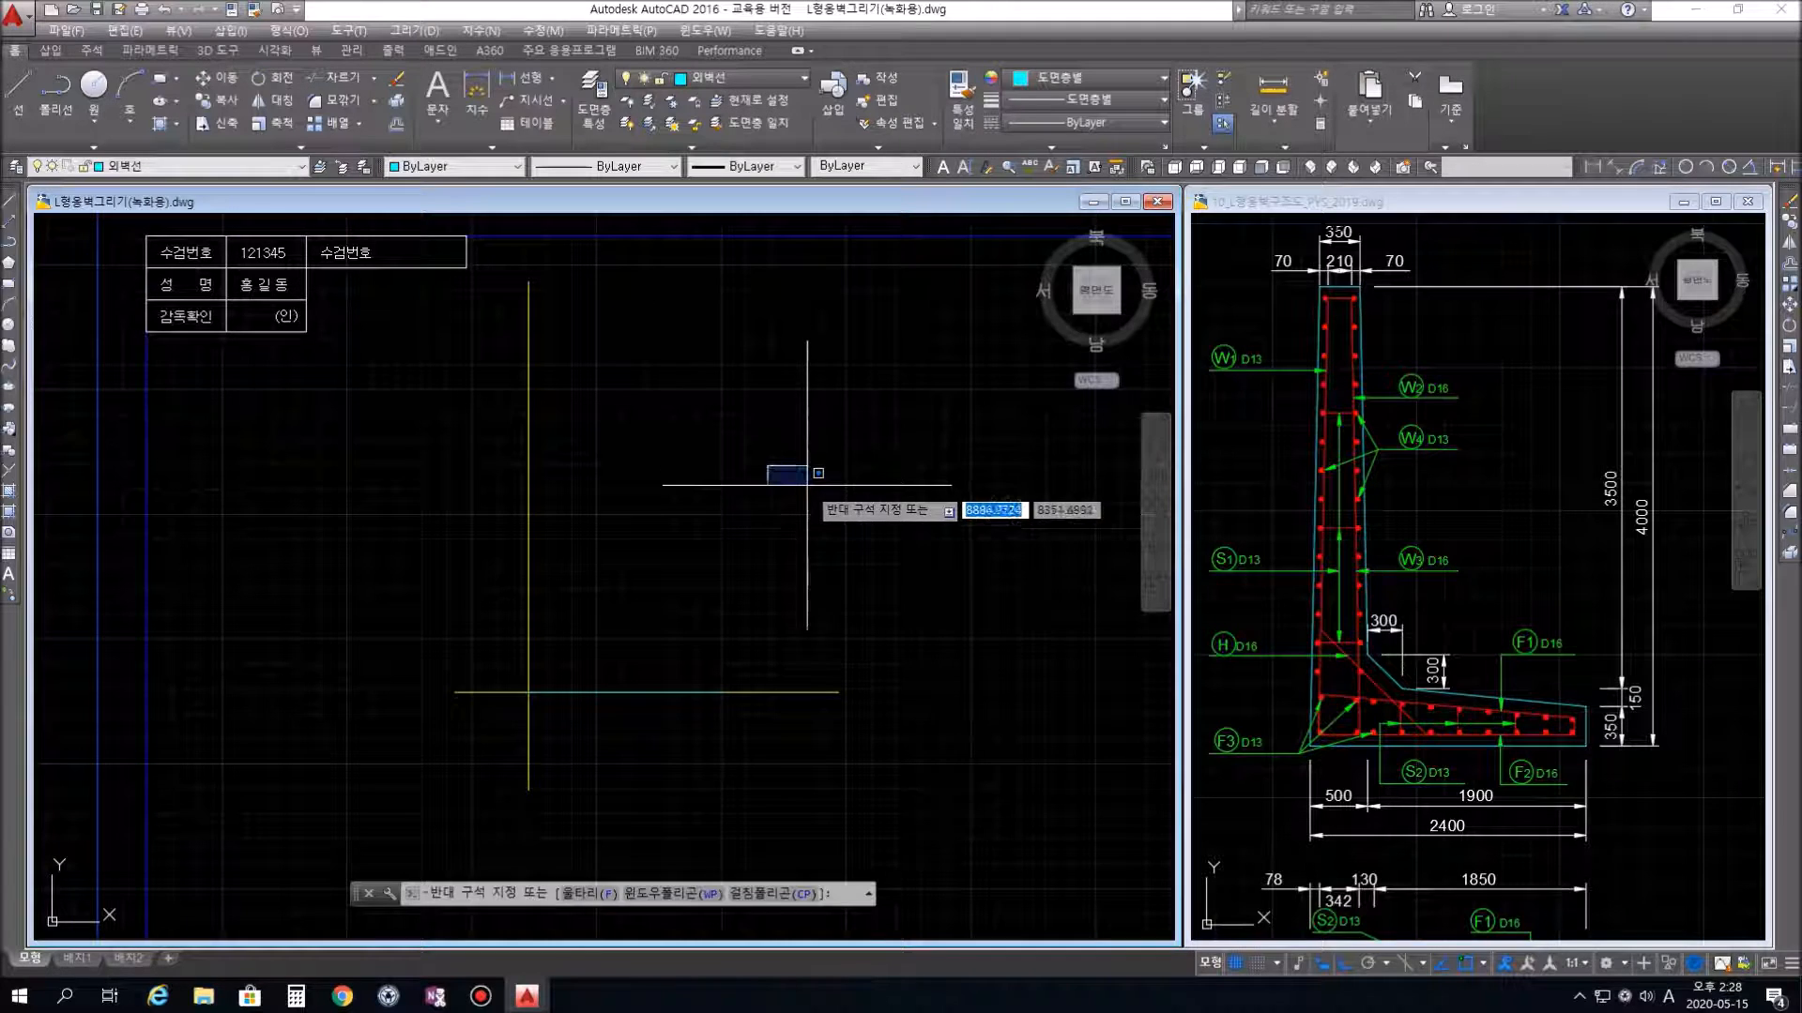
key(Escape)
text(o)
key(Return)
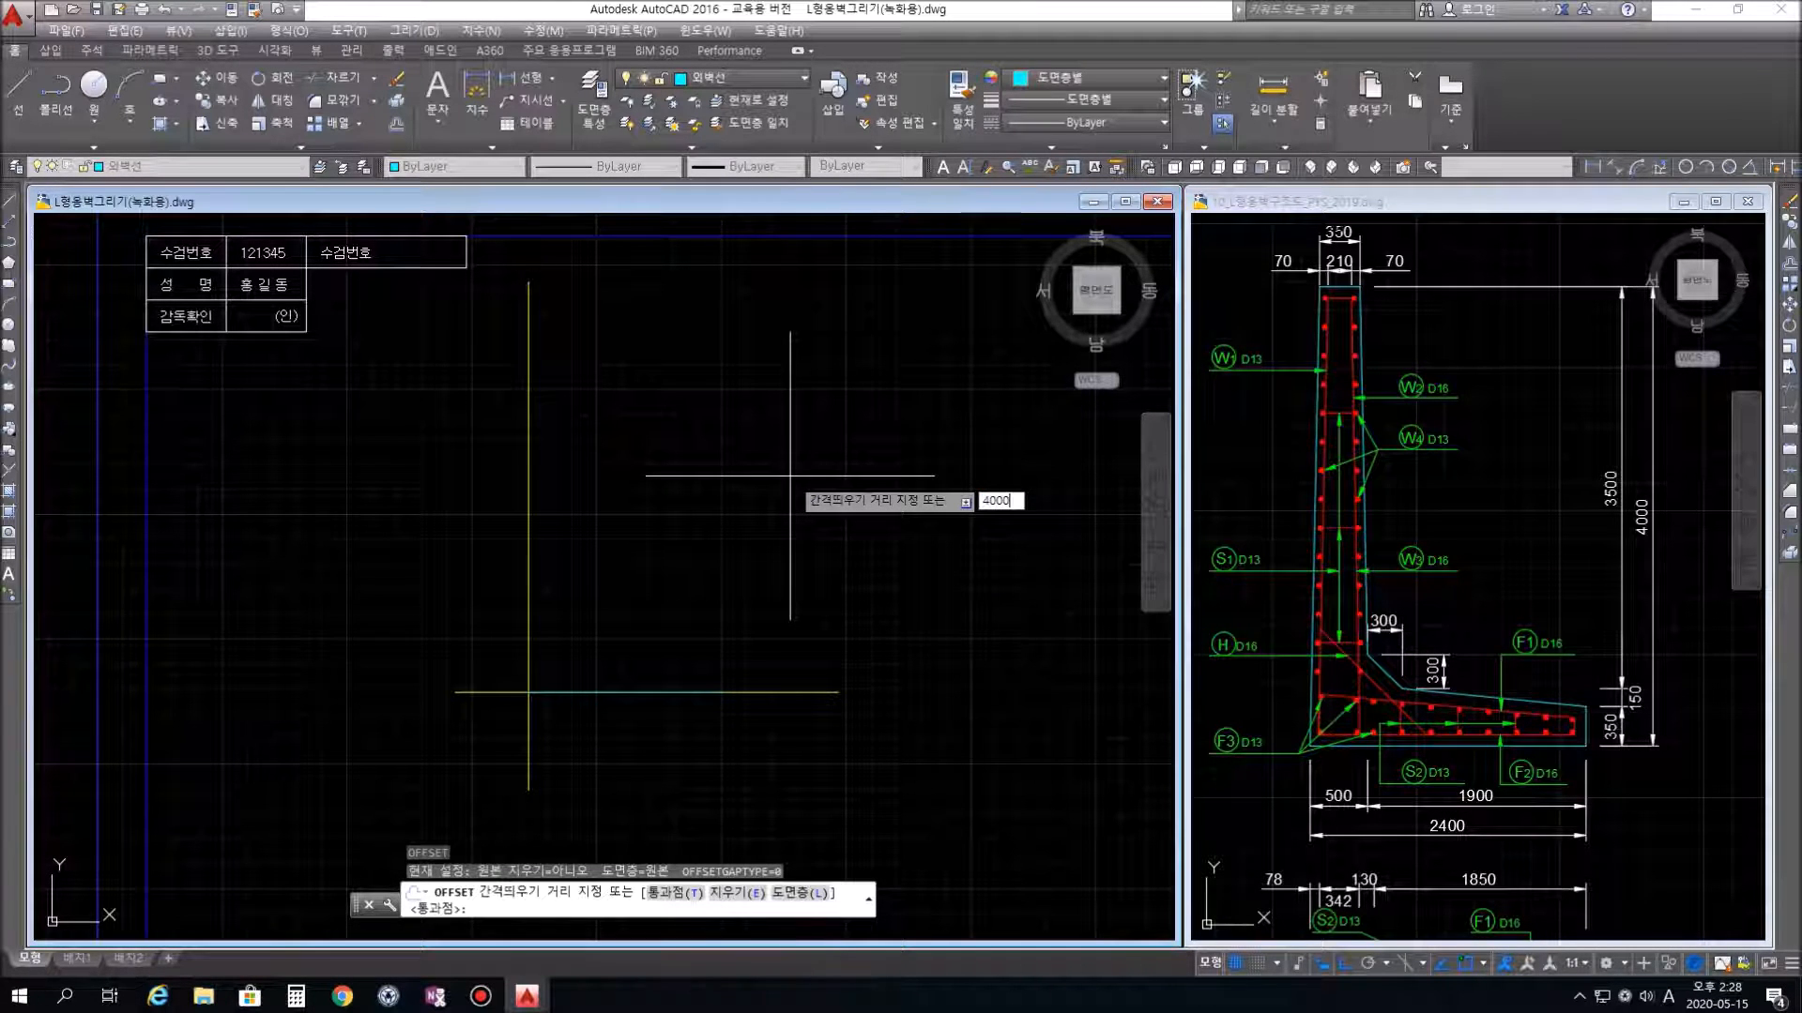
key(Return)
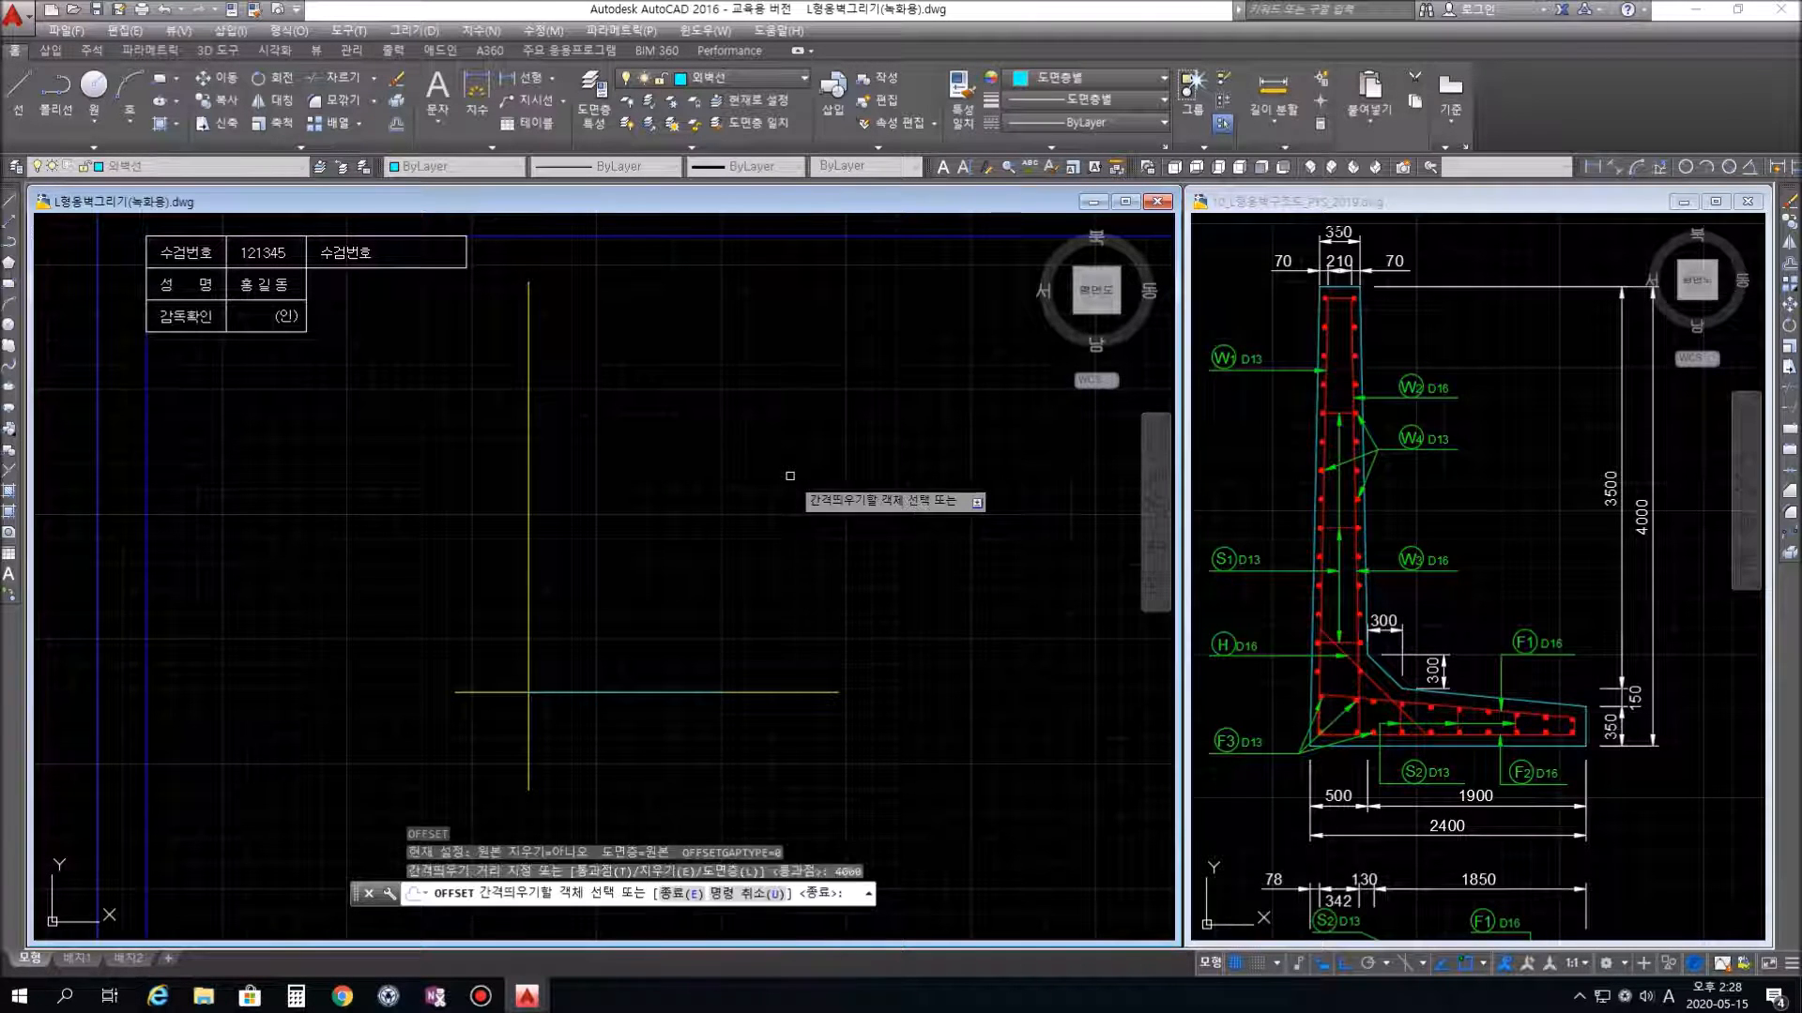
click(778, 691)
click(791, 448)
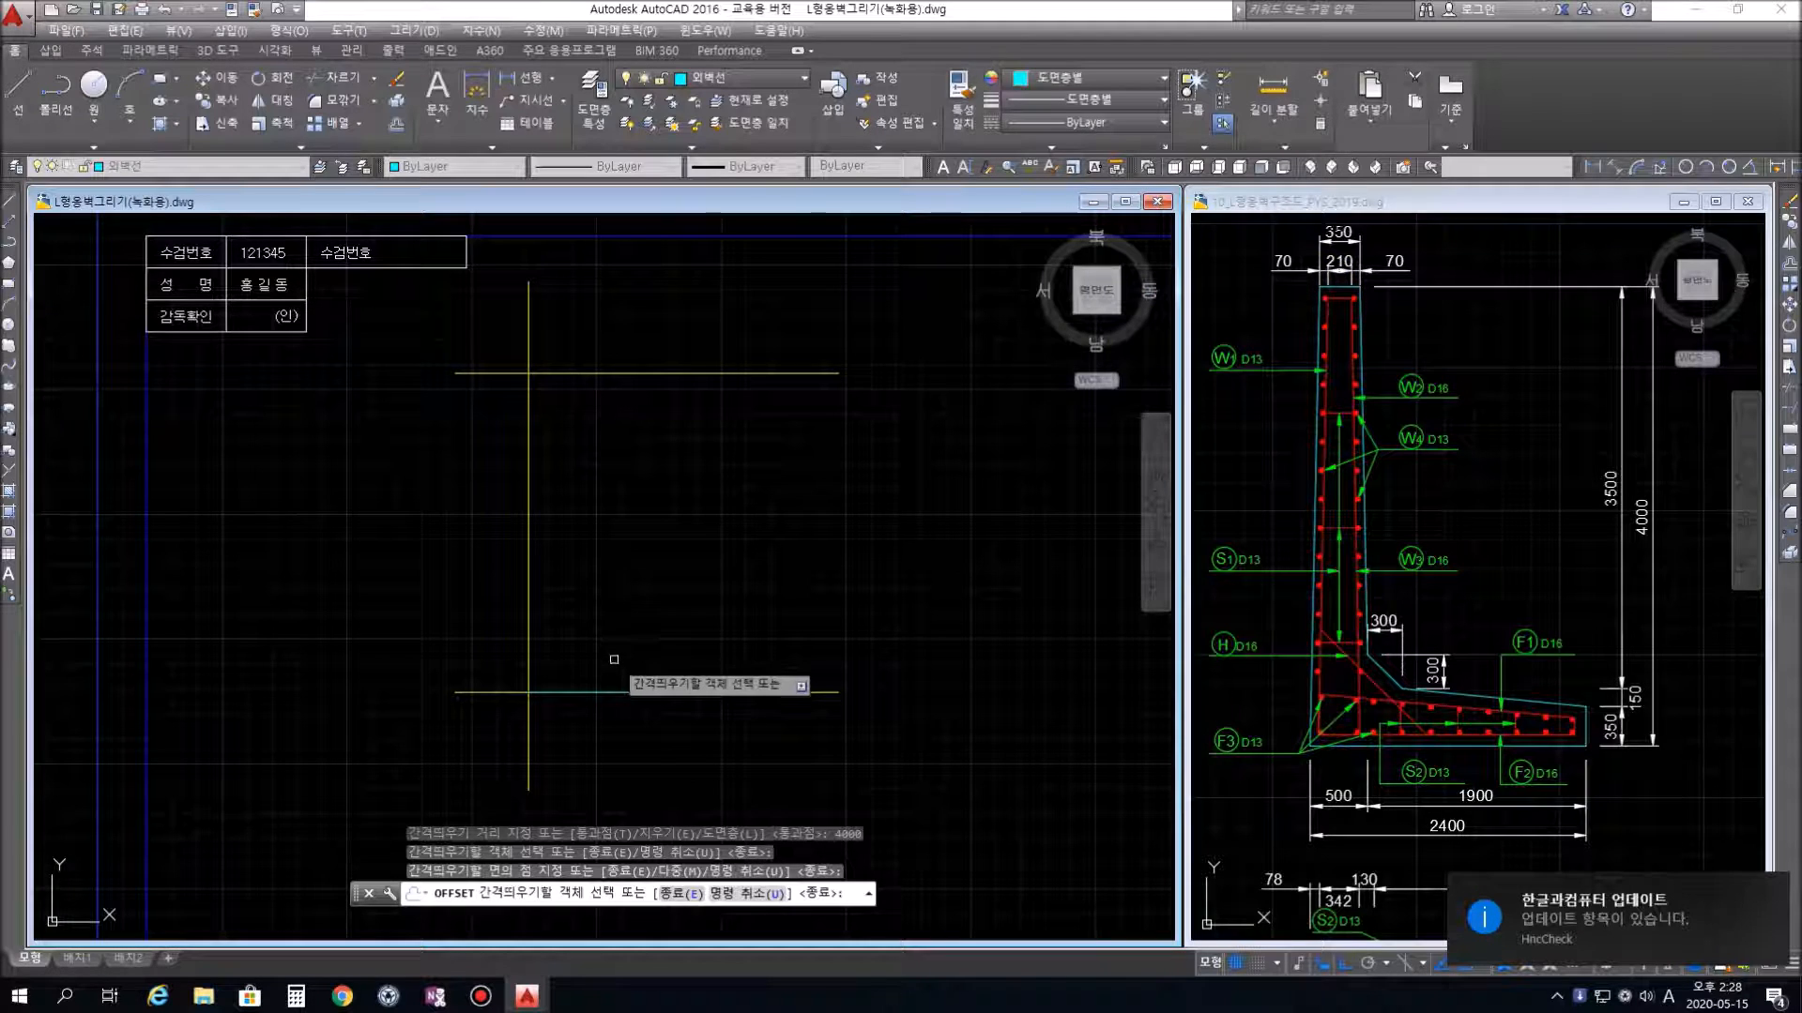
key(Return)
Offset the vertical construction line 80 mm to the right
key(Return)
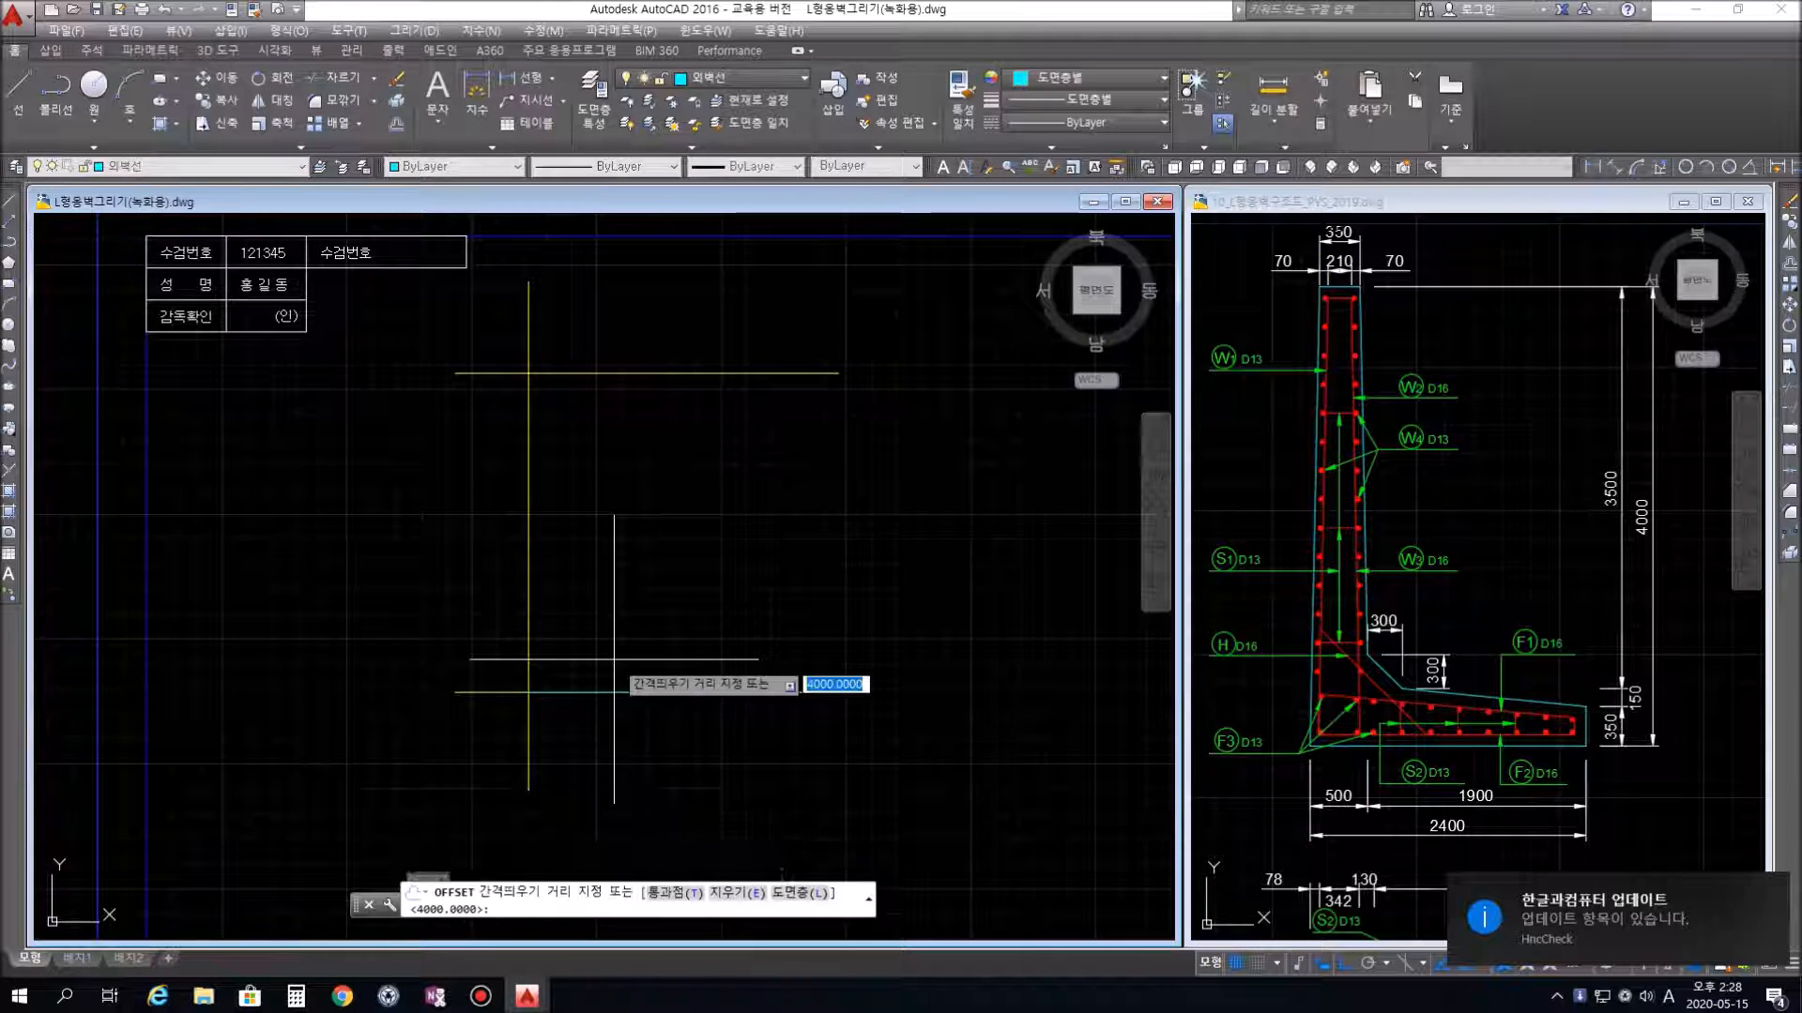
text(80)
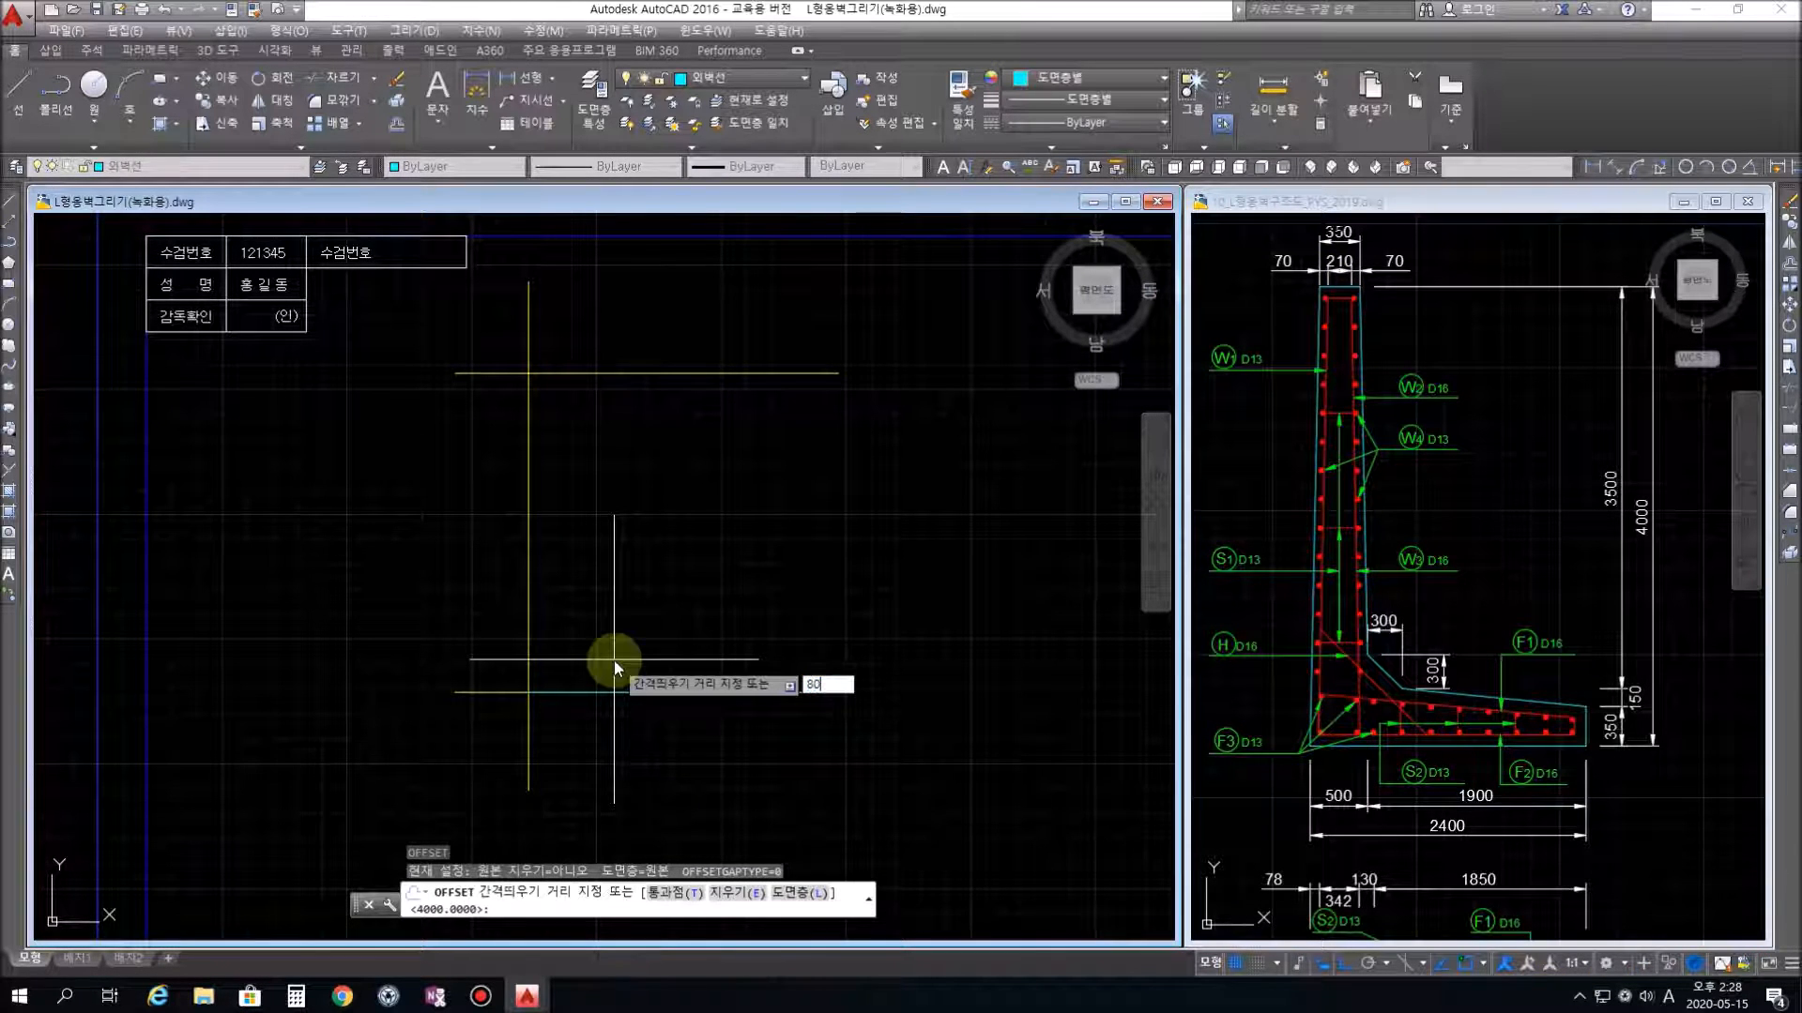
key(Return)
click(529, 498)
click(605, 509)
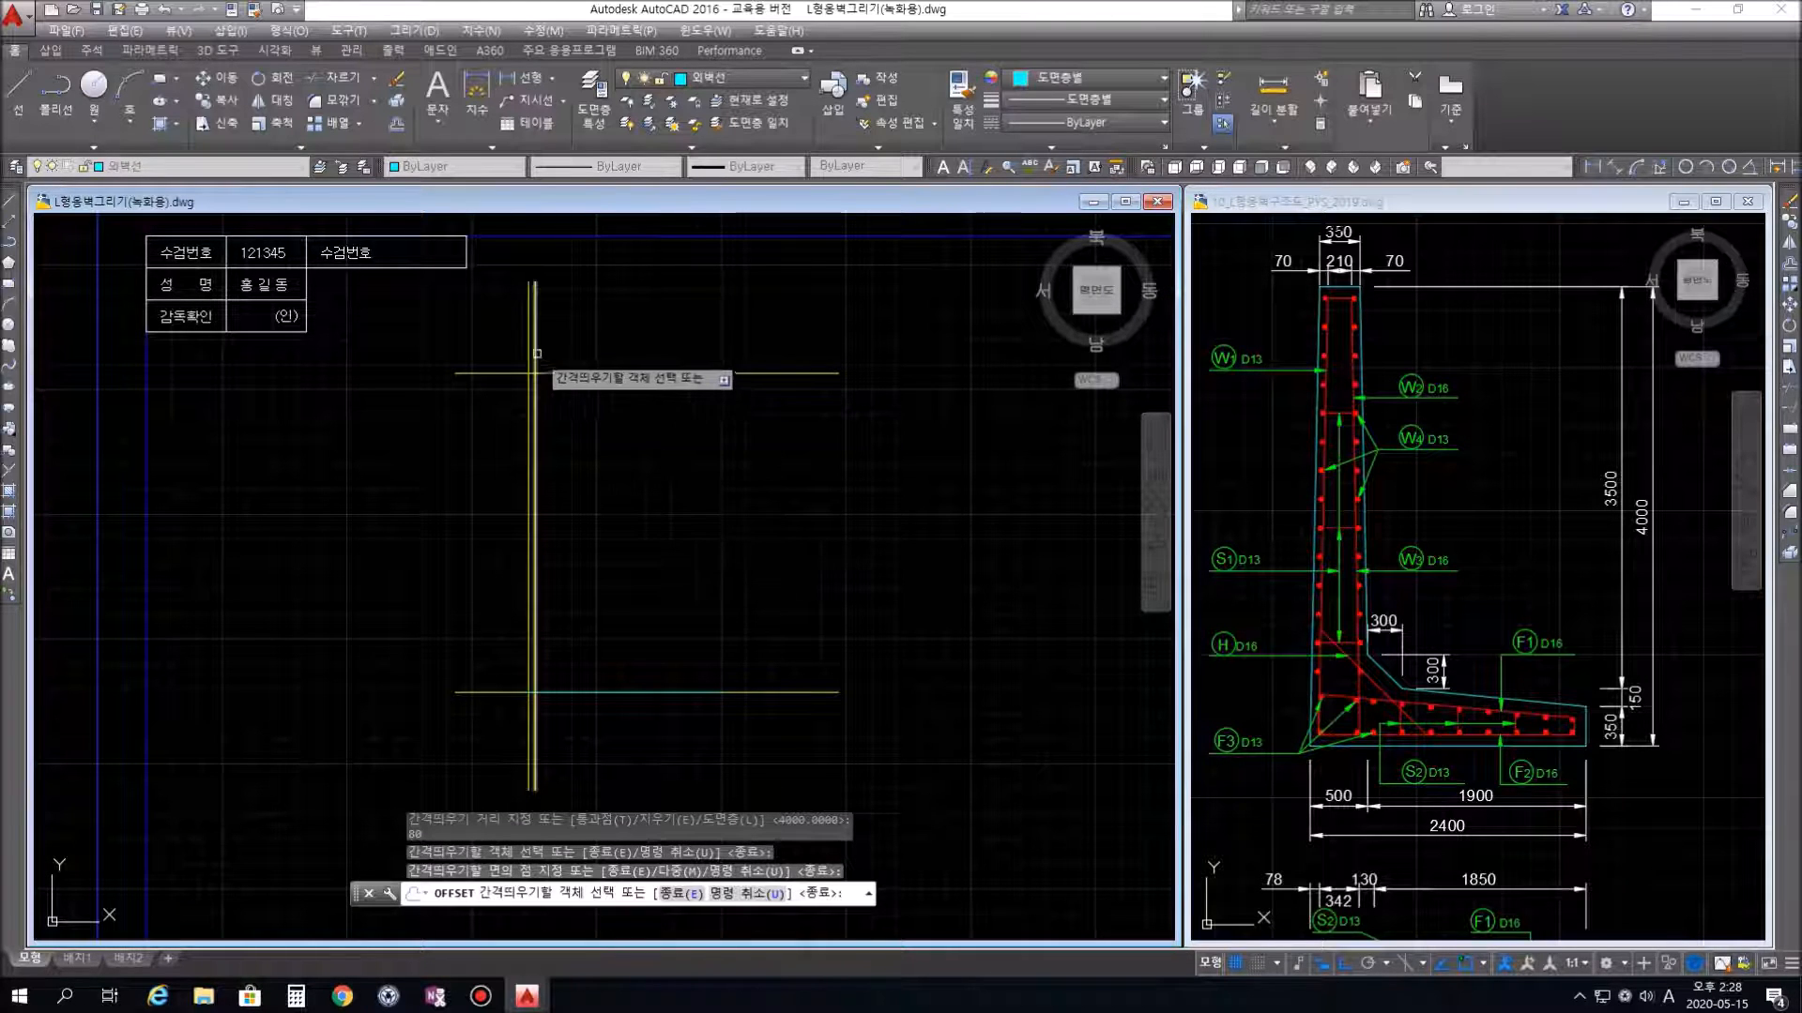
scroll(537, 373, up, 3)
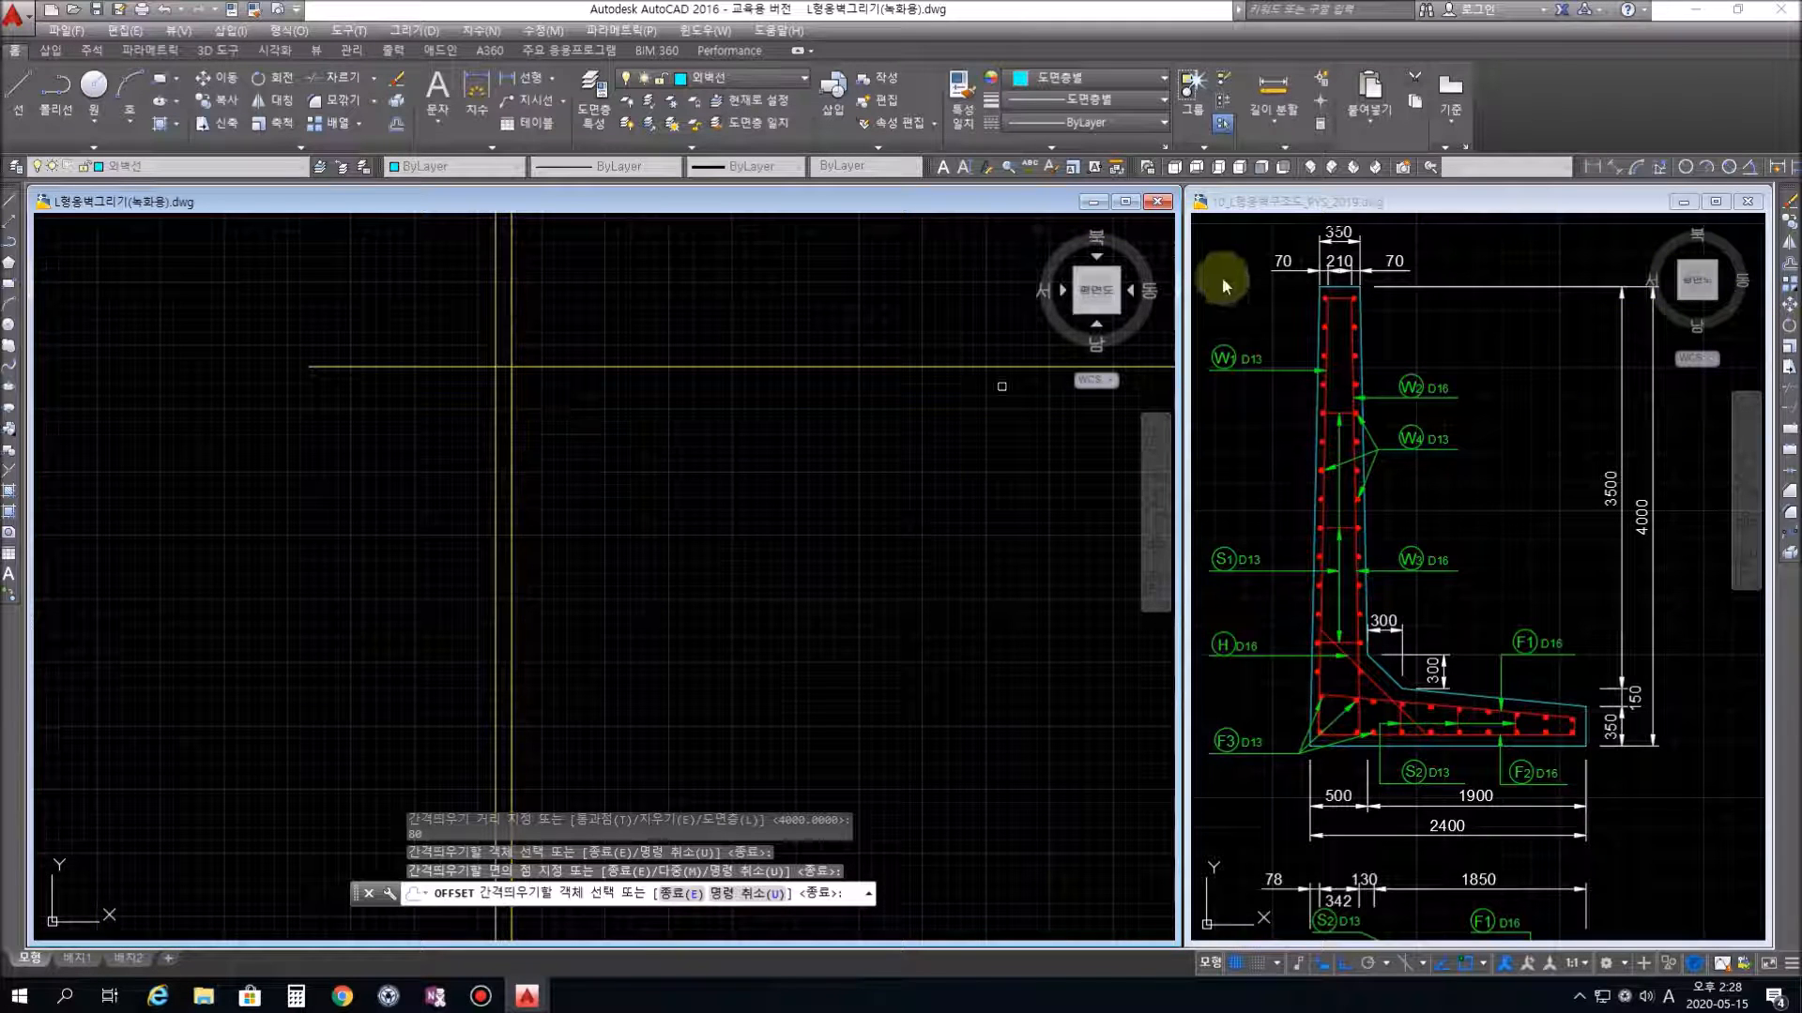
scroll(737, 470, down, 3)
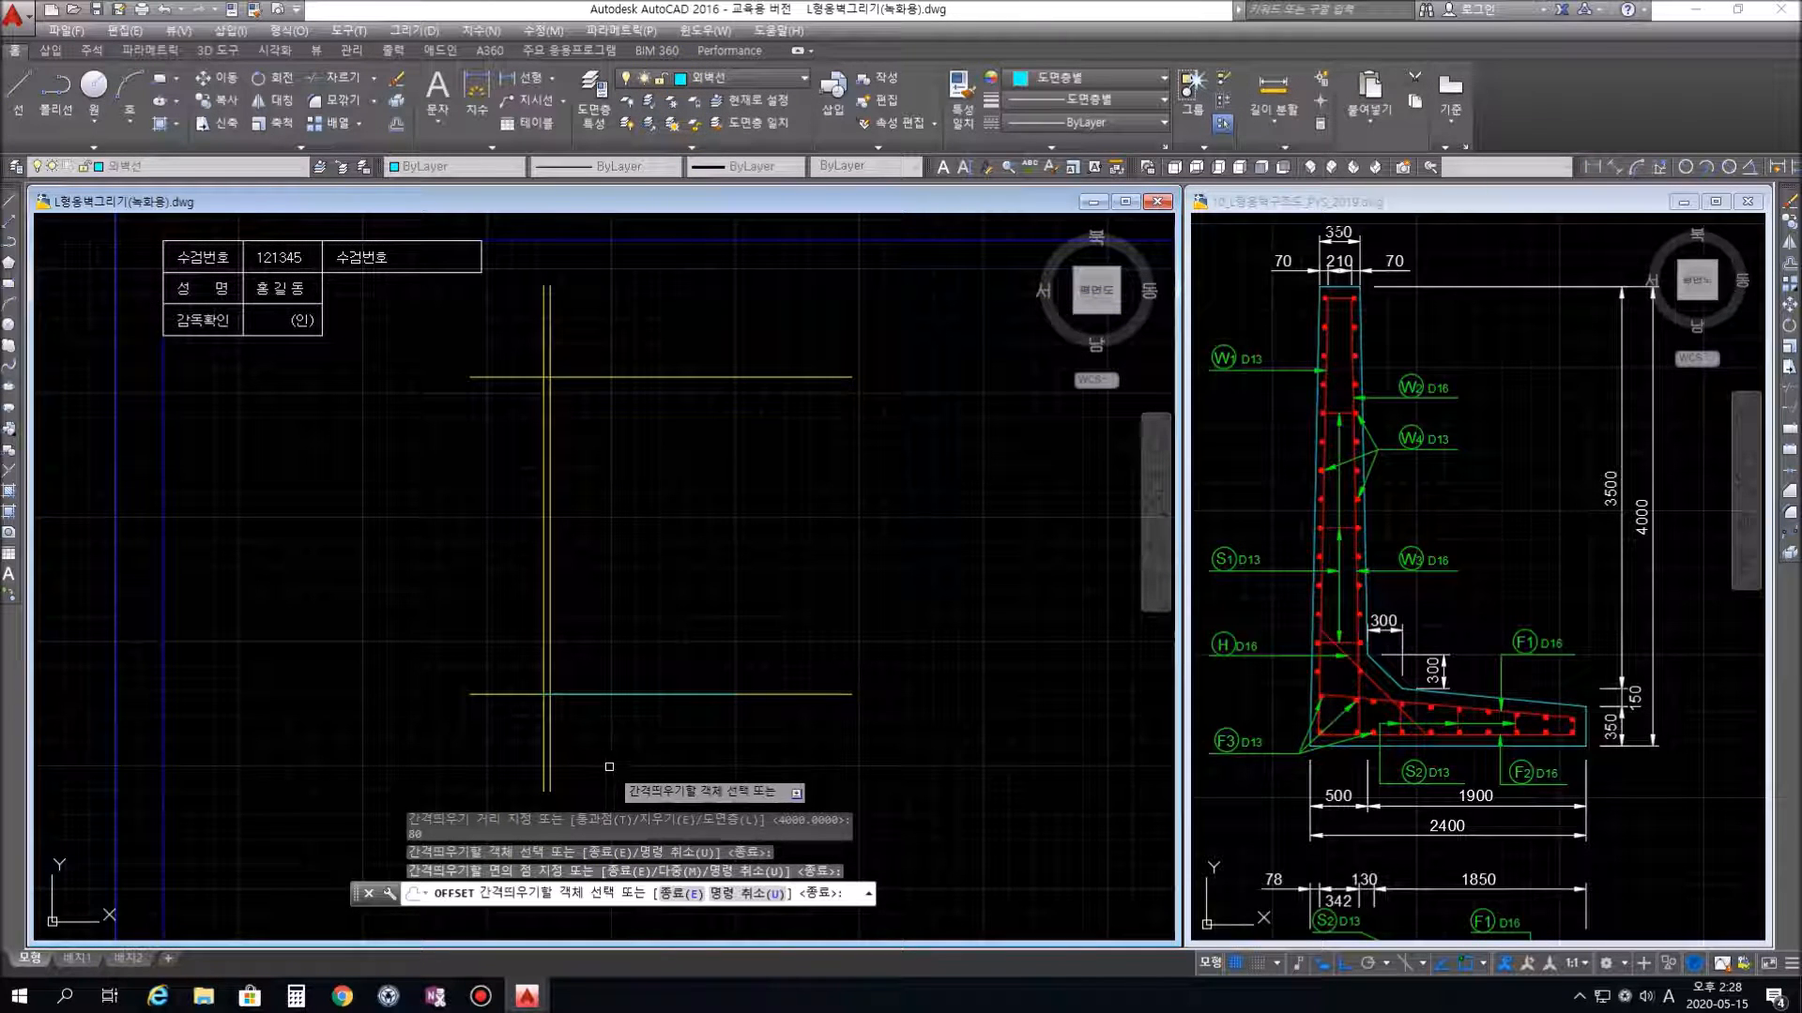
text(1)
key(Return)
scroll(553, 695, up, 4)
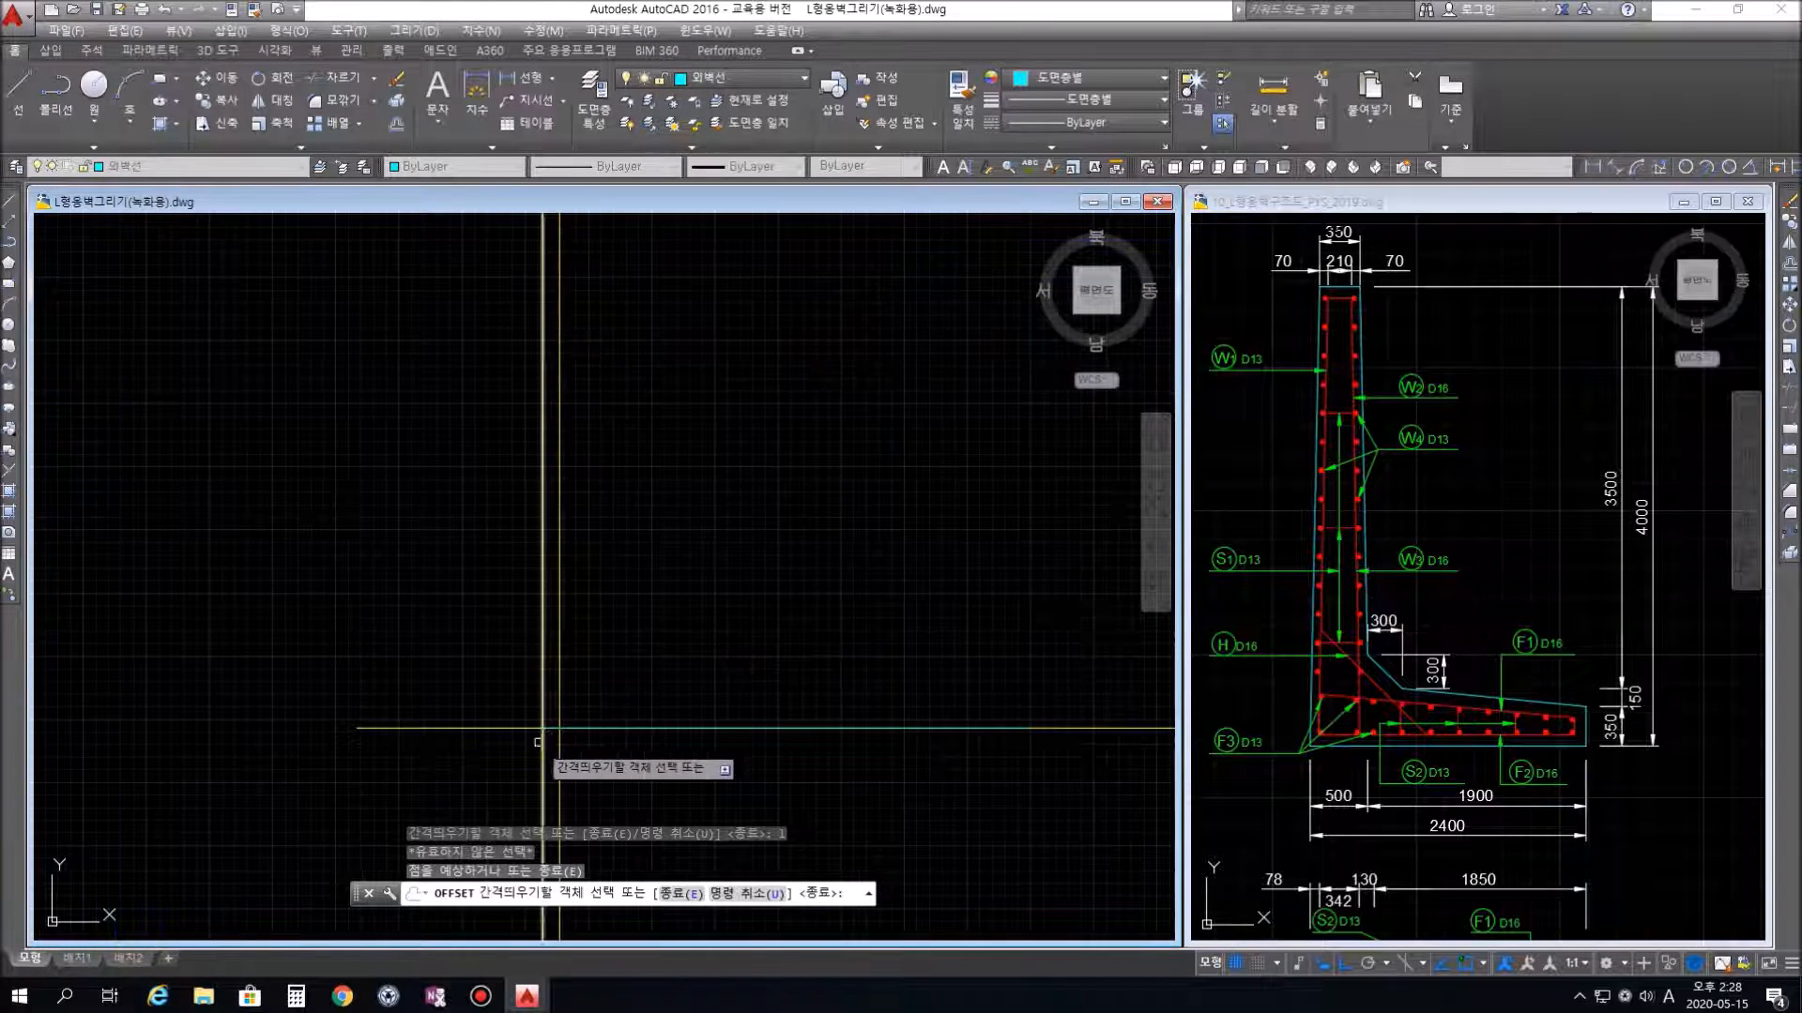
key(Escape)
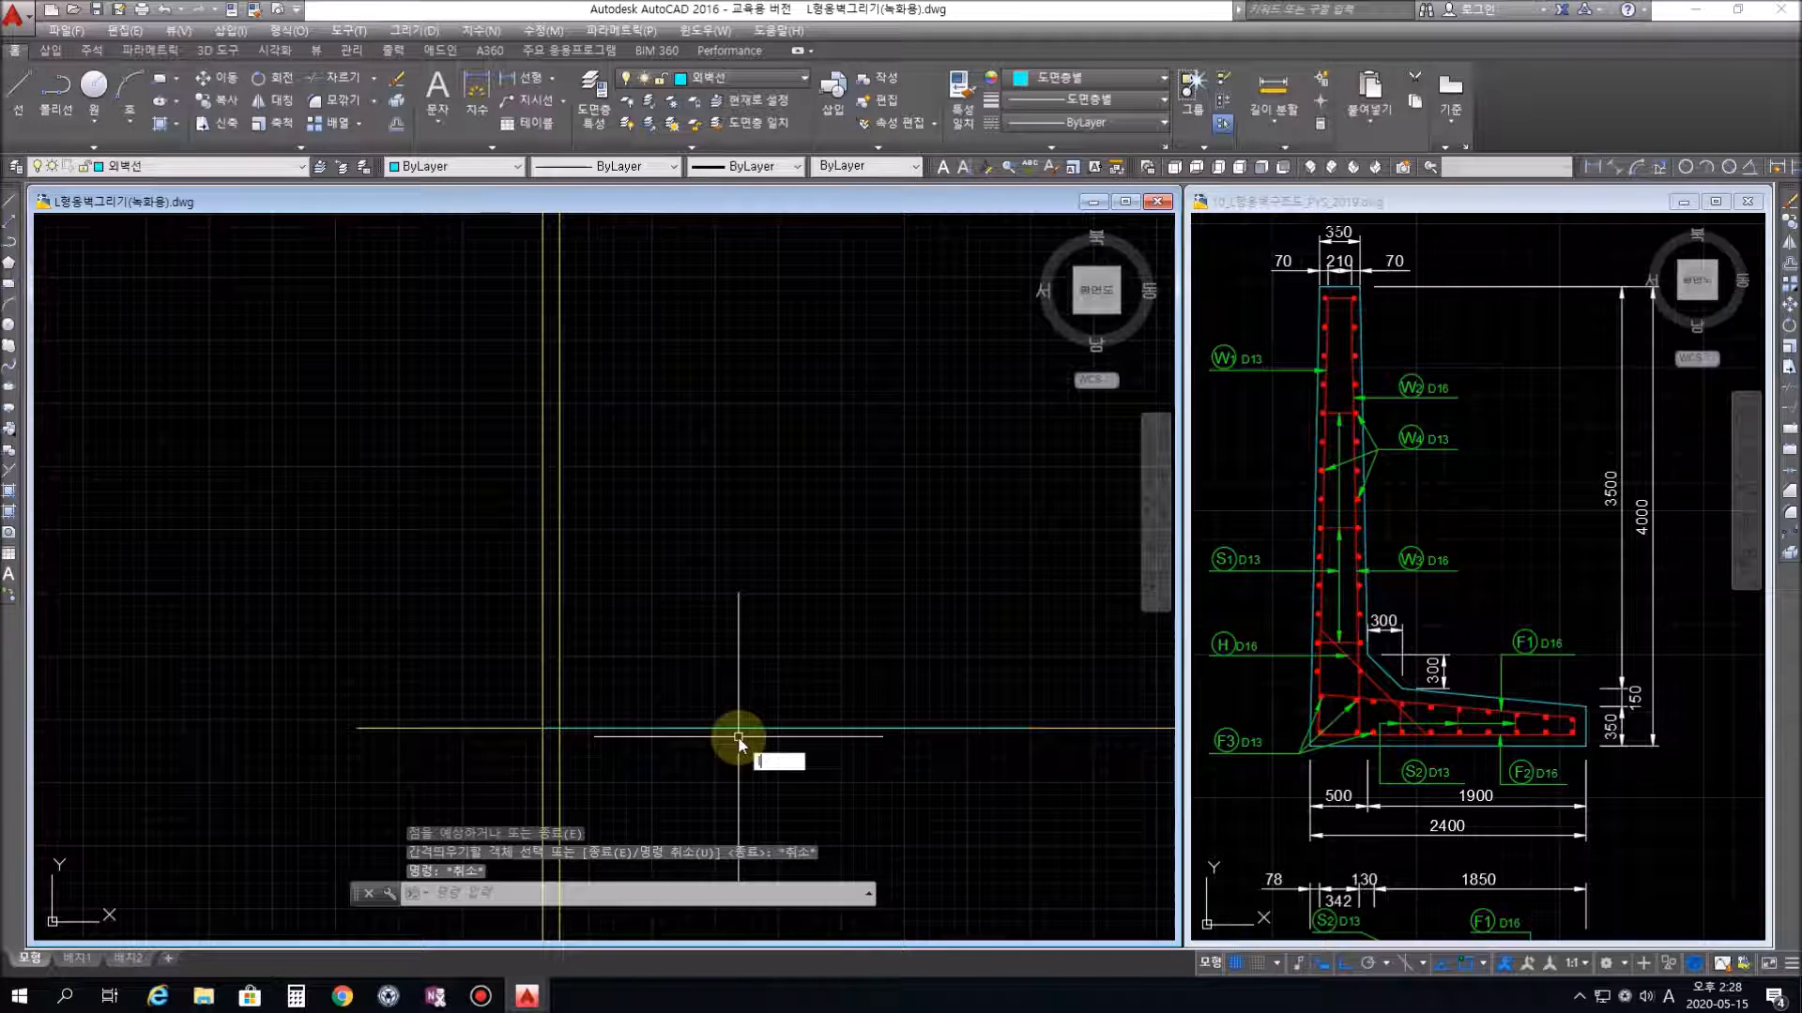
Draw the wall's sloped back face from the base line's left end to the 80 mm offset at the top construction line, then delete that vertical offset
text(l)
key(Return)
click(543, 724)
scroll(627, 434, down, 4)
middle_drag(672, 370, 639, 599)
scroll(563, 475, up, 4)
scroll(572, 457, up, 3)
click(575, 444)
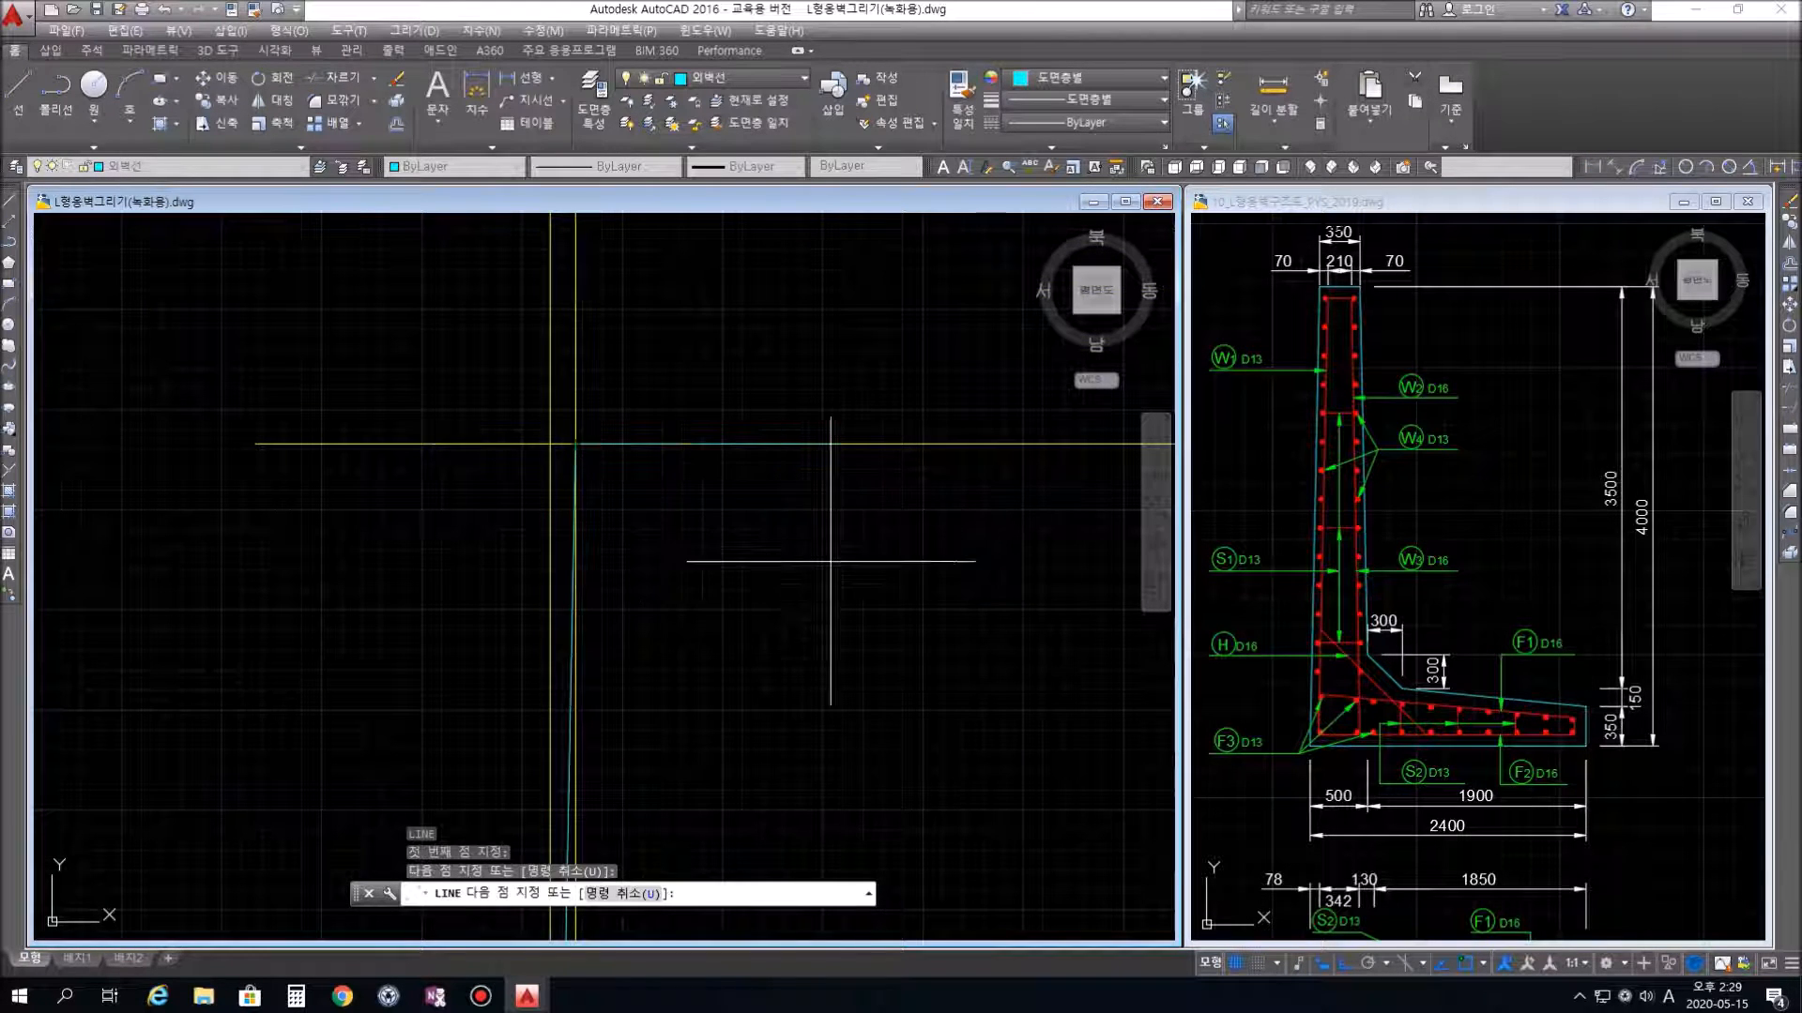
scroll(846, 647, down, 3)
middle_drag(921, 745, 768, 570)
scroll(784, 617, up, 1)
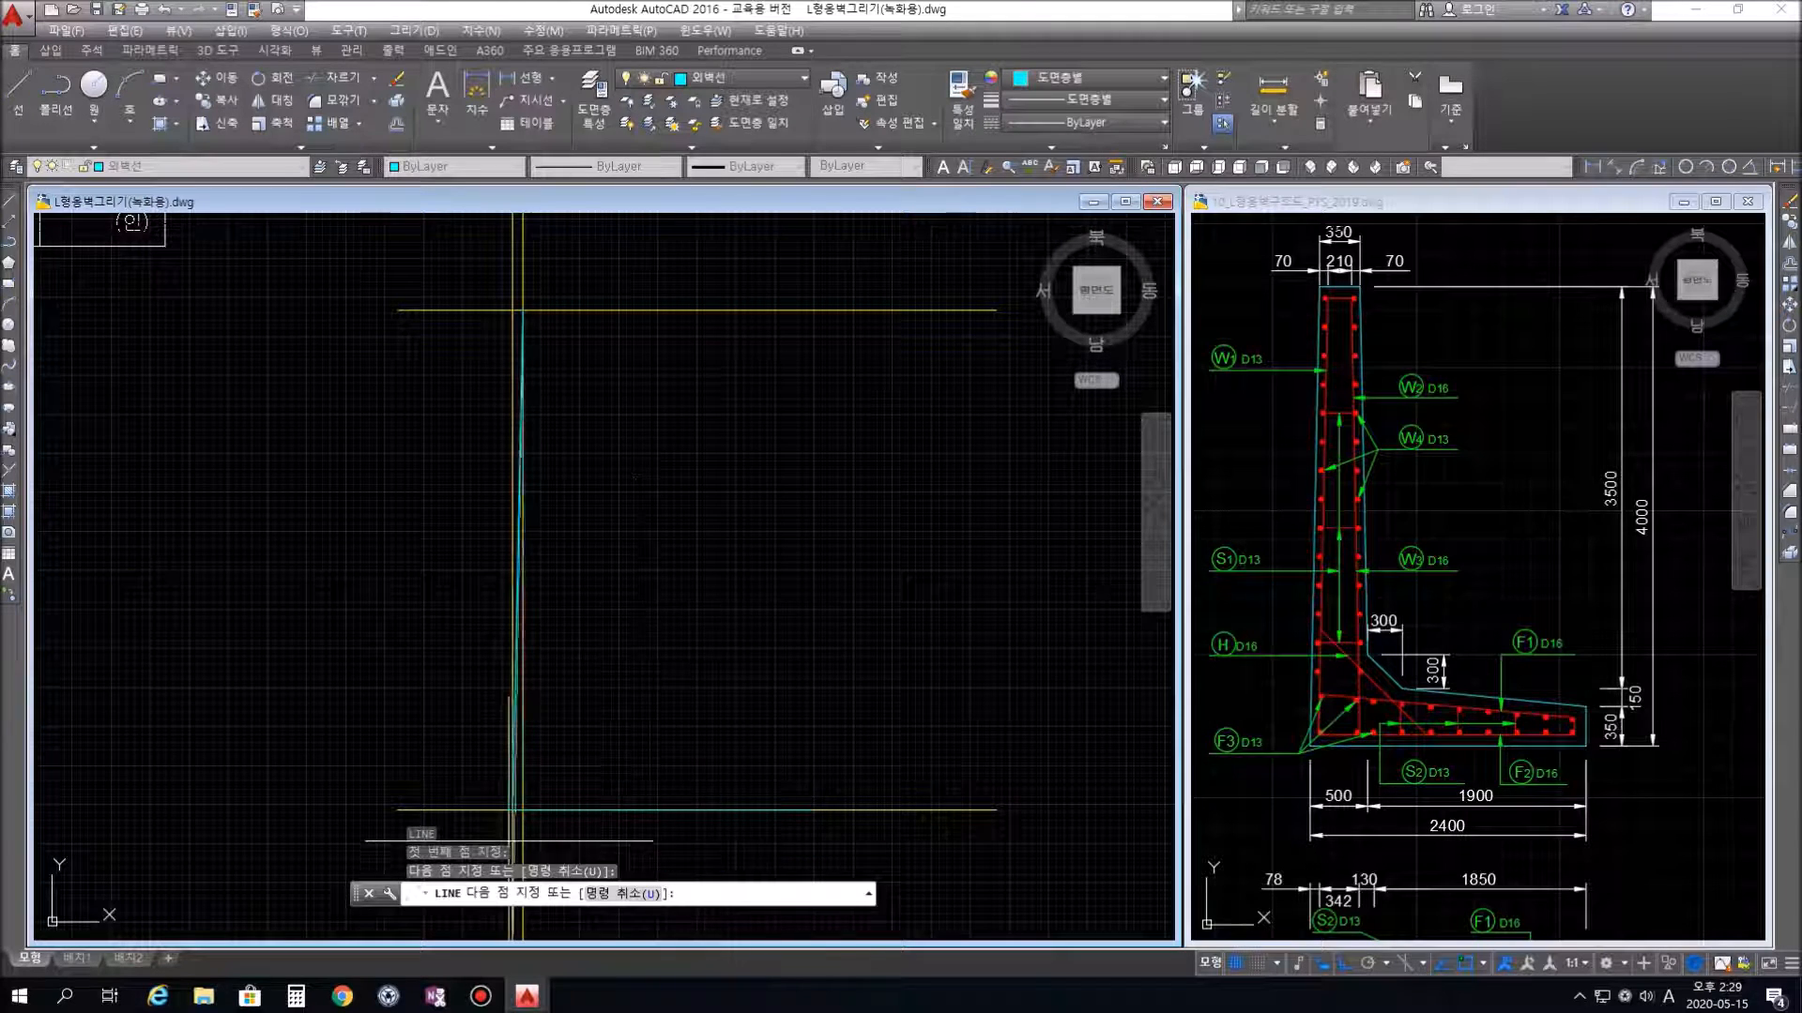
key(Escape)
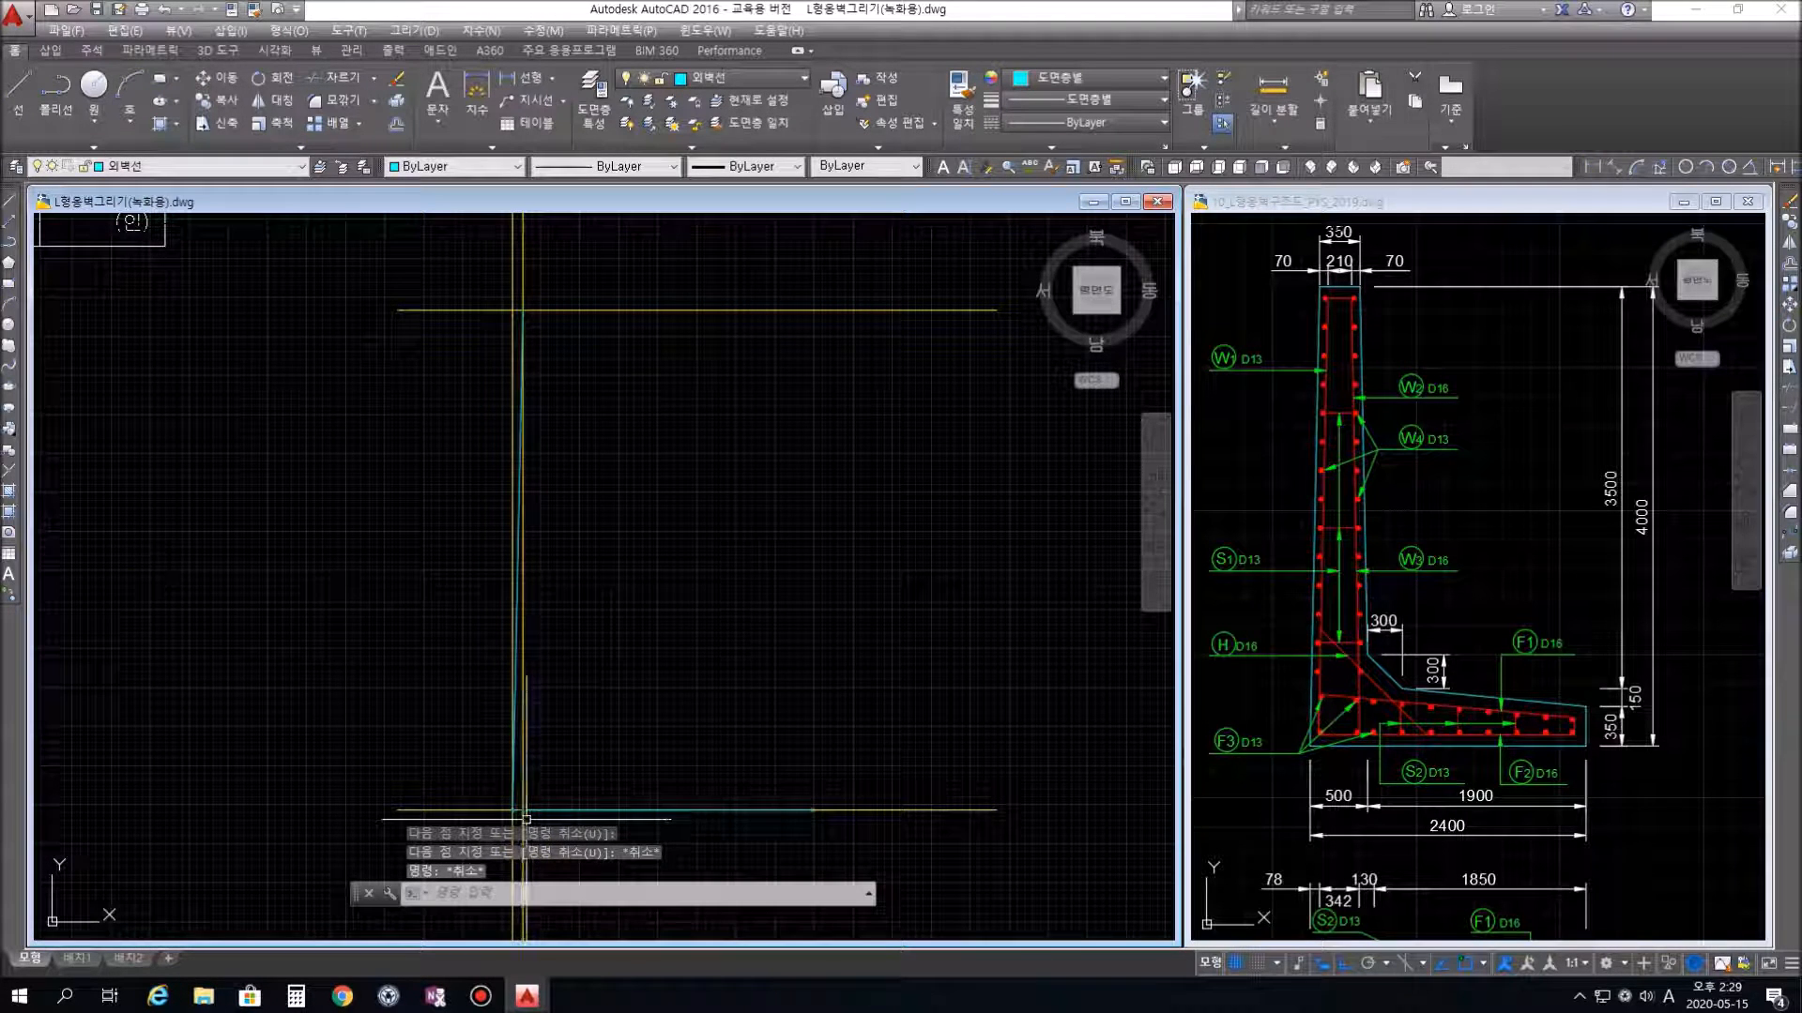
click(522, 798)
key(Delete)
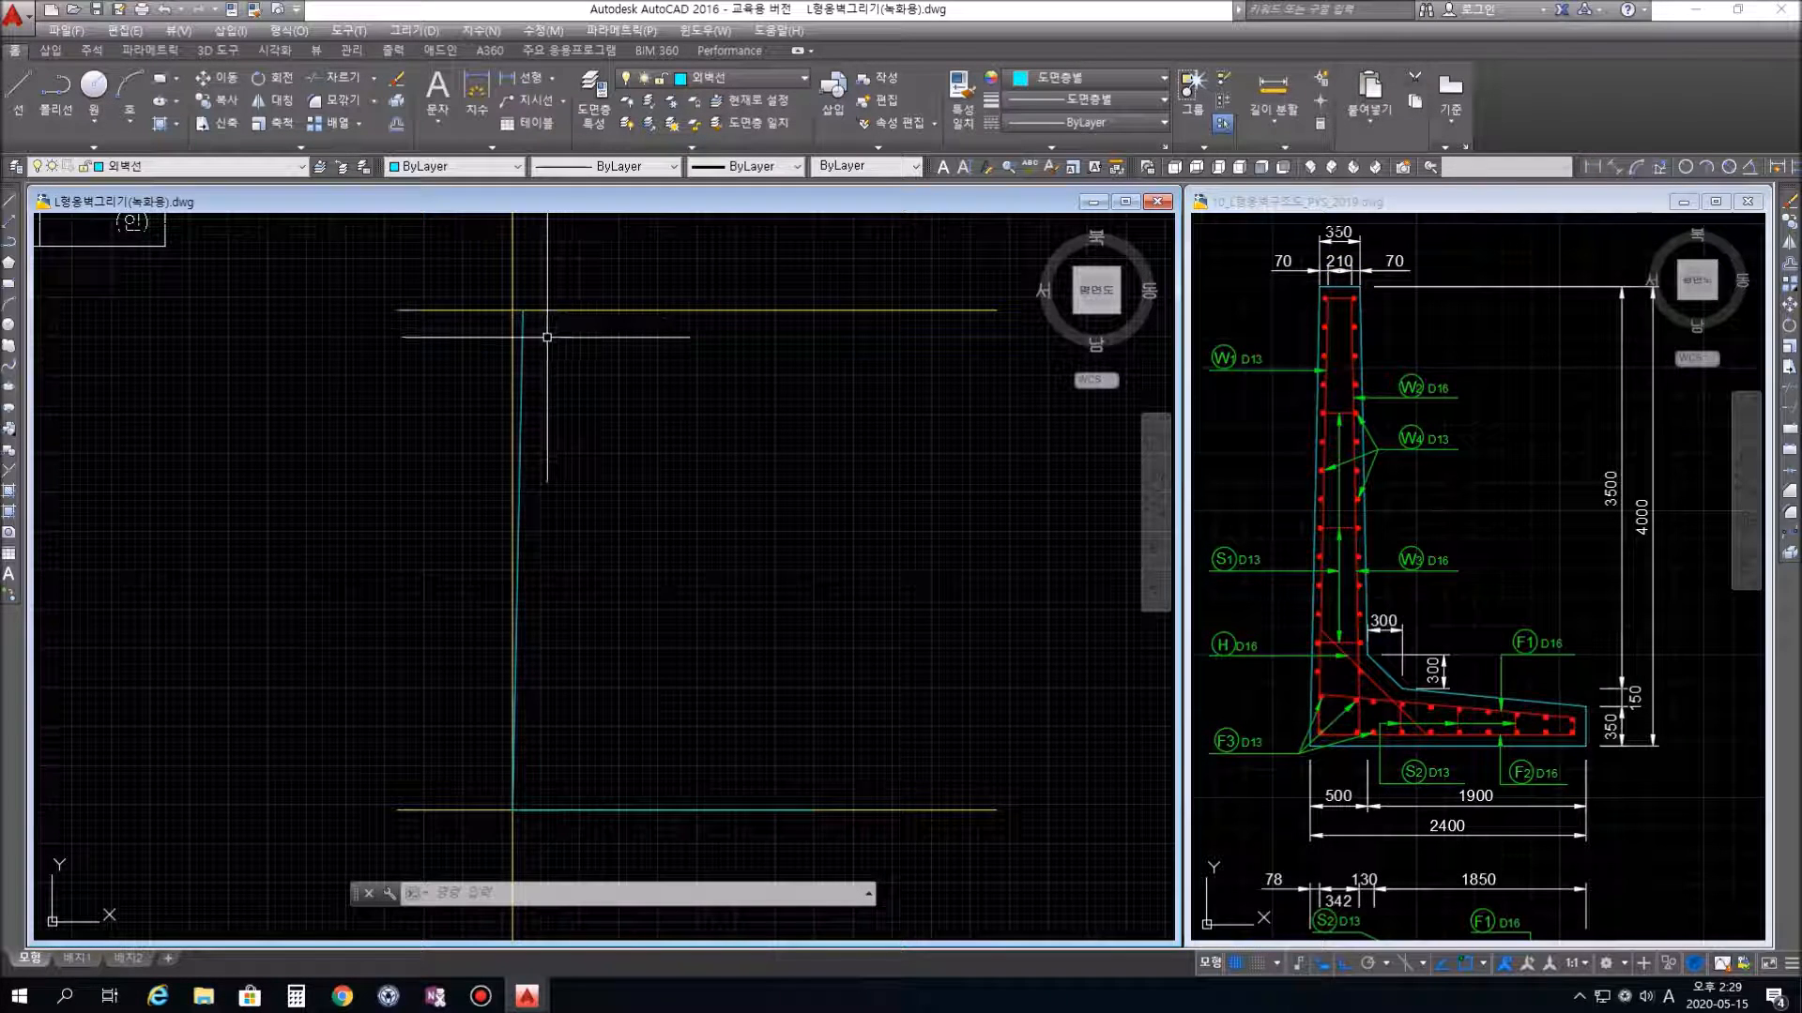
Draw the wall's top edge 350 mm long to the right from the upper end of the sloped back face
text(l)
key(Return)
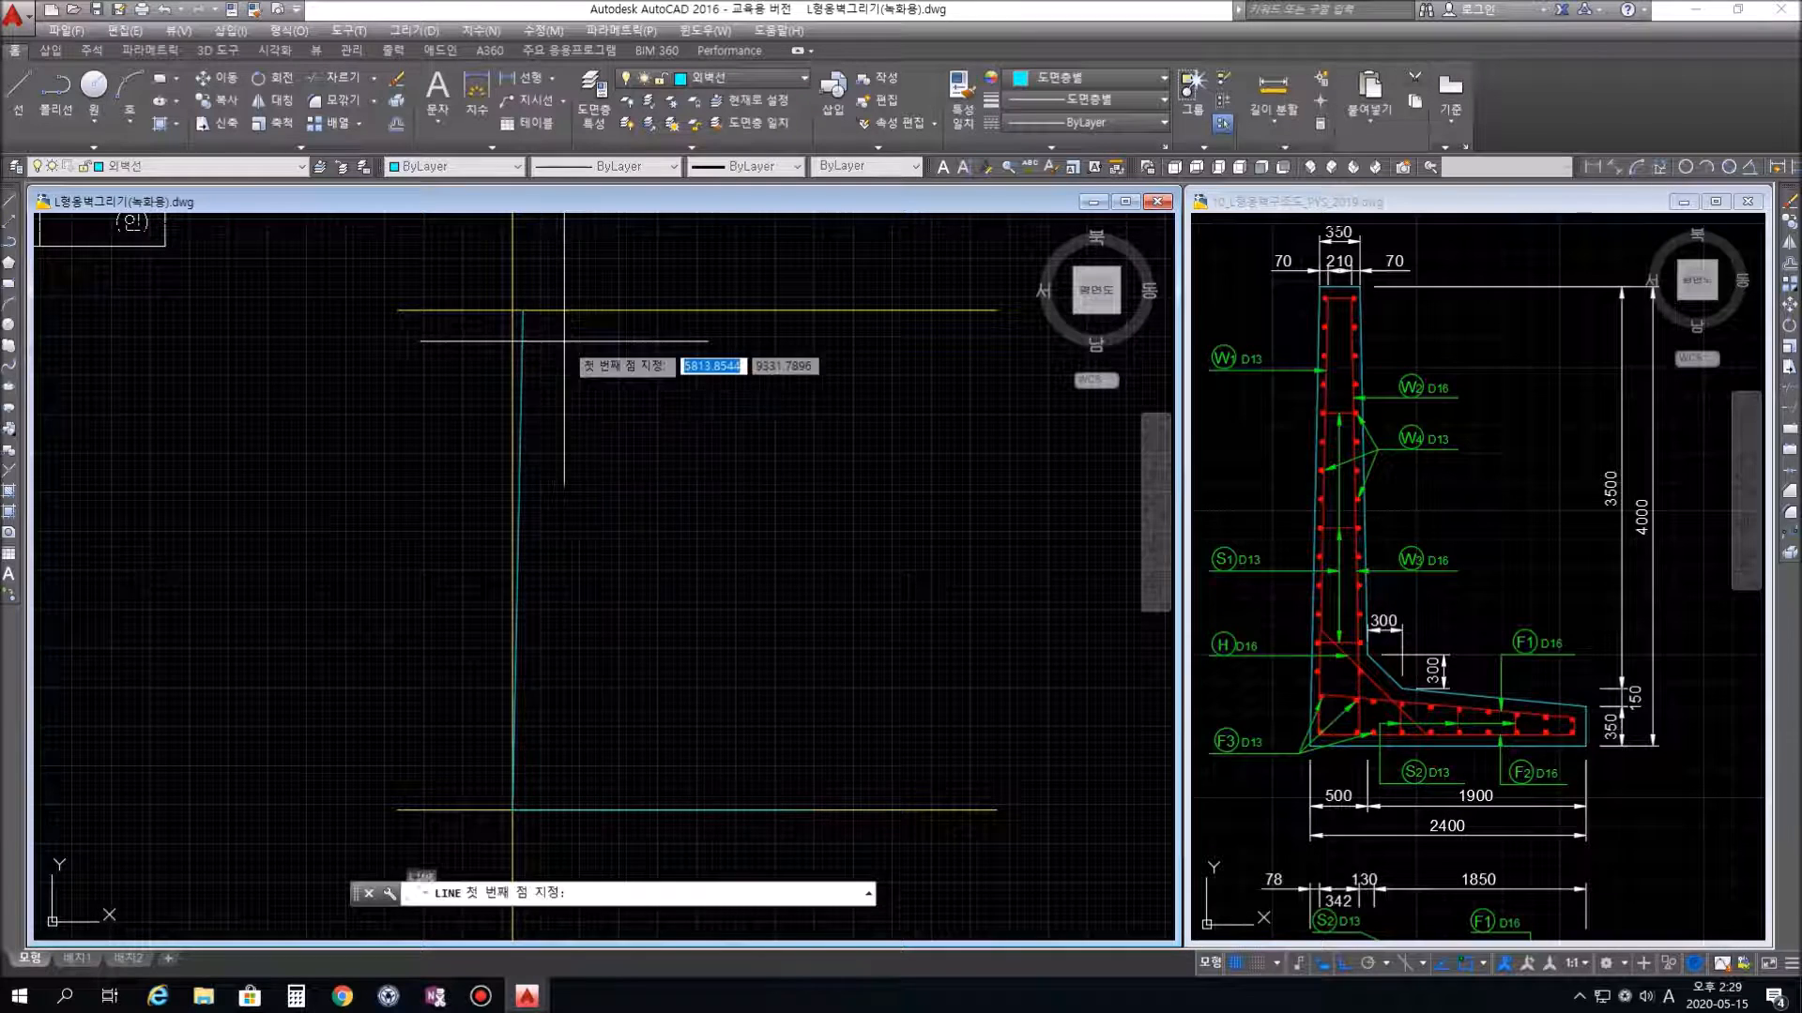
click(523, 310)
text(35)
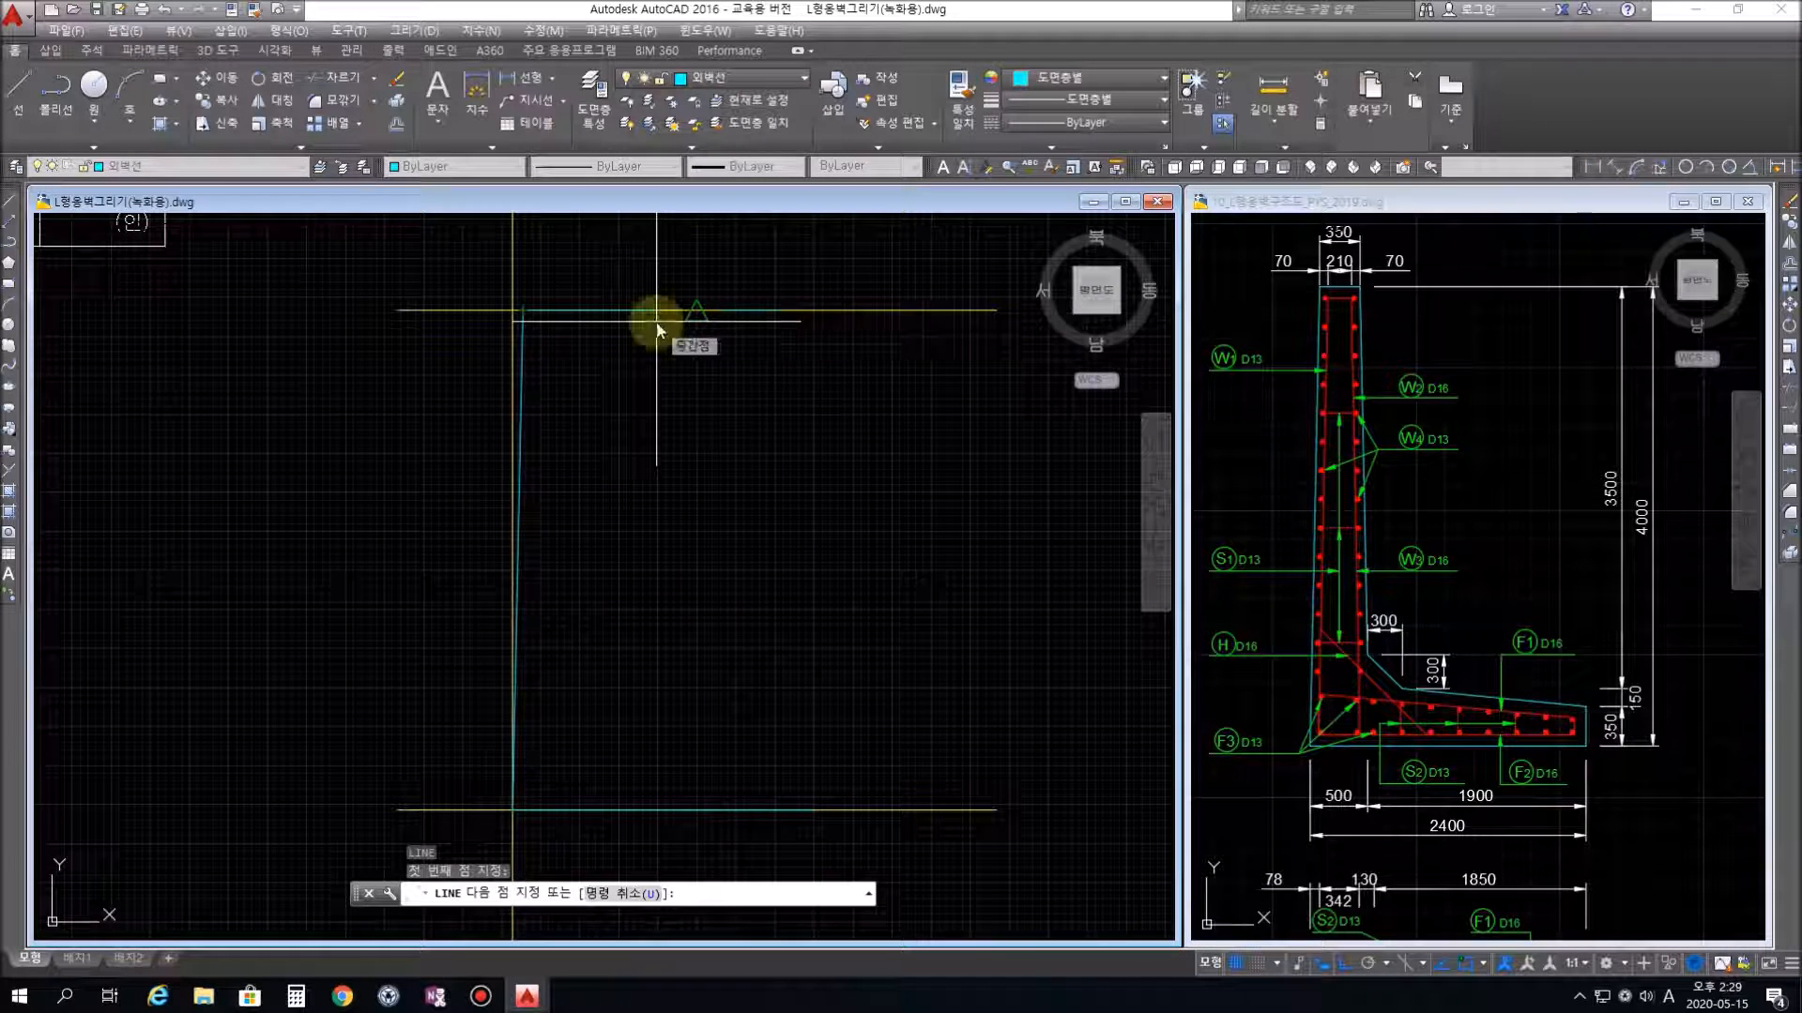
text(0)
key(Return)
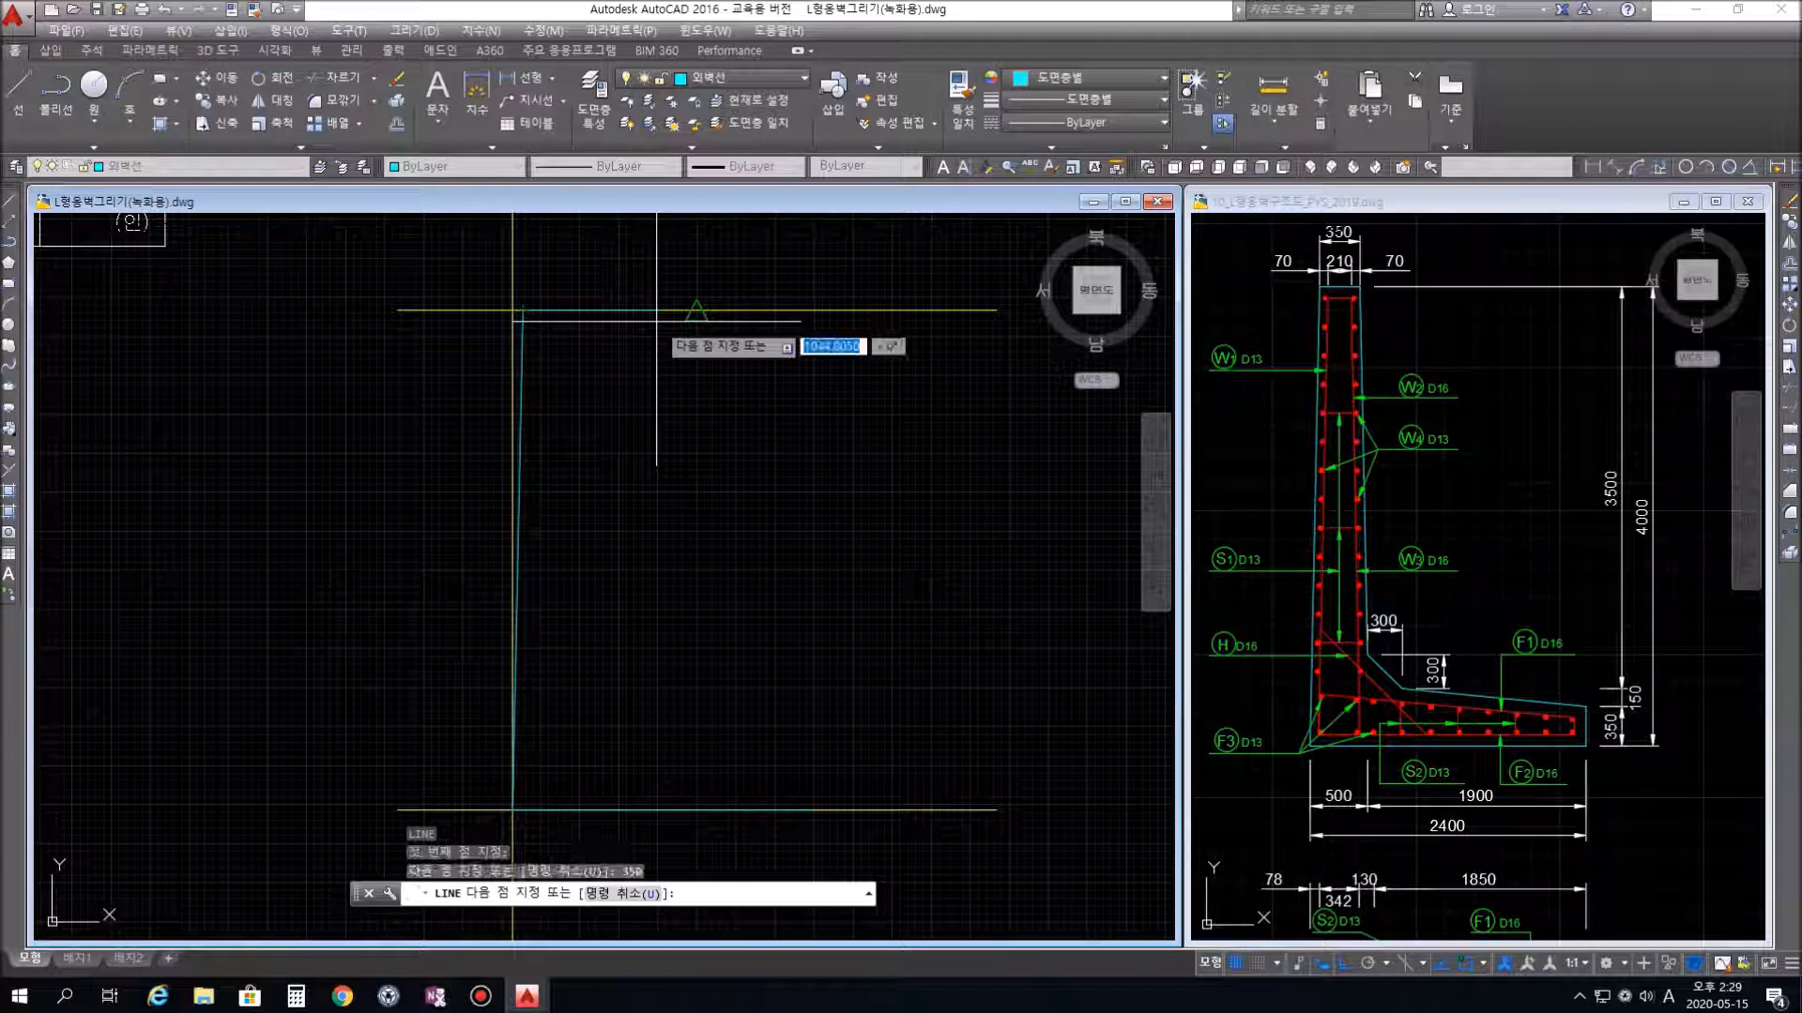
key(Return)
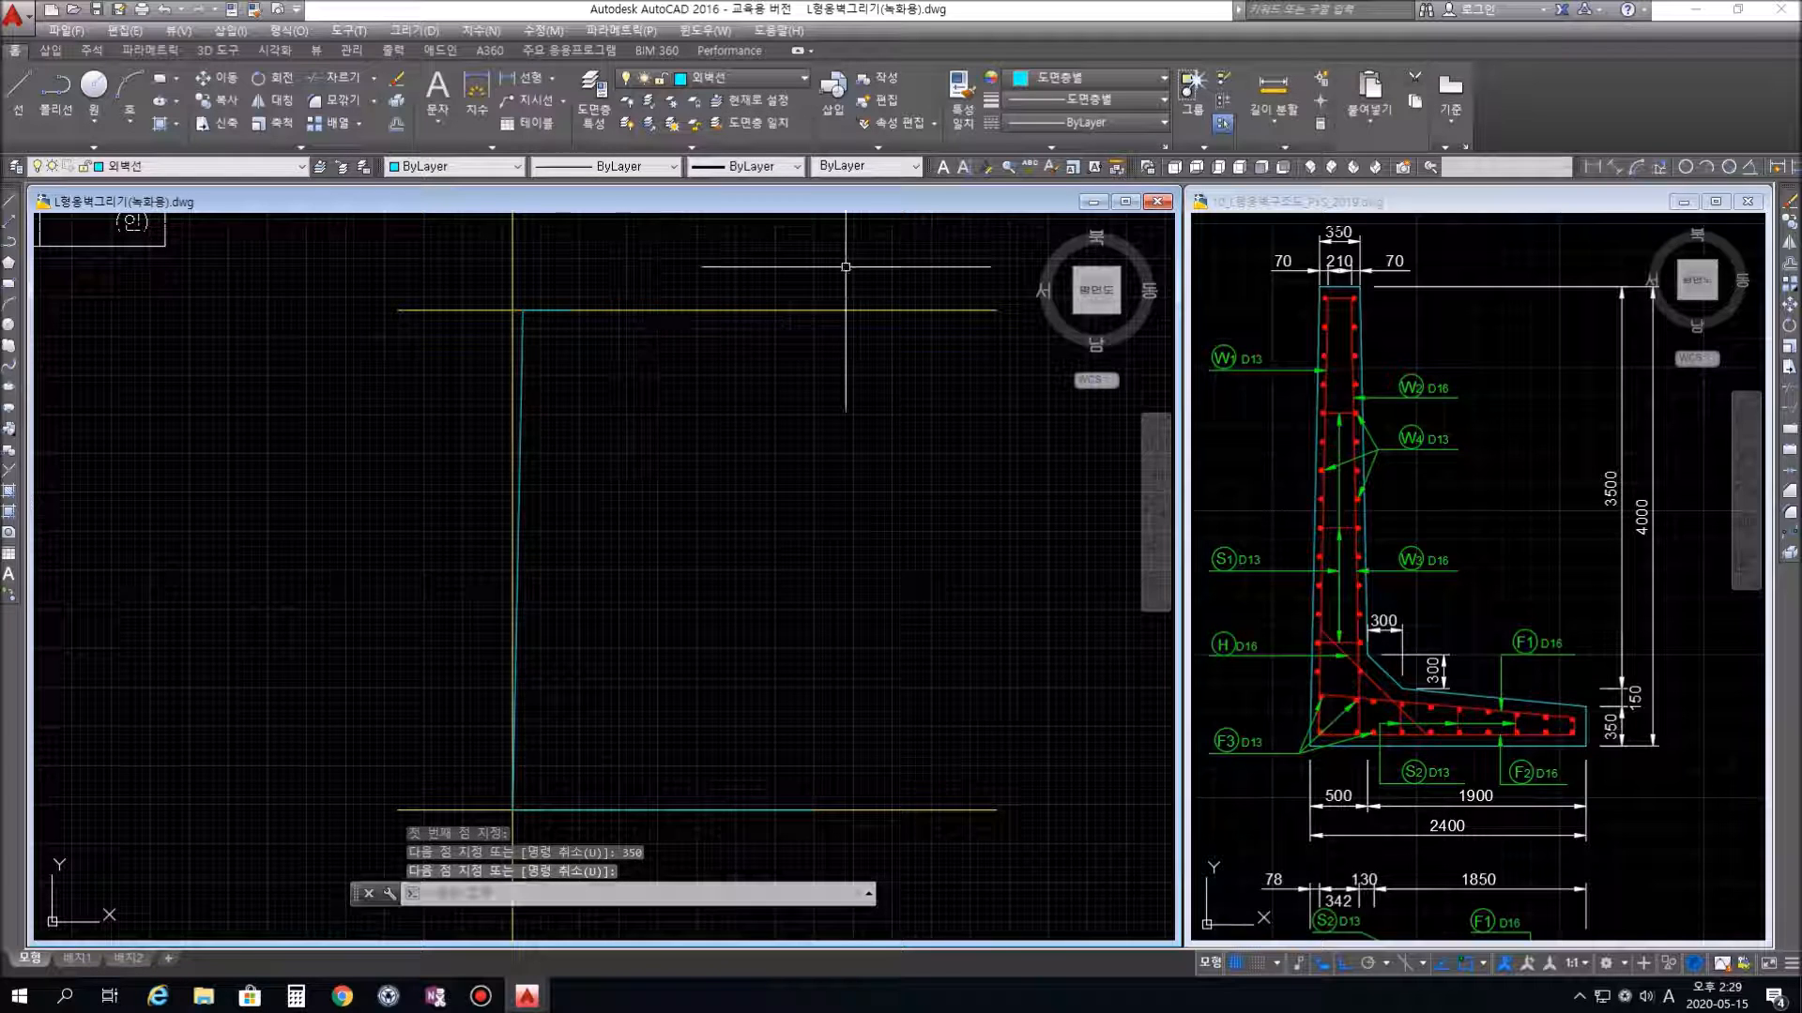
Delete the horizontal construction line at the top of the wall
click(924, 333)
click(893, 298)
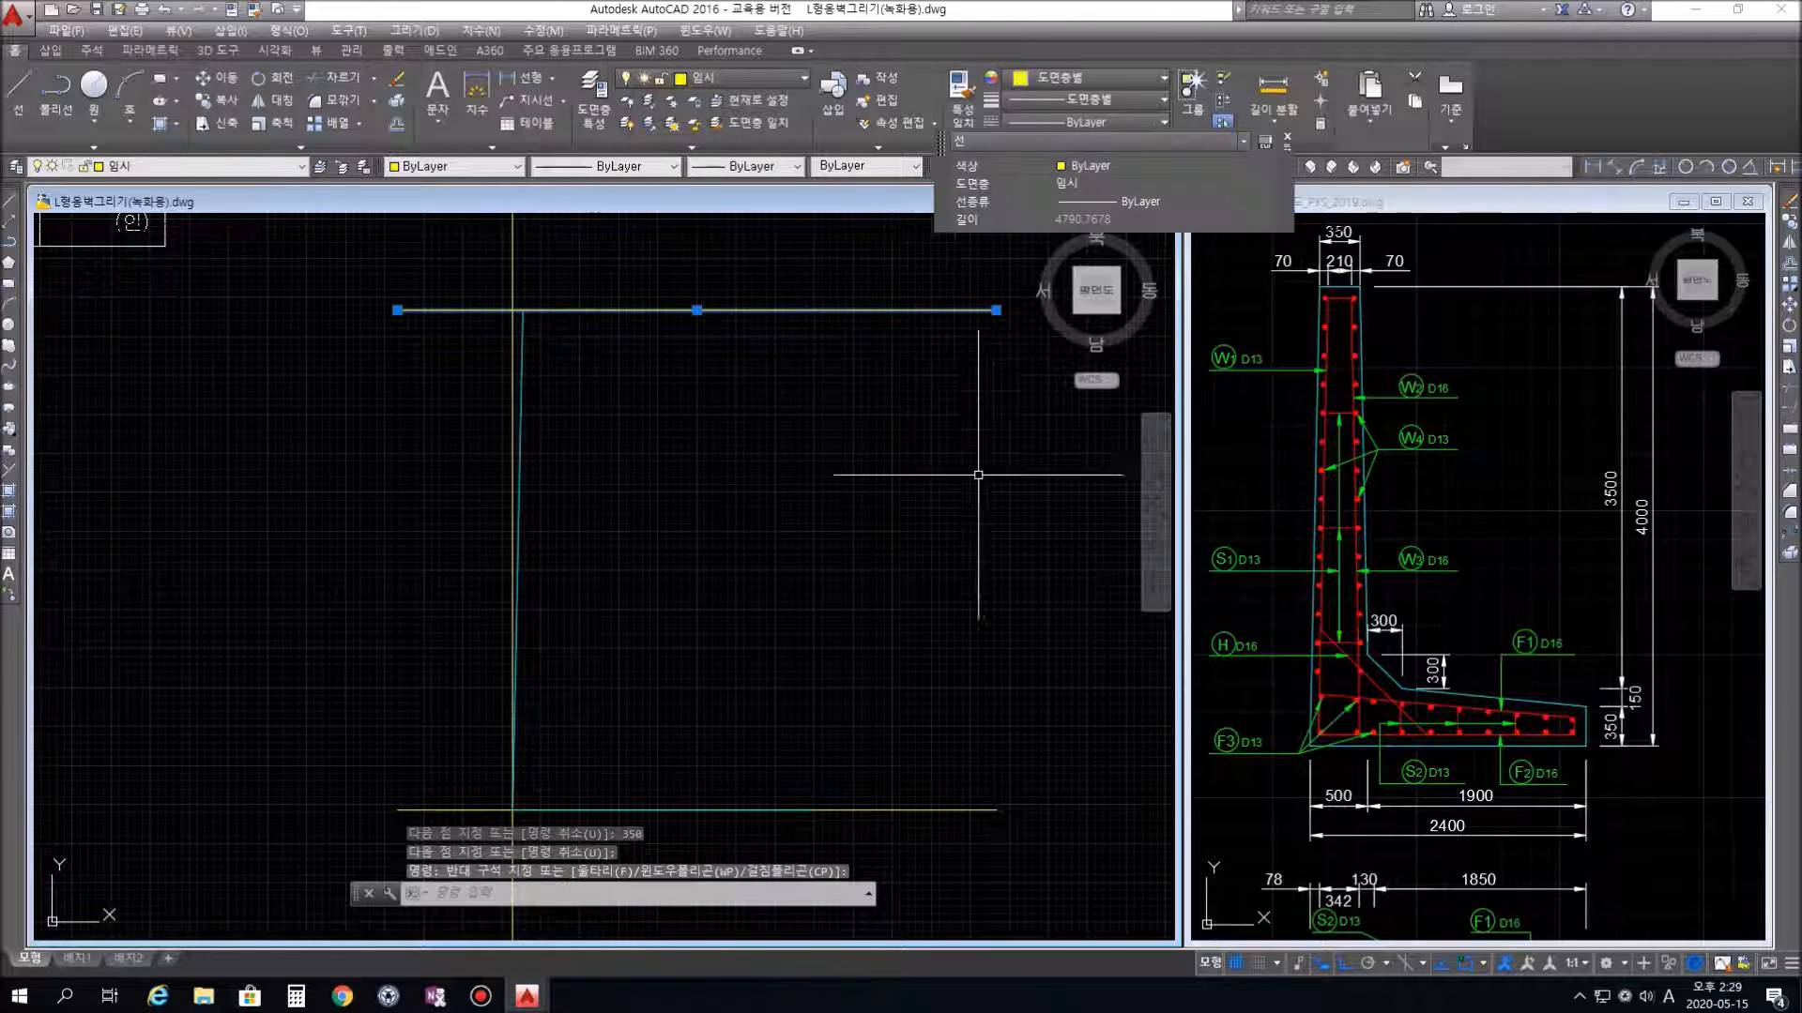
key(Delete)
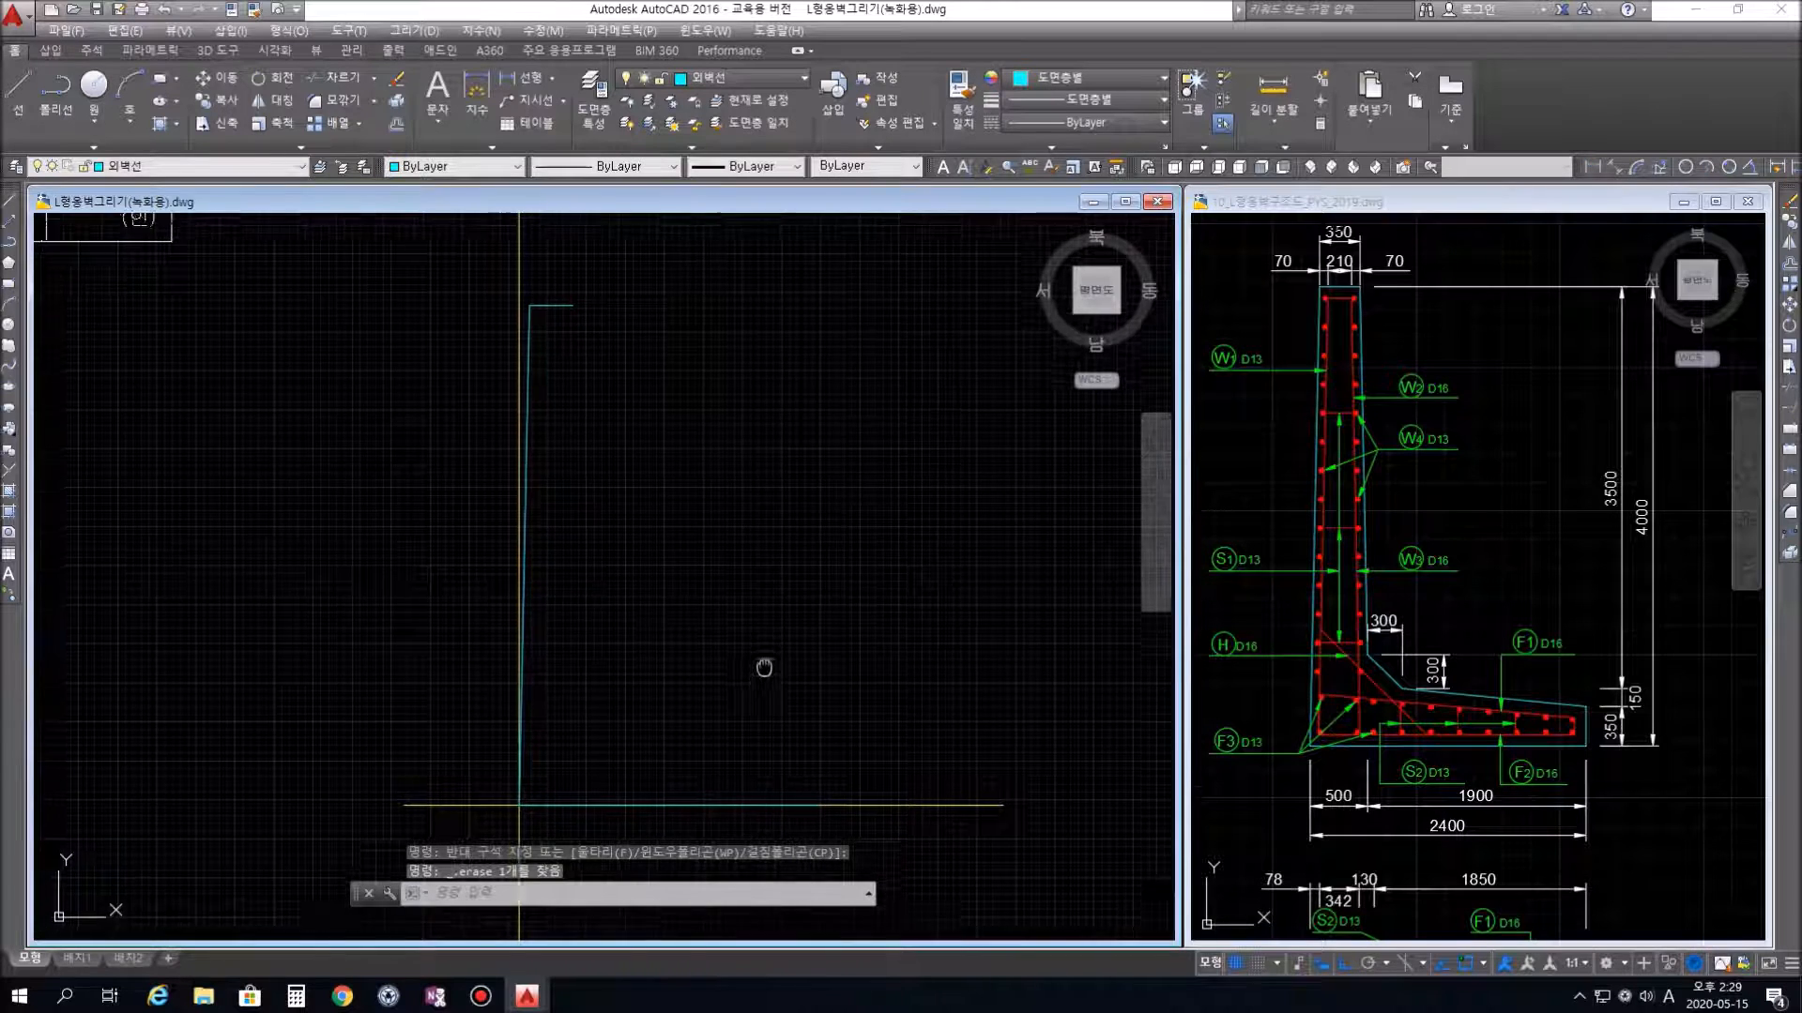
middle_drag(764, 667, 779, 631)
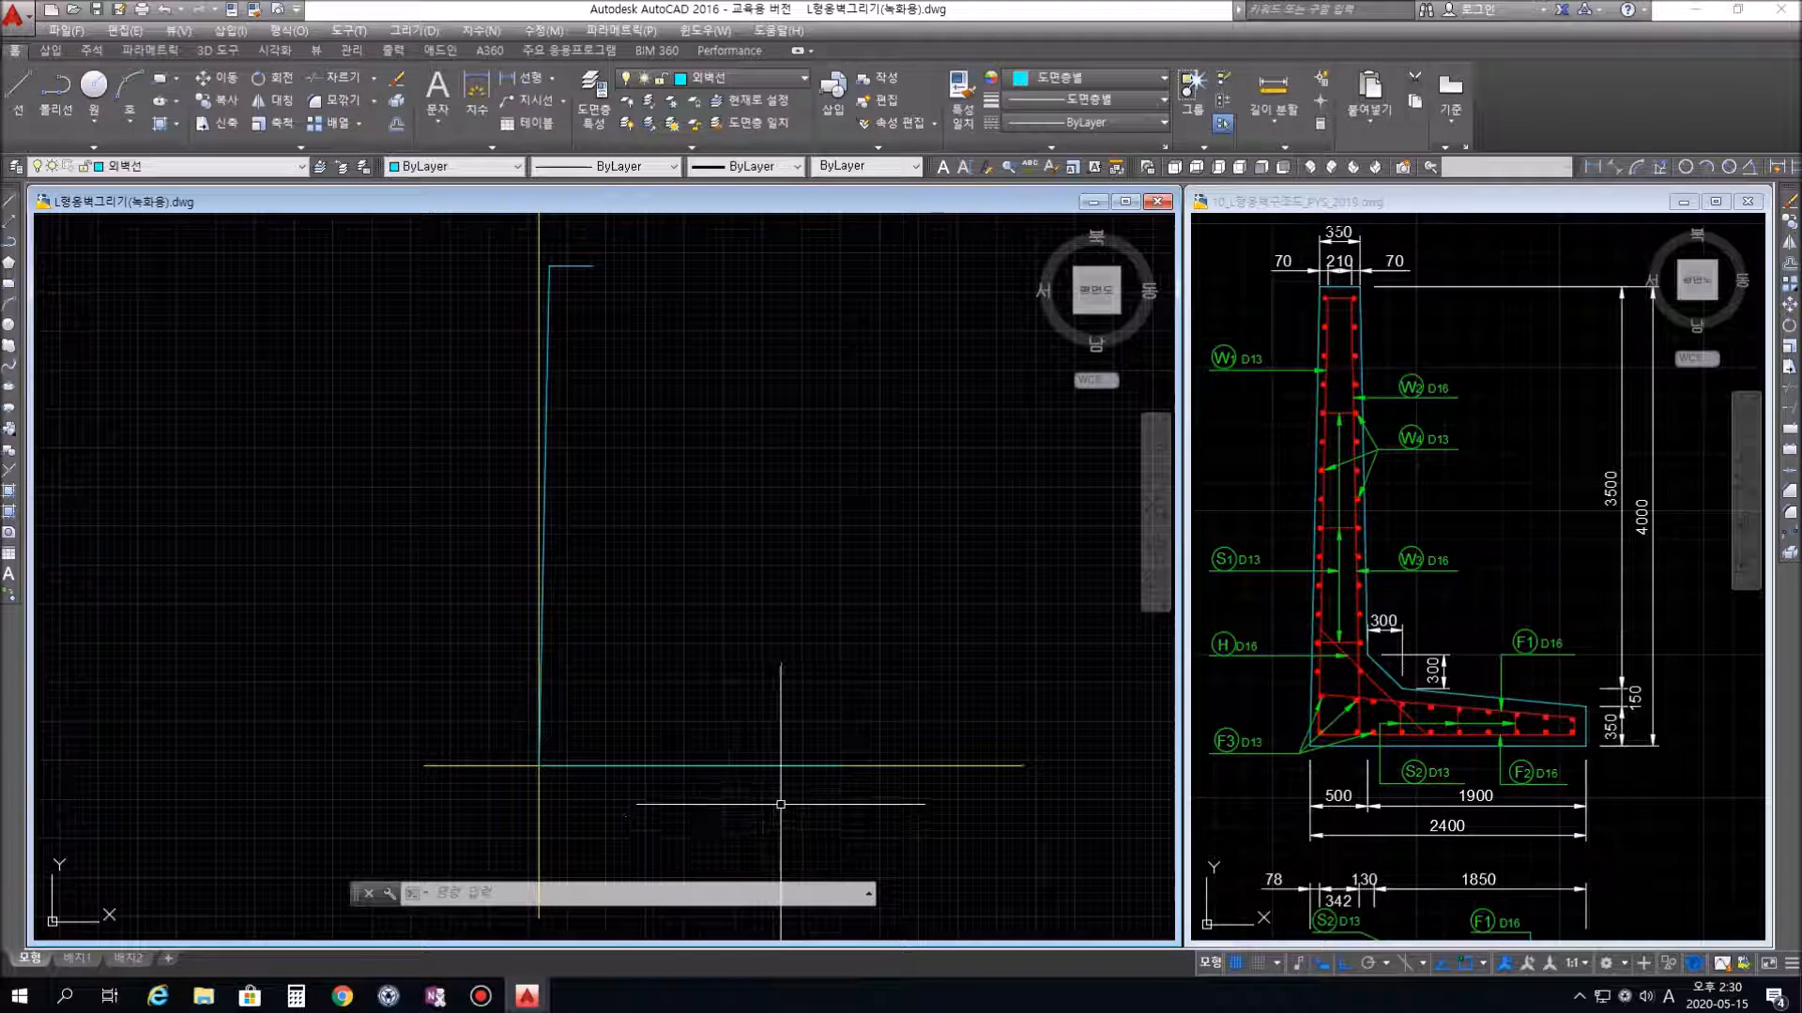
text(o)
key(space)
key(Escape)
key(Escape)
key(Escape)
Offset the vertical construction line 500 mm to the right
text(o)
key(space)
text(500)
key(space)
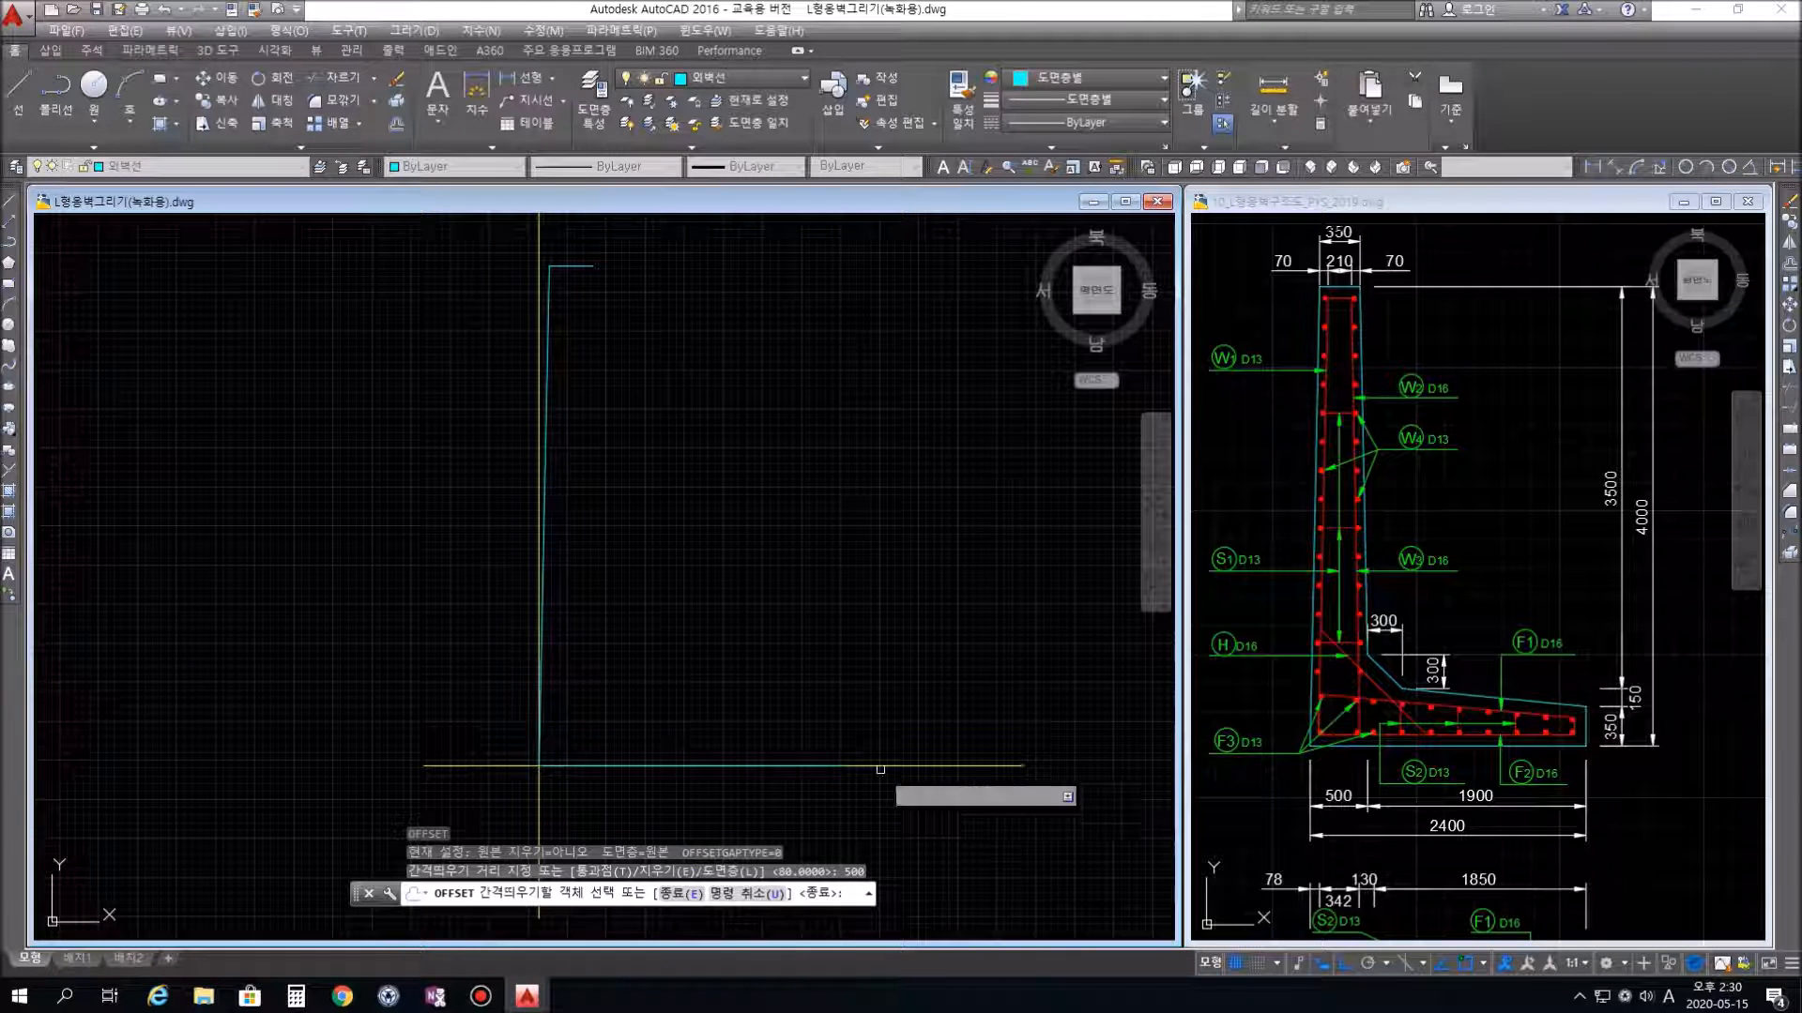
click(536, 814)
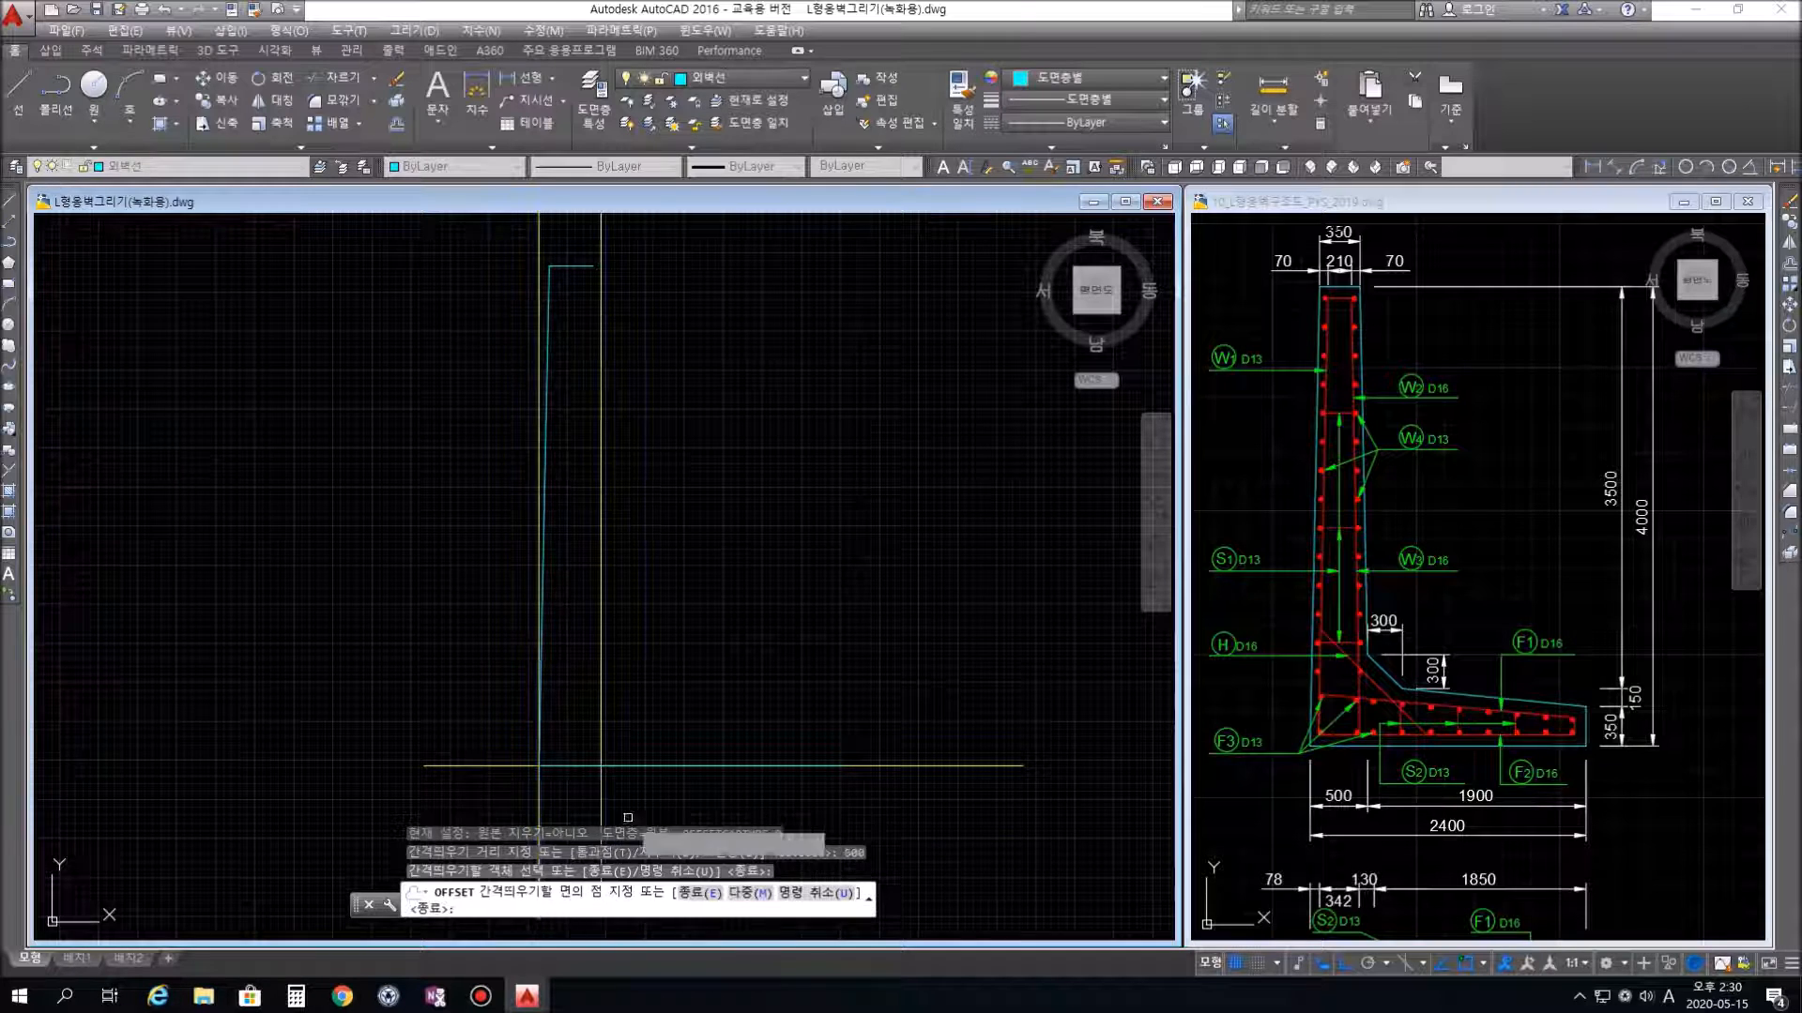
click(732, 821)
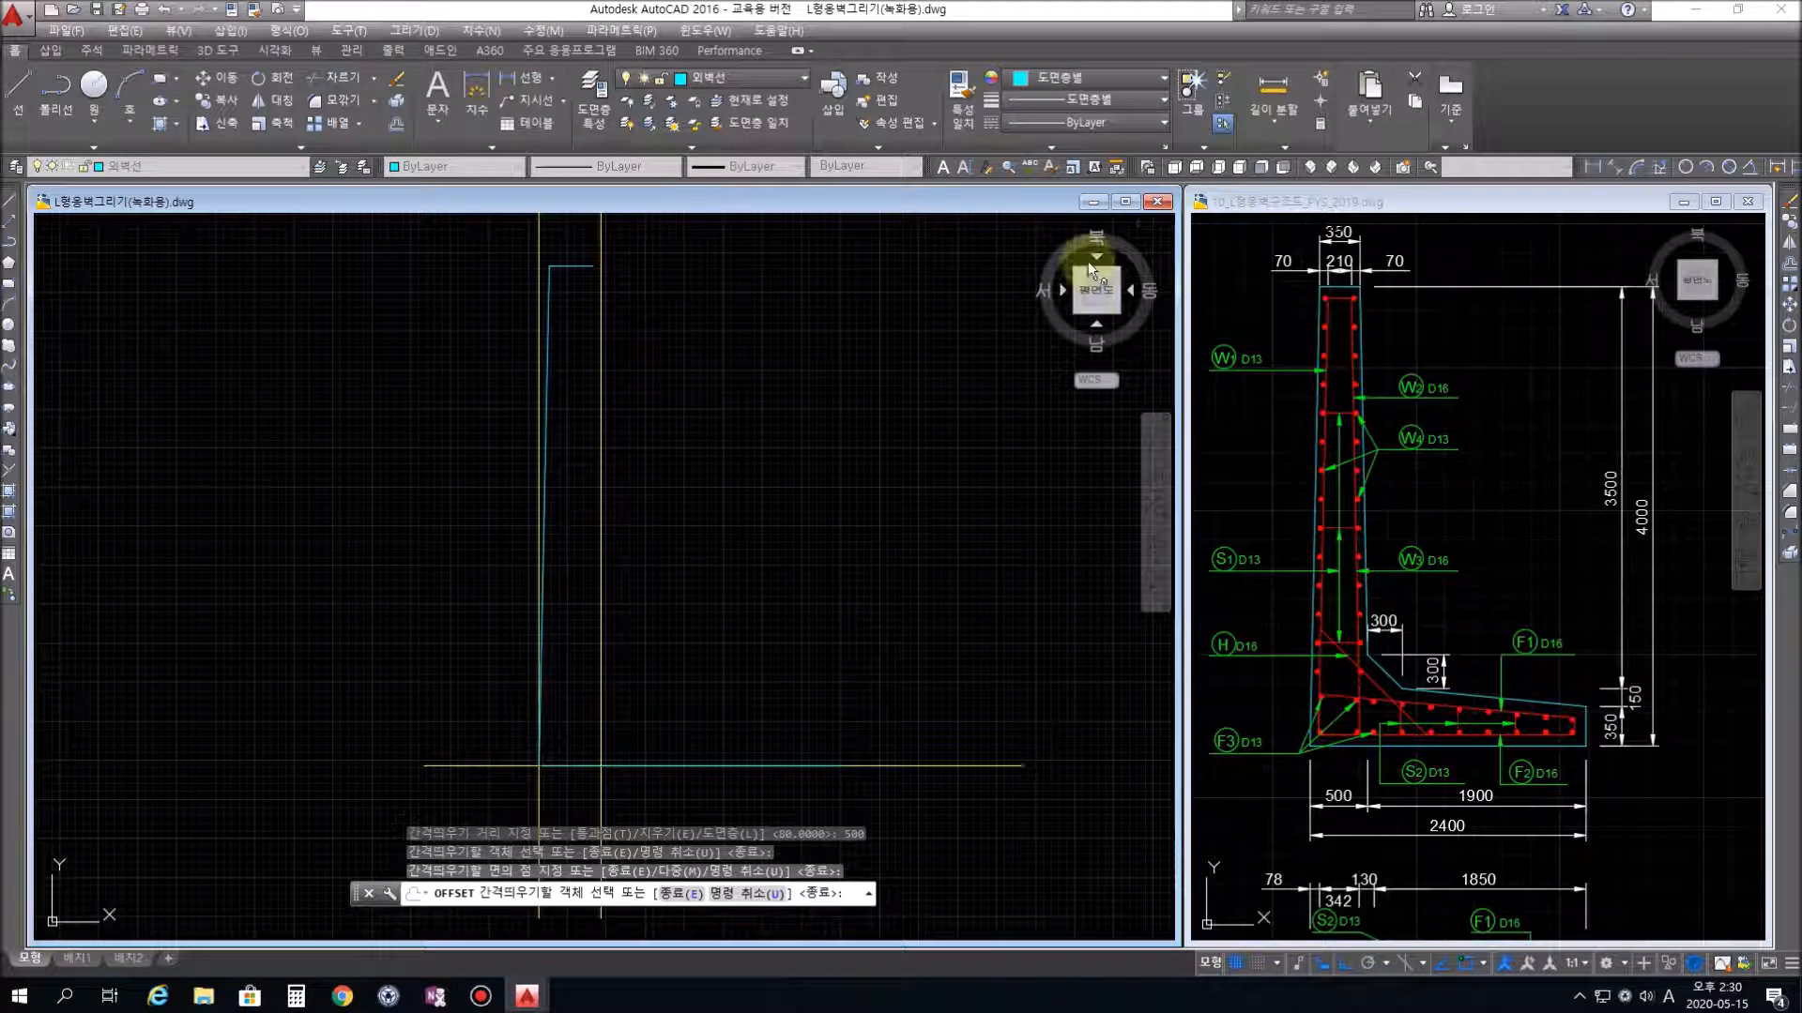
In the reference drawing, measure the height from the base's underside to the haunch's upper corner with a linear dimension, and delete that dimension
click(1458, 209)
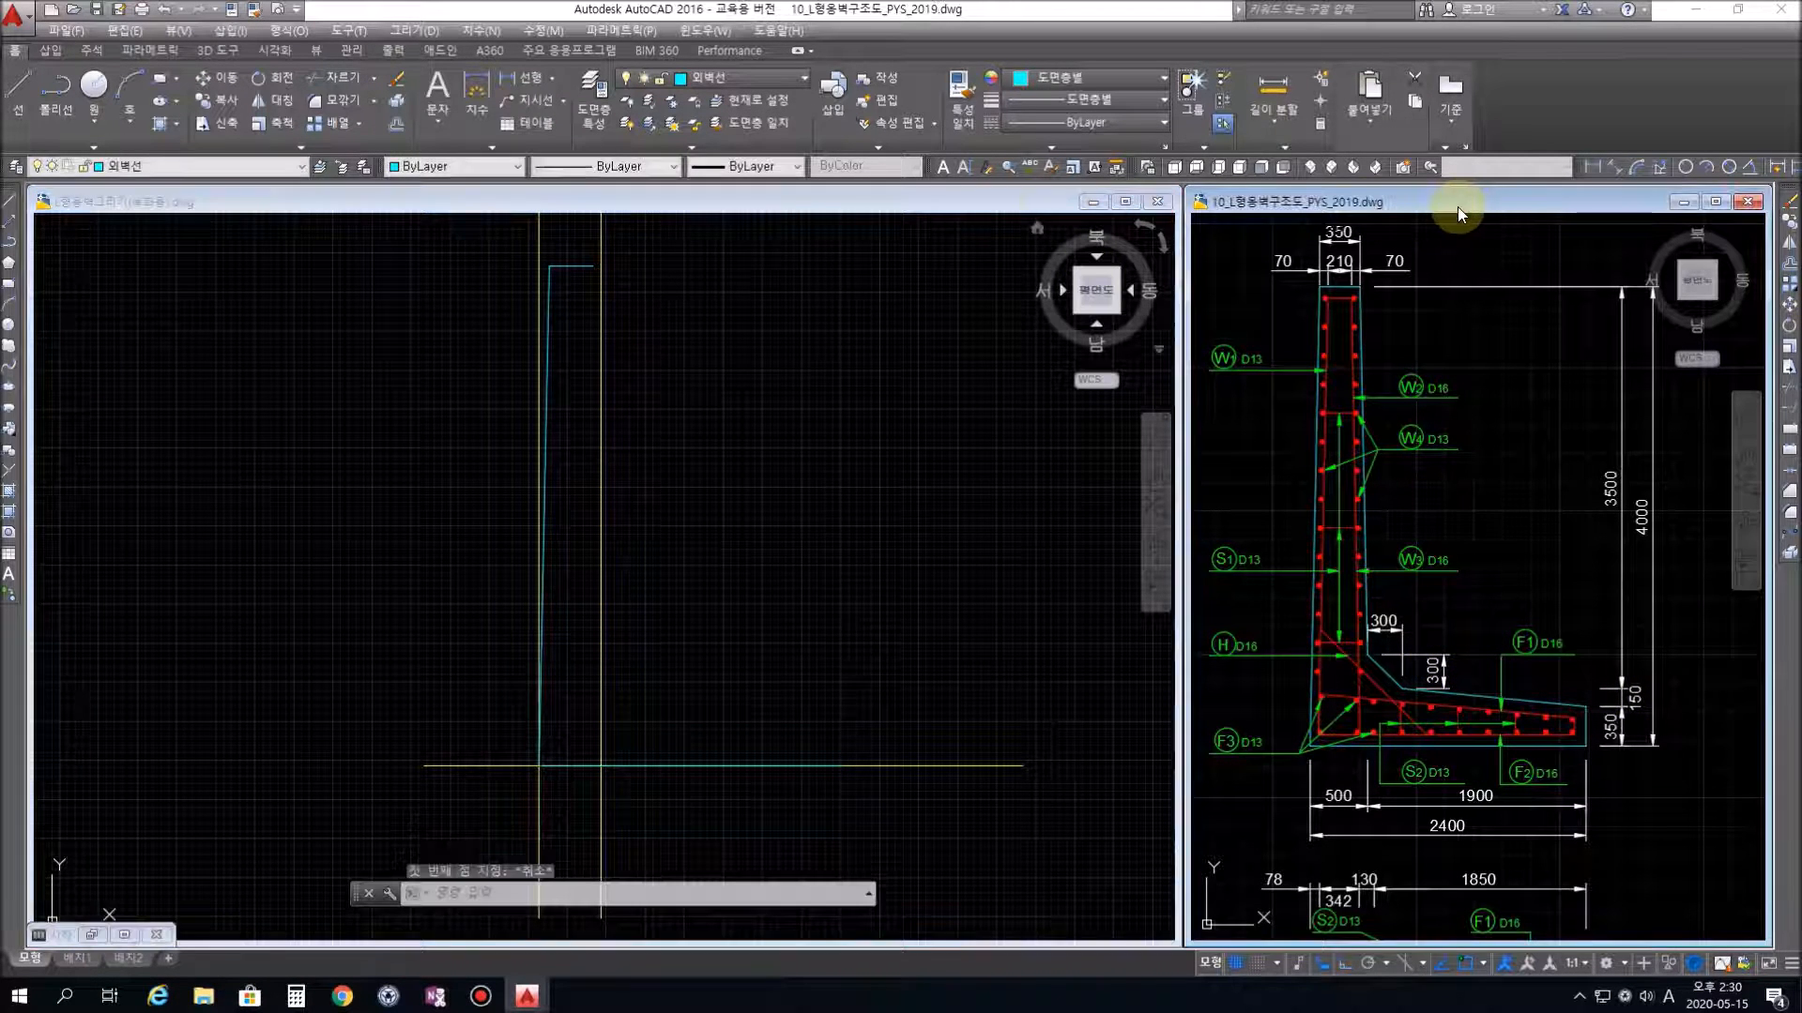
click(525, 78)
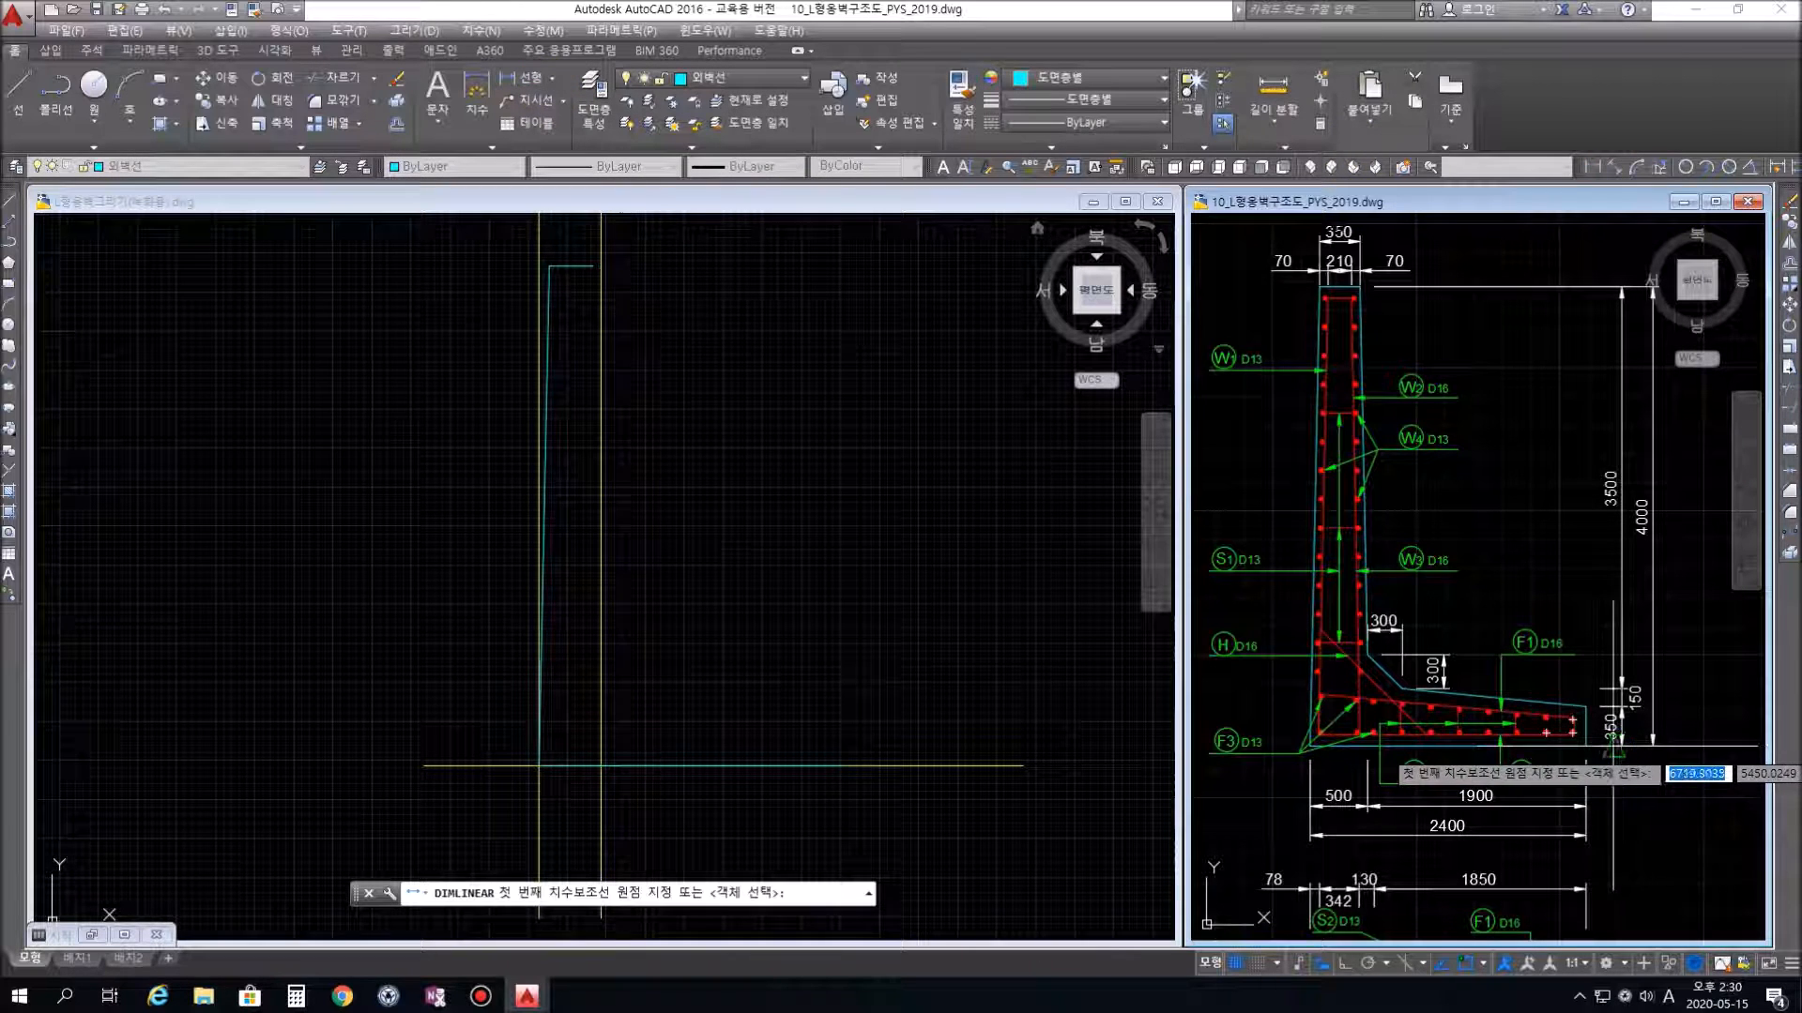
click(1407, 746)
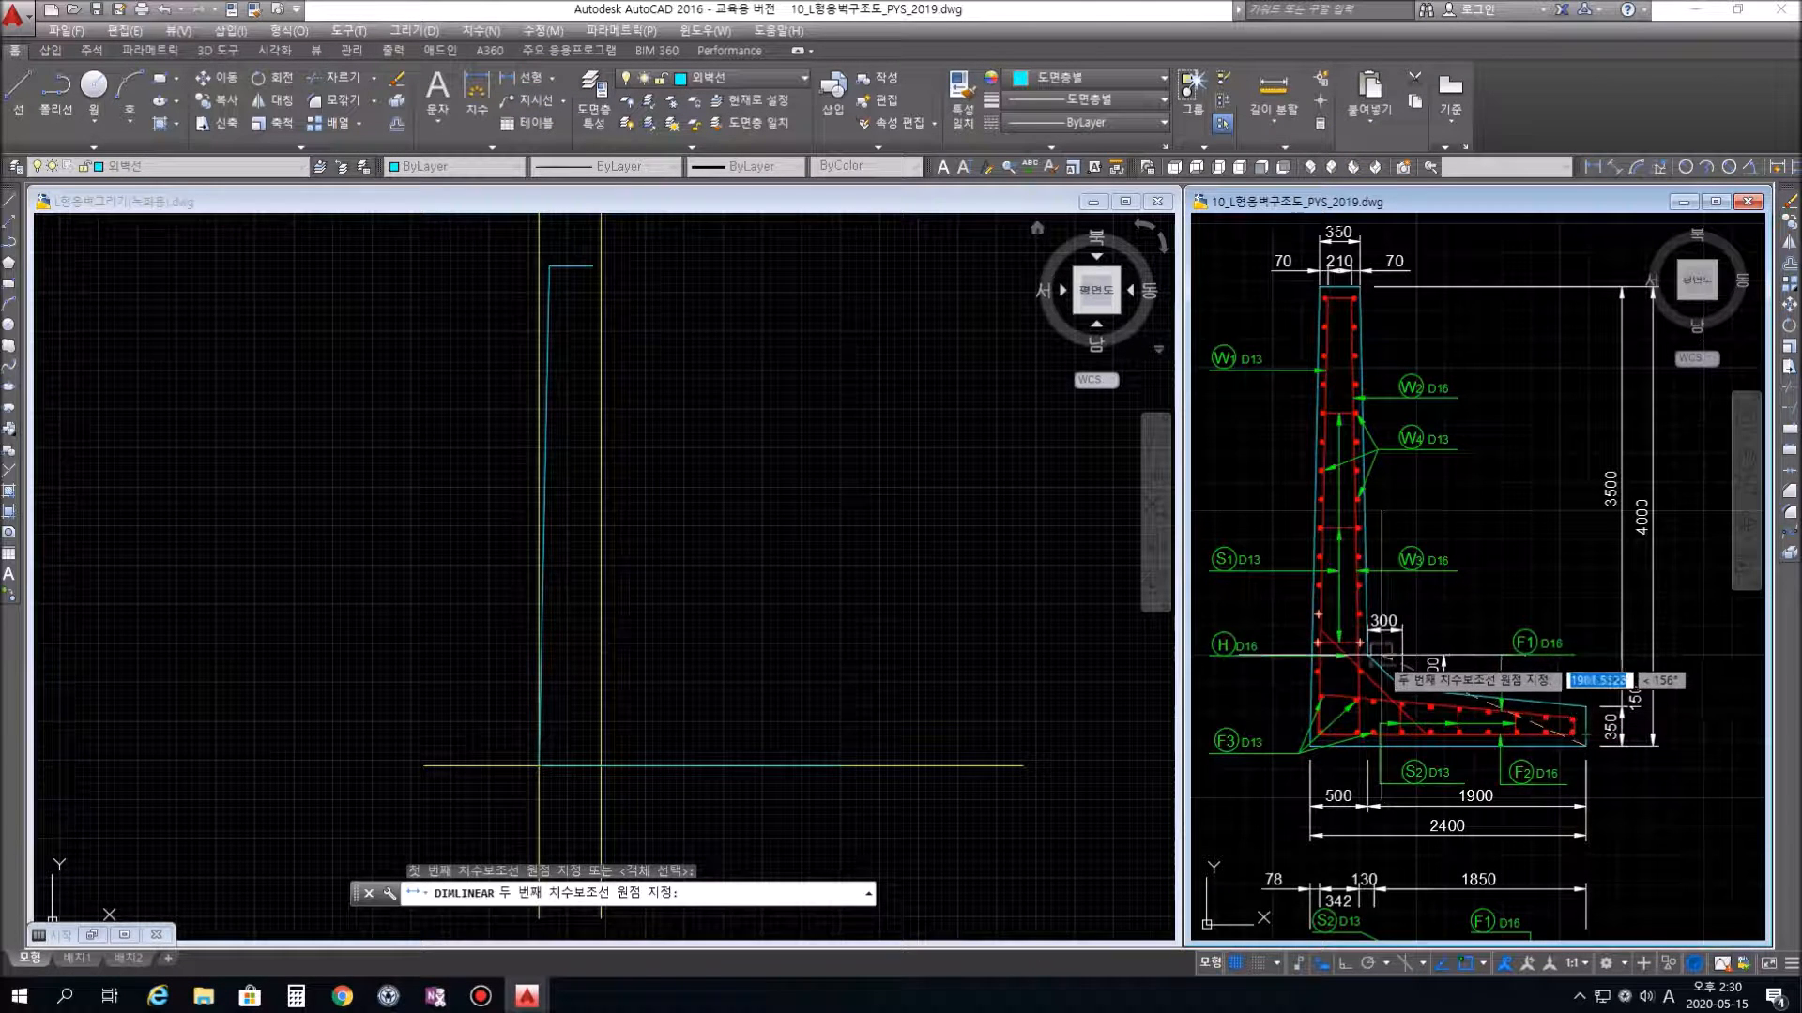
click(1367, 654)
click(1717, 694)
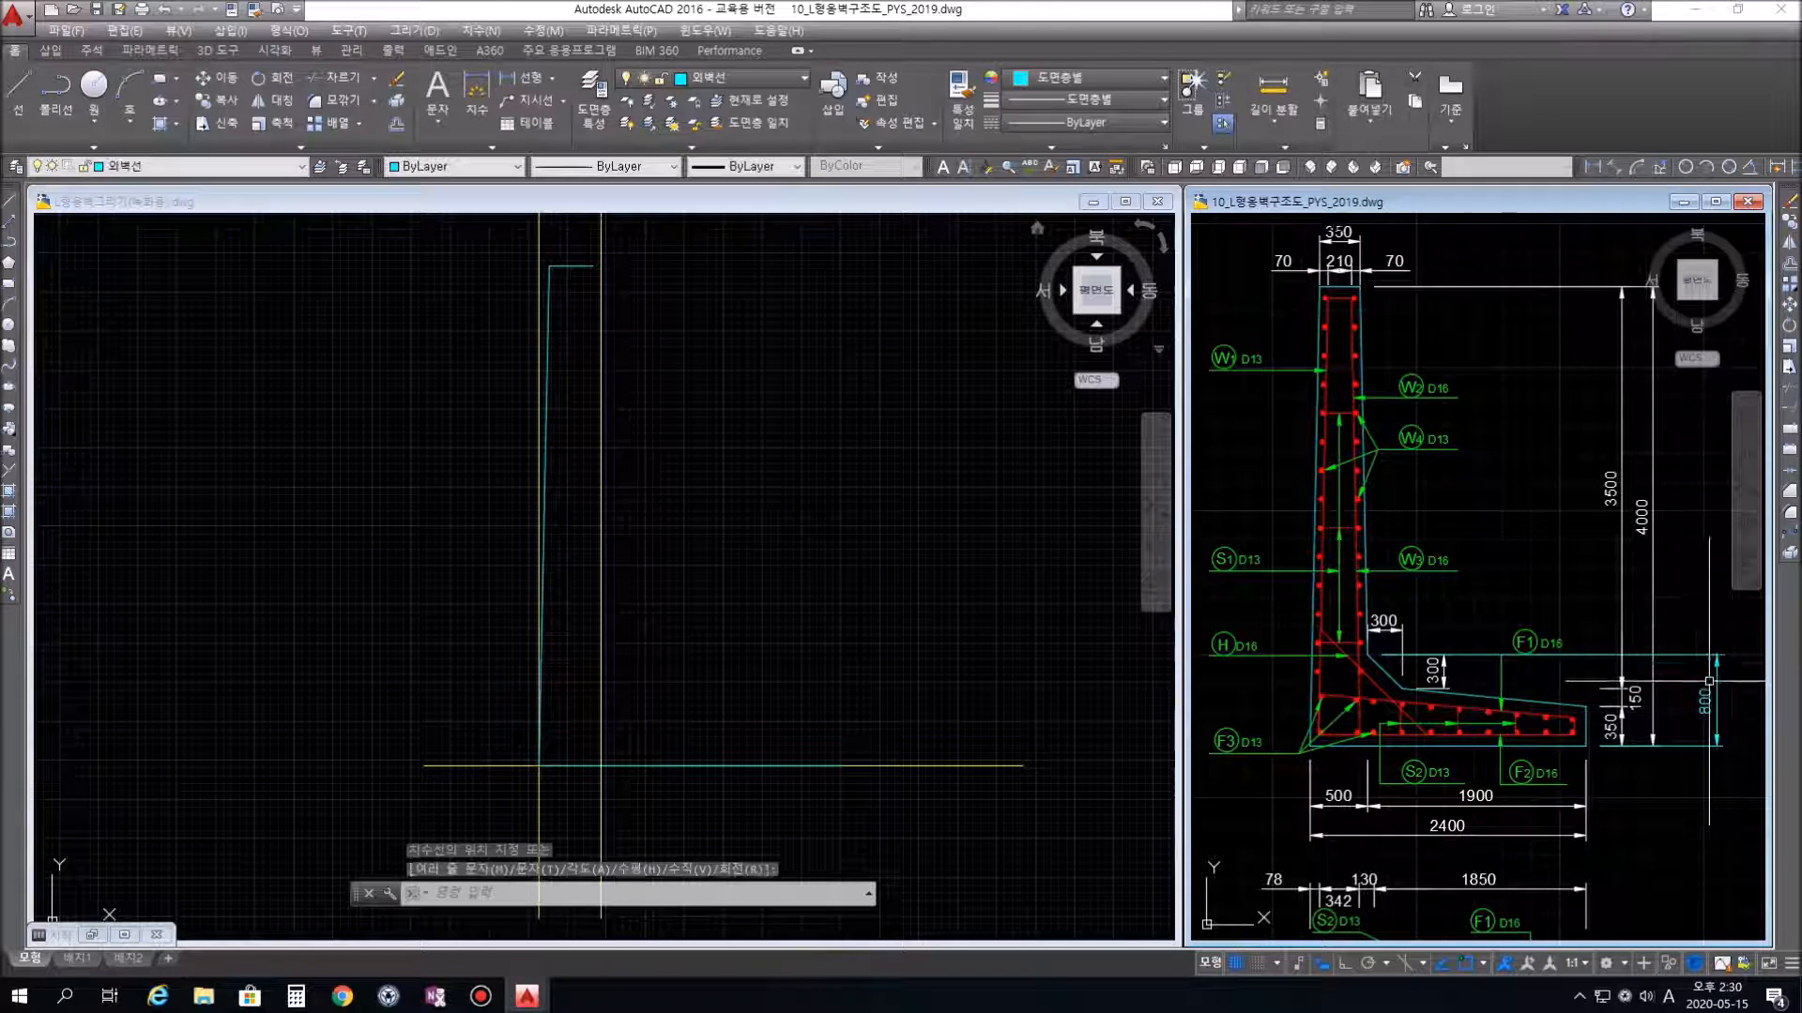
click(1726, 778)
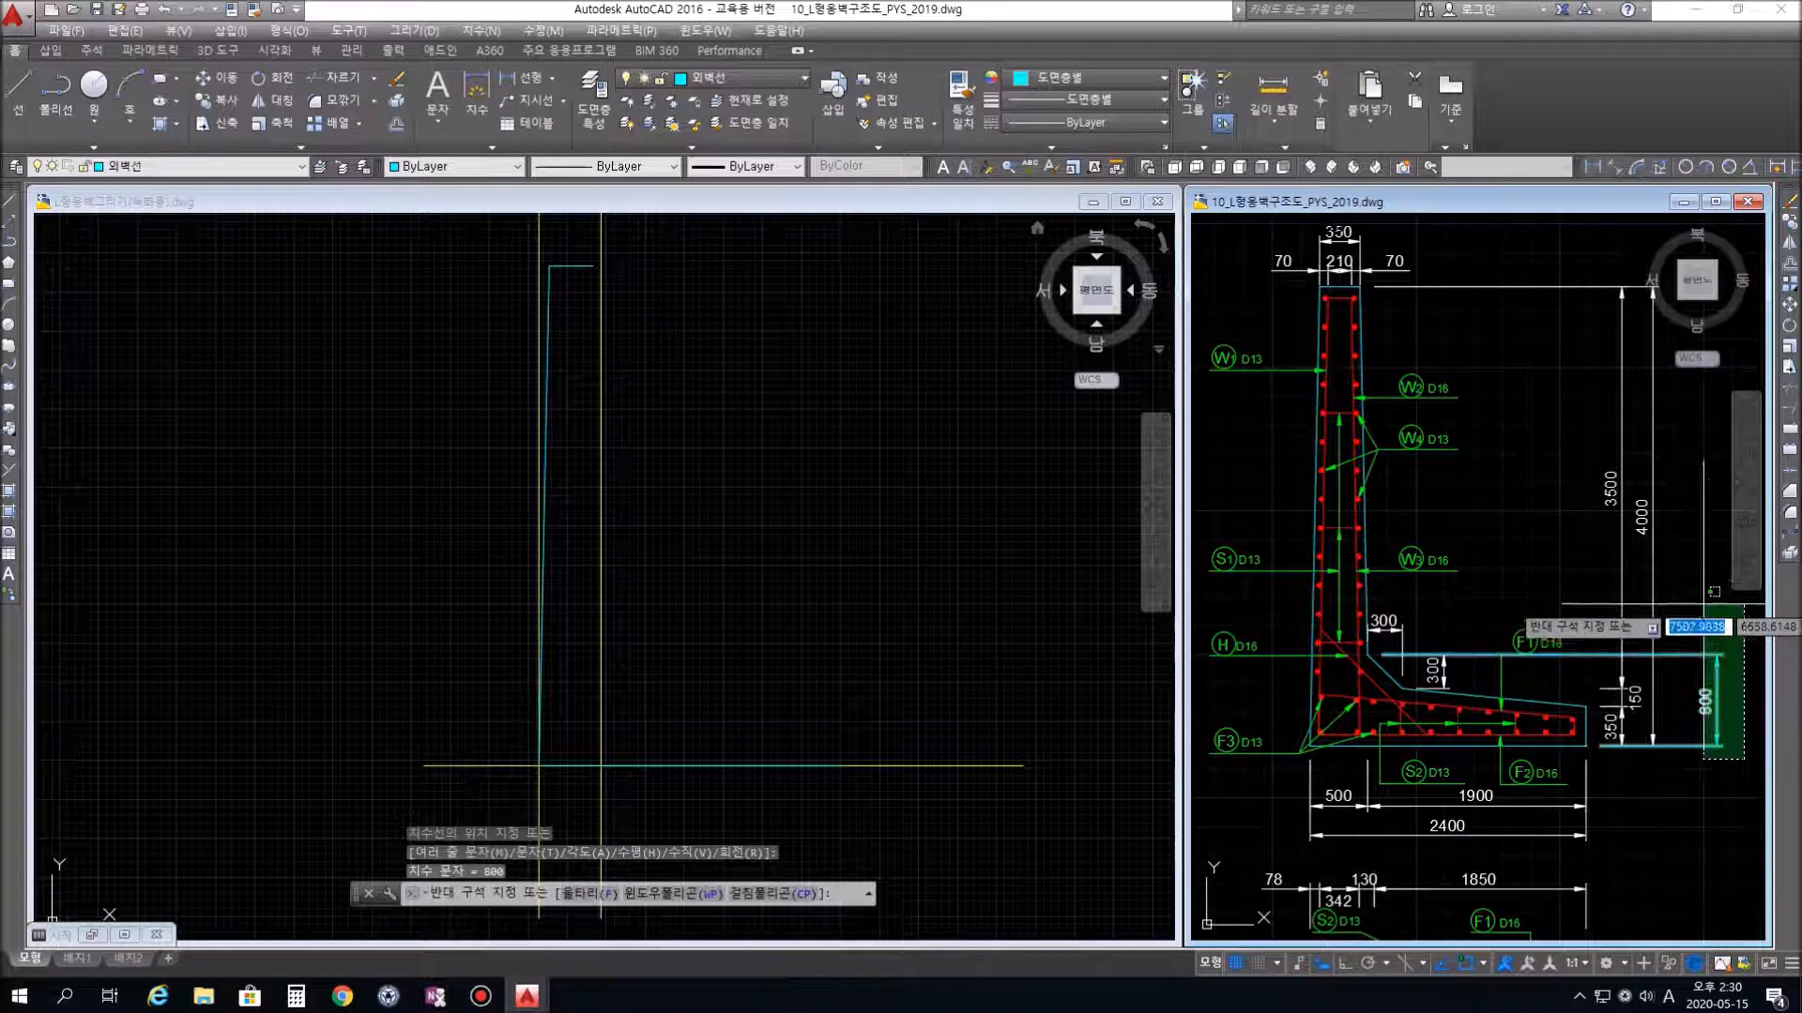
click(1587, 621)
key(Delete)
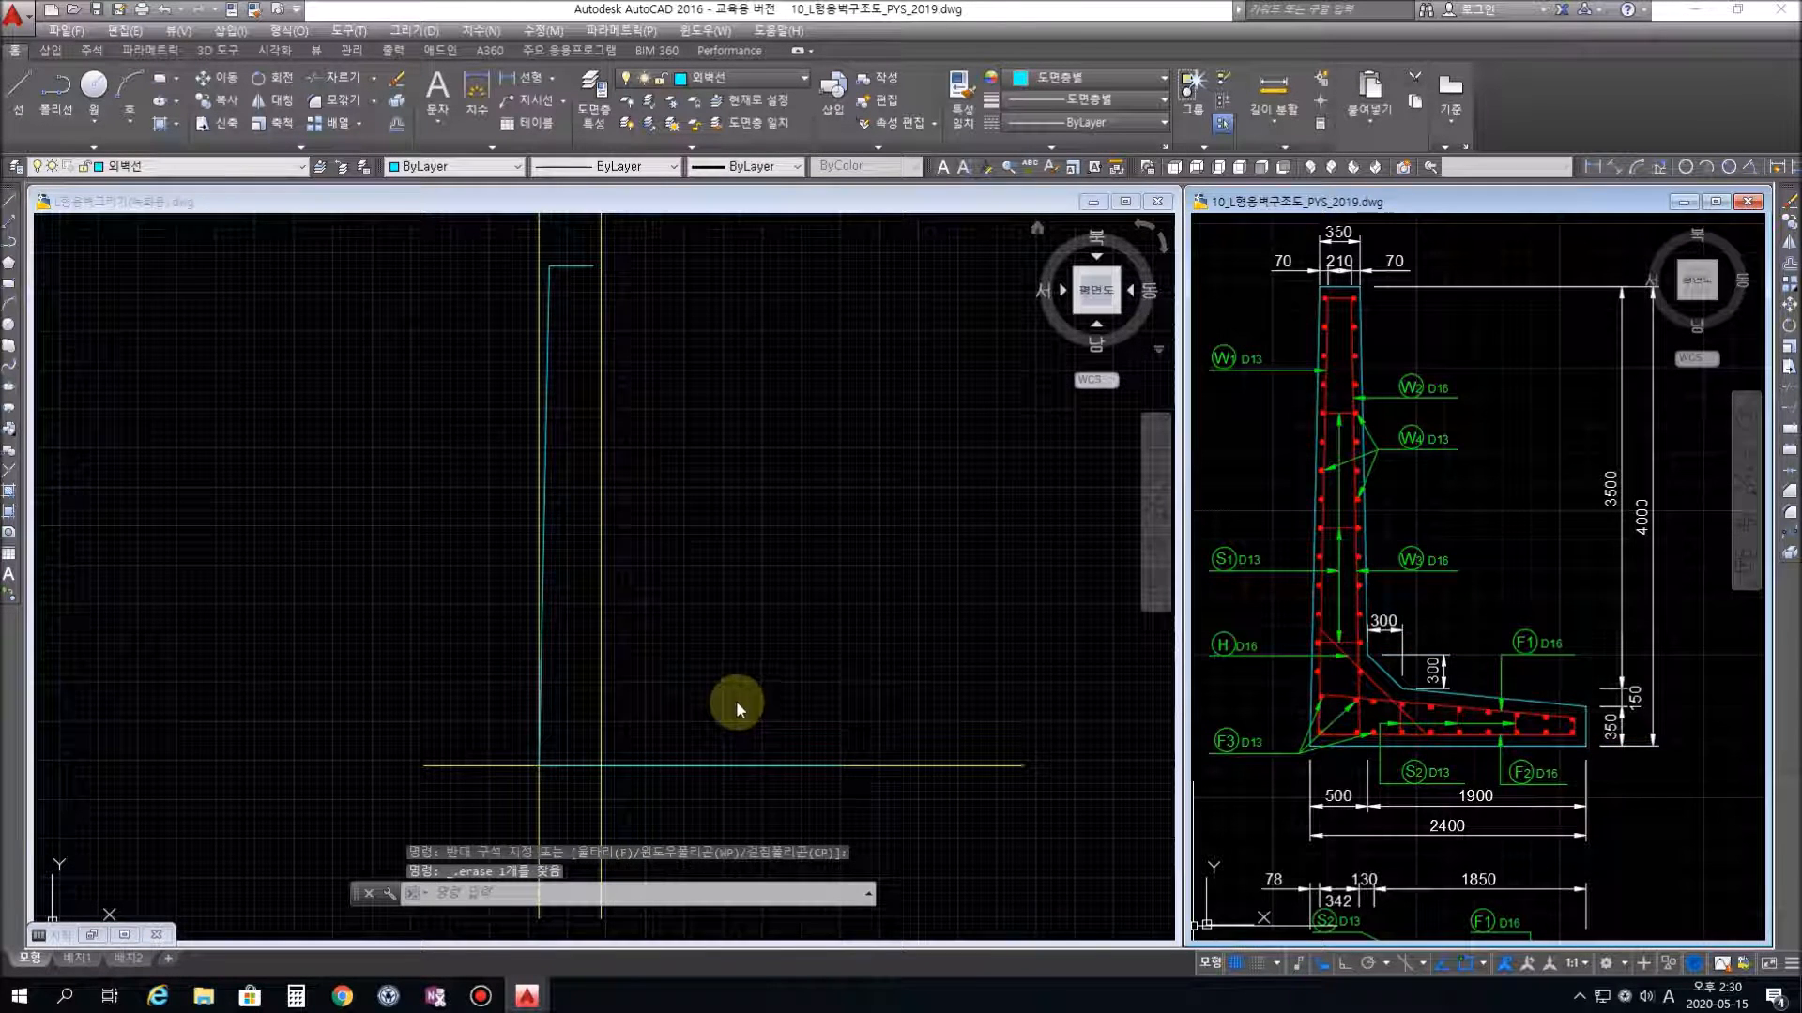
Return to the working drawing and offset the bottom horizontal construction line upward by 800 mm
click(844, 599)
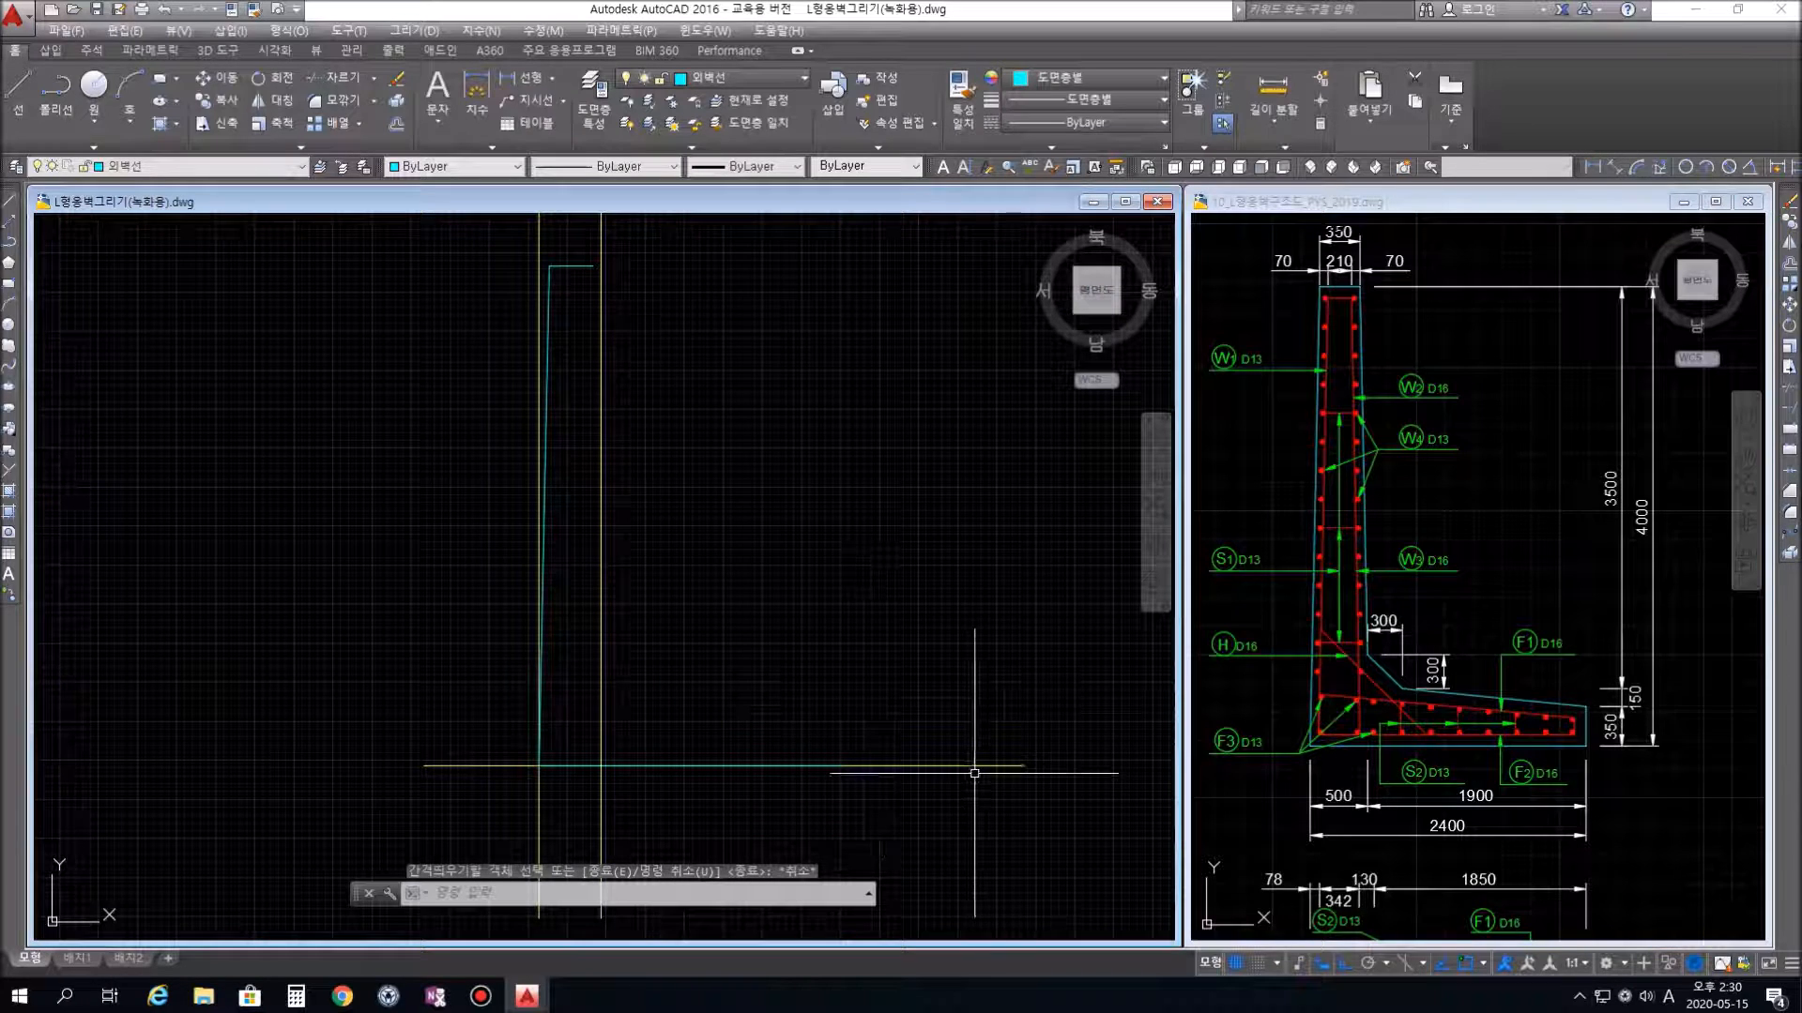
key(space)
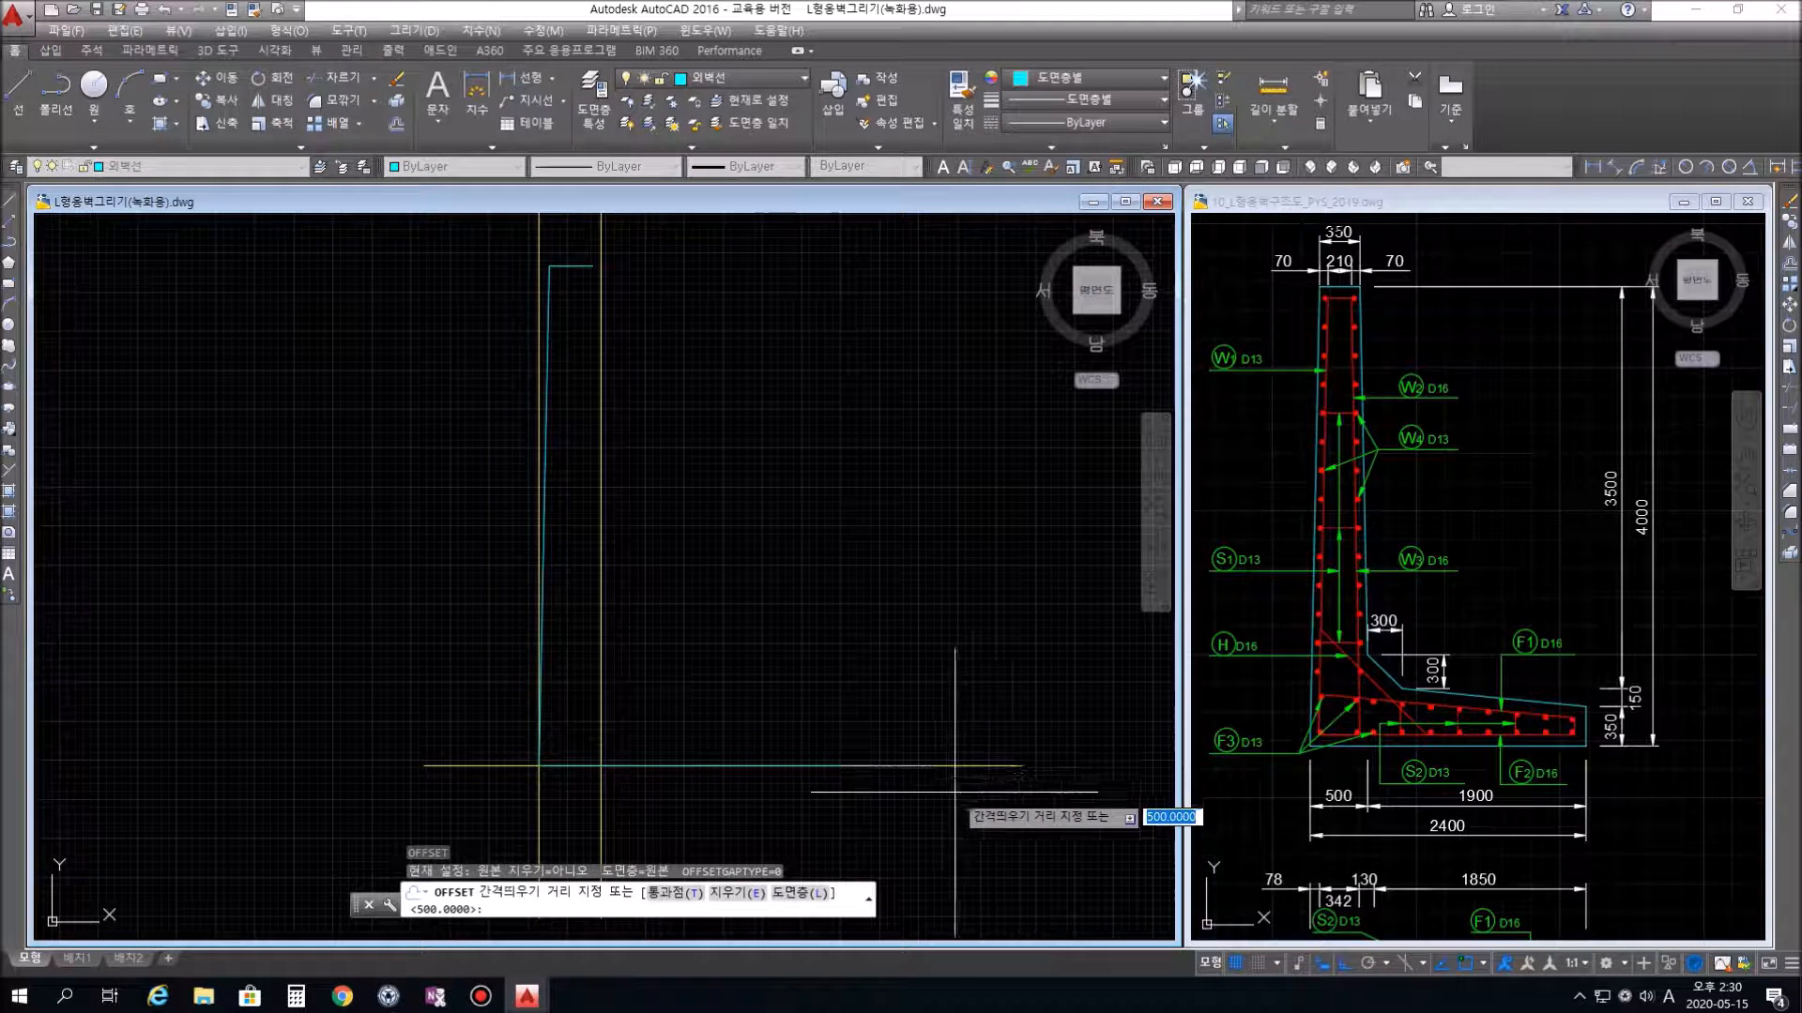
text(8)
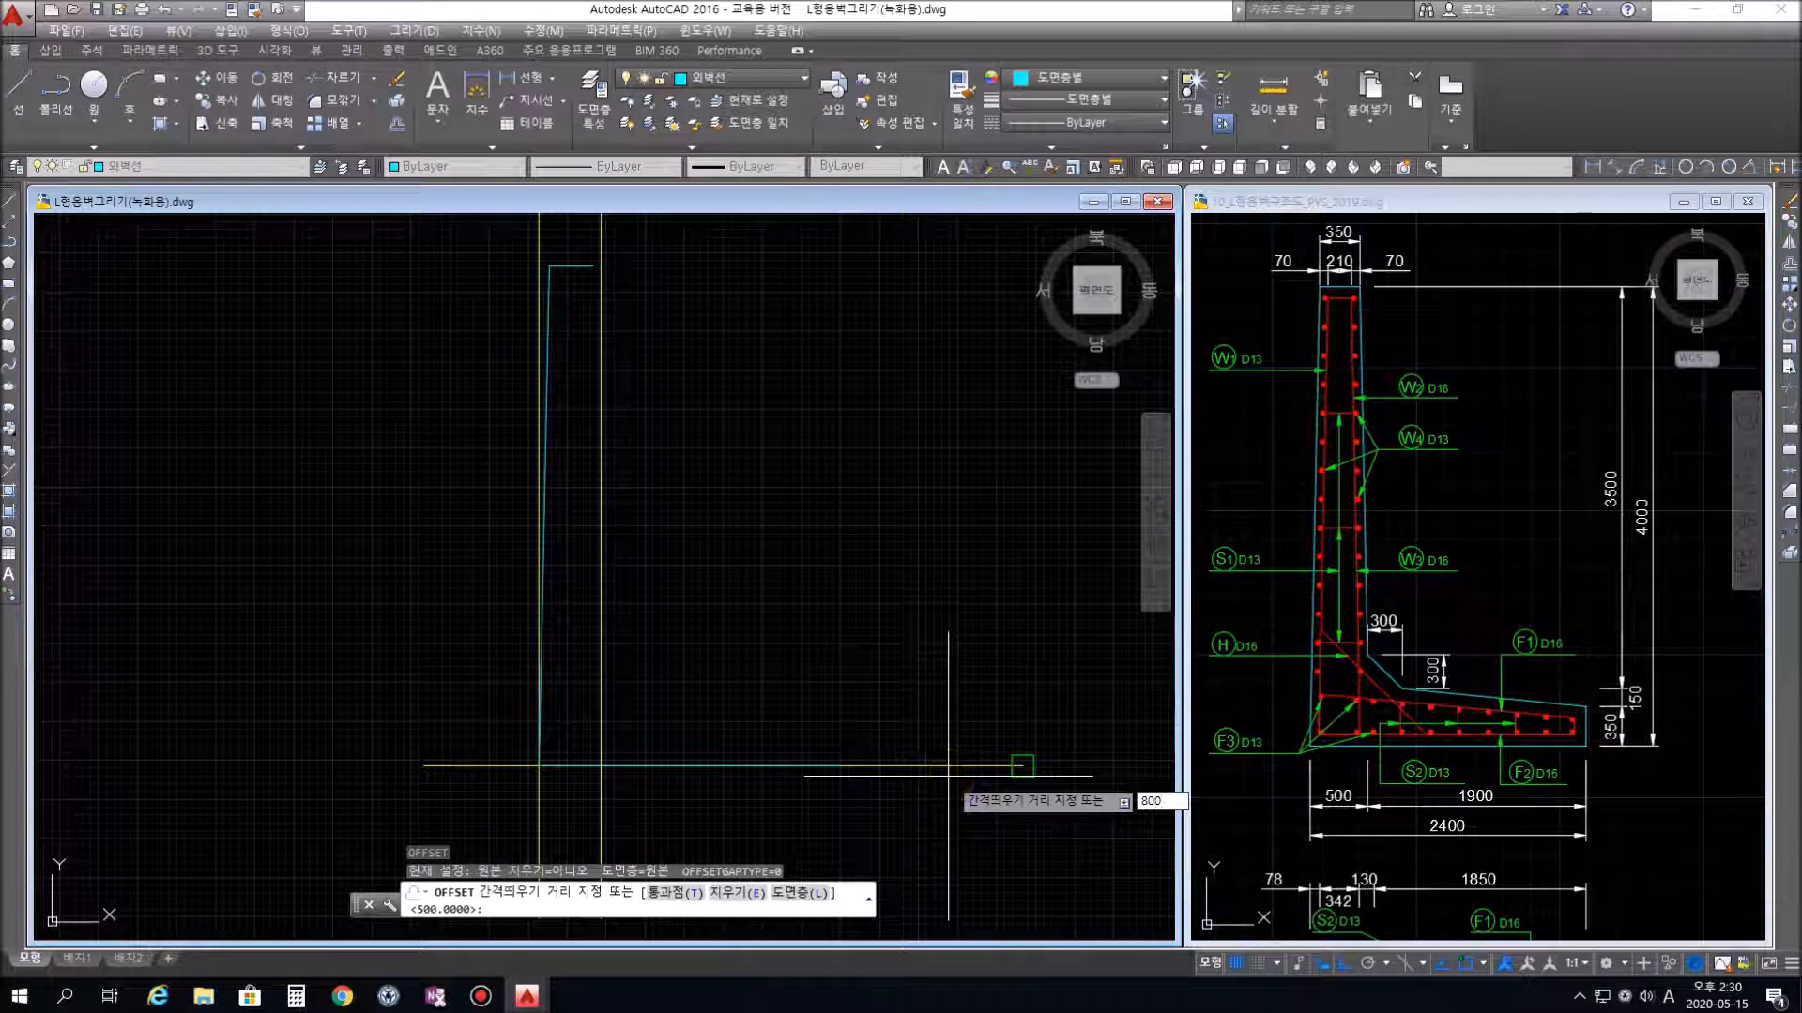
key(Return)
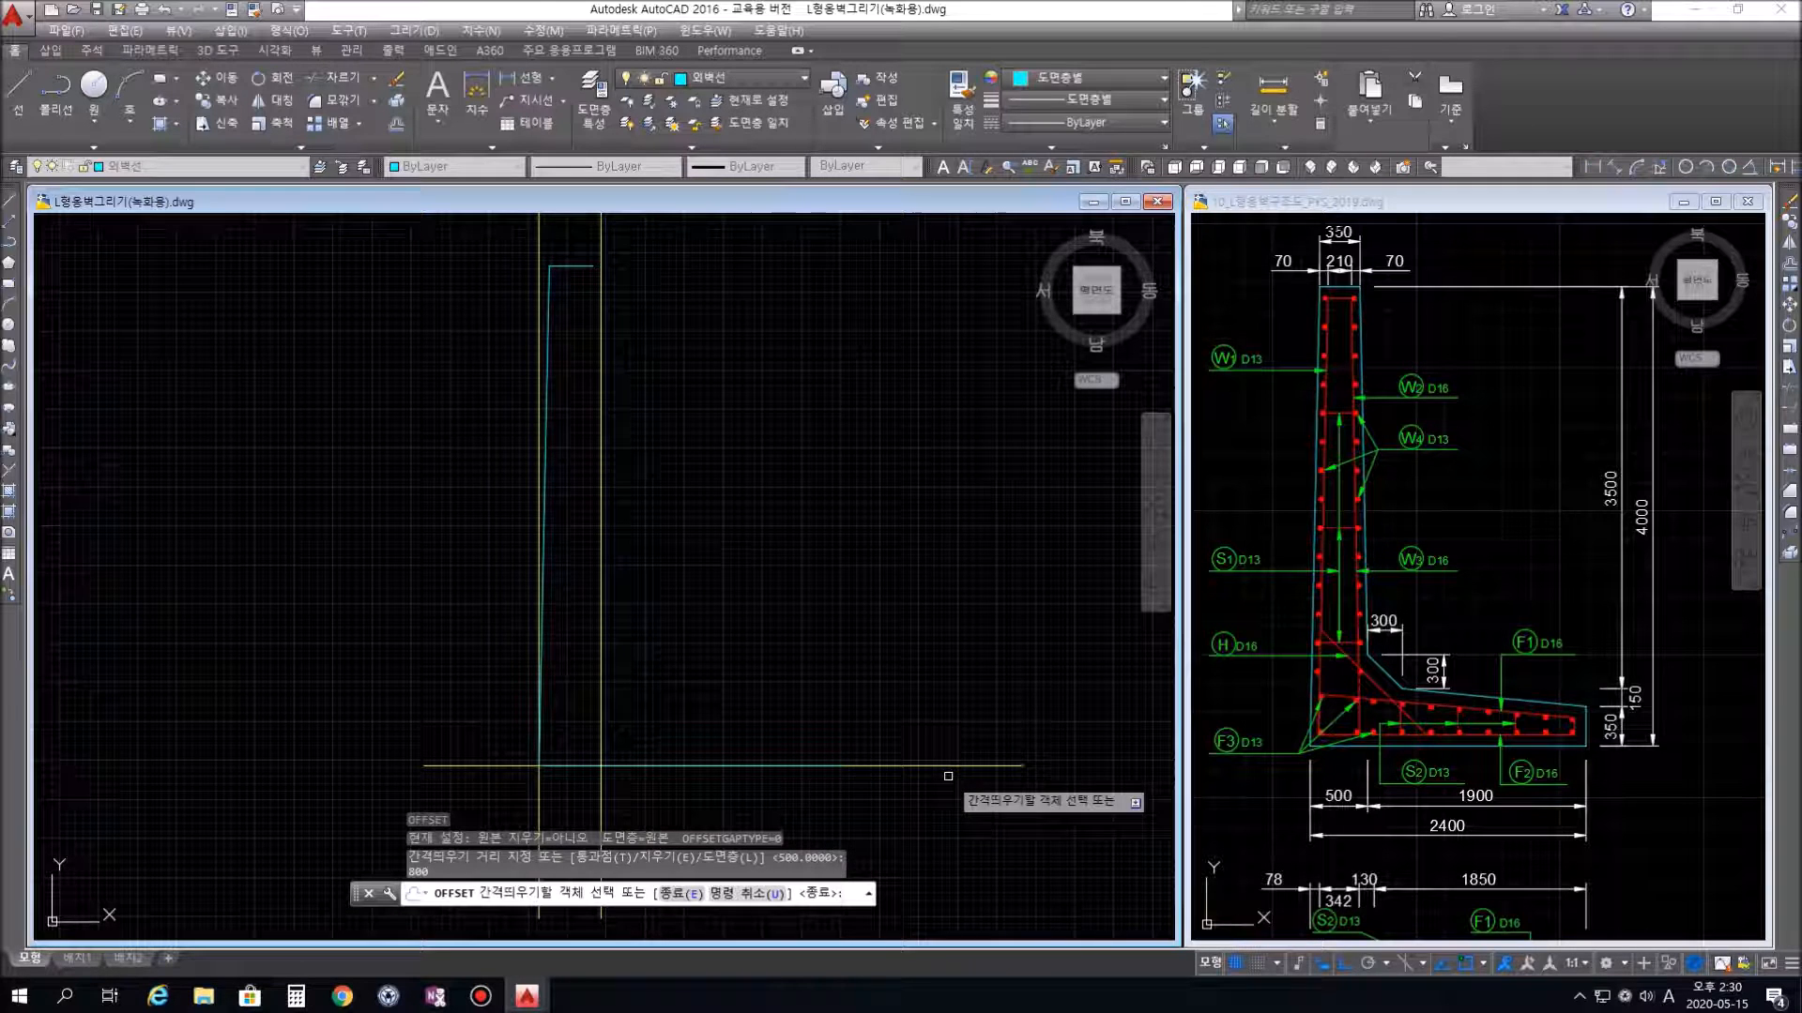
click(925, 766)
click(910, 723)
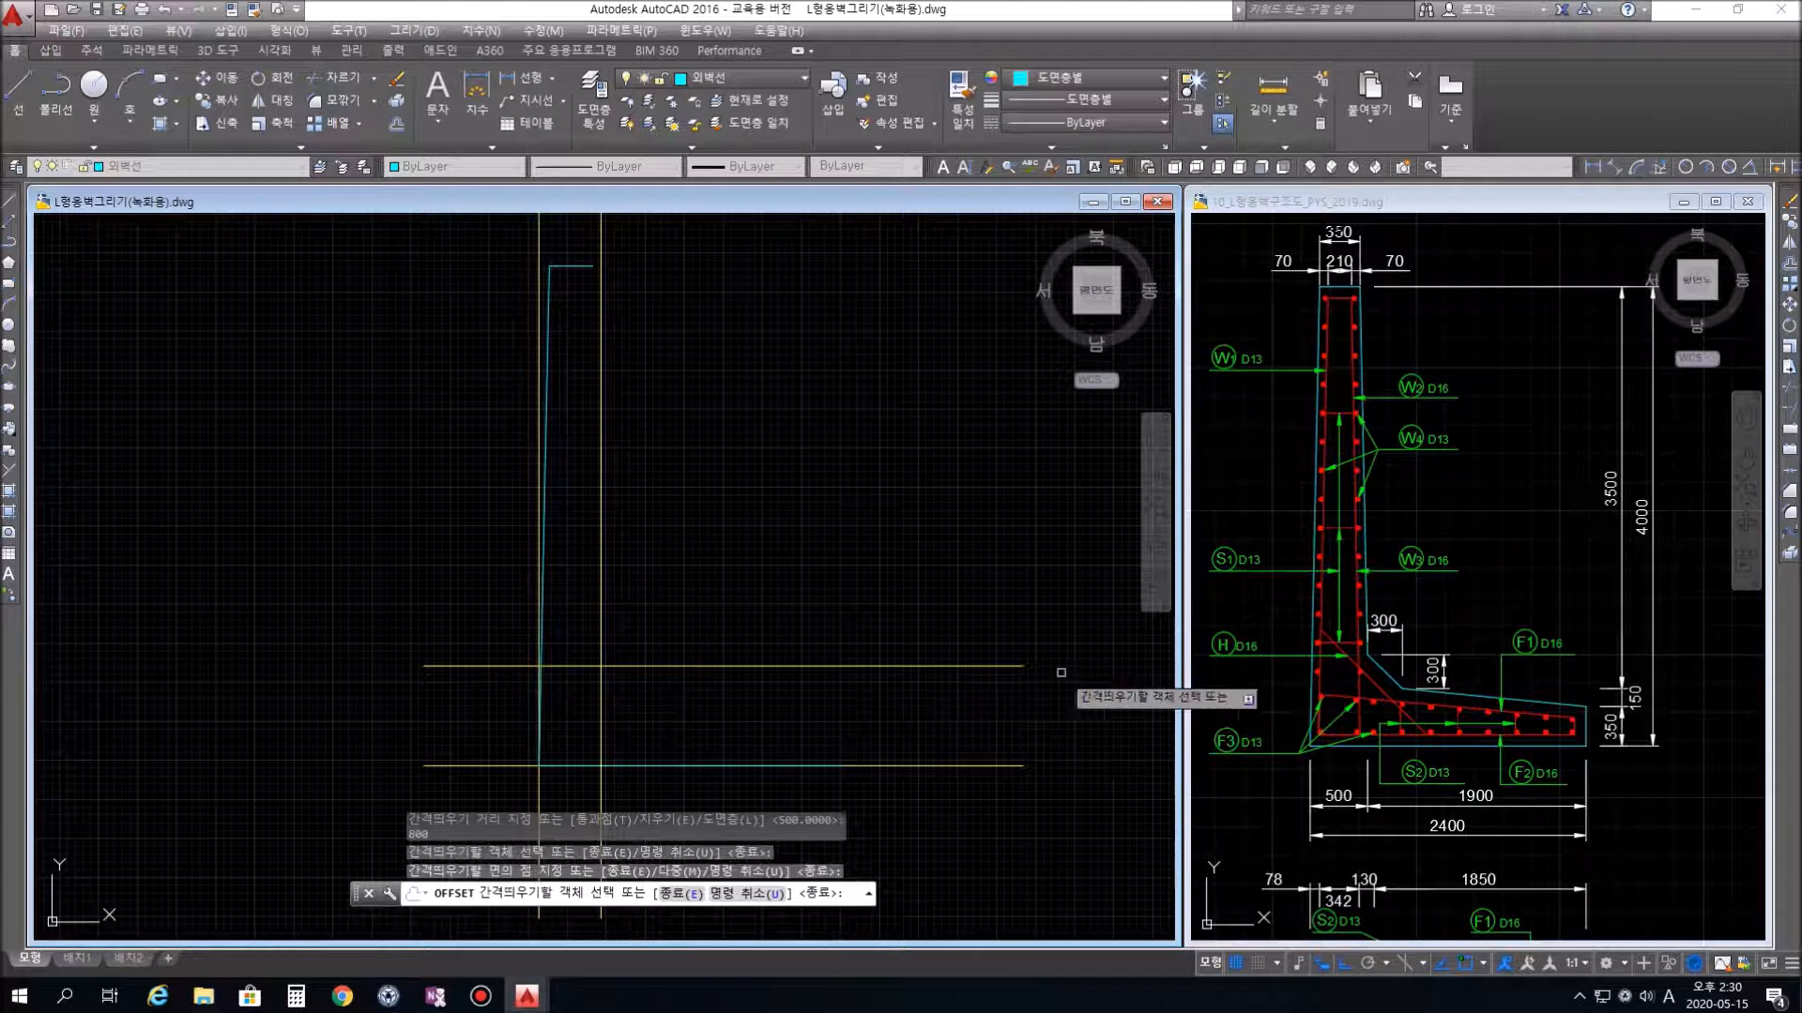
key(Escape)
key(Escape)
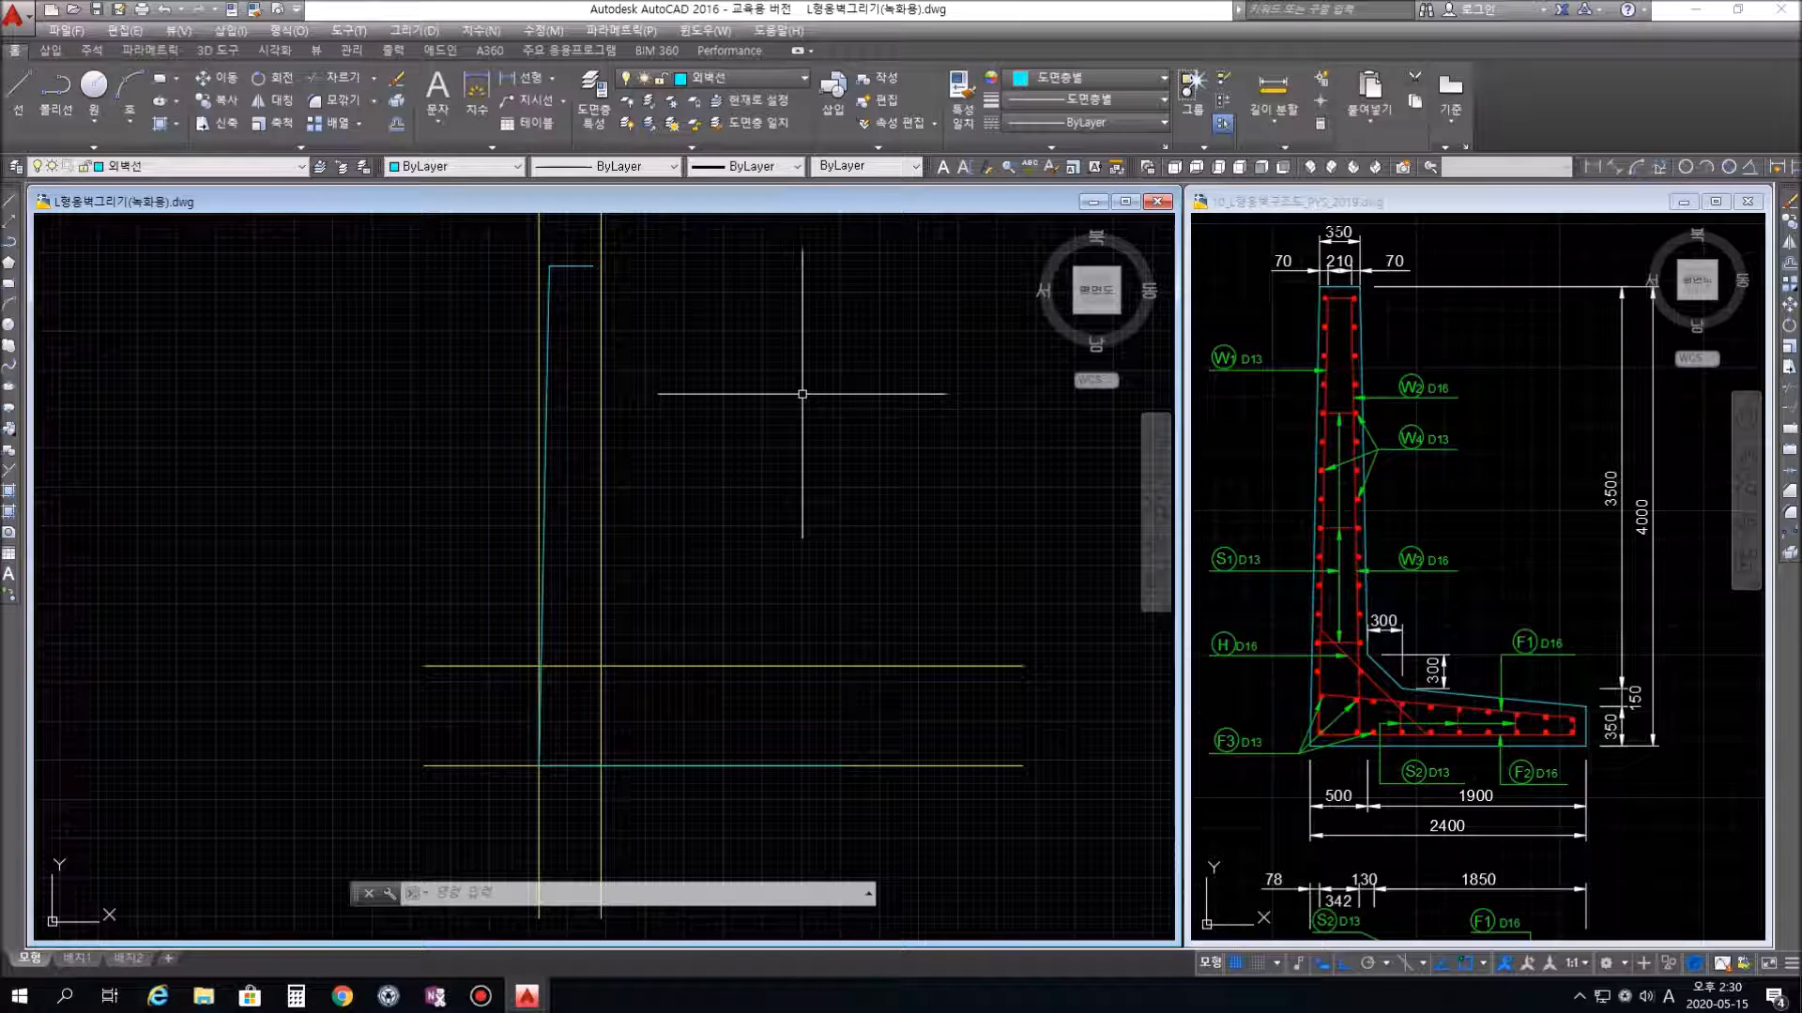
Draw the wall's front face from the right end of the top edge to the intersection of the 500 mm and 800 mm offset lines
text(l)
key(Return)
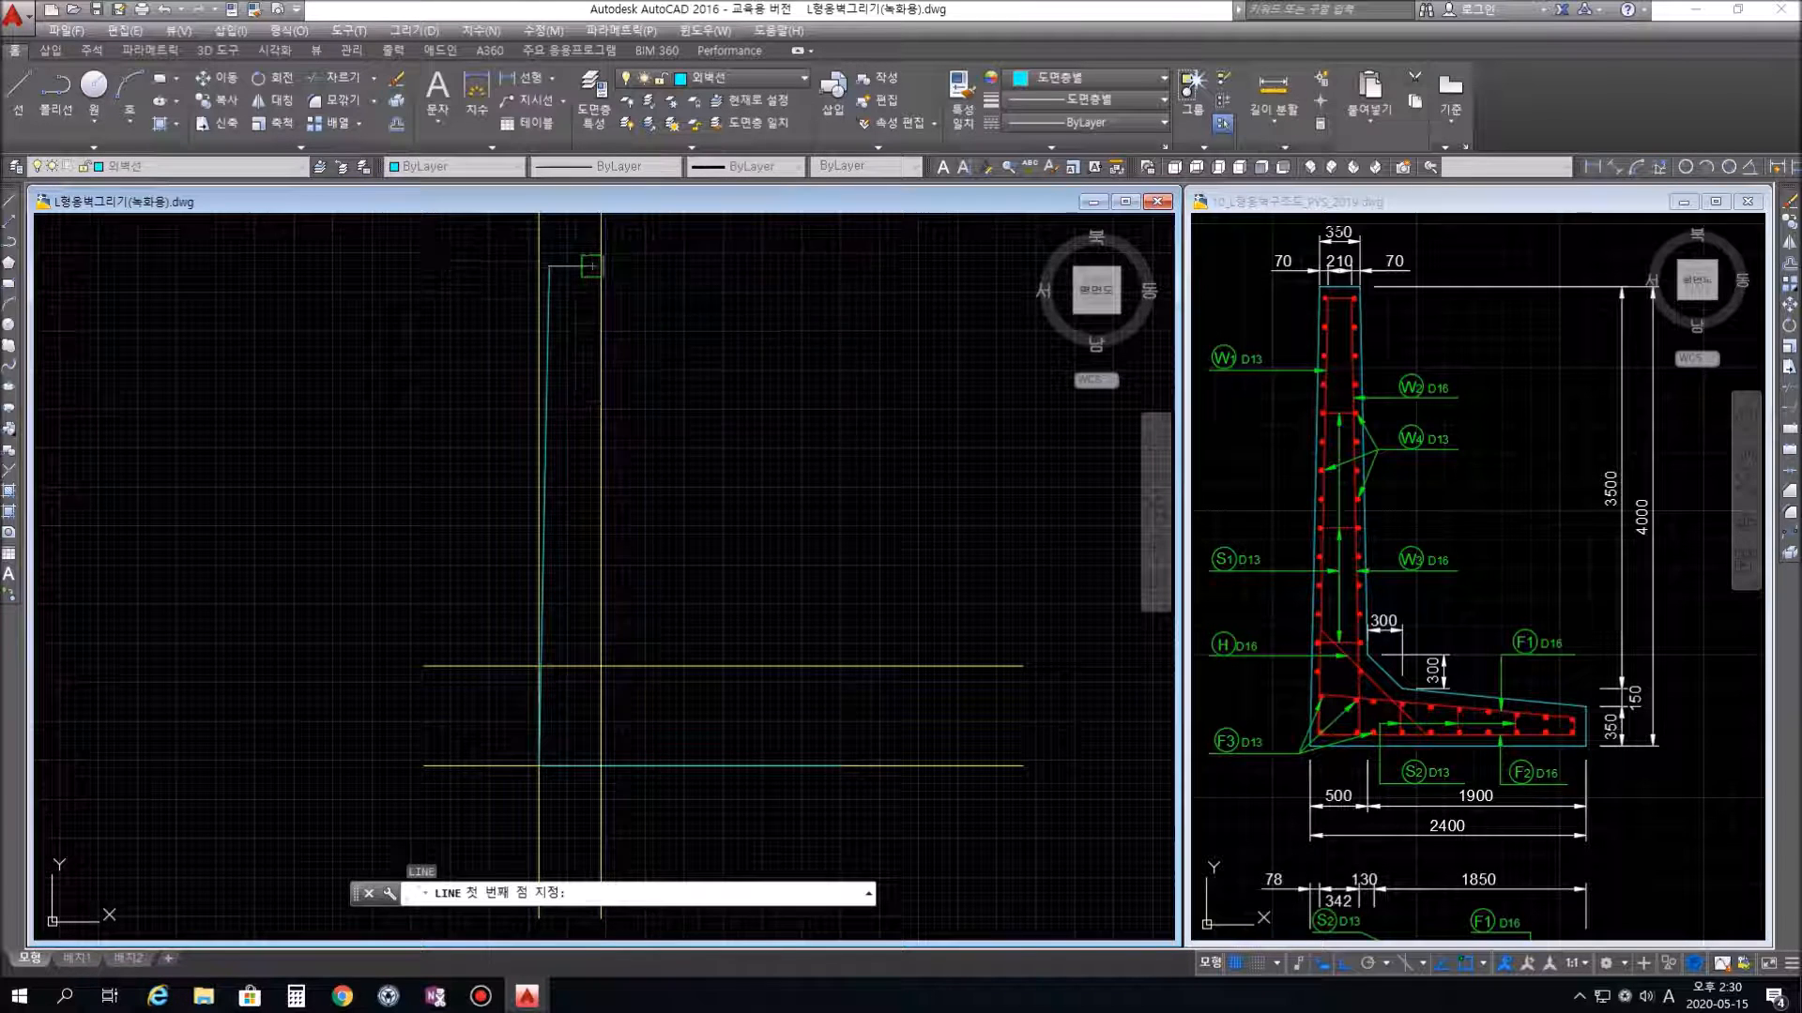
click(595, 267)
click(601, 667)
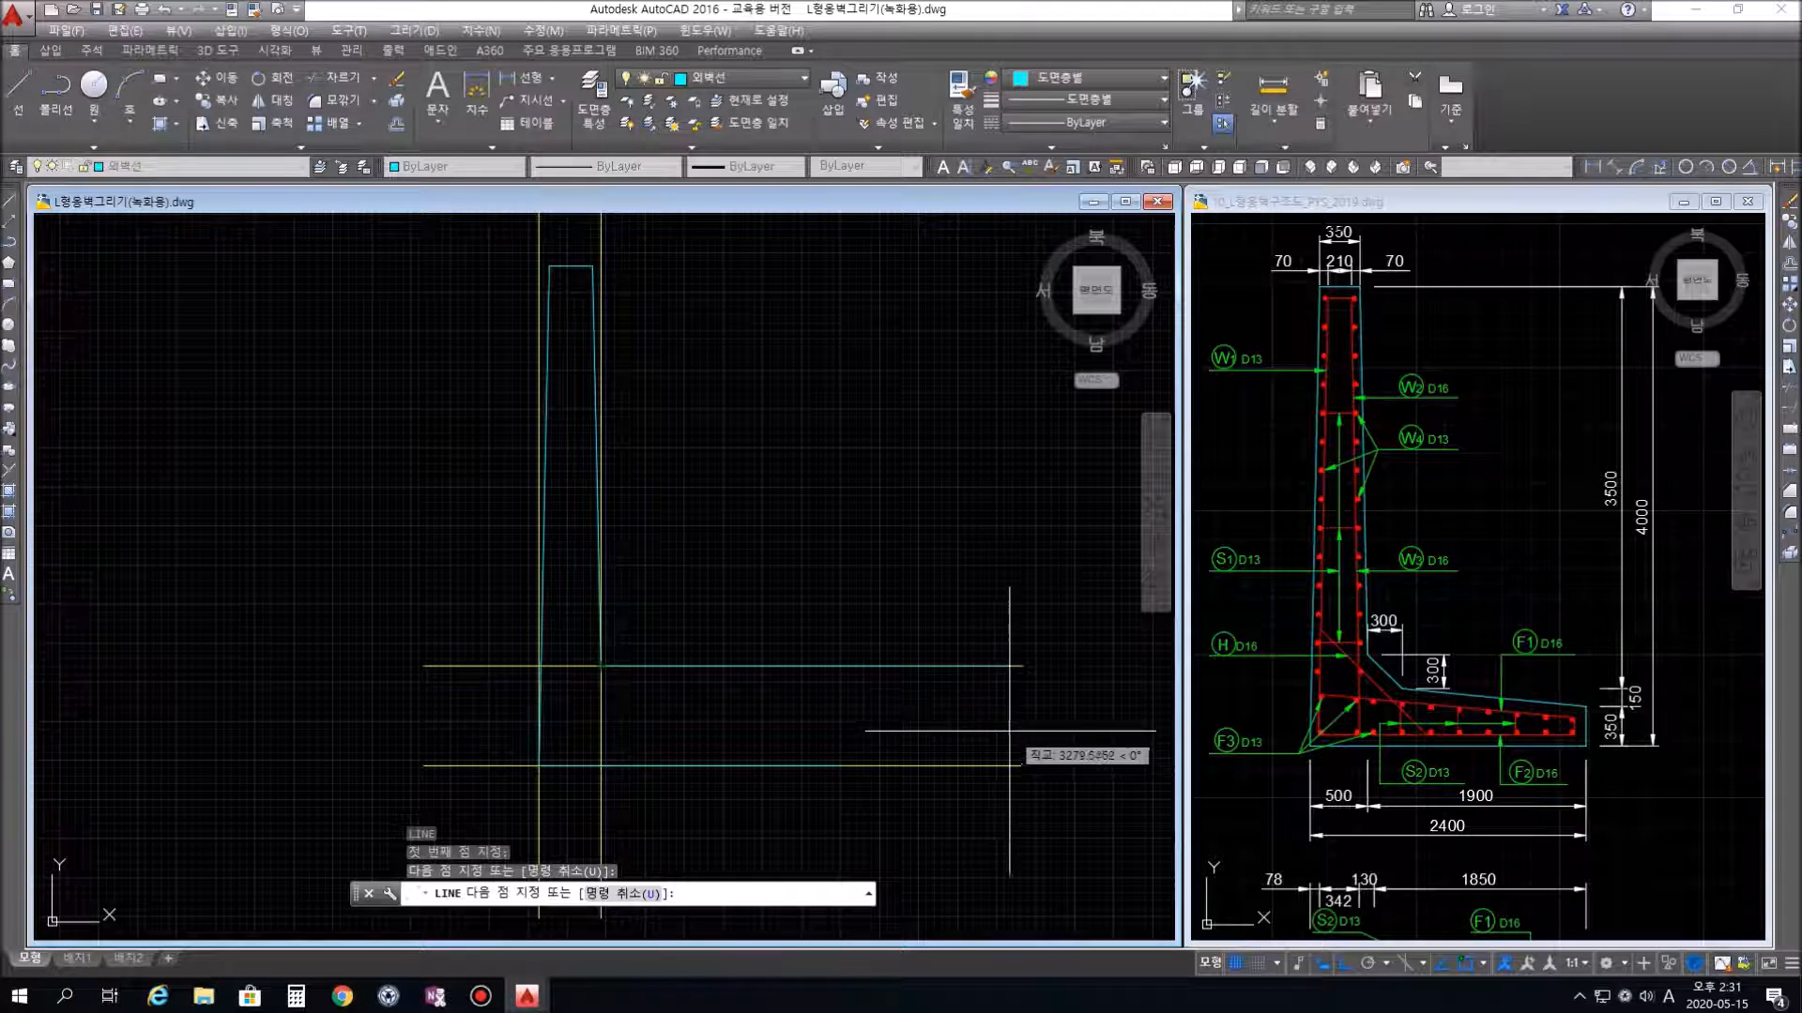
key(Escape)
key(Escape)
key(Escape)
Delete the 800 mm horizontal and 500 mm vertical offset construction lines
click(1003, 692)
click(937, 601)
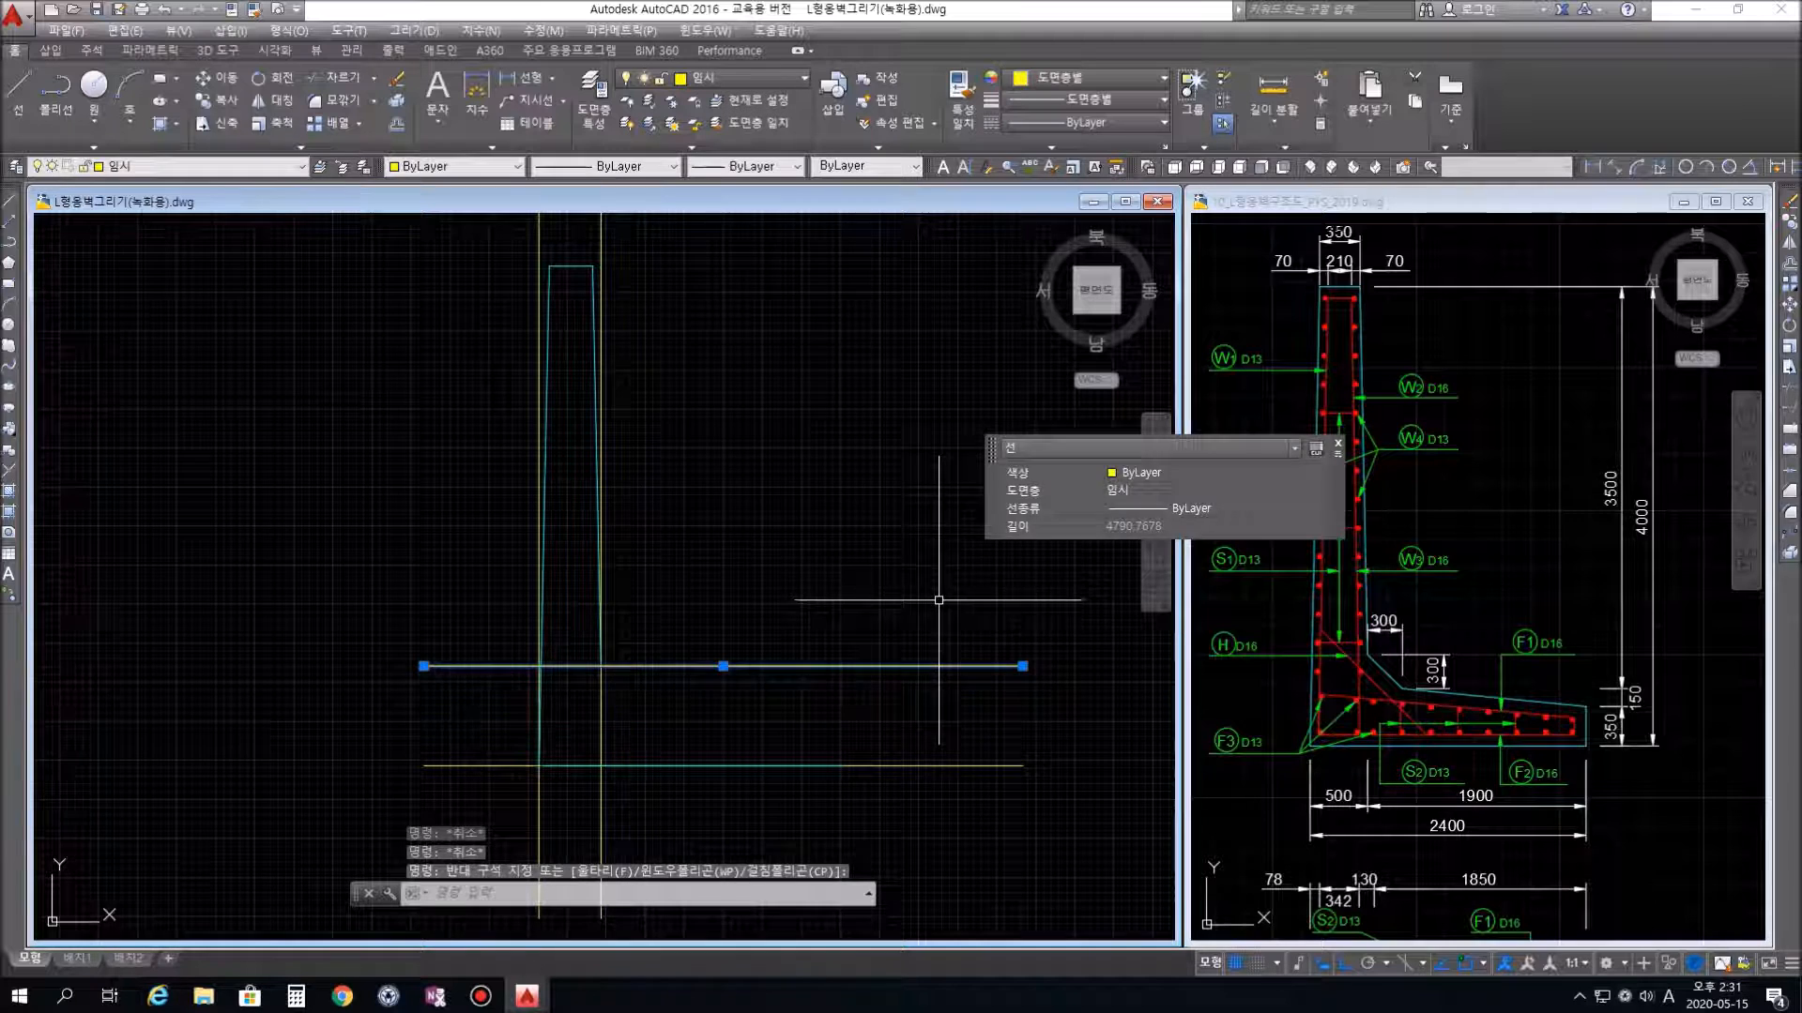
key(Delete)
click(600, 242)
key(Delete)
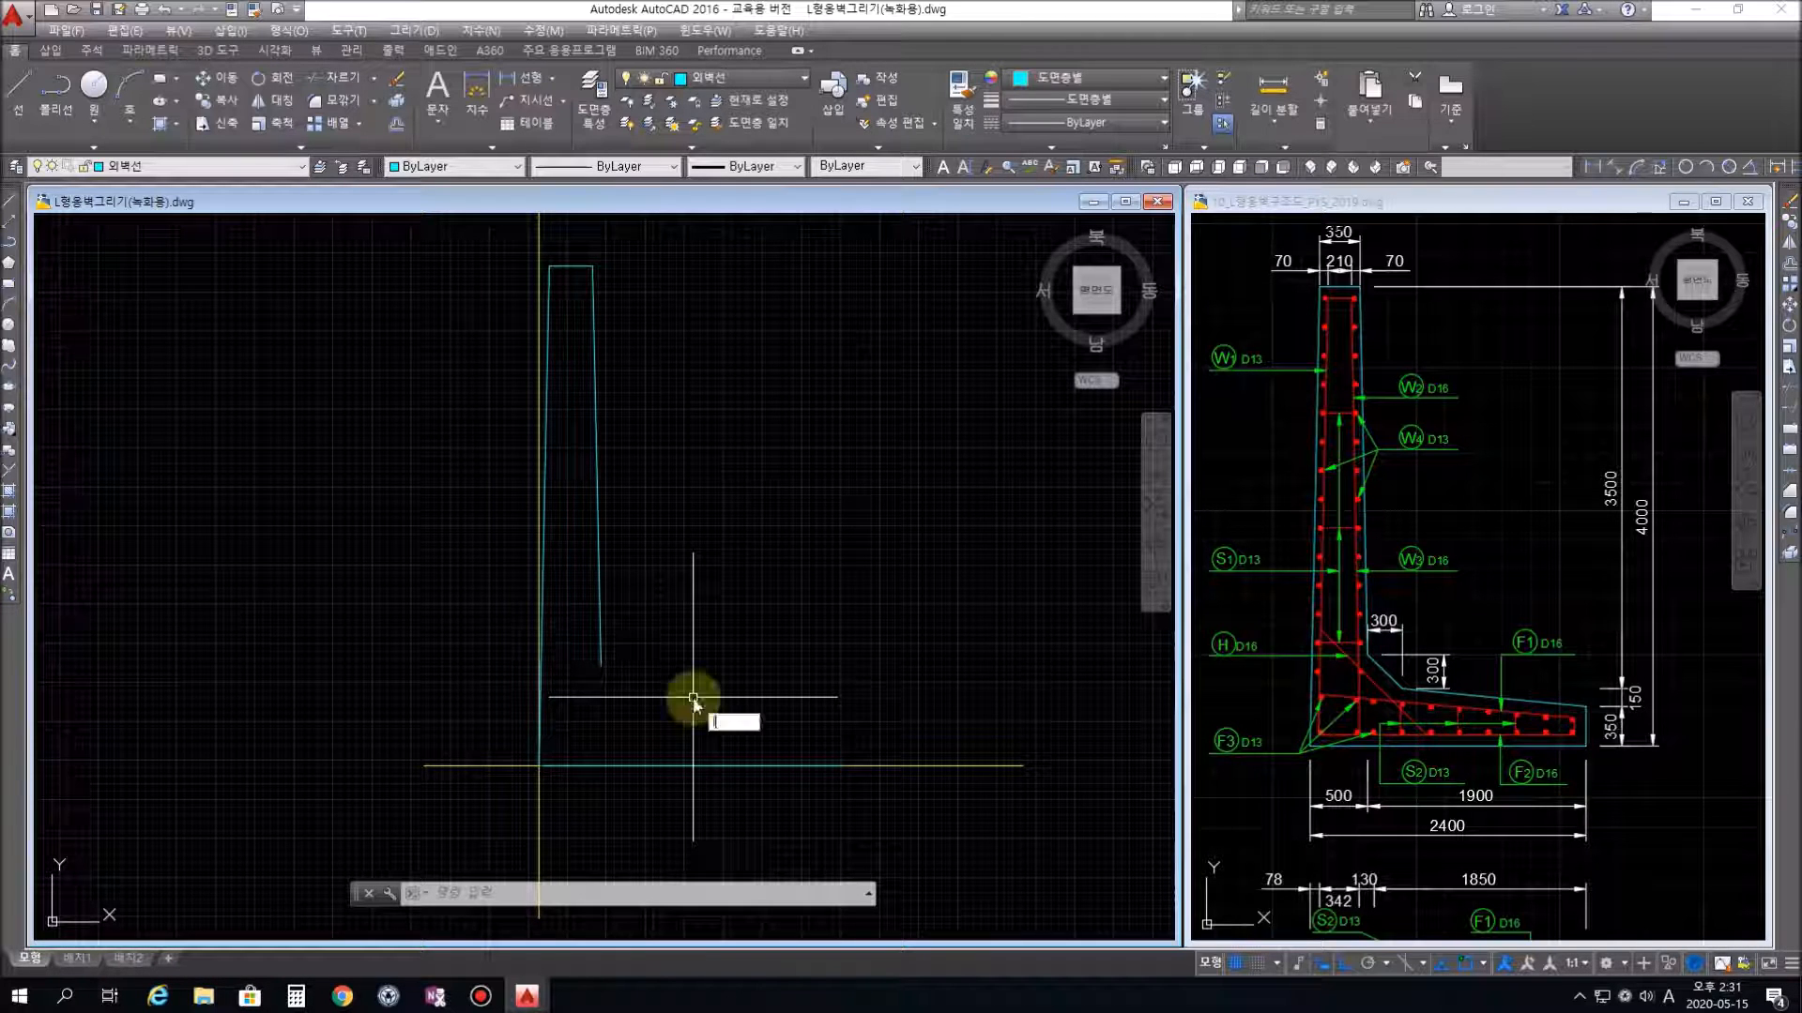
Draw lines from the front face's lower end 300 mm right and 300 mm down, closing back to the start to form the haunch diagonal
text(l)
key(Return)
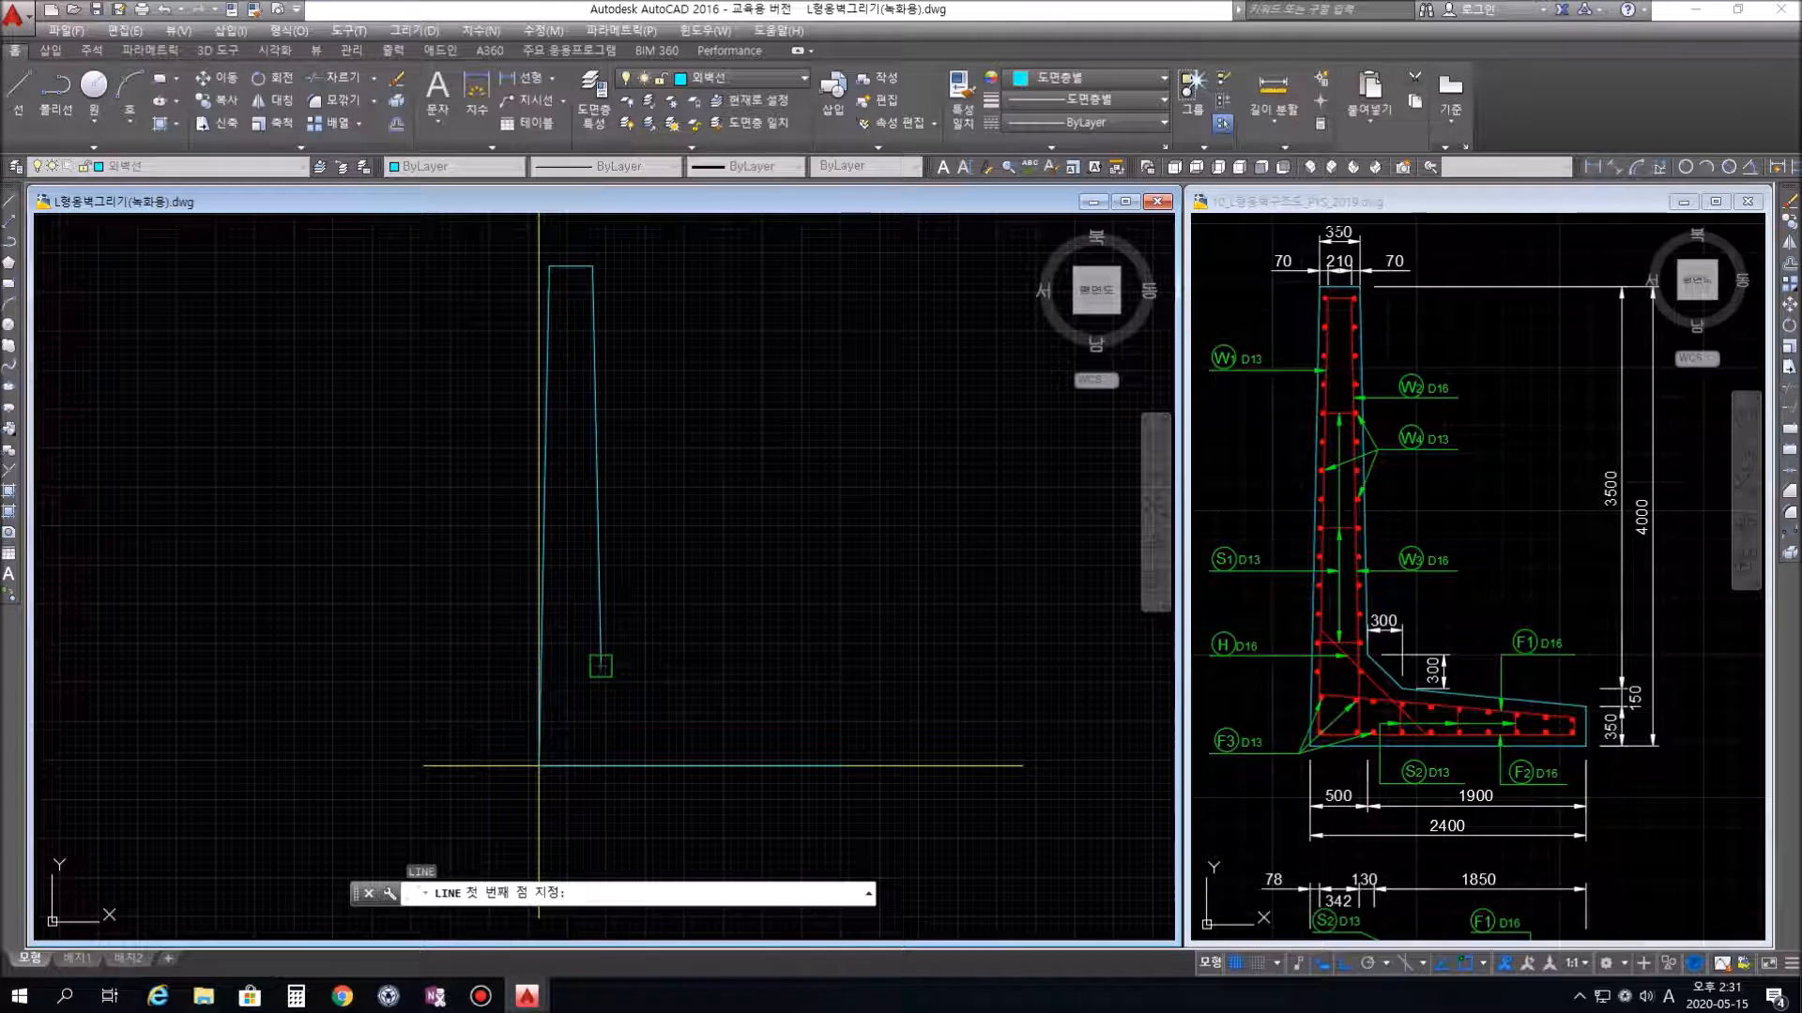
click(598, 666)
text(300)
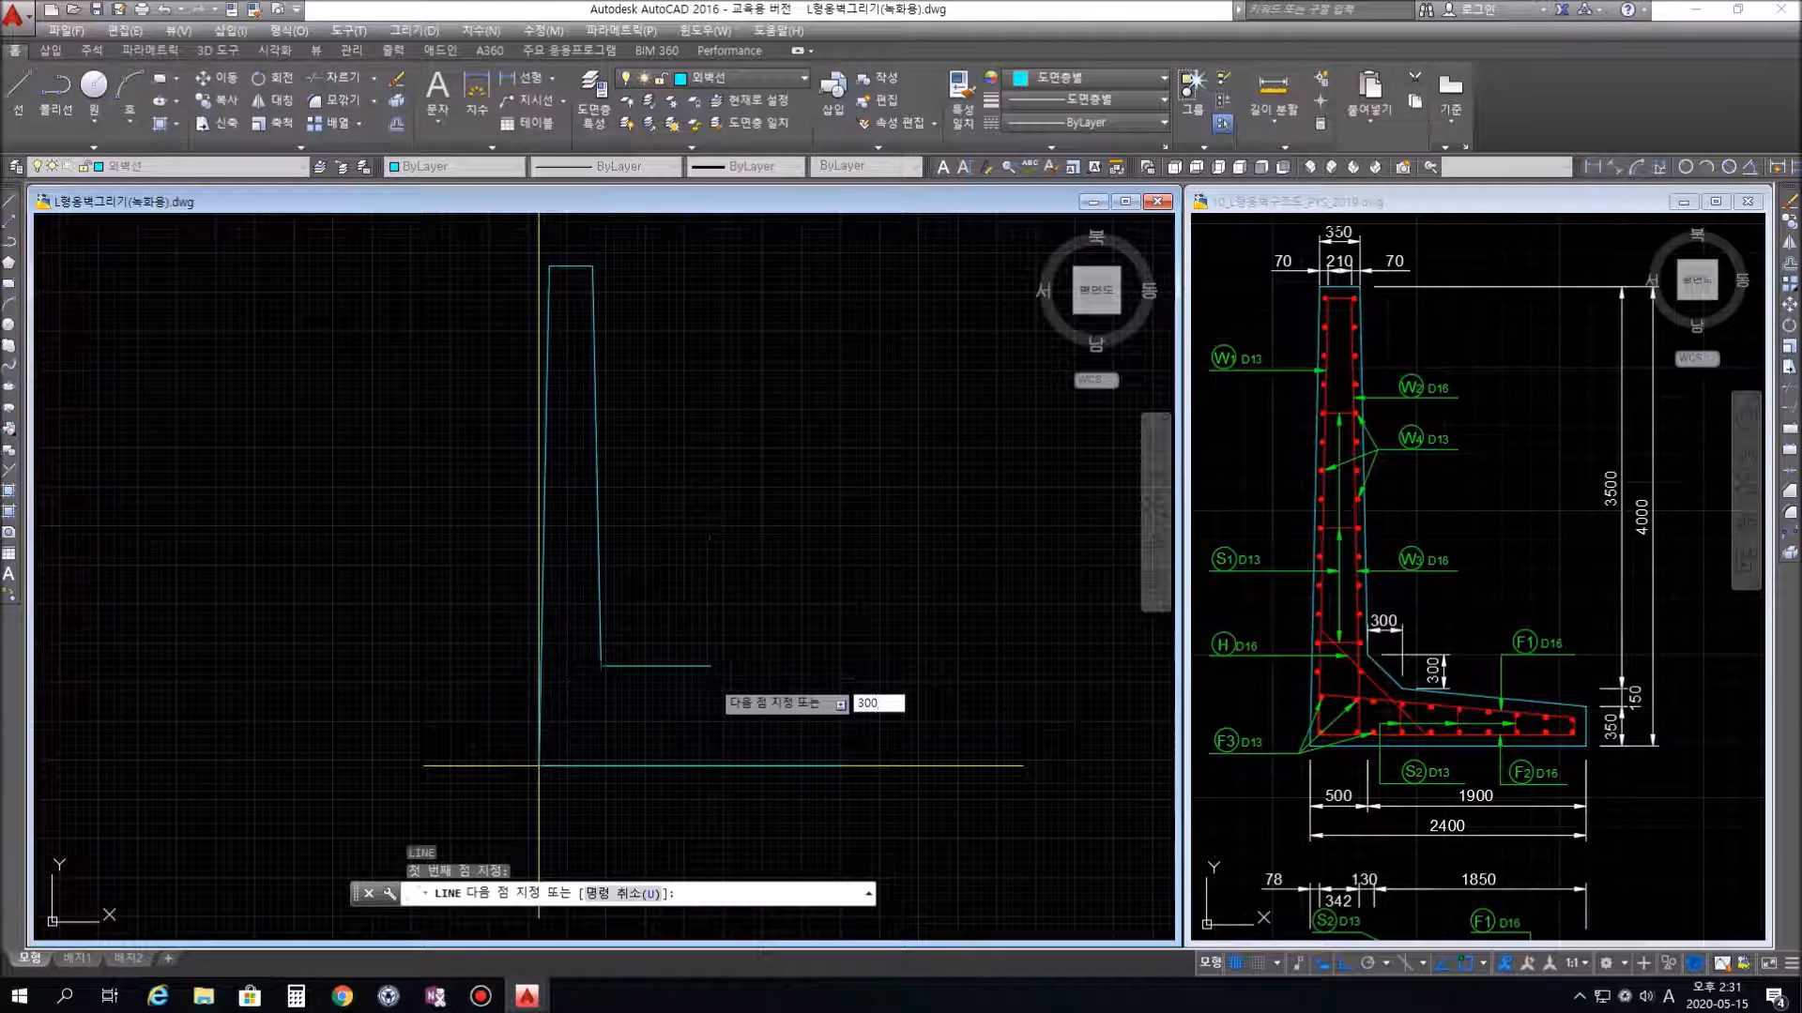
key(Return)
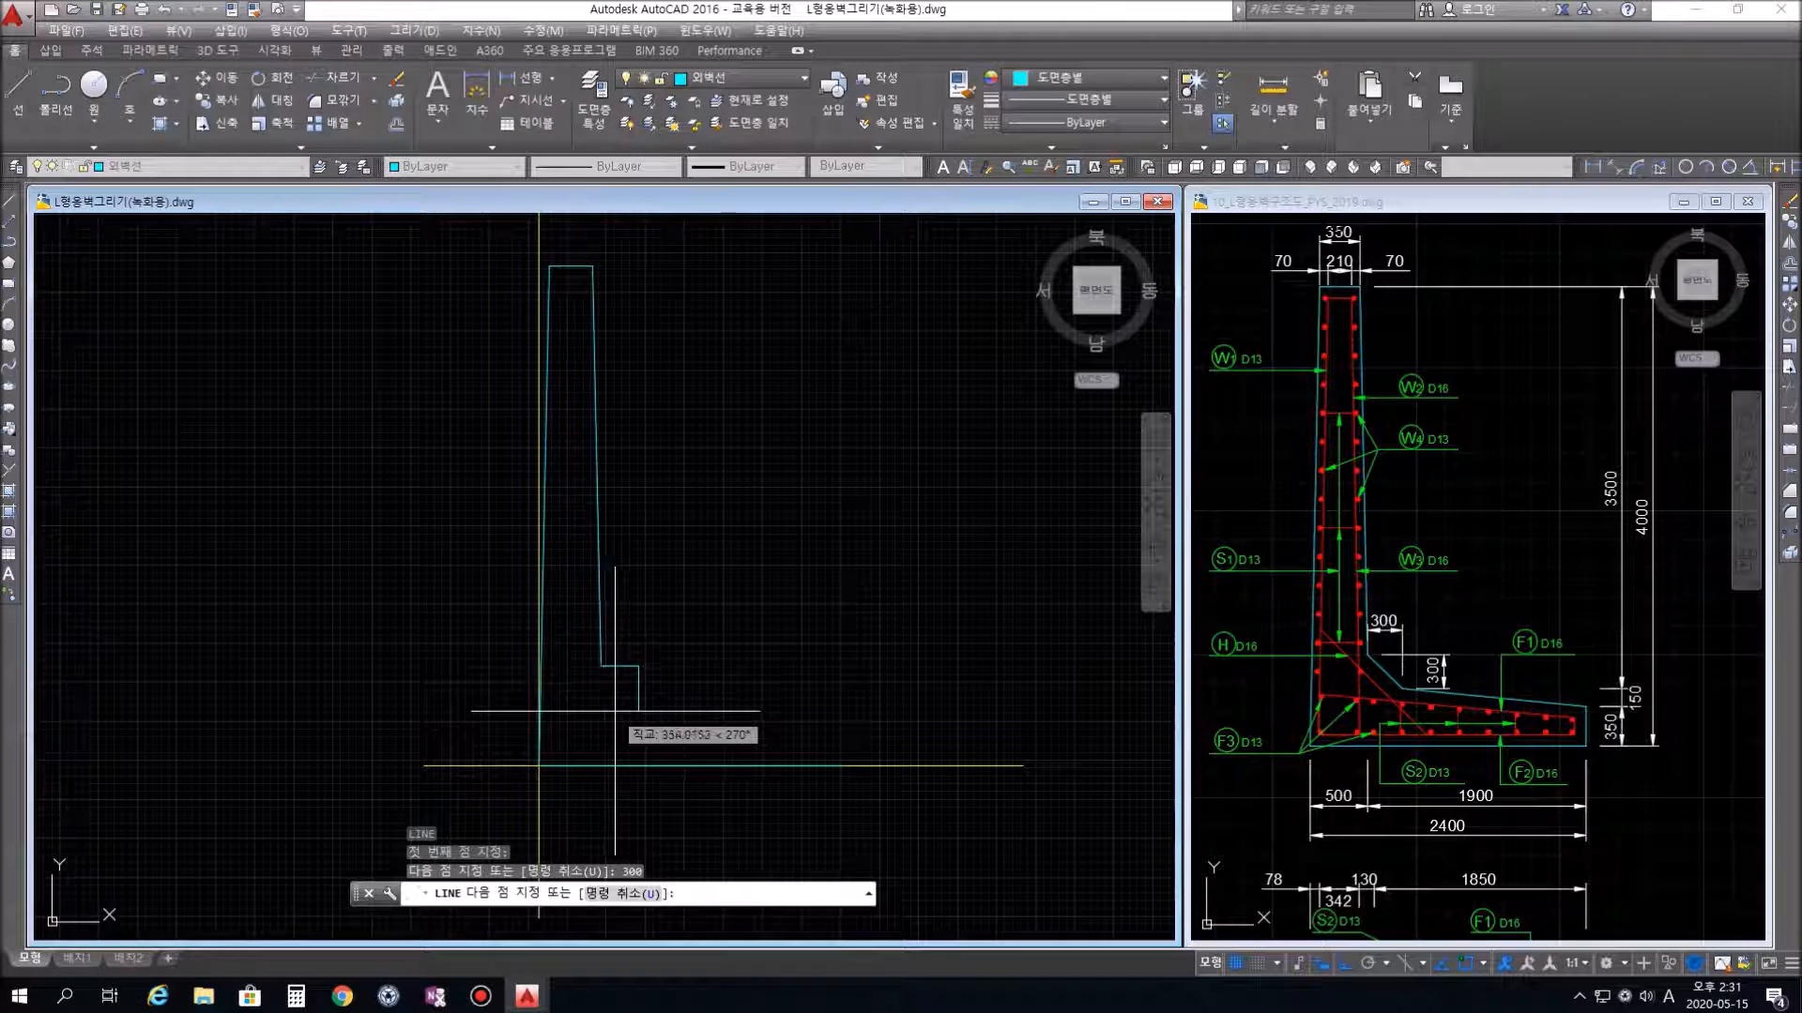
text(300)
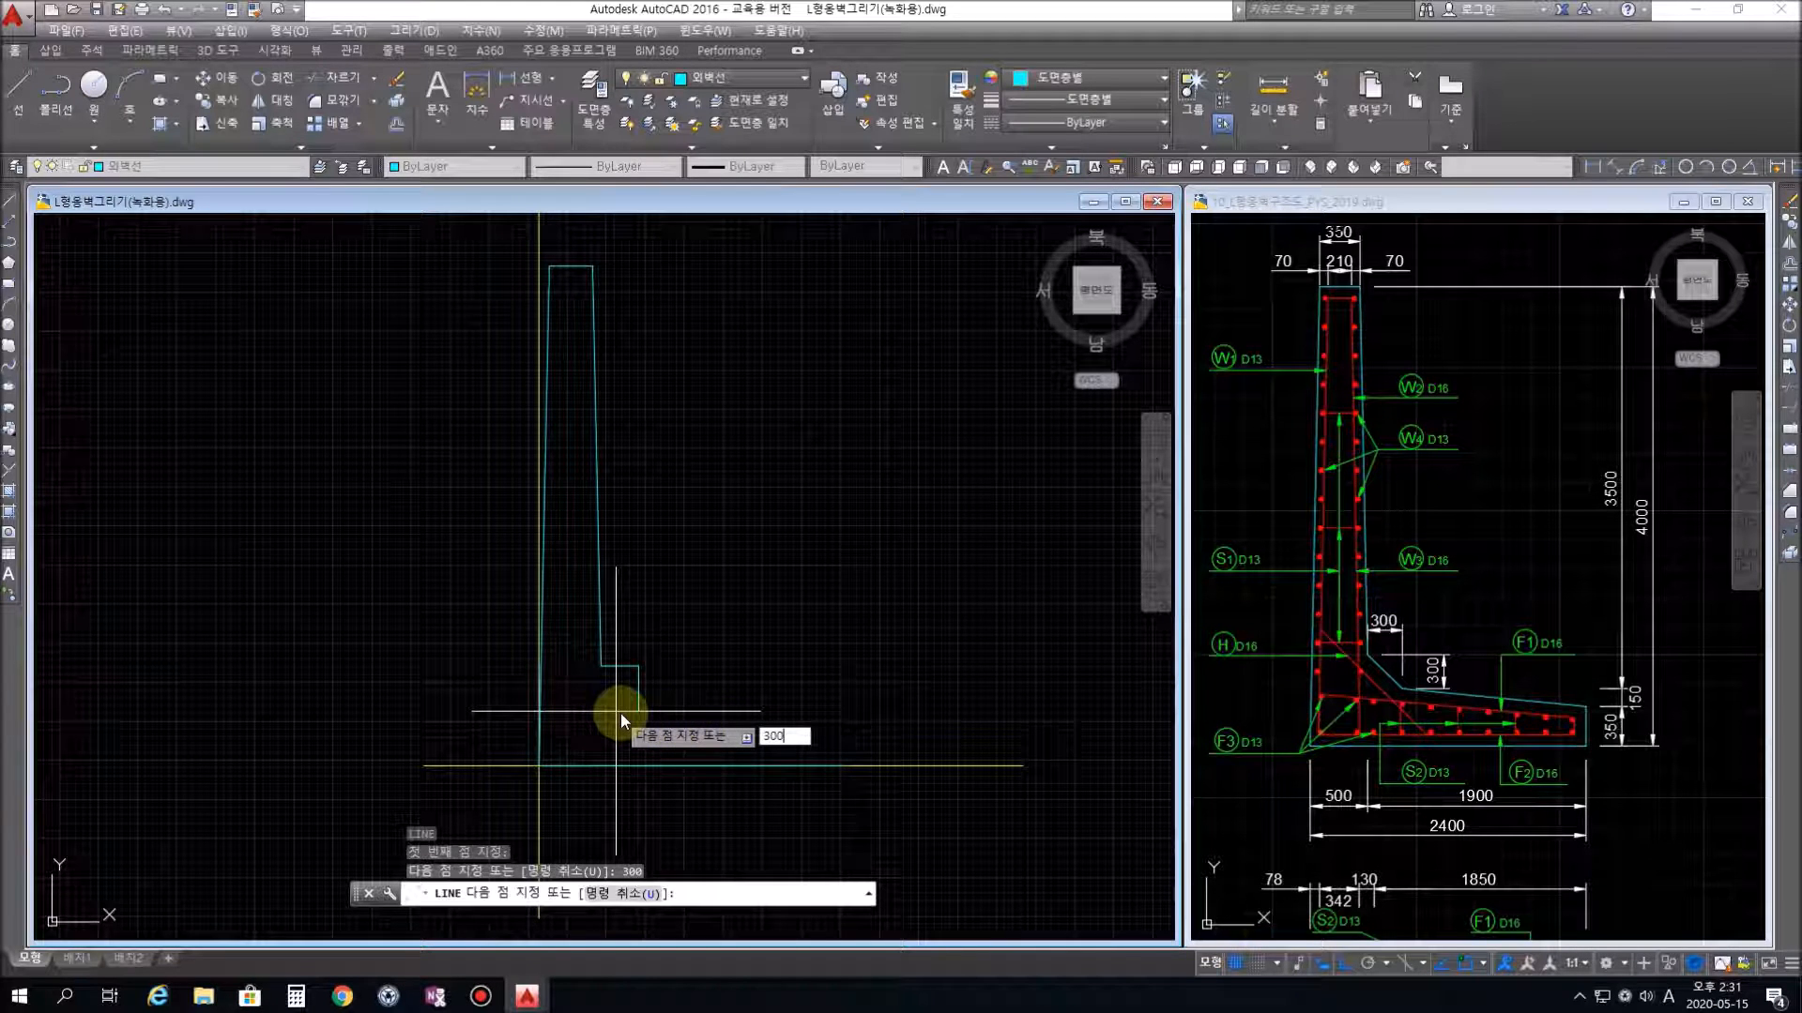
key(Return)
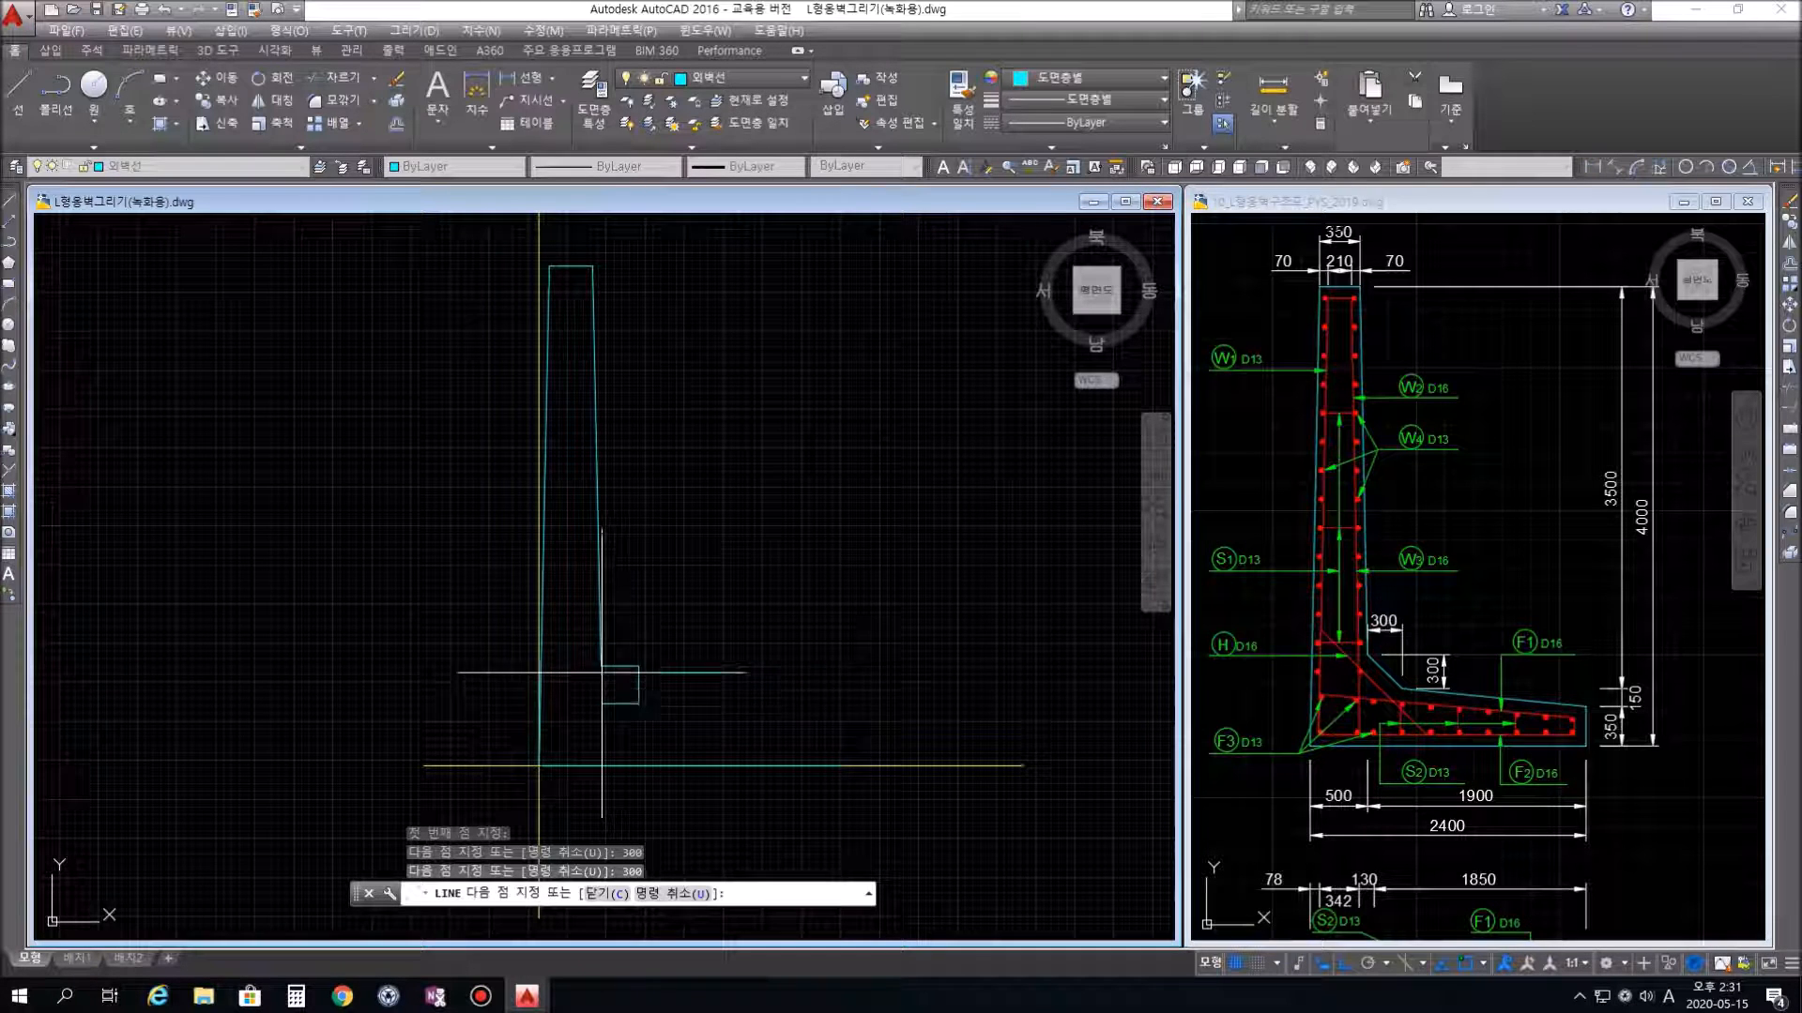
click(602, 666)
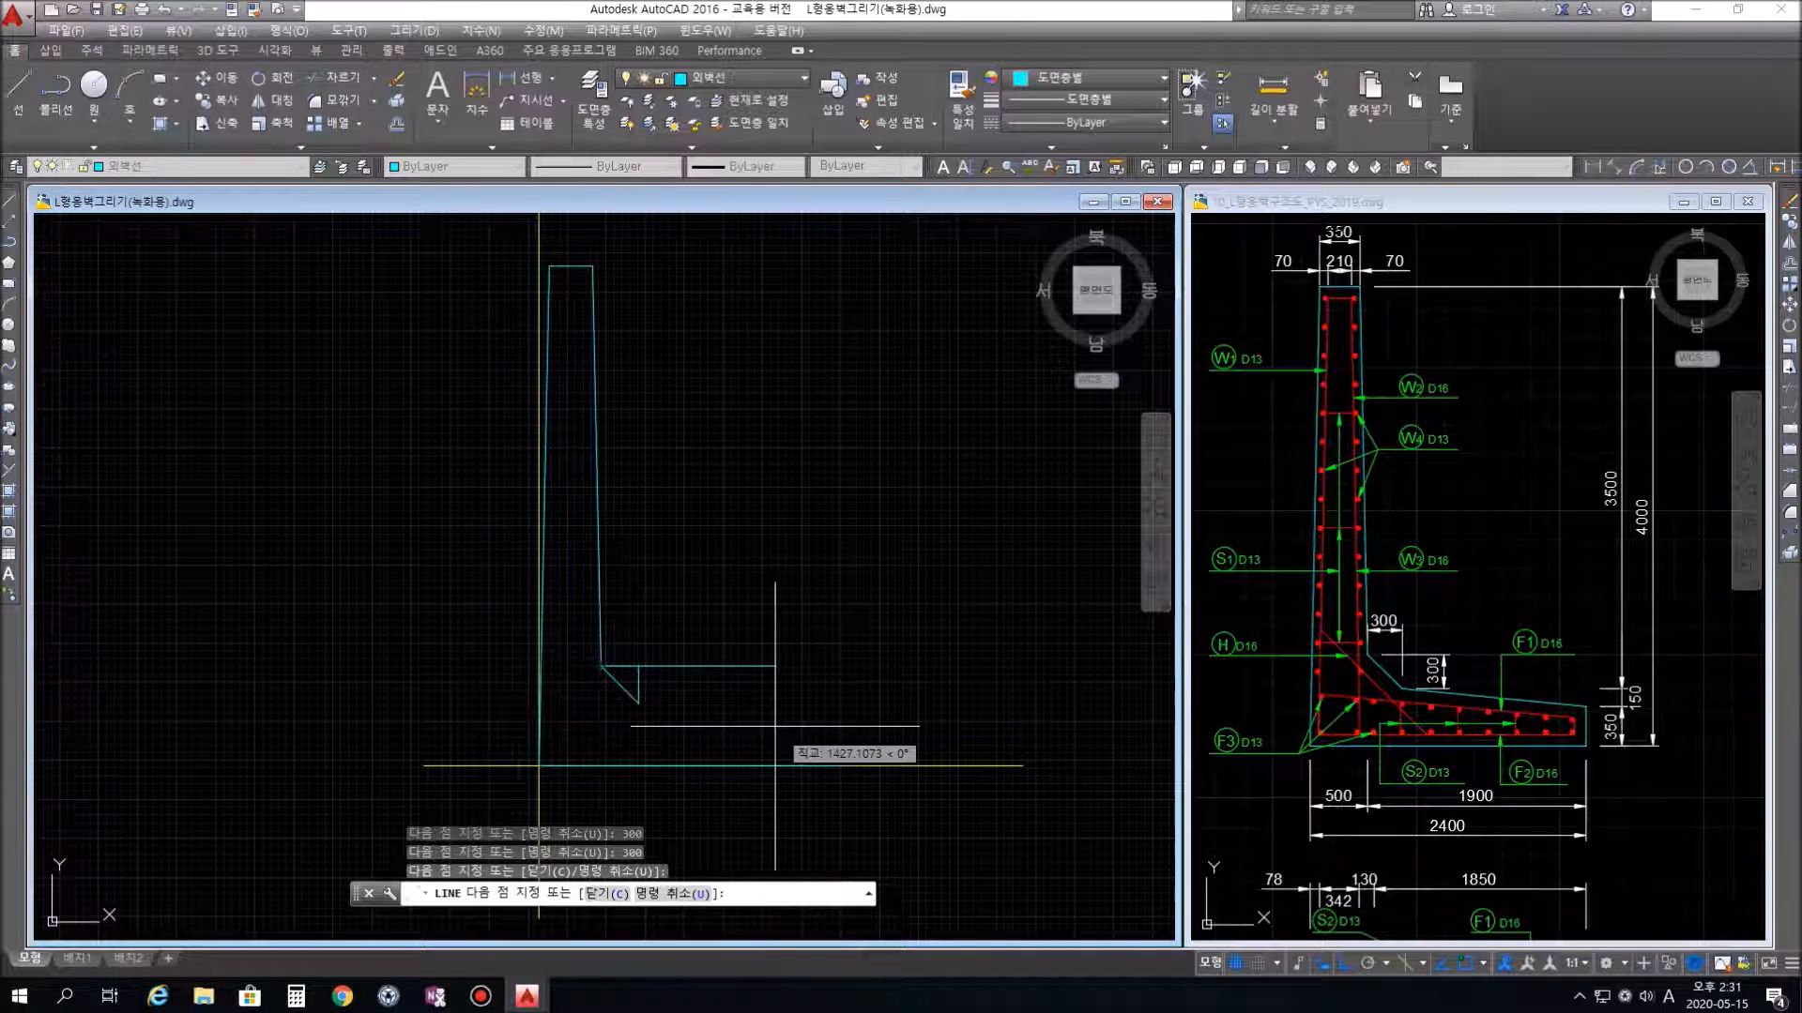
click(760, 666)
key(Escape)
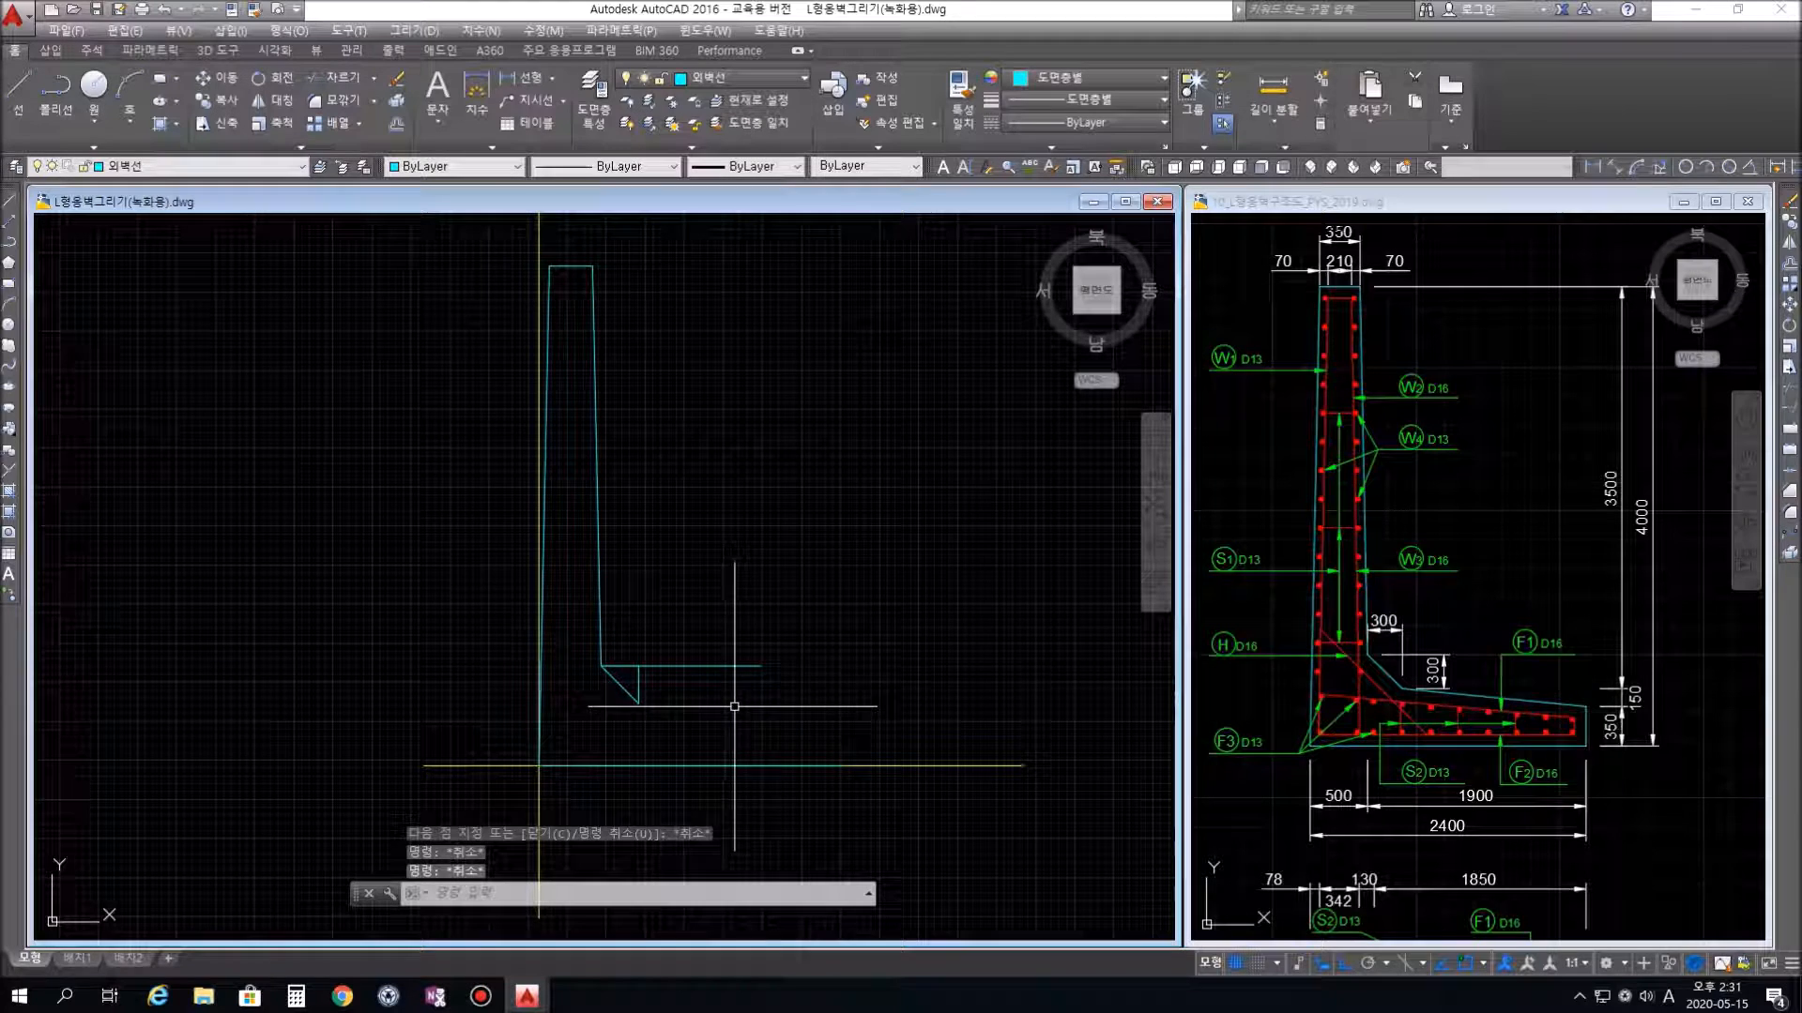
key(space)
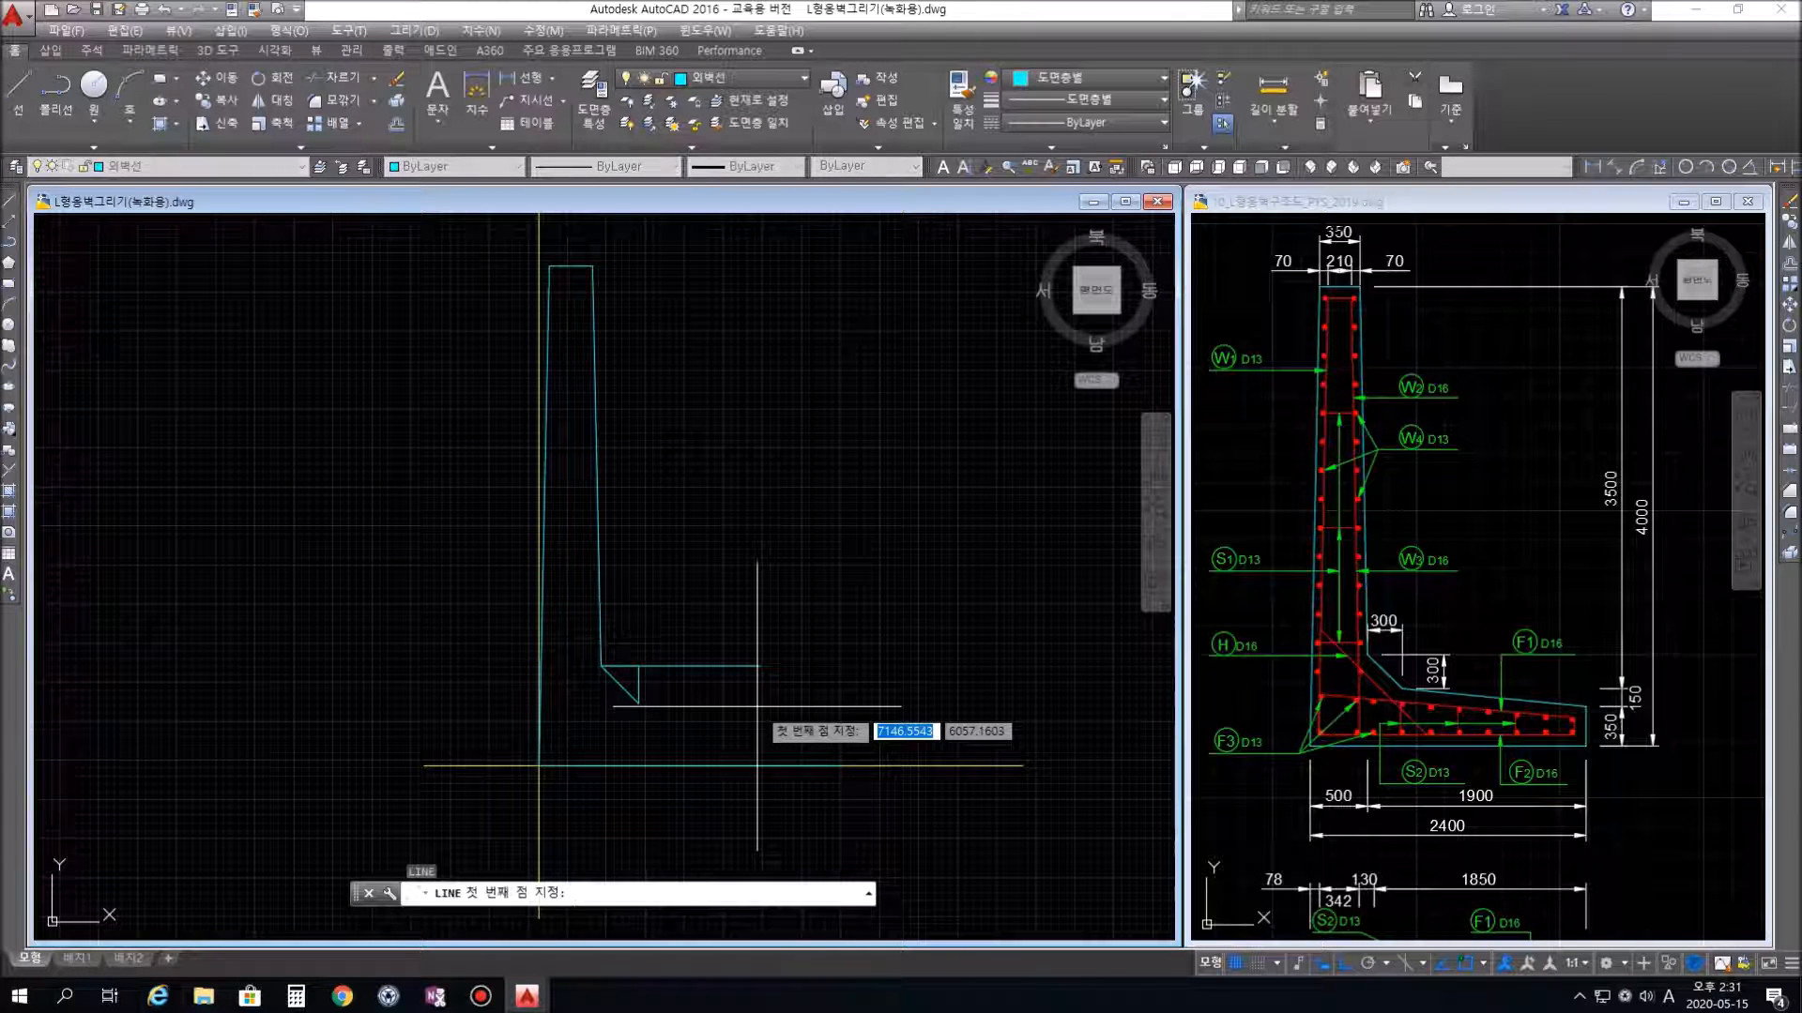
key(Escape)
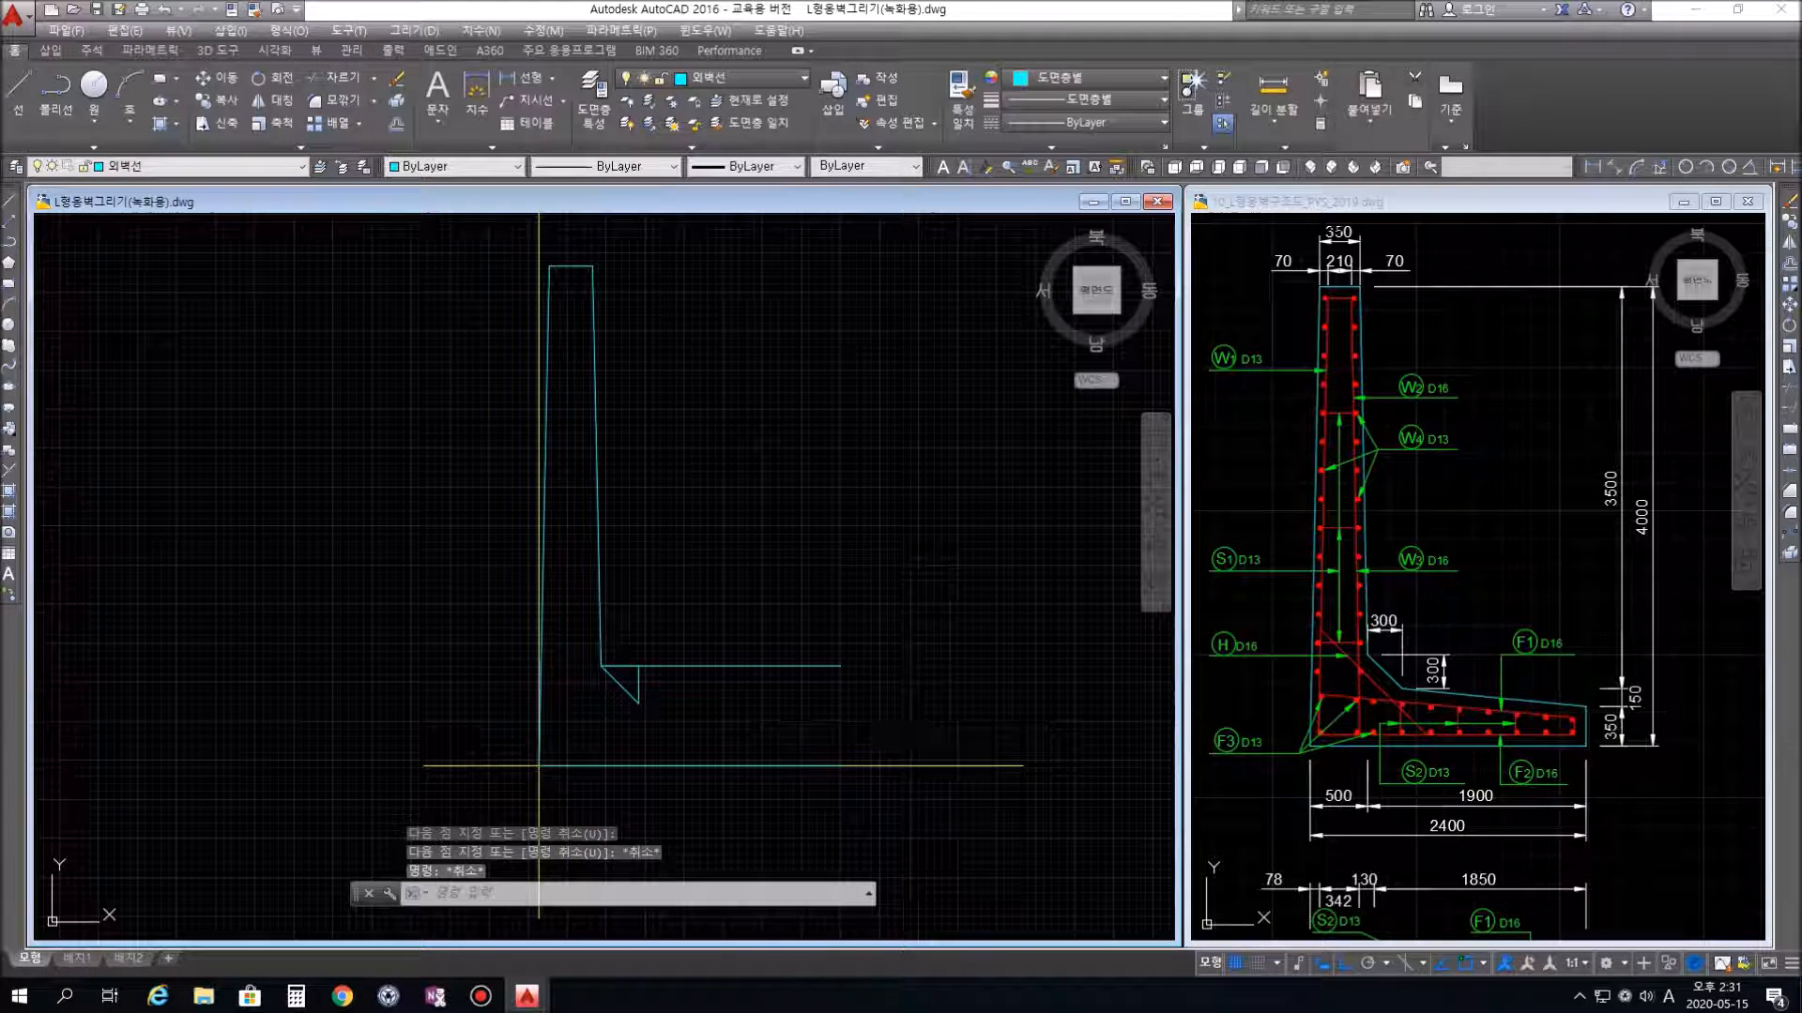
click(767, 712)
key(Escape)
key(Escape)
Delete the vertical helper line and the horizontal lines at the haunch's upper corner, keeping only the diagonal
click(682, 682)
click(633, 670)
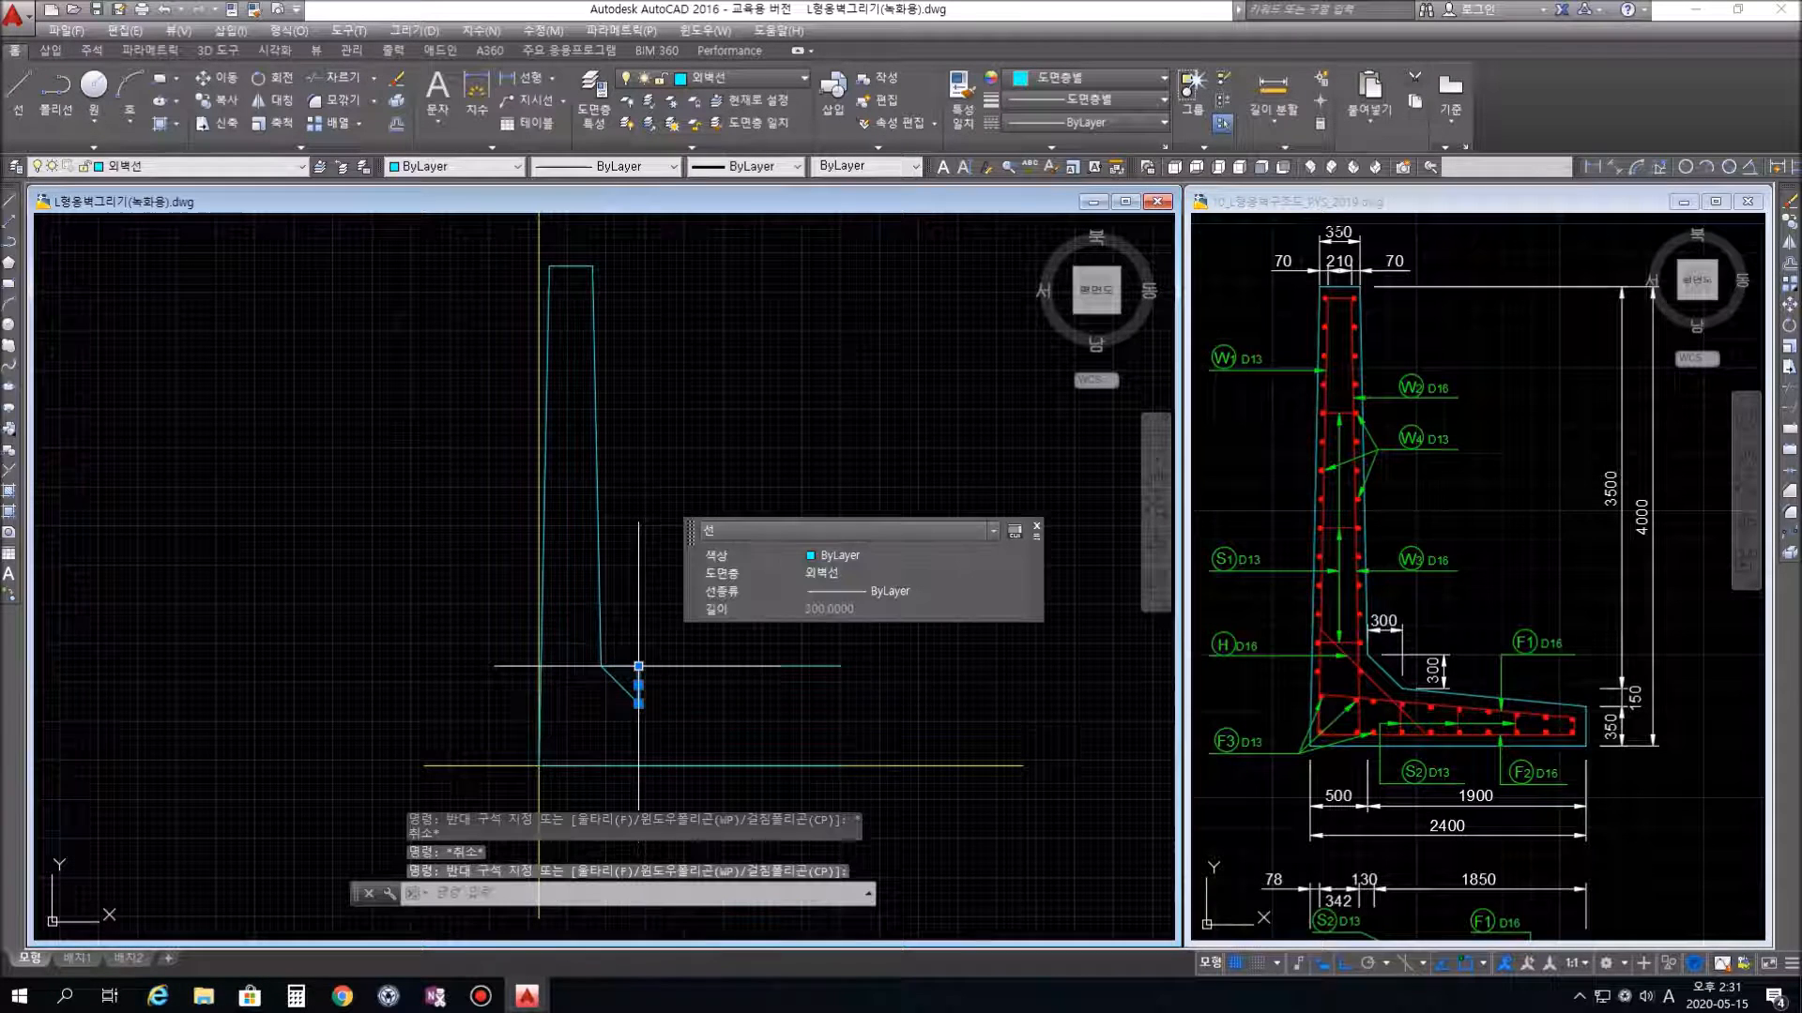
key(Delete)
click(864, 692)
click(792, 630)
key(Delete)
click(807, 683)
click(680, 576)
key(Delete)
click(653, 675)
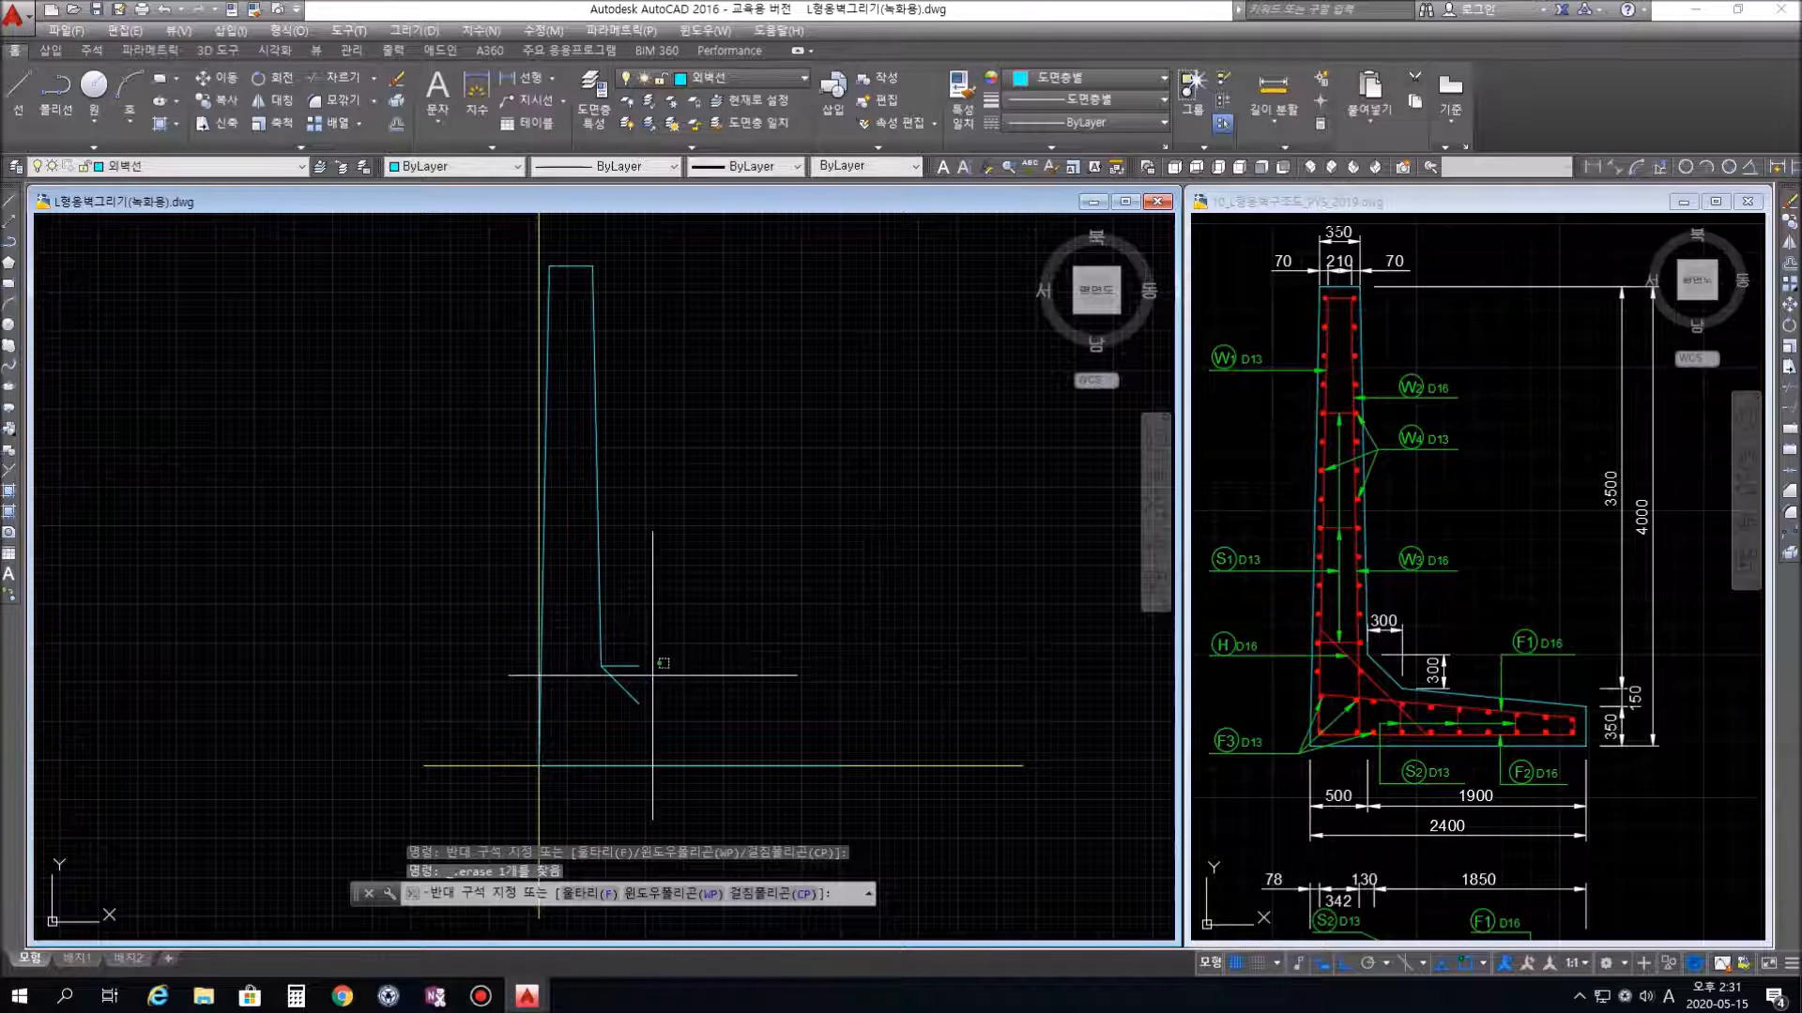
click(629, 655)
key(Delete)
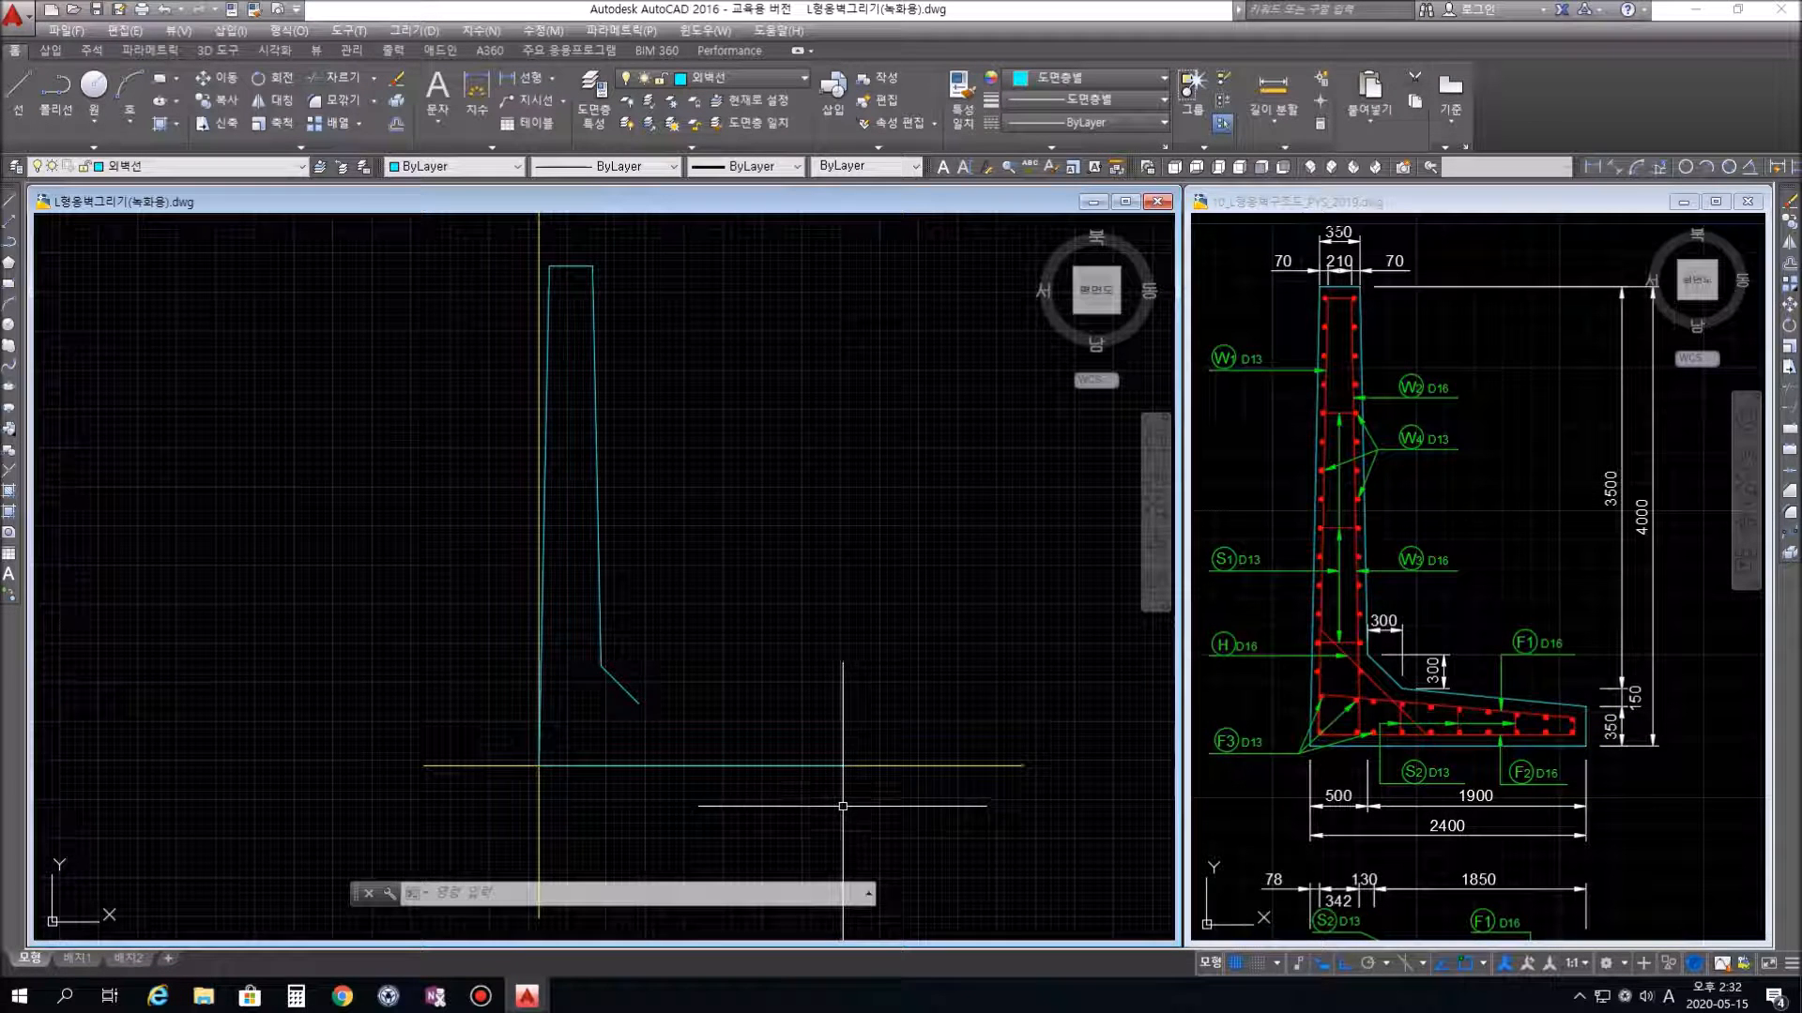
key(Return)
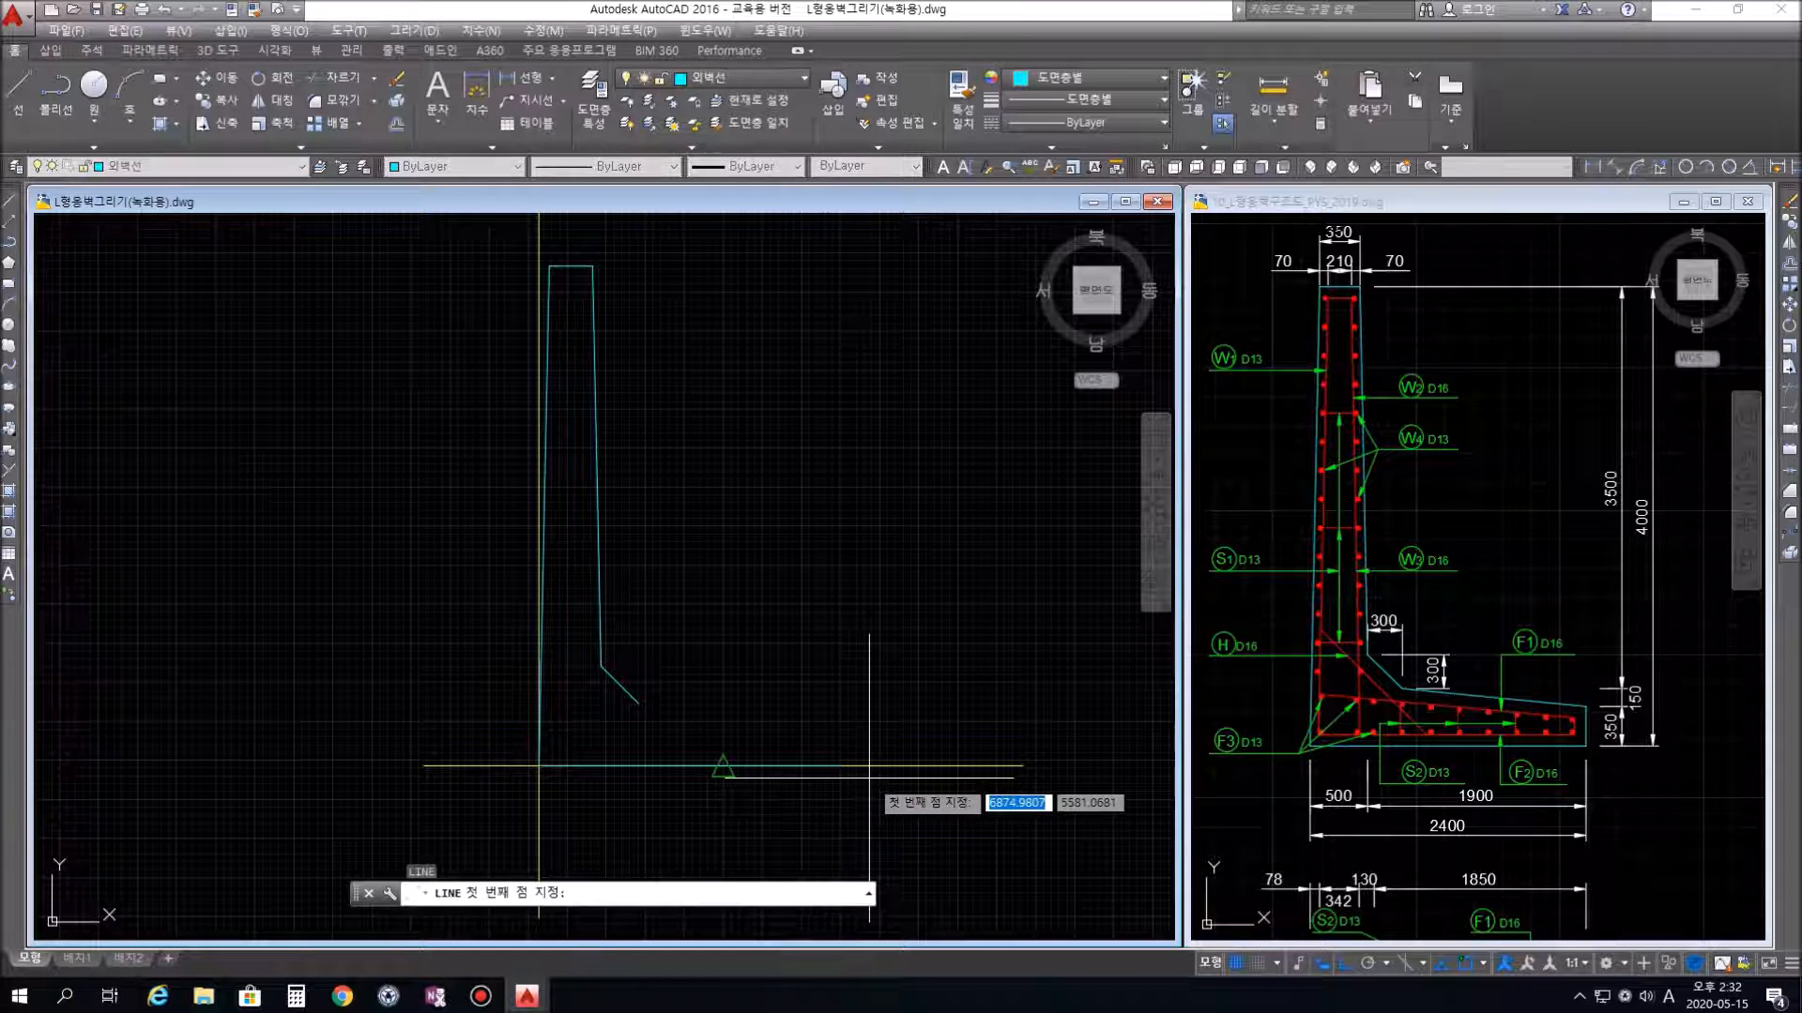
text(350)
key(Return)
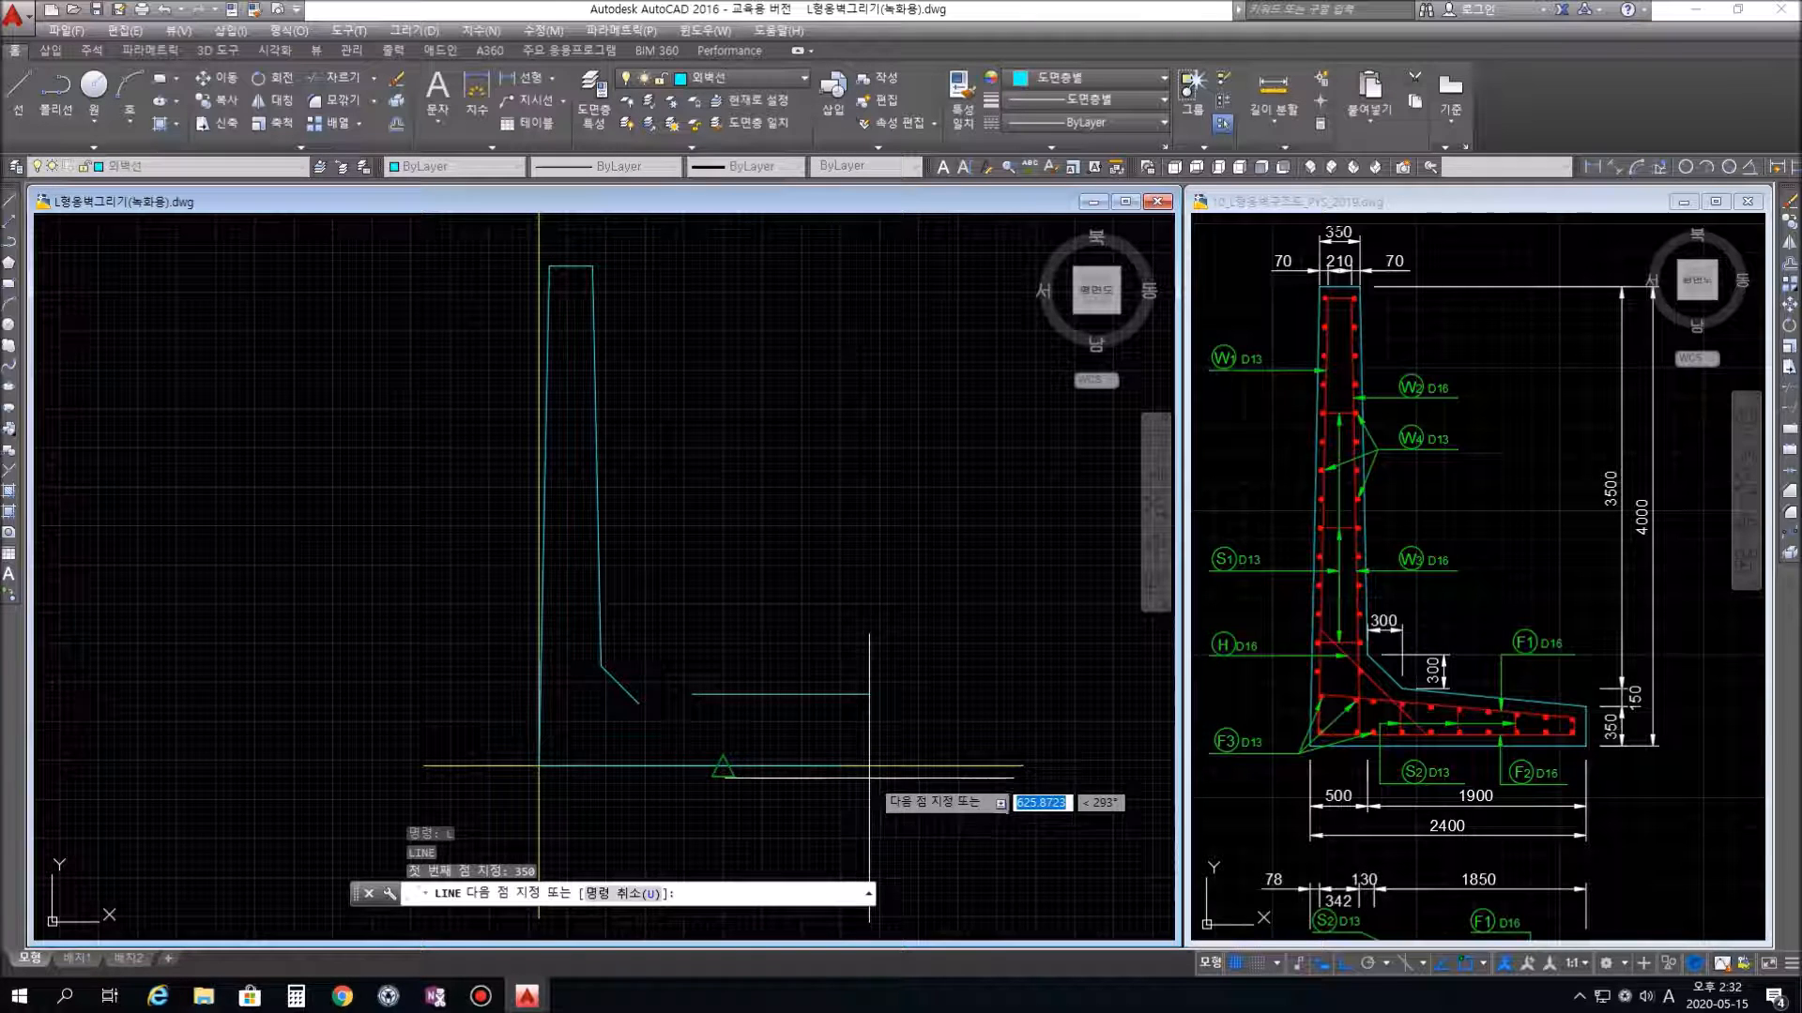
key(Escape)
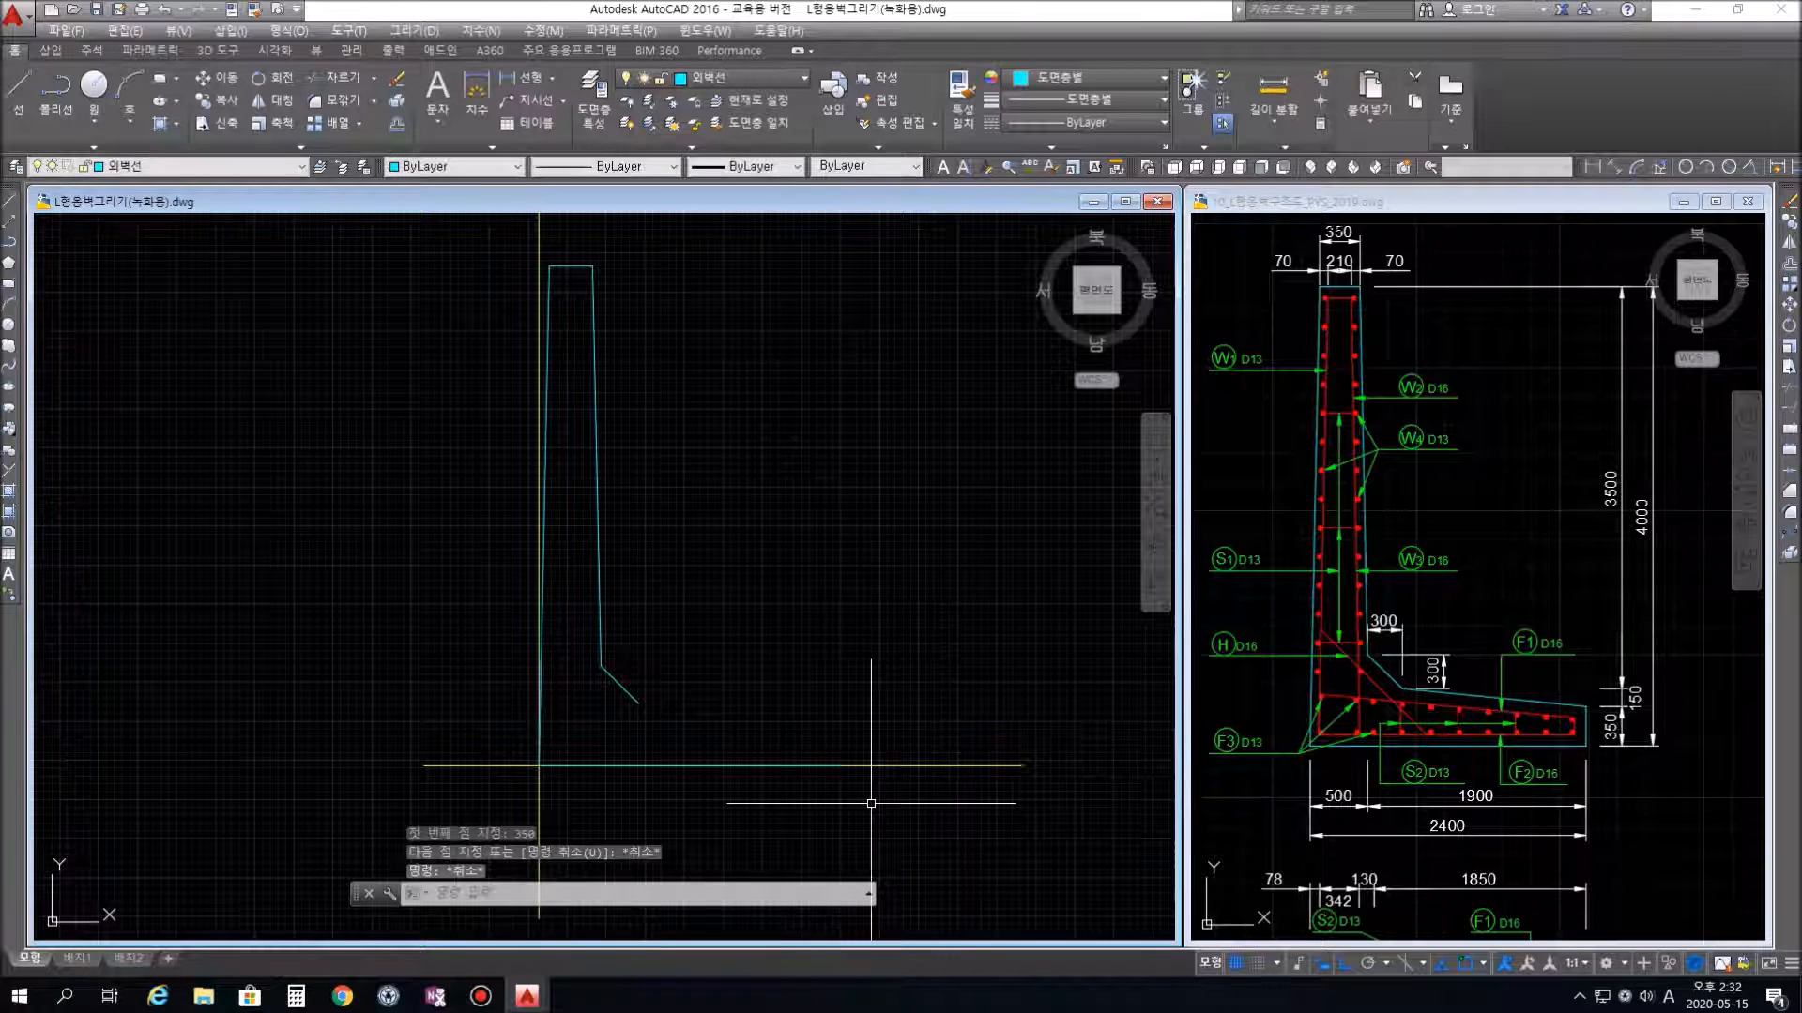
Draw the base's end face 350 mm upward from the bottom edge's right end, and continue the line to the haunch's lower end
text(l)
key(Return)
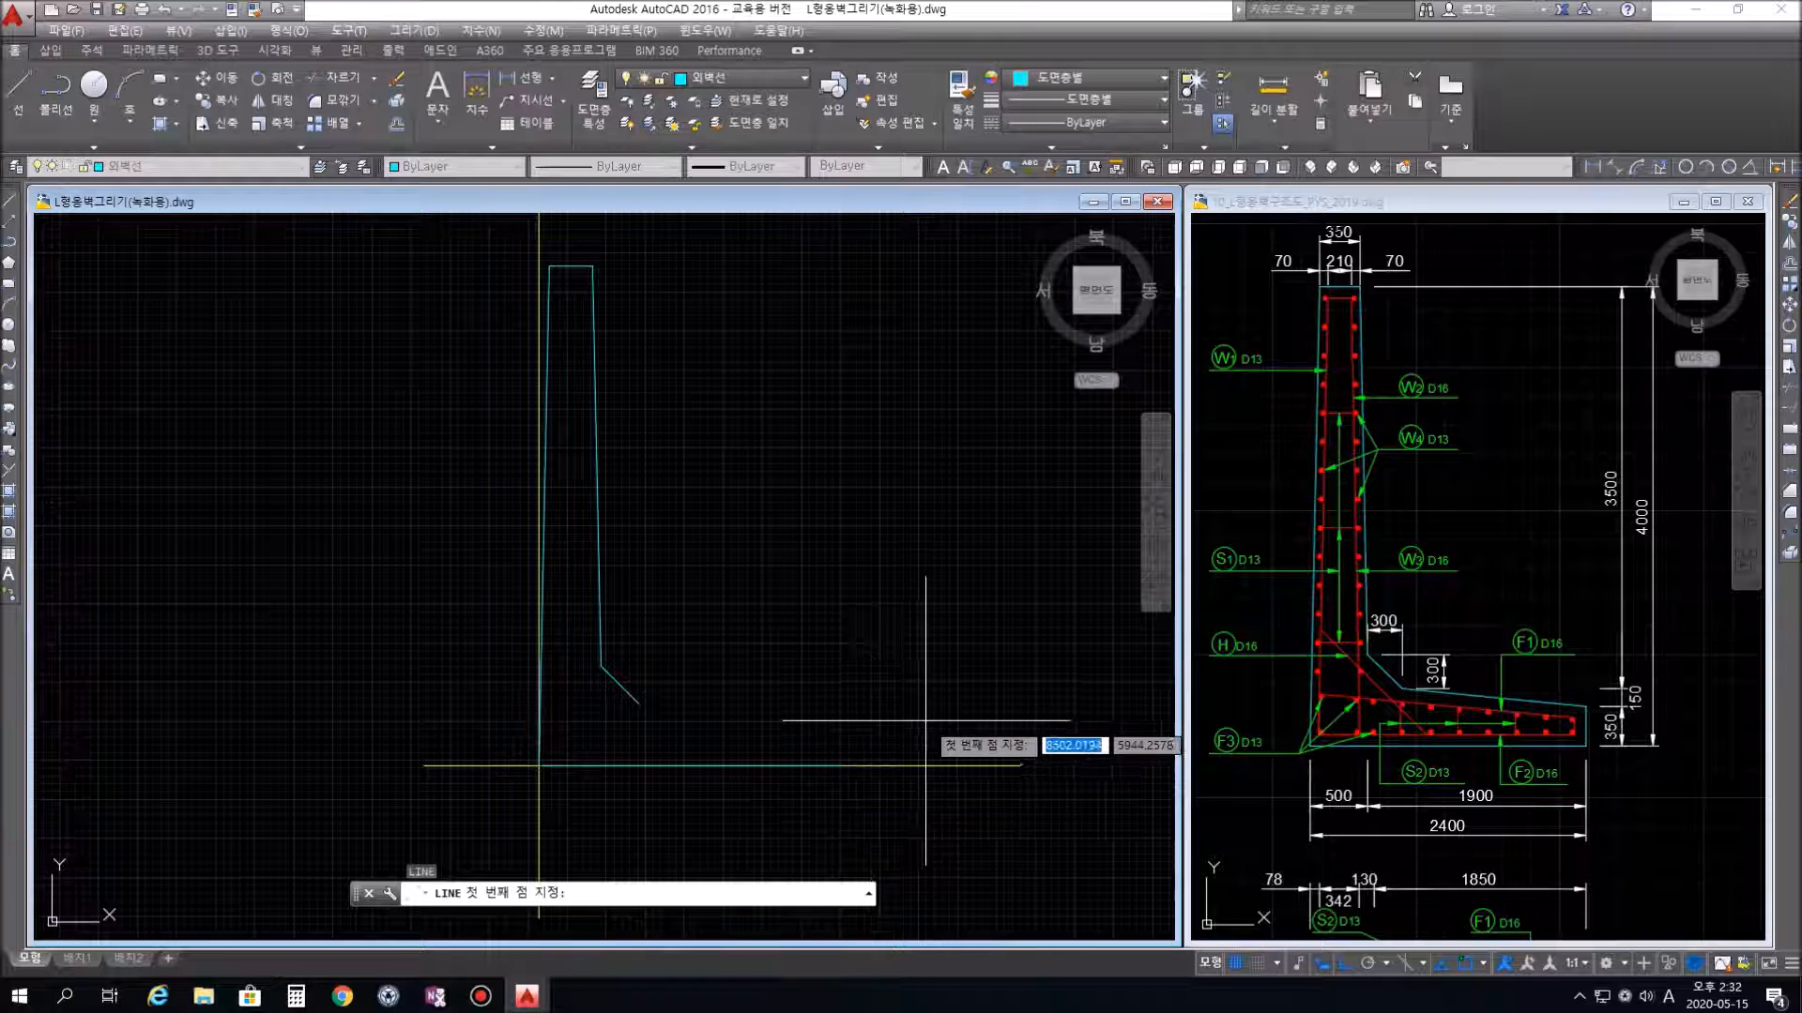
click(839, 766)
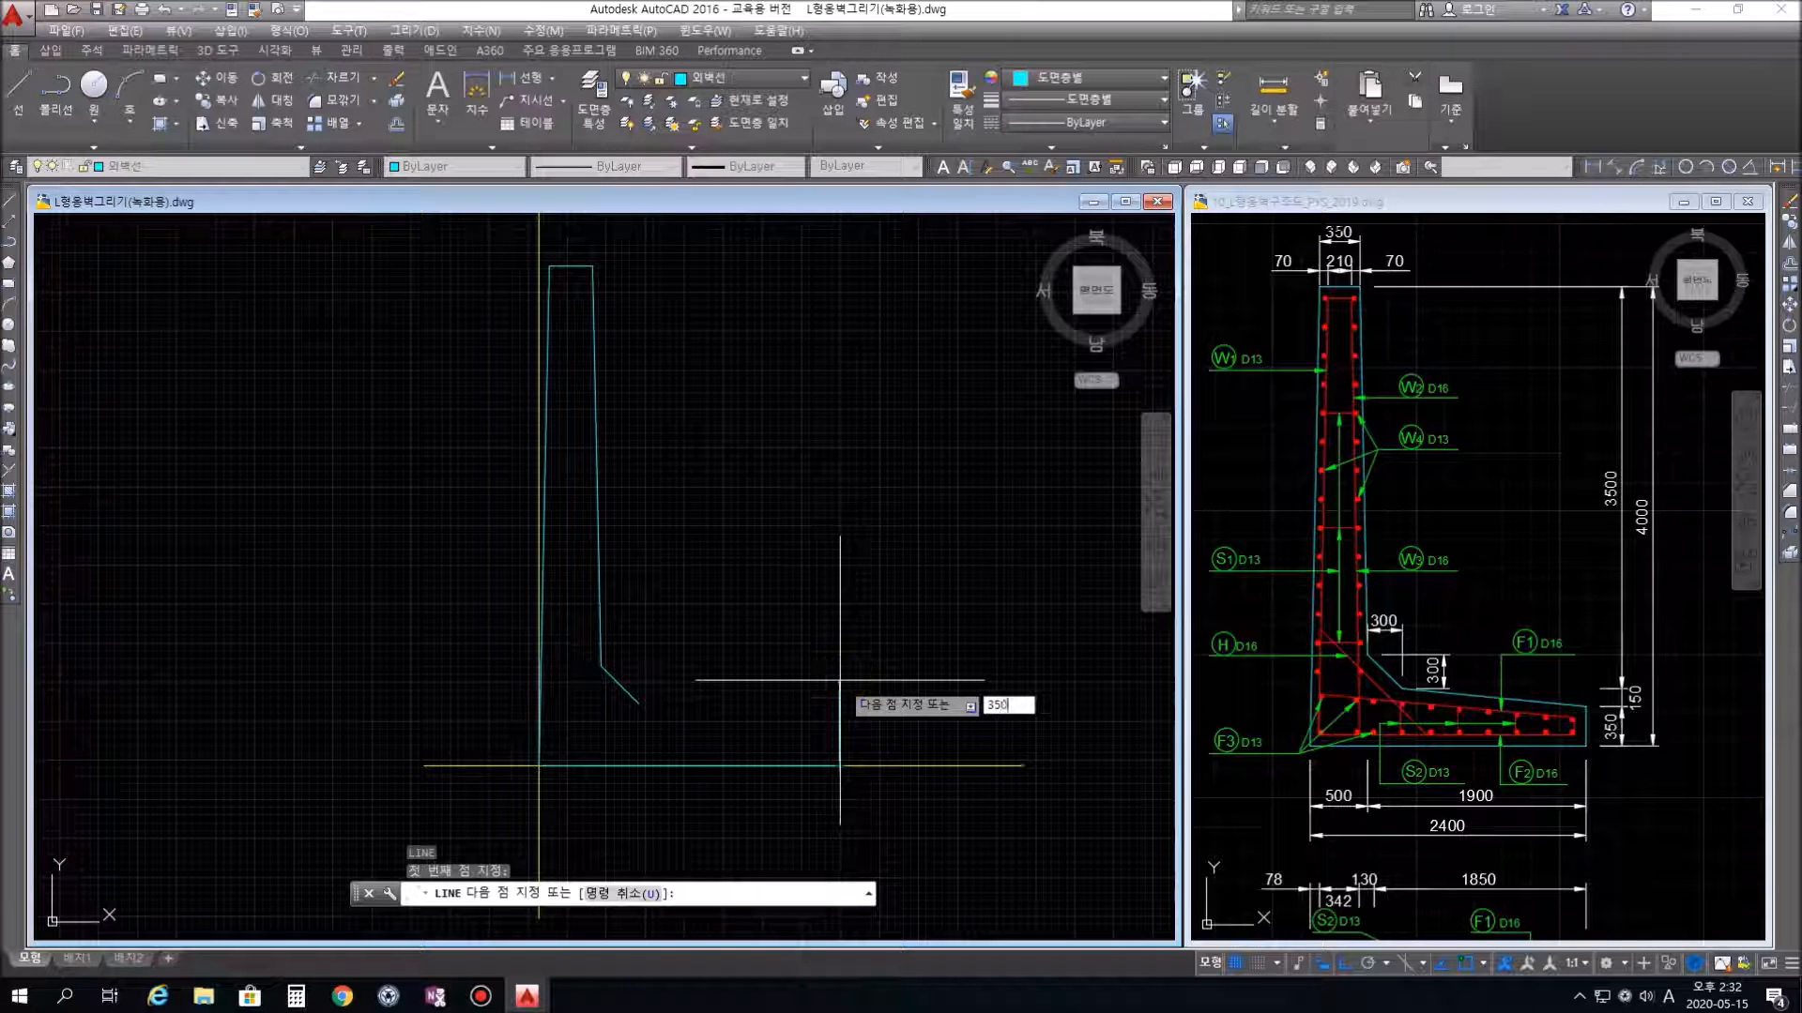
key(Return)
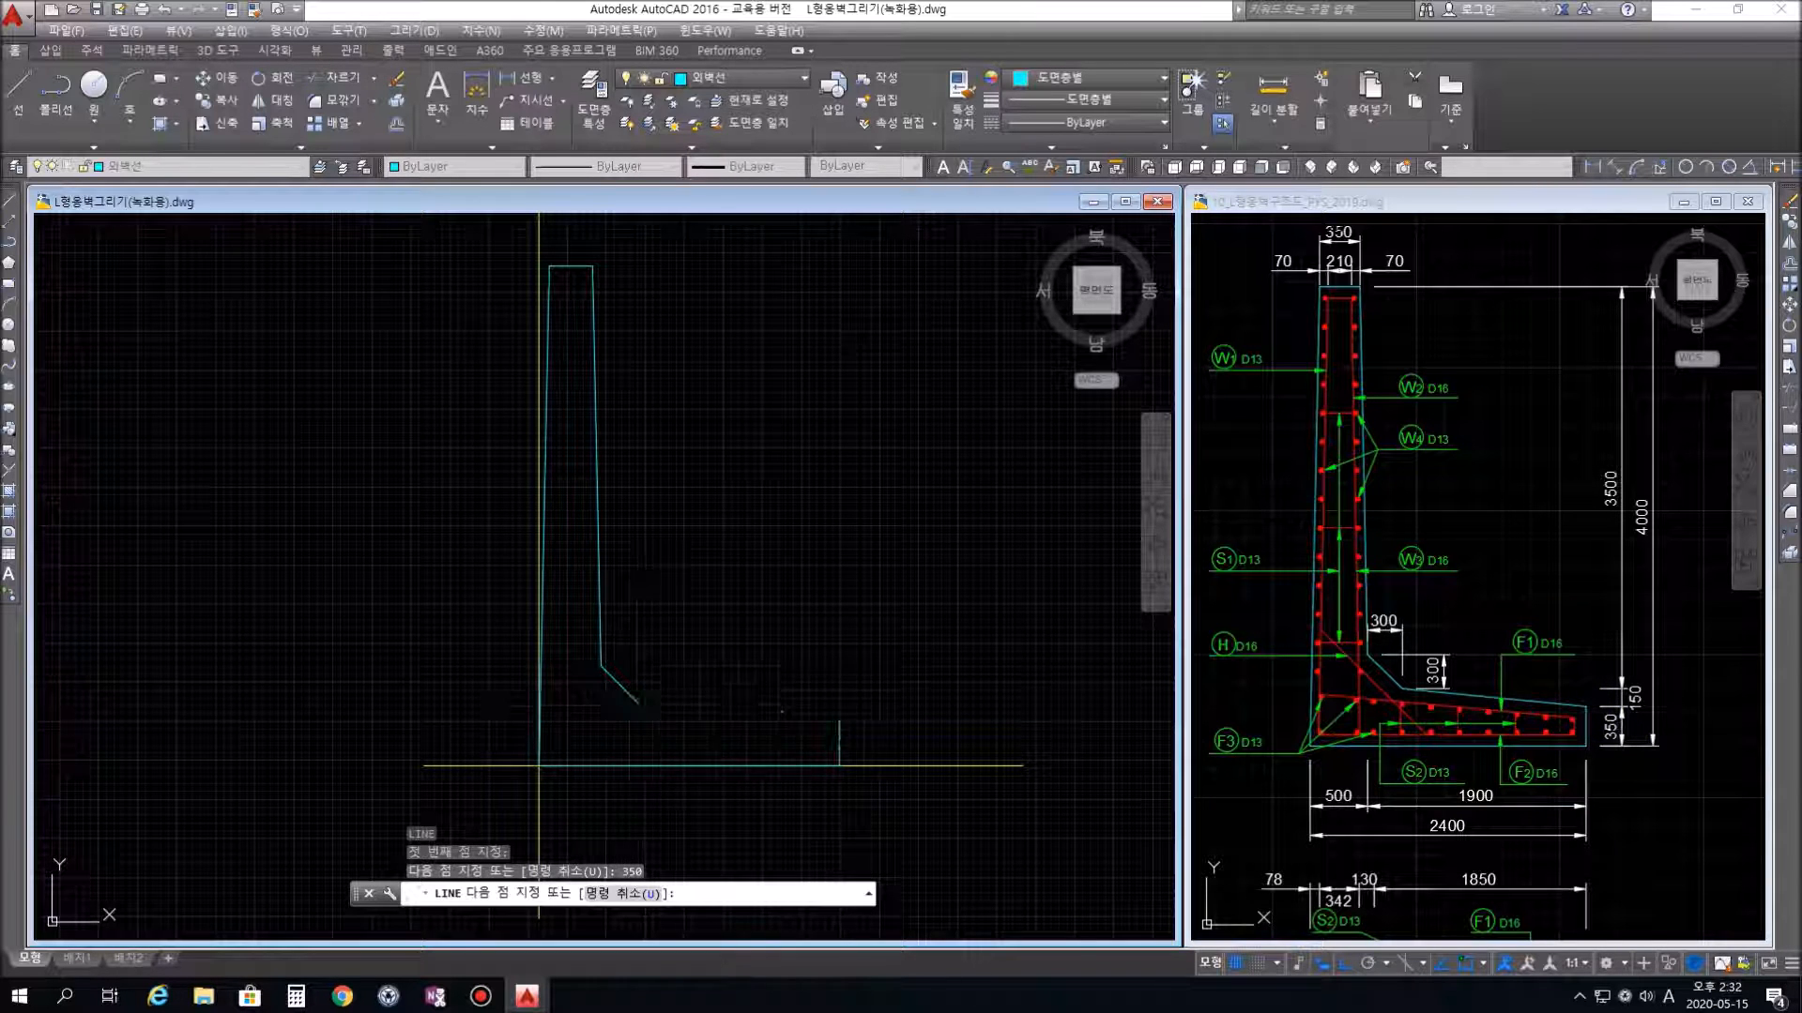
click(638, 703)
key(Return)
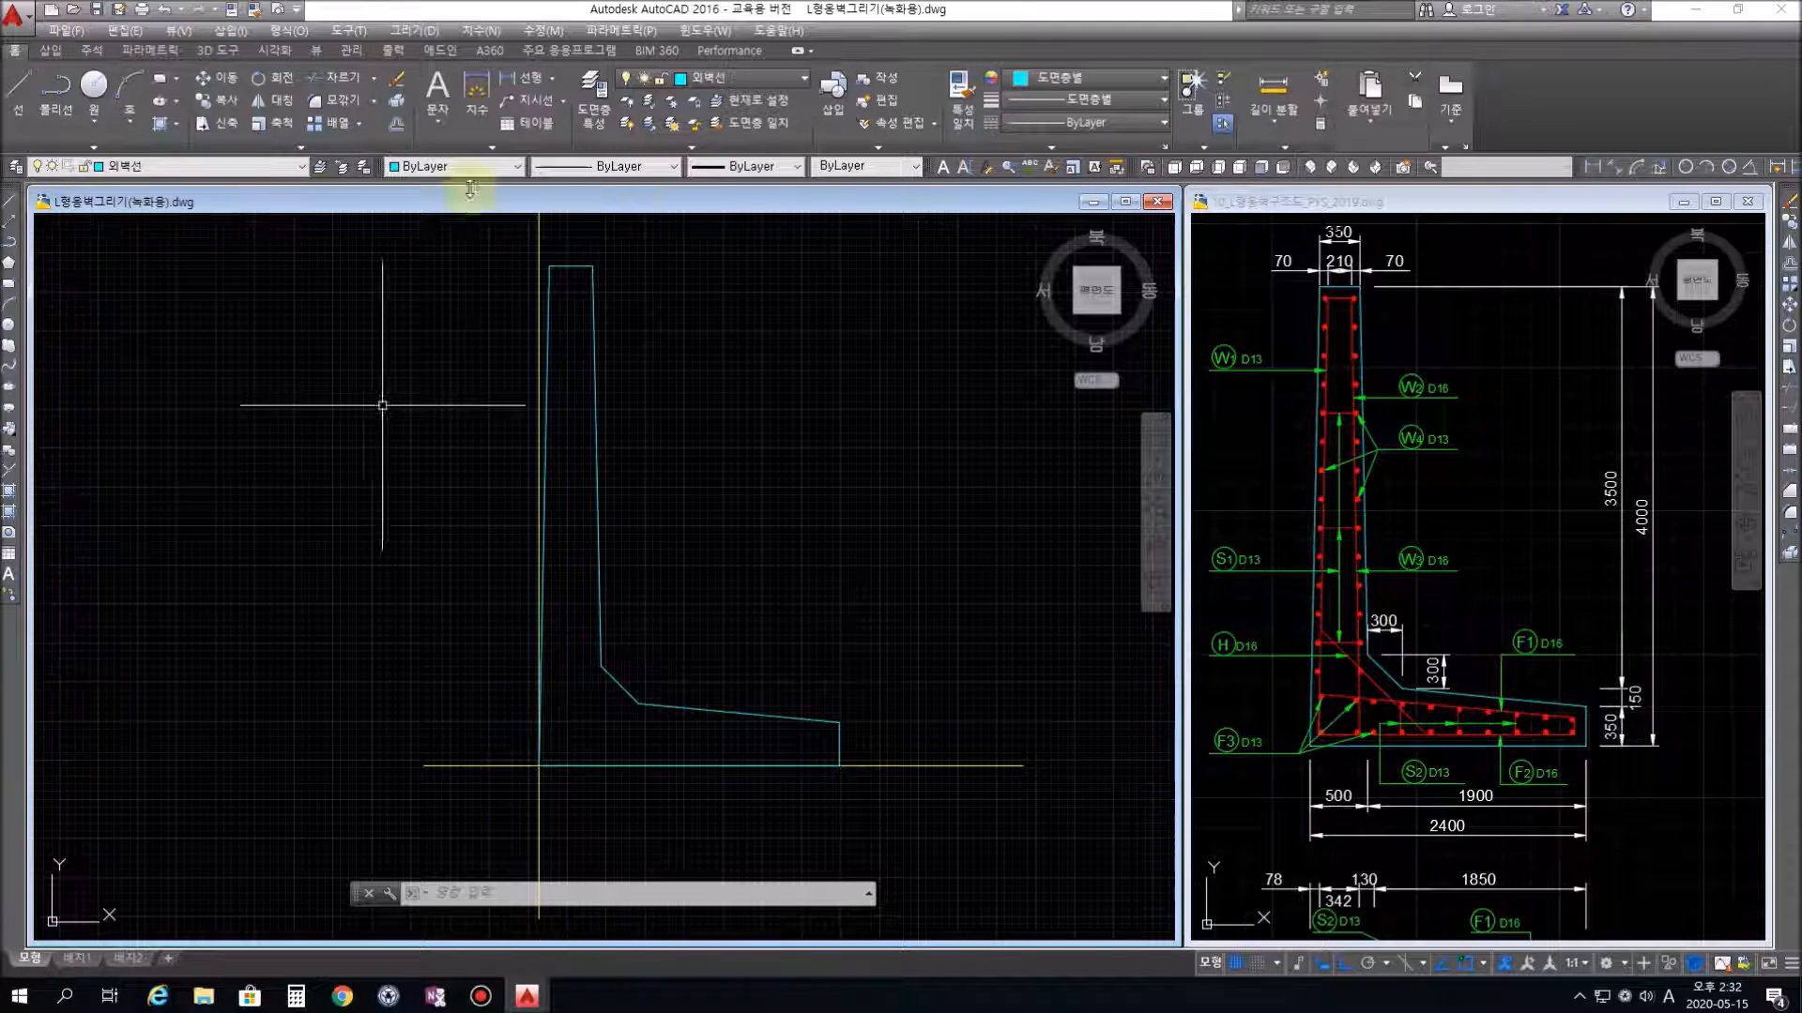
Examine the general view (일반도) of the wall in the reference drawing and compare it with the whole sheet of the working drawing
scroll(803, 594, down, 2)
middle_drag(894, 617, 694, 607)
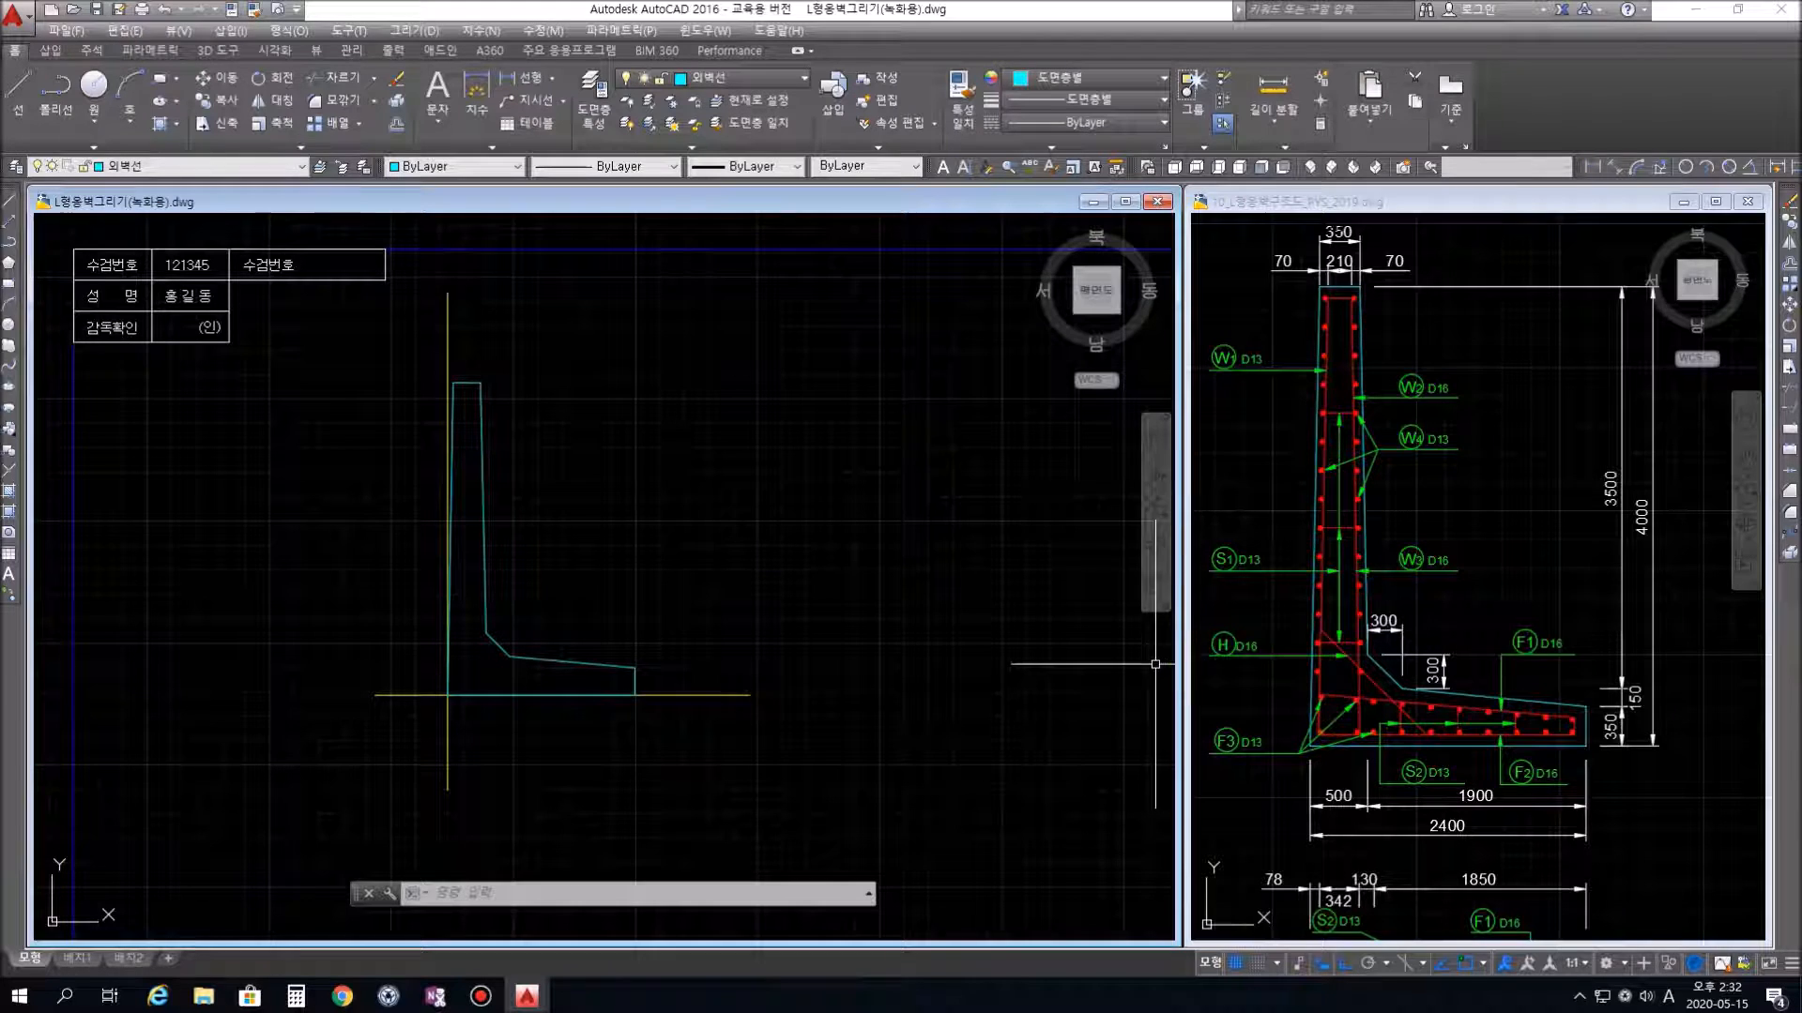
click(1501, 577)
scroll(1501, 576, down, 5)
middle_drag(1522, 667, 1352, 589)
scroll(1527, 710, up, 5)
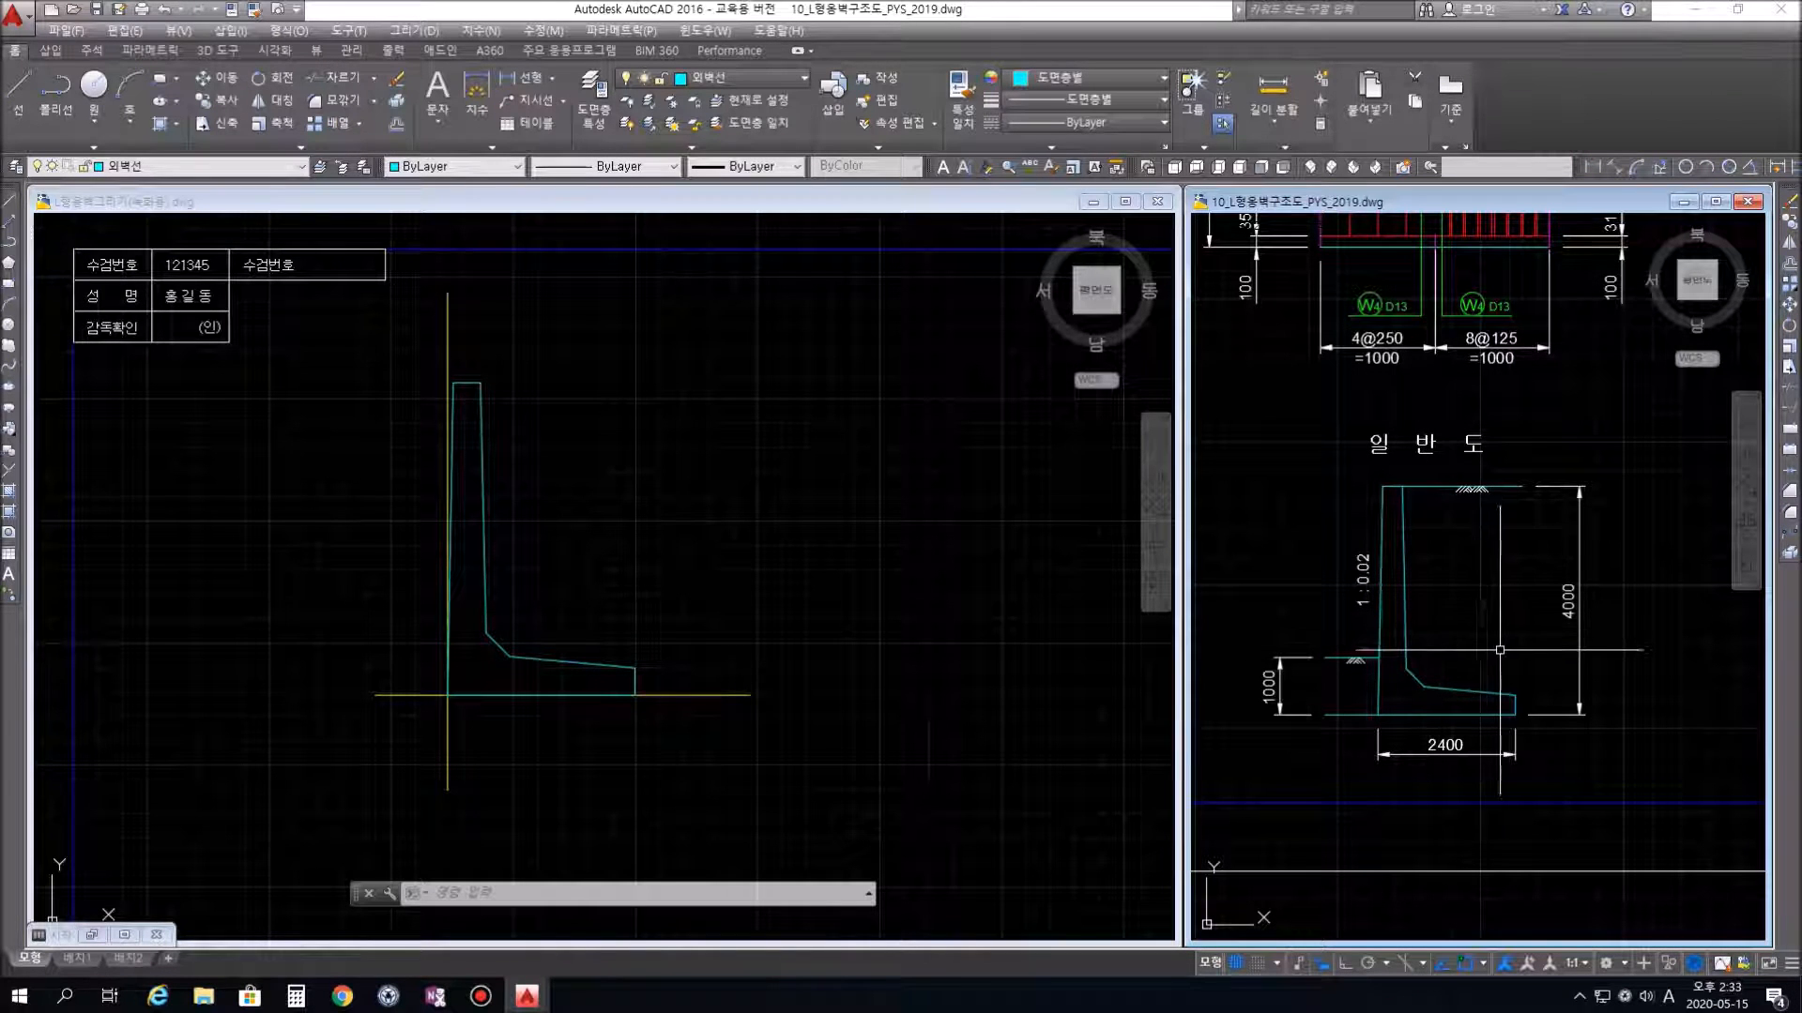
click(559, 583)
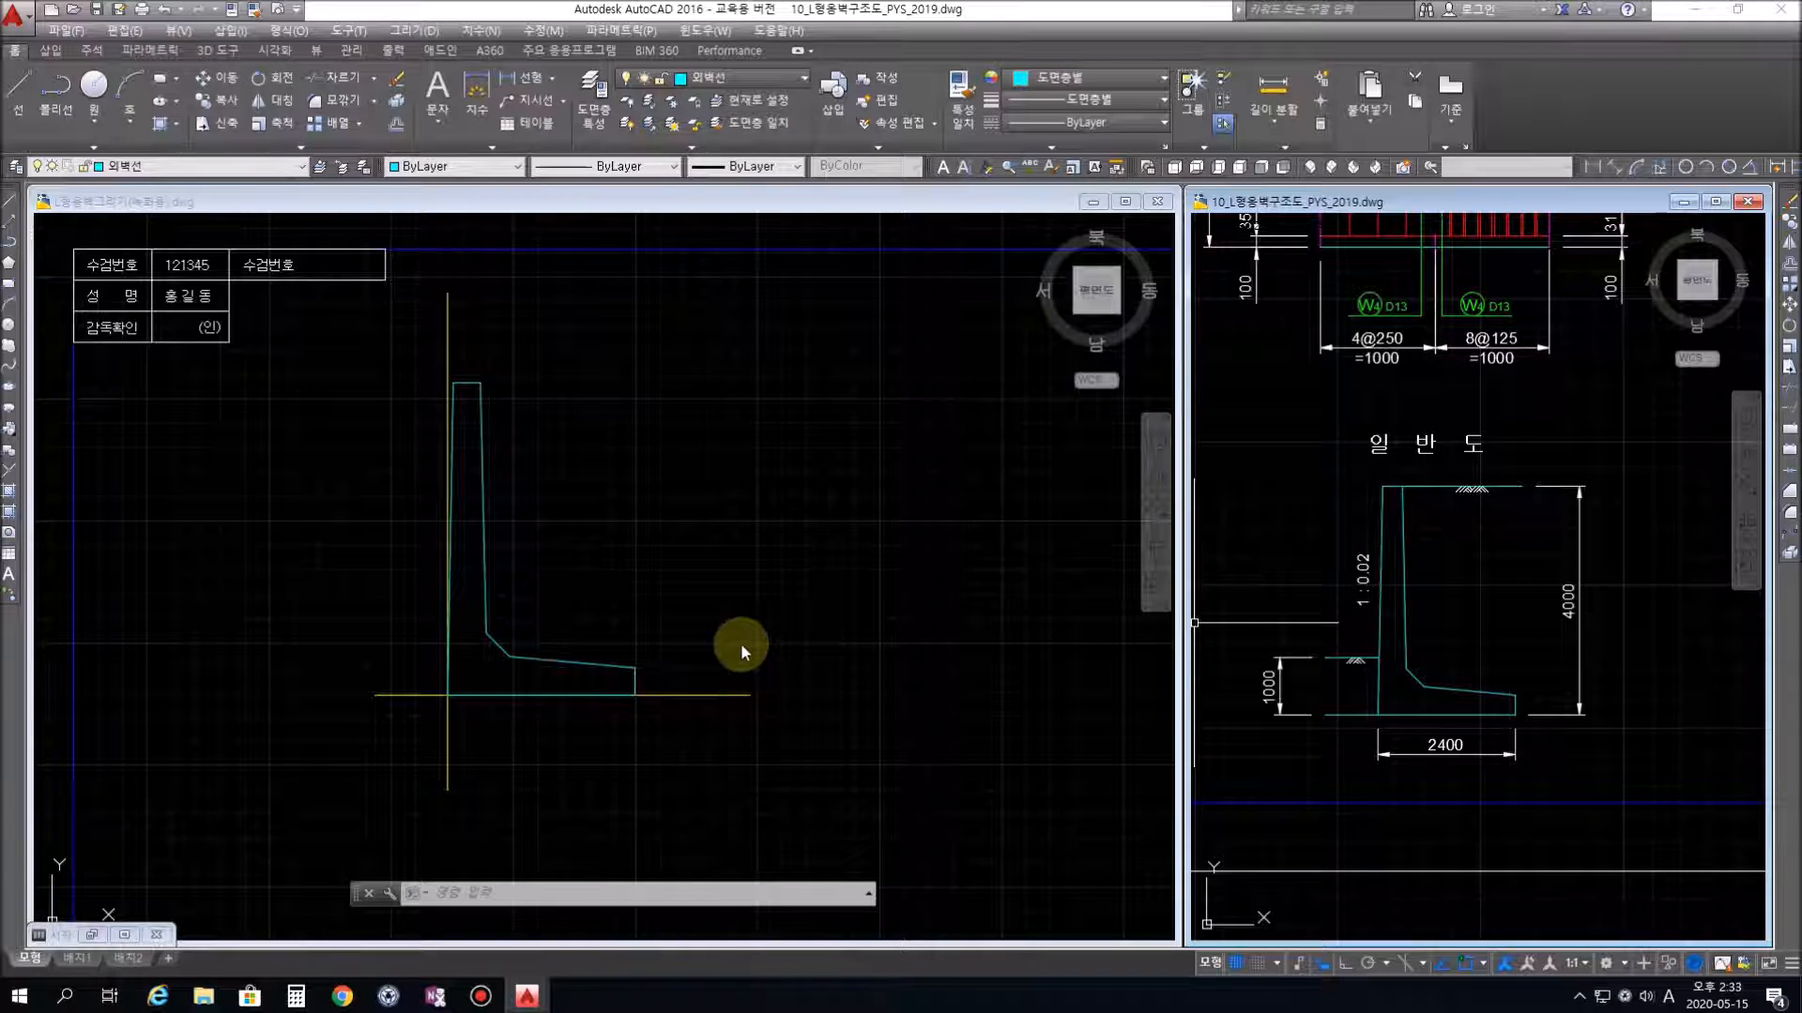
click(632, 576)
scroll(797, 634, down, 5)
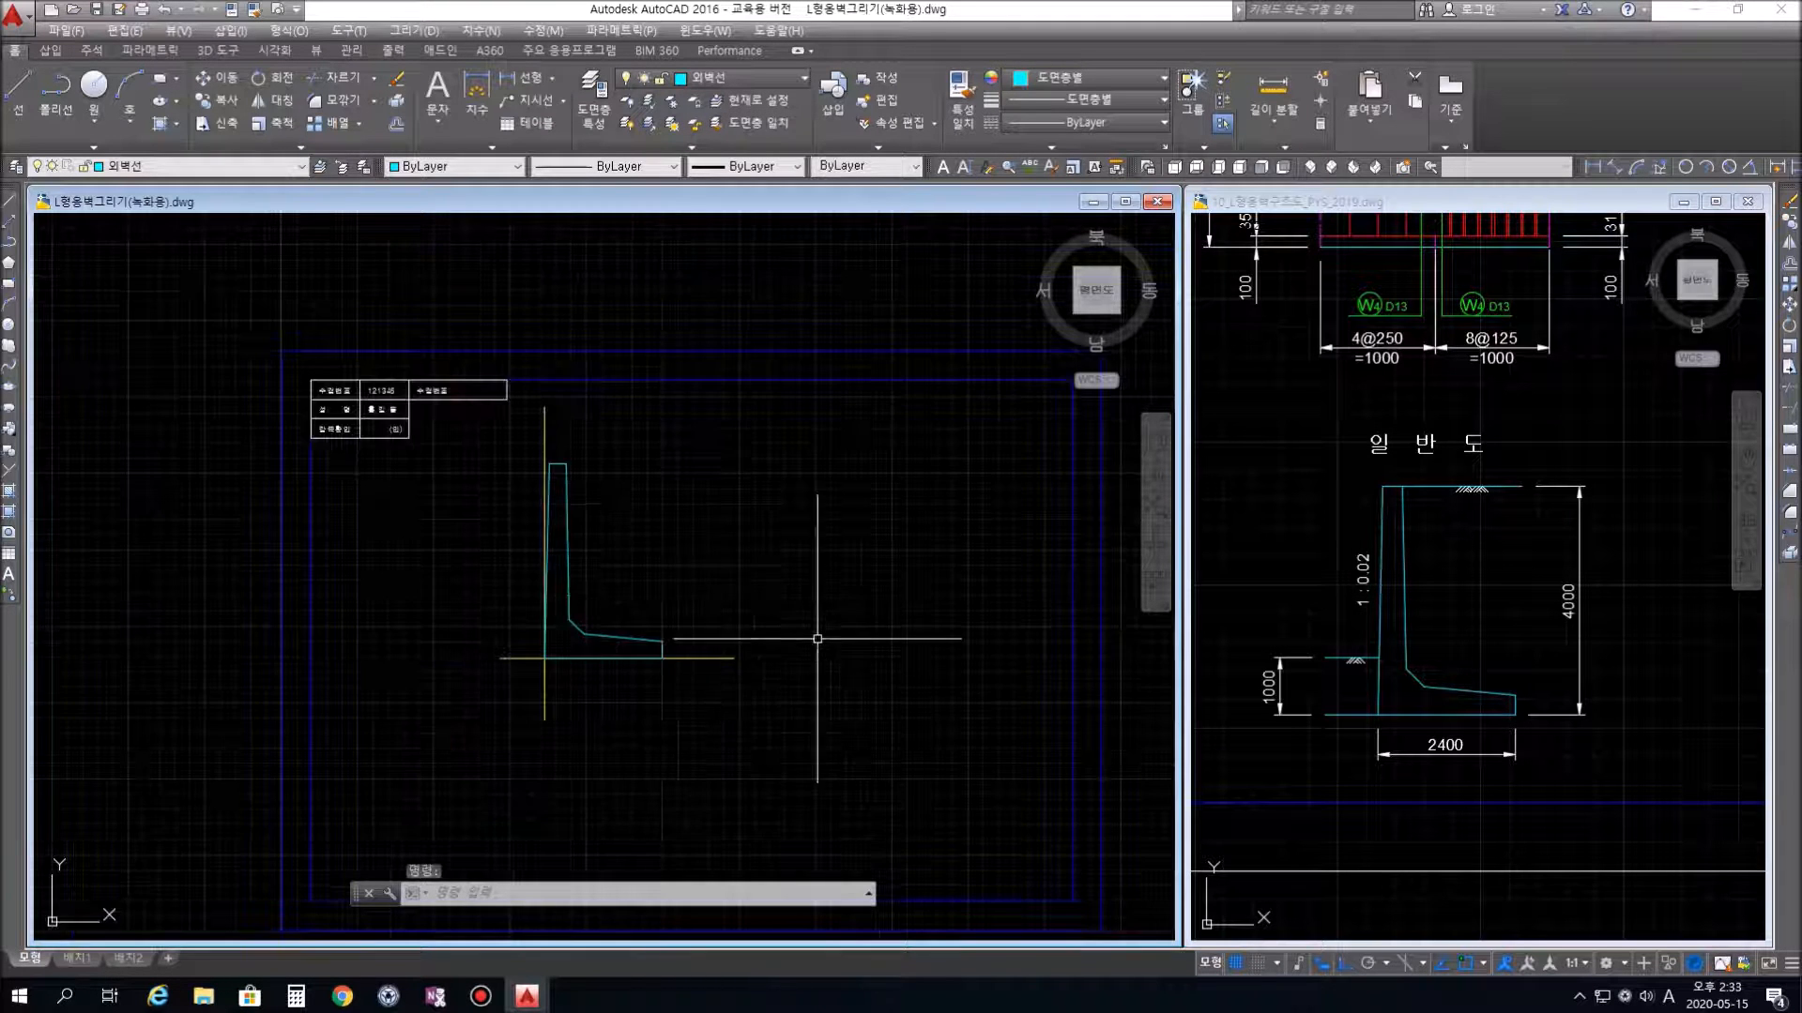
middle_drag(818, 651, 771, 622)
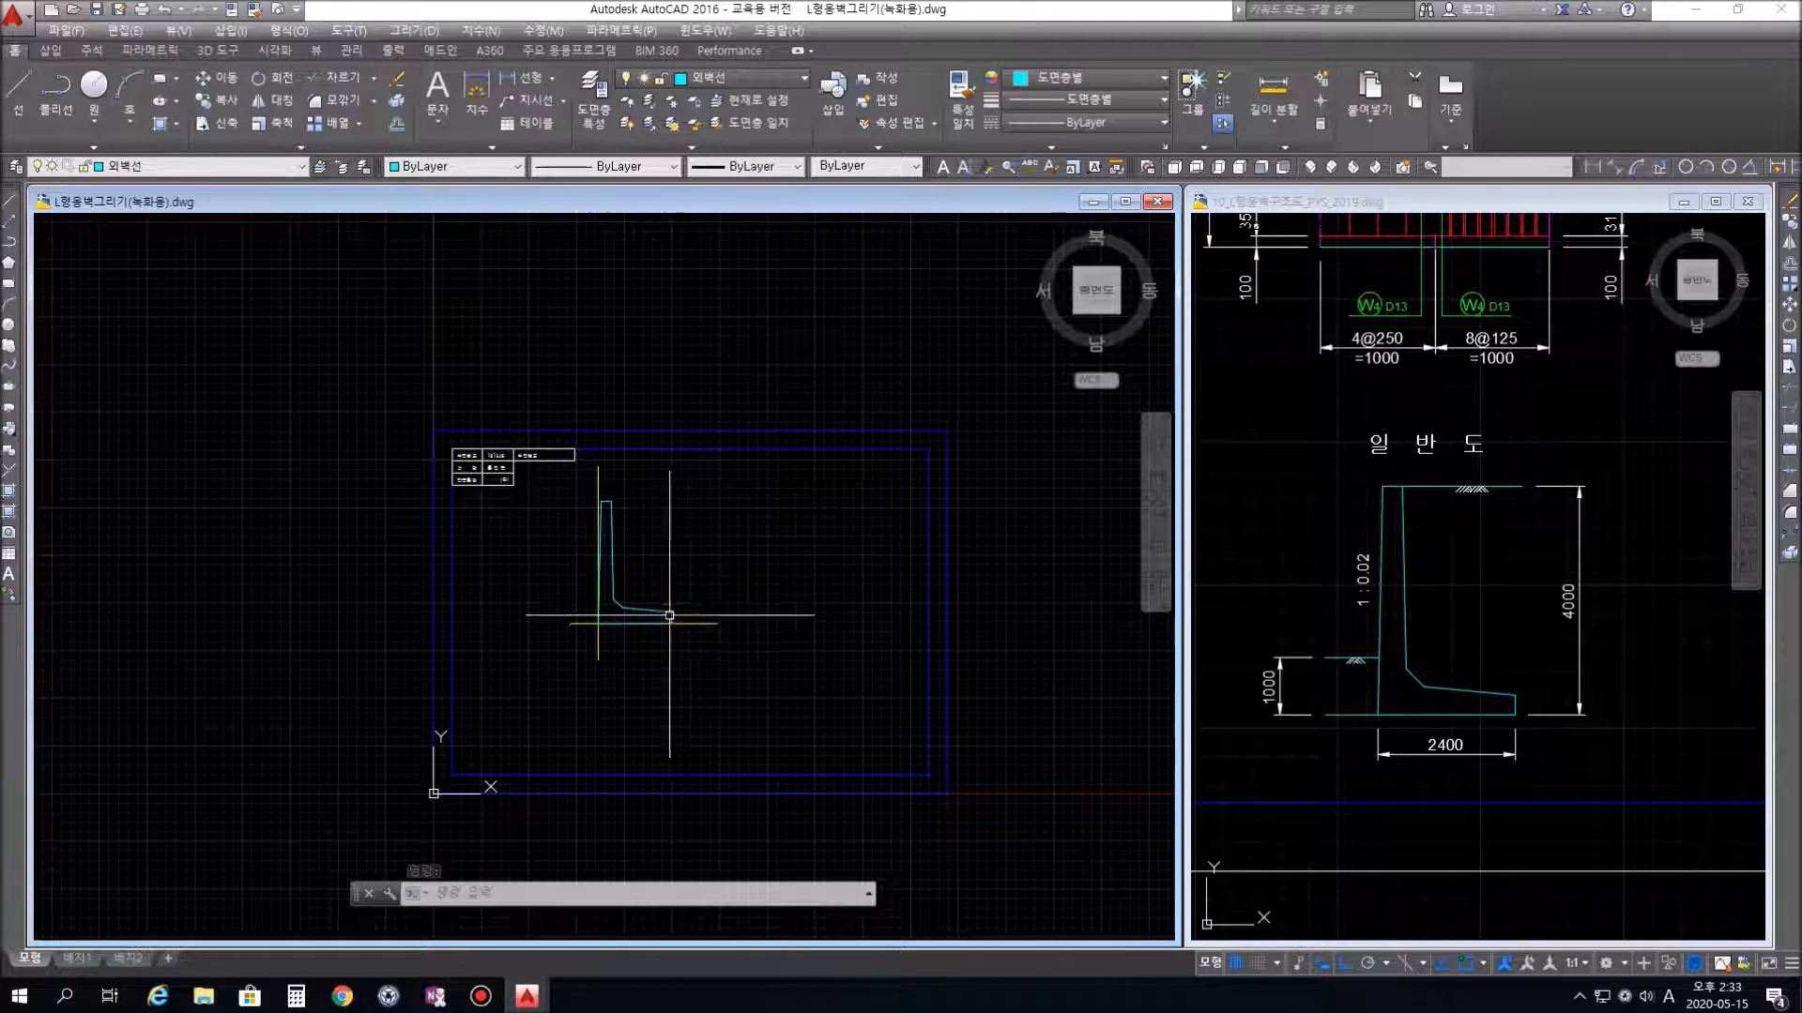
Copy the finished wall outline without the construction lines and paste it at the inner frame's lower right corner
scroll(572, 614, up, 4)
click(576, 309)
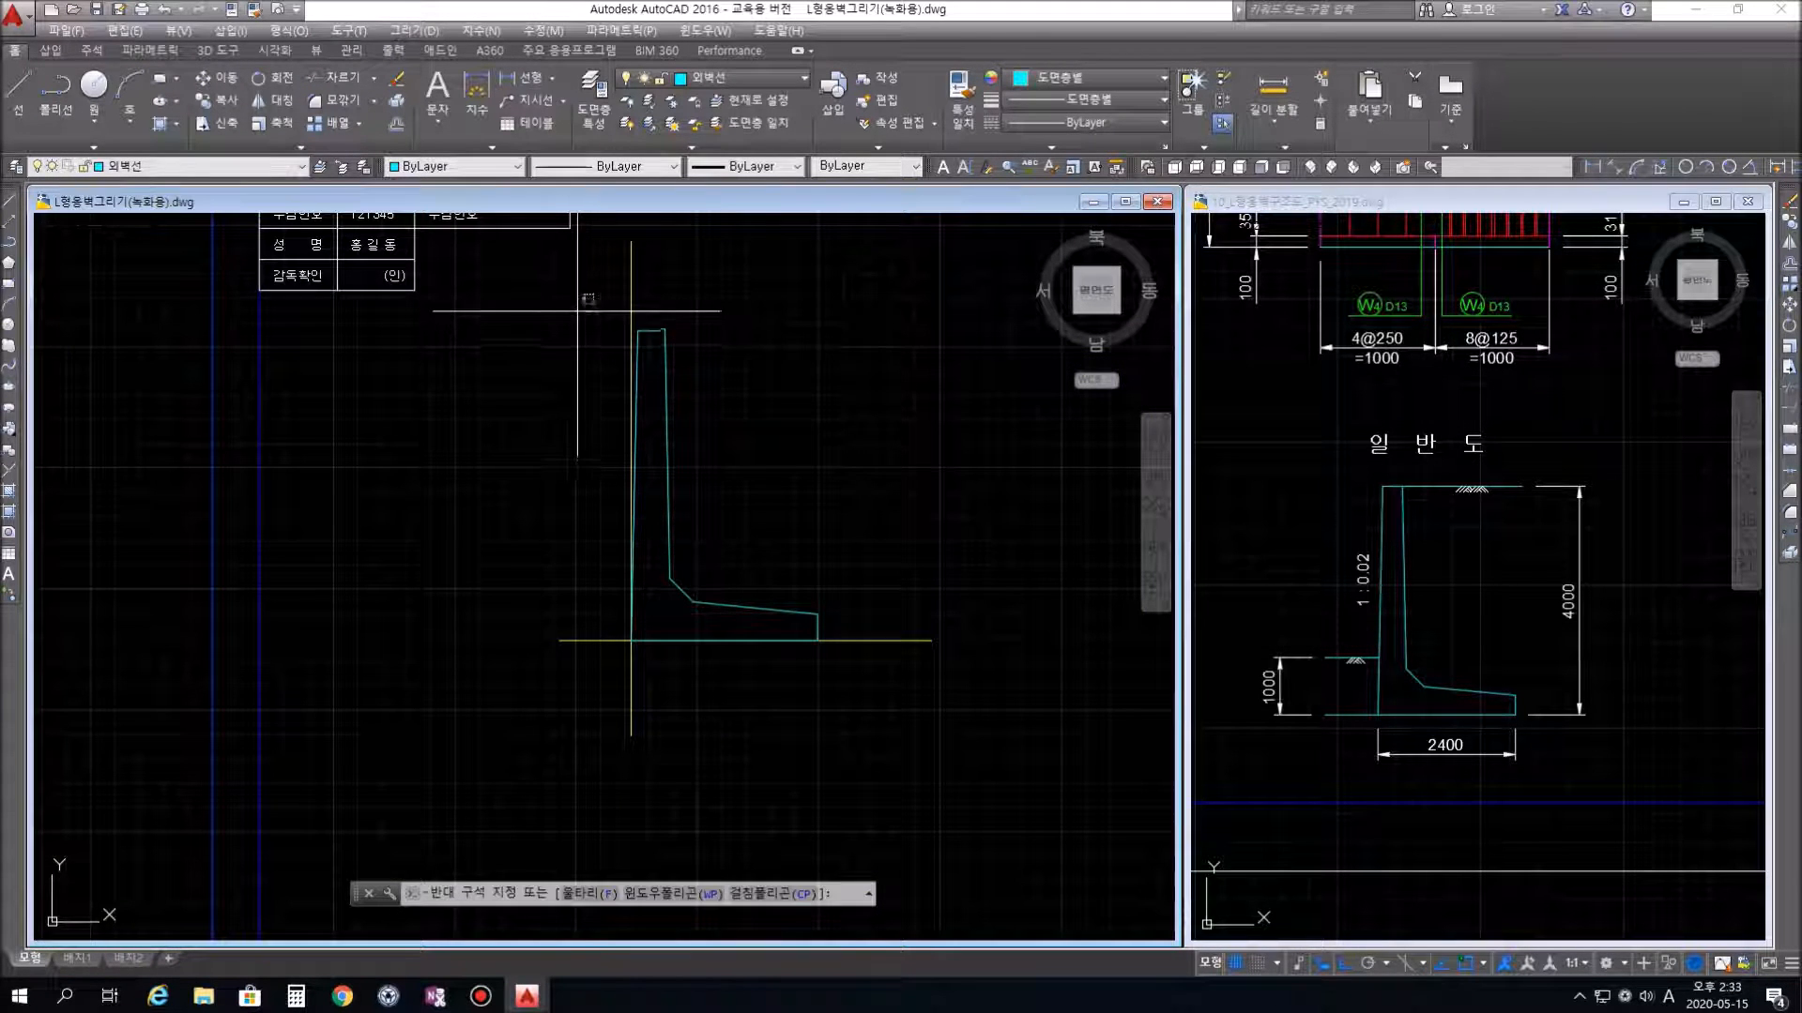
click(856, 672)
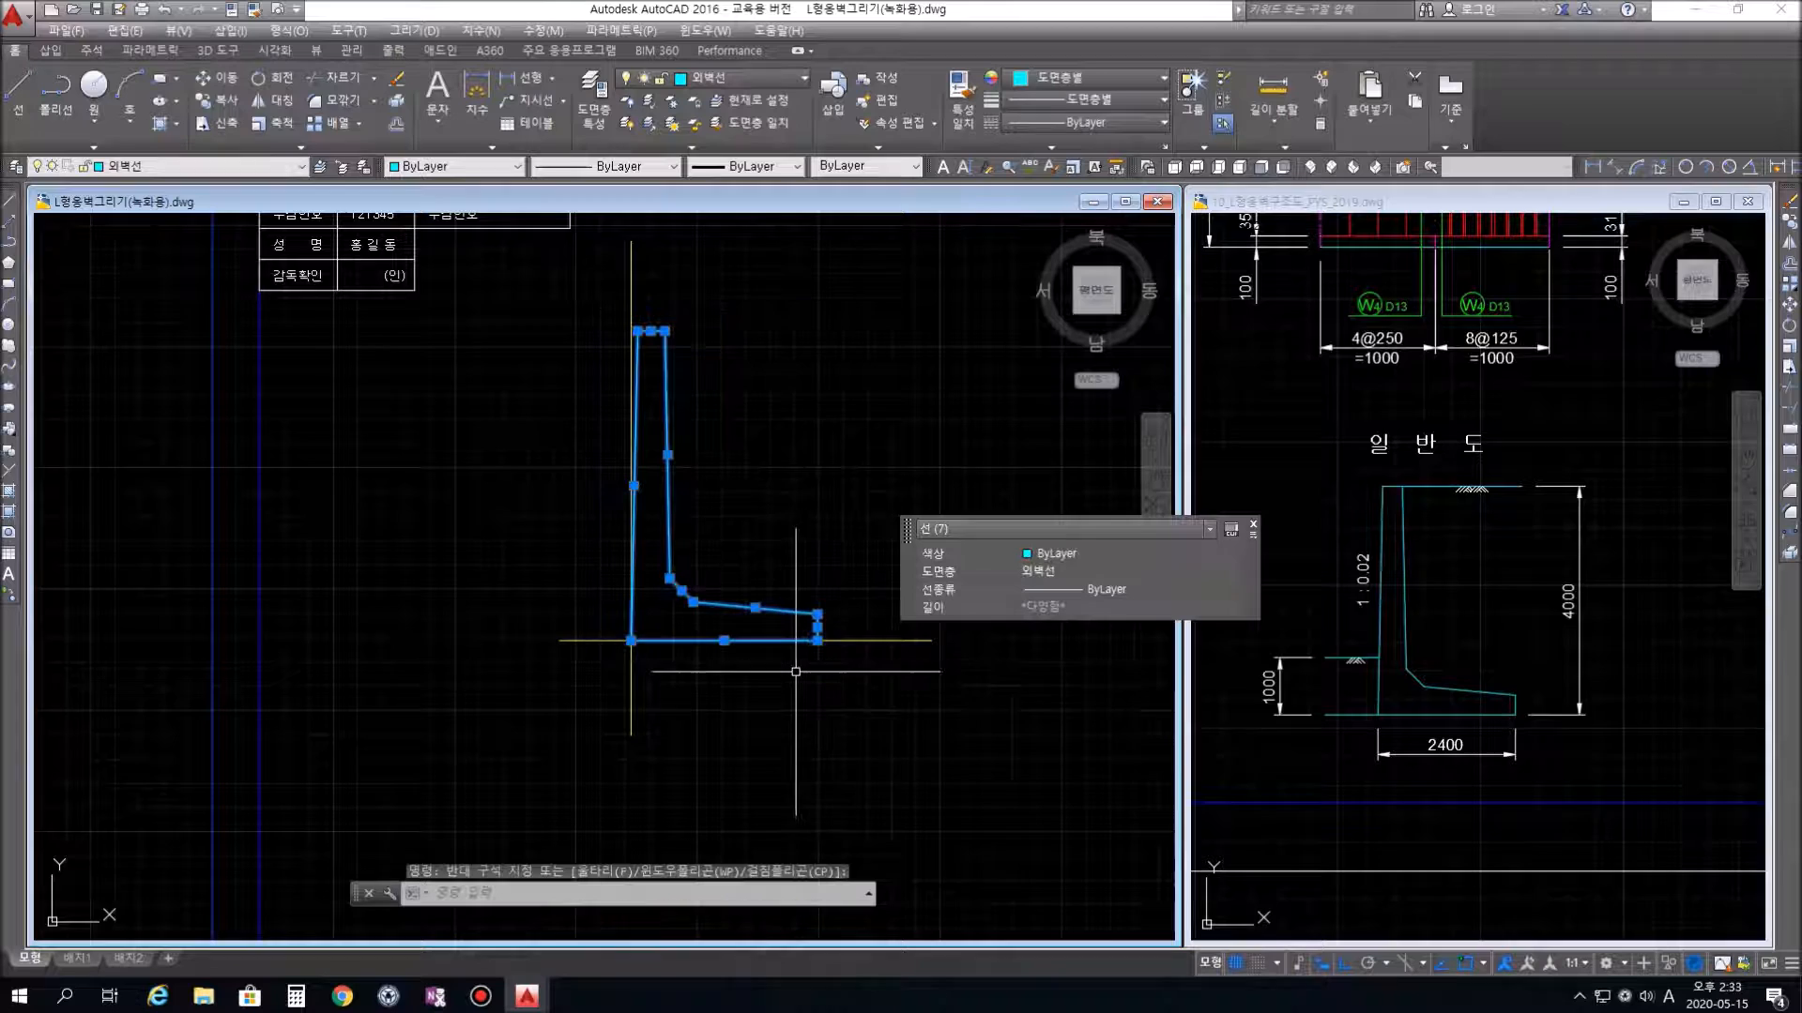
key(ctrl+c)
key(ctrl+v)
scroll(941, 782, down, 6)
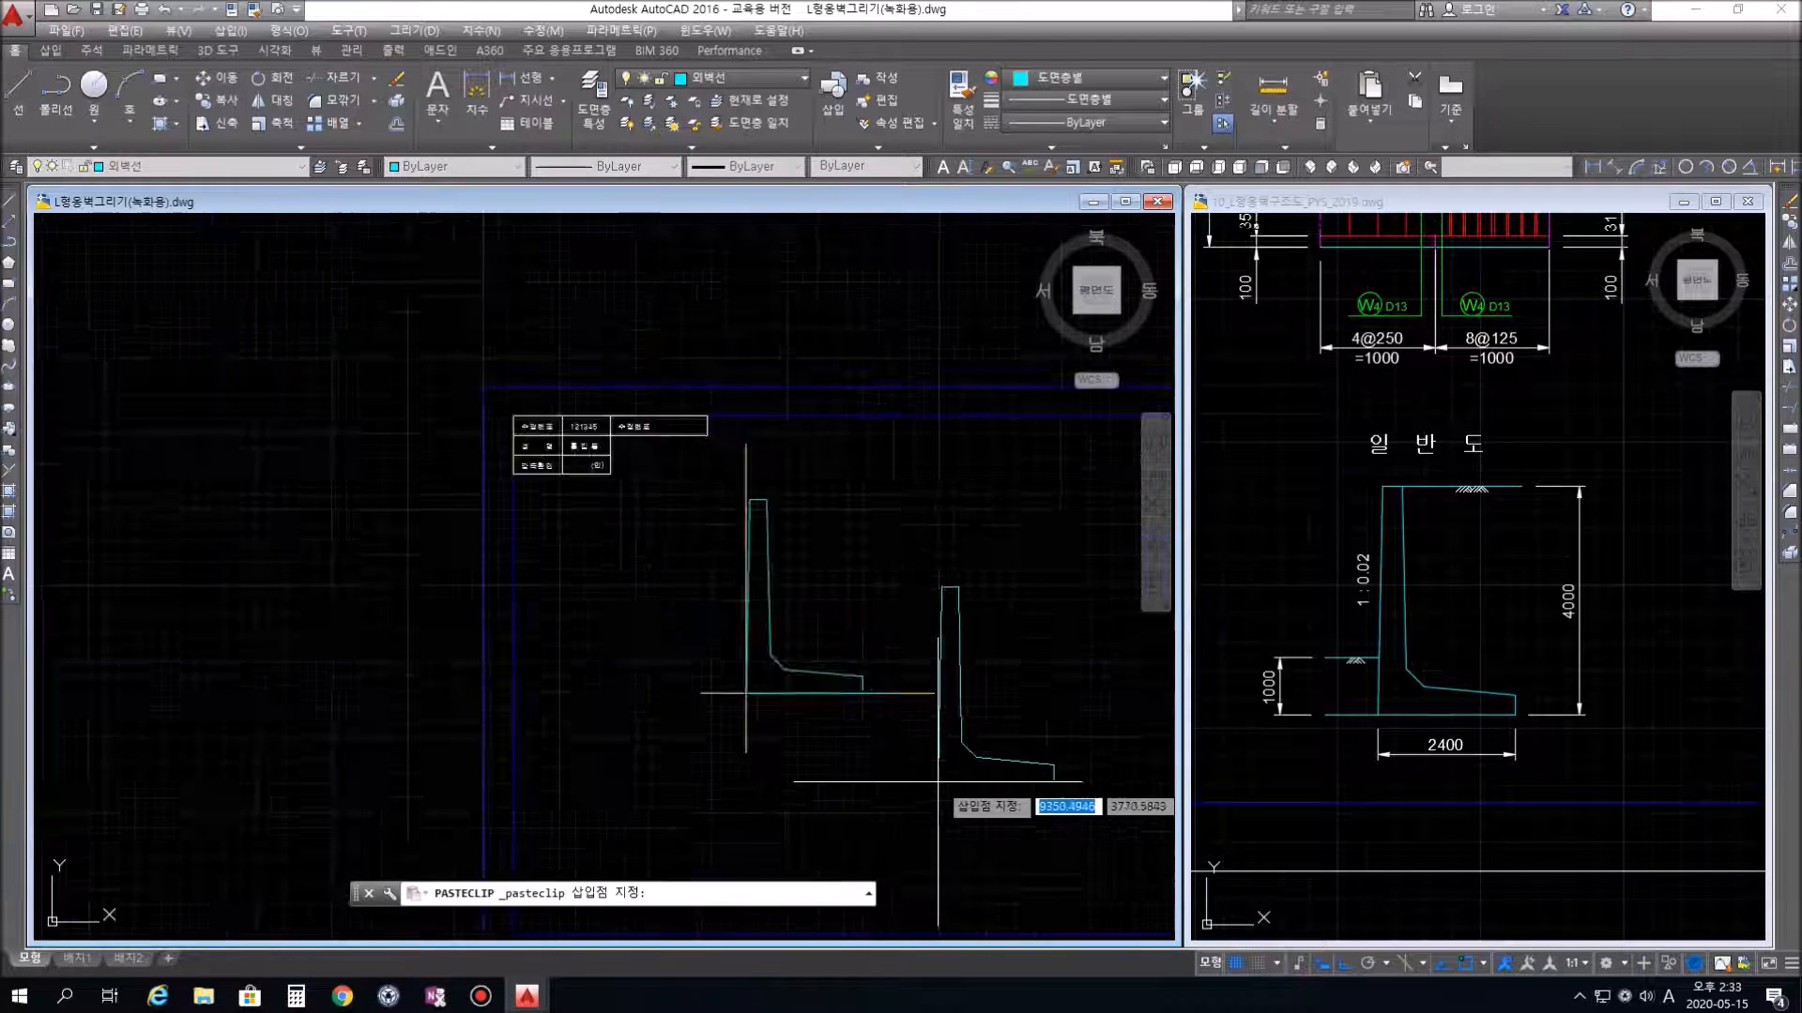
middle_drag(953, 794, 722, 692)
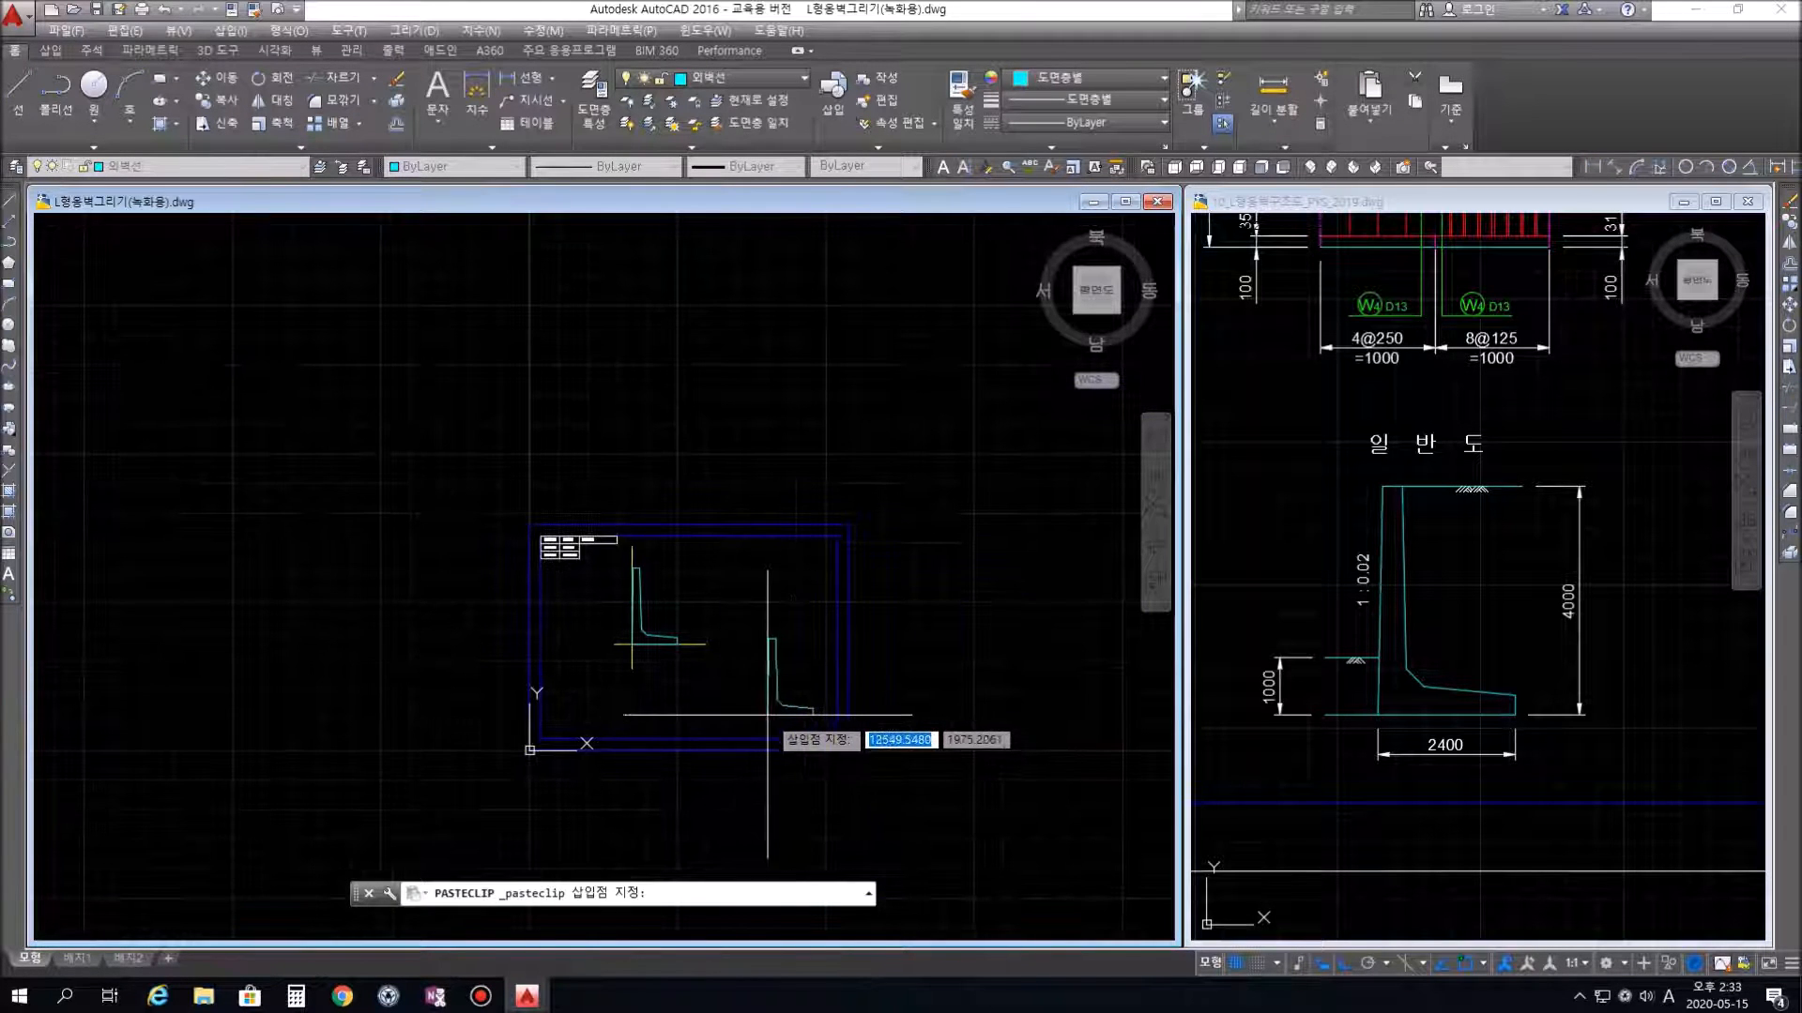
click(844, 745)
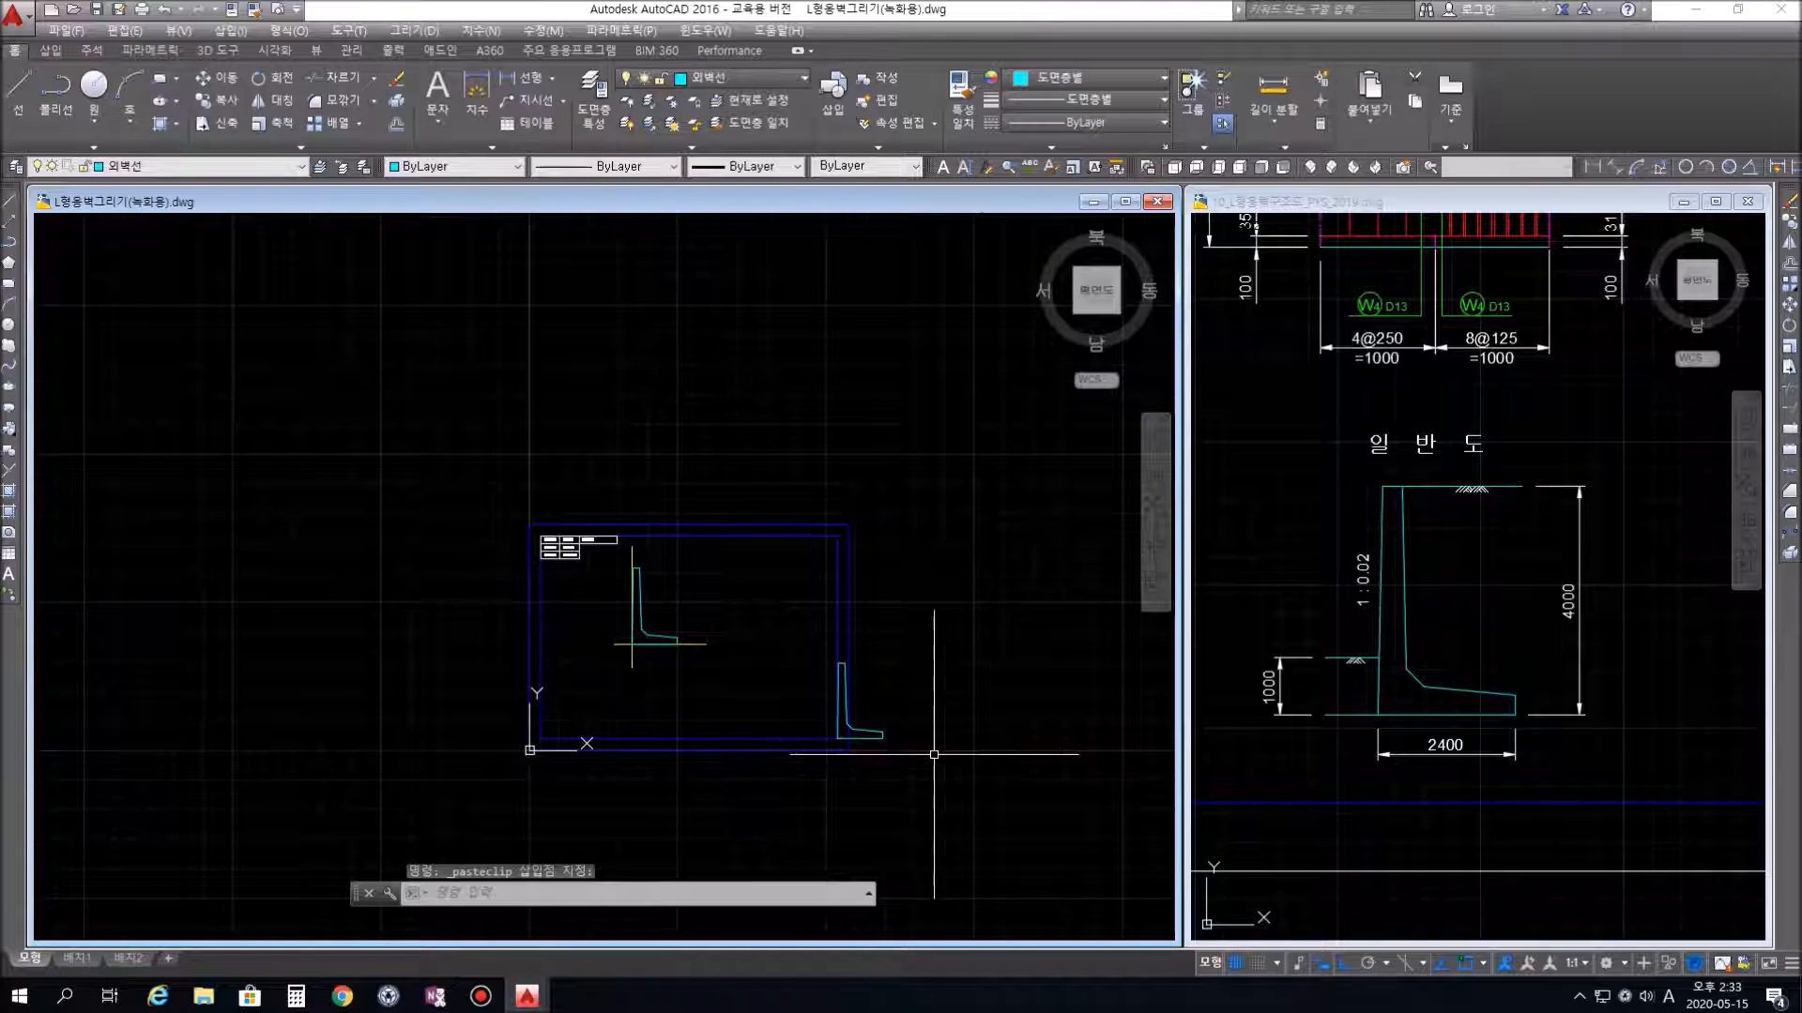
Paste another copy of the wall outline fully inside the sheet frame, near its lower right corner
scroll(928, 748, down, 2)
scroll(928, 747, up, 8)
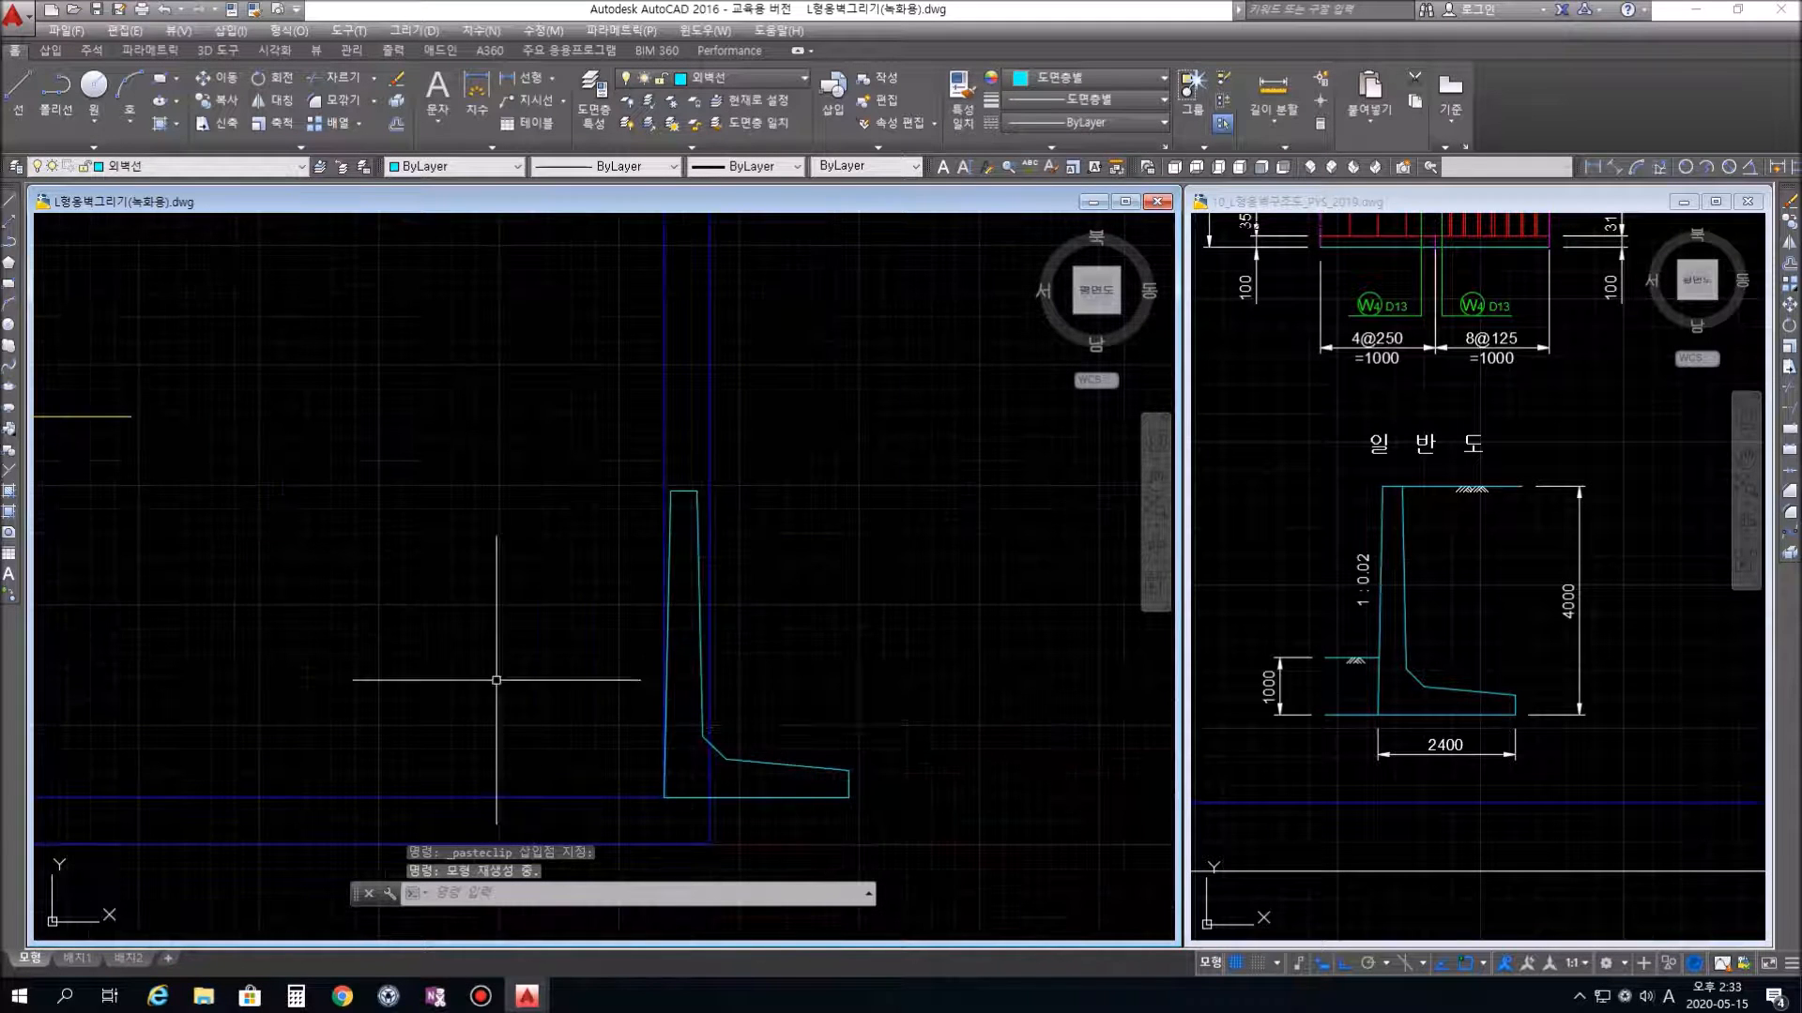
key(ctrl+v)
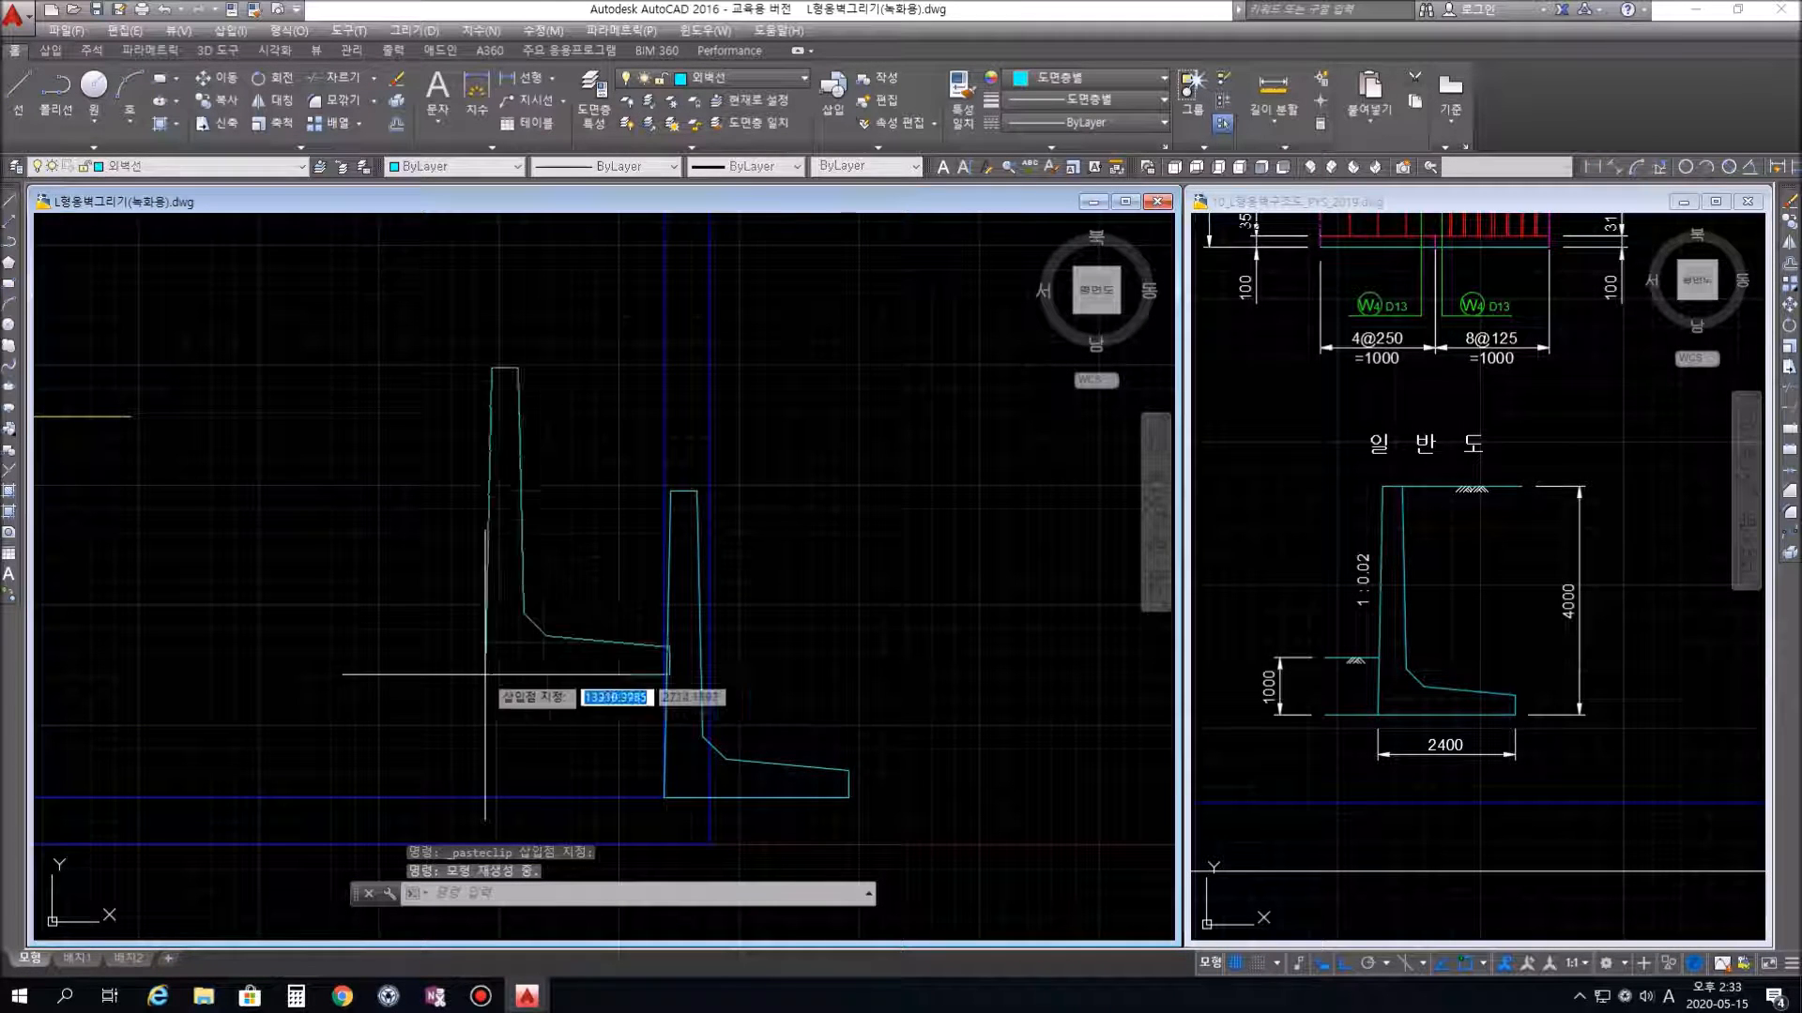
click(371, 722)
Delete the wall outline copy that overlaps the sheet frame's right border
click(566, 409)
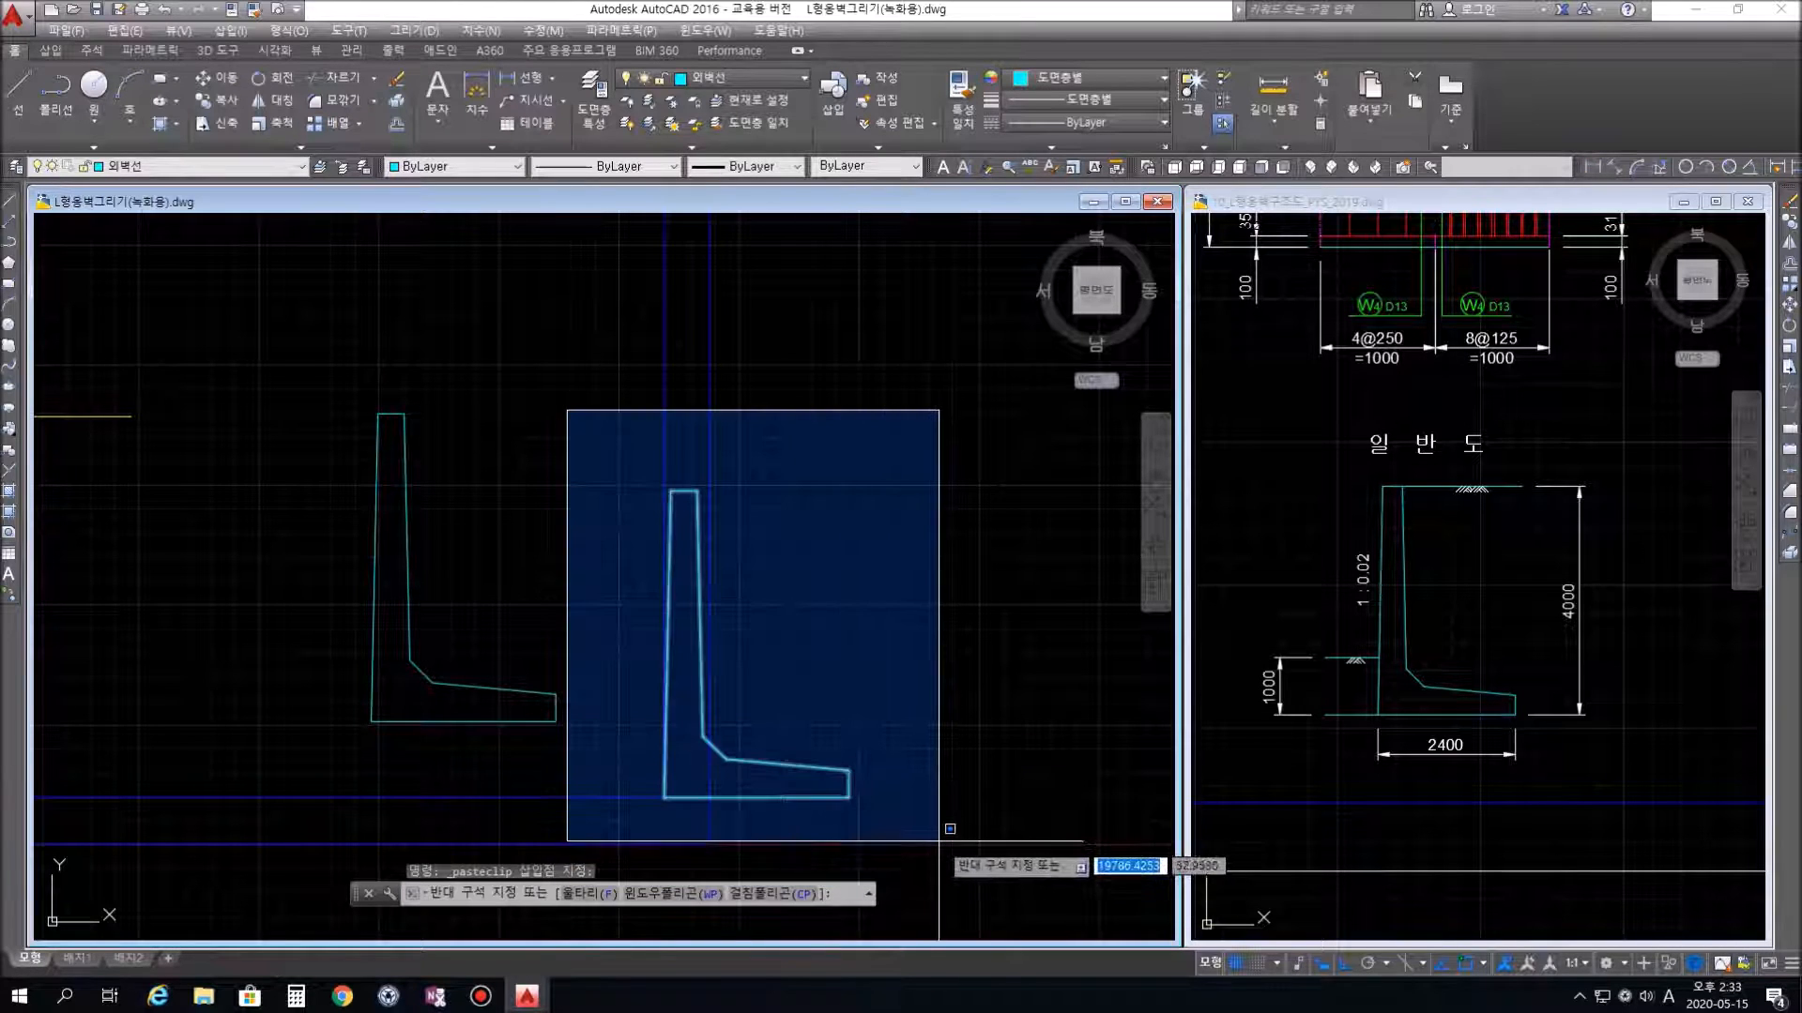
click(939, 841)
key(Delete)
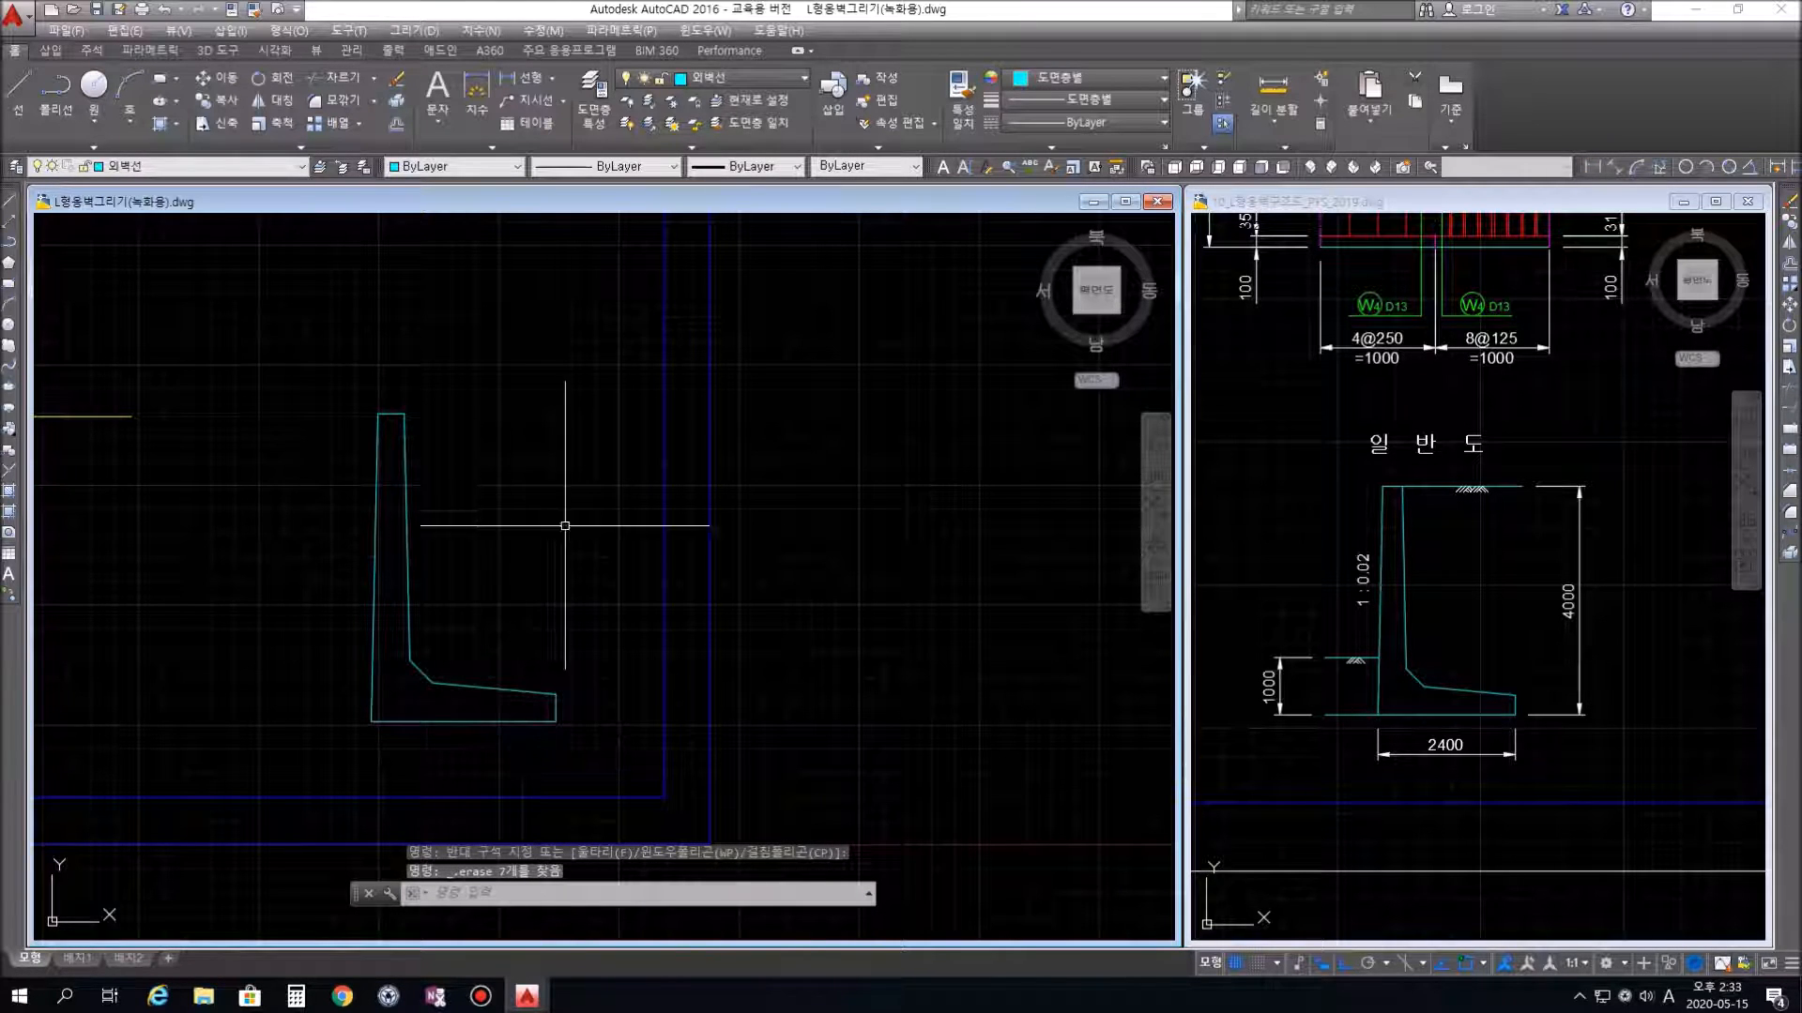
scroll(197, 389, down, 4)
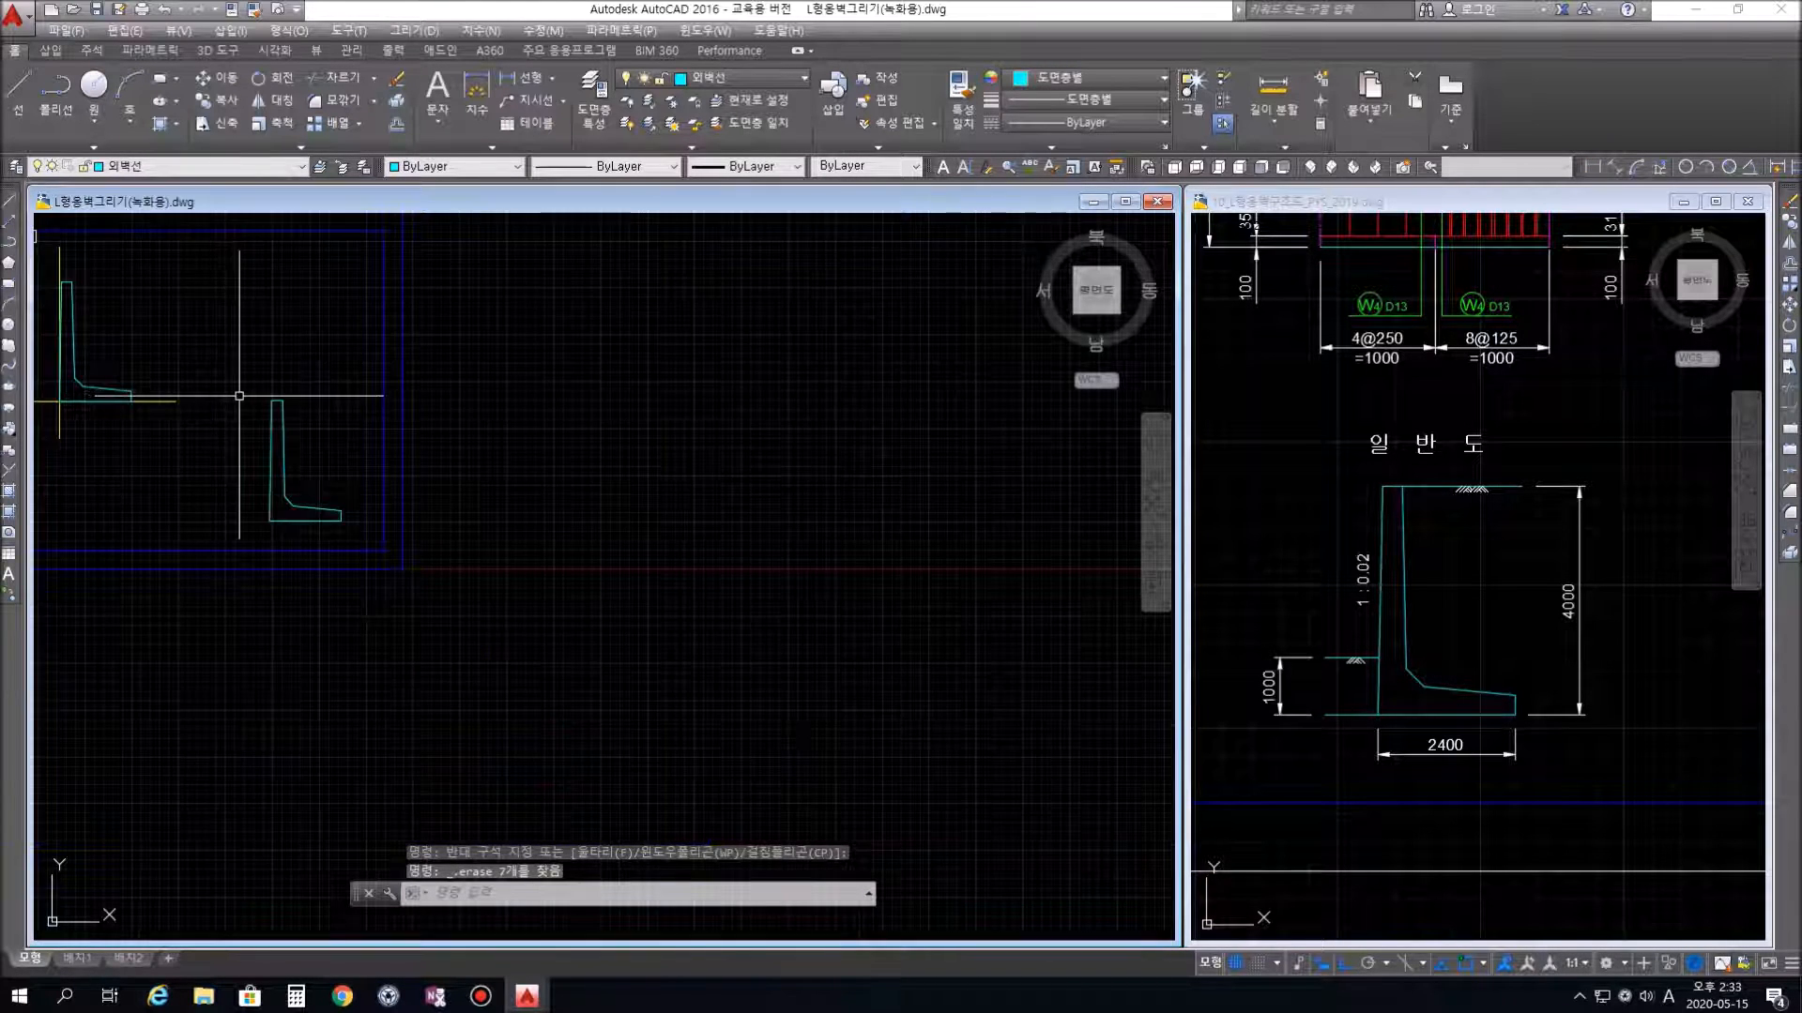
middle_drag(113, 350, 229, 385)
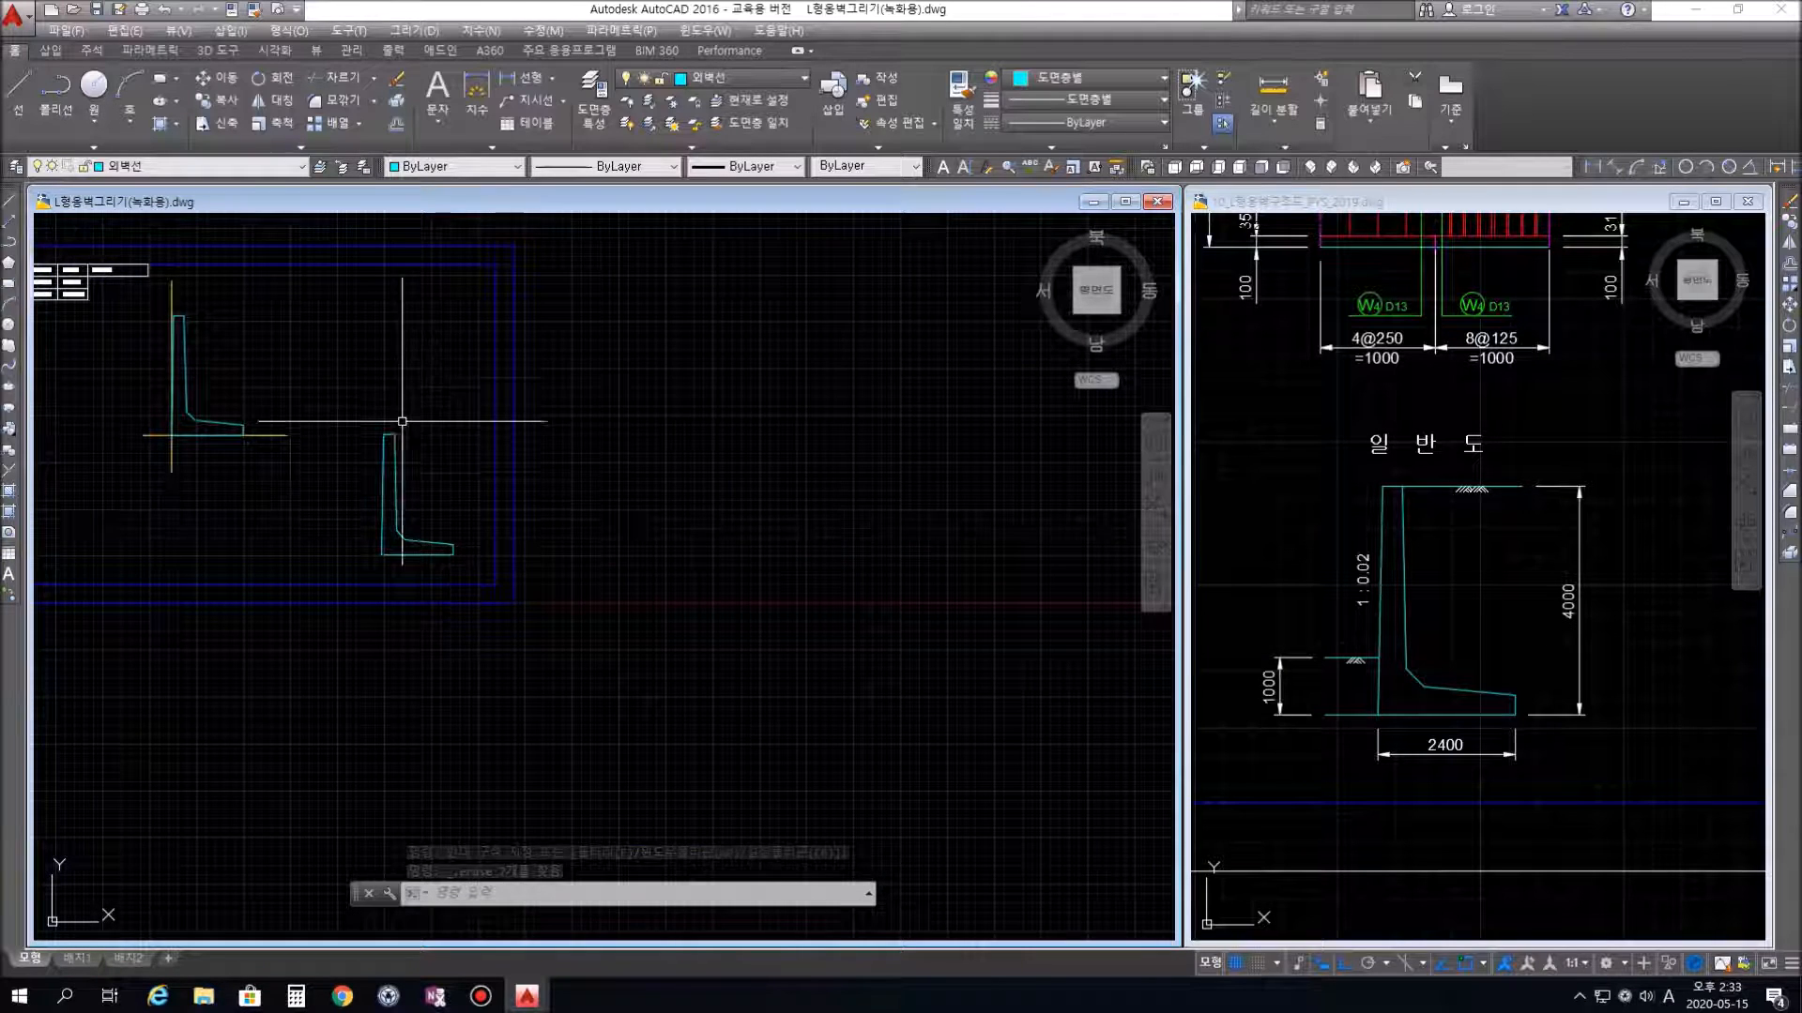
Scale the wall outline copy near the sheet's lower right by 0.5 about its lower left corner
middle_drag(380, 408, 765, 497)
scroll(684, 482, up, 4)
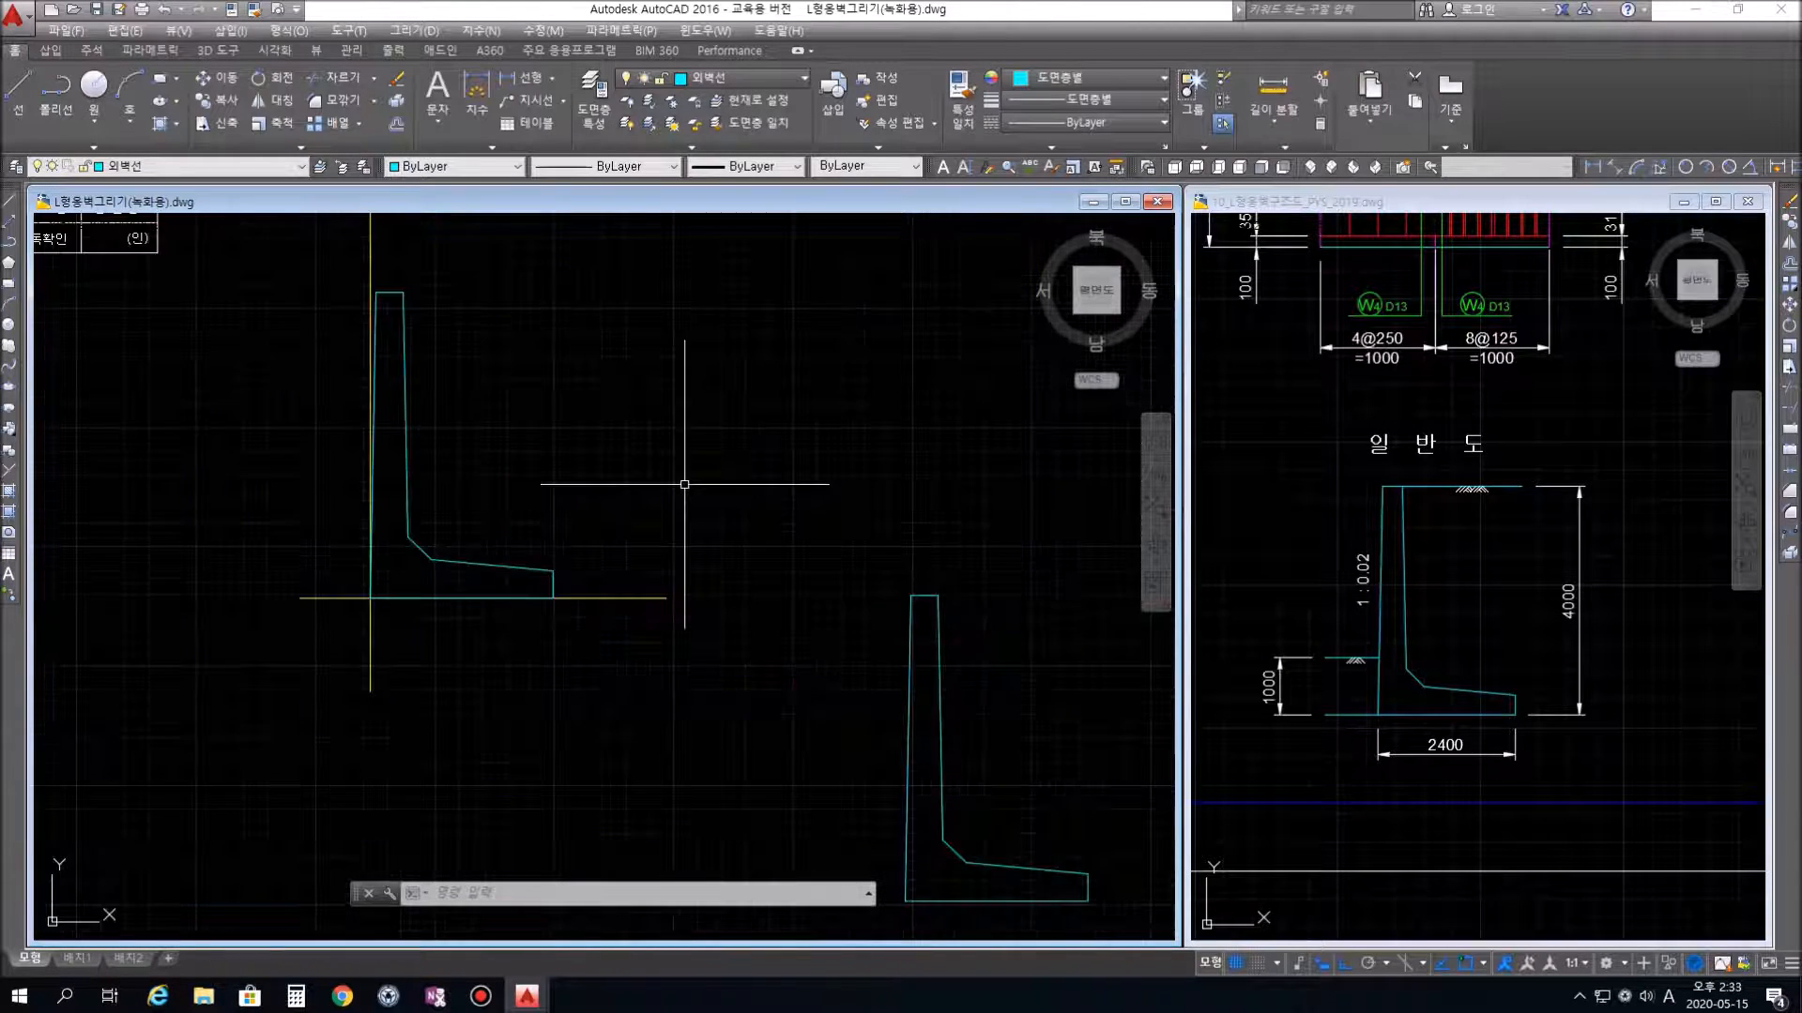
scroll(683, 484, down, 2)
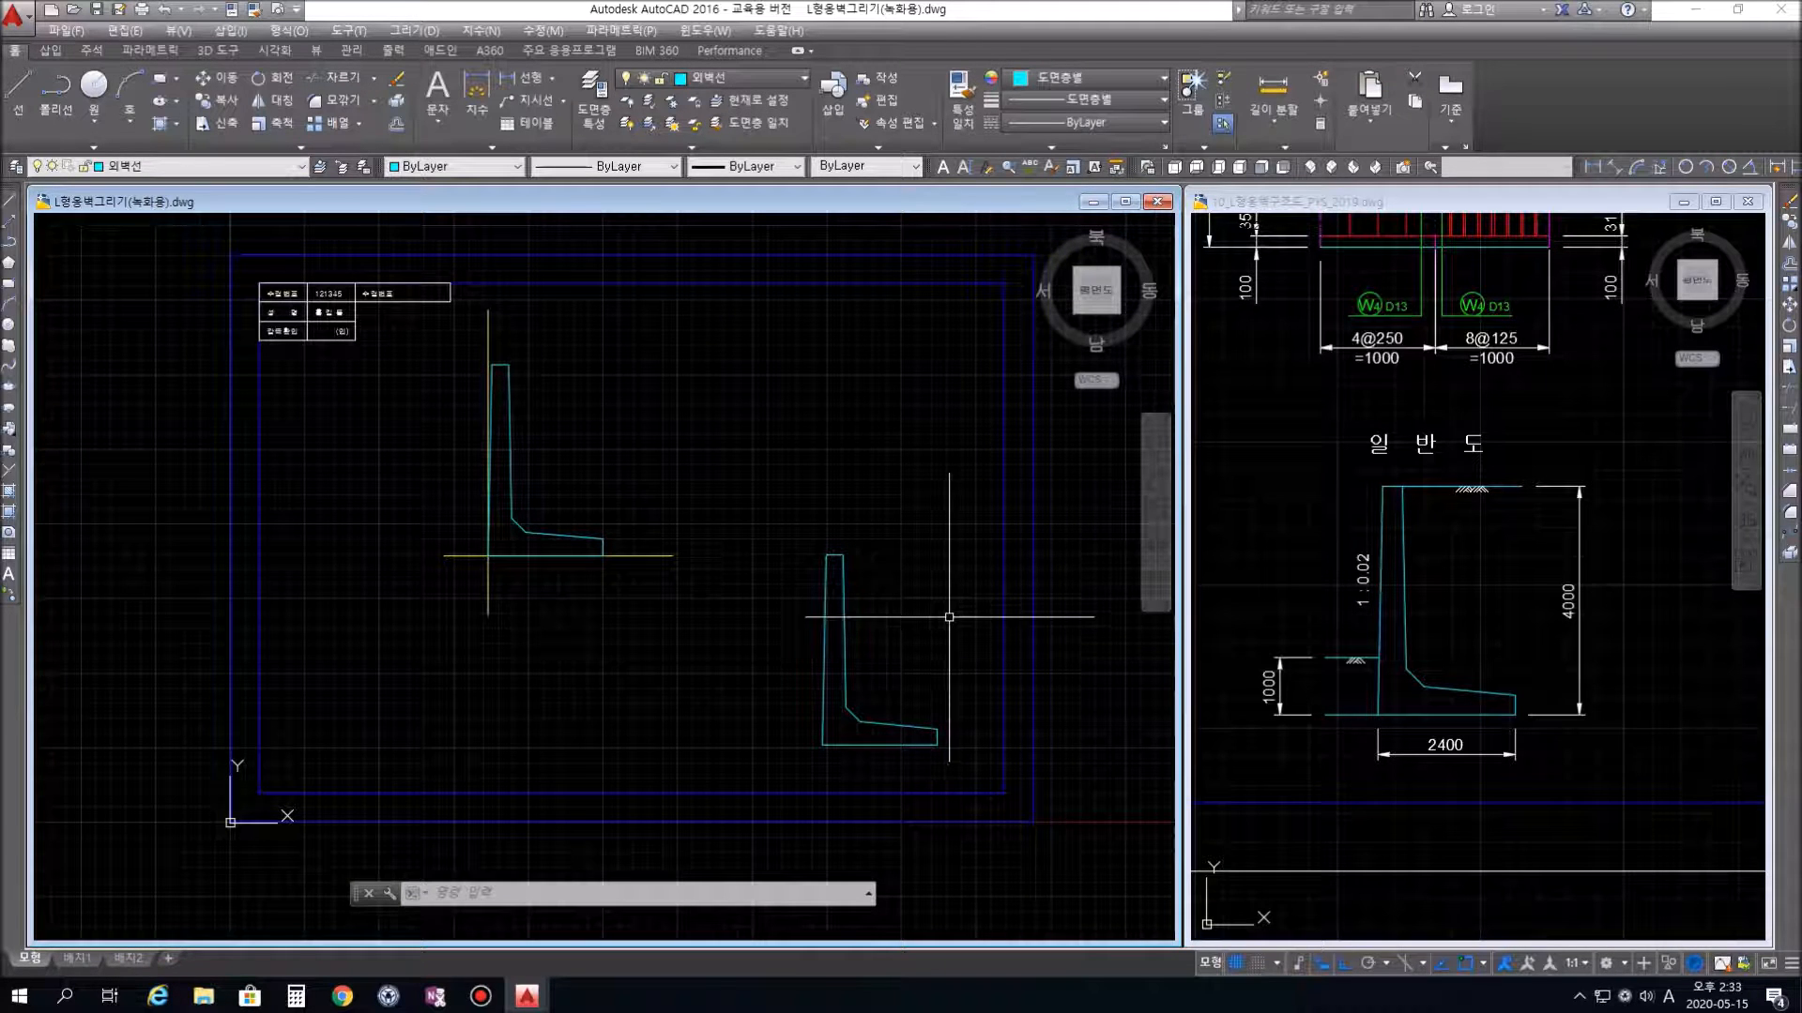
click(786, 511)
key(Return)
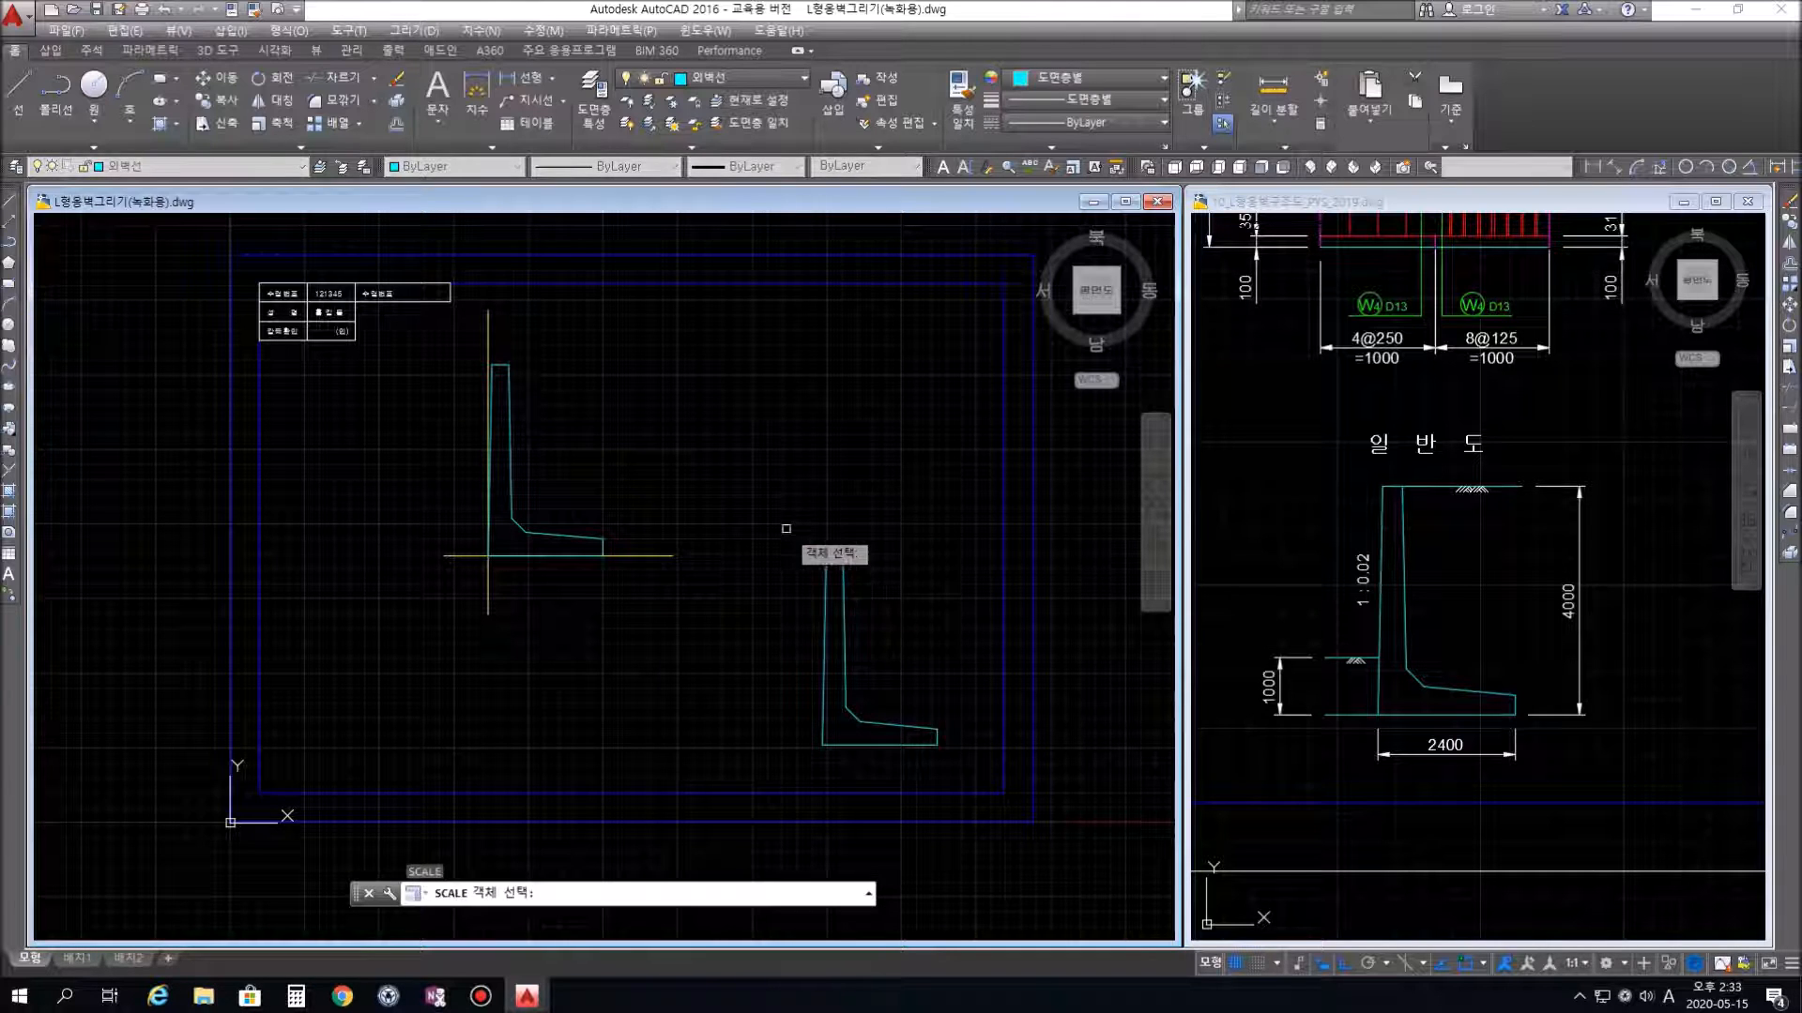
click(789, 528)
click(982, 795)
key(Return)
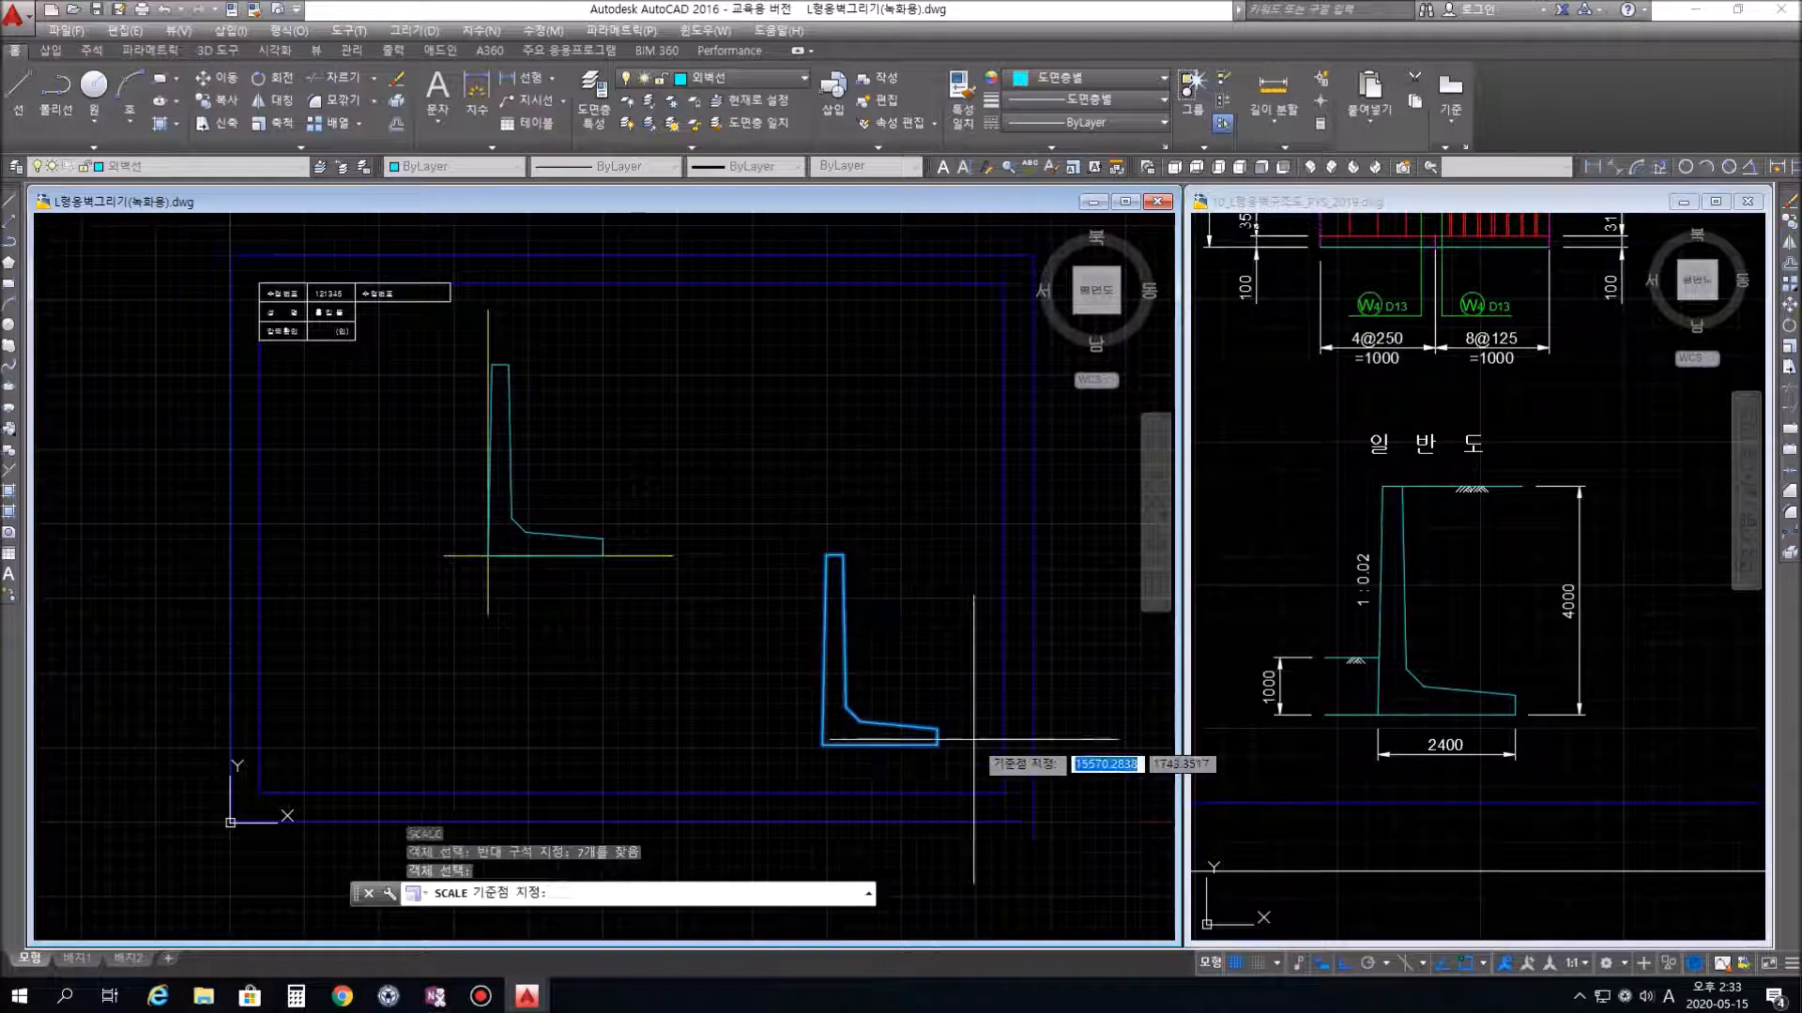
click(823, 746)
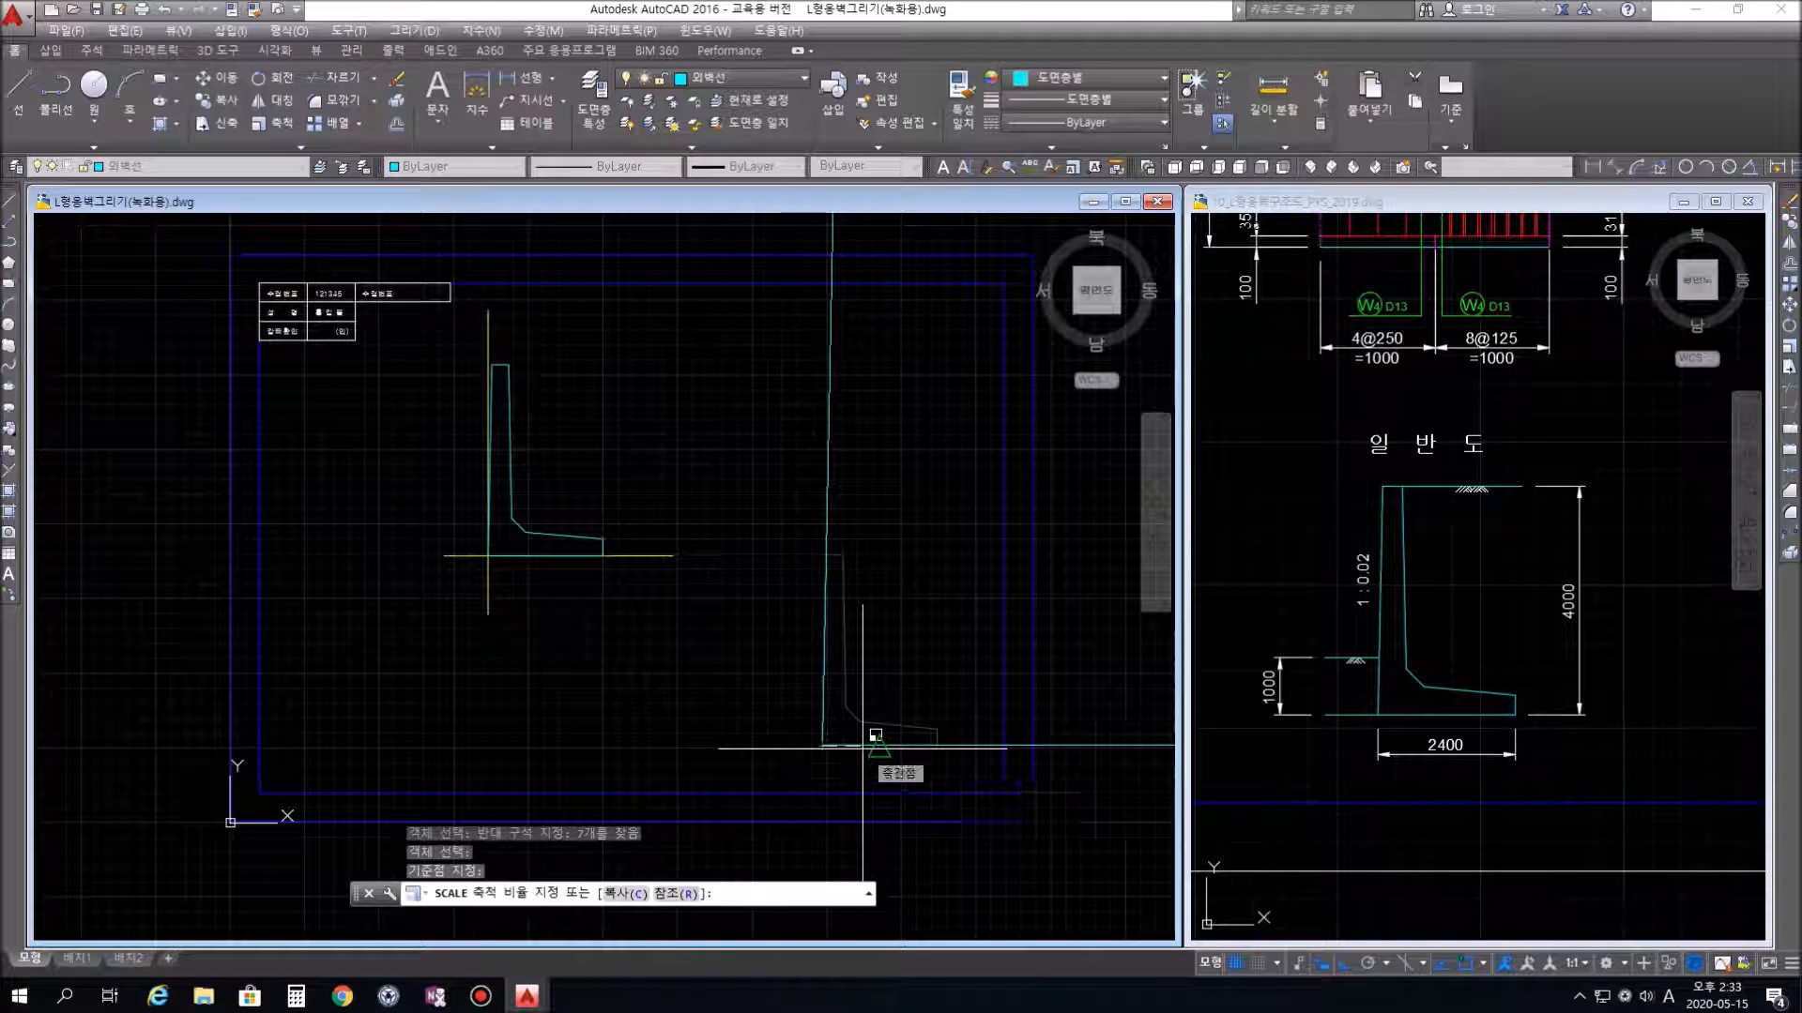
text(0.5)
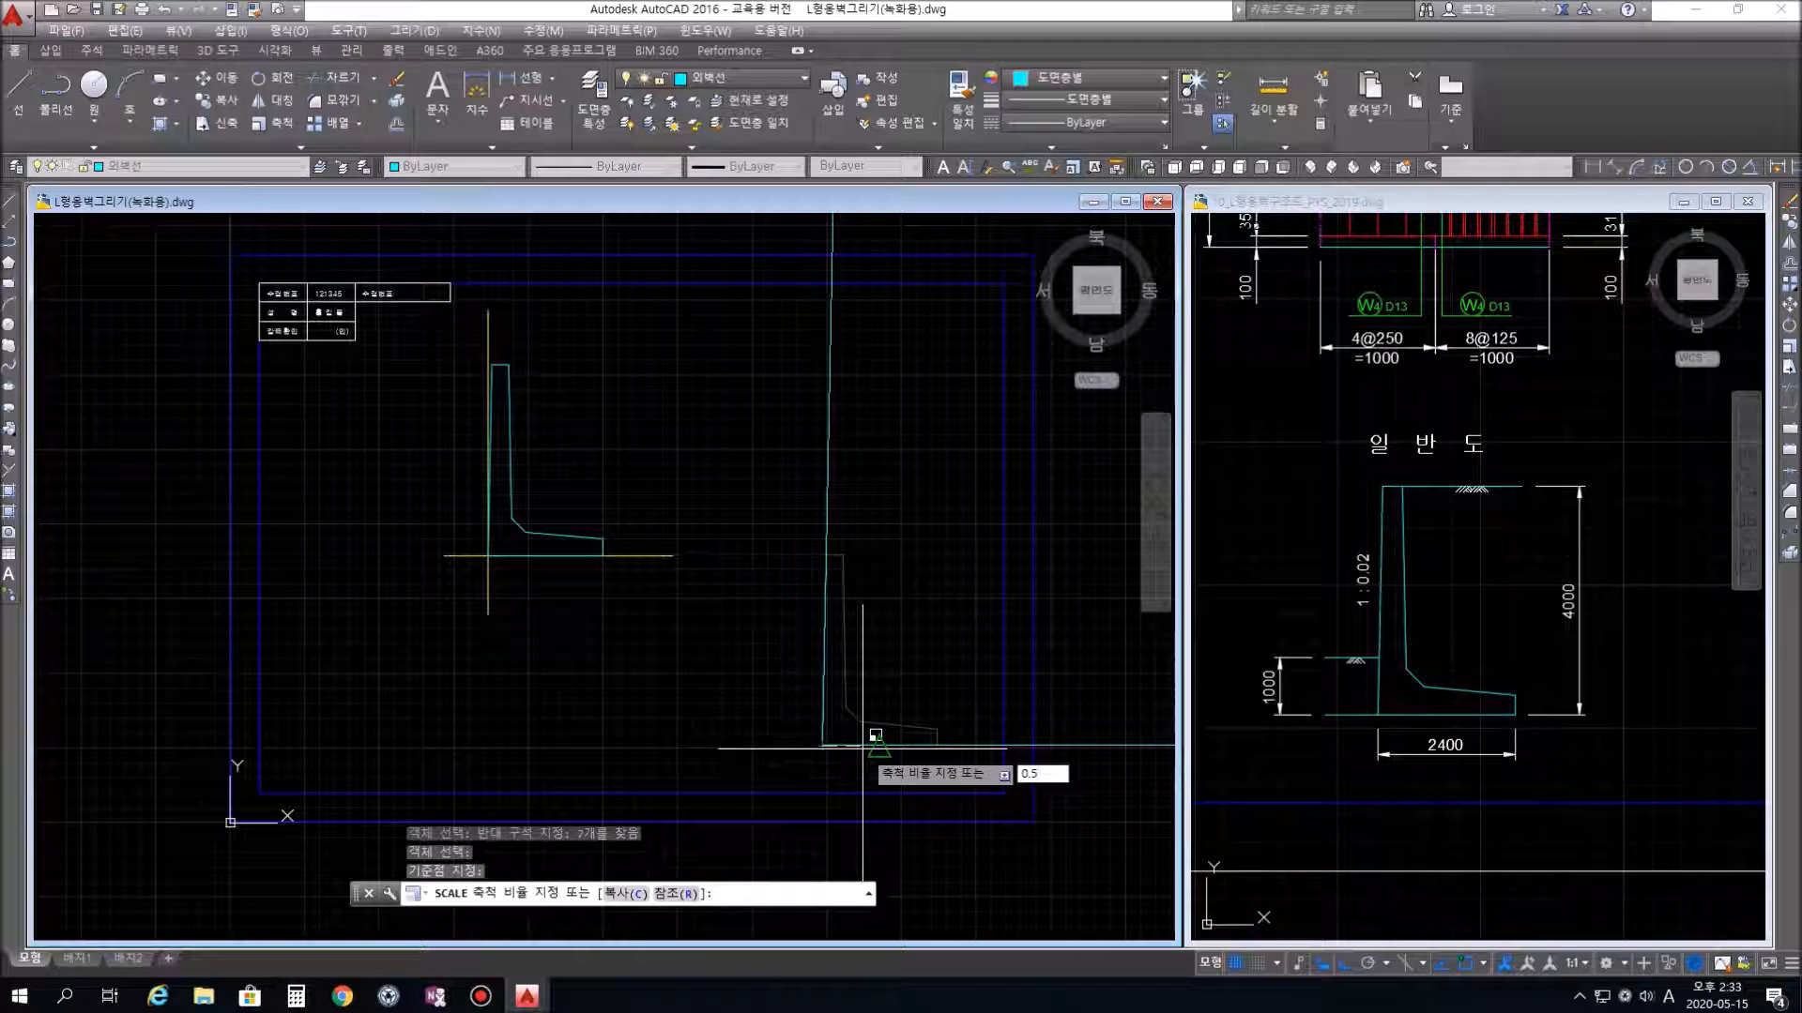
key(Return)
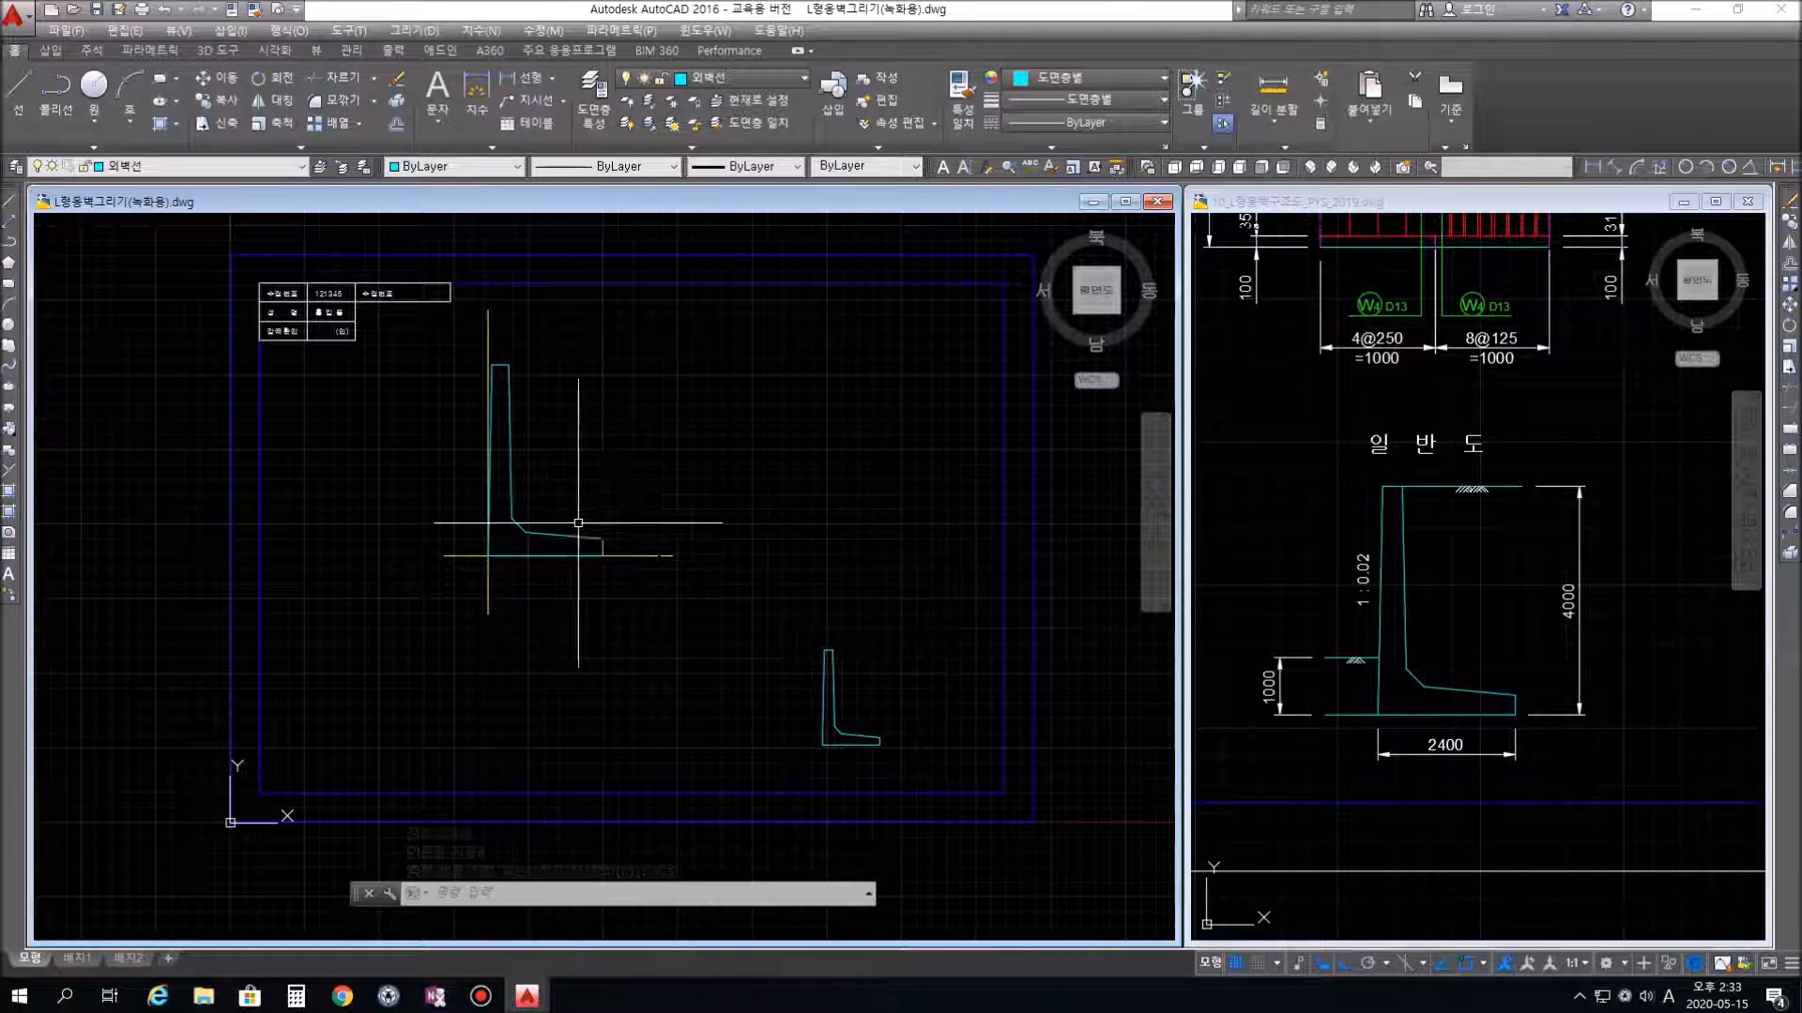
Examine the rebar layout and cover dimensions of the wall section and the footing plan in the reference drawing
middle_drag(575, 463, 641, 511)
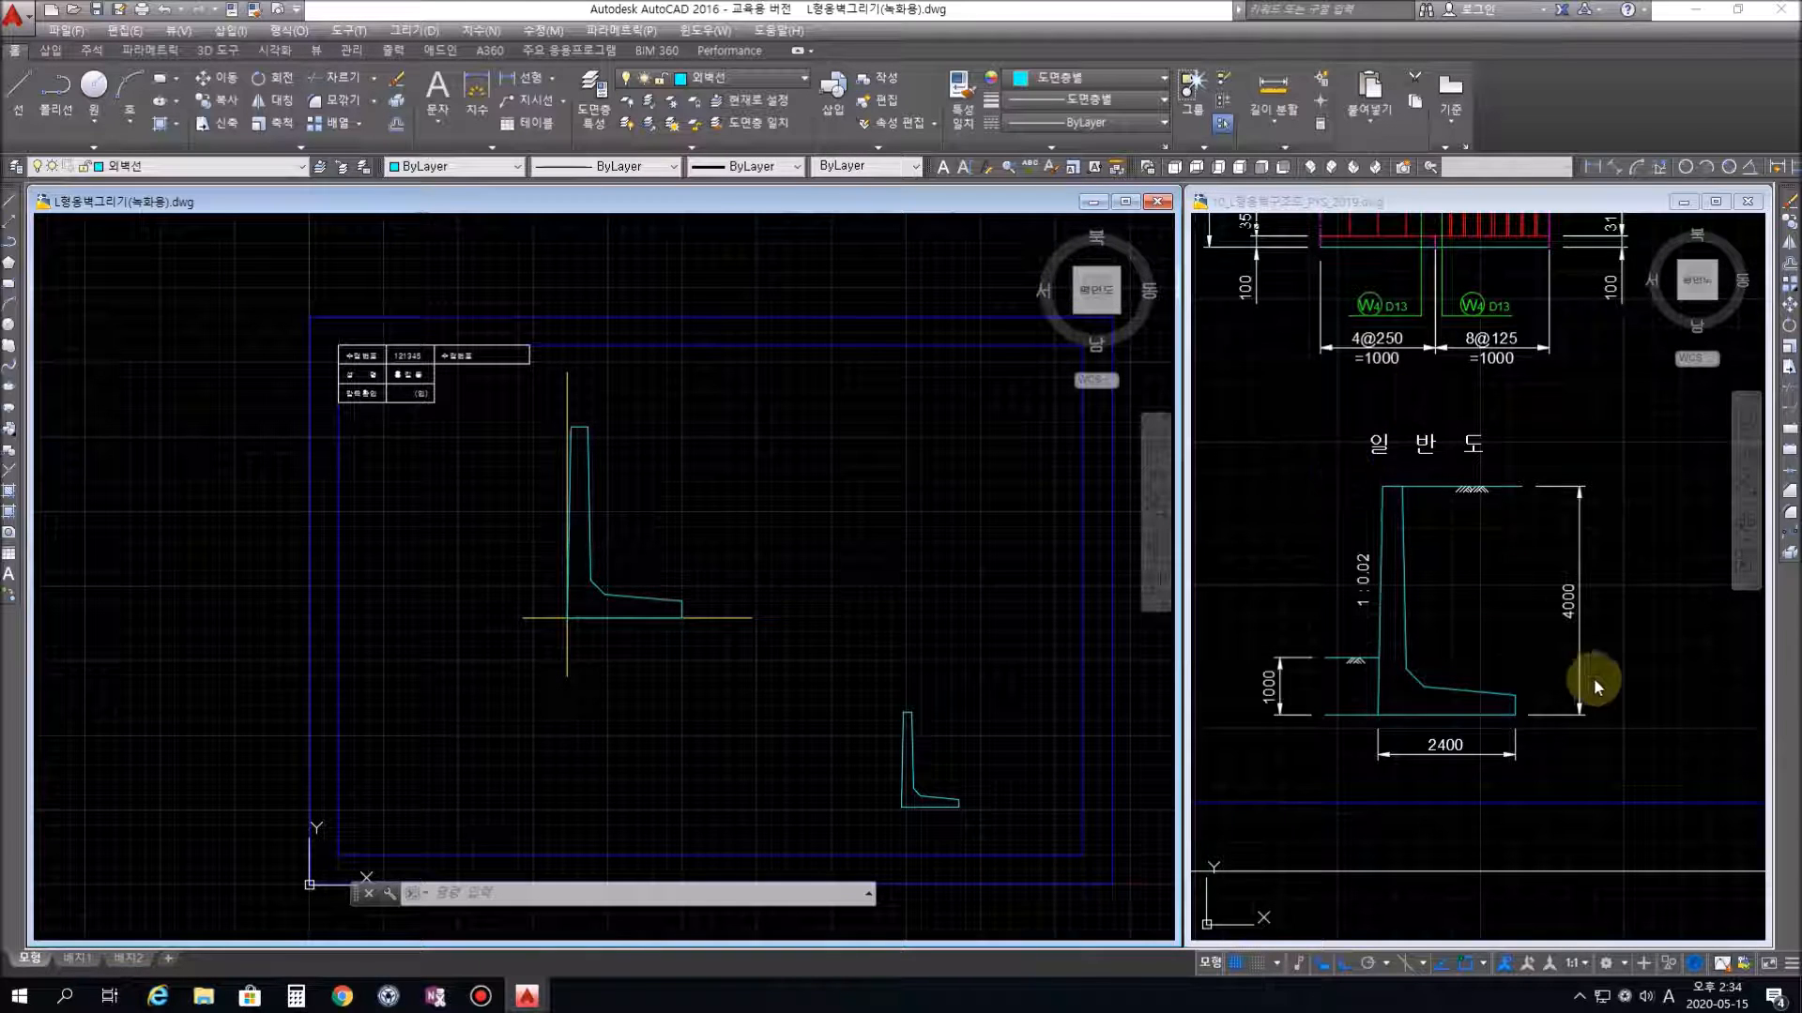
click(1350, 441)
scroll(1438, 566, up, 3)
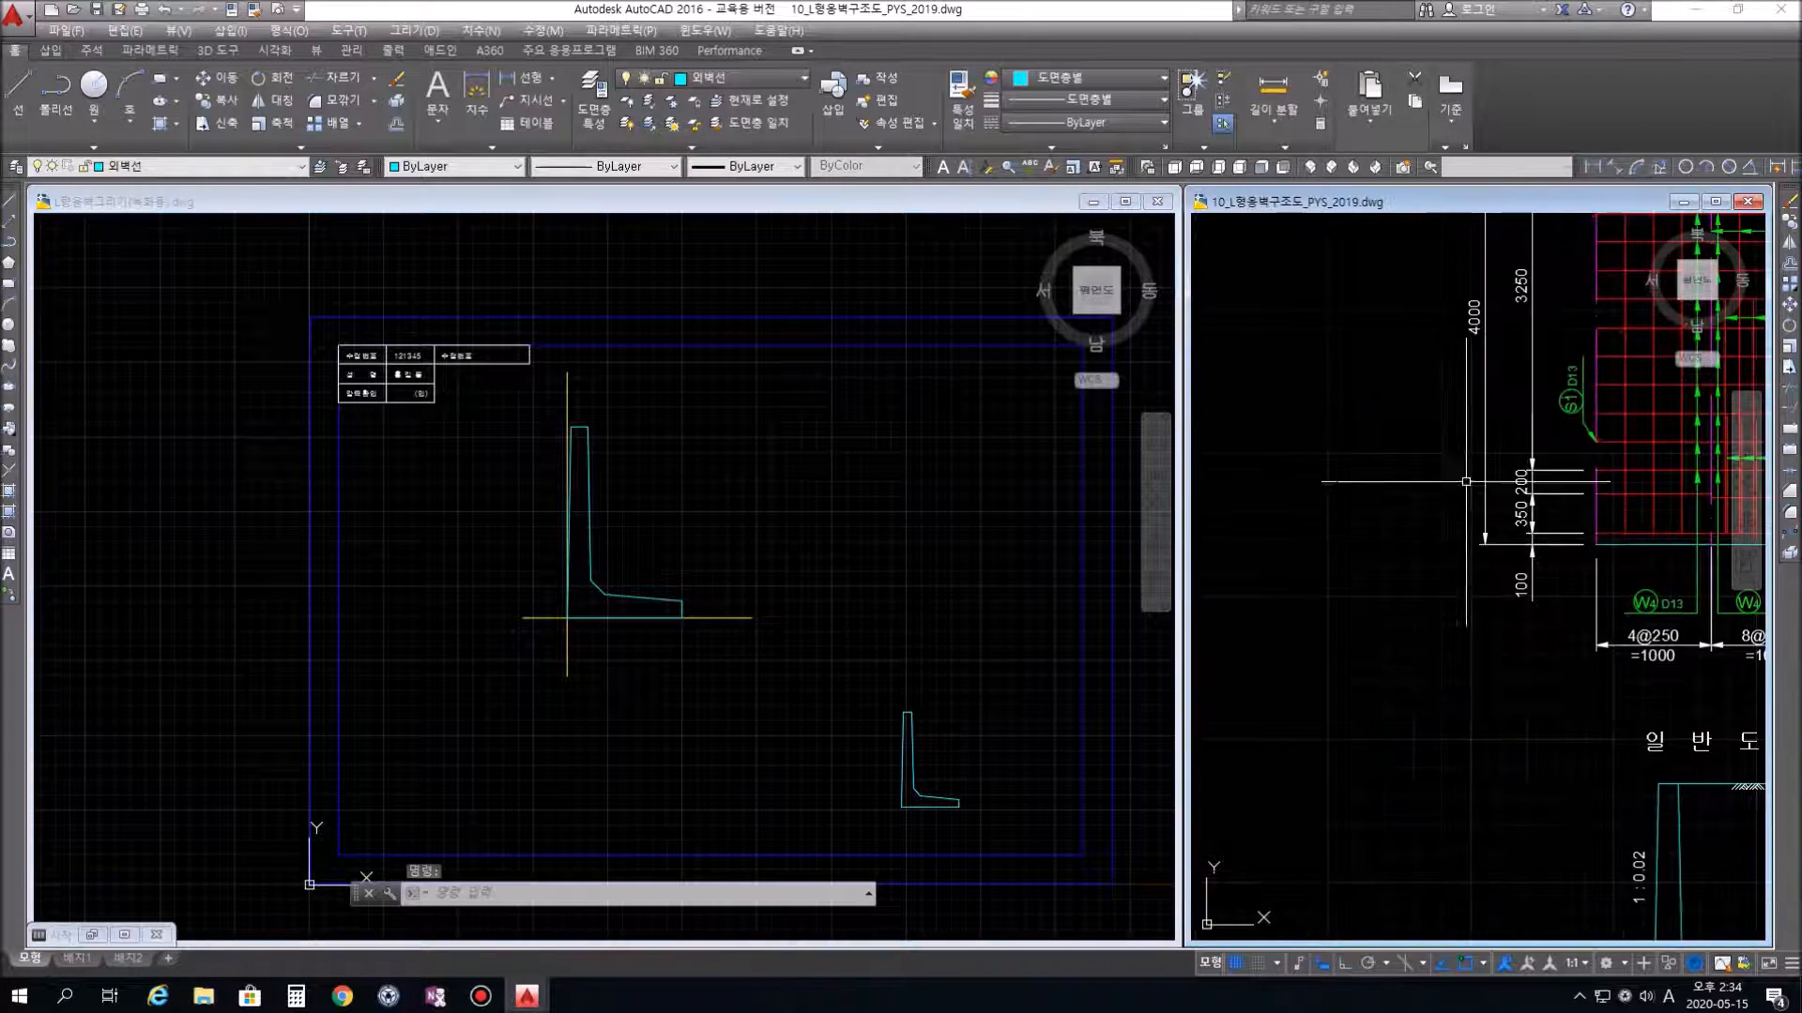
mouse_move(1438, 566)
middle_down()
mouse_move(1516, 596)
mouse_move(1480, 587)
mouse_move(1501, 577)
middle_up()
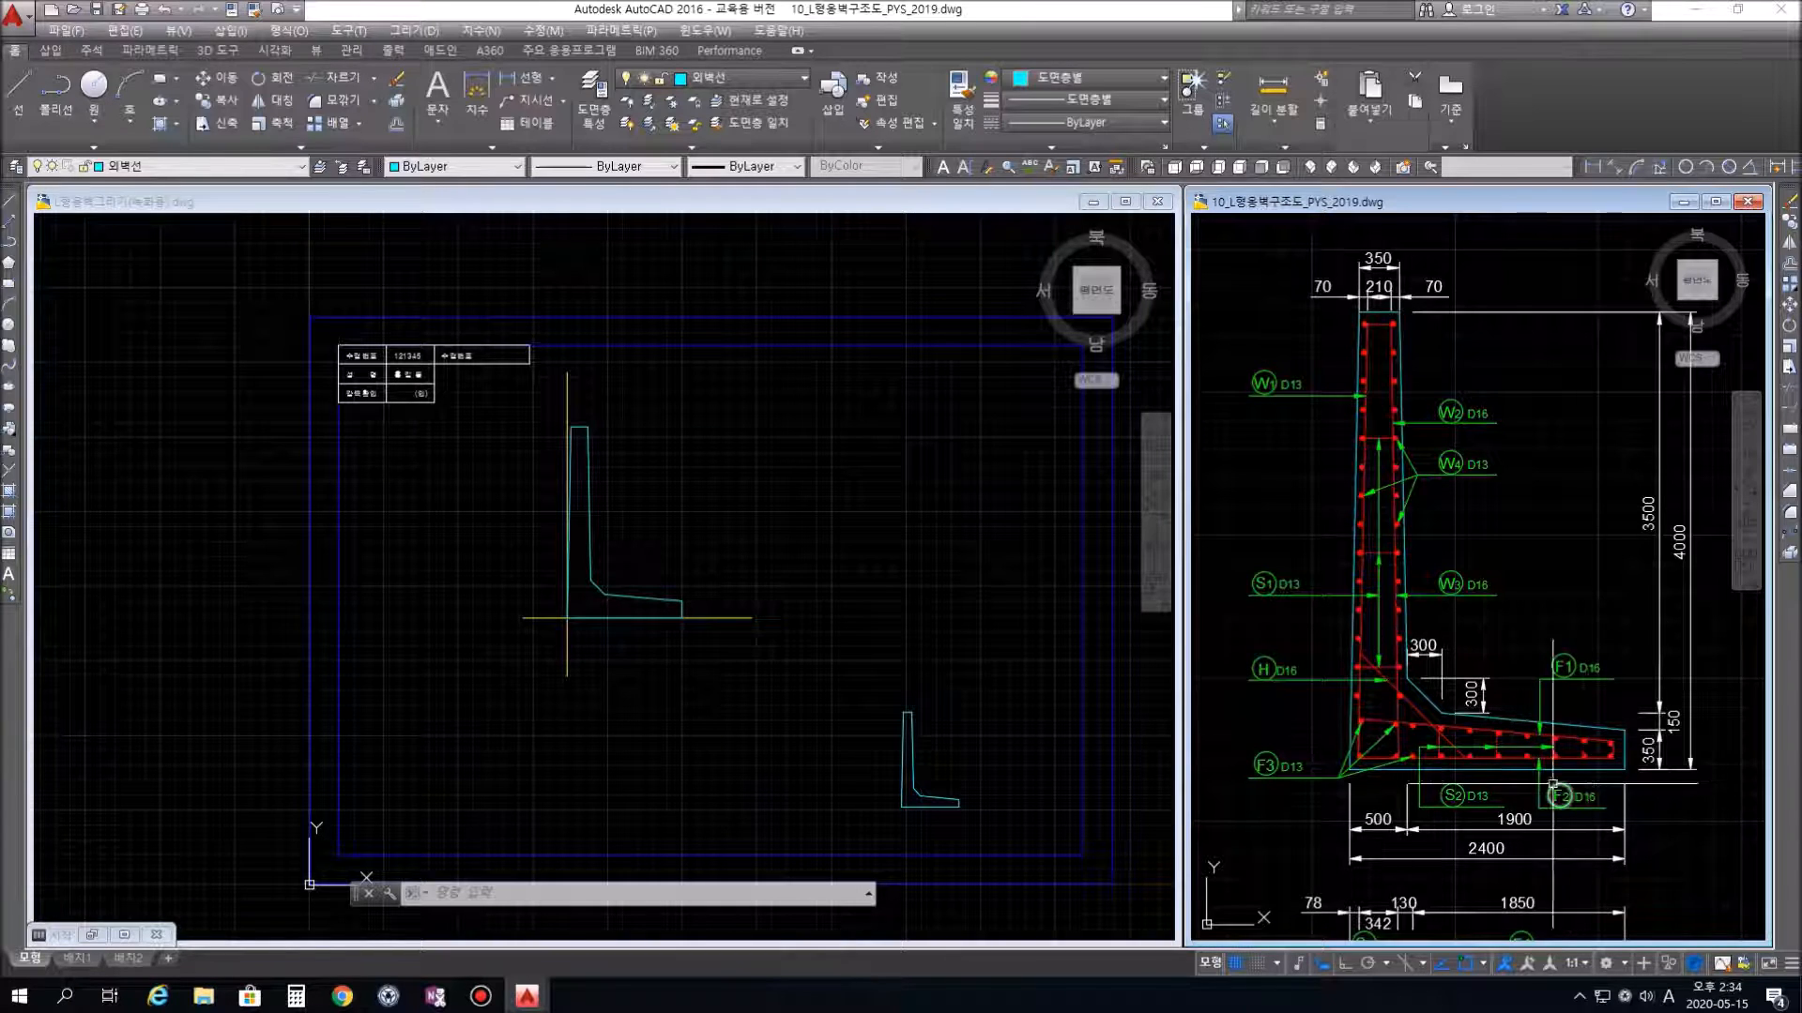
mouse_move(1441, 819)
middle_down()
mouse_move(1398, 404)
mouse_move(1407, 310)
mouse_move(1405, 689)
middle_up()
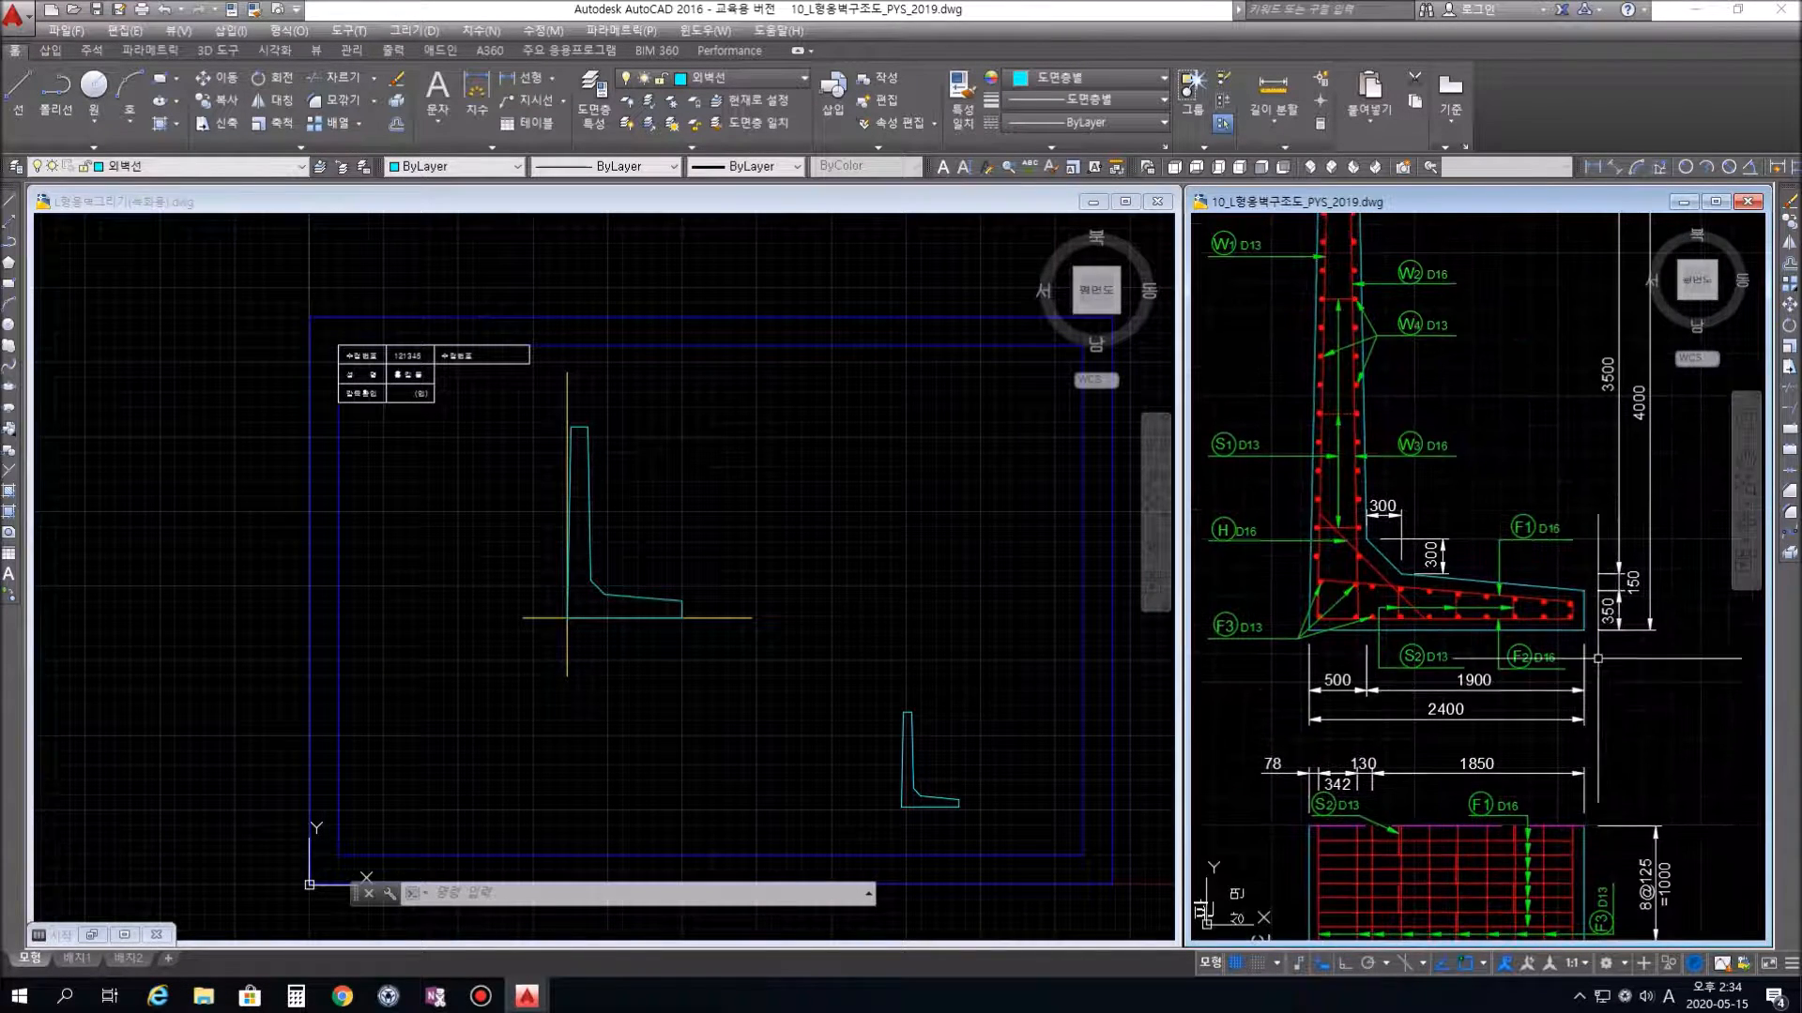
middle_drag(1530, 379, 1510, 497)
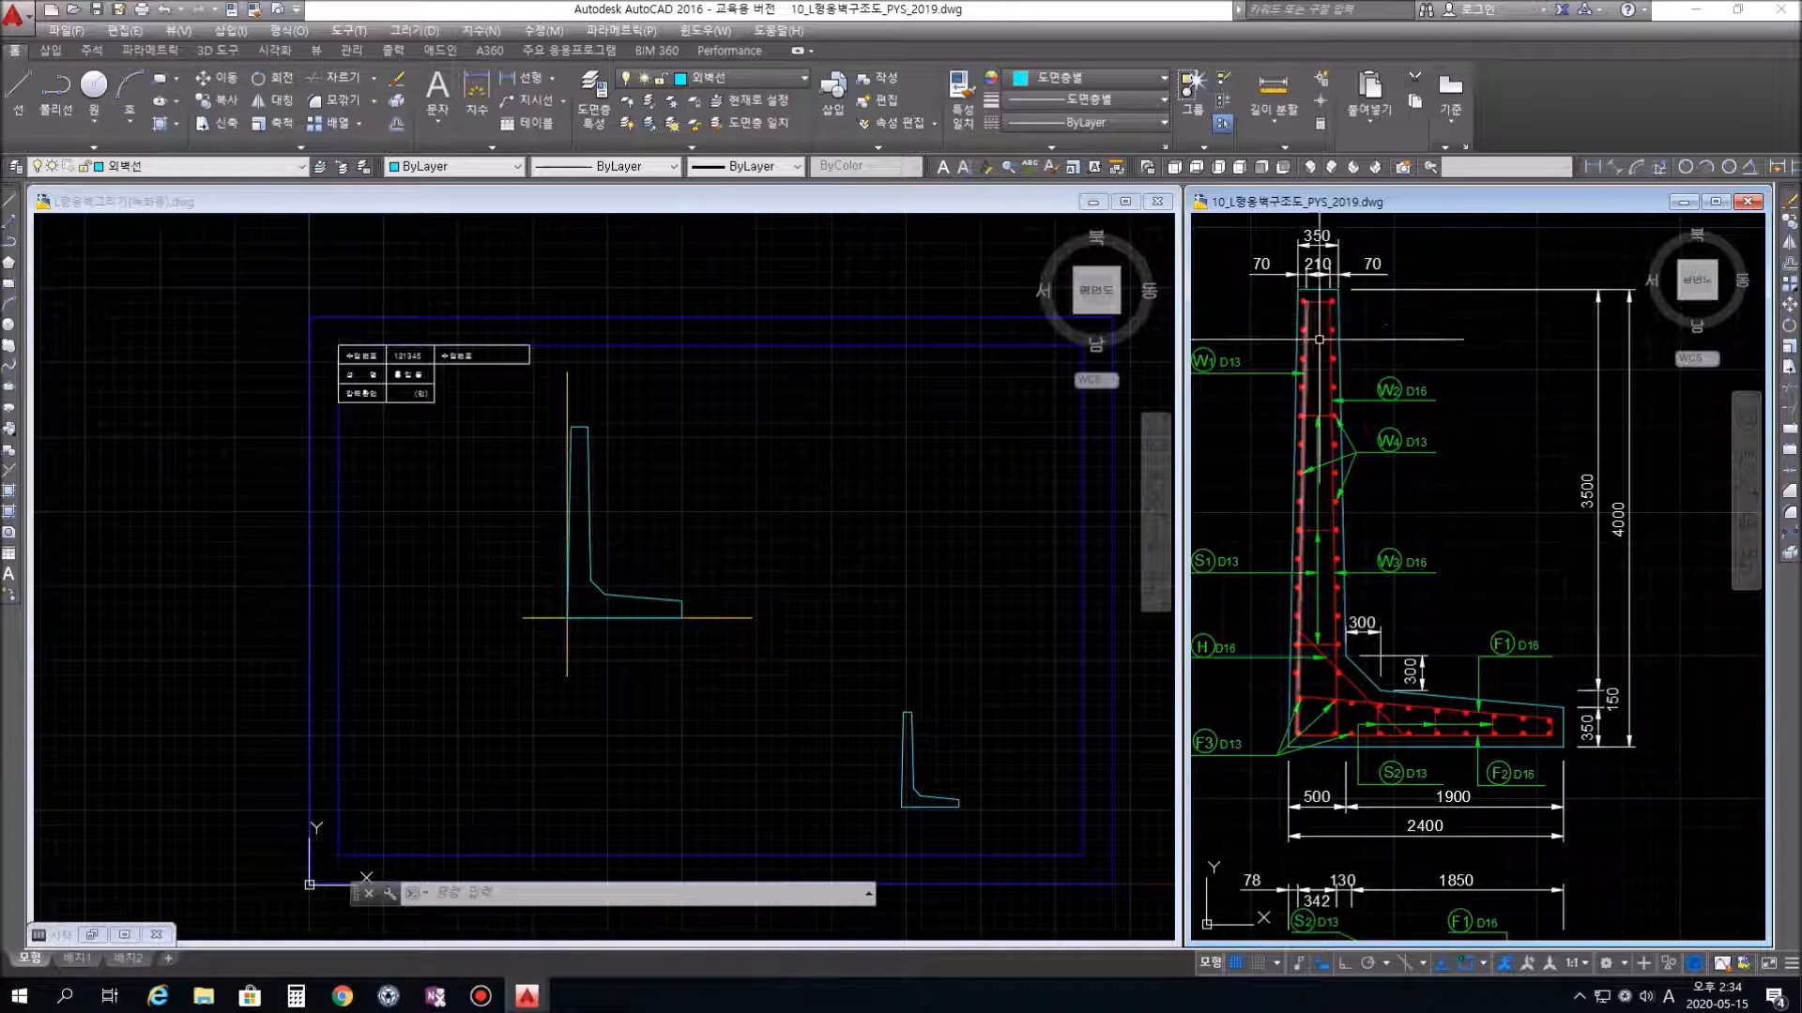
middle_drag(1511, 523, 1564, 543)
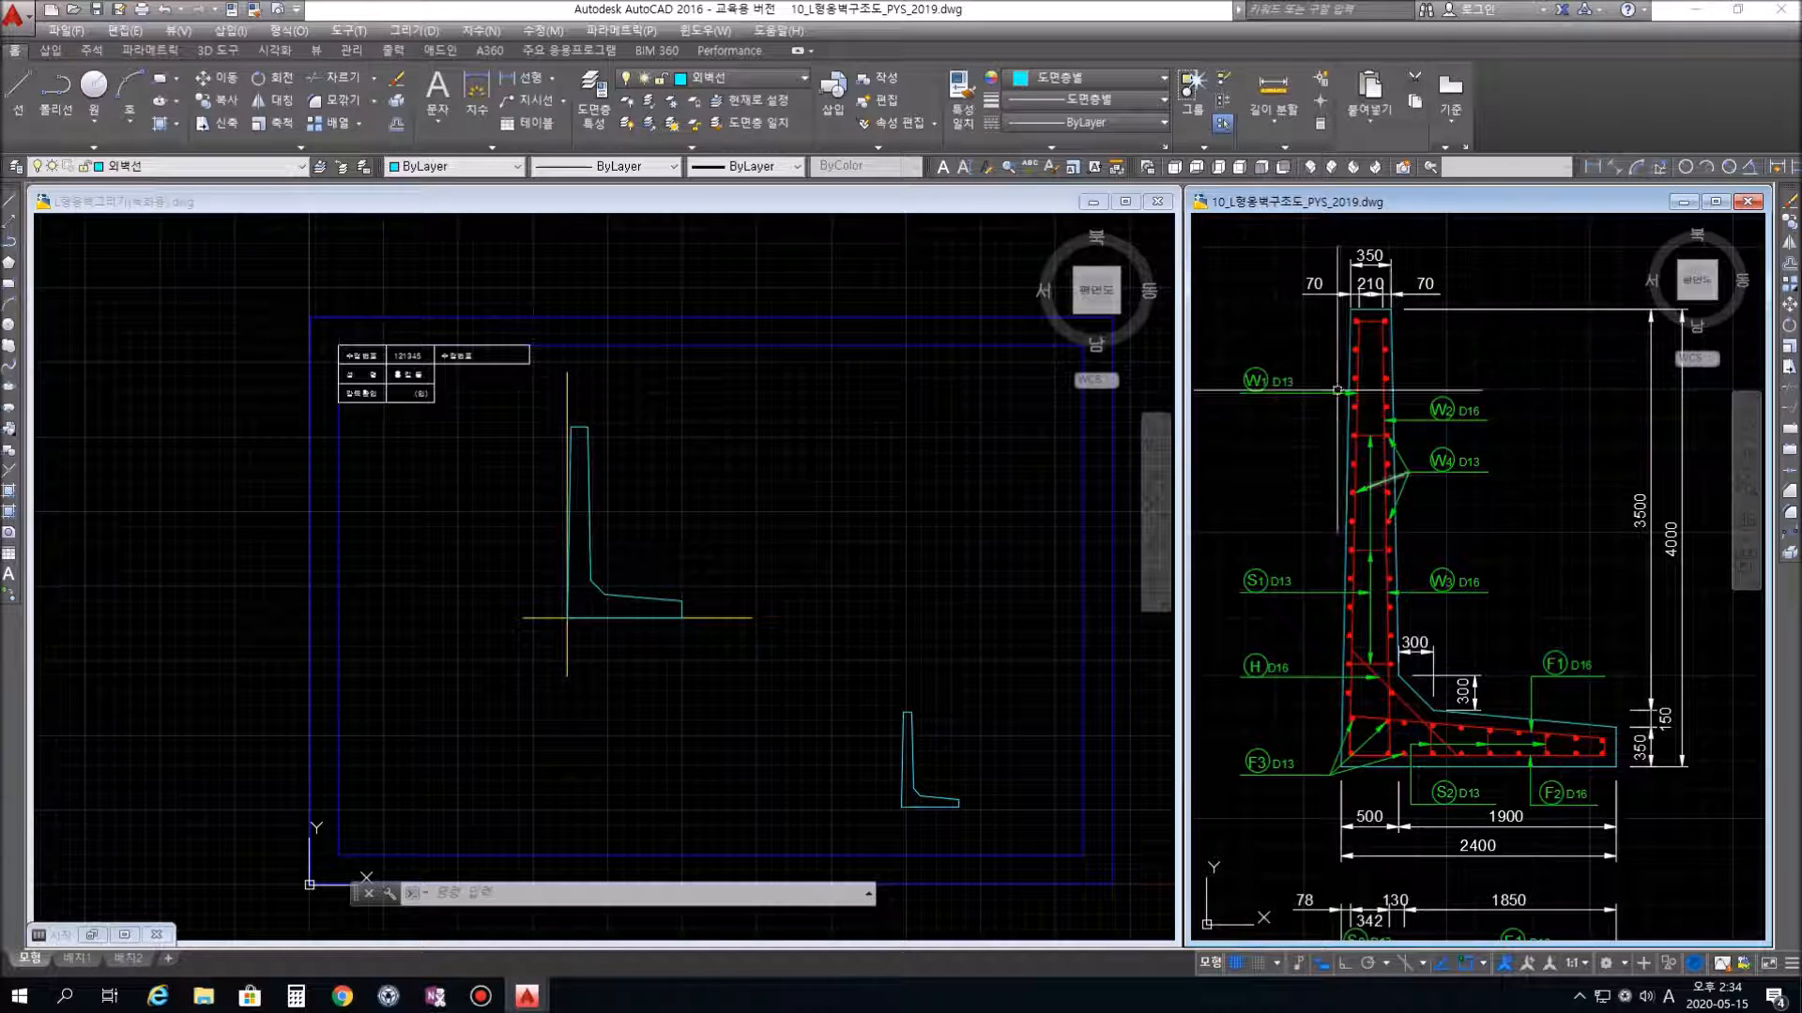
middle_drag(1381, 352, 1394, 429)
scroll(1394, 430, up, 2)
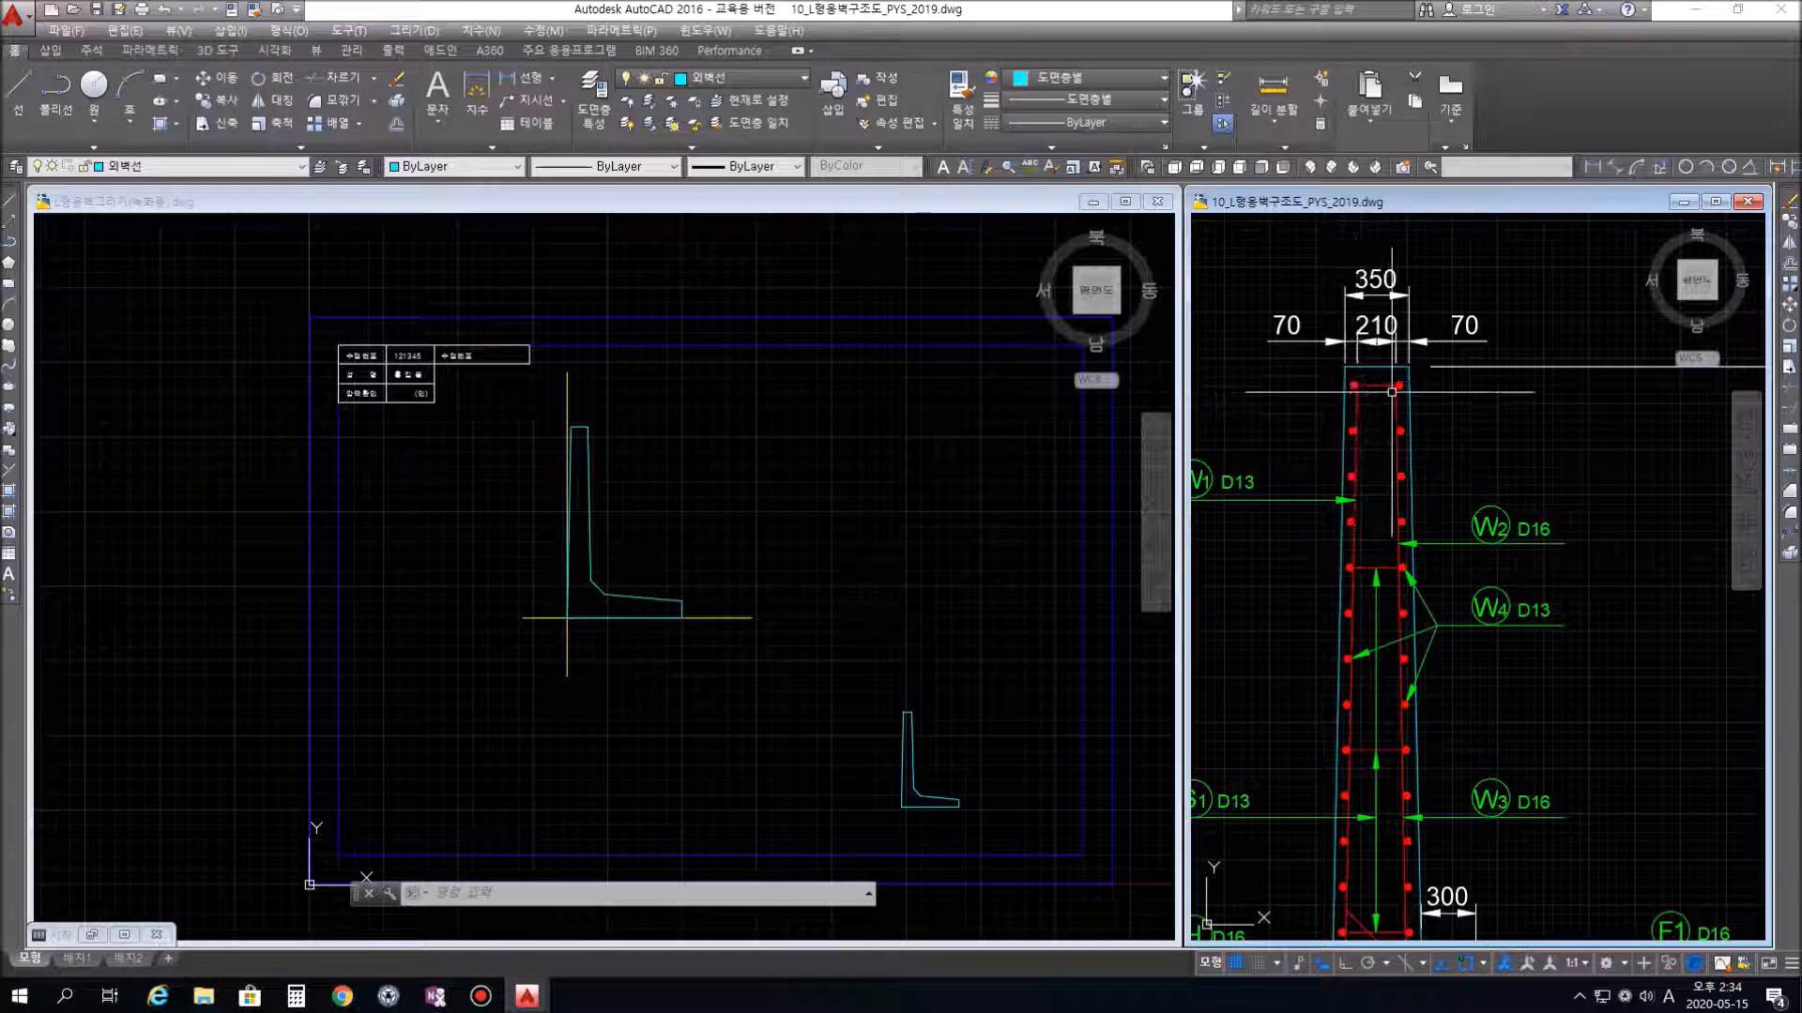
middle_drag(1471, 712, 1458, 365)
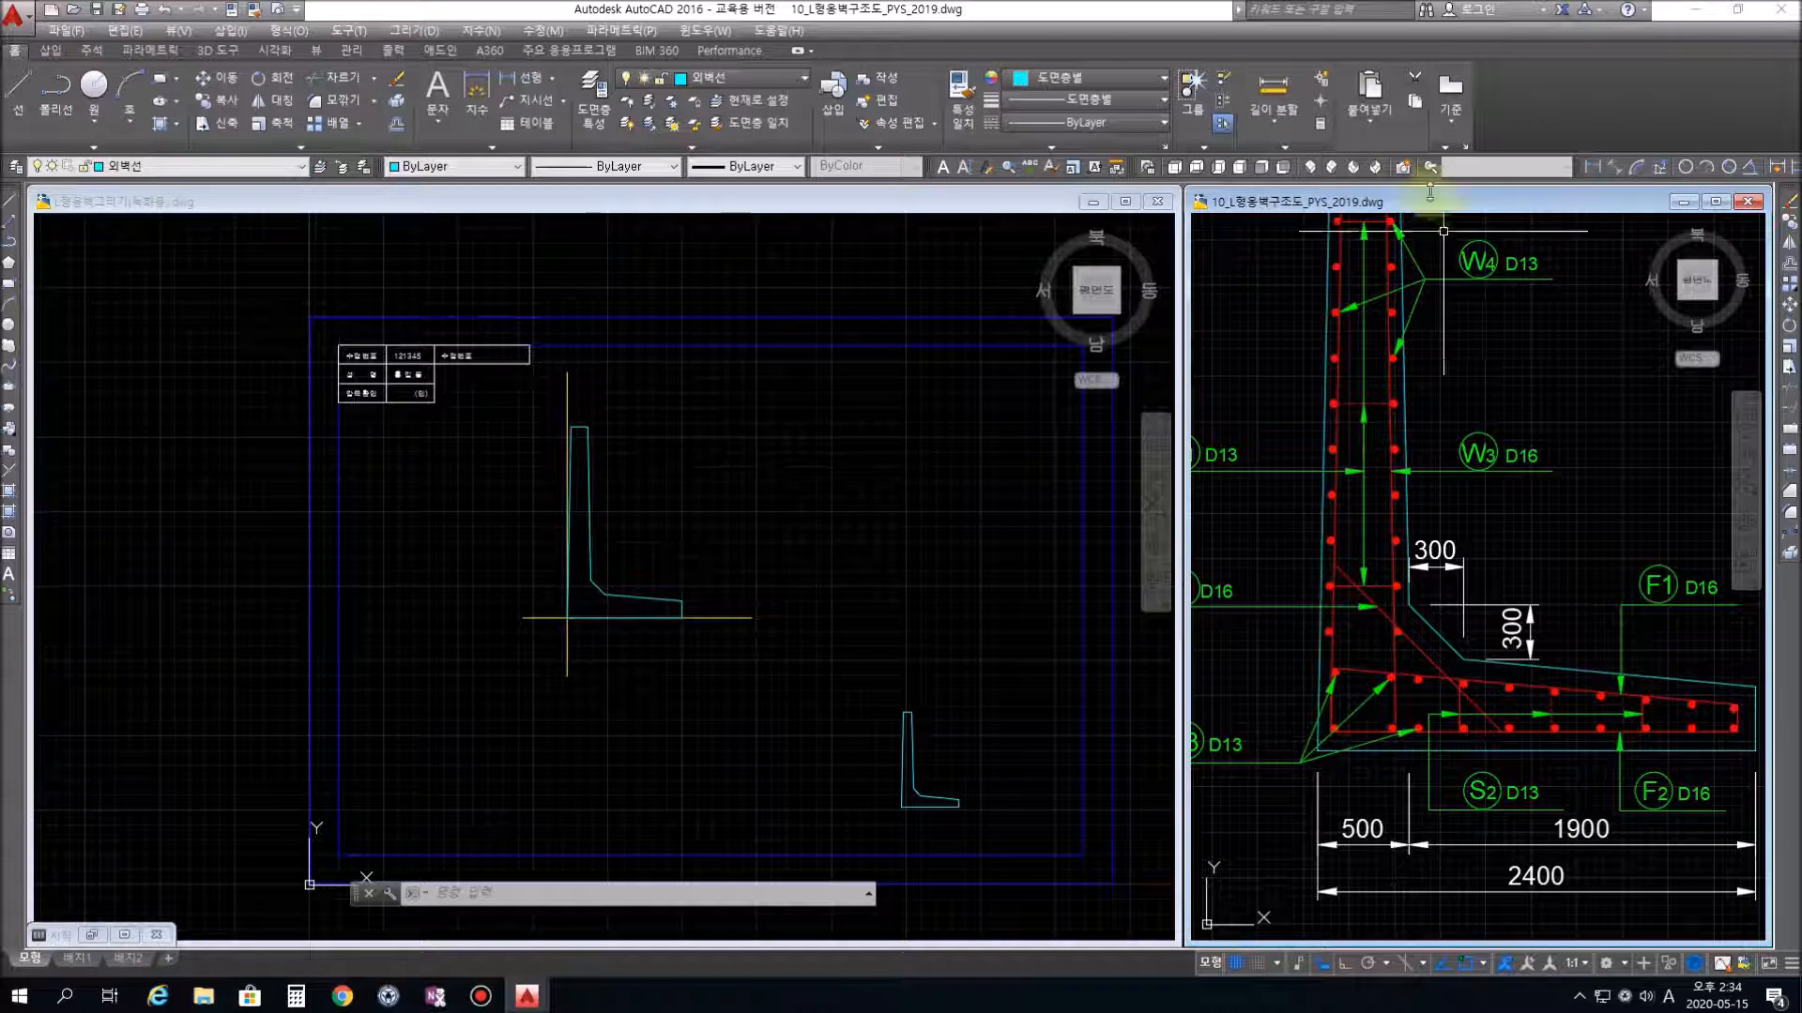
mouse_move(1479, 322)
middle_down()
mouse_move(1471, 526)
mouse_move(1464, 499)
middle_up()
scroll(1470, 517, down, 2)
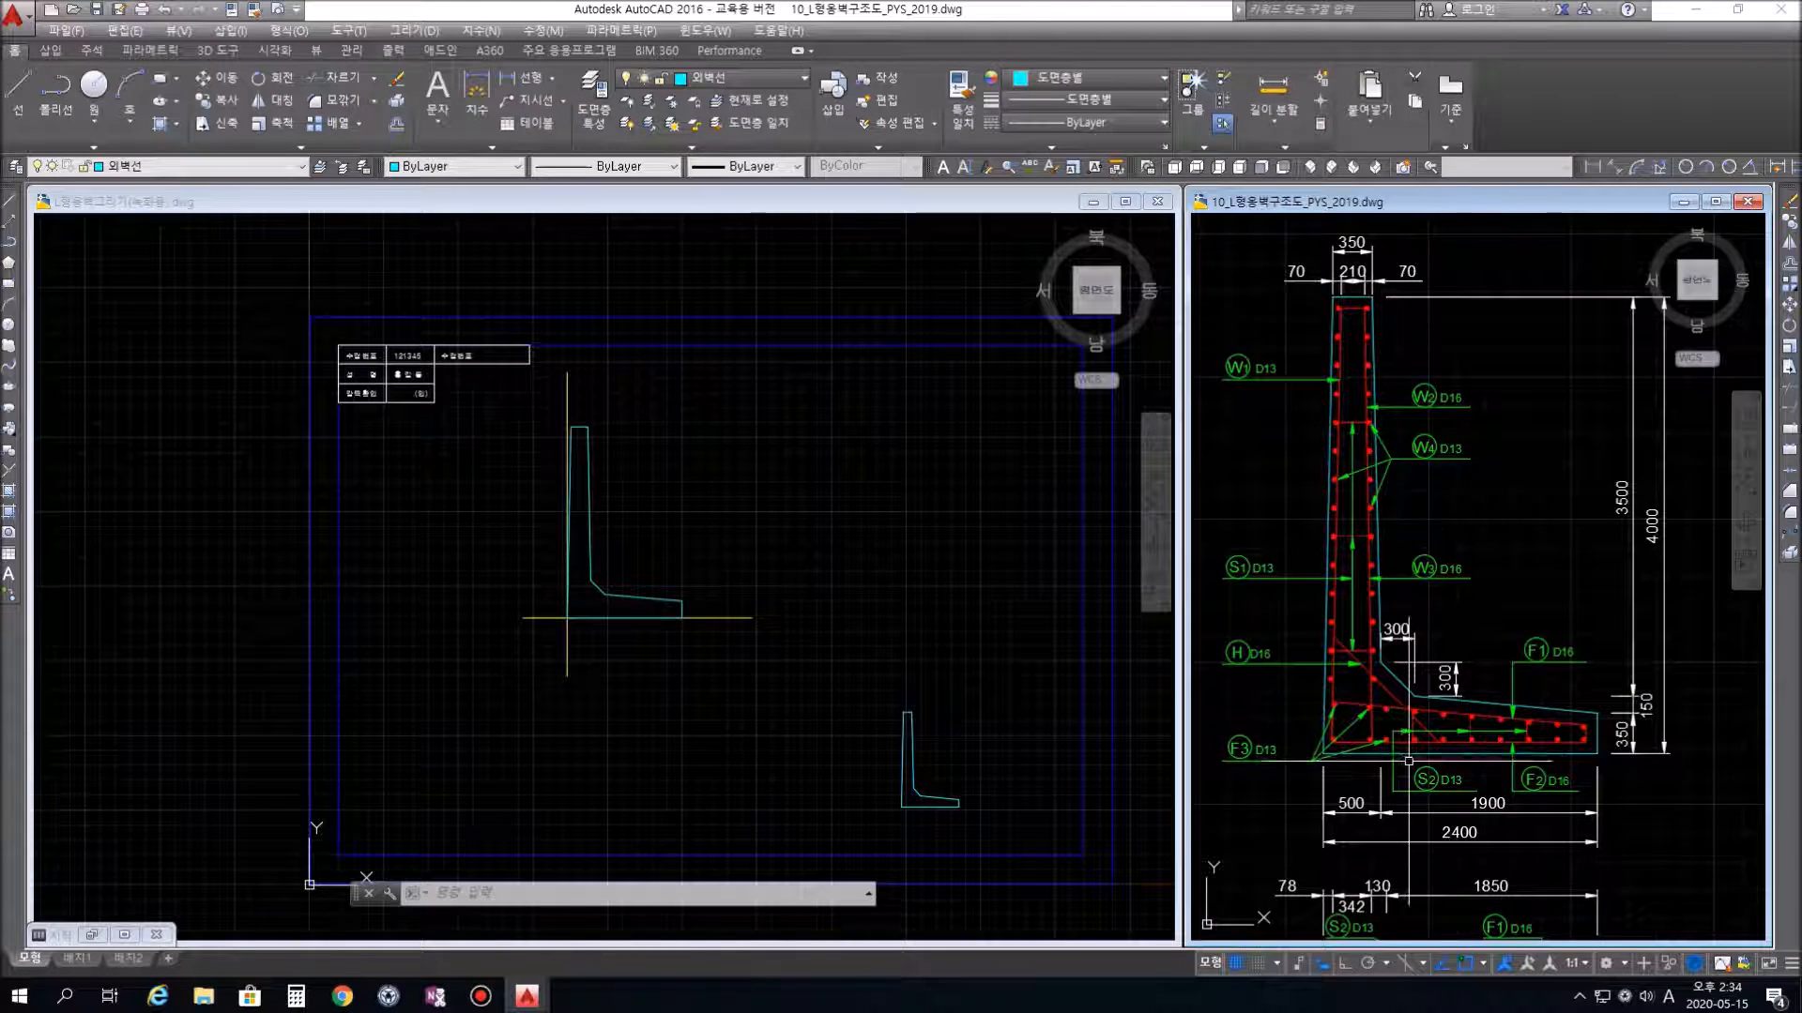
middle_drag(1449, 910, 1490, 598)
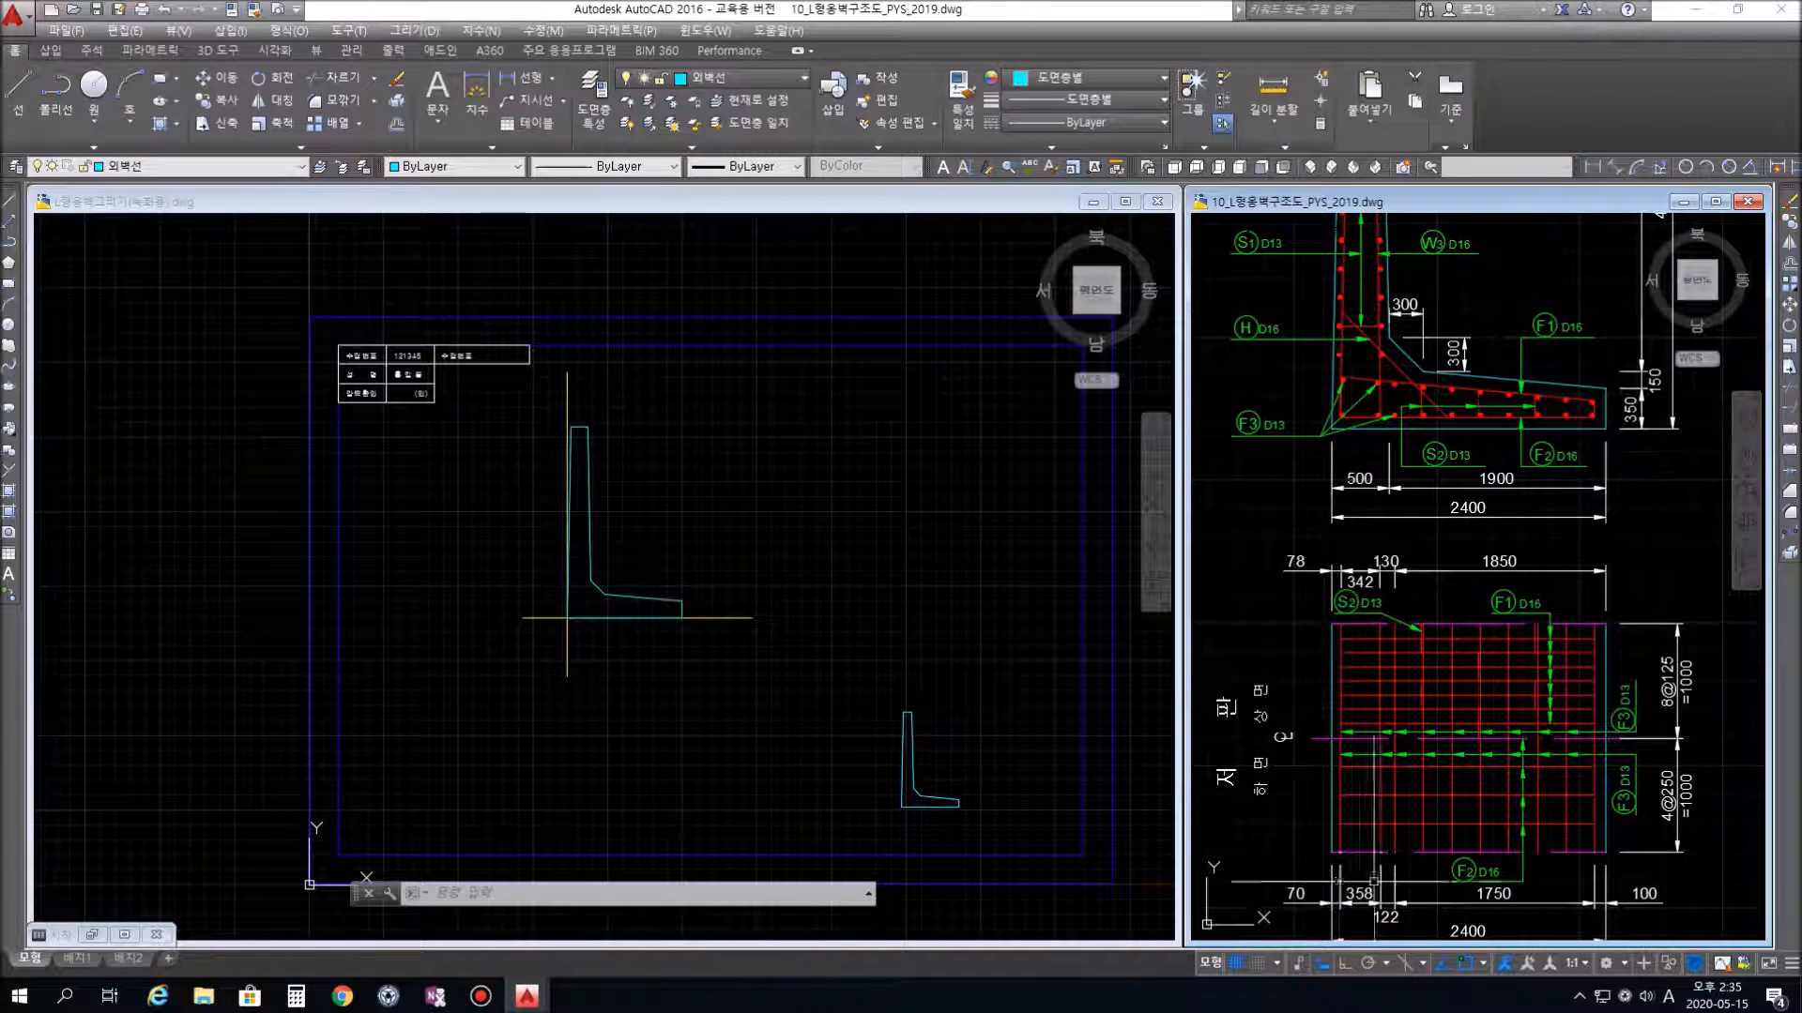
Offset the vertical construction line at the wall's heel 70 to the right in the working drawing
click(569, 591)
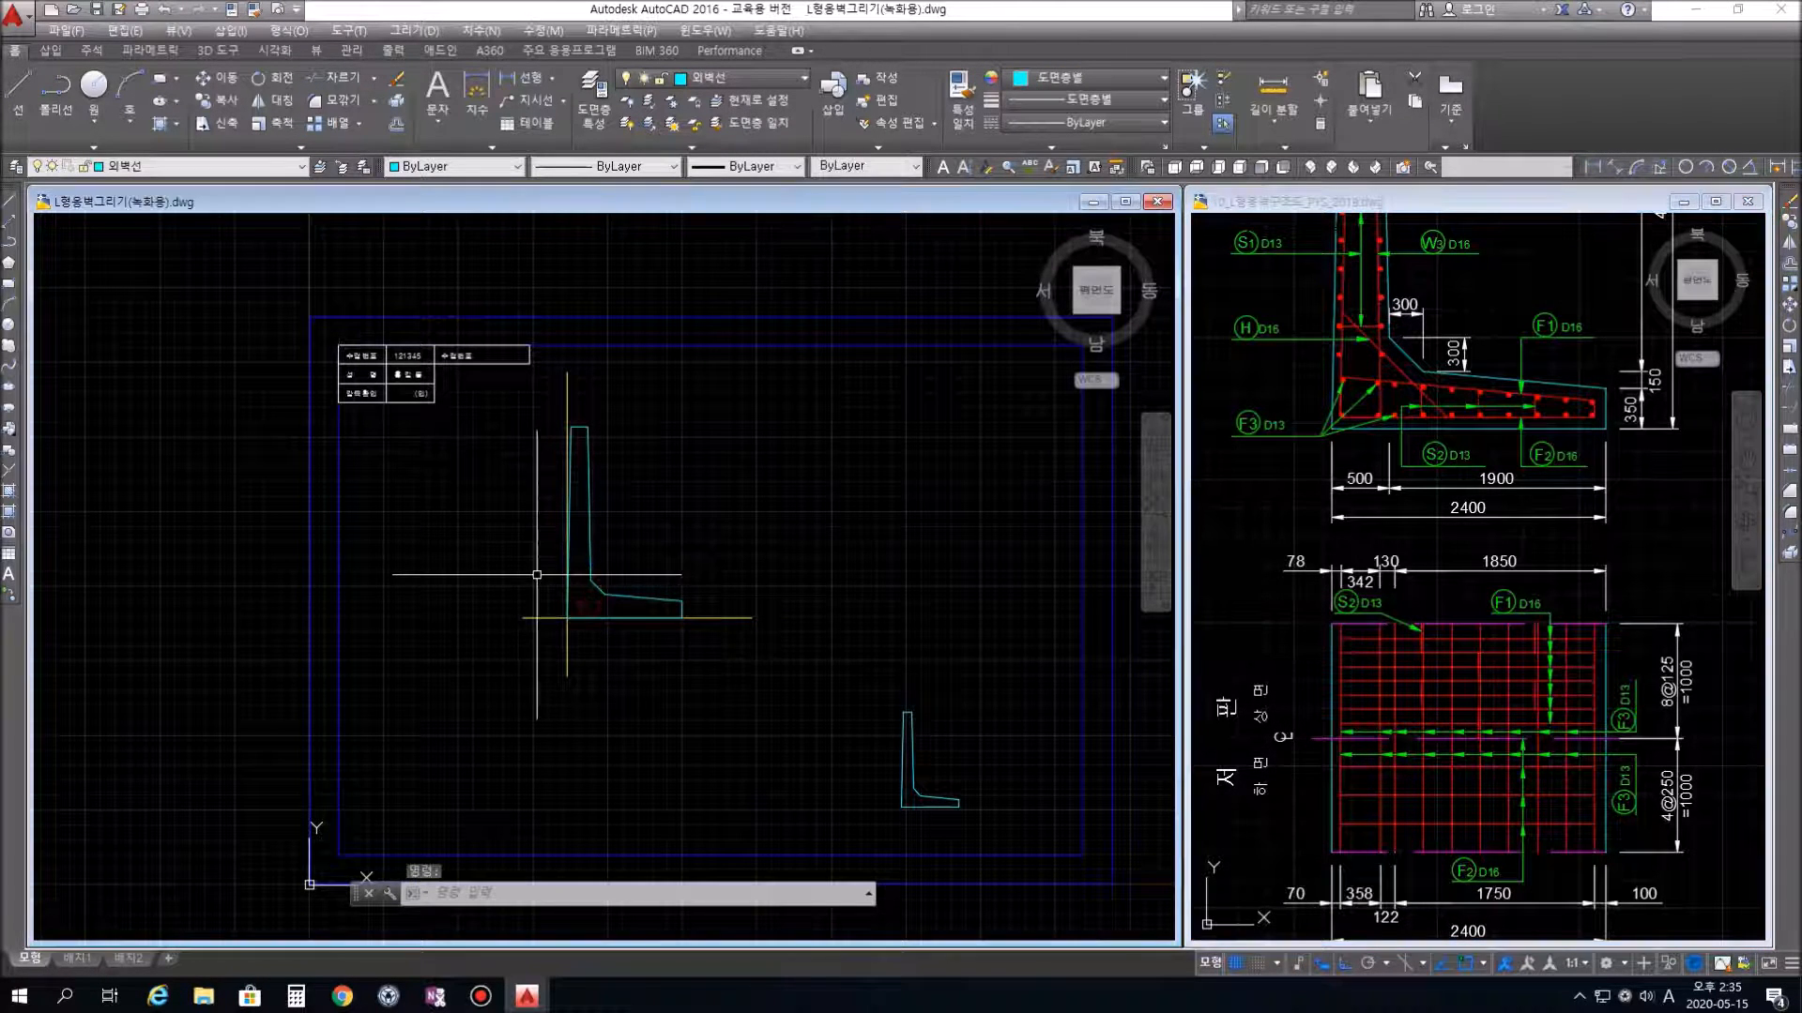
scroll(568, 591, up, 5)
scroll(638, 619, up, 2)
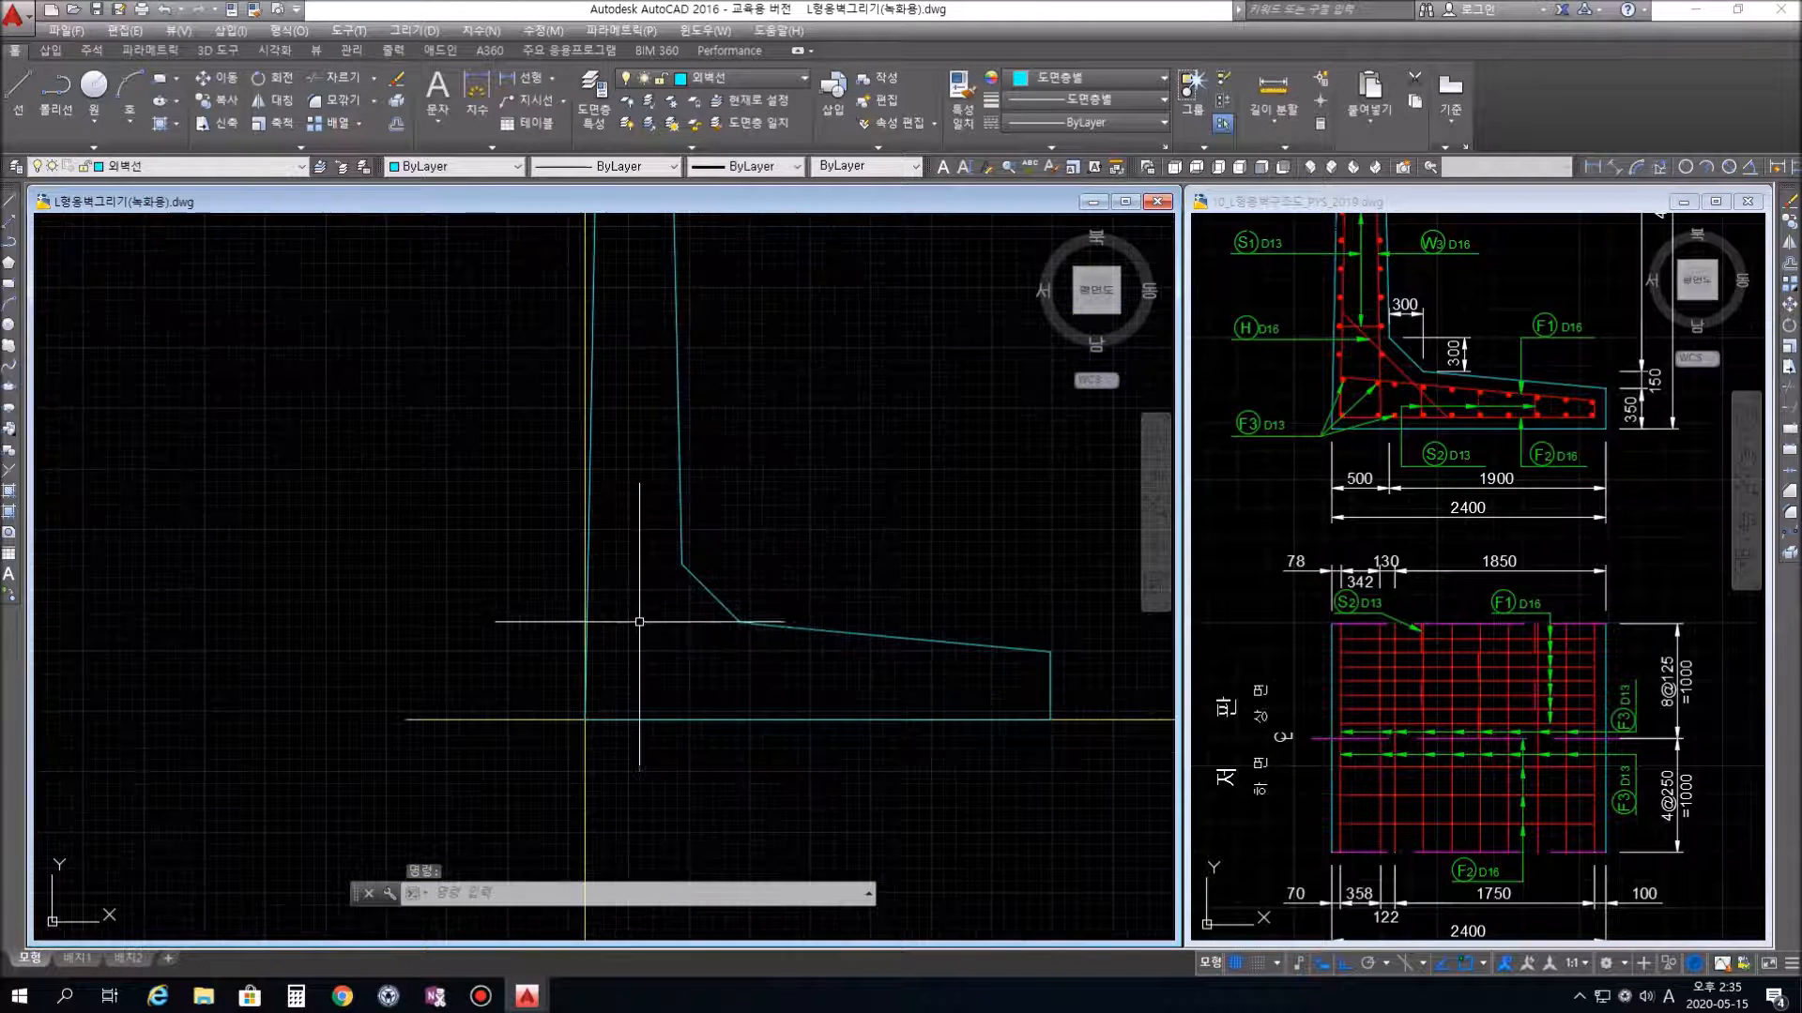
middle_drag(640, 680, 549, 581)
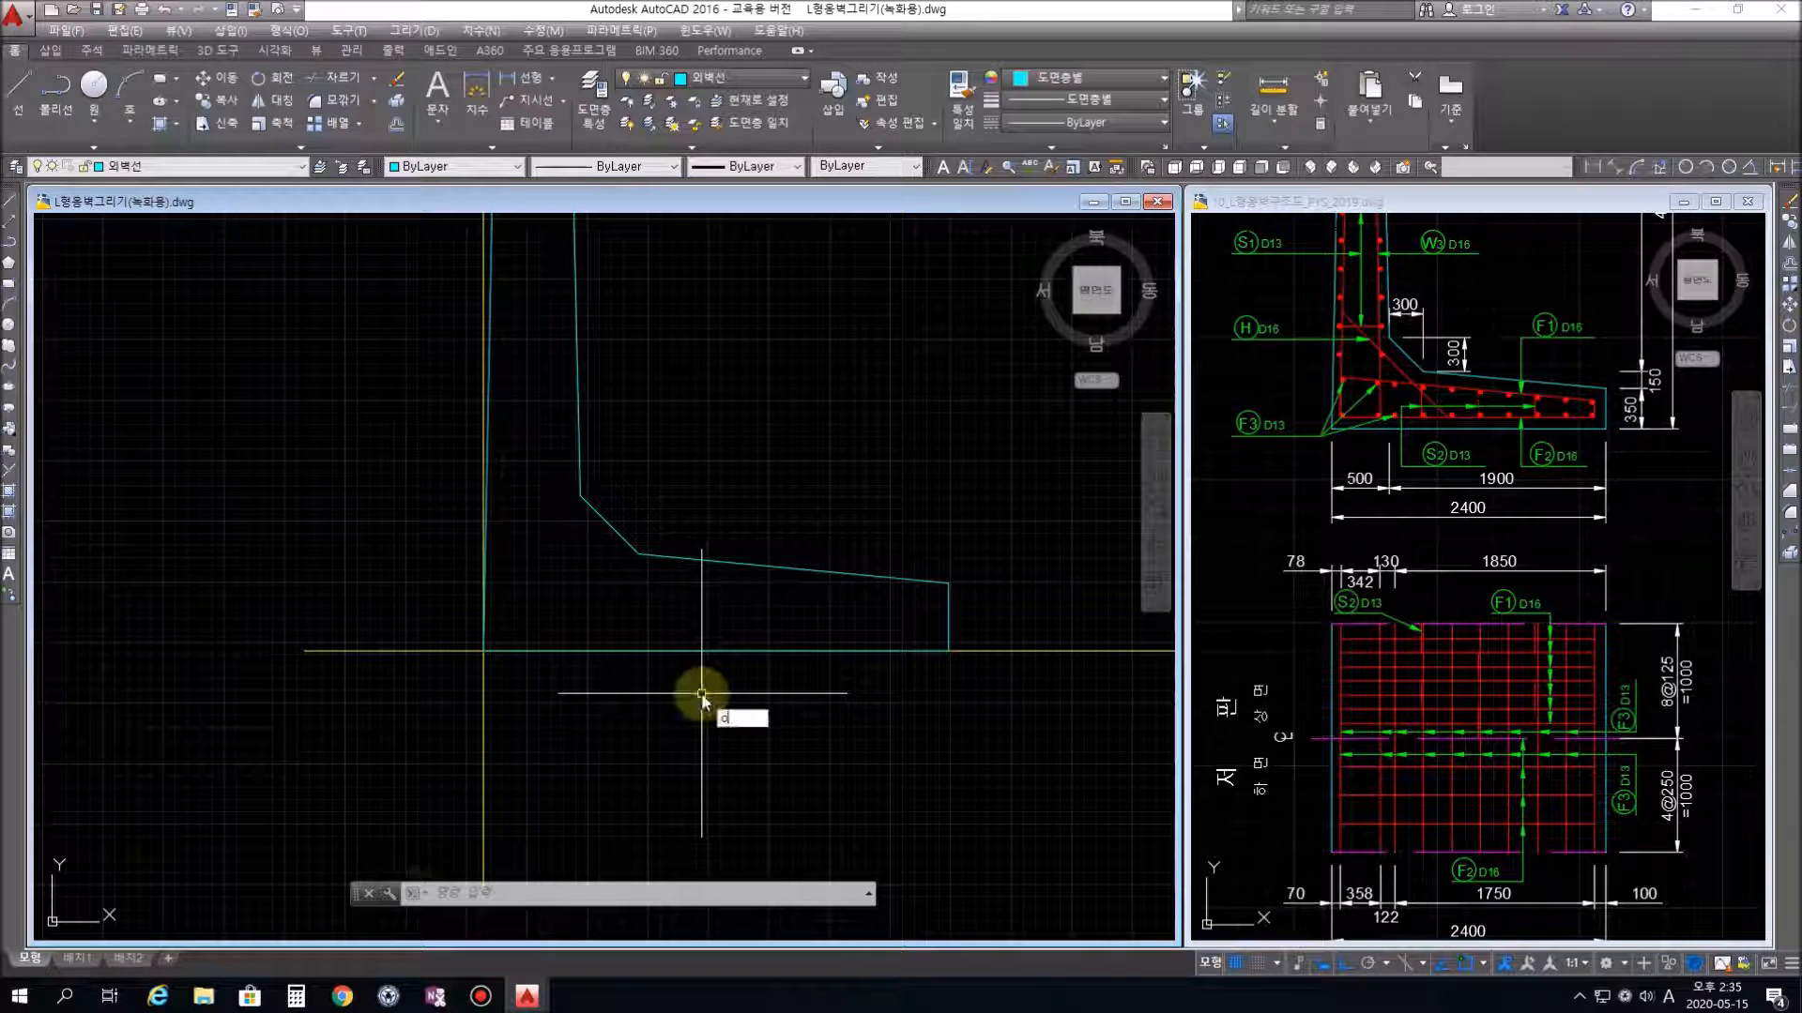
key(Return)
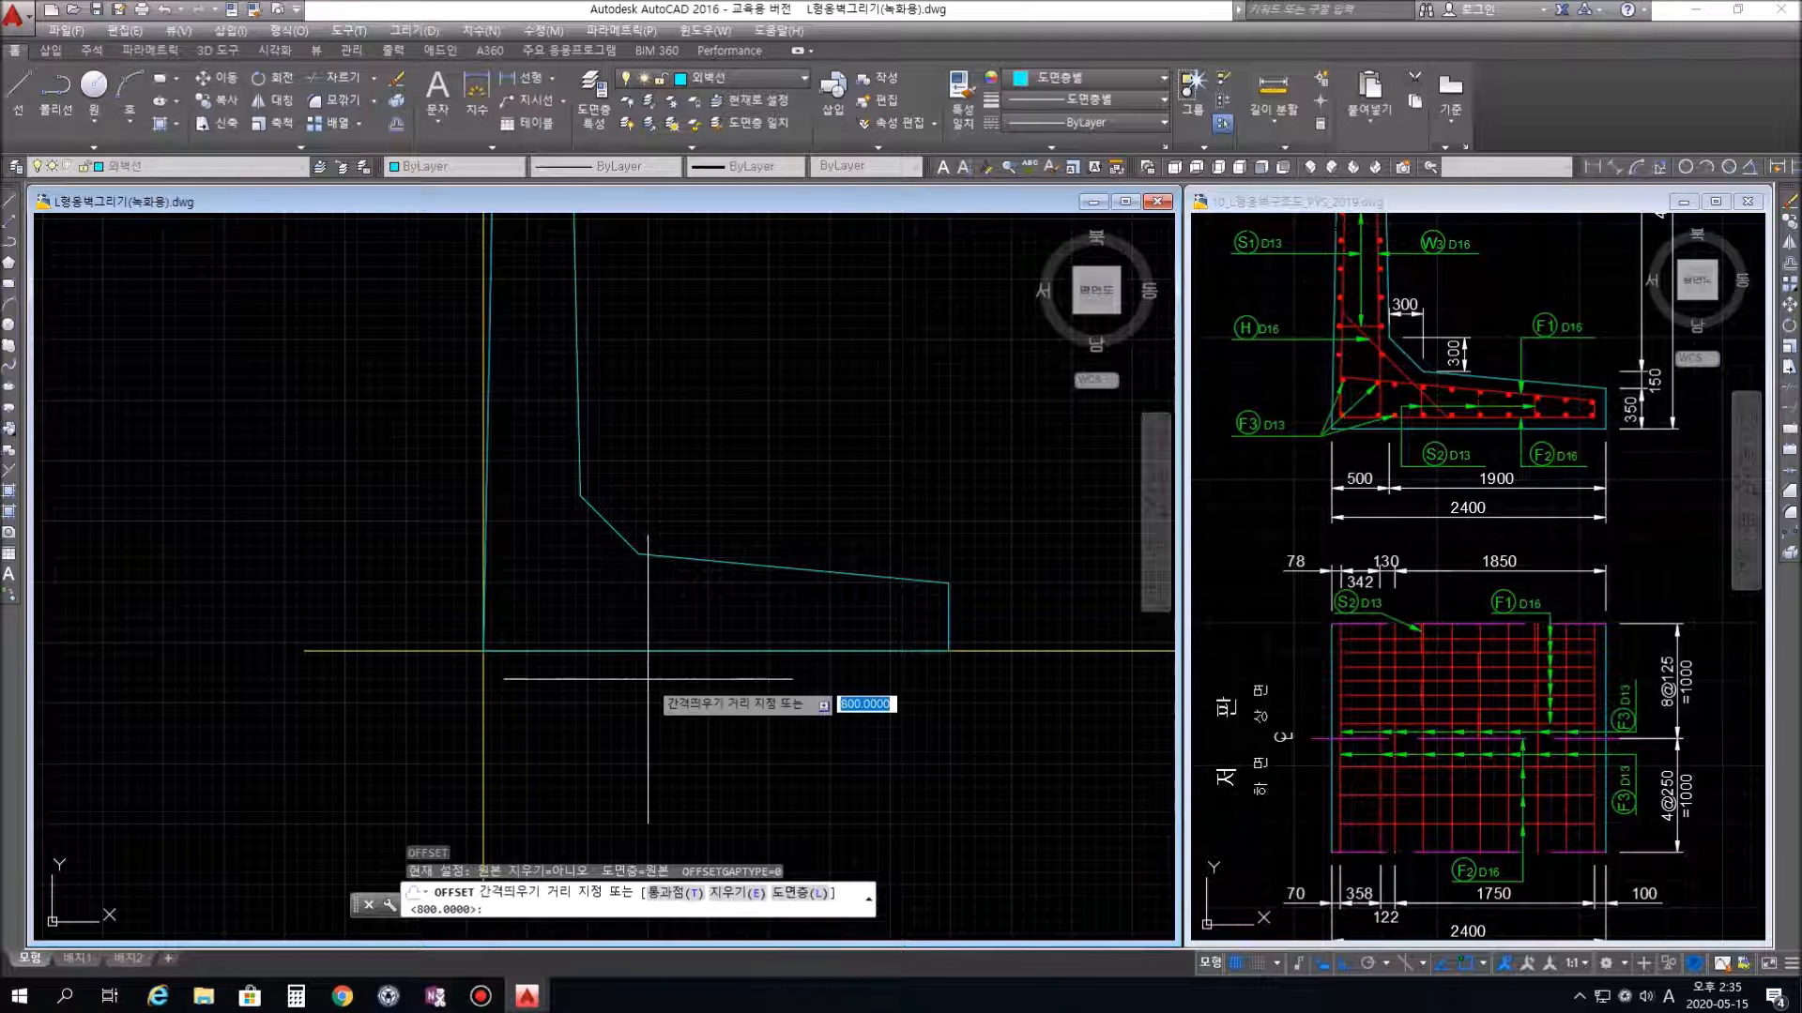
key(Return)
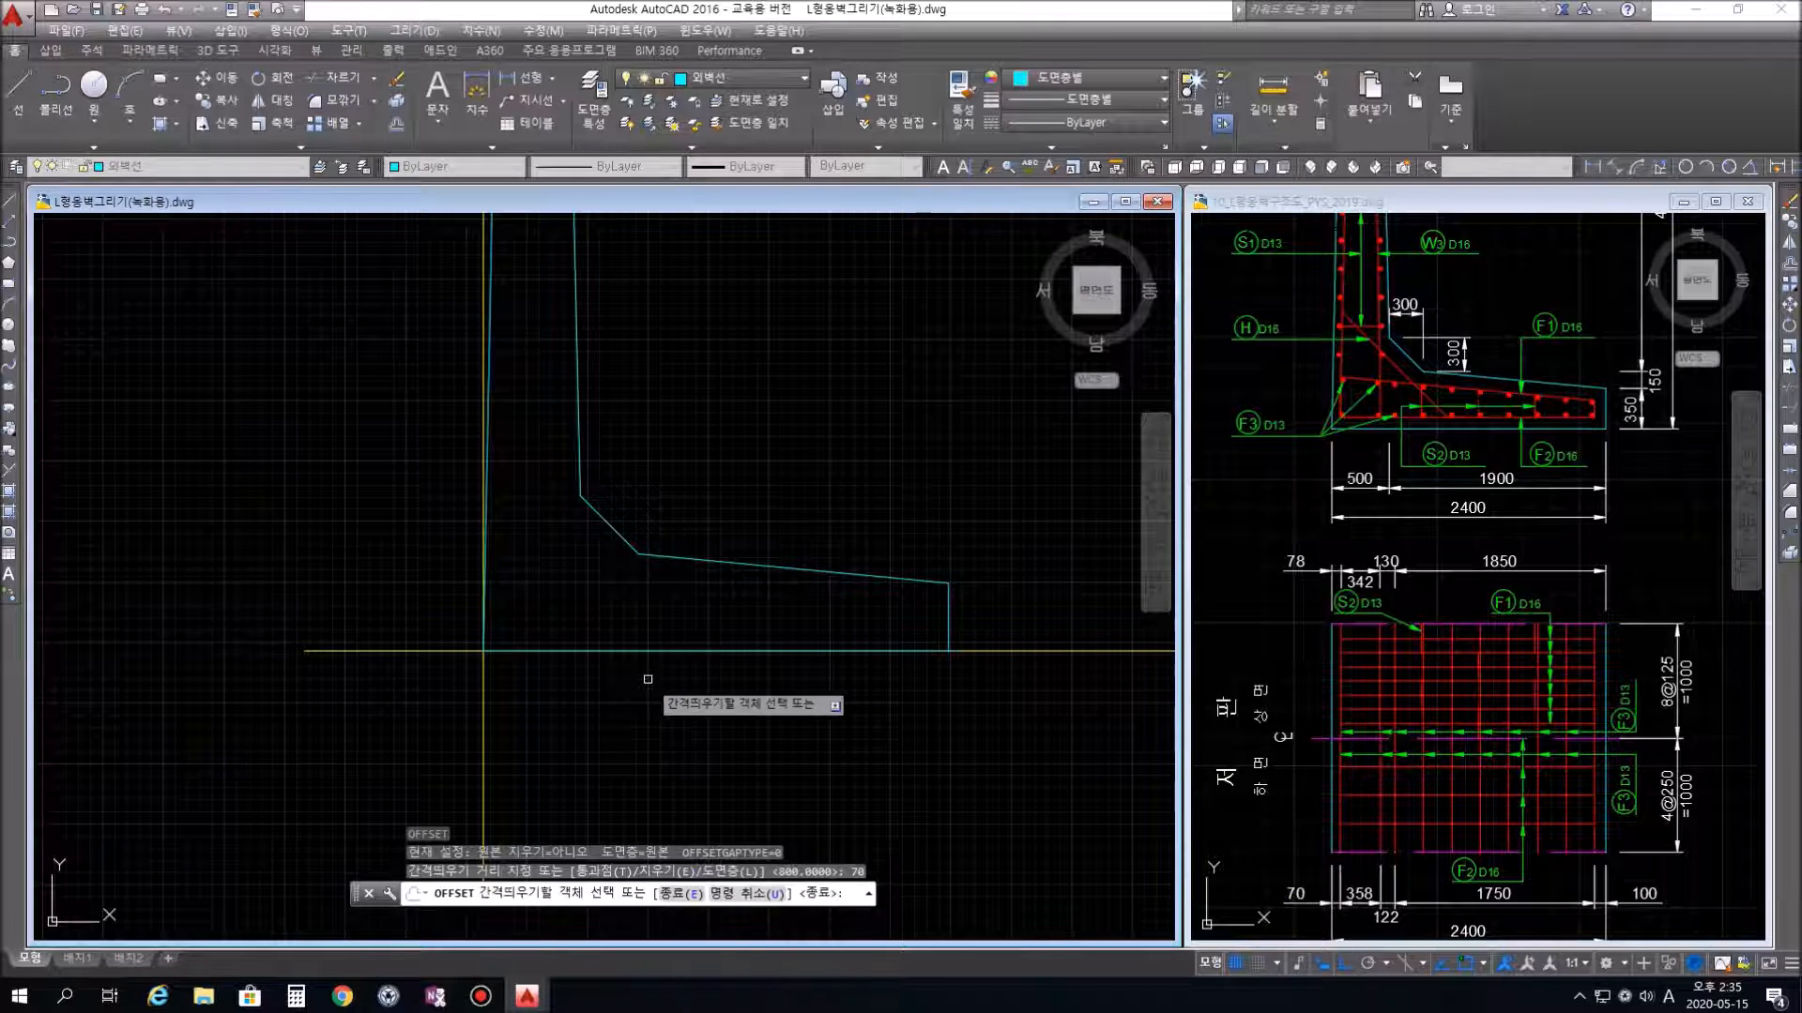
click(480, 740)
click(606, 734)
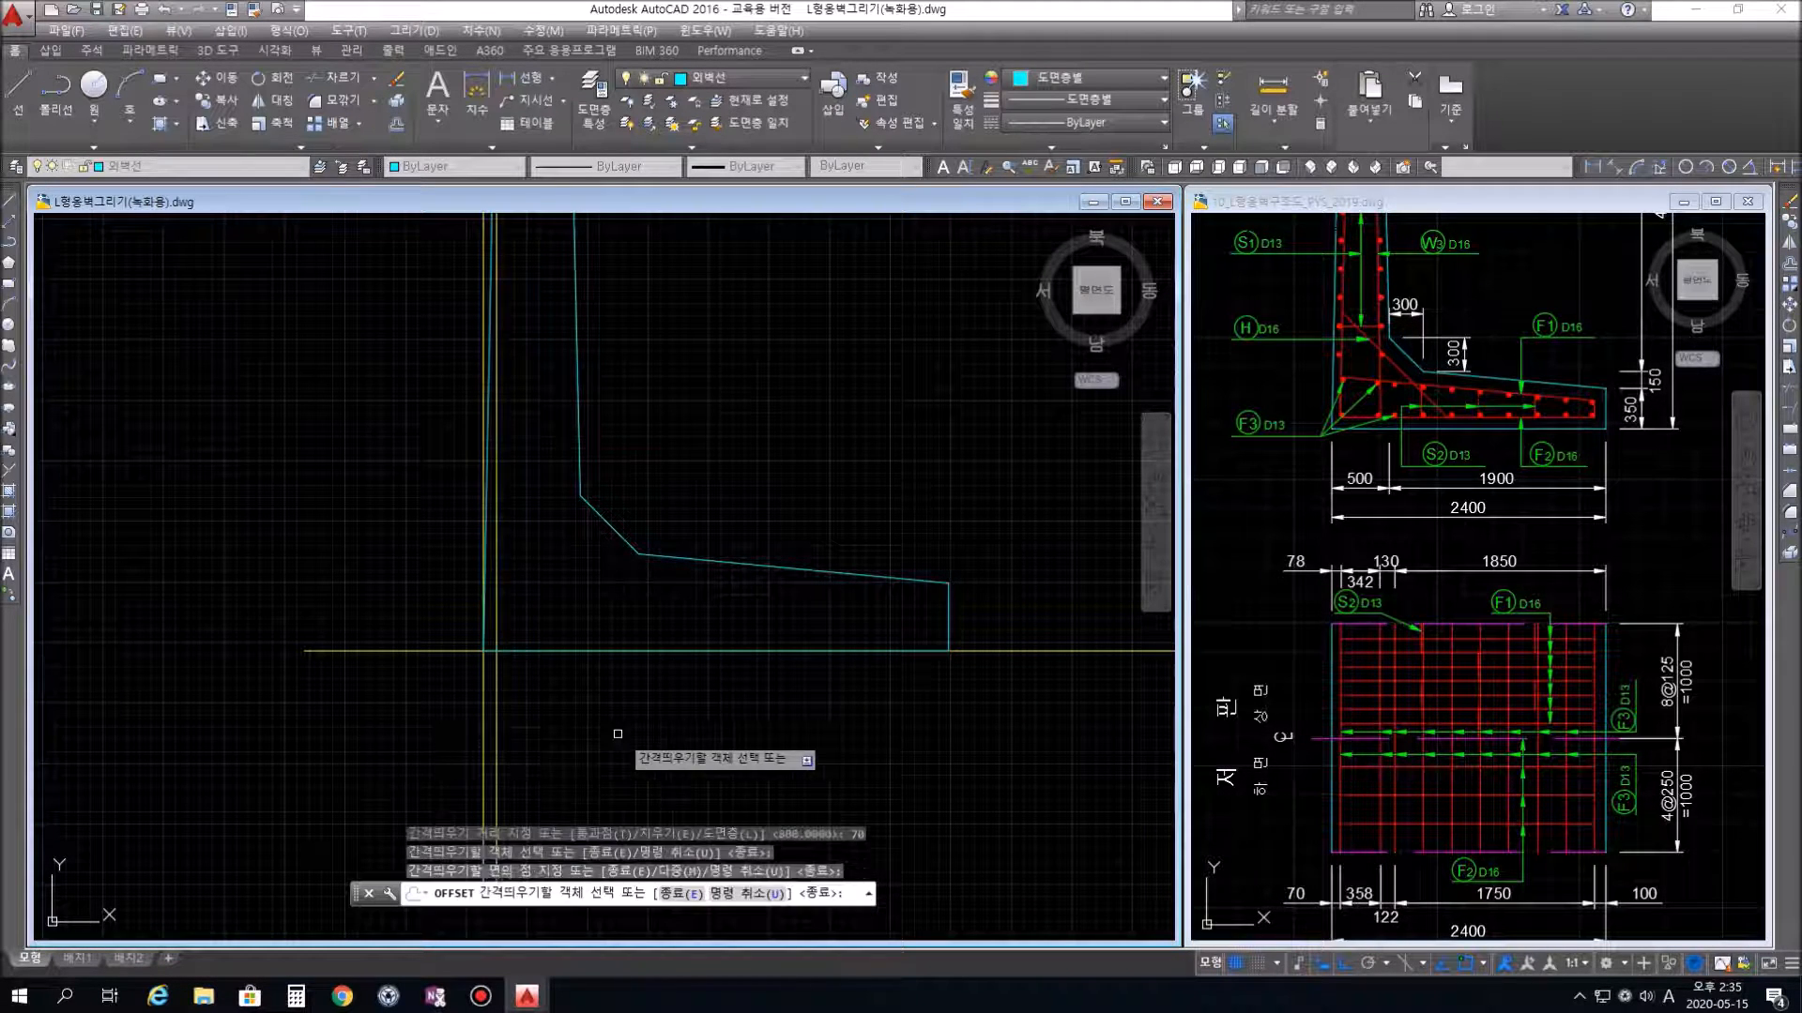
key(Return)
Offset the new vertical construction line 358 further to the right
key(Return)
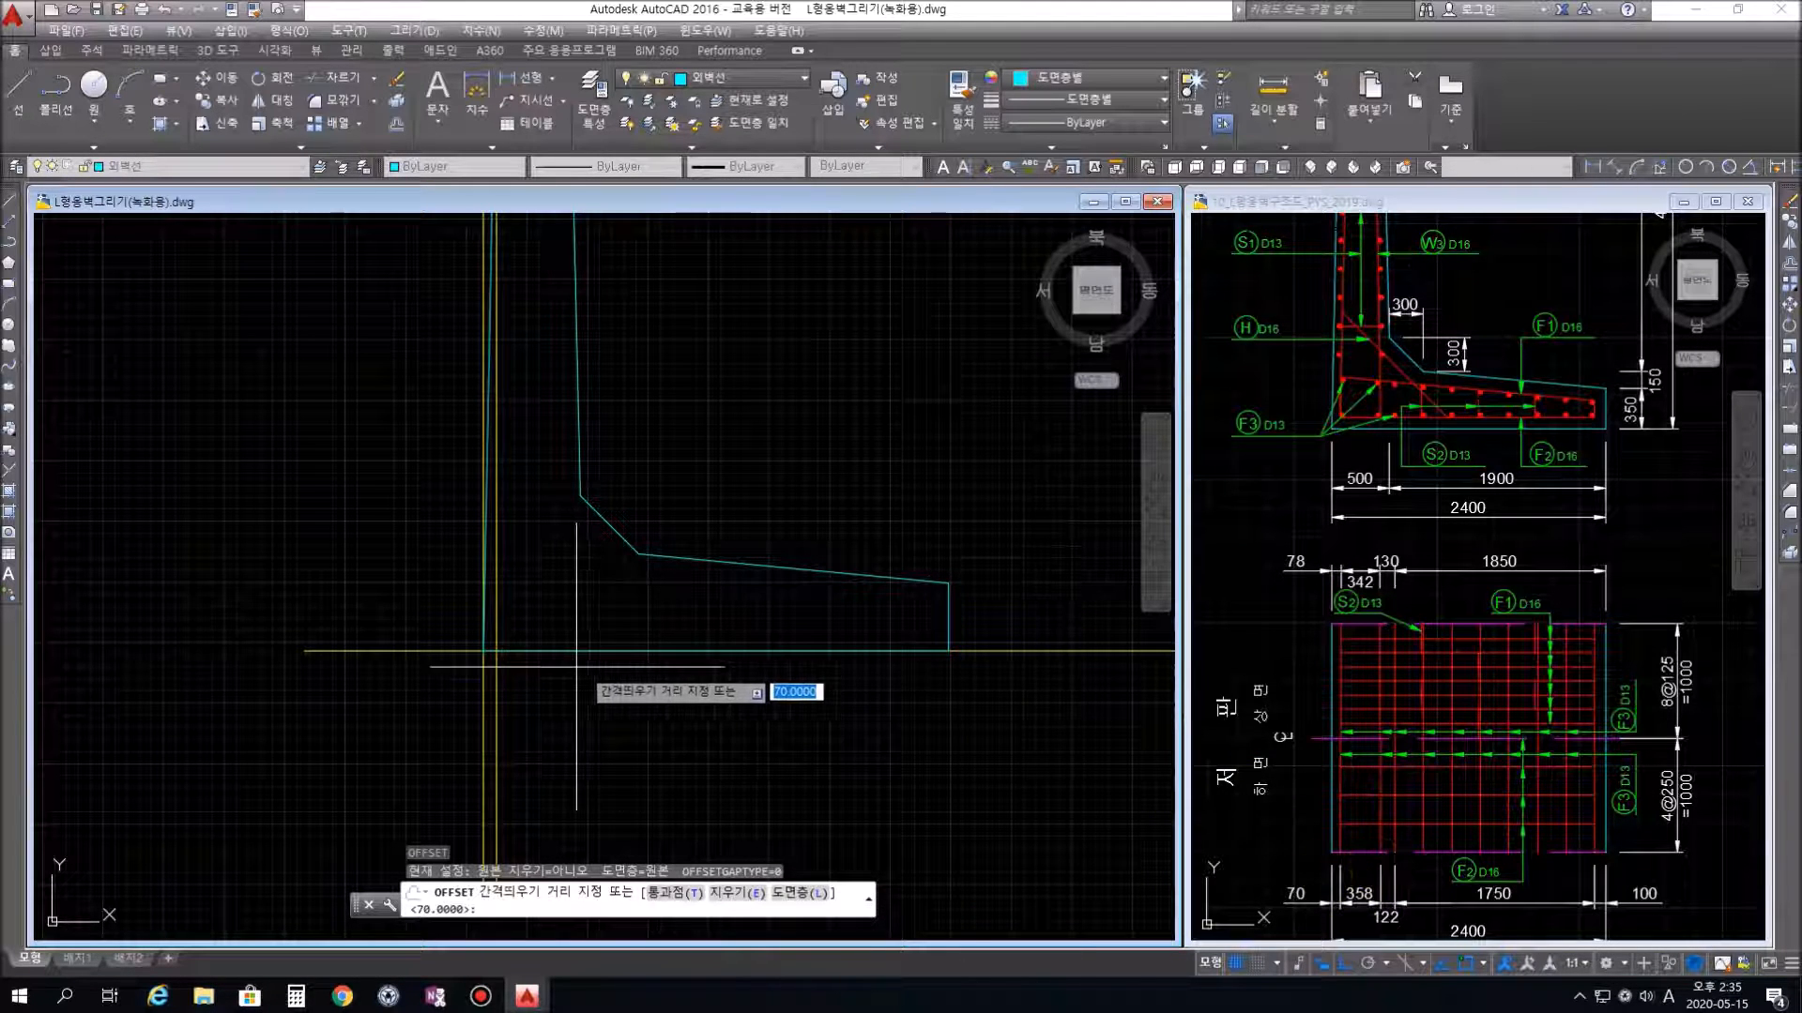
text(3)
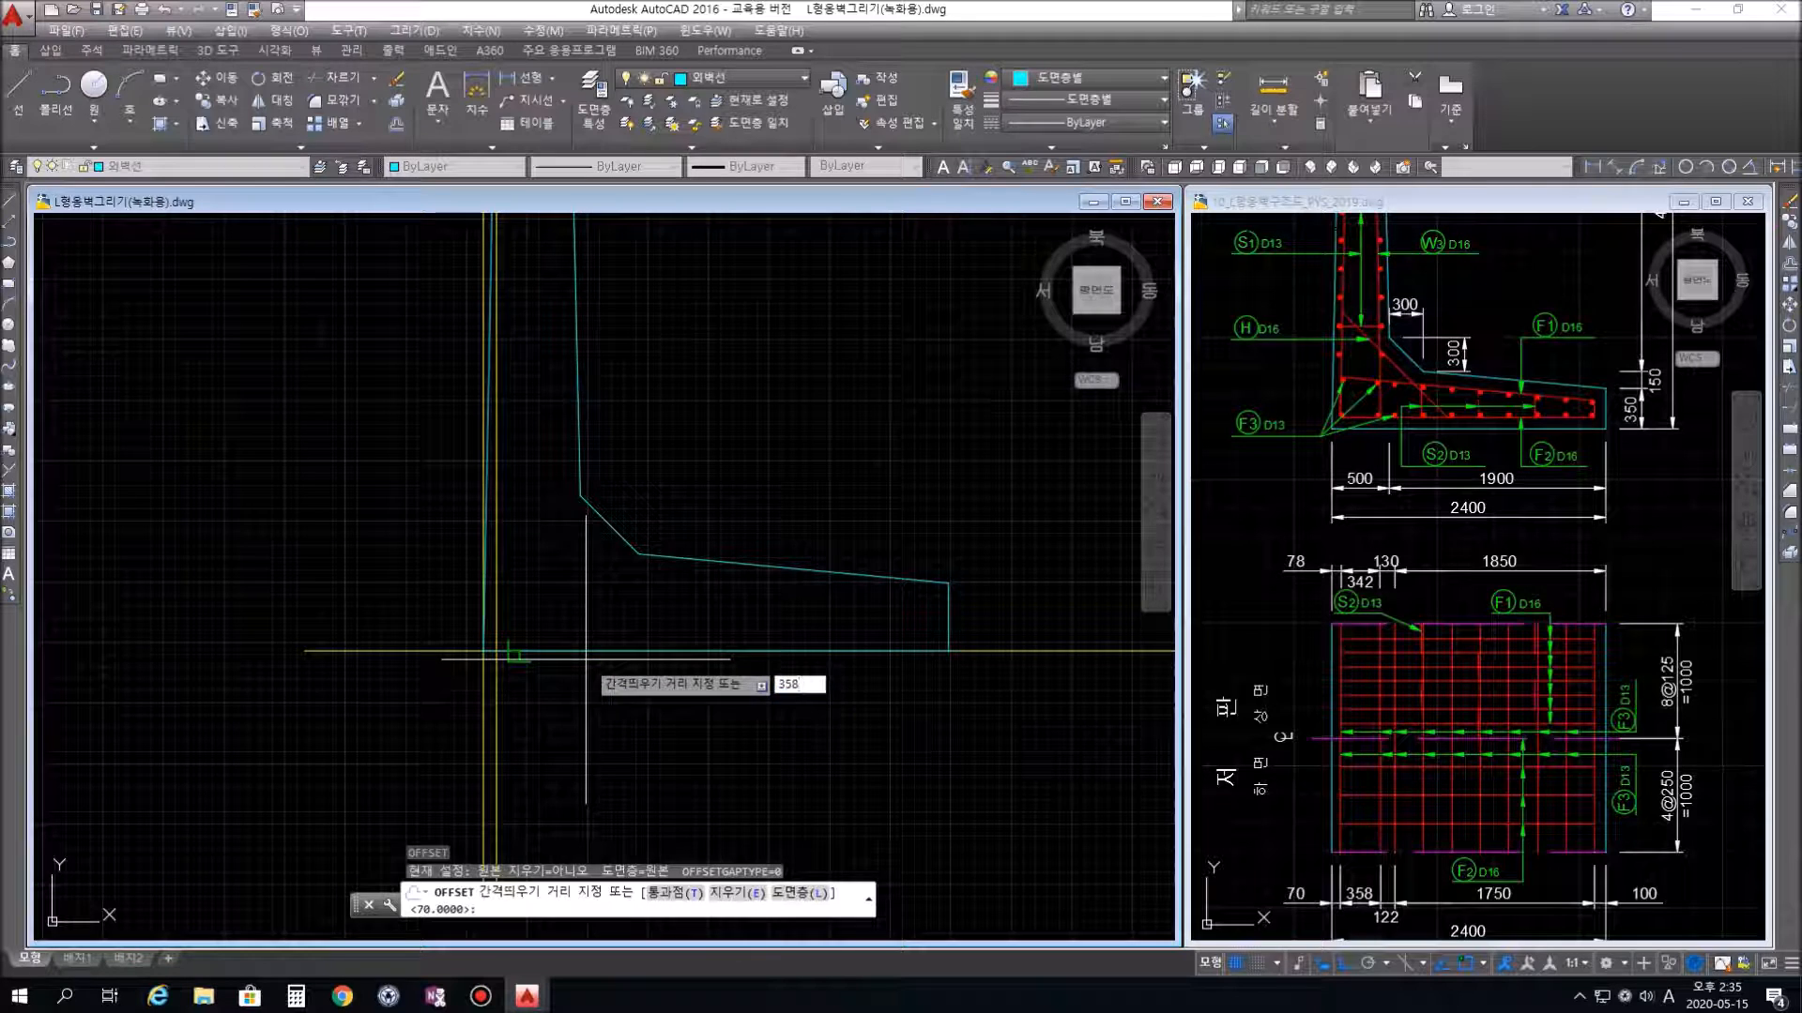
text(58)
key(Return)
click(497, 703)
click(619, 710)
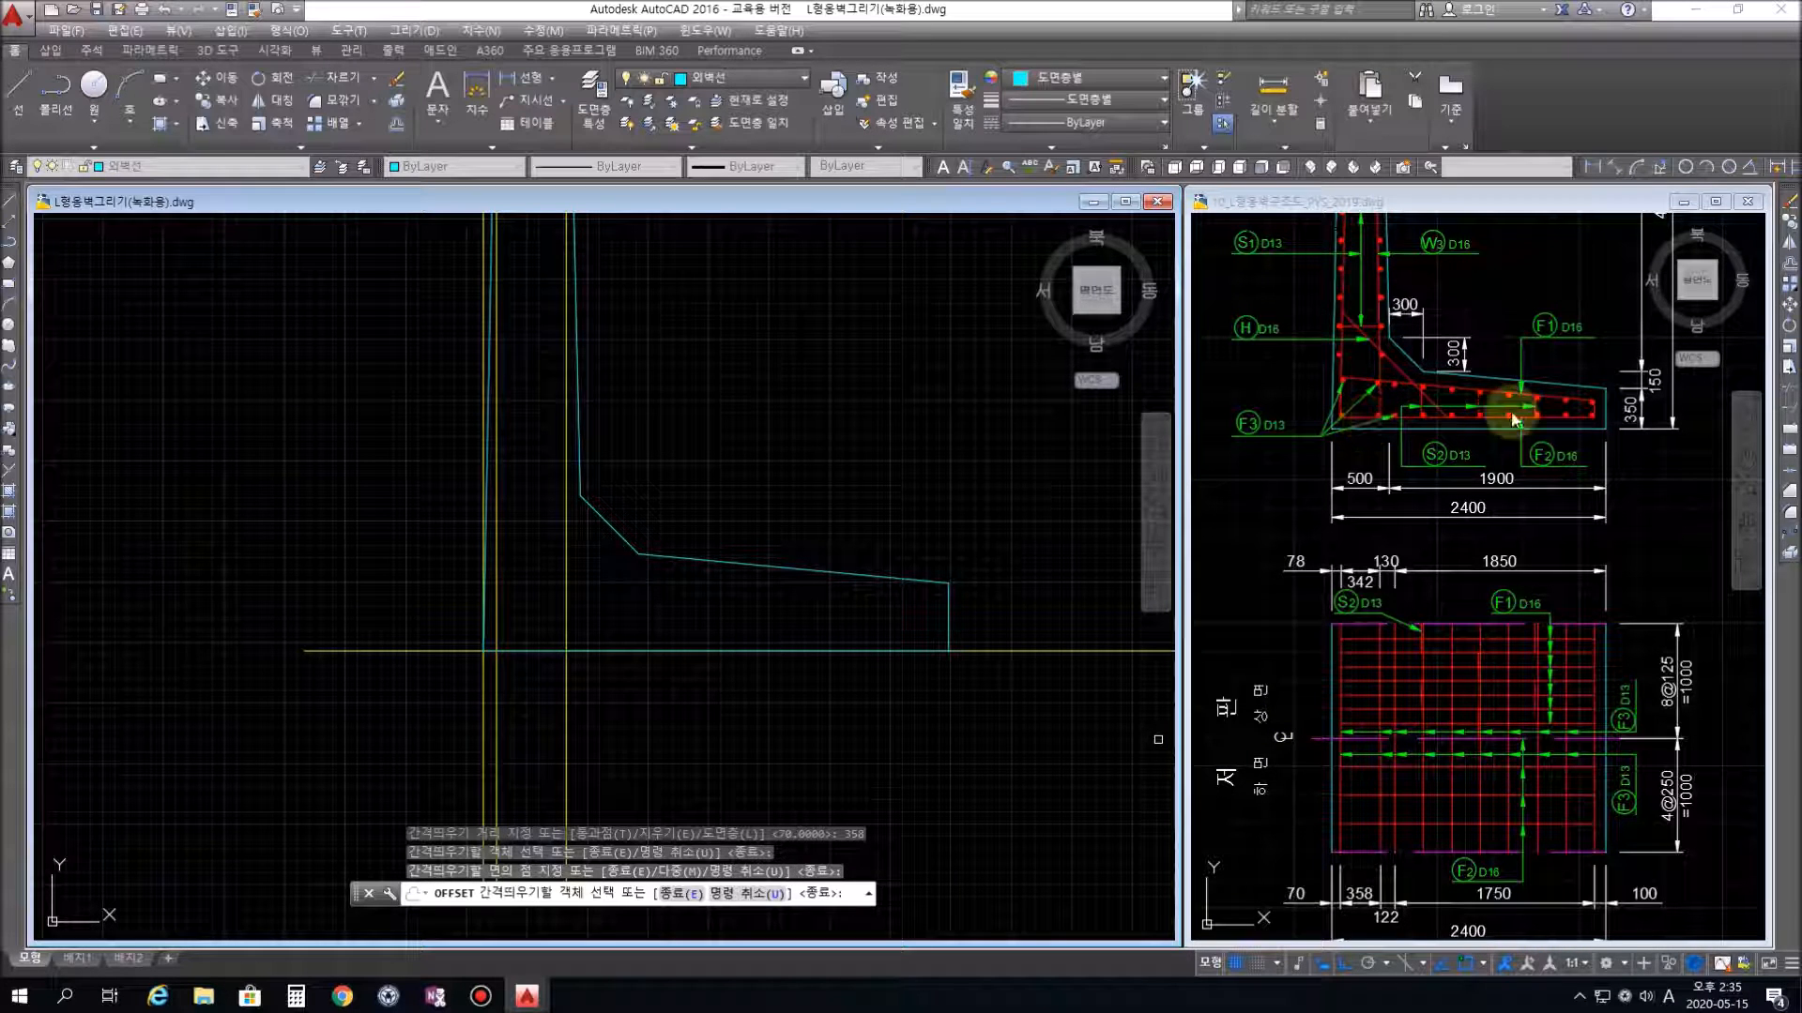
Check the reference drawing's wall elevation and footing section for the rebar cover above the footing's base
click(1601, 448)
middle_drag(1602, 449, 1244, 615)
mouse_move(1516, 484)
middle_down()
mouse_move(1436, 664)
mouse_move(1473, 570)
middle_up()
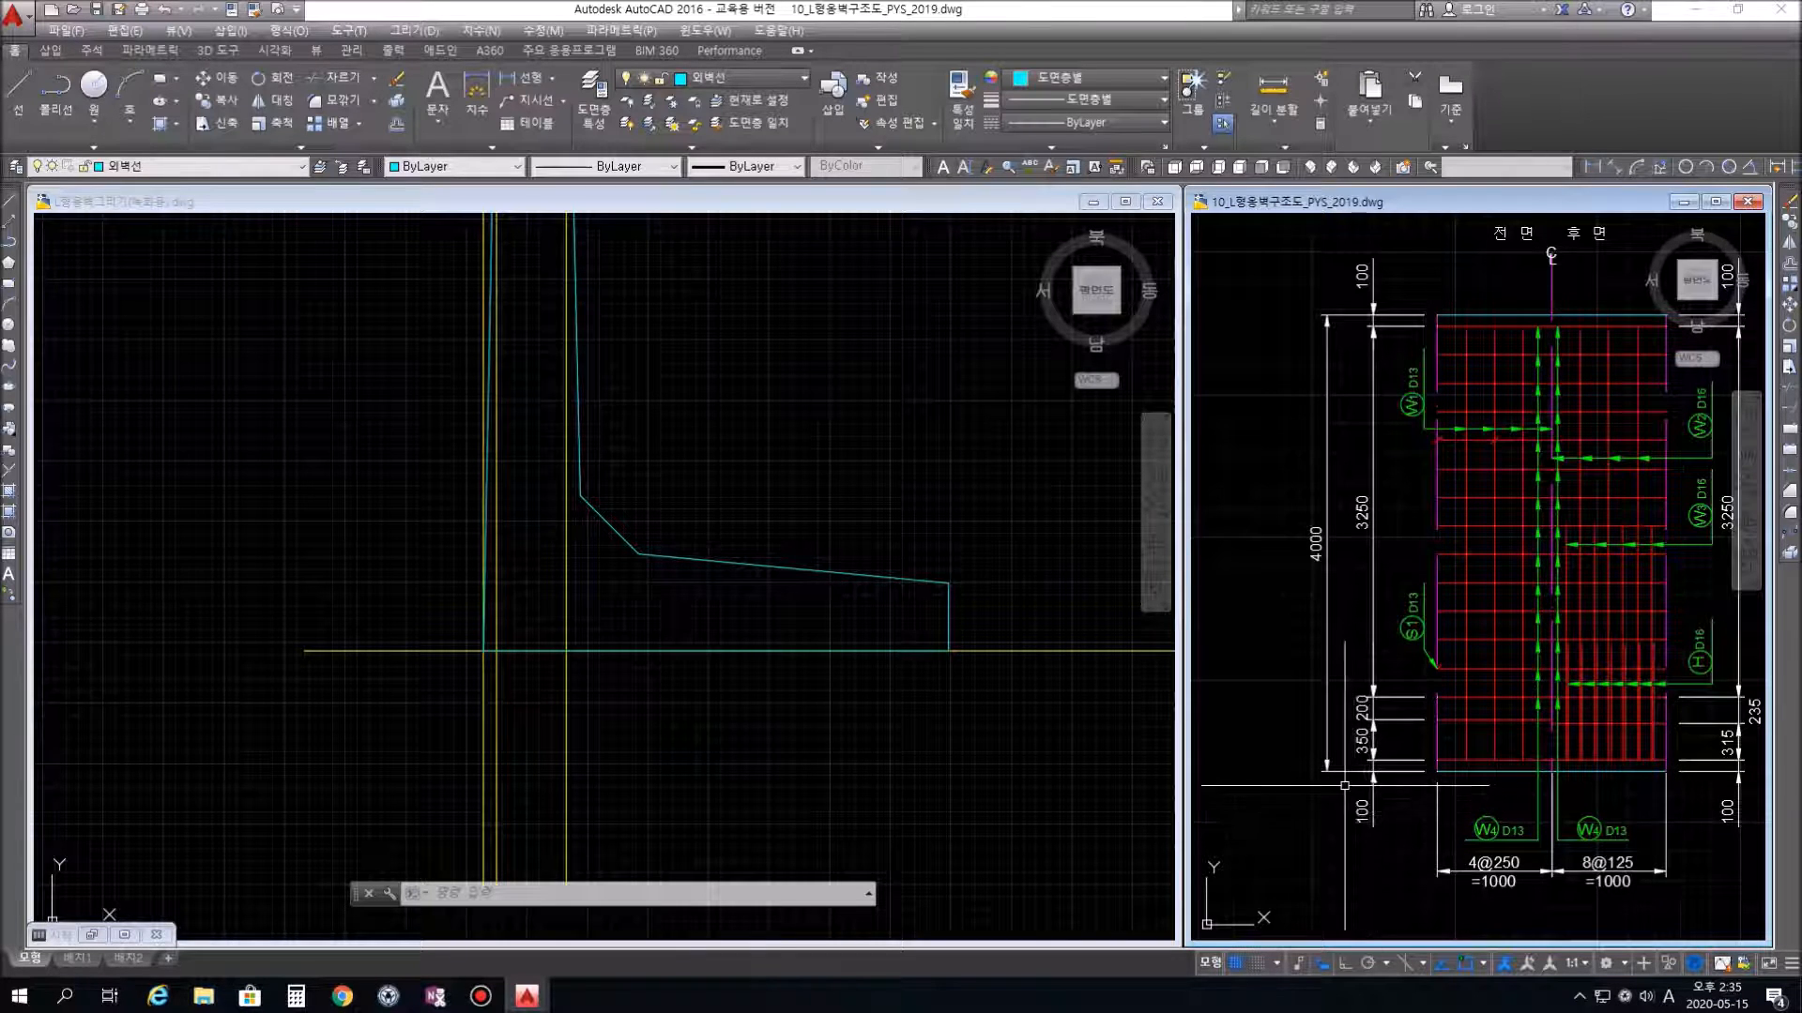
scroll(1332, 785, down, 2)
middle_drag(1346, 628, 1538, 568)
middle_drag(1366, 468, 1682, 441)
scroll(1495, 696, up, 4)
middle_drag(1492, 701, 1548, 724)
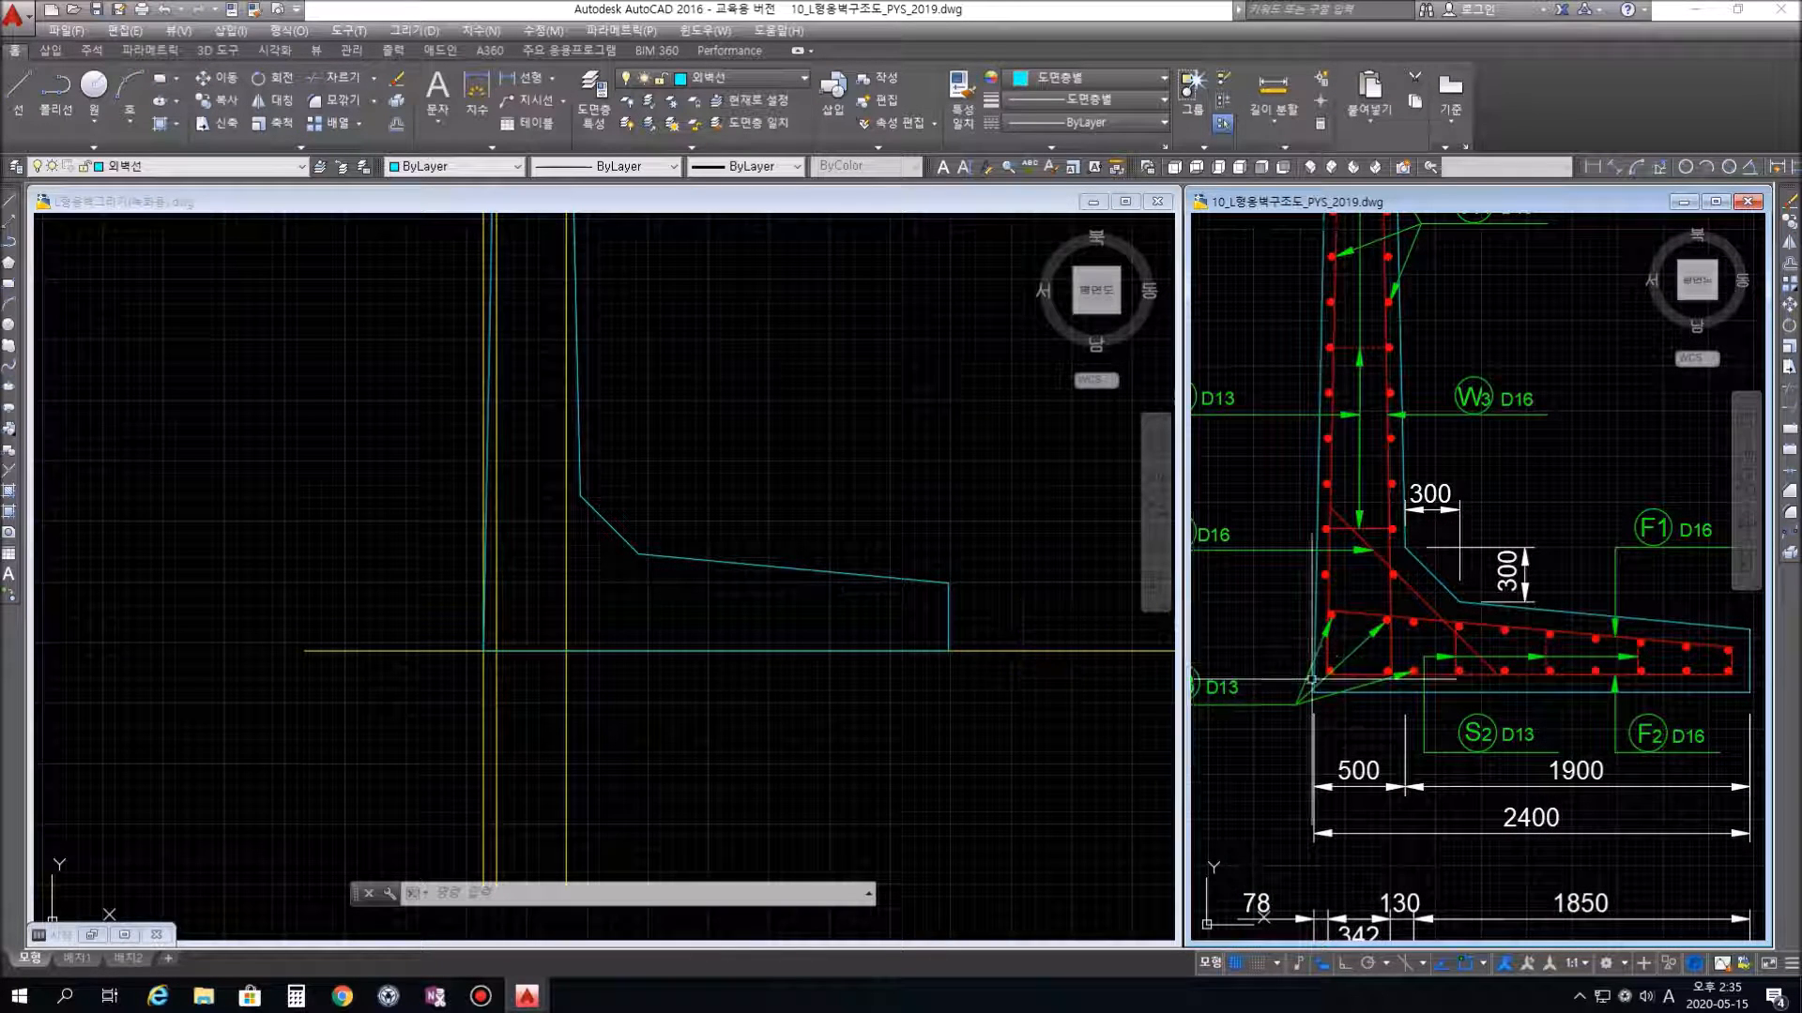
Offset the horizontal construction line along the footing's base 100 upward in the working drawing
click(934, 644)
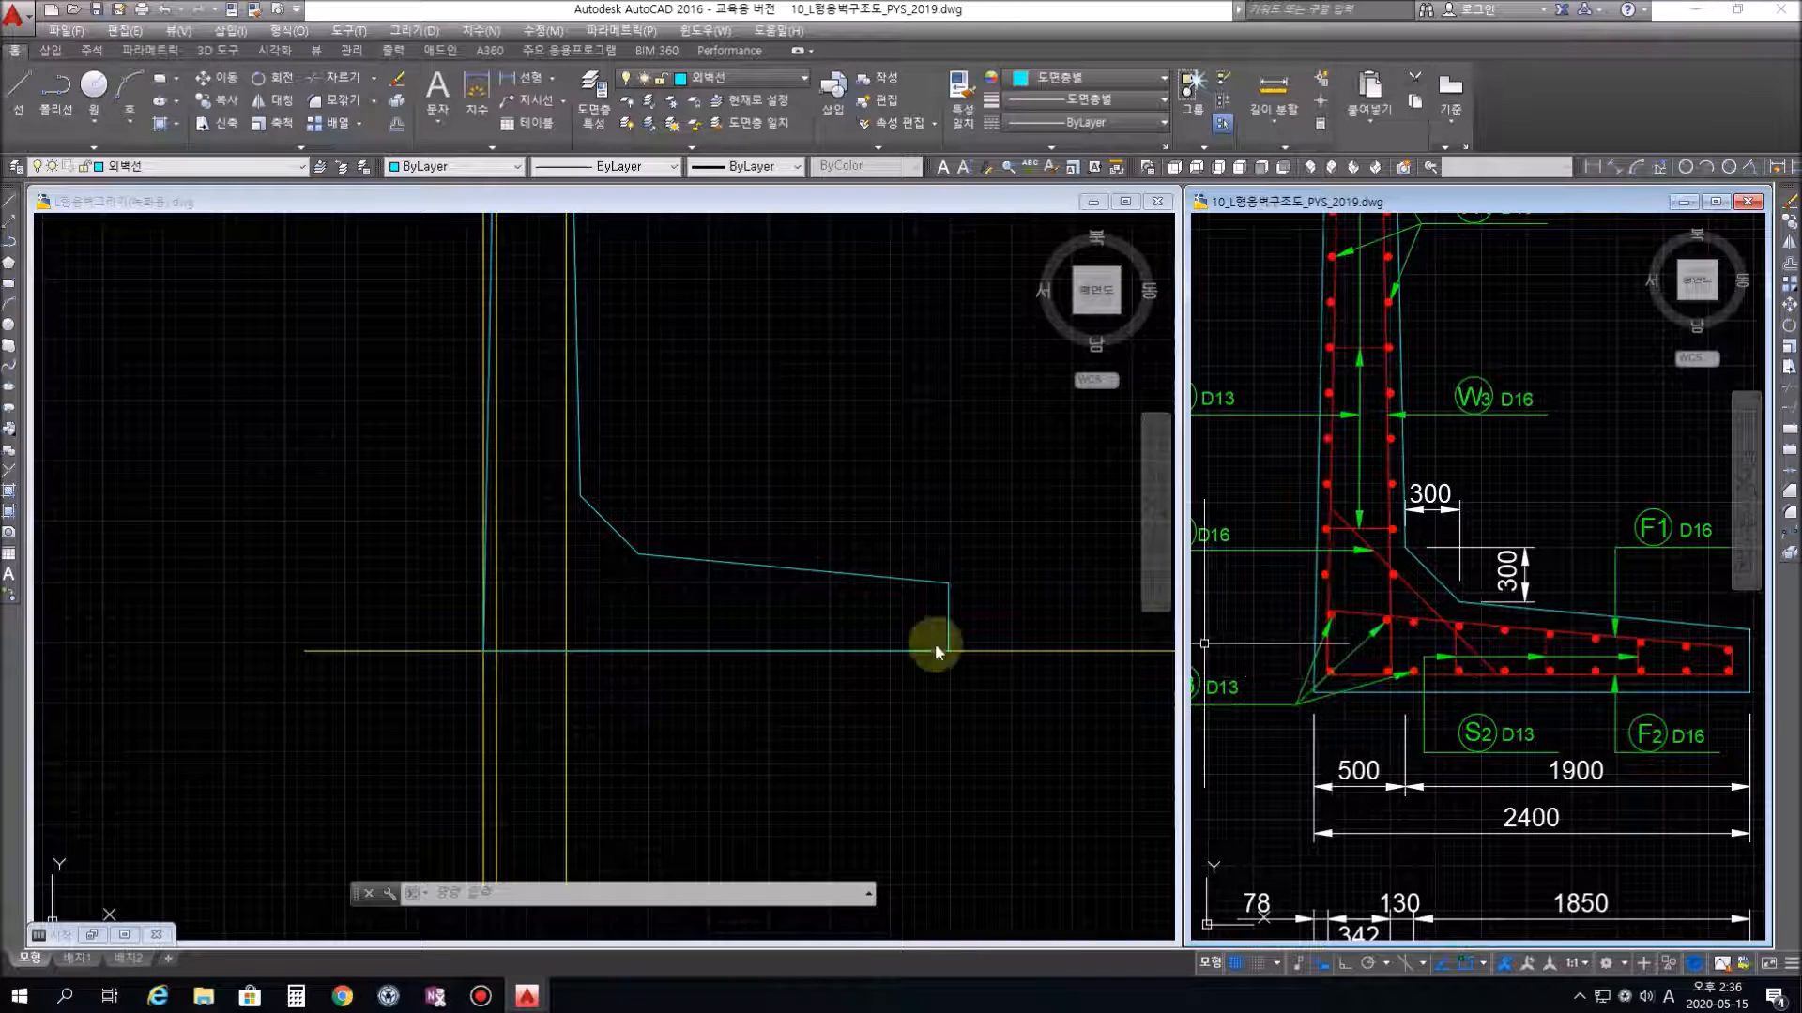
click(813, 692)
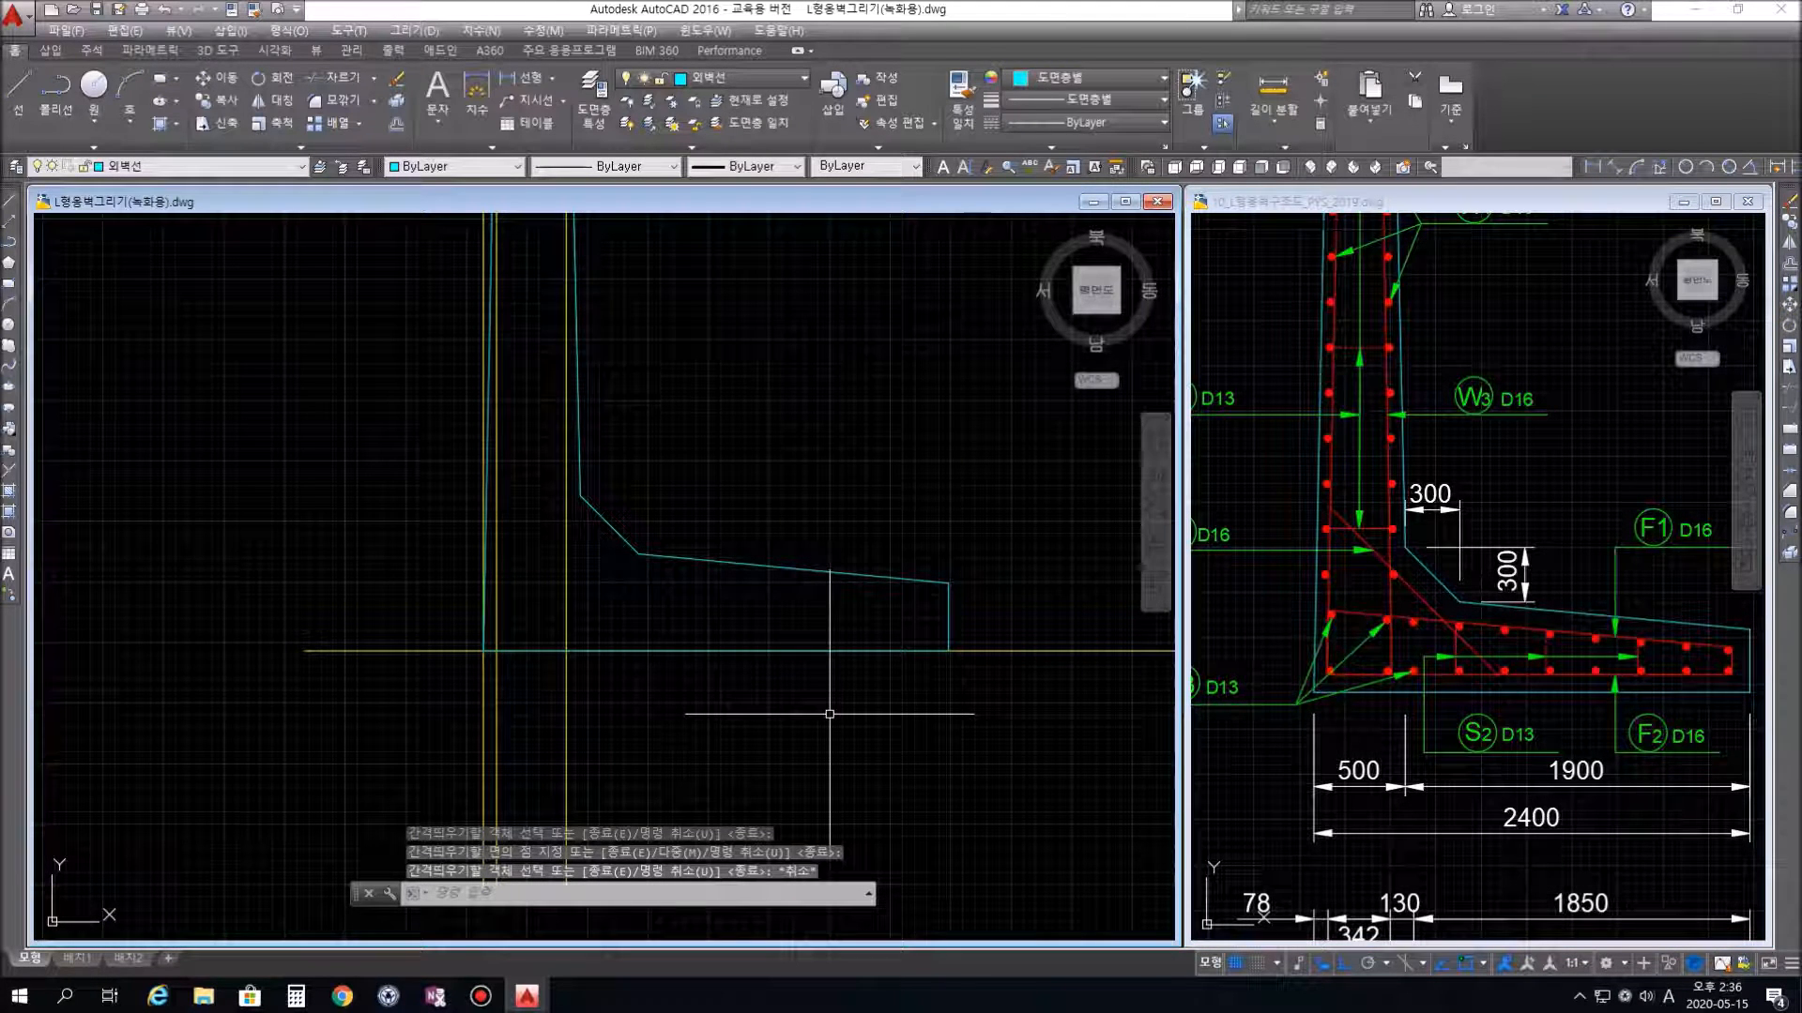
key(space)
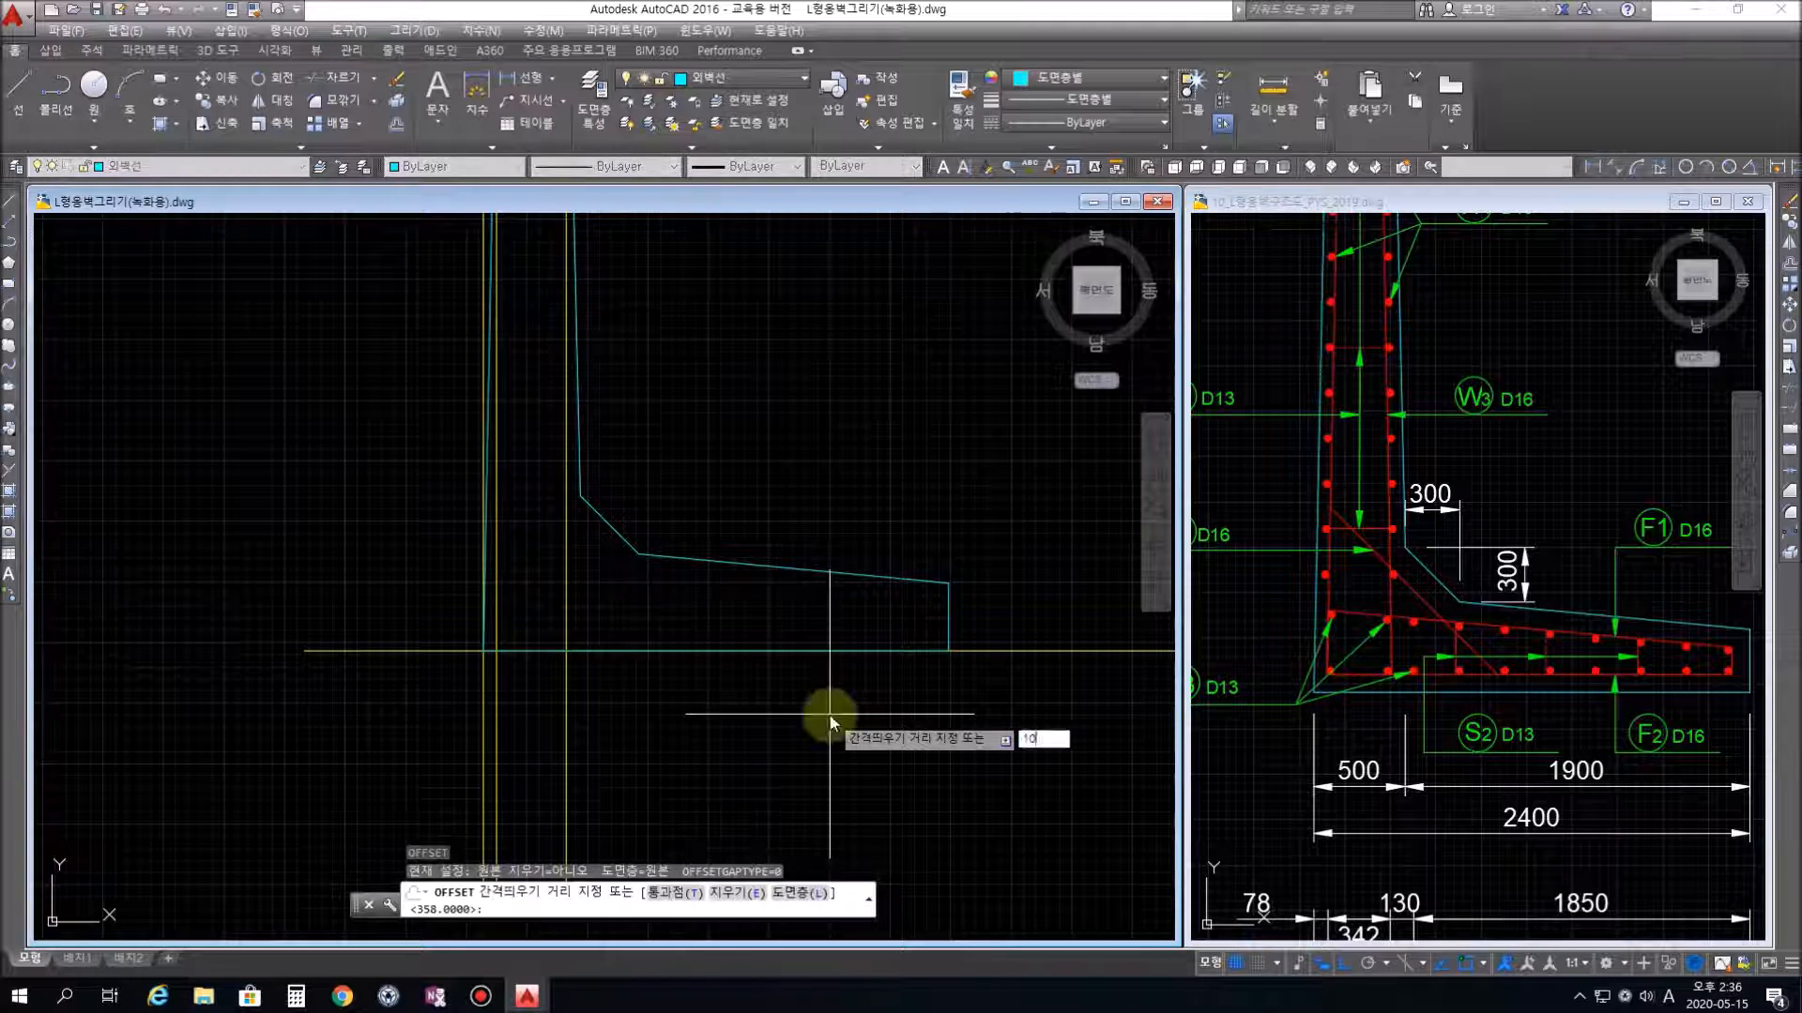
key(space)
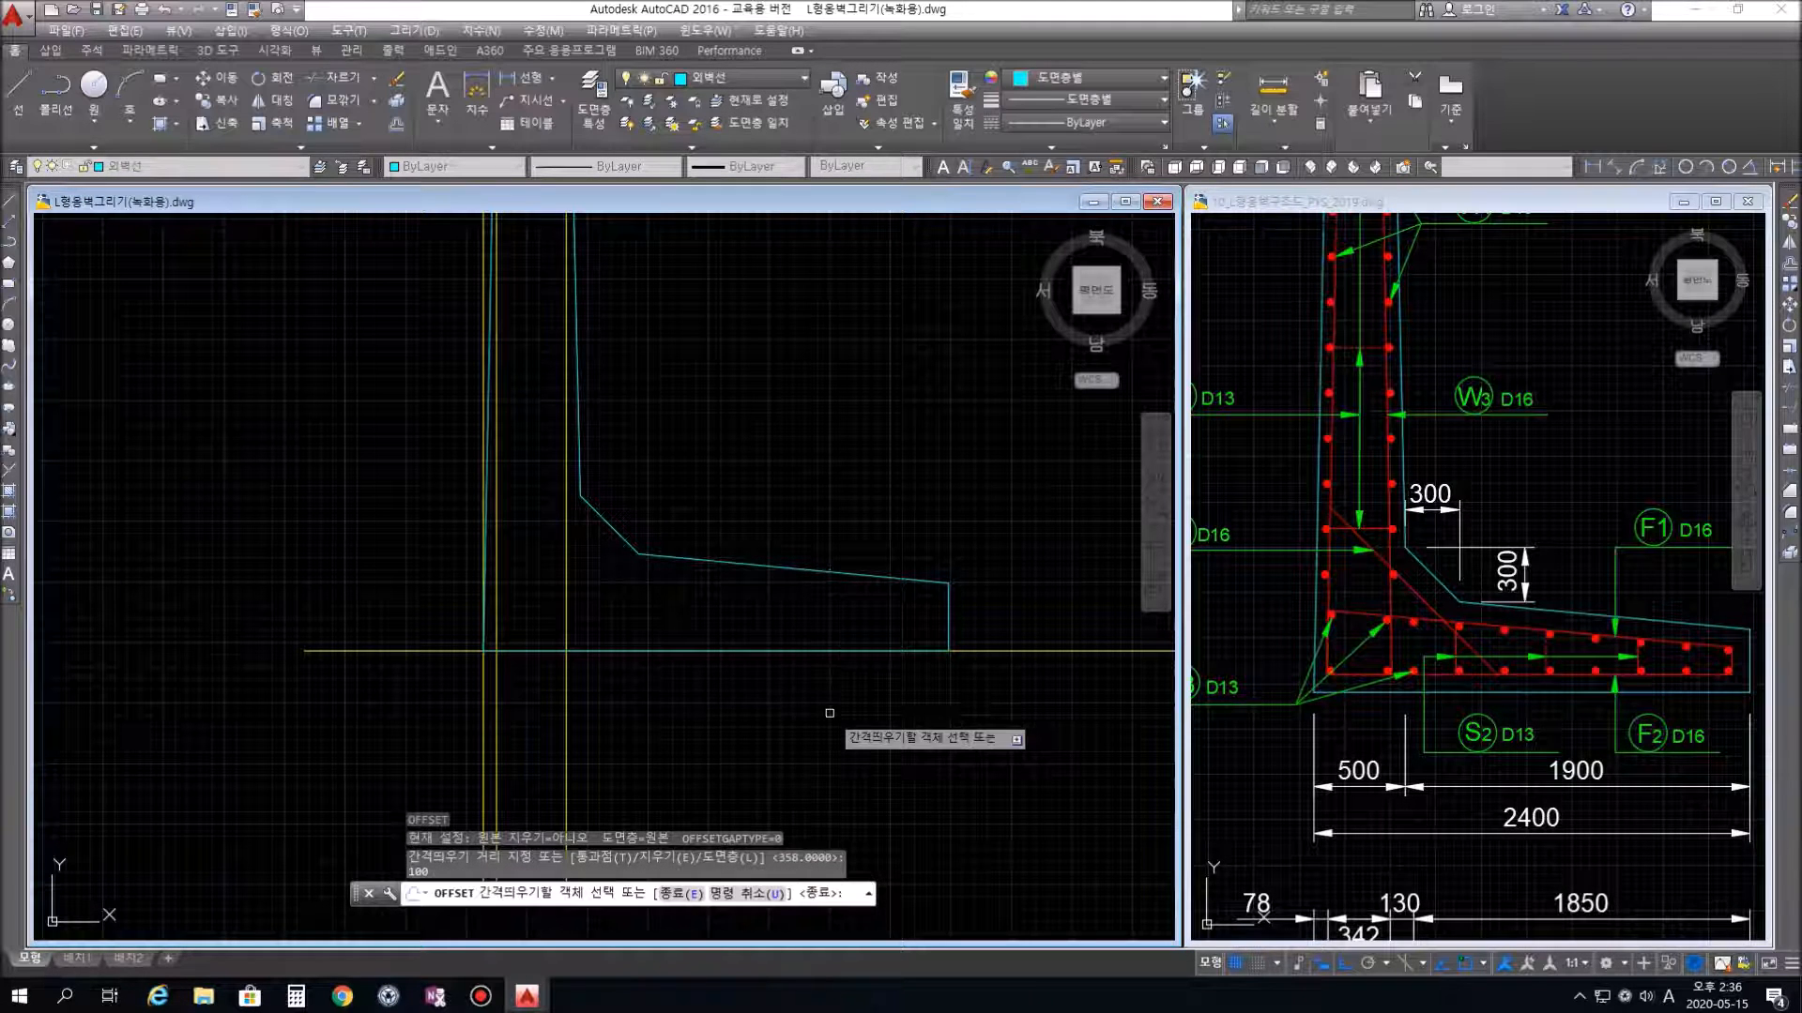
click(1036, 650)
click(1037, 614)
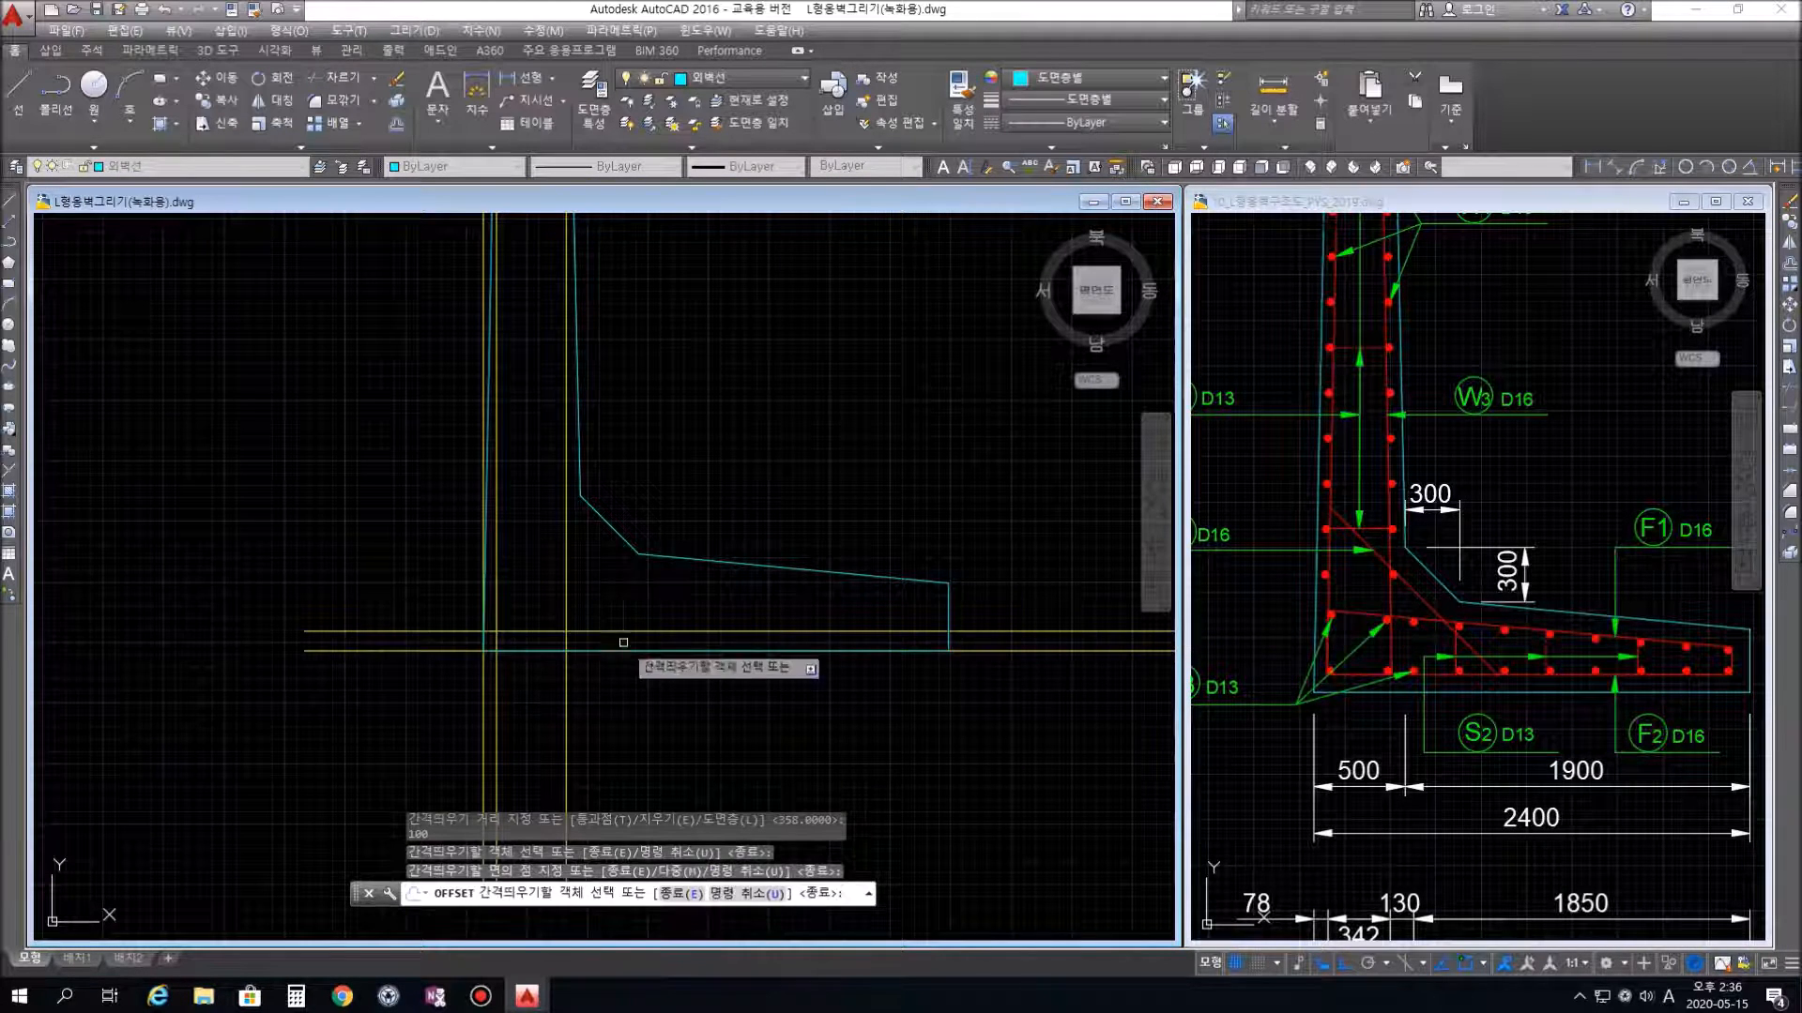
Compare the top of the wall stem in the working drawing with the rebar spacing at the reference section's top
scroll(407, 660, up, 4)
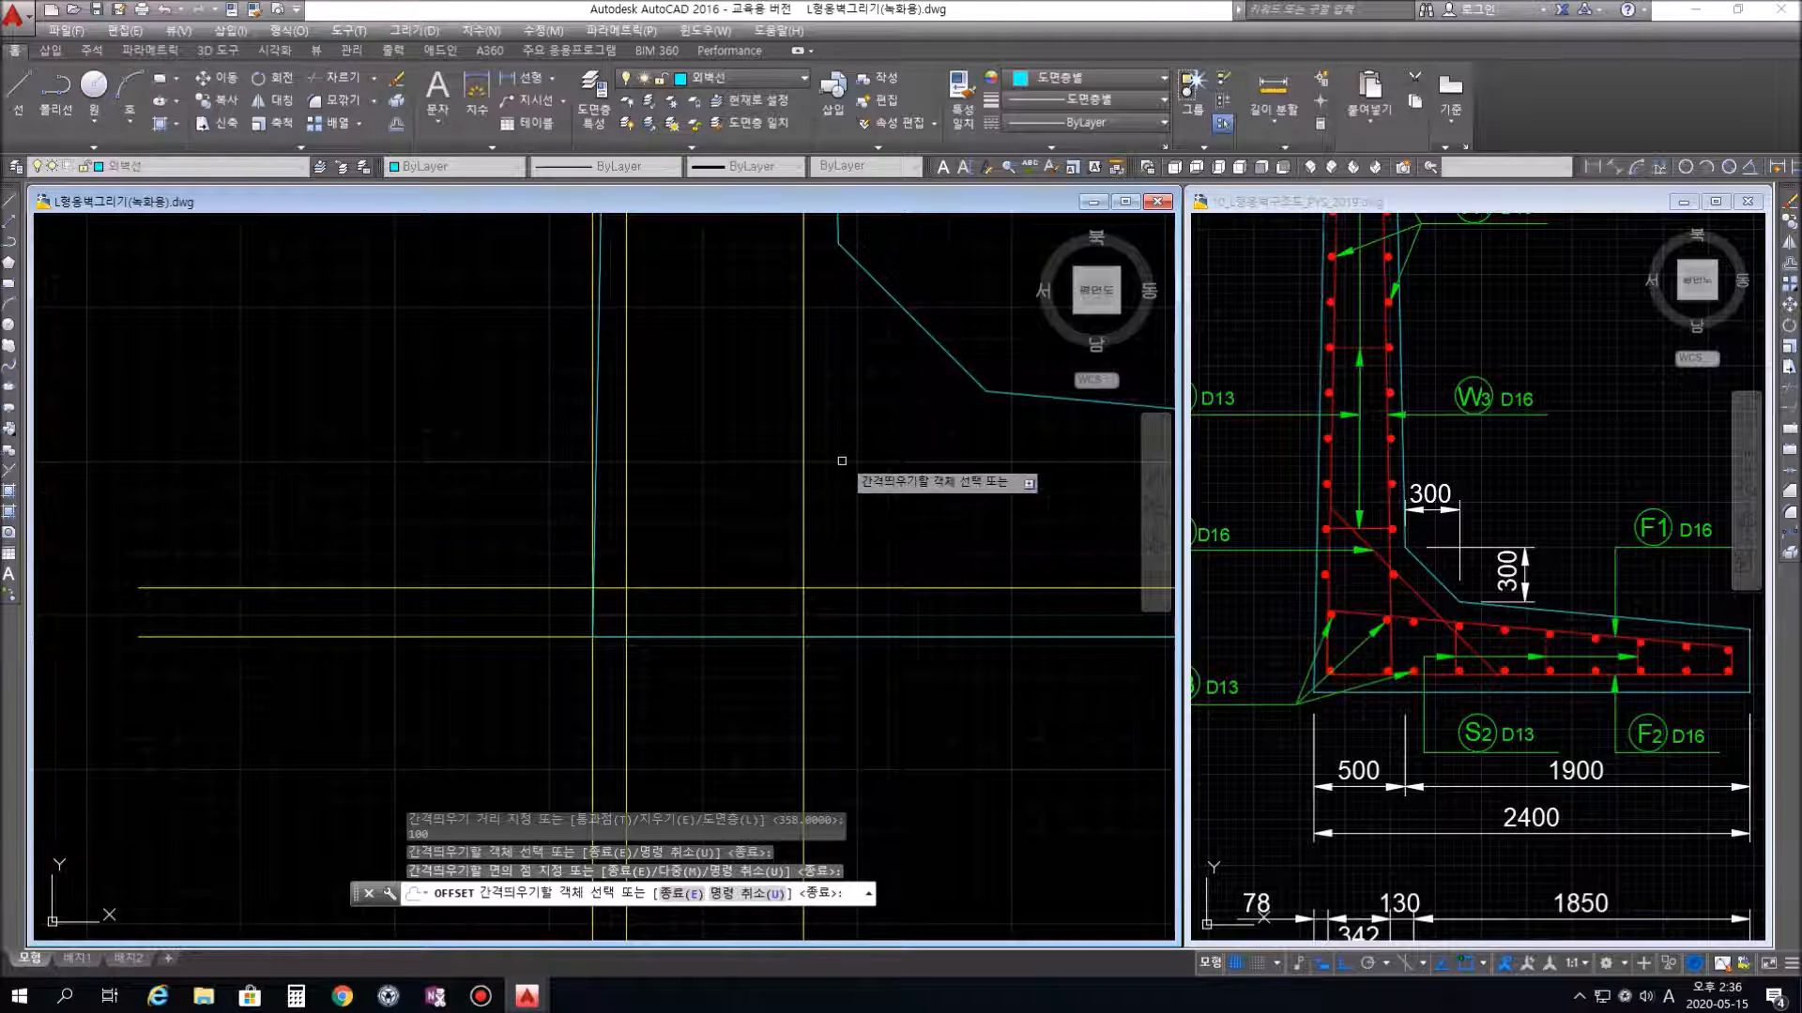
scroll(750, 430, down, 2)
middle_drag(868, 344, 681, 788)
scroll(640, 486, down, 2)
middle_drag(736, 380, 723, 523)
middle_drag(697, 353, 697, 384)
click(1472, 311)
middle_drag(1471, 300, 1468, 623)
middle_drag(1480, 371, 1498, 479)
scroll(1427, 390, up, 5)
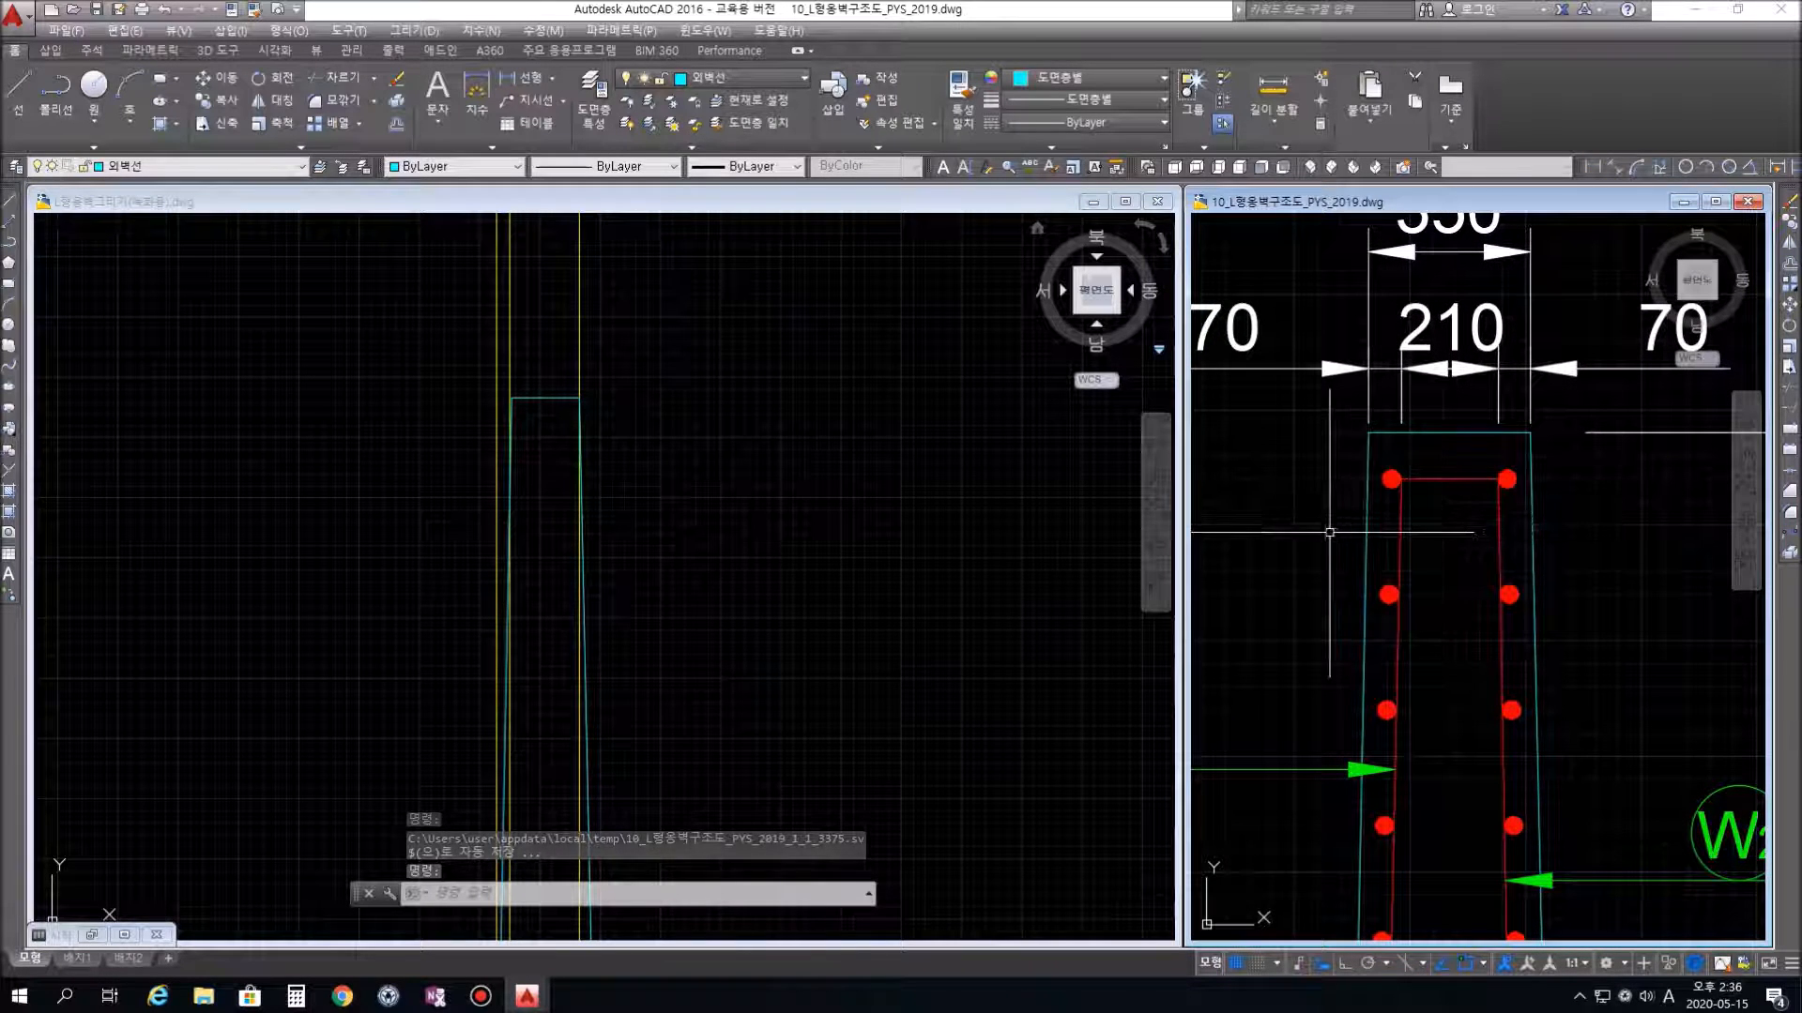
Check the reference section's top rebar line and the wall elevation for the rebar cover below the wall's top
click(1441, 477)
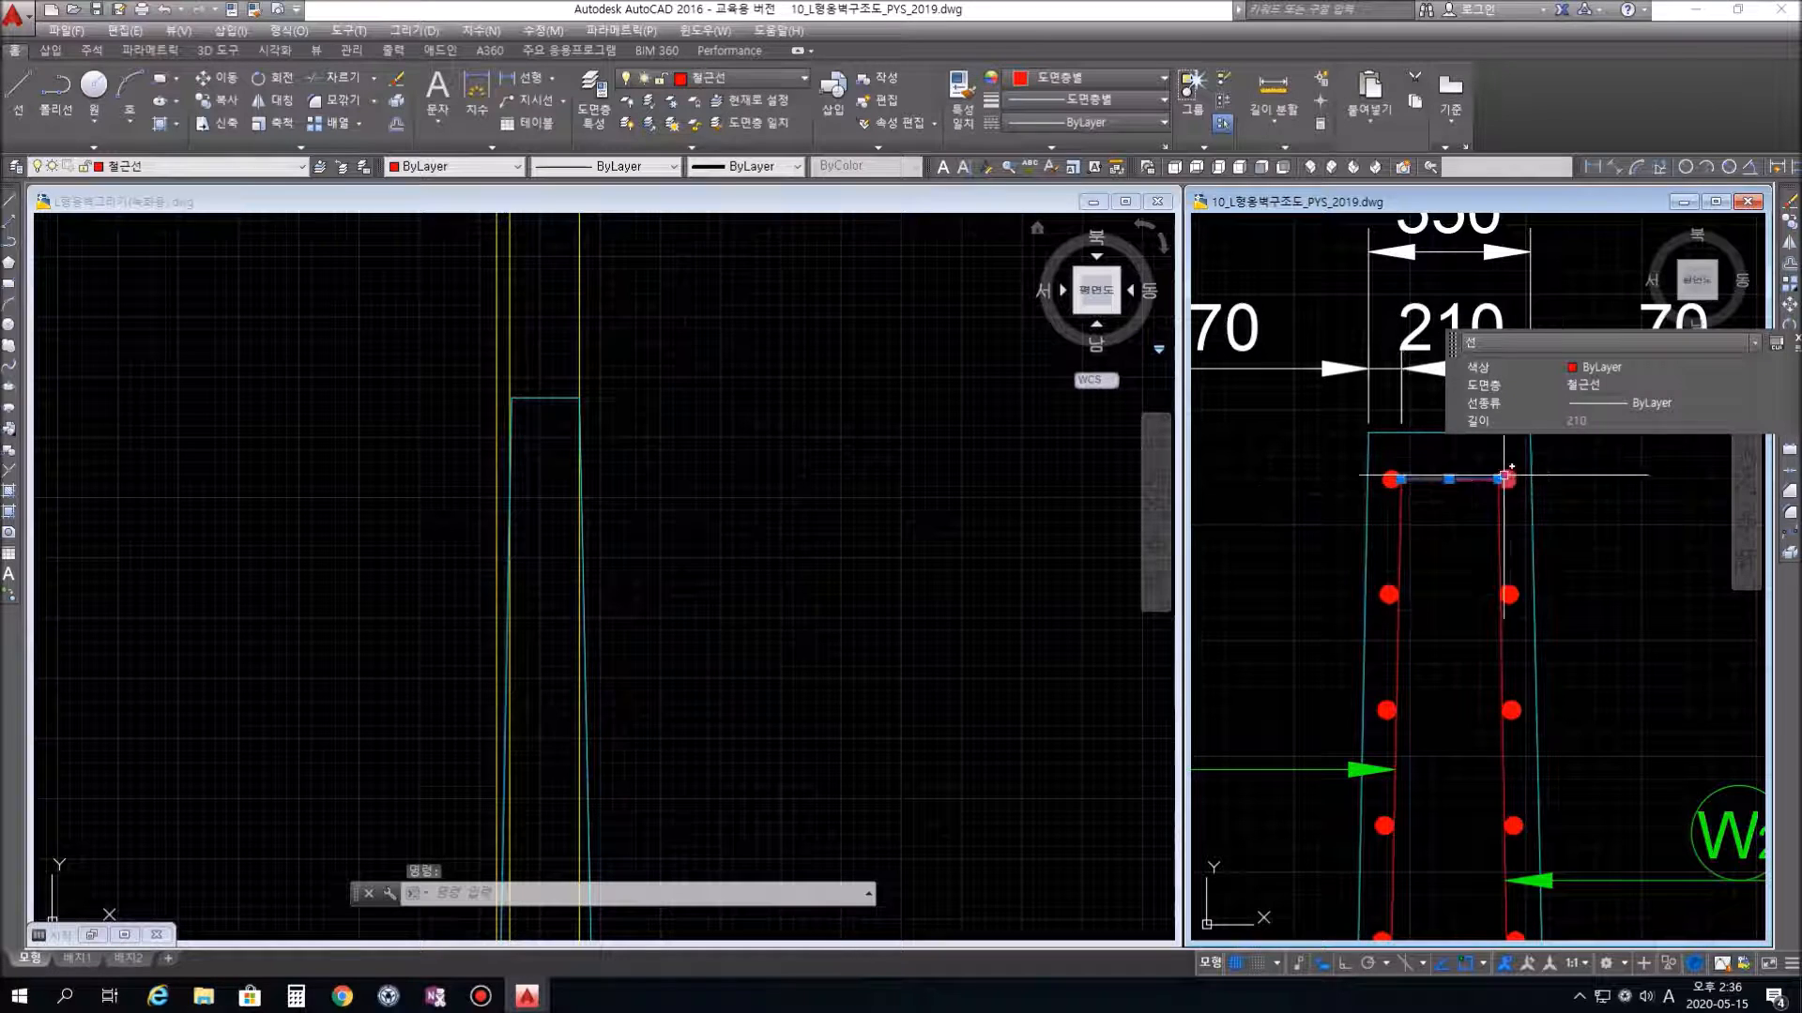
key(Escape)
key(Escape)
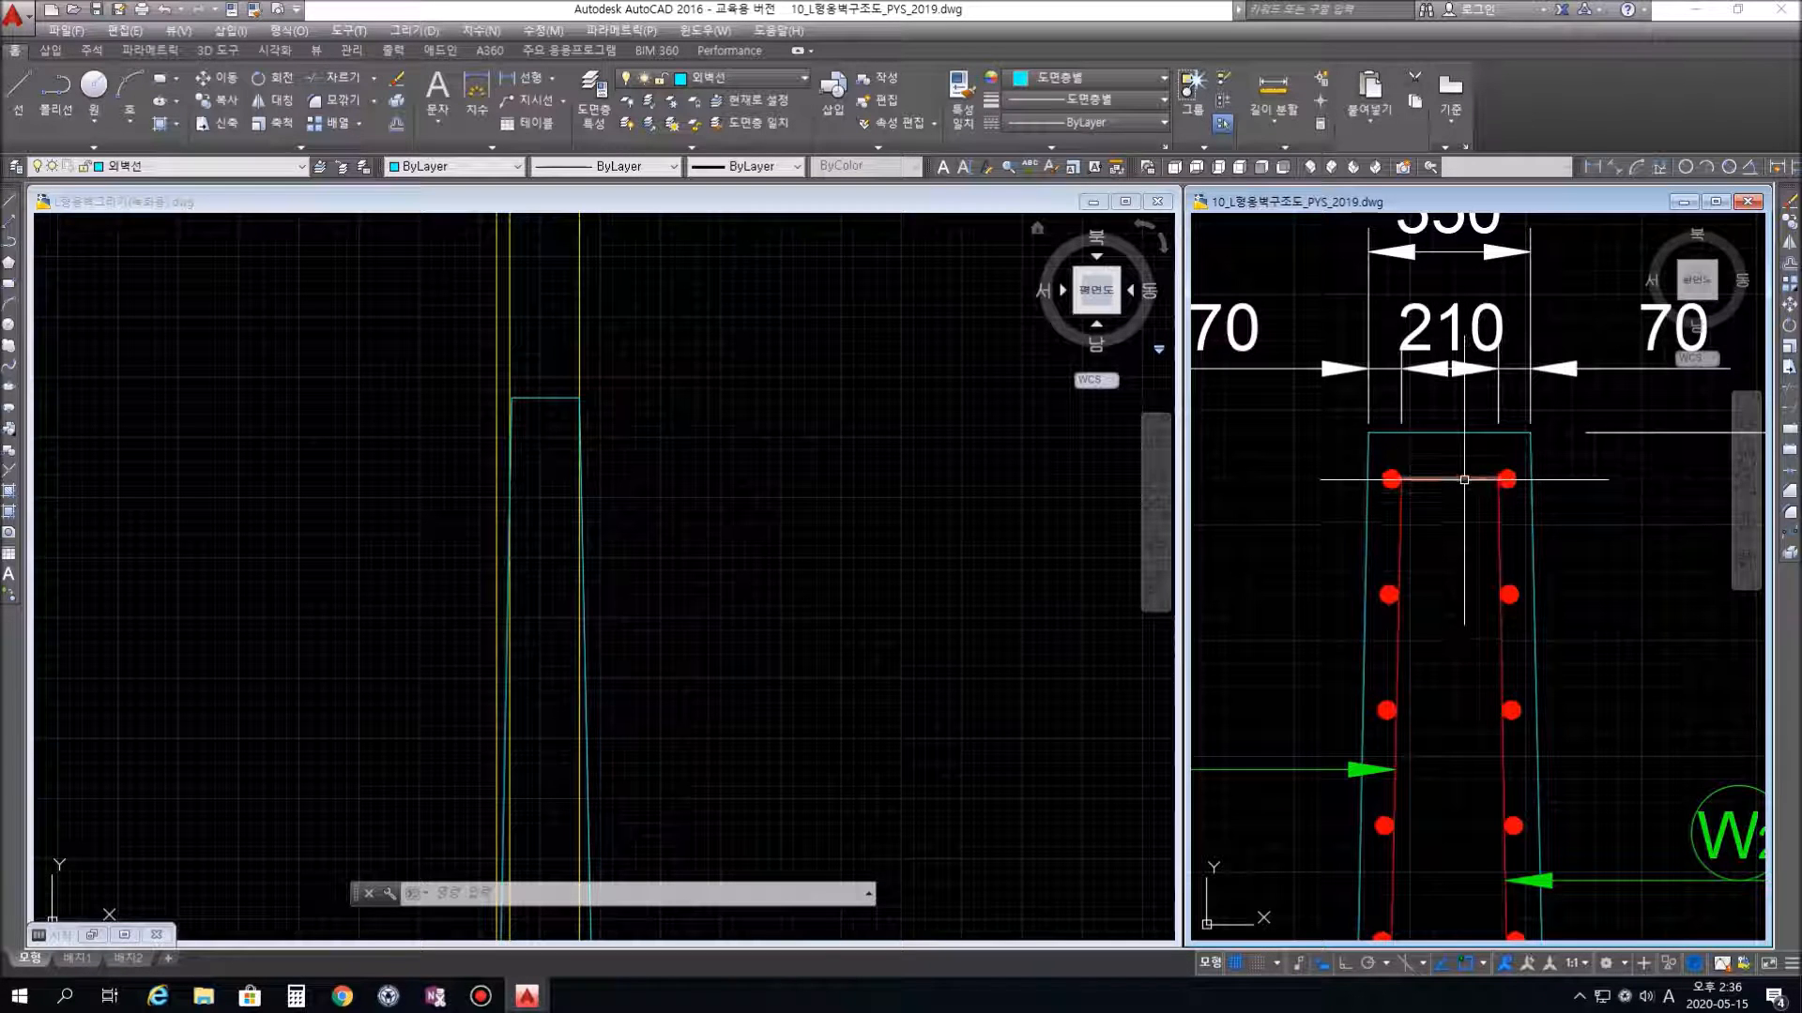
scroll(1572, 521, down, 5)
middle_drag(1557, 570, 1025, 624)
middle_drag(1605, 600, 1408, 589)
scroll(1412, 588, down, 5)
scroll(1417, 577, up, 8)
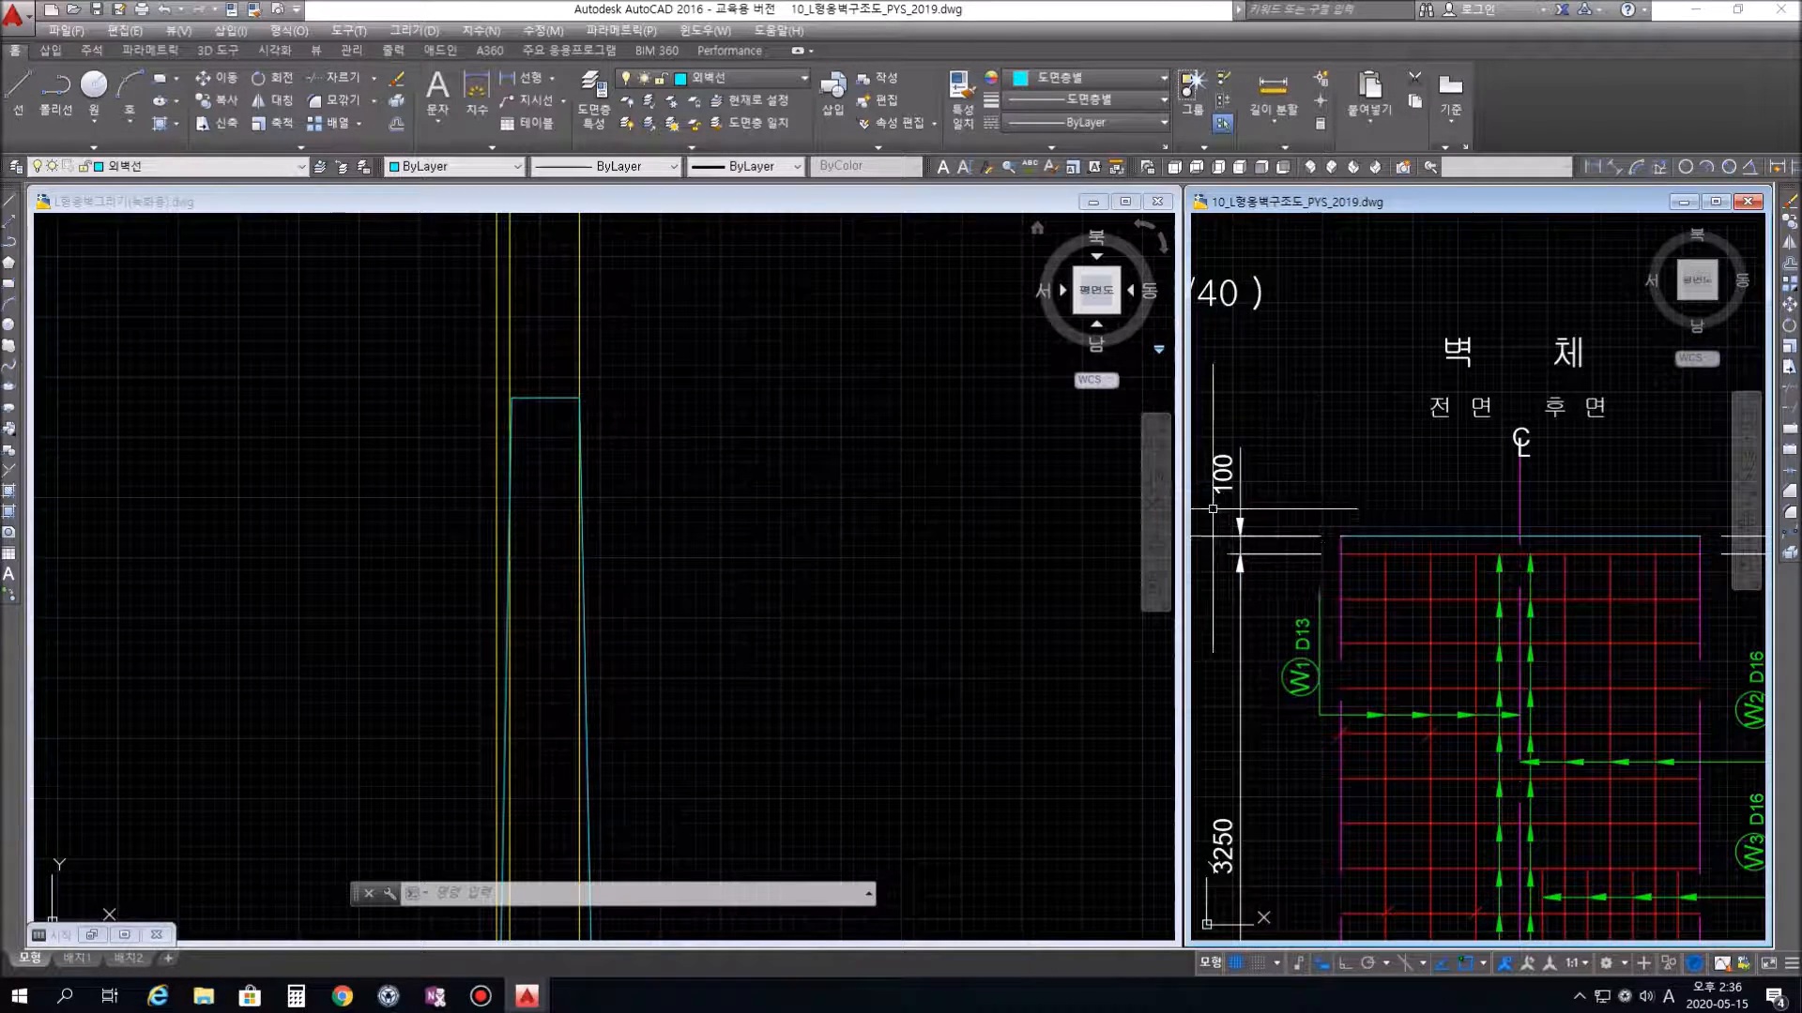
scroll(1351, 544, down, 5)
scroll(1404, 571, up, 9)
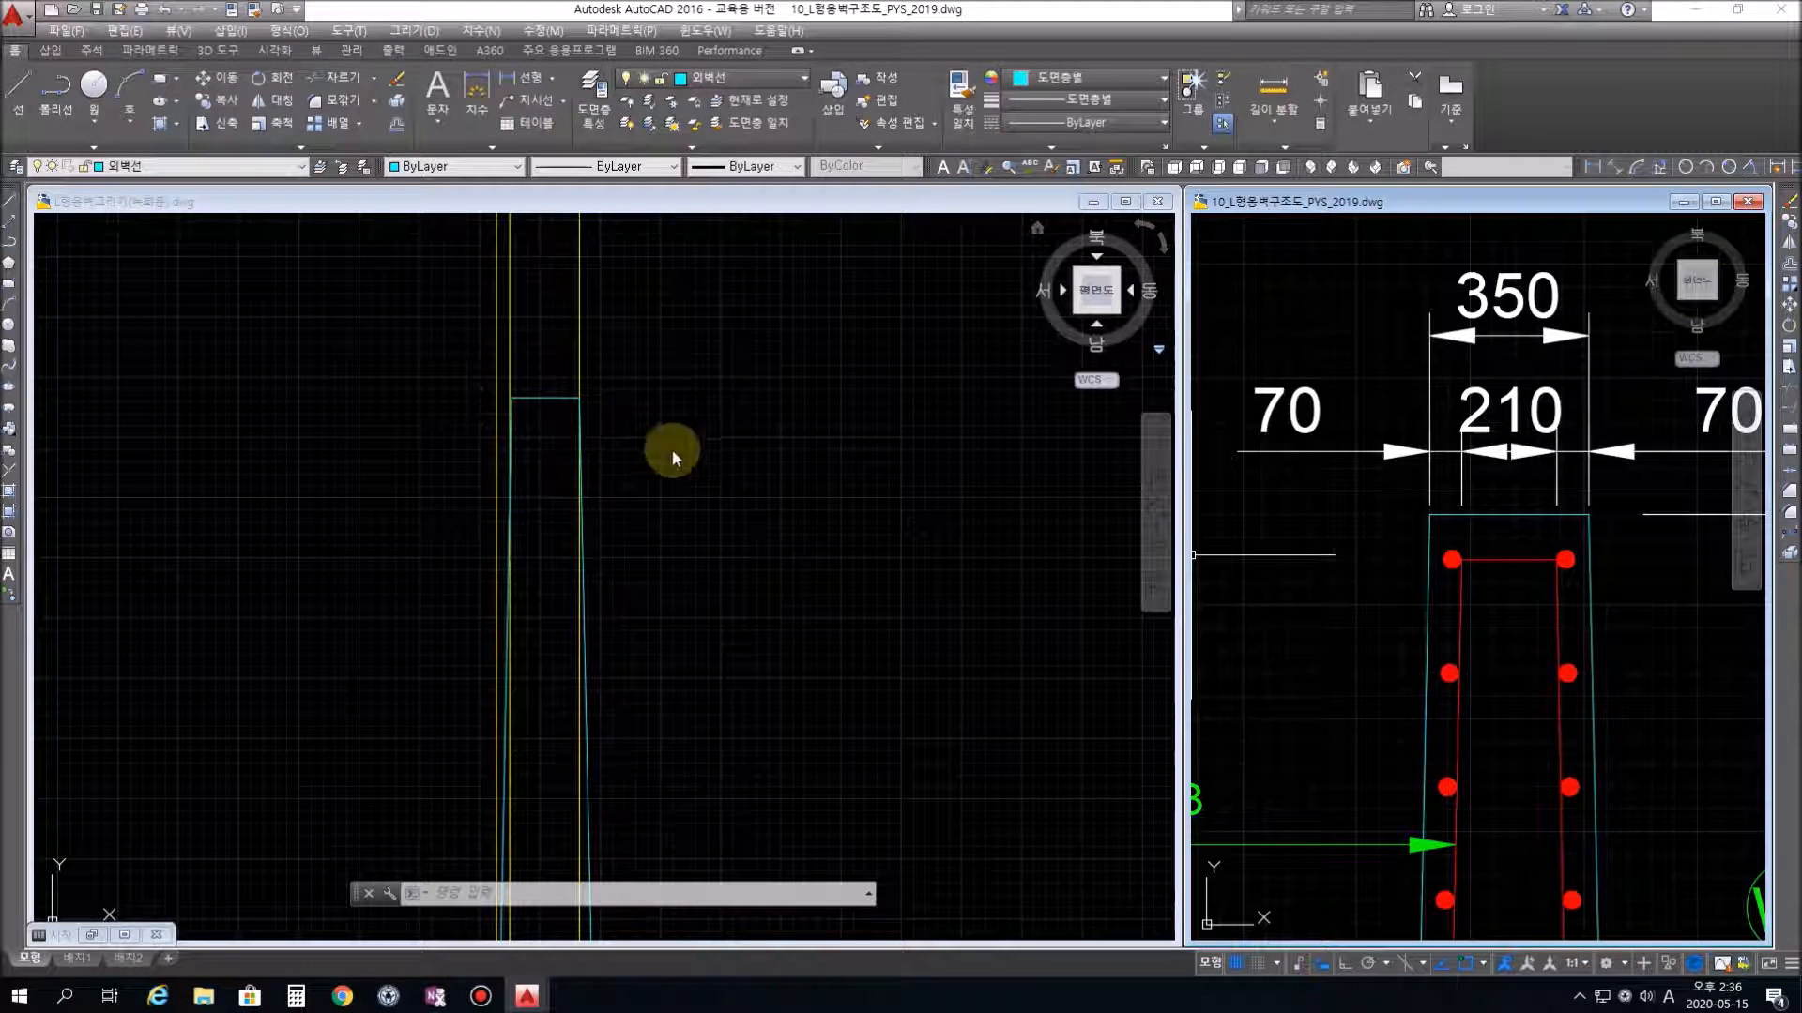
Erase the top edge line of the wall stem in the working drawing
click(520, 426)
scroll(520, 426, up, 6)
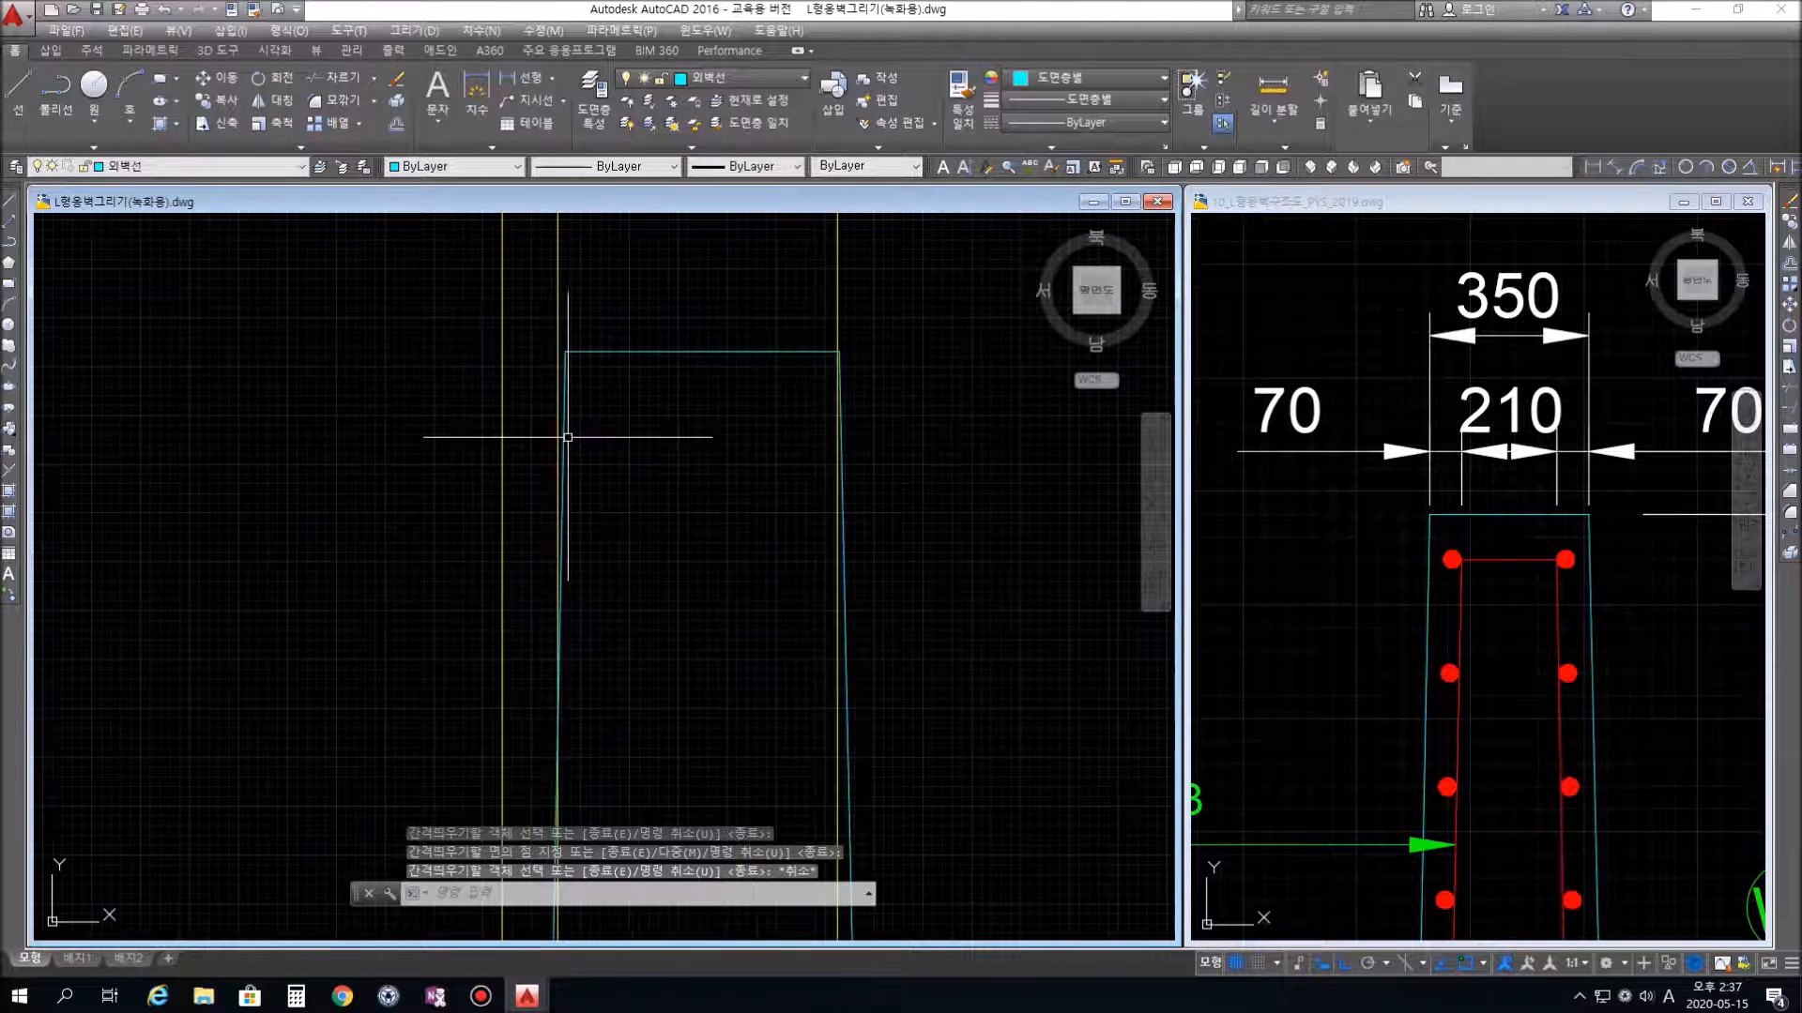
middle_drag(706, 429, 723, 512)
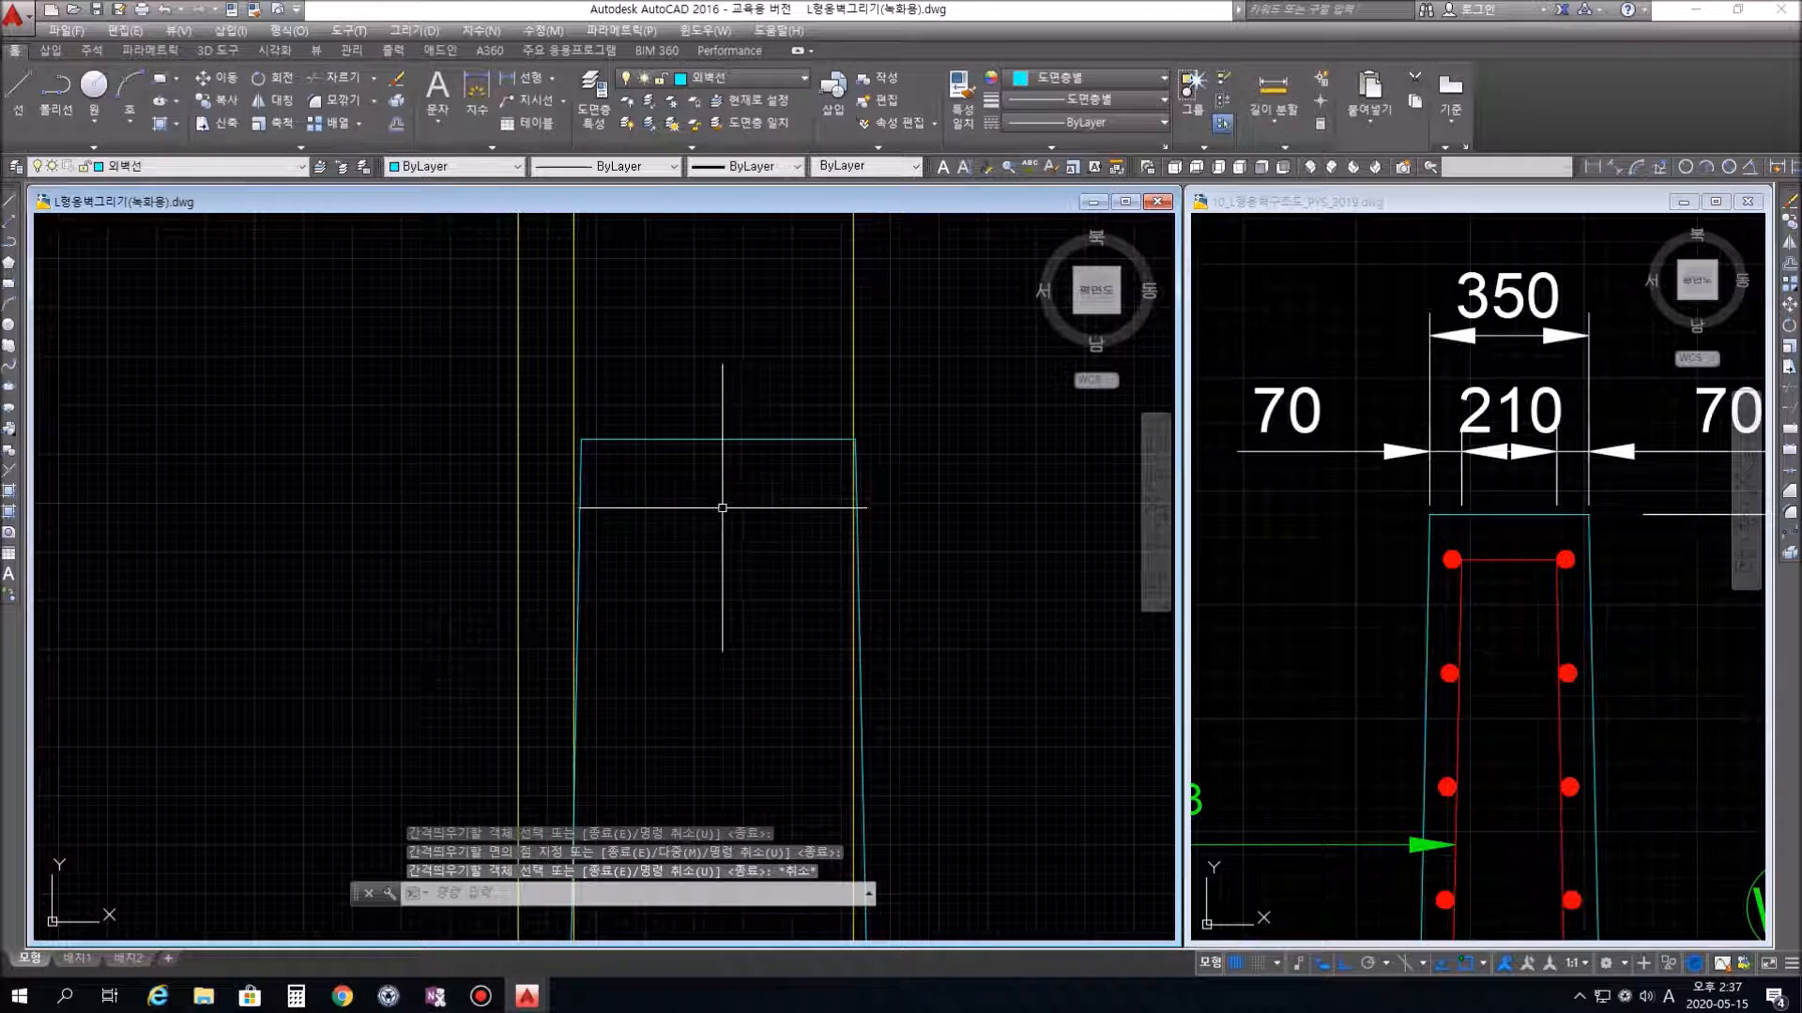
click(727, 441)
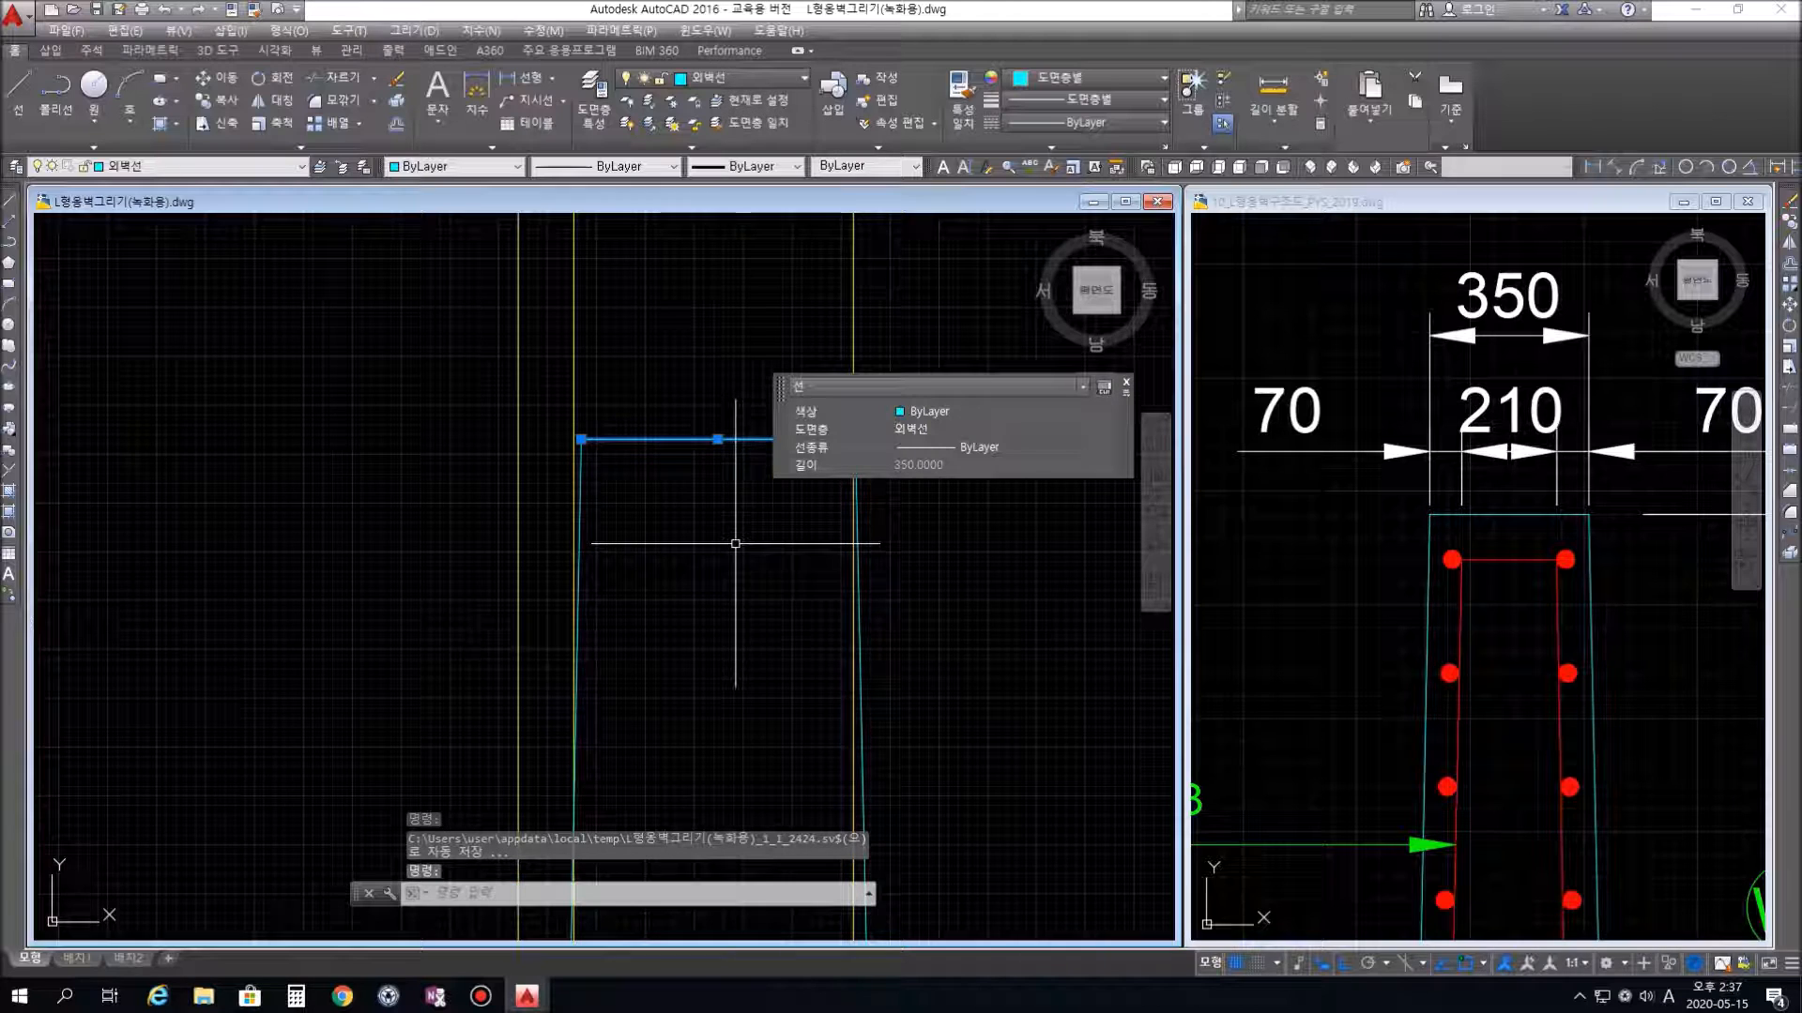
click(1128, 388)
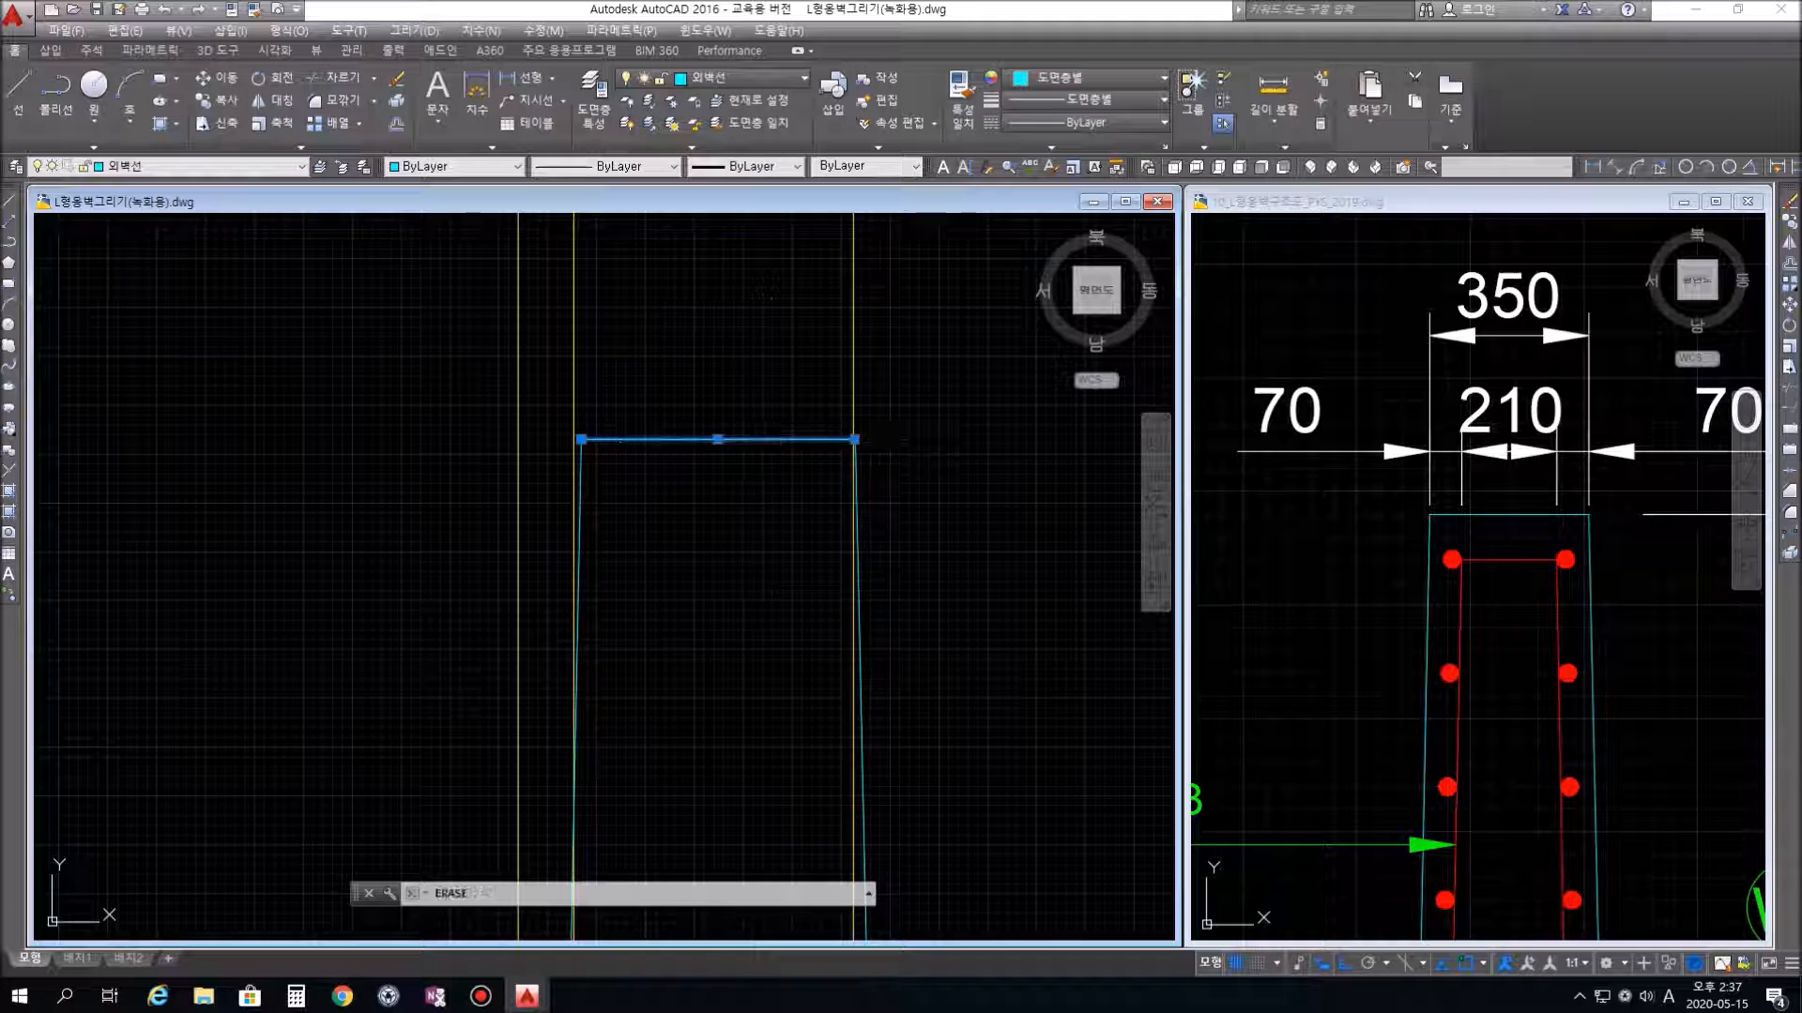
key(Delete)
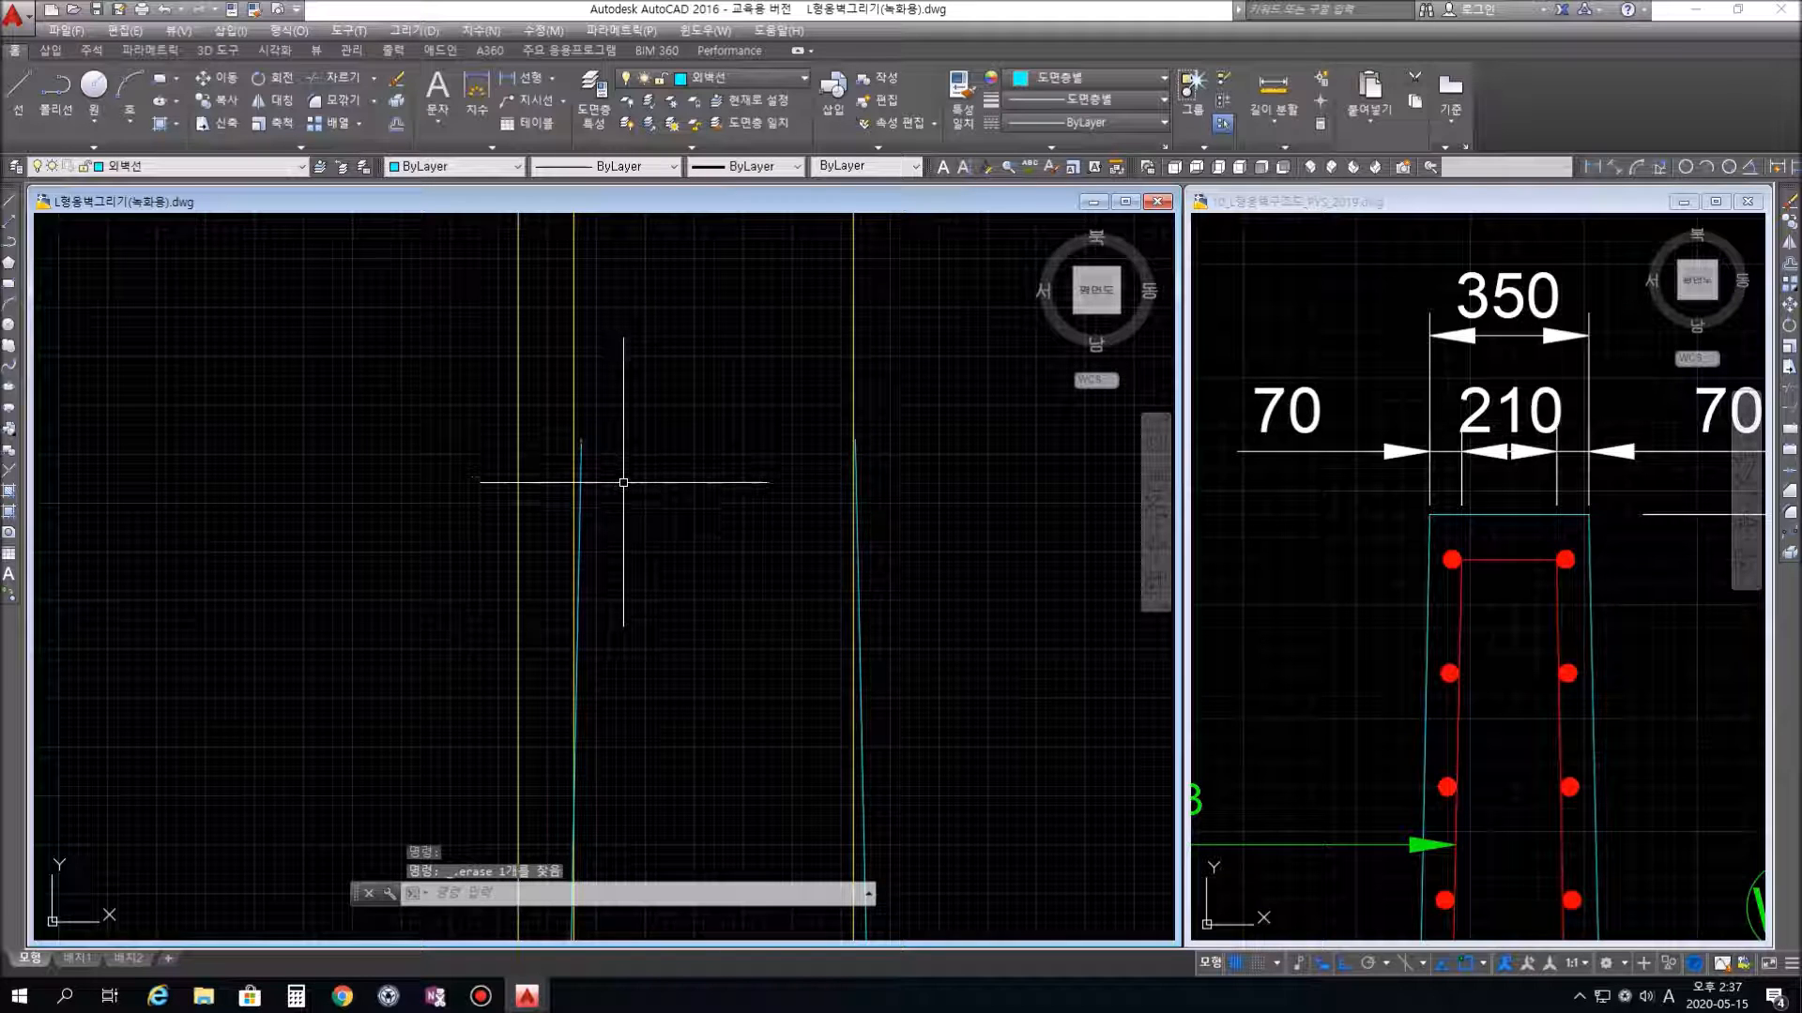
Redraw the wall stem's top edge from its left corner as three consecutive line segments of 70, 210 and 70
text(l)
key(Return)
click(582, 439)
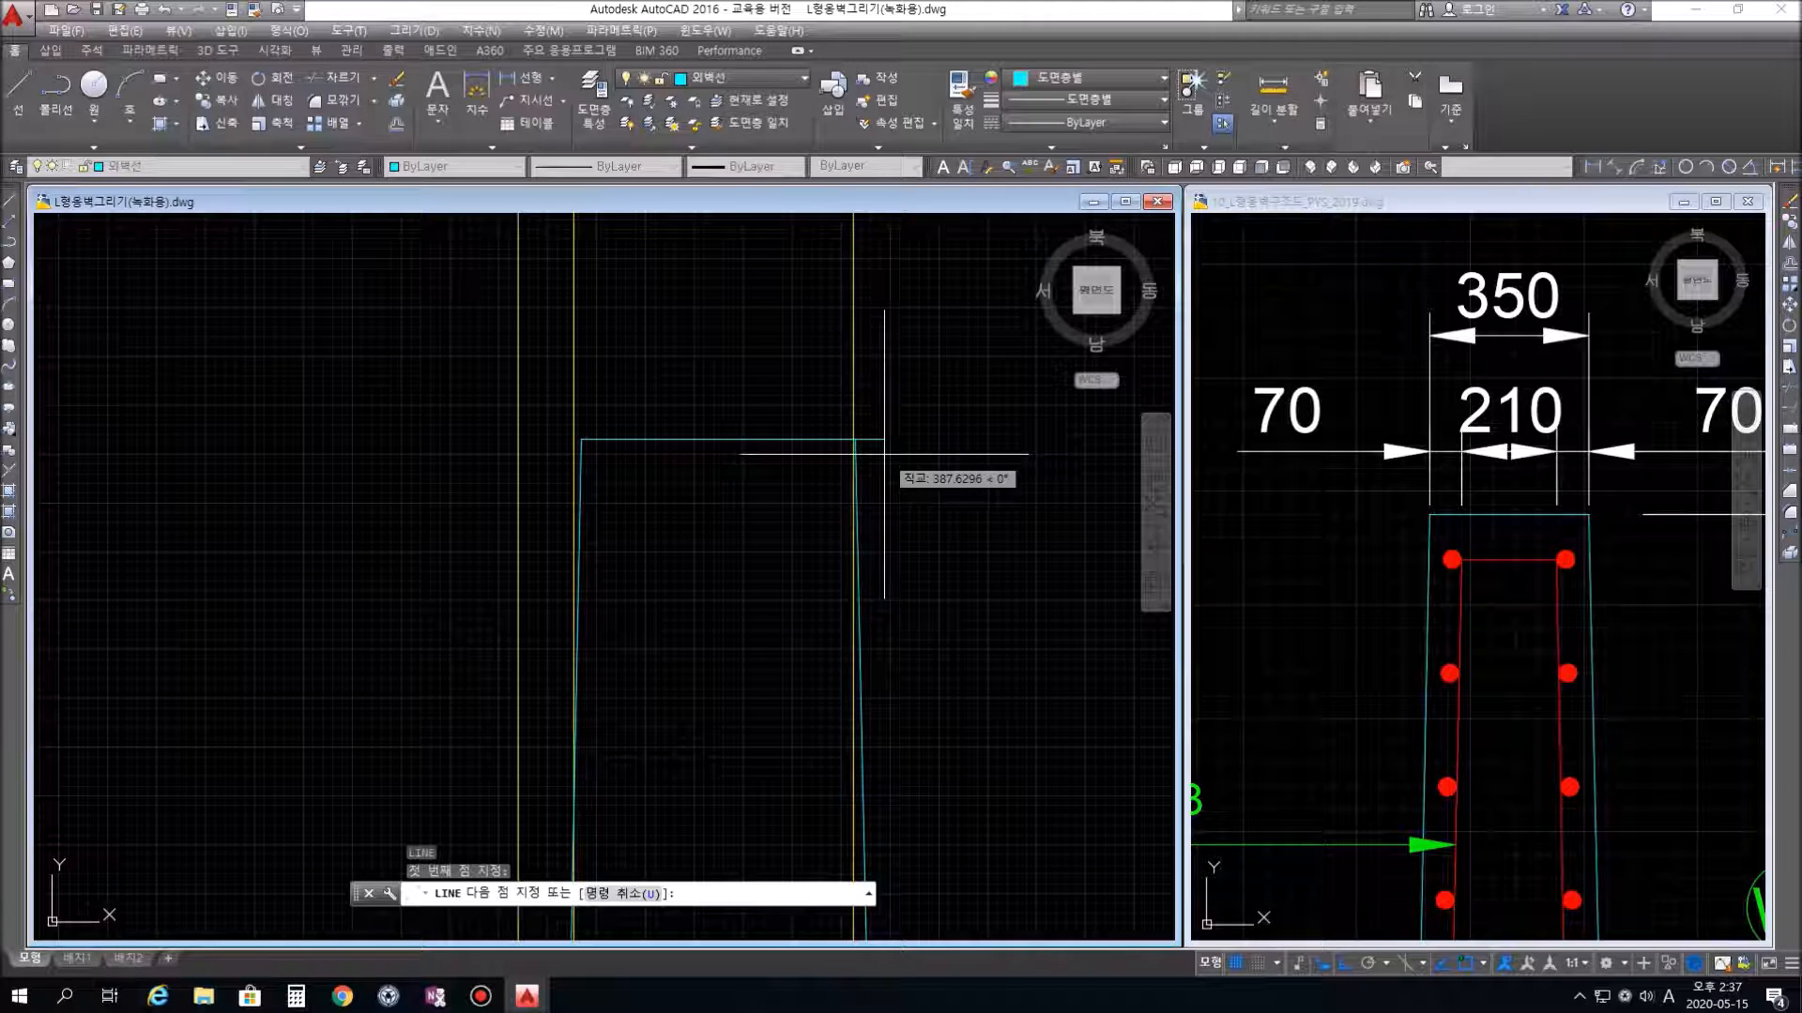
text(70)
key(Return)
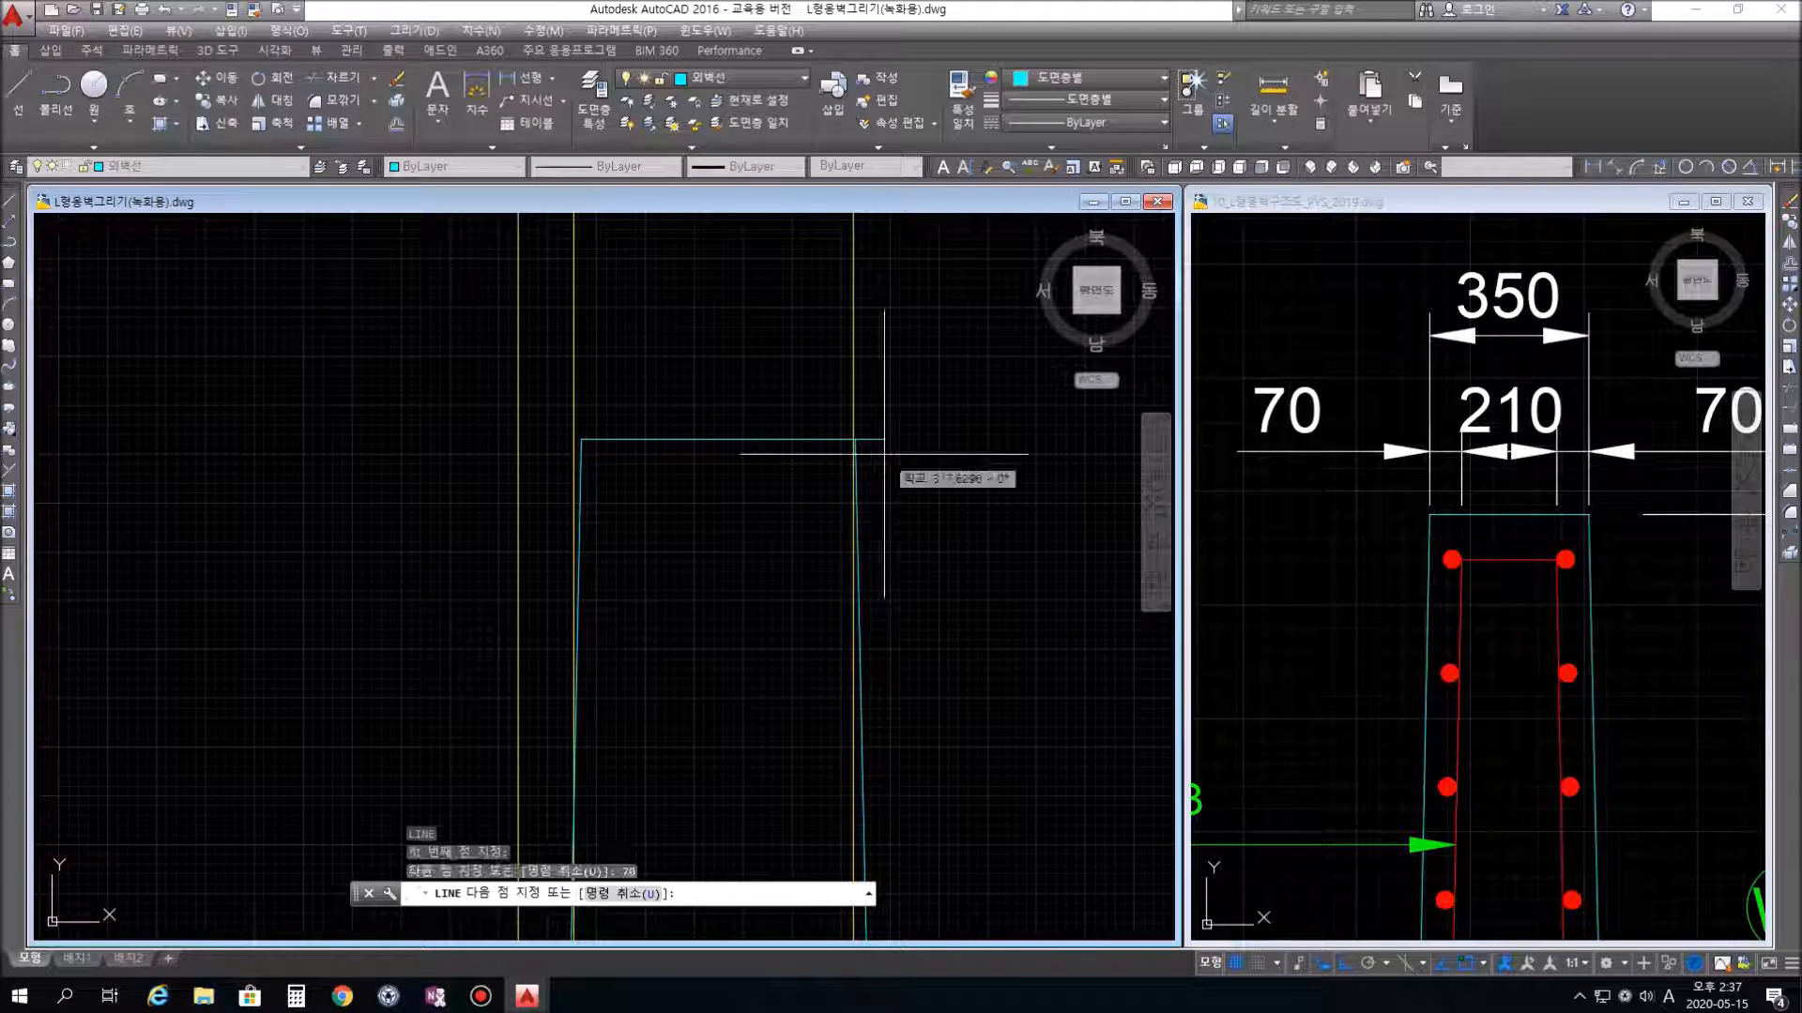
text(210)
key(Return)
text(7)
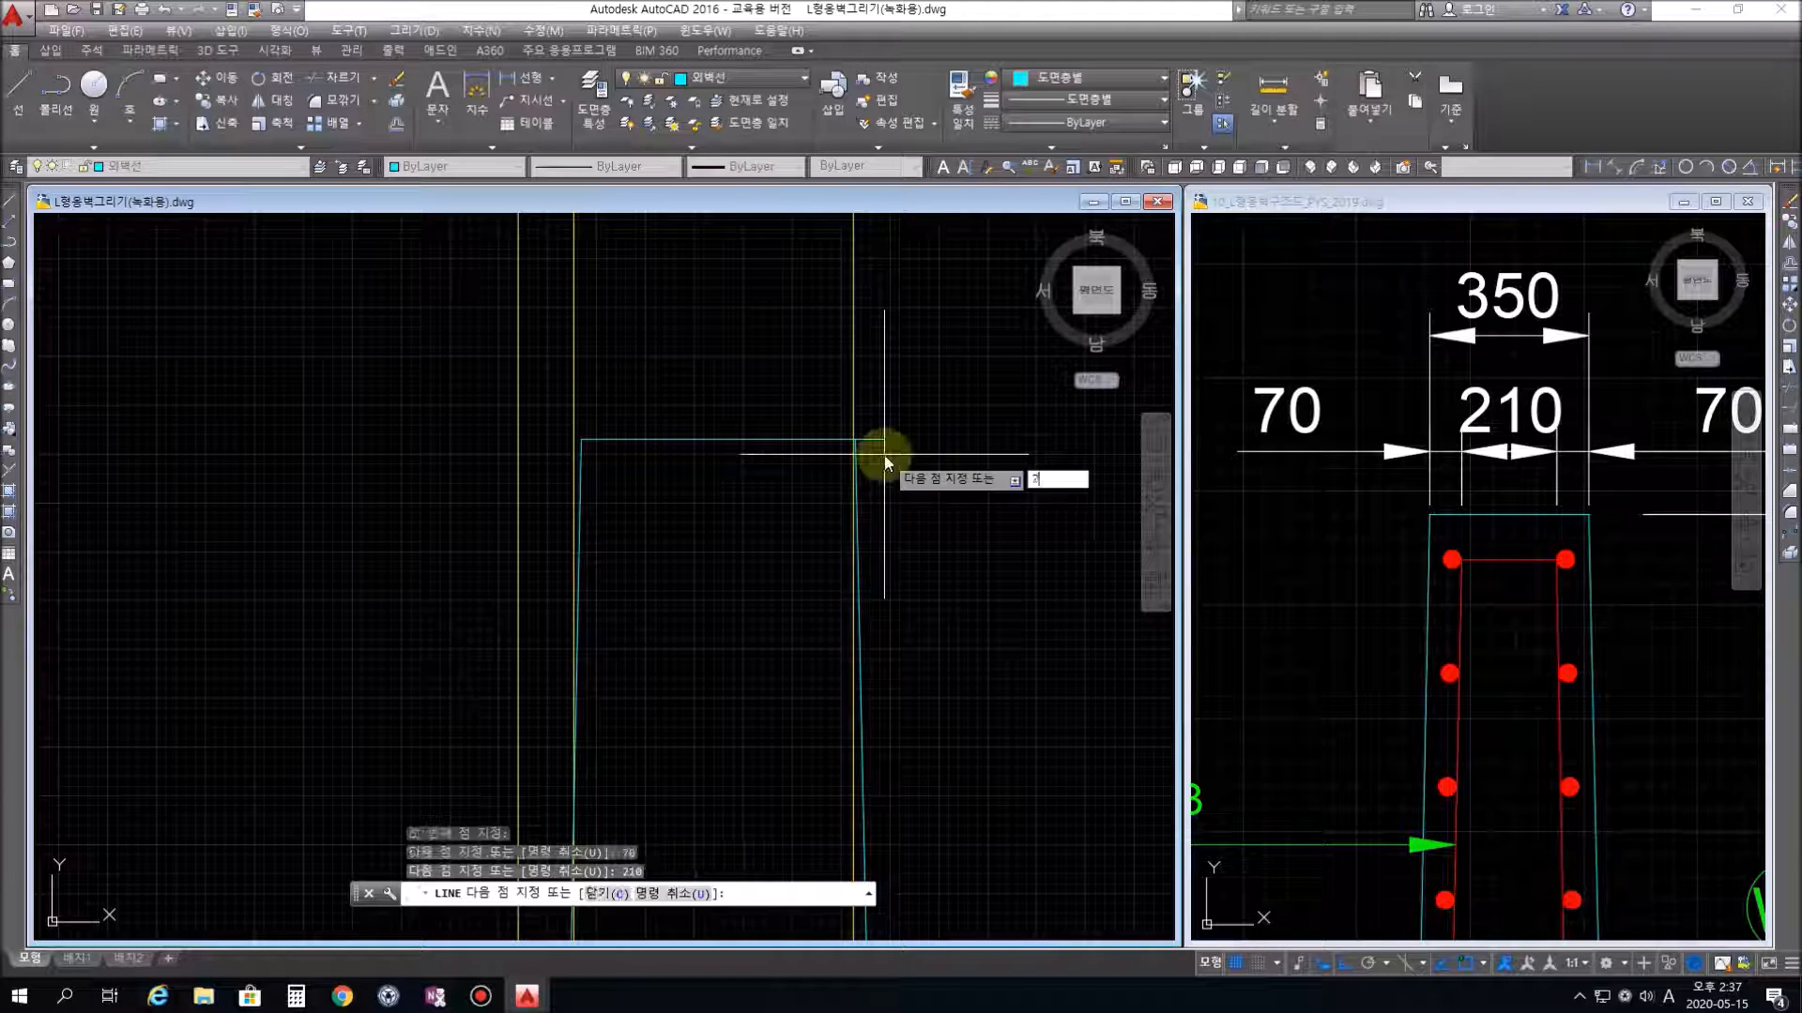
key(Return)
key(Return)
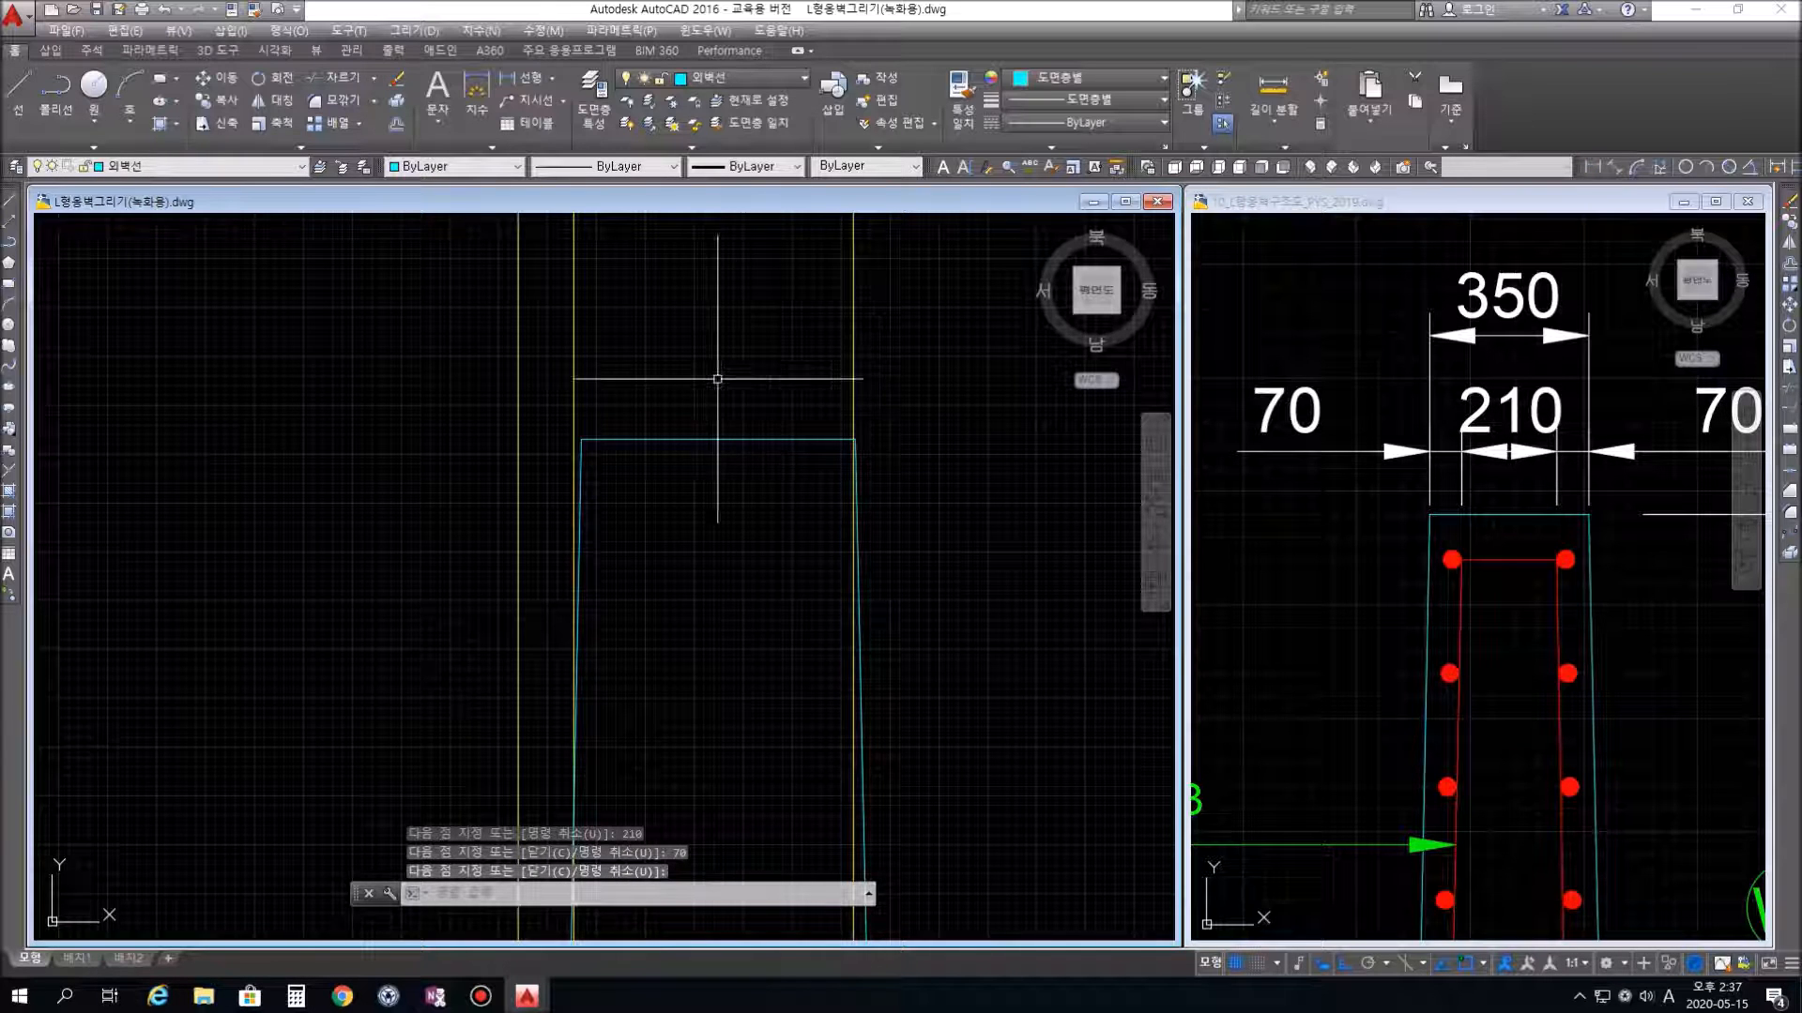
Inspect the individual segments that make up the wall stem's top edge
click(625, 439)
click(705, 438)
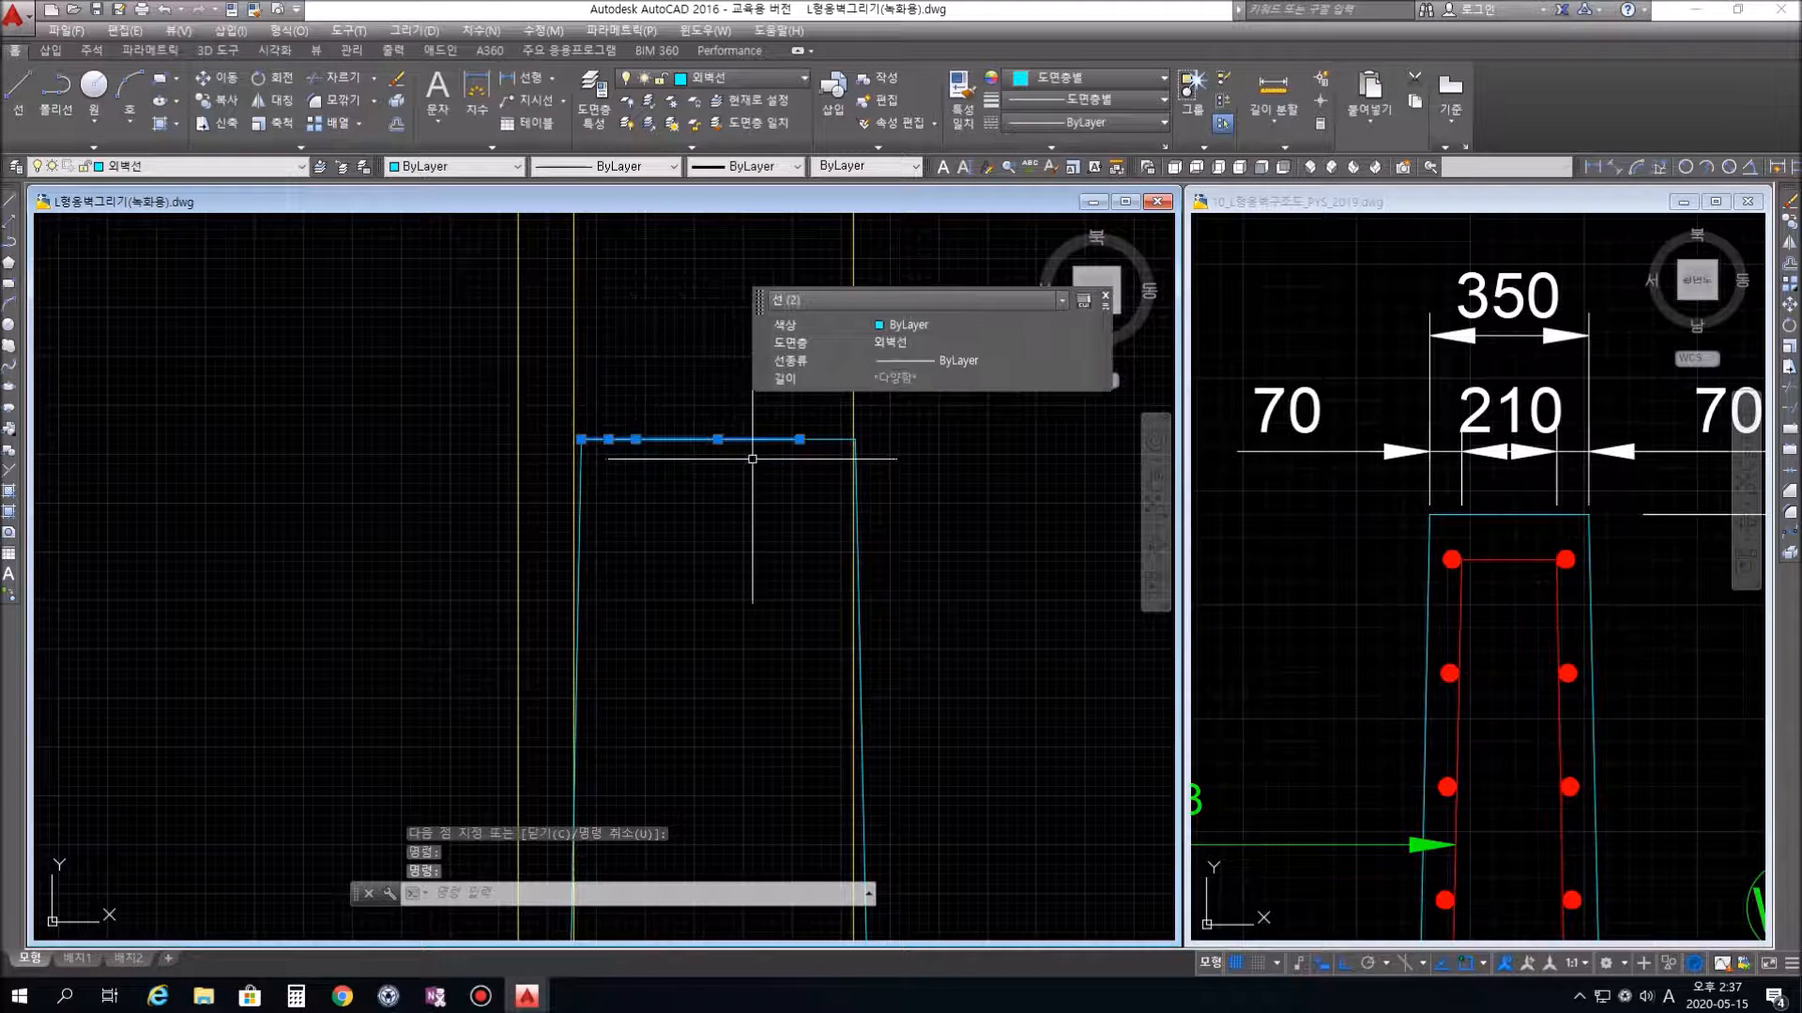
click(814, 439)
key(Escape)
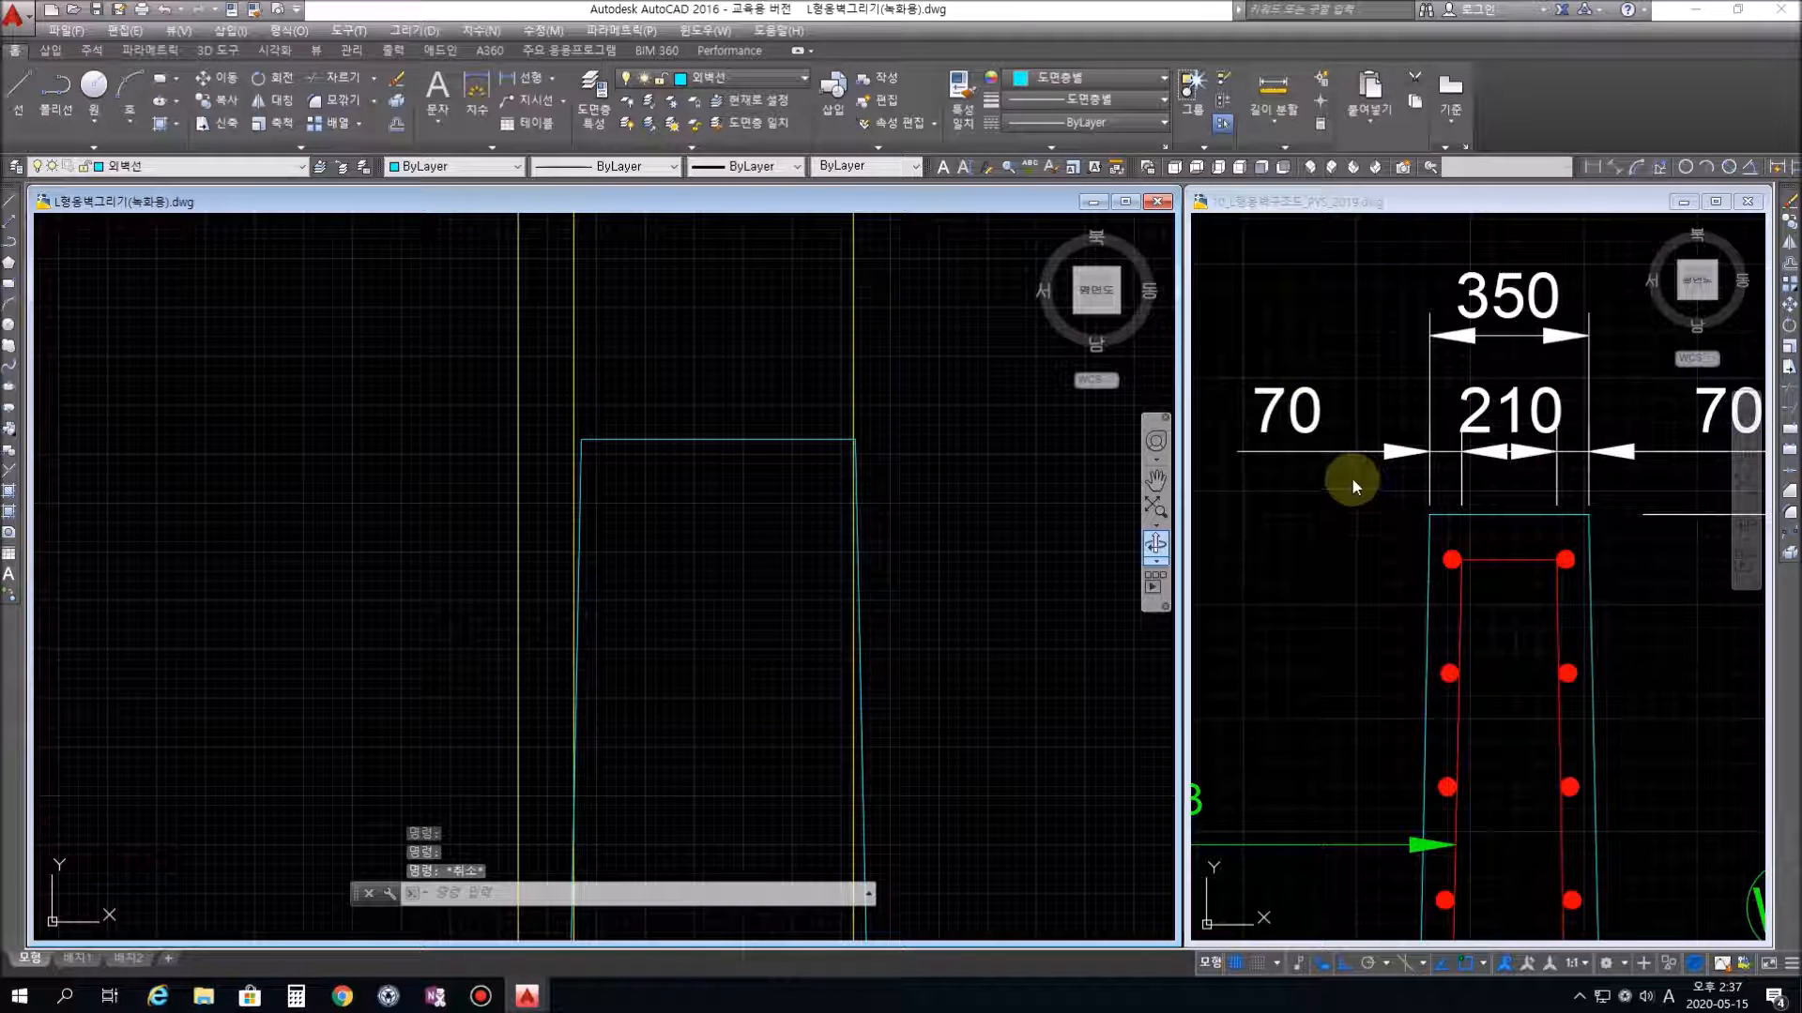
click(712, 439)
key(Escape)
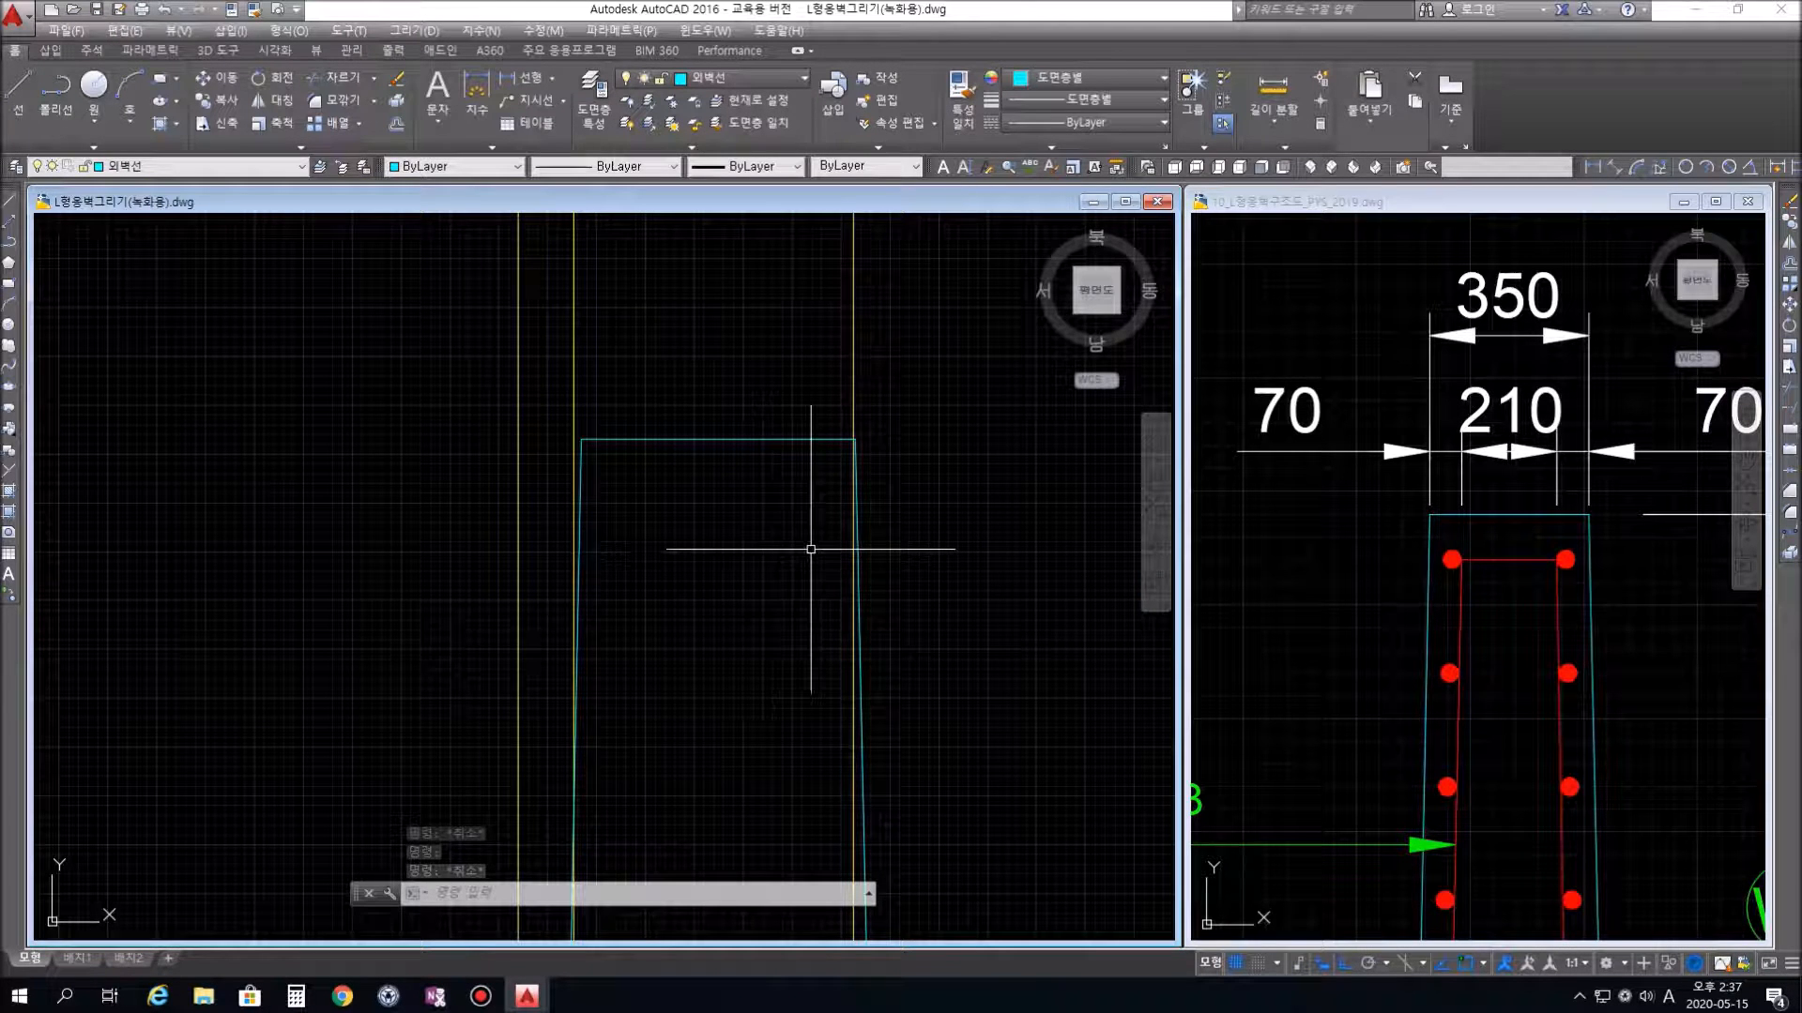
Offset the middle segment of the wall's top edge 100 downward
text(o)
key(Return)
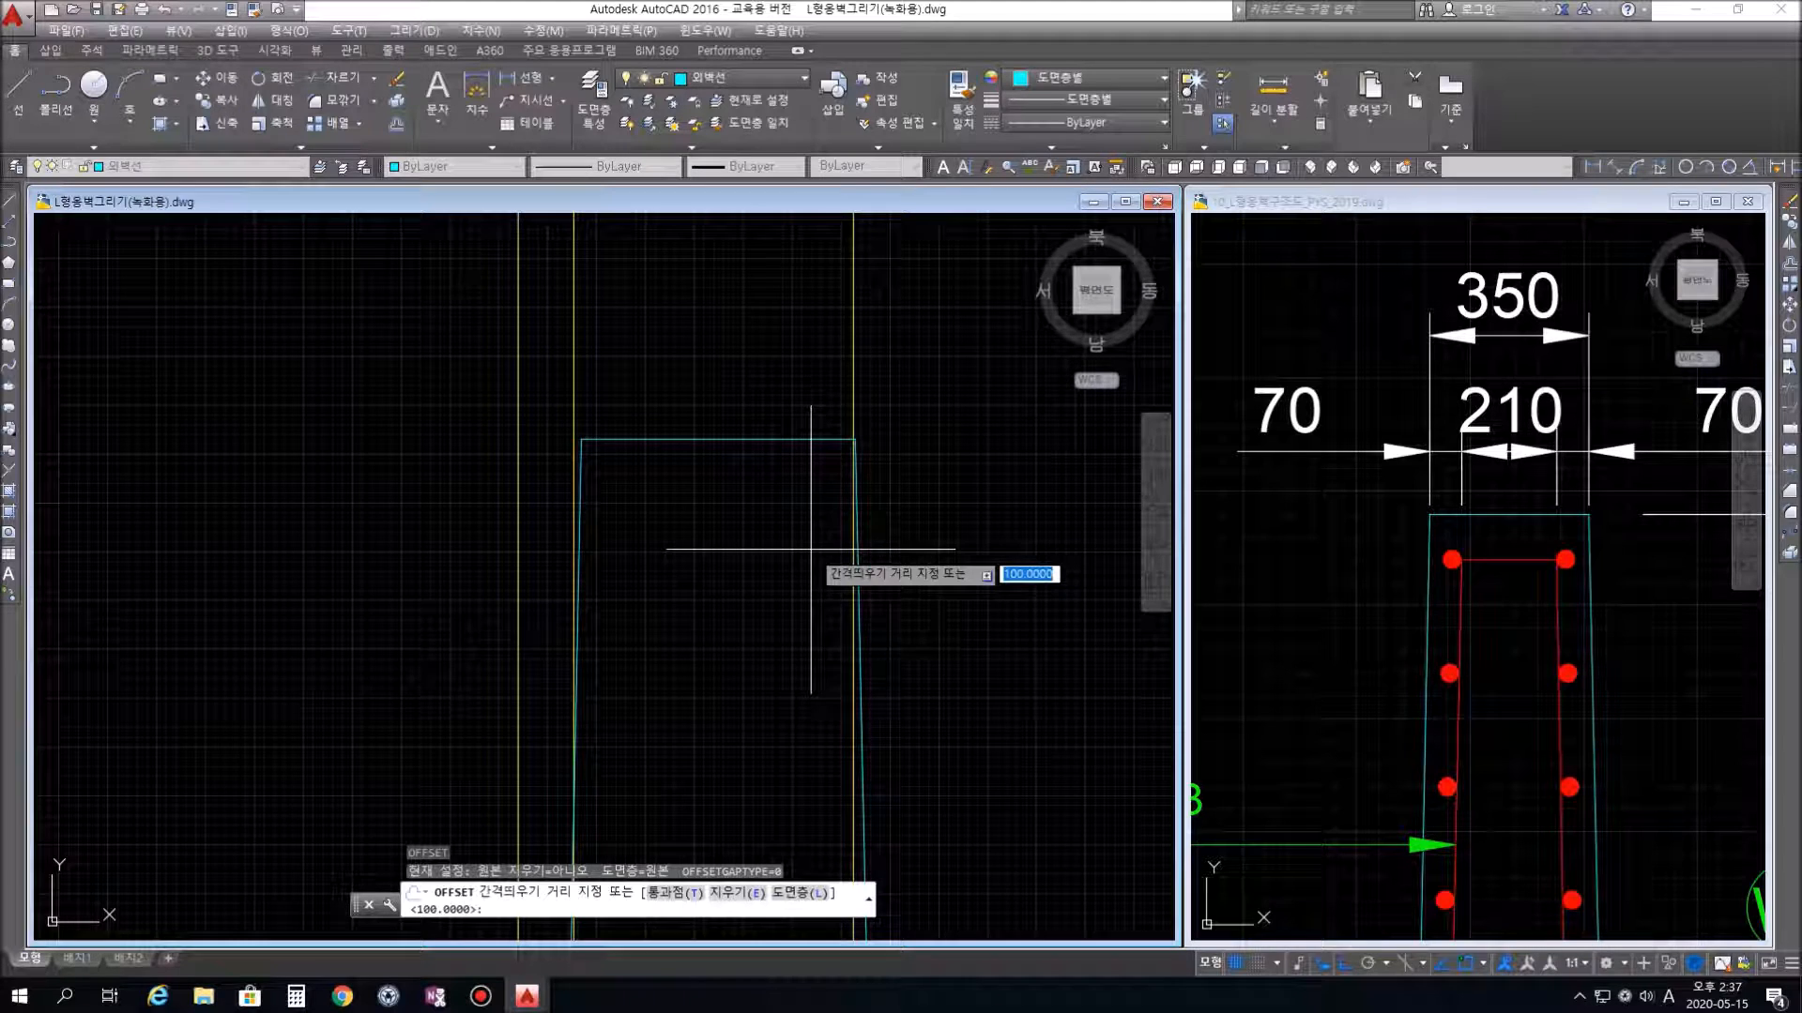
key(Return)
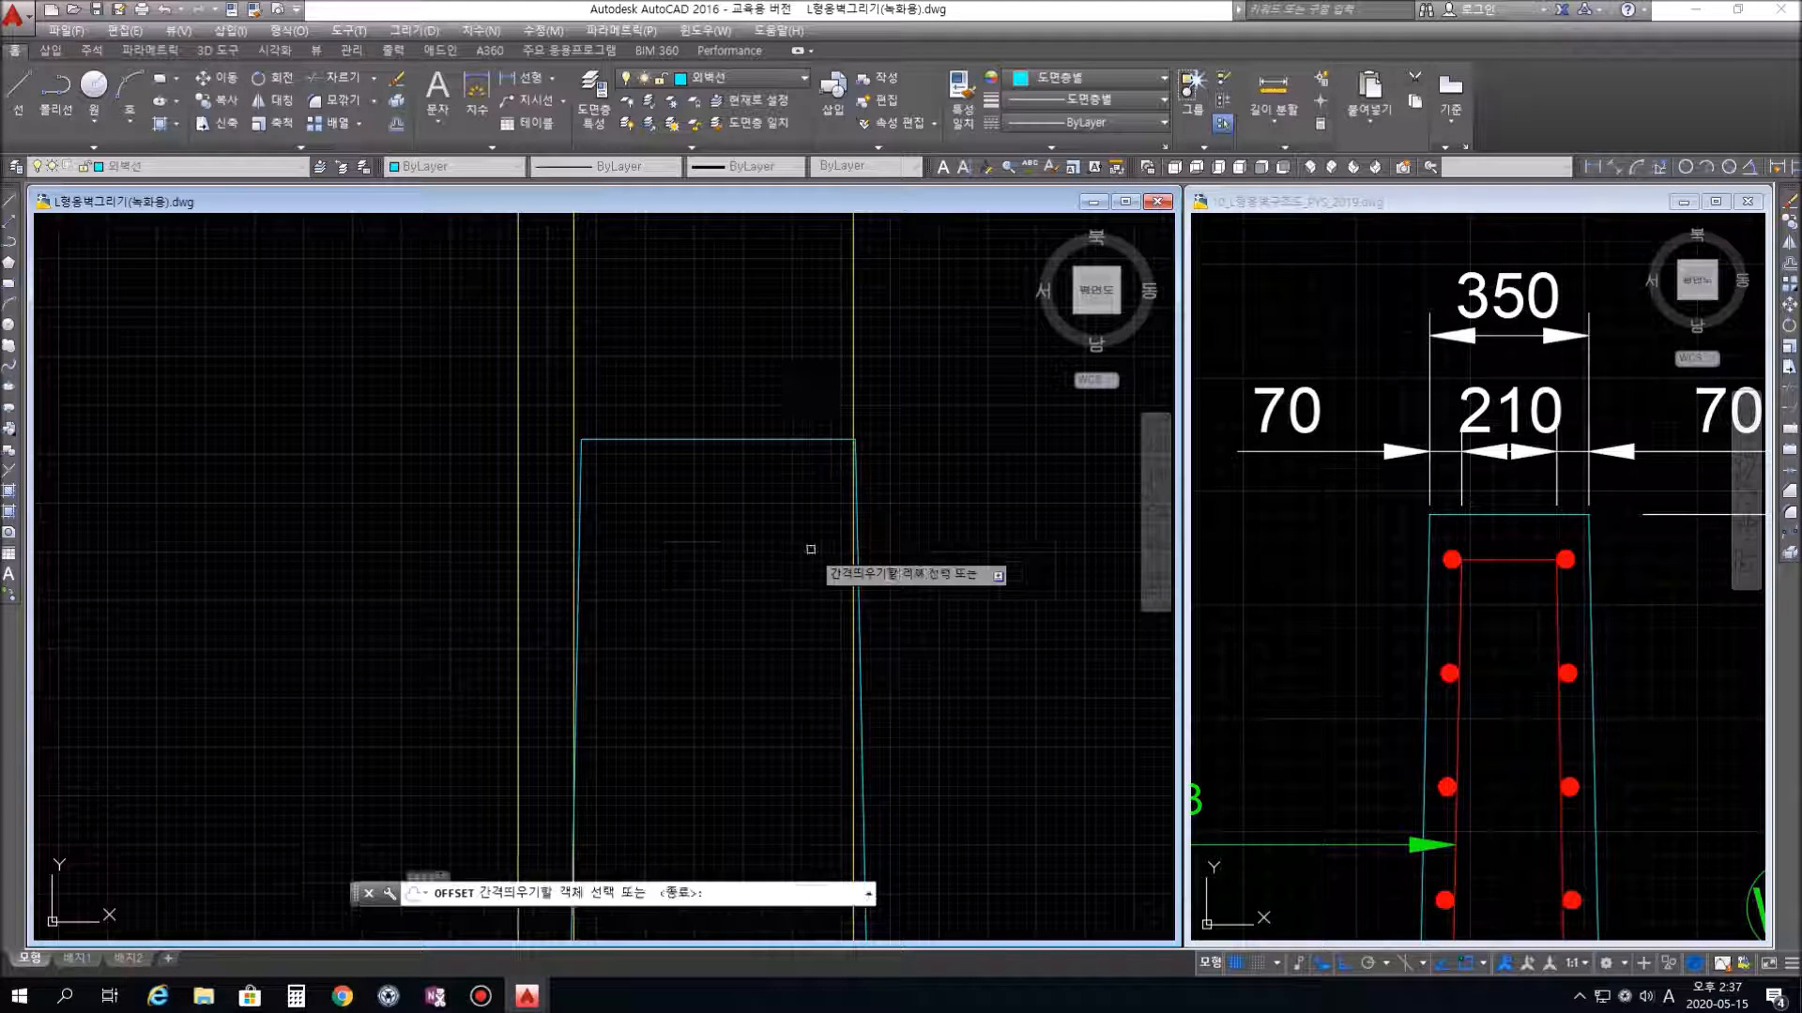
click(722, 441)
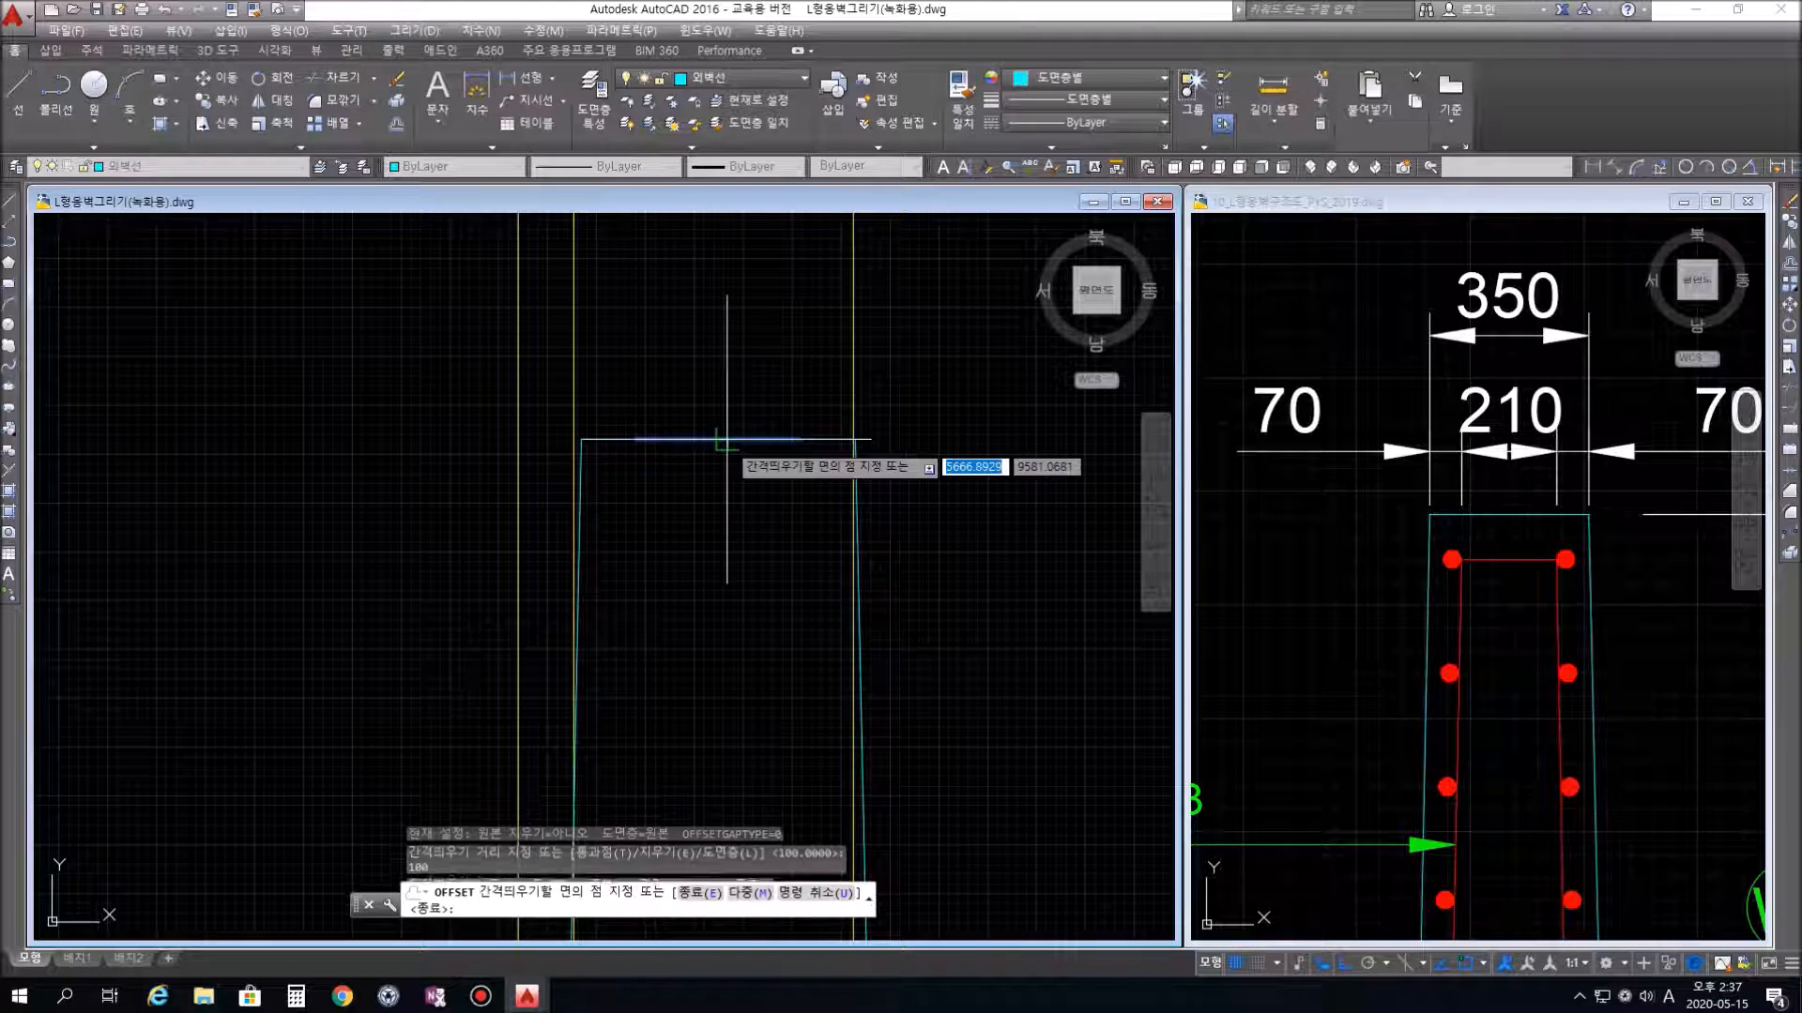
click(718, 567)
key(Escape)
key(Escape)
key(Escape)
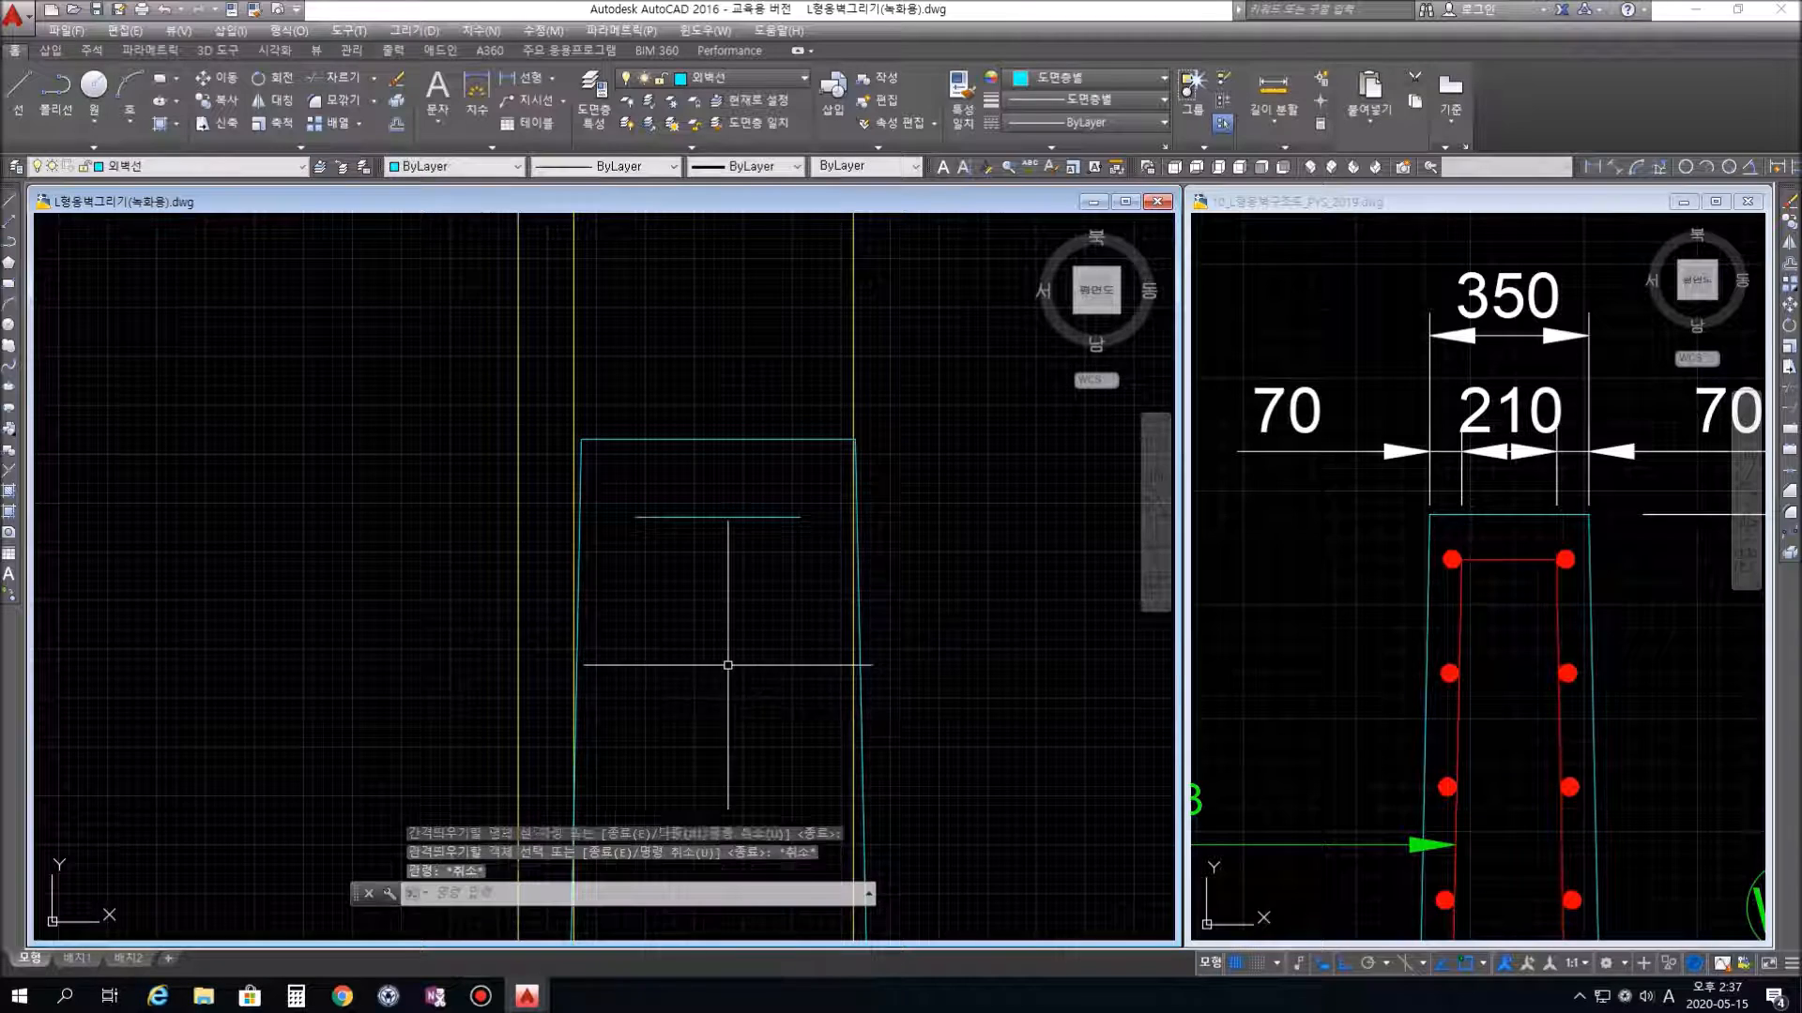
Make the red rebar layer 철근선 the current layer
scroll(729, 664, down, 3)
middle_drag(804, 754, 835, 479)
scroll(877, 573, down, 2)
middle_drag(874, 779, 875, 629)
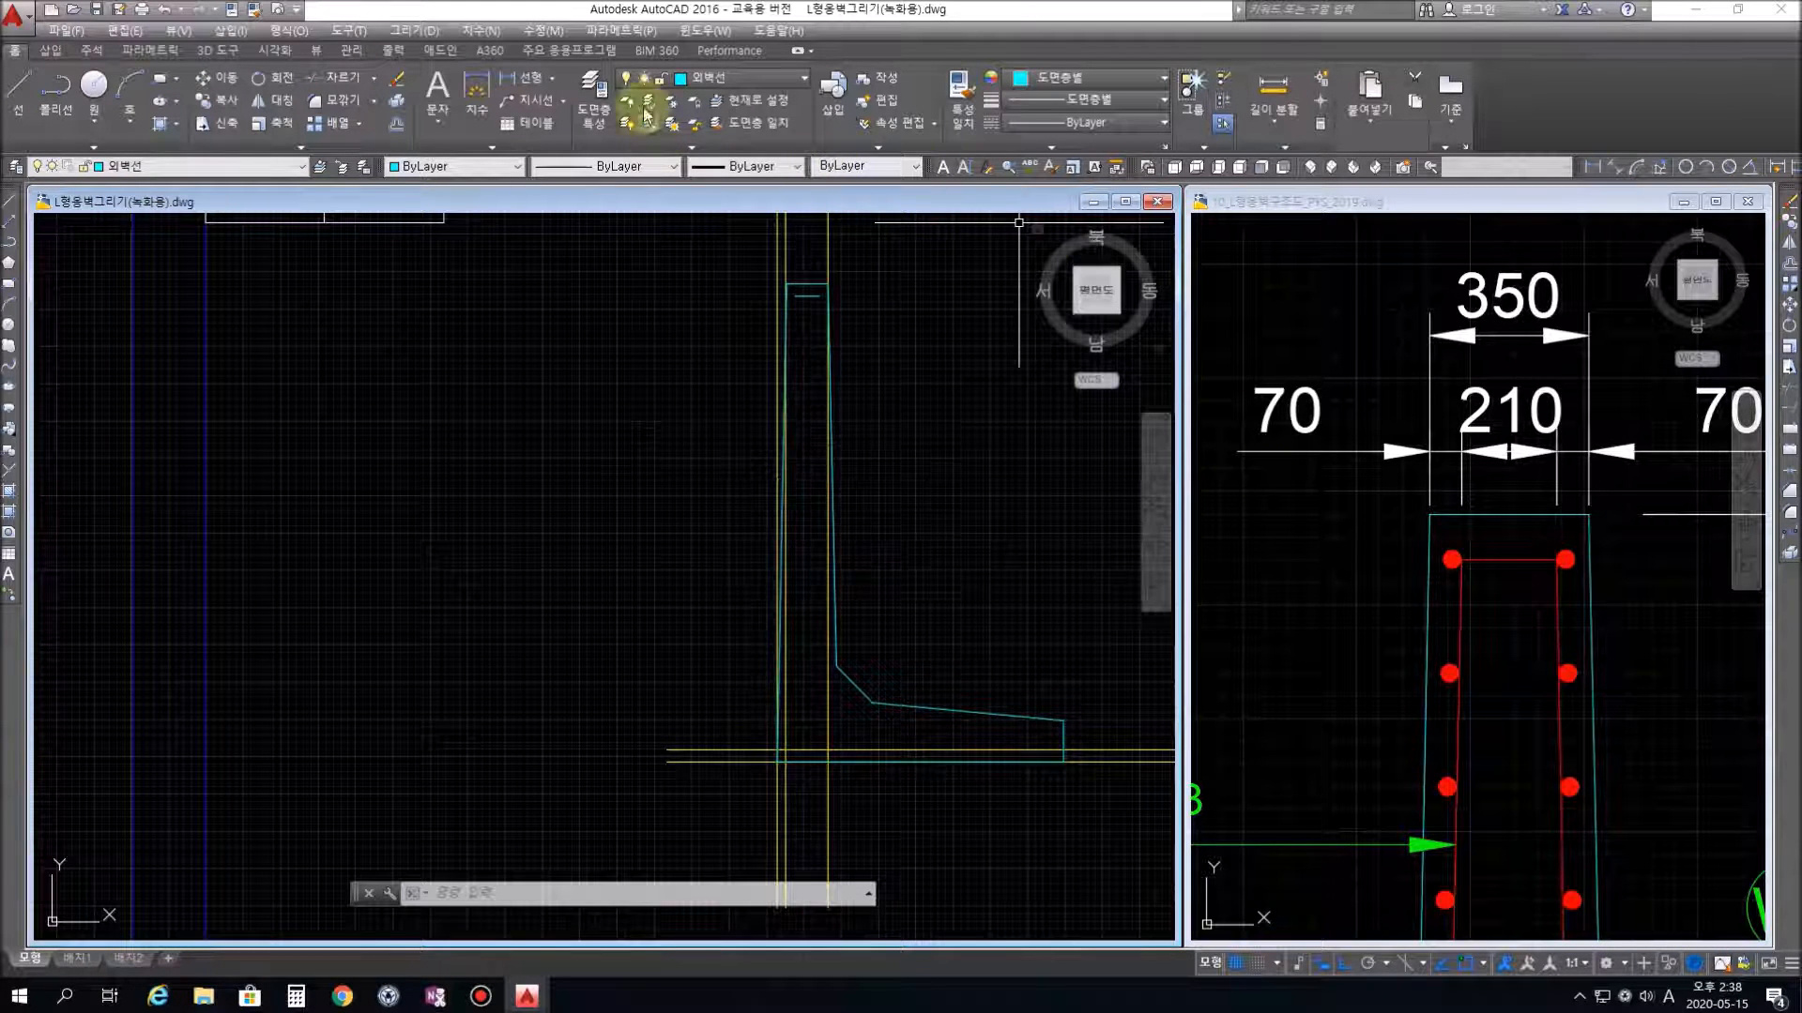
click(721, 75)
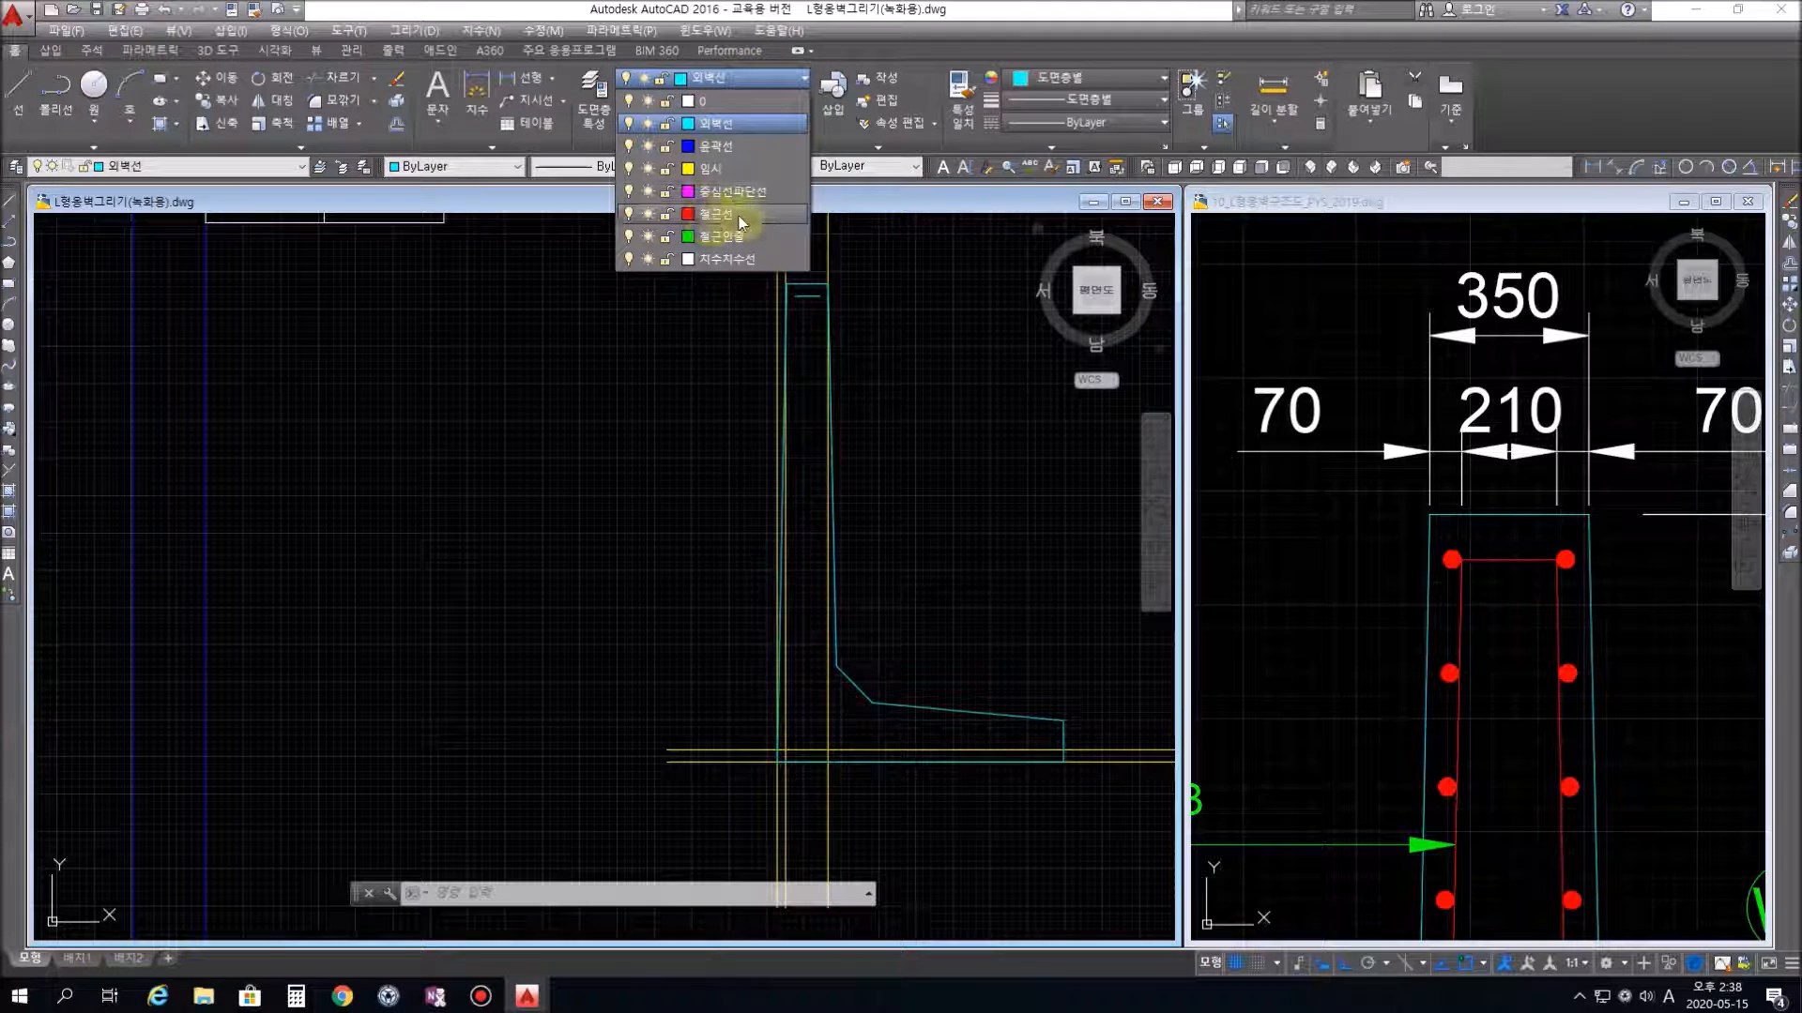
click(747, 223)
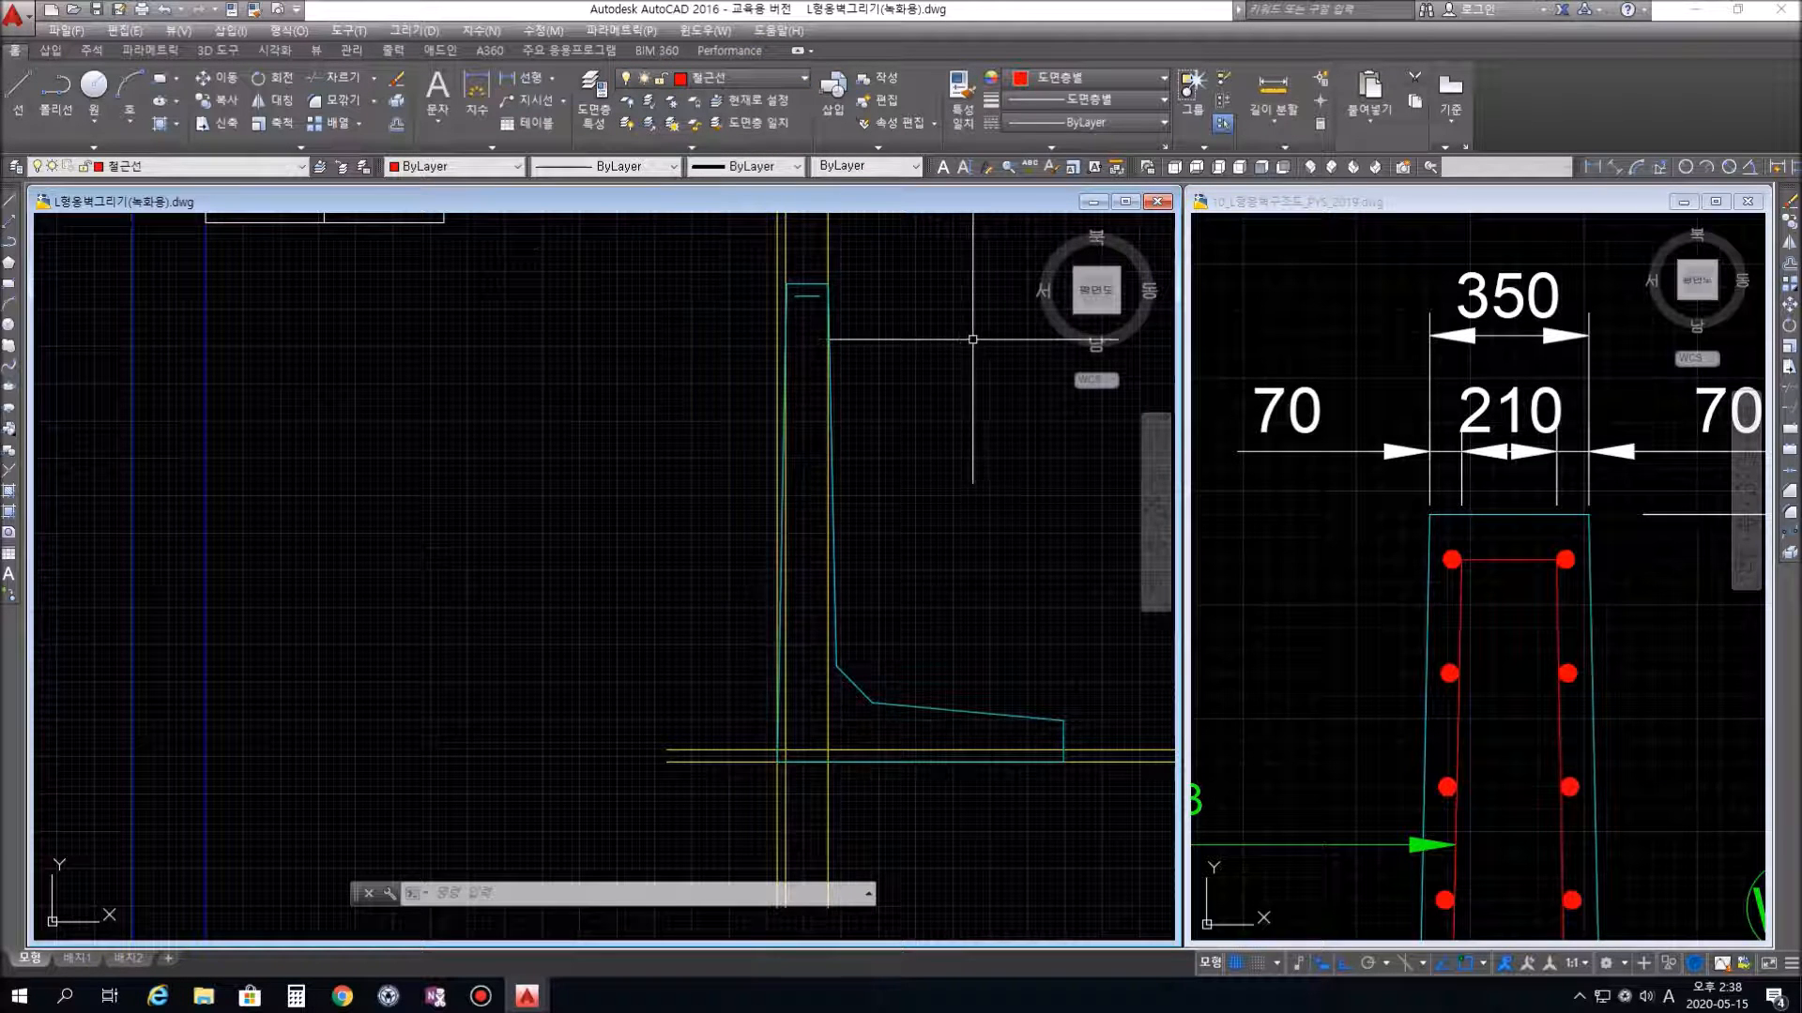
Draw the stem's rebar outline with lines through the offset segment's ends and the construction line intersections above the footing's base
text(l)
key(Return)
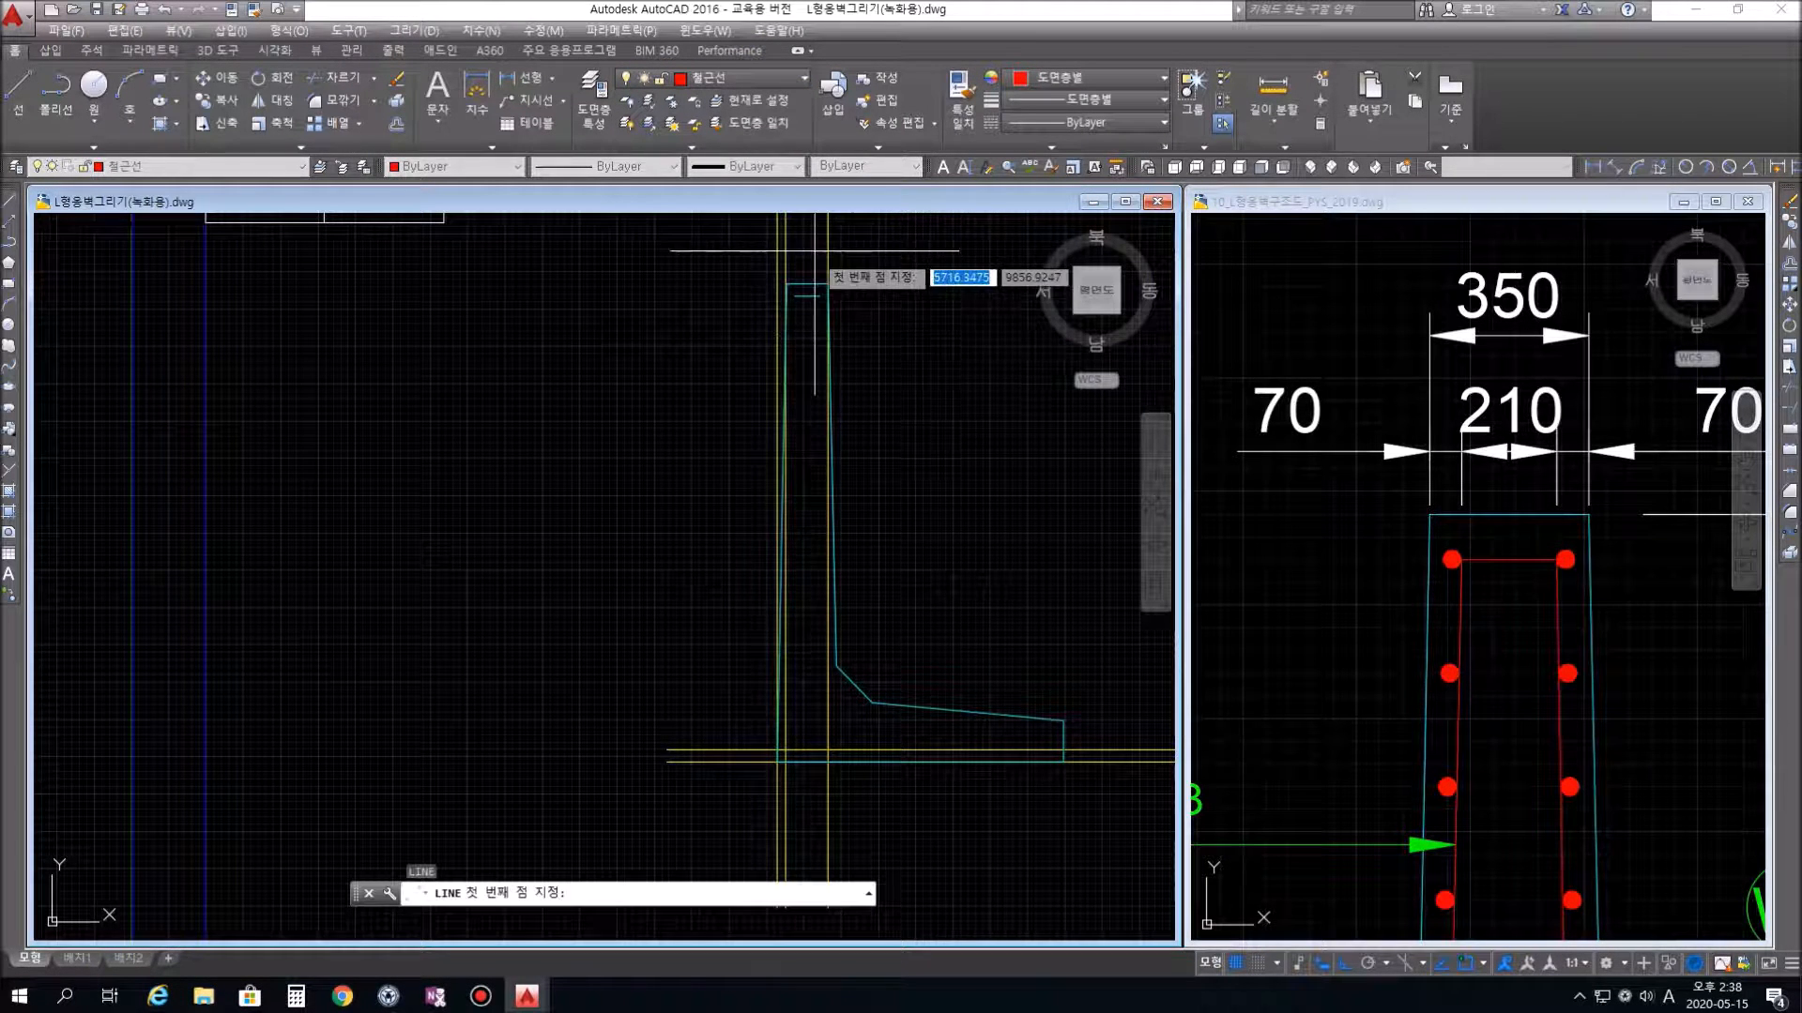
click(795, 296)
scroll(791, 751, up, 4)
click(795, 750)
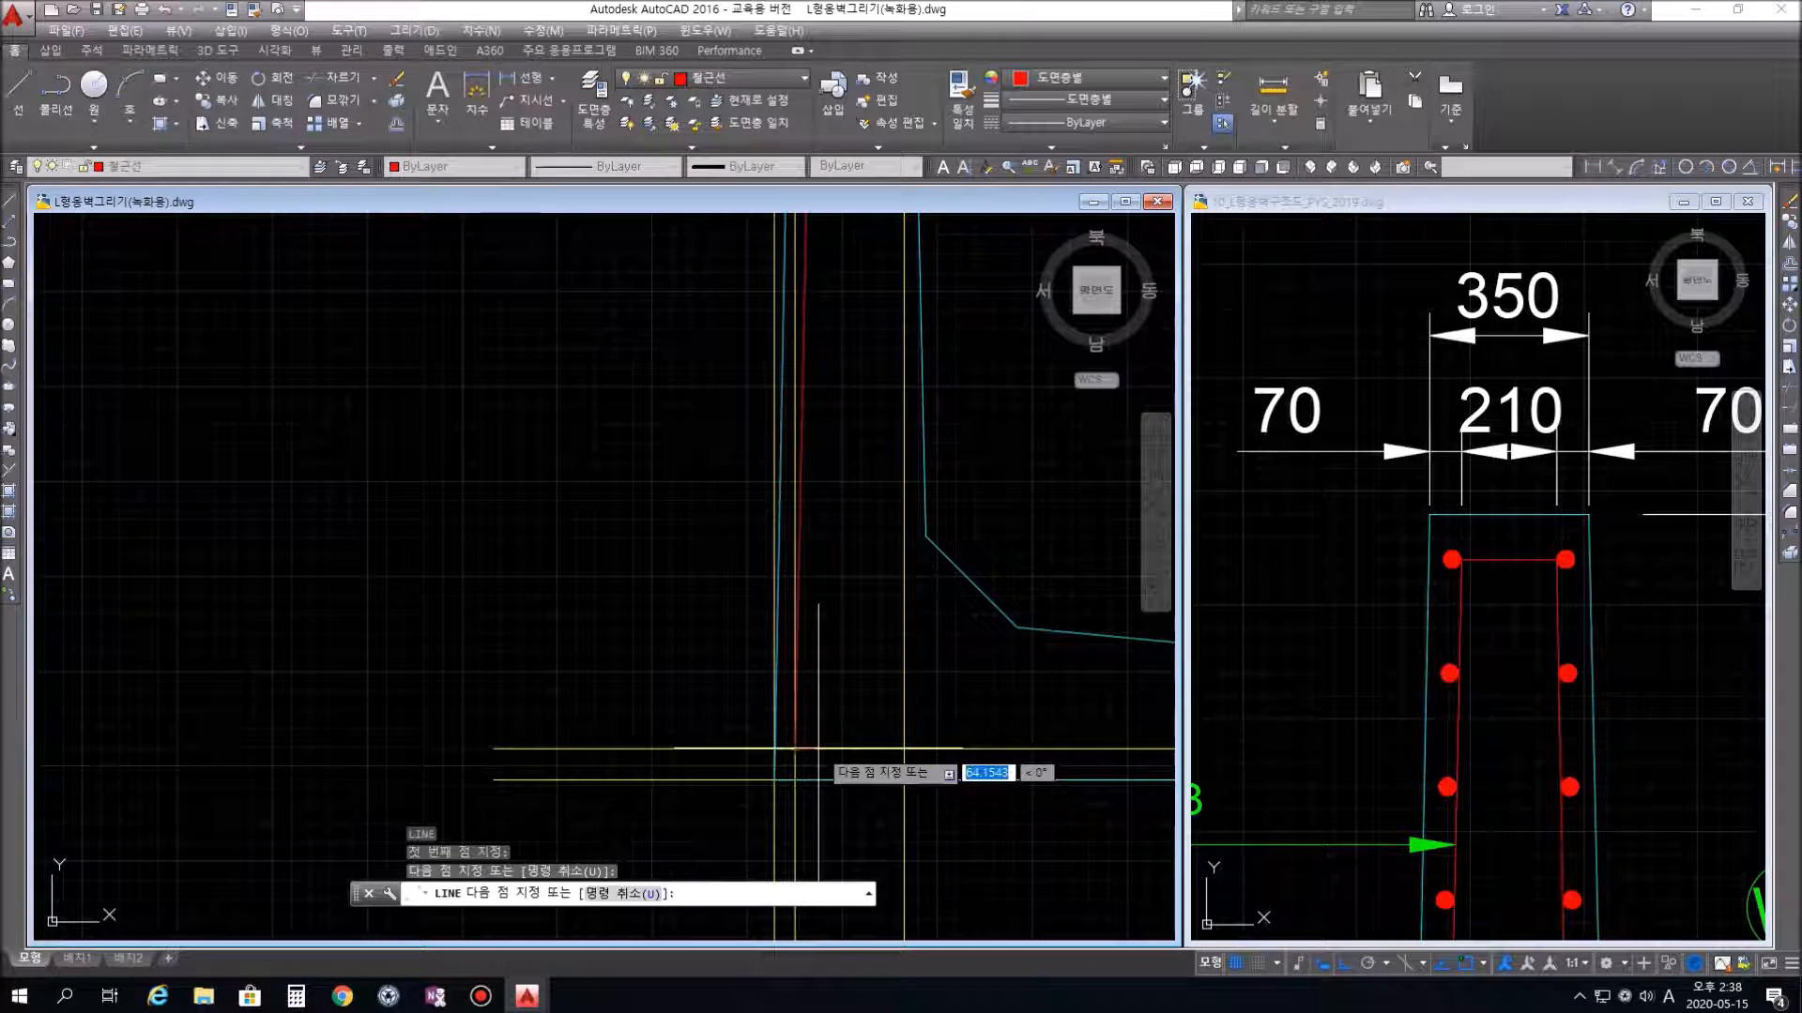
click(903, 749)
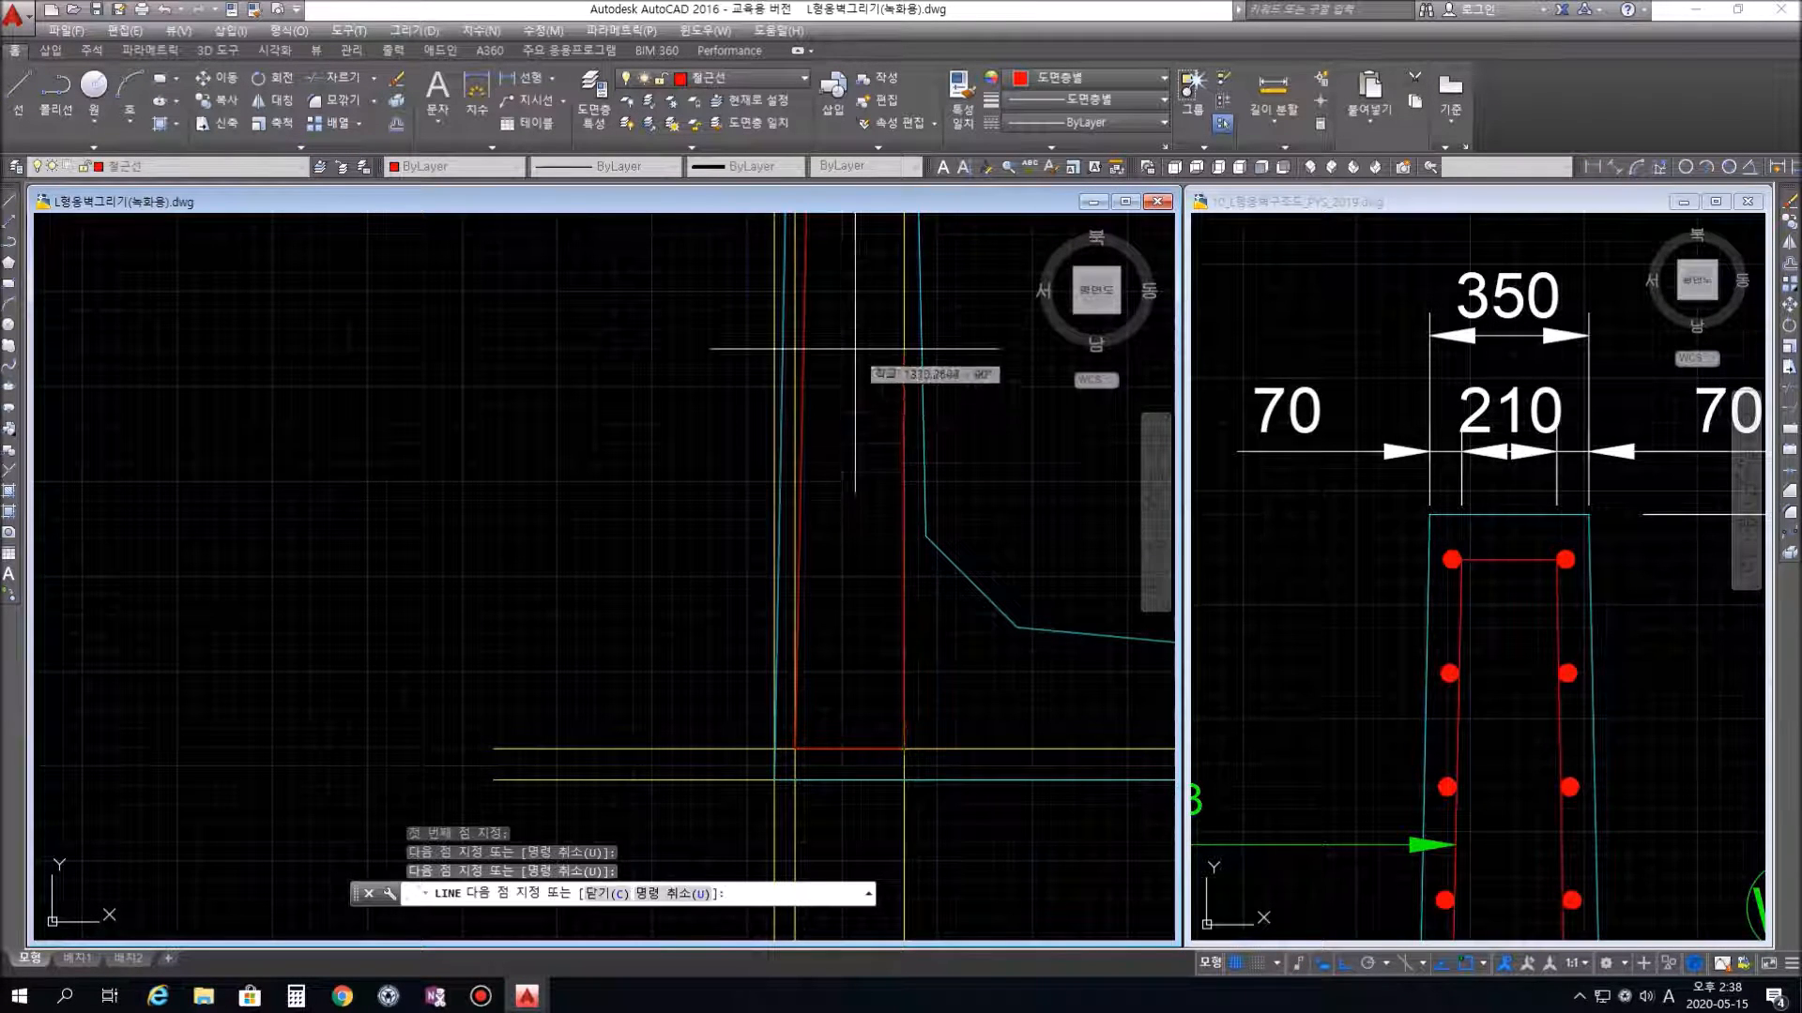
middle_drag(852, 272, 840, 640)
middle_drag(839, 338, 795, 673)
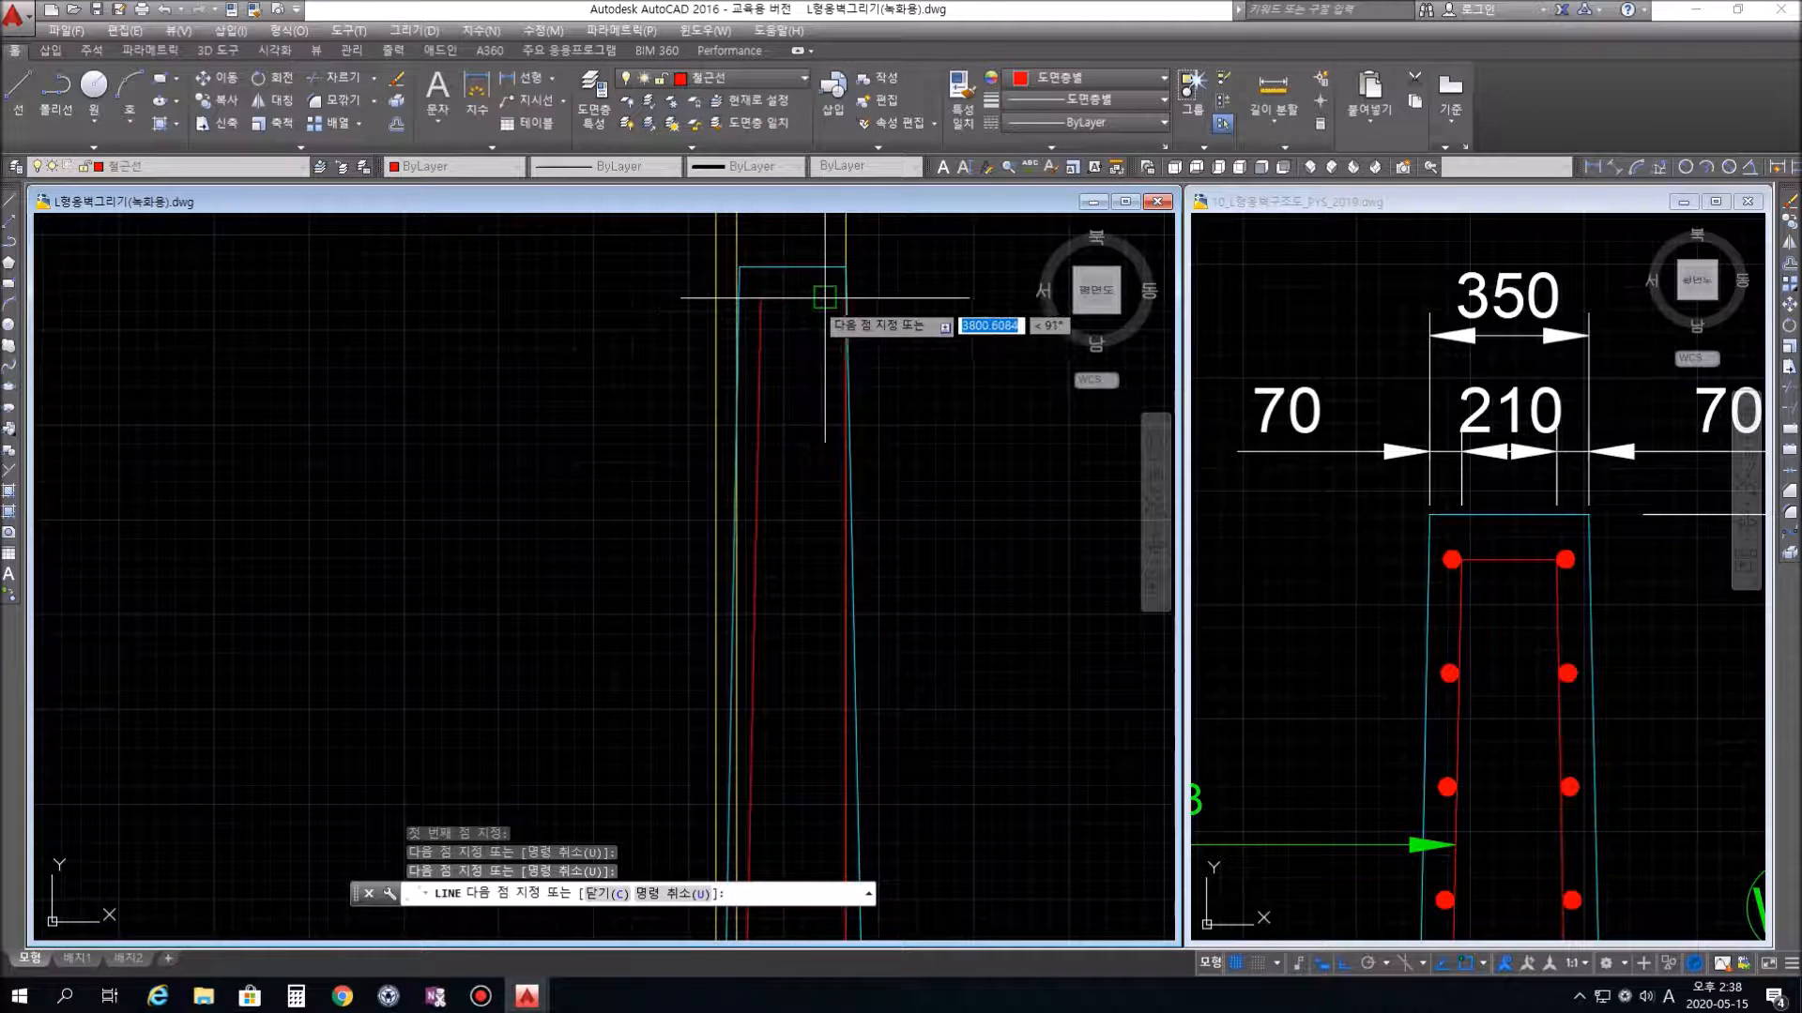
click(826, 298)
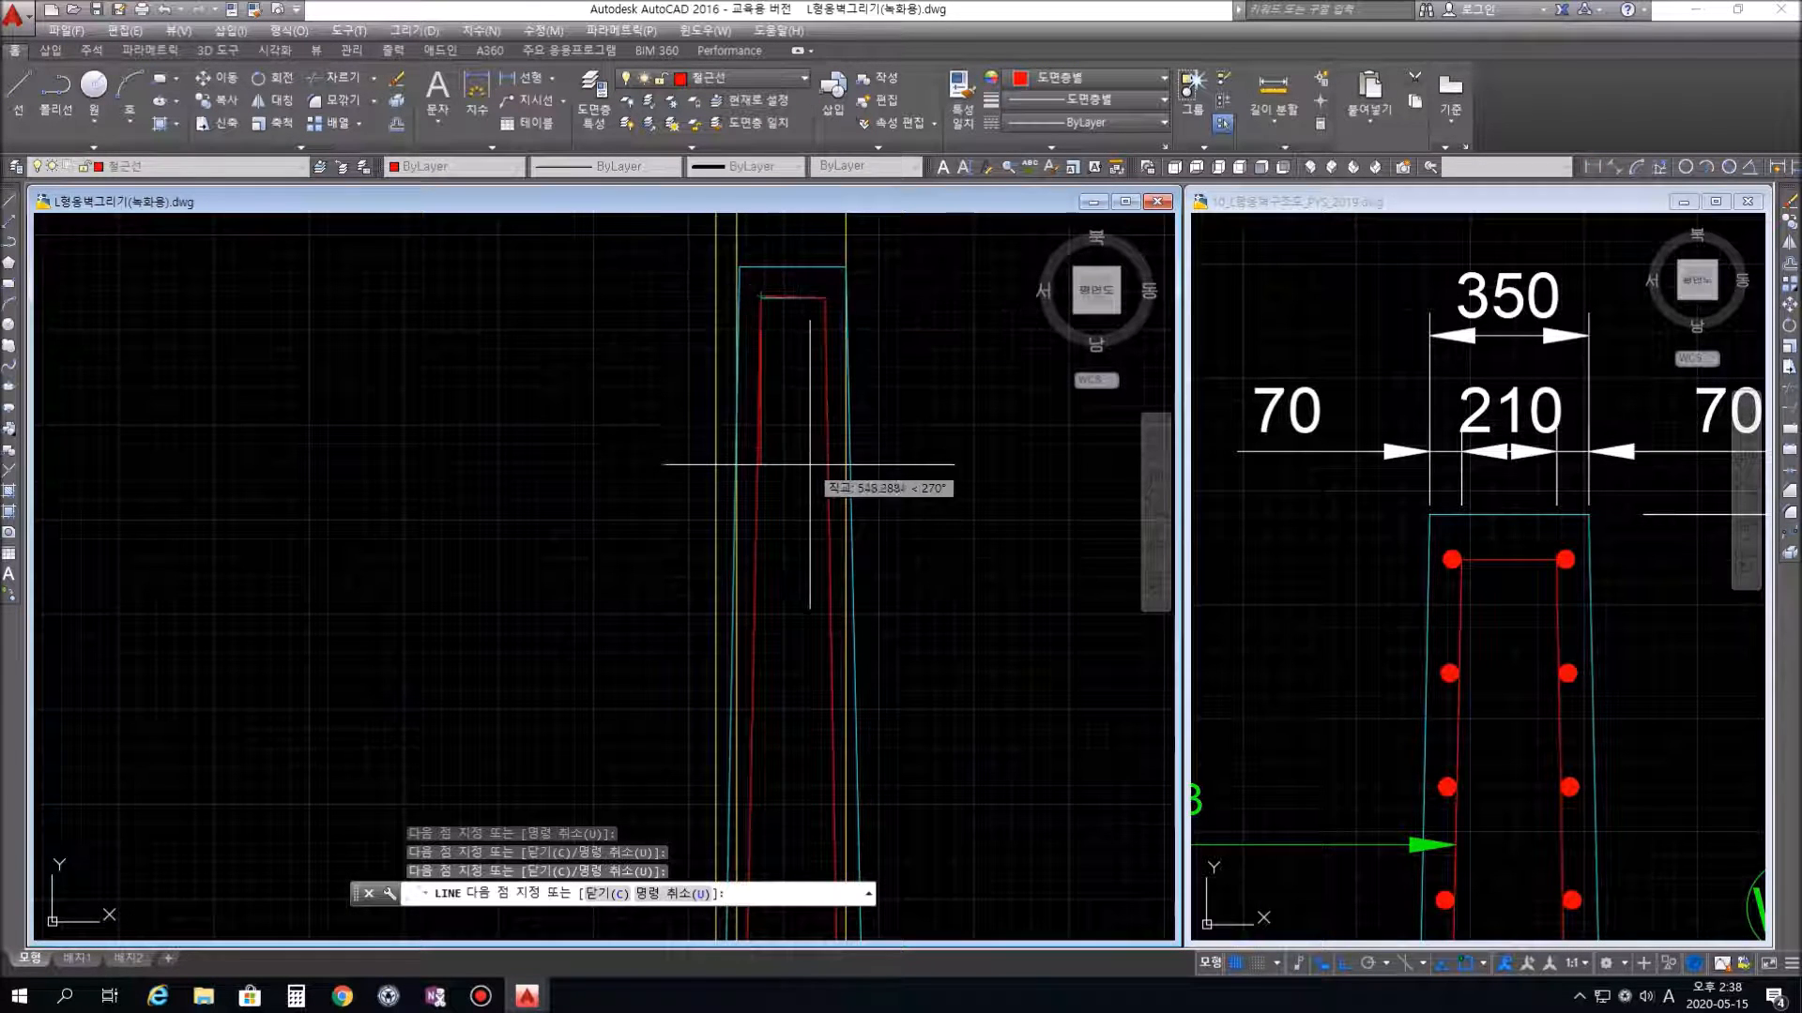
key(Escape)
Erase the slanted top rebar line and the offset helper segment beneath it
scroll(800, 322, up, 4)
middle_drag(800, 322, 804, 502)
scroll(591, 410, up, 3)
click(597, 457)
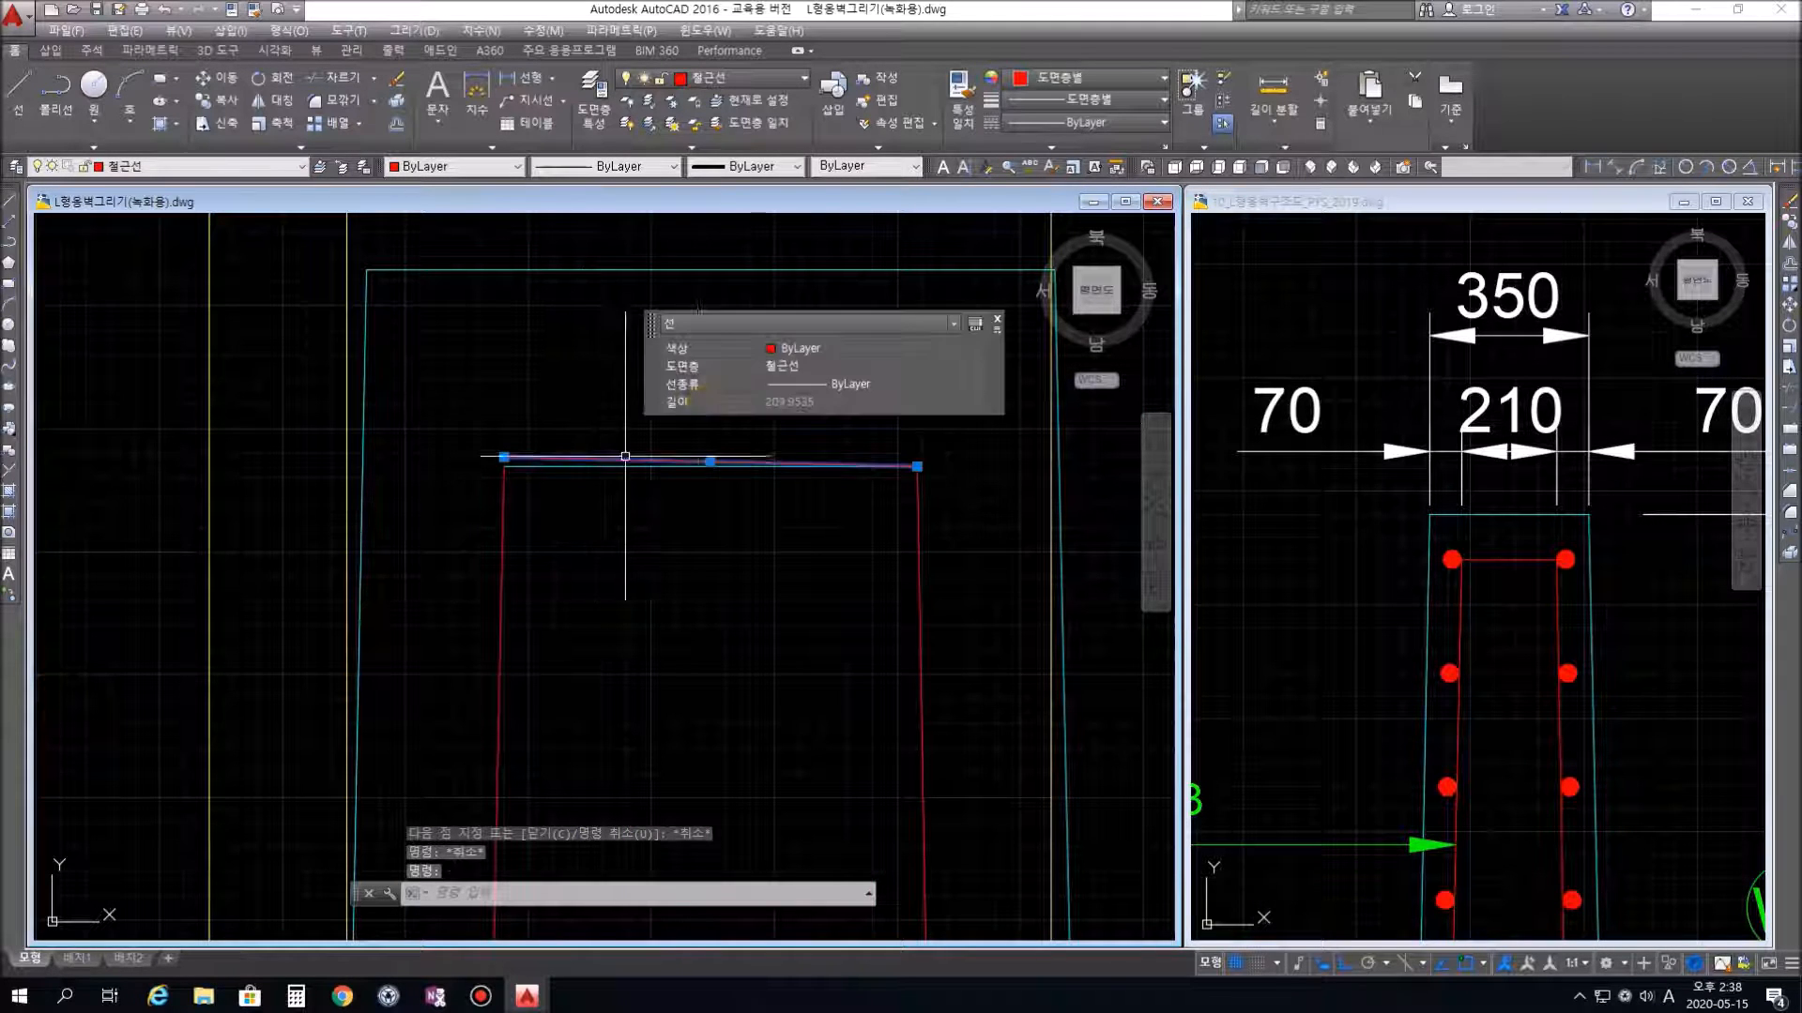
key(Delete)
click(807, 479)
click(804, 453)
key(Delete)
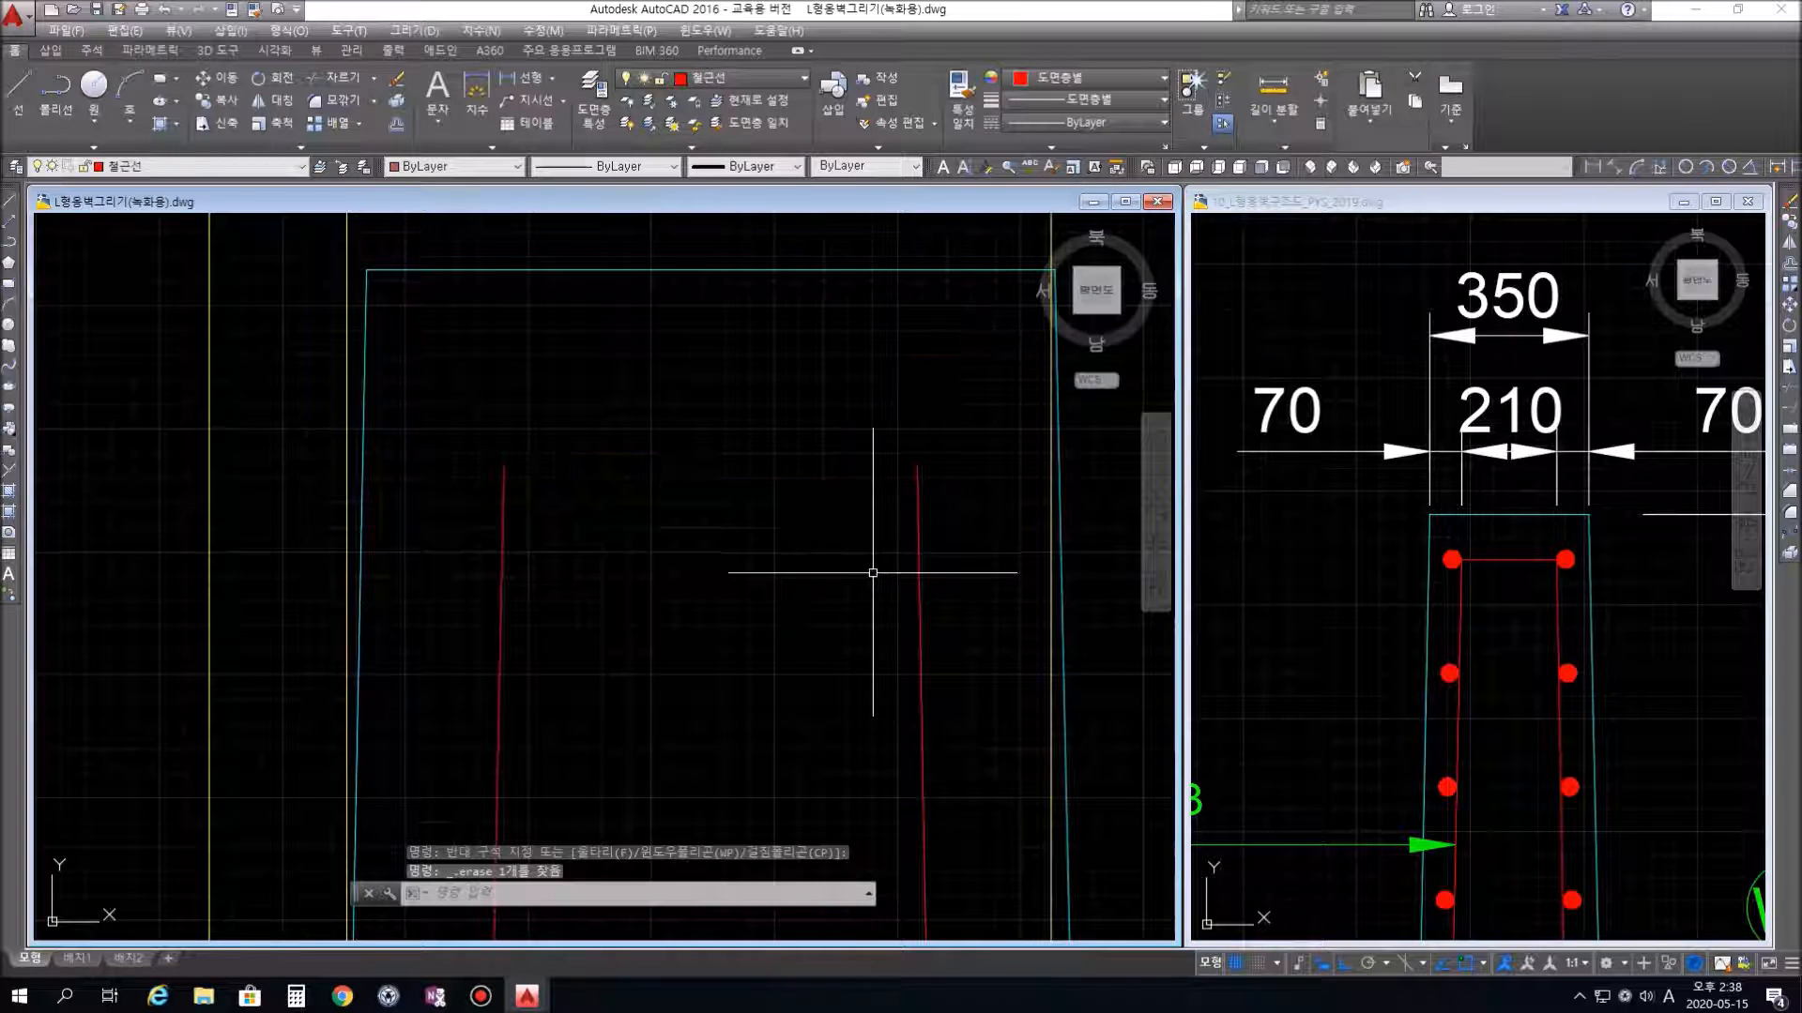
Draw a new top rebar line joining the upper ends of the two vertical rebar lines
text(l)
key(Return)
click(917, 467)
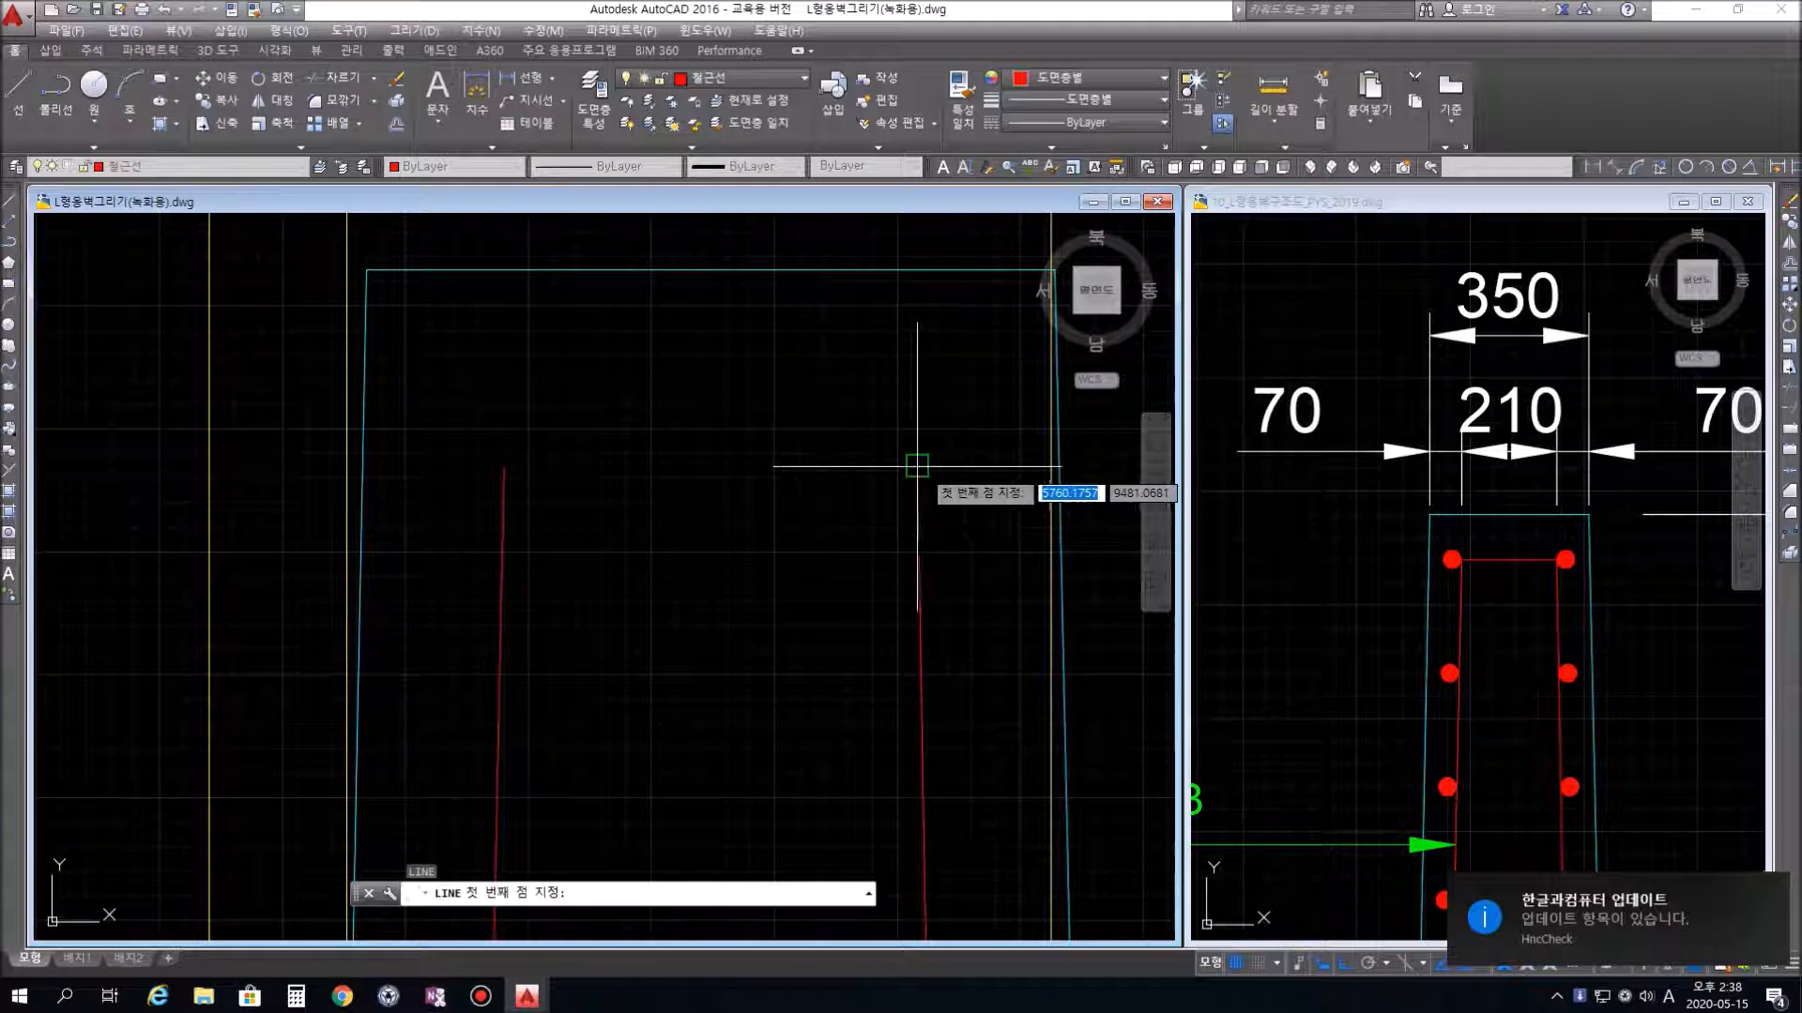
click(504, 466)
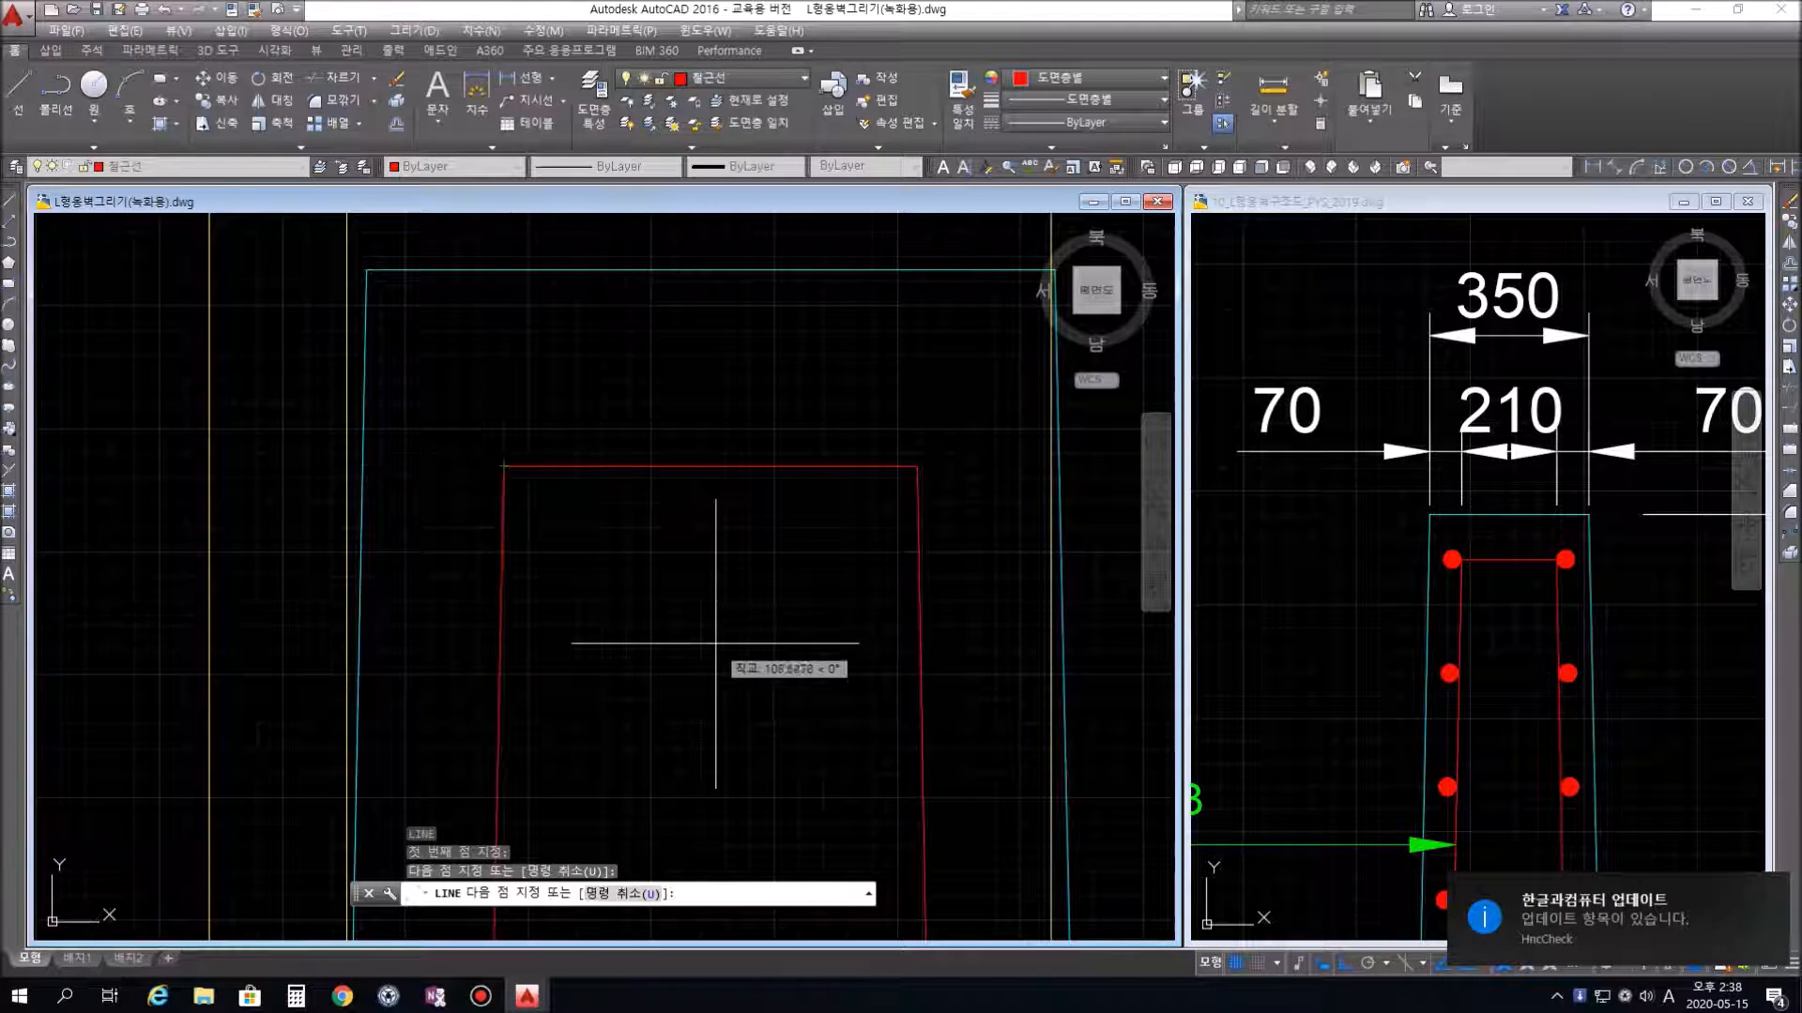
key(Return)
scroll(728, 654, down, 2)
scroll(728, 654, down, 4)
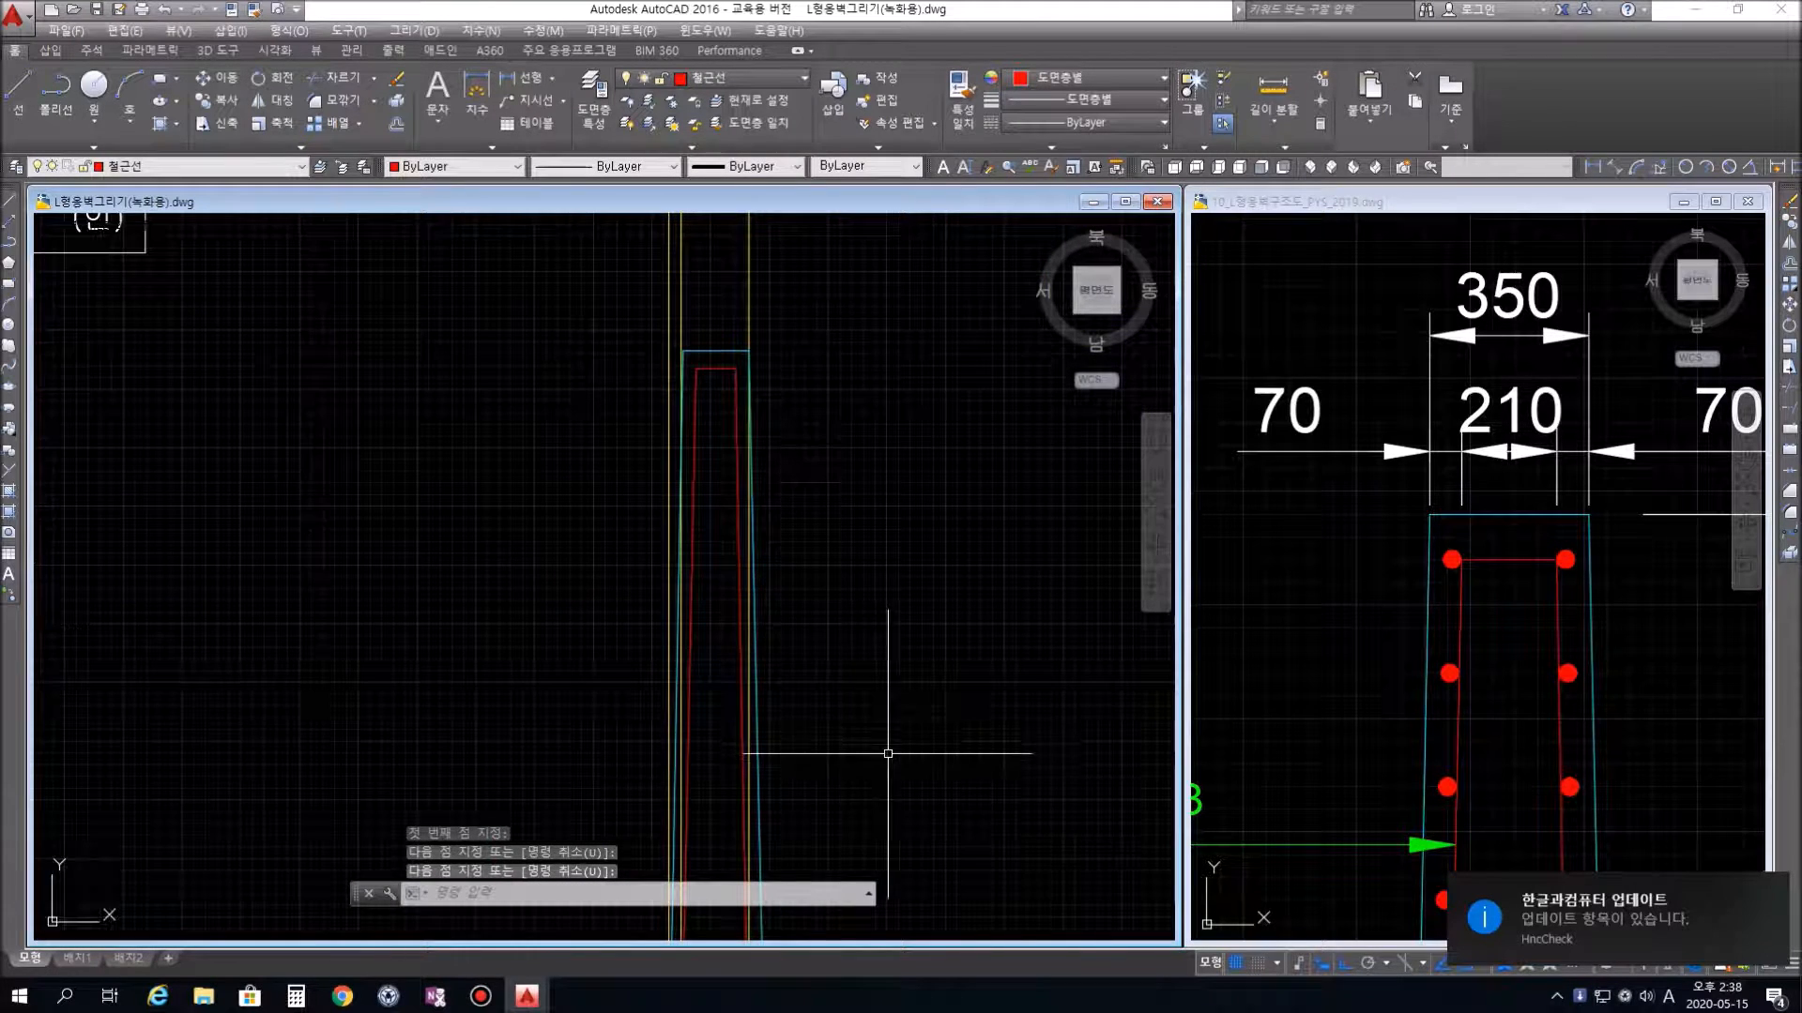
middle_drag(834, 757, 833, 563)
scroll(872, 663, down, 3)
middle_drag(914, 754, 858, 747)
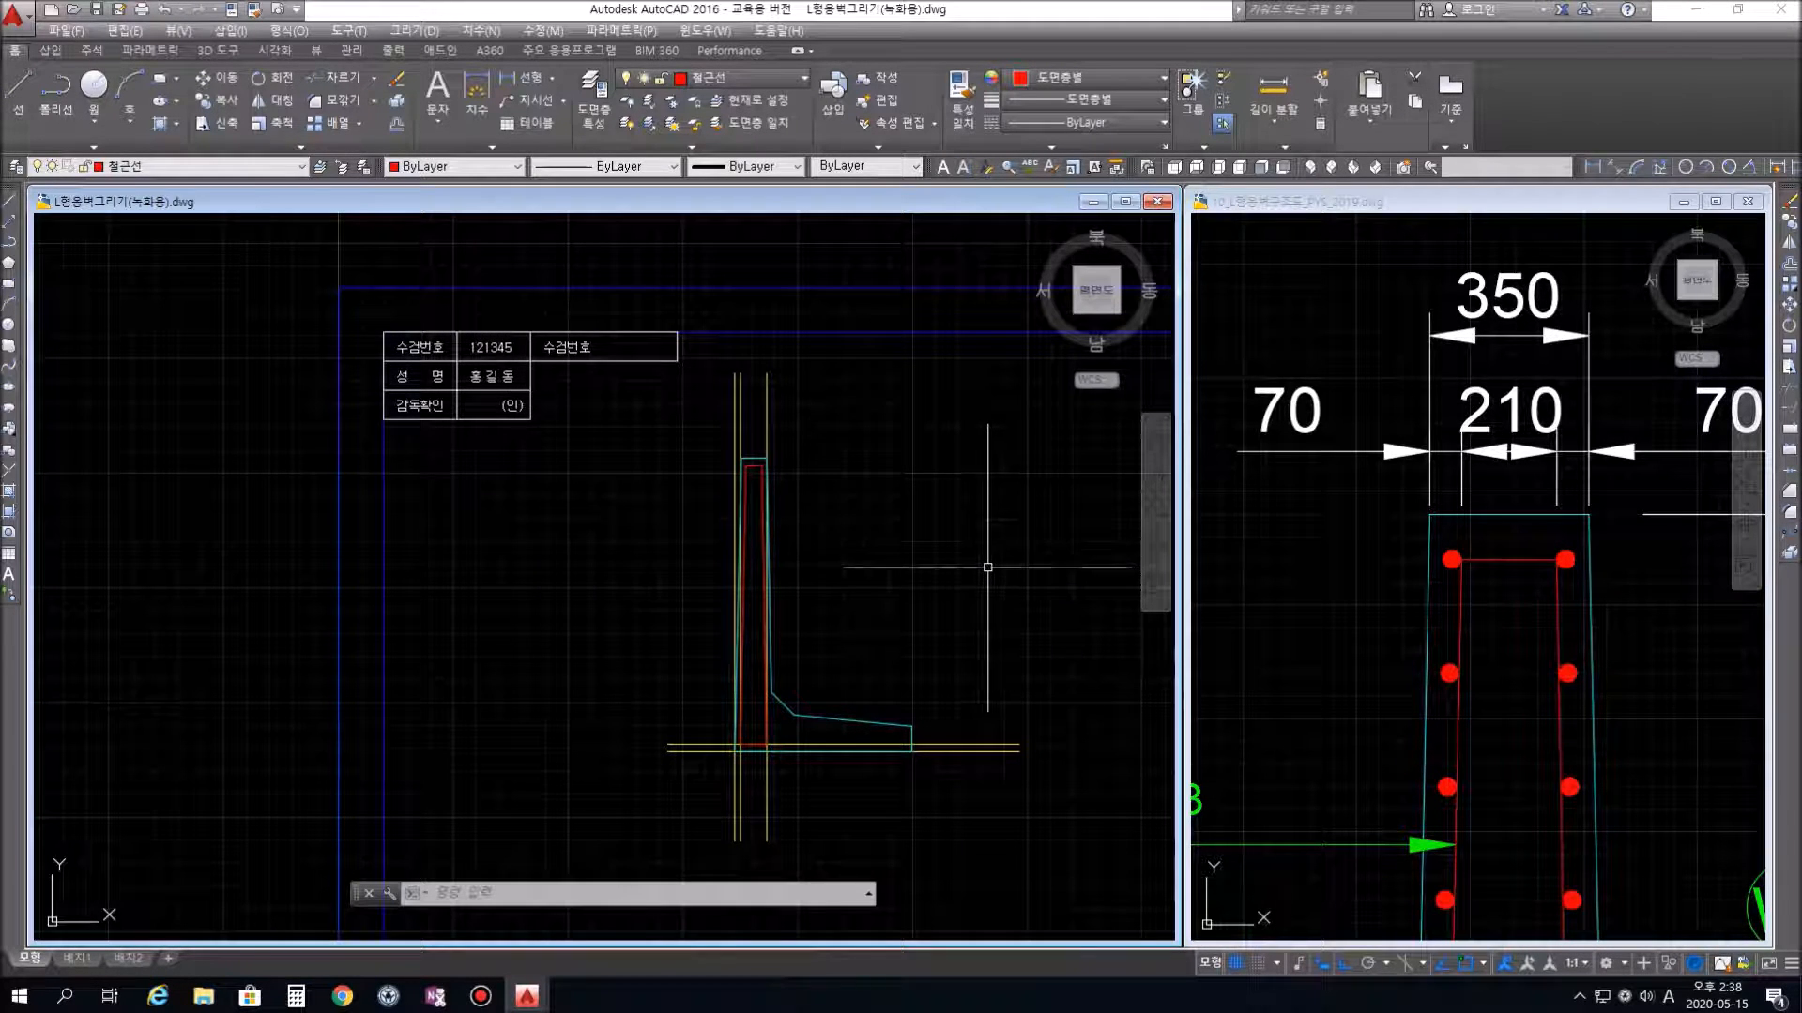
scroll(911, 556, up, 2)
scroll(773, 432, up, 3)
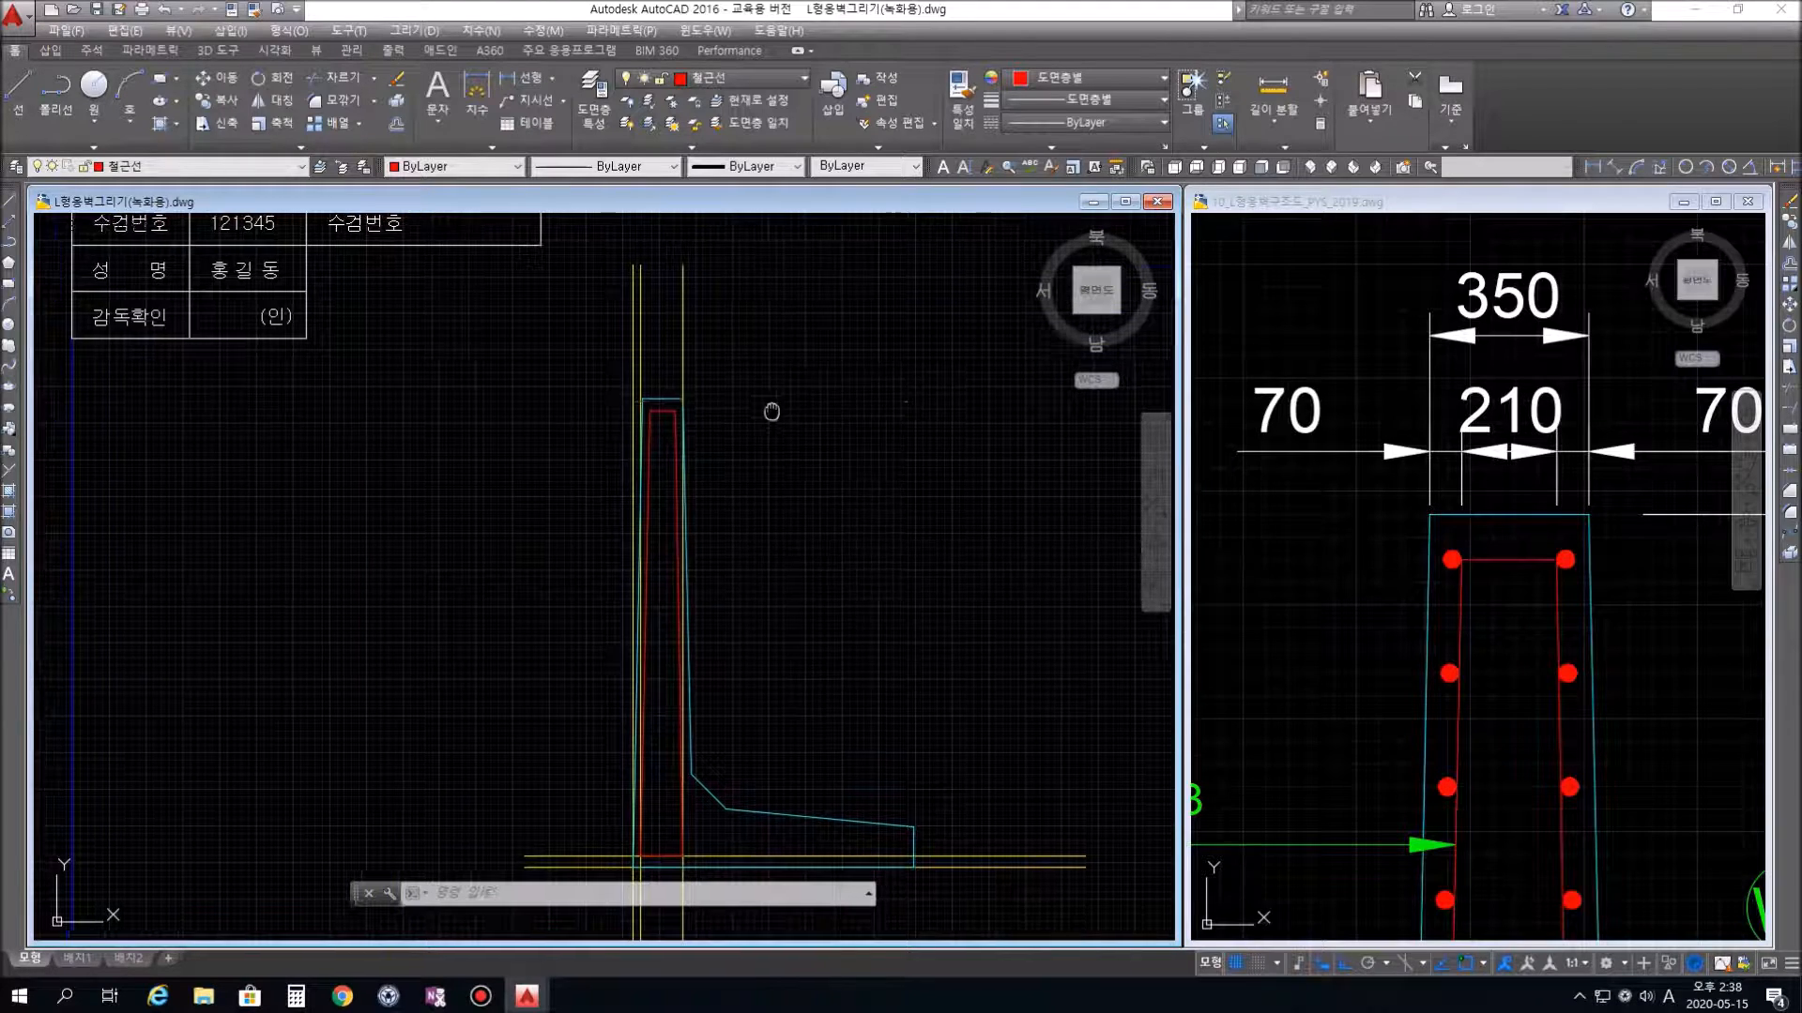
Erase the two offset vertical construction lines through the stem and the offset horizontal construction line above the footing's base
click(719, 414)
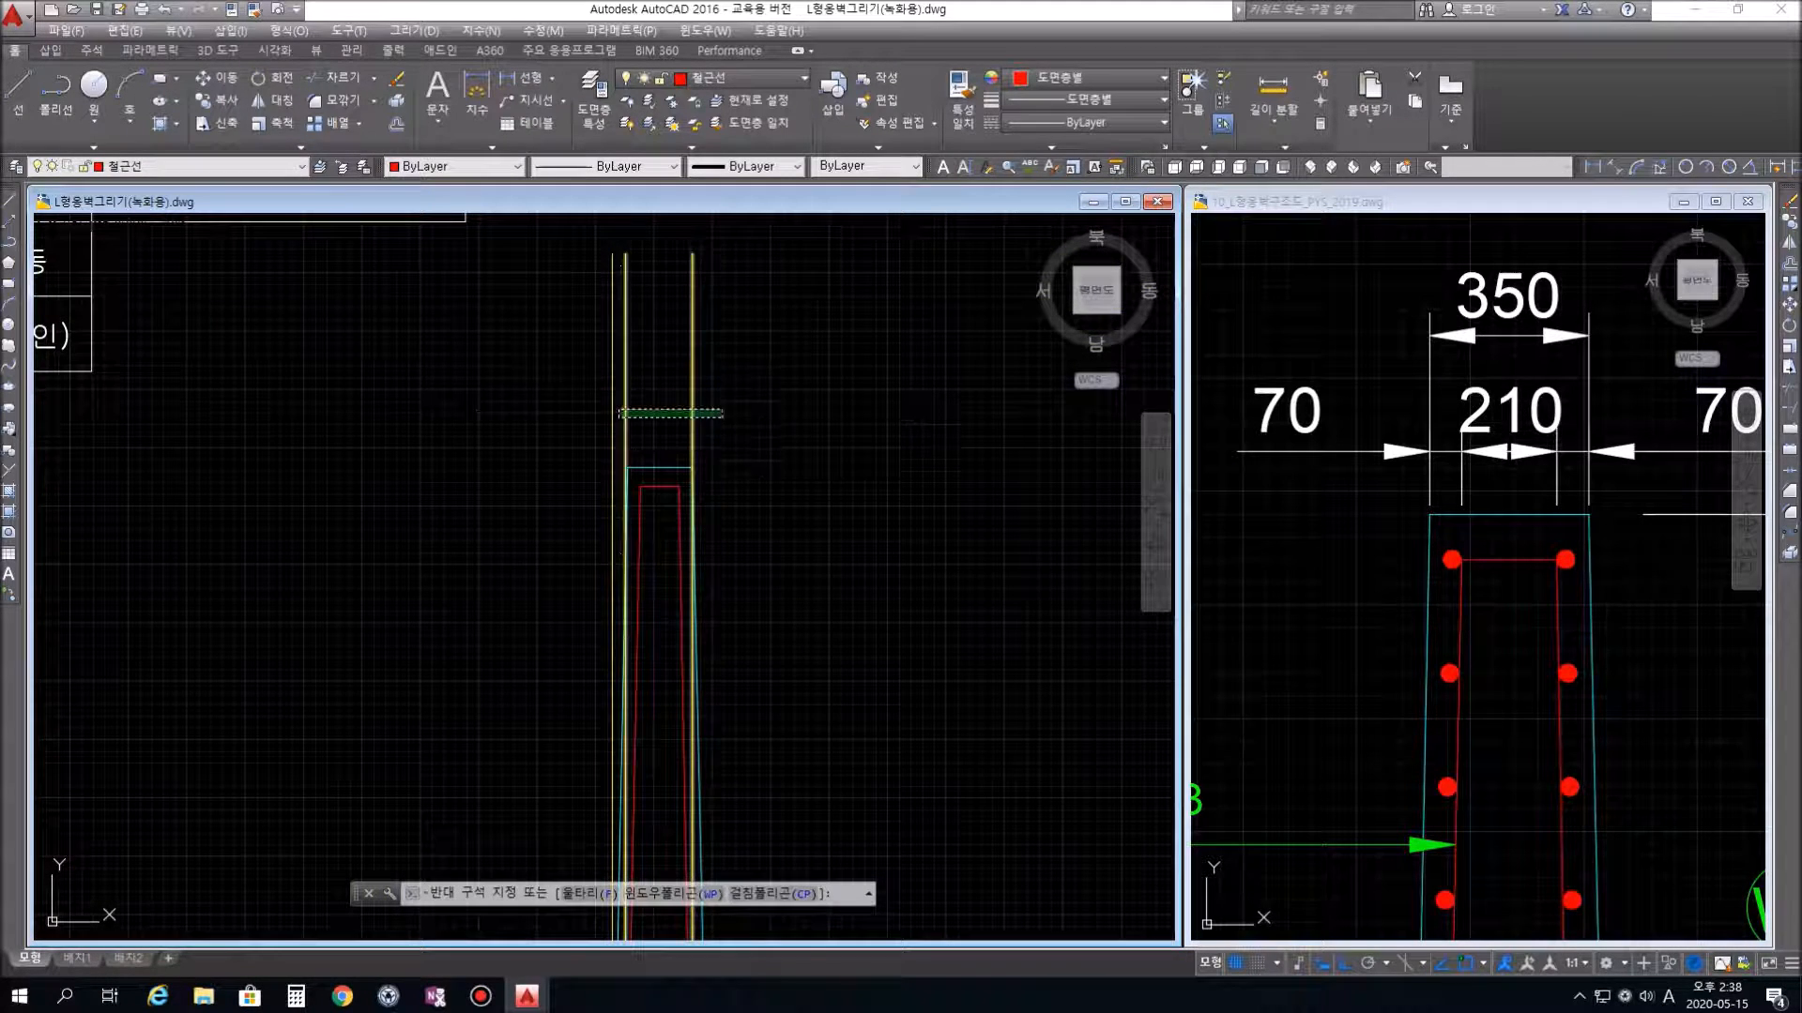
click(631, 413)
key(Delete)
scroll(1018, 684, down, 3)
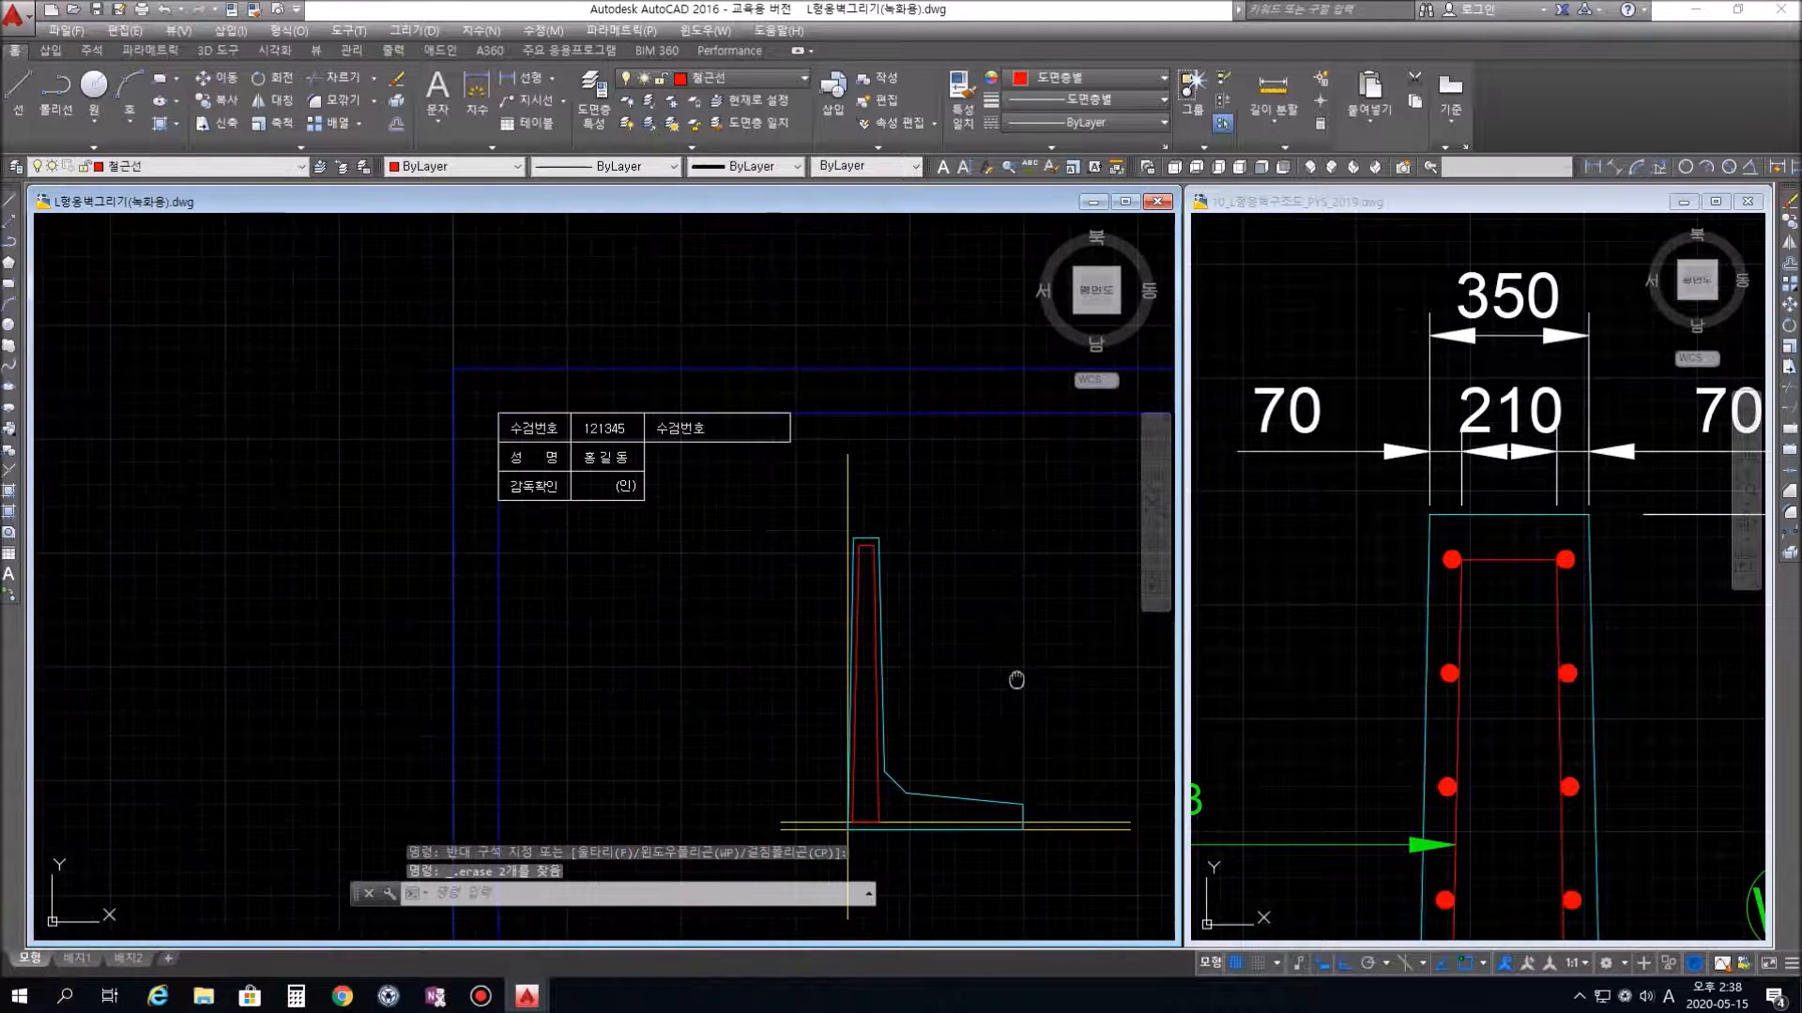
click(1040, 694)
key(Delete)
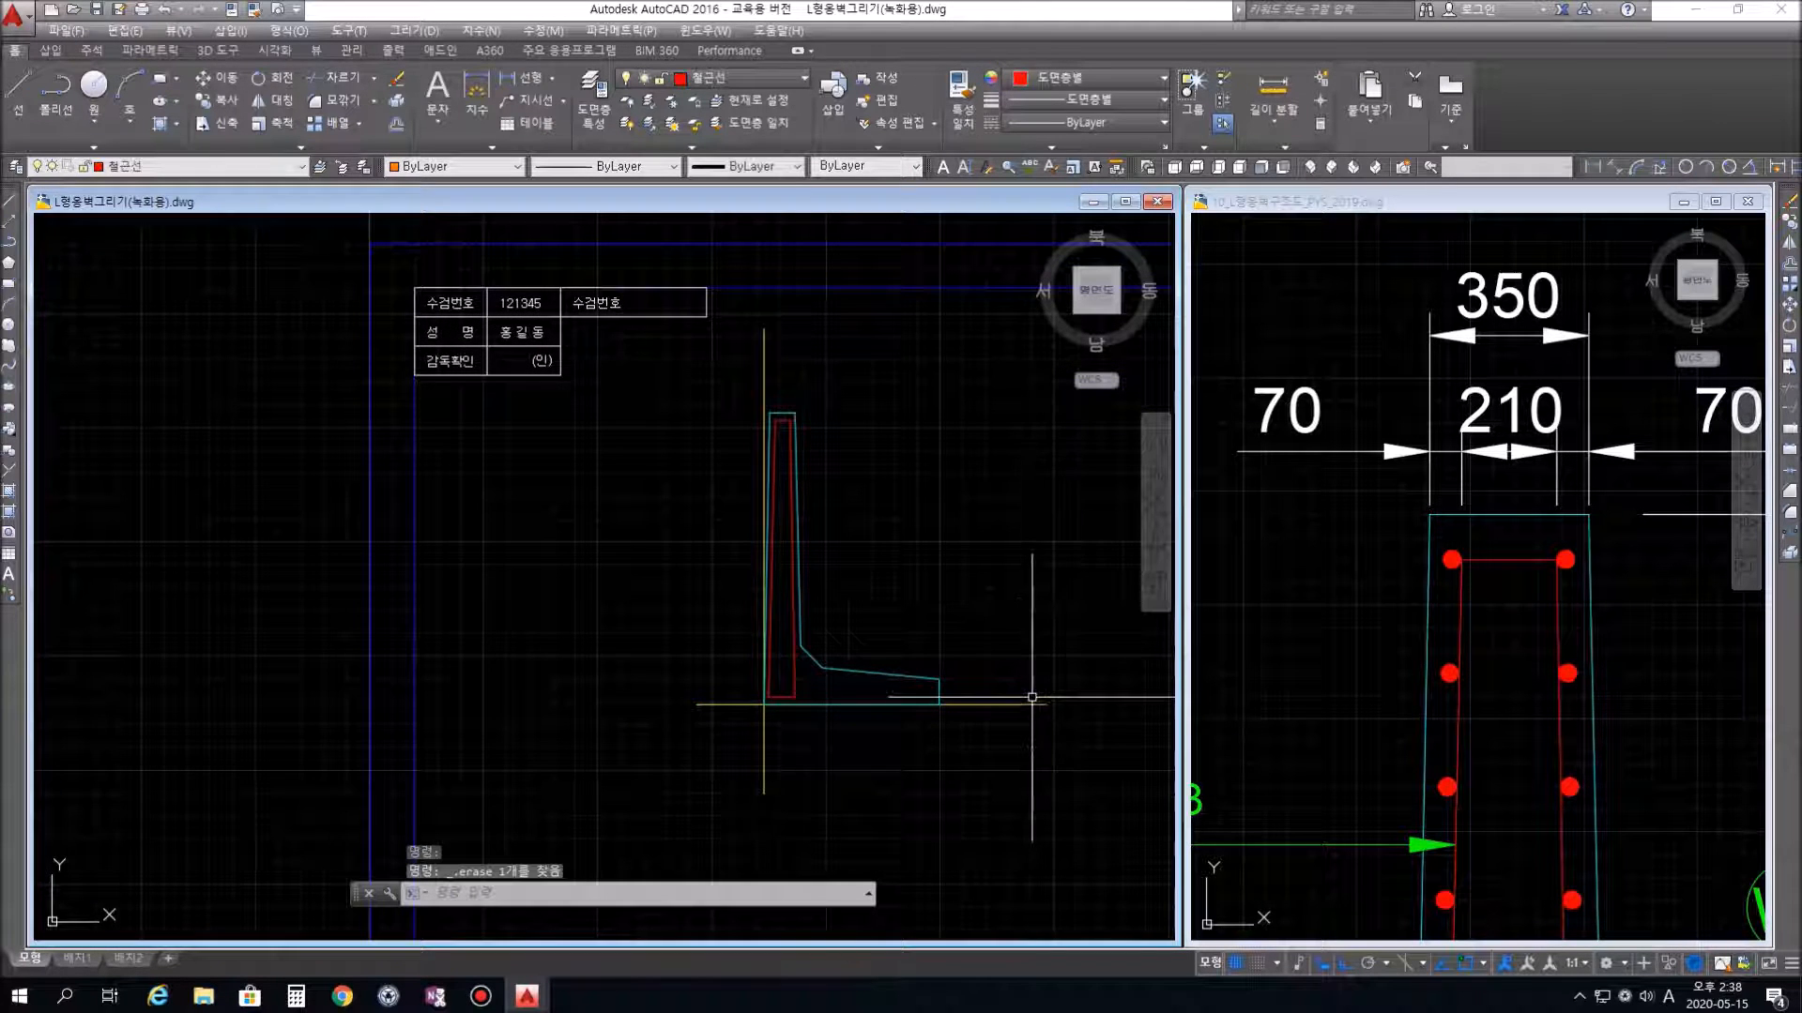
Examine the footing reinforcement and the height dimensions of its rebar in the reference drawing 10_L형옹벽구조도_PYS_2019.dwg
scroll(938, 694, up, 5)
mouse_move(709, 547)
middle_down()
mouse_move(769, 522)
mouse_move(824, 455)
middle_up()
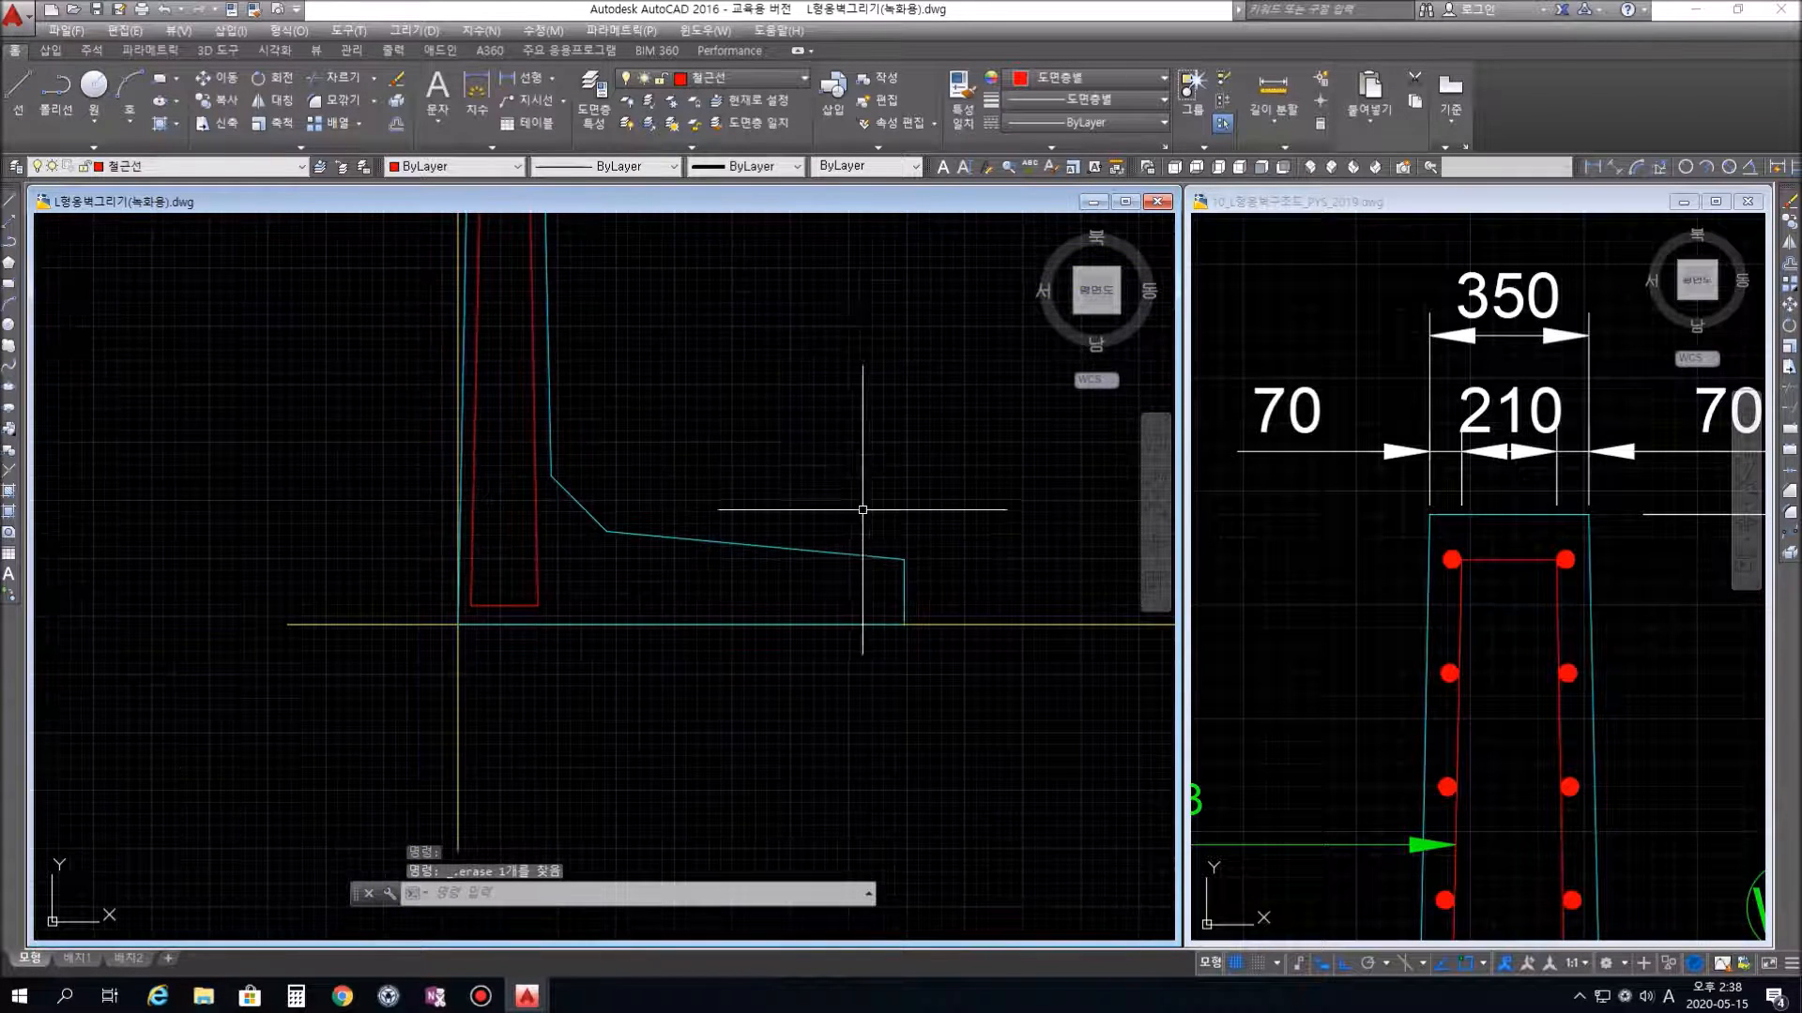
click(1505, 782)
scroll(1502, 797, down, 4)
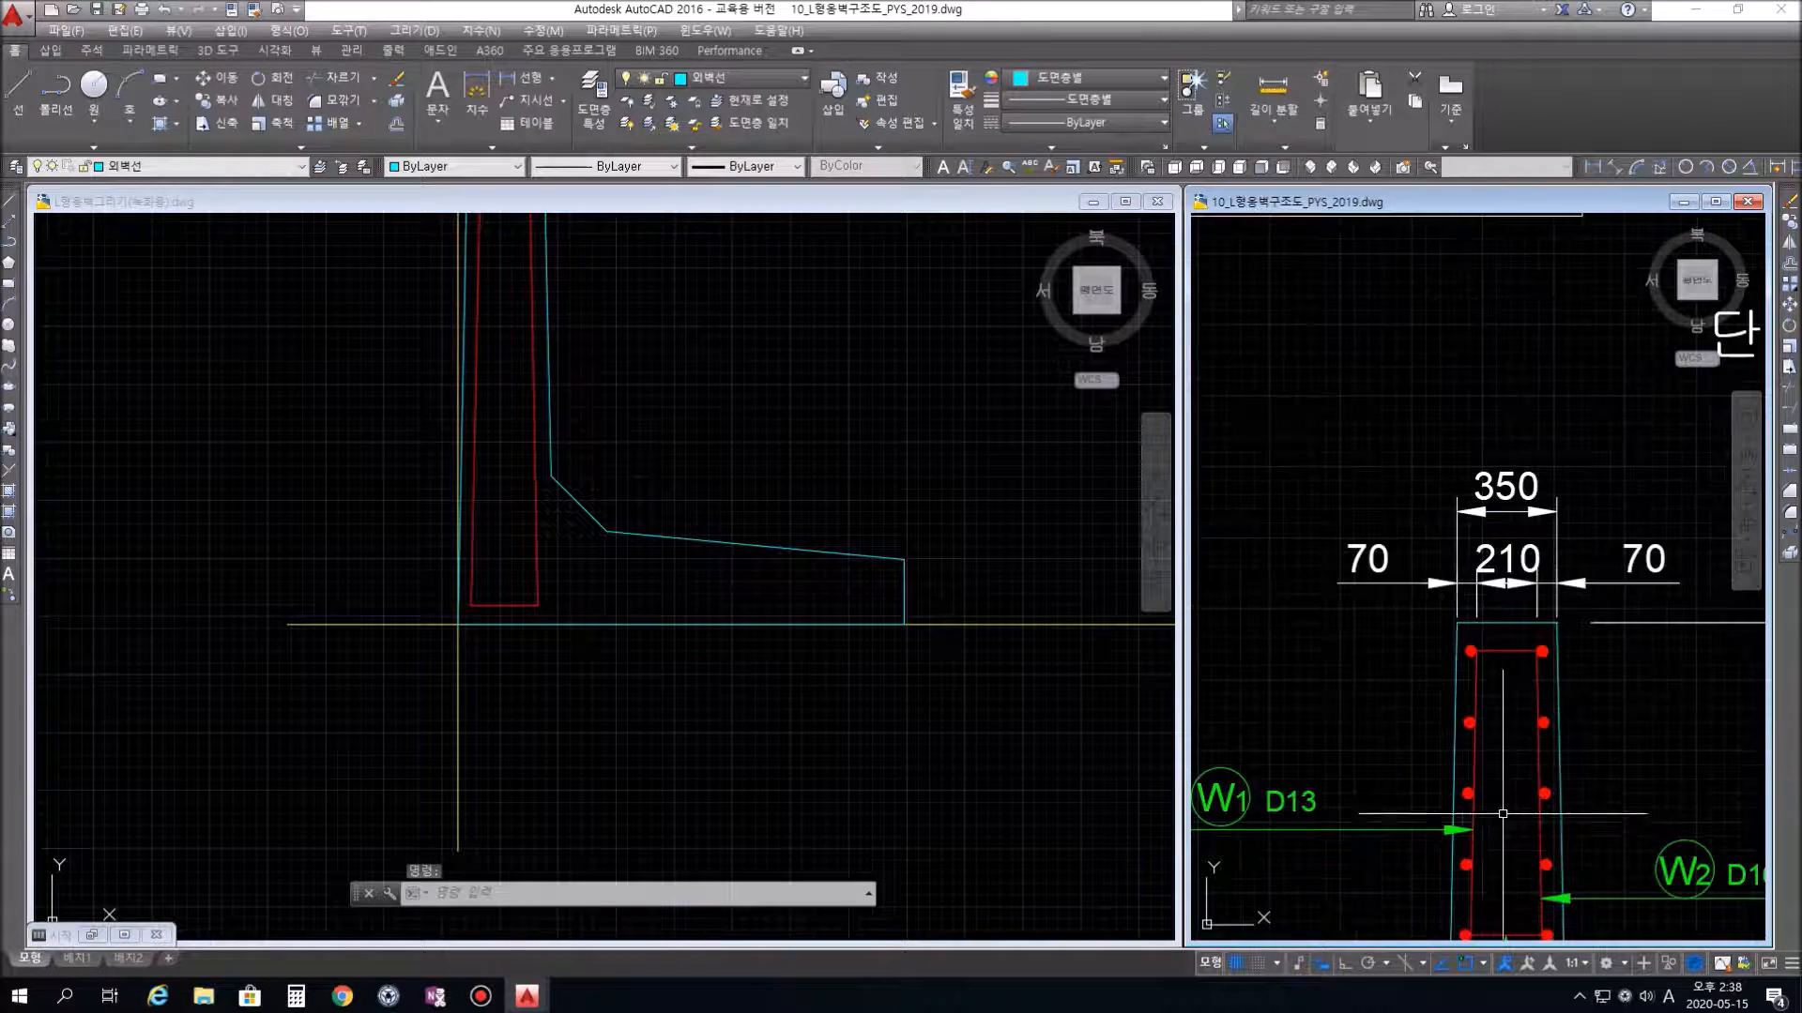
middle_drag(1497, 833, 1479, 411)
scroll(1576, 719, up, 2)
middle_drag(1539, 716, 1479, 600)
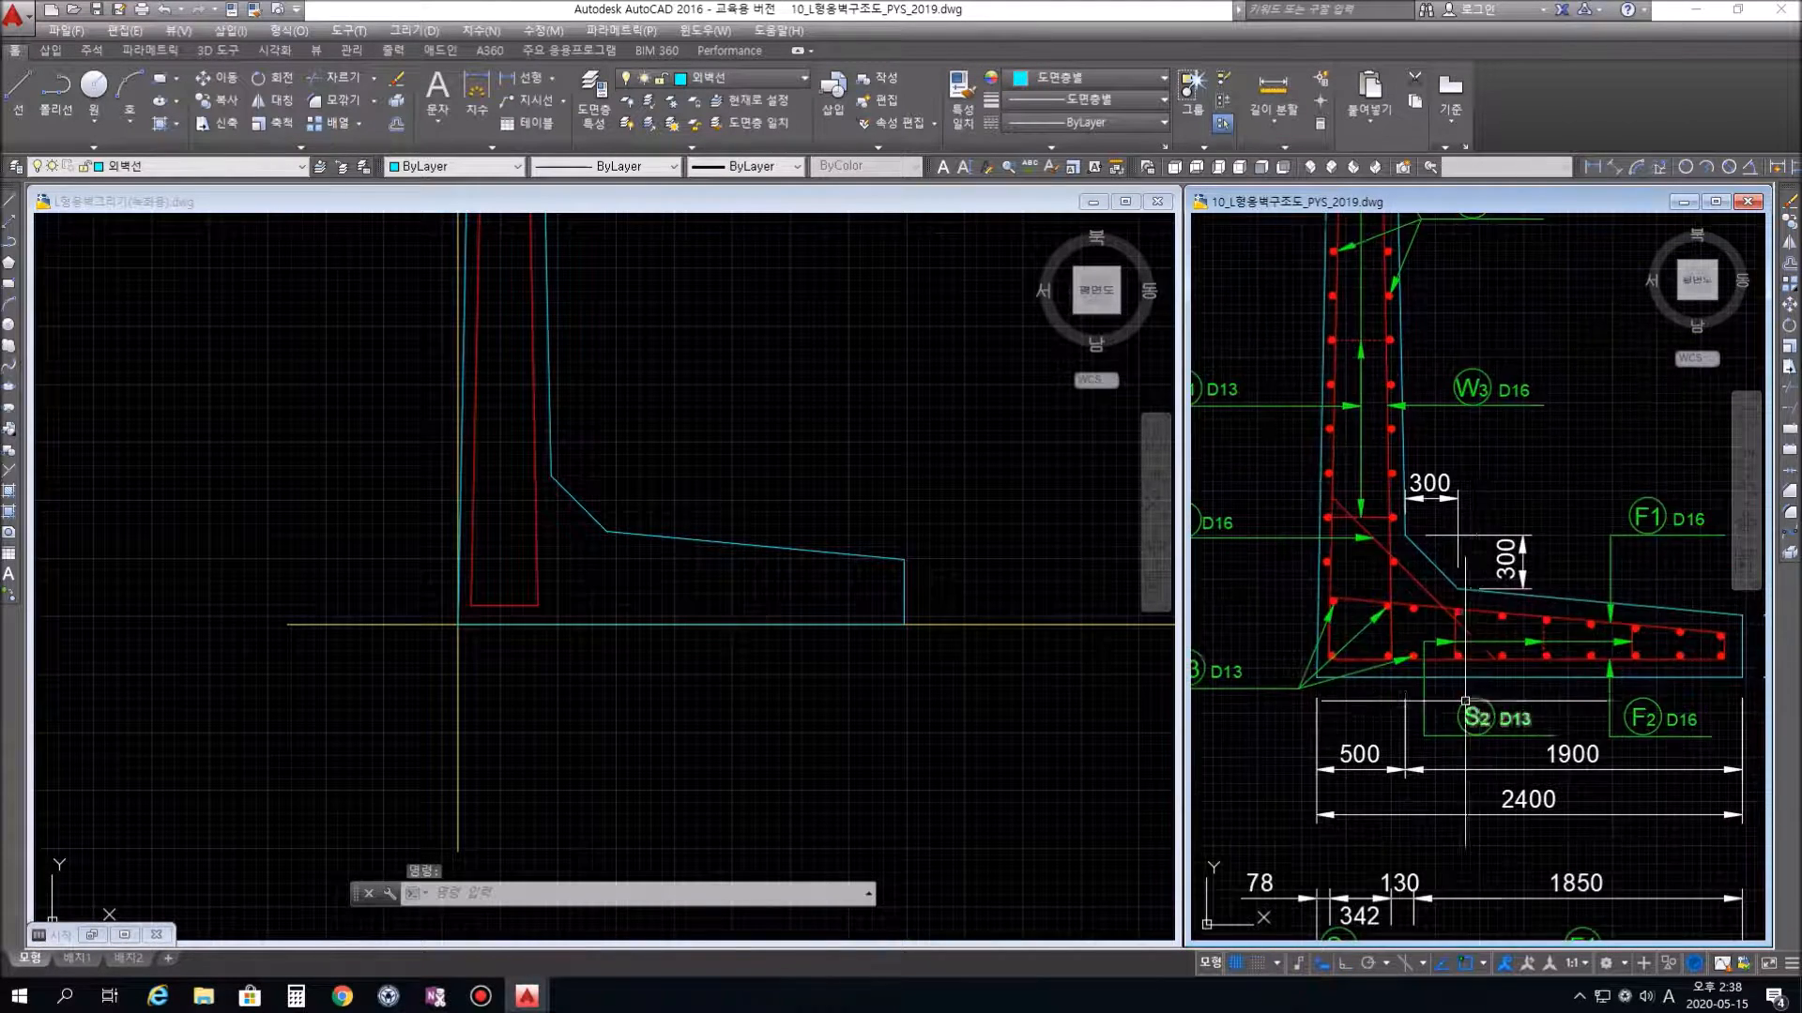
scroll(1462, 706, up, 2)
scroll(1566, 710, down, 3)
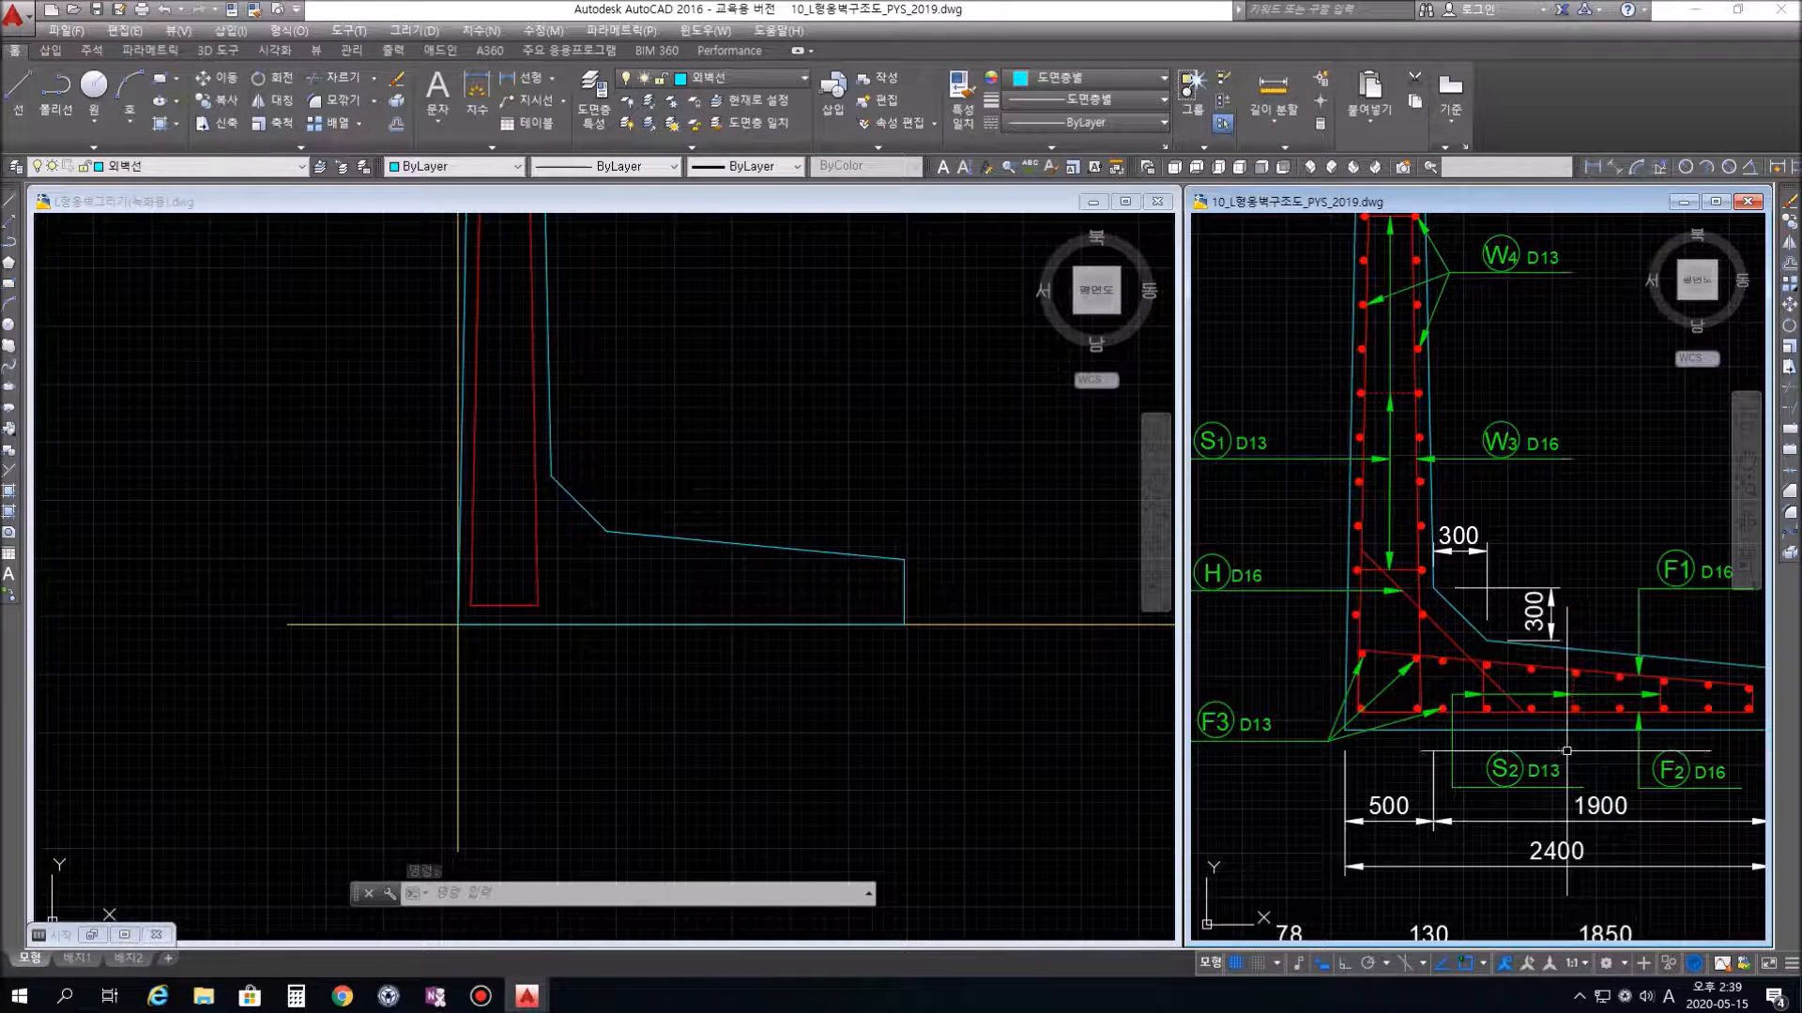
middle_drag(1579, 782, 1568, 783)
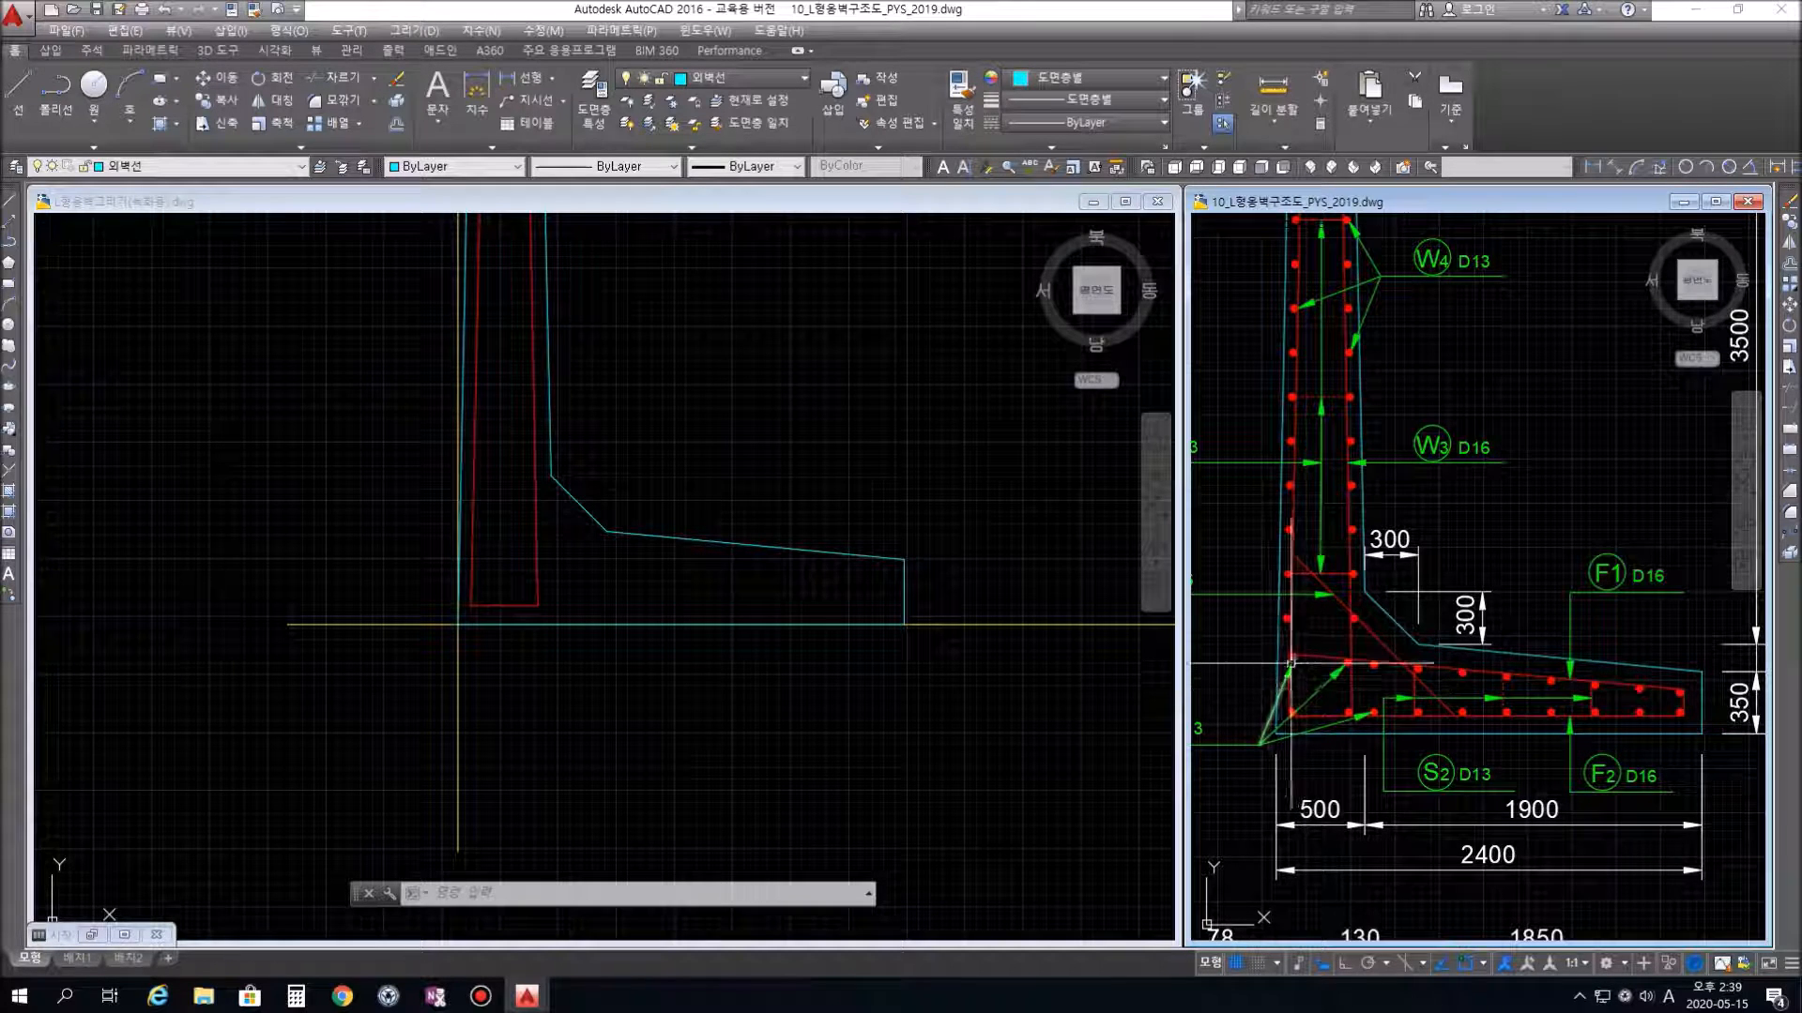
middle_drag(1599, 718, 1281, 730)
scroll(1486, 730, down, 6)
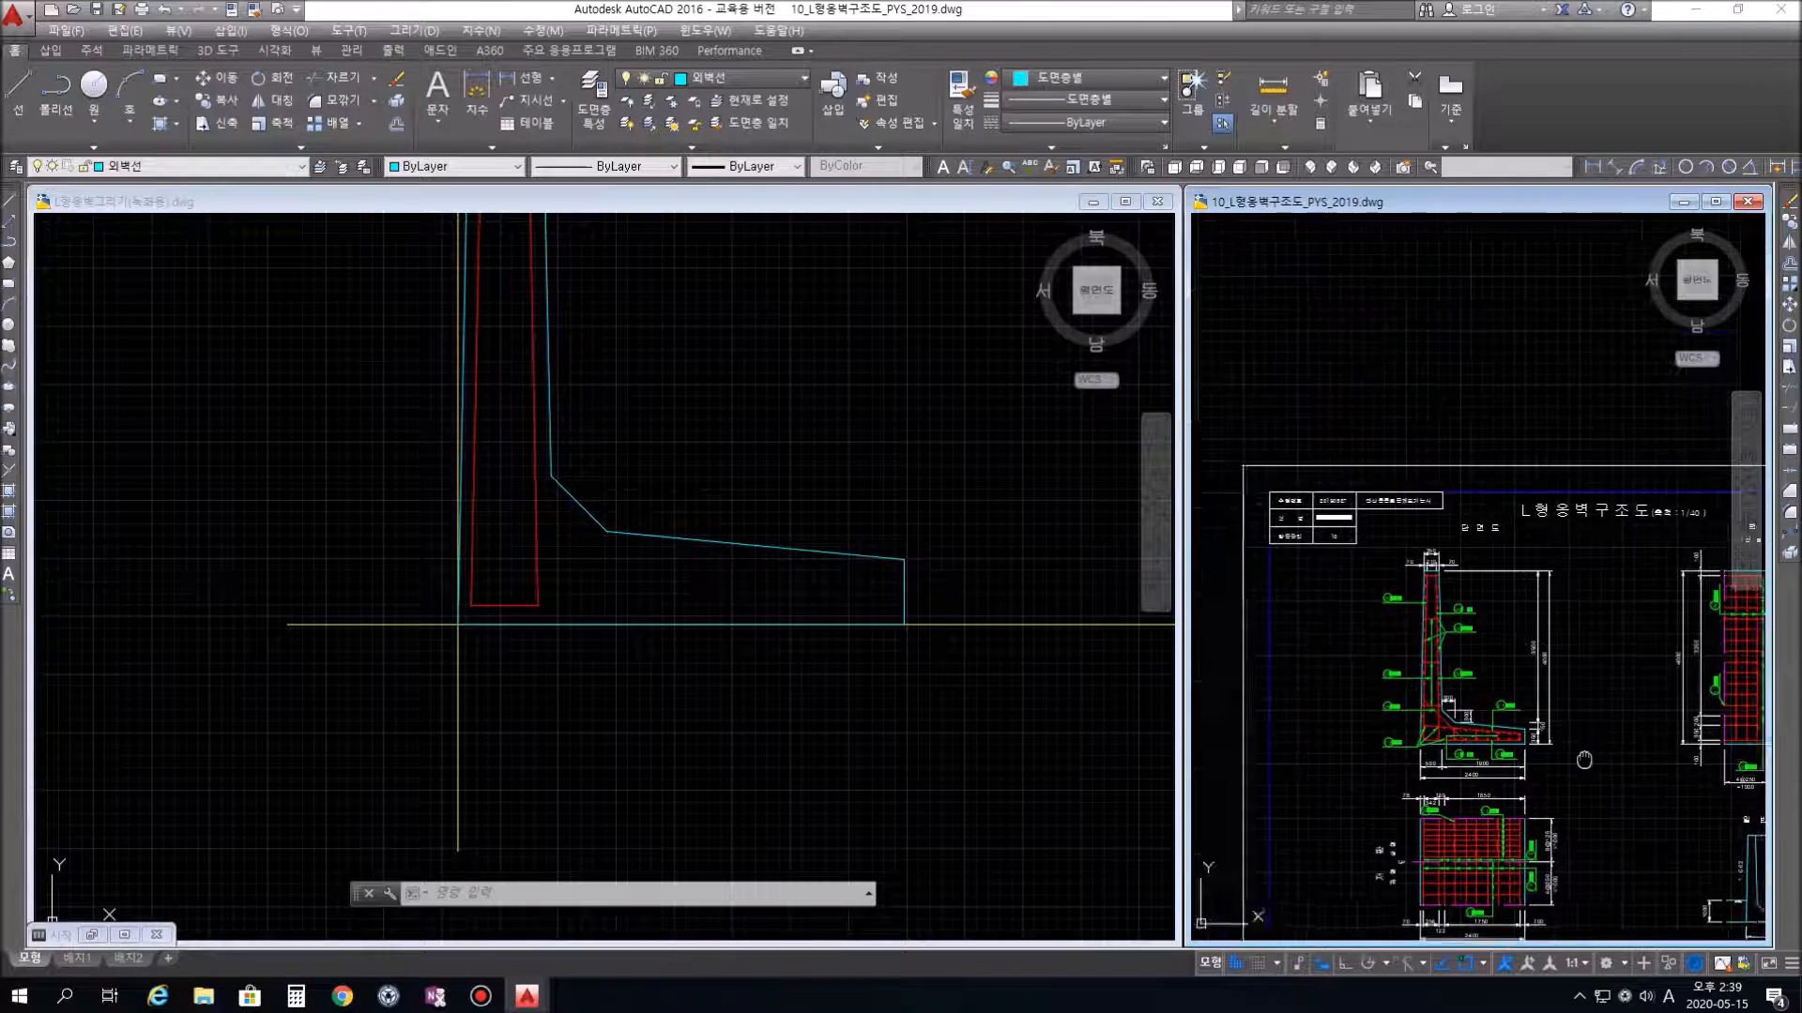
middle_drag(1527, 760, 1484, 760)
scroll(1609, 756, up, 7)
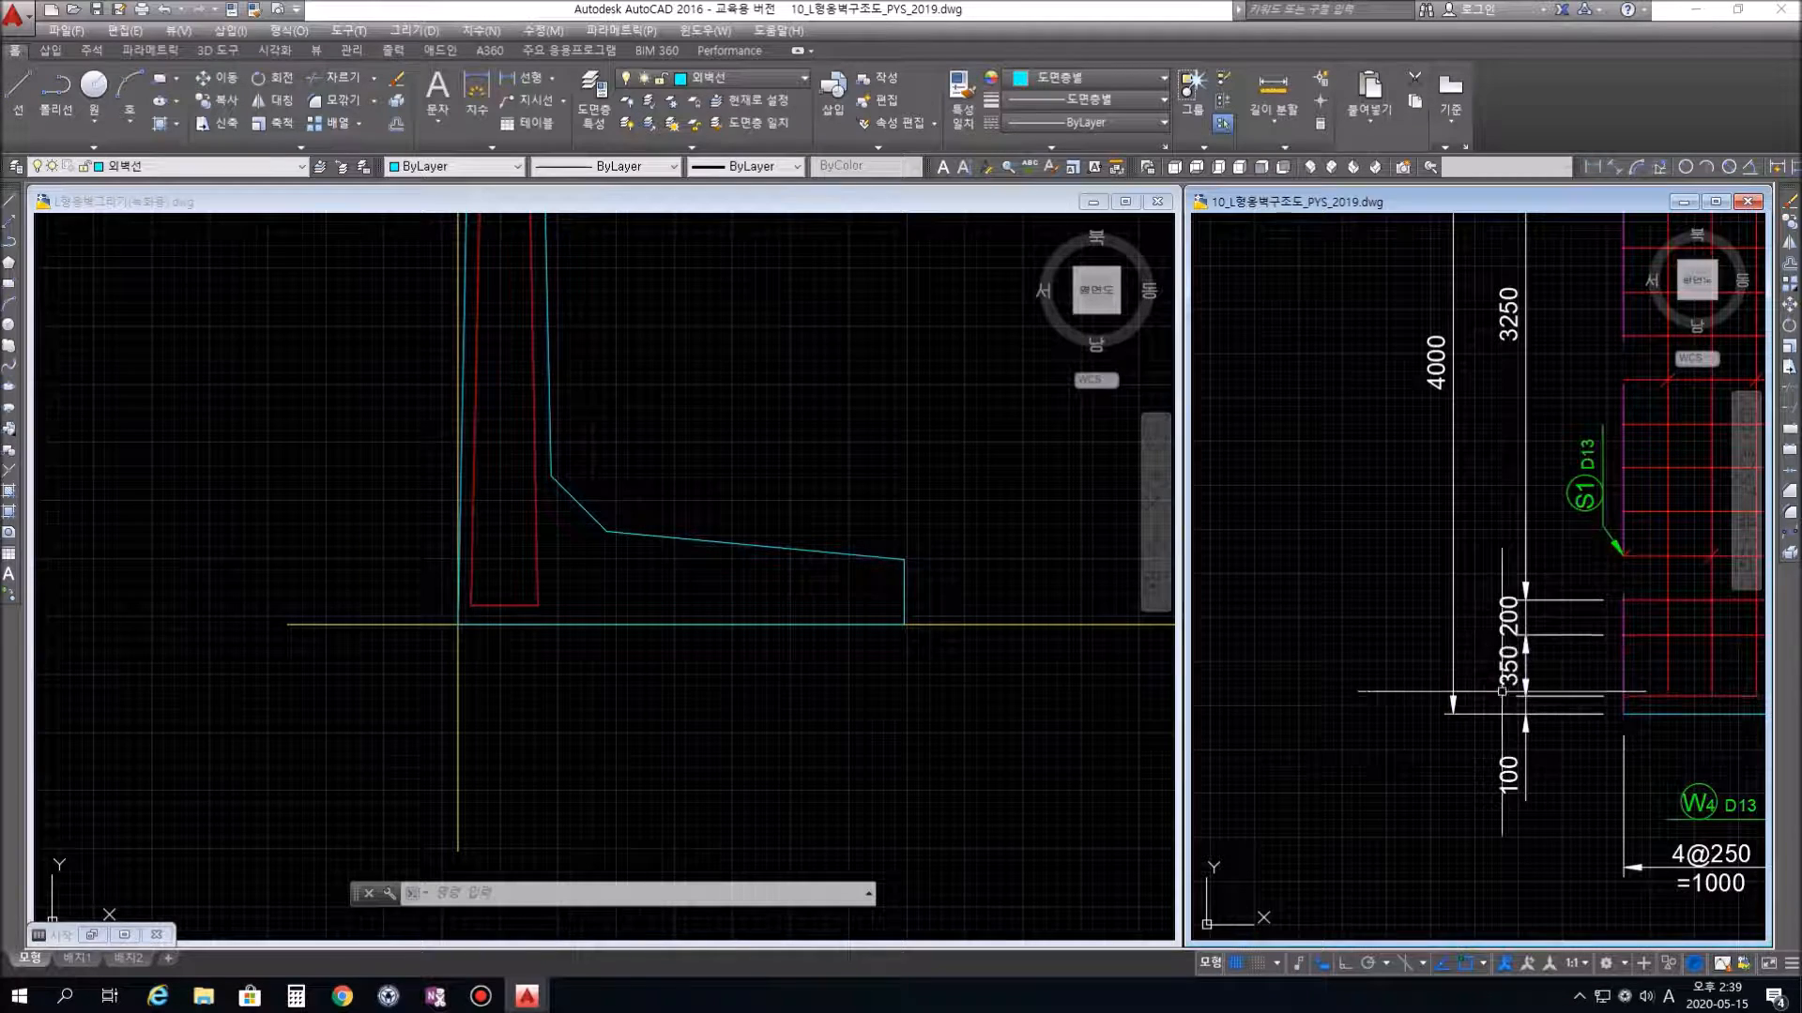
scroll(1536, 724, down, 5)
scroll(1311, 610, up, 8)
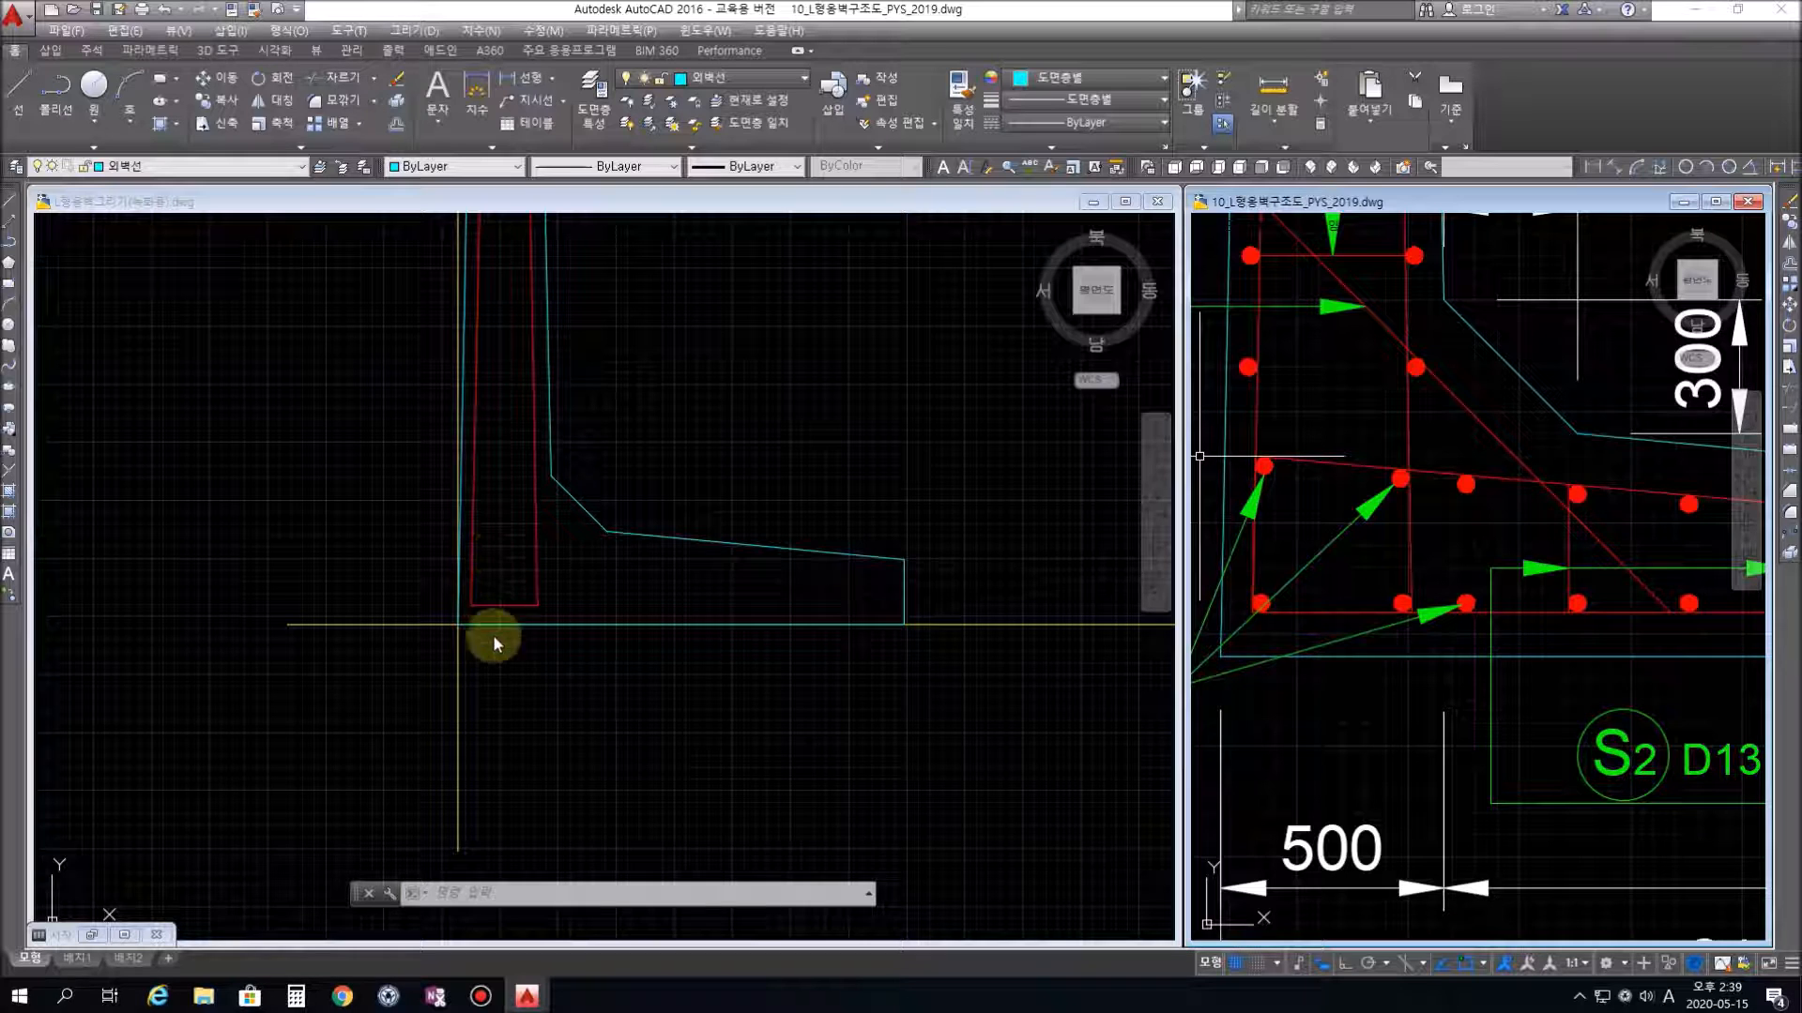
In the L형옹벽그리기 drawing, offset the stem's bottom rebar line 350 upward
click(602, 730)
key(Delete)
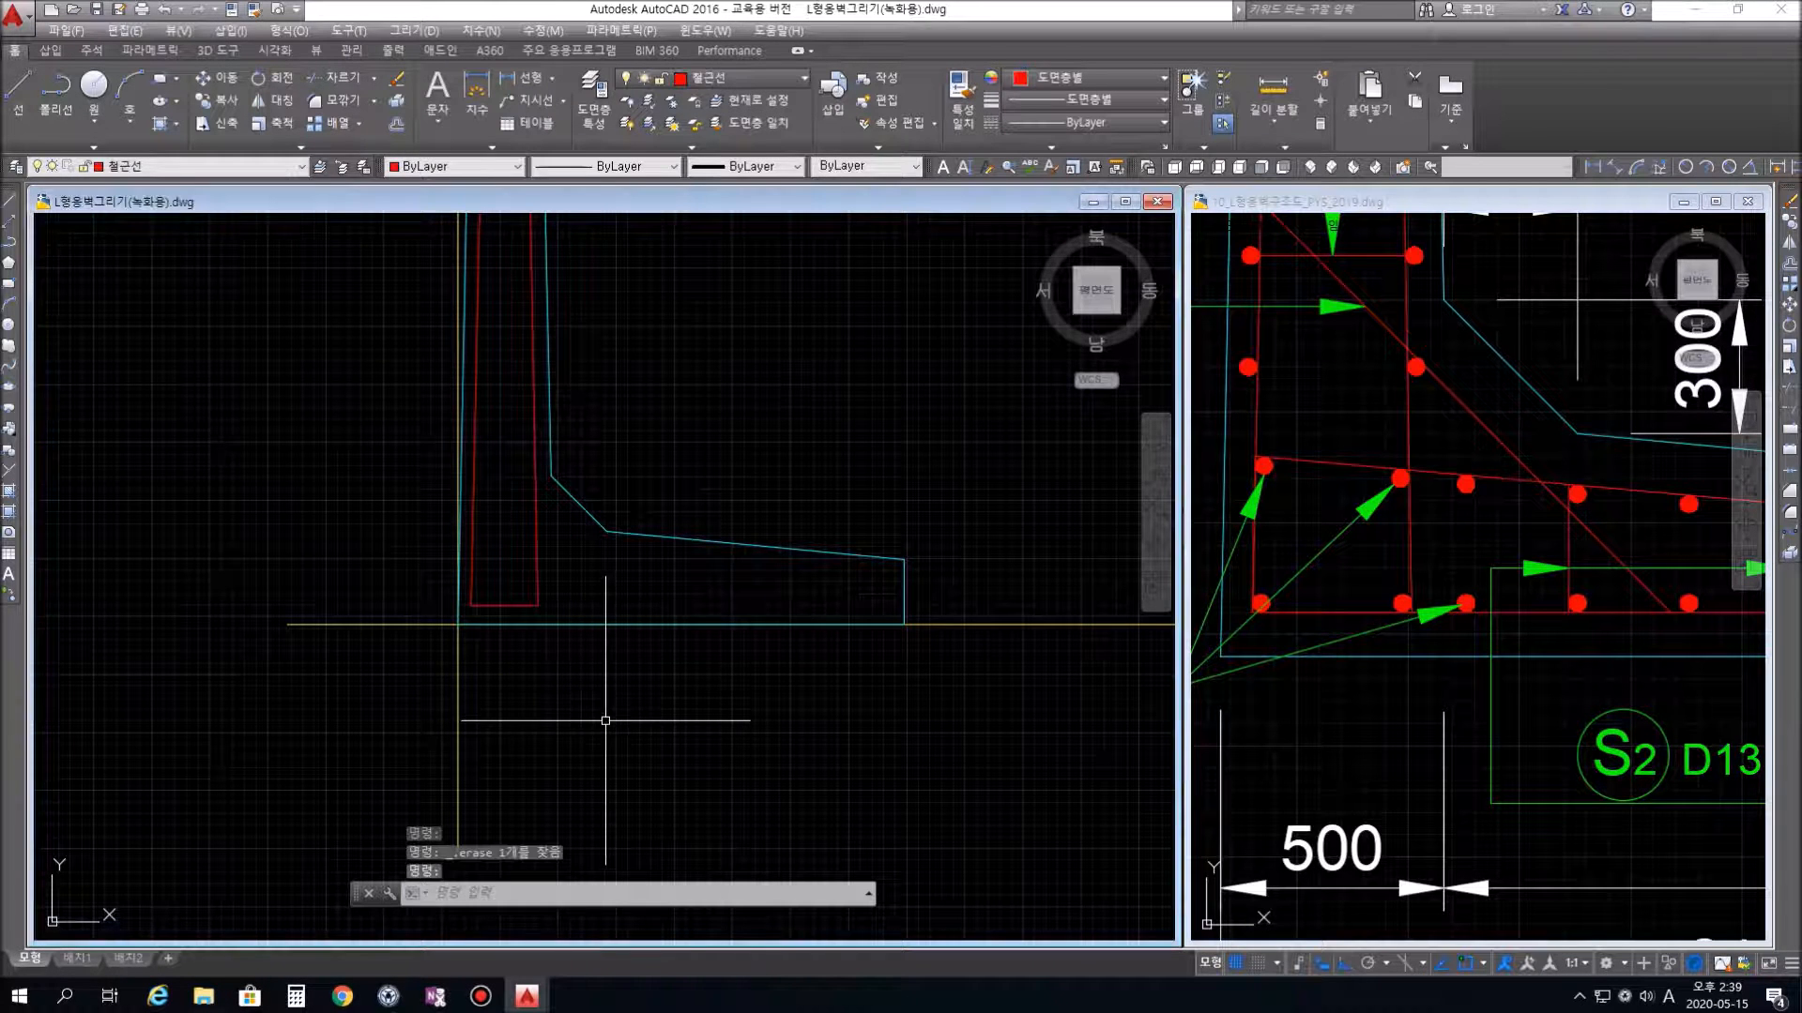
text(o)
key(Return)
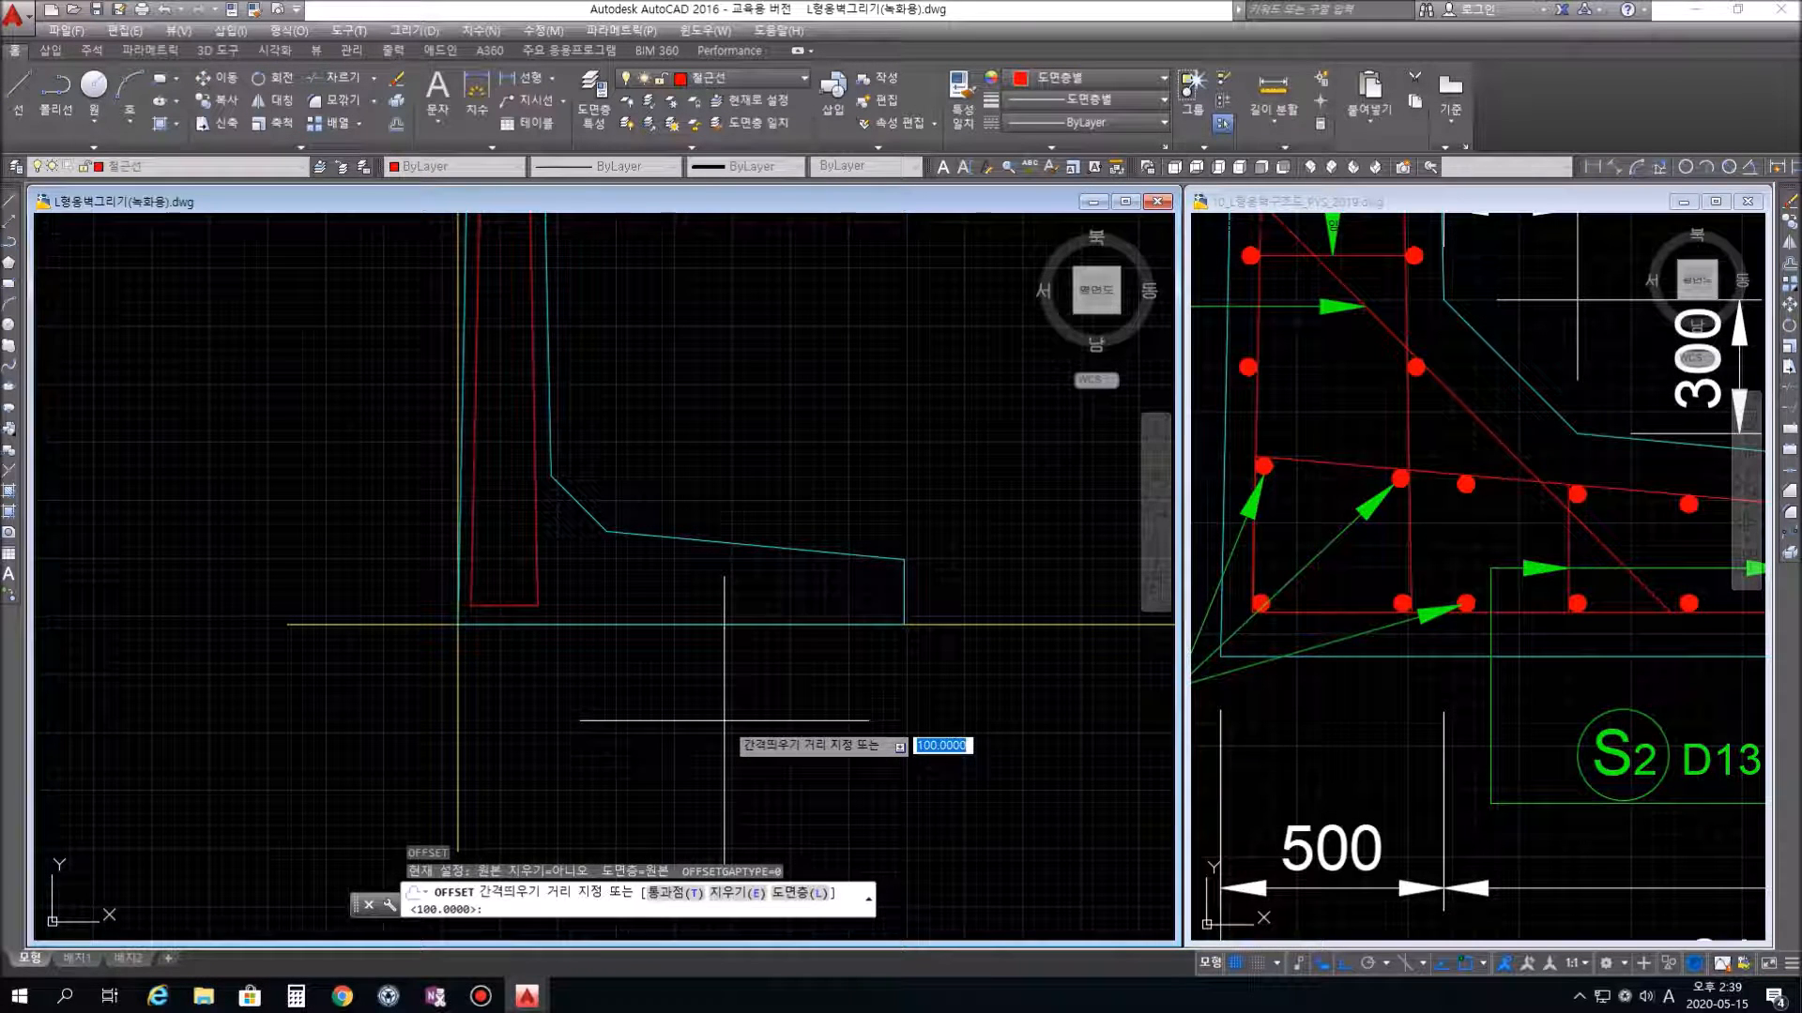
text(350)
key(Return)
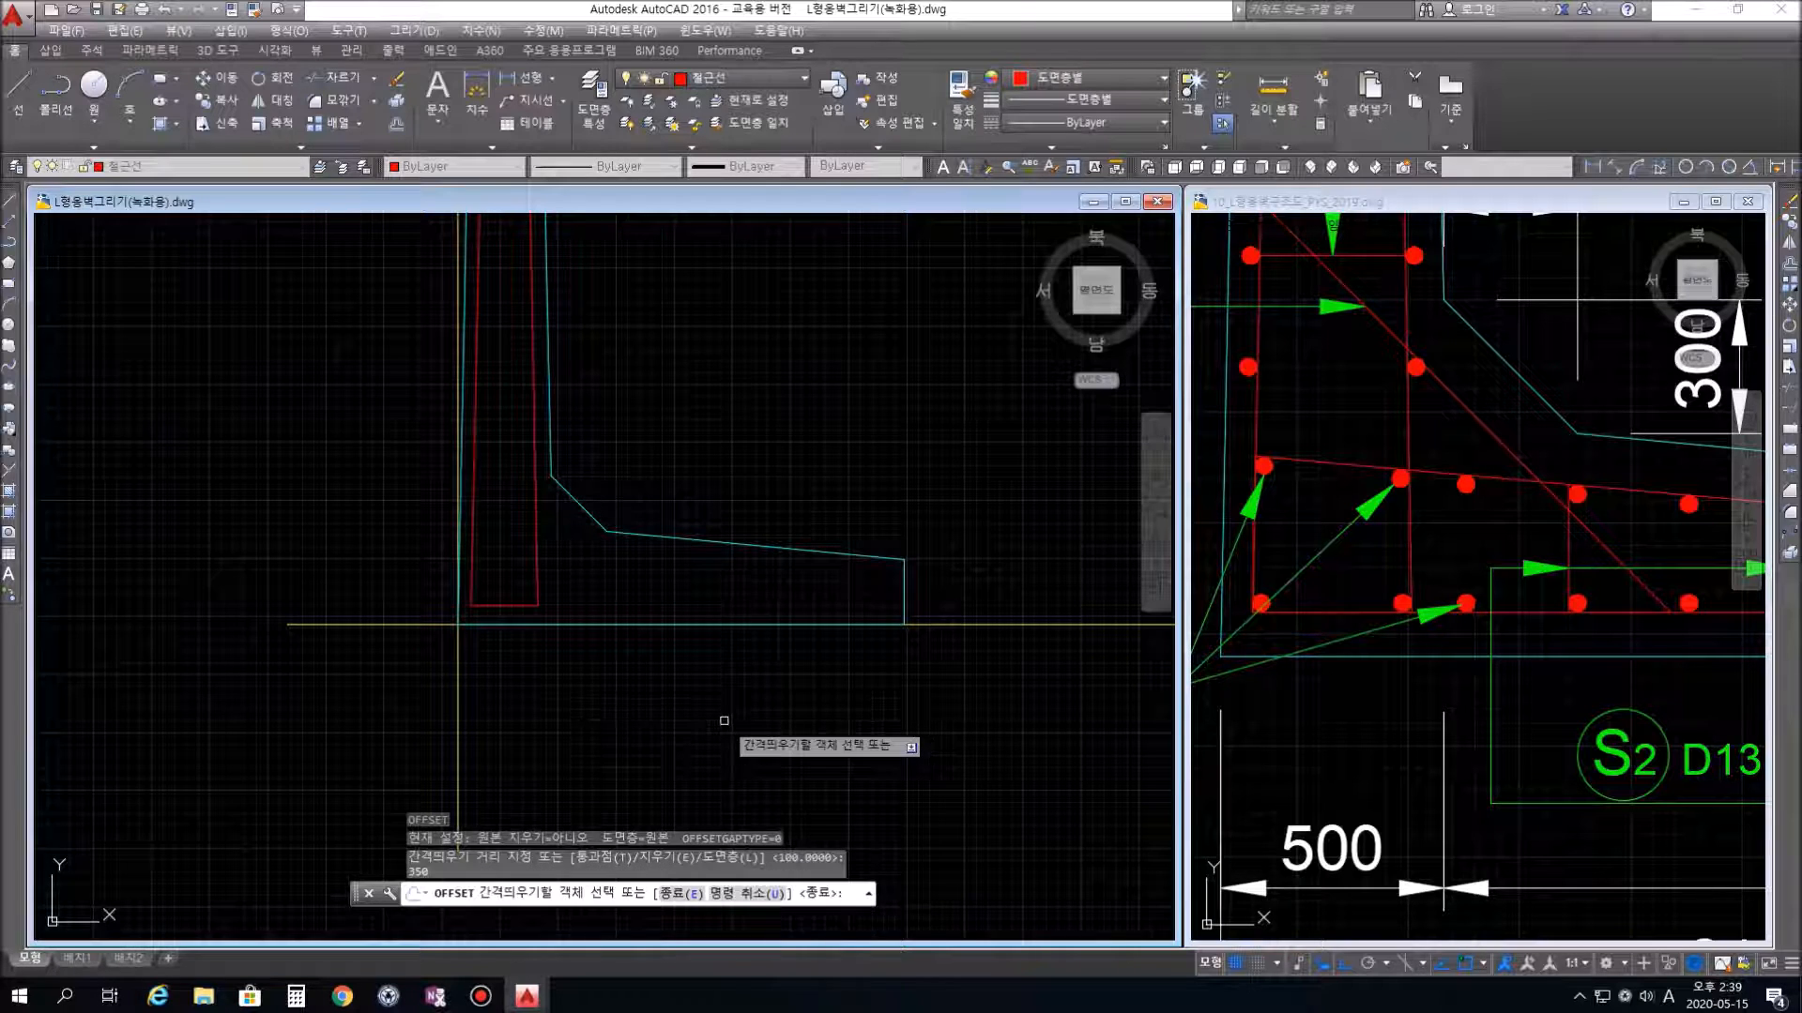
click(490, 607)
click(505, 587)
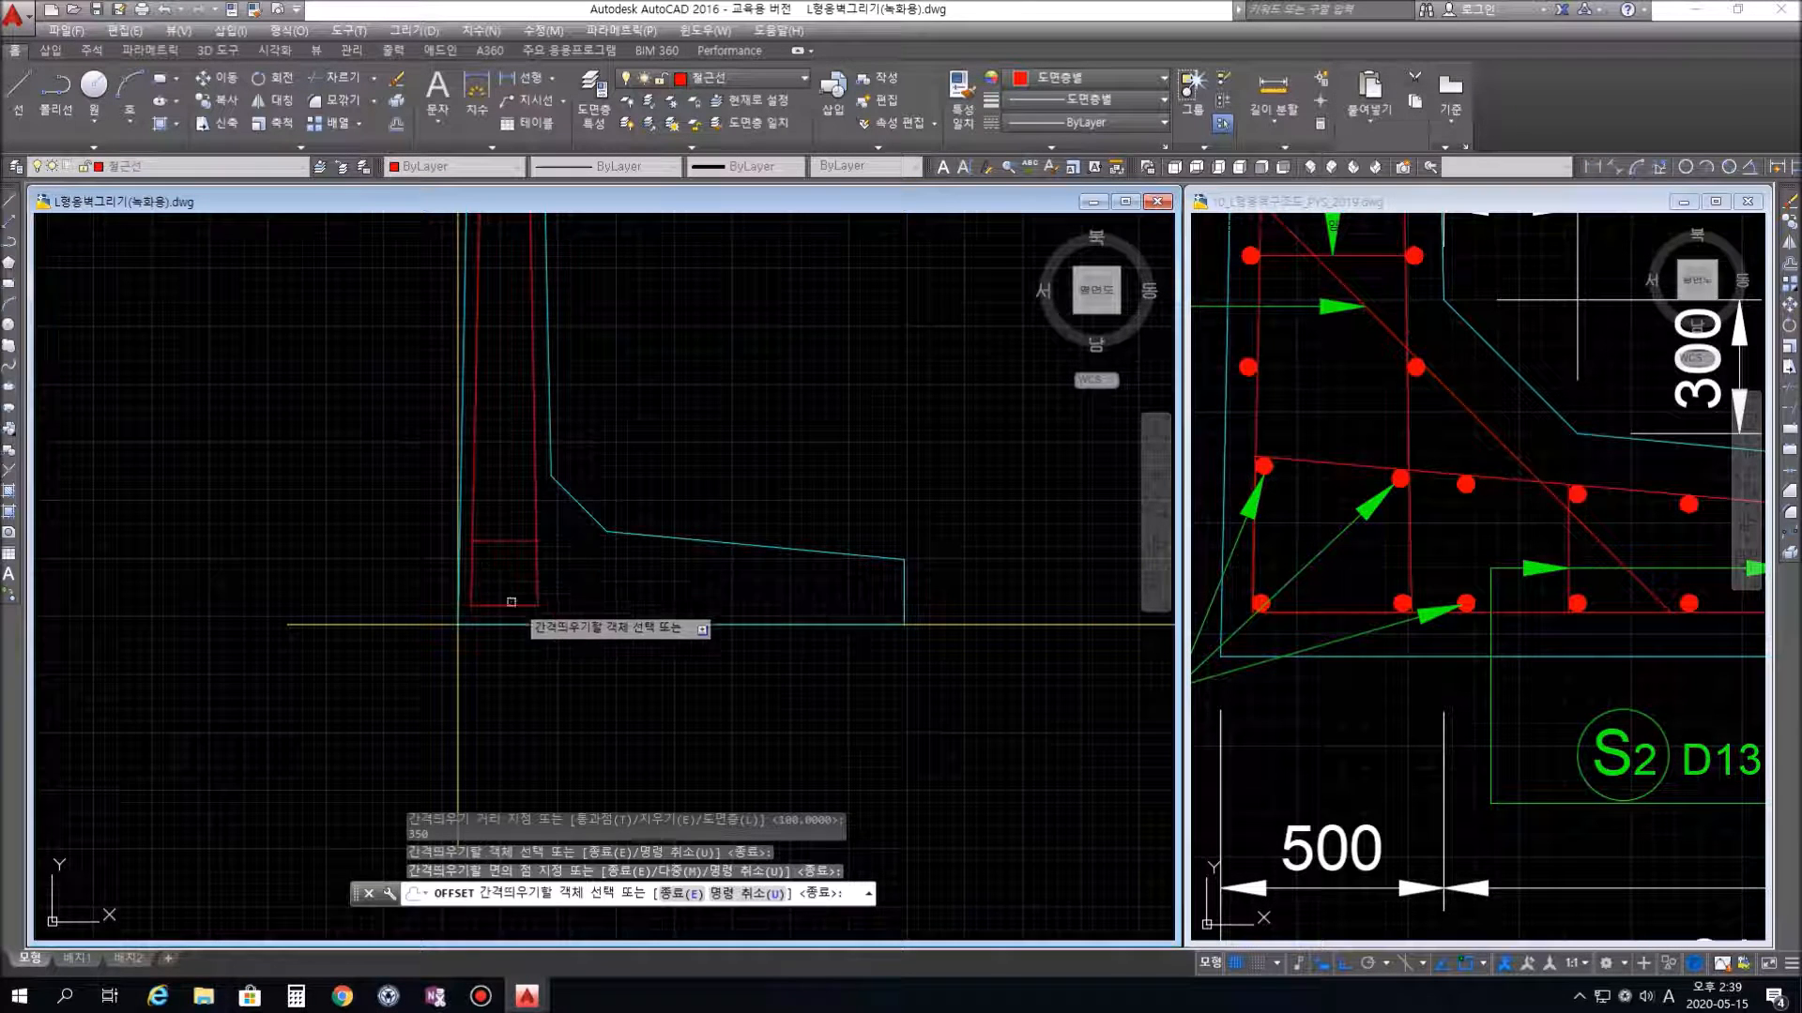
Examine the dimensions and rebar position at the footing's outer end in the reference section and plan views
scroll(428, 542, up, 5)
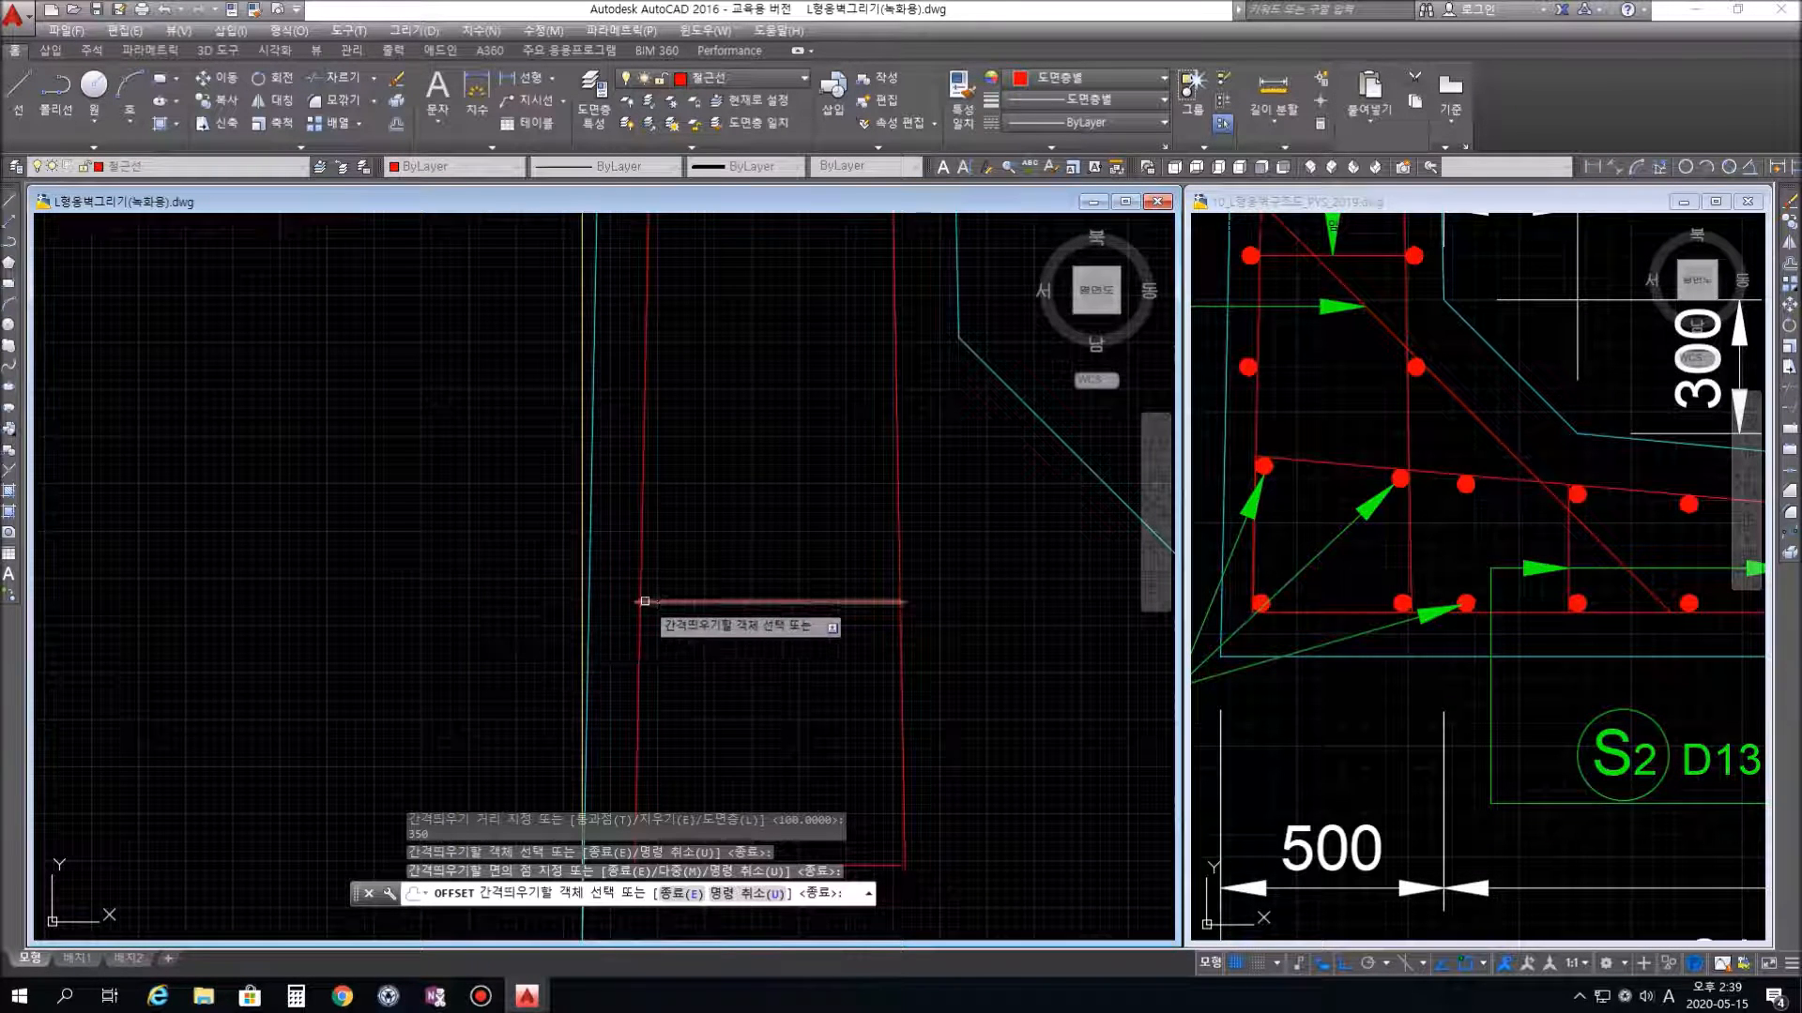
scroll(756, 675, down, 2)
middle_drag(925, 716, 490, 644)
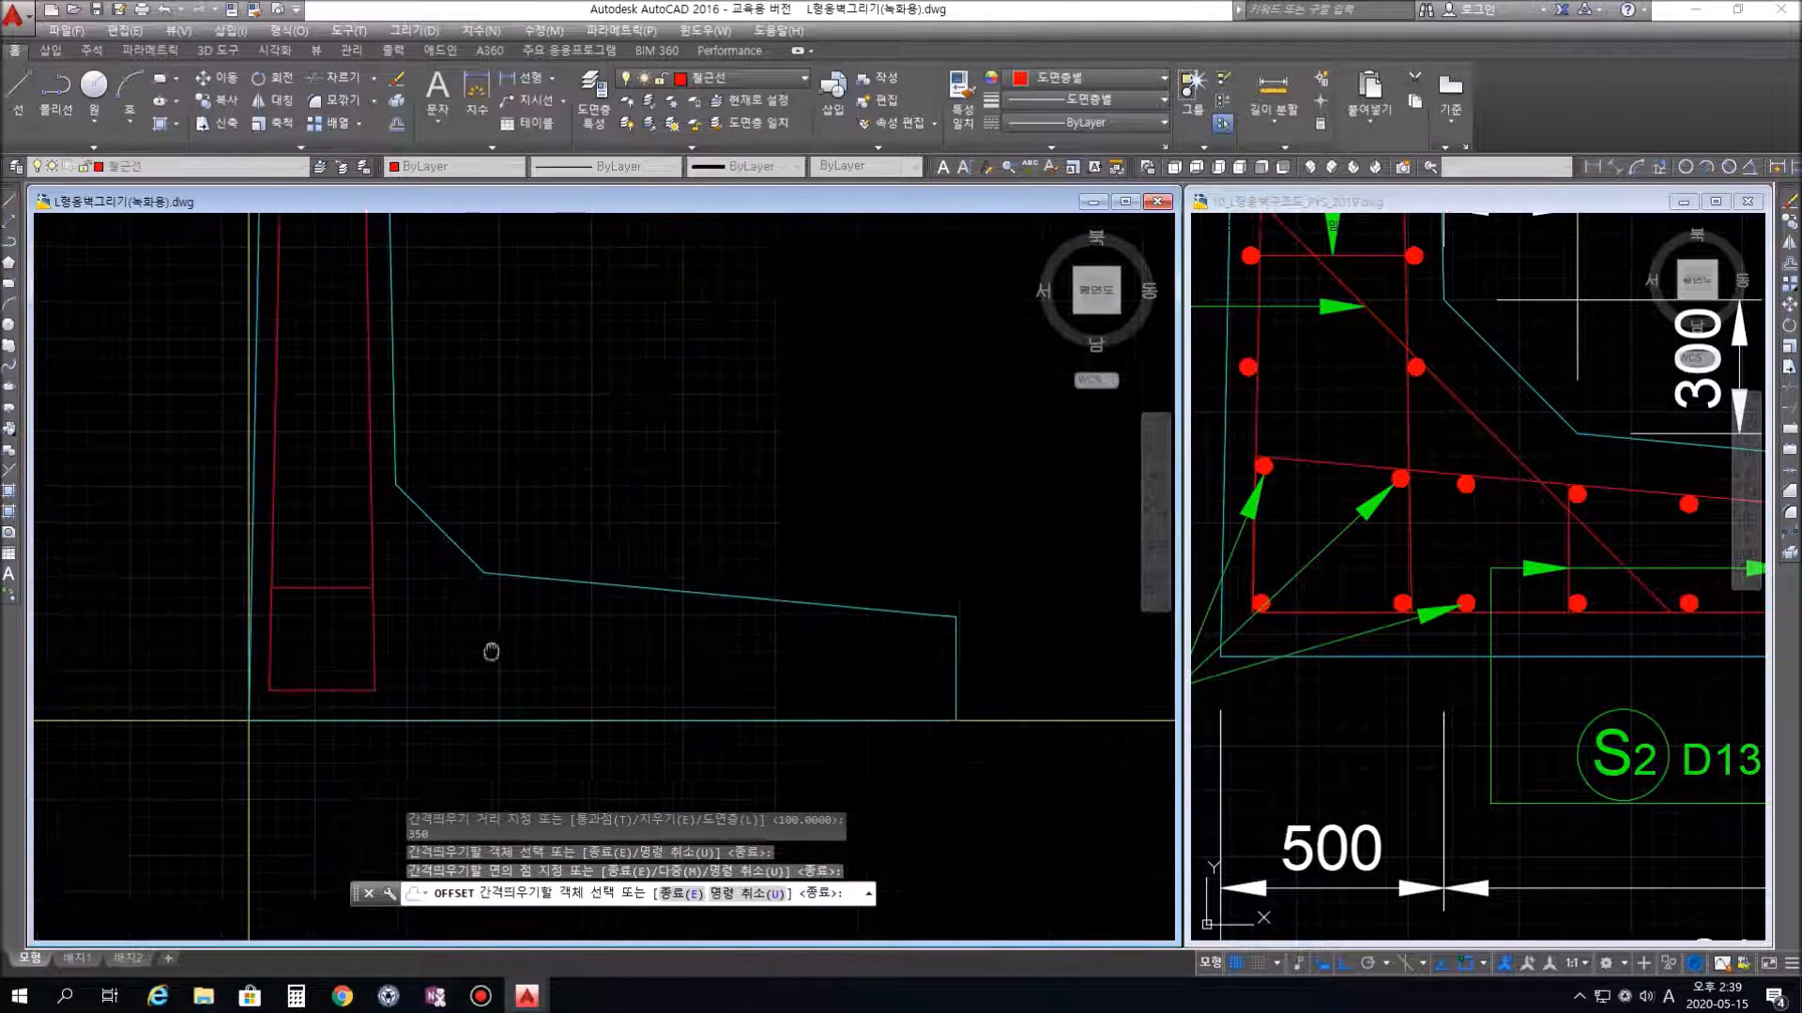
click(1601, 619)
scroll(1600, 622, down, 4)
middle_drag(1675, 631, 1260, 697)
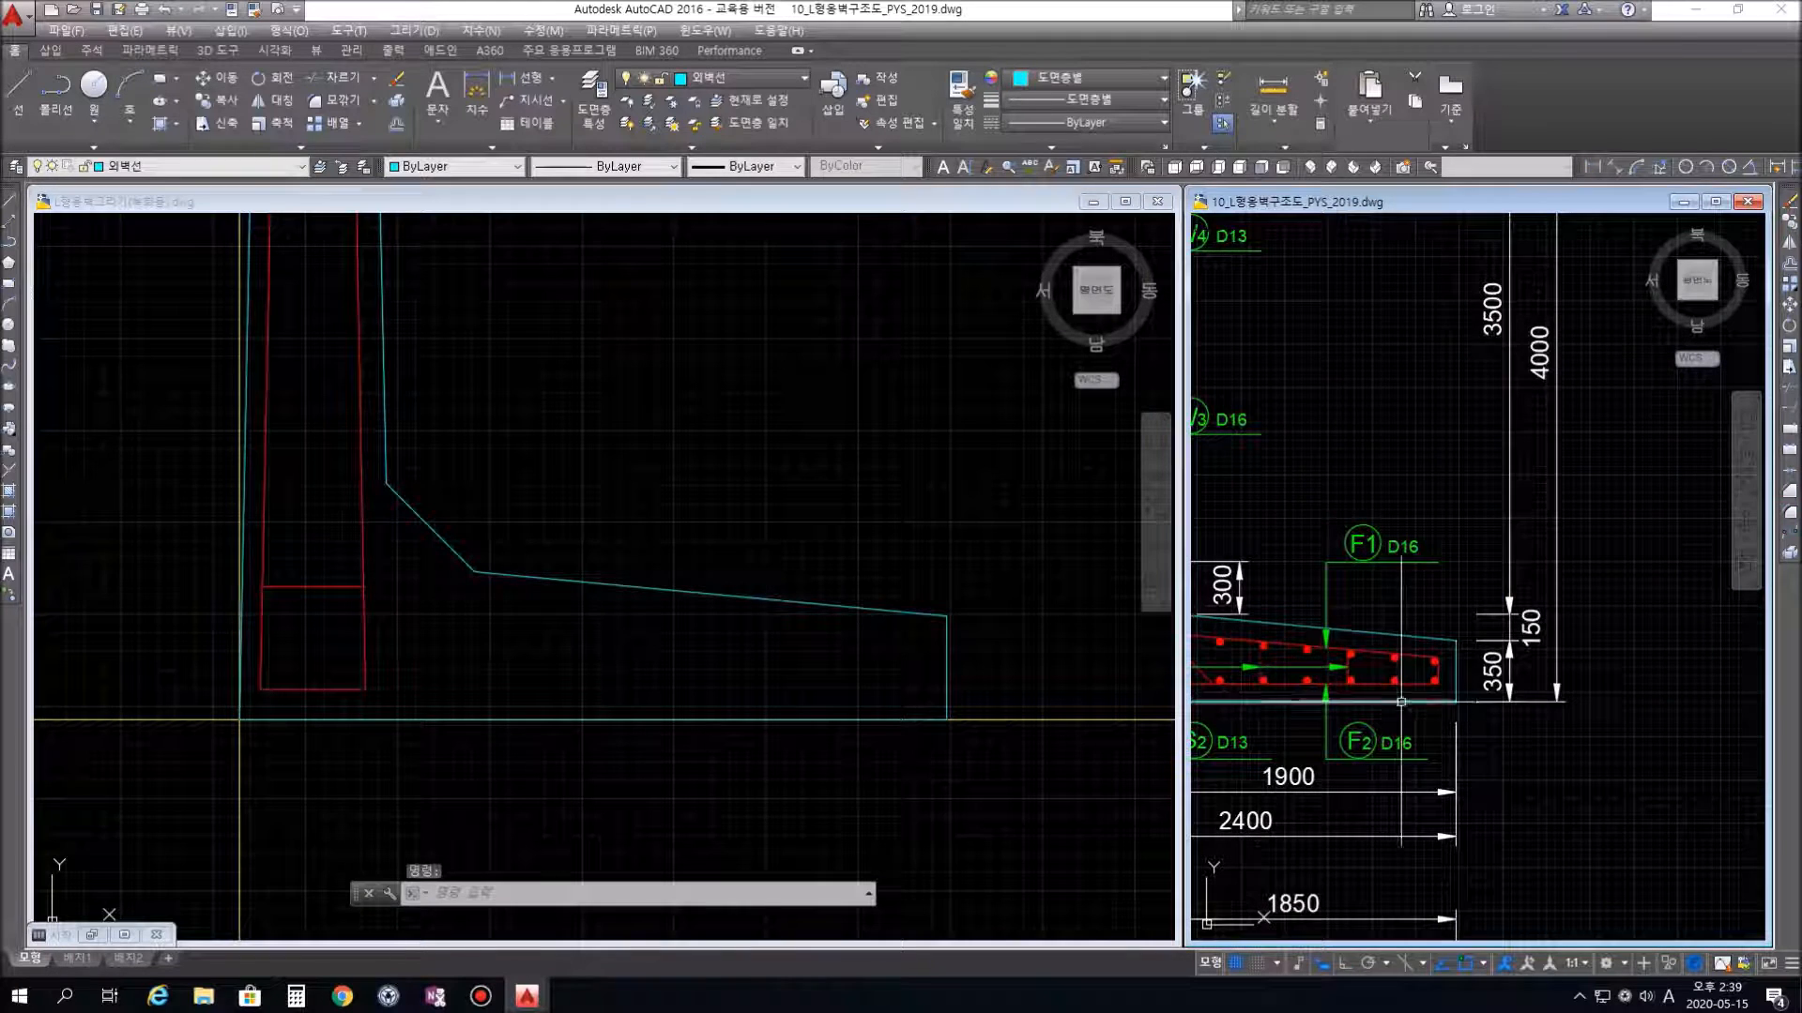
scroll(1483, 697, up, 3)
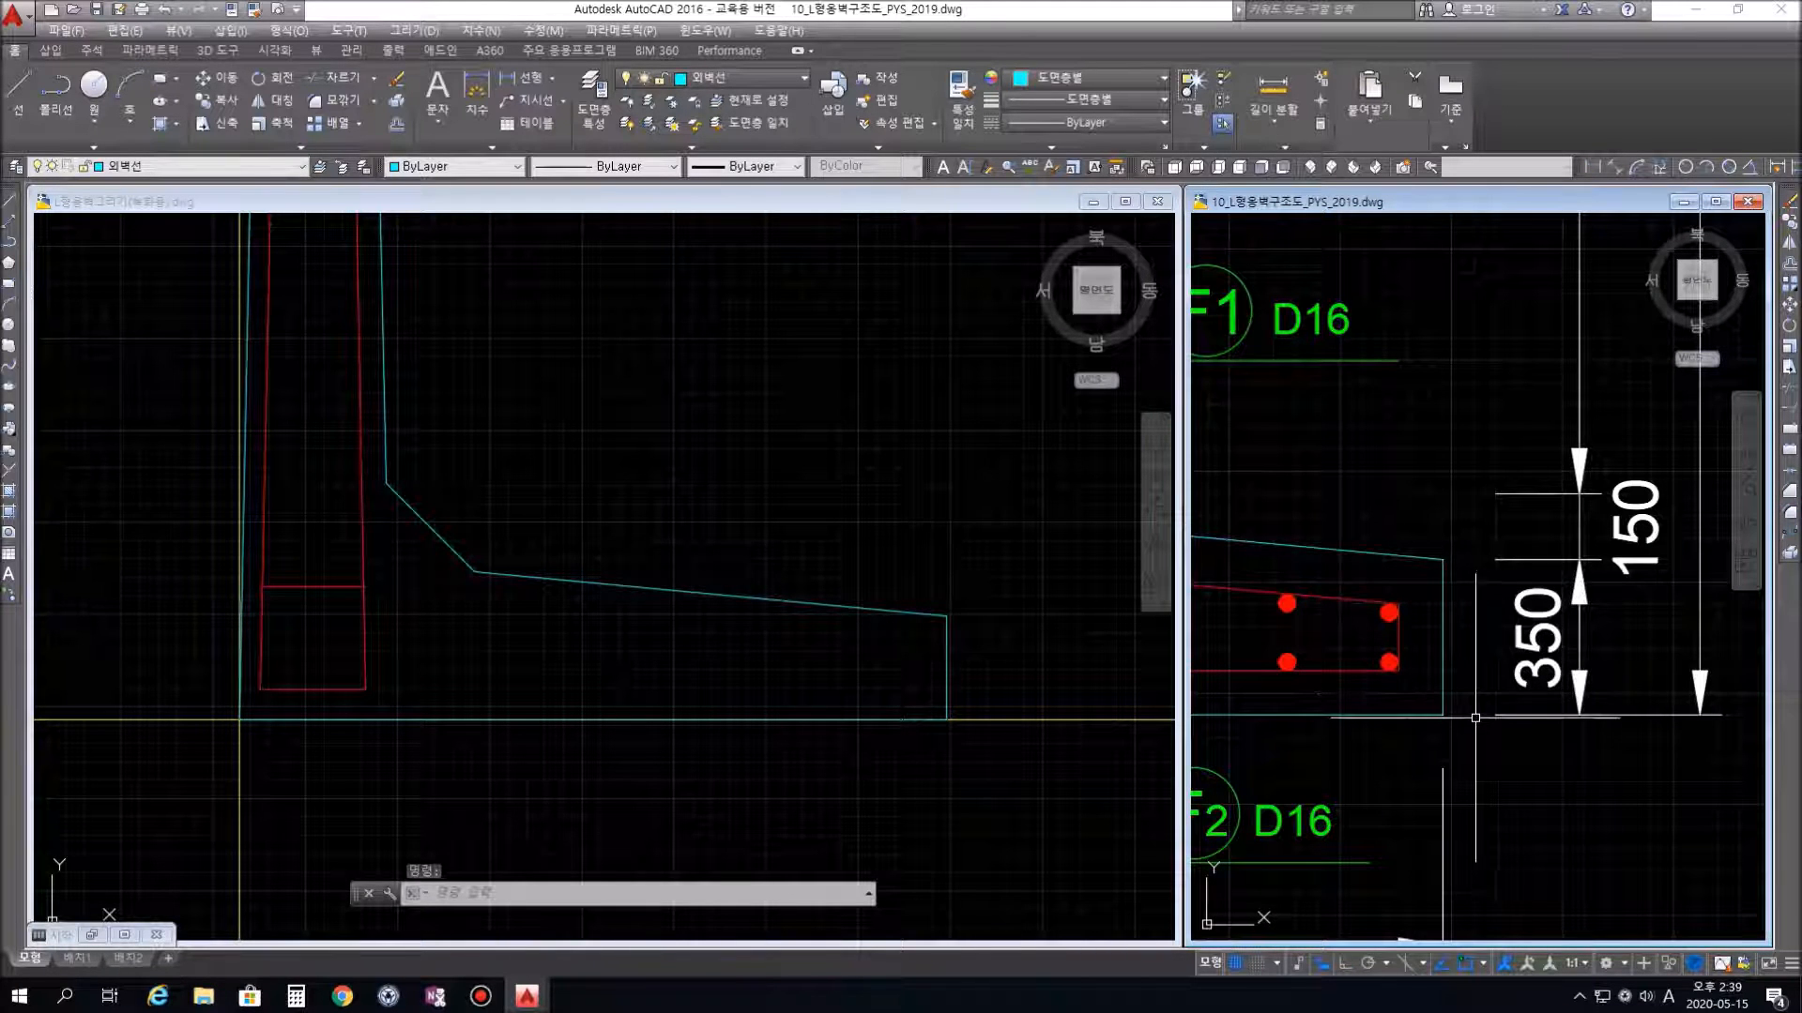
scroll(1460, 713, down, 2)
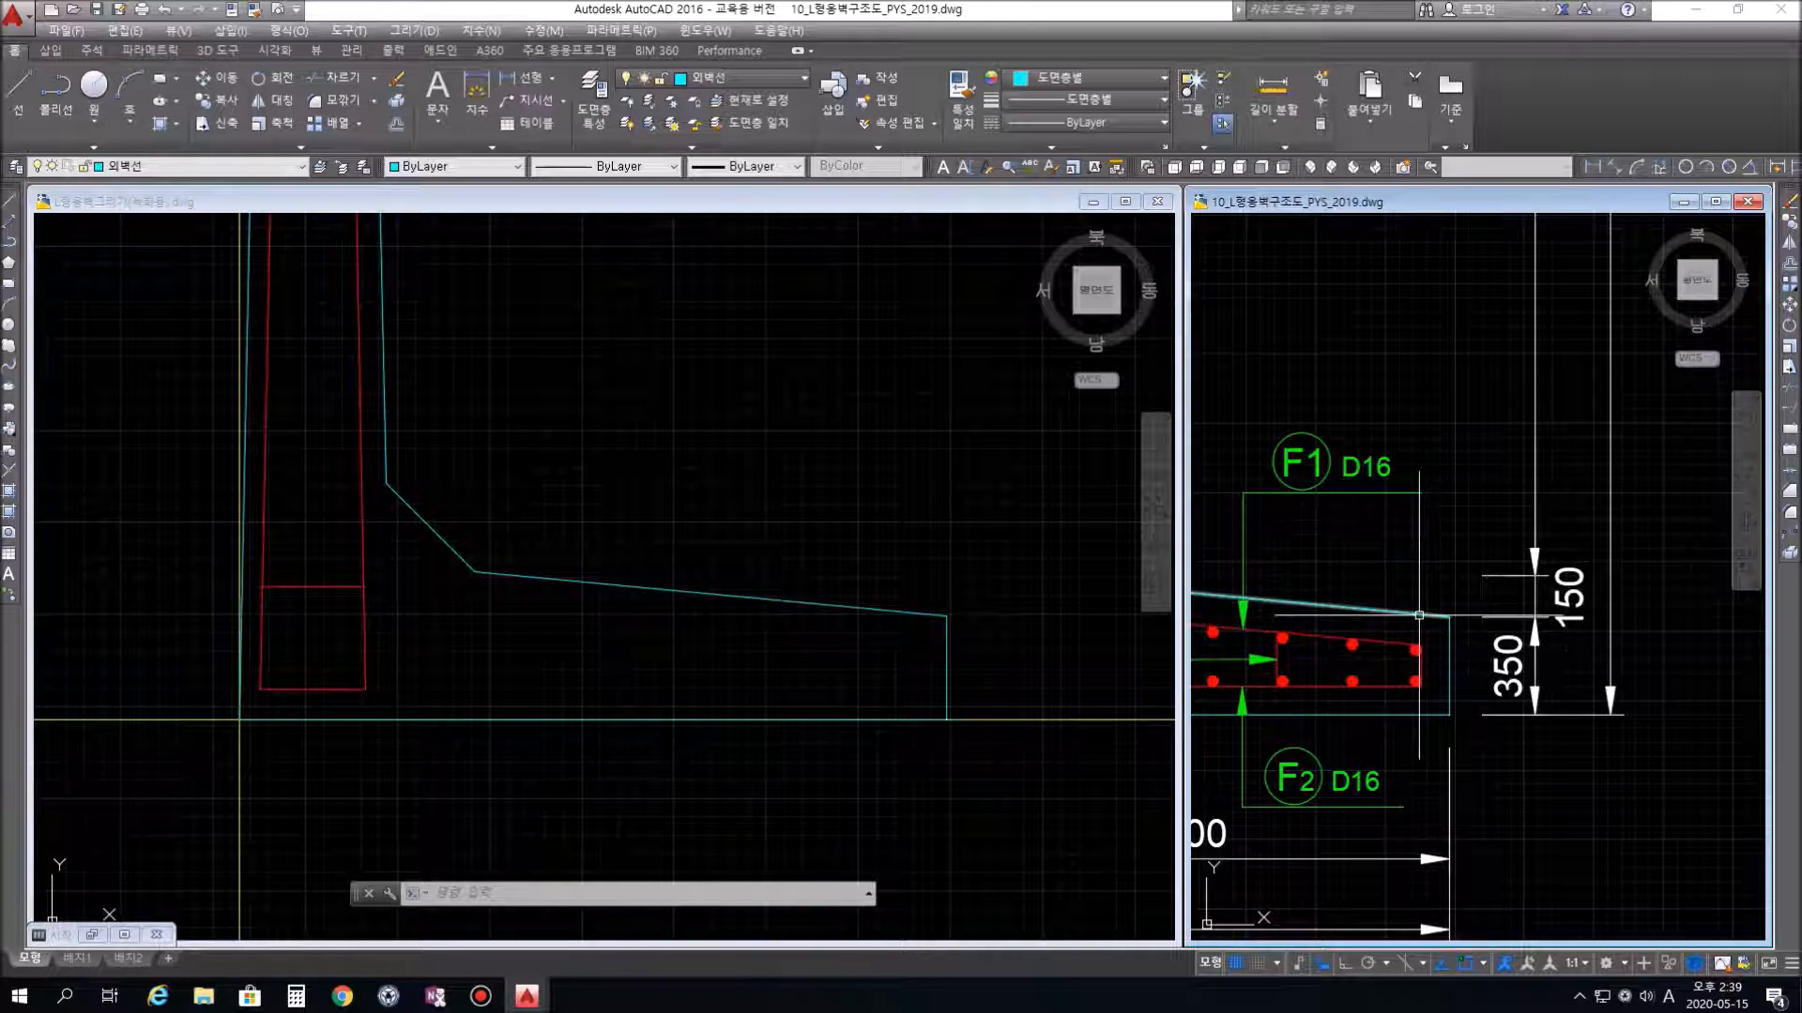
click(1447, 674)
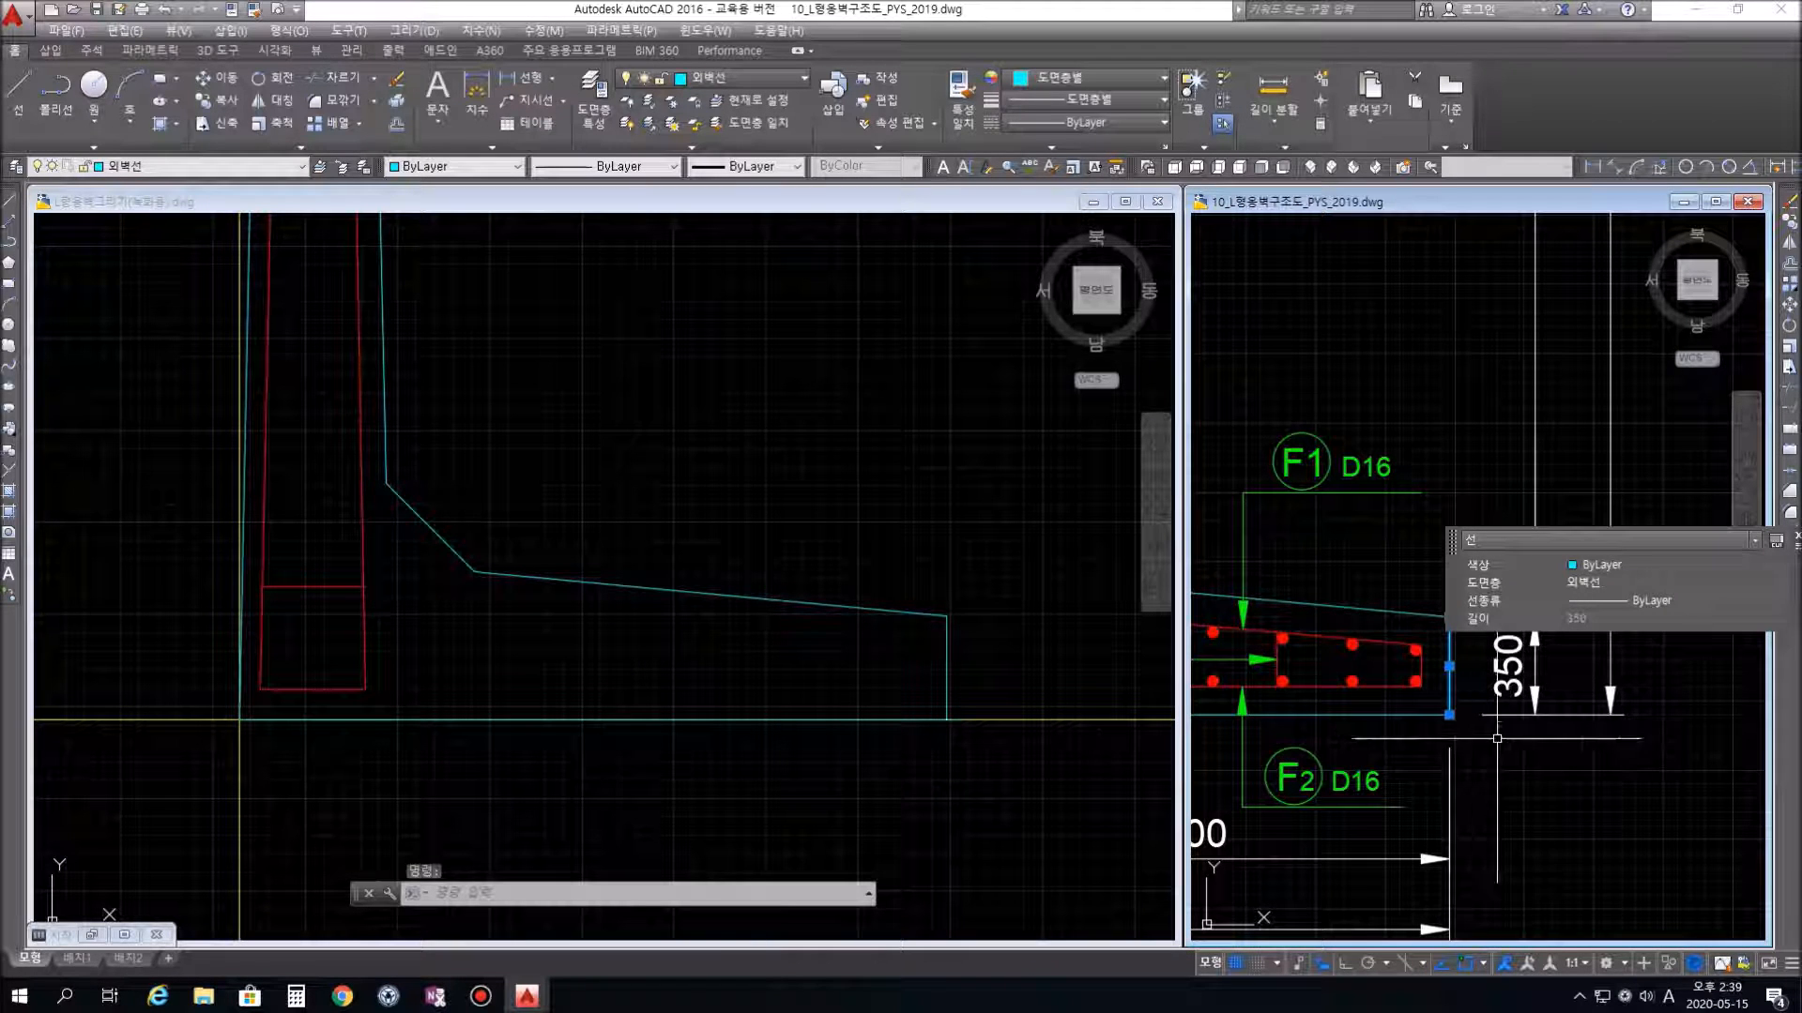
key(Escape)
key(Escape)
scroll(1562, 751, down, 6)
middle_drag(1563, 751, 1572, 809)
scroll(1539, 920, up, 5)
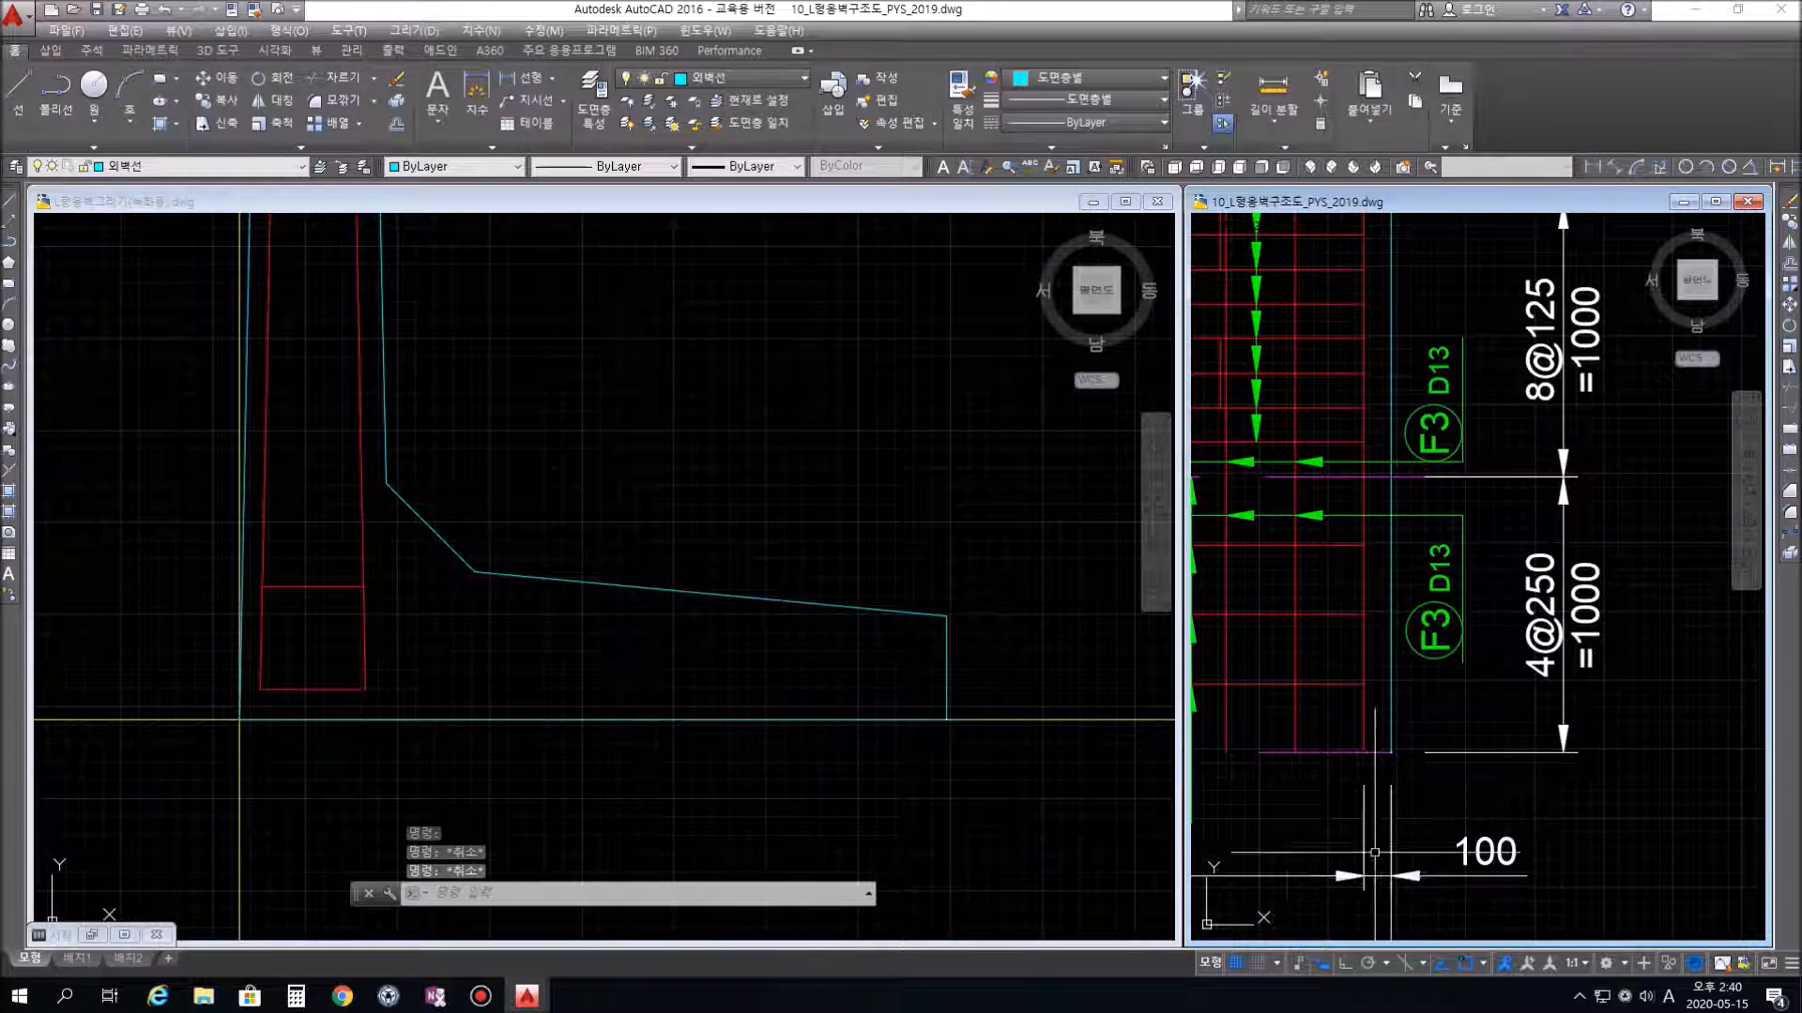
scroll(1395, 757, down, 4)
middle_drag(1452, 490, 1446, 672)
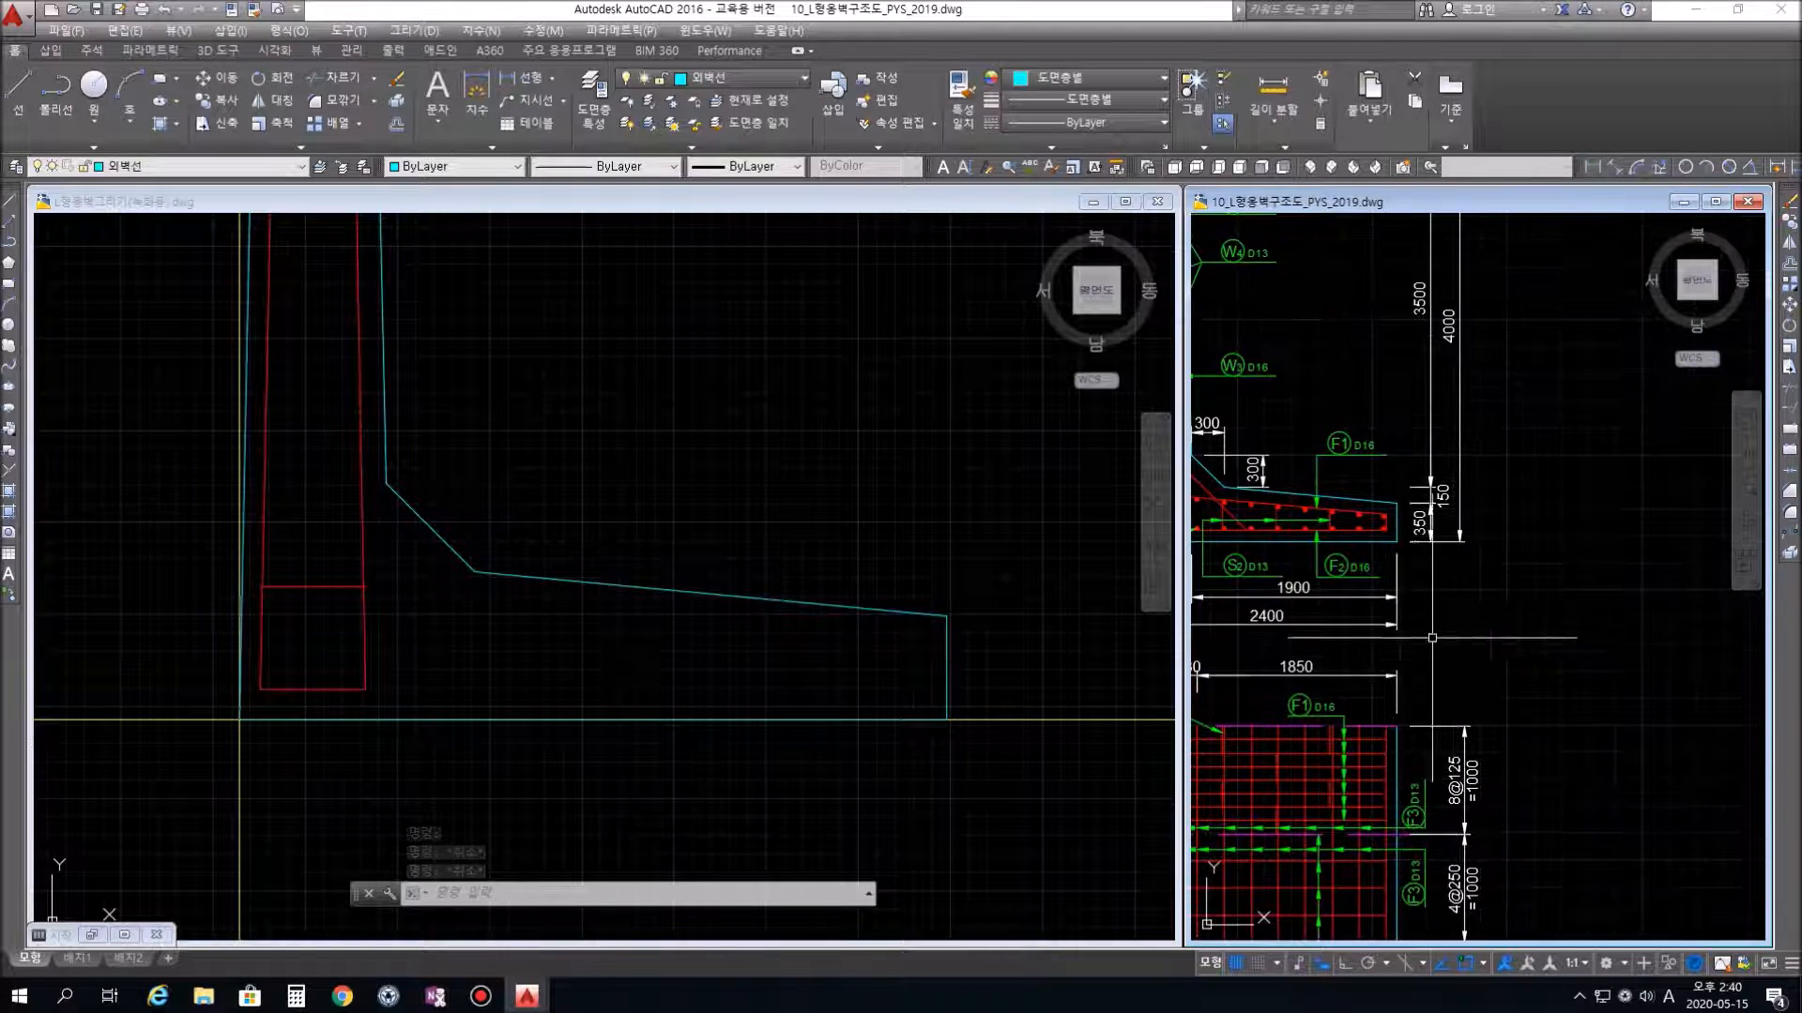
scroll(1360, 530, up, 5)
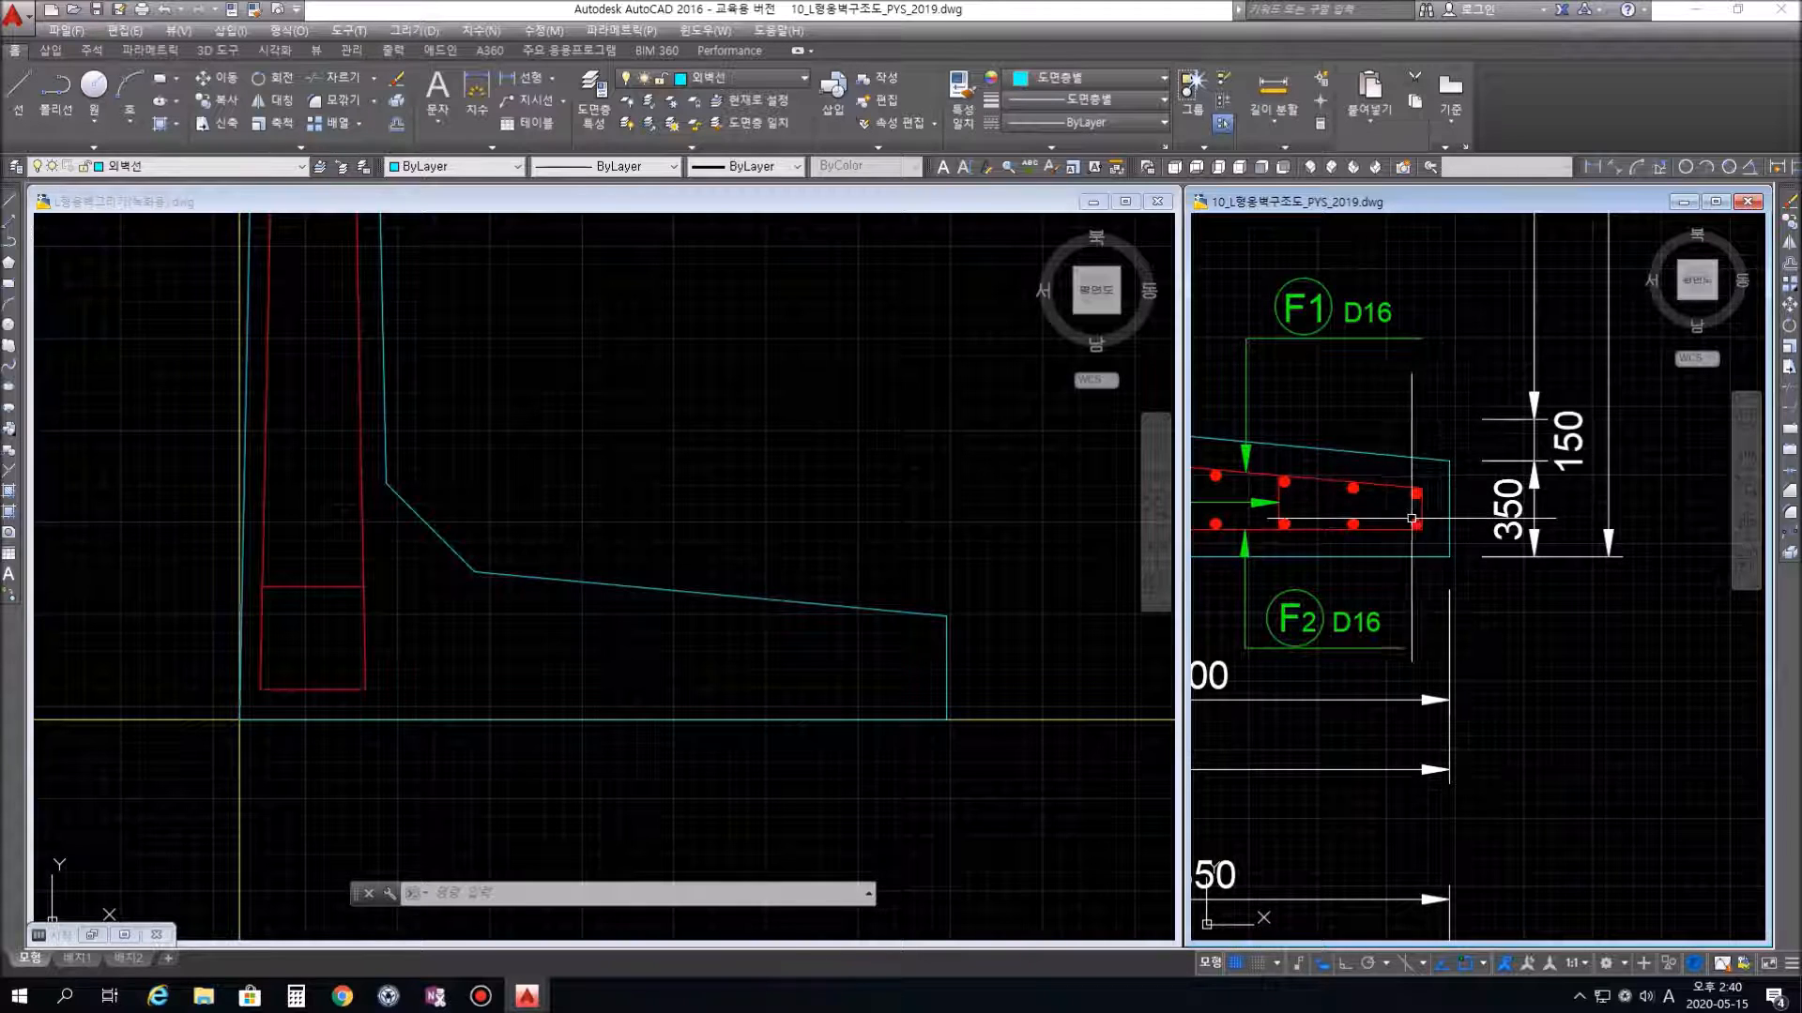
key(Escape)
key(Escape)
key(Escape)
Erase the vertical line at the footing's outer end in the working drawing and make the outline layer 외벽선 current
click(959, 667)
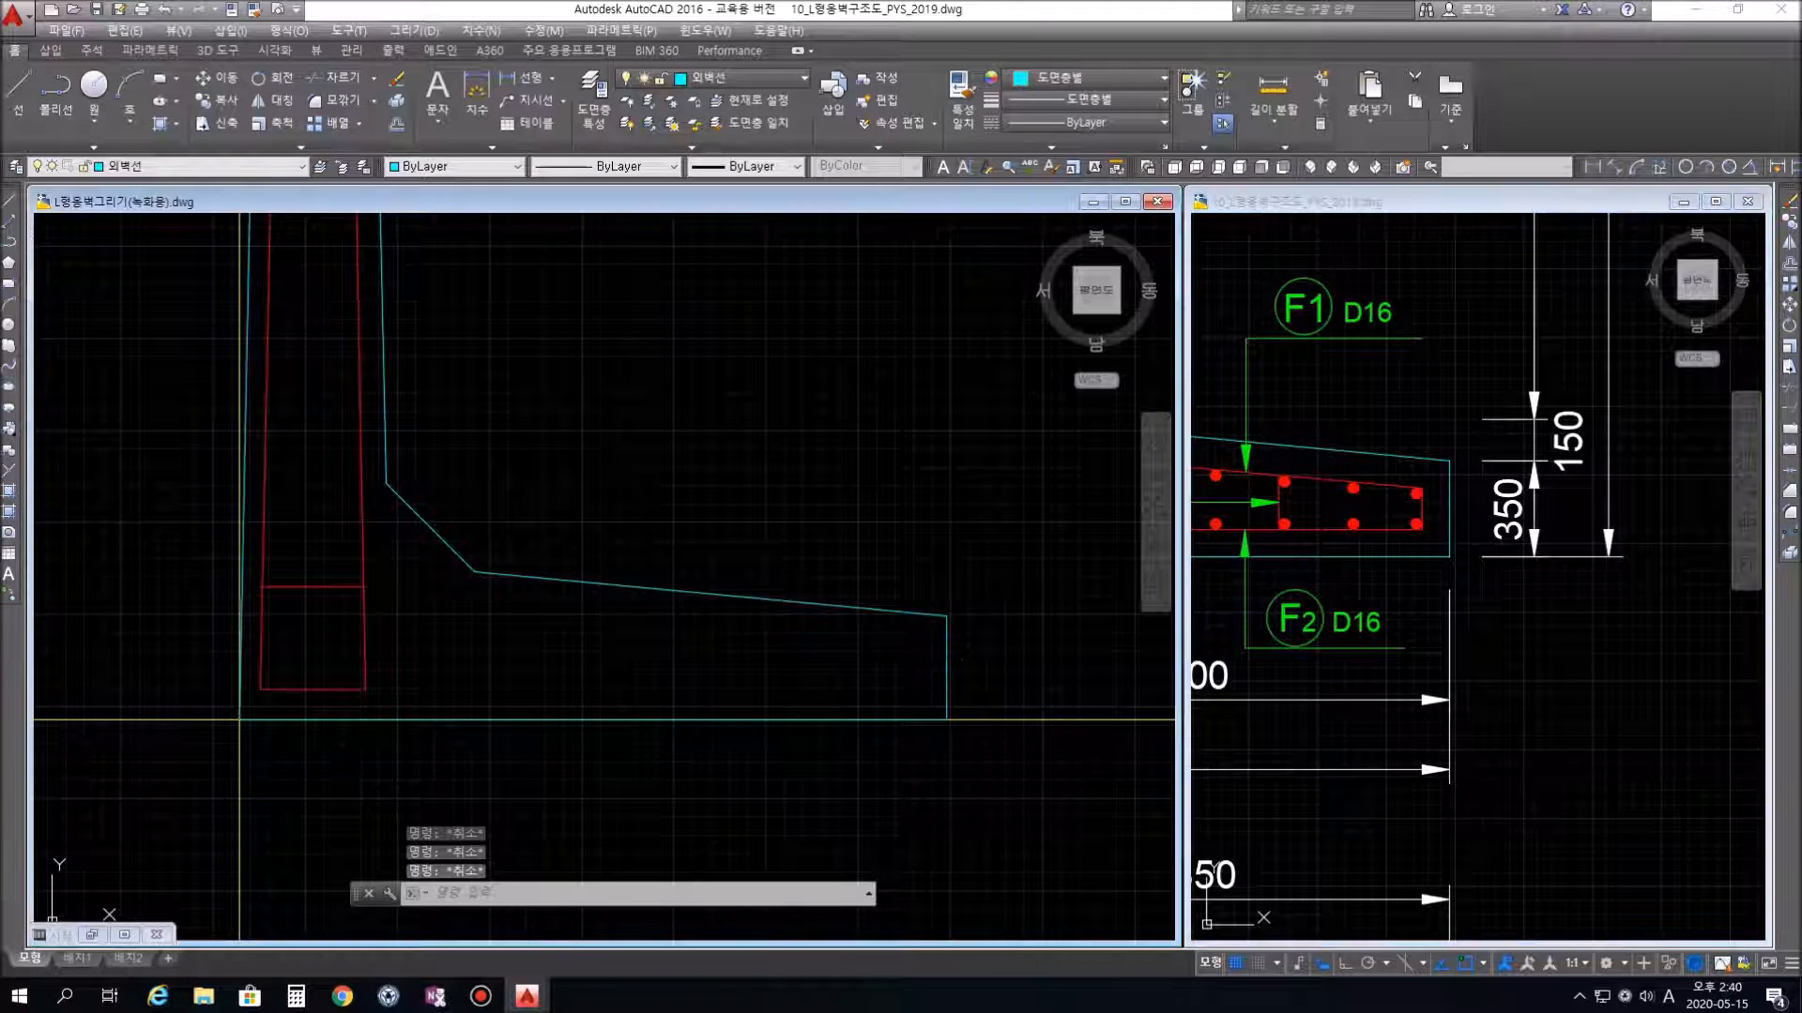
click(946, 667)
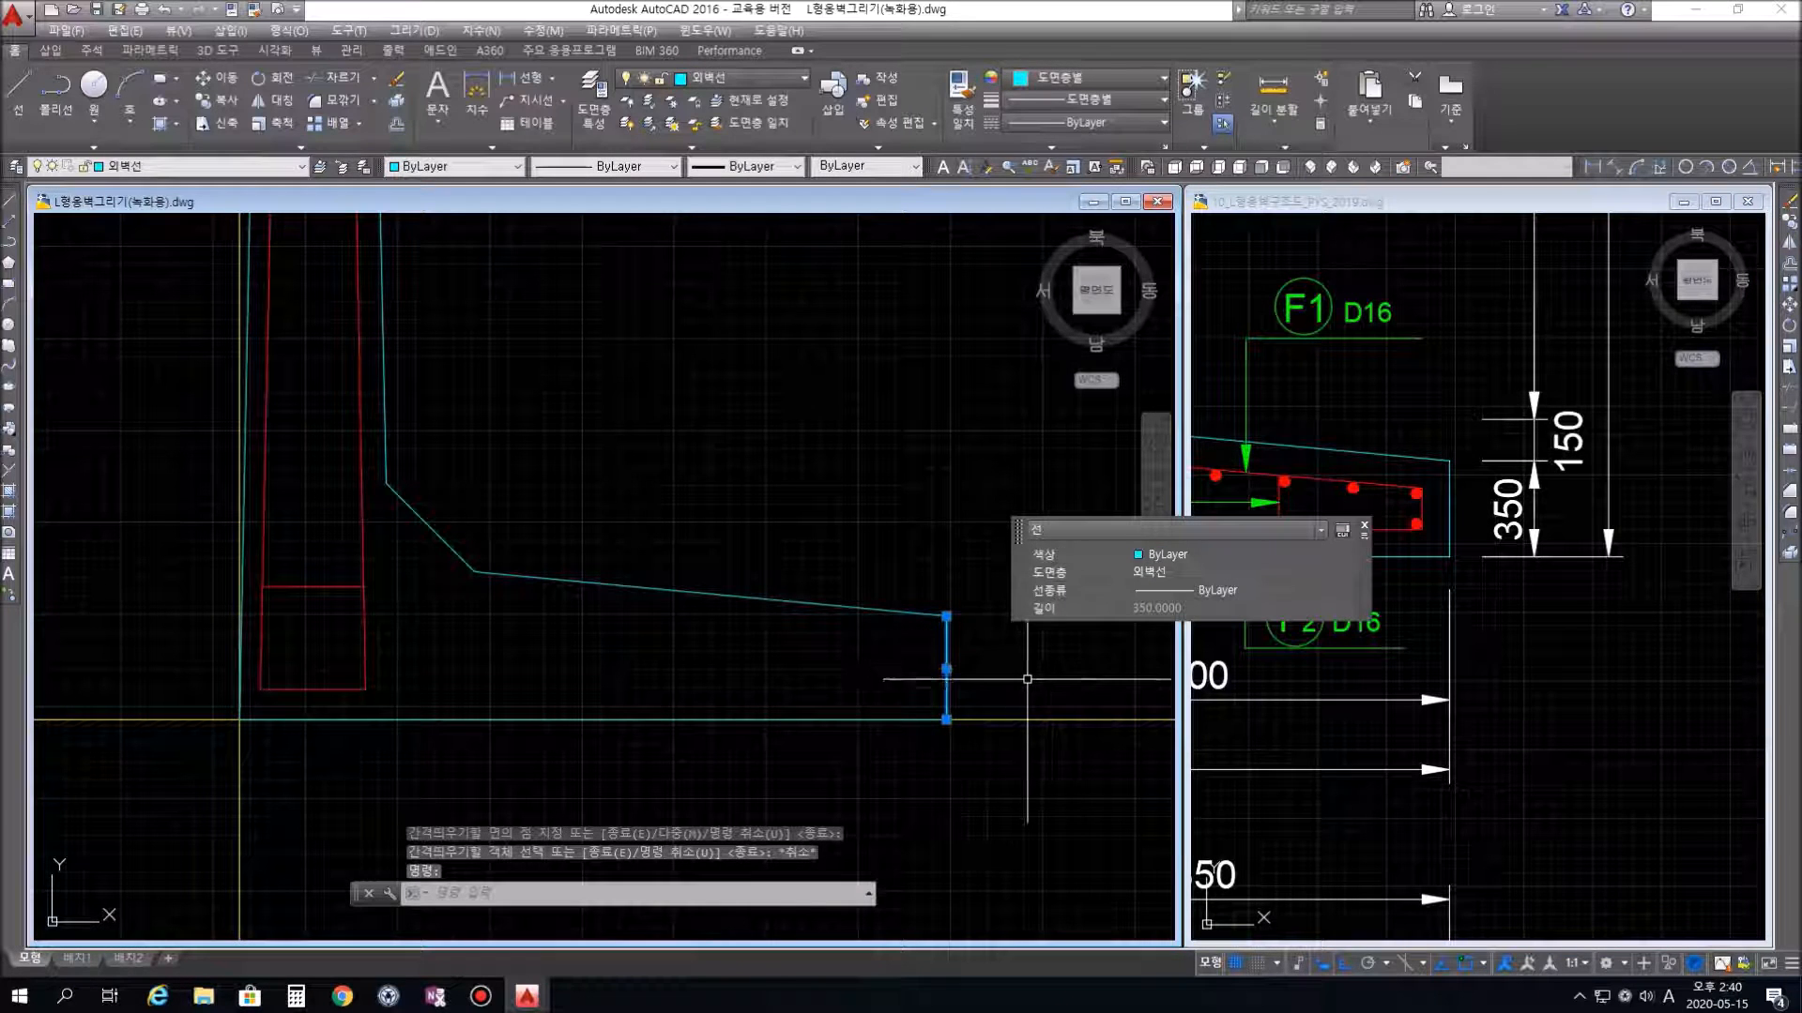
key(Delete)
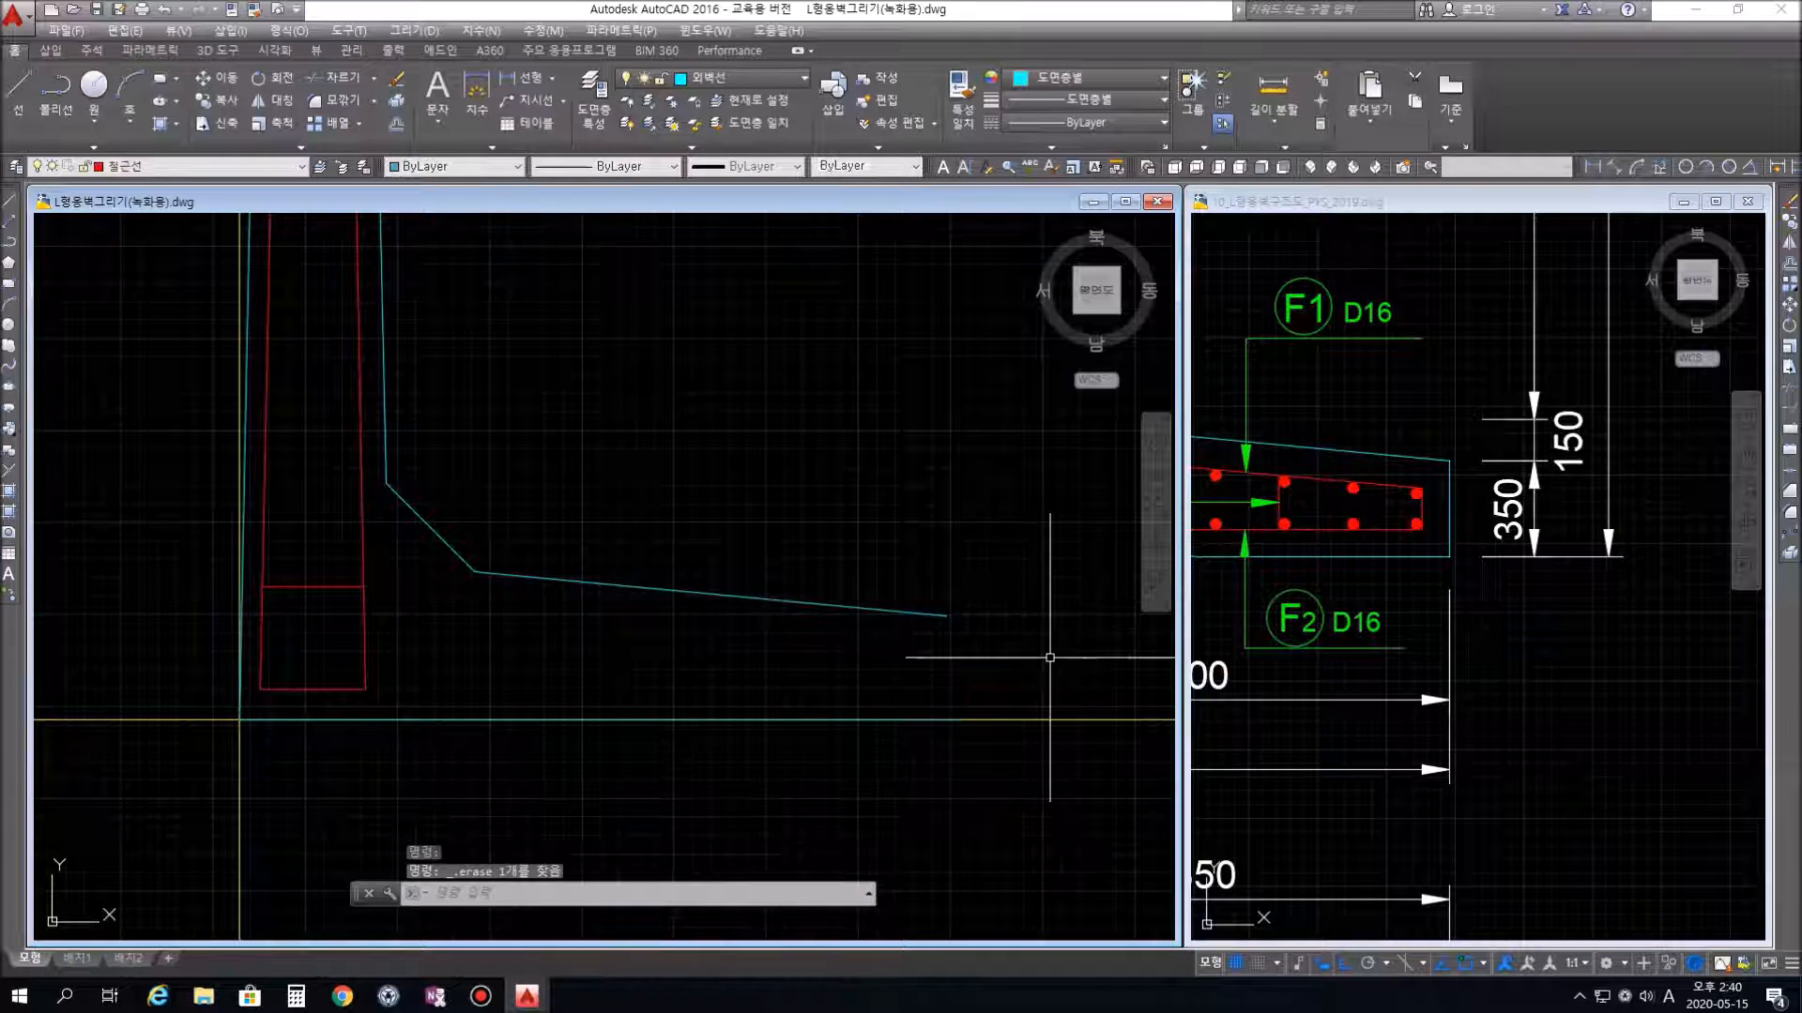
click(741, 78)
click(732, 131)
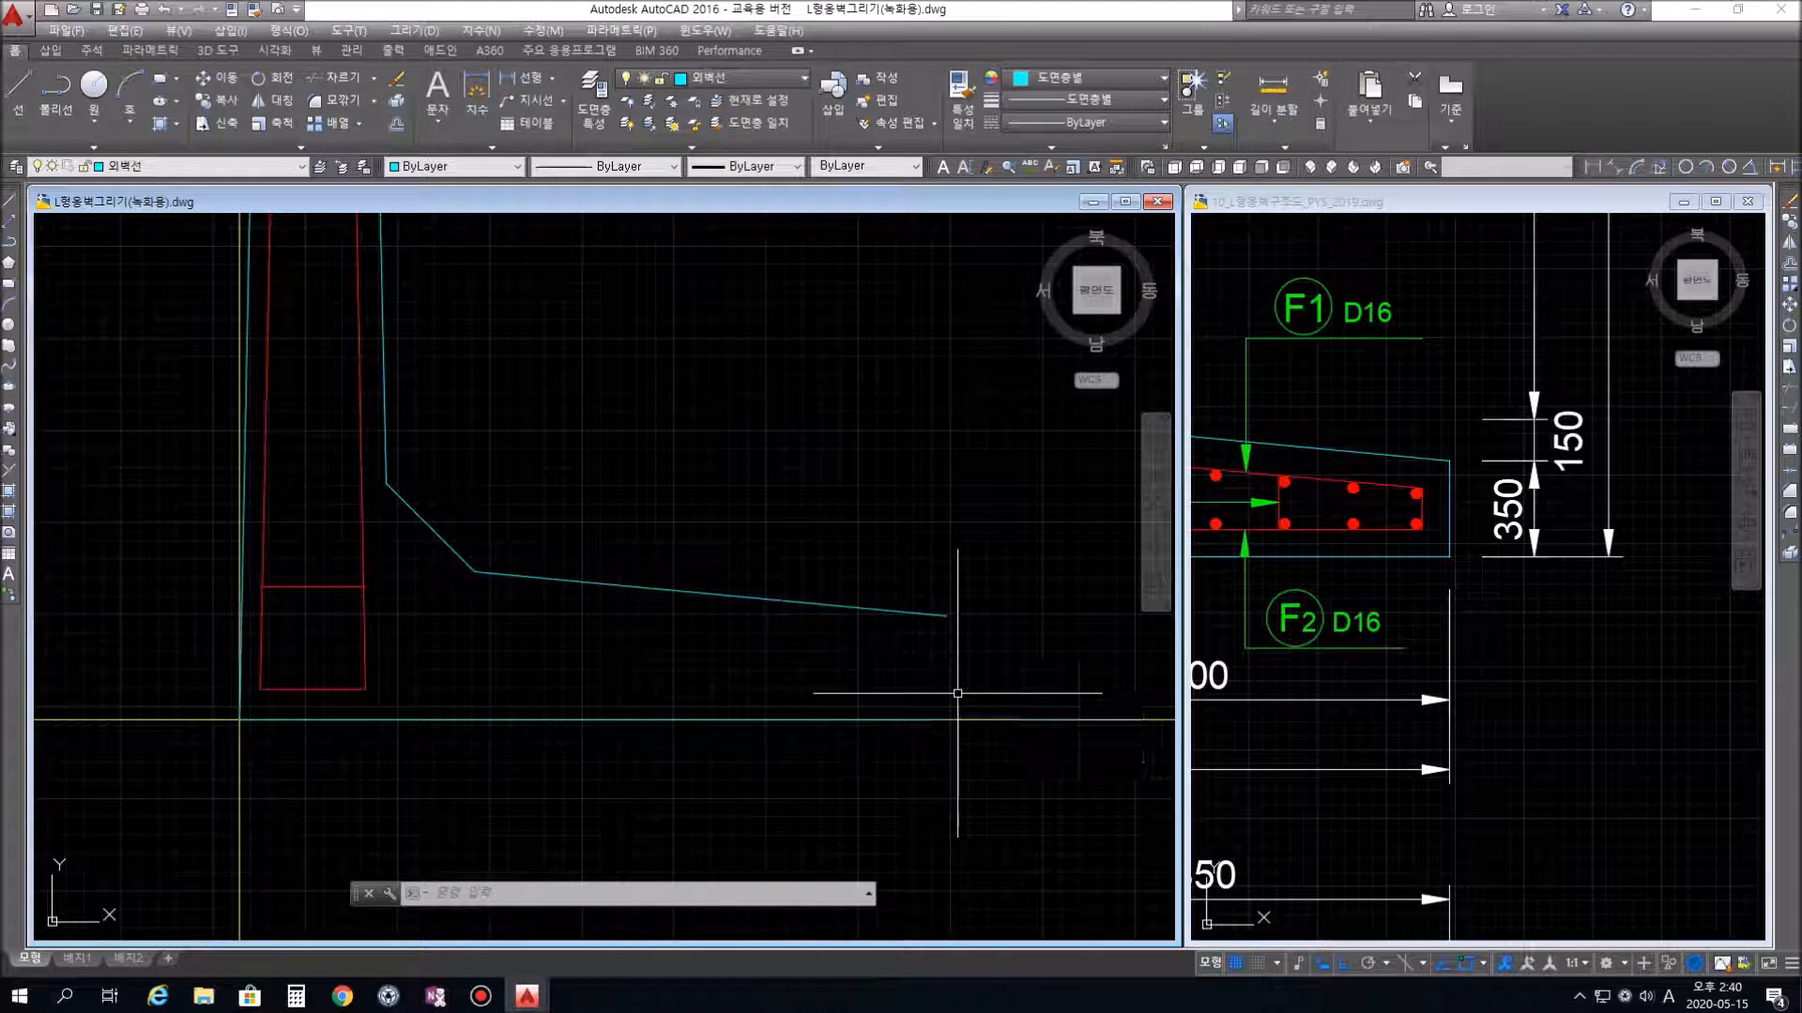
Redraw the footing's outer end downward from its upper corner as three vertical line segments of 100, 150 and 100
text(l)
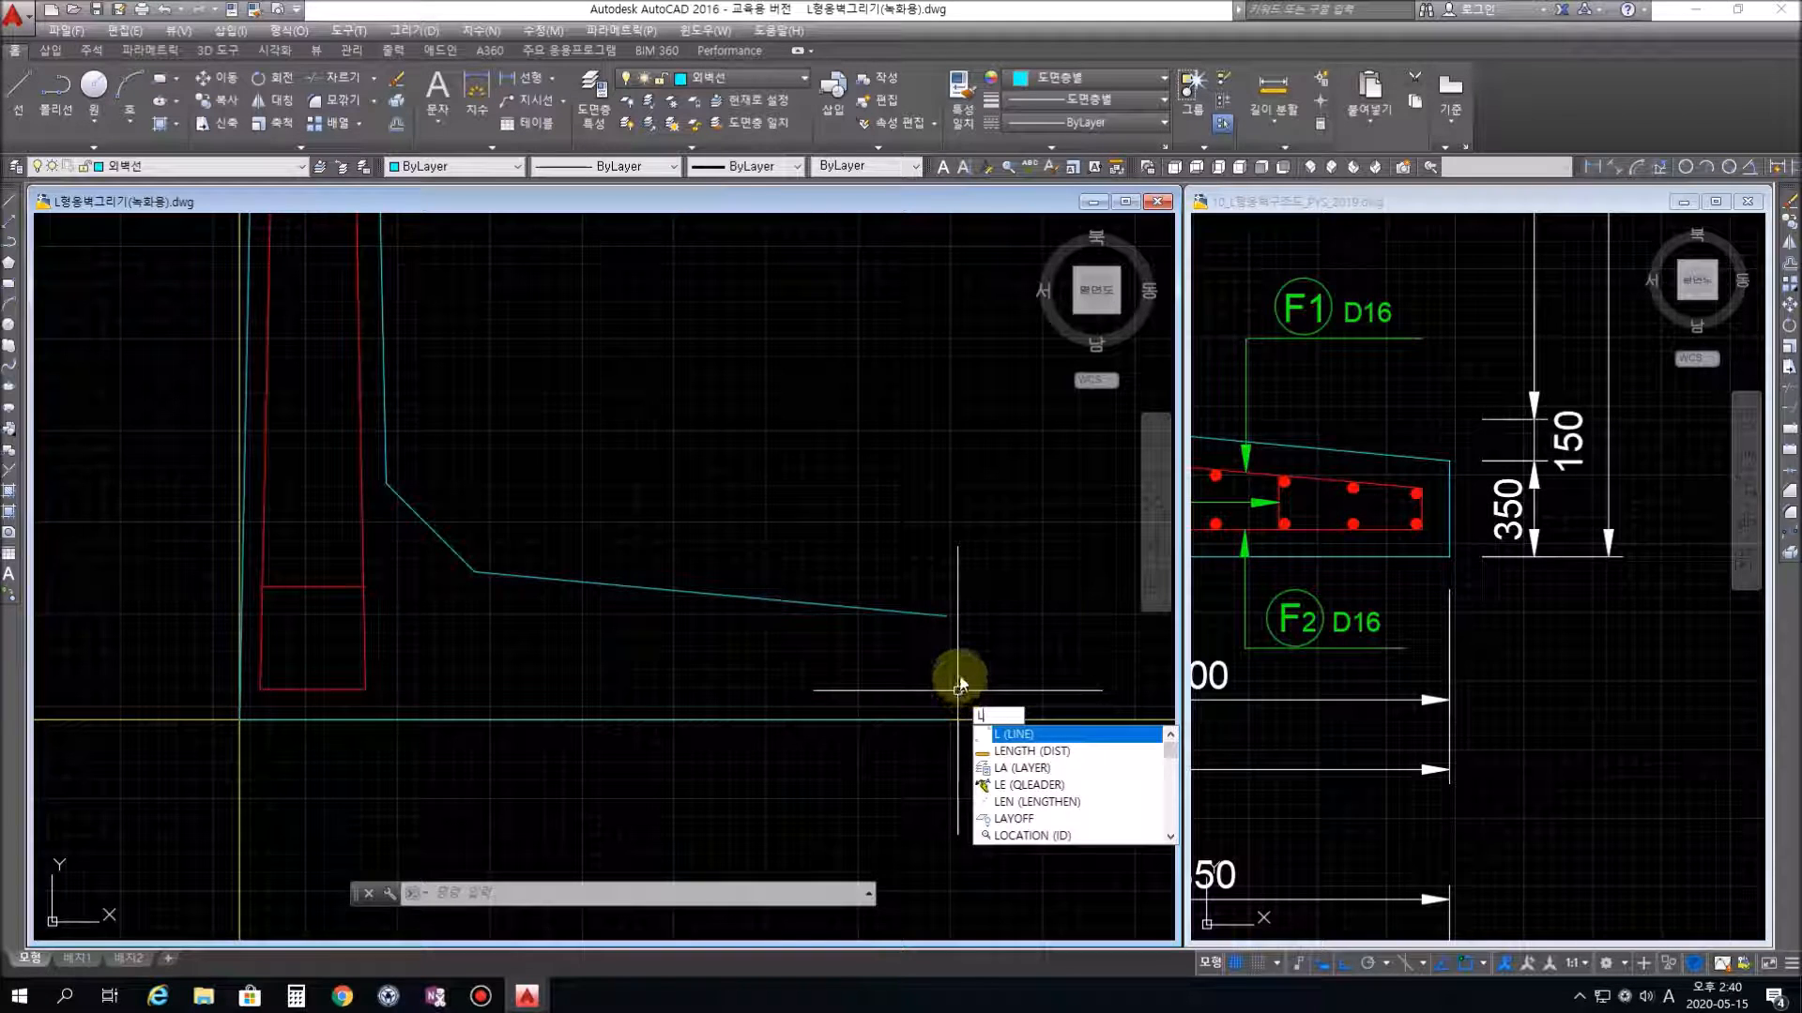
key(Return)
click(947, 615)
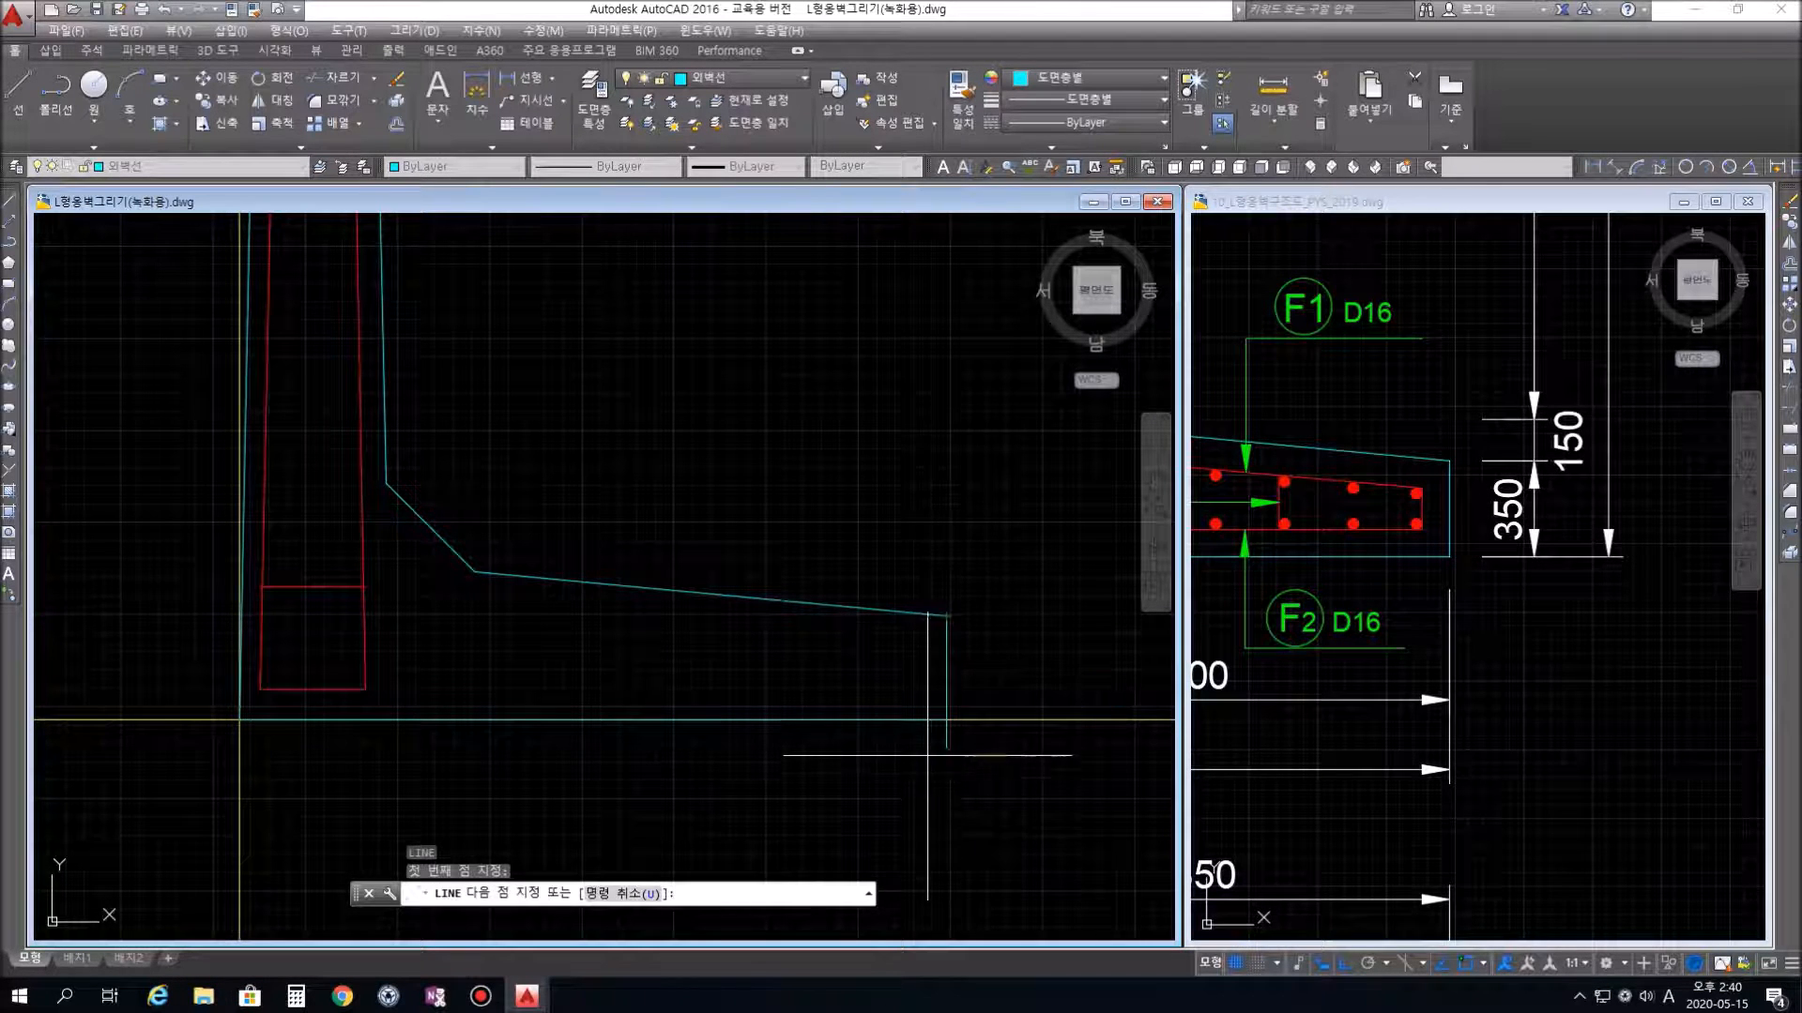
text(10)
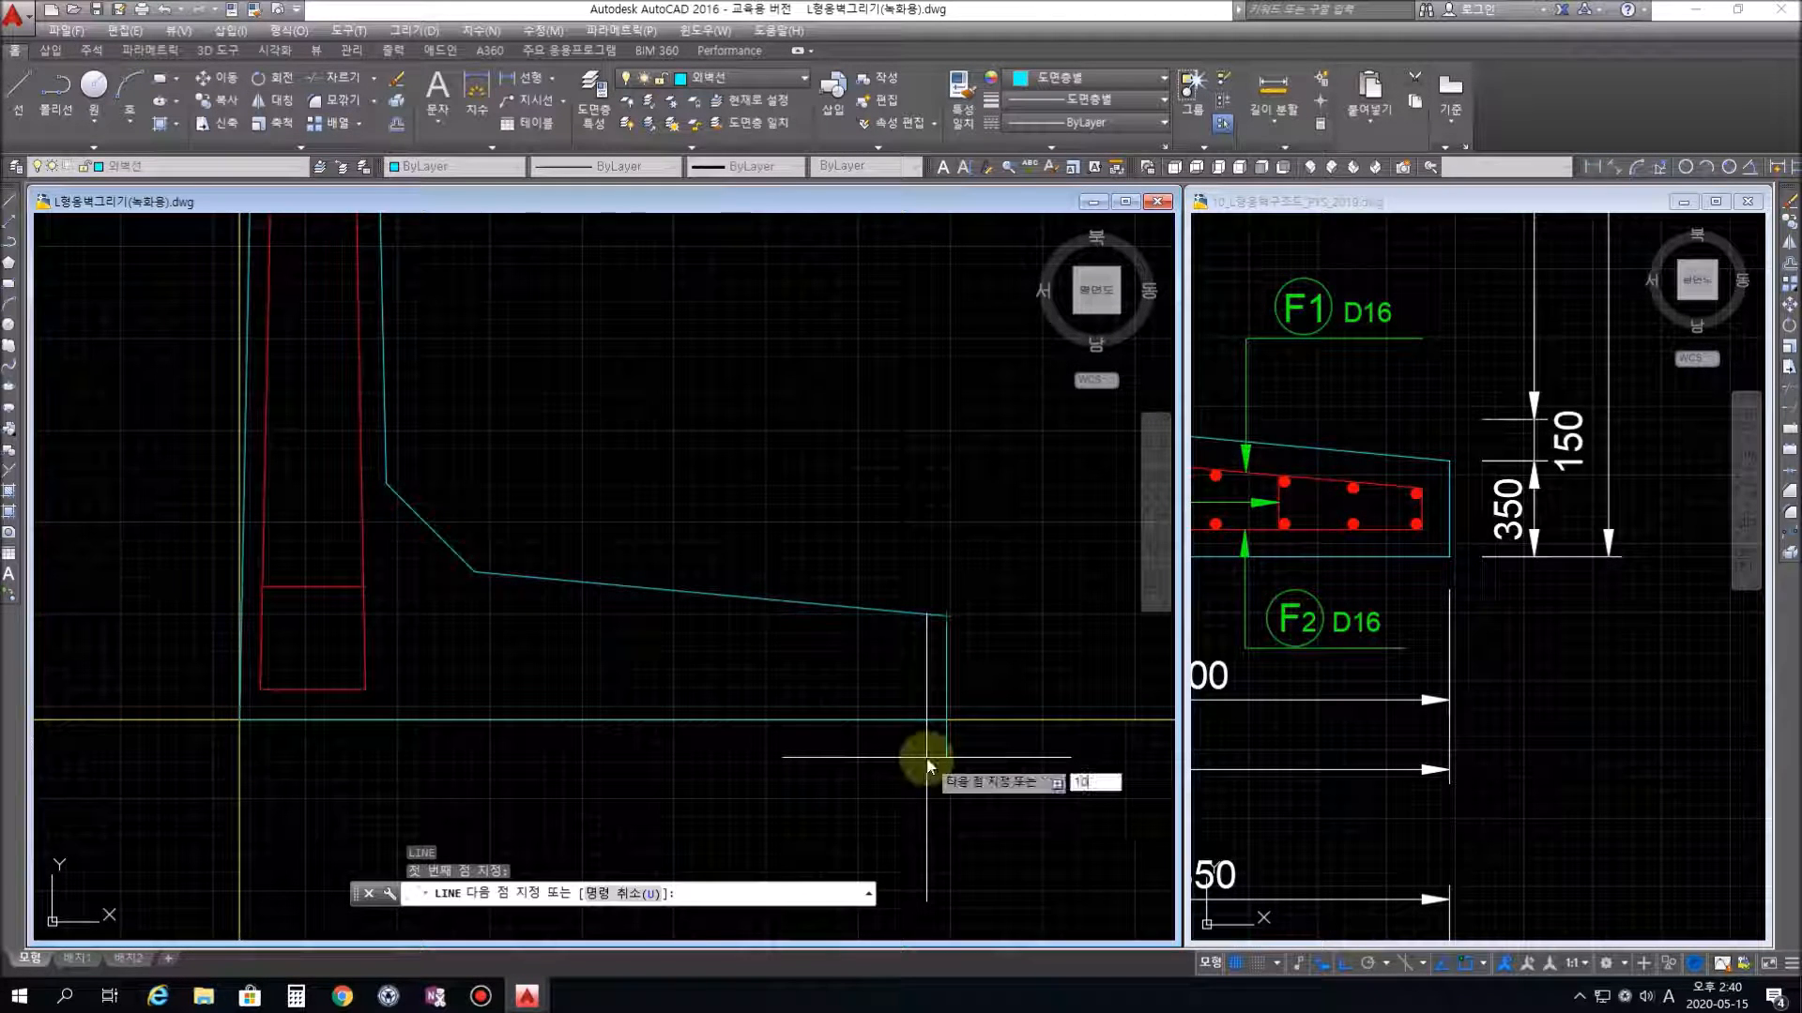
text(0)
key(Return)
text(150)
key(Return)
text(1)
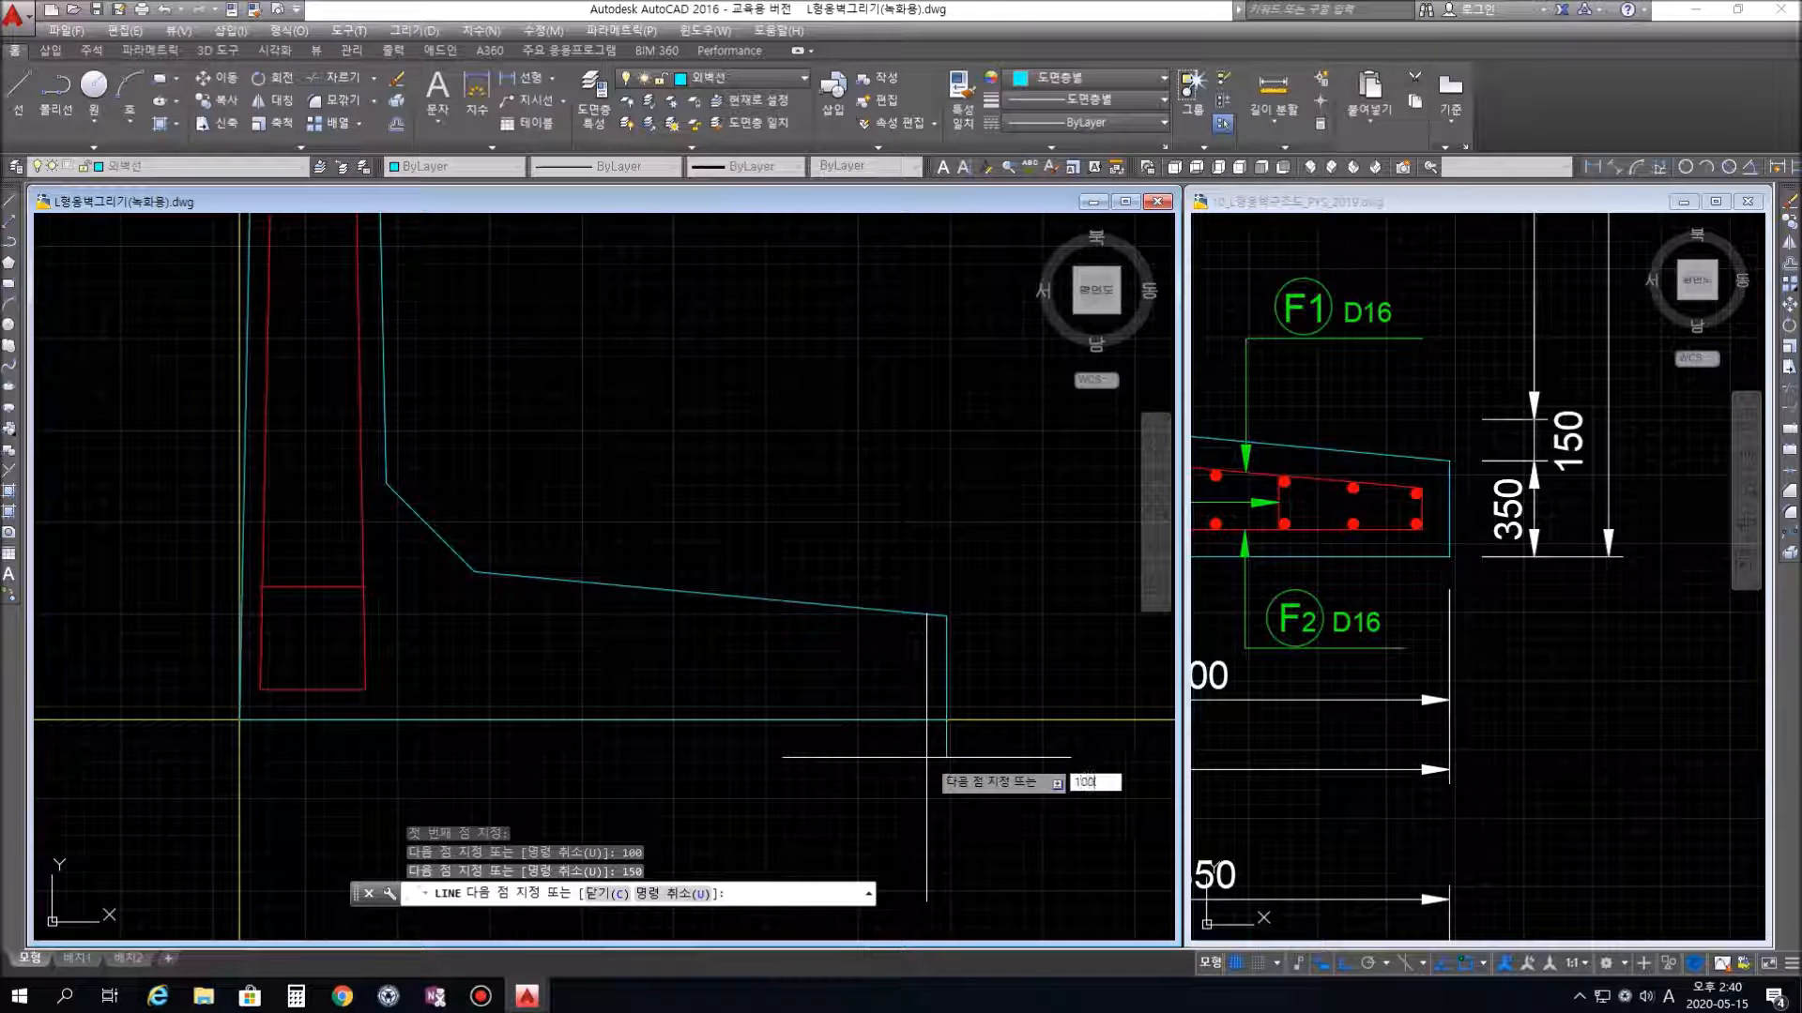
text(00)
key(Return)
key(Return)
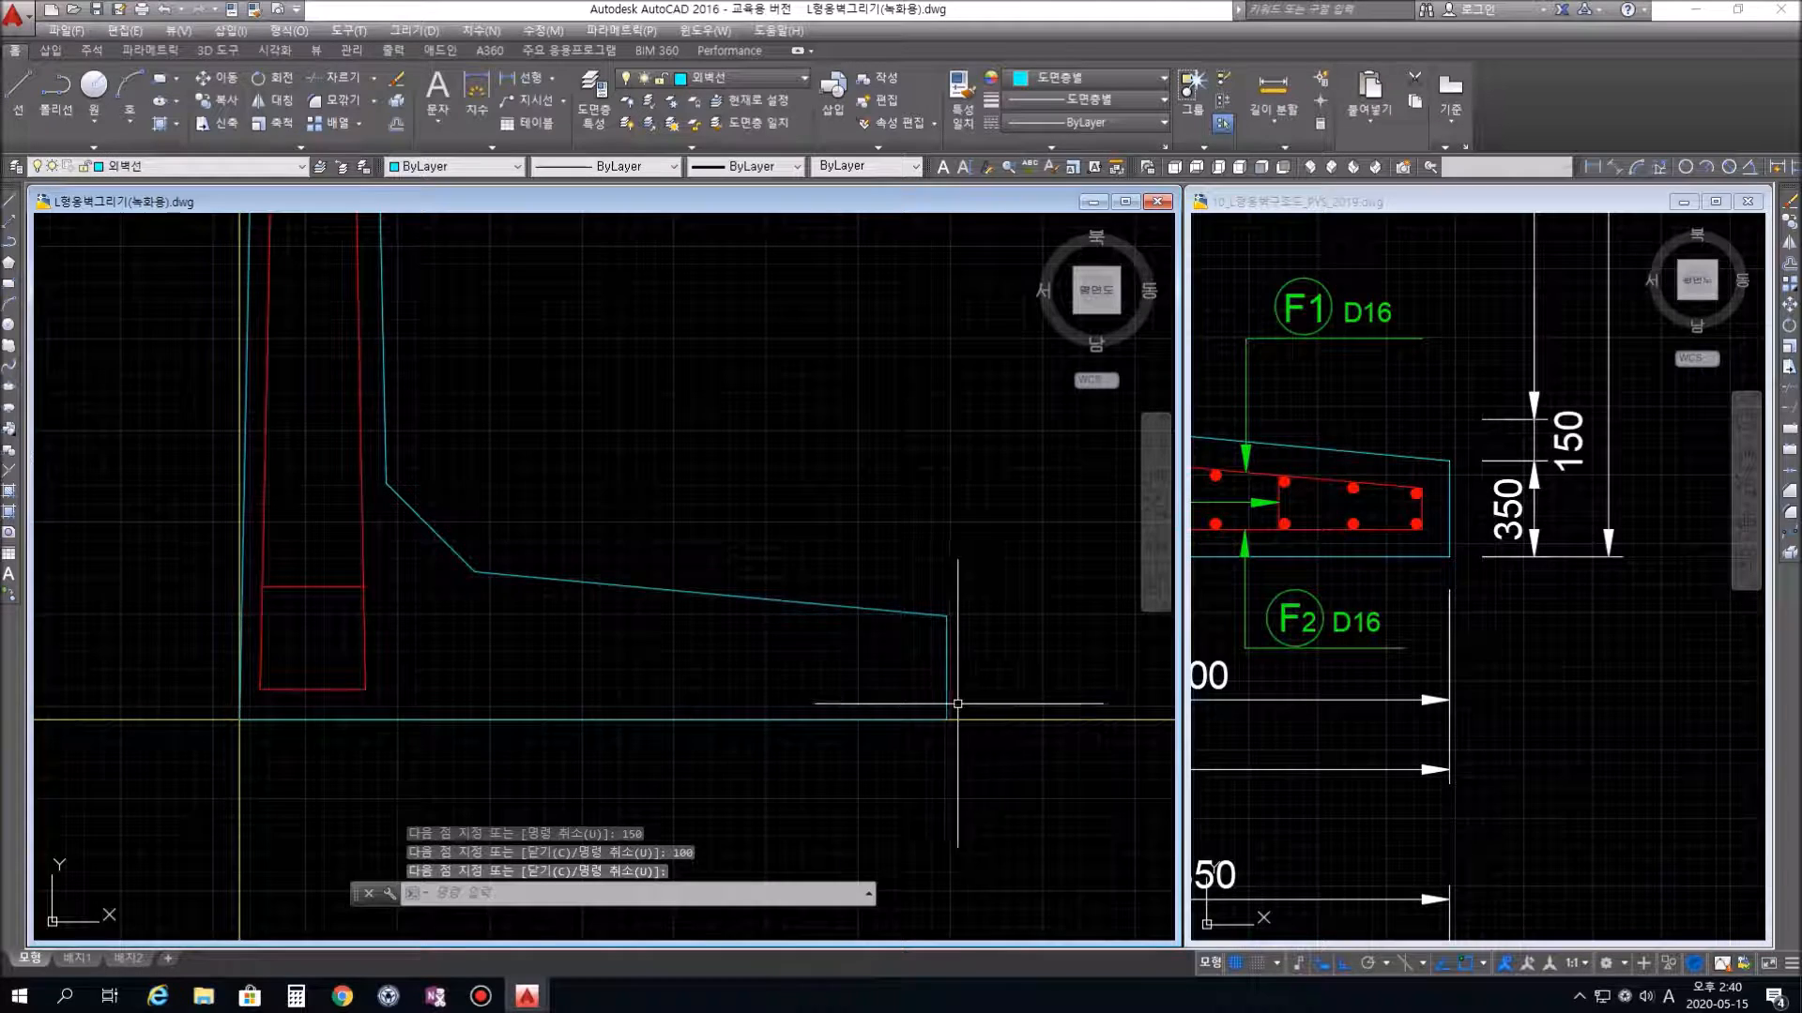
Offset the middle 150 segment of the footing's outer end 100 inward
middle_drag(938, 691, 972, 588)
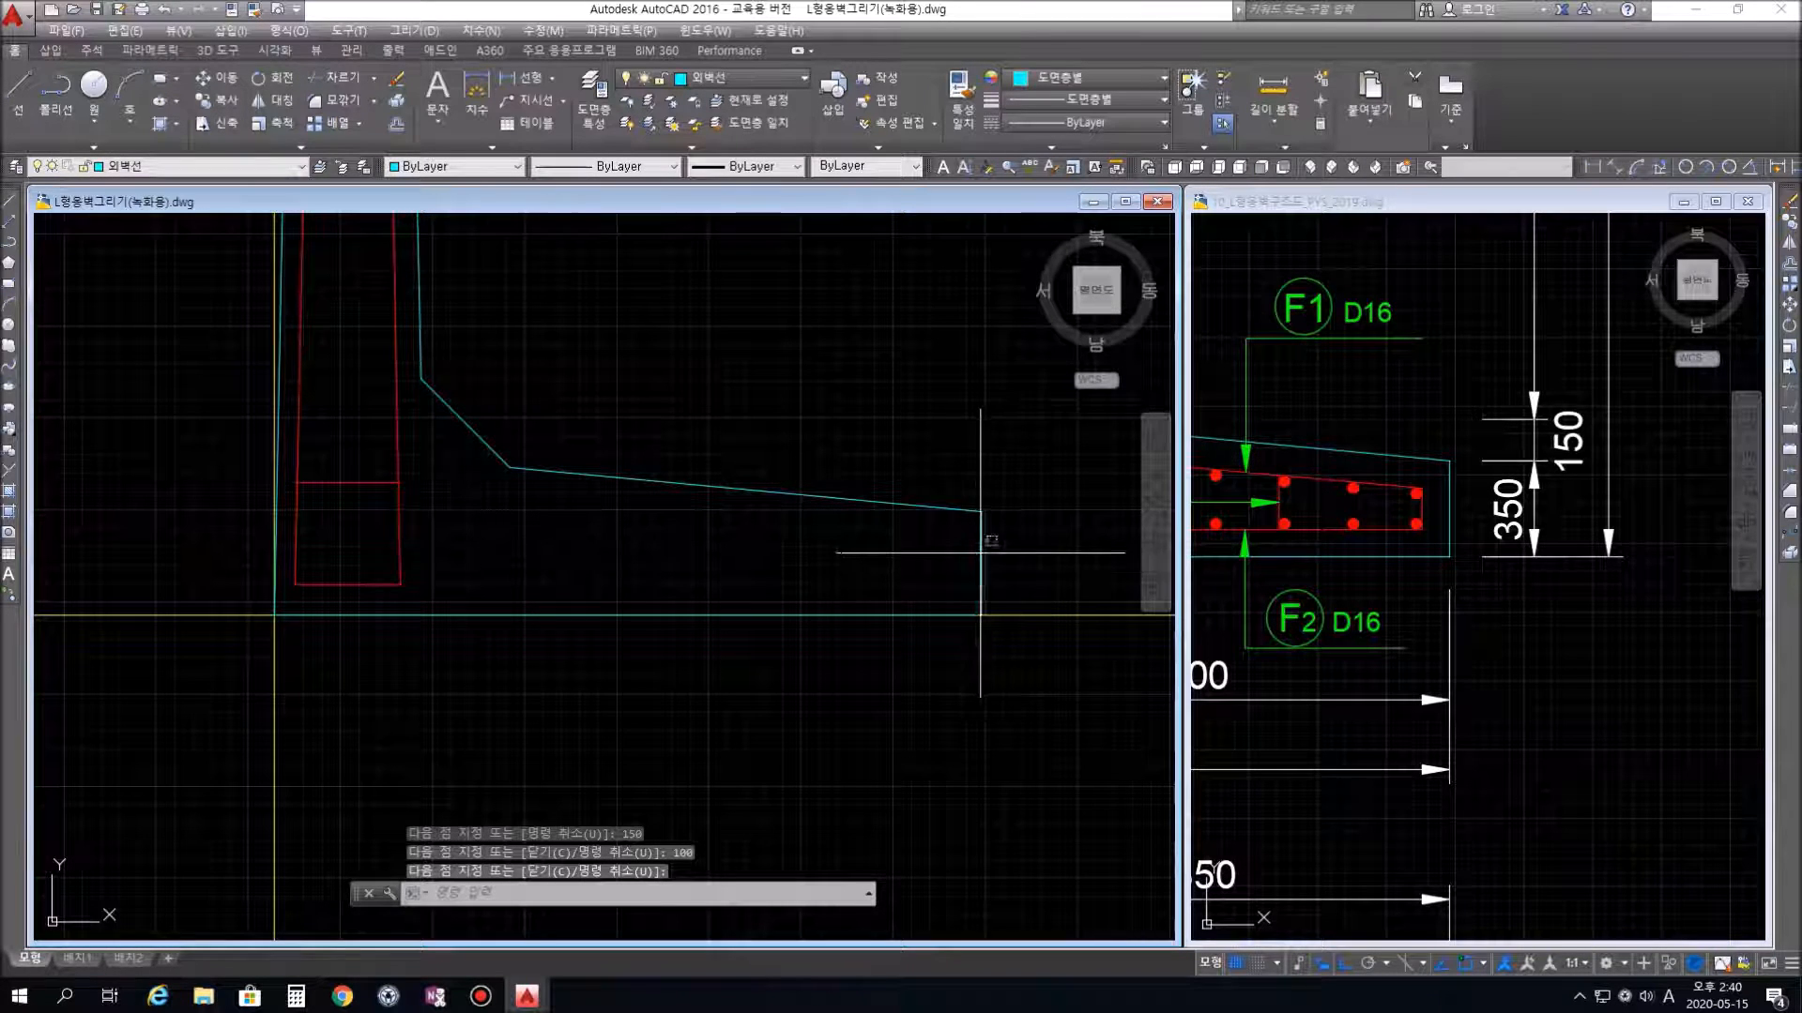
click(981, 552)
scroll(1023, 610, up, 4)
mouse_move(951, 474)
middle_down()
mouse_move(1060, 586)
mouse_move(1096, 591)
middle_up()
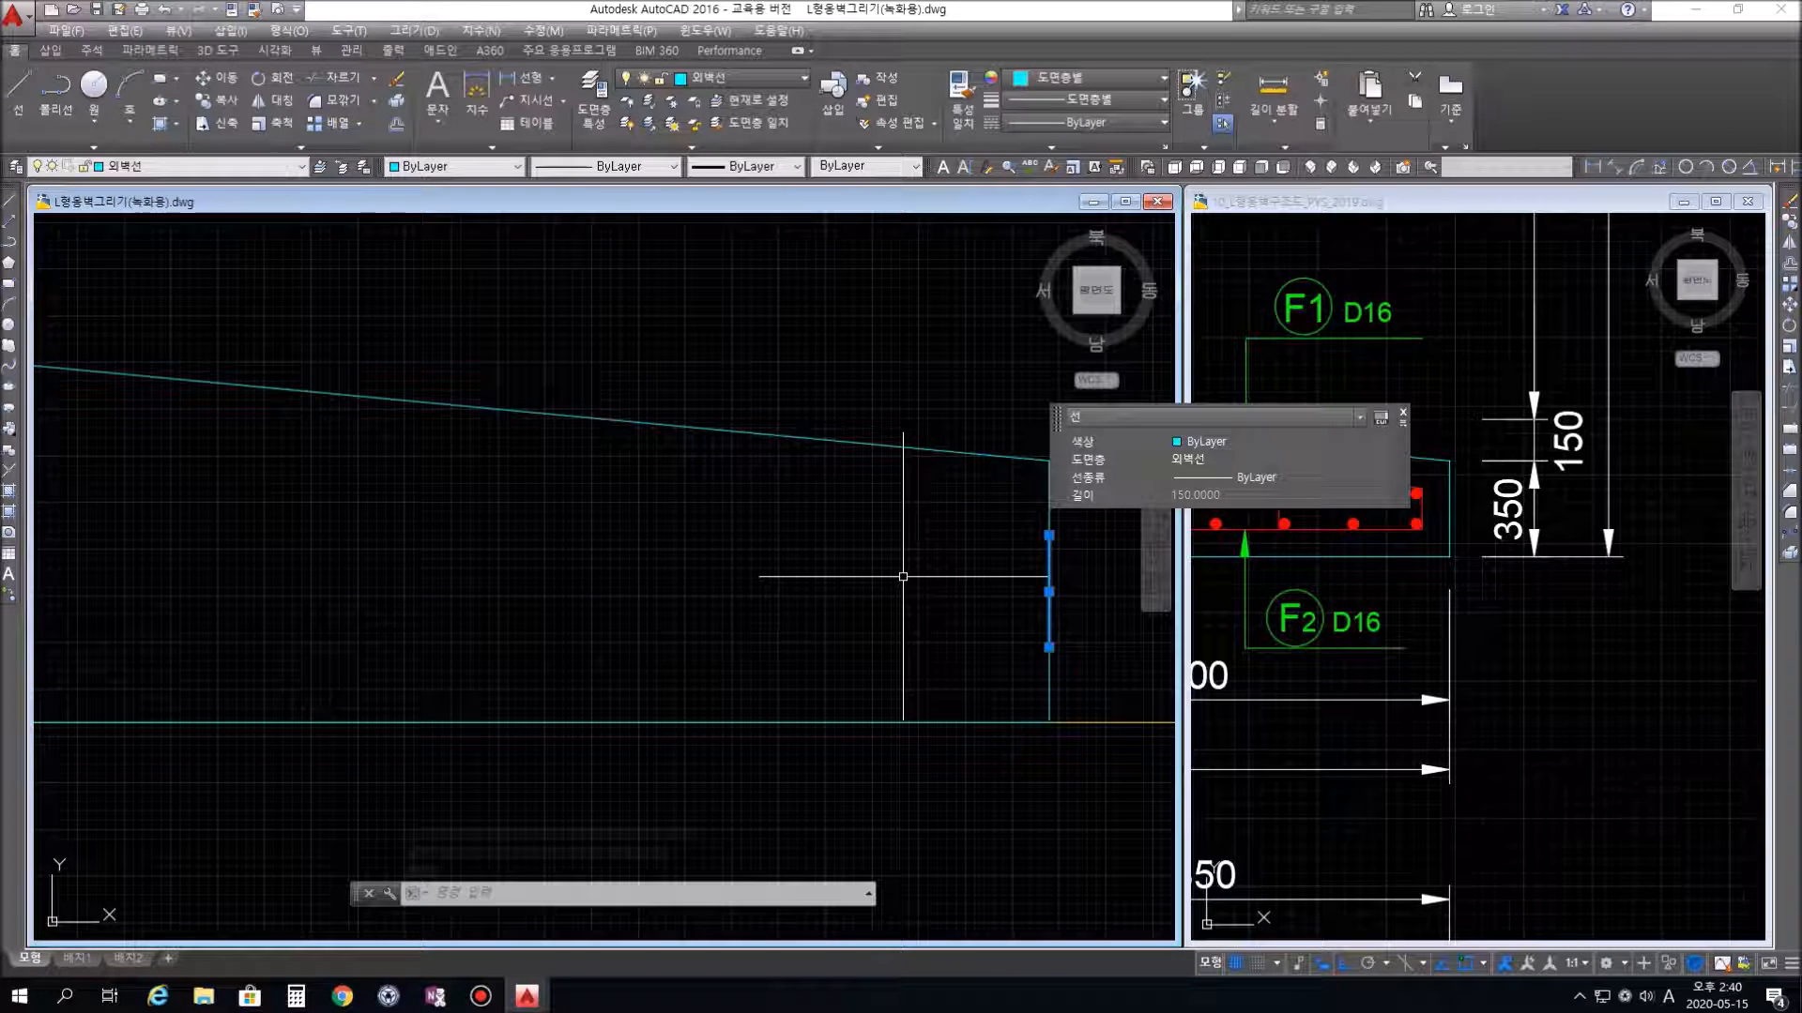
key(Escape)
key(Escape)
key(Escape)
text(o)
key(Return)
text(100)
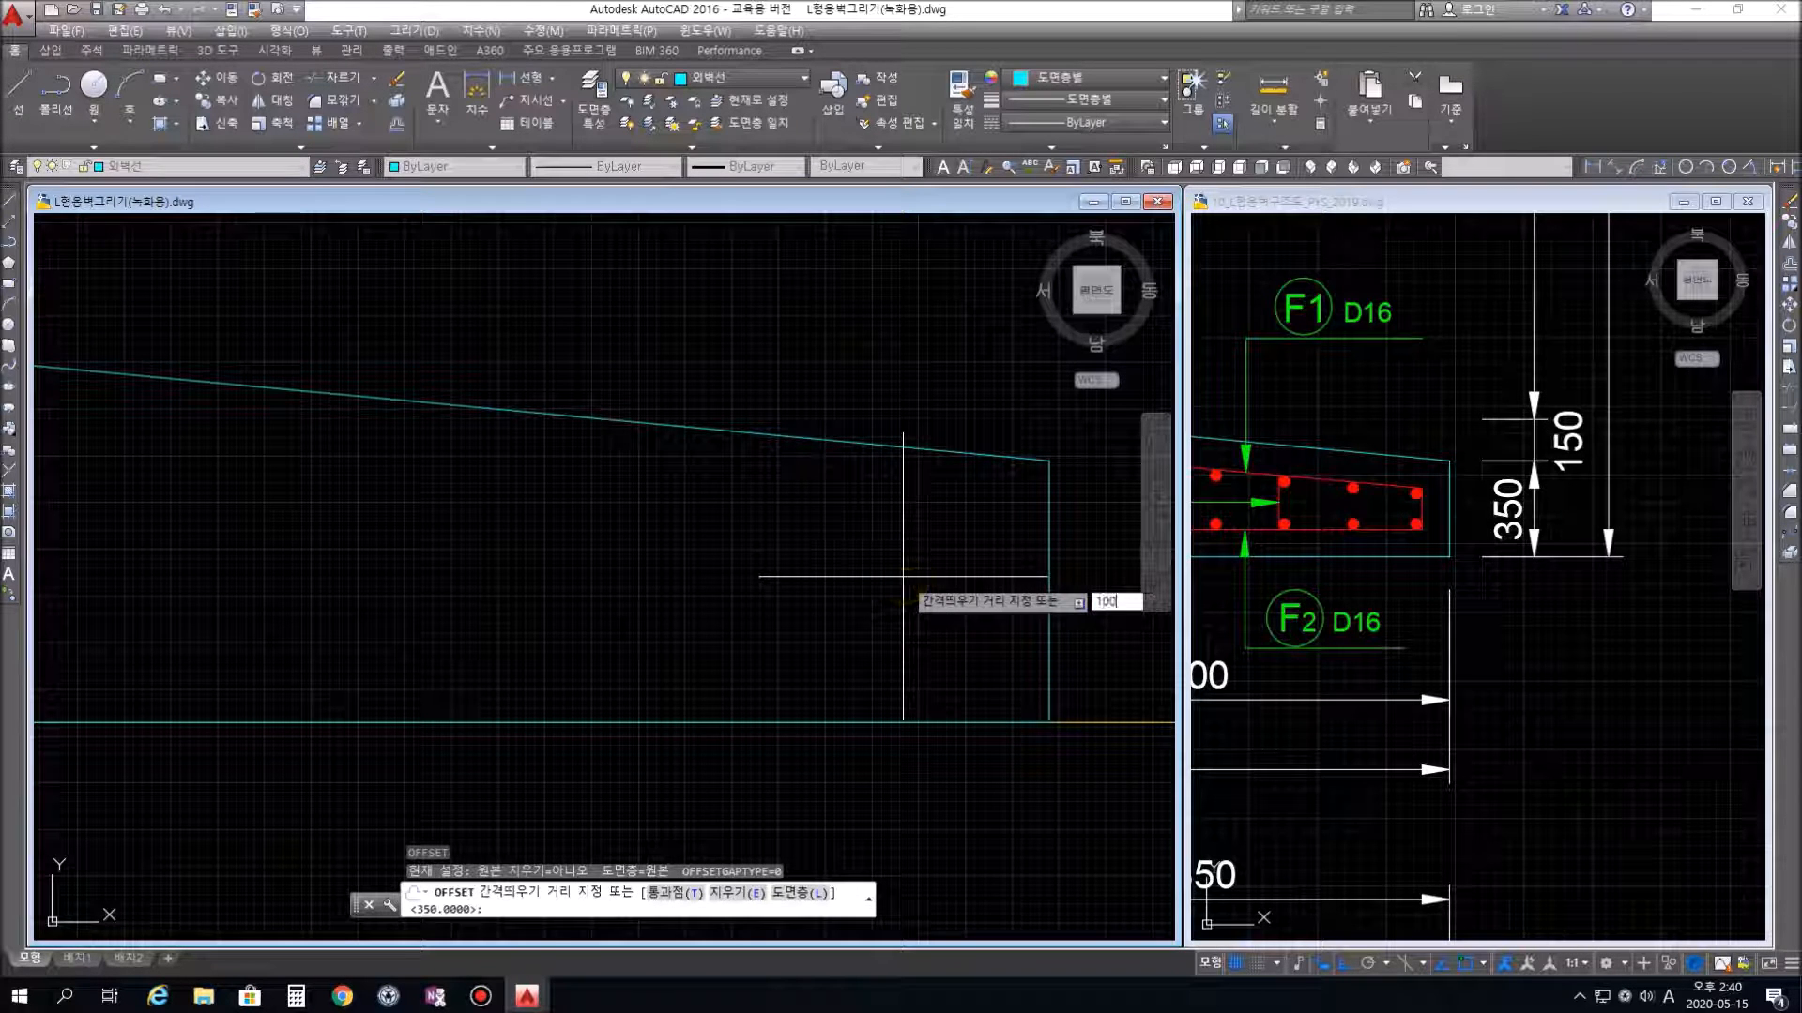
key(Return)
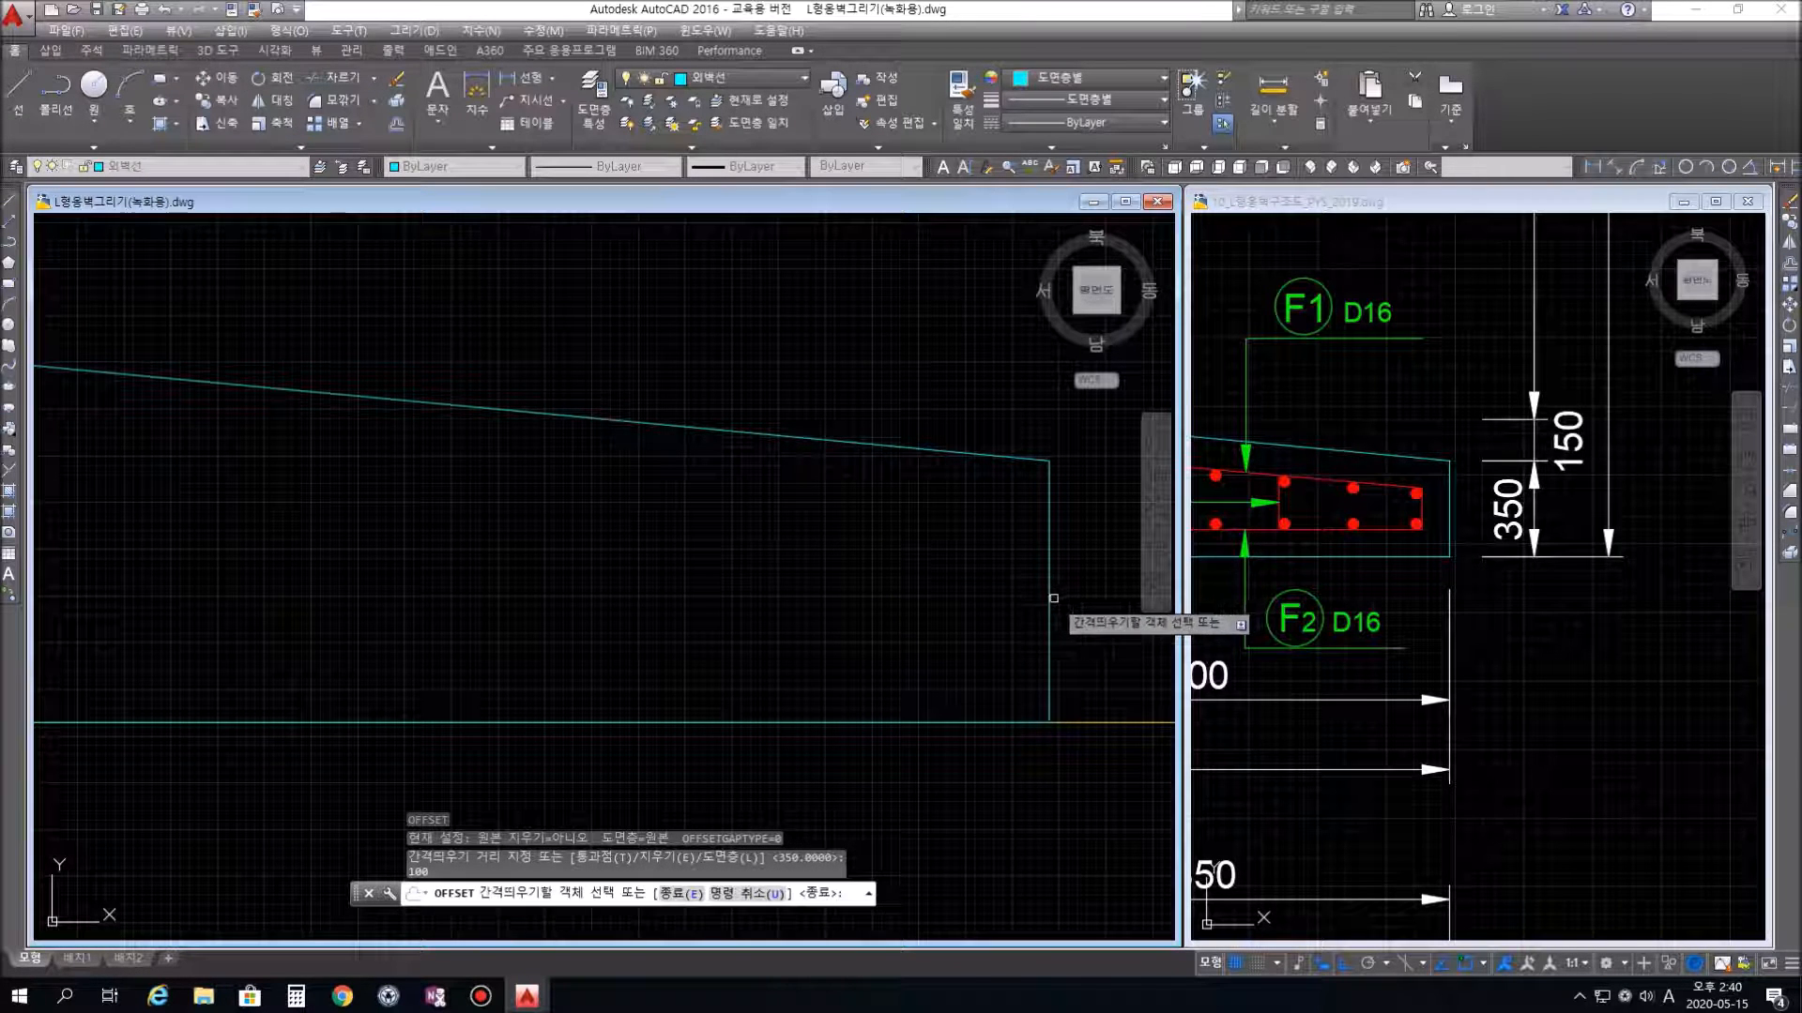
click(1049, 603)
click(908, 595)
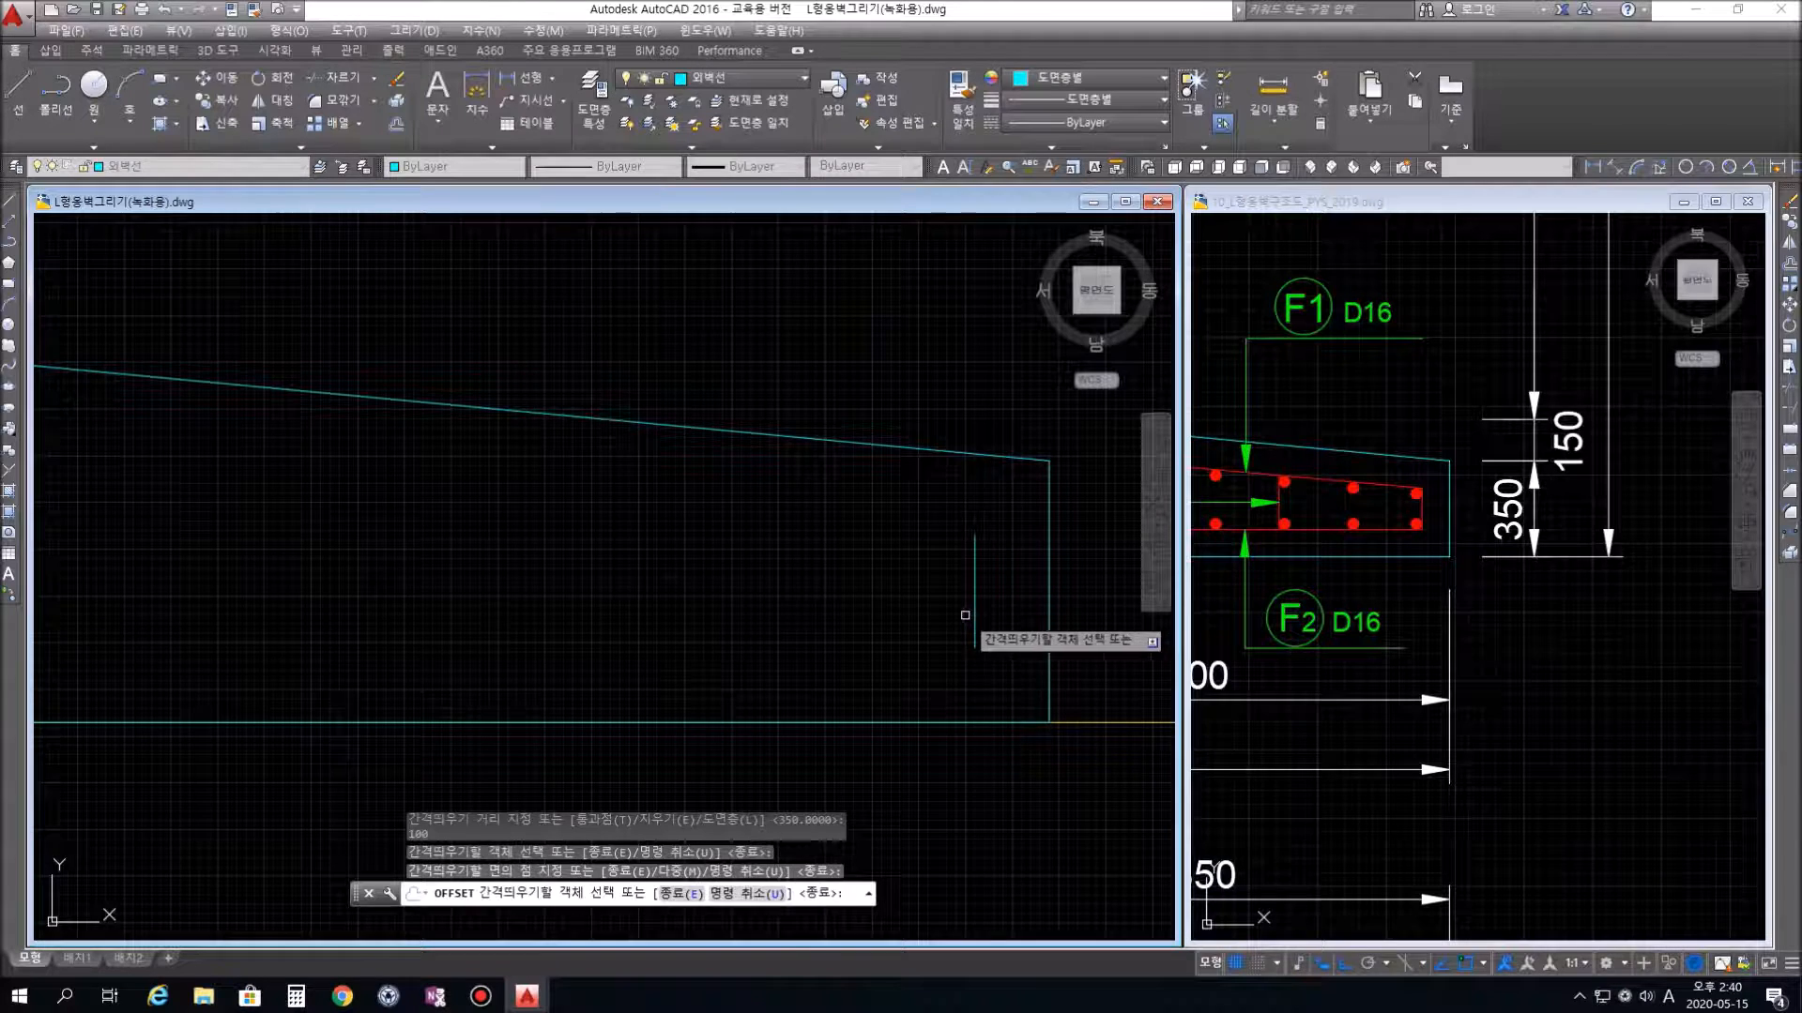
key(Escape)
key(Escape)
Make the rebar layer 철근선 current
scroll(928, 611, down, 2)
scroll(927, 611, down, 2)
middle_drag(796, 635, 920, 629)
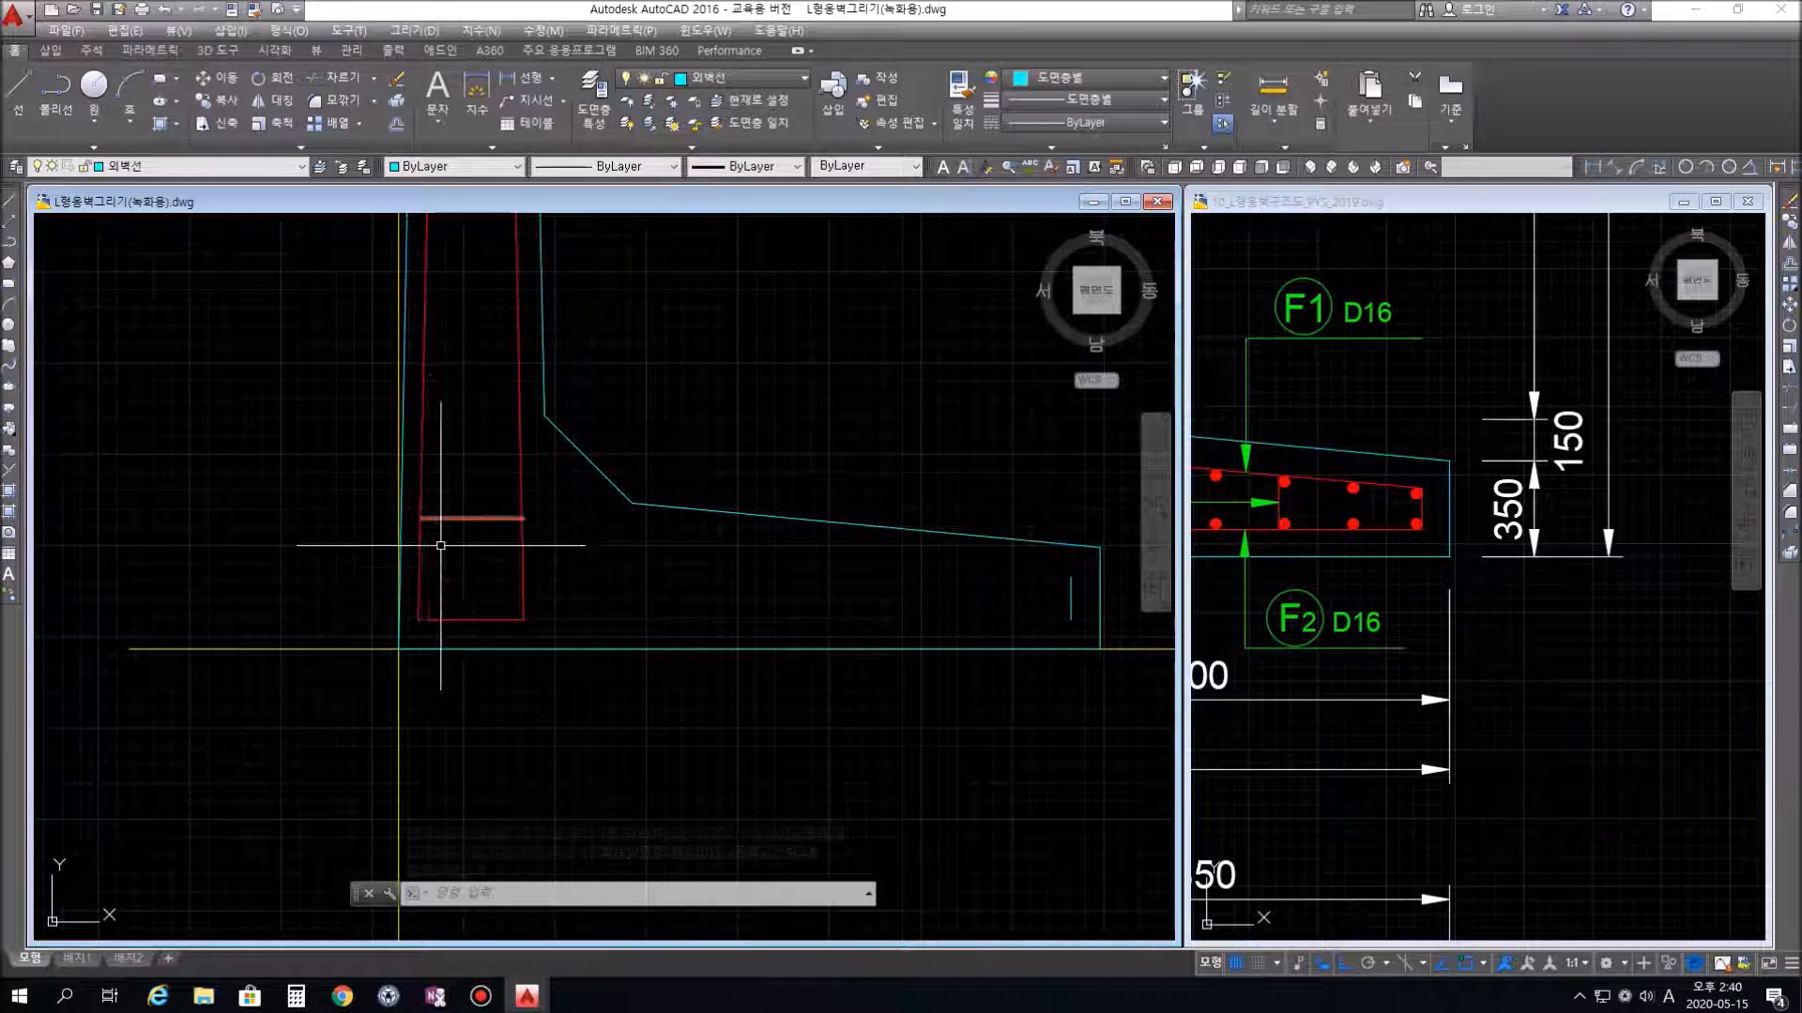
scroll(441, 568, up, 2)
mouse_move(610, 570)
middle_down()
mouse_move(467, 552)
mouse_move(379, 570)
mouse_move(610, 568)
middle_up()
click(775, 81)
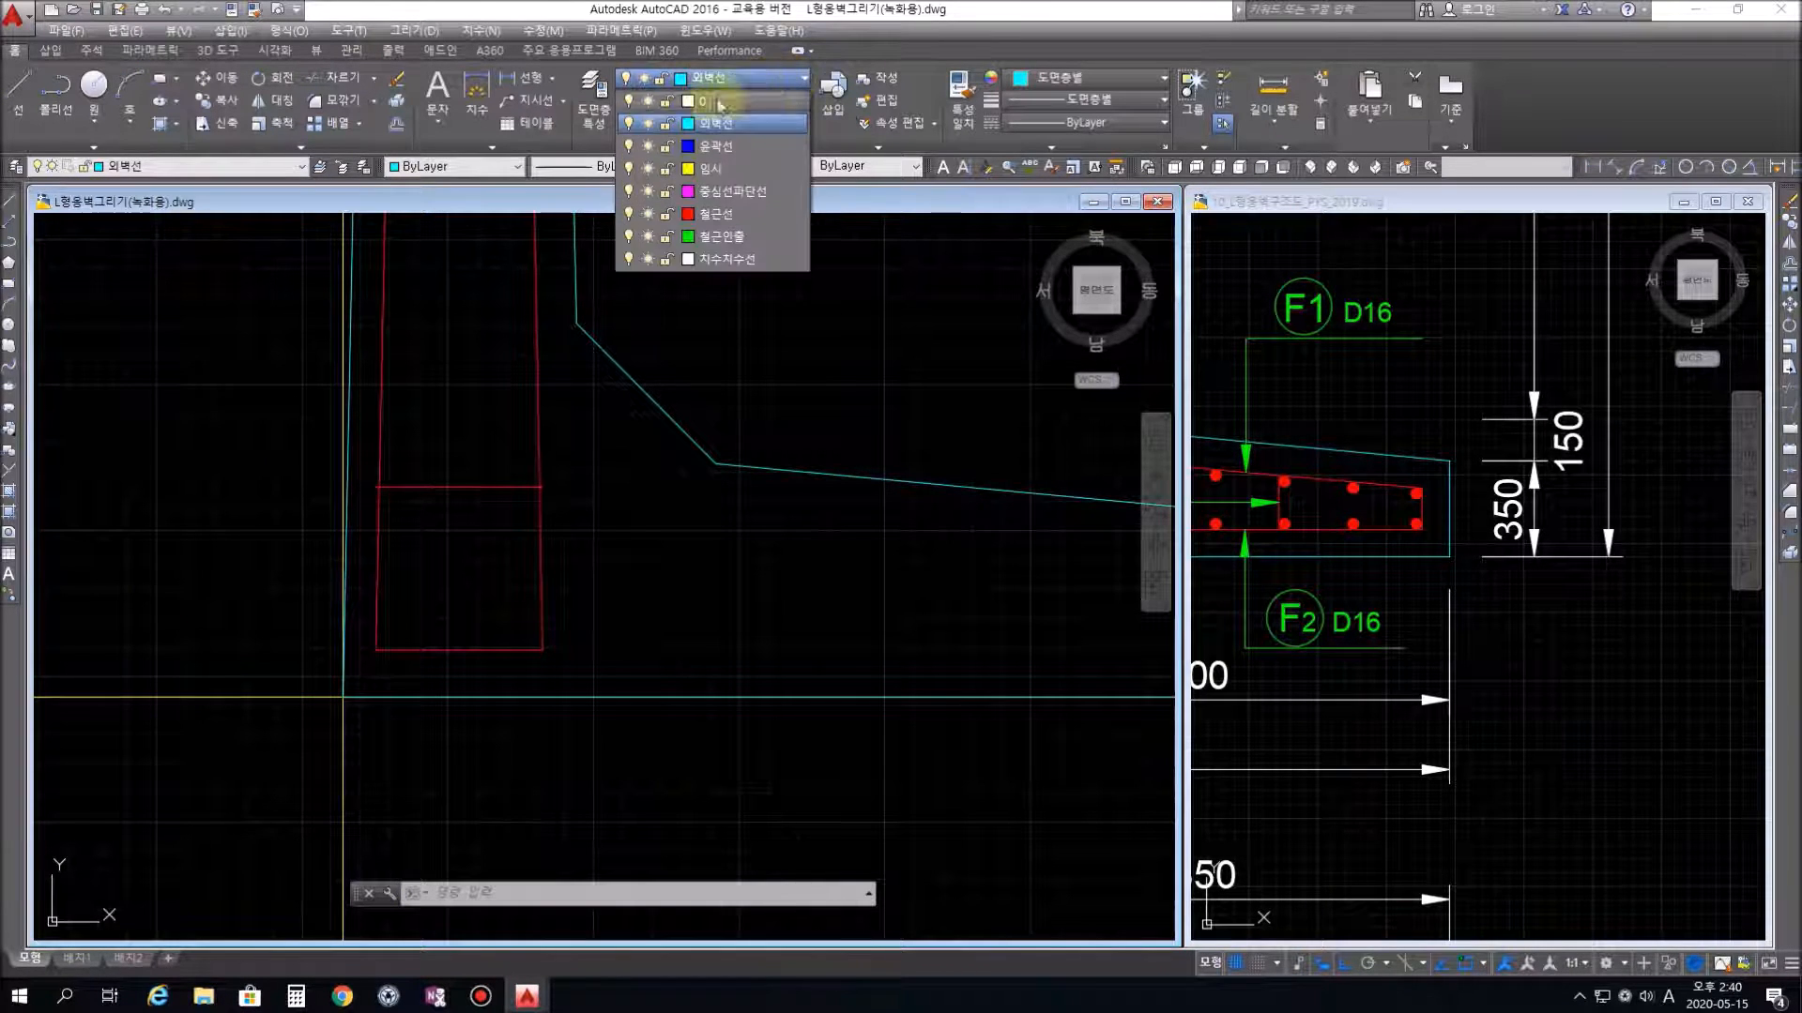
click(746, 221)
Draw the footing rebar from the stem rebar's lower outer corner along the offset segment's ends to the 350 offset line's intersection with the outer stem rebar
scroll(756, 656, down, 3)
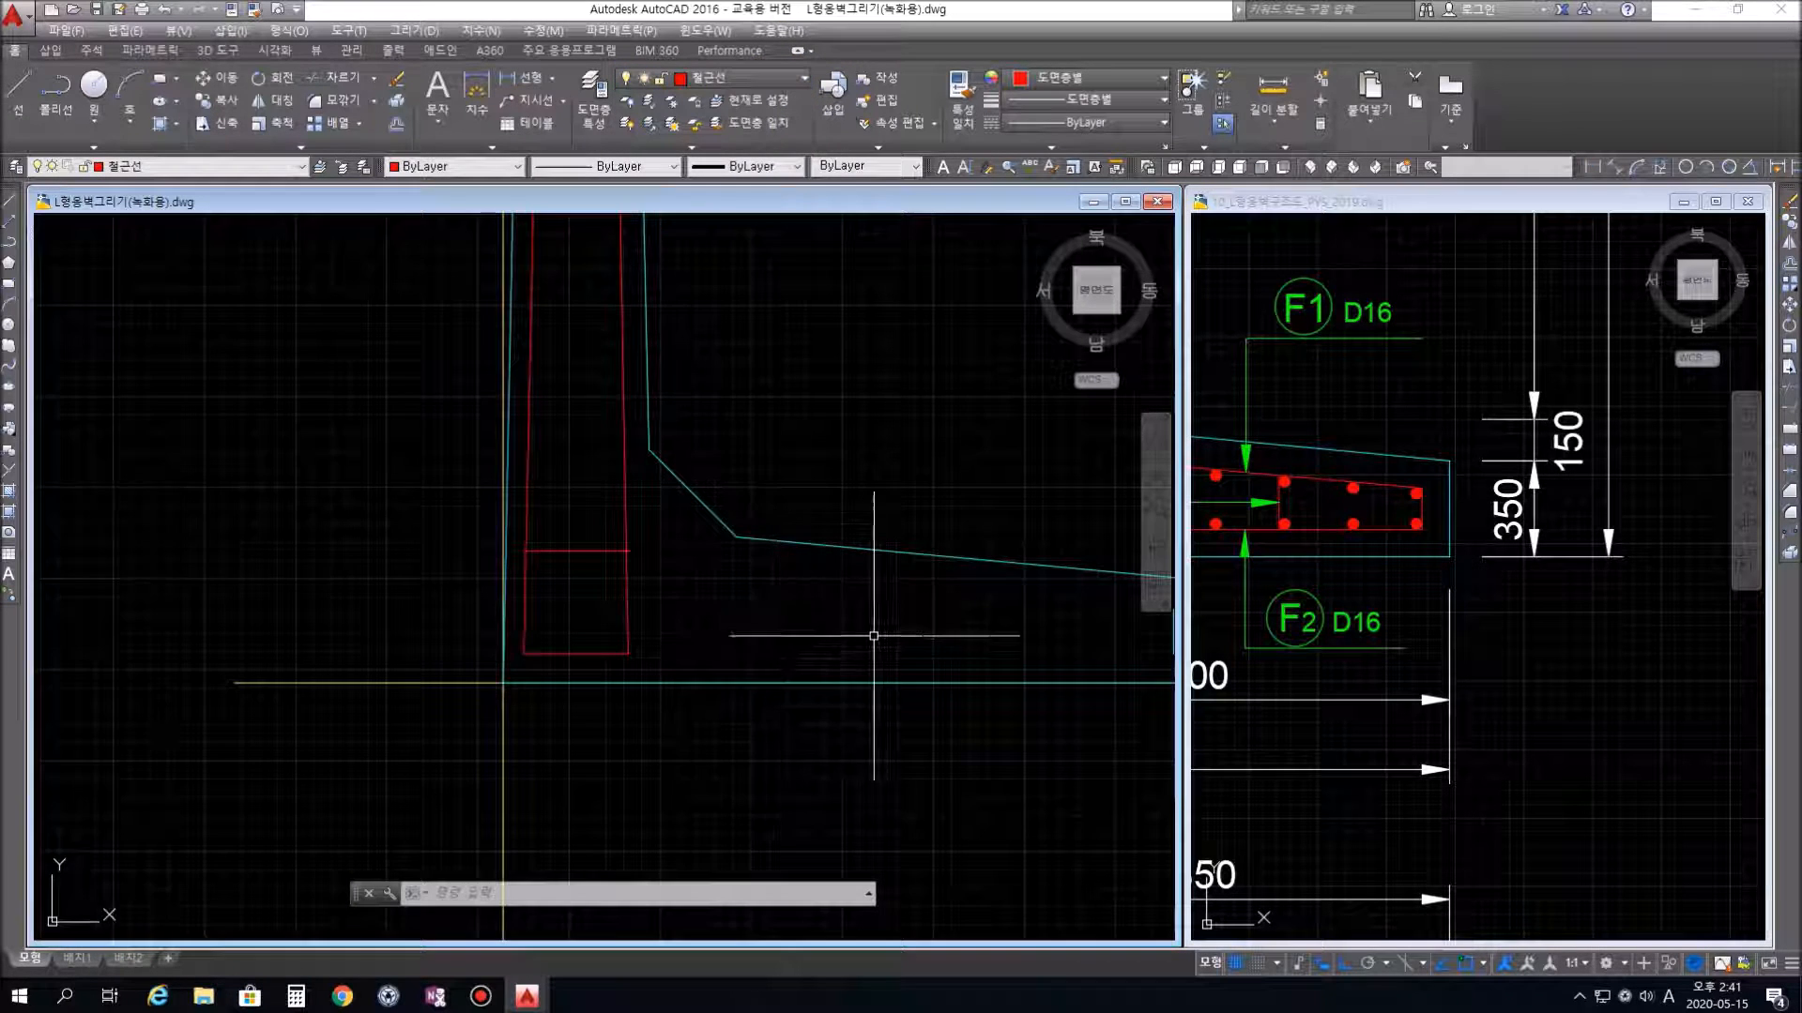
middle_drag(877, 656, 624, 624)
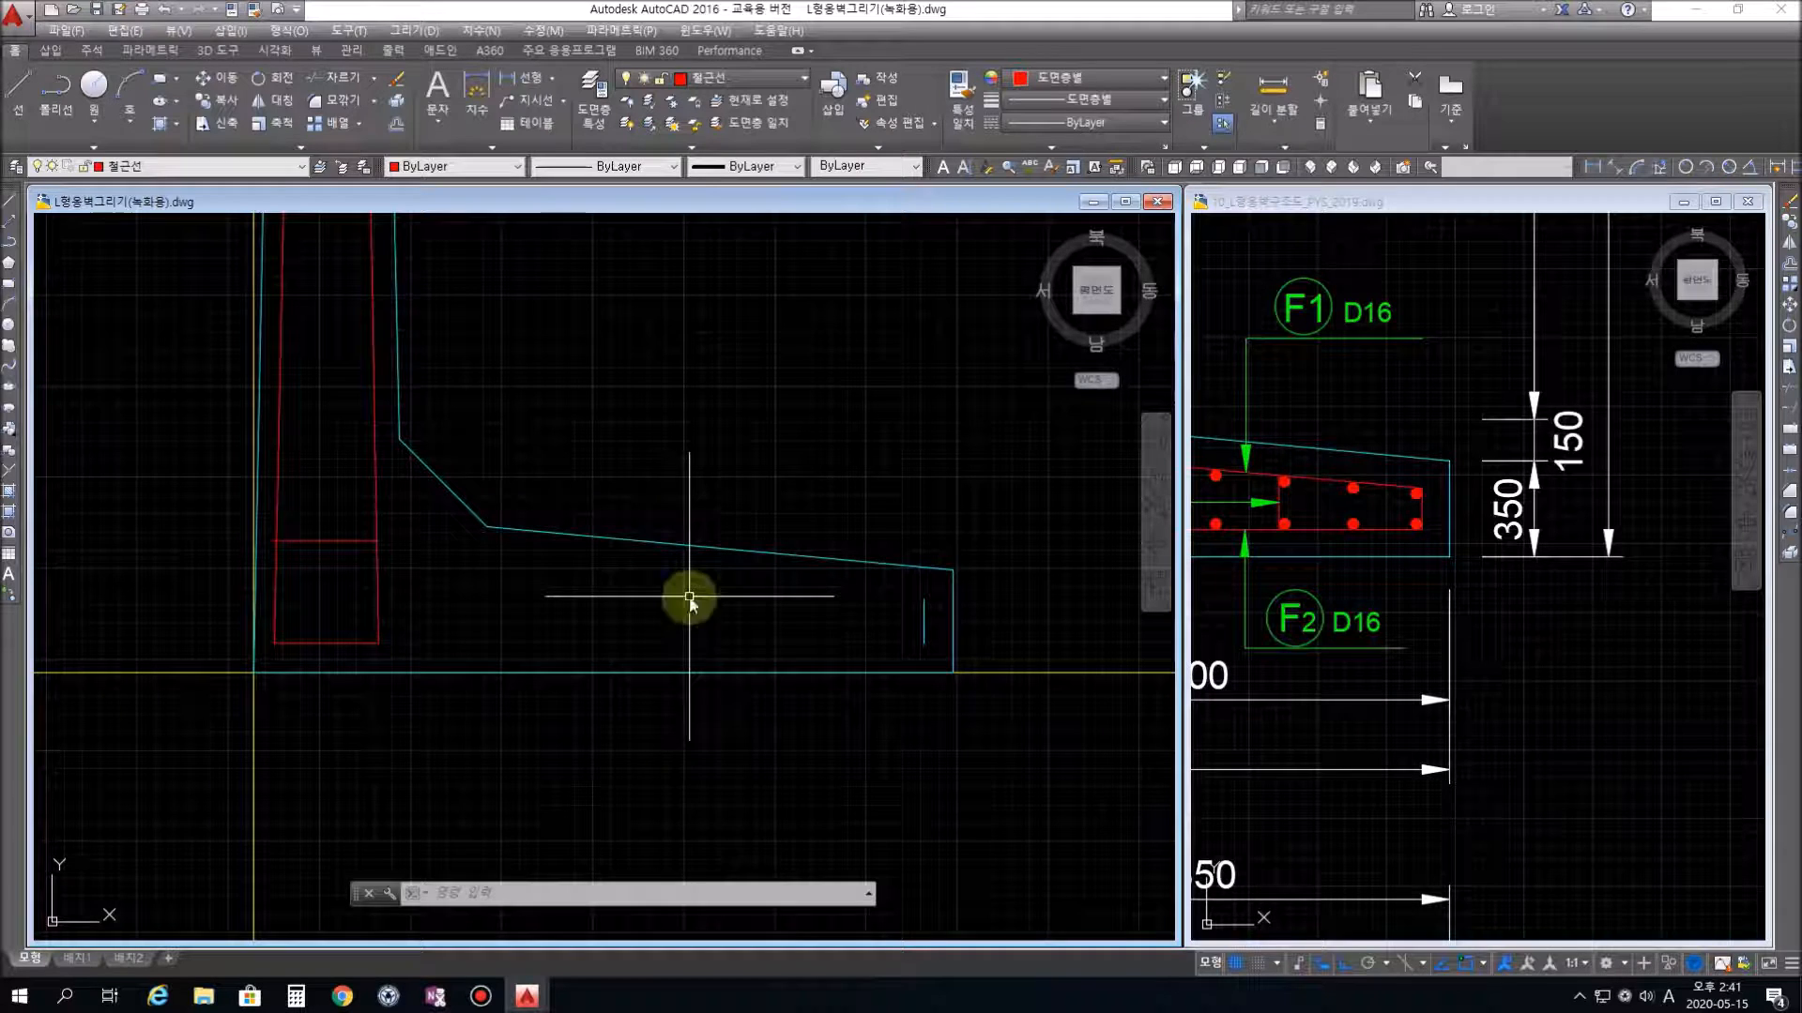
key(l)
key(Return)
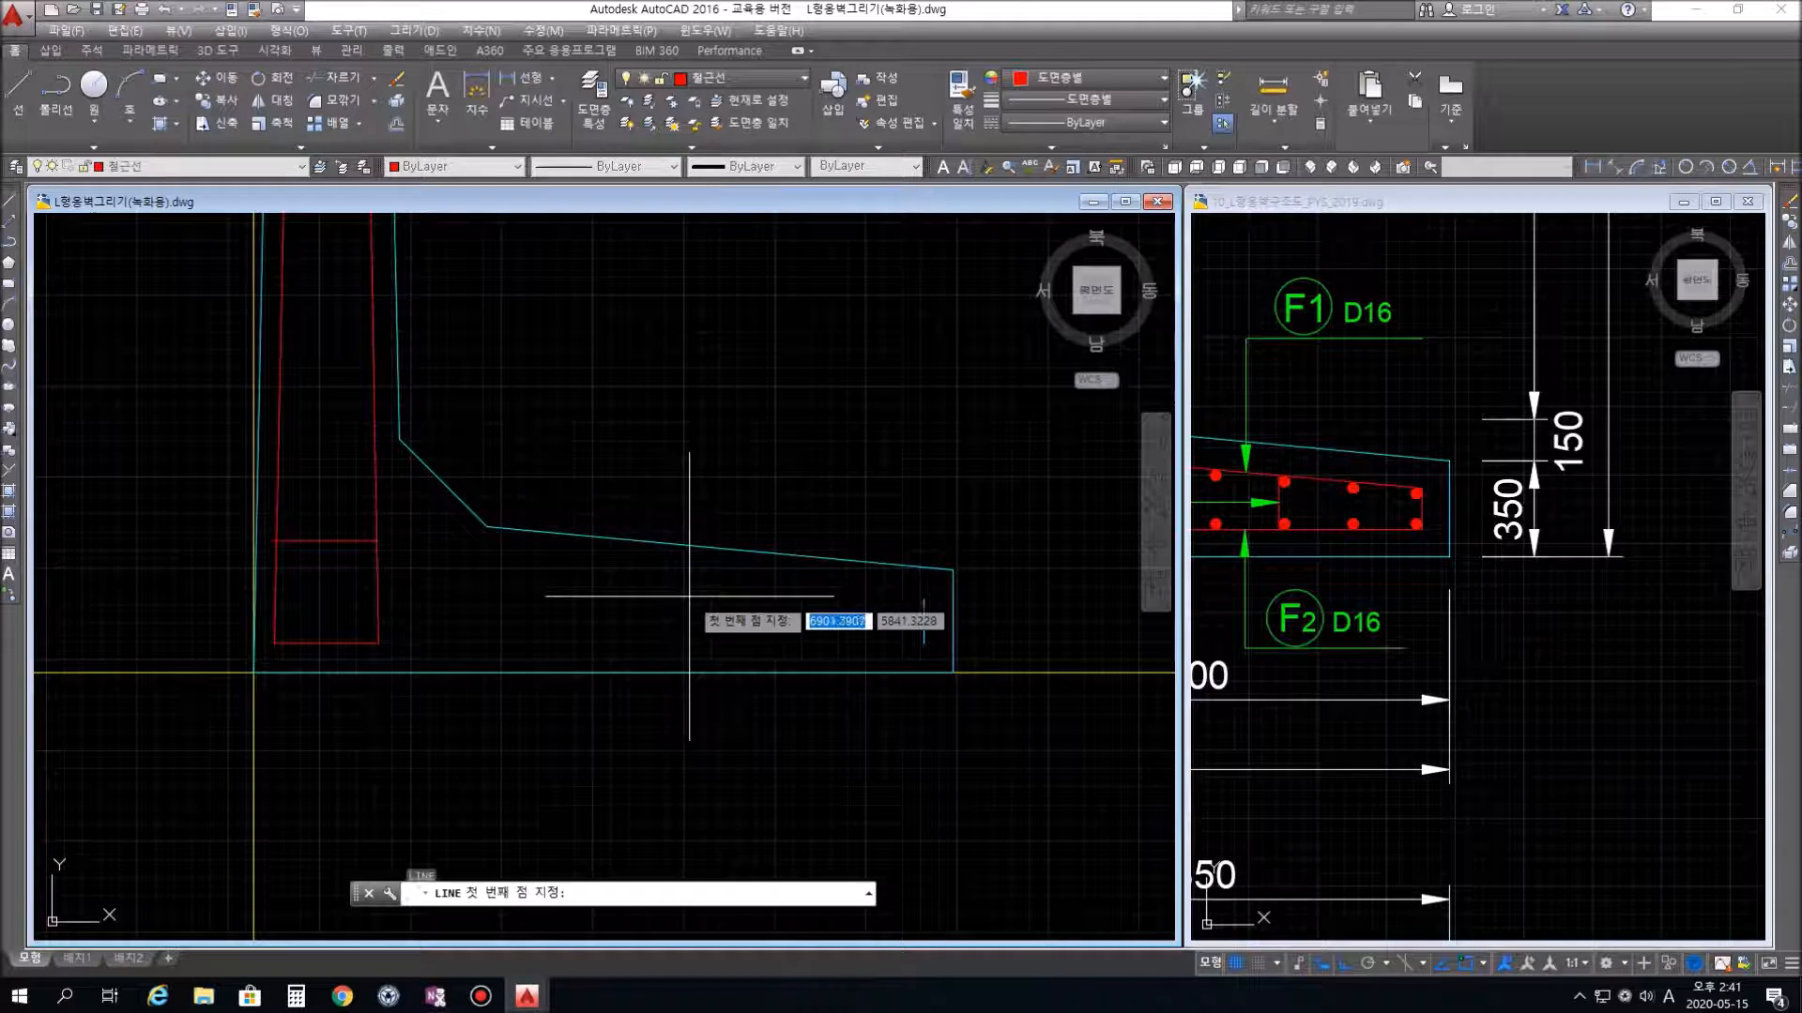
click(275, 643)
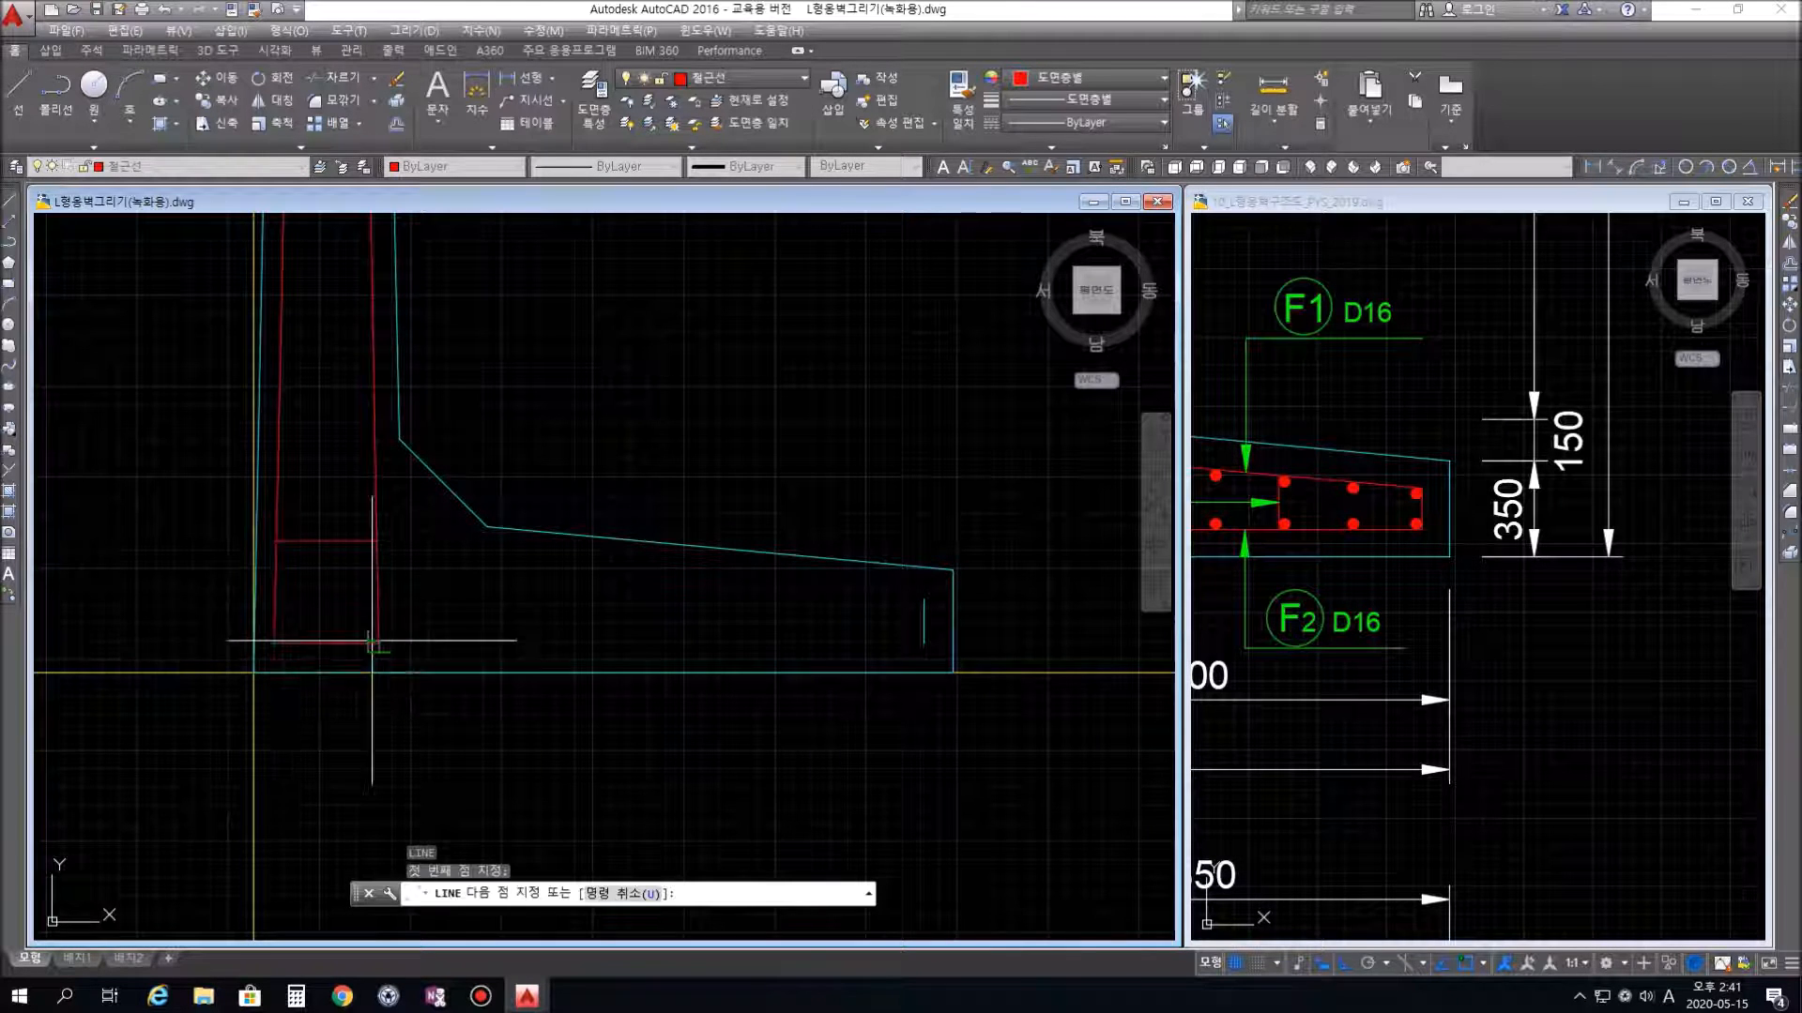
click(924, 643)
click(924, 599)
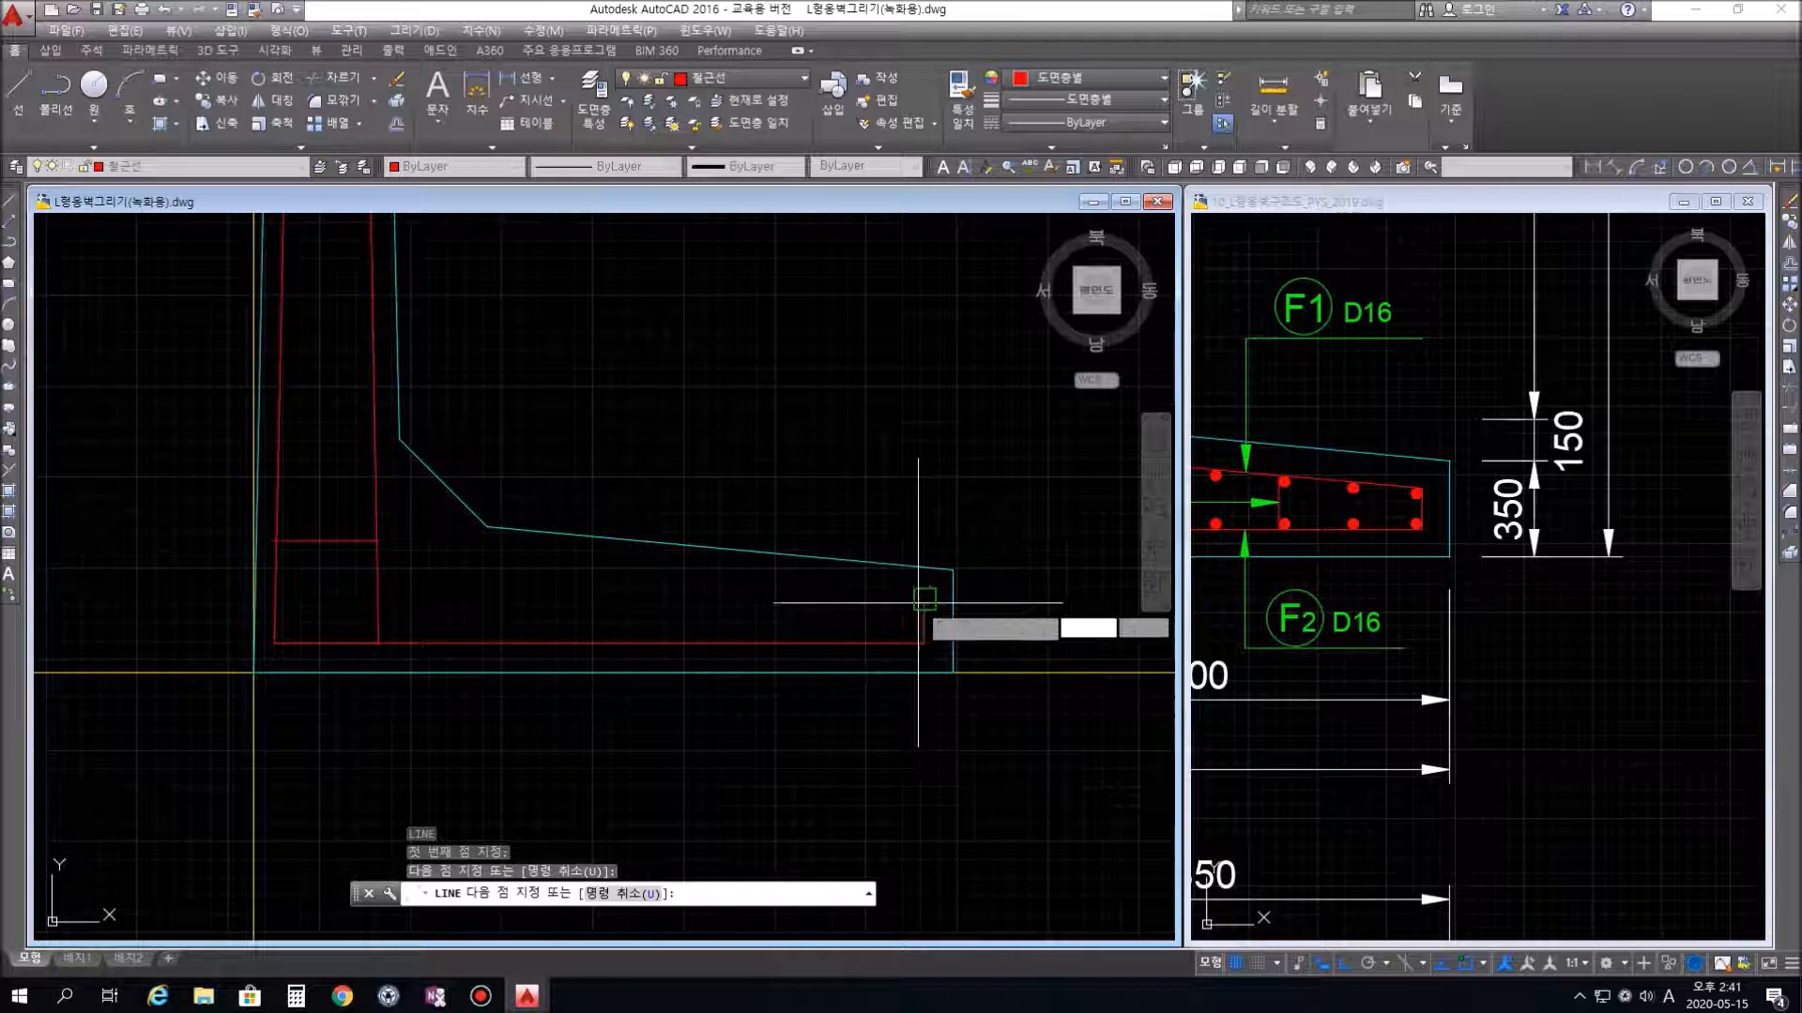
scroll(289, 541, up, 5)
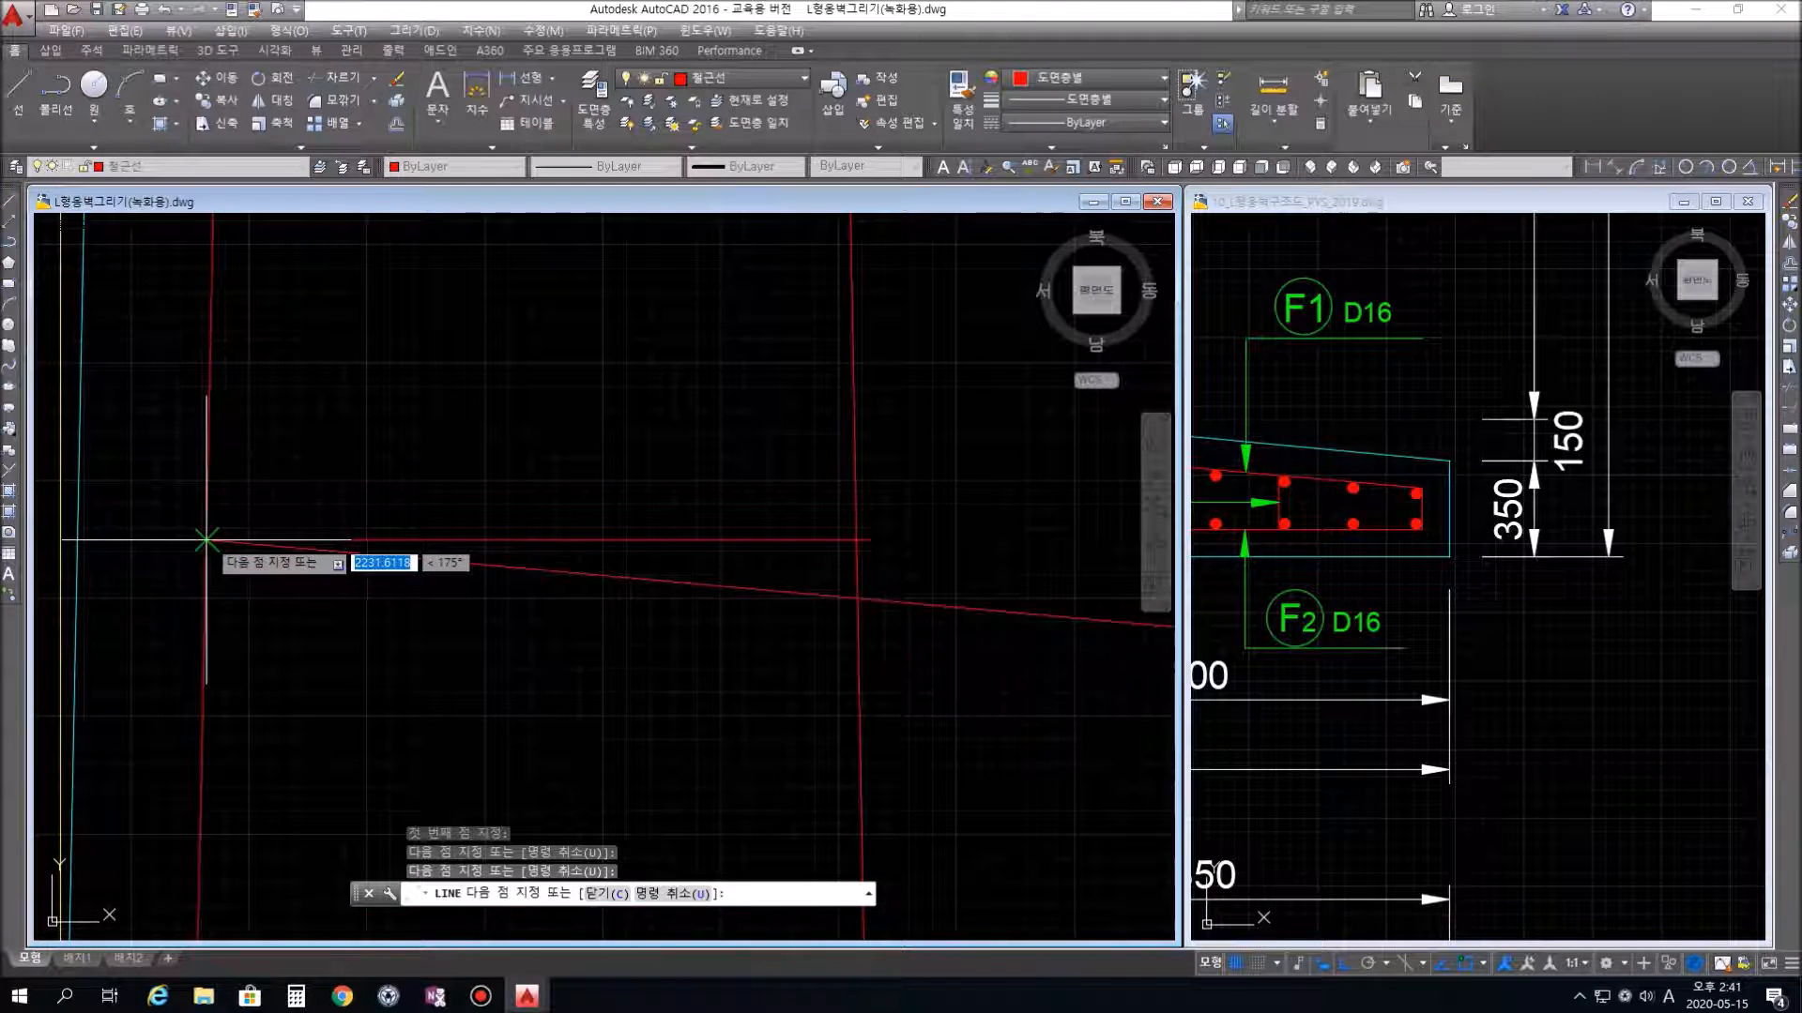
click(207, 541)
key(Return)
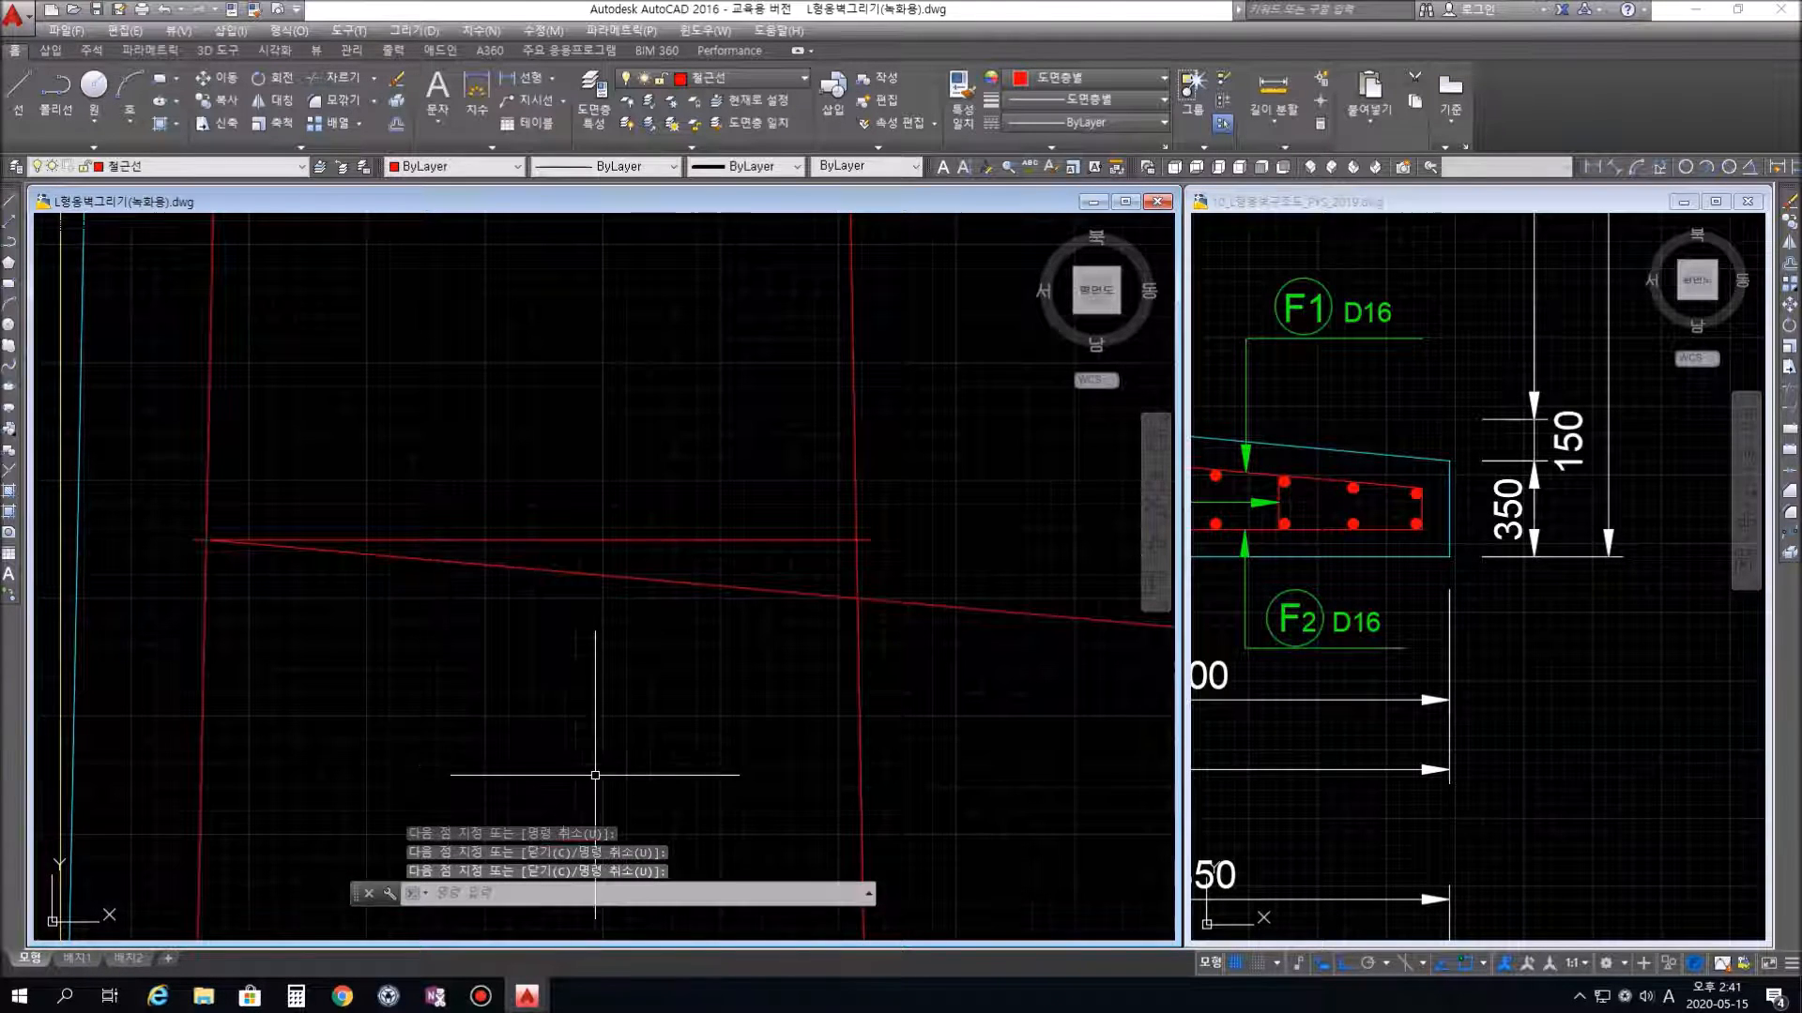
Erase the horizontal 350 offset guide line across the lower stem rebars
scroll(926, 890, down, 3)
middle_drag(892, 707, 848, 418)
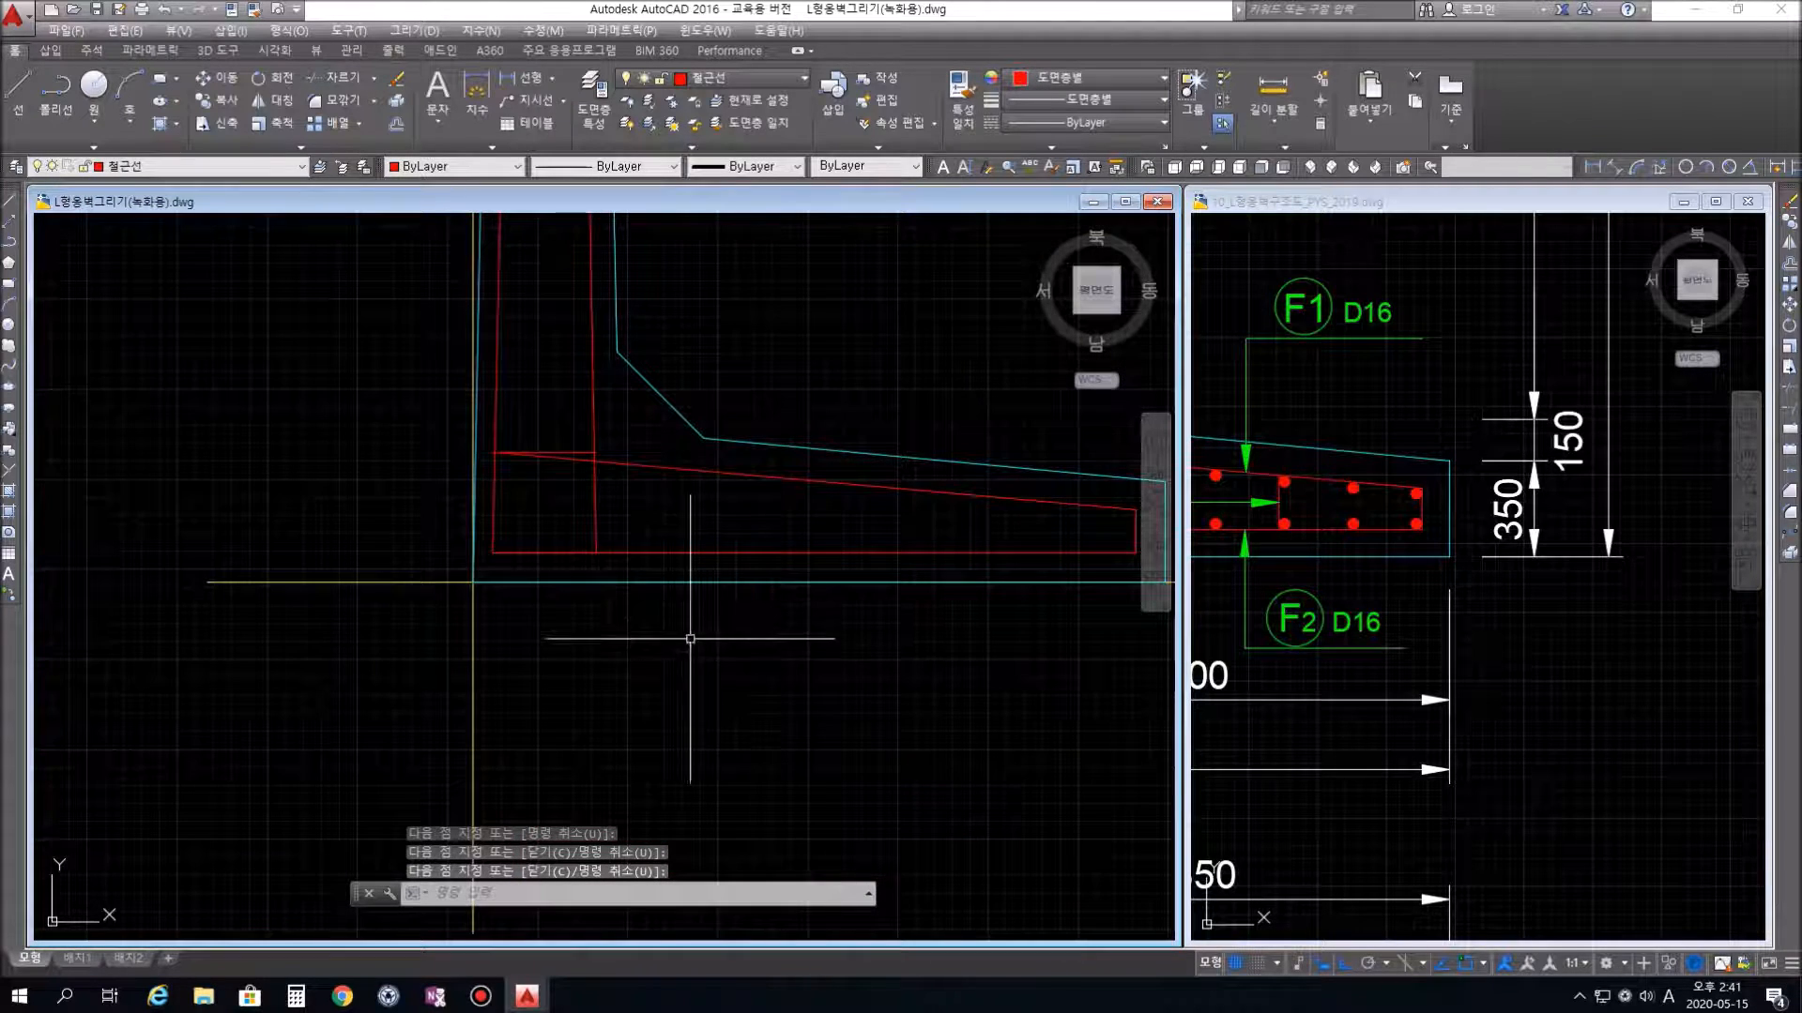
scroll(500, 467, up, 5)
click(784, 404)
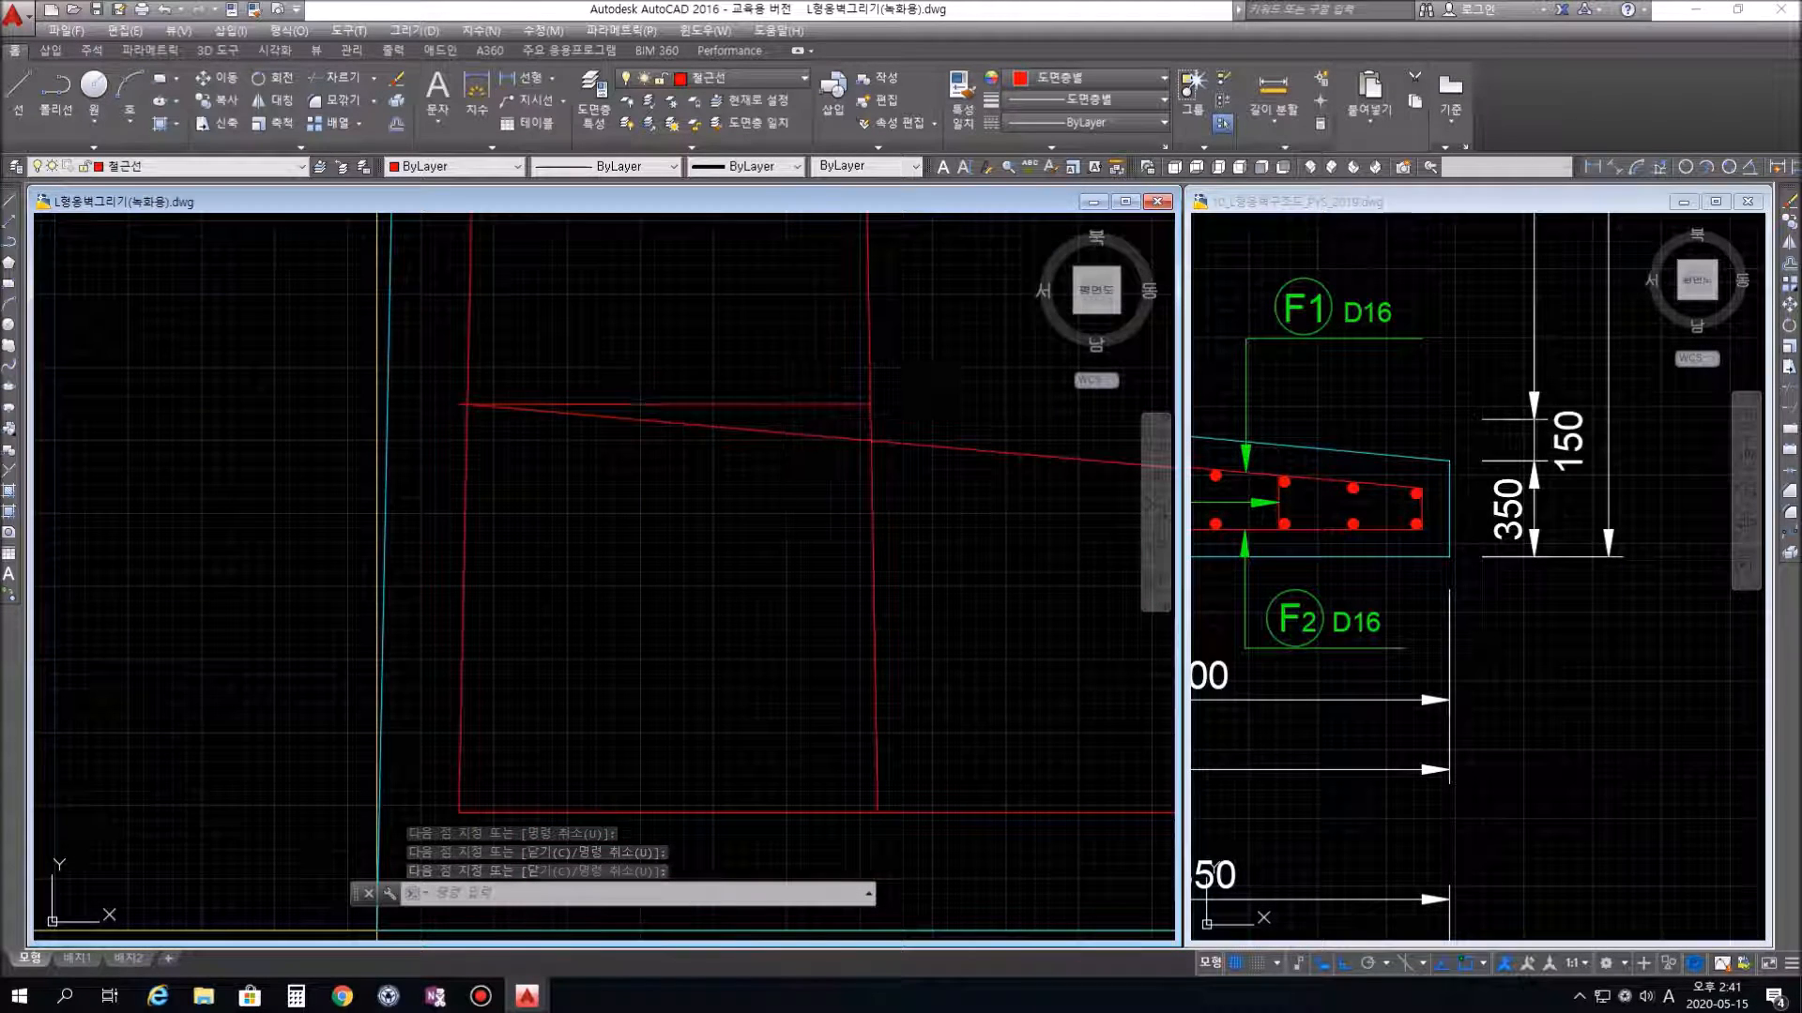
key(Delete)
scroll(985, 644, down, 3)
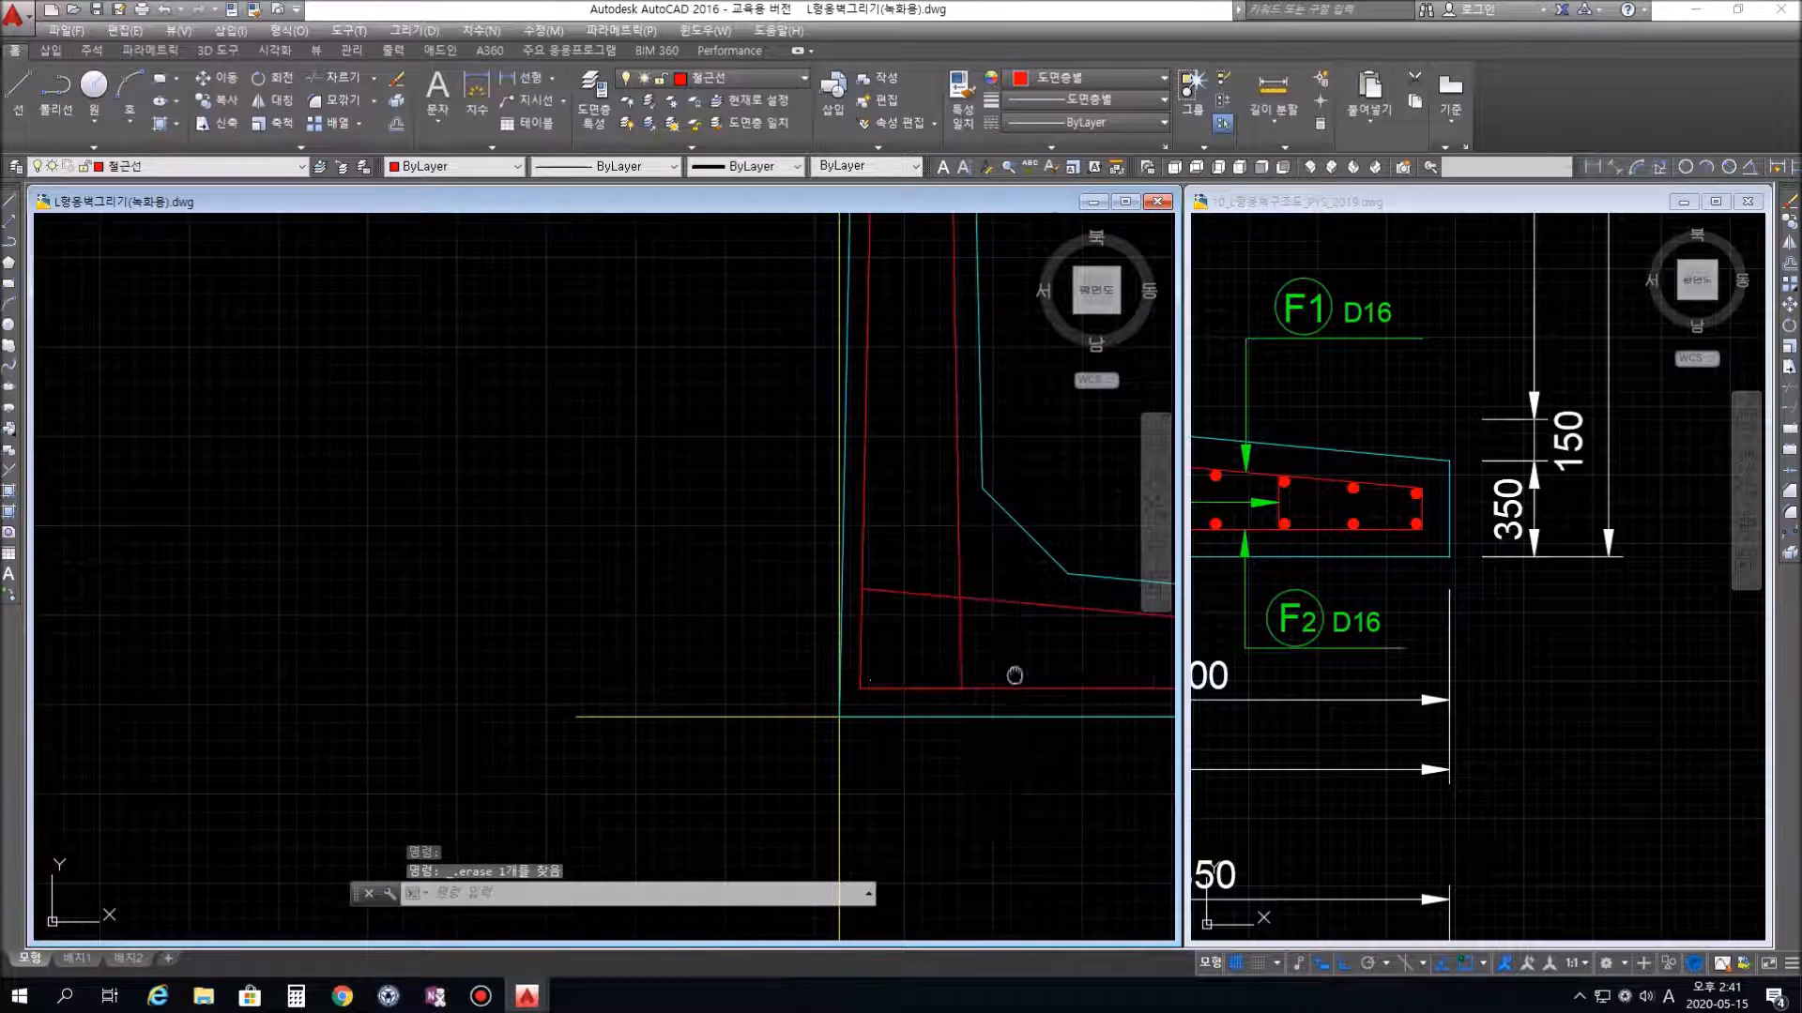
Erase the overlapping rebar and outline-layer vertical lines at the outer end of the footing reinforcement
middle_drag(1013, 672, 582, 688)
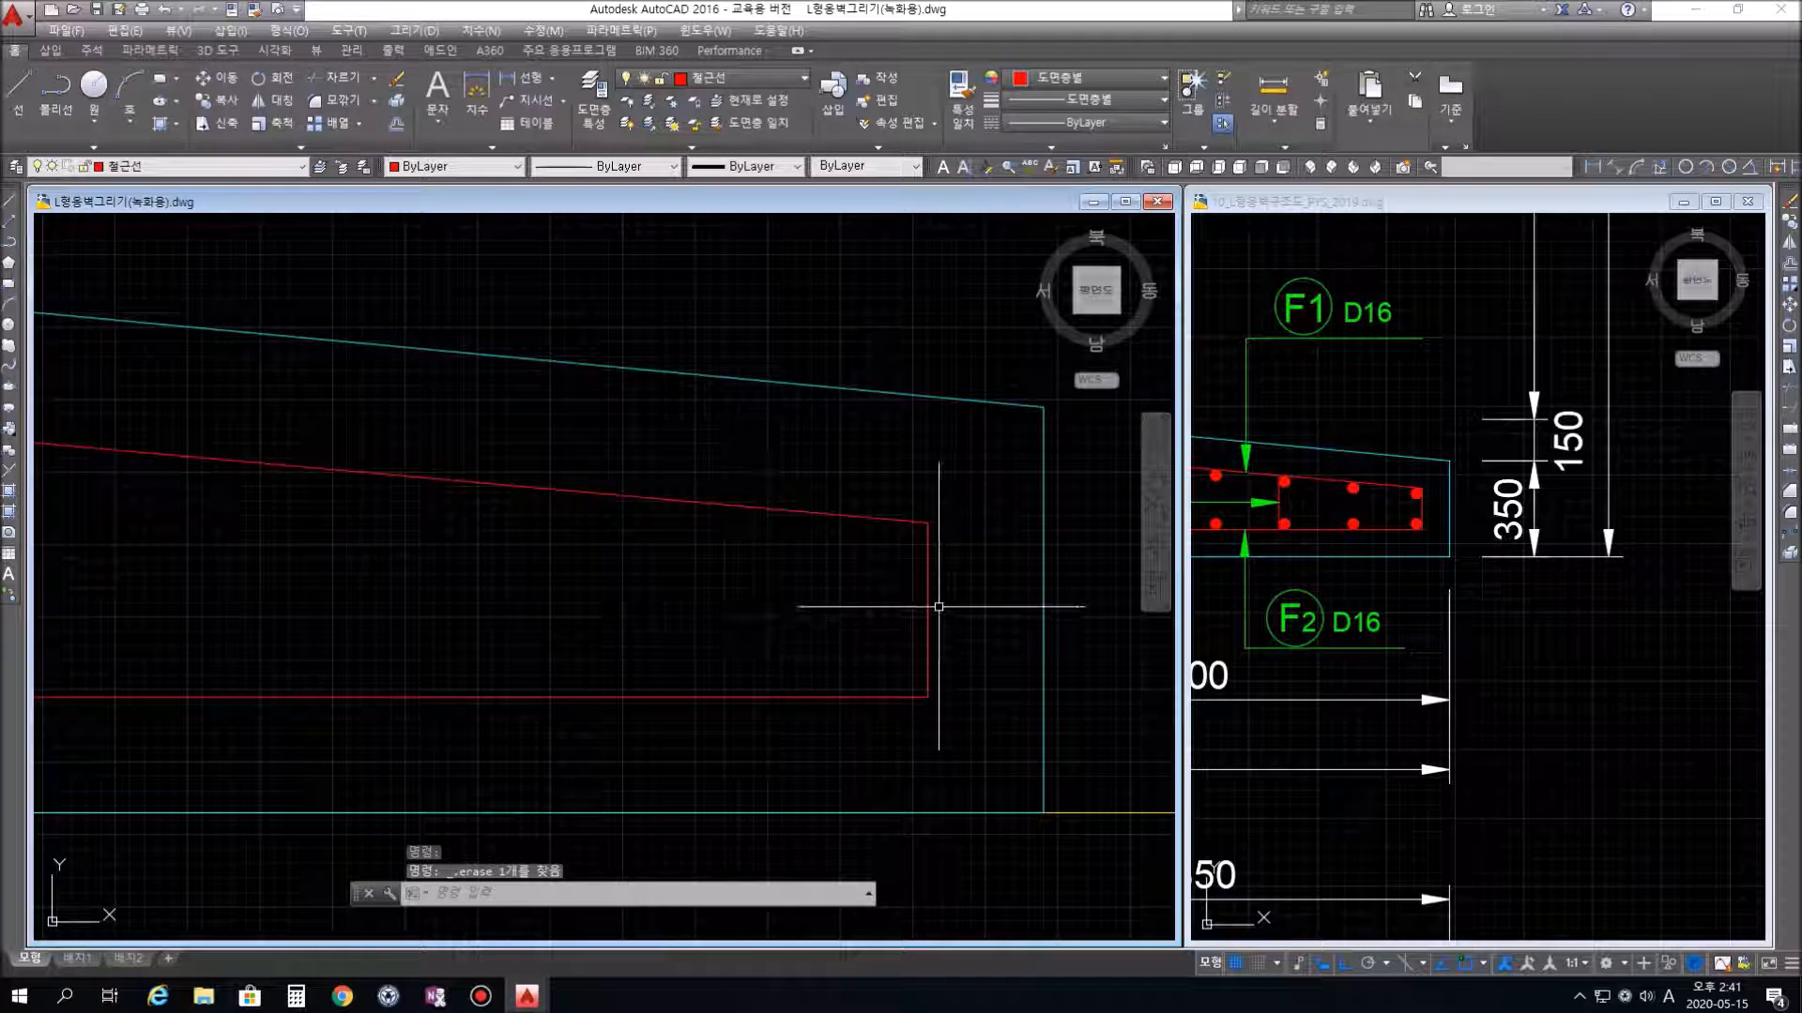
click(928, 608)
key(Delete)
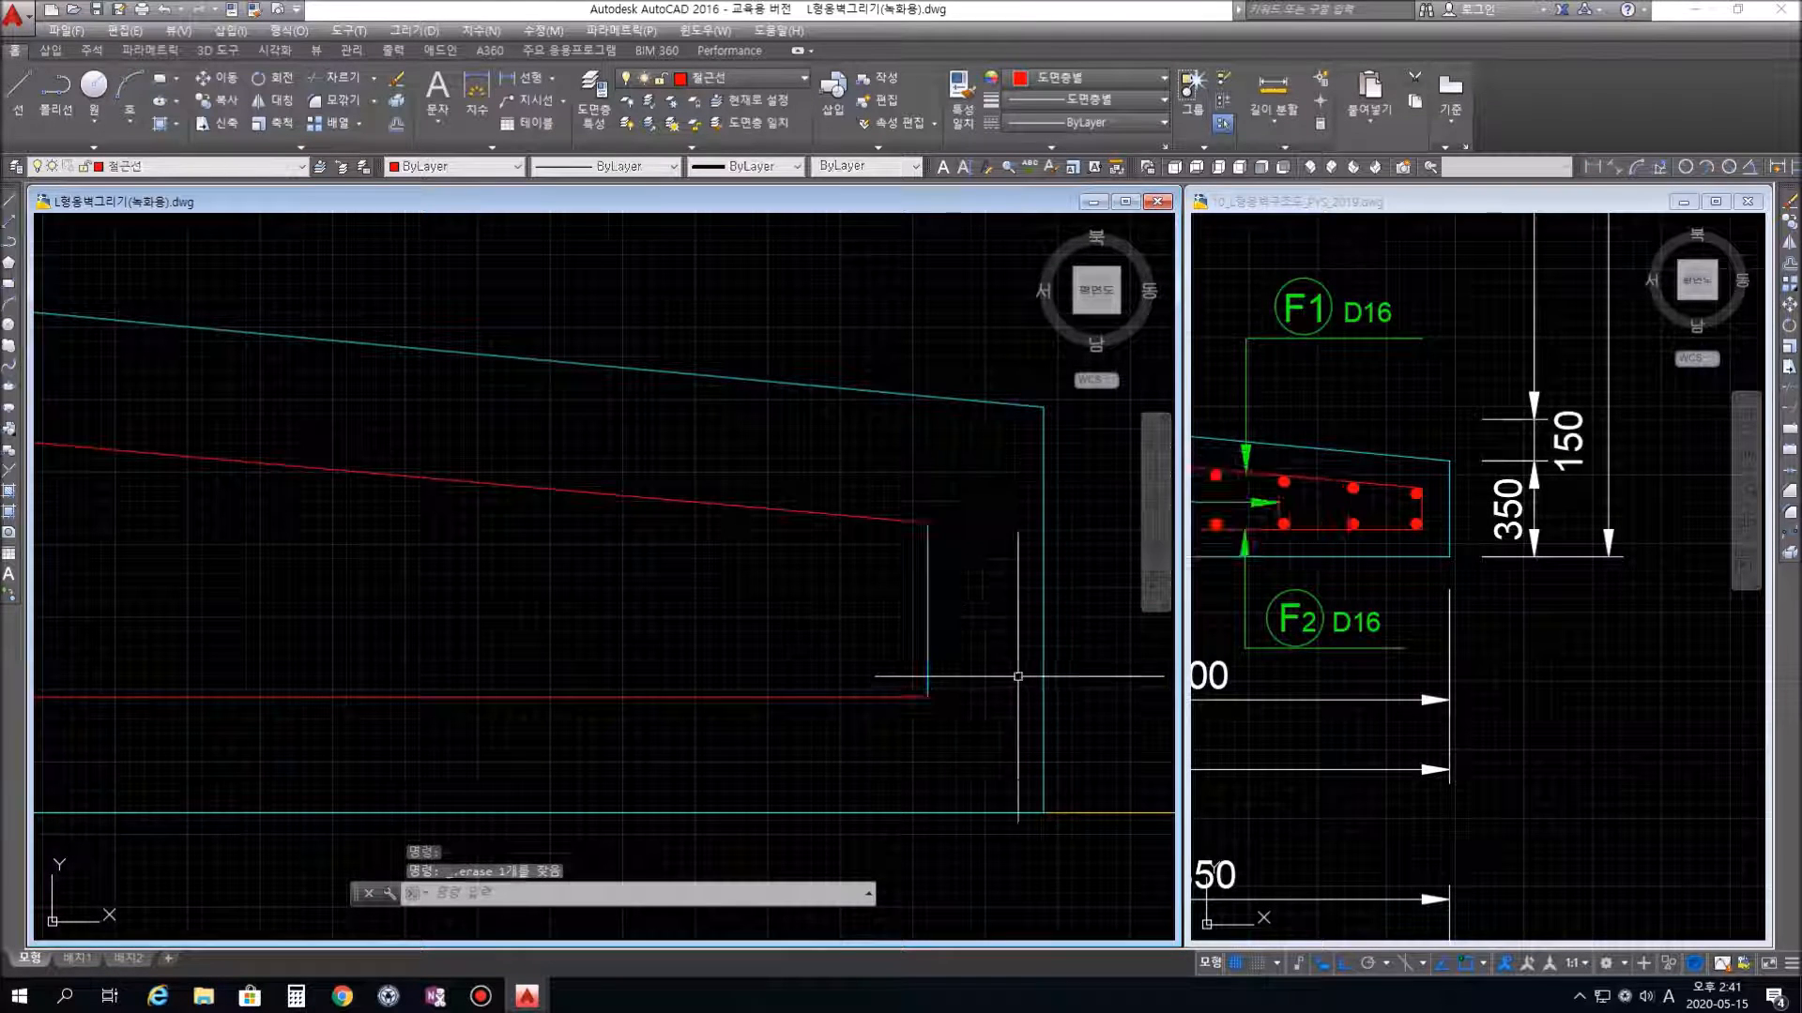
click(928, 605)
key(Delete)
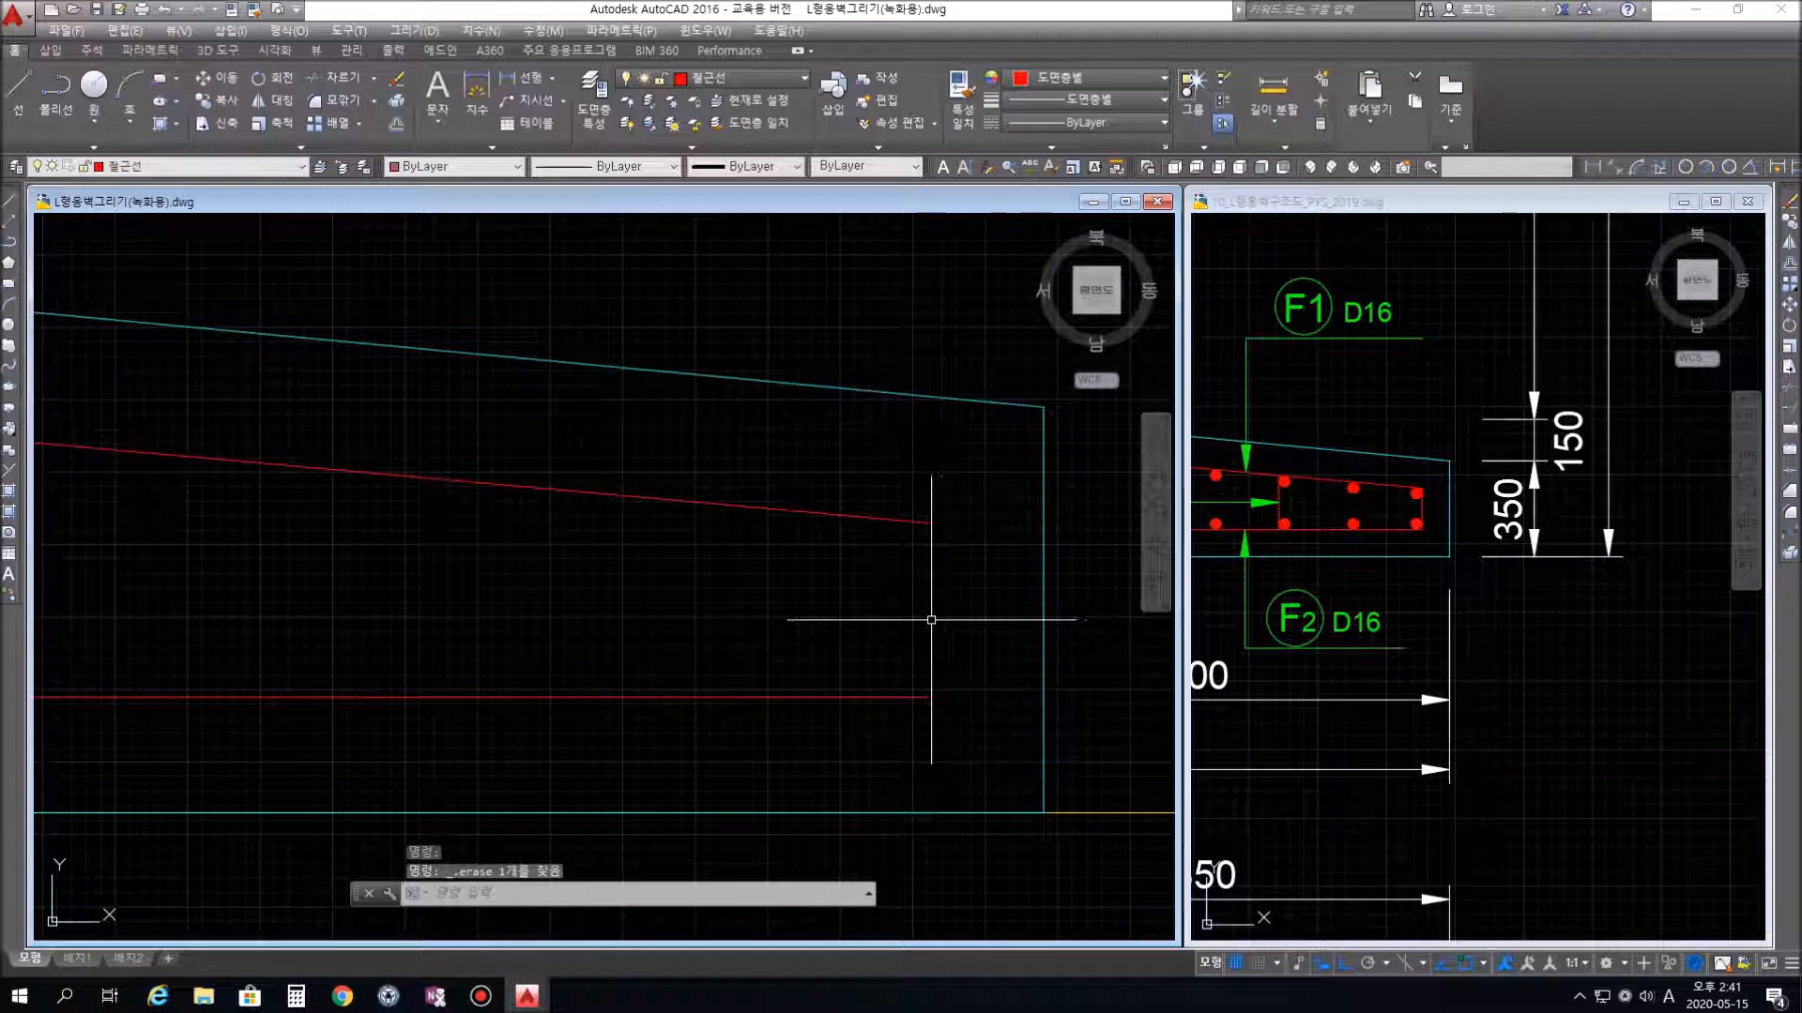
Redraw the footing reinforcement's outer end as one vertical line of 150 joining the upper and lower rebars
text(l)
key(Return)
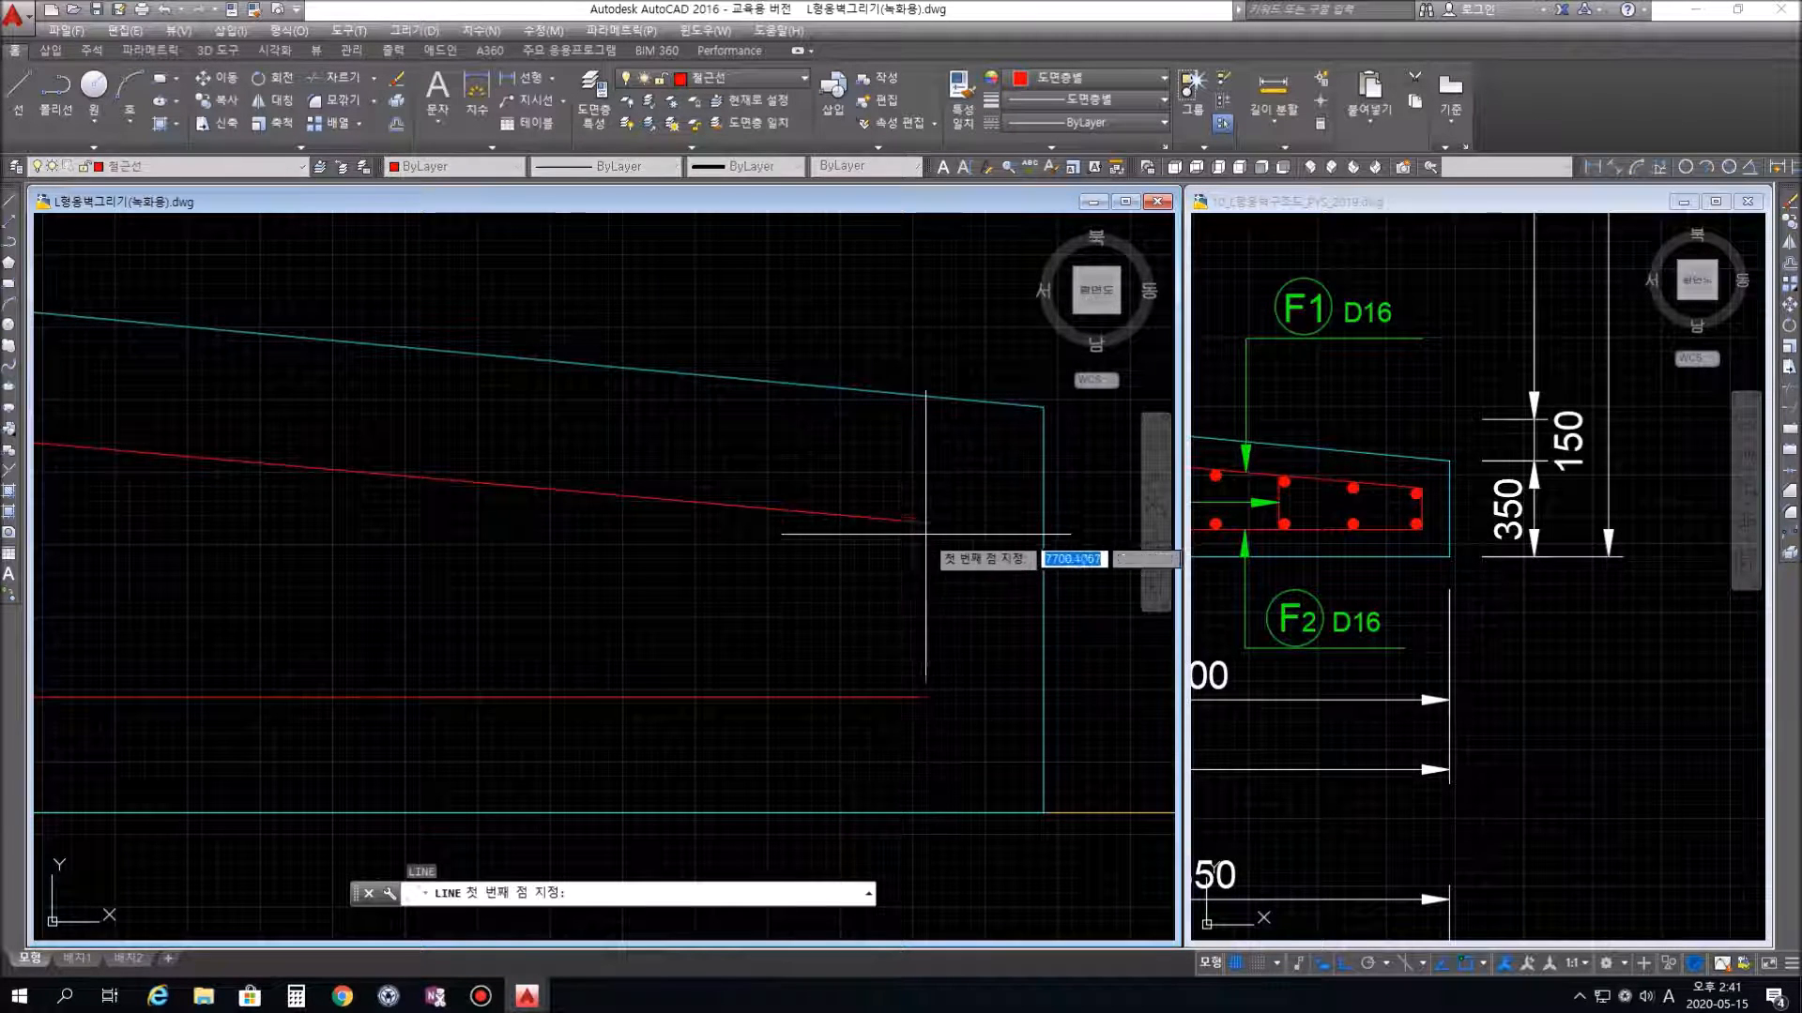
click(927, 522)
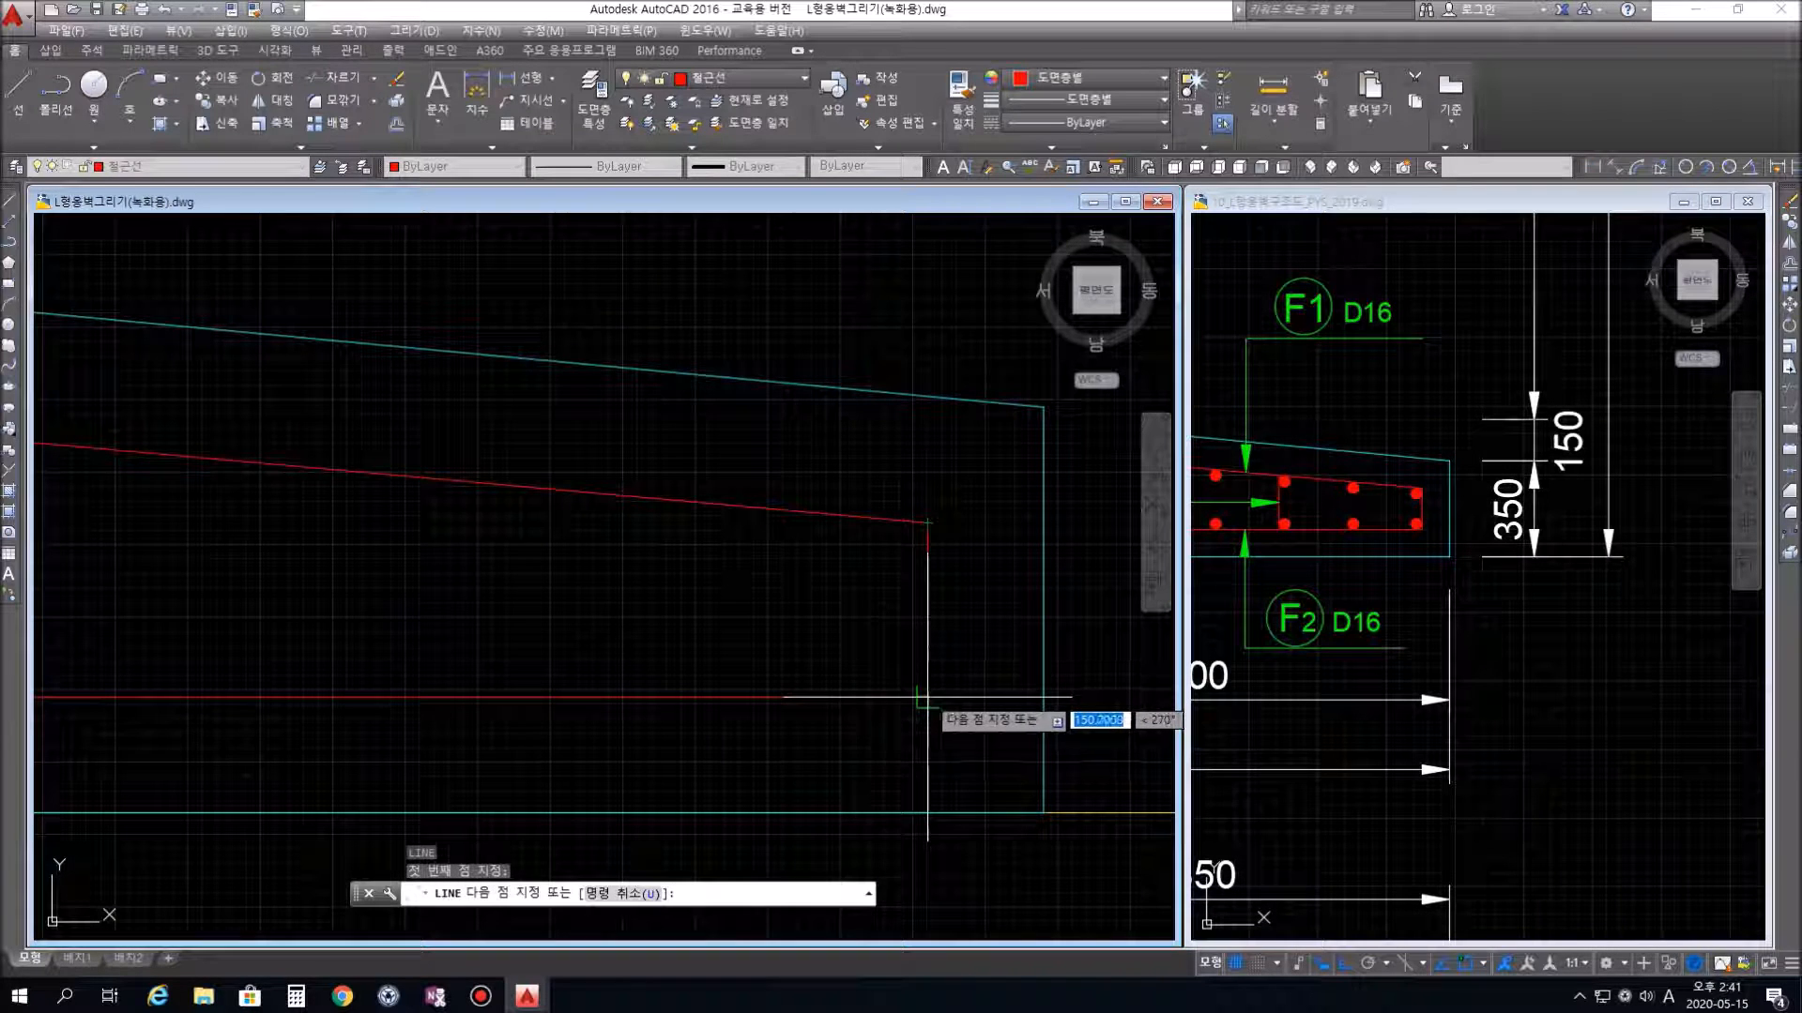
key(Return)
scroll(836, 775, down, 4)
middle_drag(577, 719, 967, 699)
scroll(904, 695, down, 4)
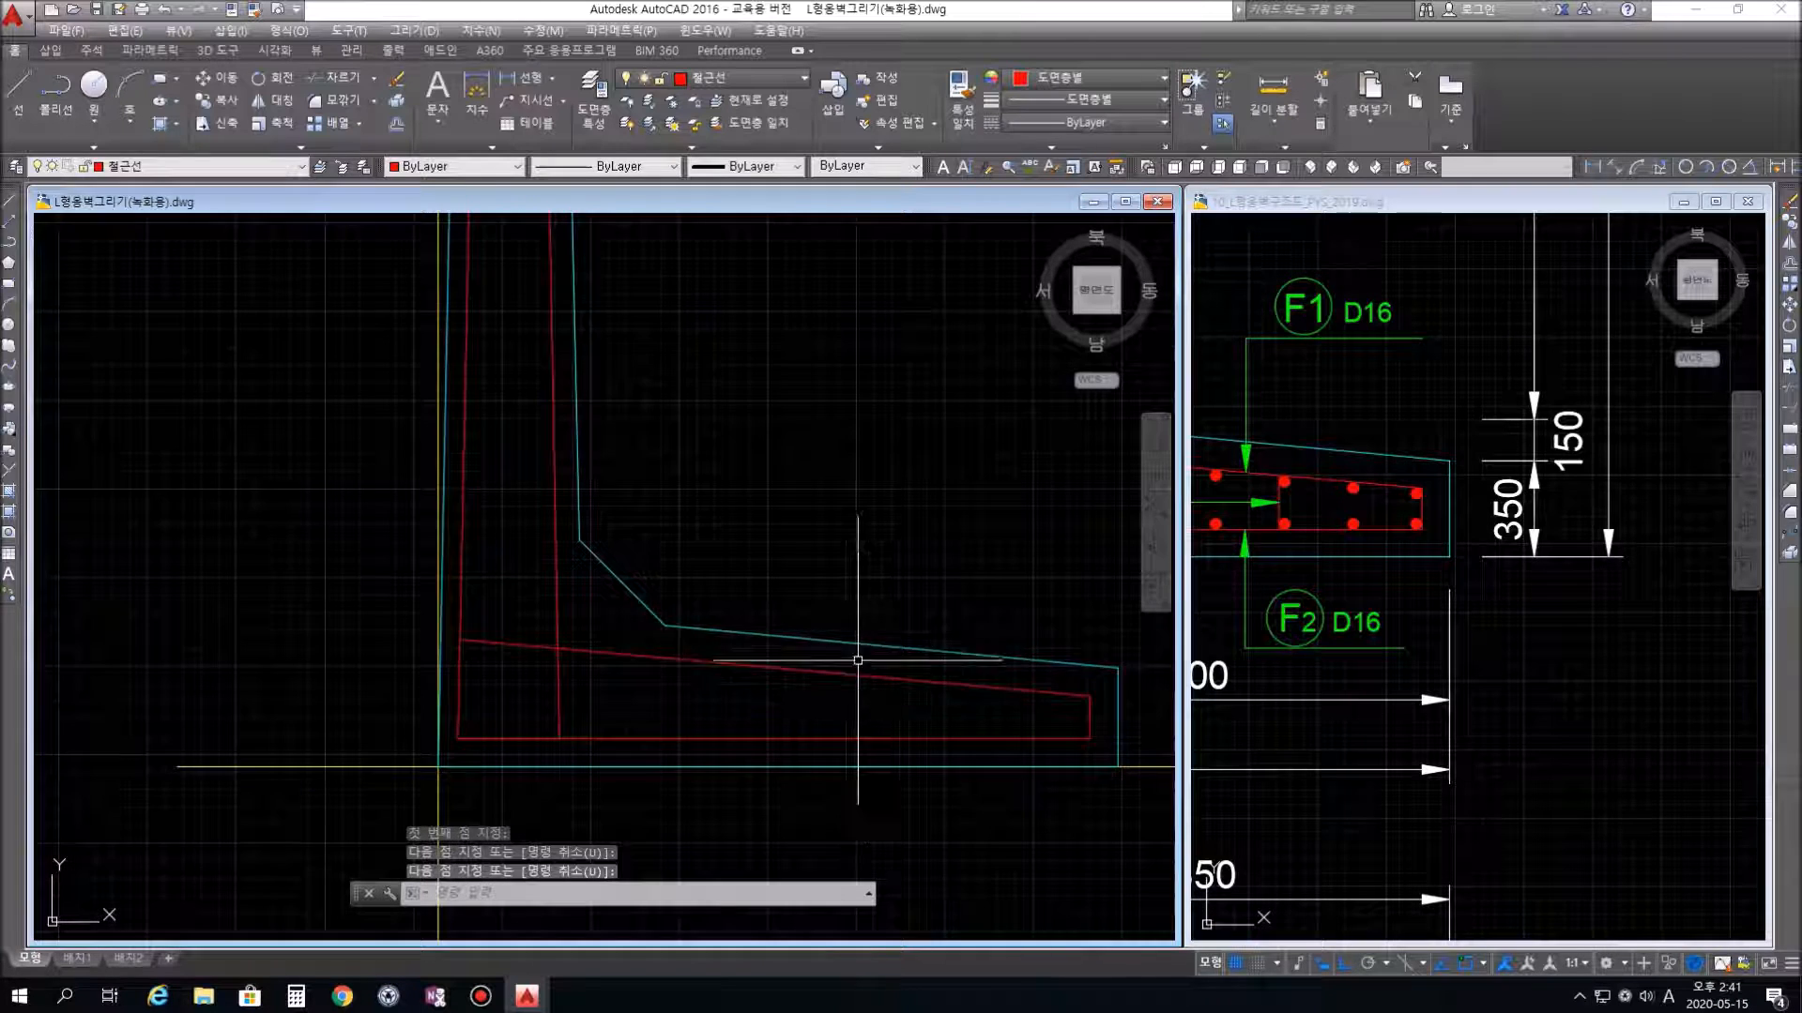
middle_drag(857, 632, 650, 672)
scroll(817, 672, down, 3)
Examine the rebar dots and their placement against the rebar lines at the stem's upper end in the 10_L형옹벽구조도_PYS_2019 reference section
click(1318, 555)
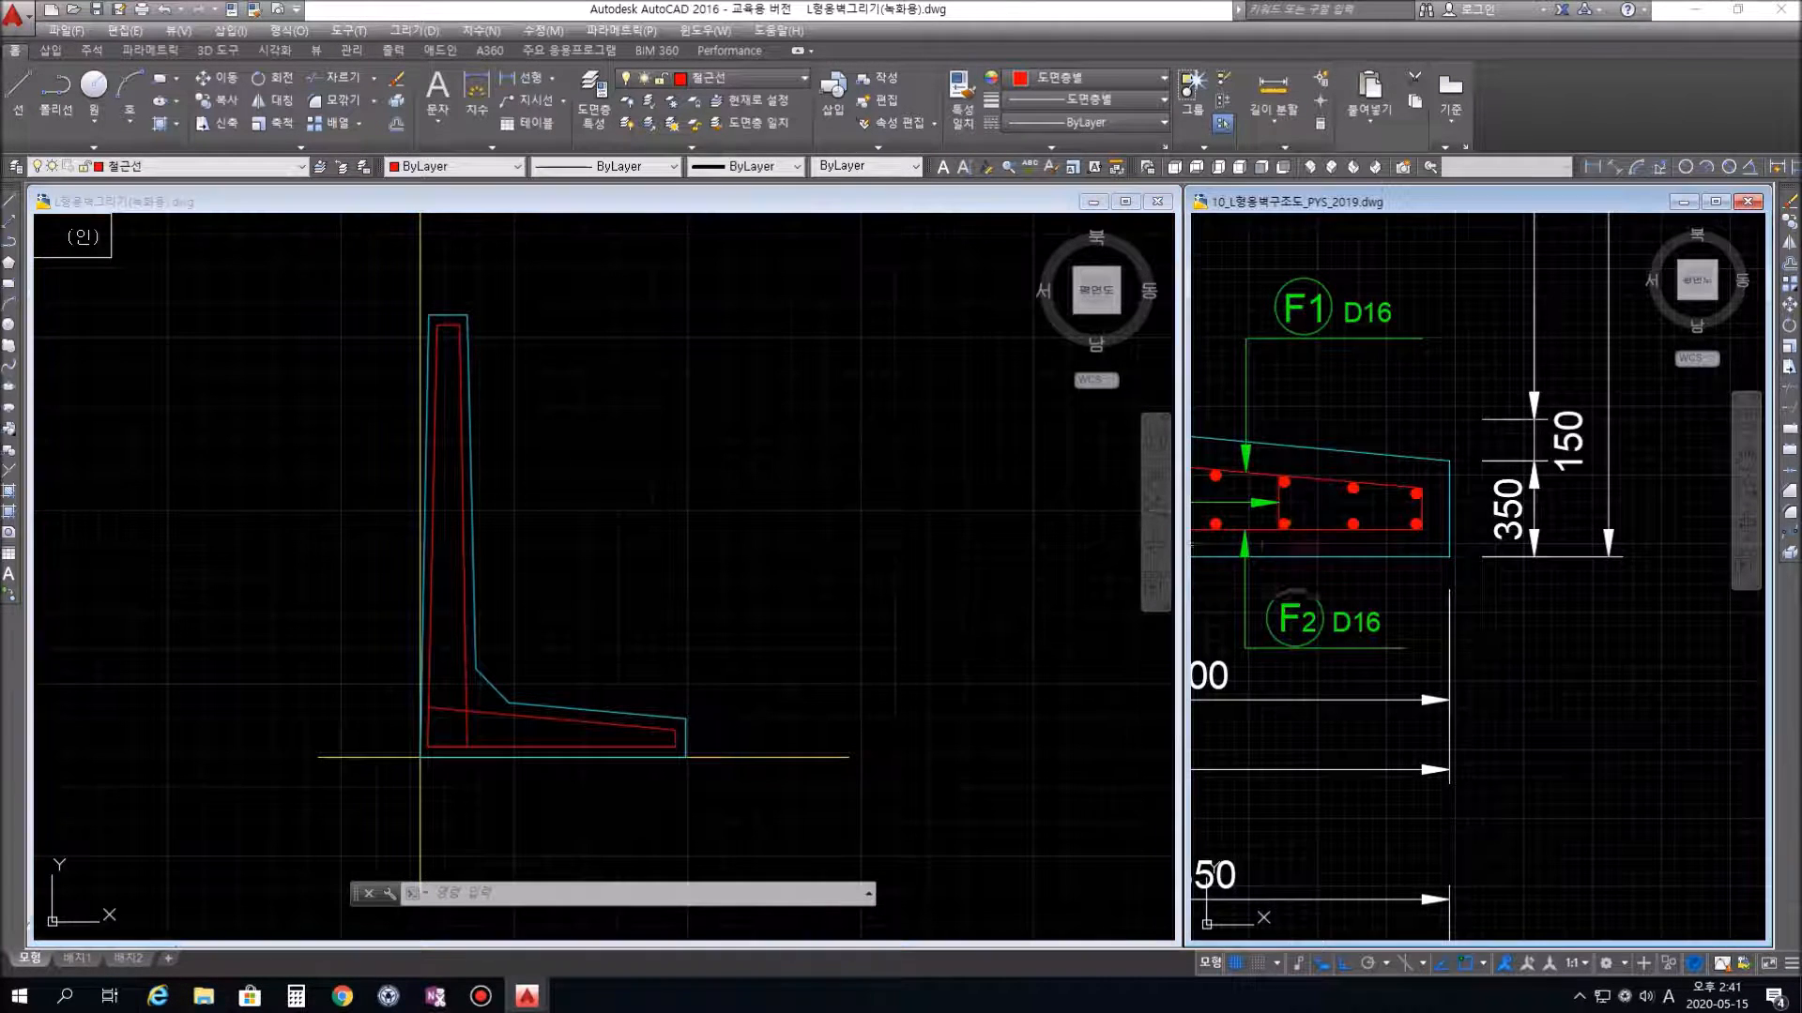
scroll(1313, 556, down, 6)
scroll(1429, 588, up, 8)
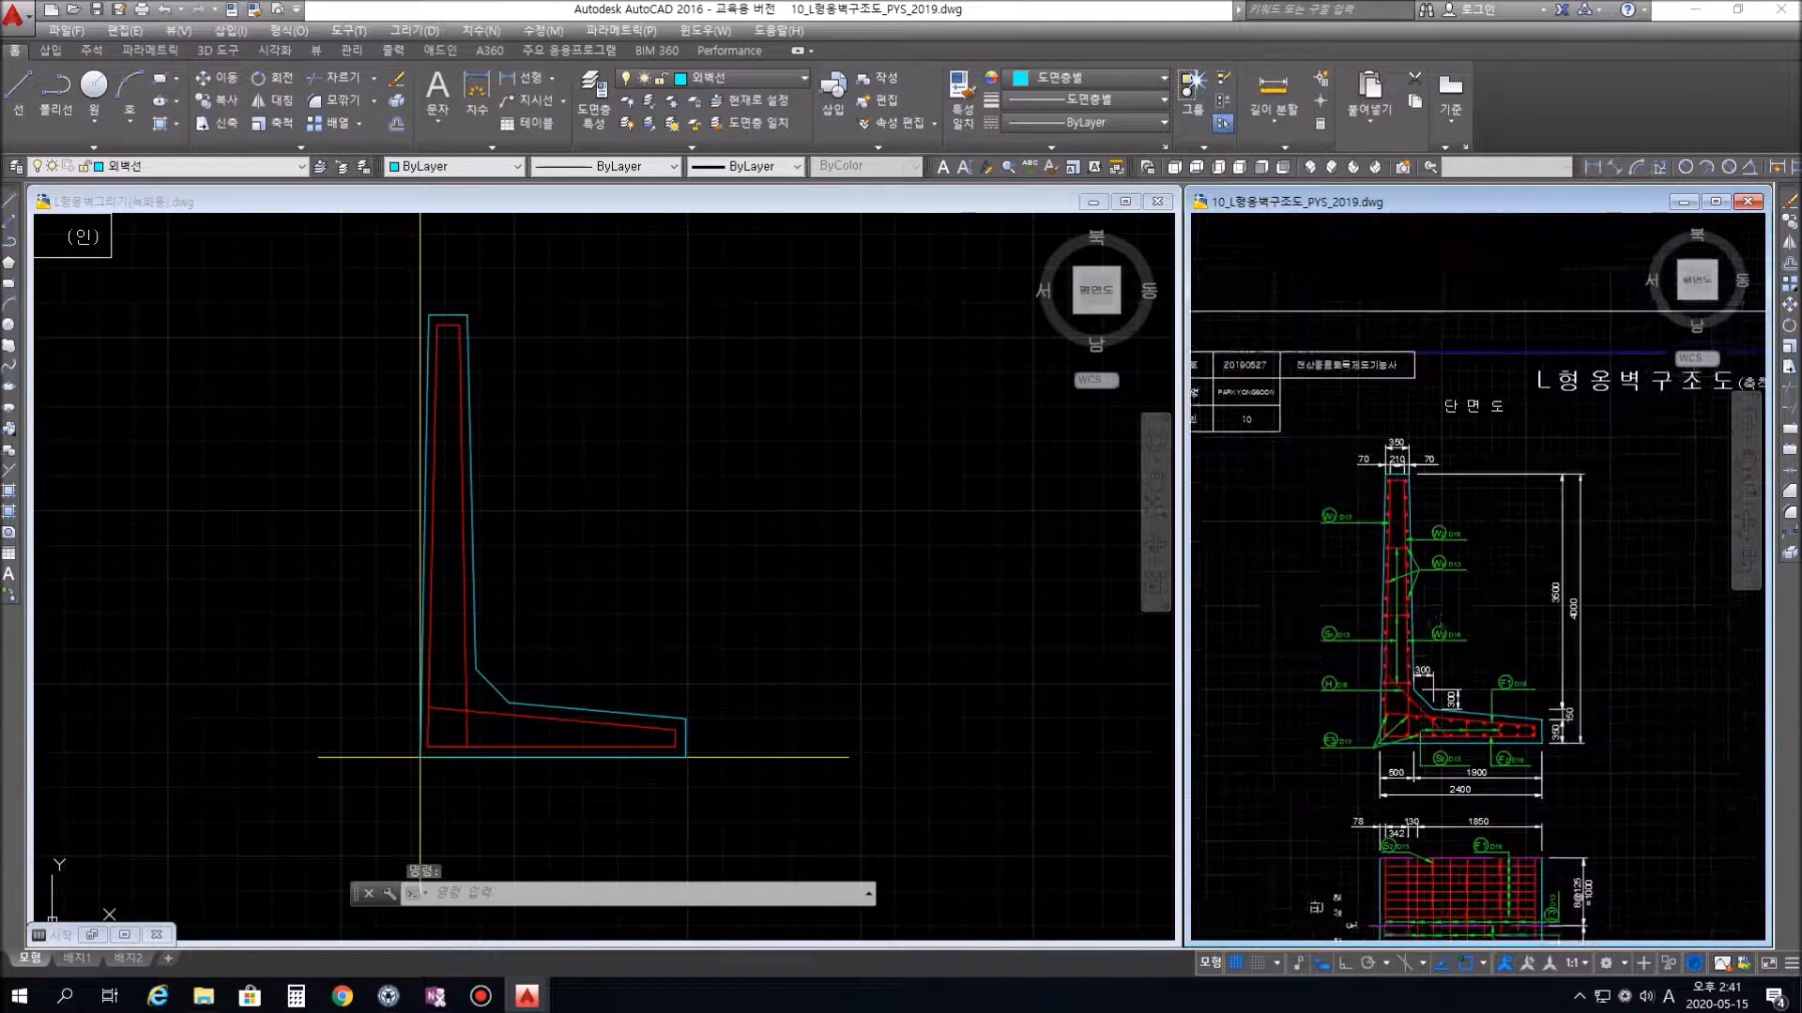
scroll(1439, 613, down, 2)
middle_drag(1438, 613, 1508, 683)
middle_drag(1495, 518, 1500, 693)
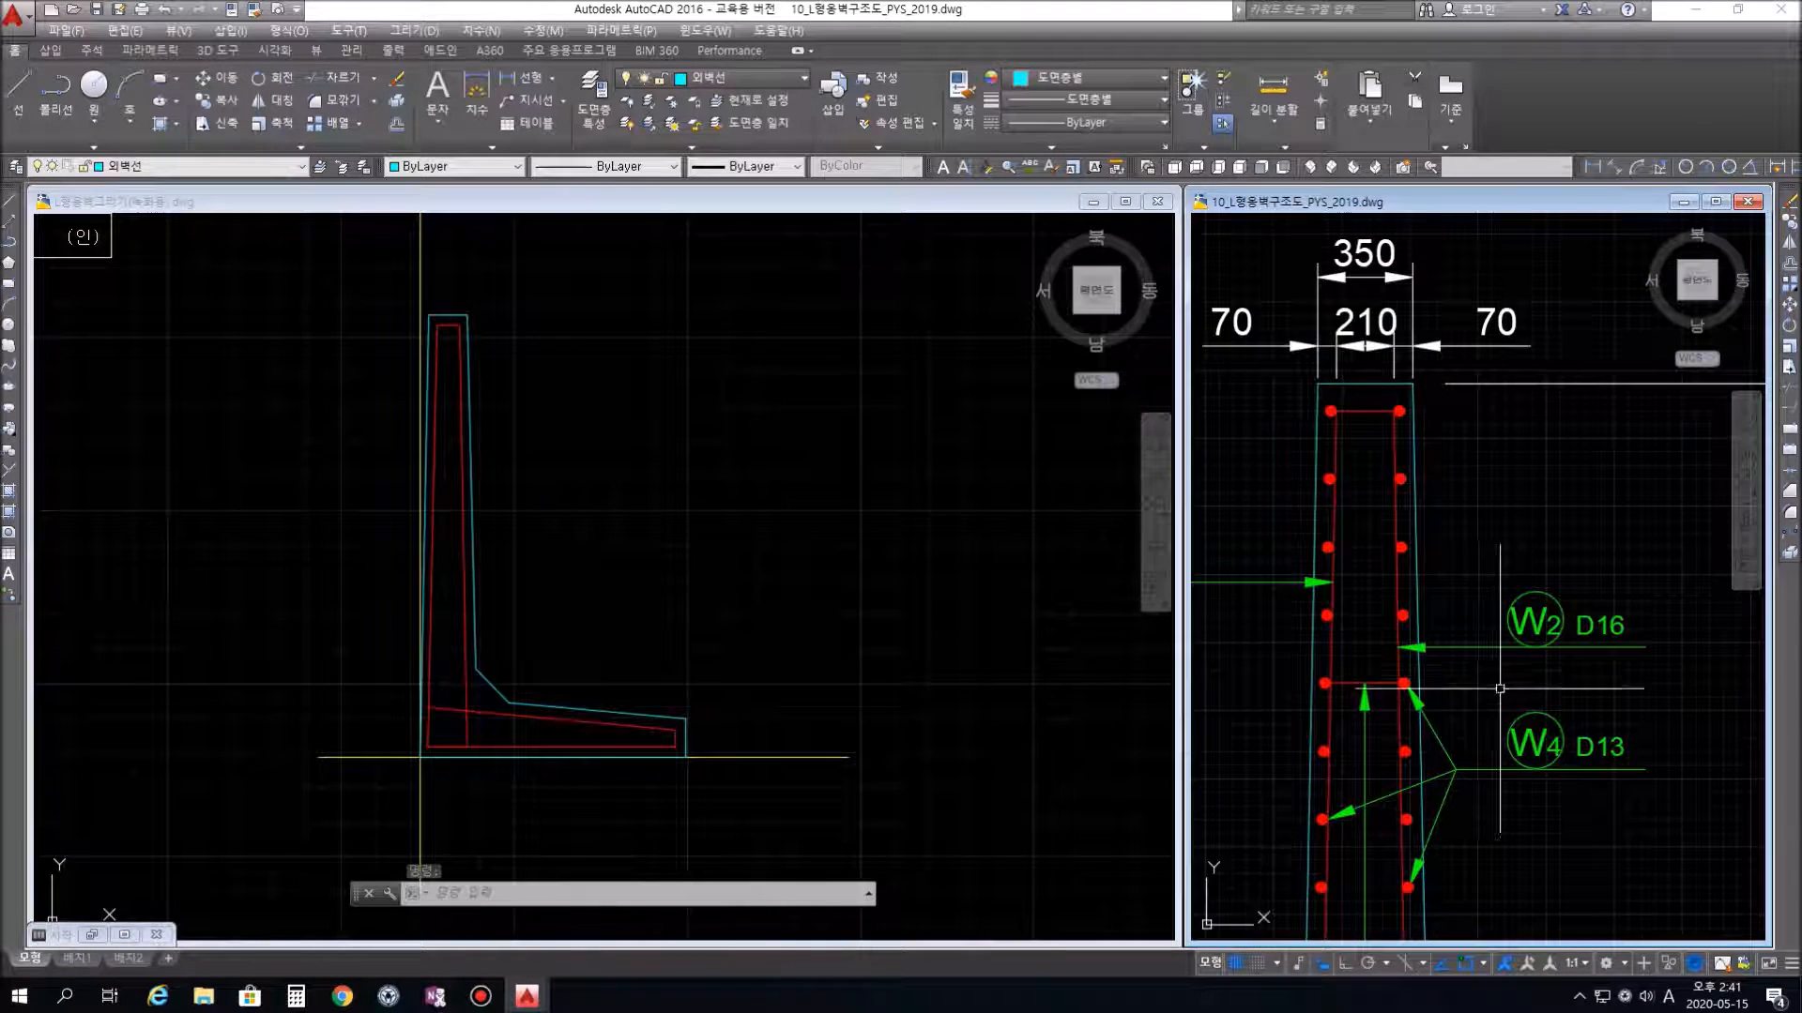
scroll(1314, 478, up, 5)
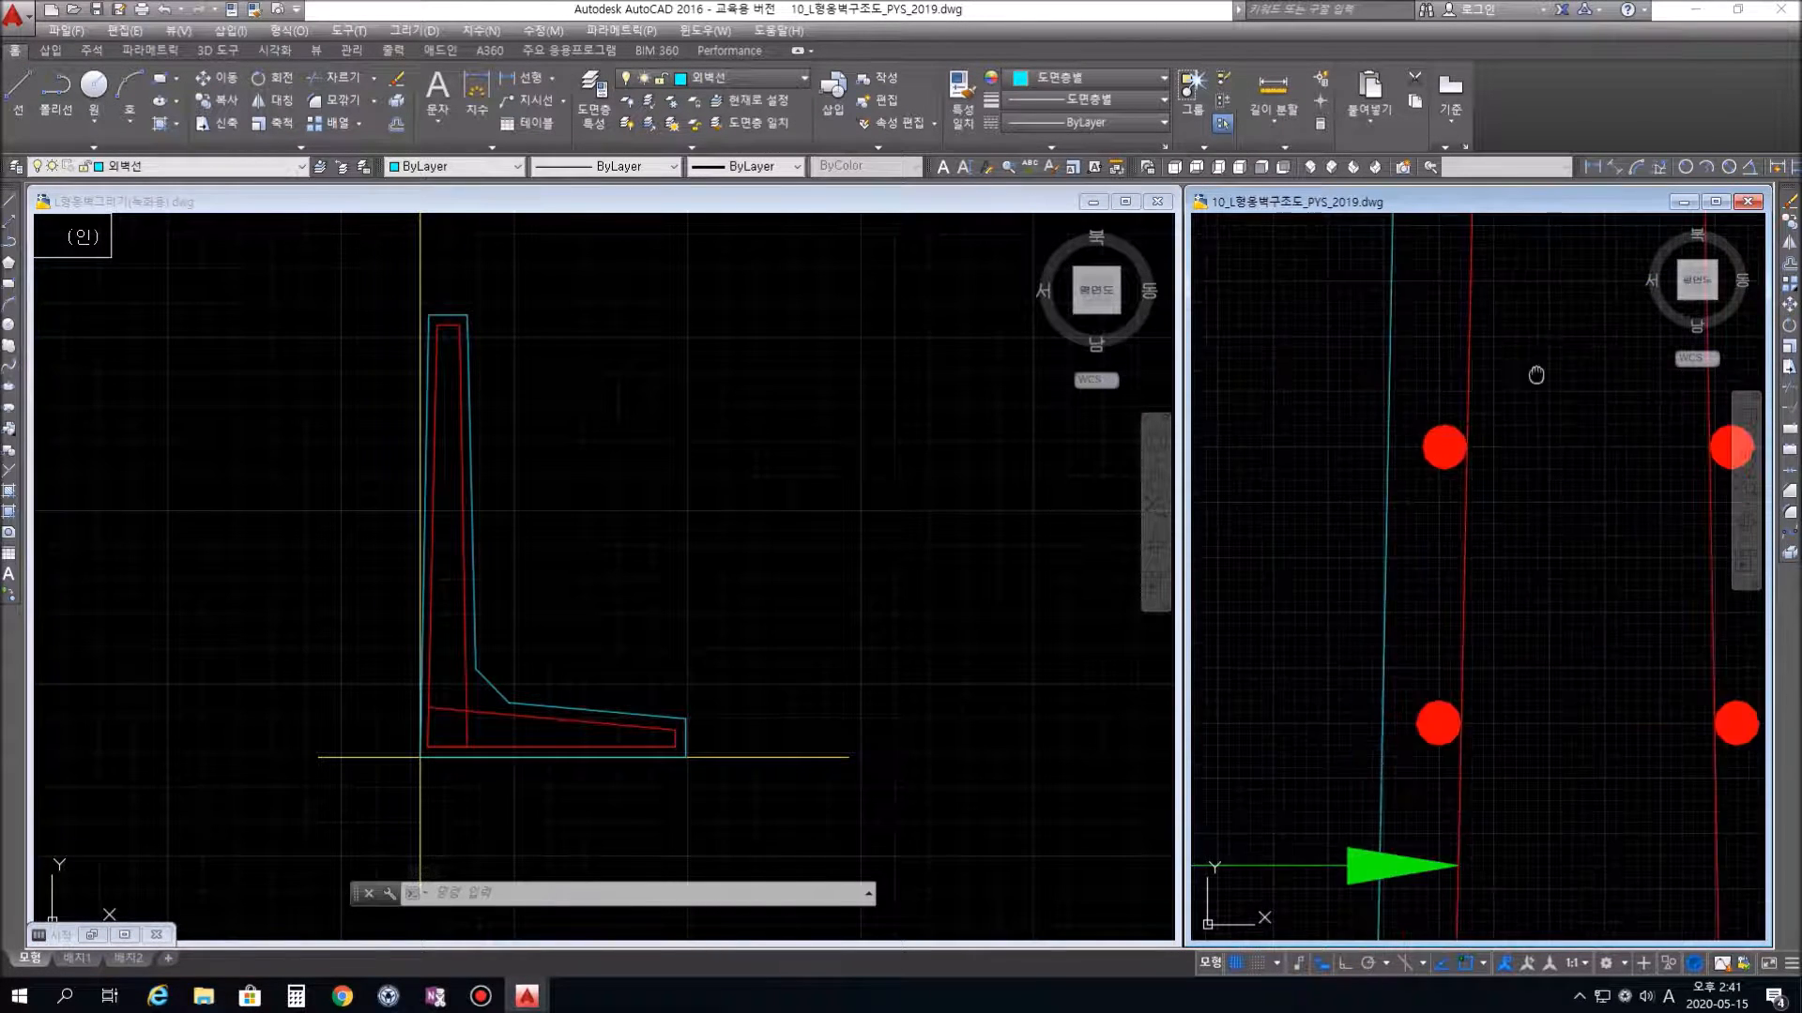
middle_drag(1289, 583, 1418, 688)
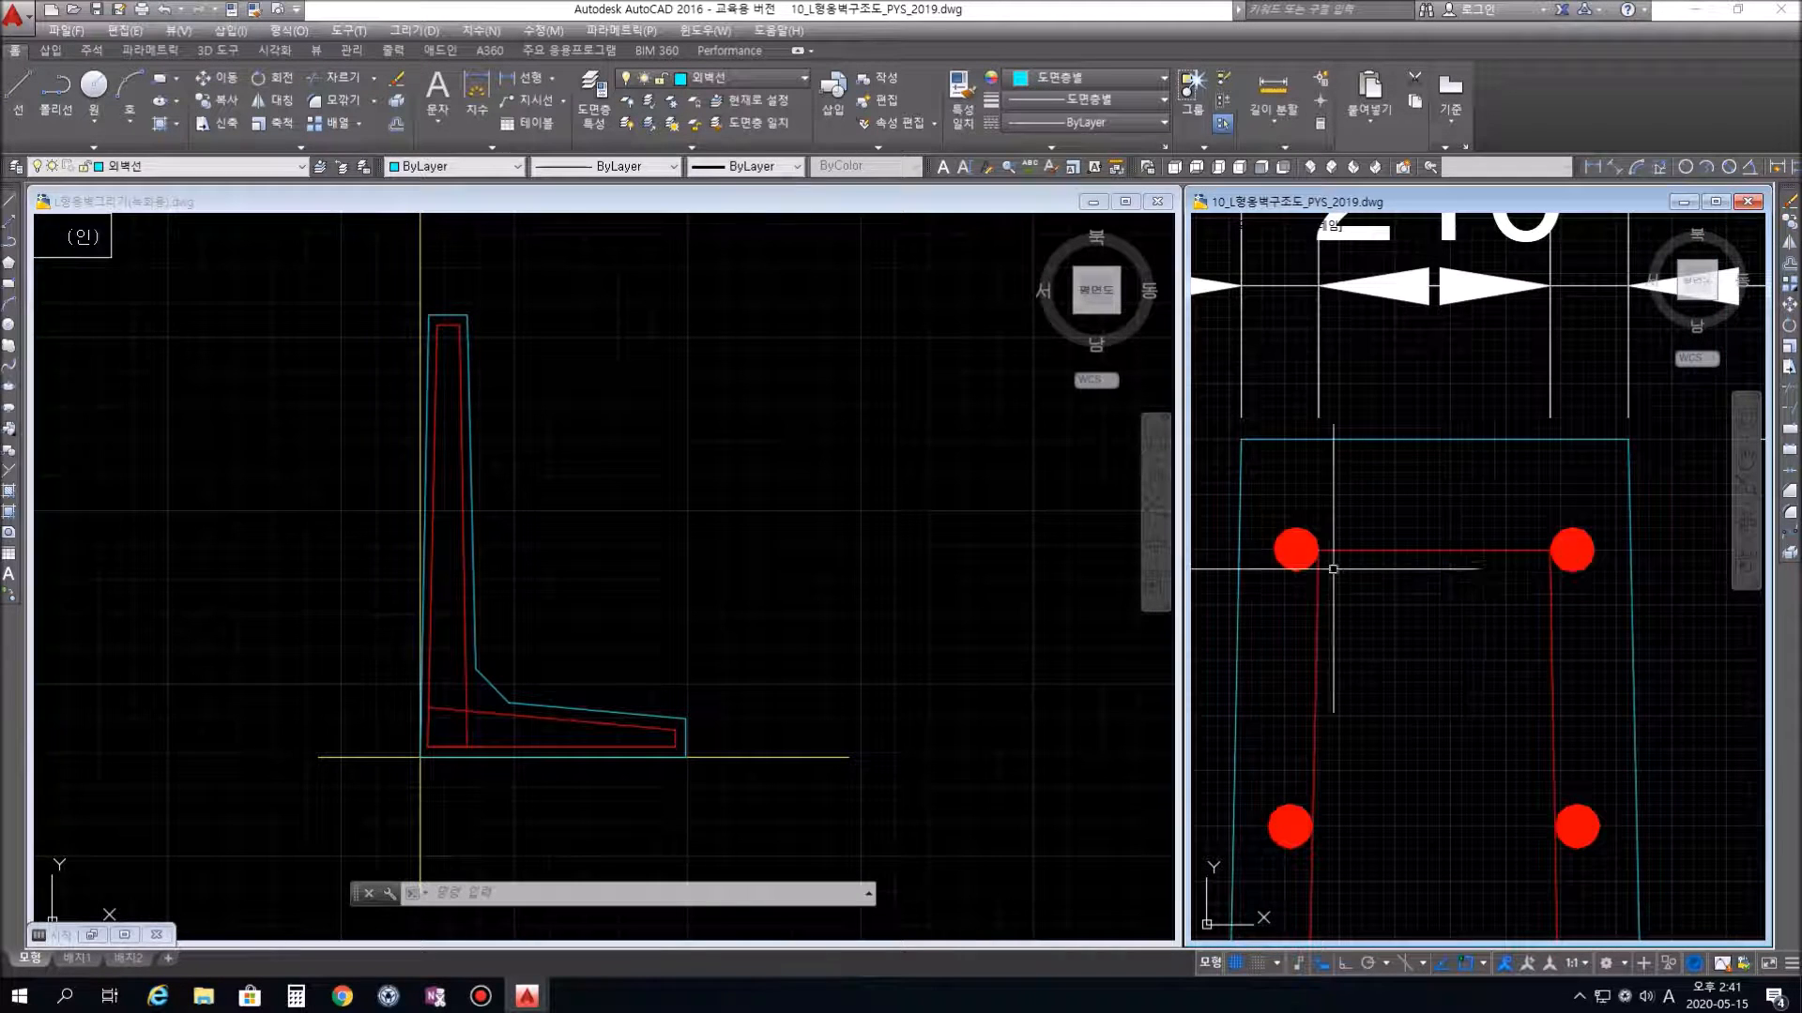
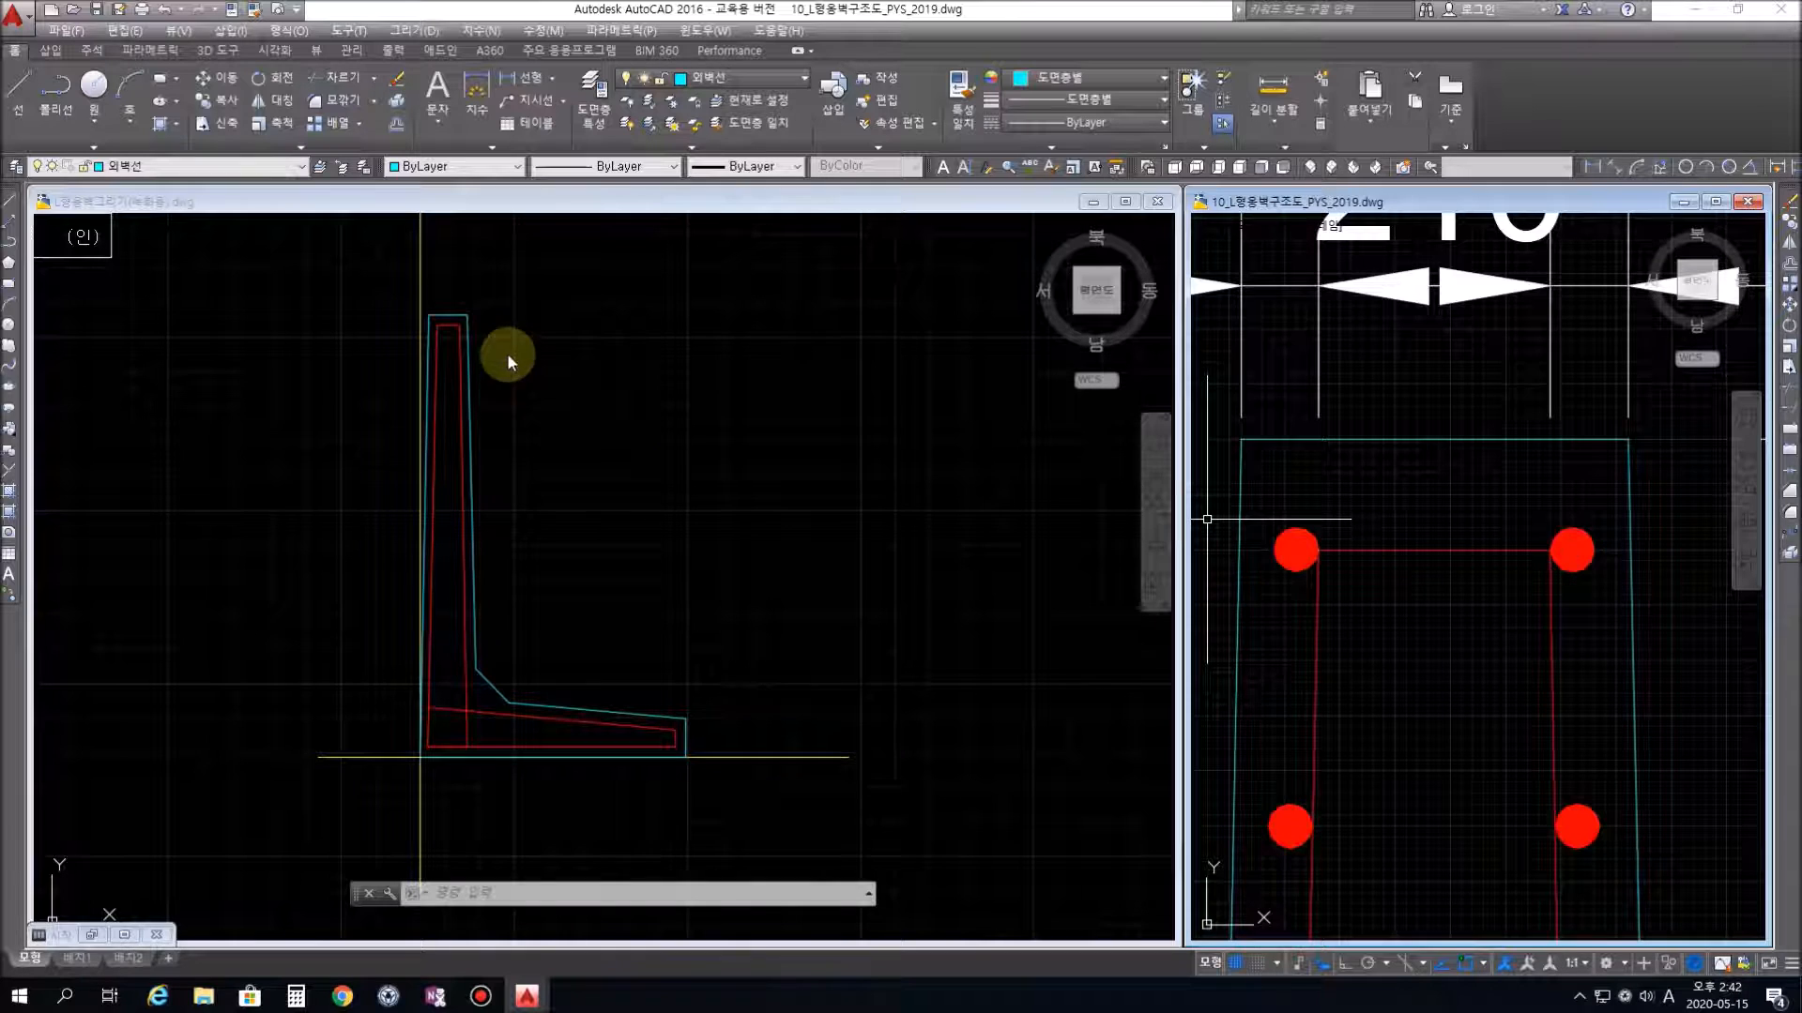
Place solid donuts with inside diameter 0 and outside diameter 40 at both upper corners of the stem rebar lines
click(531, 358)
scroll(601, 469, up, 5)
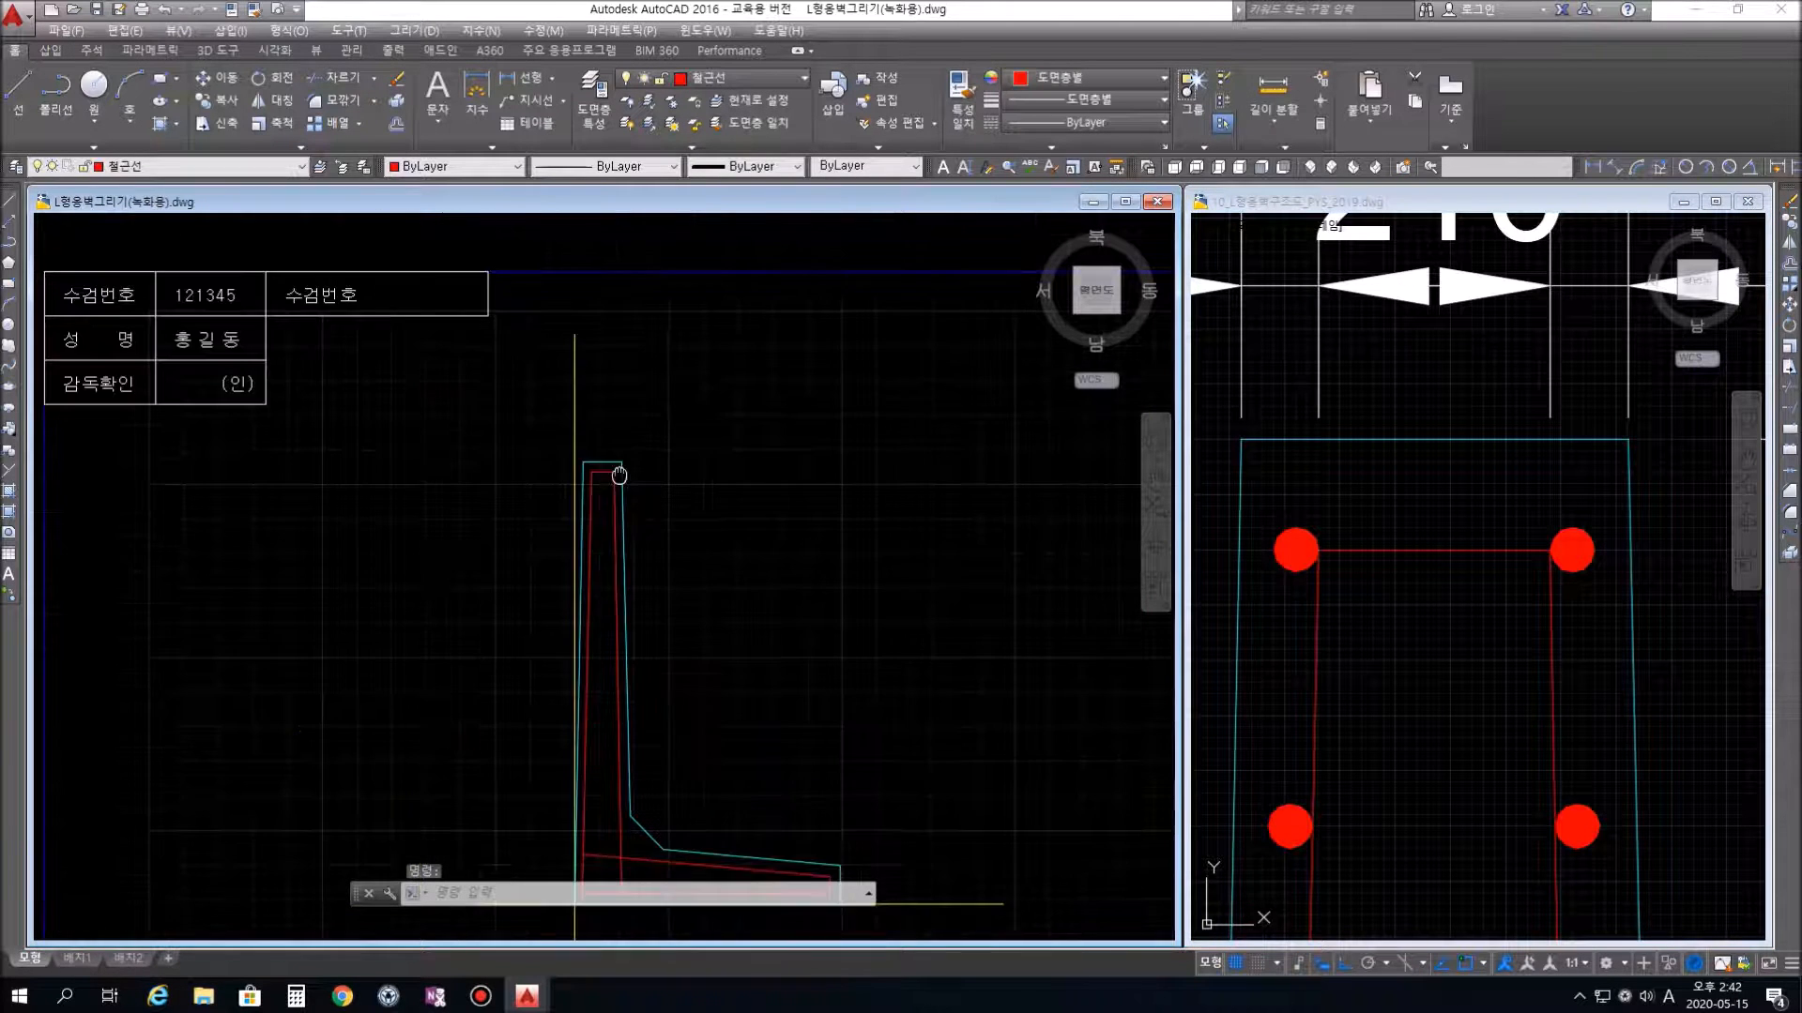
scroll(612, 549, up, 2)
middle_drag(587, 595, 656, 511)
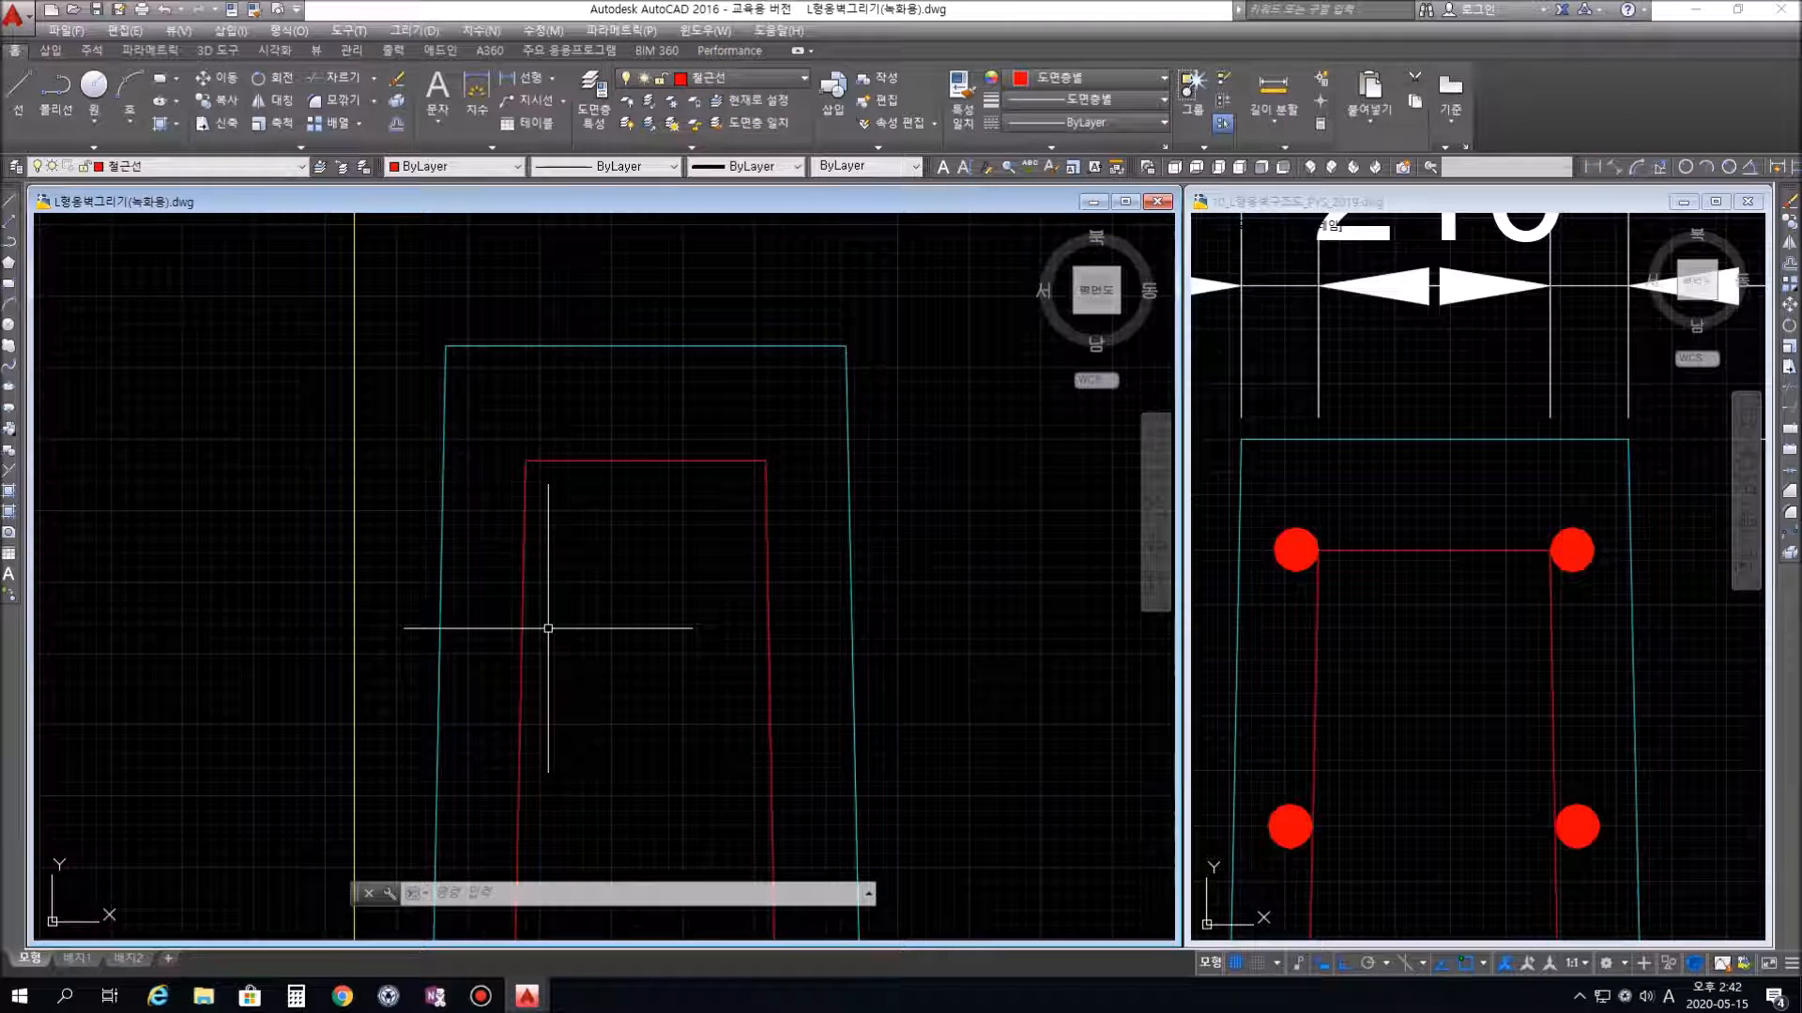
text(DO)
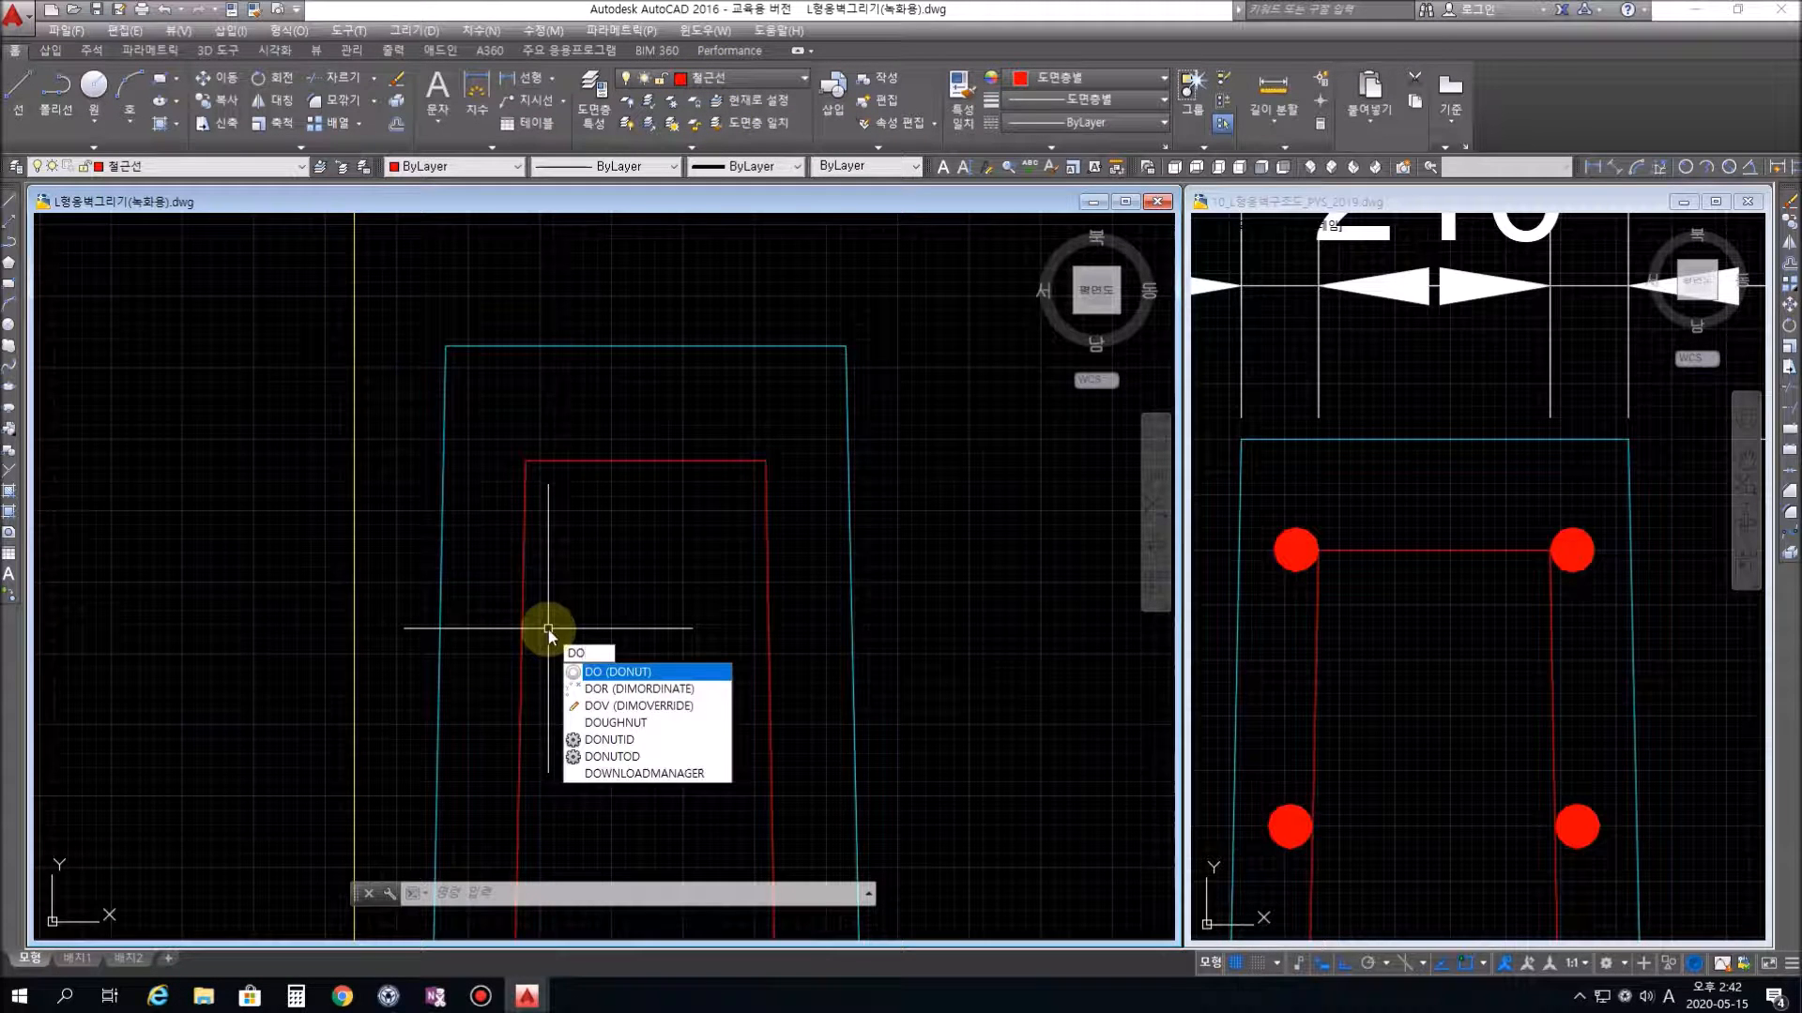
key(Return)
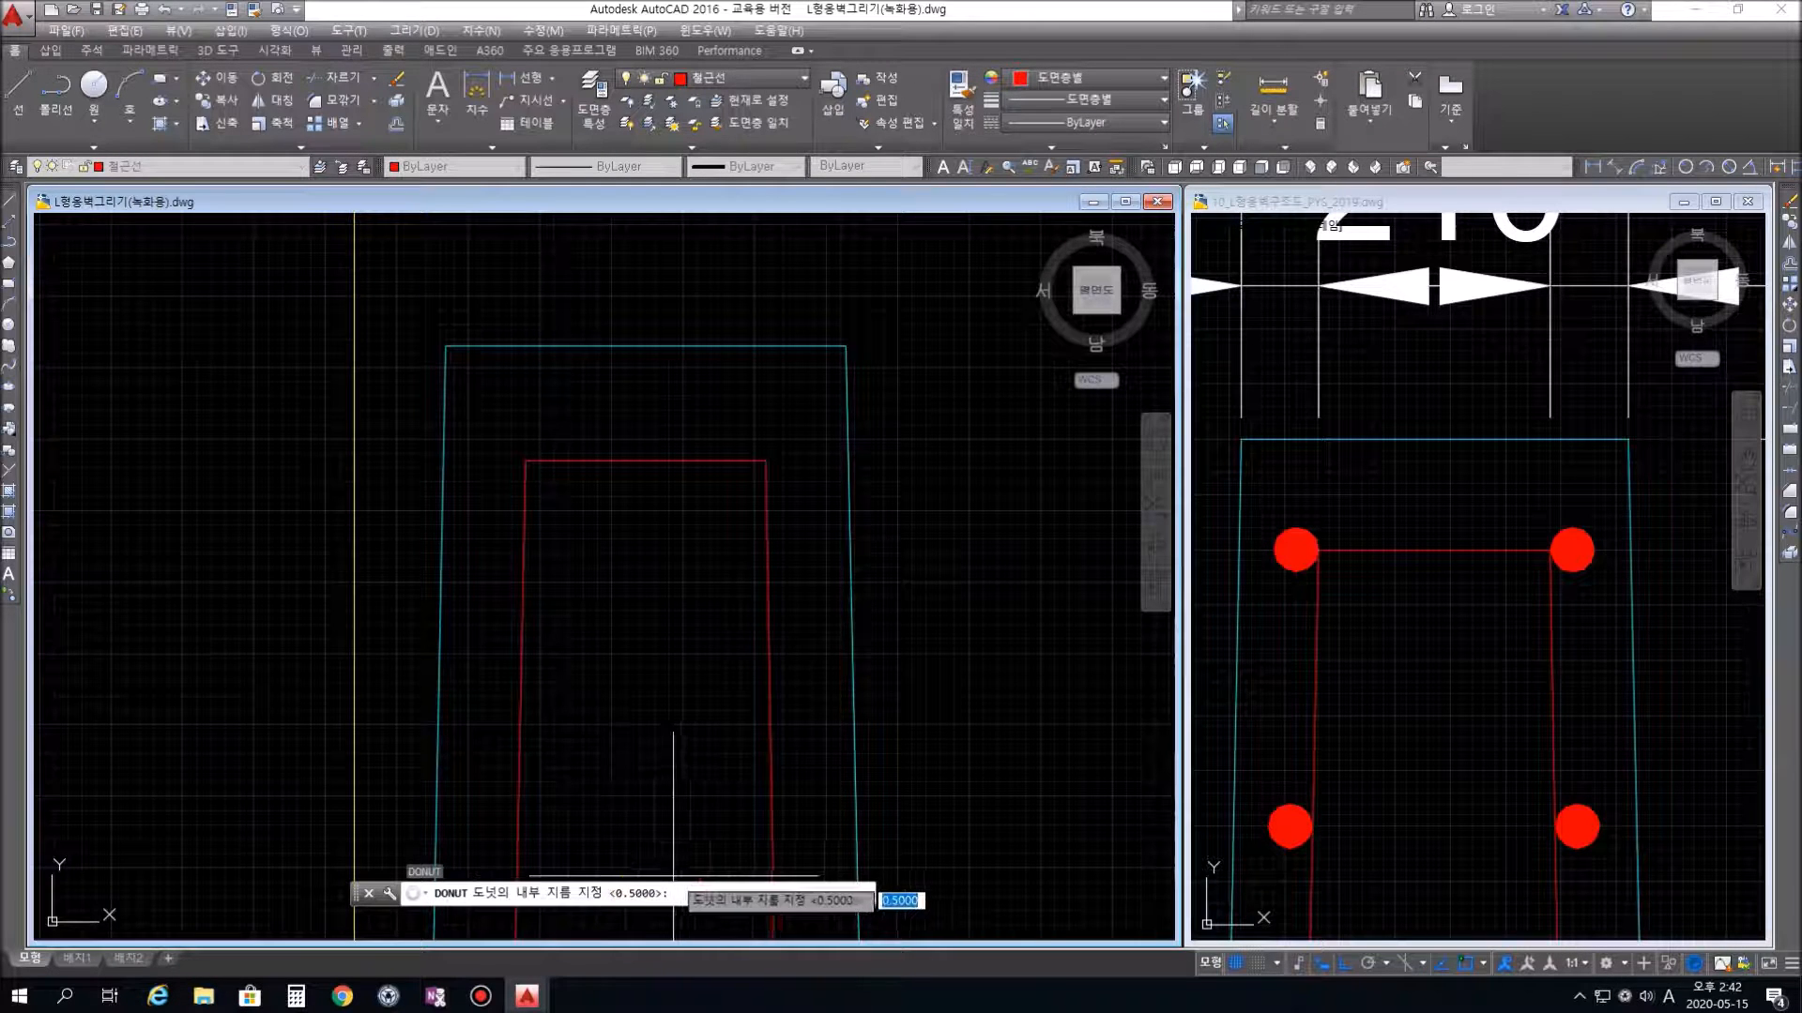
click(622, 593)
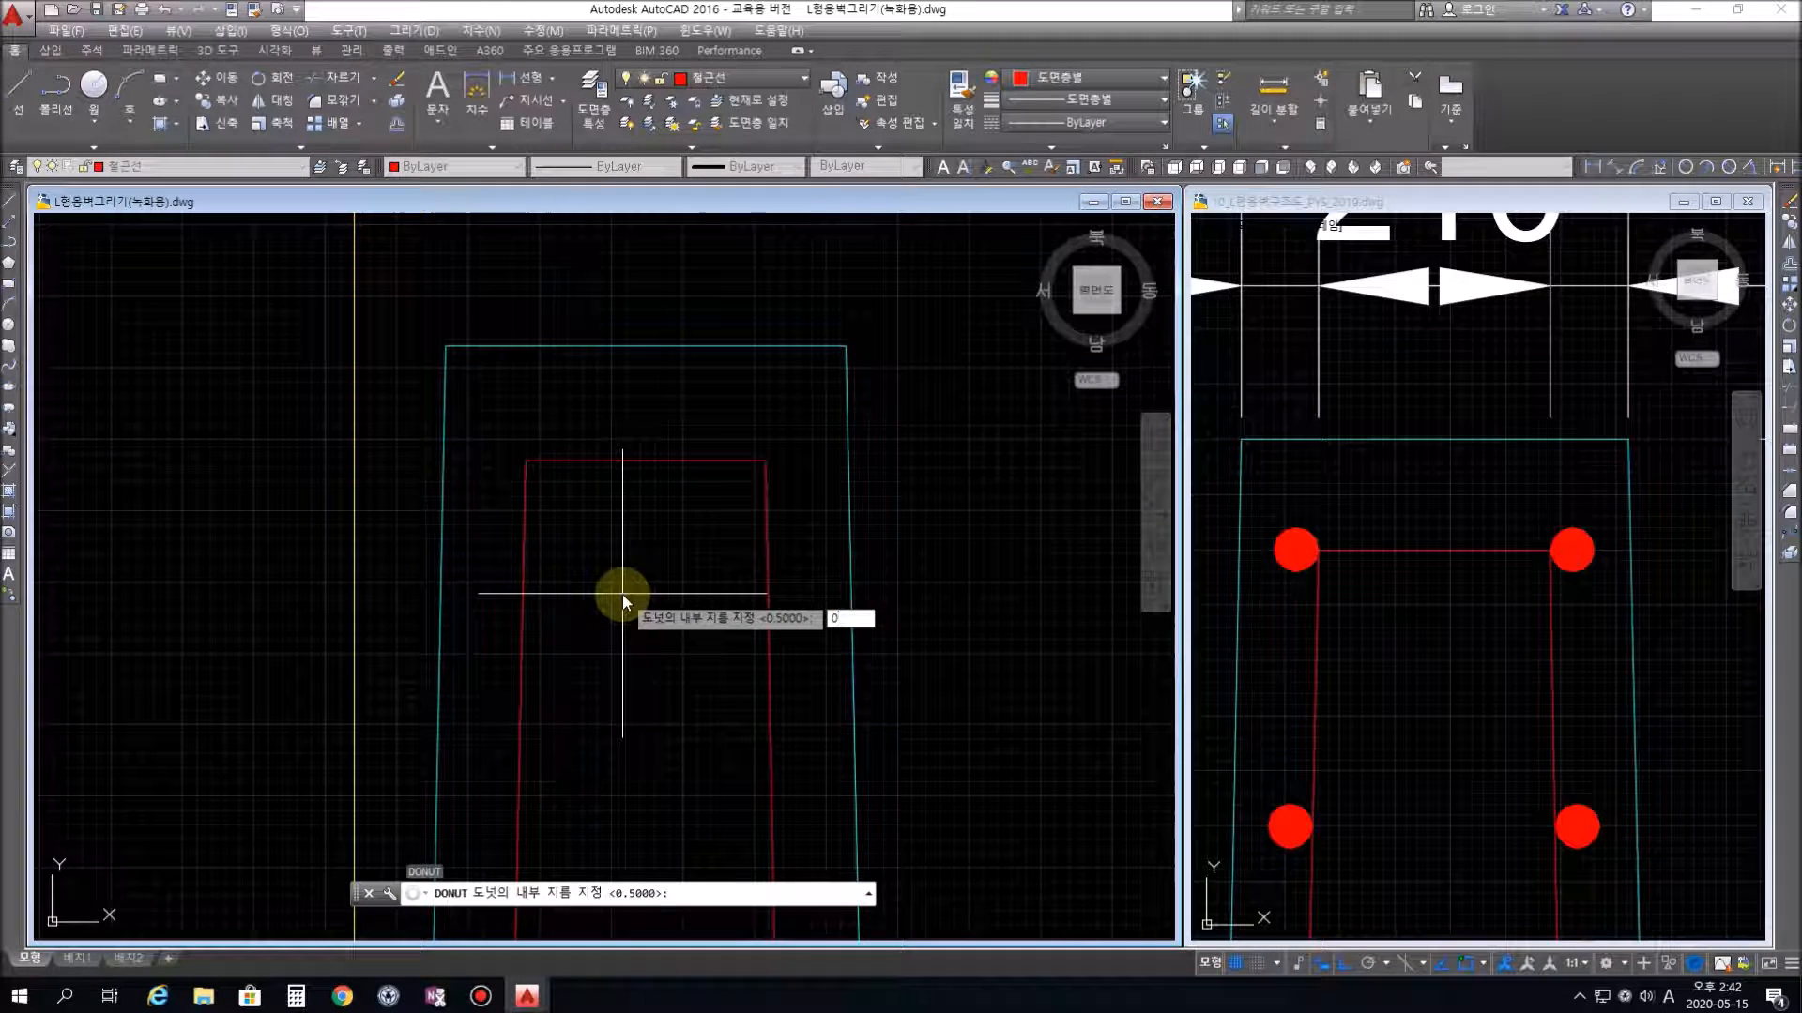
text(0)
key(Return)
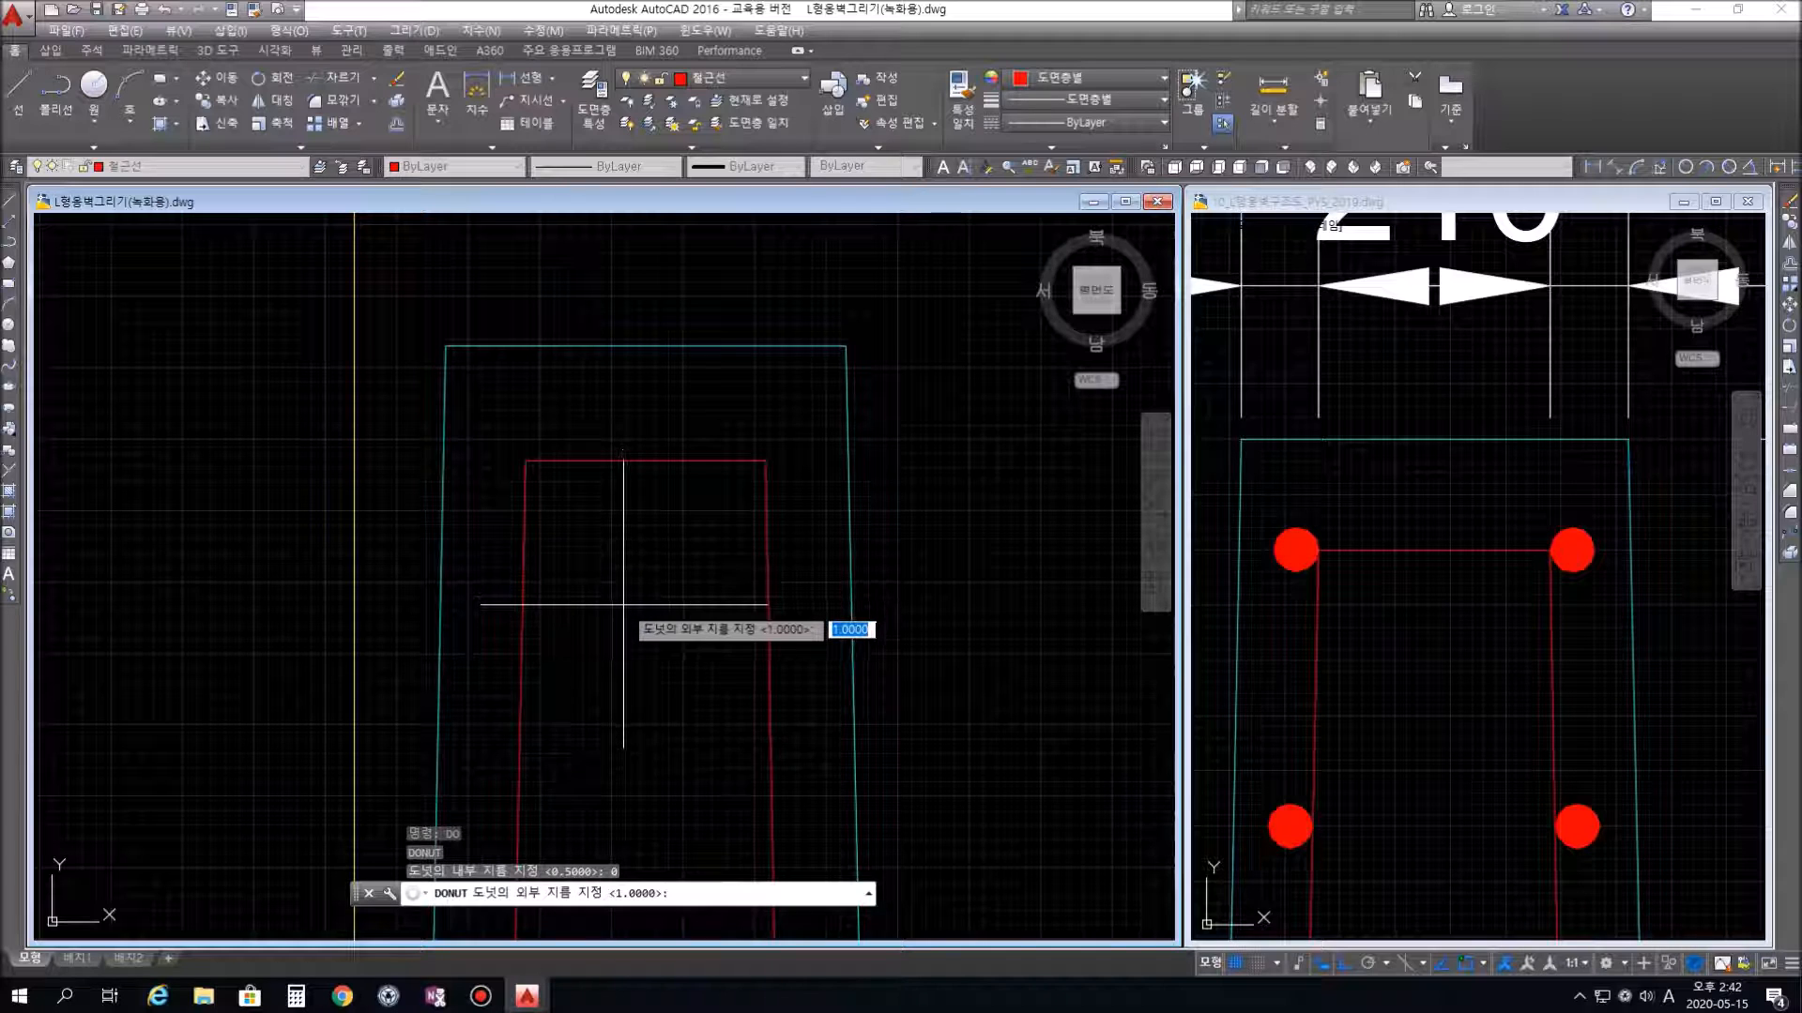
text(40)
key(Return)
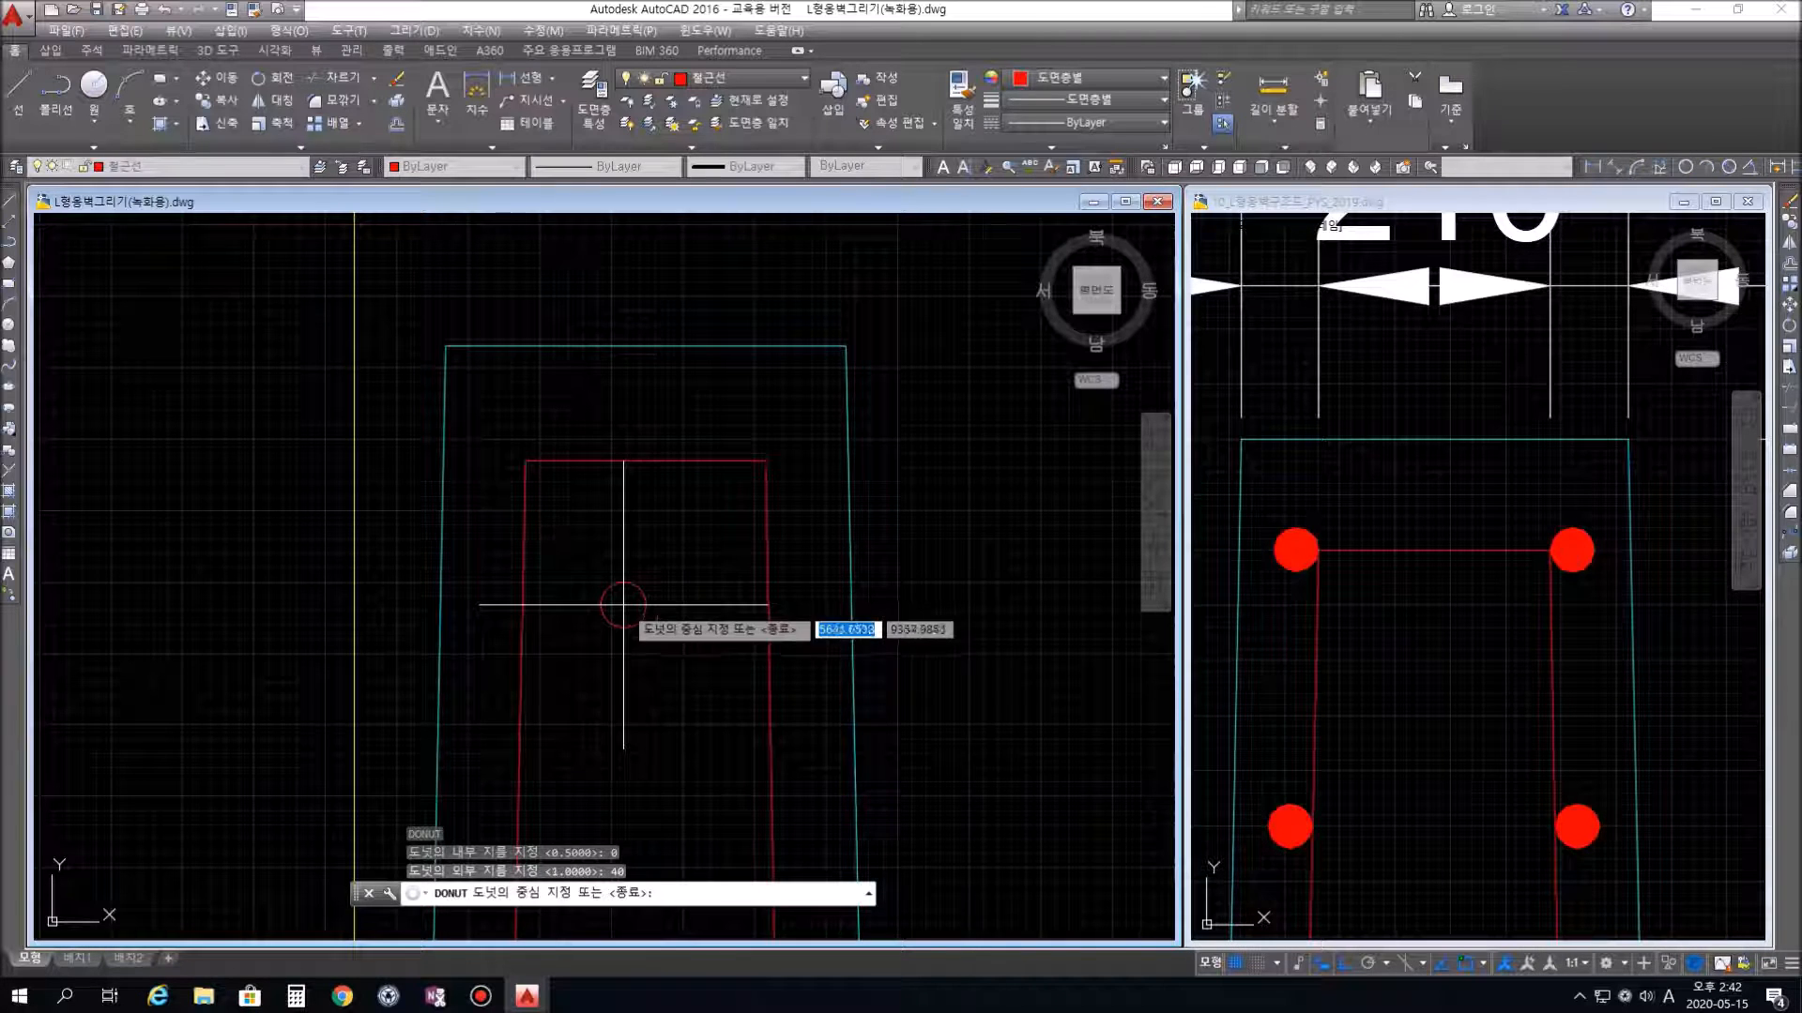
click(766, 460)
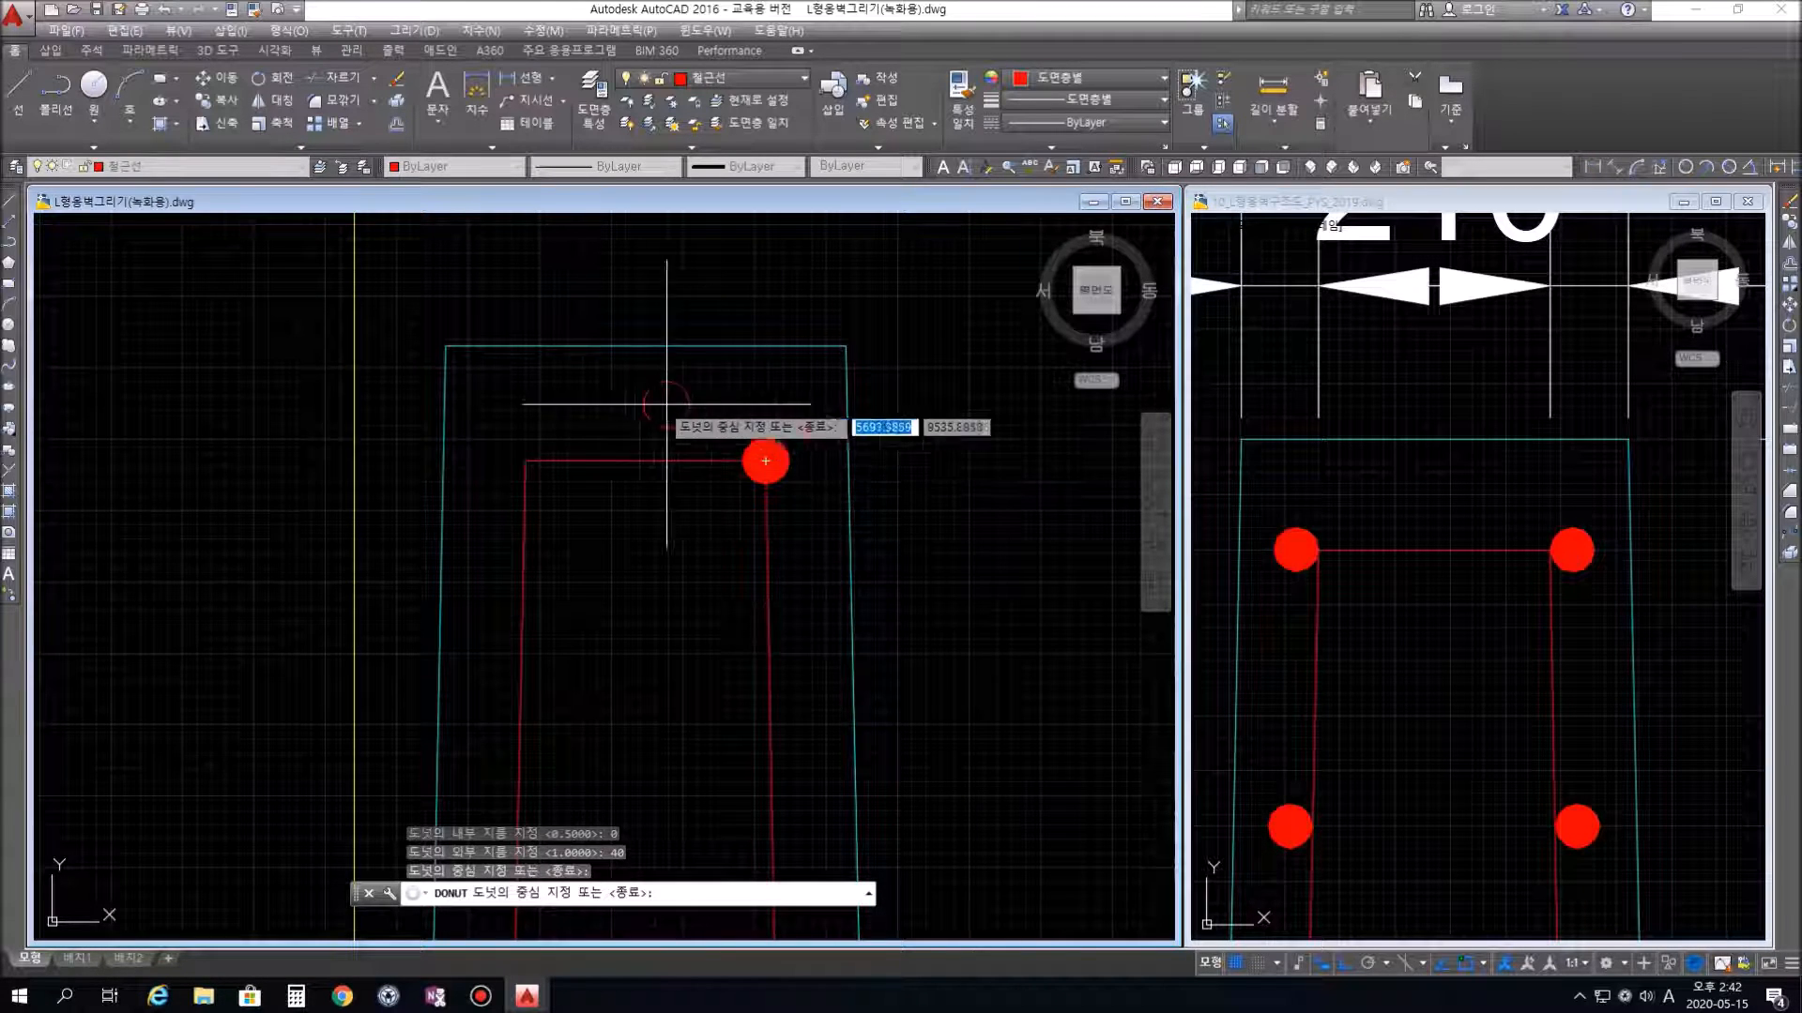
click(514, 461)
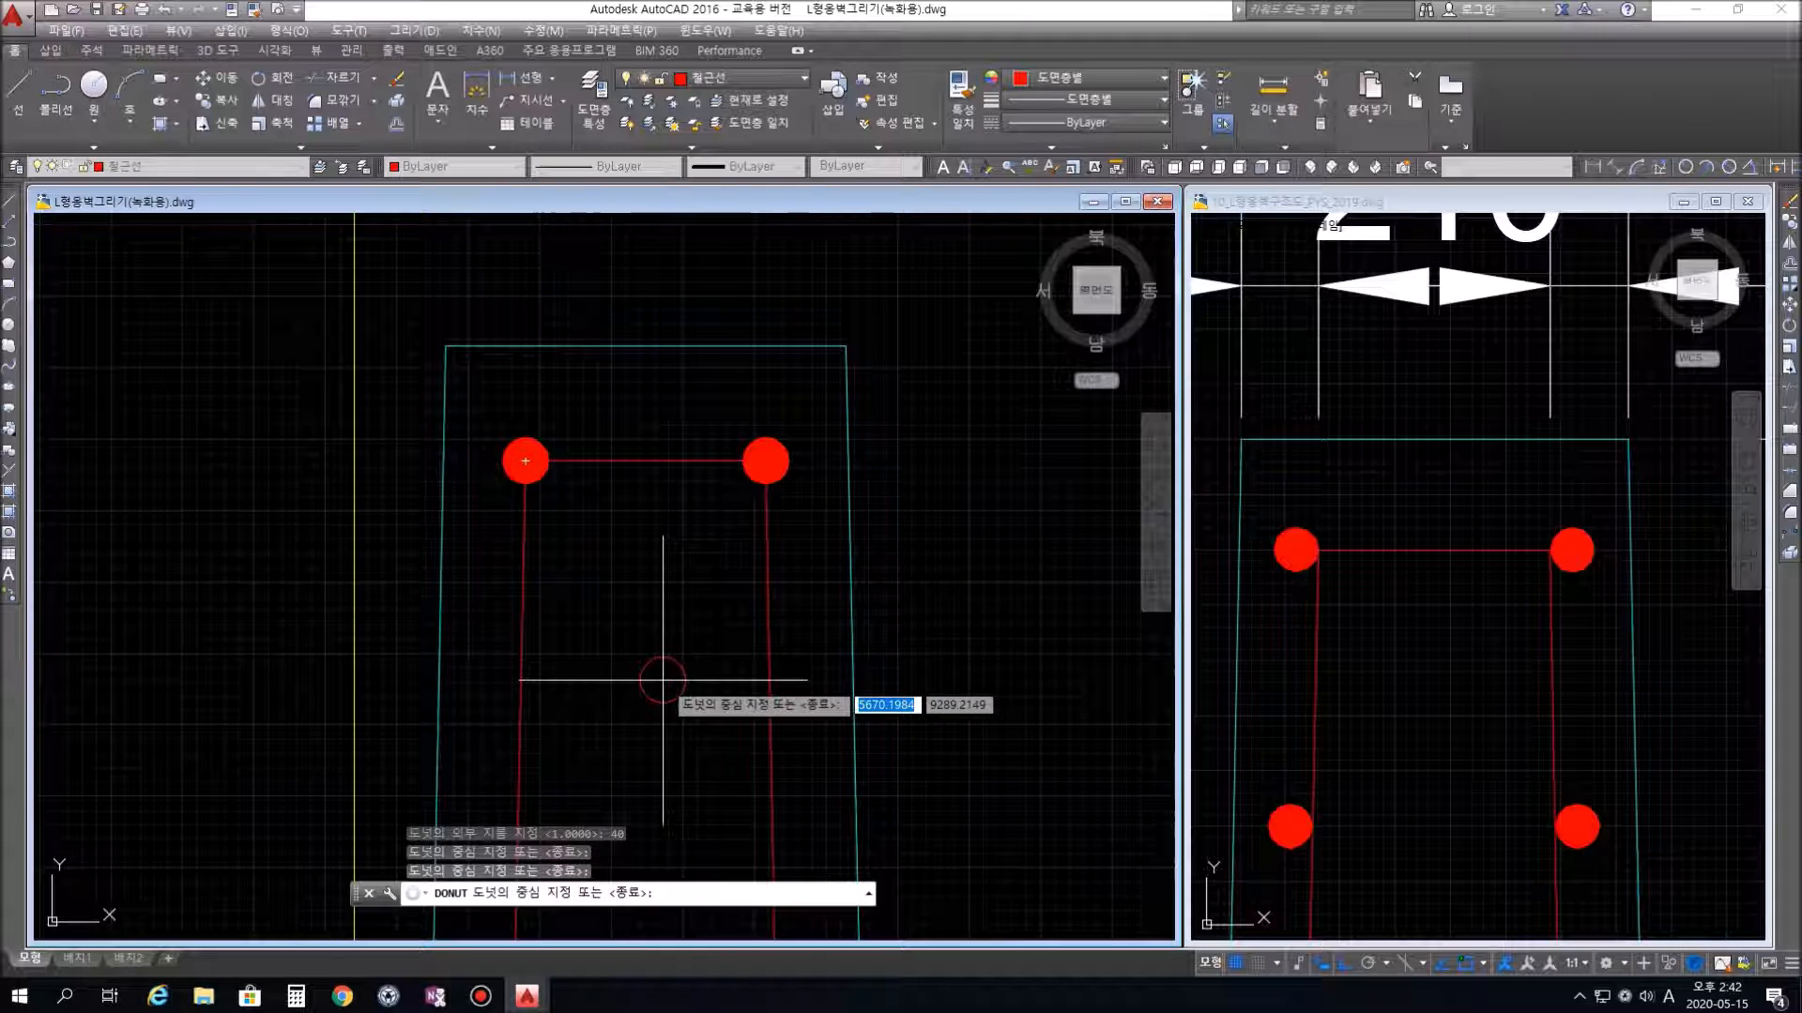
key(Escape)
key(Escape)
key(Escape)
key(Escape)
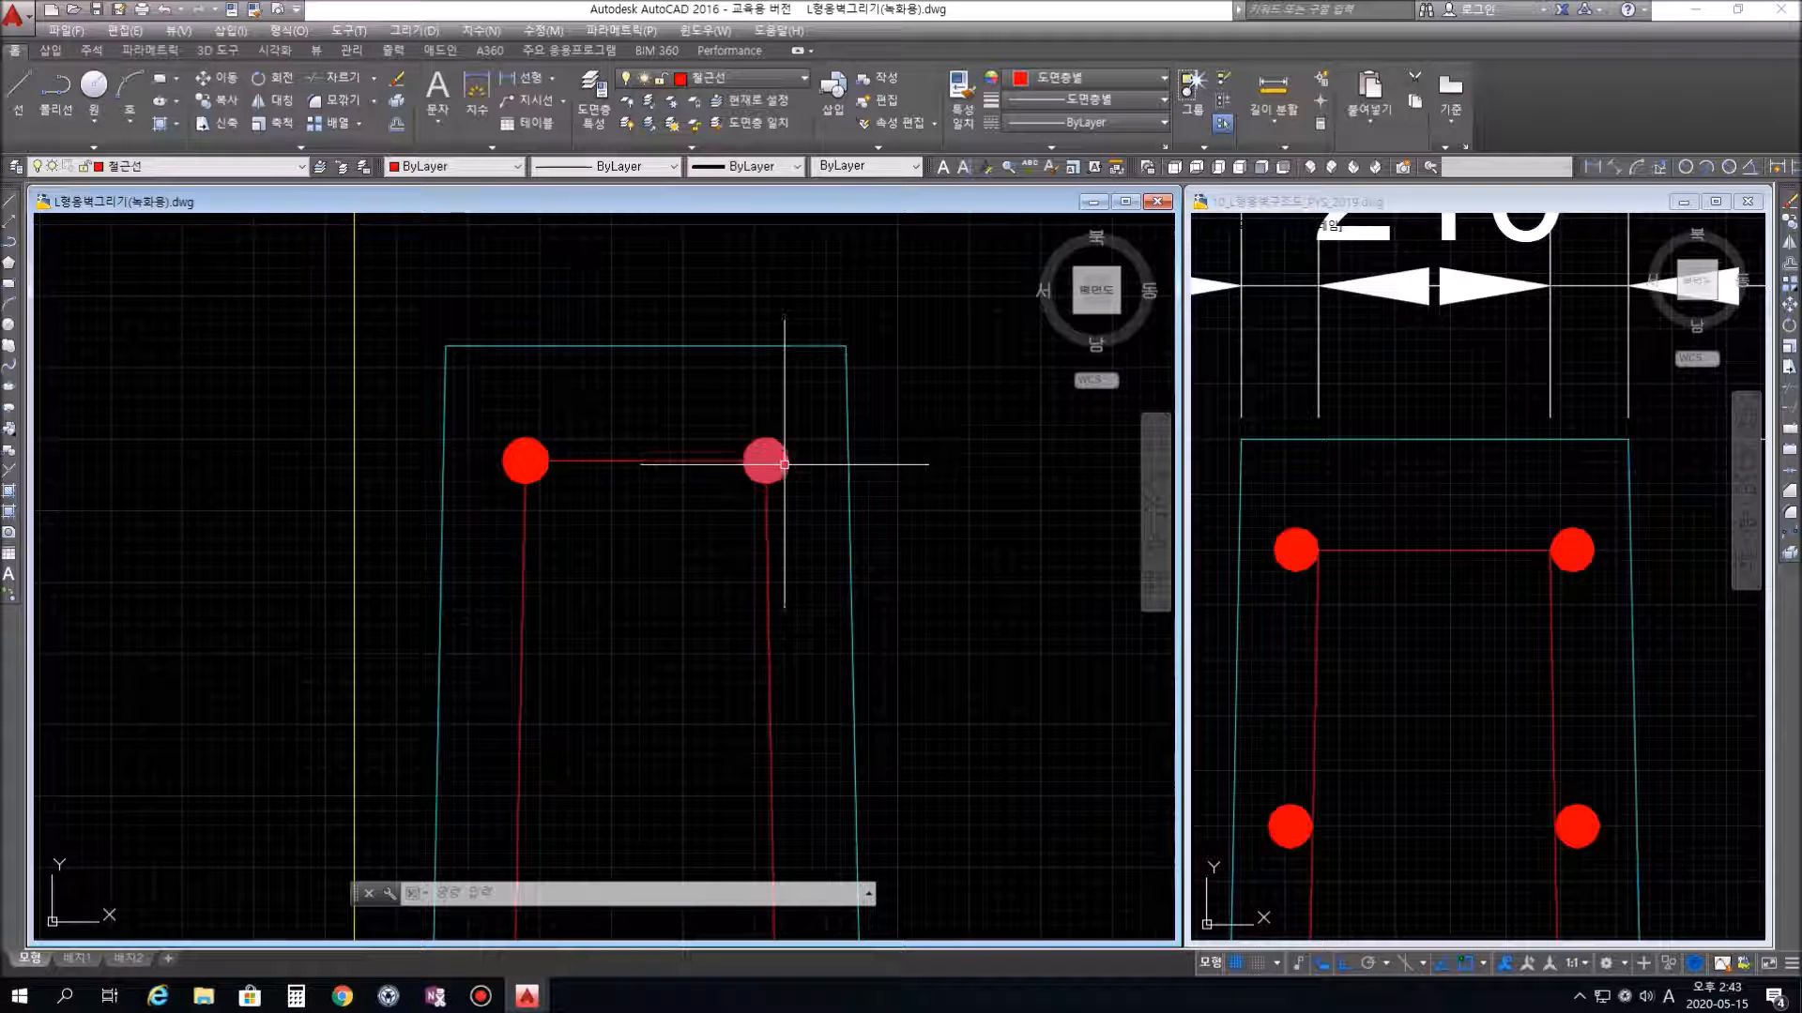
scroll(603, 466, up, 4)
scroll(722, 460, down, 2)
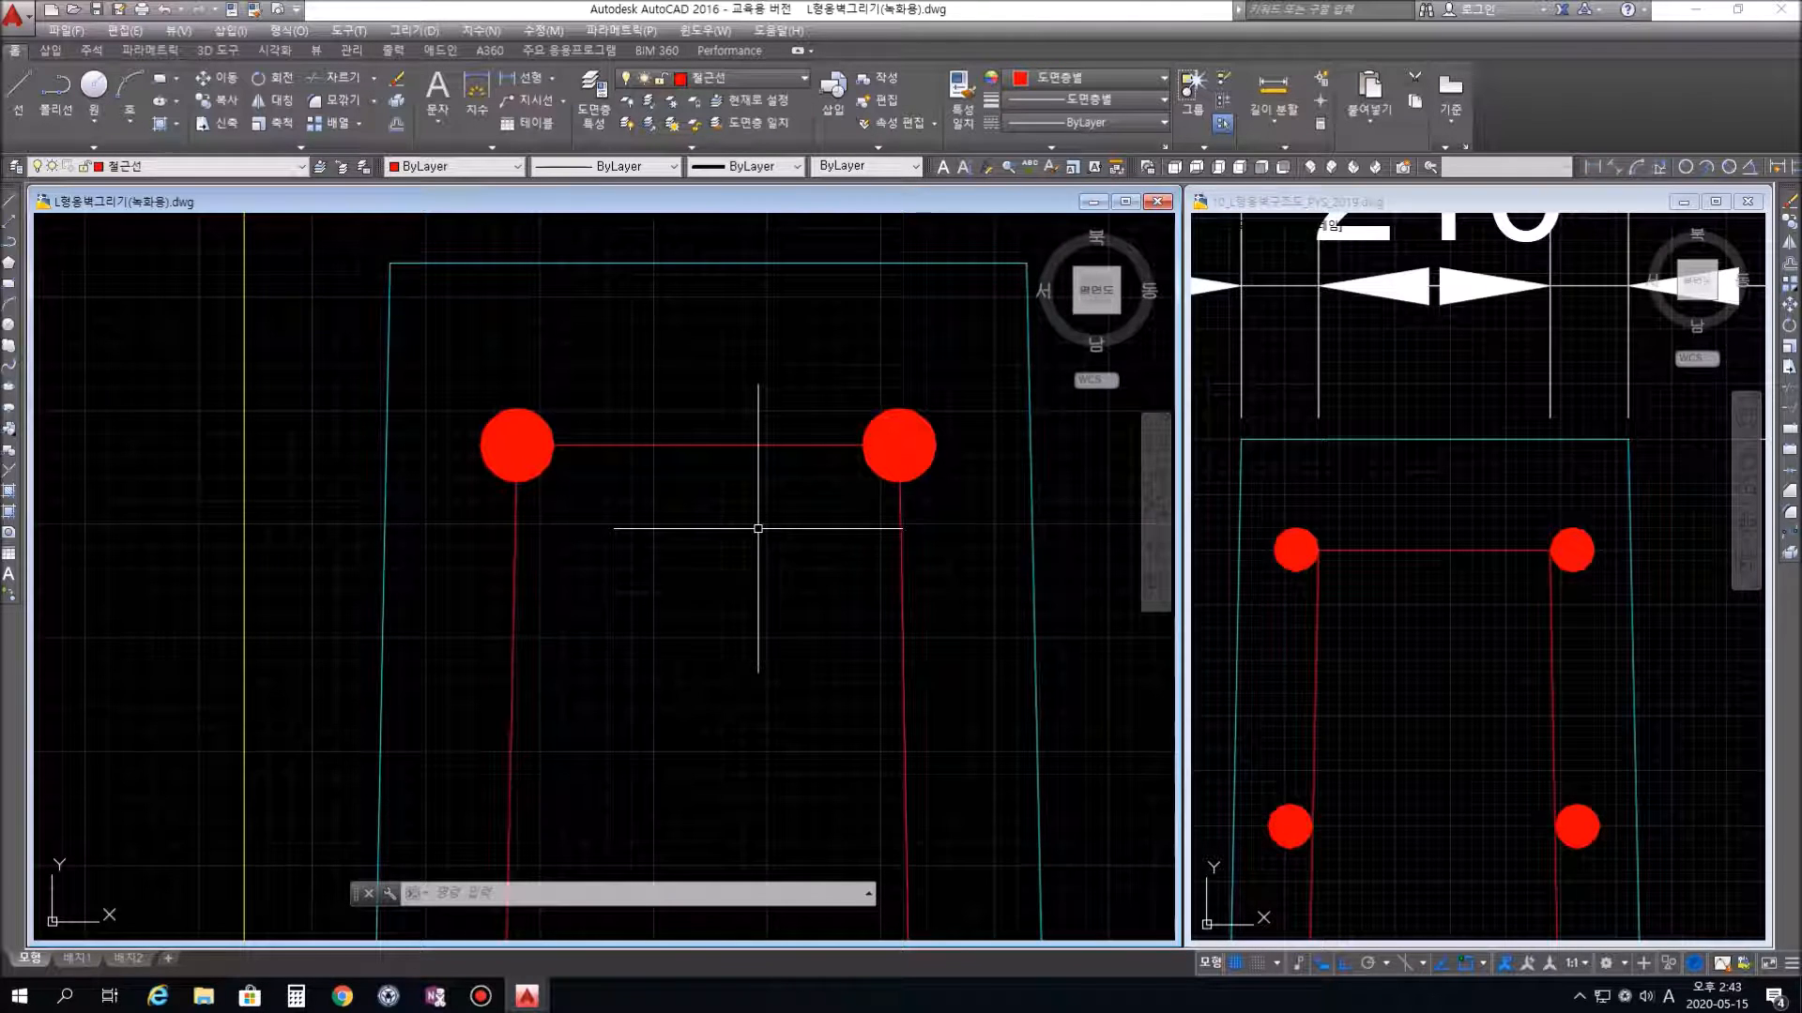
text(M)
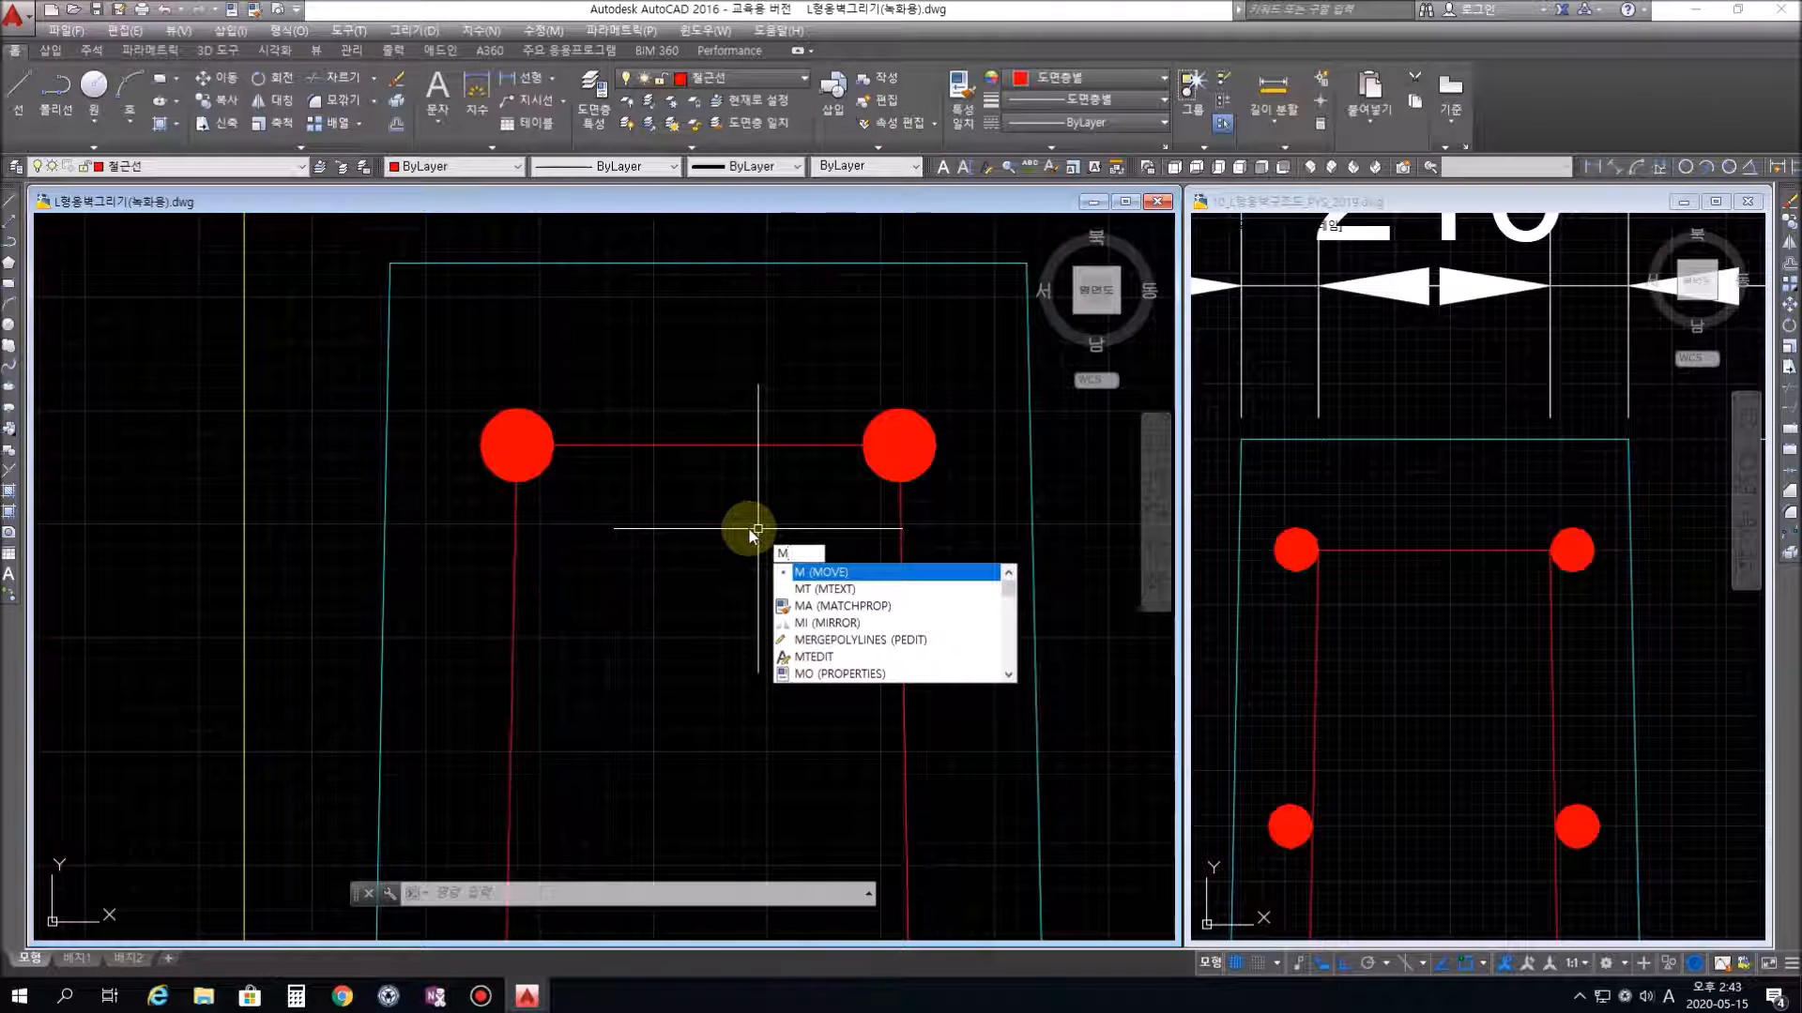
click(748, 521)
key(Escape)
key(Escape)
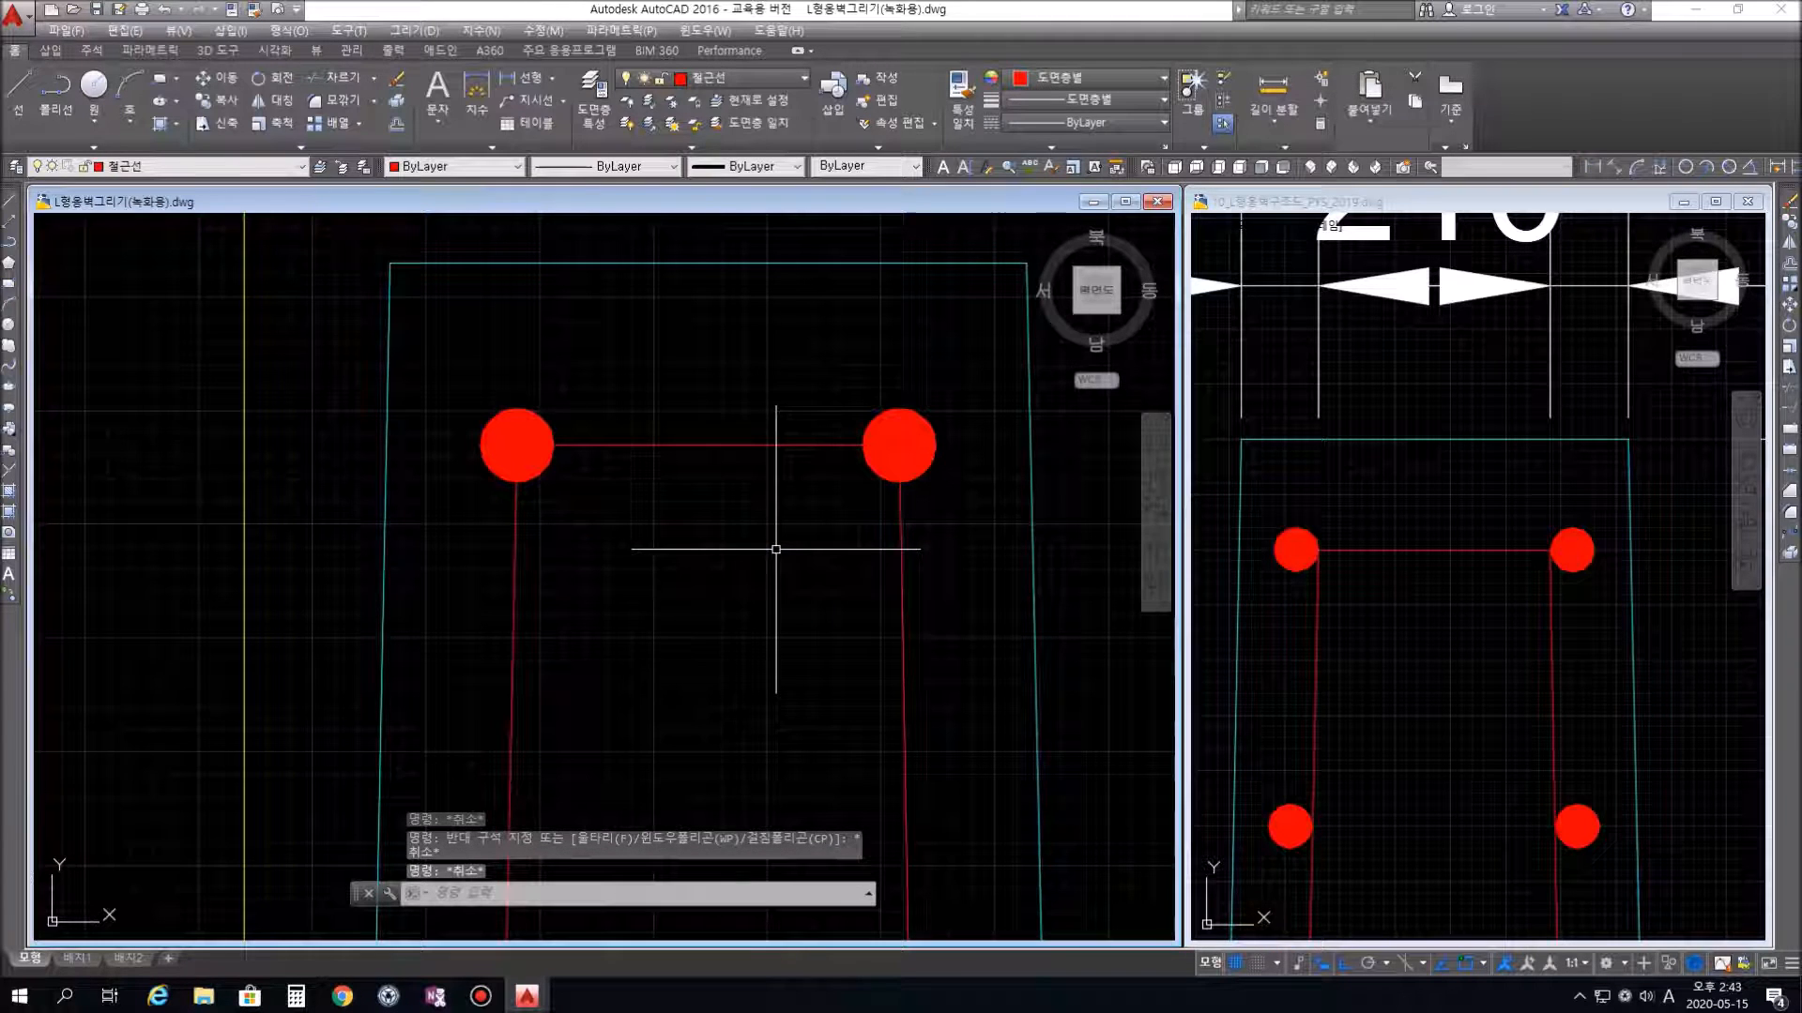
Move the rebar dot at the stem's upper right rebar corner 20 outward, horizontally from its center
text(m)
key(Return)
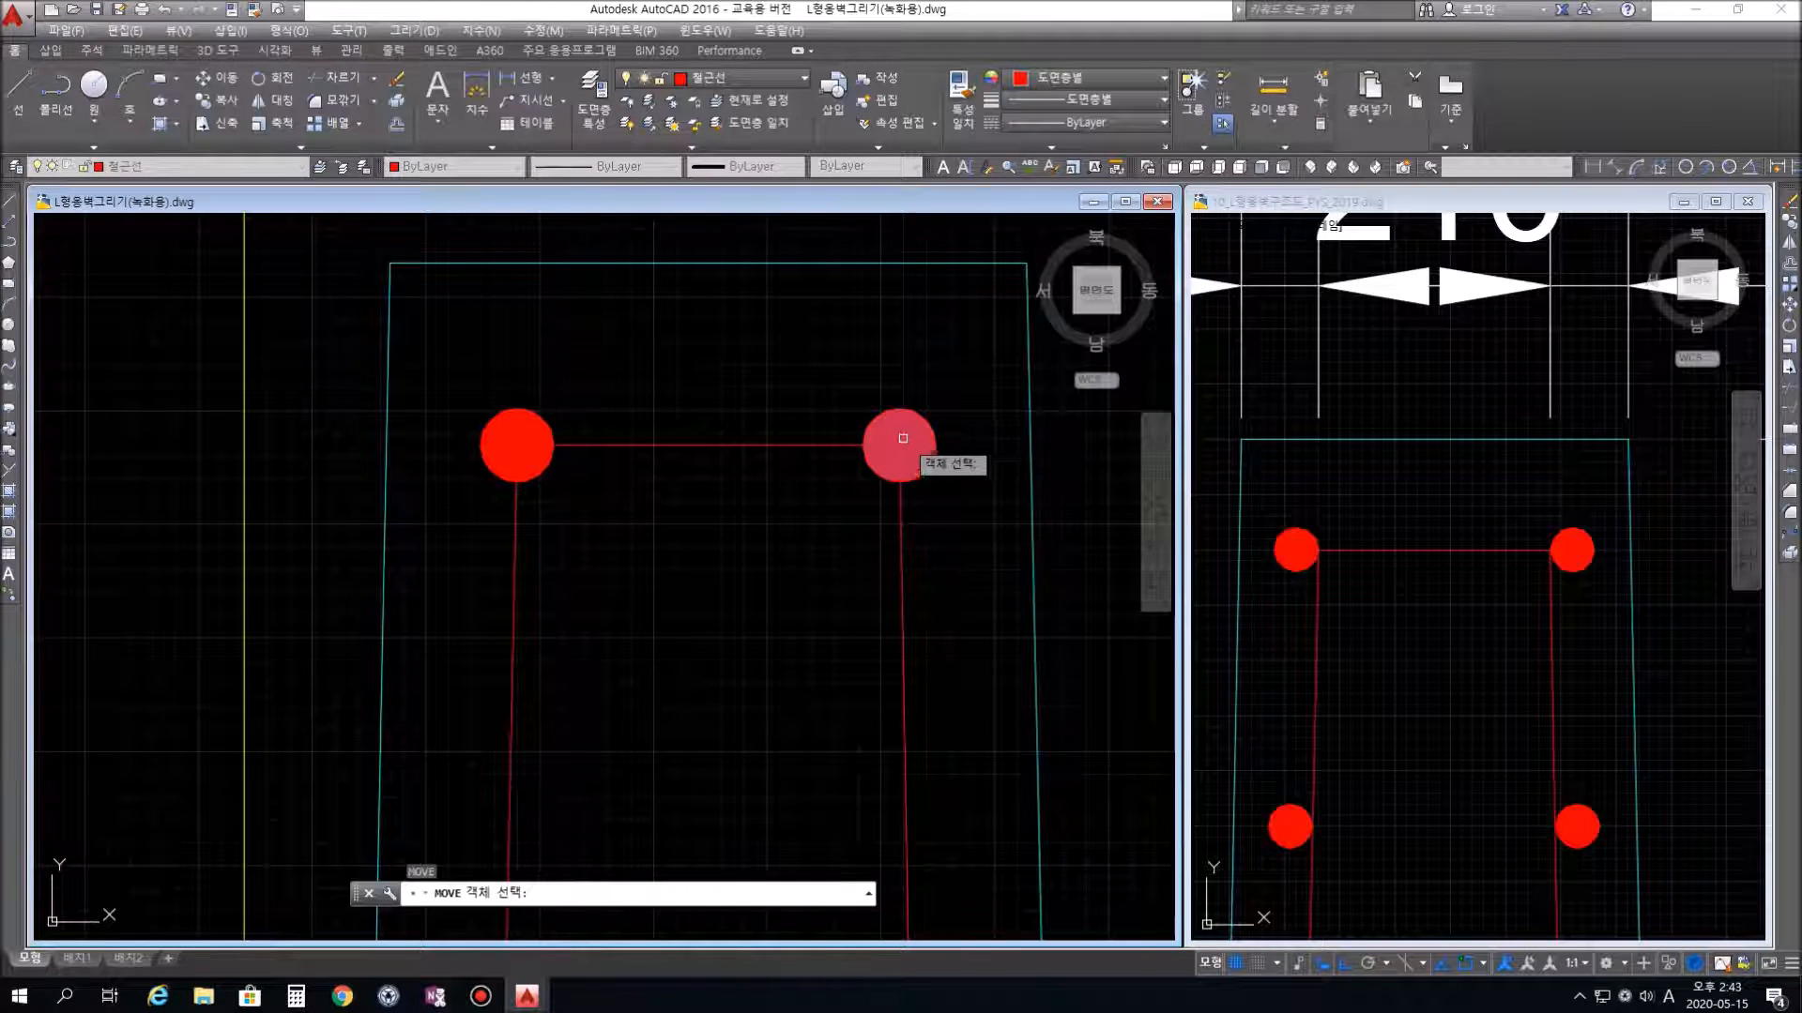
click(916, 443)
key(Return)
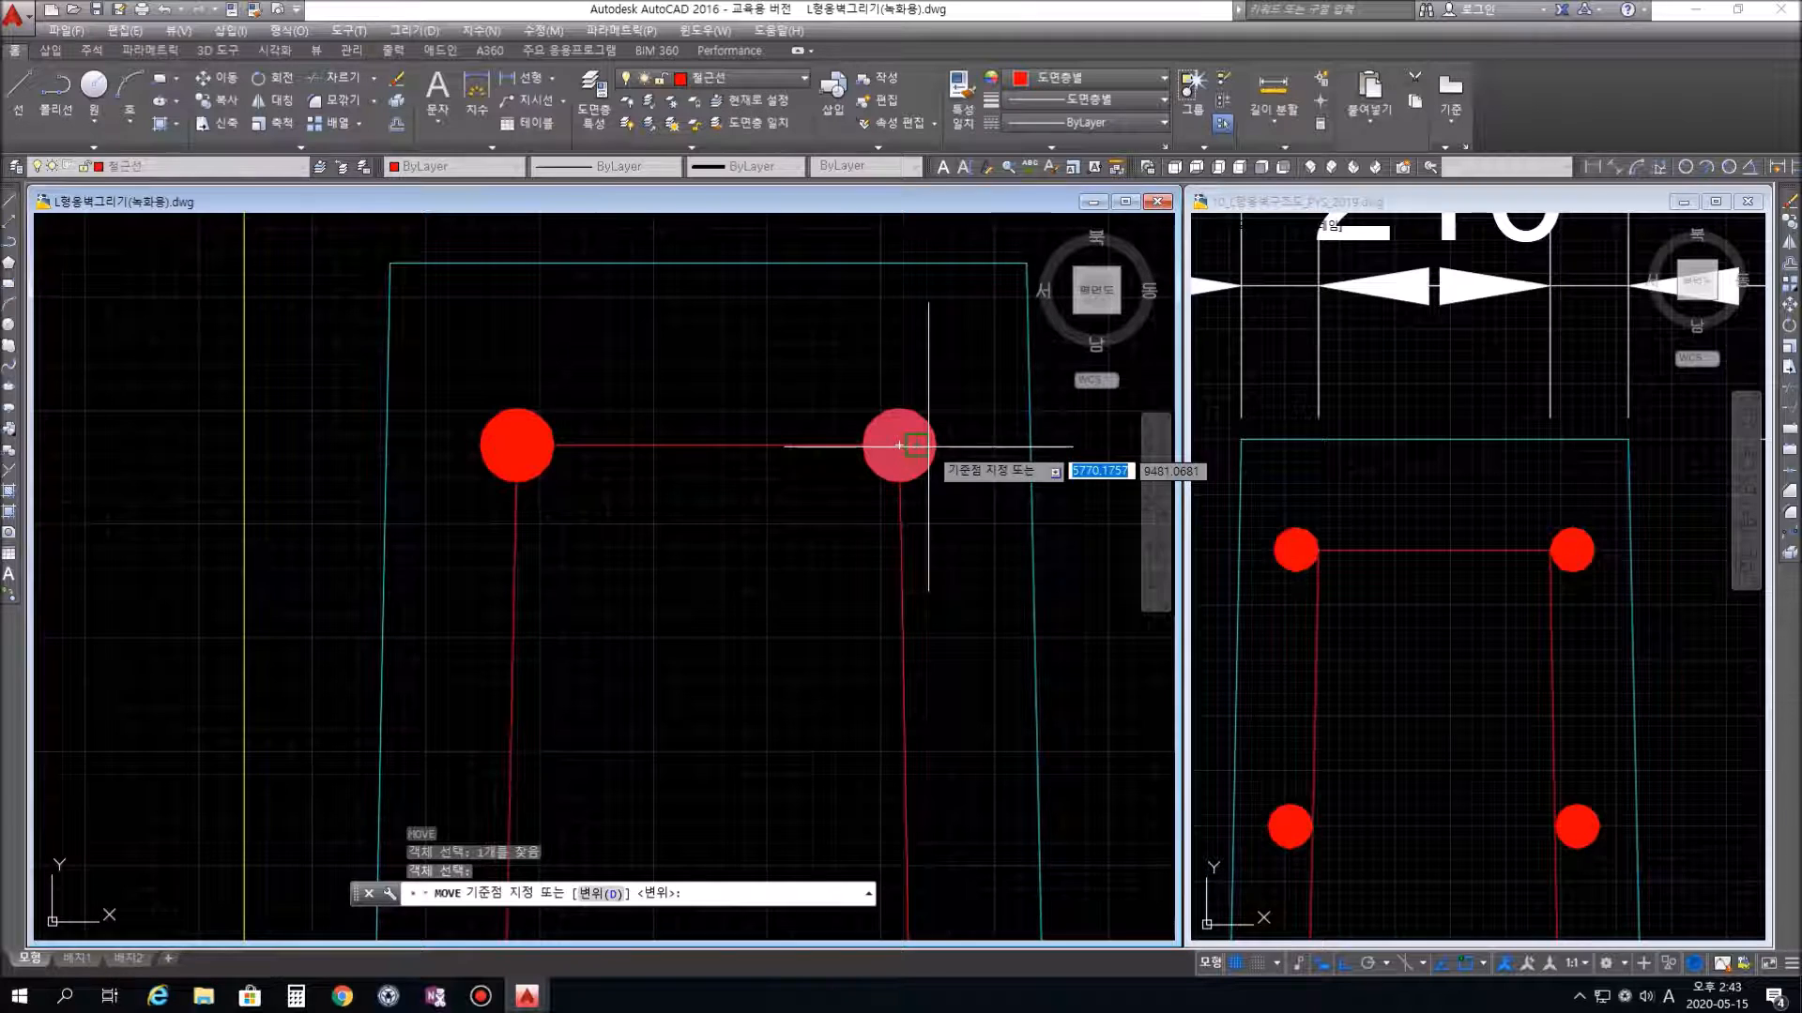
click(899, 445)
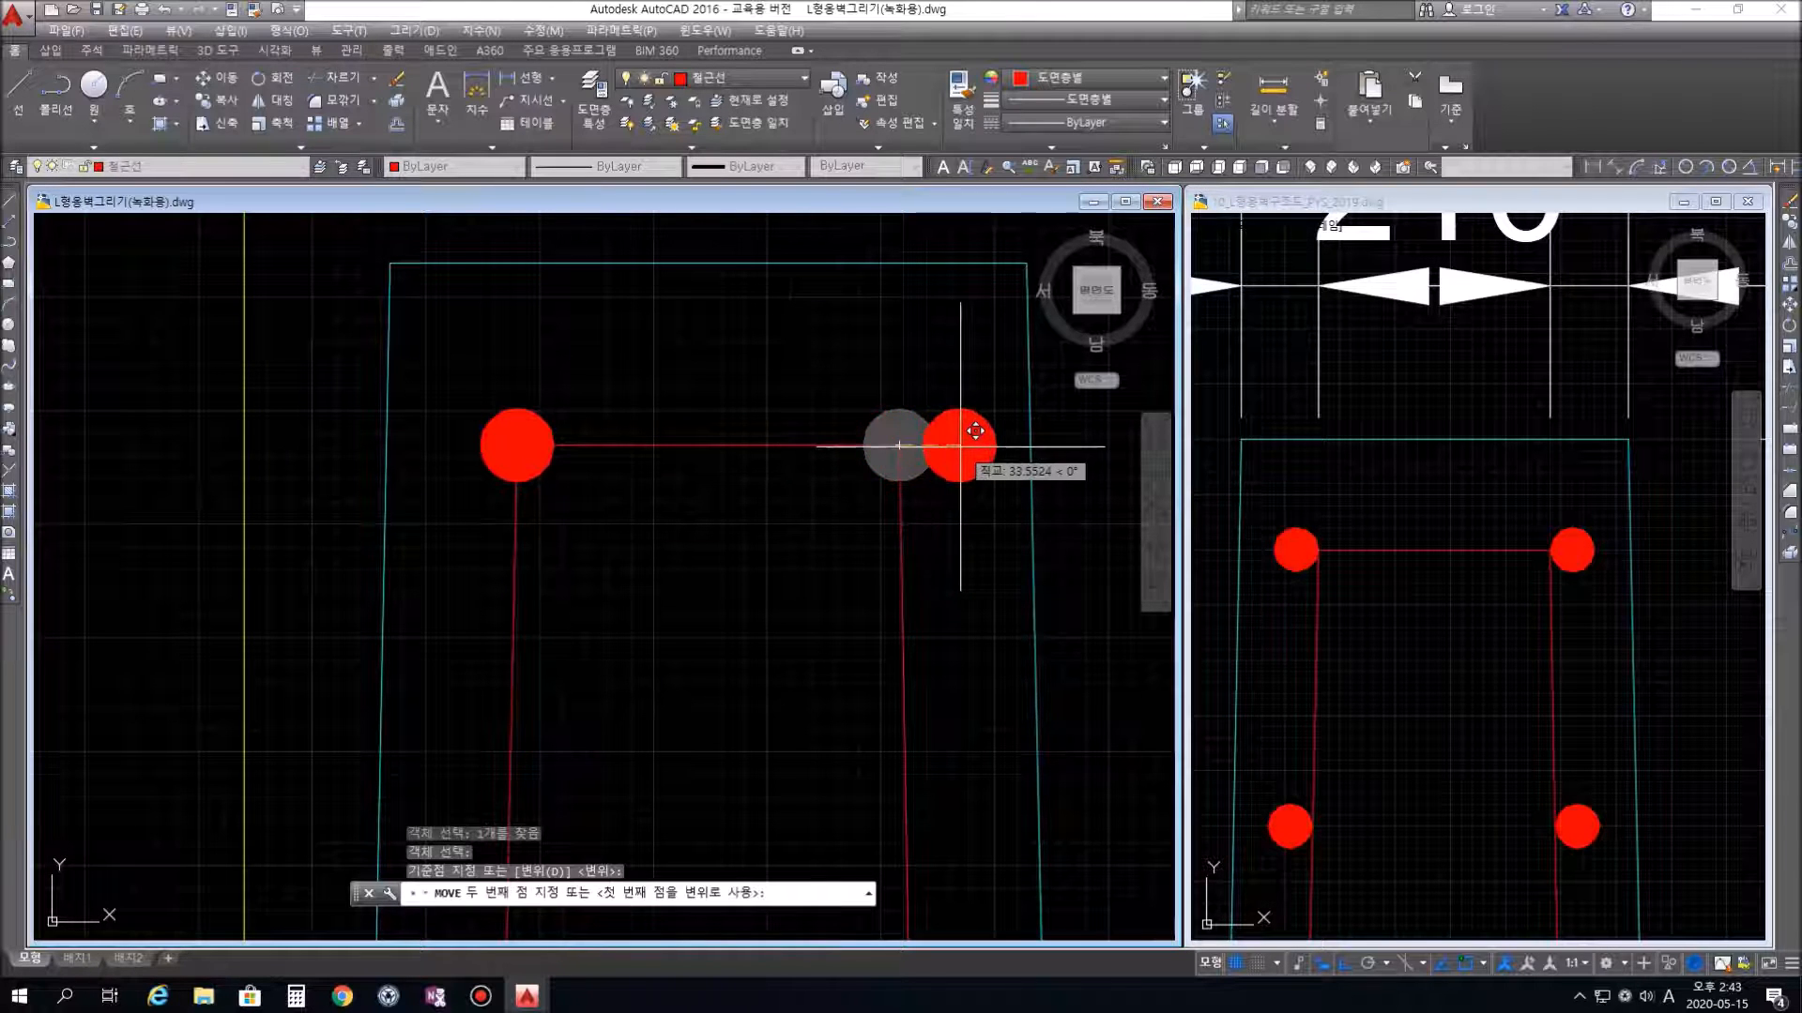
text(20)
key(Return)
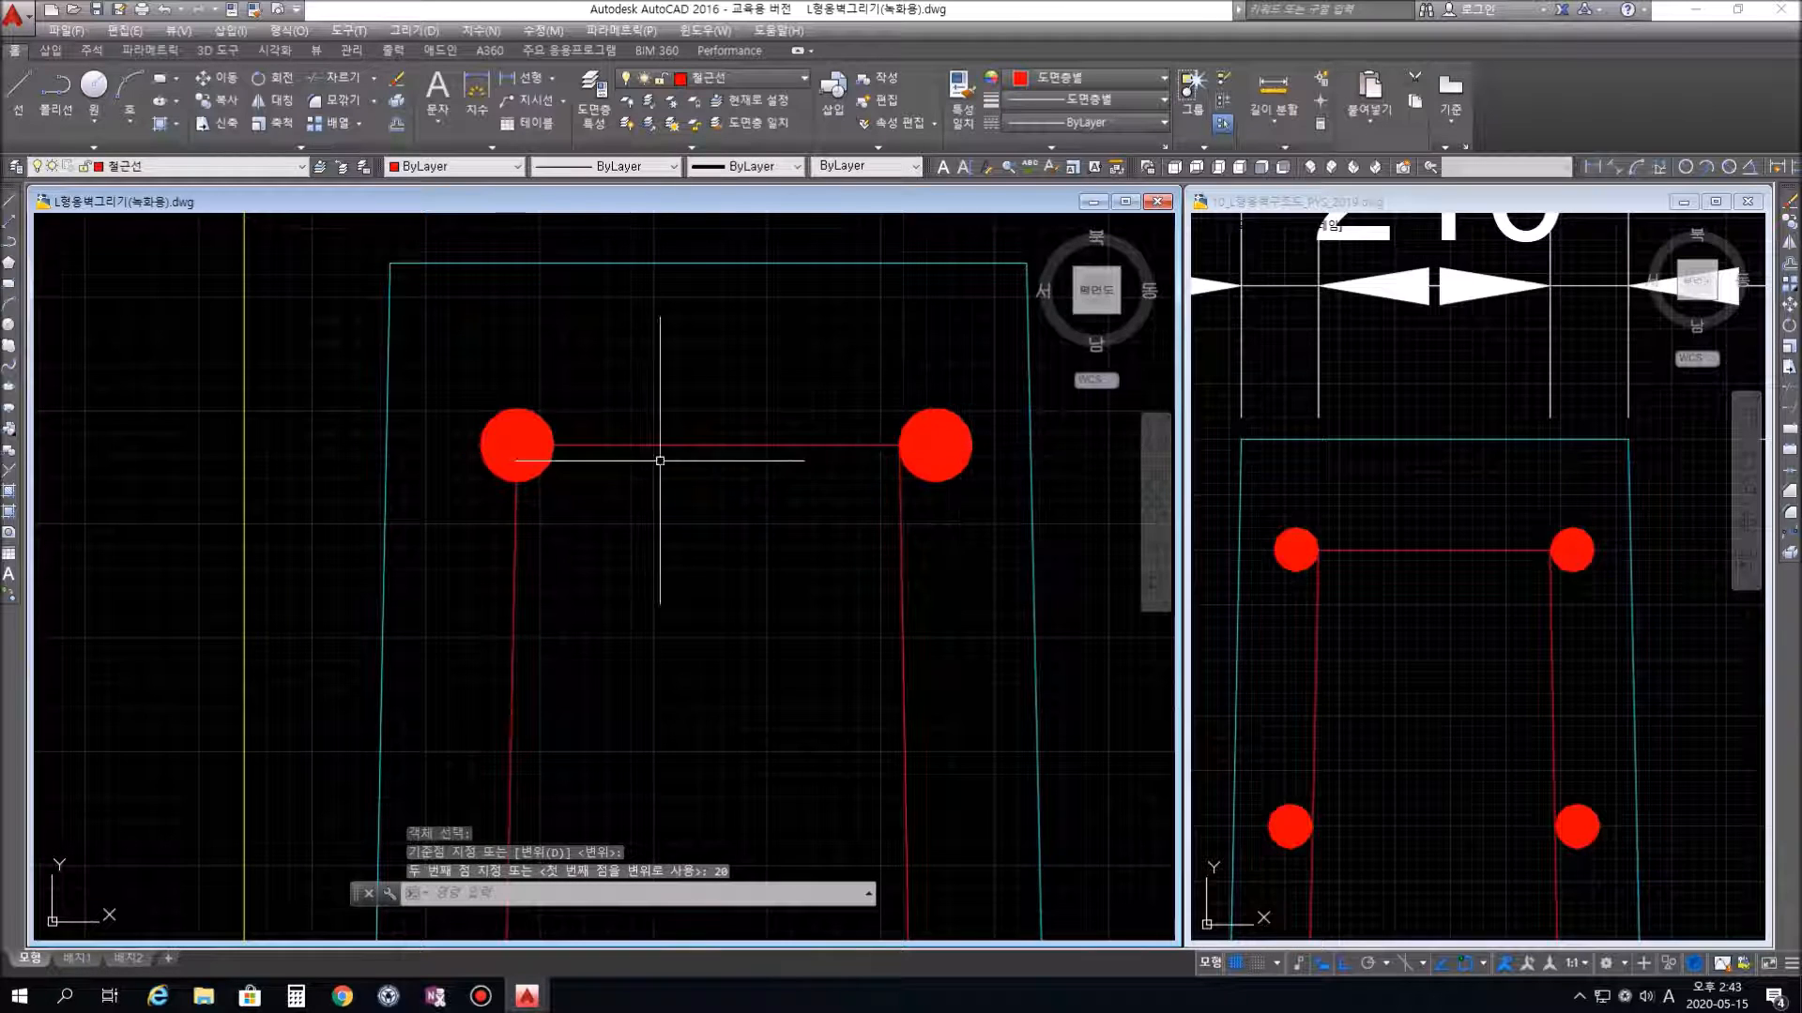
Move the rebar dot at the stem's upper left rebar corner 20 outward, horizontally from its center
key(space)
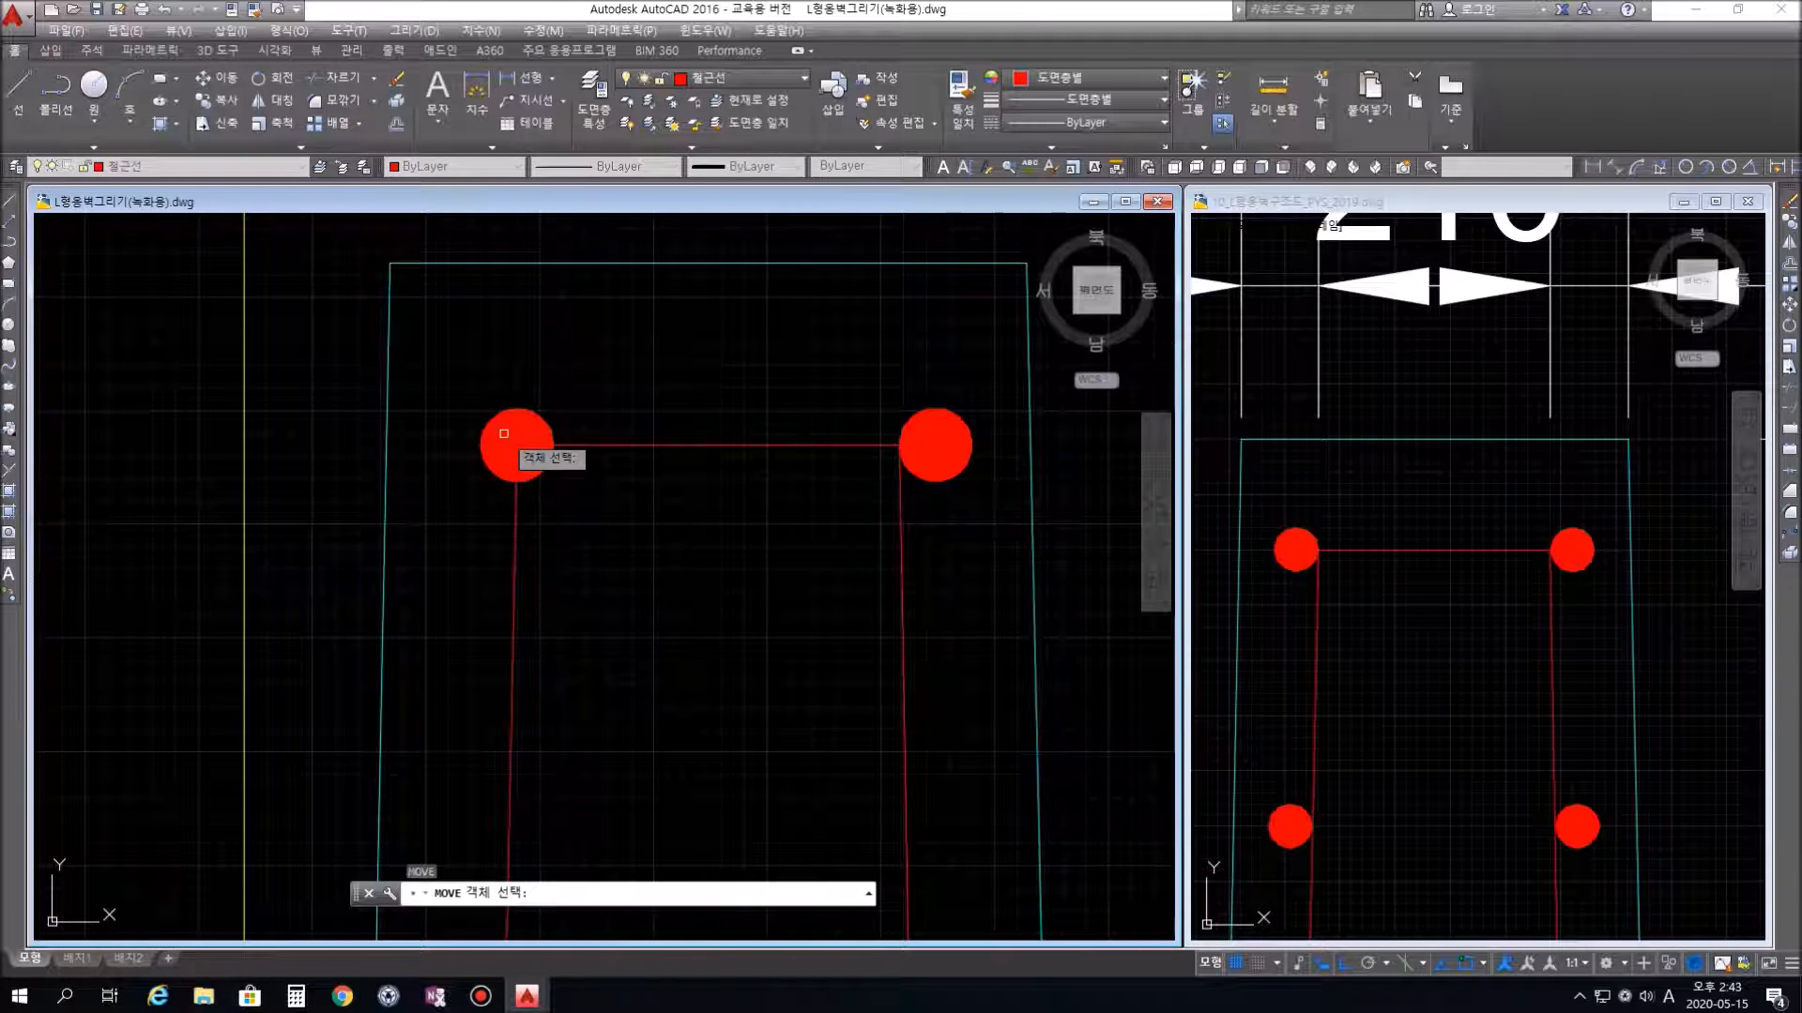
key(space)
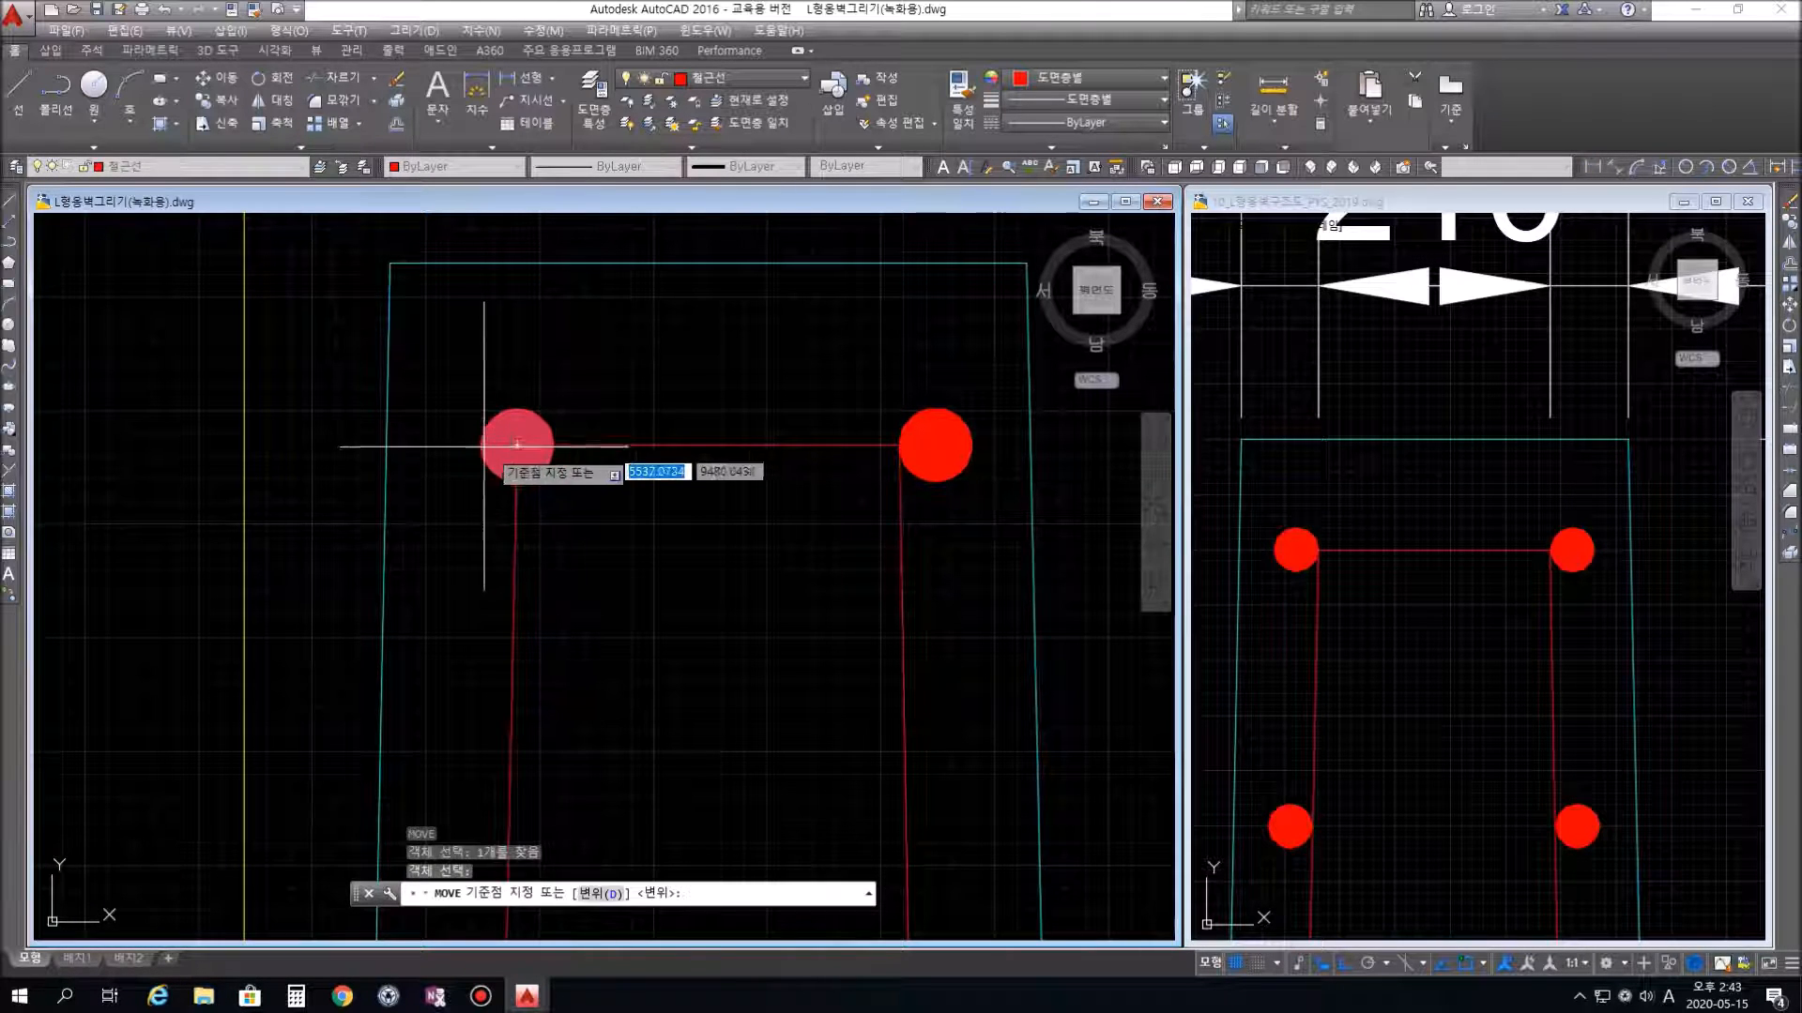
click(531, 435)
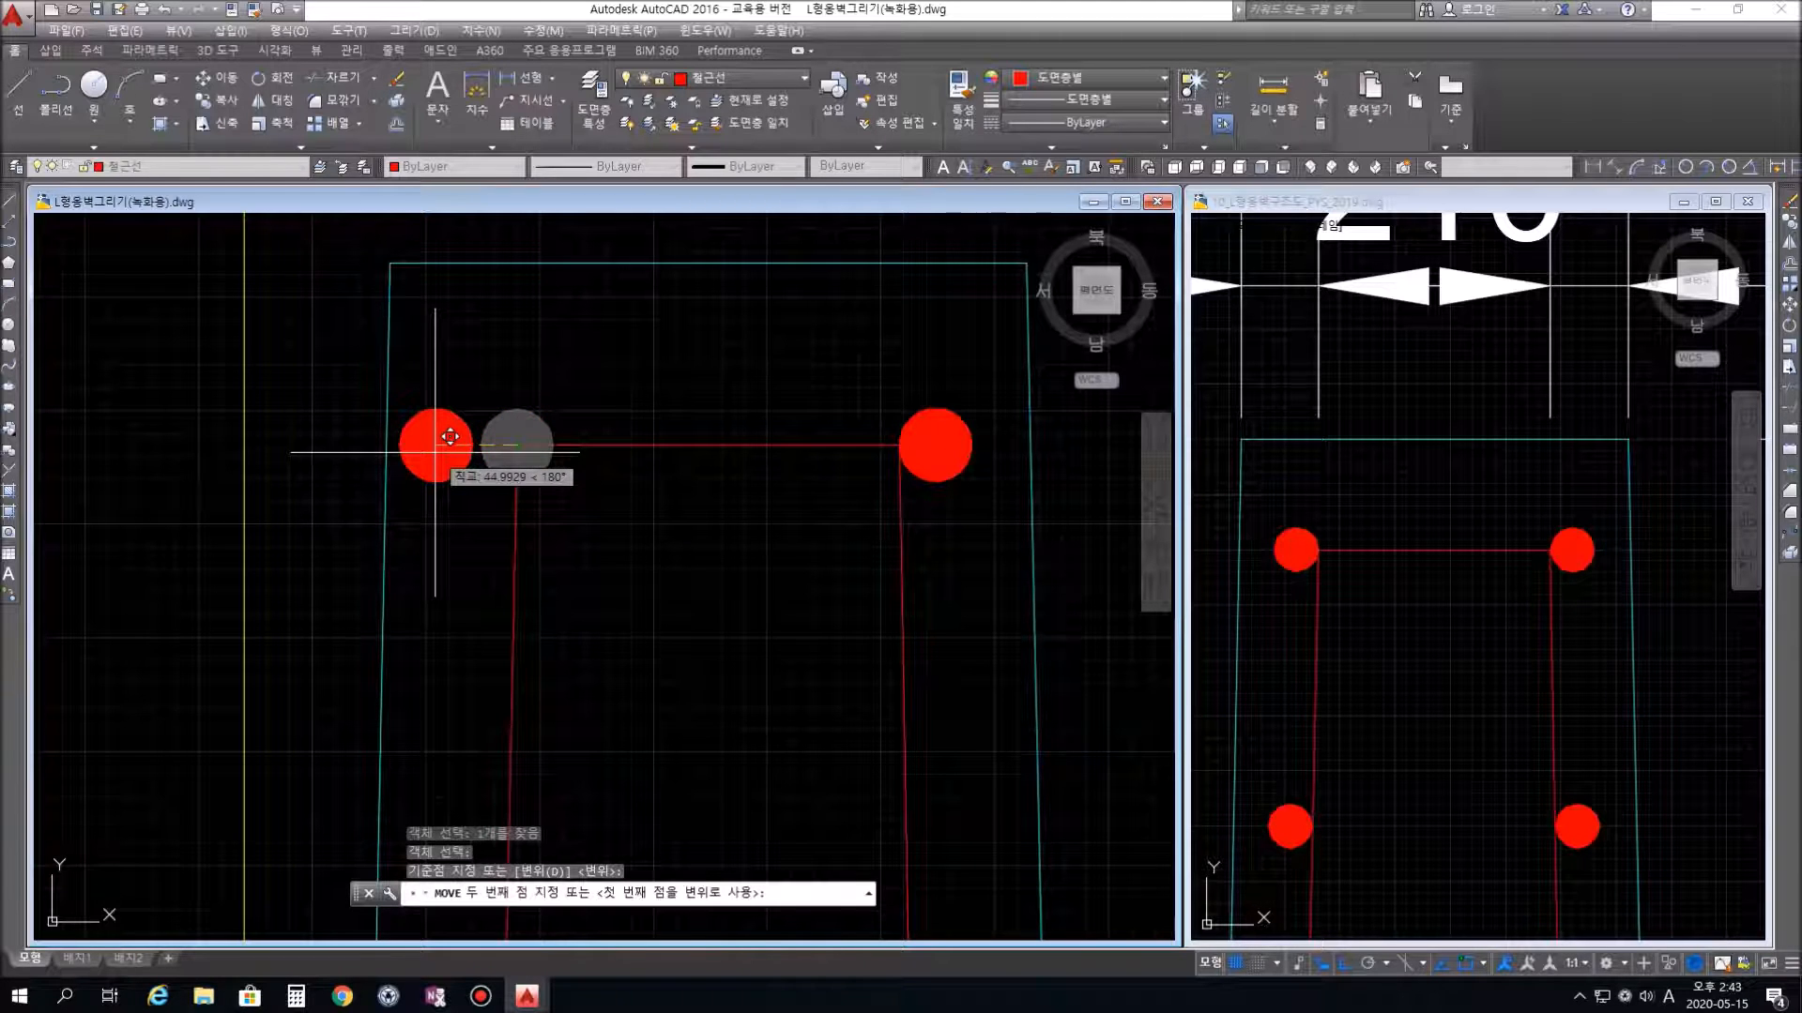
text(20)
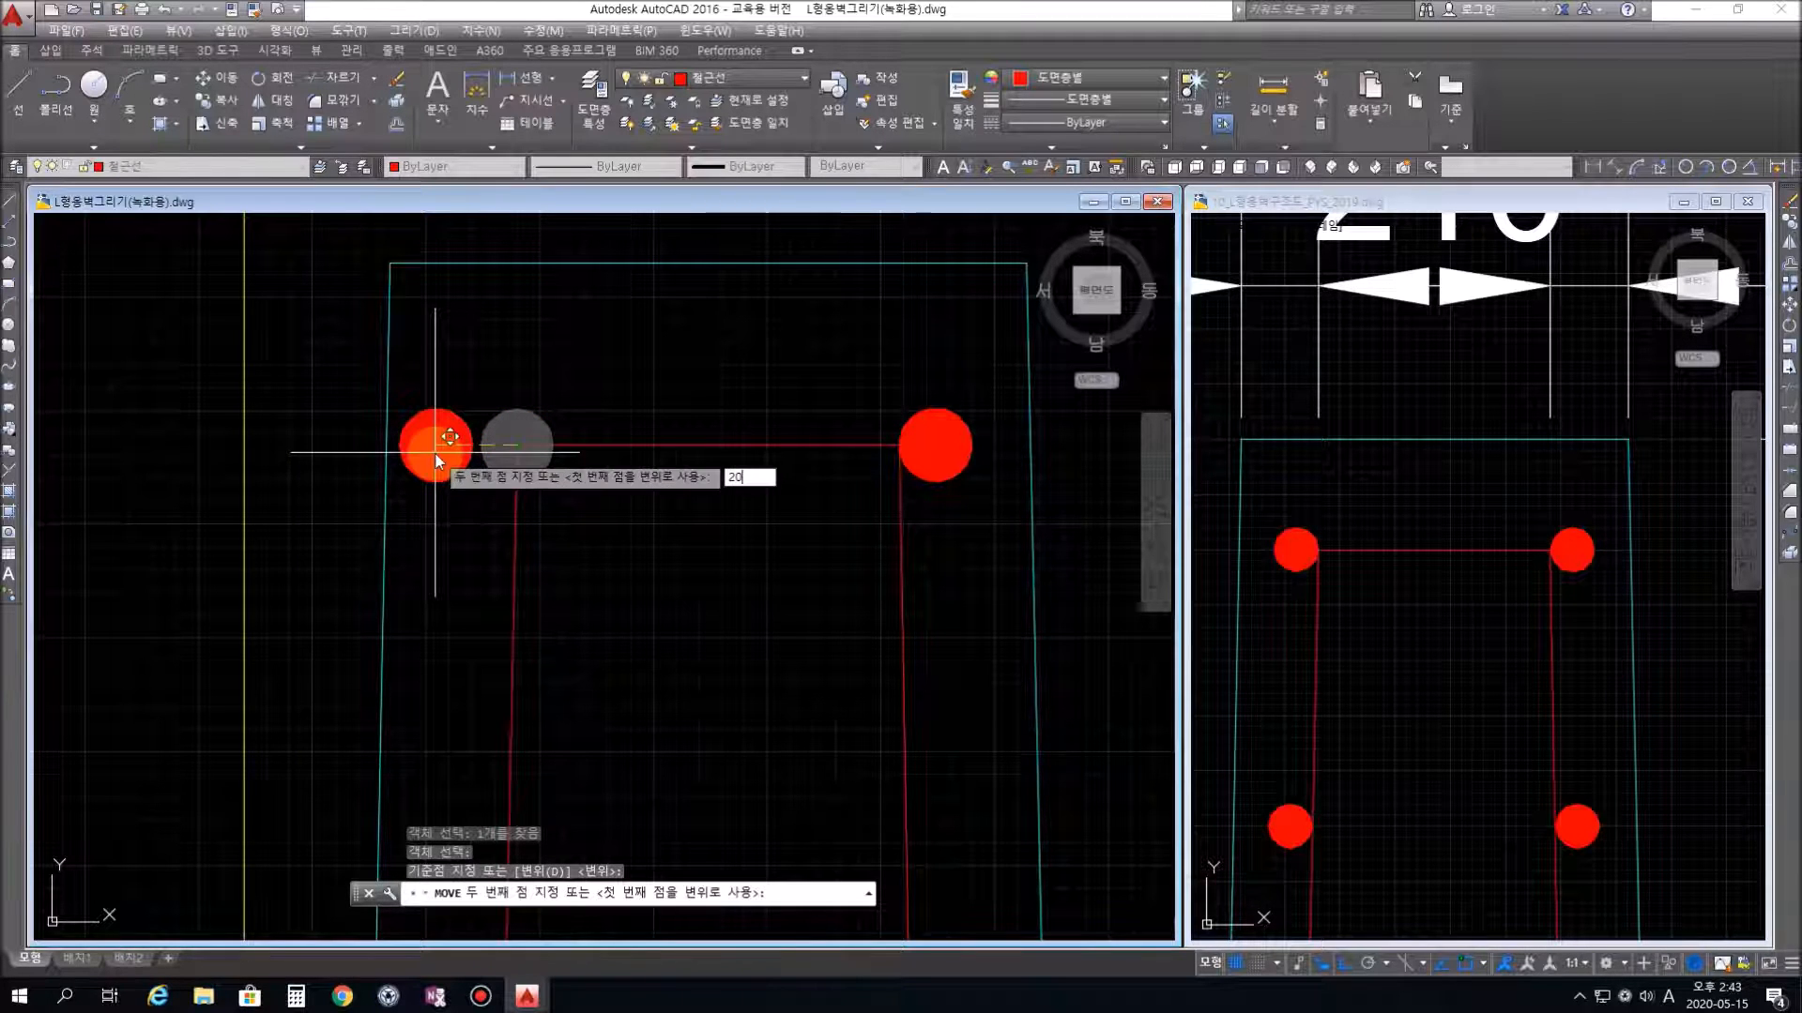
key(Return)
Examine the stem's rebar dot arrangement and the vertical spacing dimensions of the horizontal bars in the 10_L형옹벽구조도_PYS_2019 reference drawing
scroll(894, 695, down, 8)
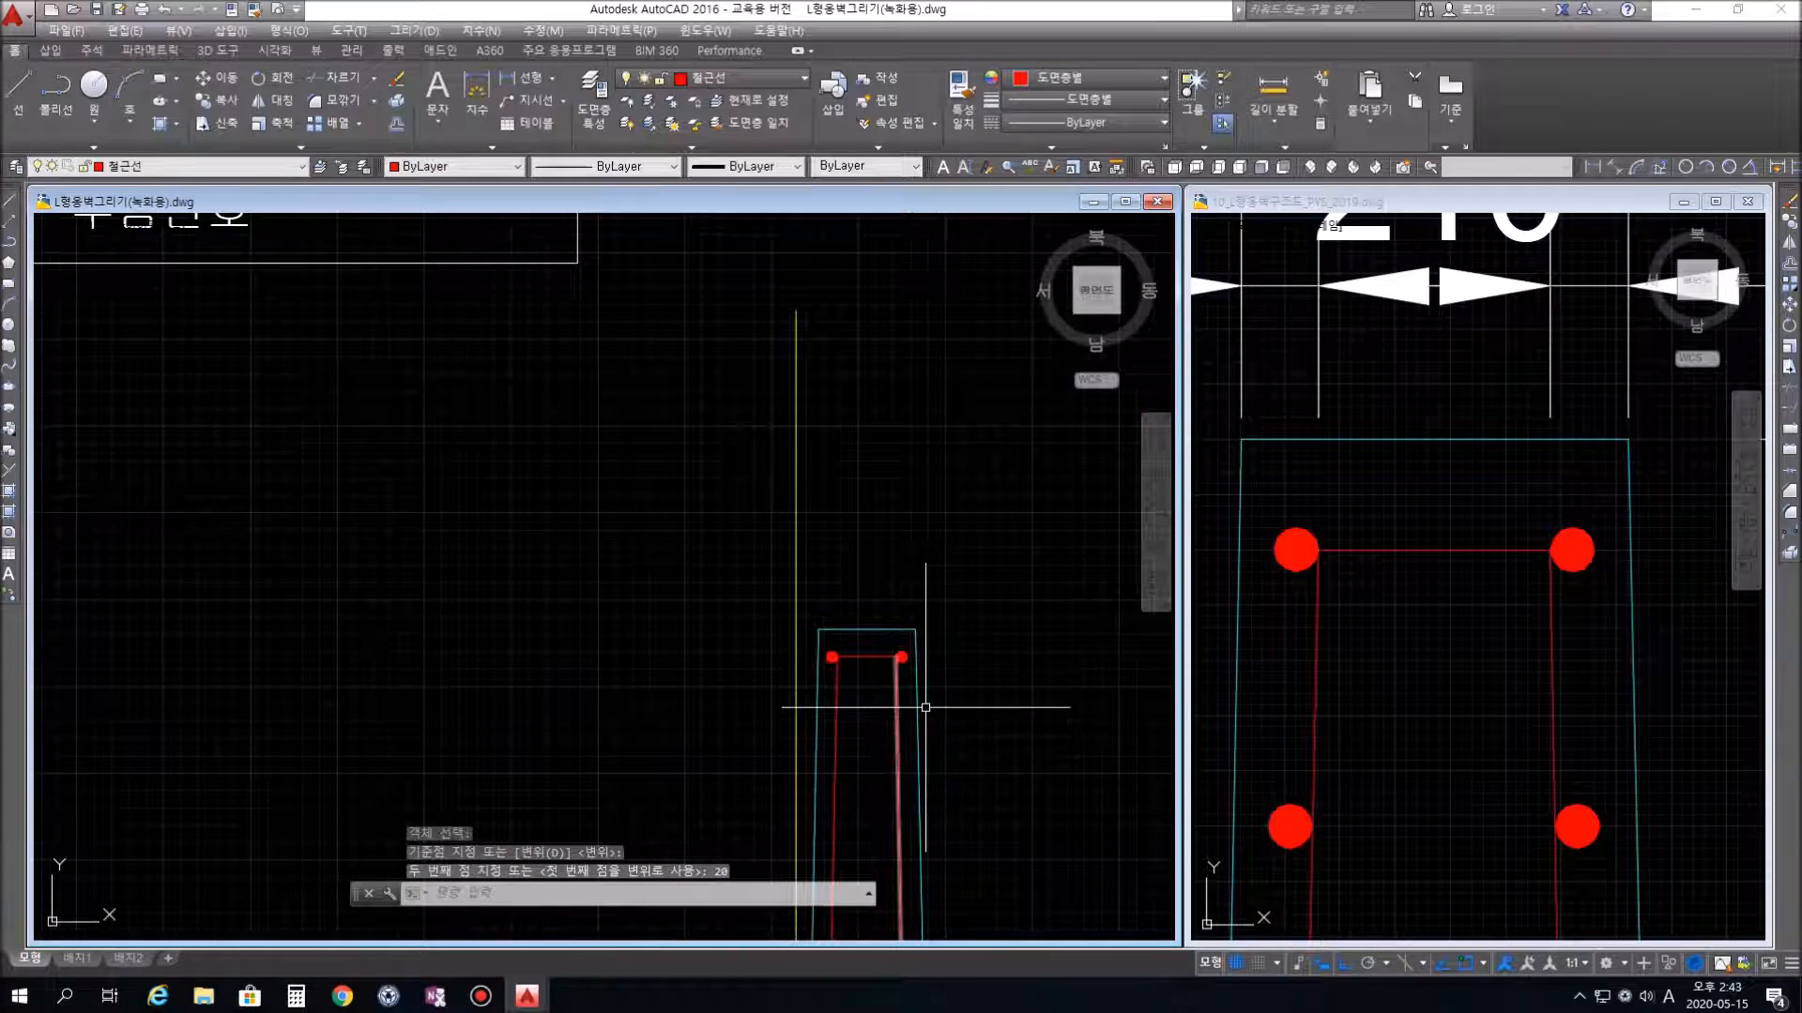
scroll(938, 732, down, 3)
scroll(876, 636, up, 3)
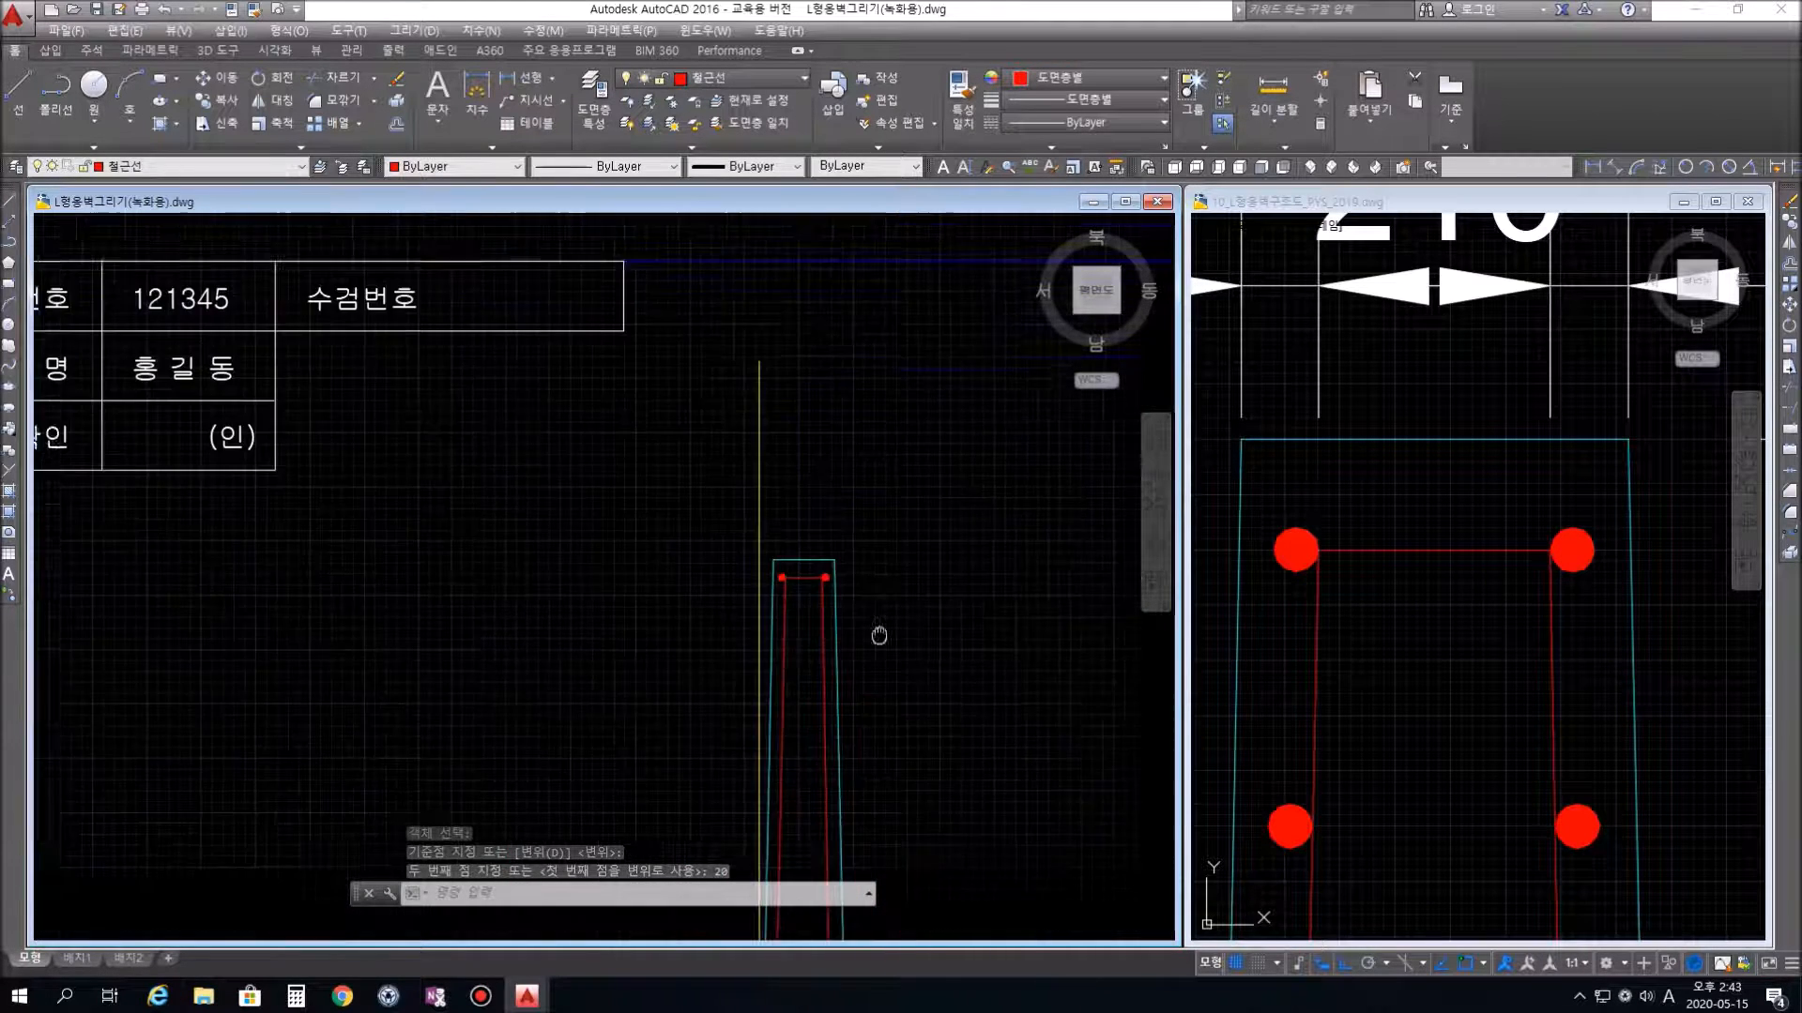
scroll(972, 664, down, 4)
scroll(972, 664, up, 4)
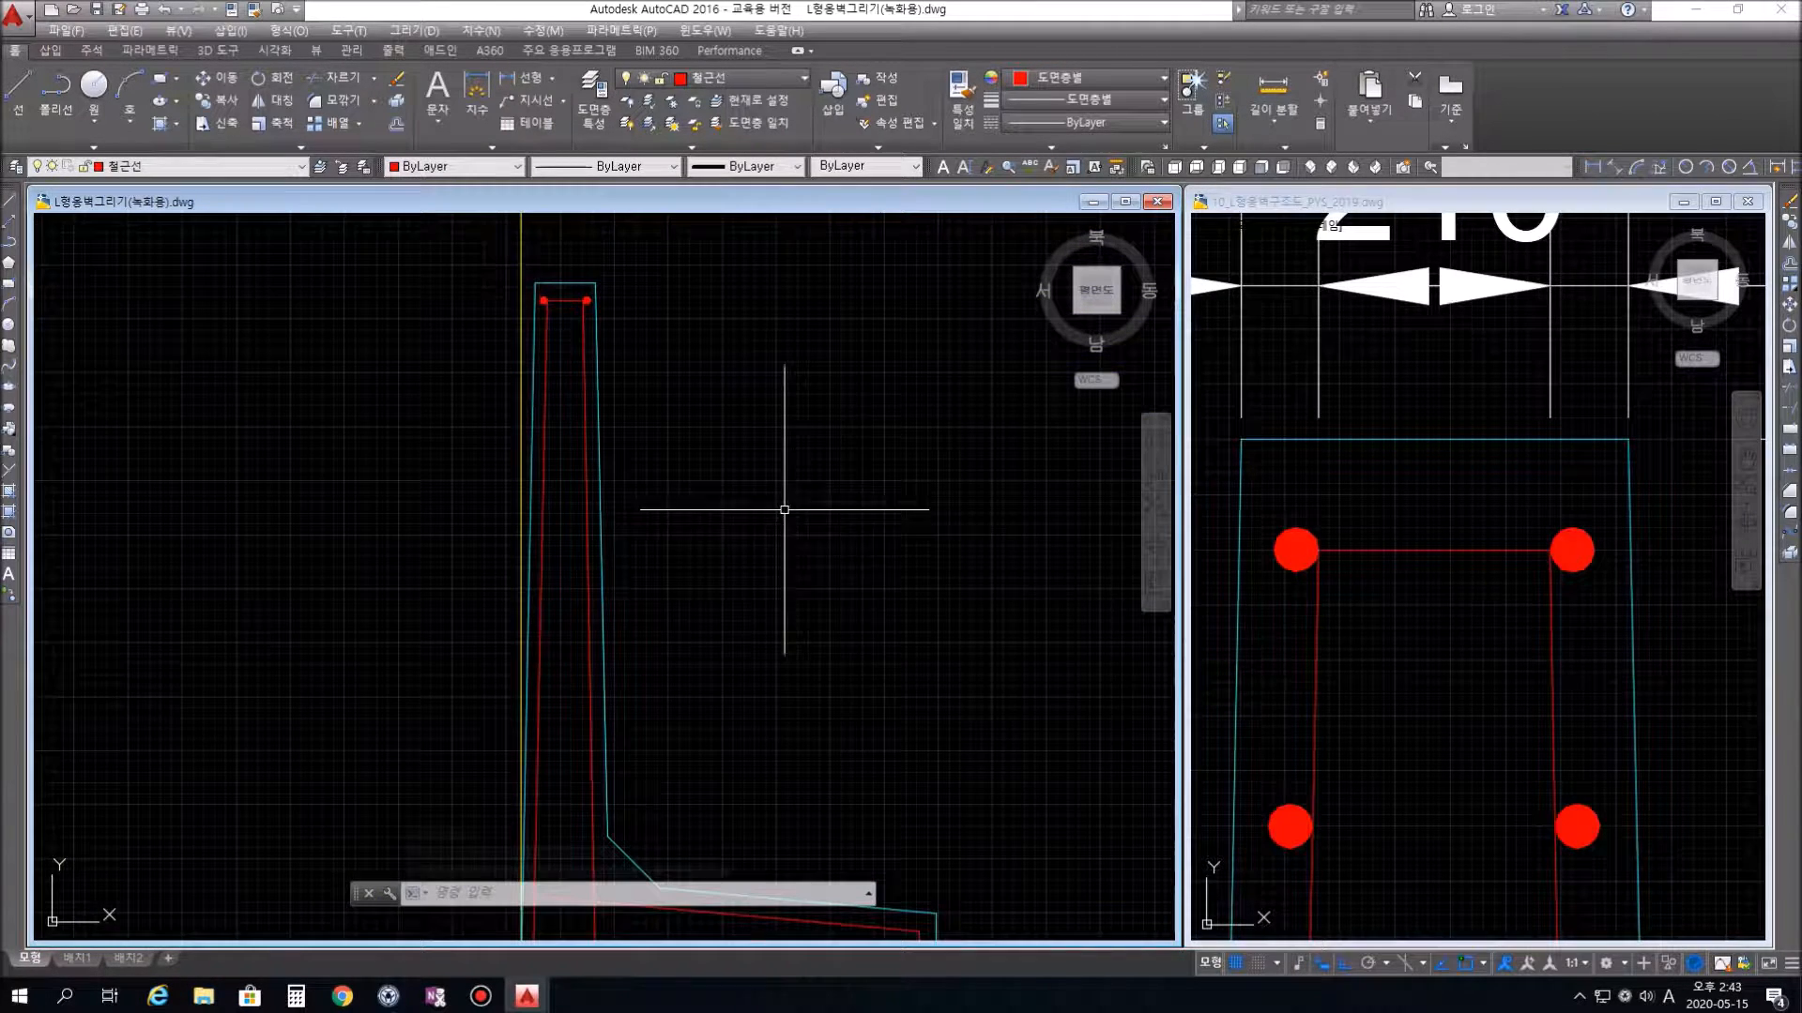
click(1464, 696)
scroll(1463, 696, down, 5)
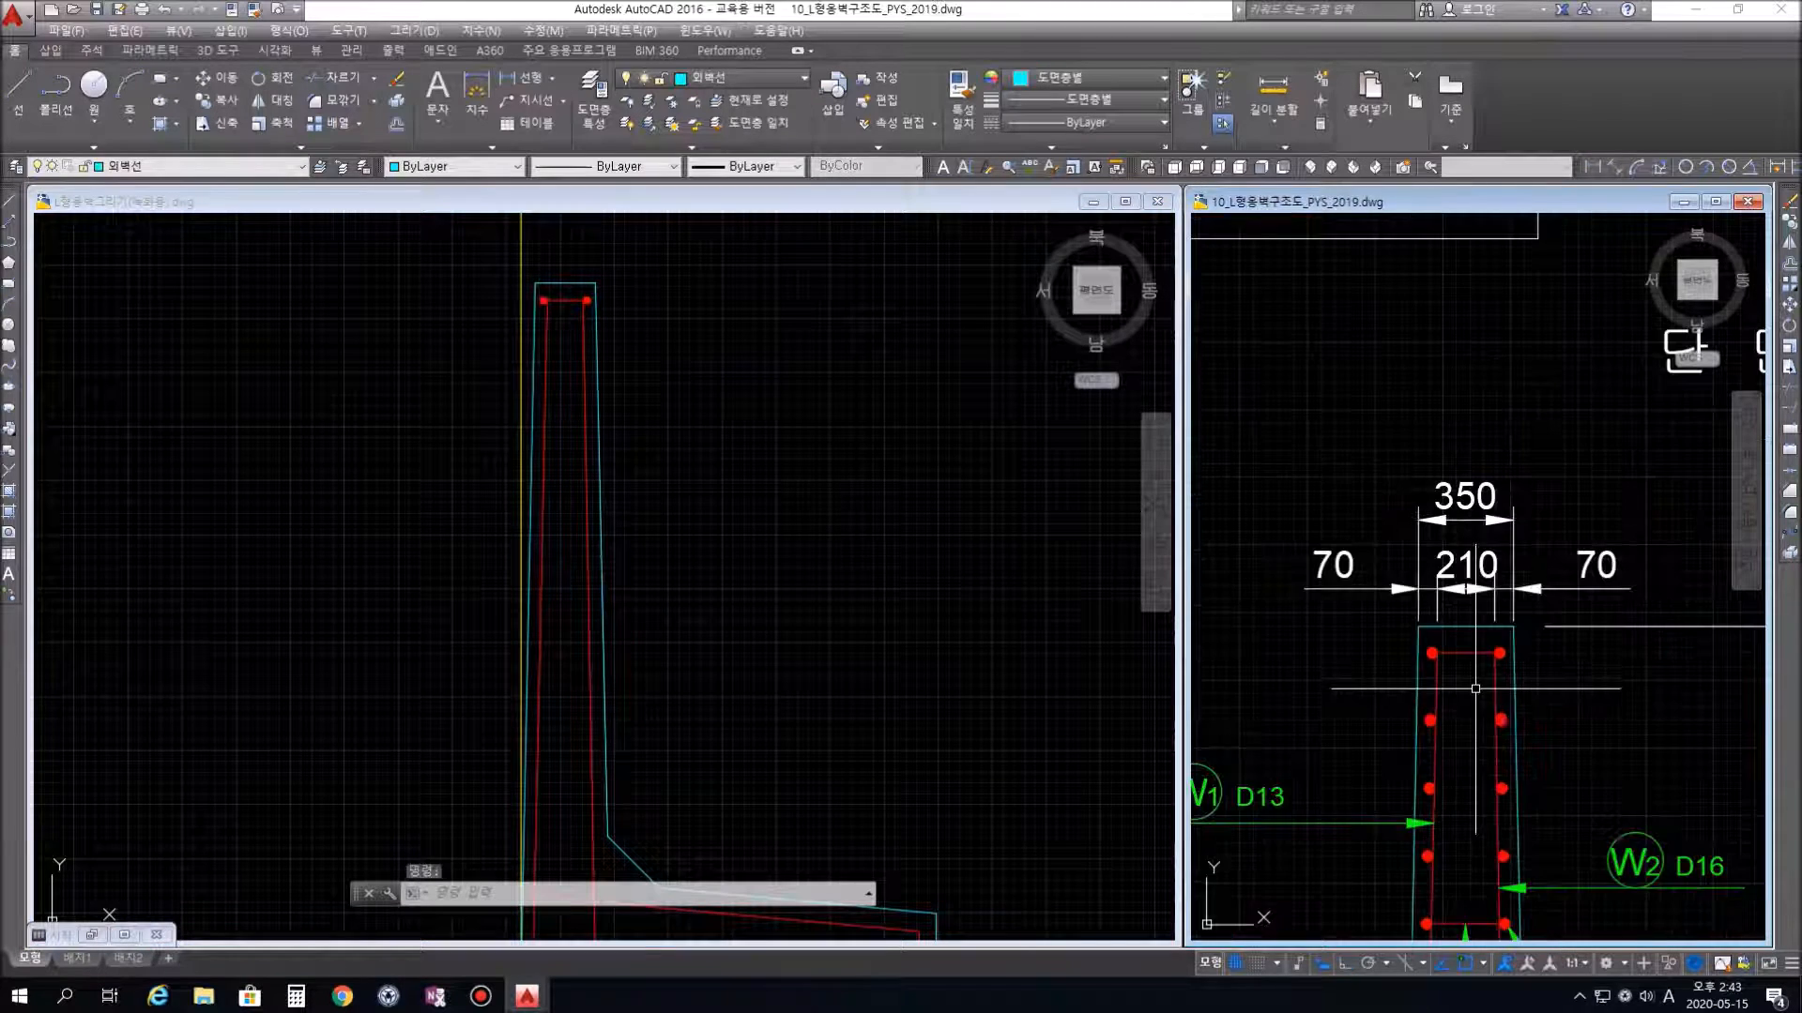
middle_drag(1464, 696, 1405, 530)
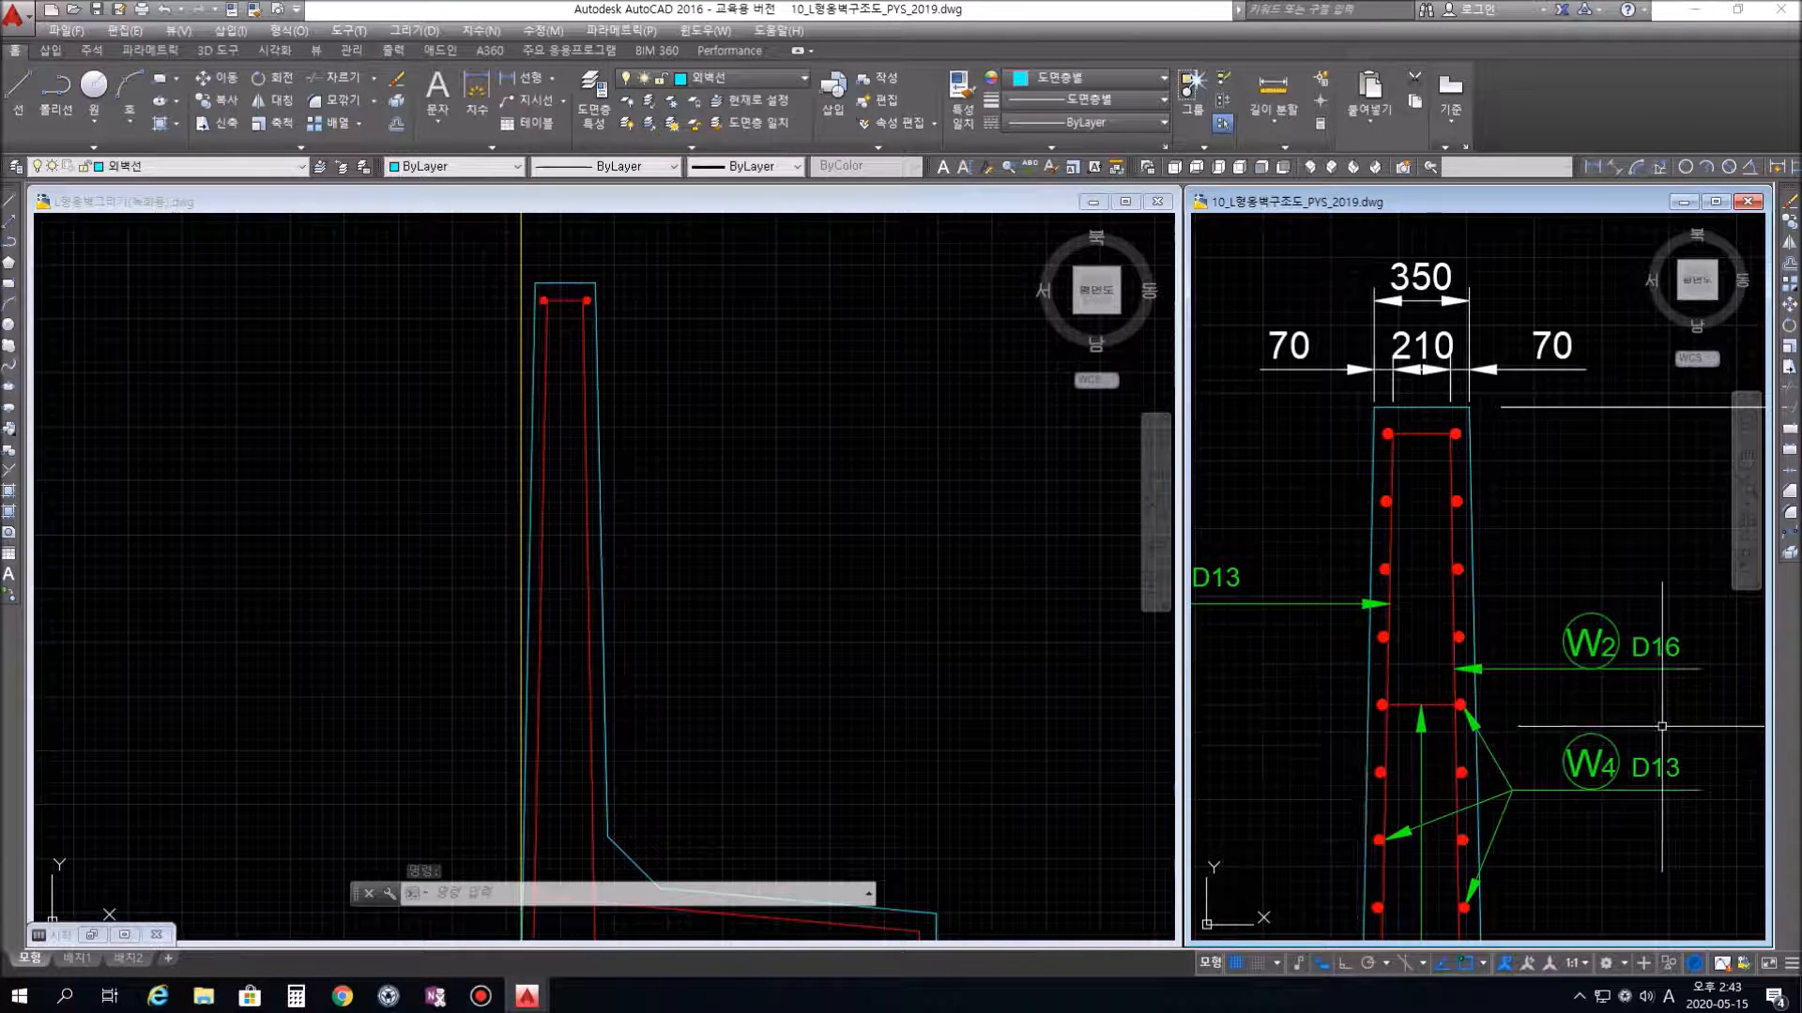
scroll(1365, 593, down, 4)
middle_drag(1595, 826, 1423, 663)
scroll(1421, 662, down, 2)
mouse_move(1652, 657)
middle_down()
mouse_move(1422, 657)
mouse_move(1520, 657)
mouse_move(1592, 601)
middle_up()
scroll(1518, 659, up, 5)
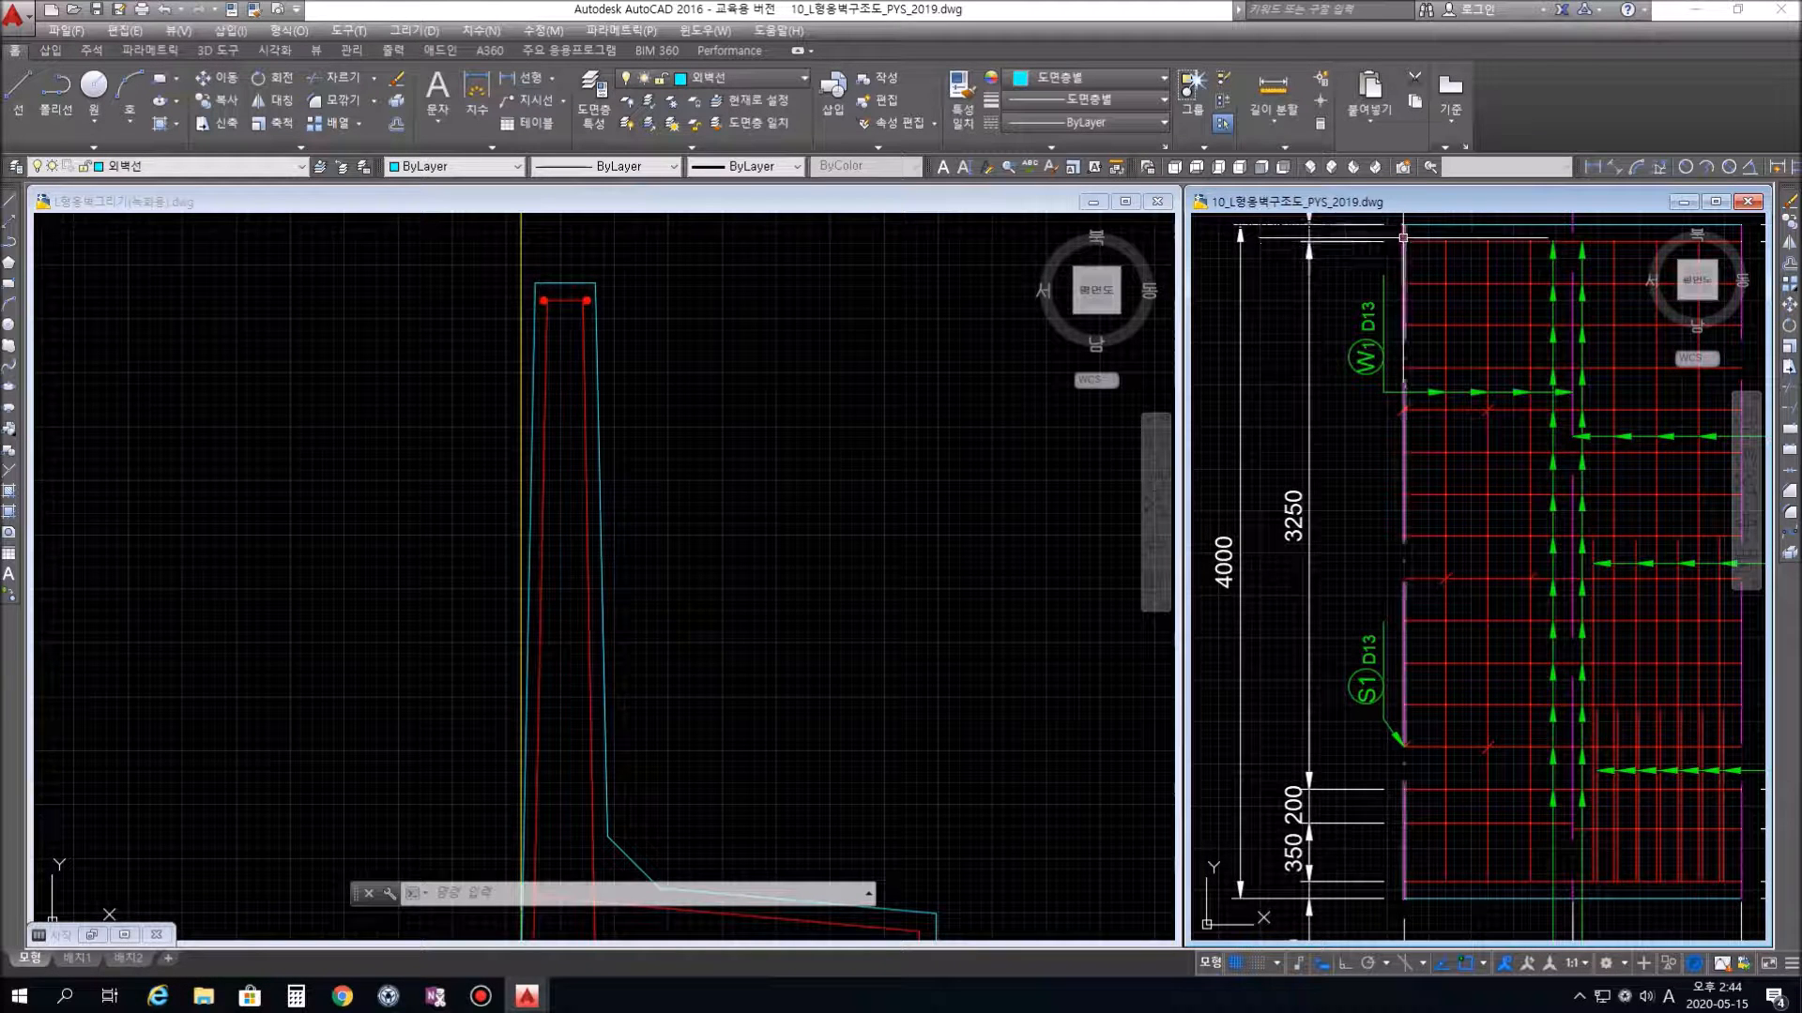
Return to the L형옹벽그리기(녹화용) drawing, make the 임시 layer current and start a guide line level with the upper rebar dots
click(587, 299)
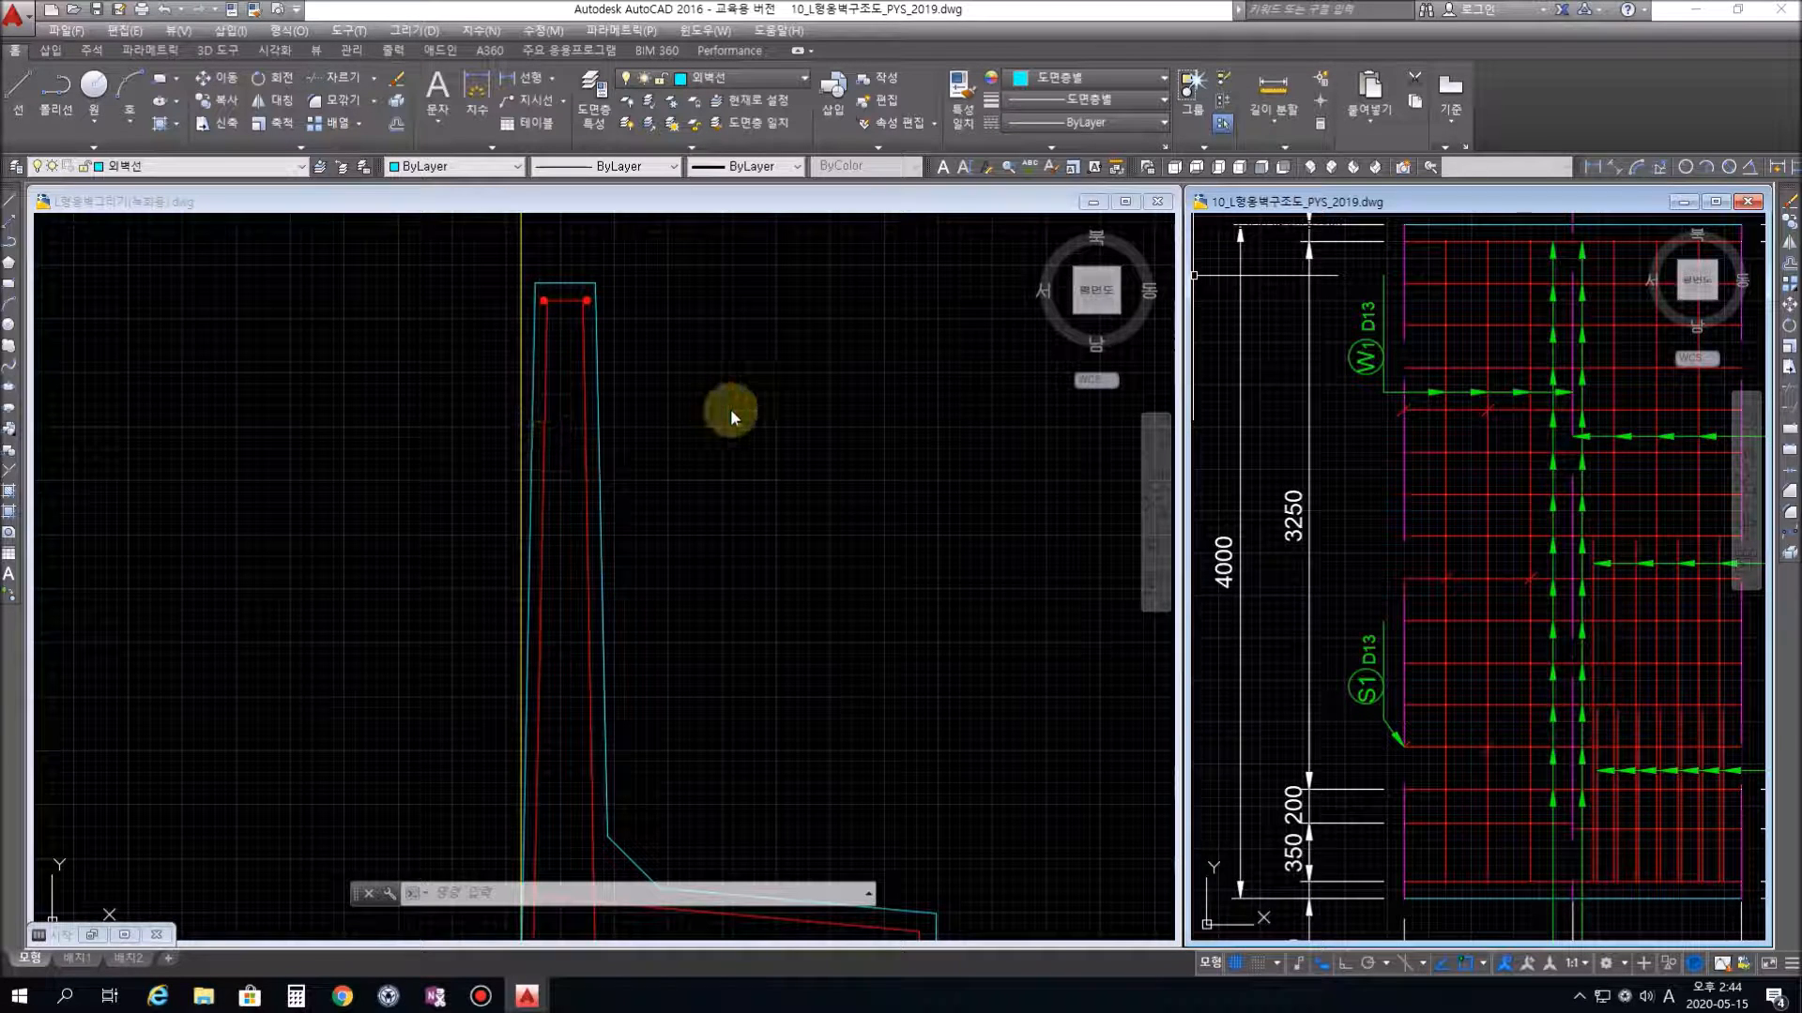
click(592, 455)
mouse_move(565, 457)
middle_down()
mouse_move(833, 503)
mouse_move(848, 471)
middle_up()
scroll(853, 372, up, 2)
middle_drag(846, 330, 845, 461)
scroll(870, 390, up, 1)
scroll(830, 449, up, 2)
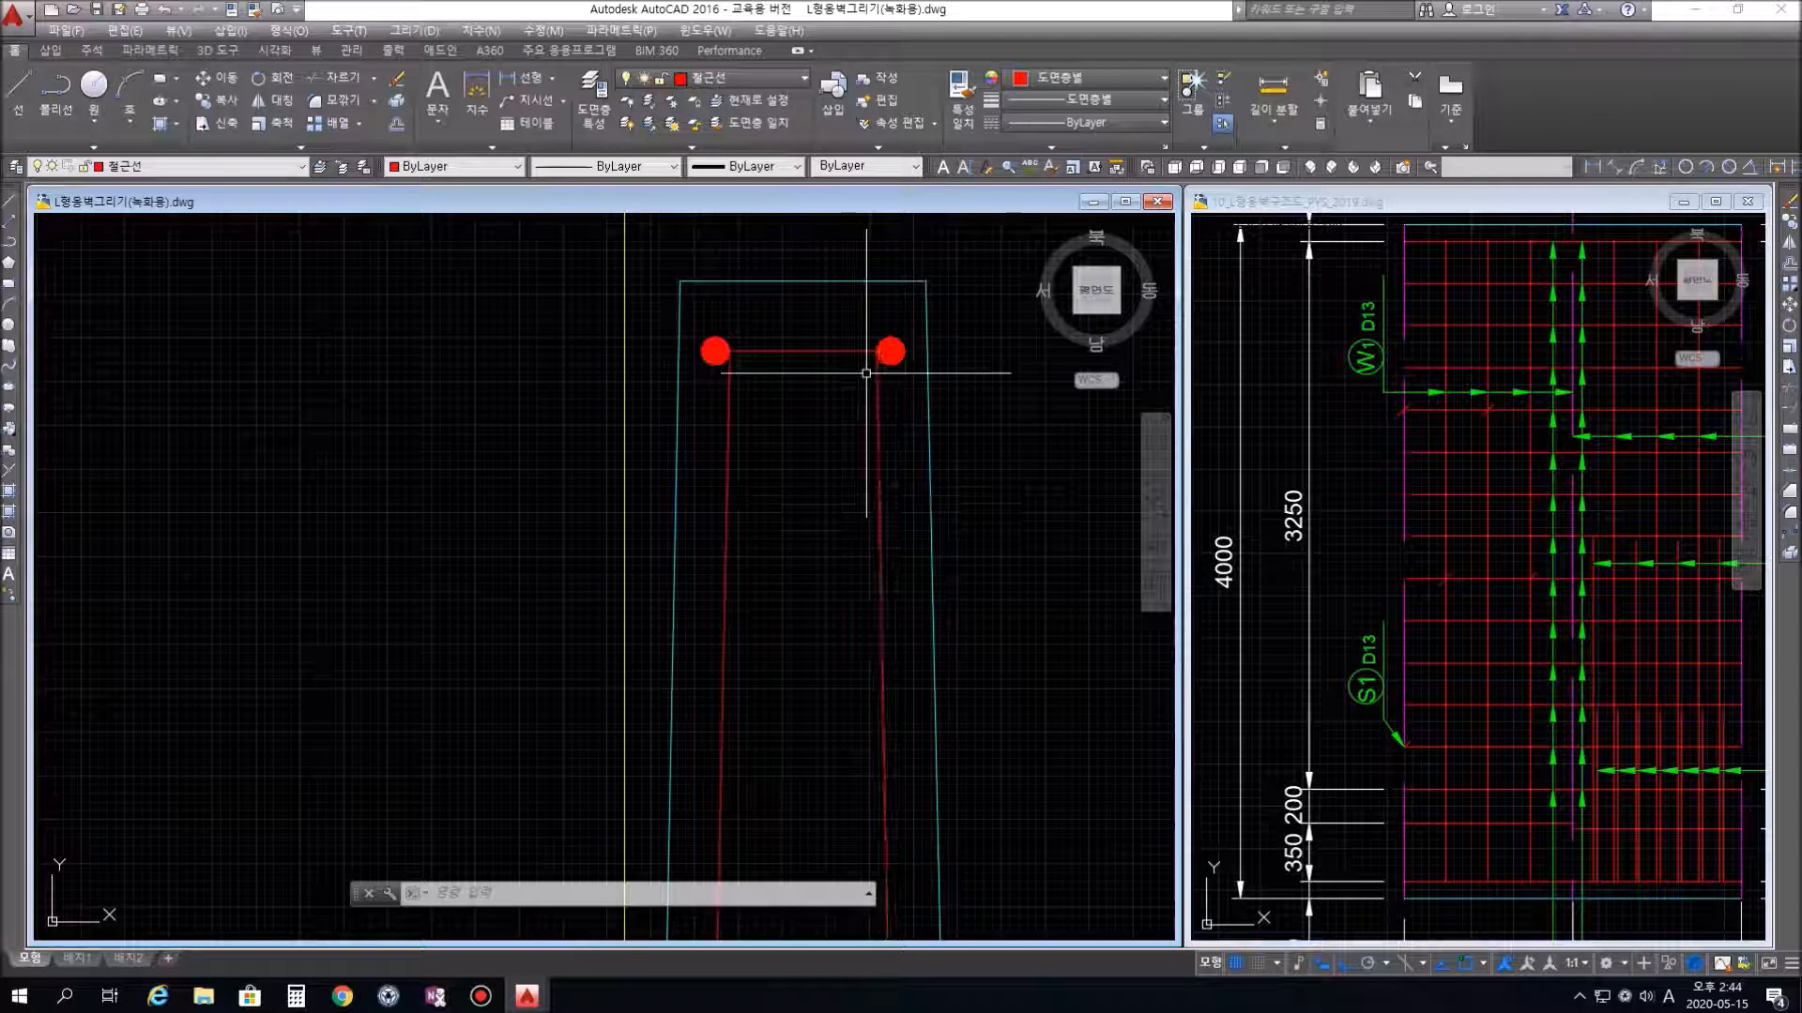
click(775, 78)
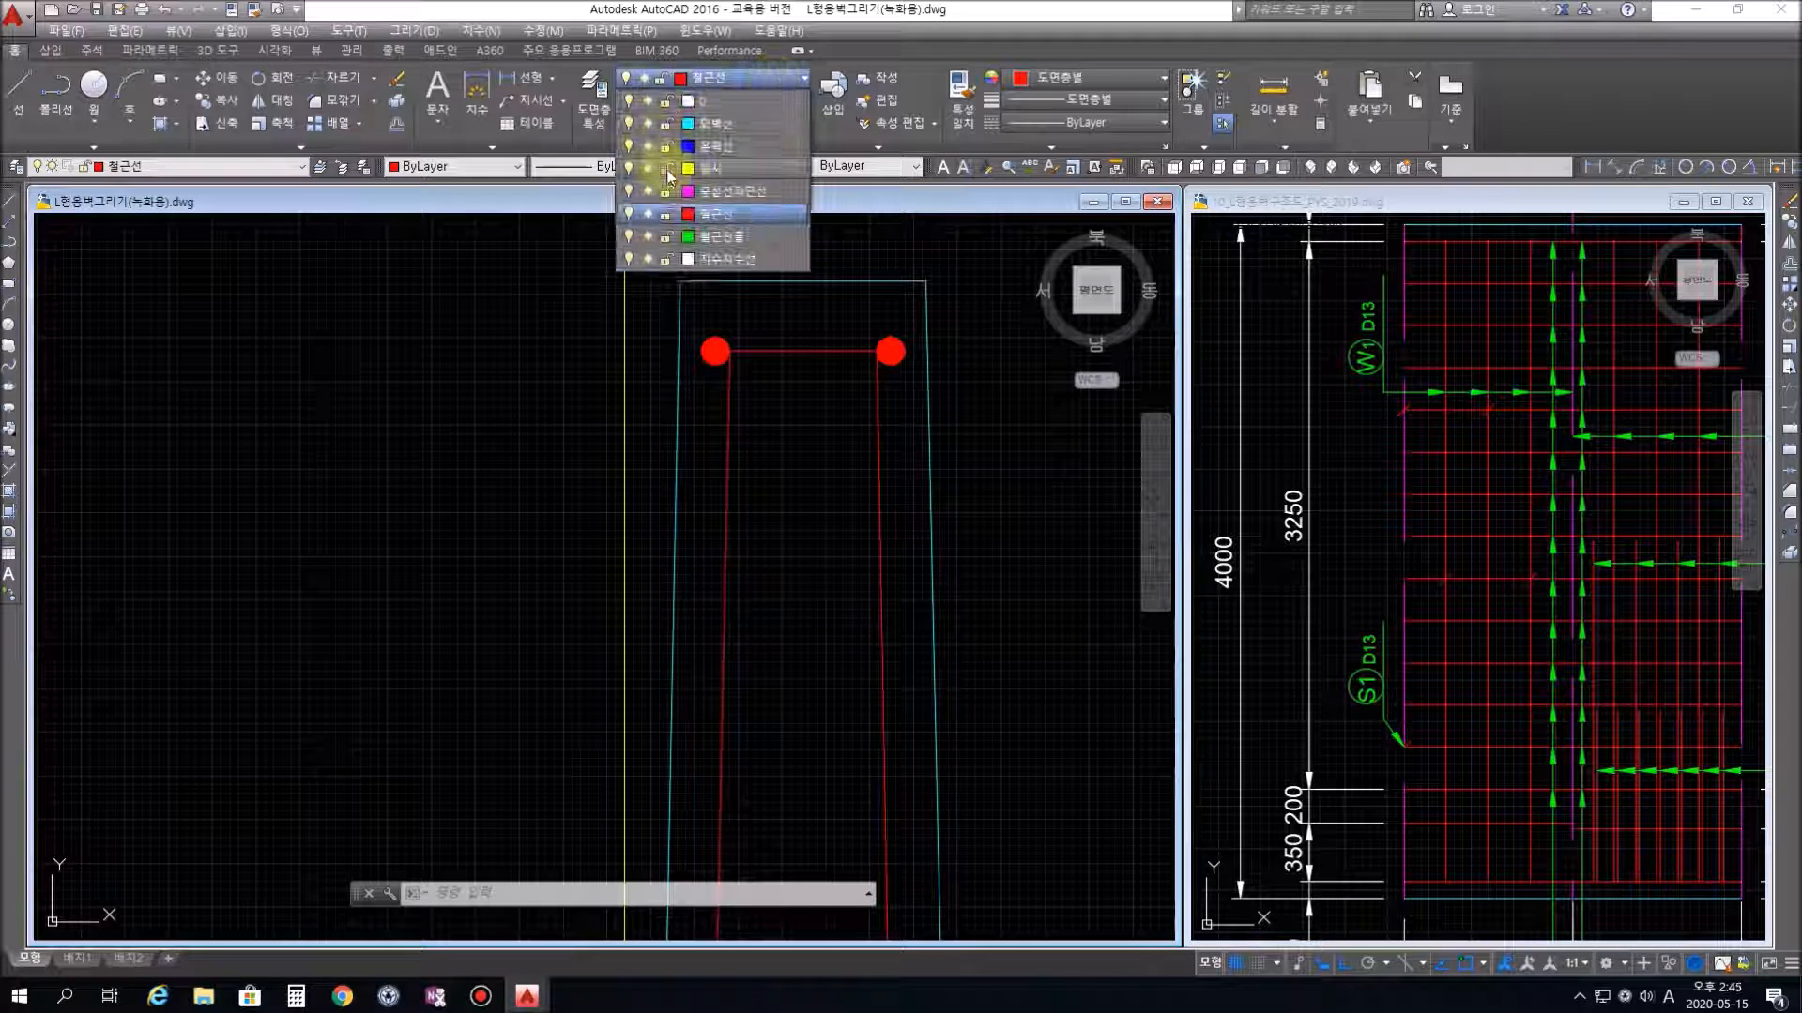
click(769, 169)
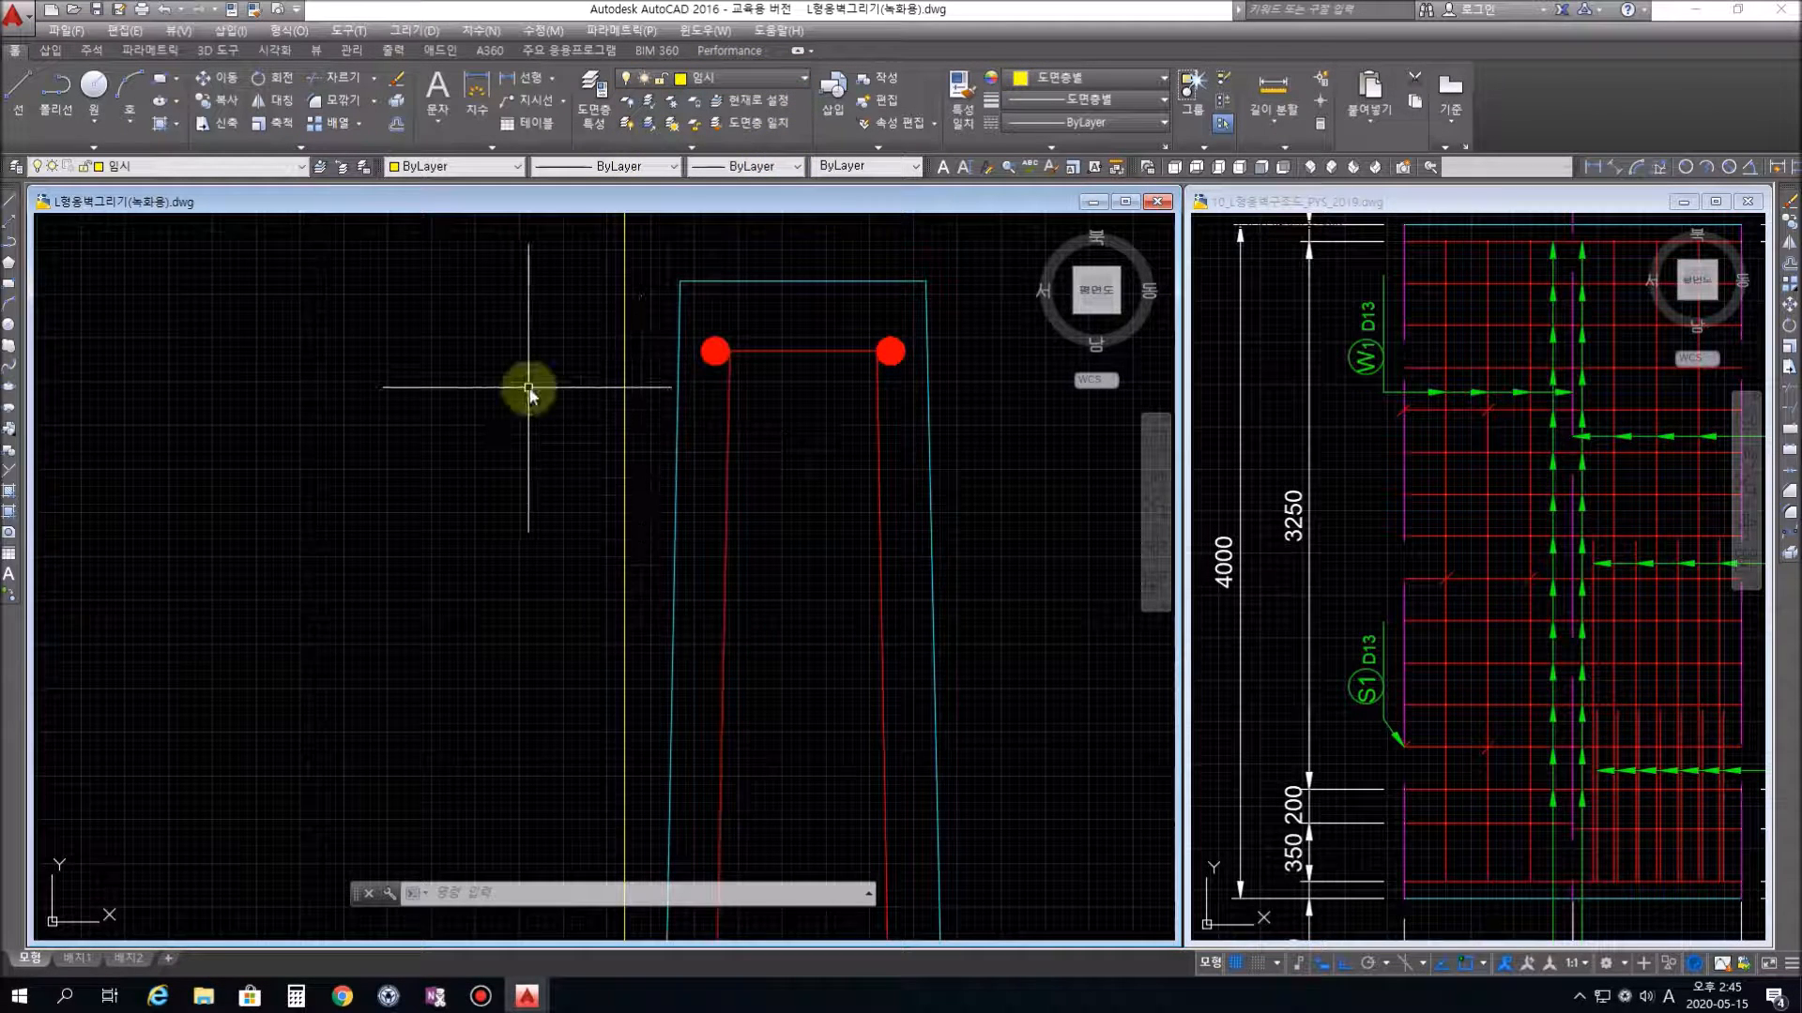
text(l)
key(space)
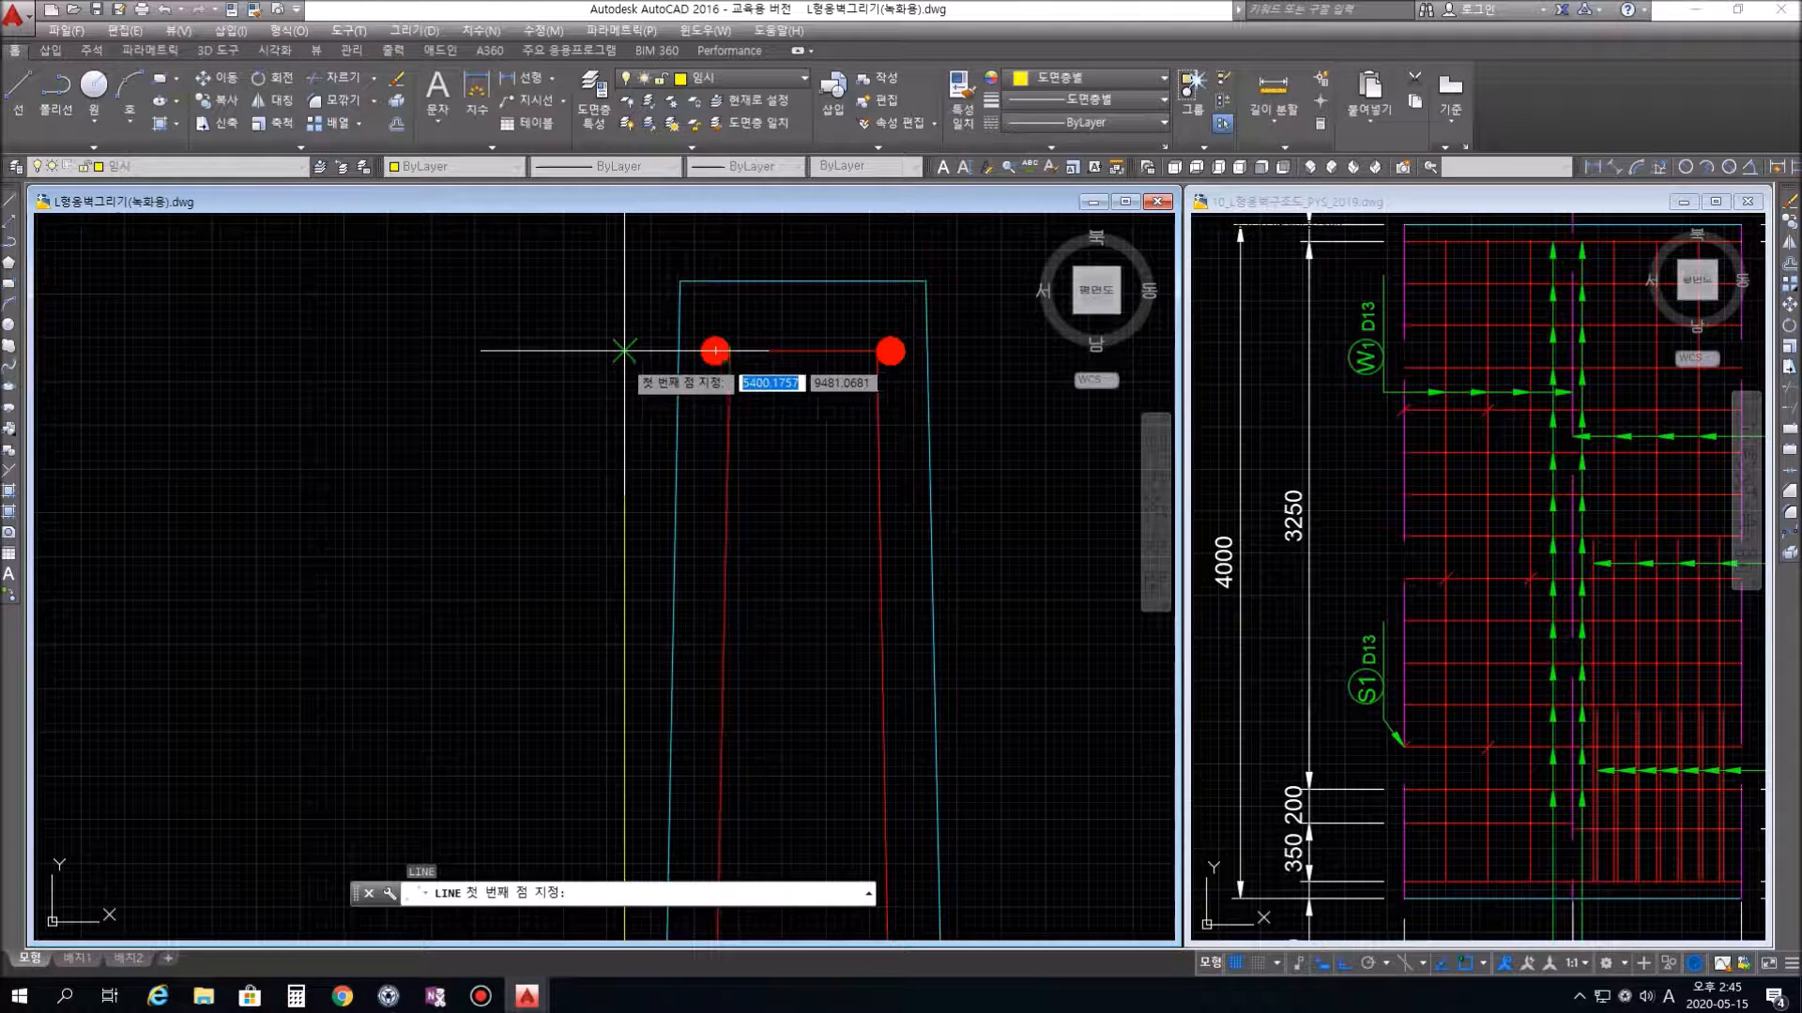
Draw a horizontal guide line through both rebar dots at the wall top, from the vertical construction line to beyond the wall's right face
click(624, 350)
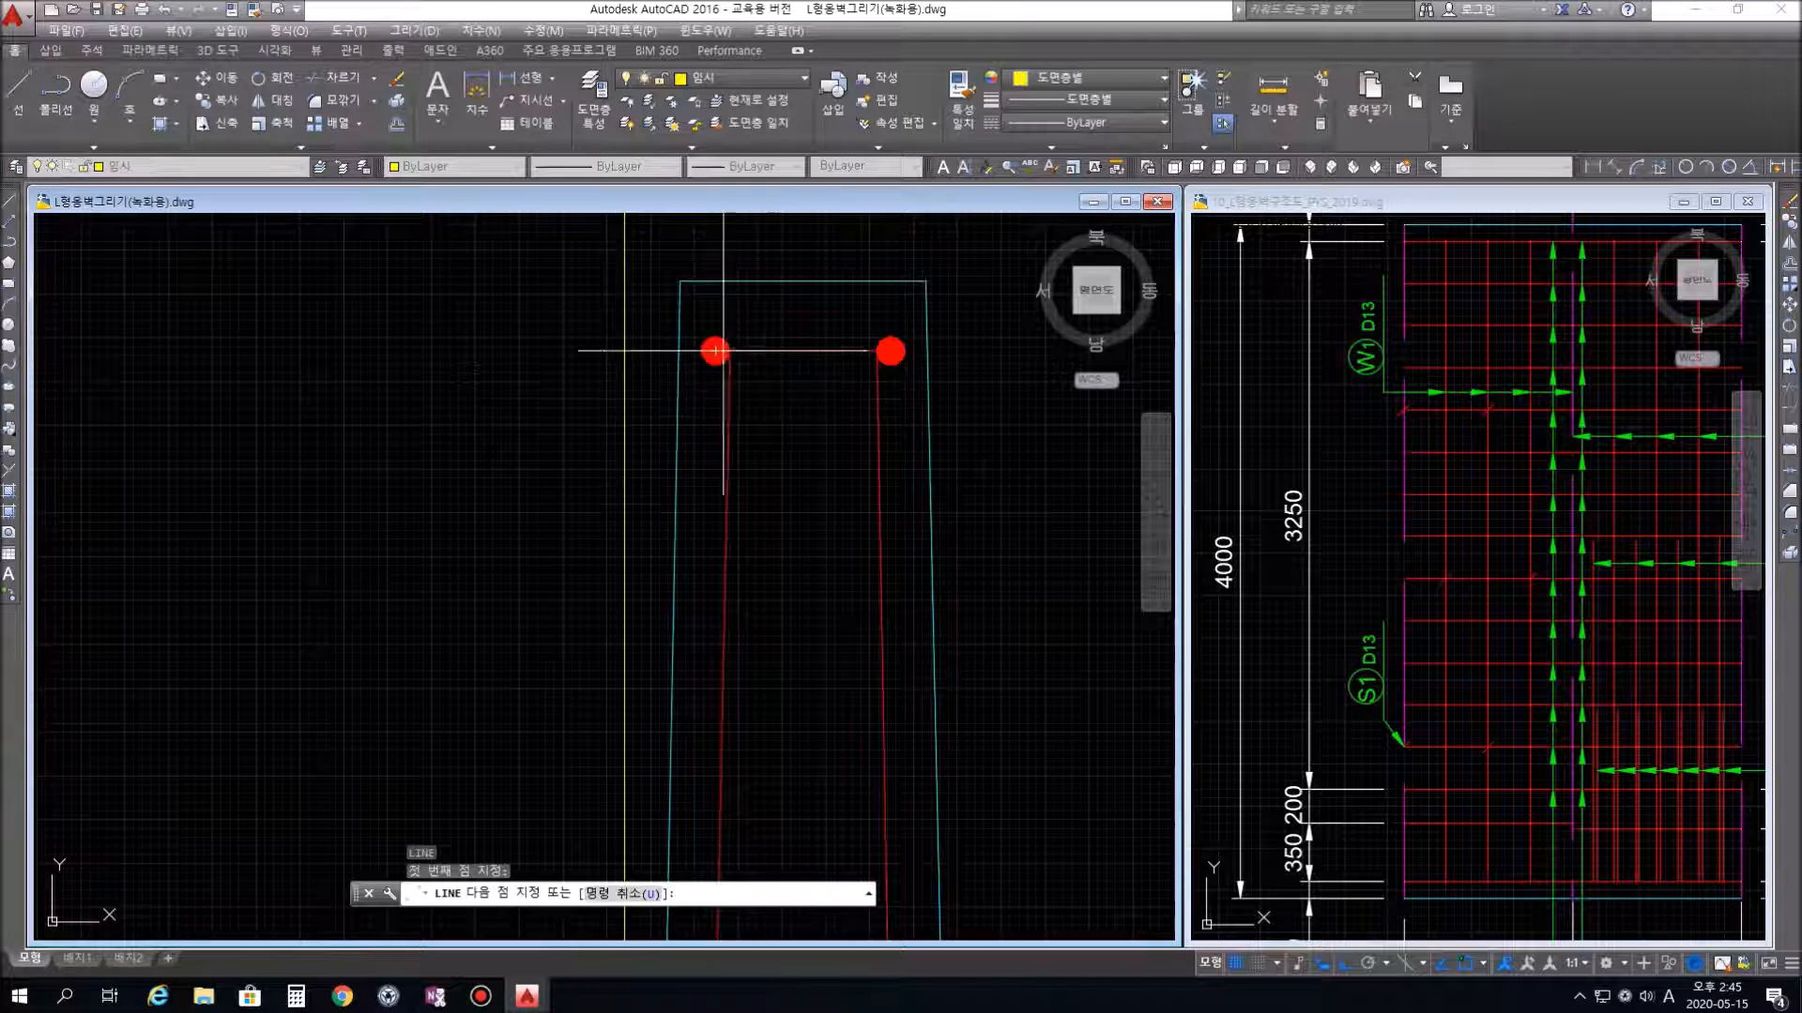
click(1019, 351)
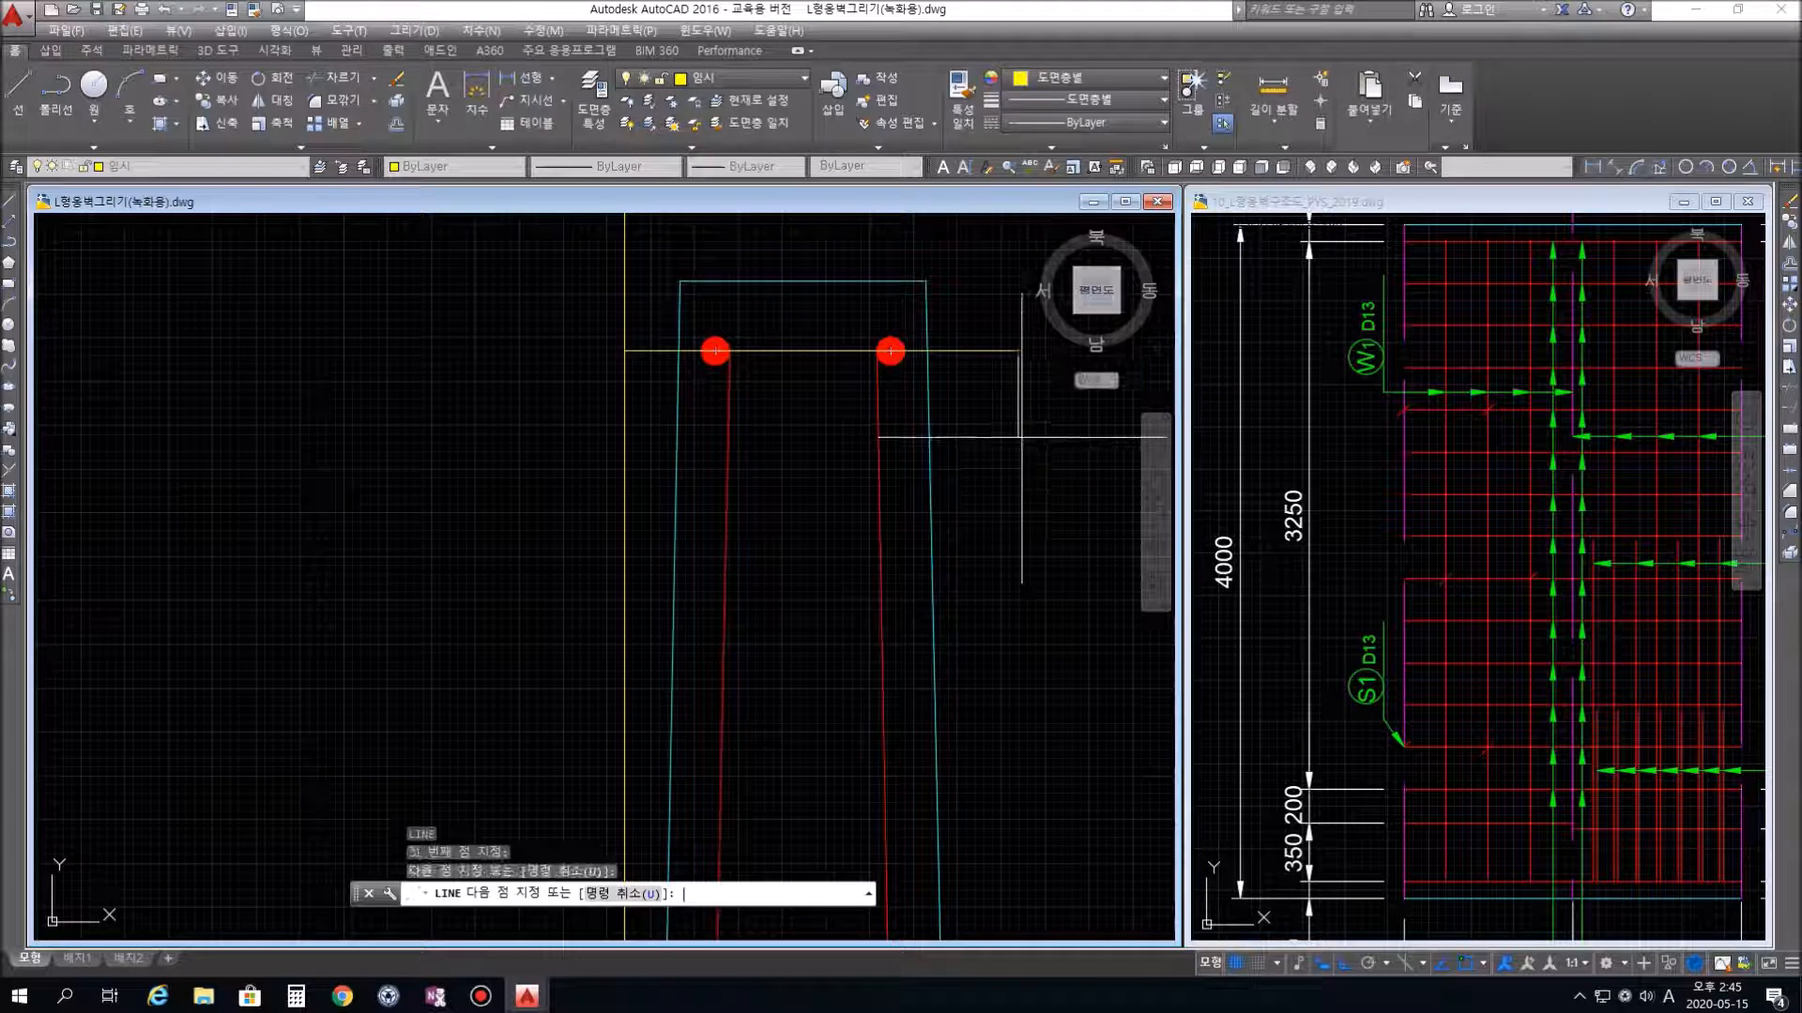
key(Return)
click(1506, 429)
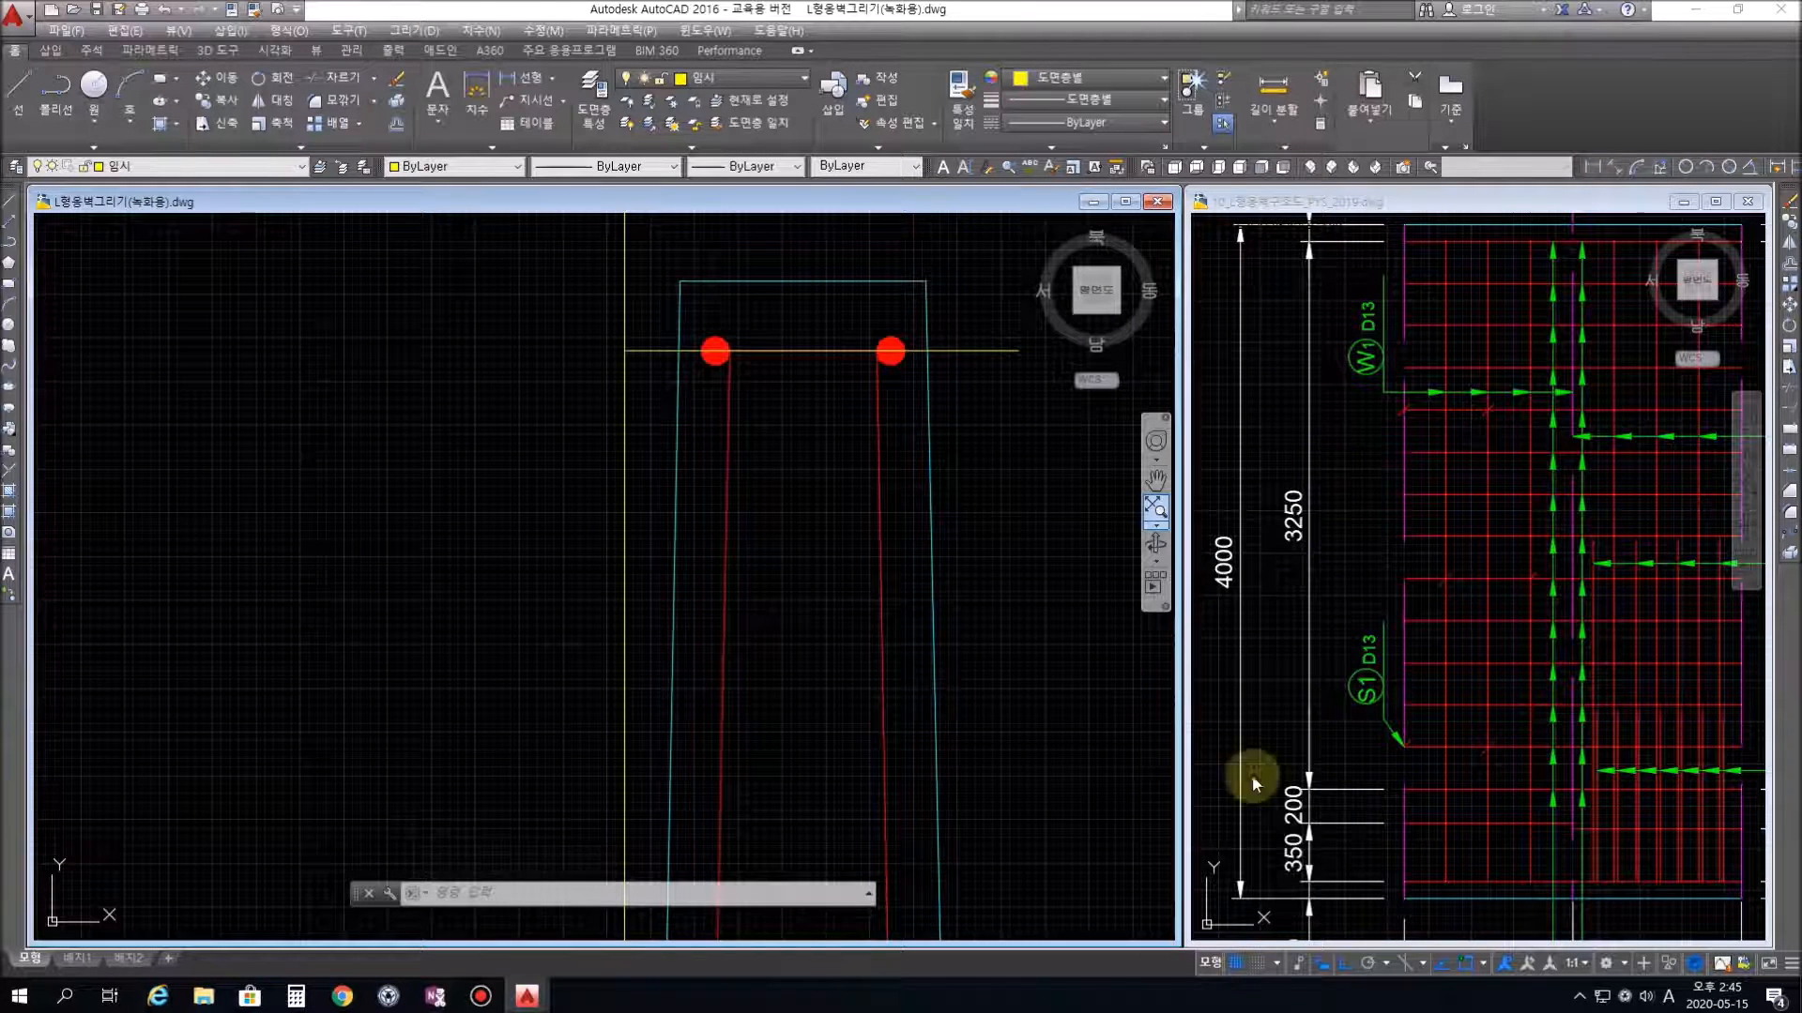
Offset the horizontal guide line downward at 250 spacing with the Multiple option, repeating it 13 times down the wall to the haunch
scroll(987, 724, down, 2)
mouse_move(989, 744)
middle_down()
mouse_move(800, 607)
mouse_move(877, 567)
mouse_move(905, 466)
middle_up()
scroll(933, 605, down, 2)
scroll(932, 572, down, 4)
scroll(960, 664, up, 2)
middle_drag(961, 664, 930, 634)
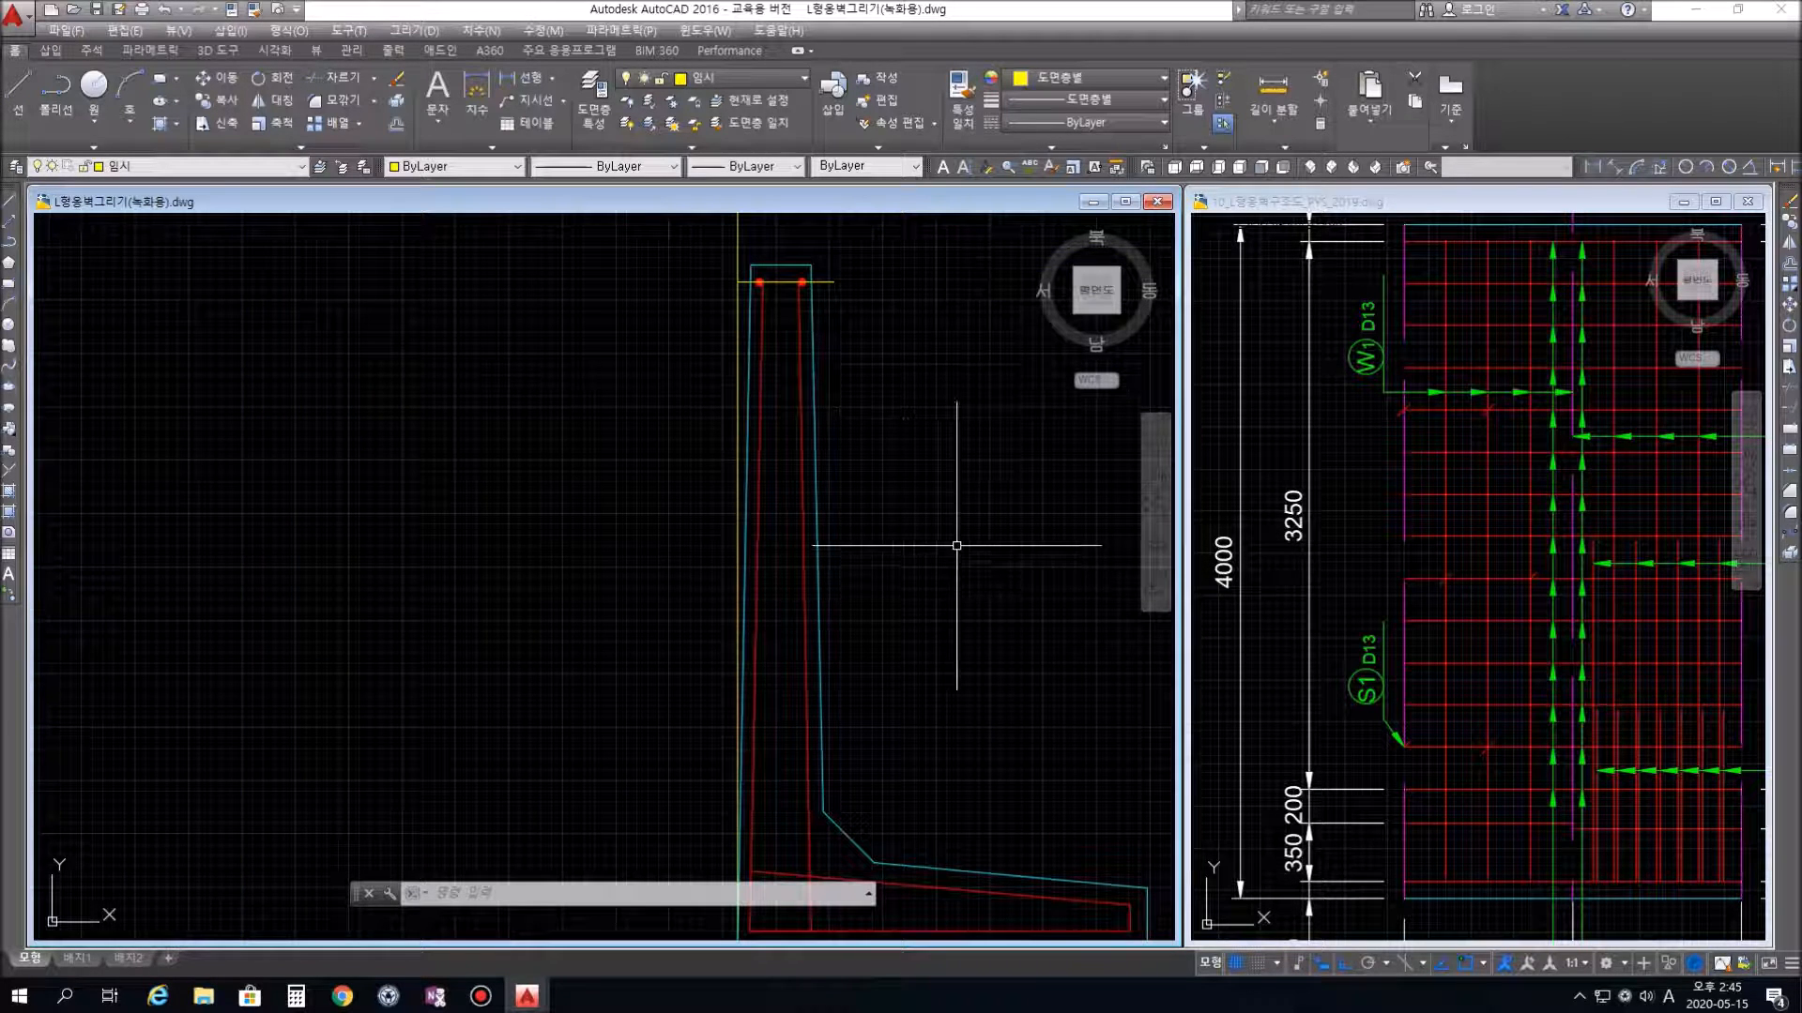
key(Return)
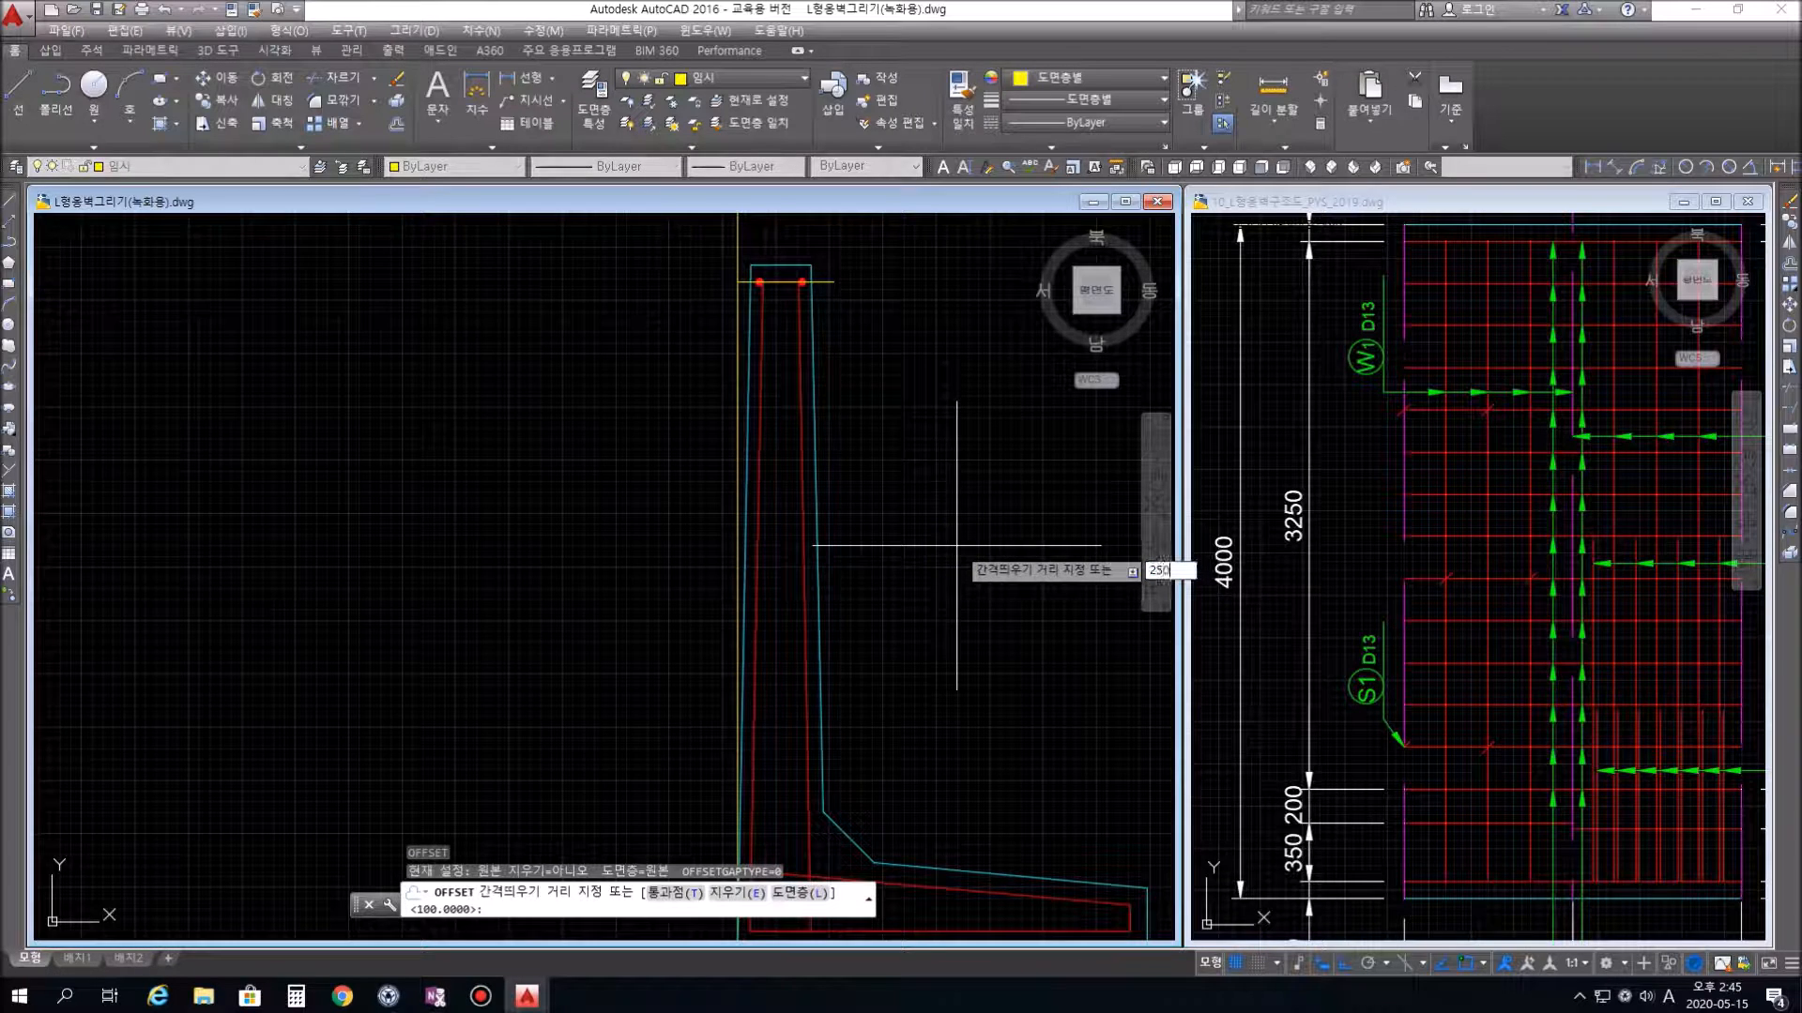
key(Return)
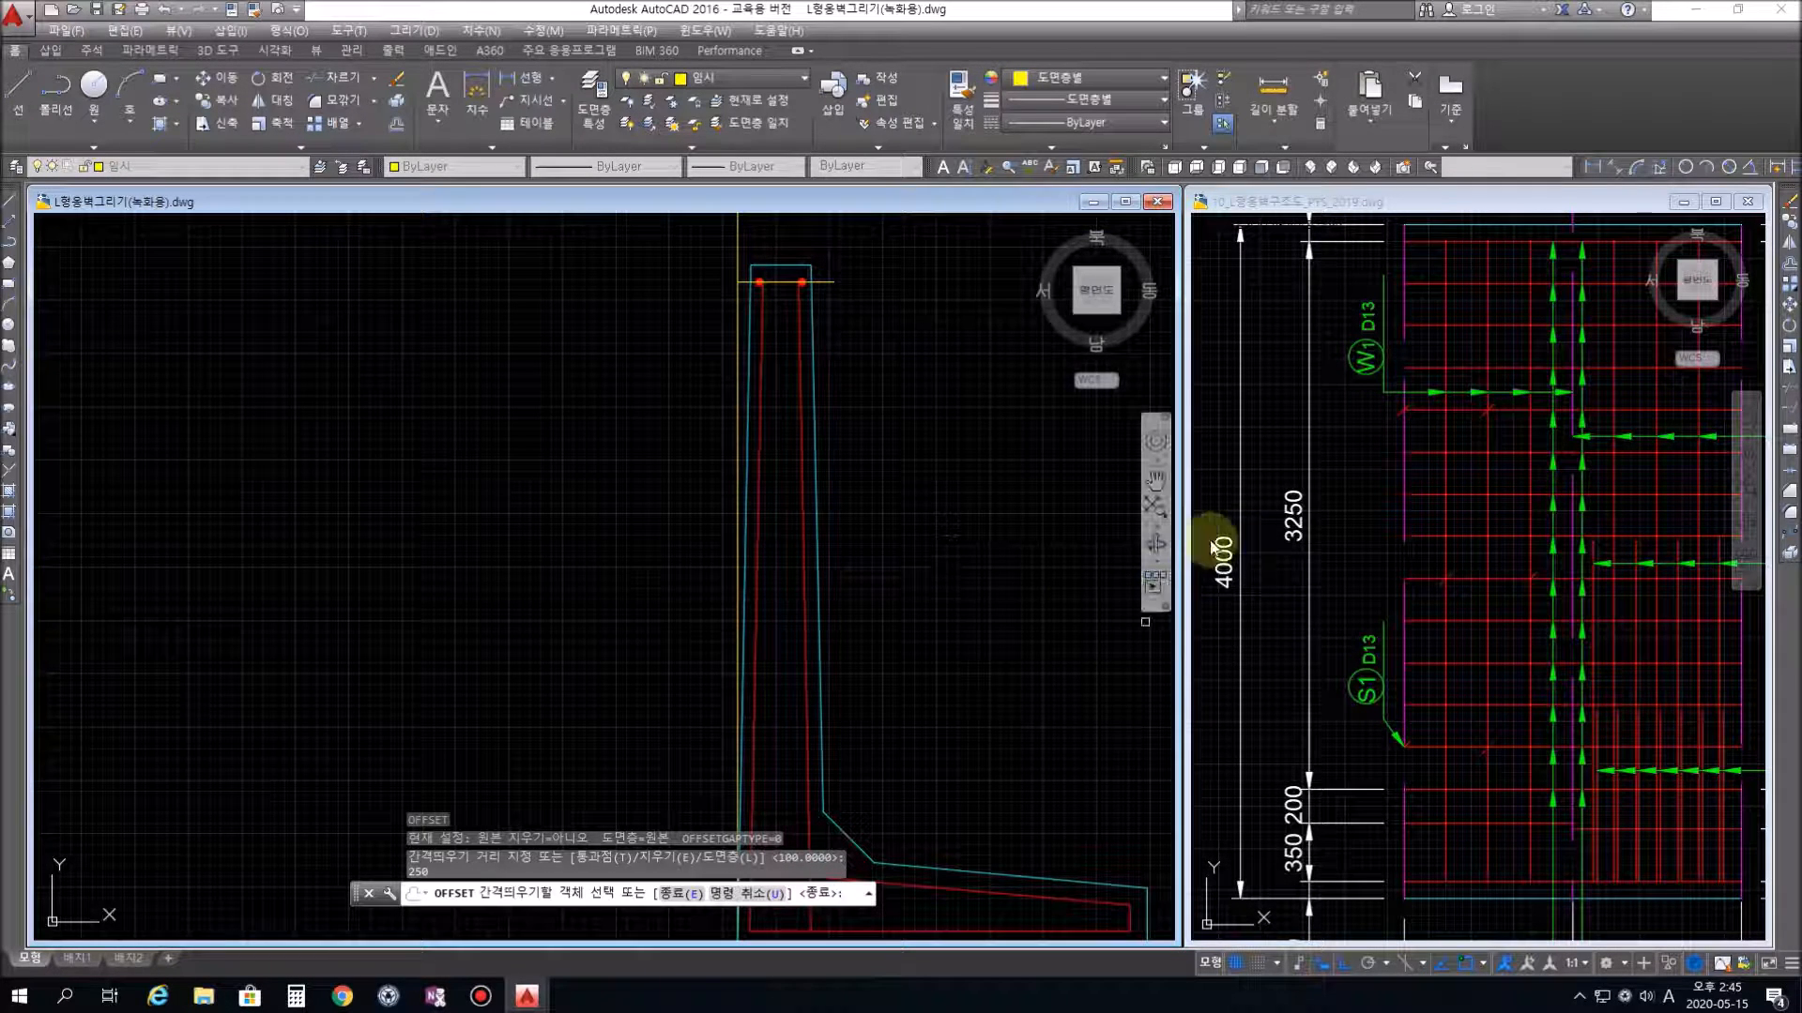
click(832, 278)
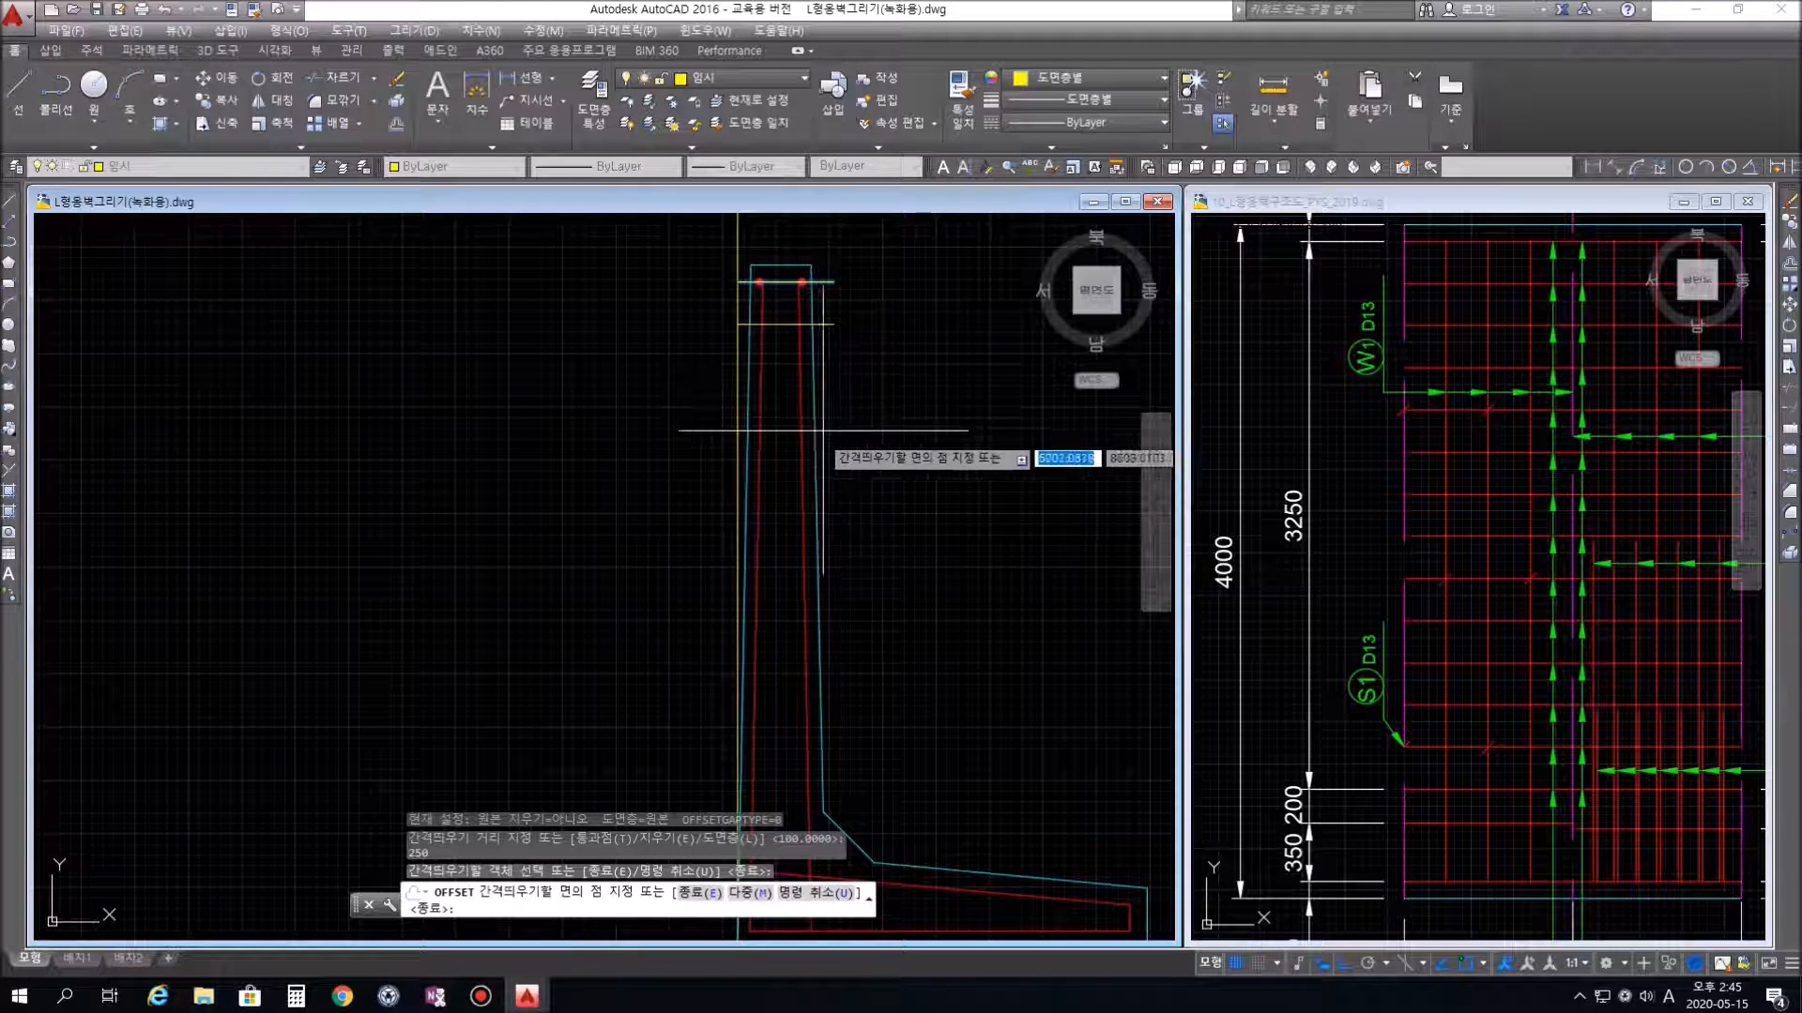
click(751, 894)
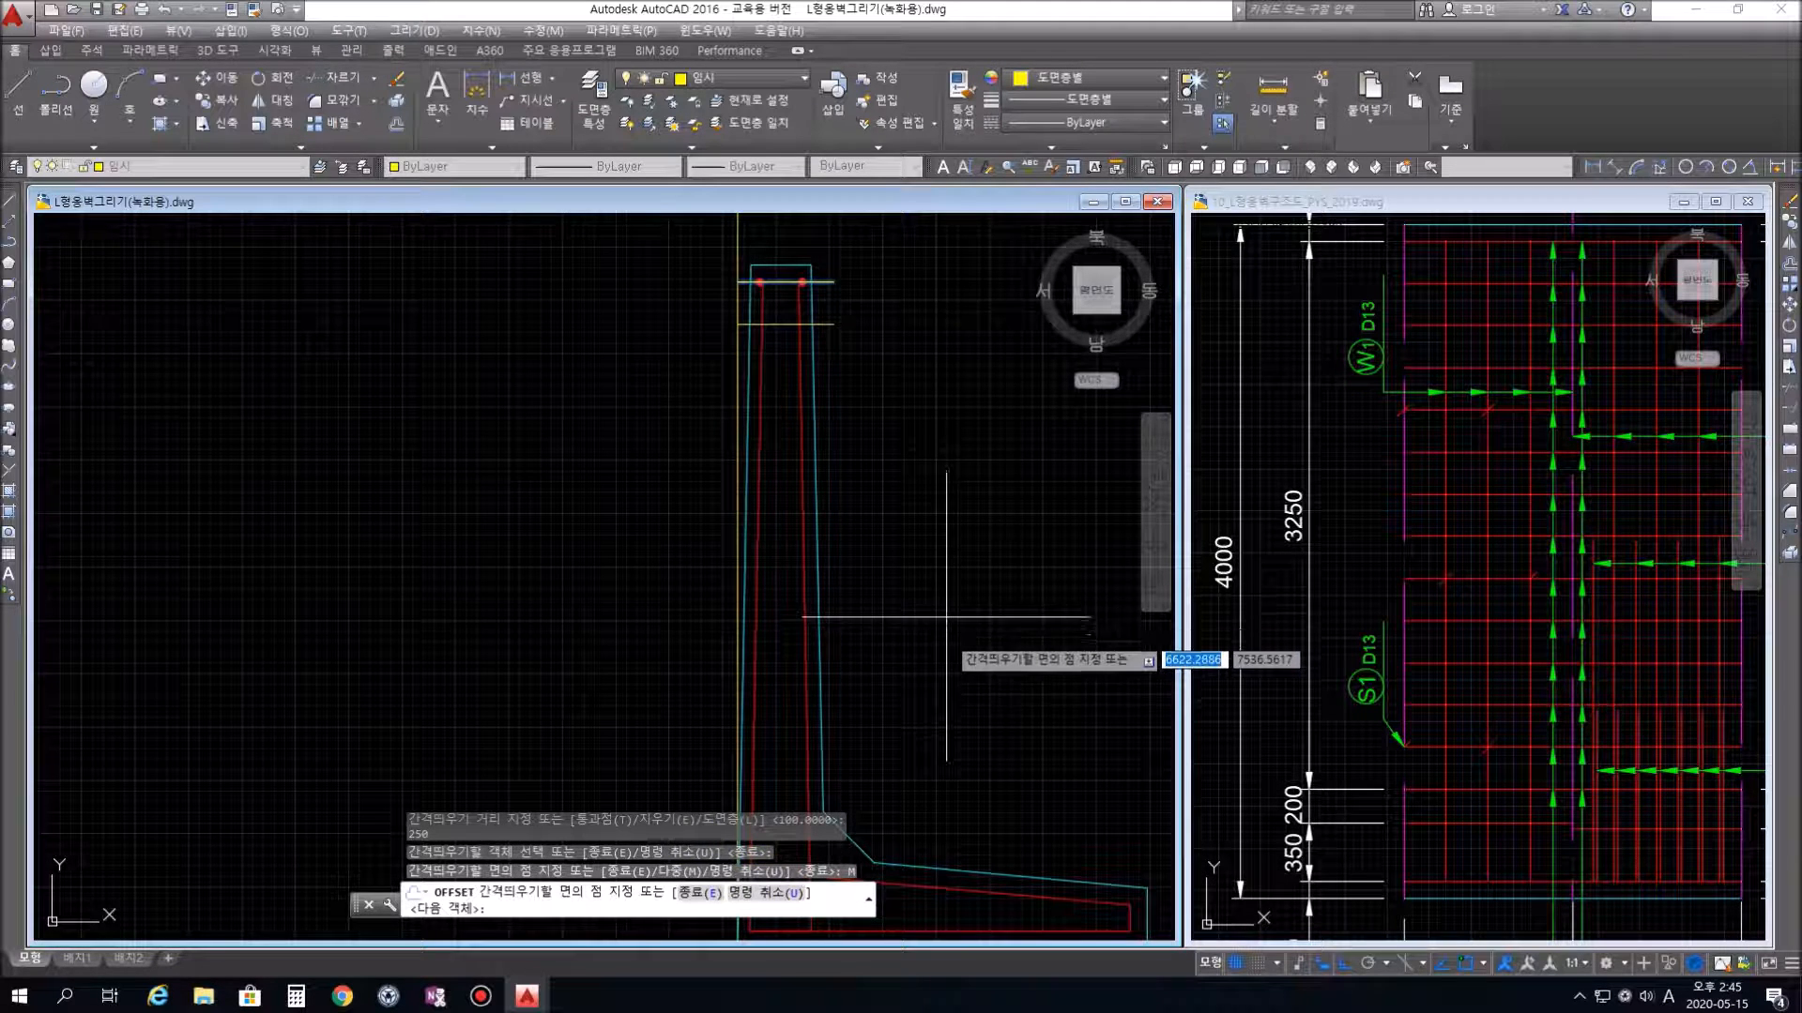
click(951, 672)
click(954, 697)
click(951, 724)
click(948, 740)
click(961, 769)
click(968, 784)
click(967, 793)
click(967, 794)
click(966, 800)
click(967, 807)
click(968, 815)
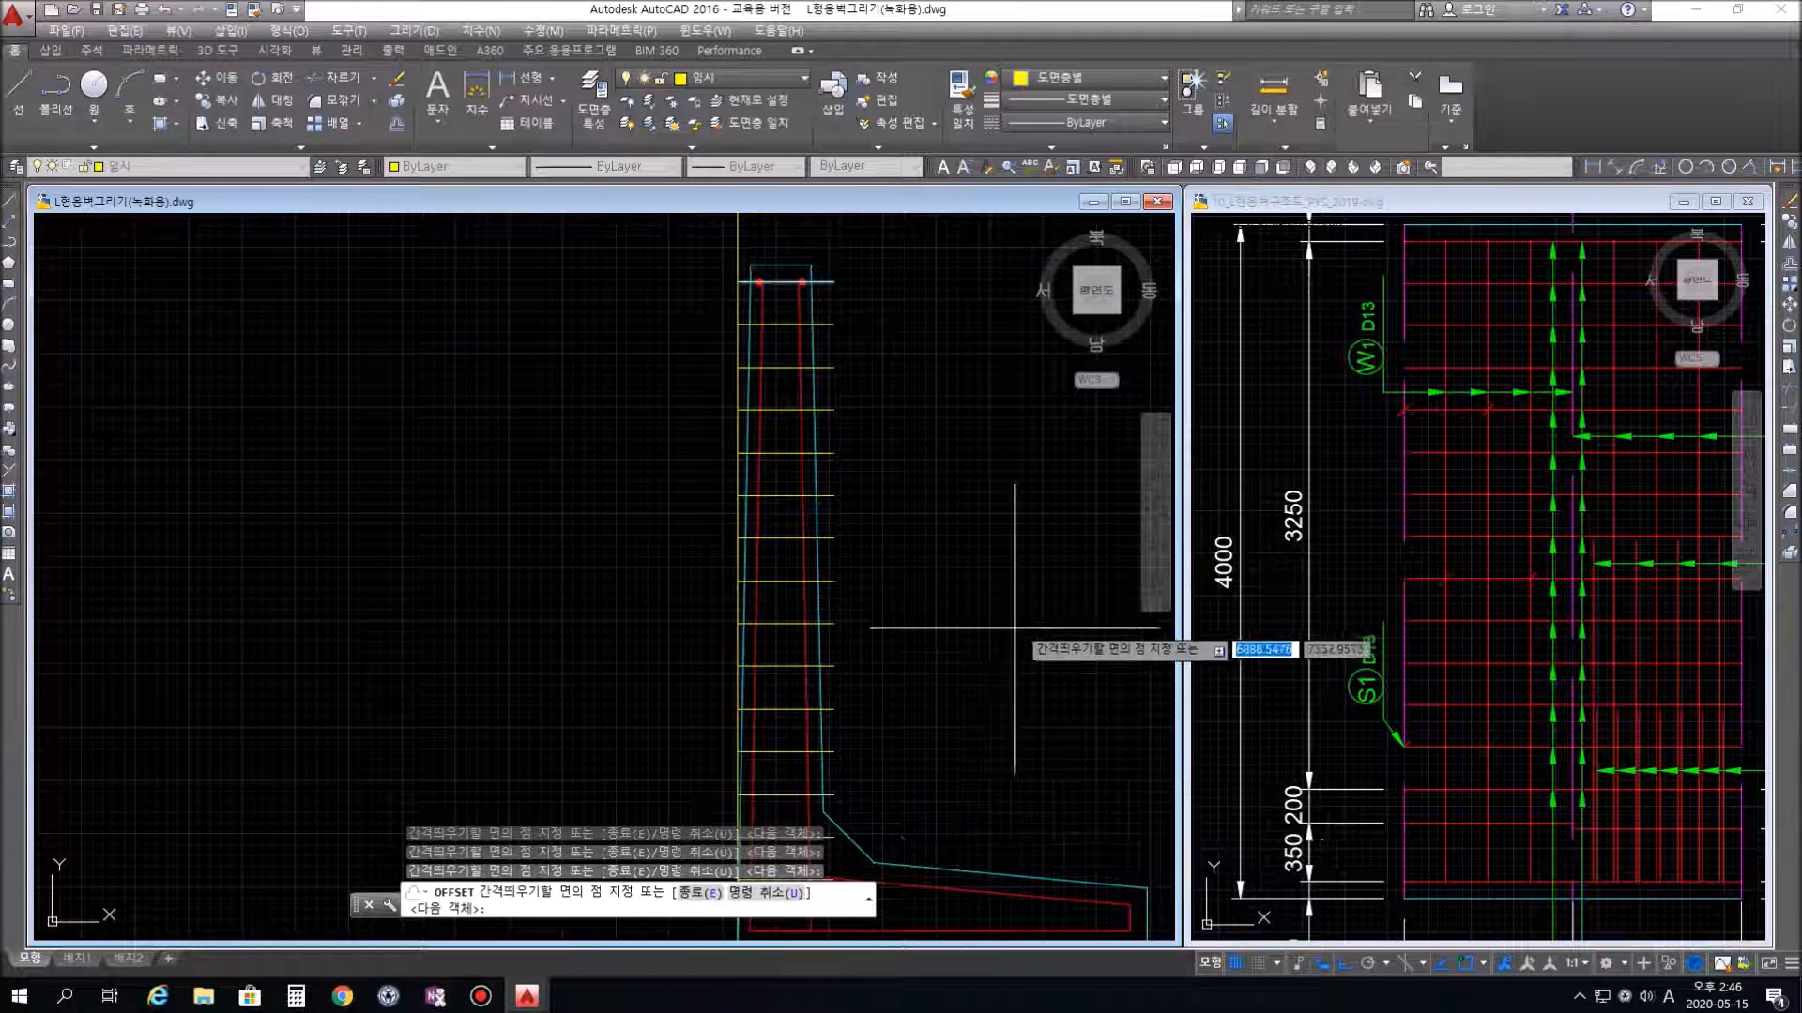
key(Return)
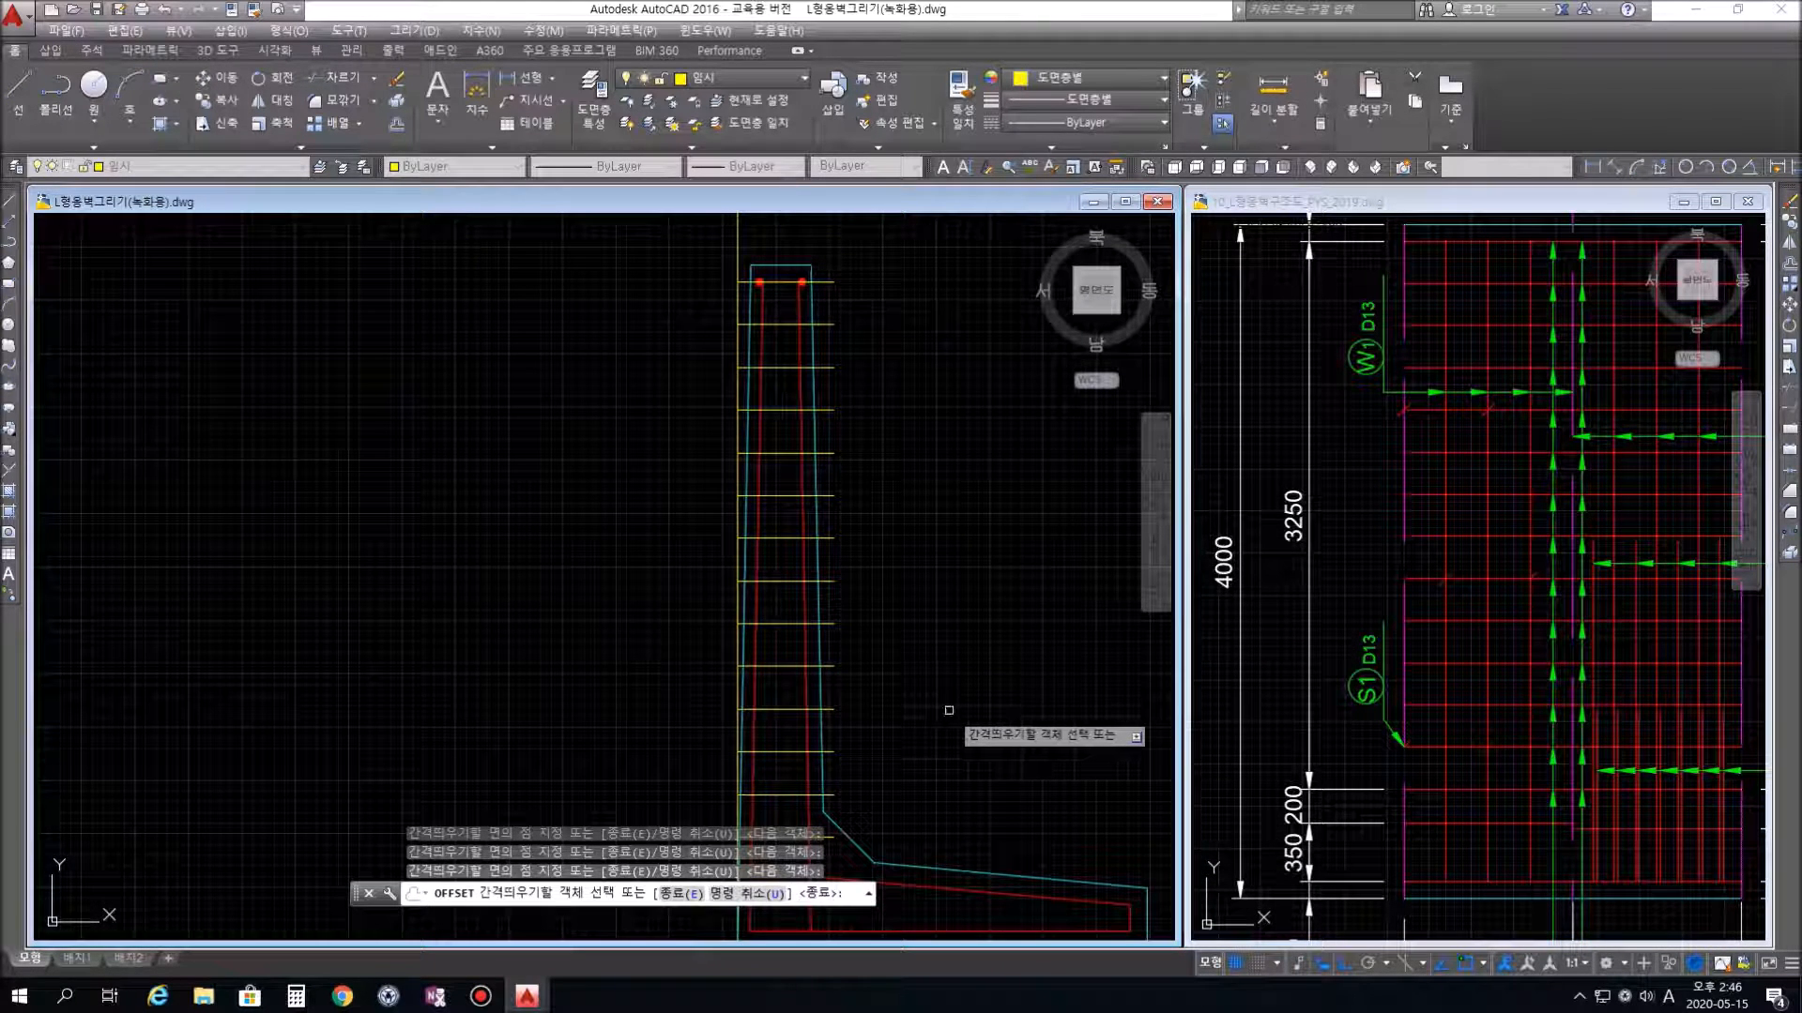
Examine the rebar dot layout in the wall section of the reference drawing 10_L형옹벽구조도_PYS_2019.dwg
scroll(952, 721, down, 2)
middle_drag(976, 739, 980, 648)
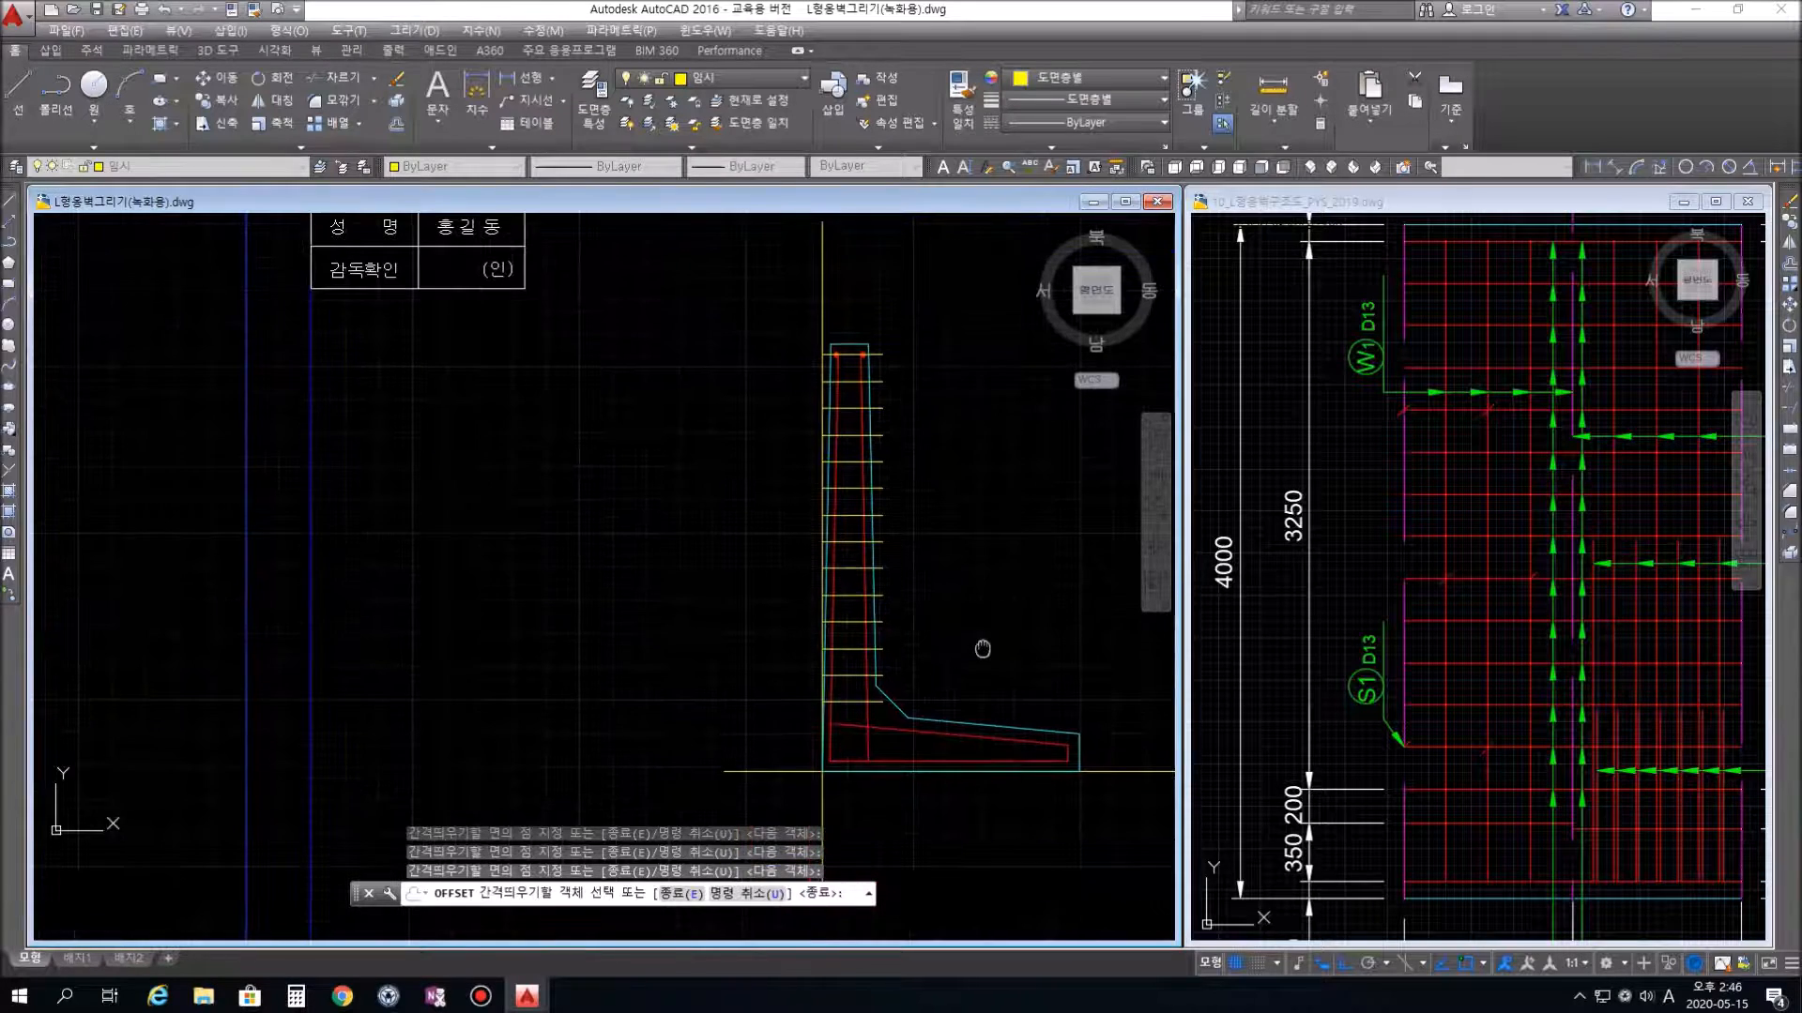
click(1299, 634)
scroll(1313, 648, down, 4)
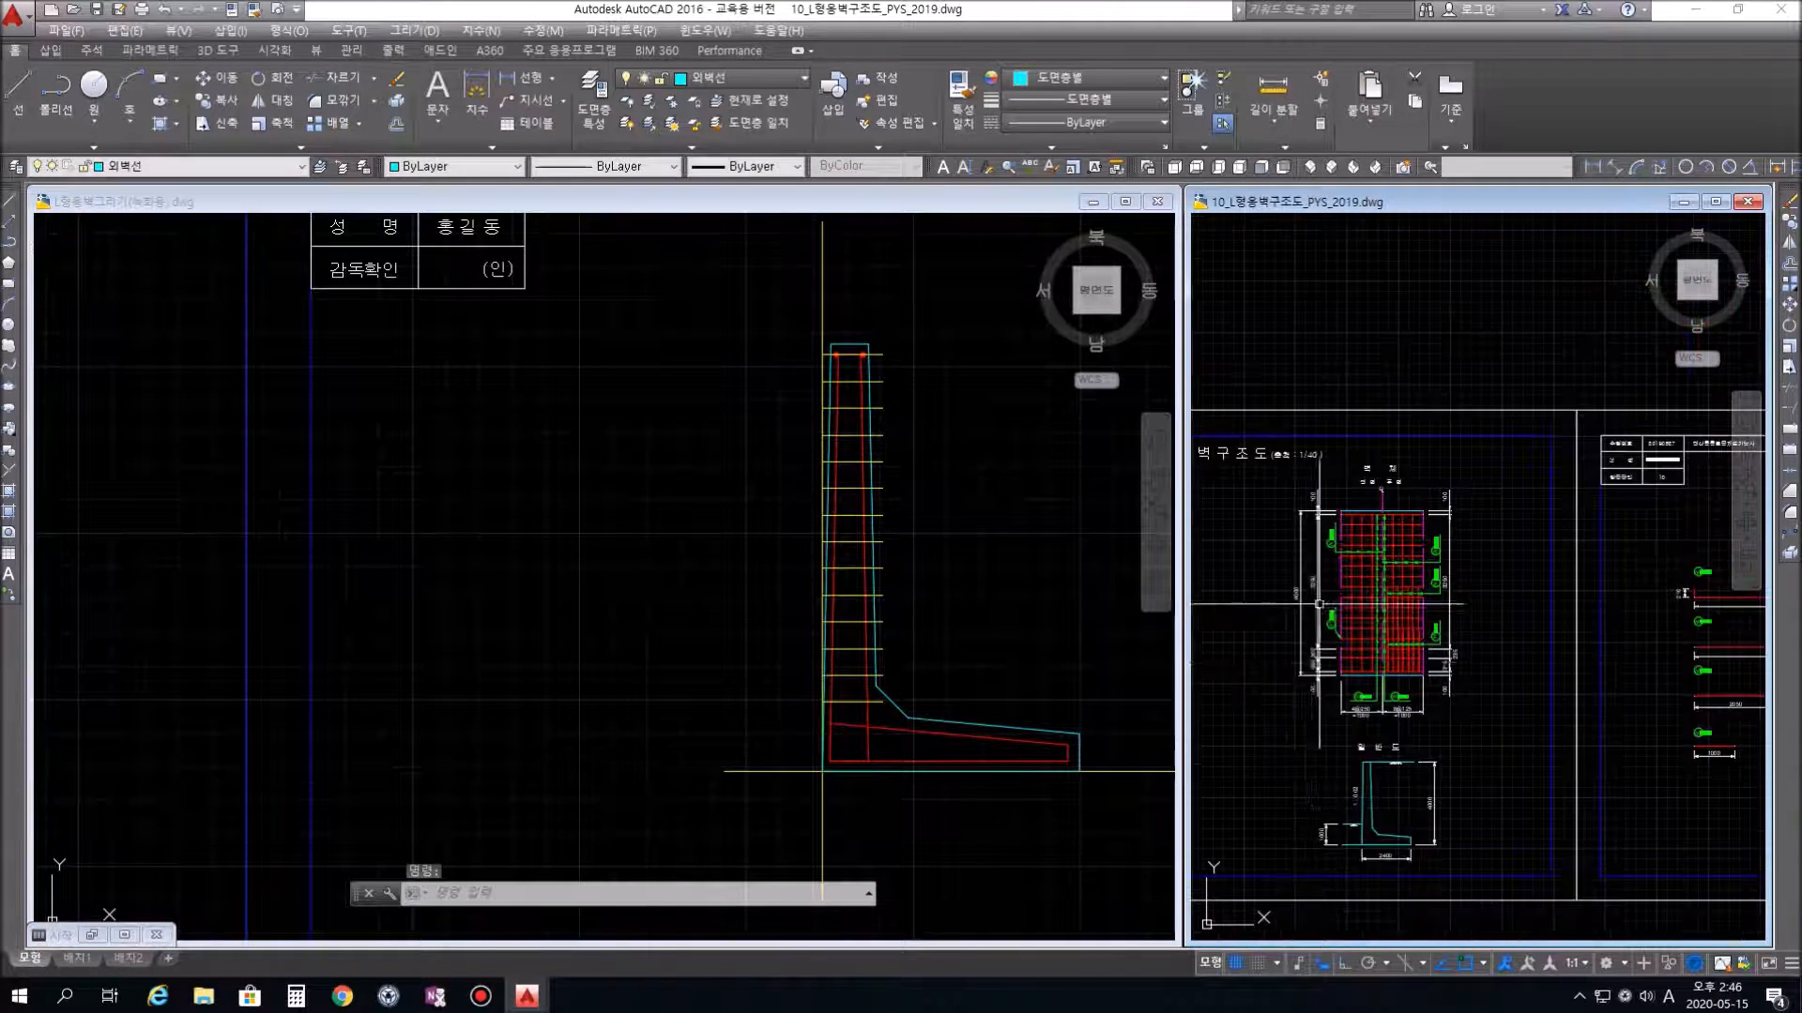
scroll(1323, 648, up, 6)
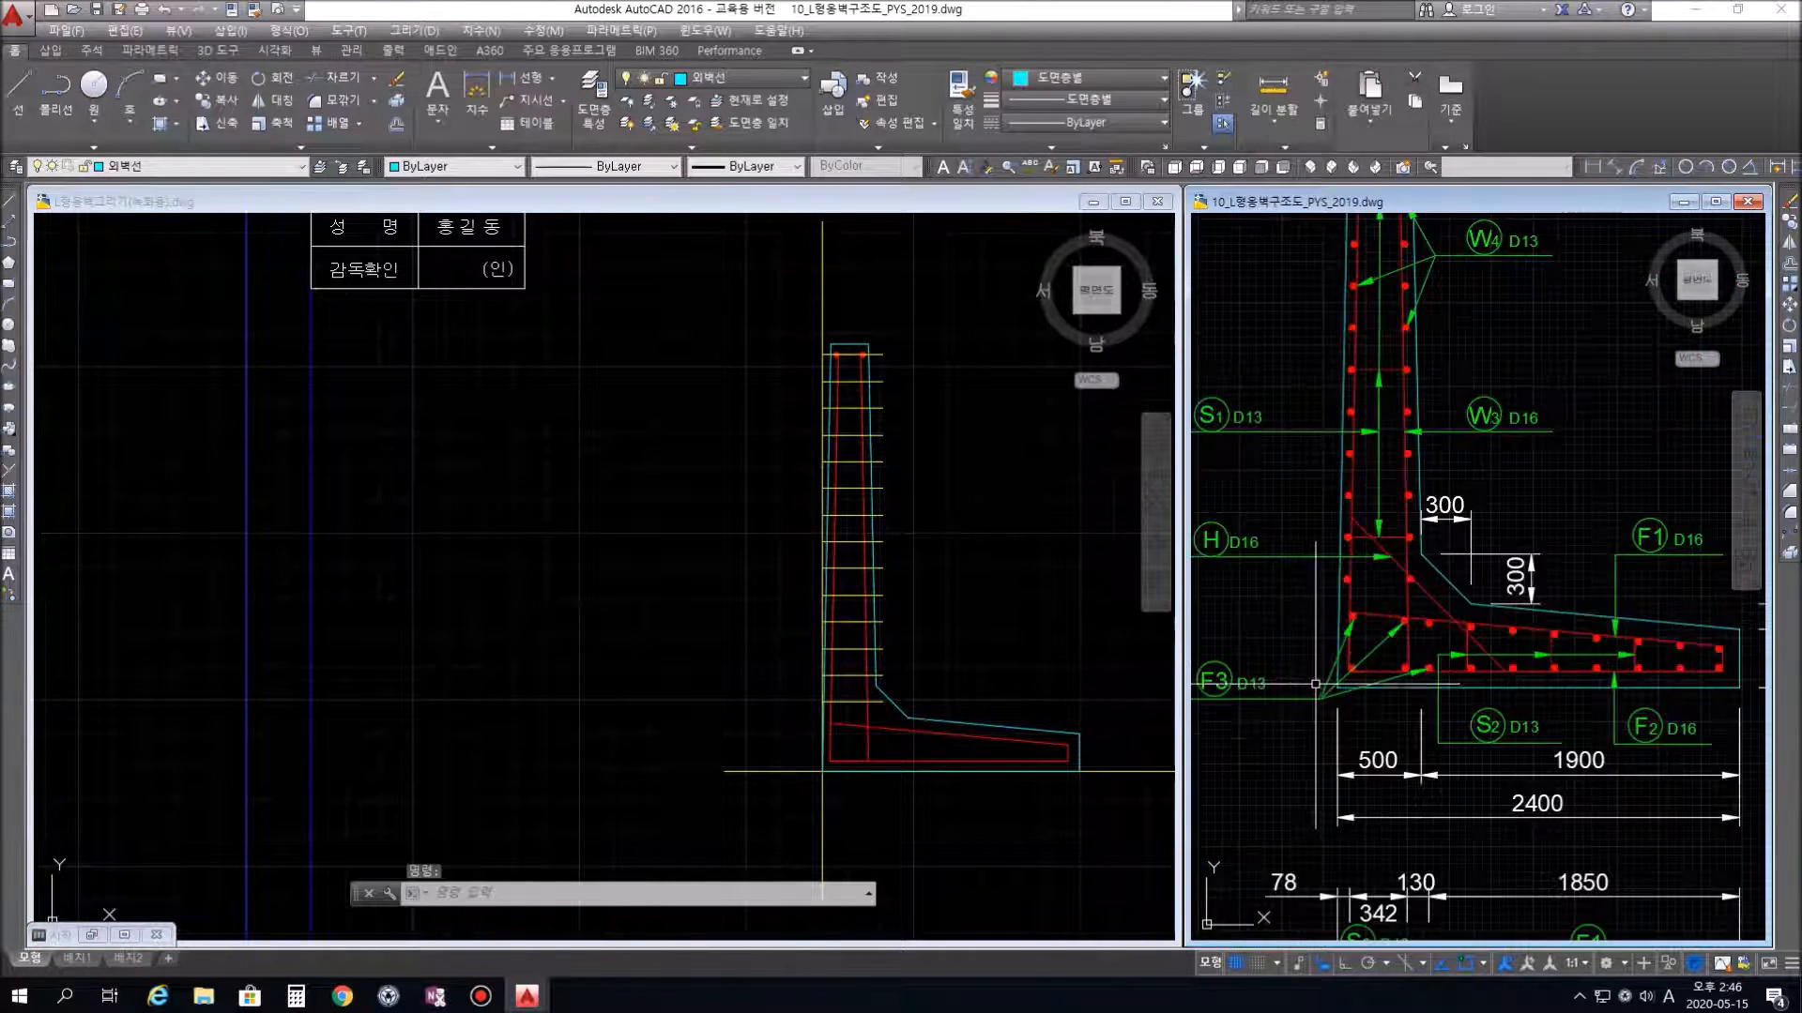
middle_drag(1298, 628, 1312, 648)
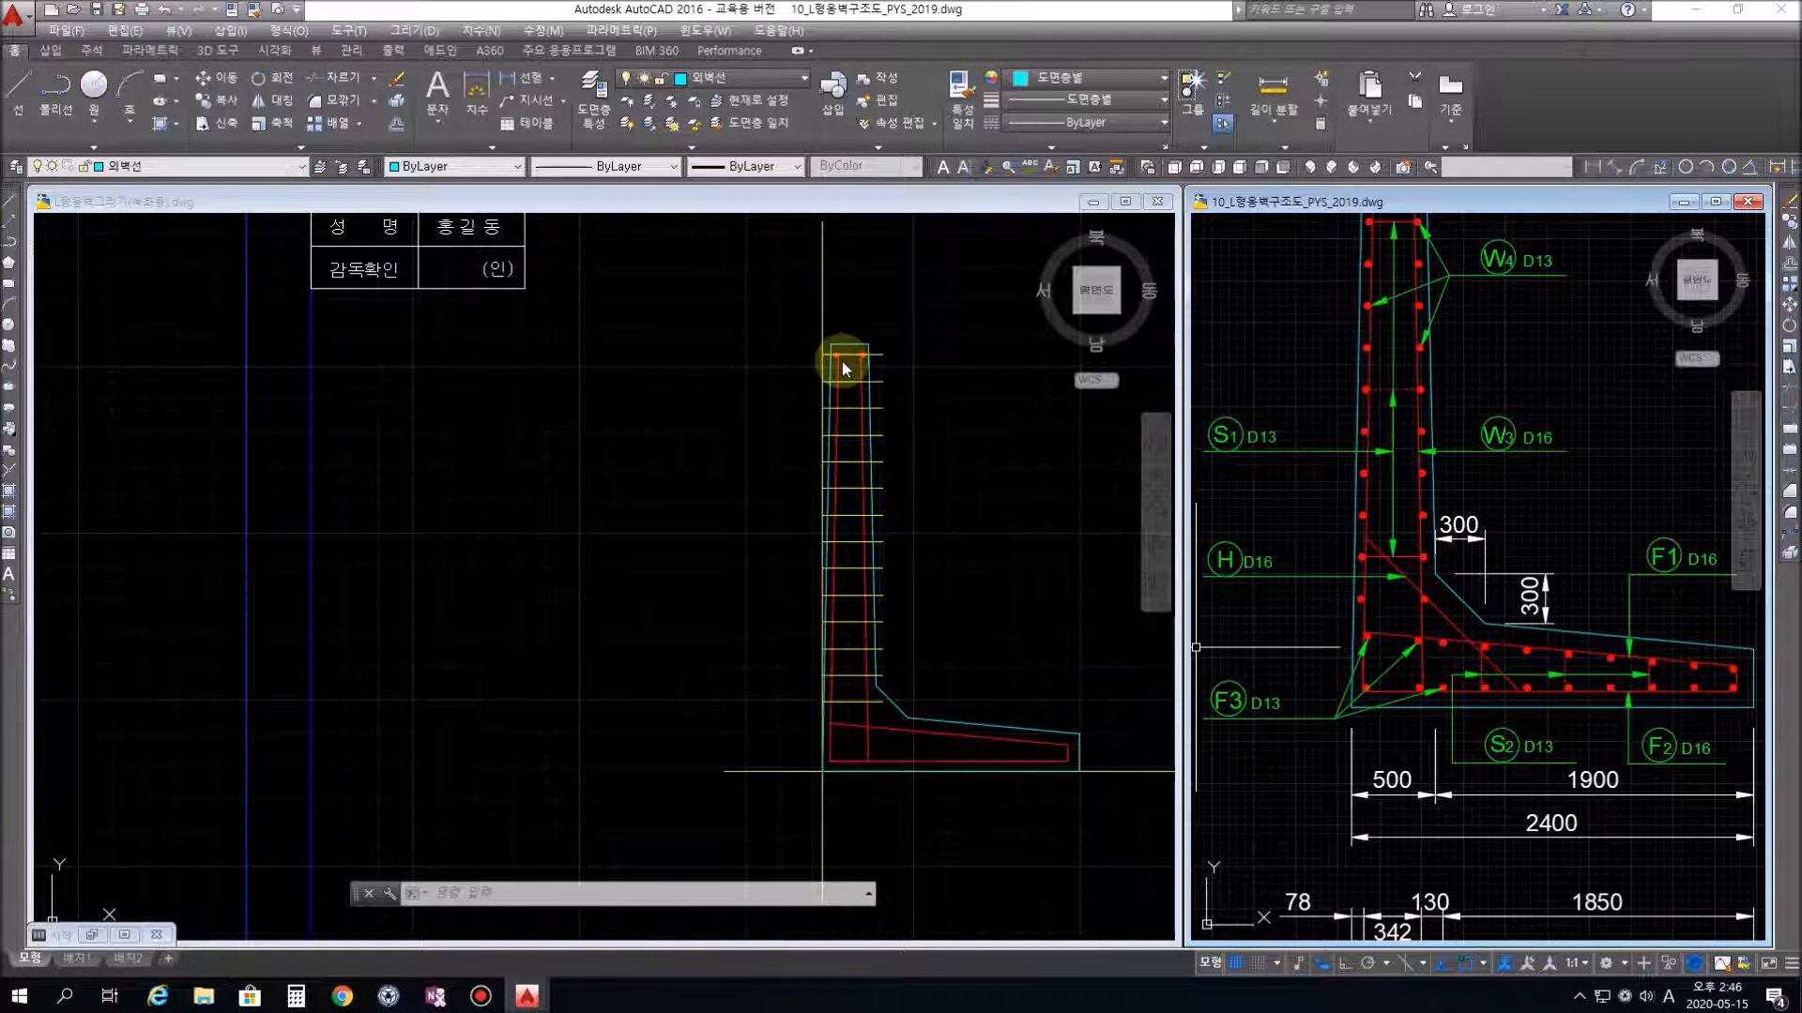
click(803, 368)
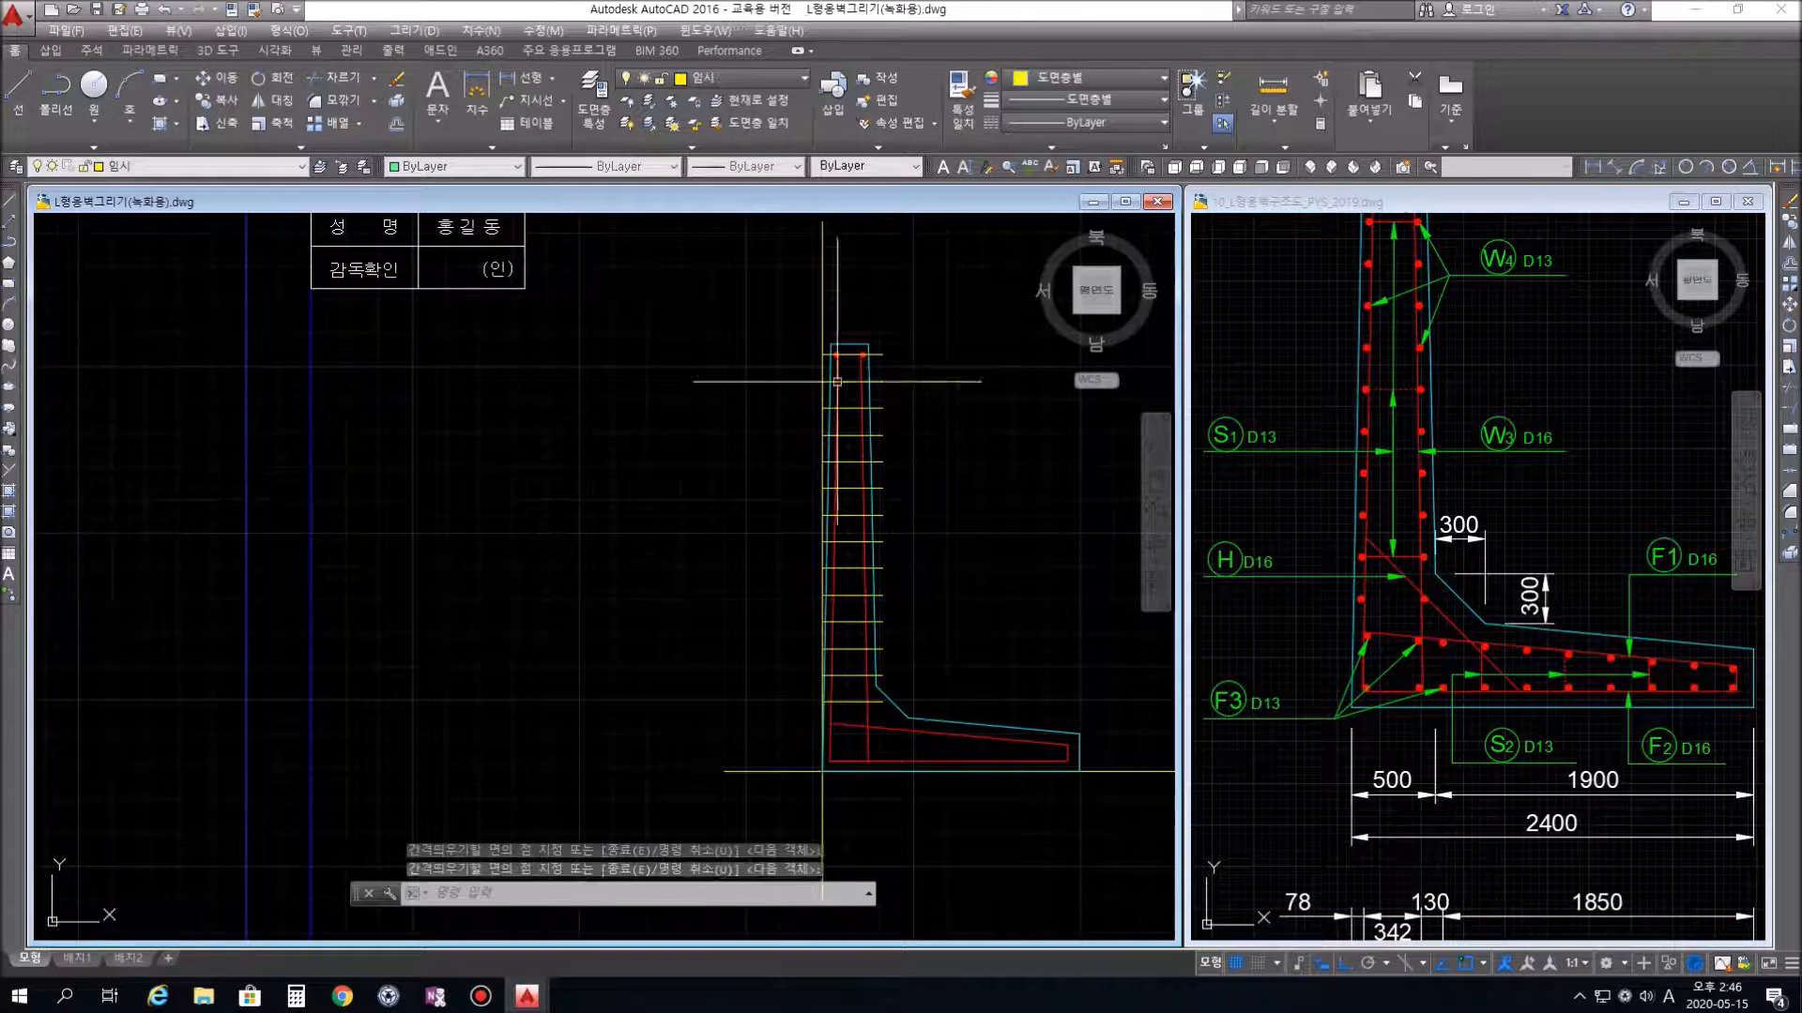
Set up a copy of the right rebar dot at the wall top, with its contact point on the right rebar line as base point
scroll(803, 368, up, 5)
middle_drag(999, 441, 526, 437)
scroll(731, 437, up, 2)
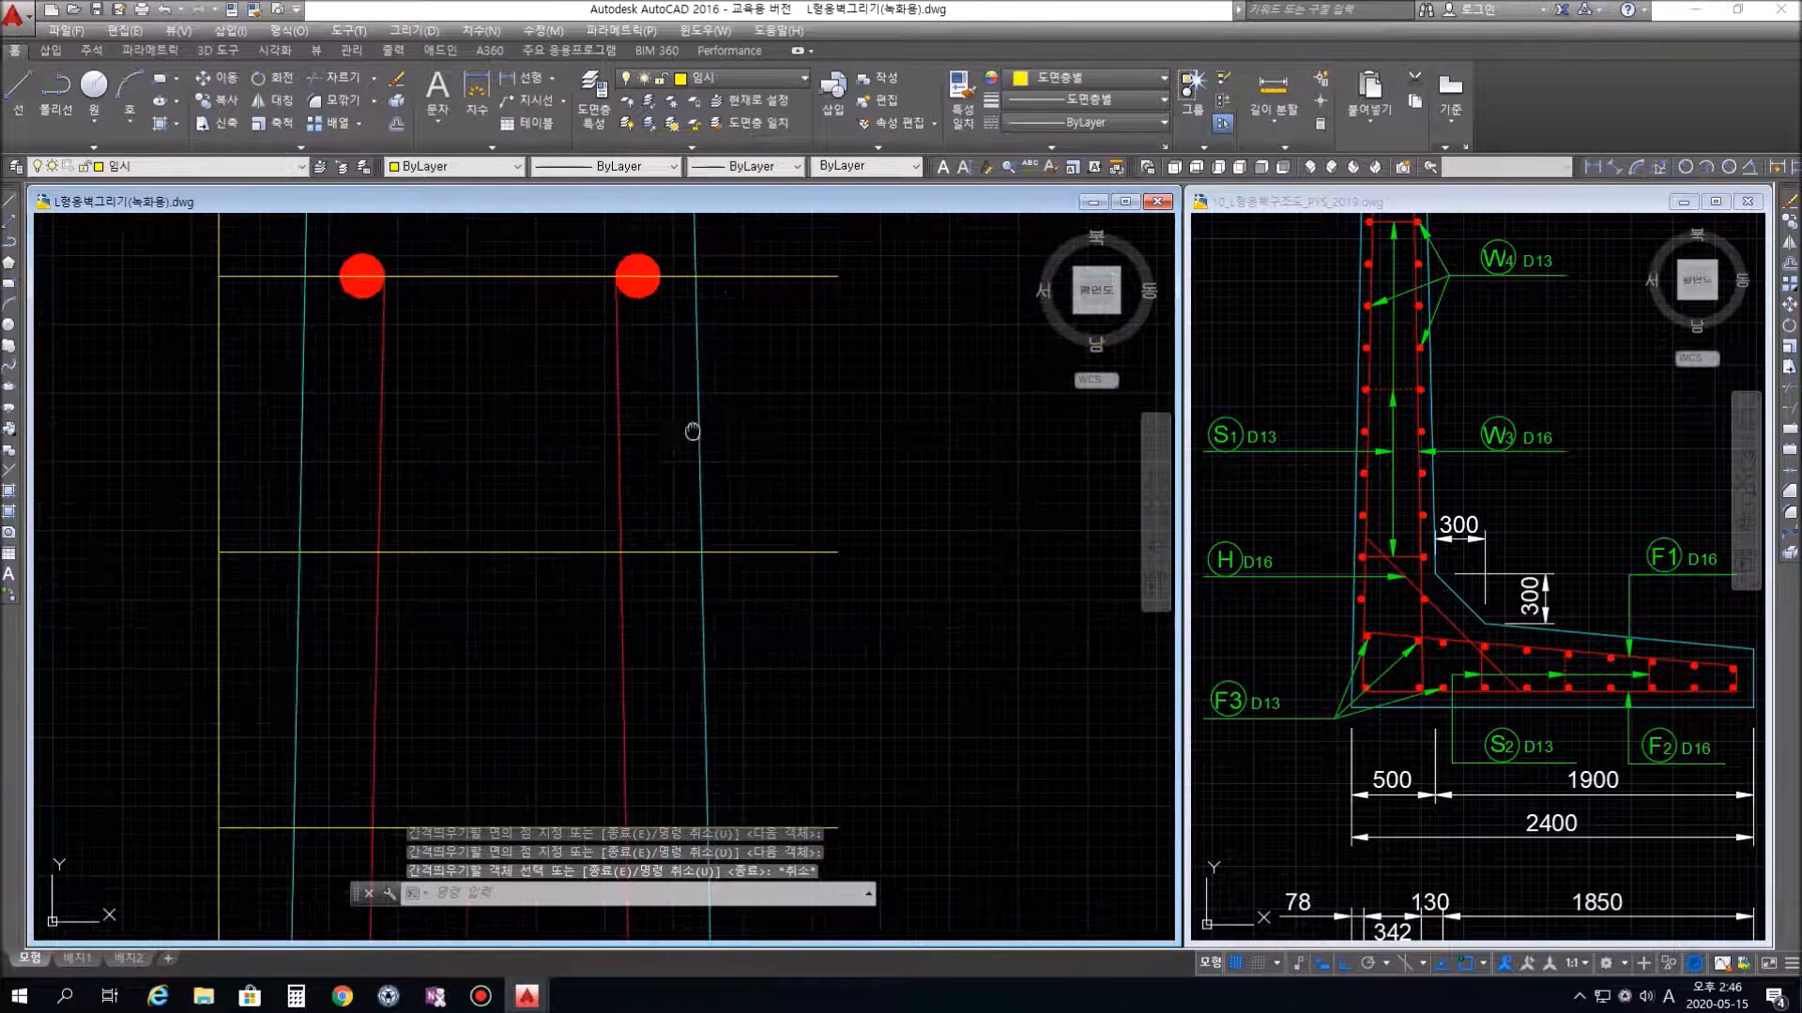
middle_drag(655, 447, 724, 451)
middle_drag(699, 364, 724, 426)
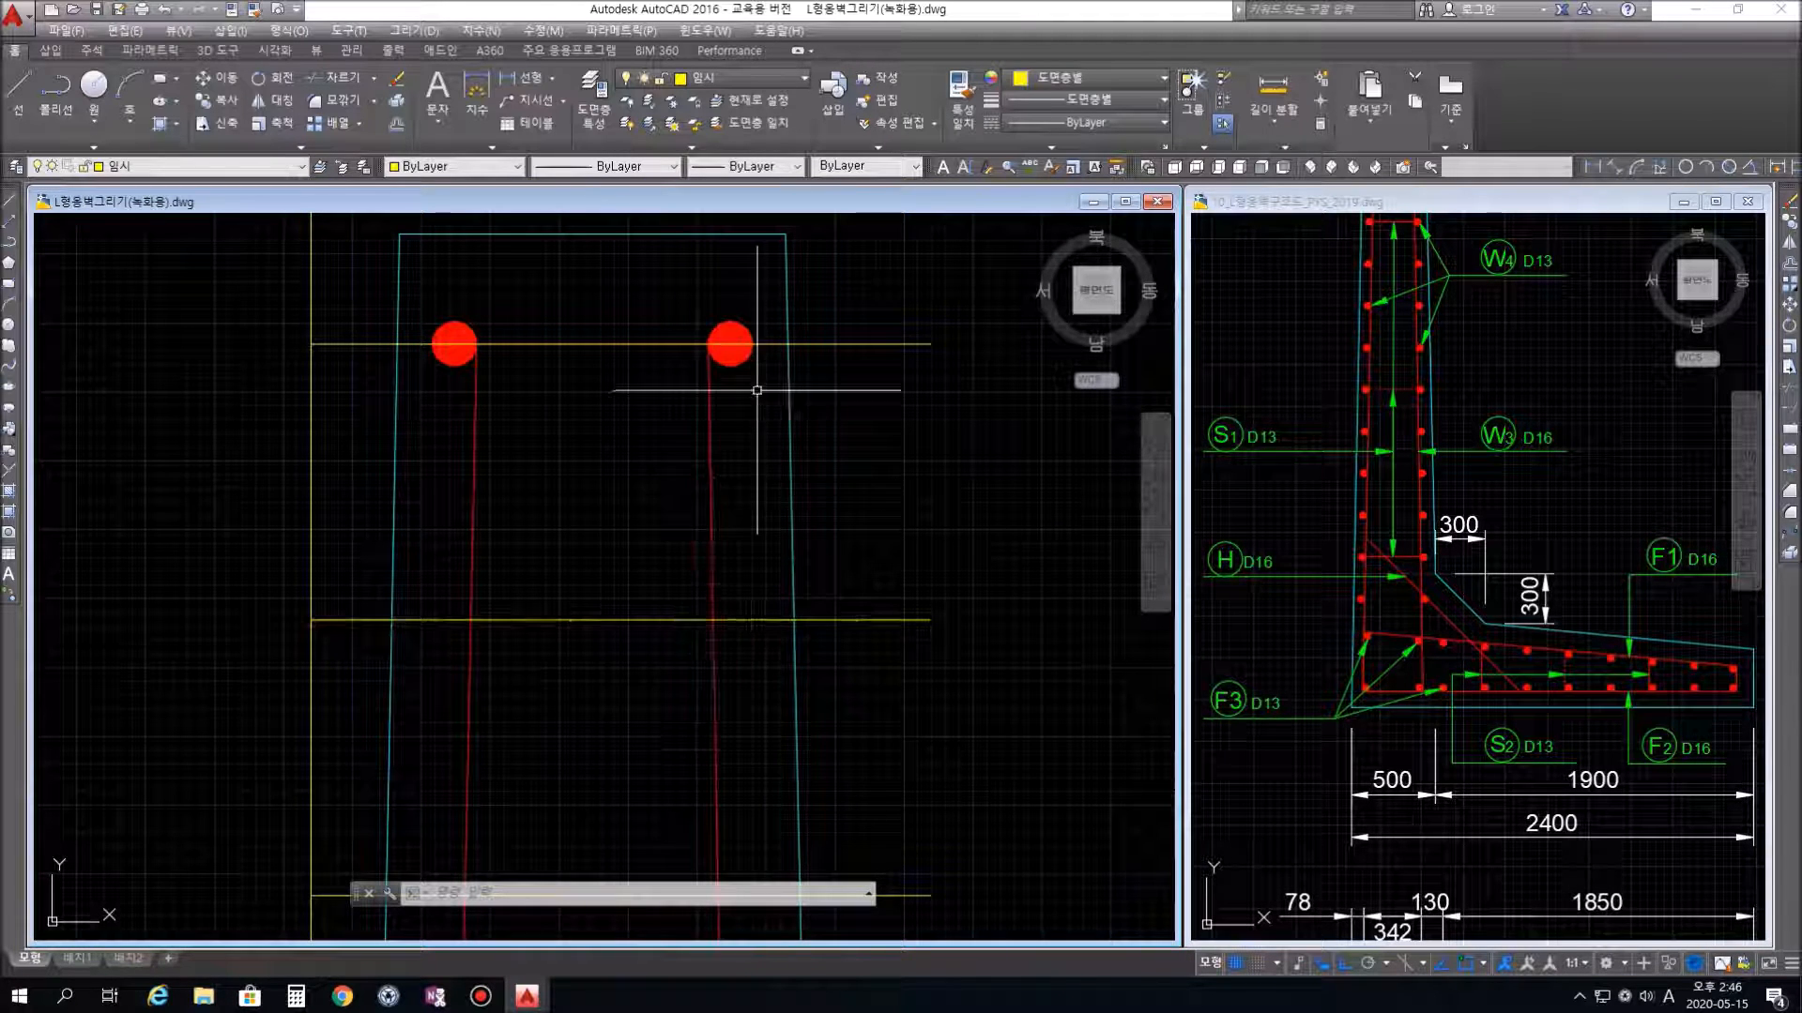
scroll(771, 390, down, 2)
mouse_move(826, 563)
middle_down()
mouse_move(797, 455)
mouse_move(792, 496)
middle_up()
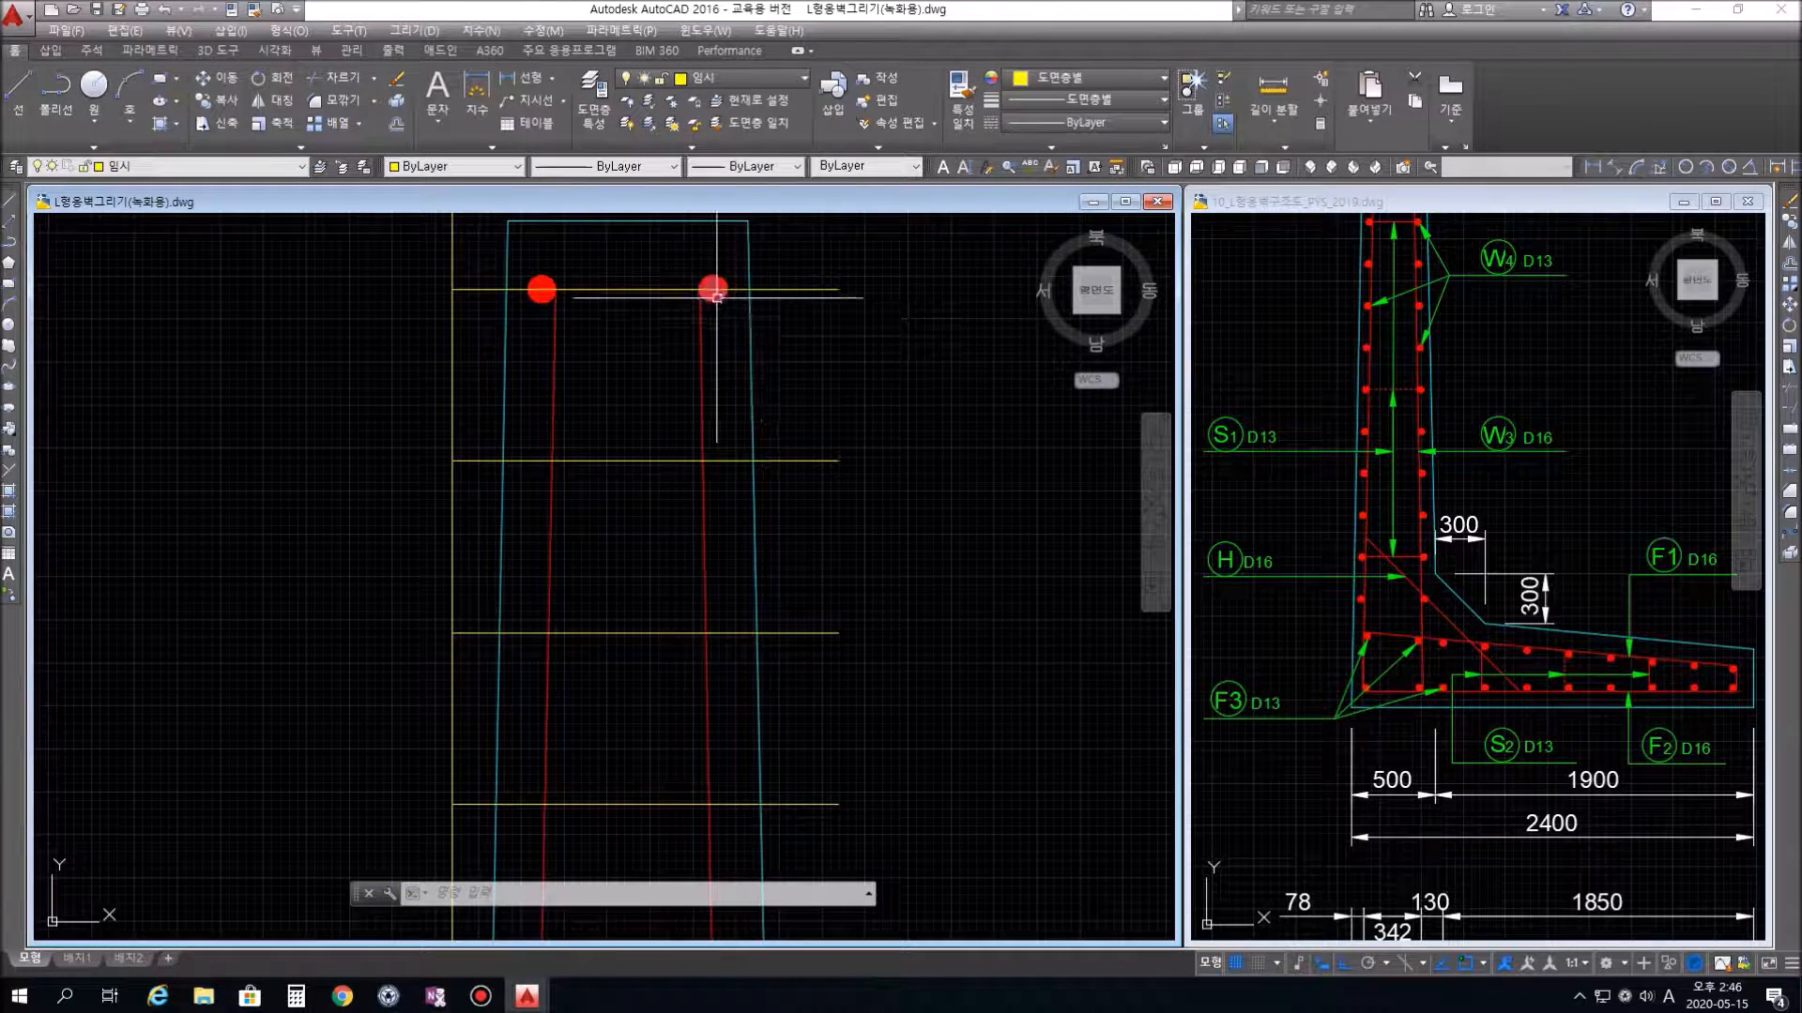
key(Escape)
key(Escape)
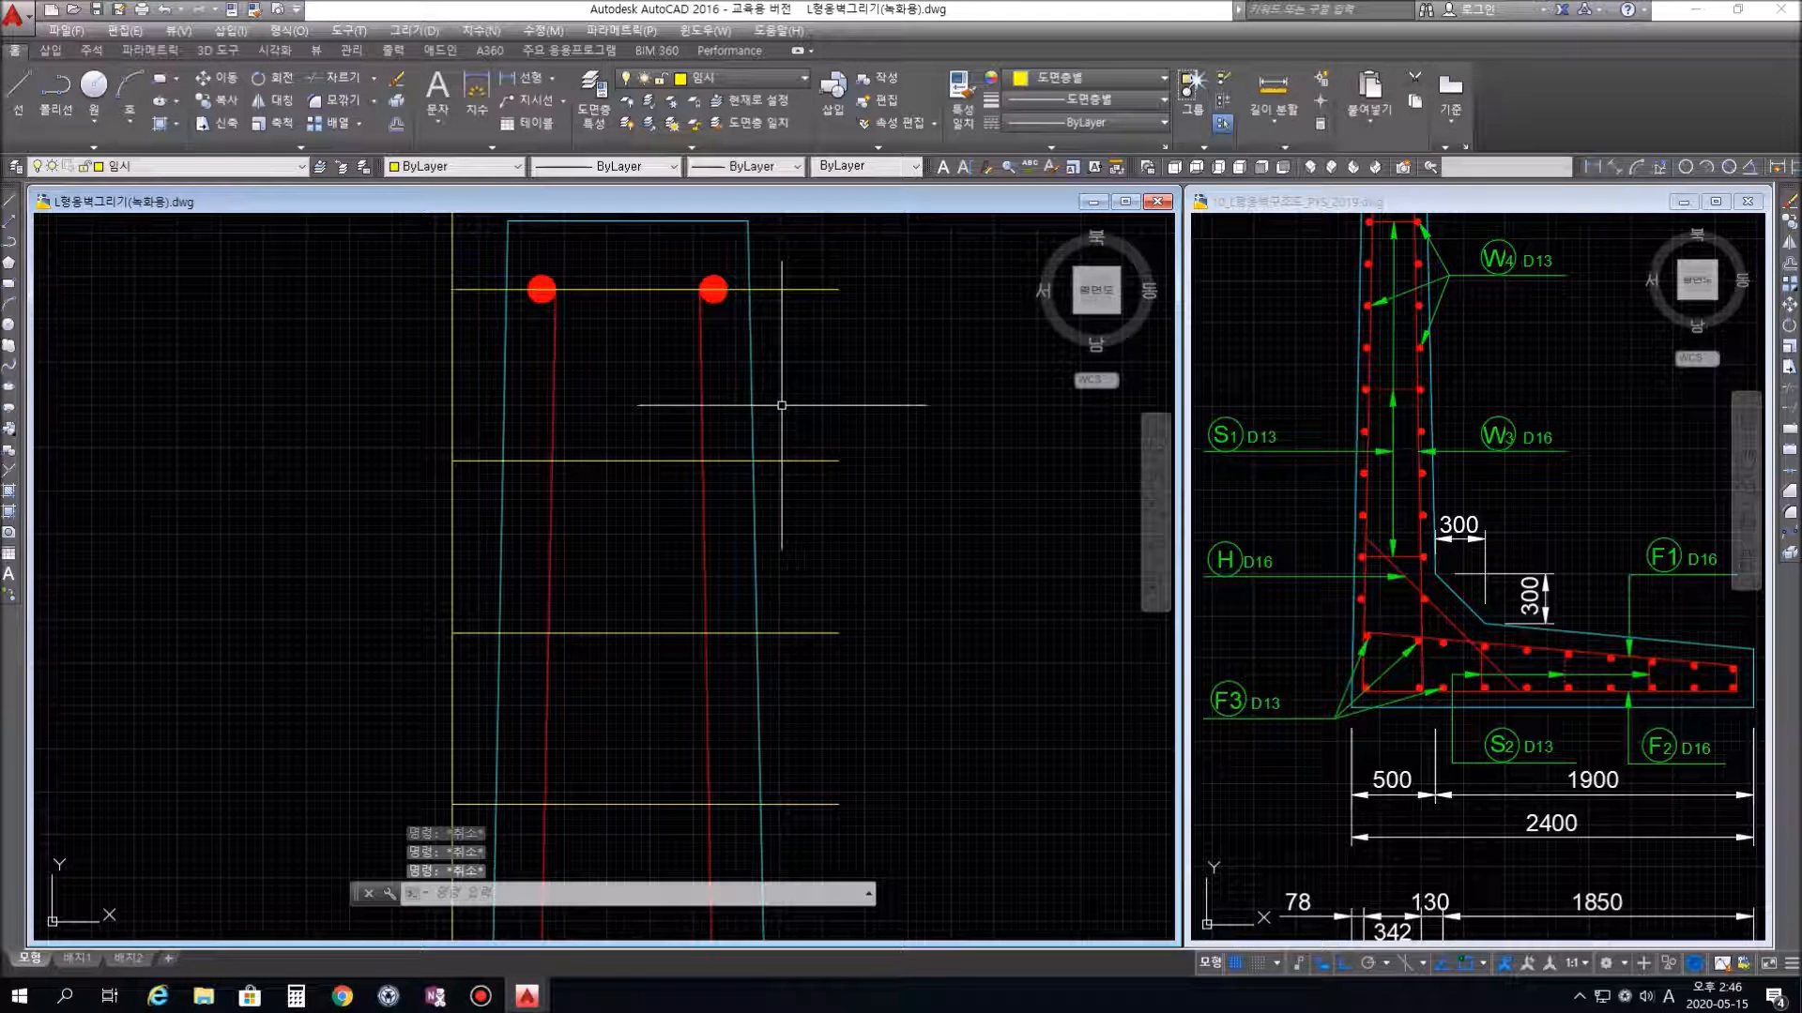
text(o)
key(Return)
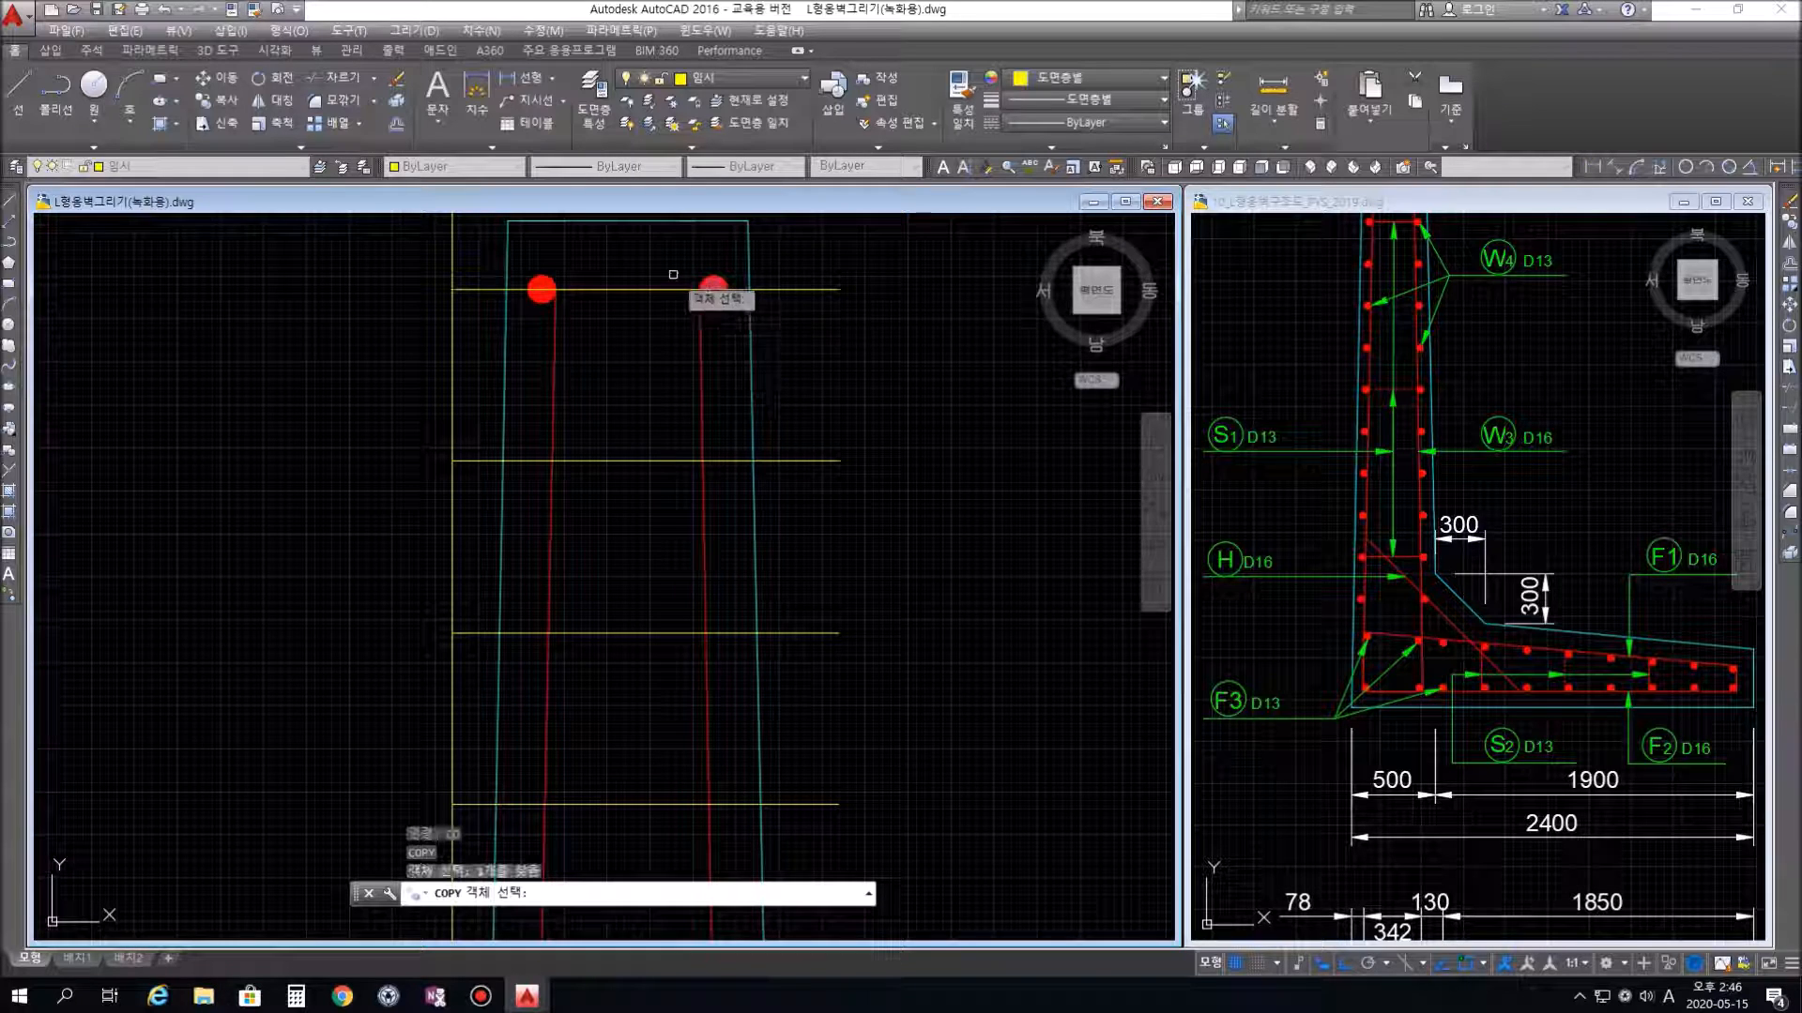
key(Return)
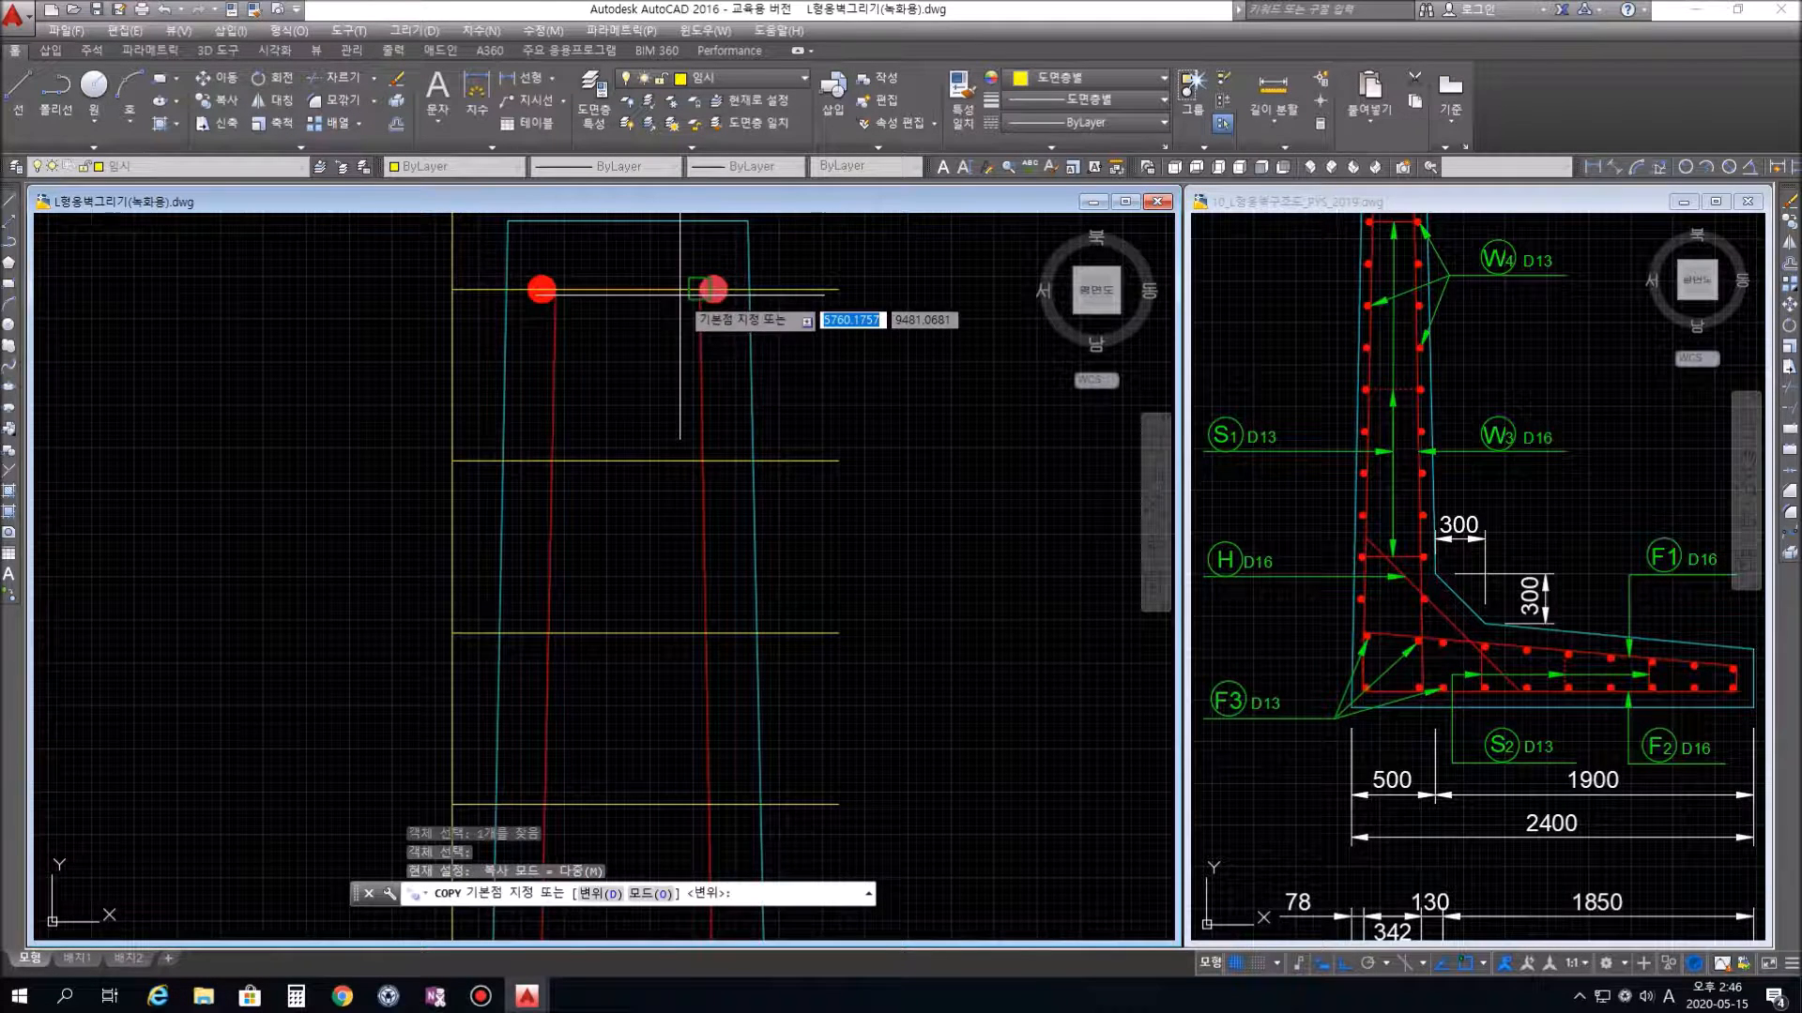
scroll(699, 305, up, 6)
middle_drag(795, 419, 910, 640)
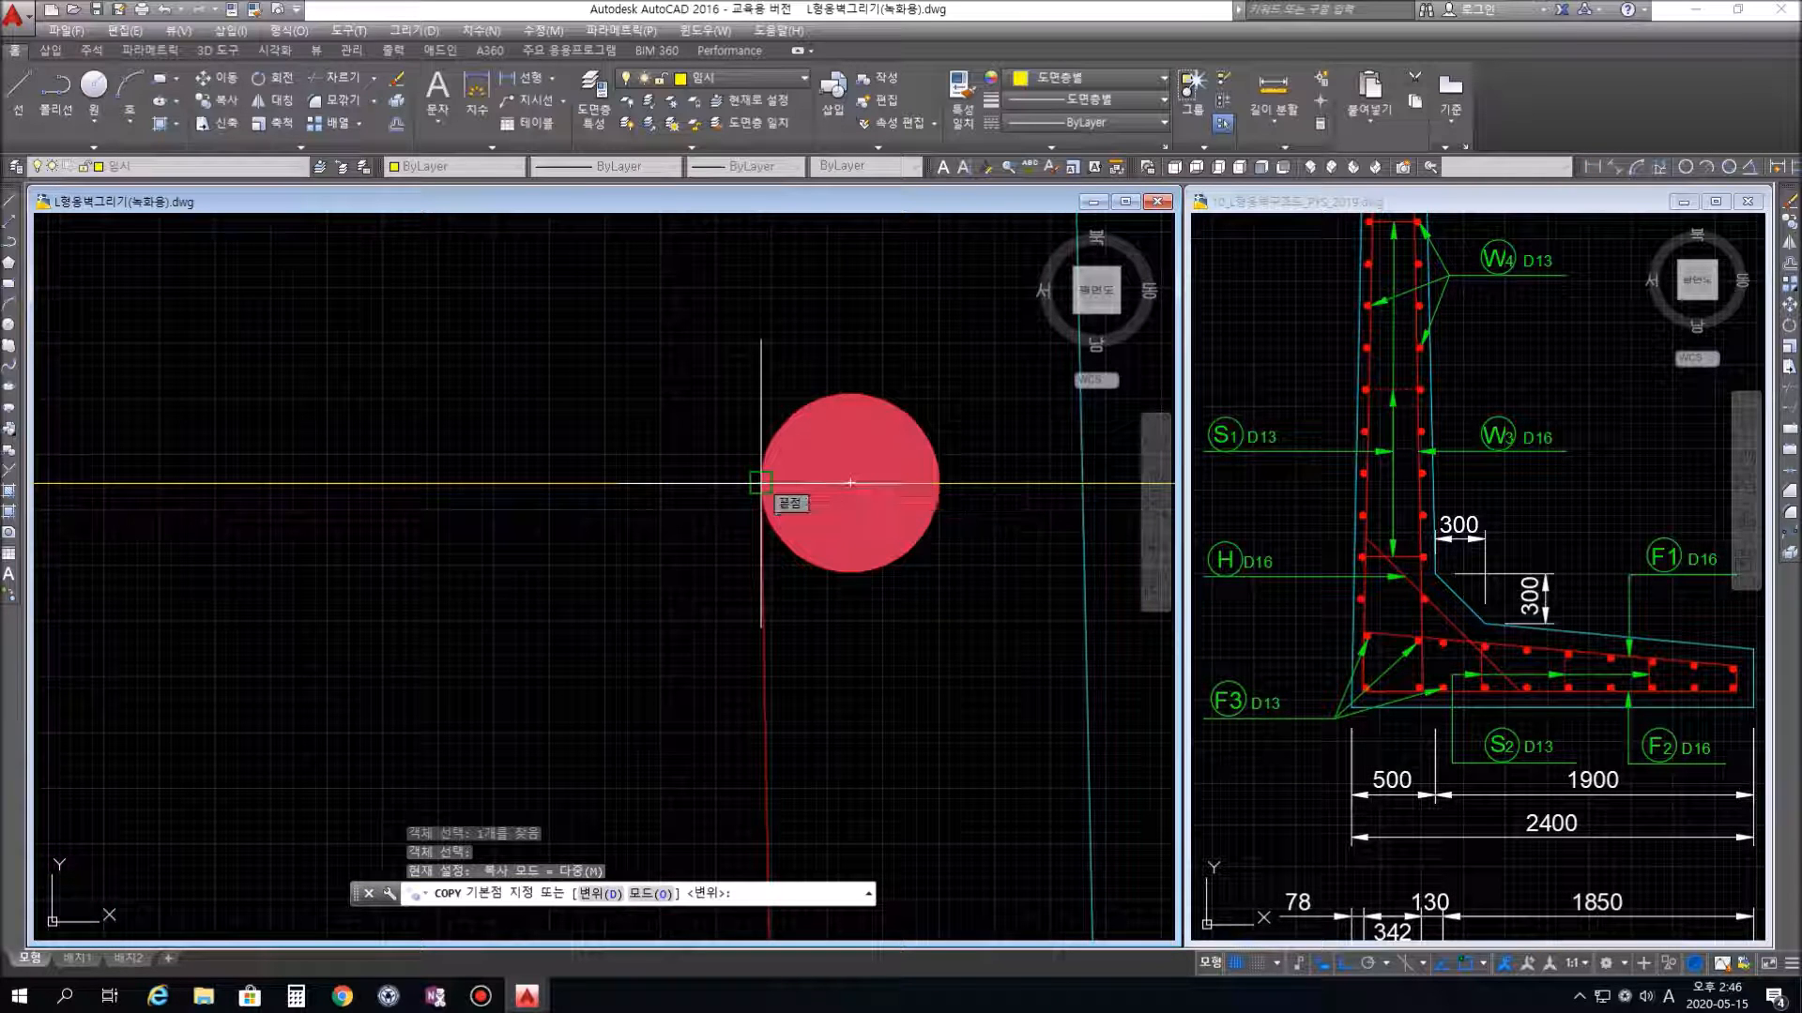
click(758, 479)
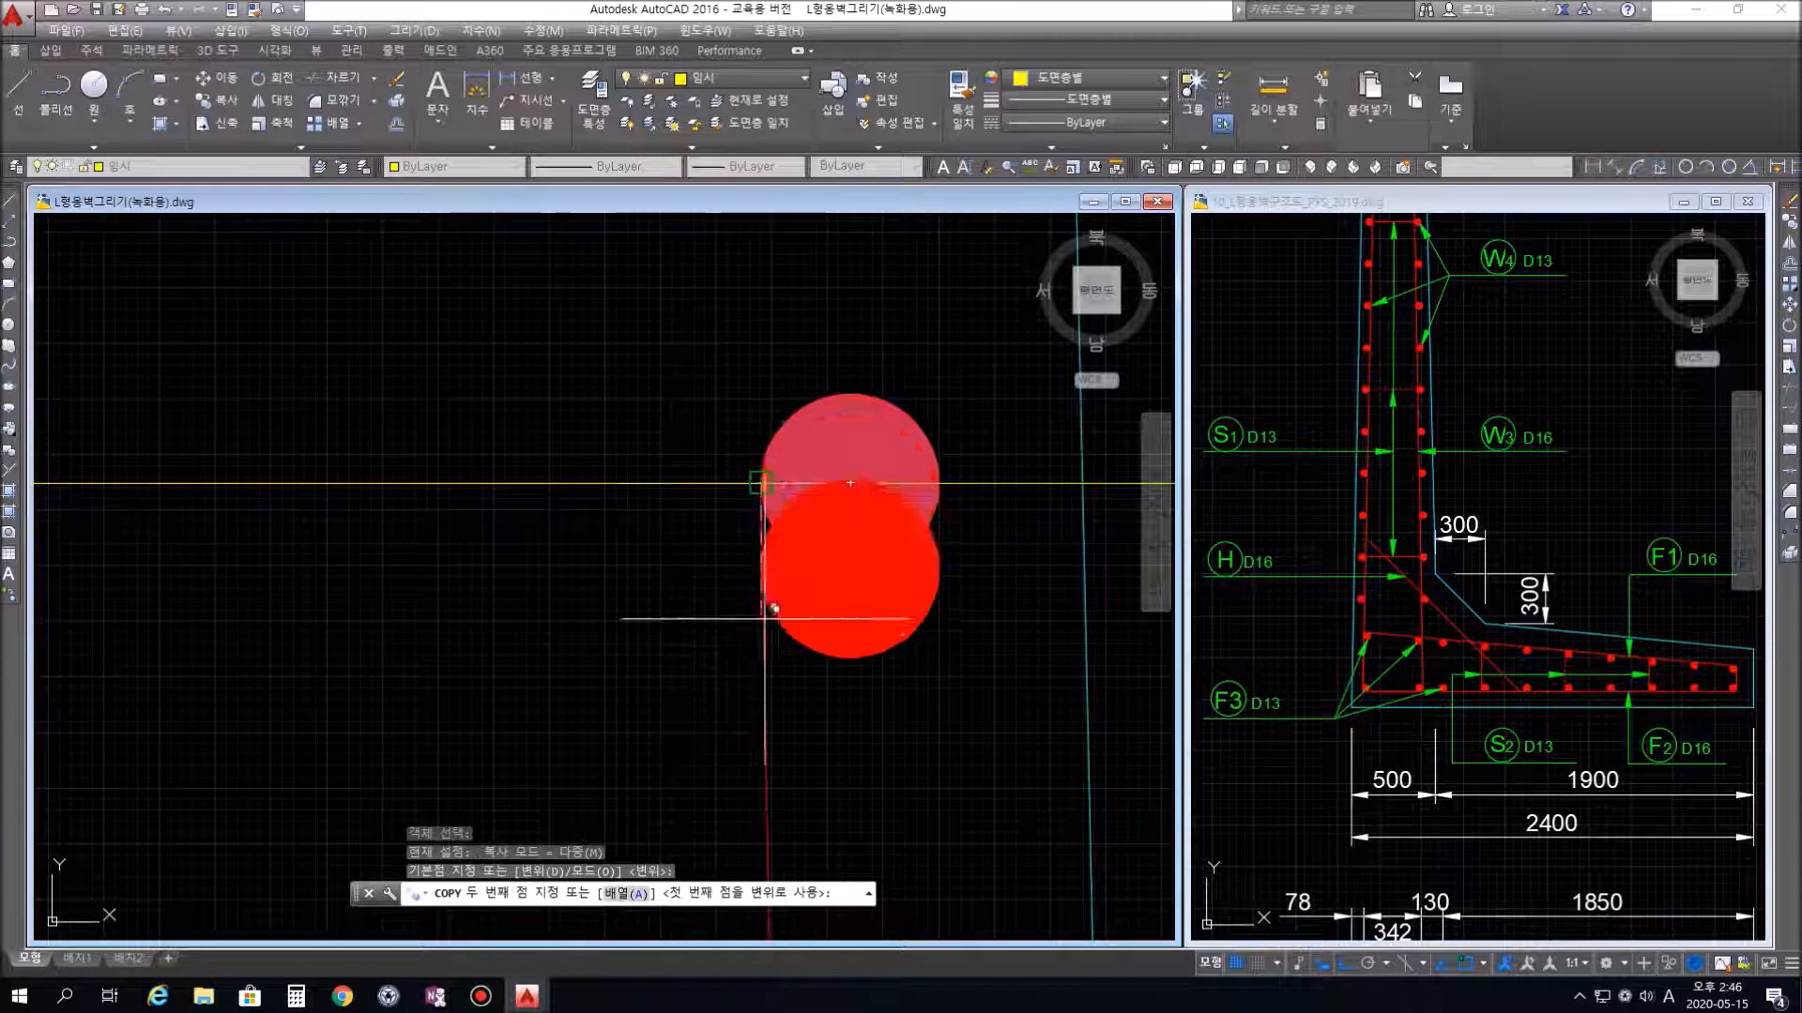
Place copies of the dot with Ortho off where the right rebar line crosses the second and third guide lines from the top
scroll(791, 656, down, 8)
middle_drag(806, 757, 798, 745)
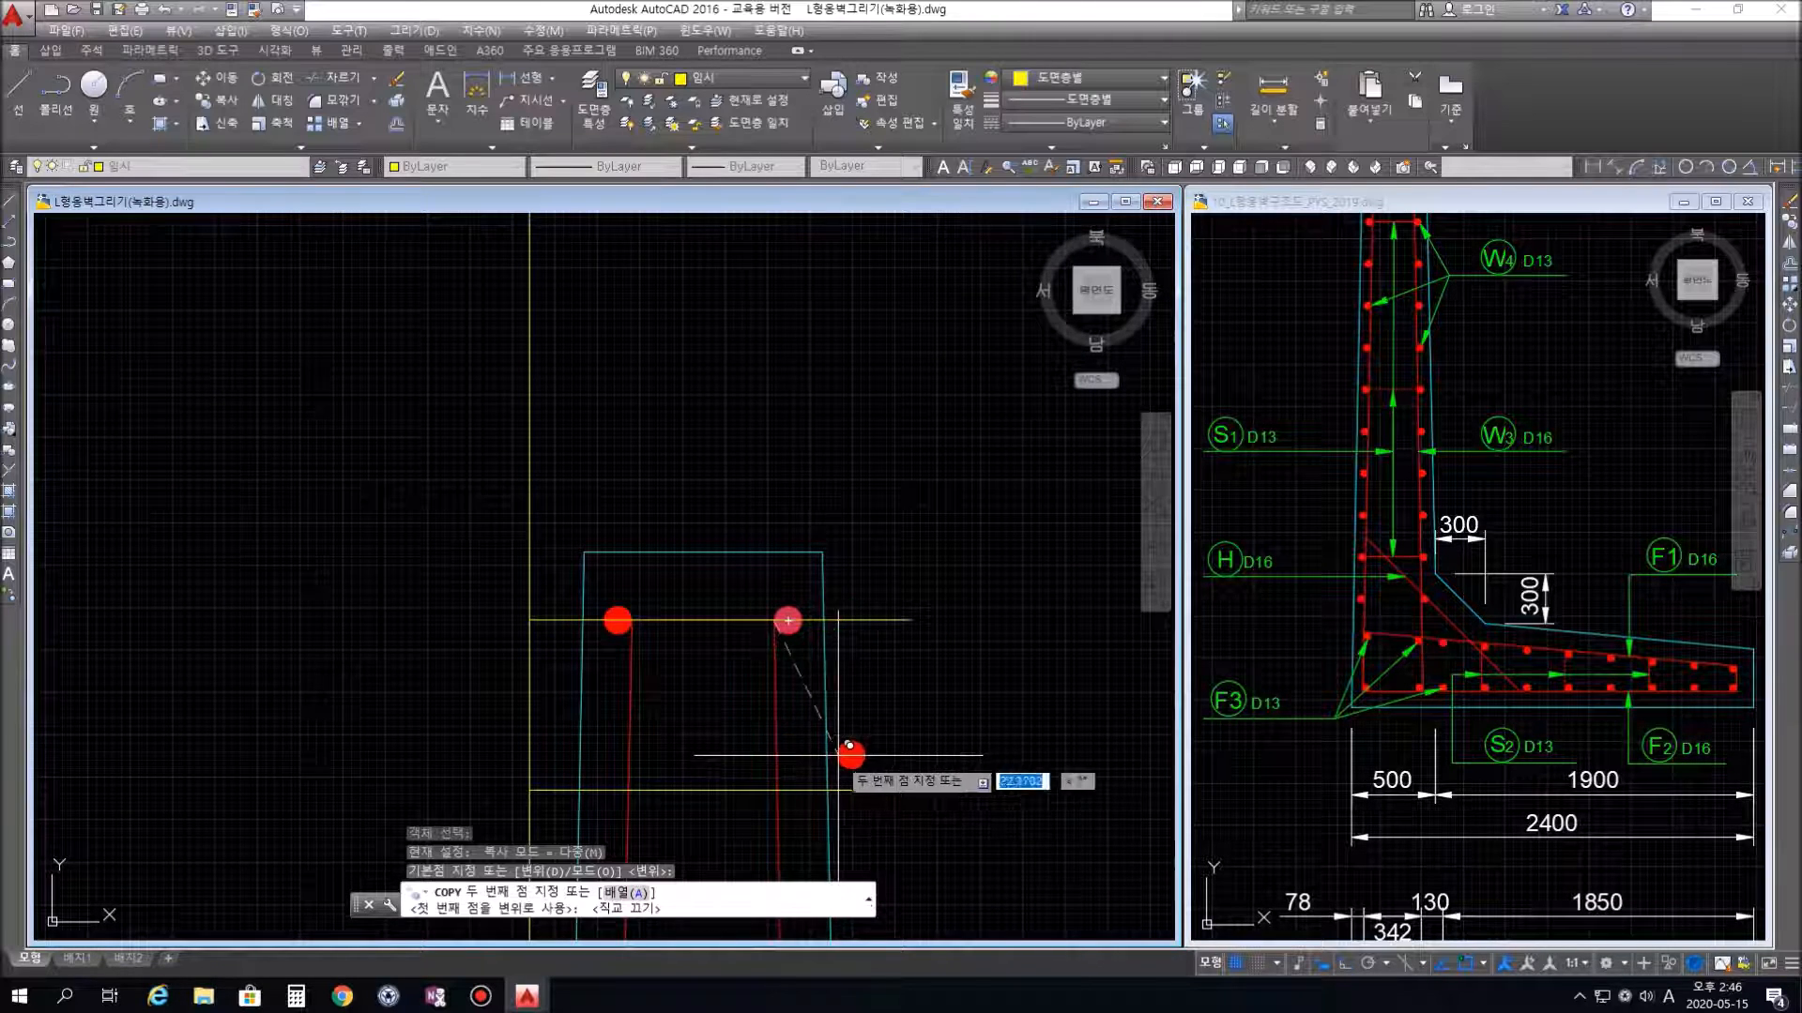
scroll(803, 820, up, 2)
middle_drag(787, 735, 755, 507)
scroll(748, 559, up, 4)
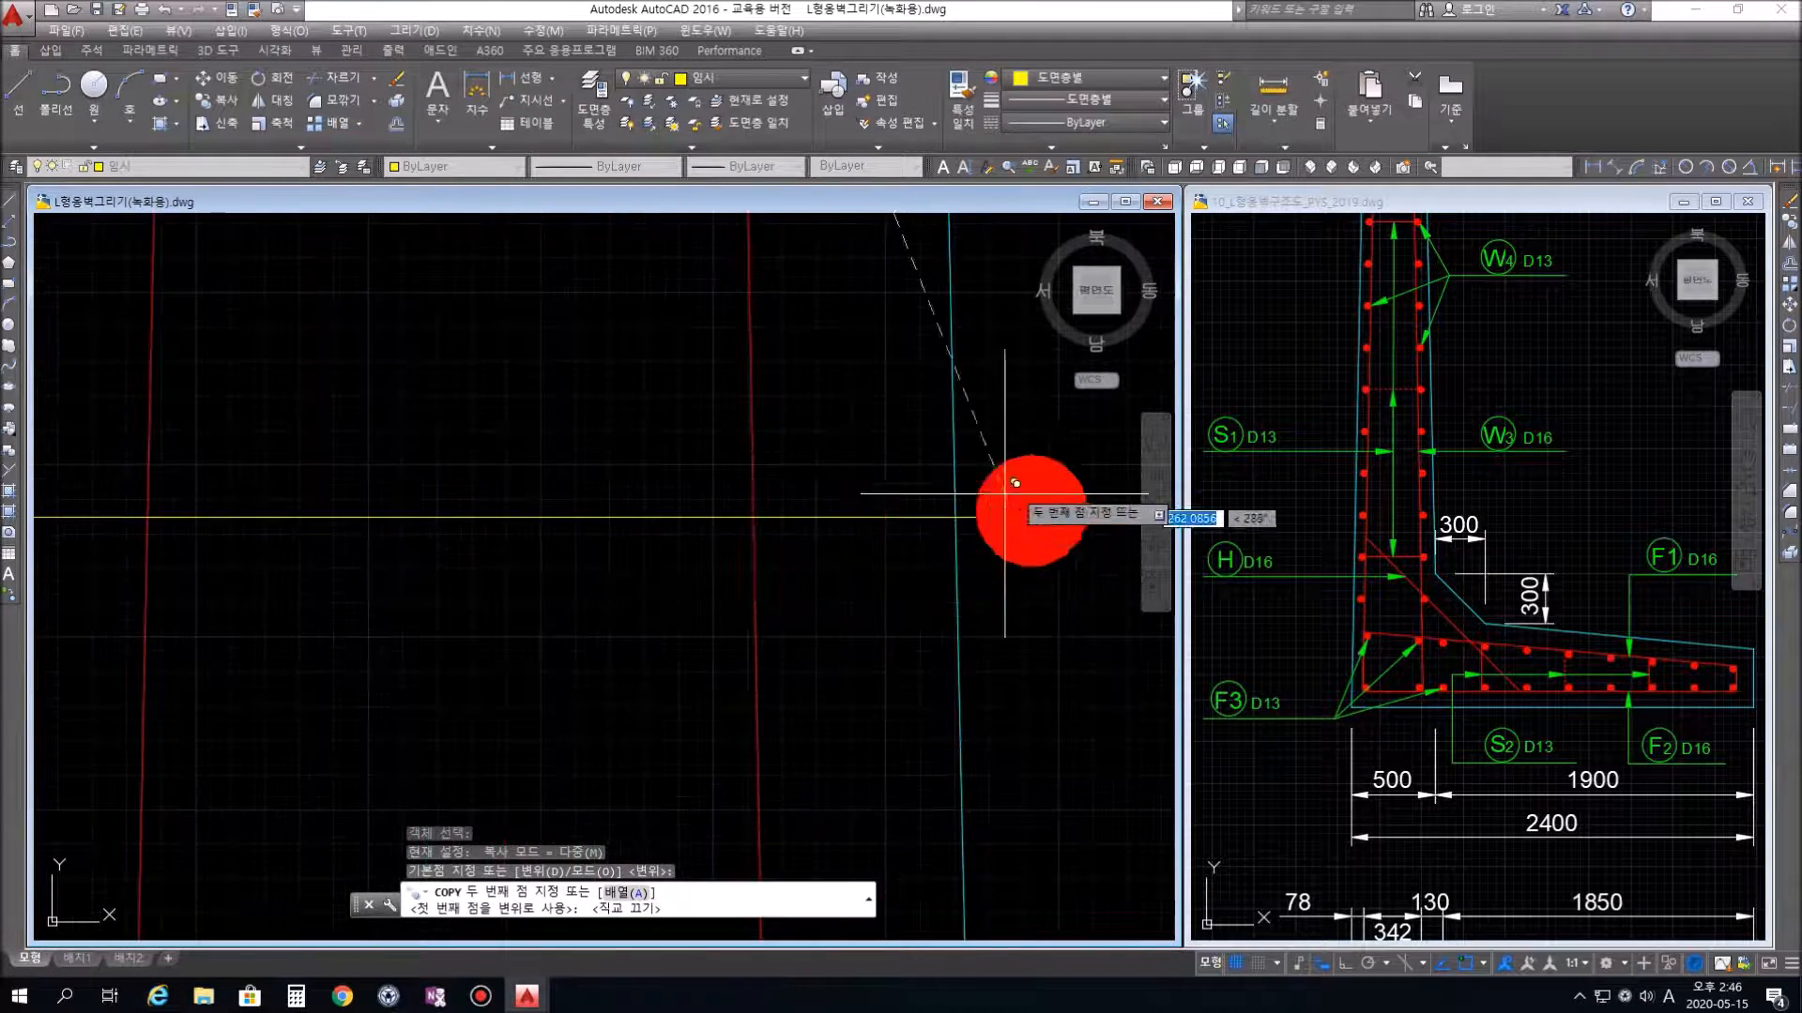
click(753, 517)
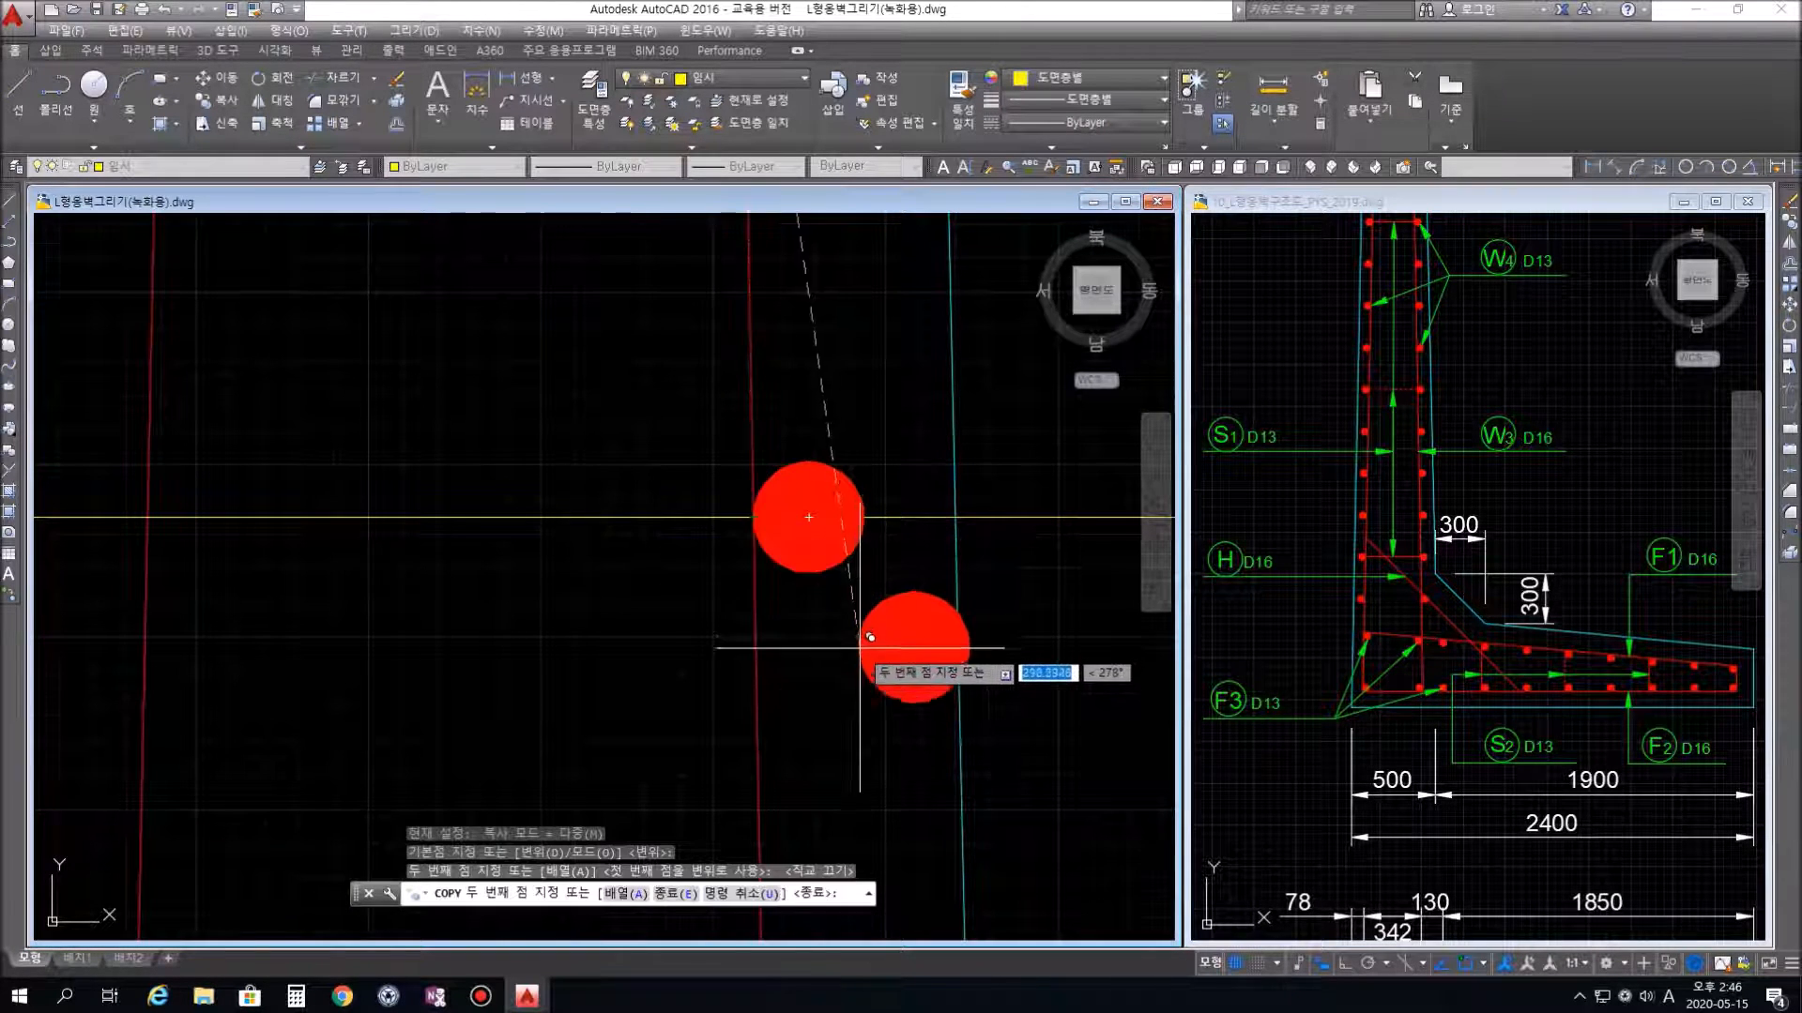
scroll(864, 747, down, 3)
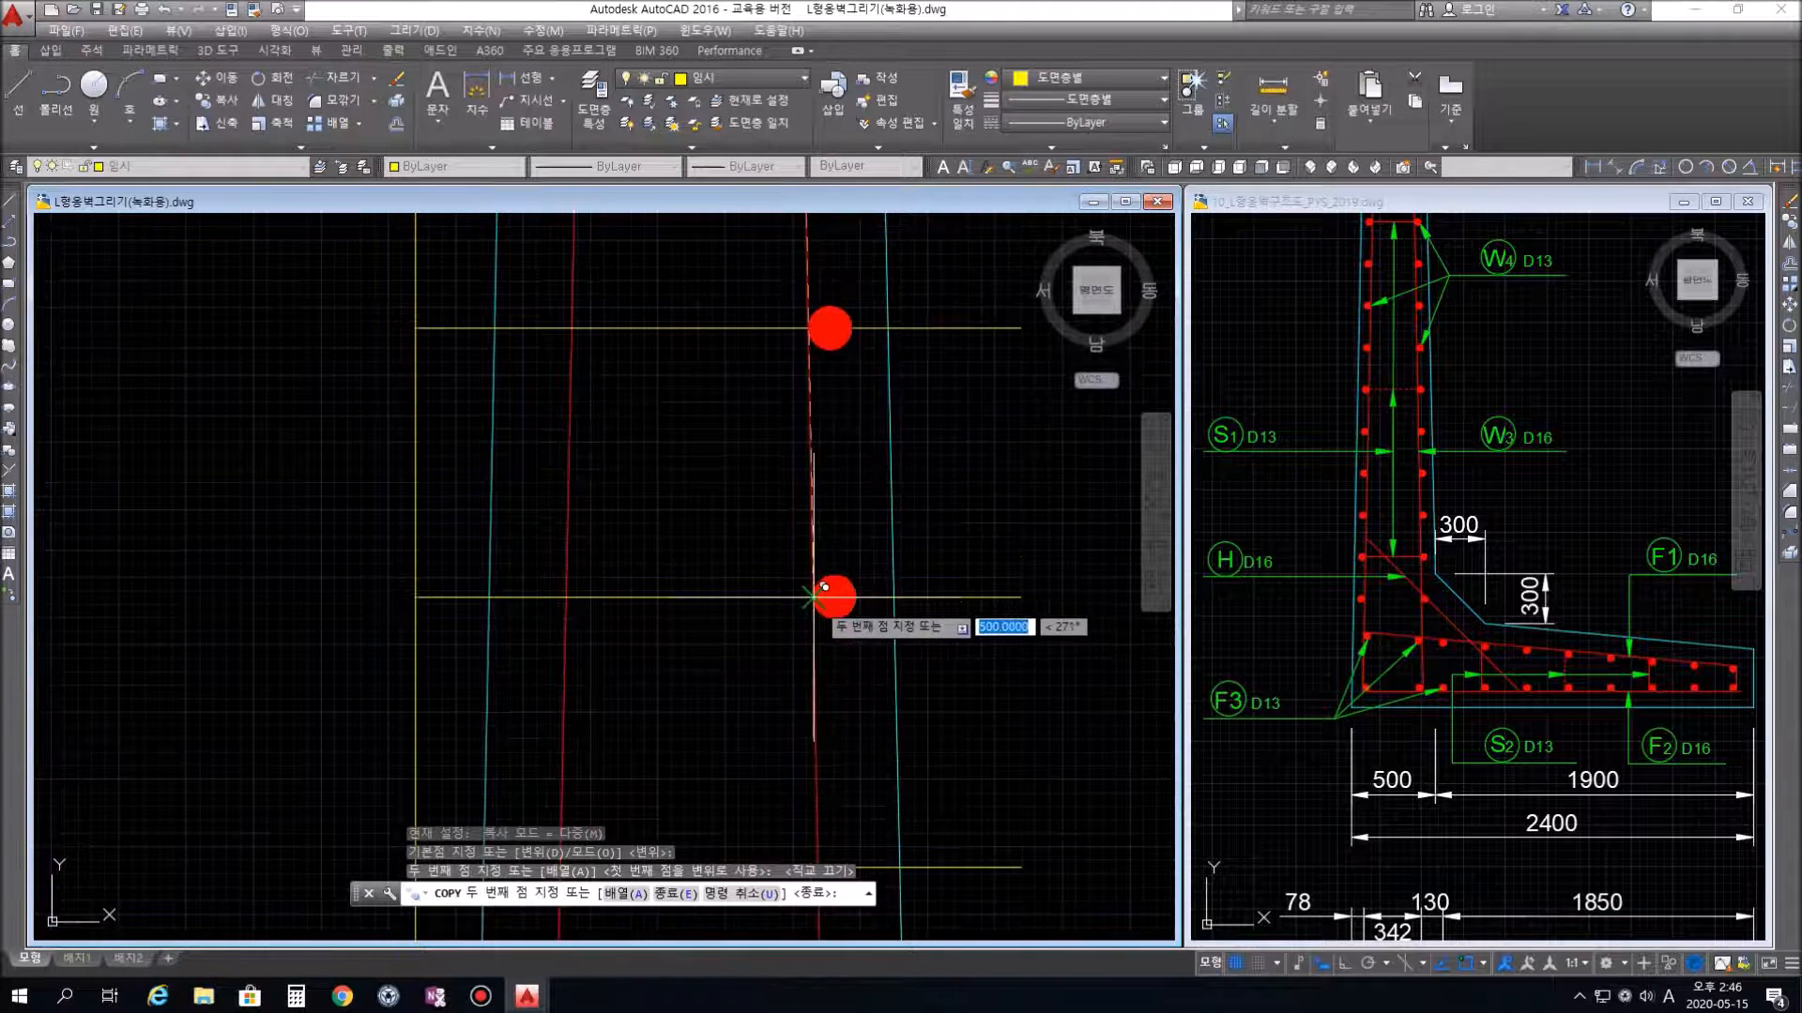
click(834, 596)
Place further dot copies where the right rebar line crosses the fourth, fifth, sixth and seventh guide lines
mouse_move(843, 781)
middle_down()
mouse_move(901, 655)
mouse_move(901, 591)
middle_up()
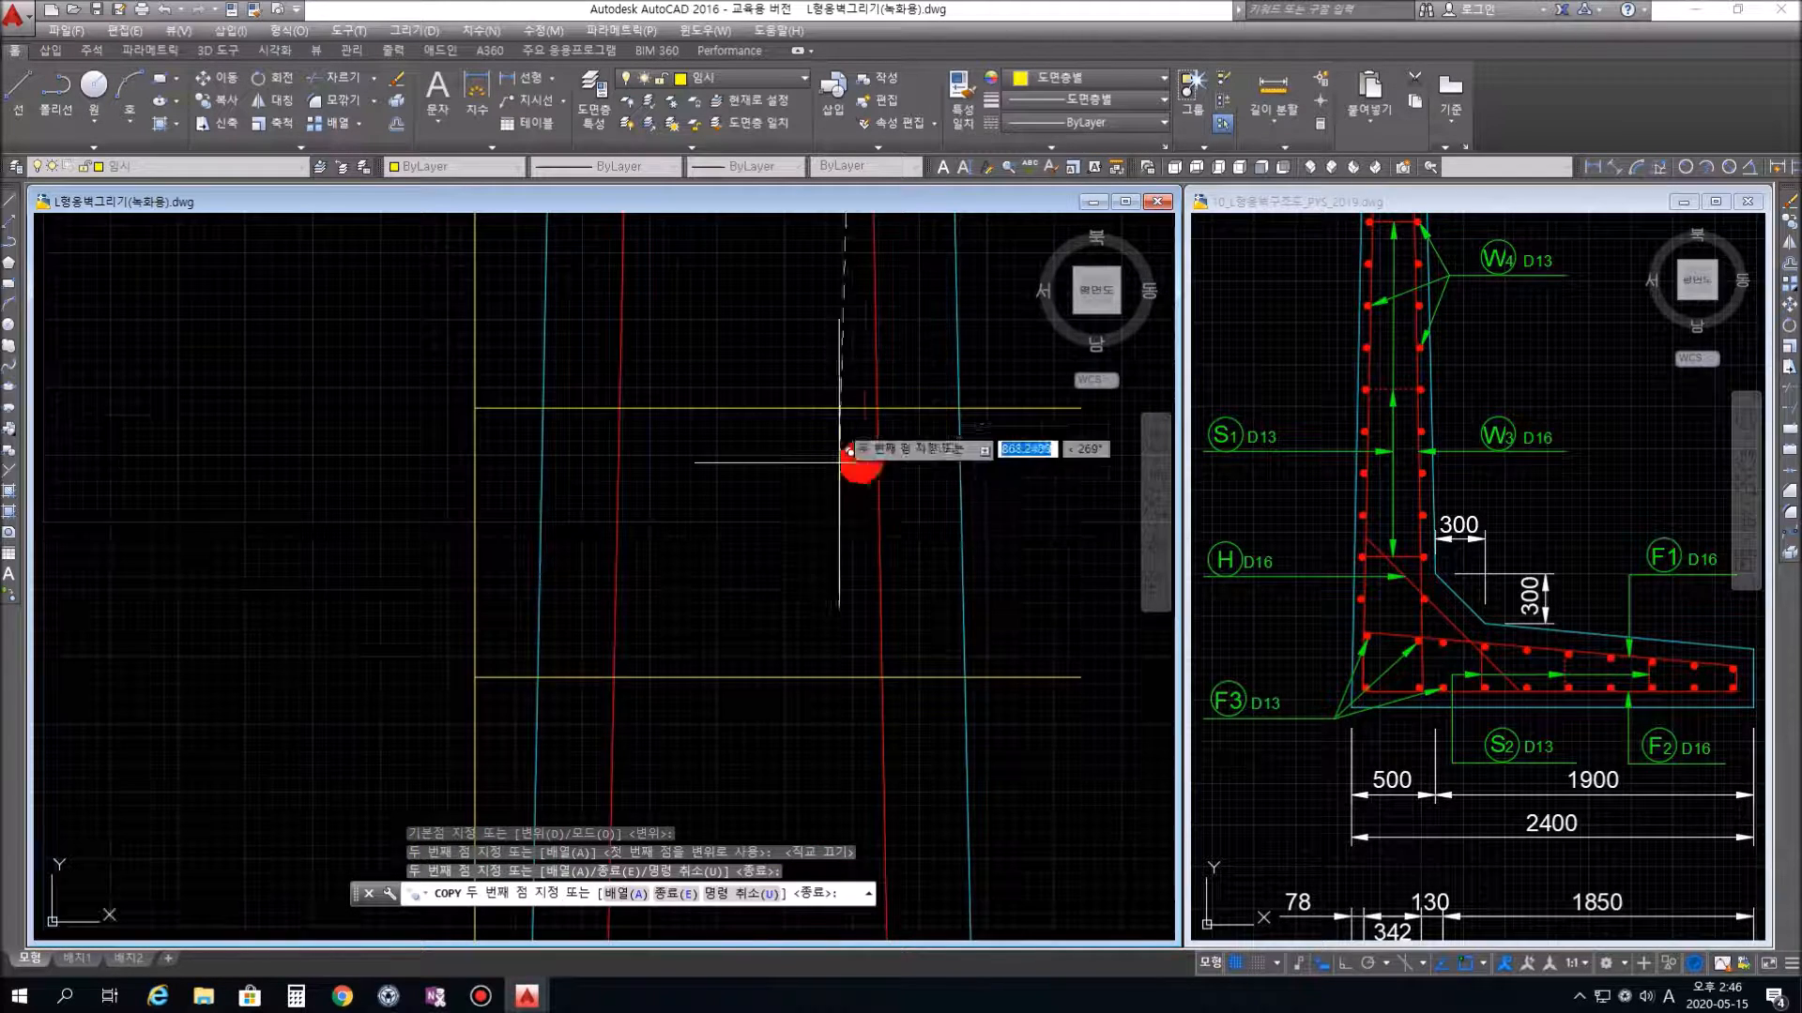
click(888, 399)
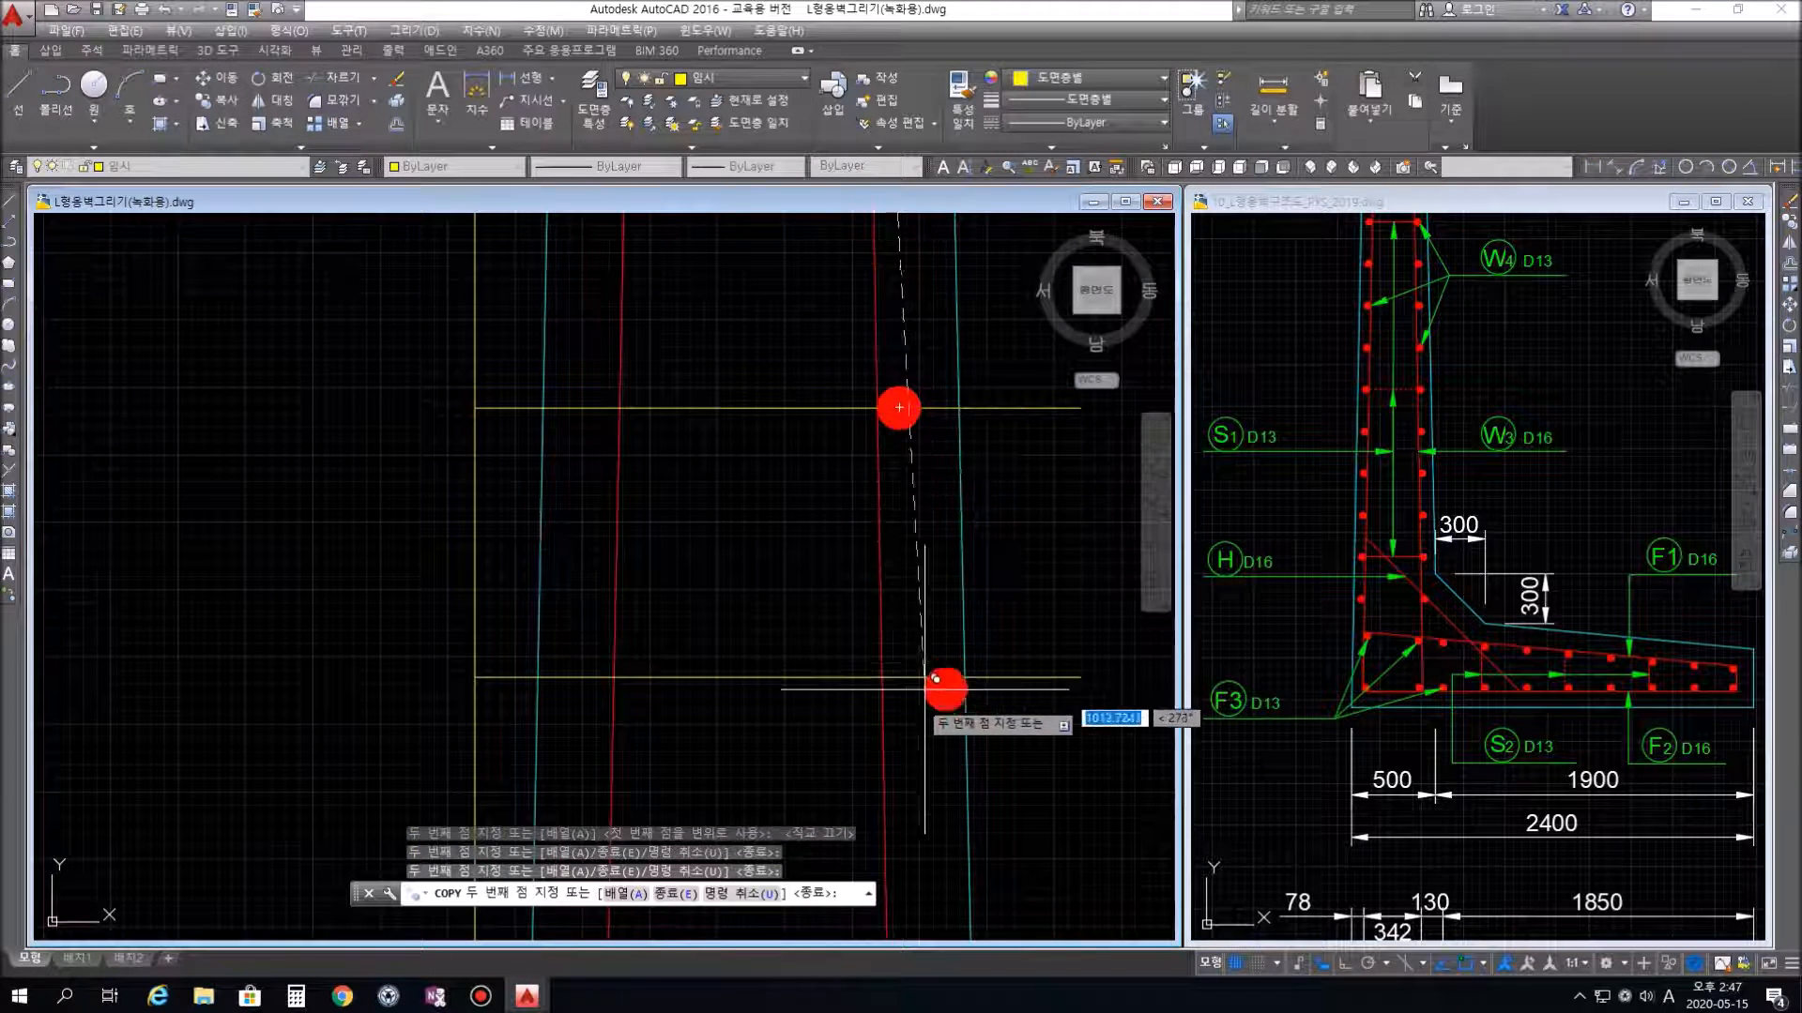
click(894, 671)
middle_drag(917, 764, 940, 360)
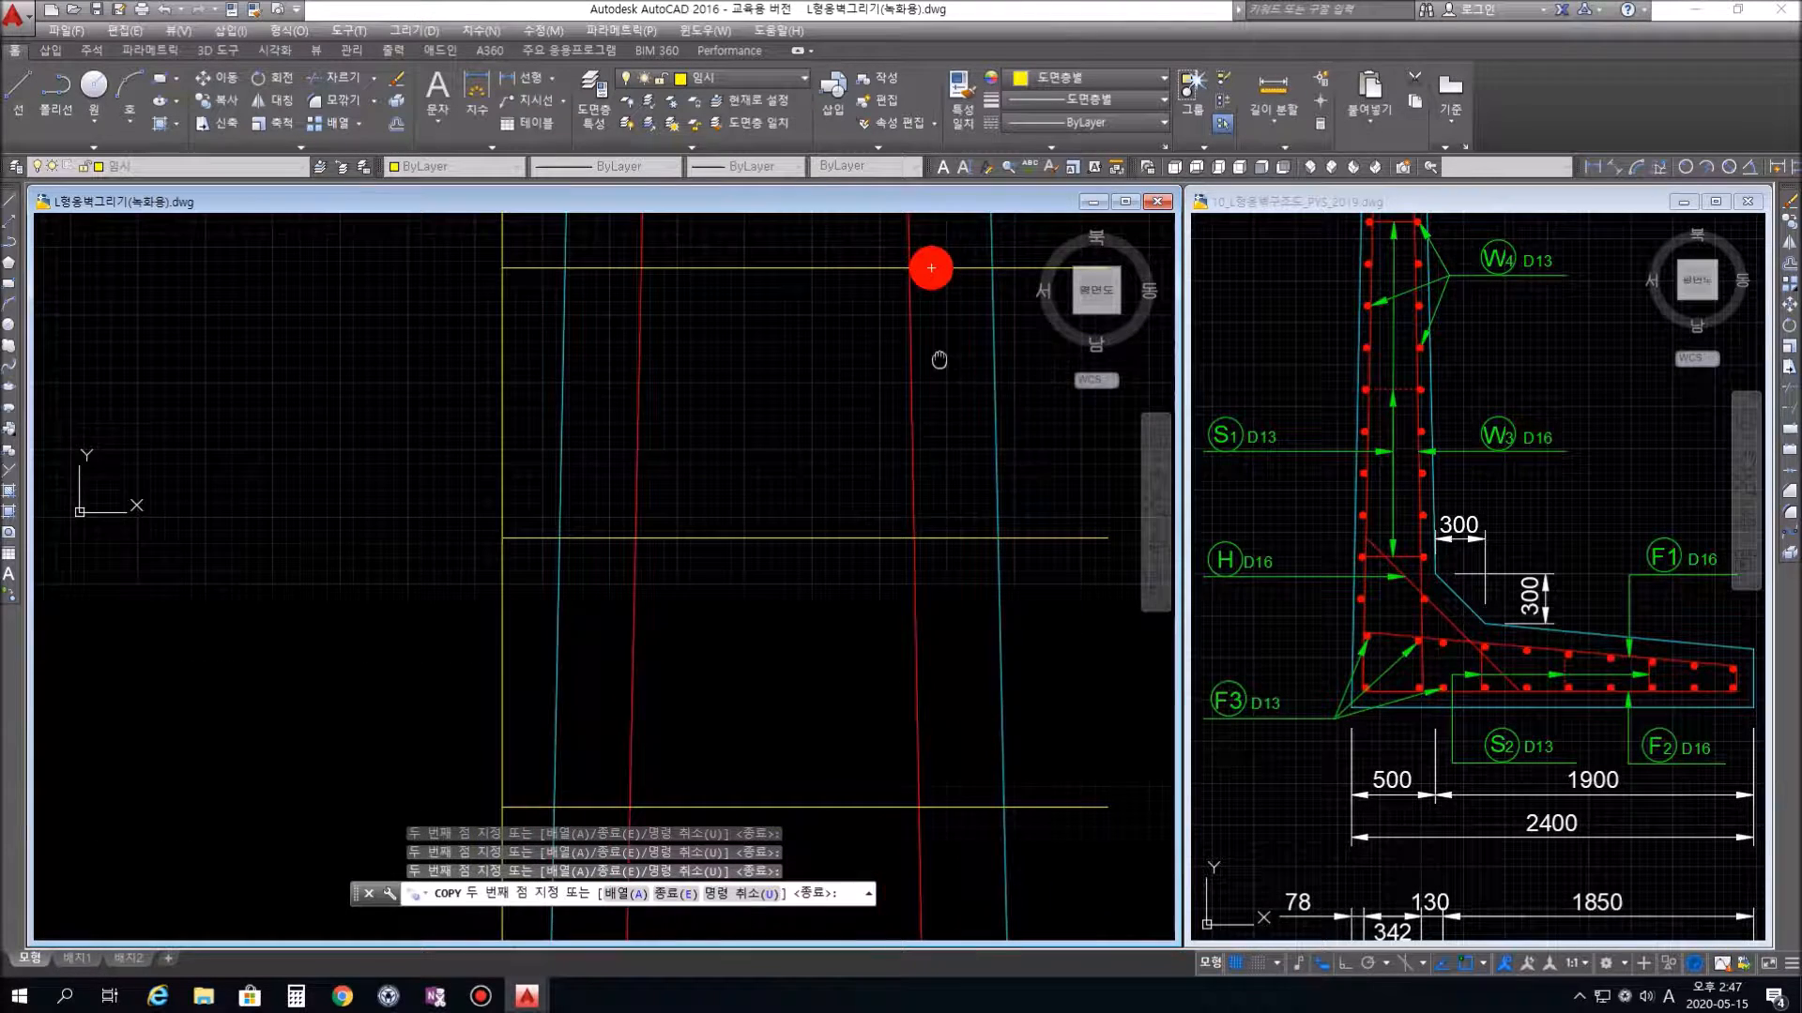
click(924, 531)
click(918, 806)
Place dot copies where the right rebar line crosses the eighth and ninth guide lines
middle_drag(985, 848, 965, 354)
scroll(934, 512, up, 5)
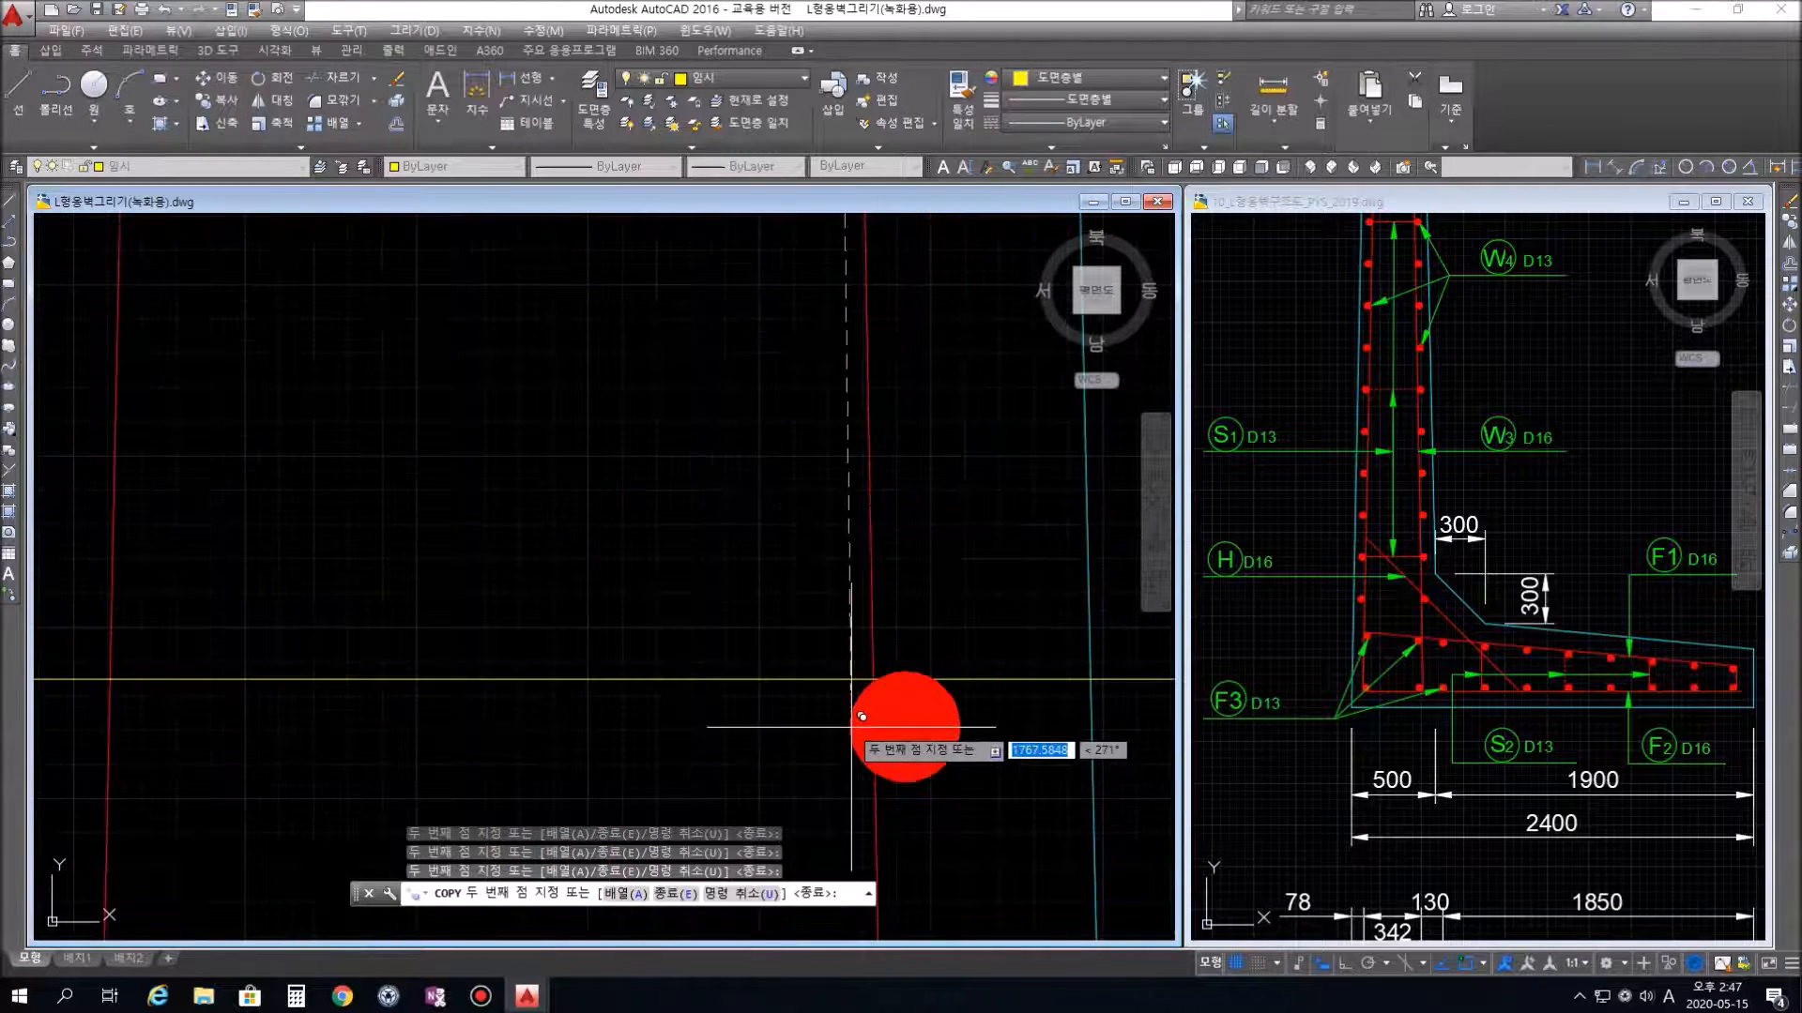
middle_drag(982, 767, 978, 350)
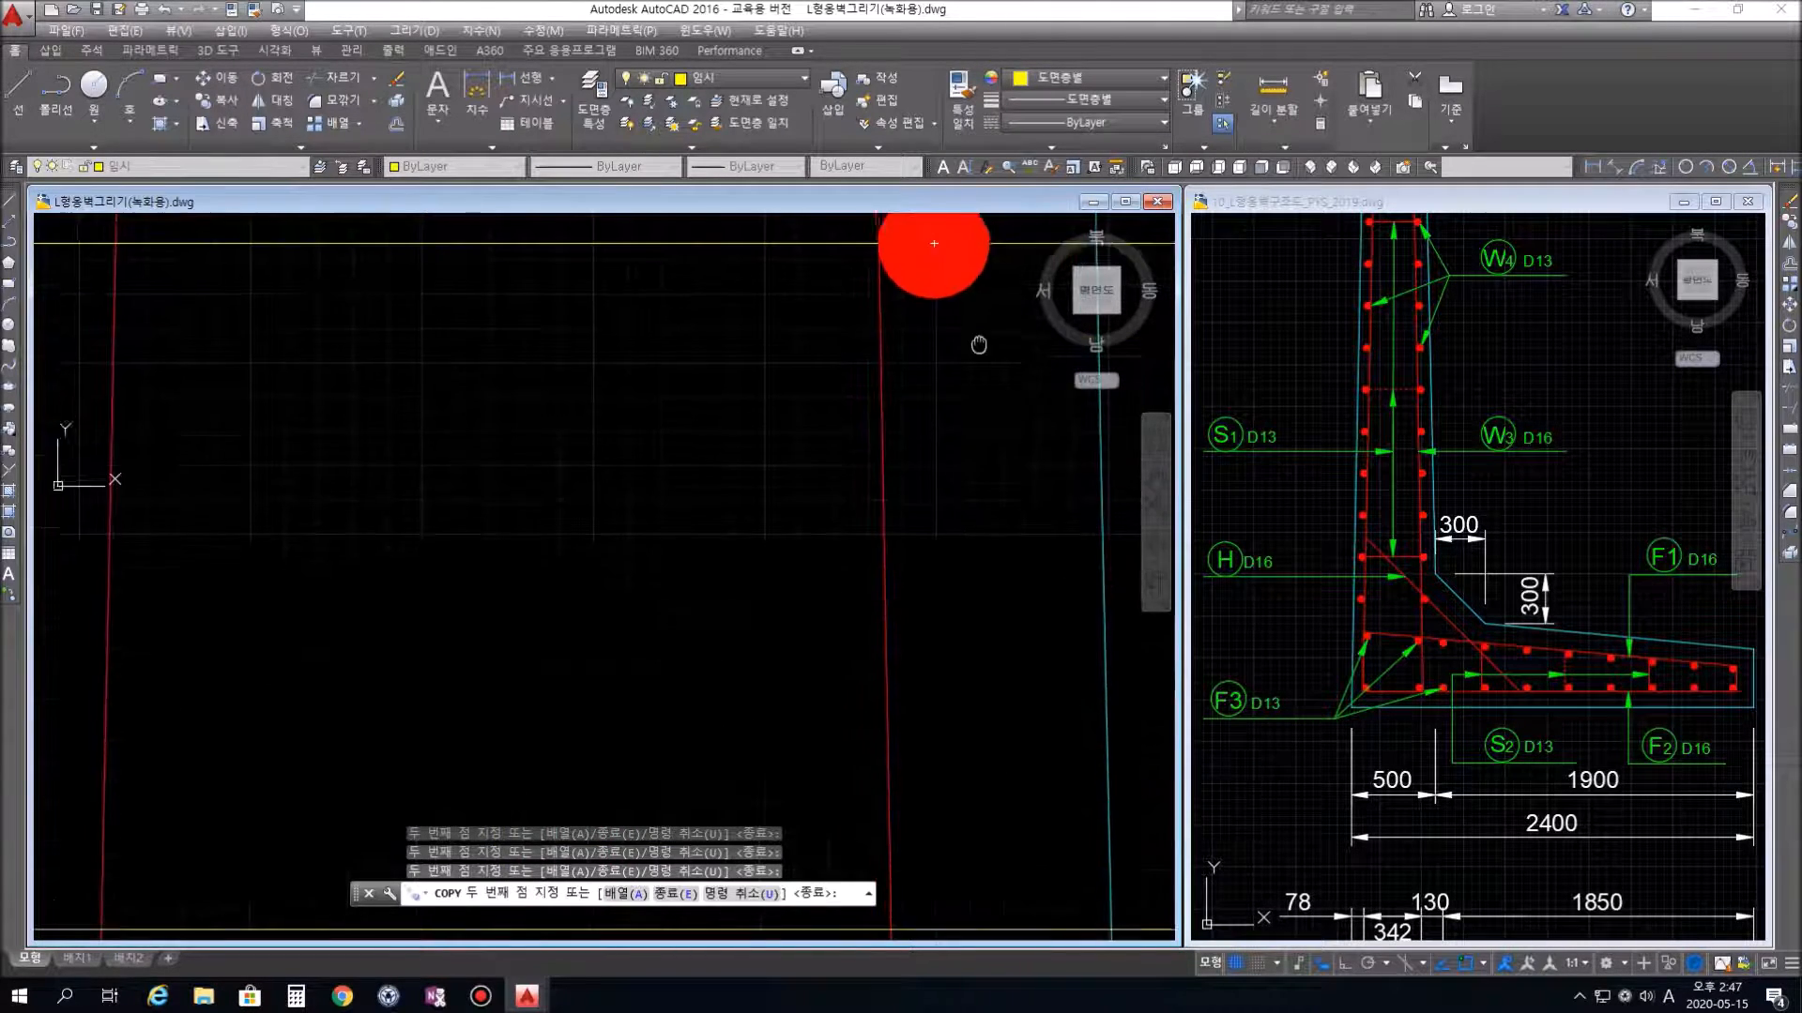
scroll(995, 629, down, 4)
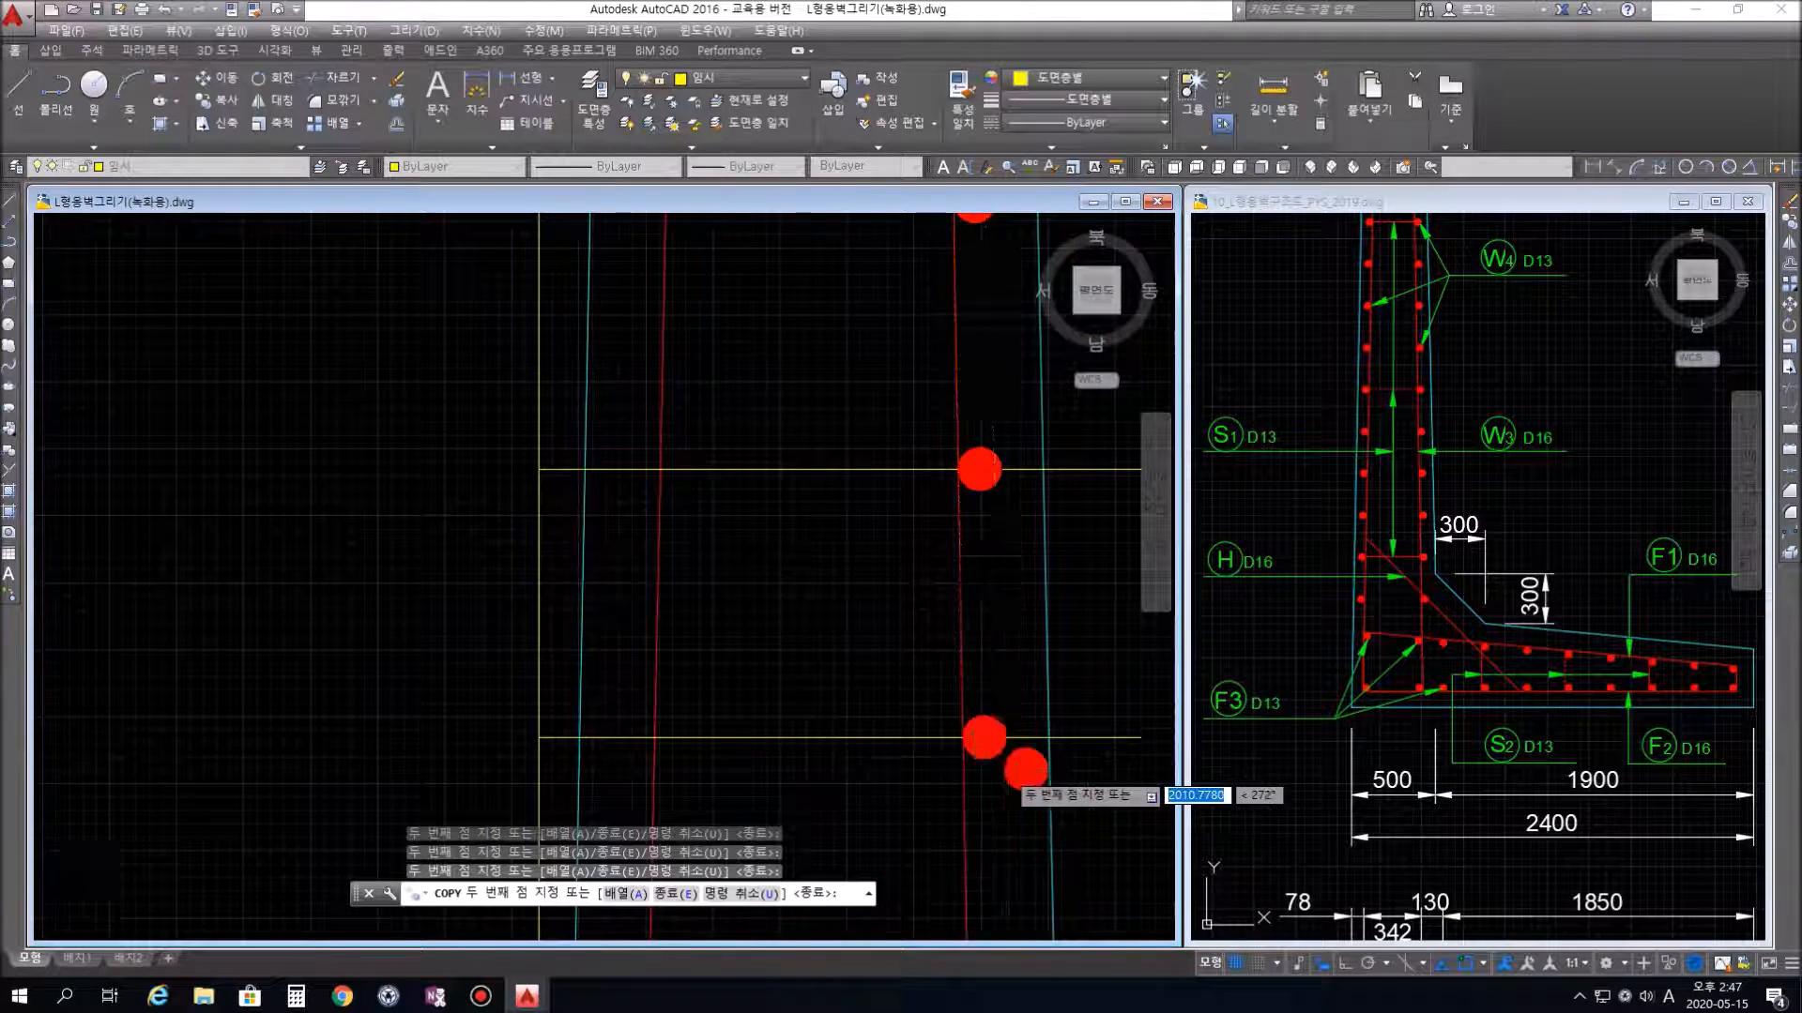
Place dot copies where the right rebar line crosses the tenth through fourteenth guide lines, and finish copying
scroll(1025, 764, down, 5)
middle_drag(1026, 776, 909, 456)
scroll(957, 488, up, 3)
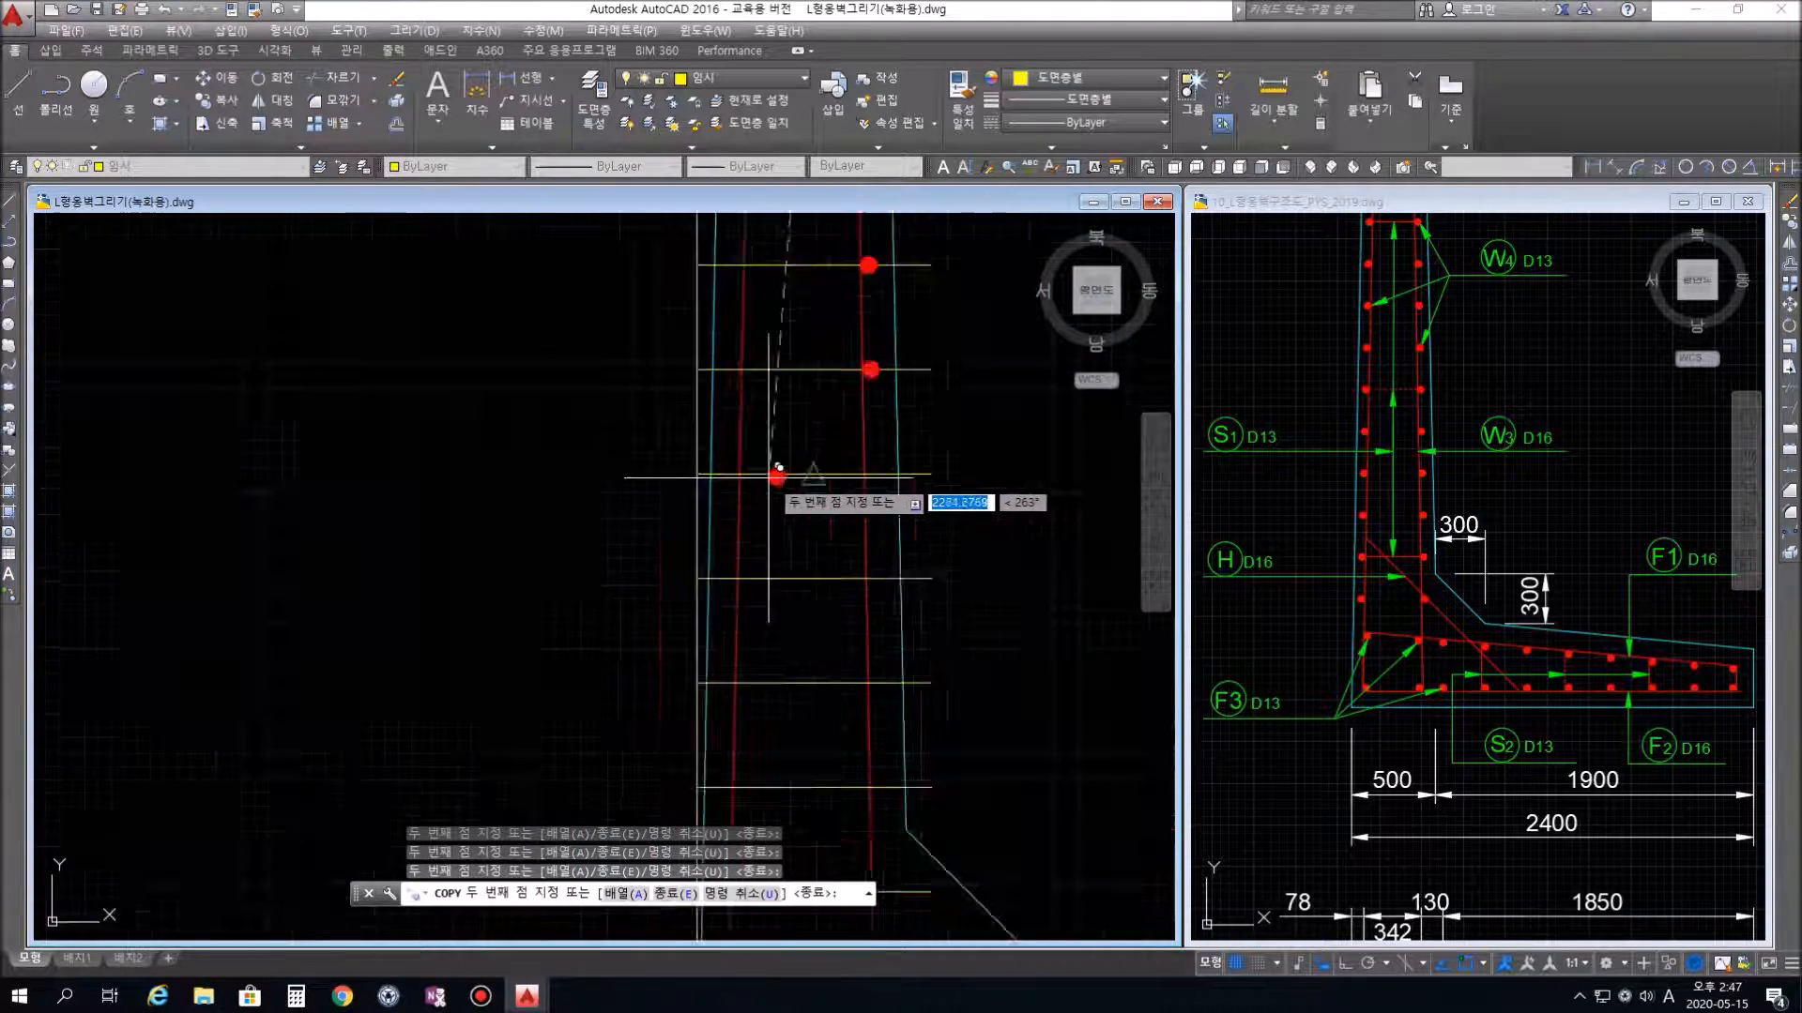
click(979, 483)
click(980, 586)
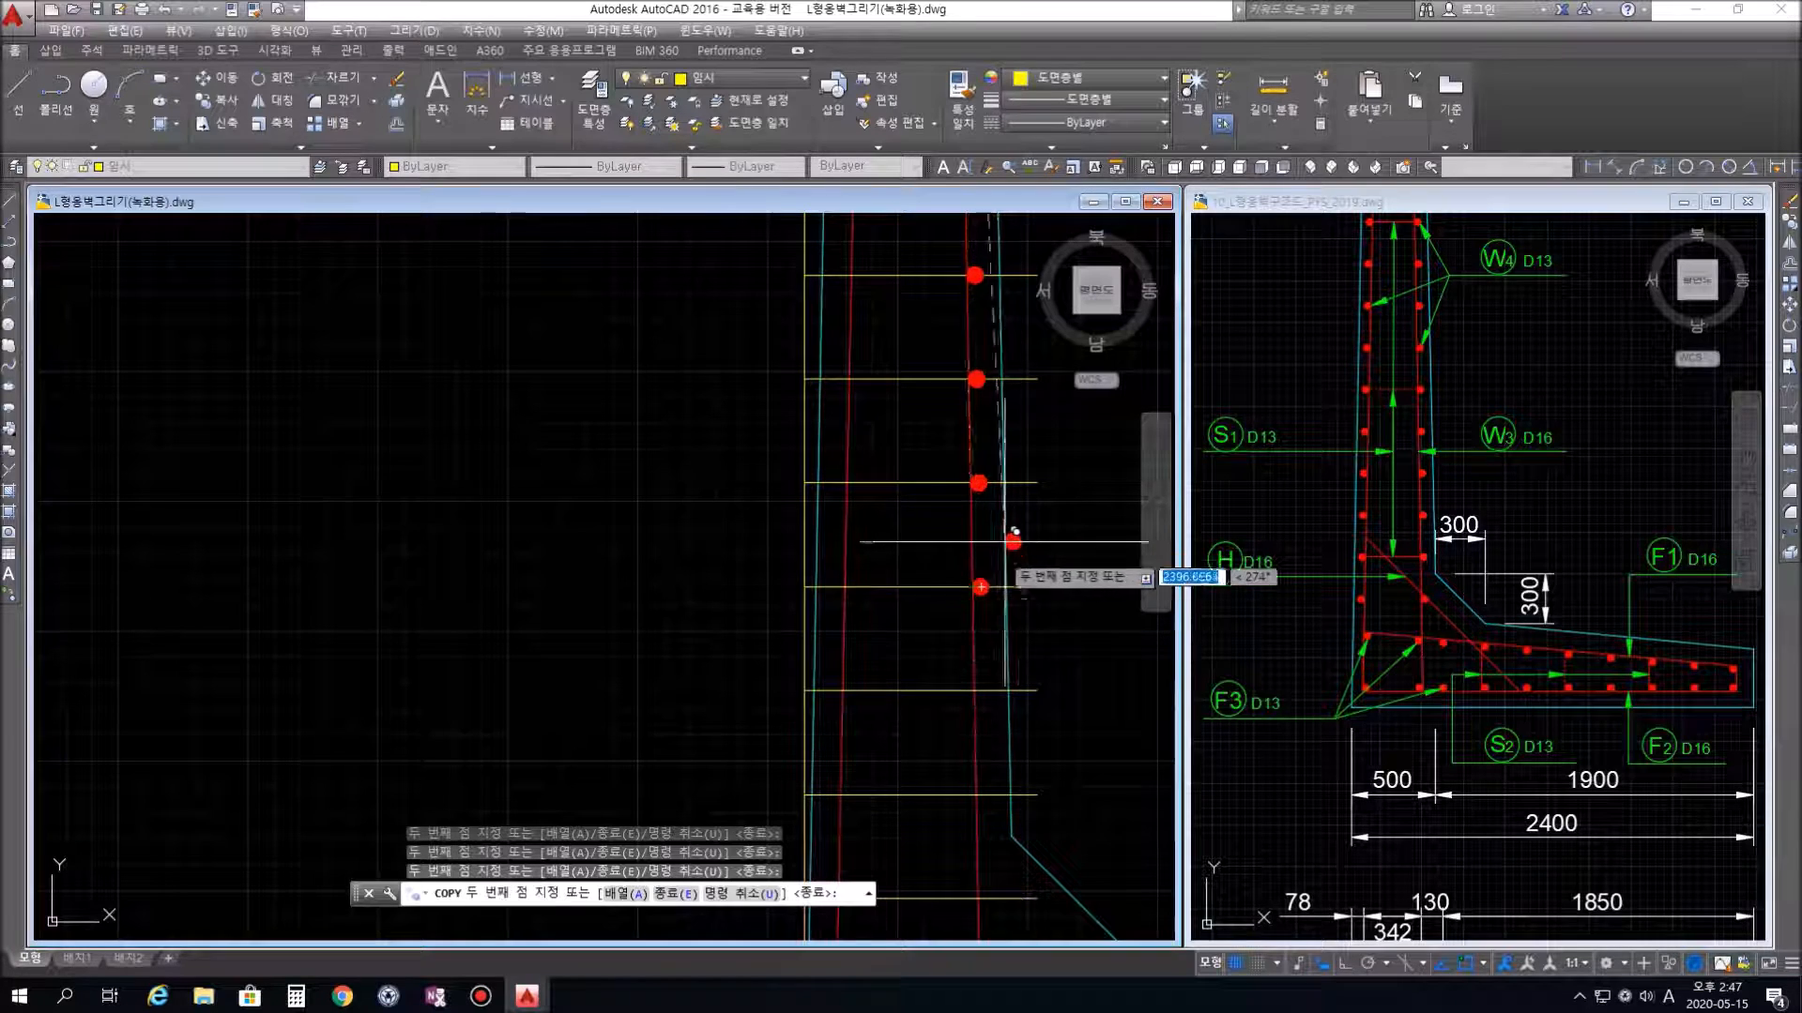
click(982, 690)
click(983, 795)
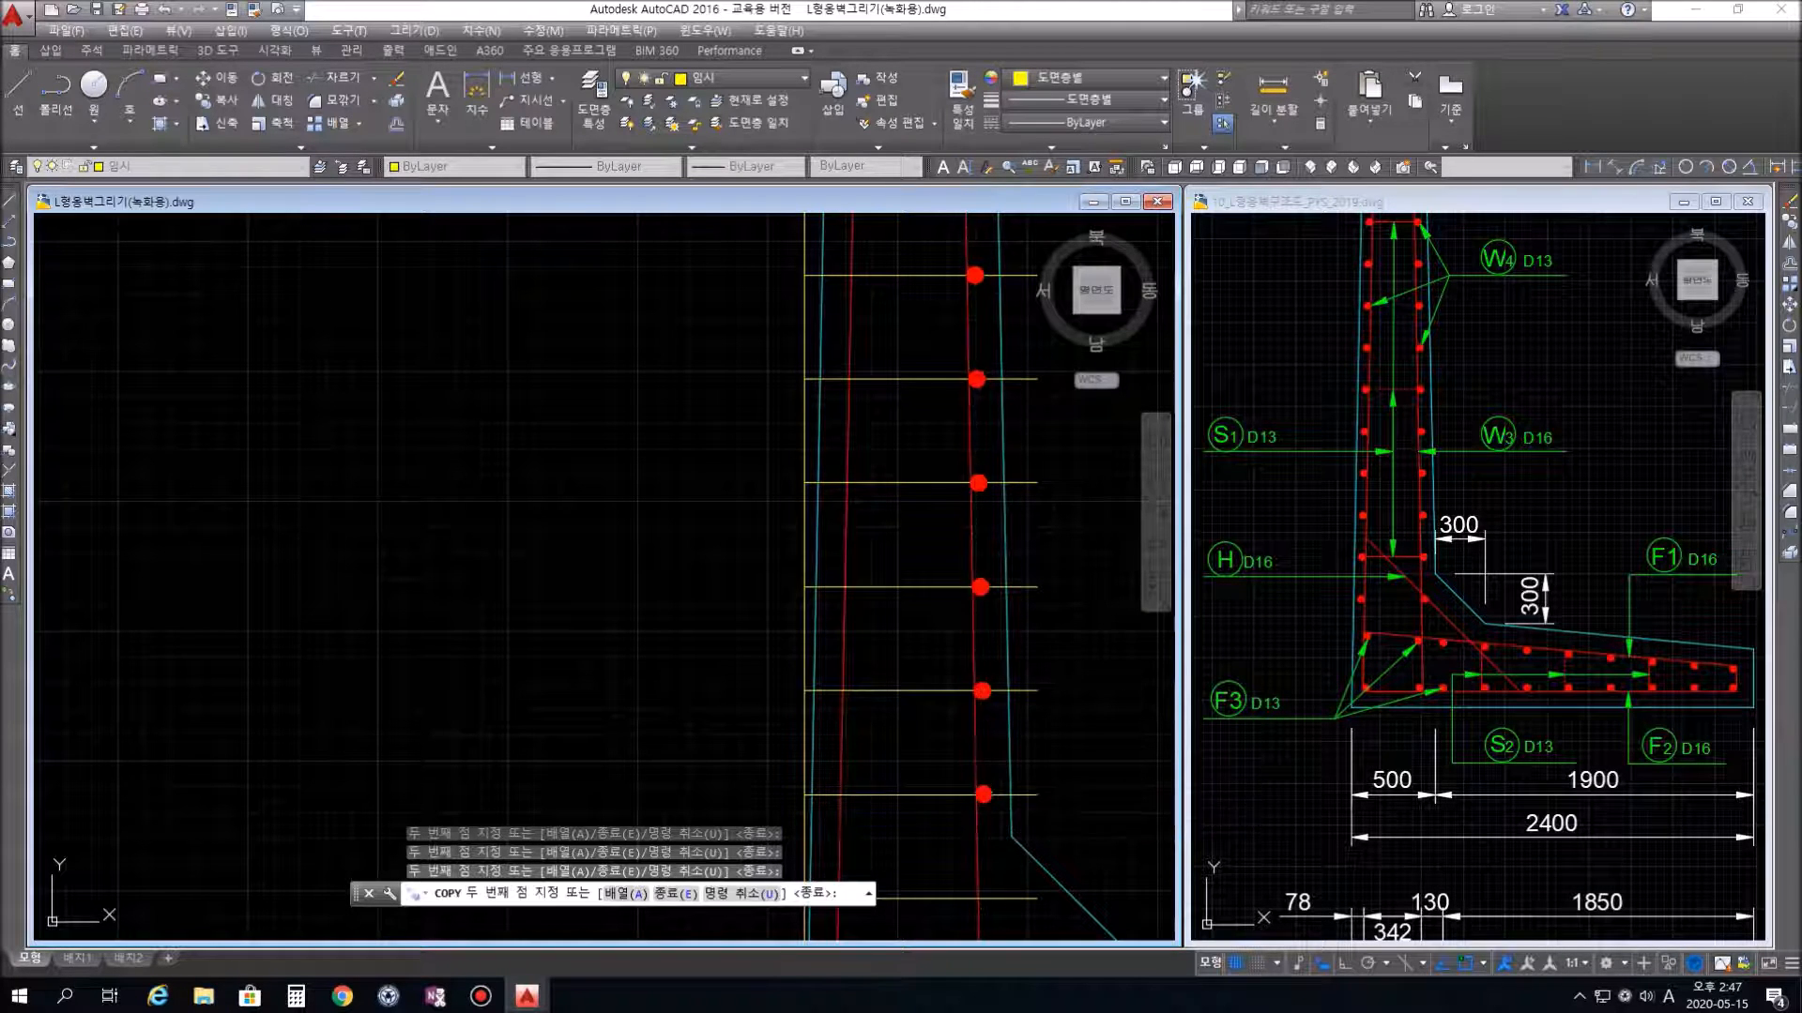
scroll(984, 898, down, 2)
middle_drag(1041, 872, 1066, 736)
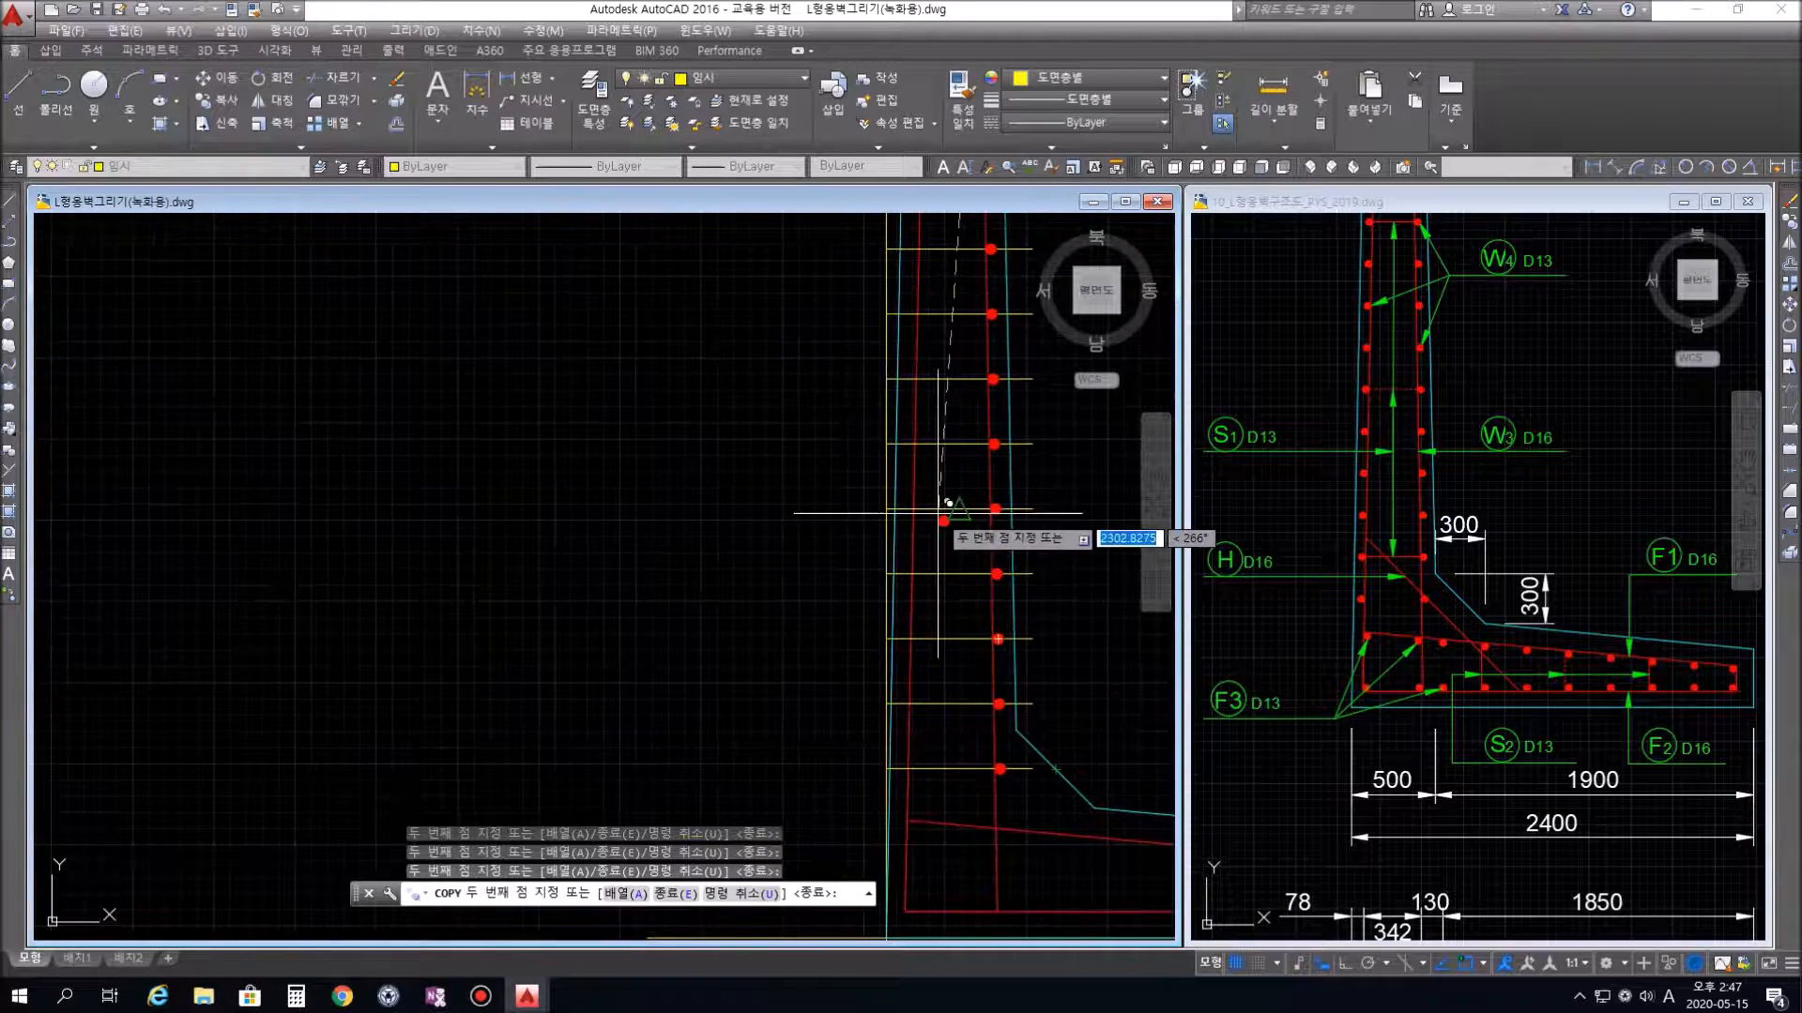
scroll(943, 513, down, 5)
key(Return)
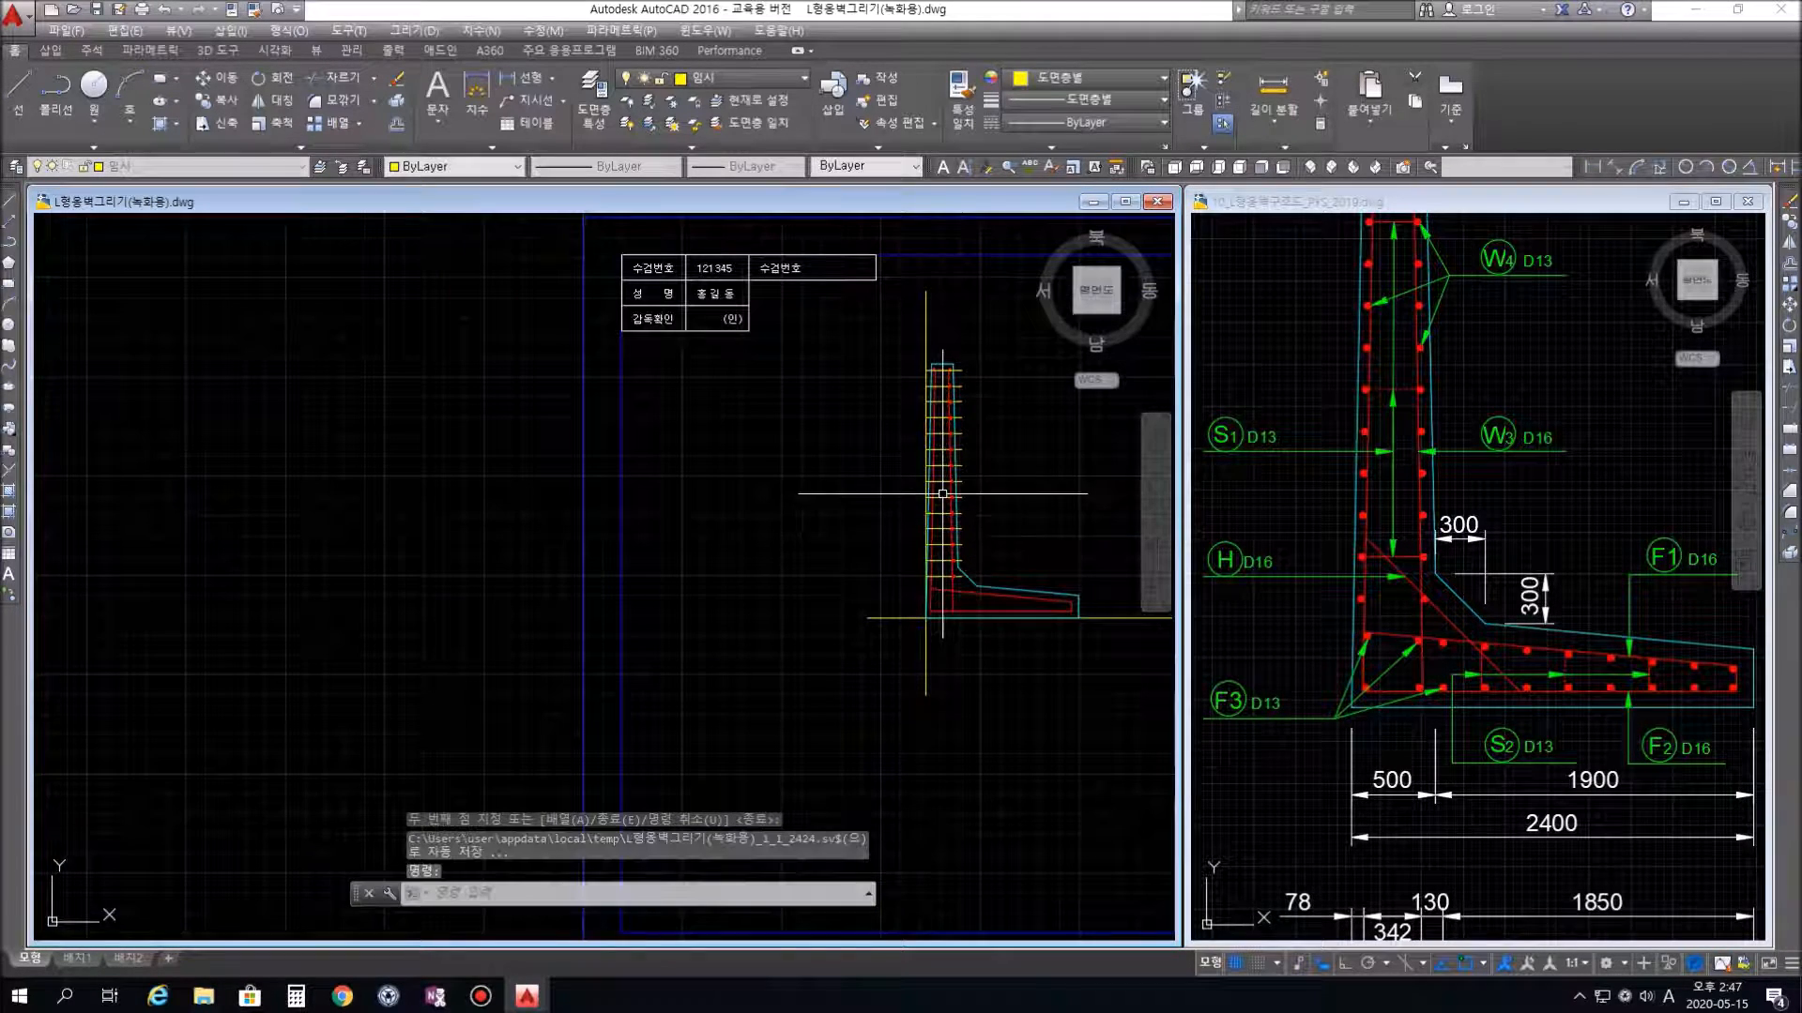
Set up a copy of the left rebar dot at the wall top, with its contact point on the left rebar line as base point
scroll(924, 339, up, 5)
scroll(939, 443, up, 5)
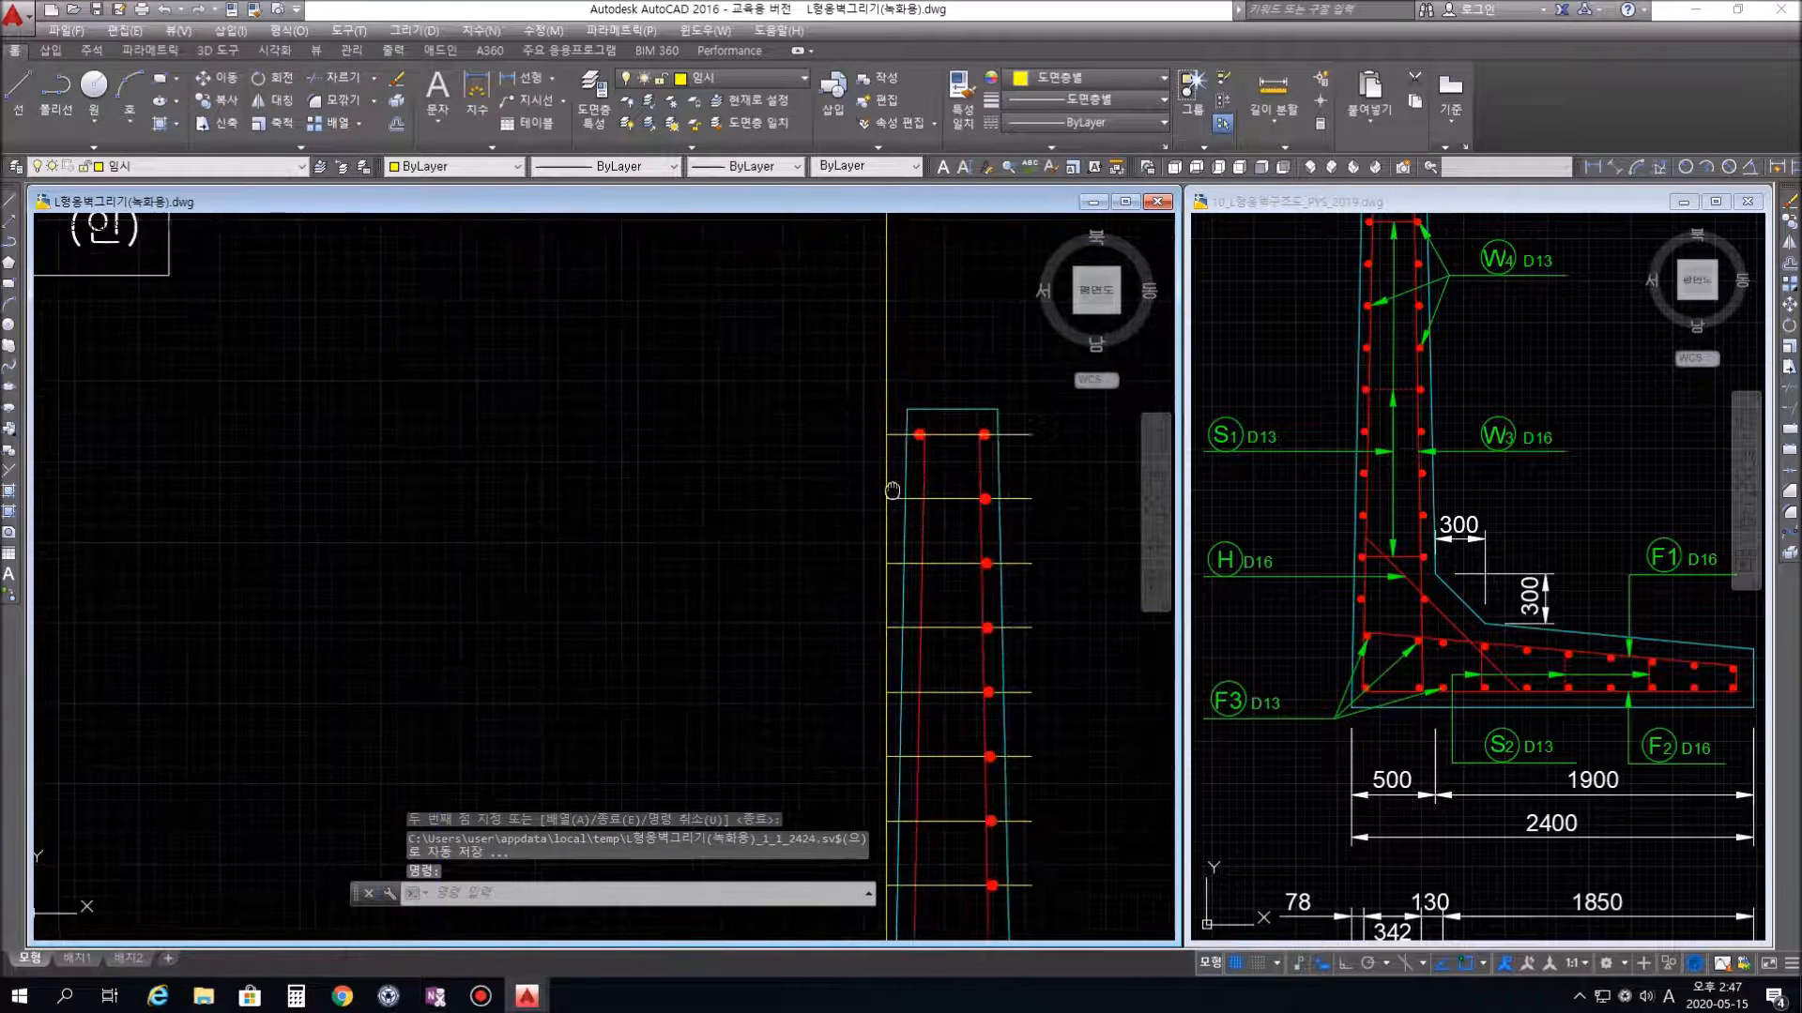
middle_drag(905, 446, 851, 514)
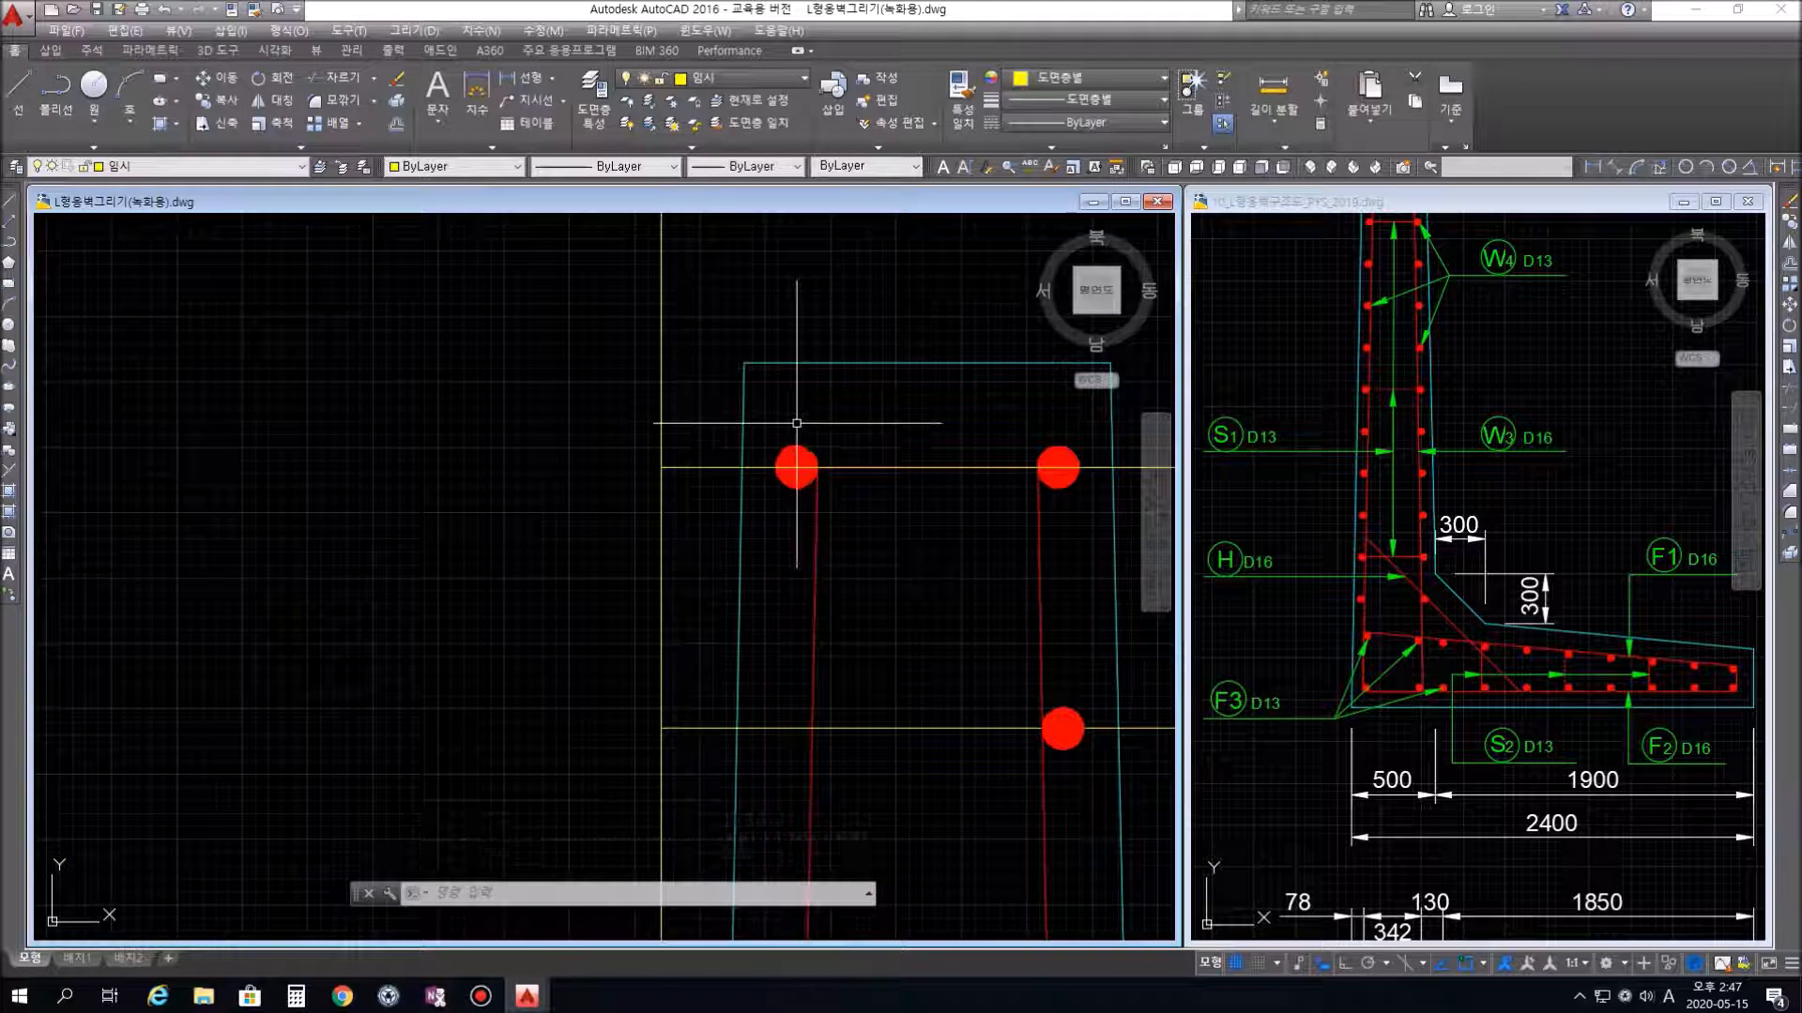
click(800, 454)
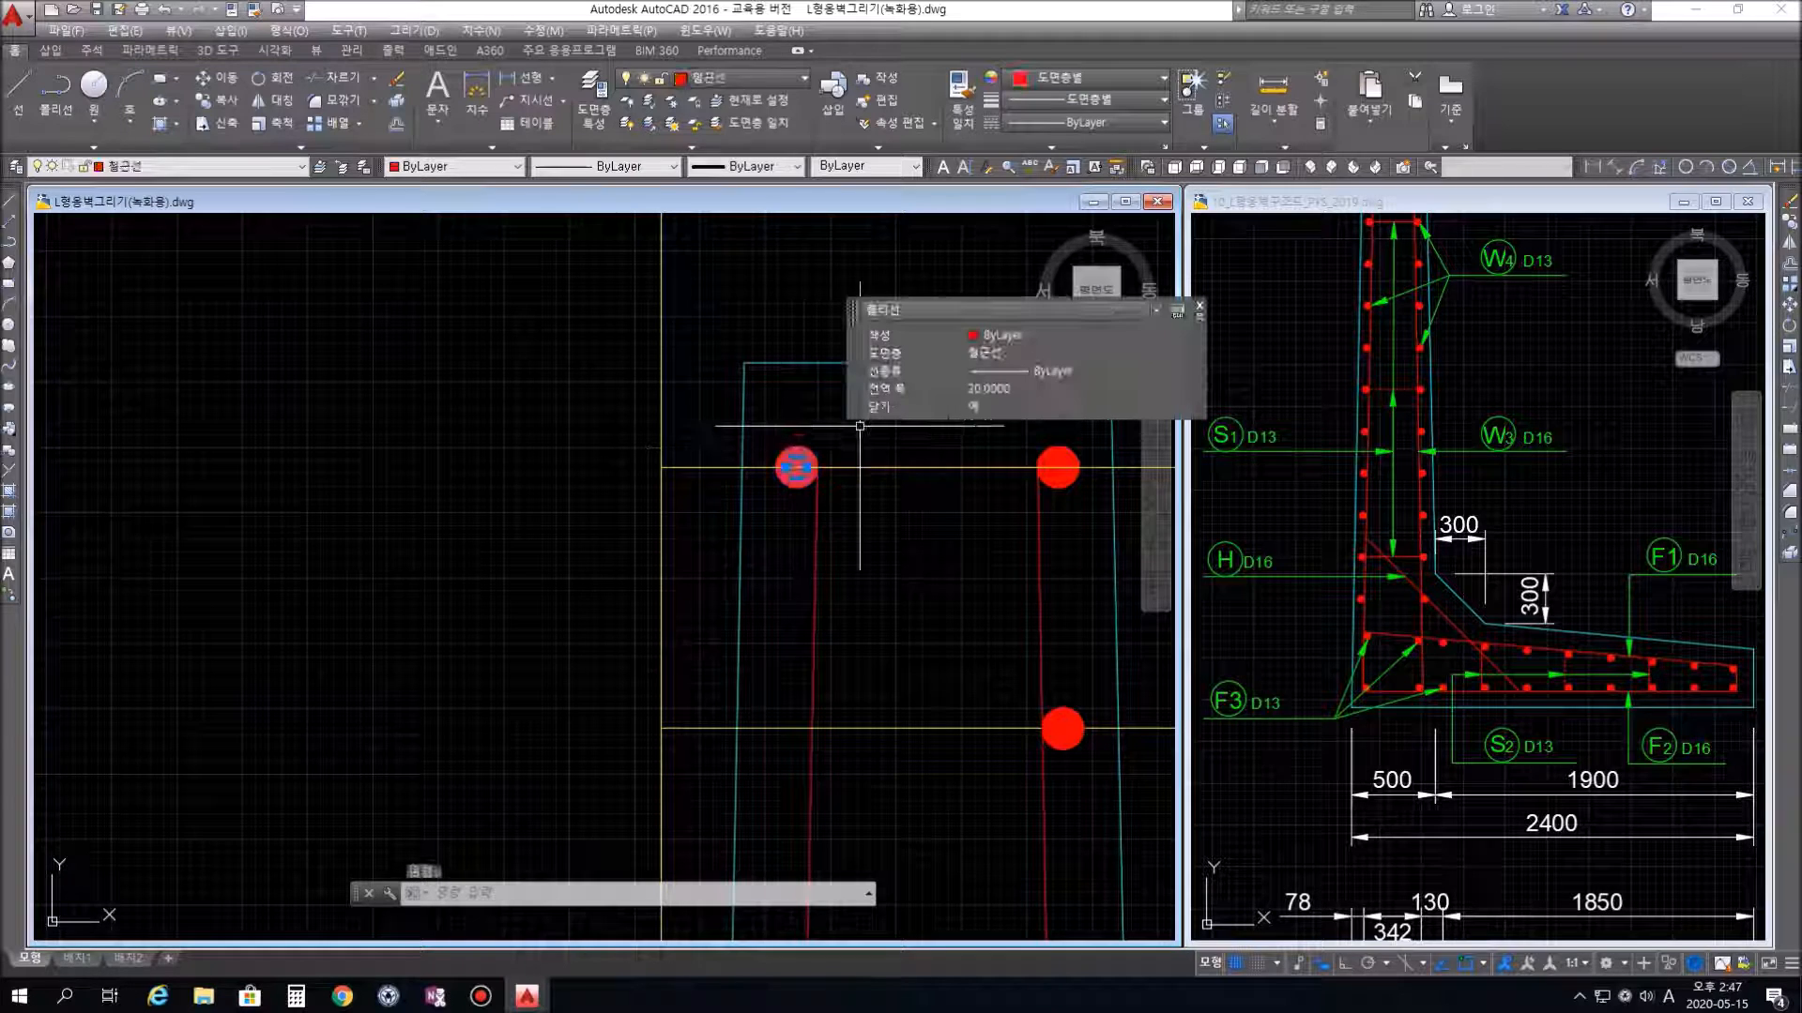
text(co)
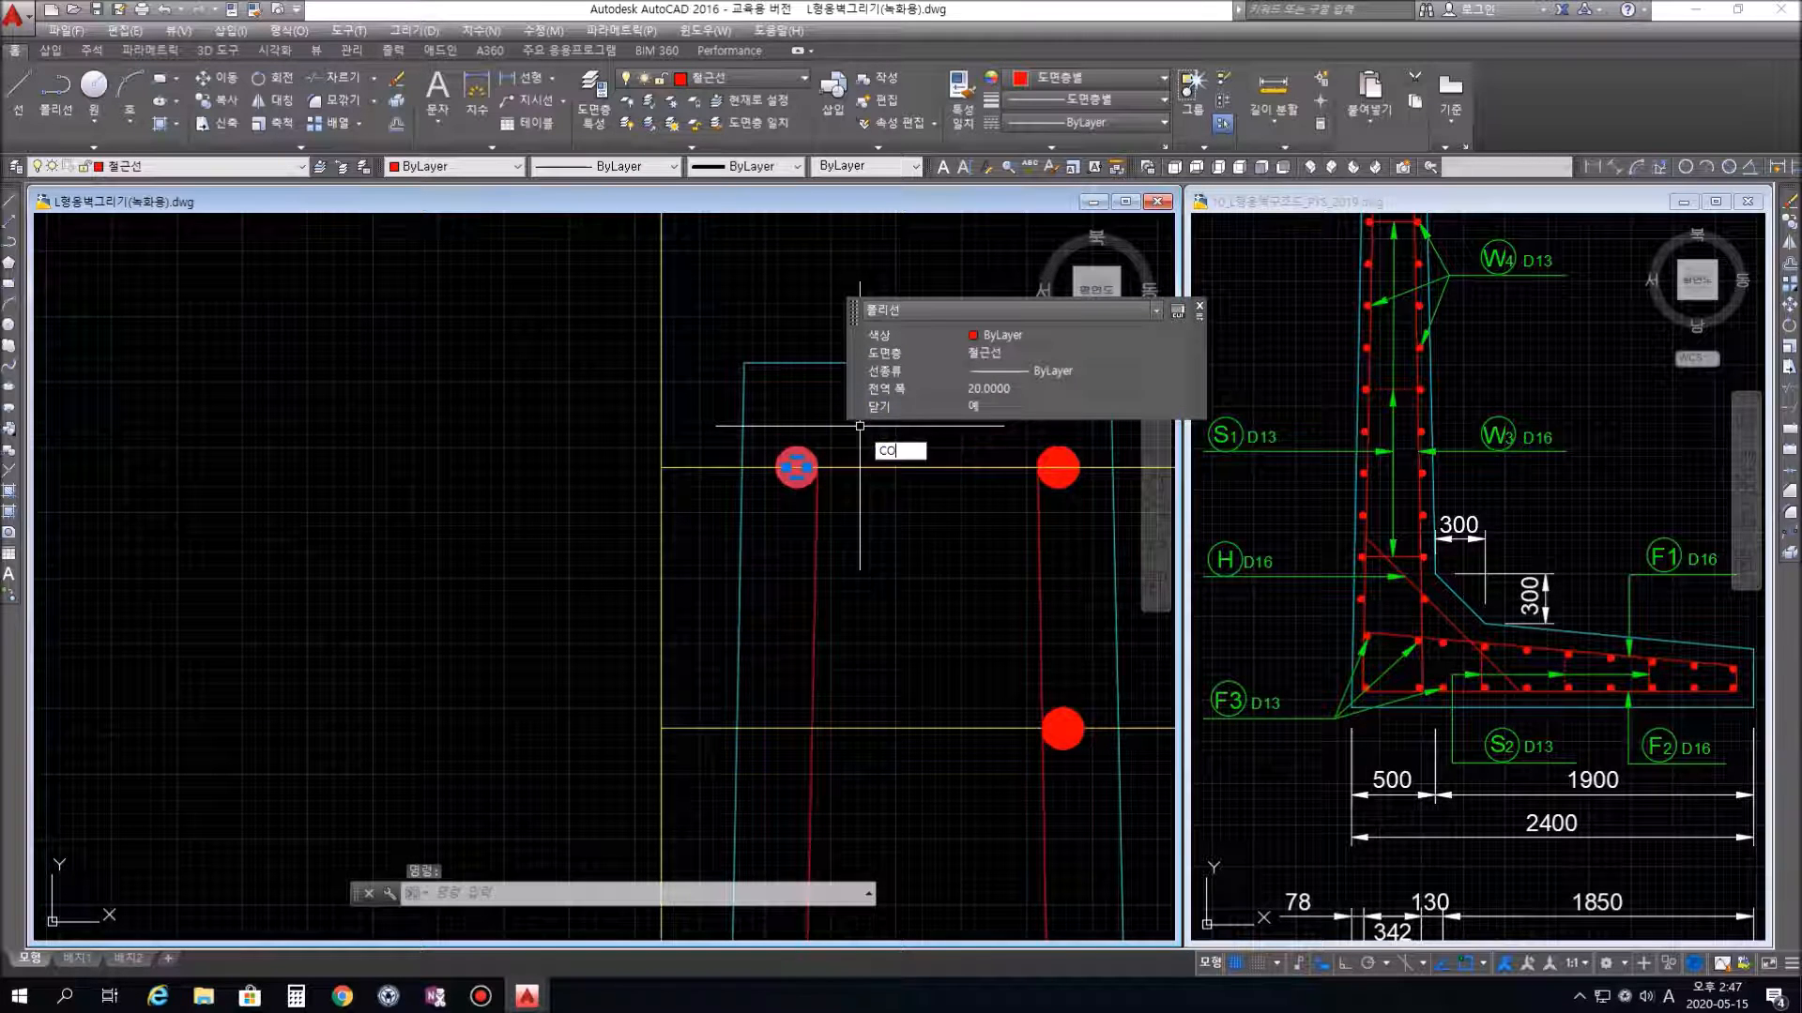
key(Return)
scroll(825, 466, up, 5)
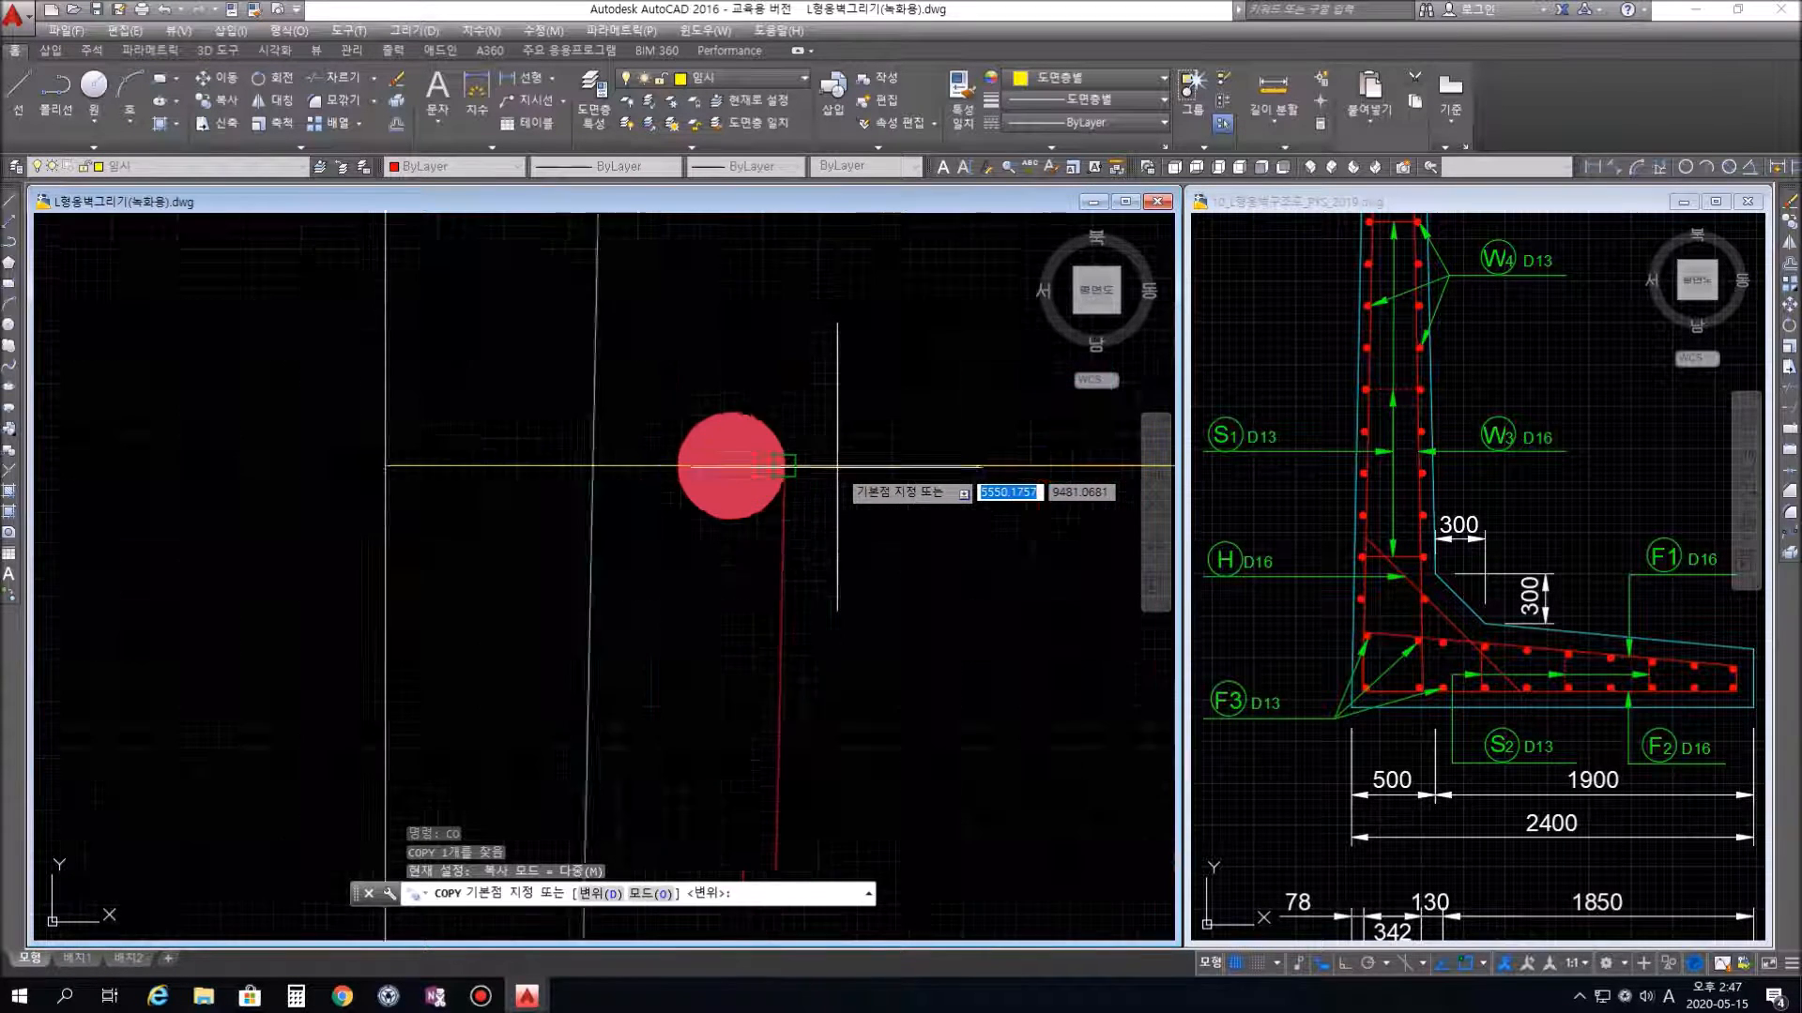
click(751, 463)
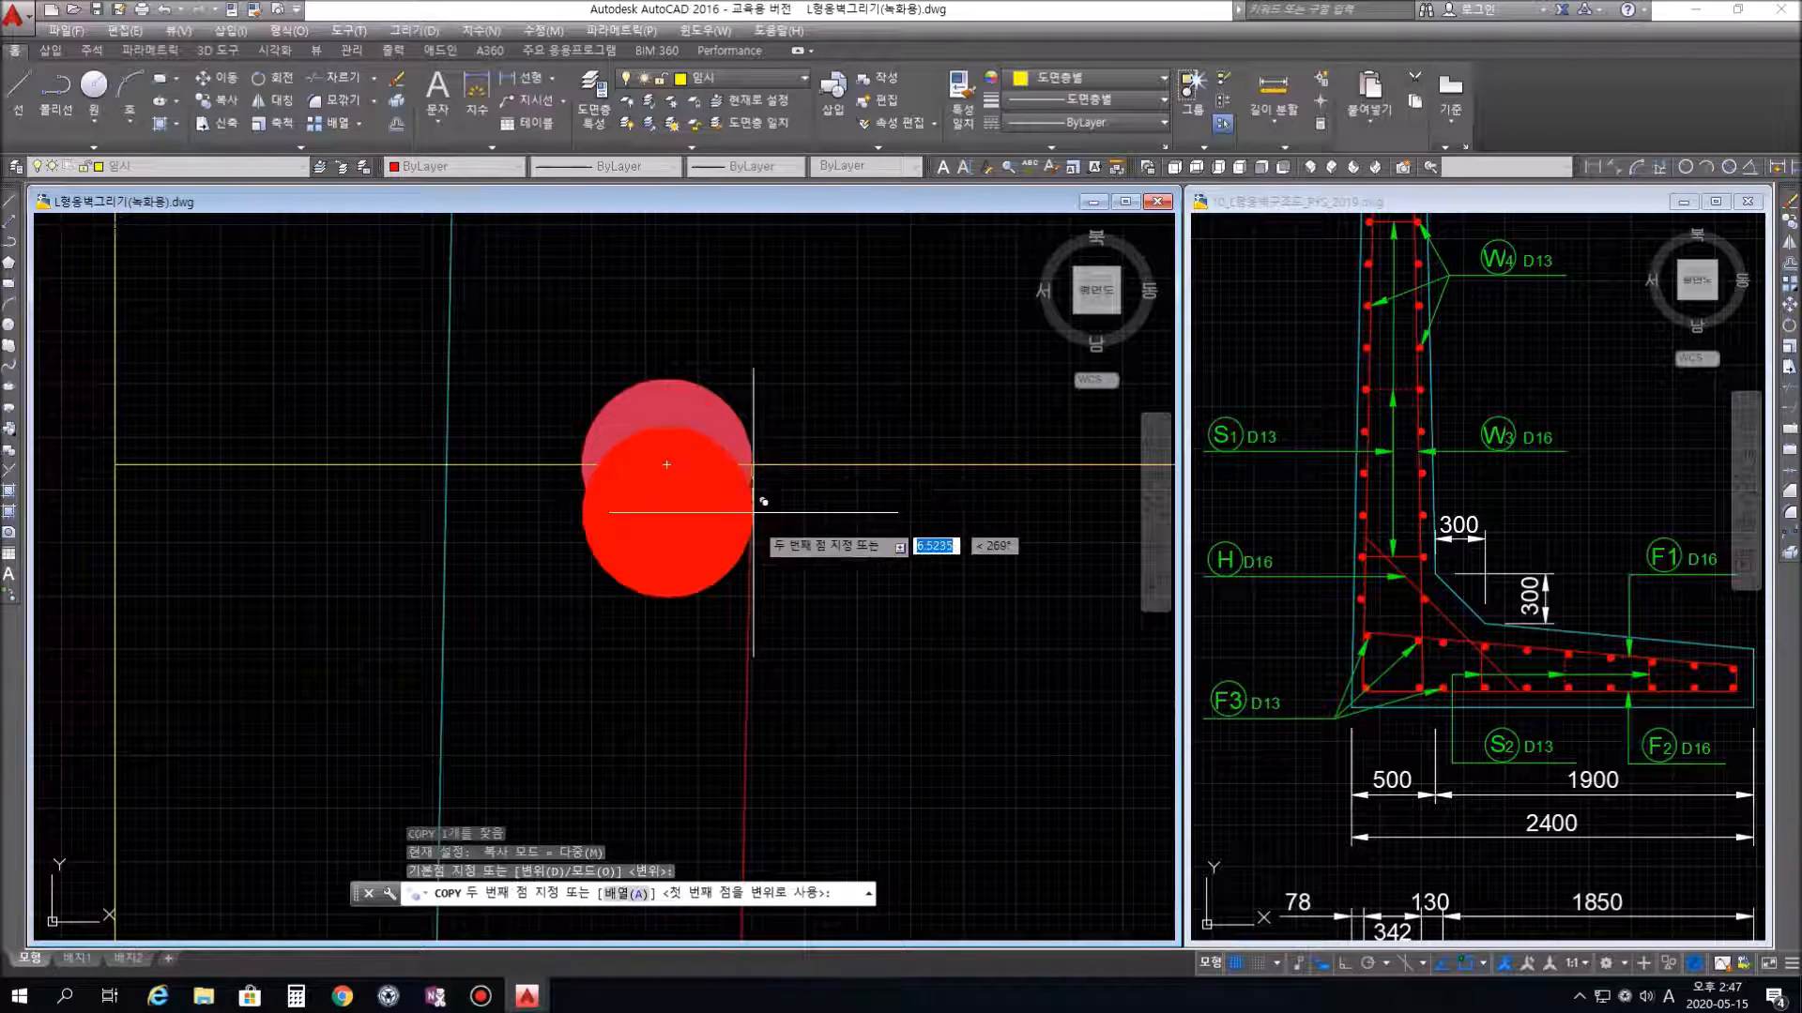
Place dot copies where the left rebar line crosses the second through seventh guide lines
scroll(784, 779, down, 7)
middle_drag(784, 811, 800, 353)
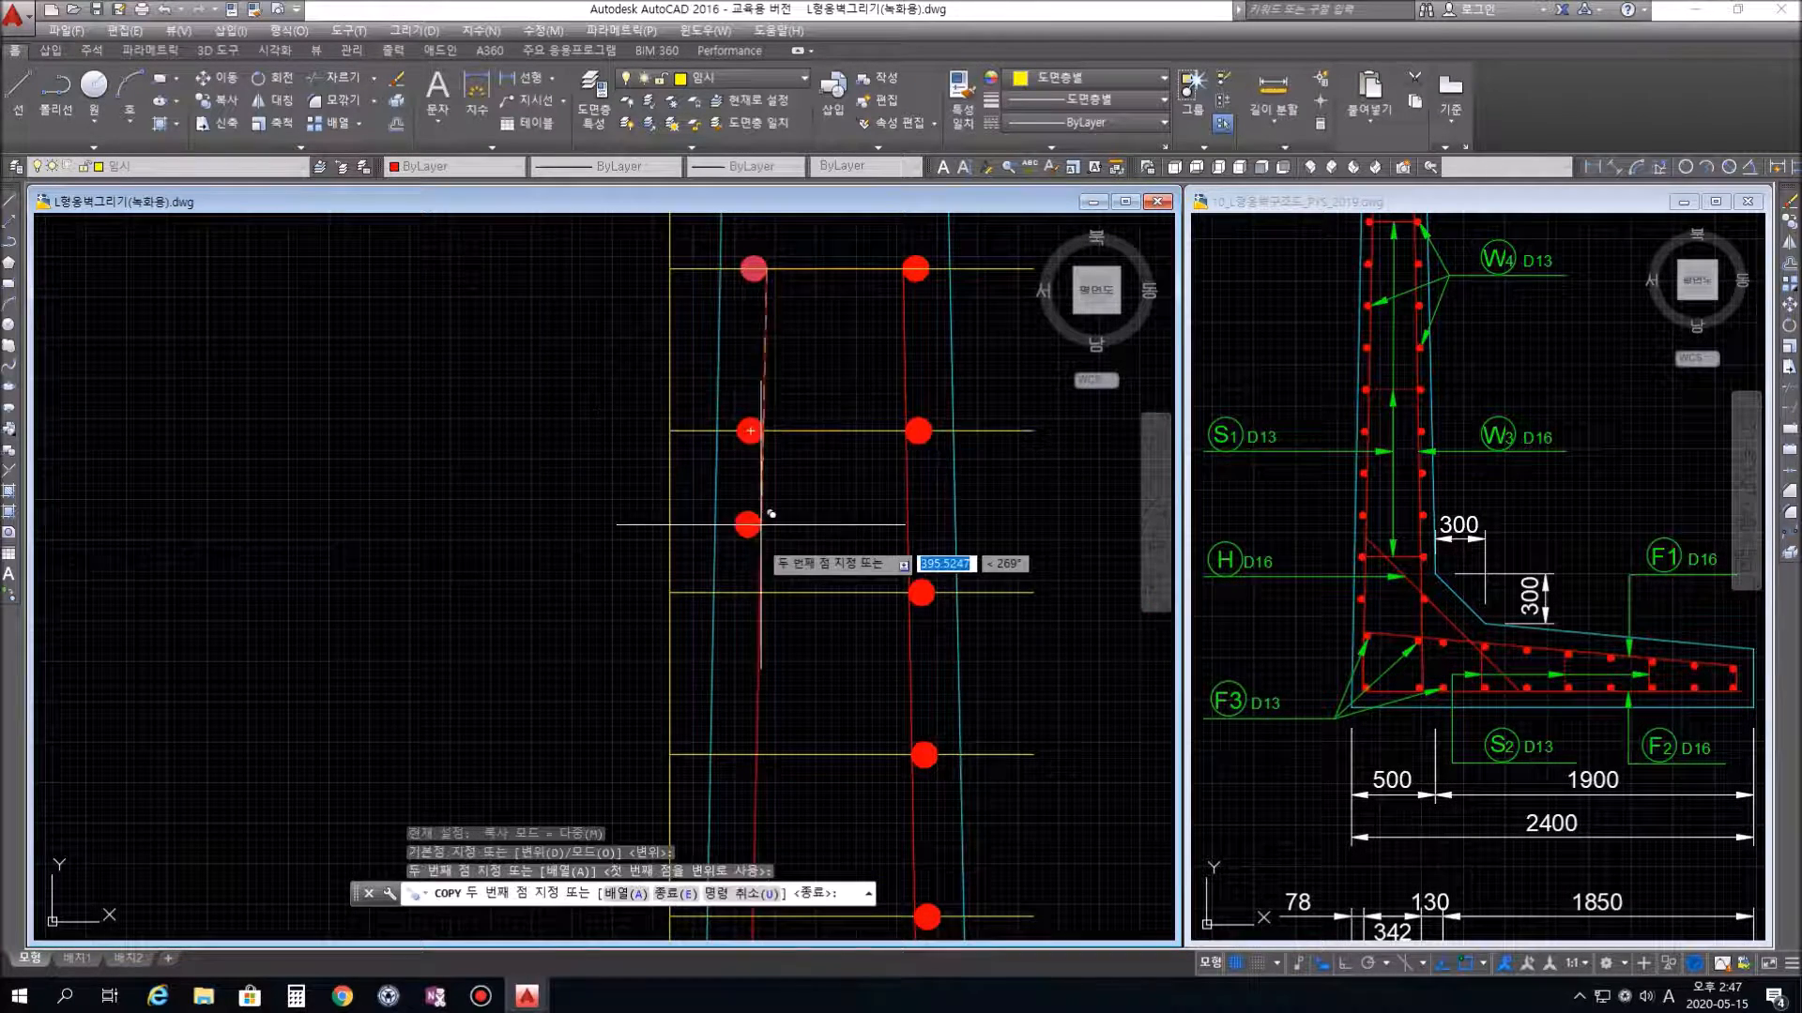
click(747, 592)
click(756, 755)
middle_drag(796, 816, 797, 381)
click(756, 478)
click(757, 652)
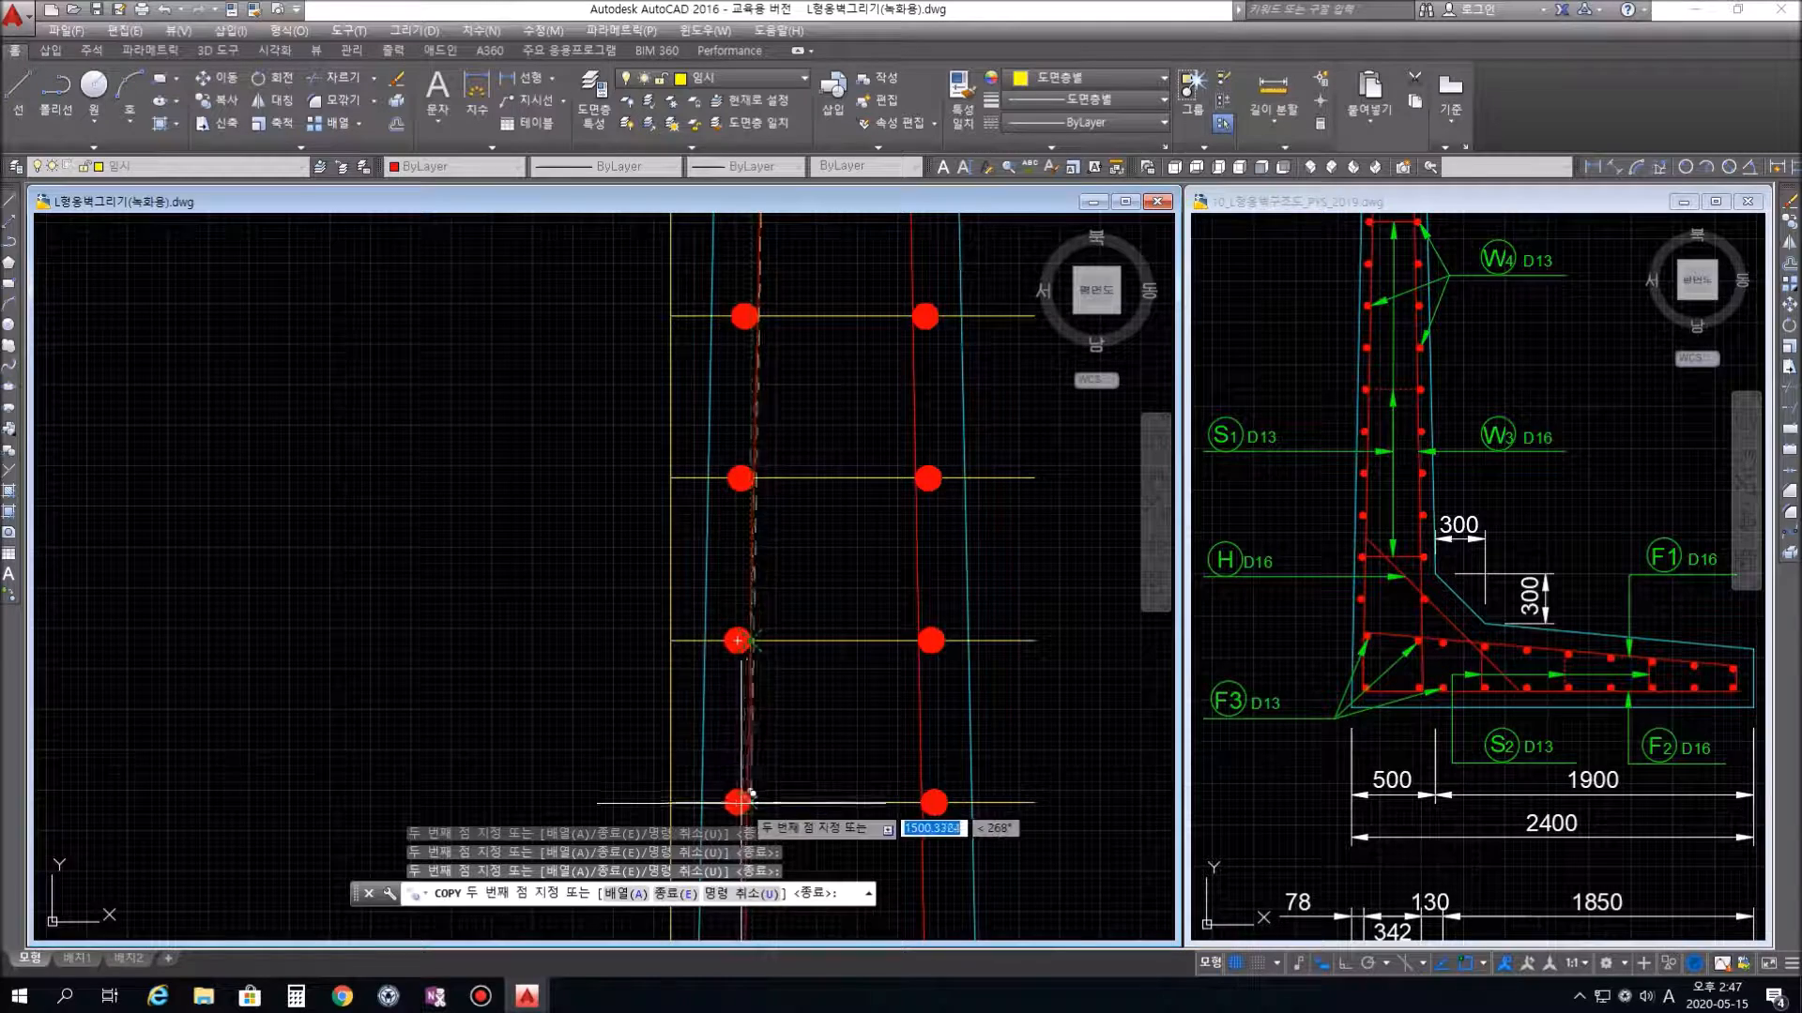
click(750, 793)
Place dot copies where the left rebar line crosses the eighth through eleventh guide lines
middle_drag(751, 792, 852, 278)
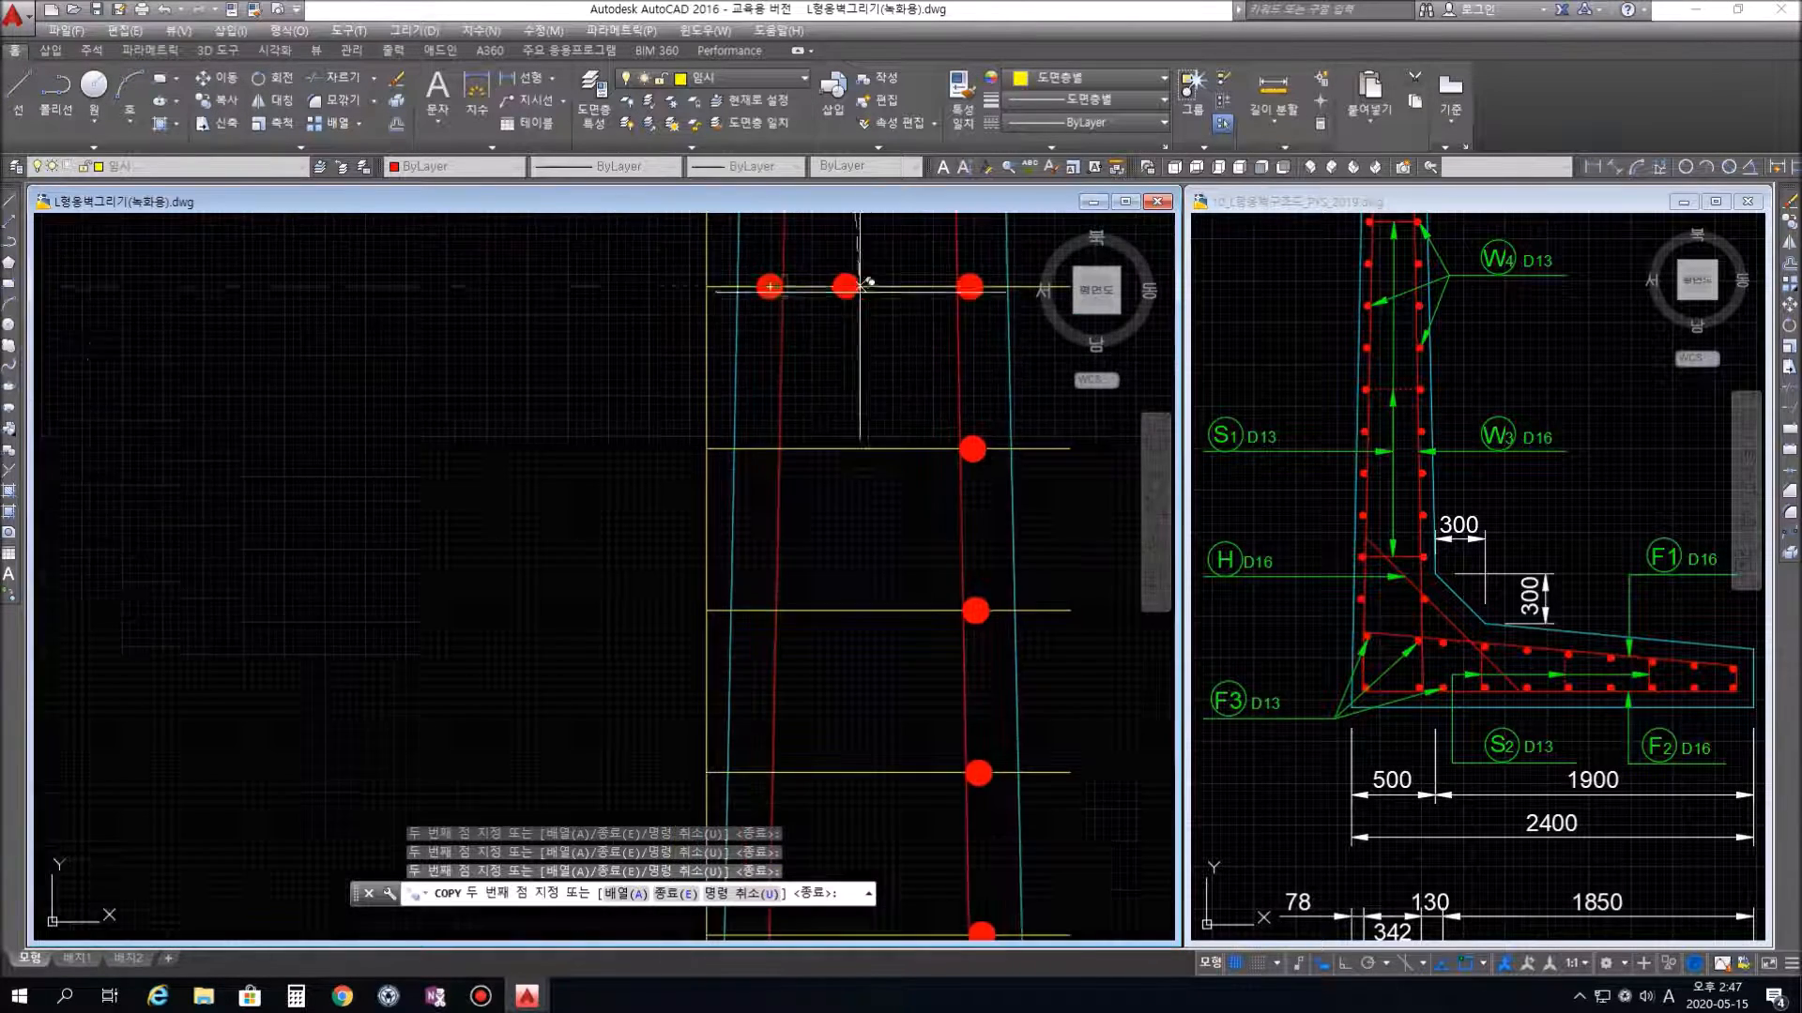
scroll(852, 278, up, 2)
click(740, 531)
click(726, 800)
mouse_move(880, 761)
middle_down()
mouse_move(861, 367)
mouse_move(895, 112)
middle_up()
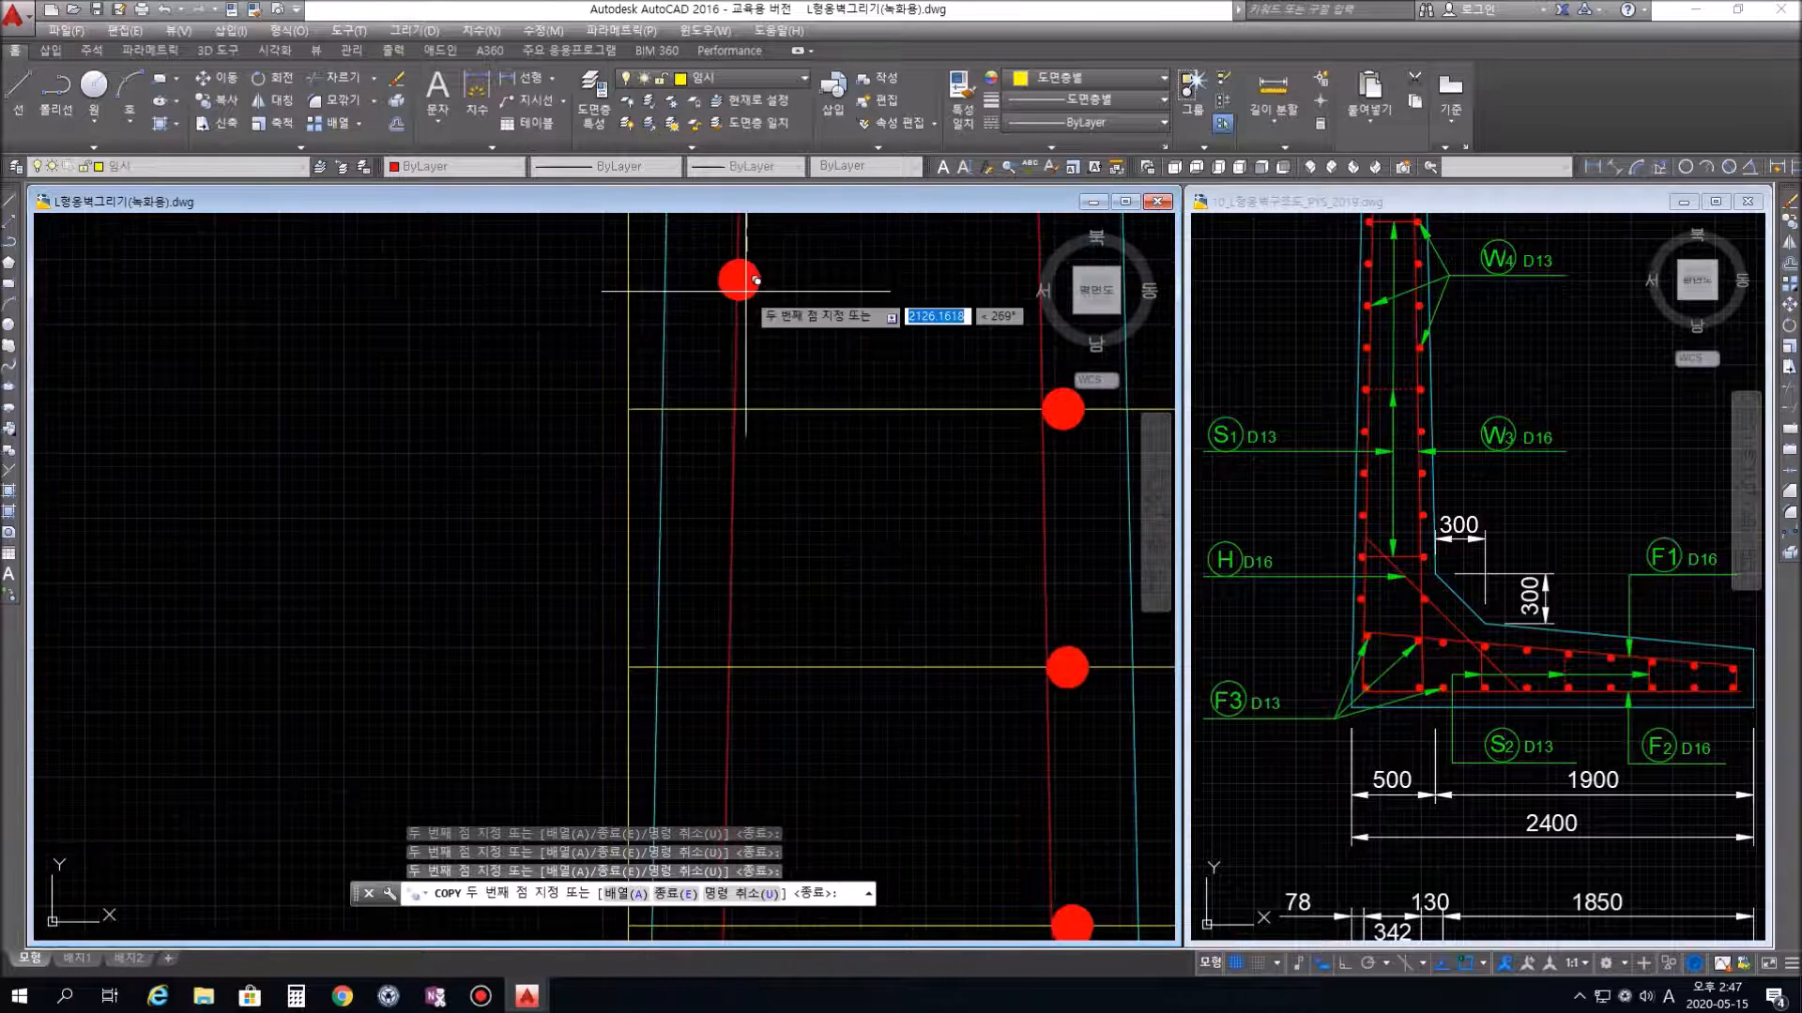
click(742, 403)
click(724, 665)
Place the last left-side dot copies on the twelfth, thirteenth and fourteenth guide lines, and finish copying
middle_drag(816, 627, 832, 529)
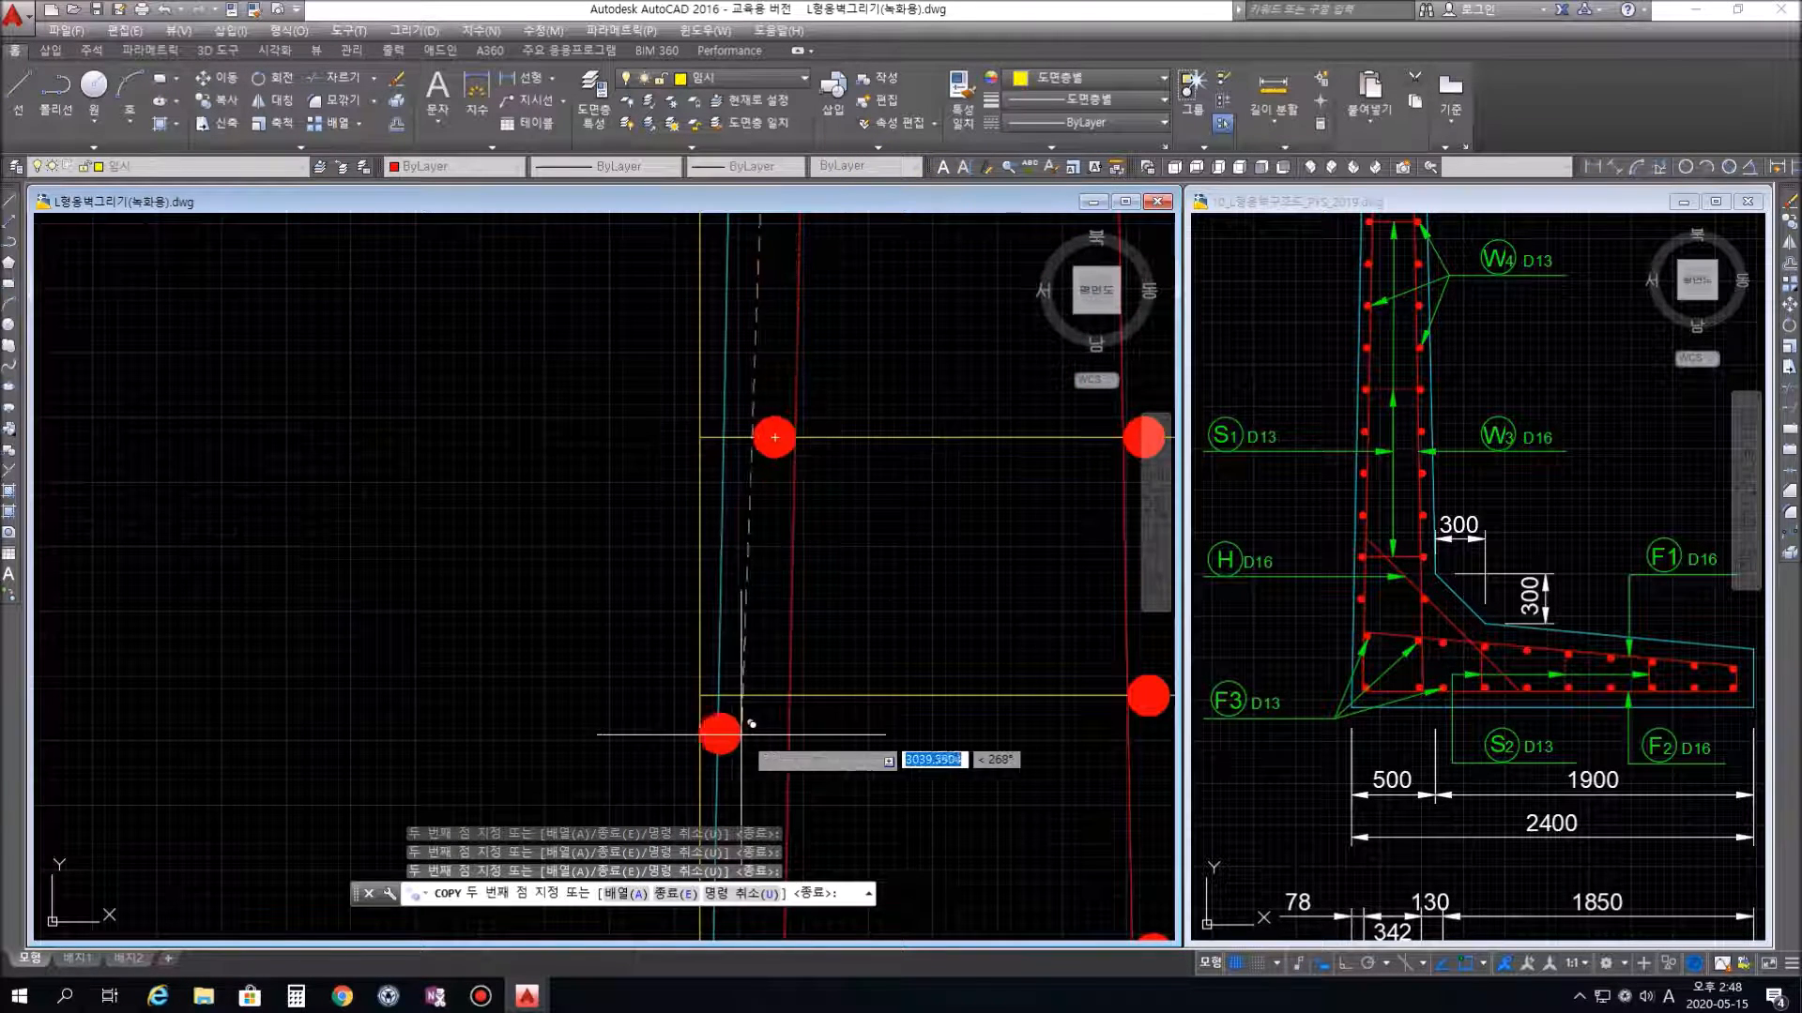
mouse_move(990, 788)
middle_down()
mouse_move(994, 627)
mouse_move(1011, 676)
middle_up()
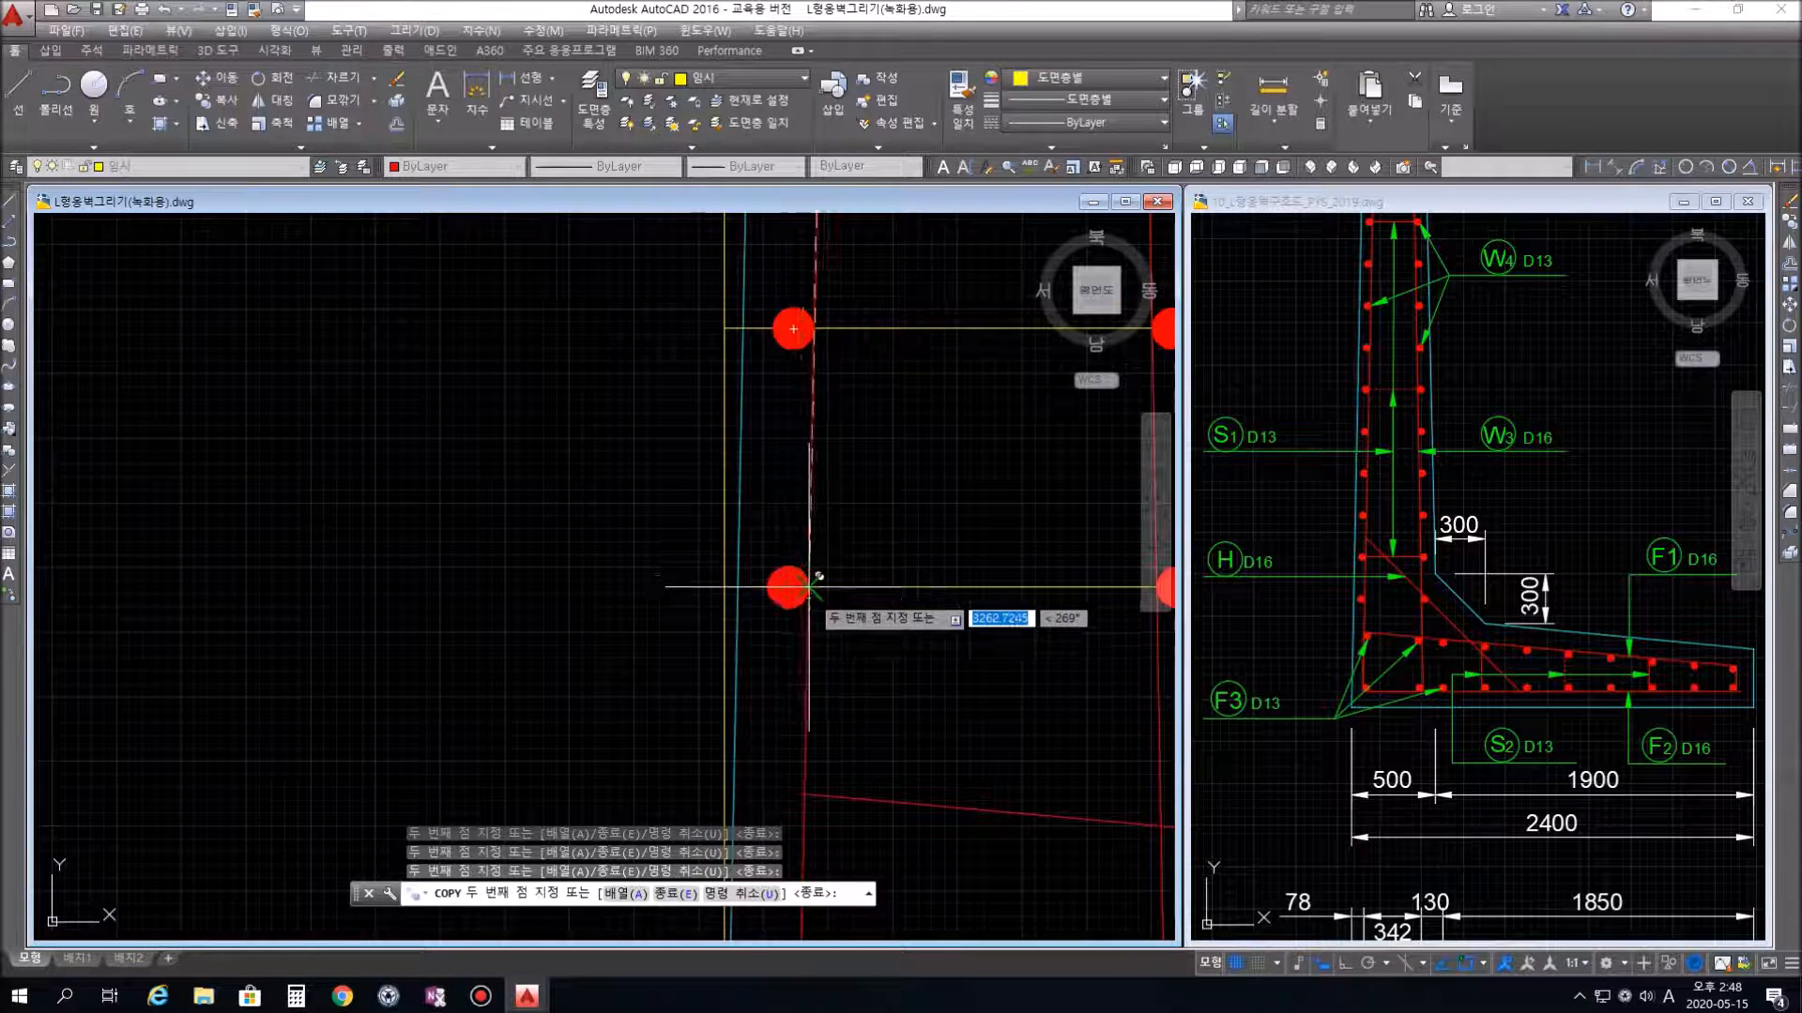
scroll(993, 524, down, 8)
key(space)
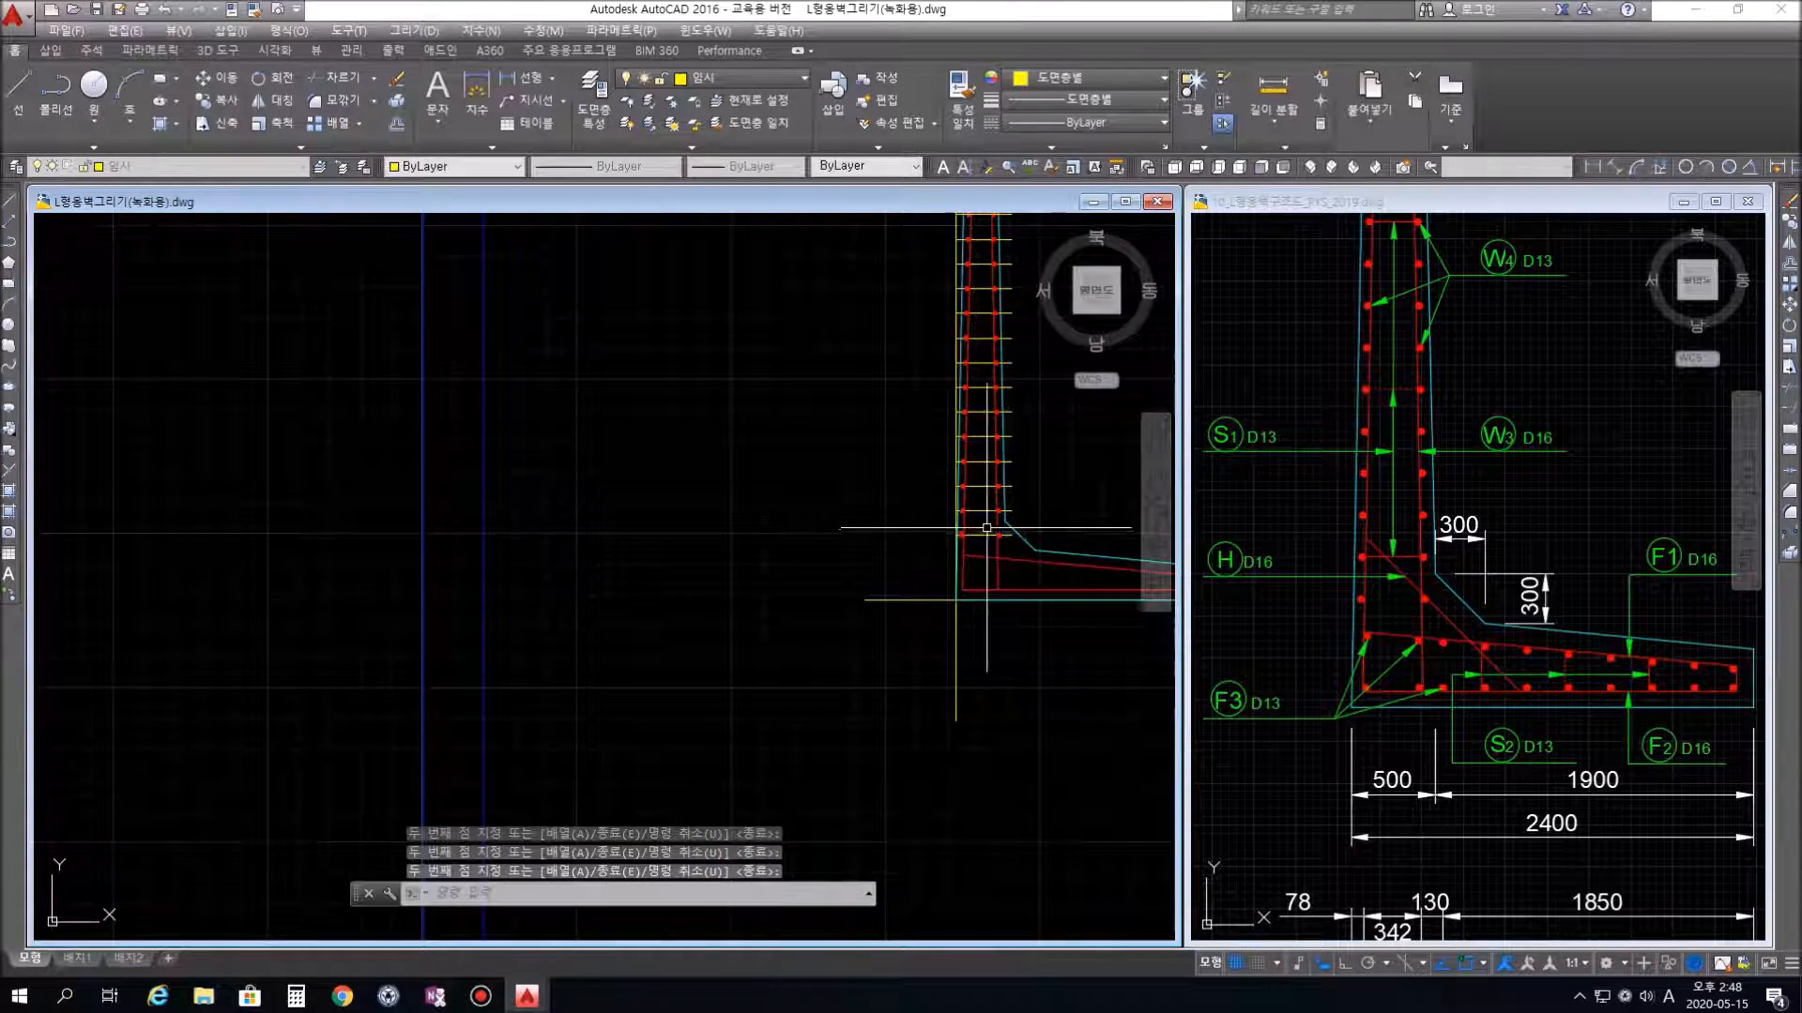
Erase all the horizontal yellow guide lines across the wall, keeping the rebar dots and the outer reference lines
scroll(1002, 491, down, 6)
mouse_move(1039, 474)
middle_down()
mouse_move(906, 555)
mouse_move(885, 423)
mouse_move(925, 346)
mouse_move(913, 560)
mouse_move(936, 506)
mouse_move(864, 515)
middle_up()
scroll(835, 532, up, 9)
scroll(823, 530, up, 2)
scroll(965, 555, down, 2)
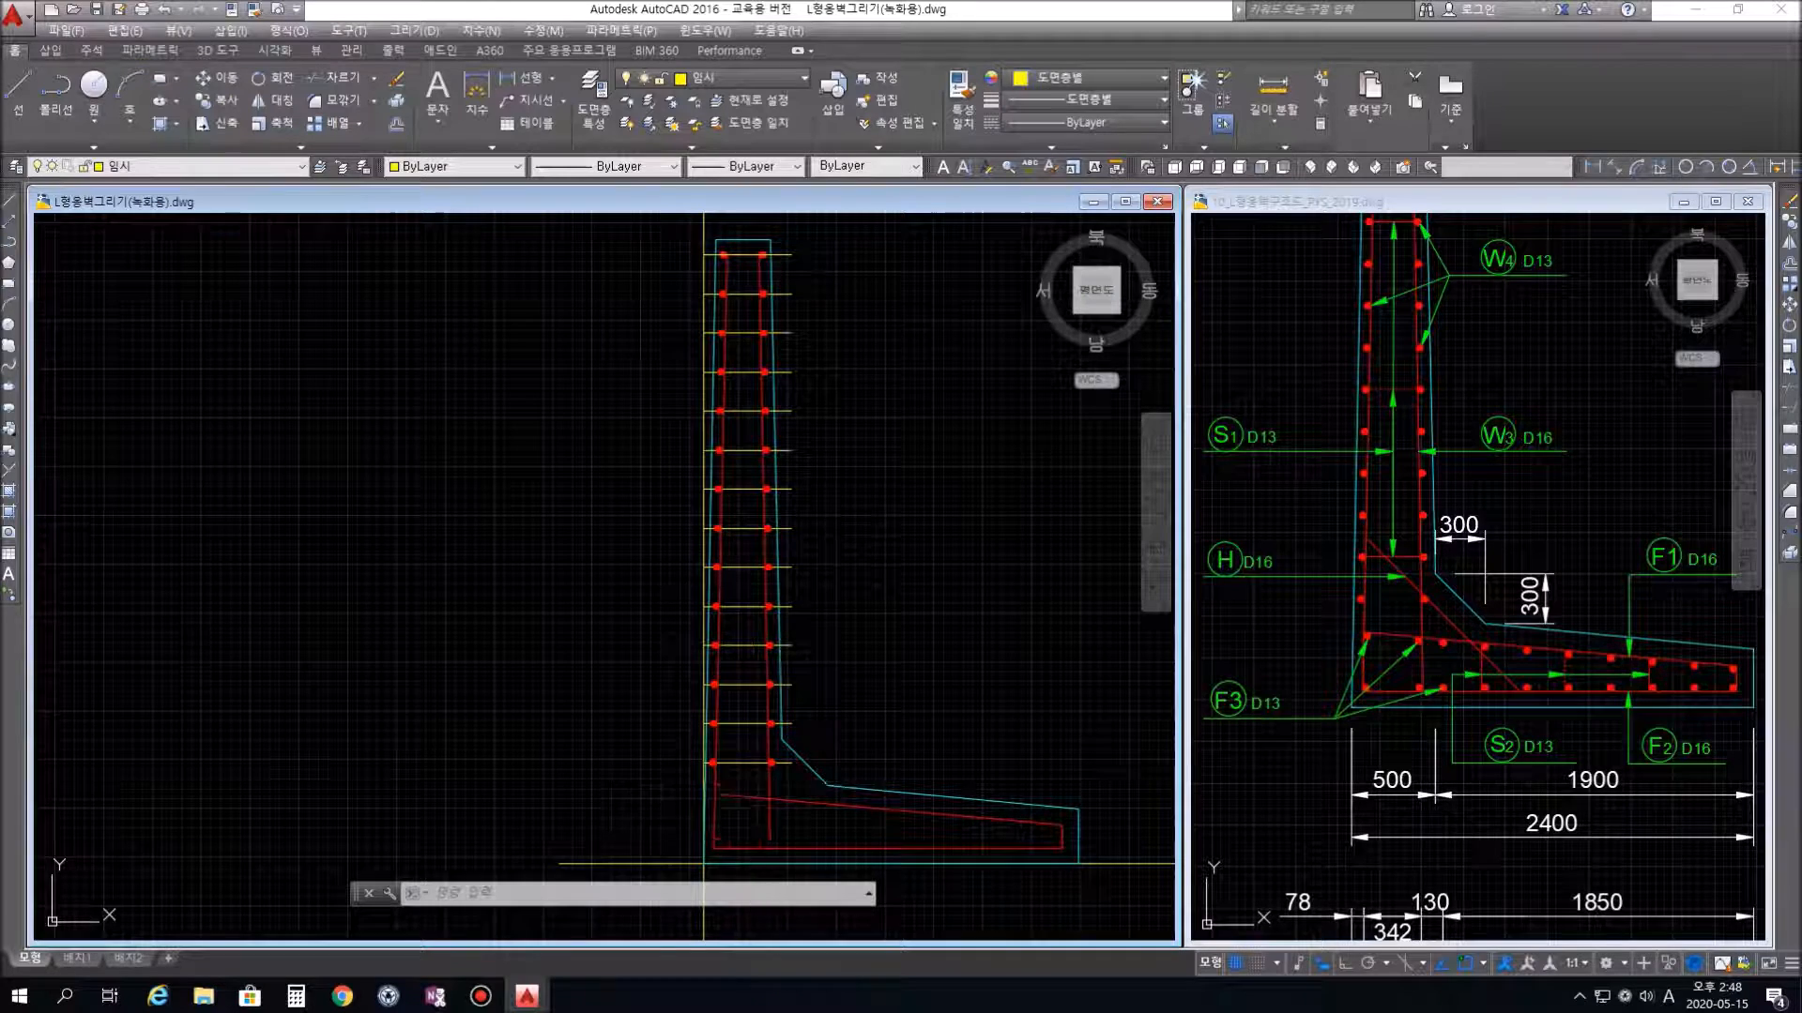
key(Escape)
key(Escape)
click(758, 781)
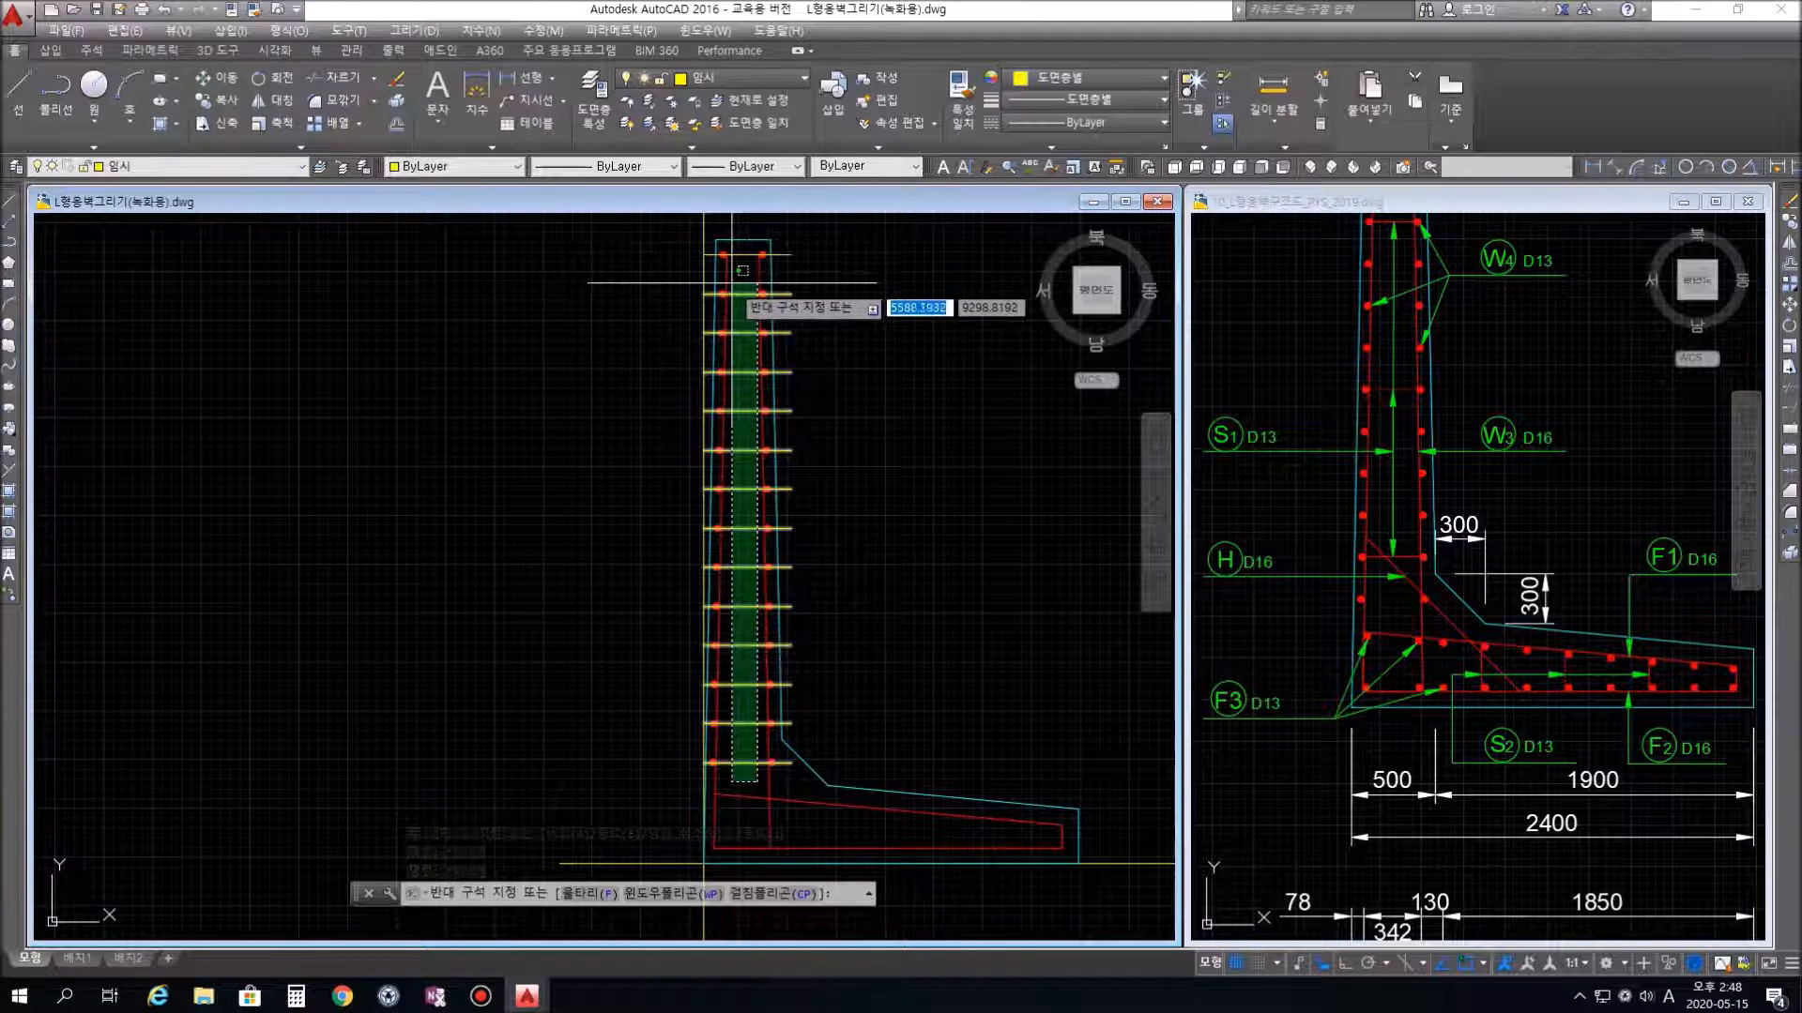
click(741, 324)
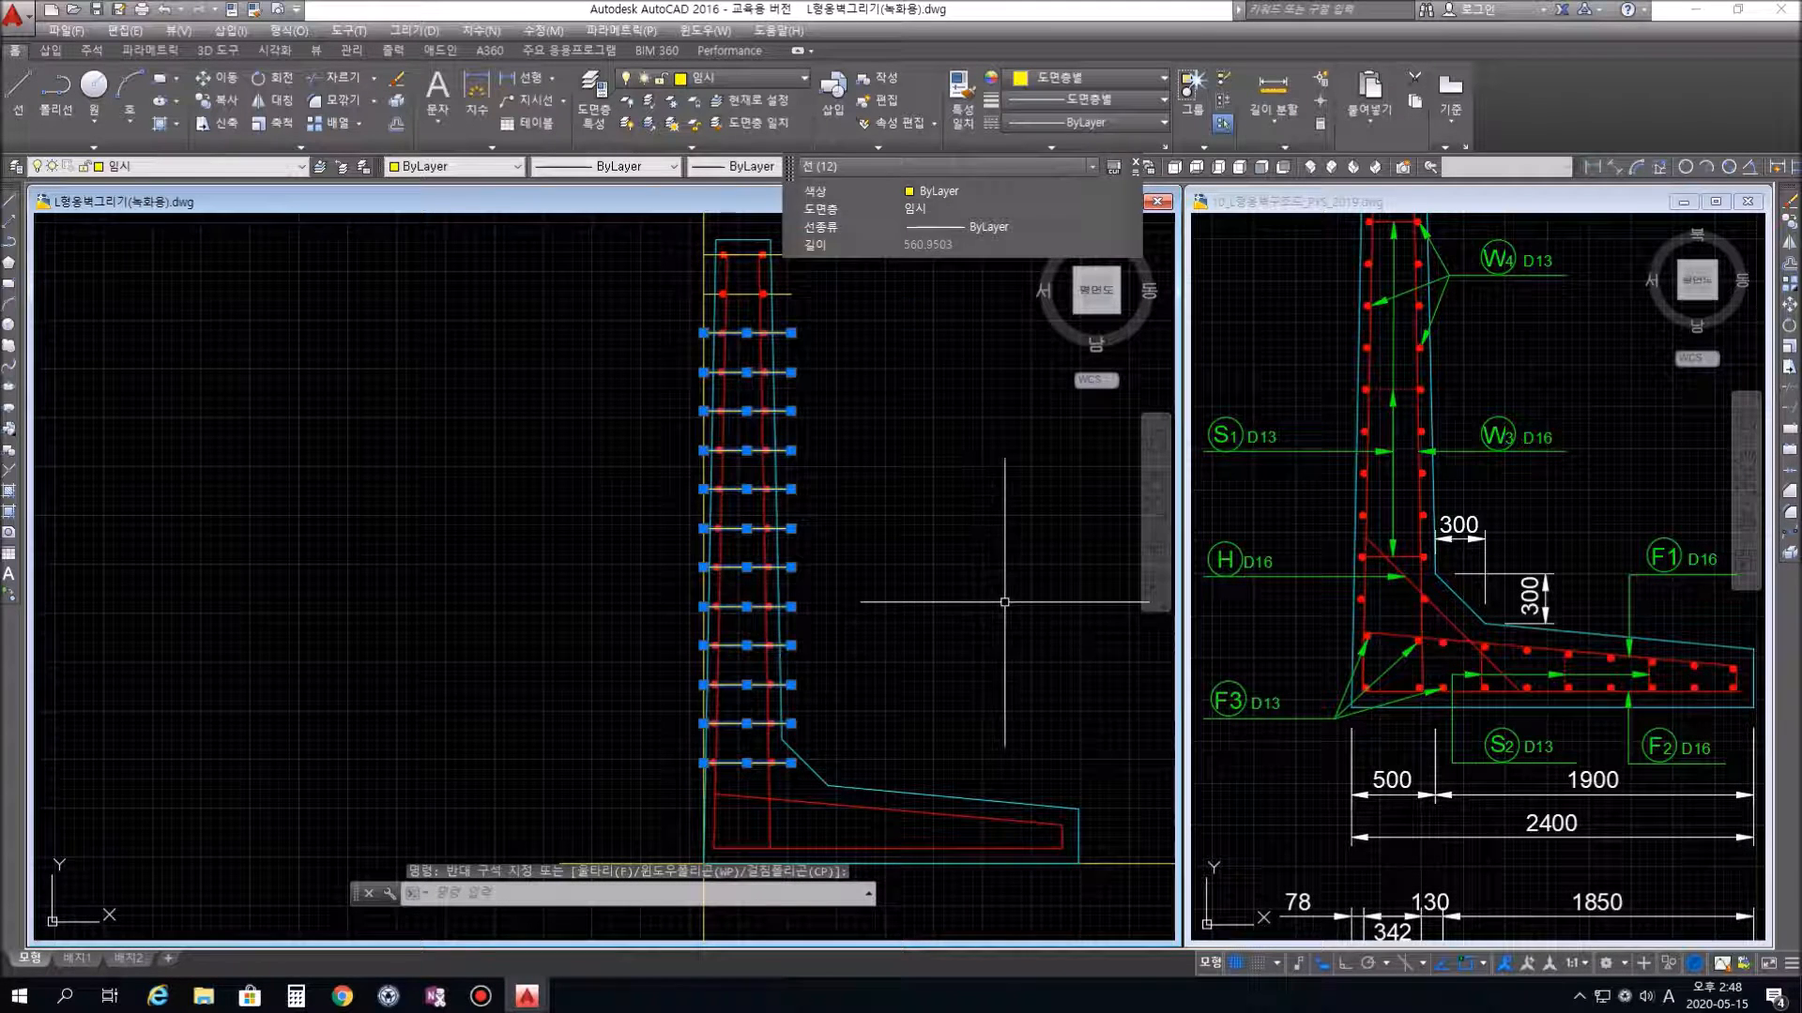
key(Delete)
click(698, 242)
click(845, 316)
key(Delete)
Examine how the upper-left footing corner dot sits against the wall and sloped rebar lines in the reference drawing 10_L형옹벽구조도_PYS_2019.dwg
scroll(925, 663, down, 4)
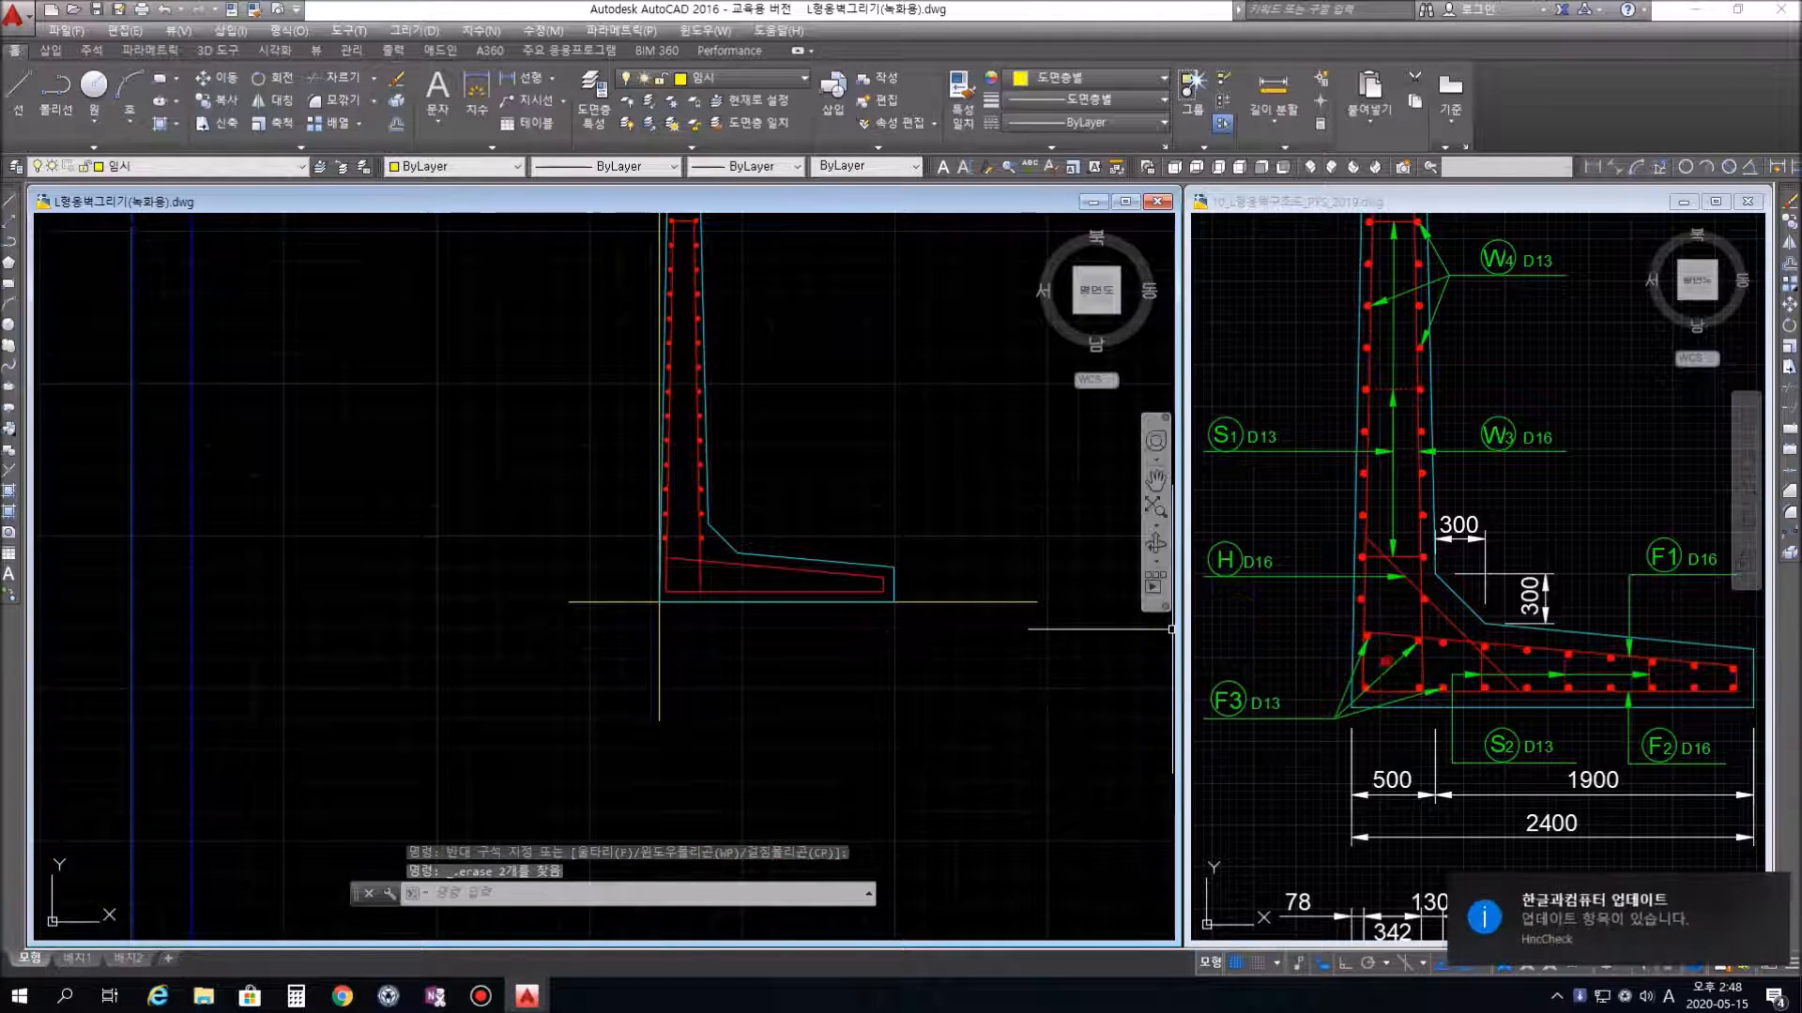
click(1378, 687)
scroll(1365, 694, up, 6)
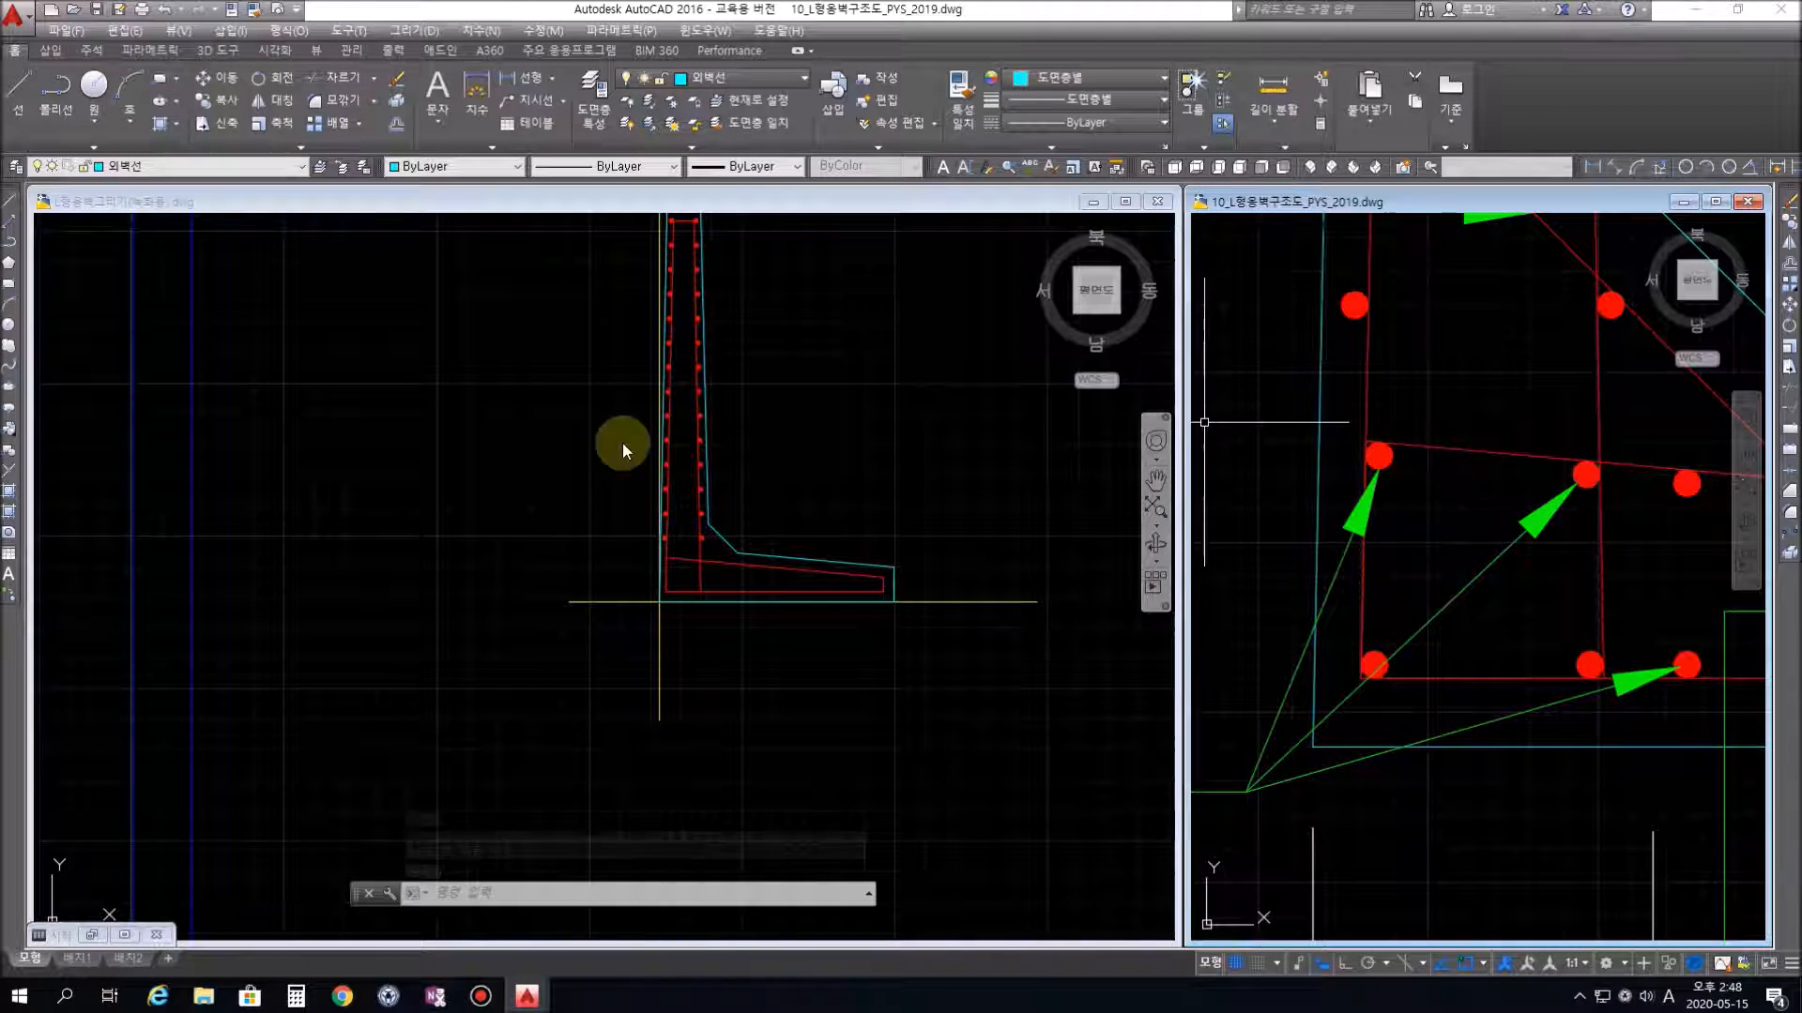
scroll(1469, 475, up, 4)
middle_drag(1279, 412, 1421, 508)
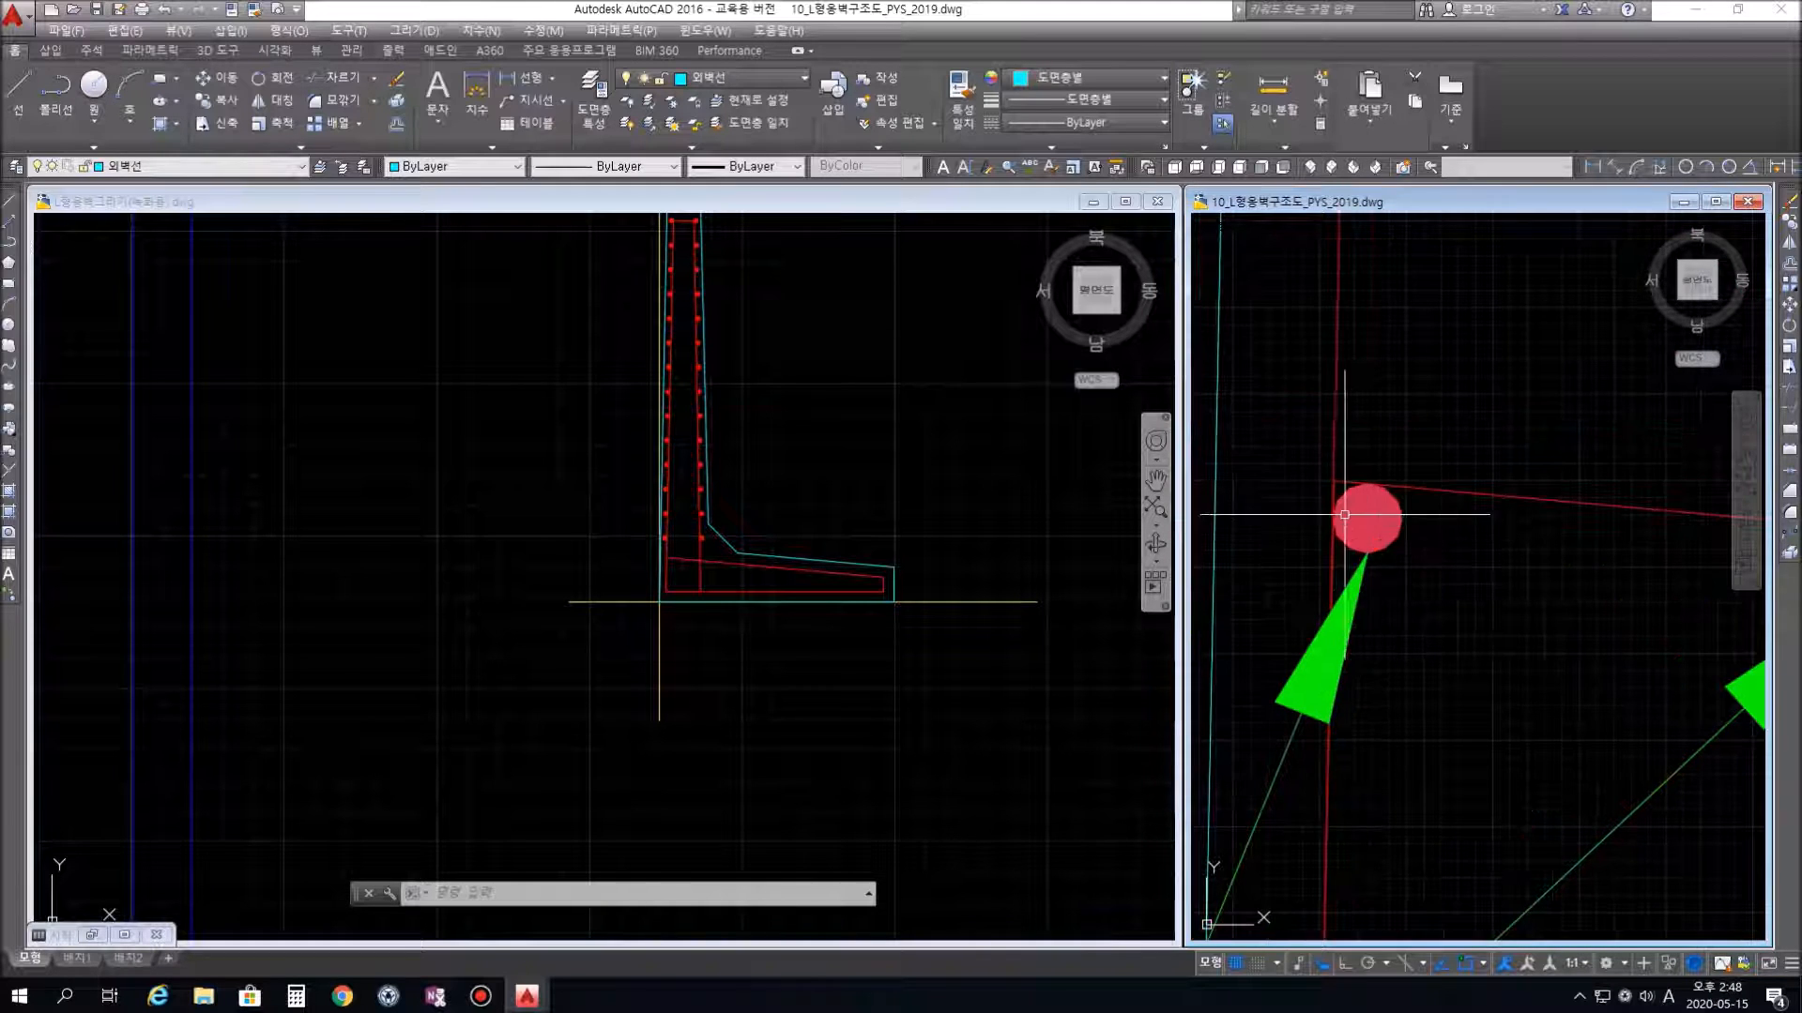
click(1488, 494)
click(1327, 549)
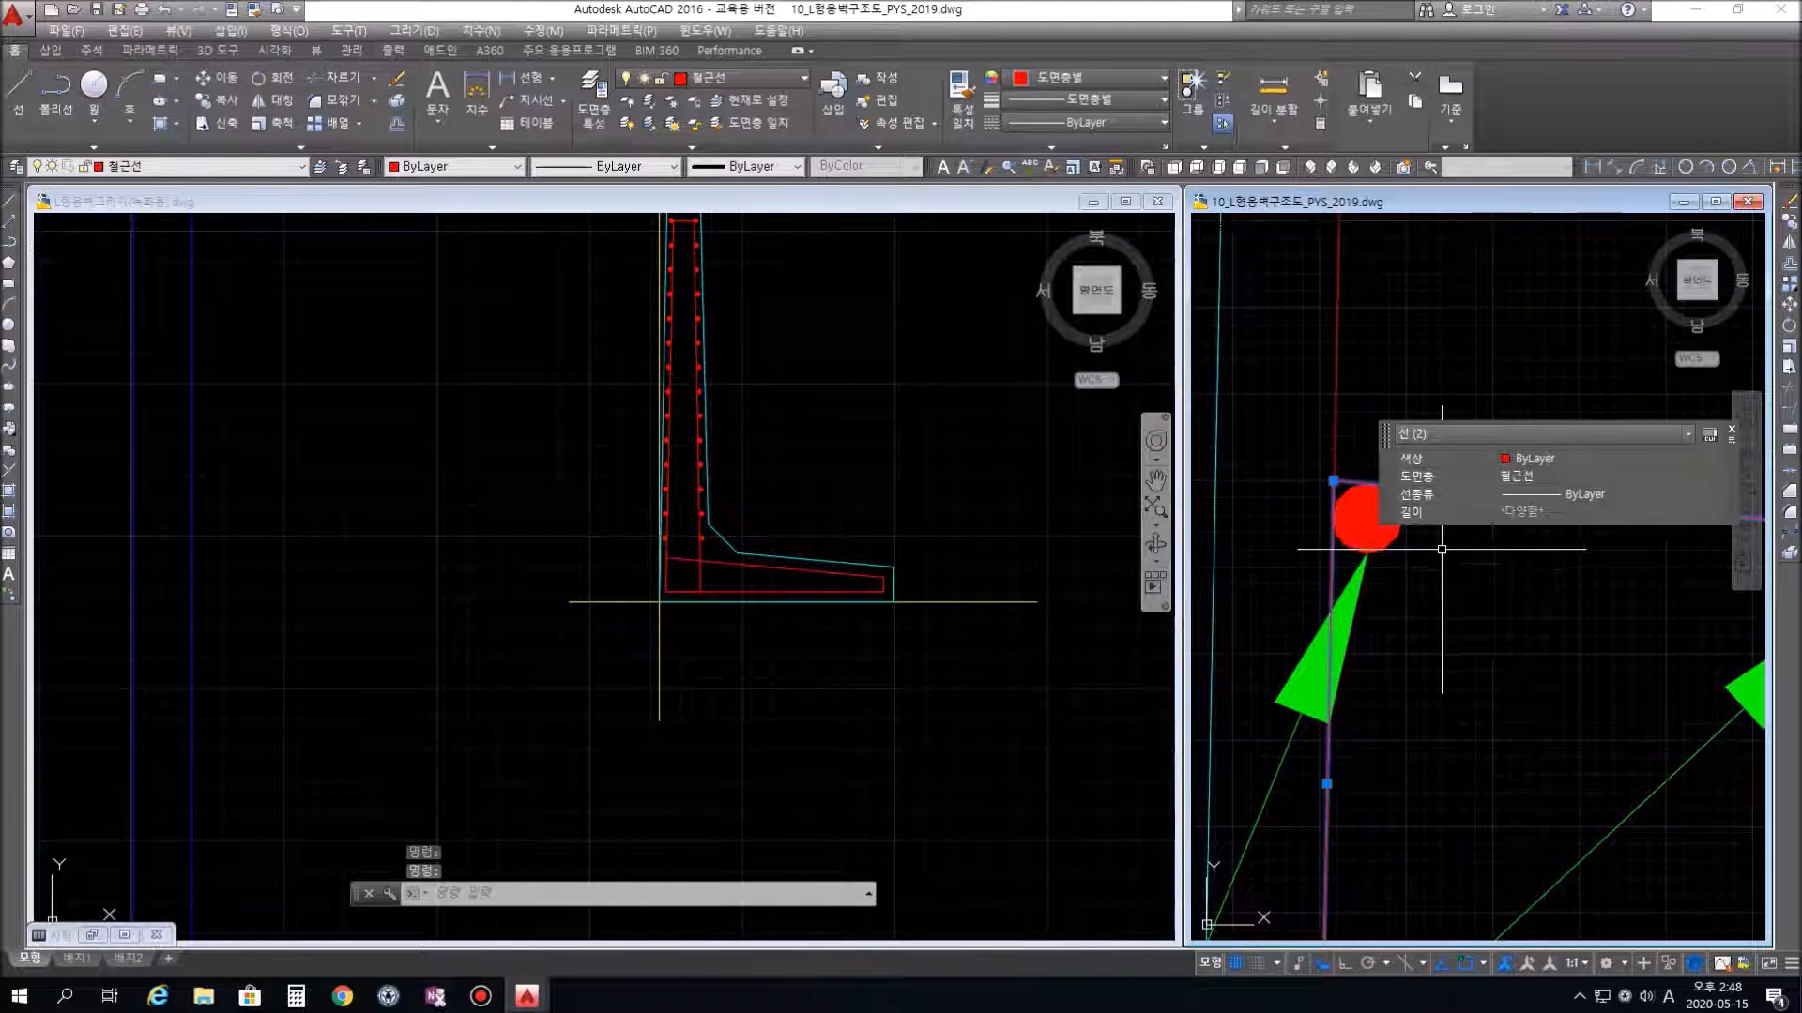
click(1731, 430)
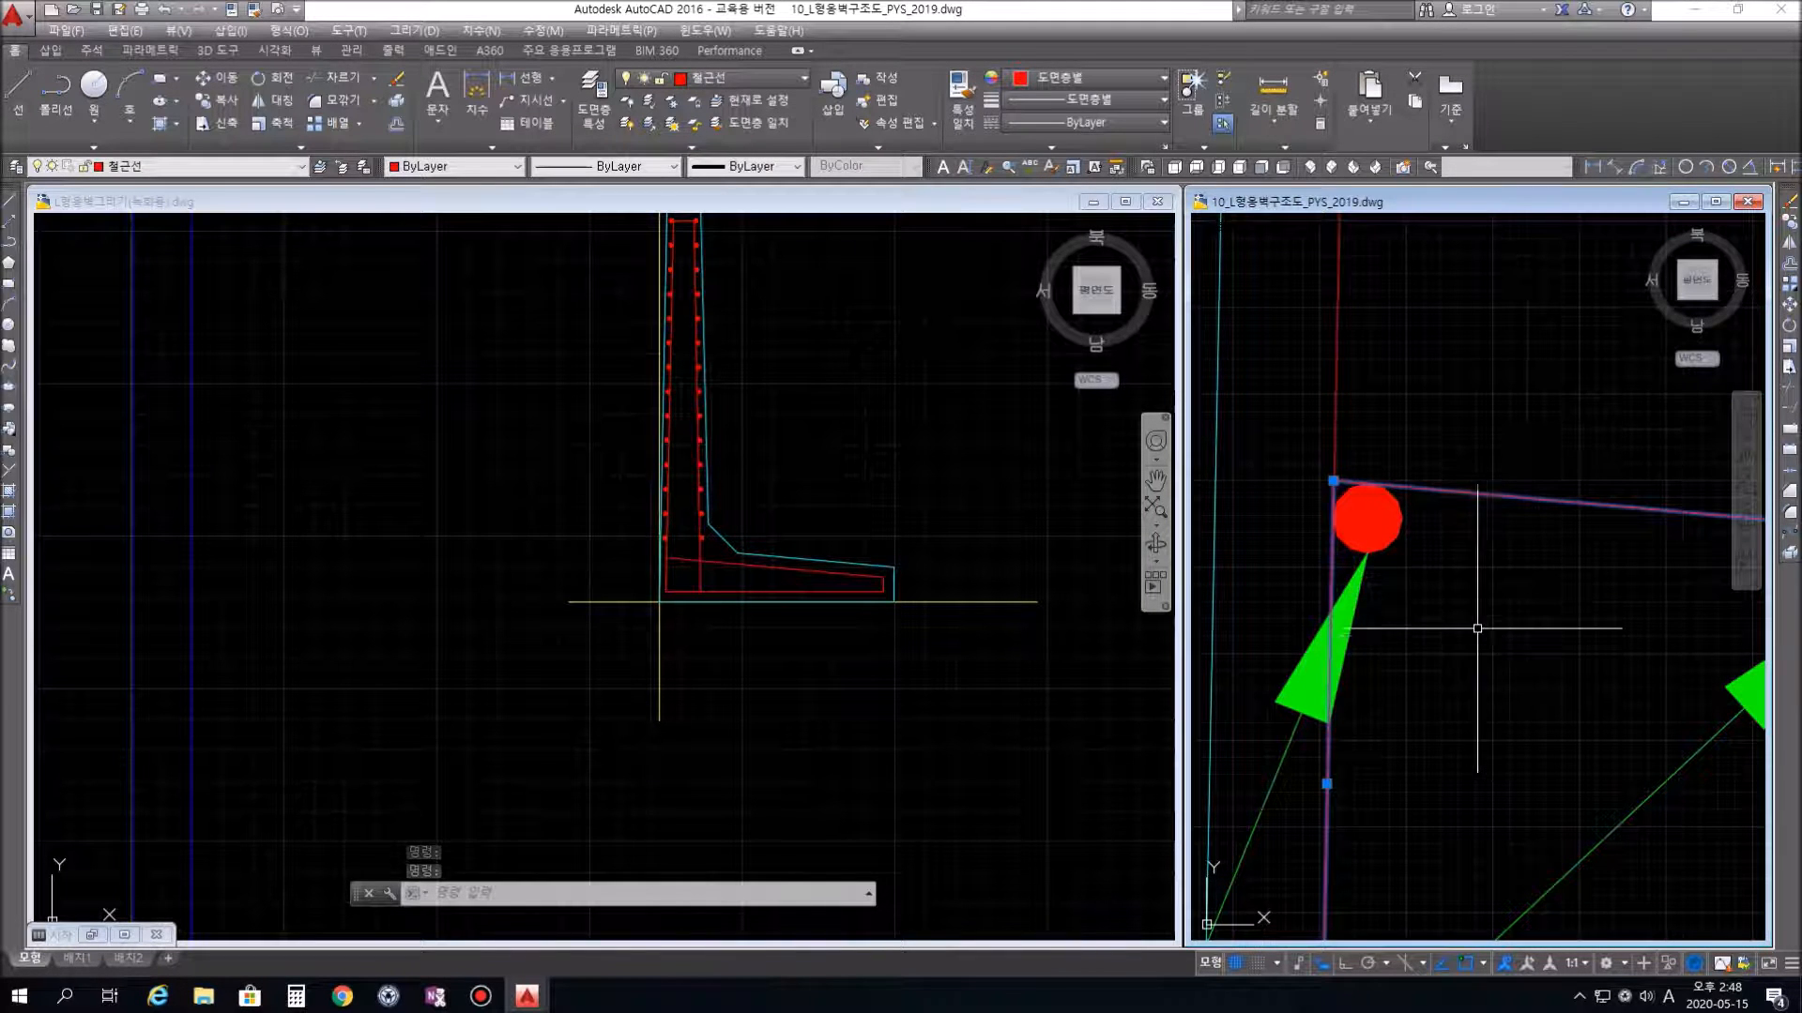
key(Escape)
key(Escape)
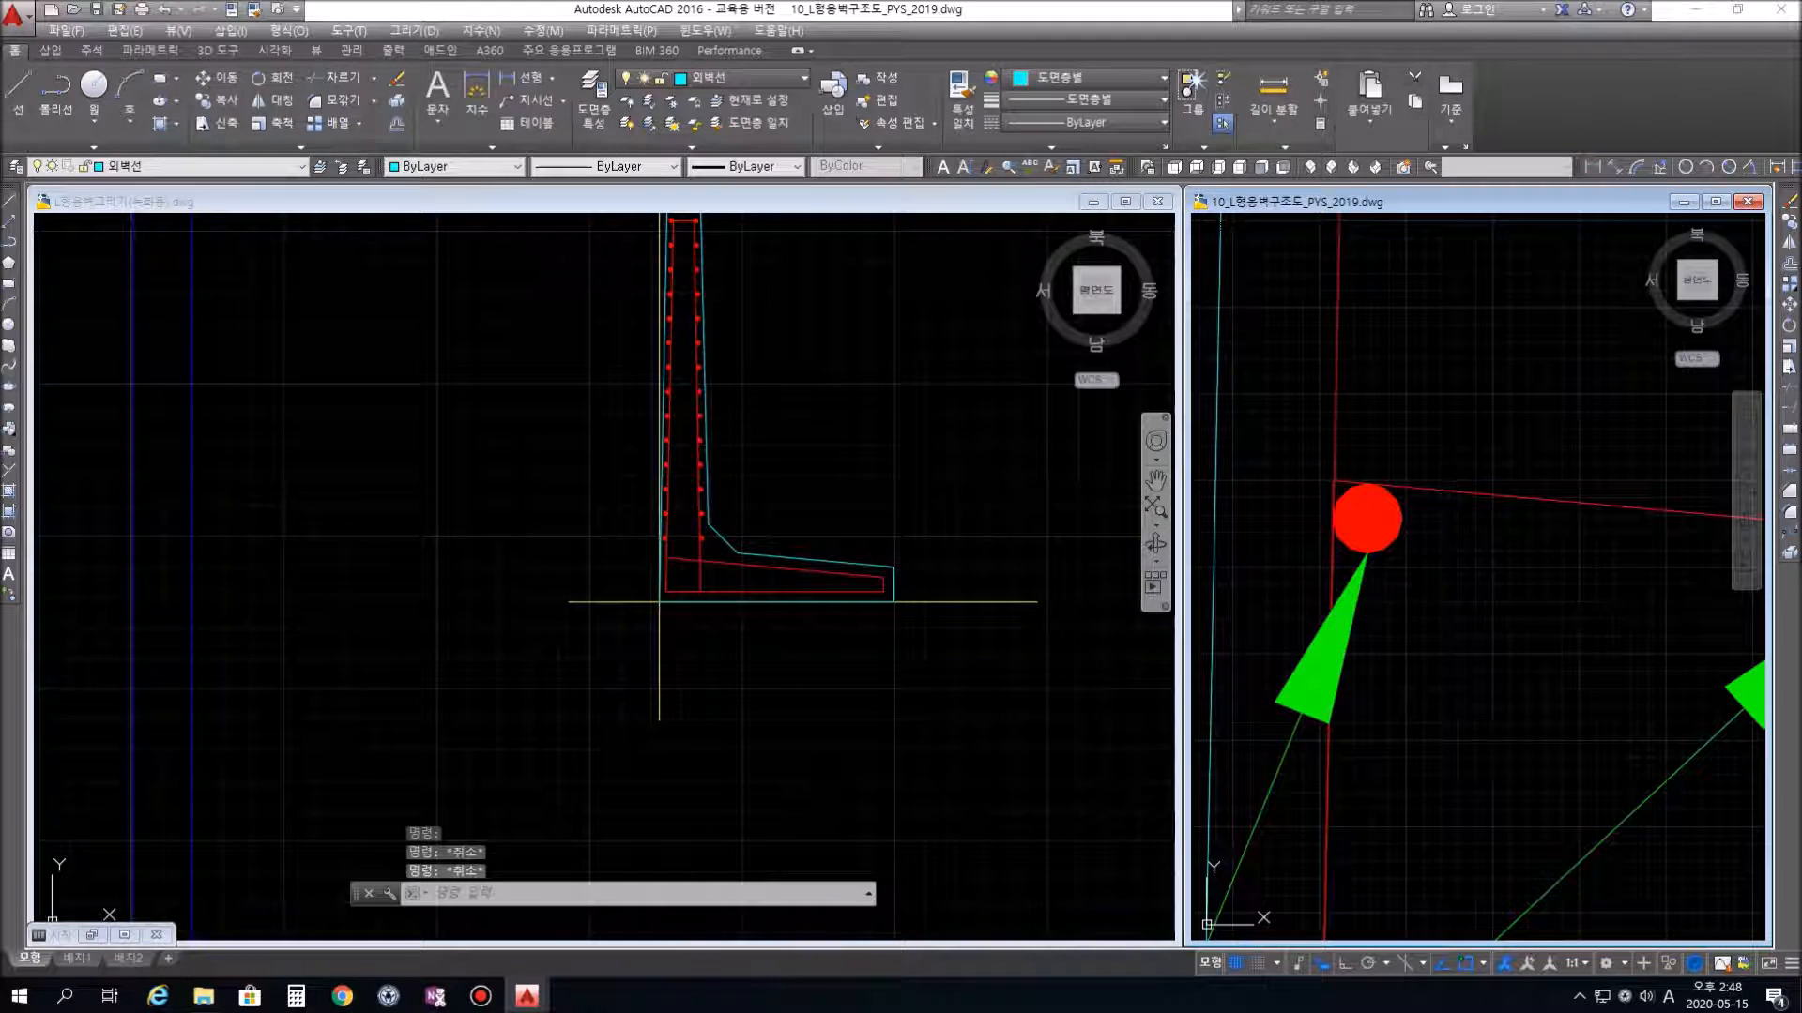
Offset the sloped footing rebar line and the left wall rebar line 20 inward at the footing corner
click(549, 510)
scroll(654, 569, up, 10)
mouse_move(867, 589)
middle_down()
mouse_move(744, 611)
mouse_move(745, 594)
middle_up()
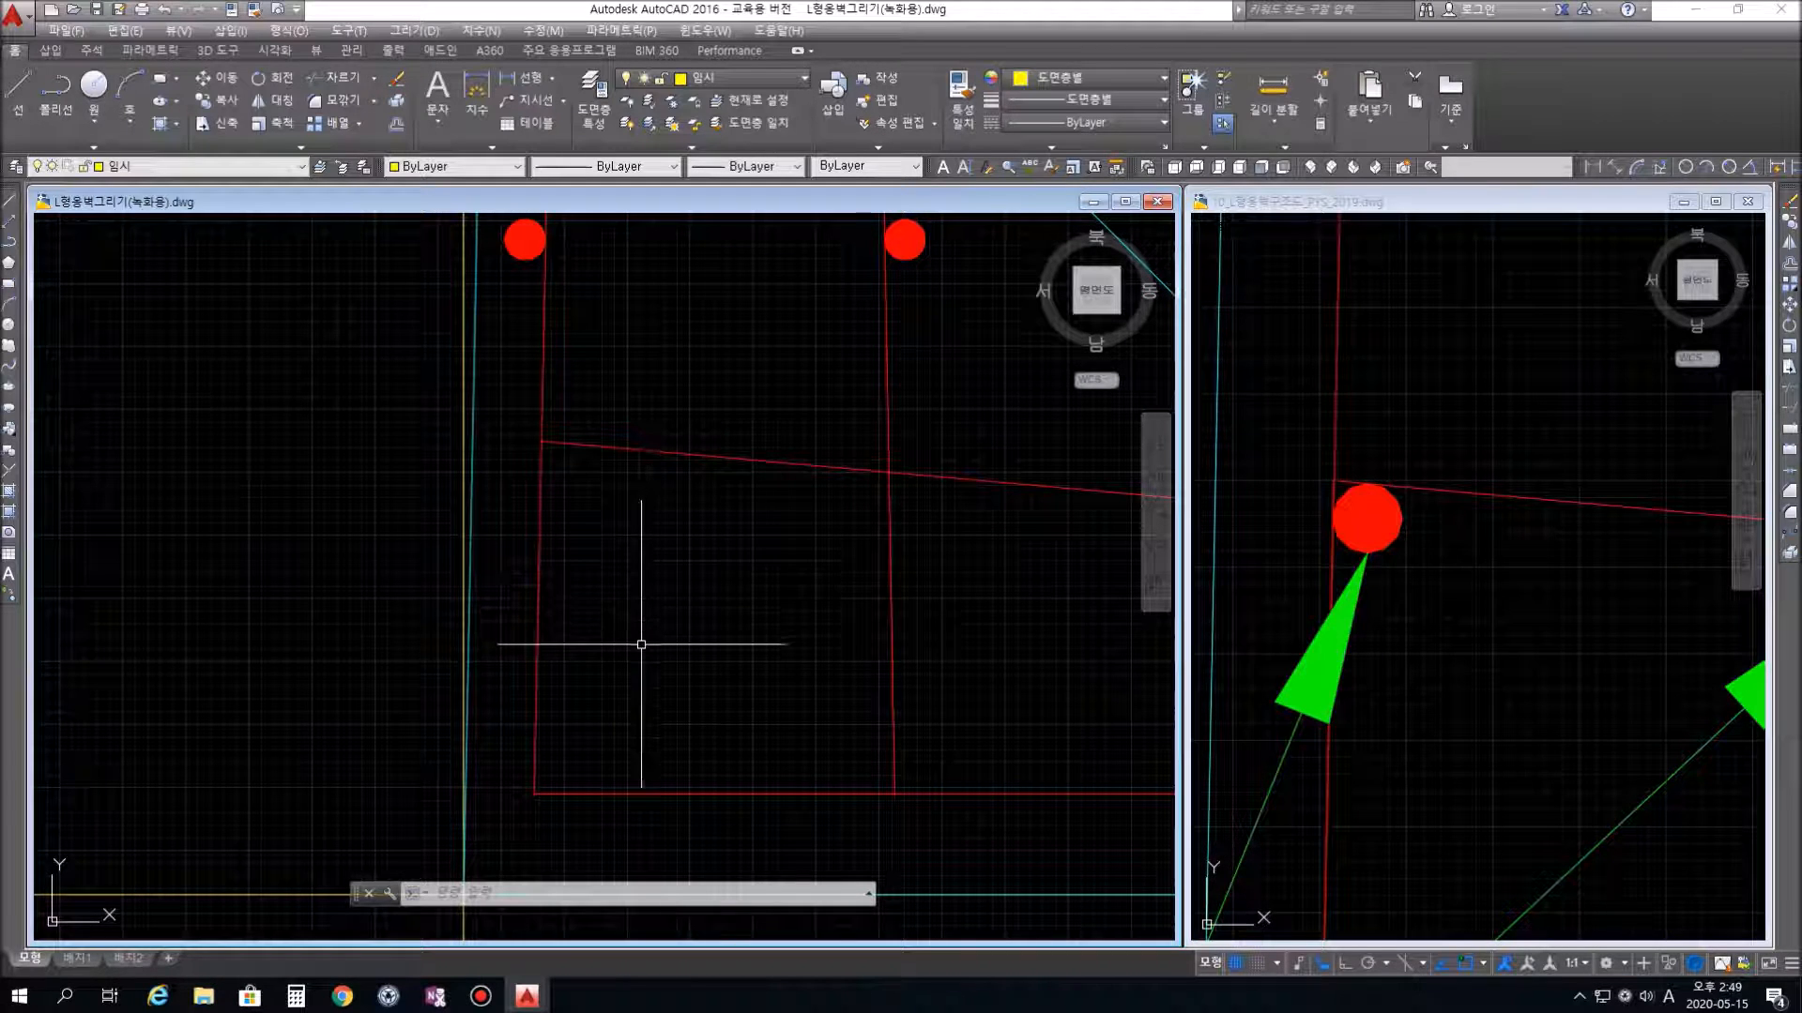
click(624, 612)
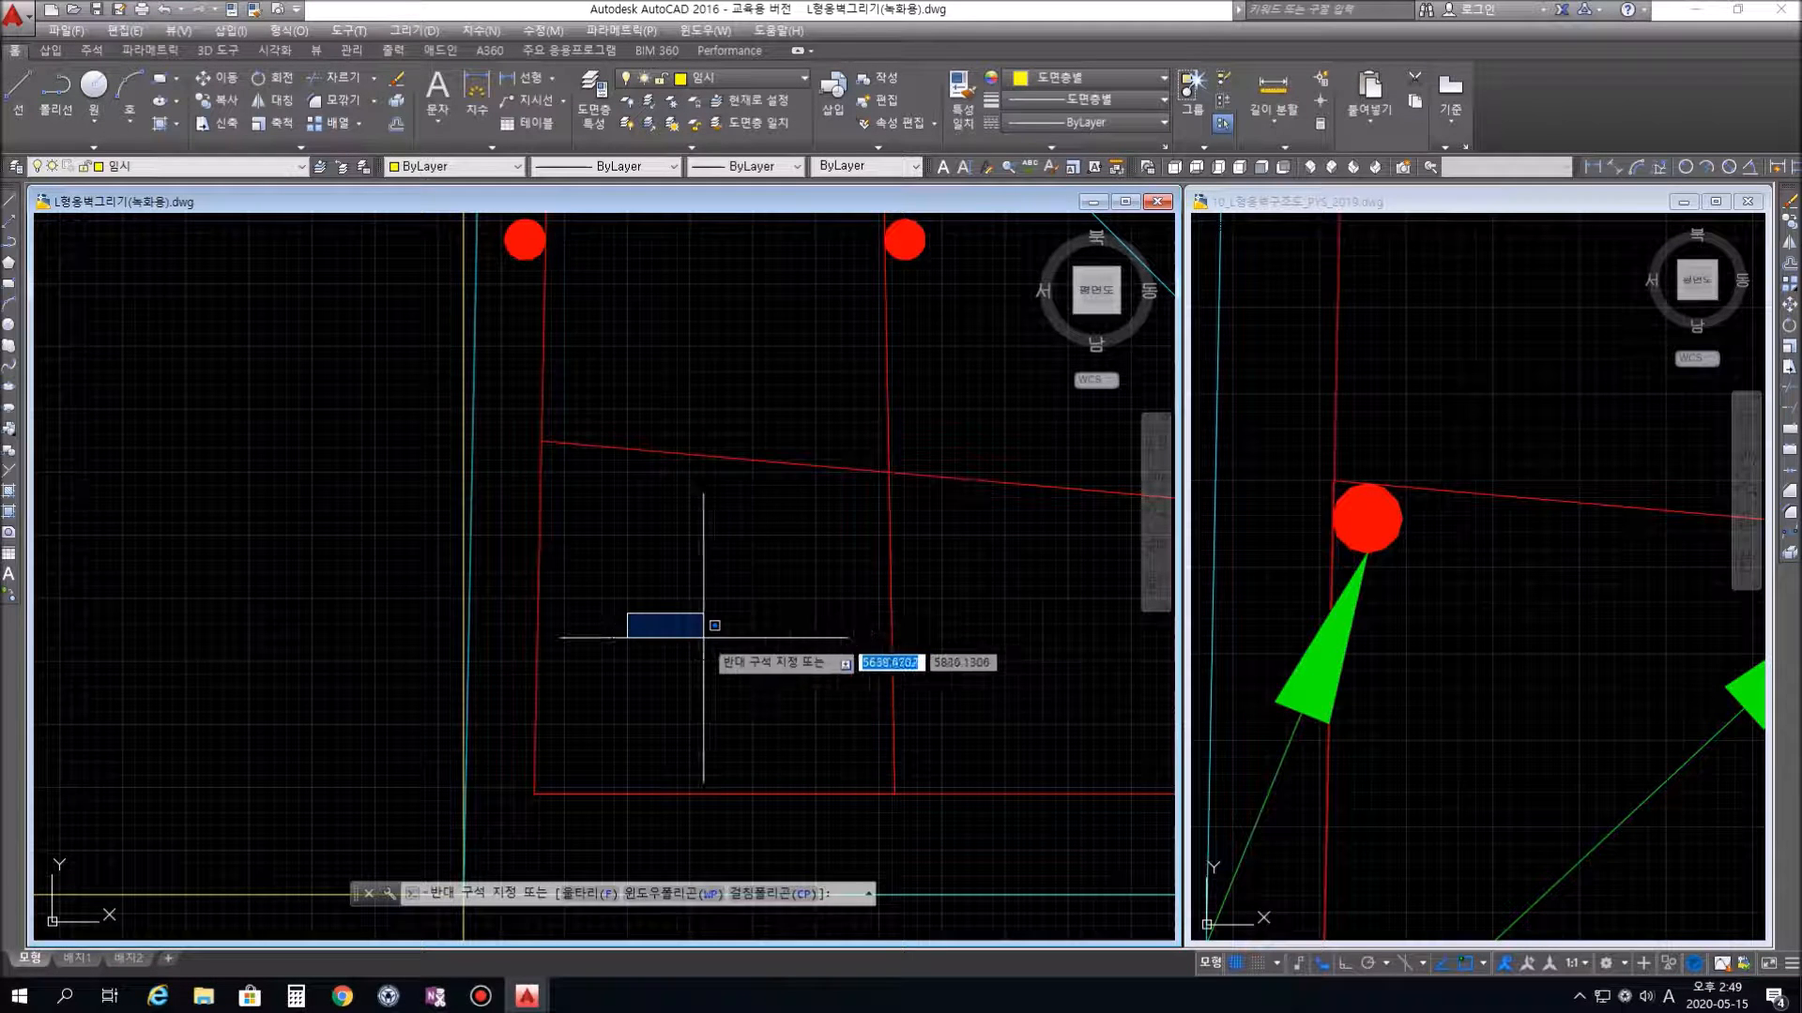
key(Escape)
key(Escape)
text(o)
key(Return)
text(20)
key(Return)
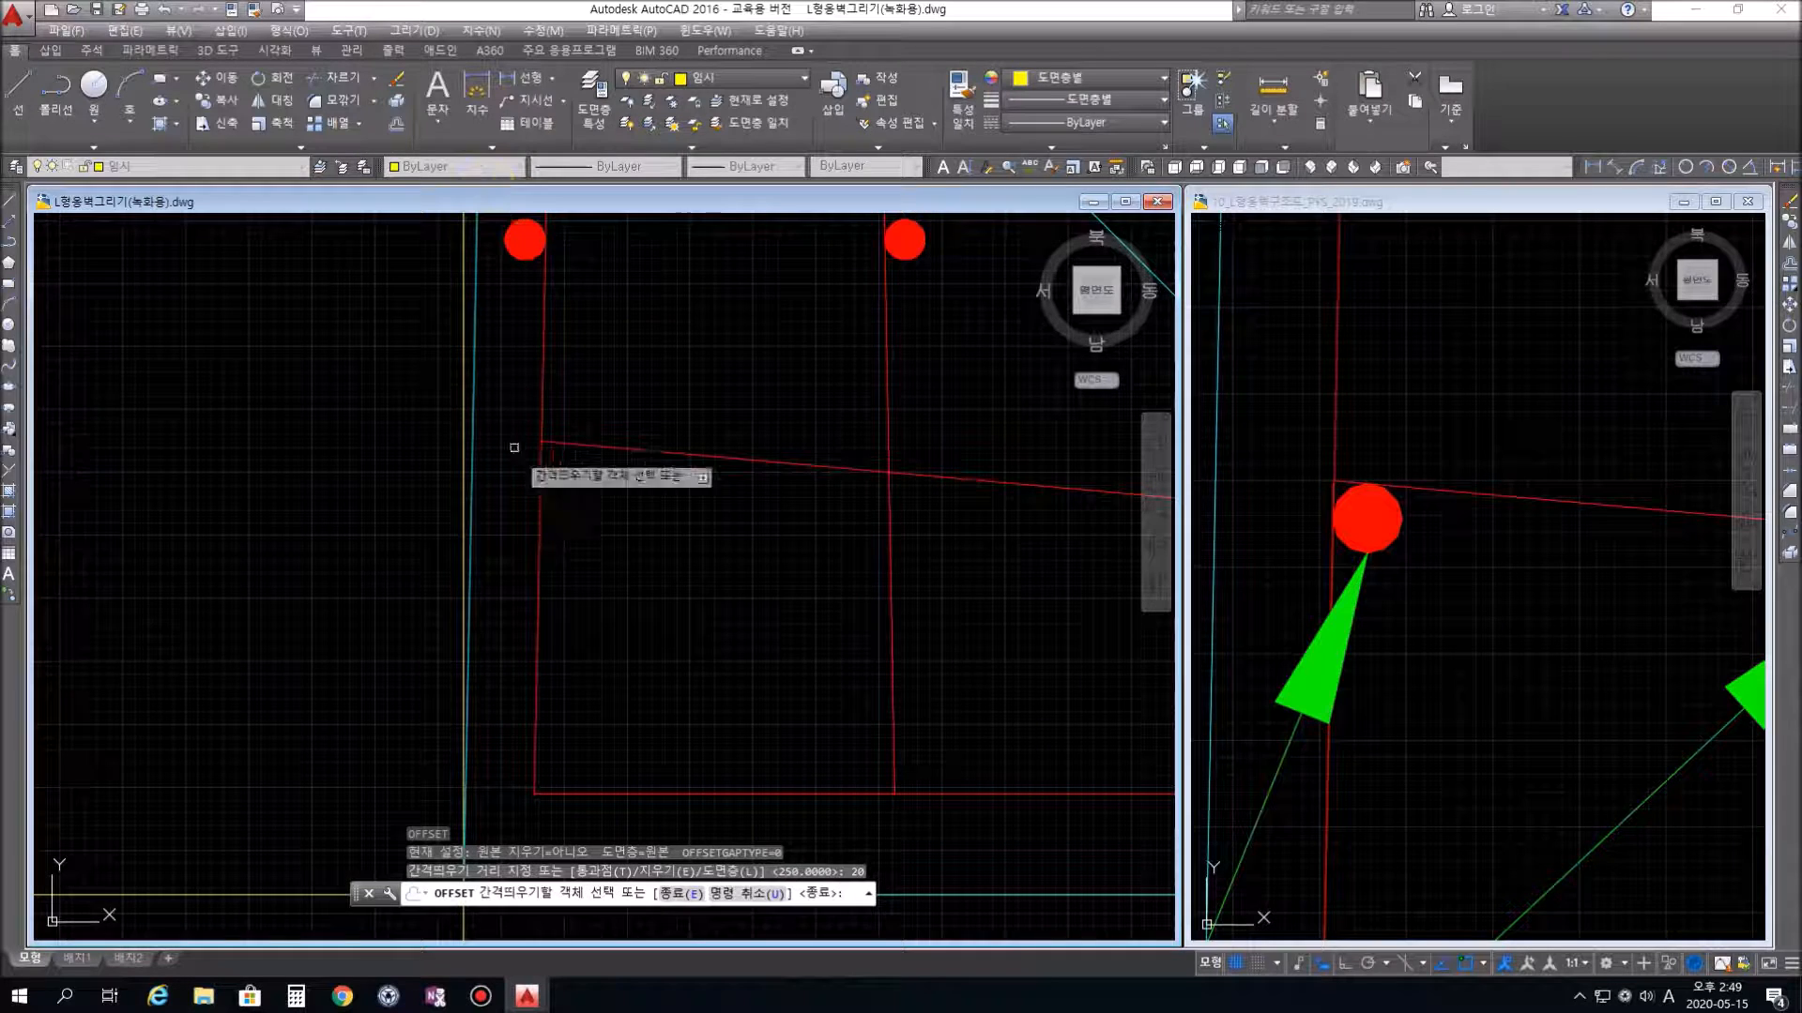
click(671, 450)
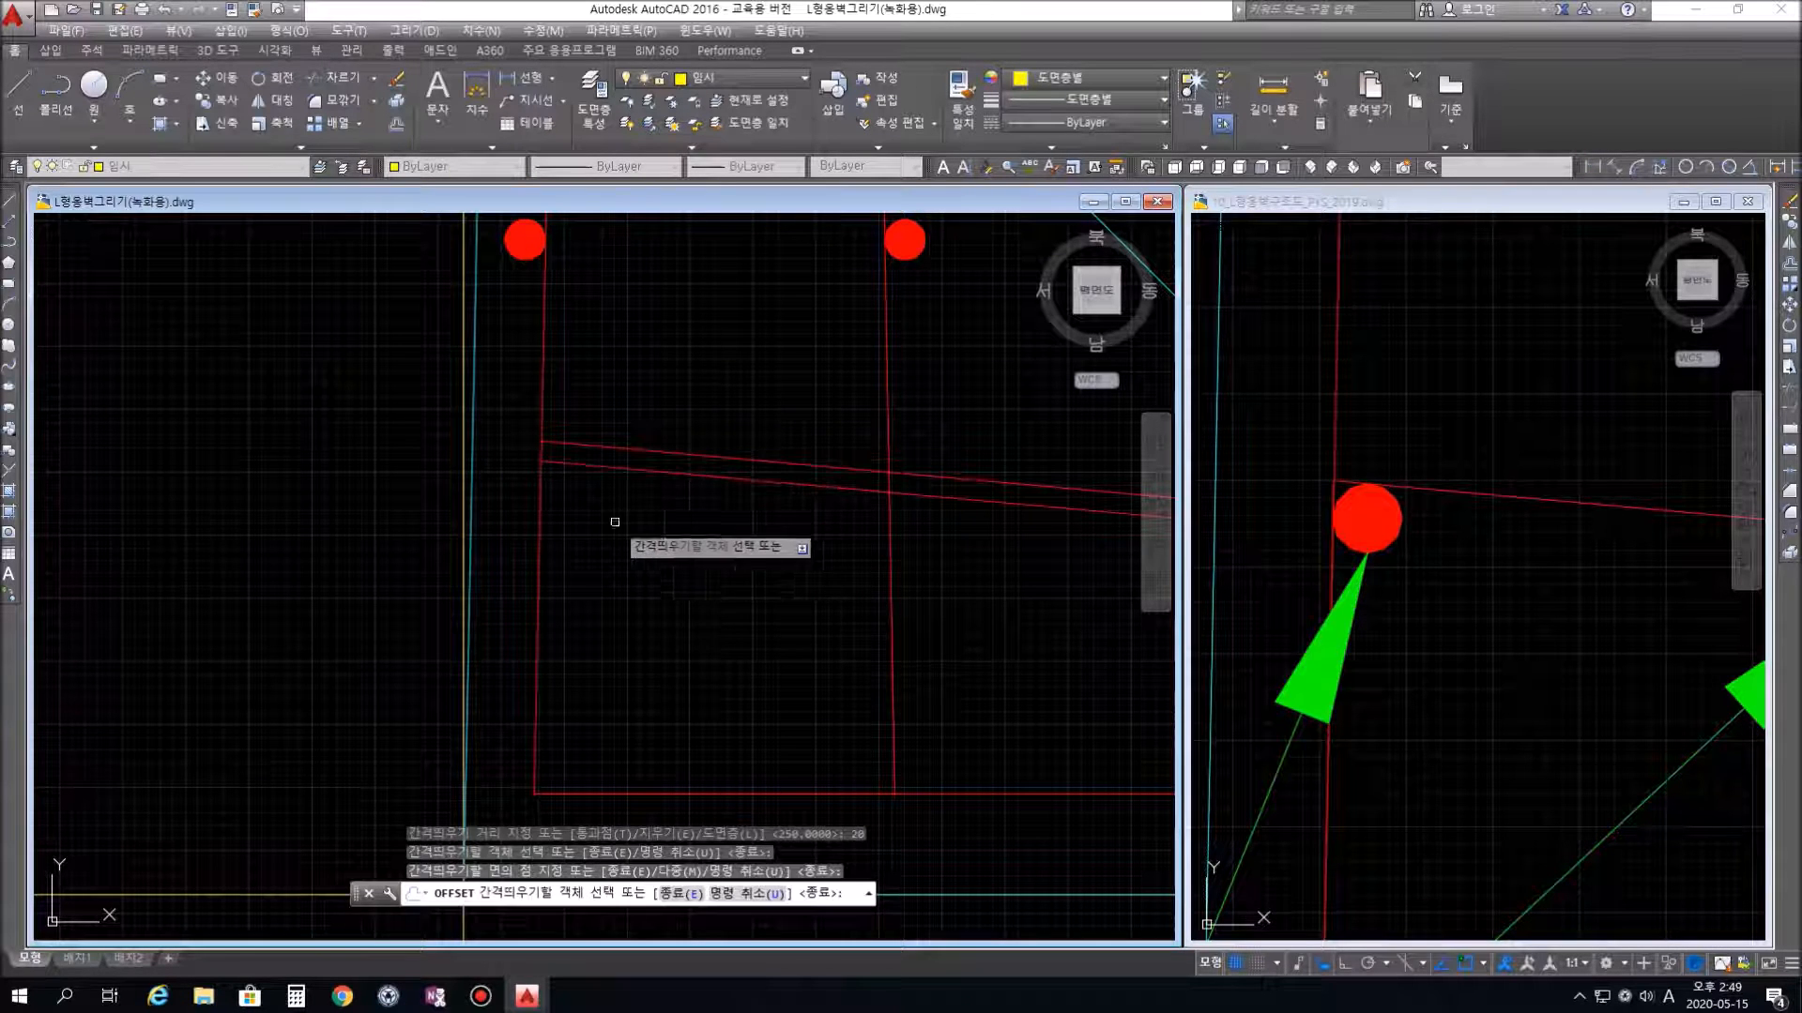
click(564, 541)
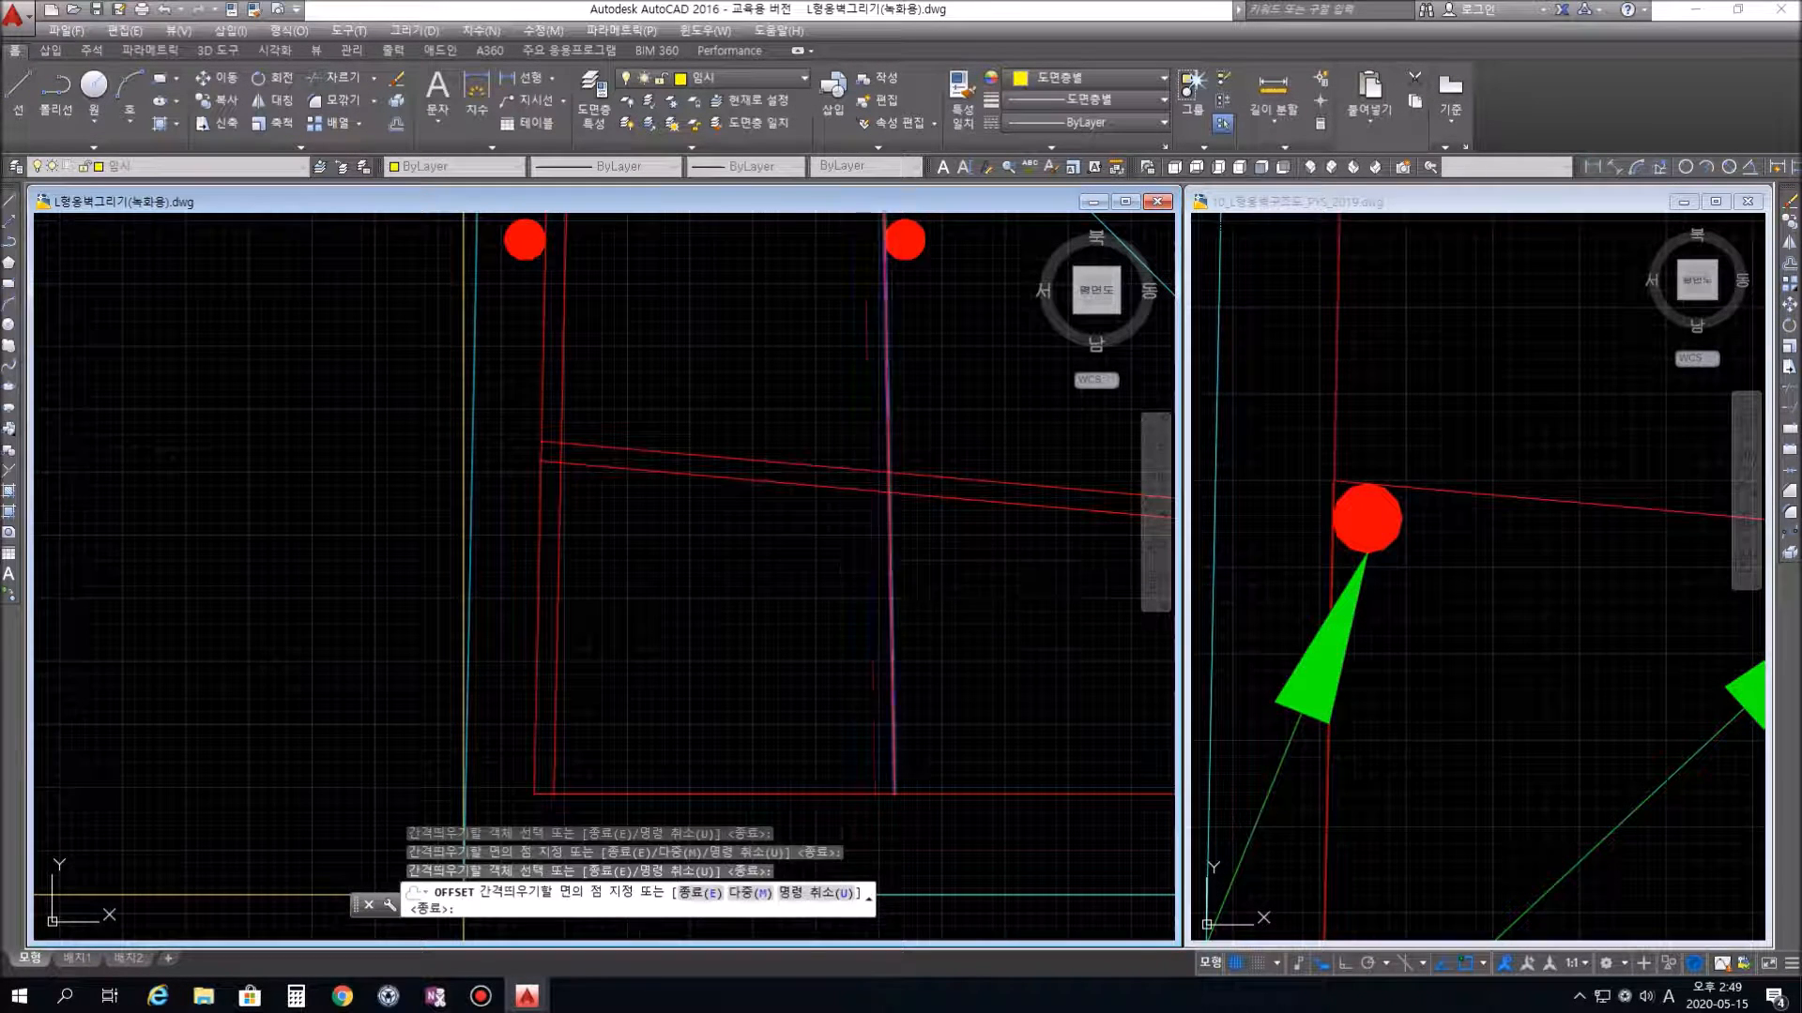
Offset the right wall rebar line and the bottom footing rebar line 20 inward, and finish offsetting
click(685, 794)
click(751, 723)
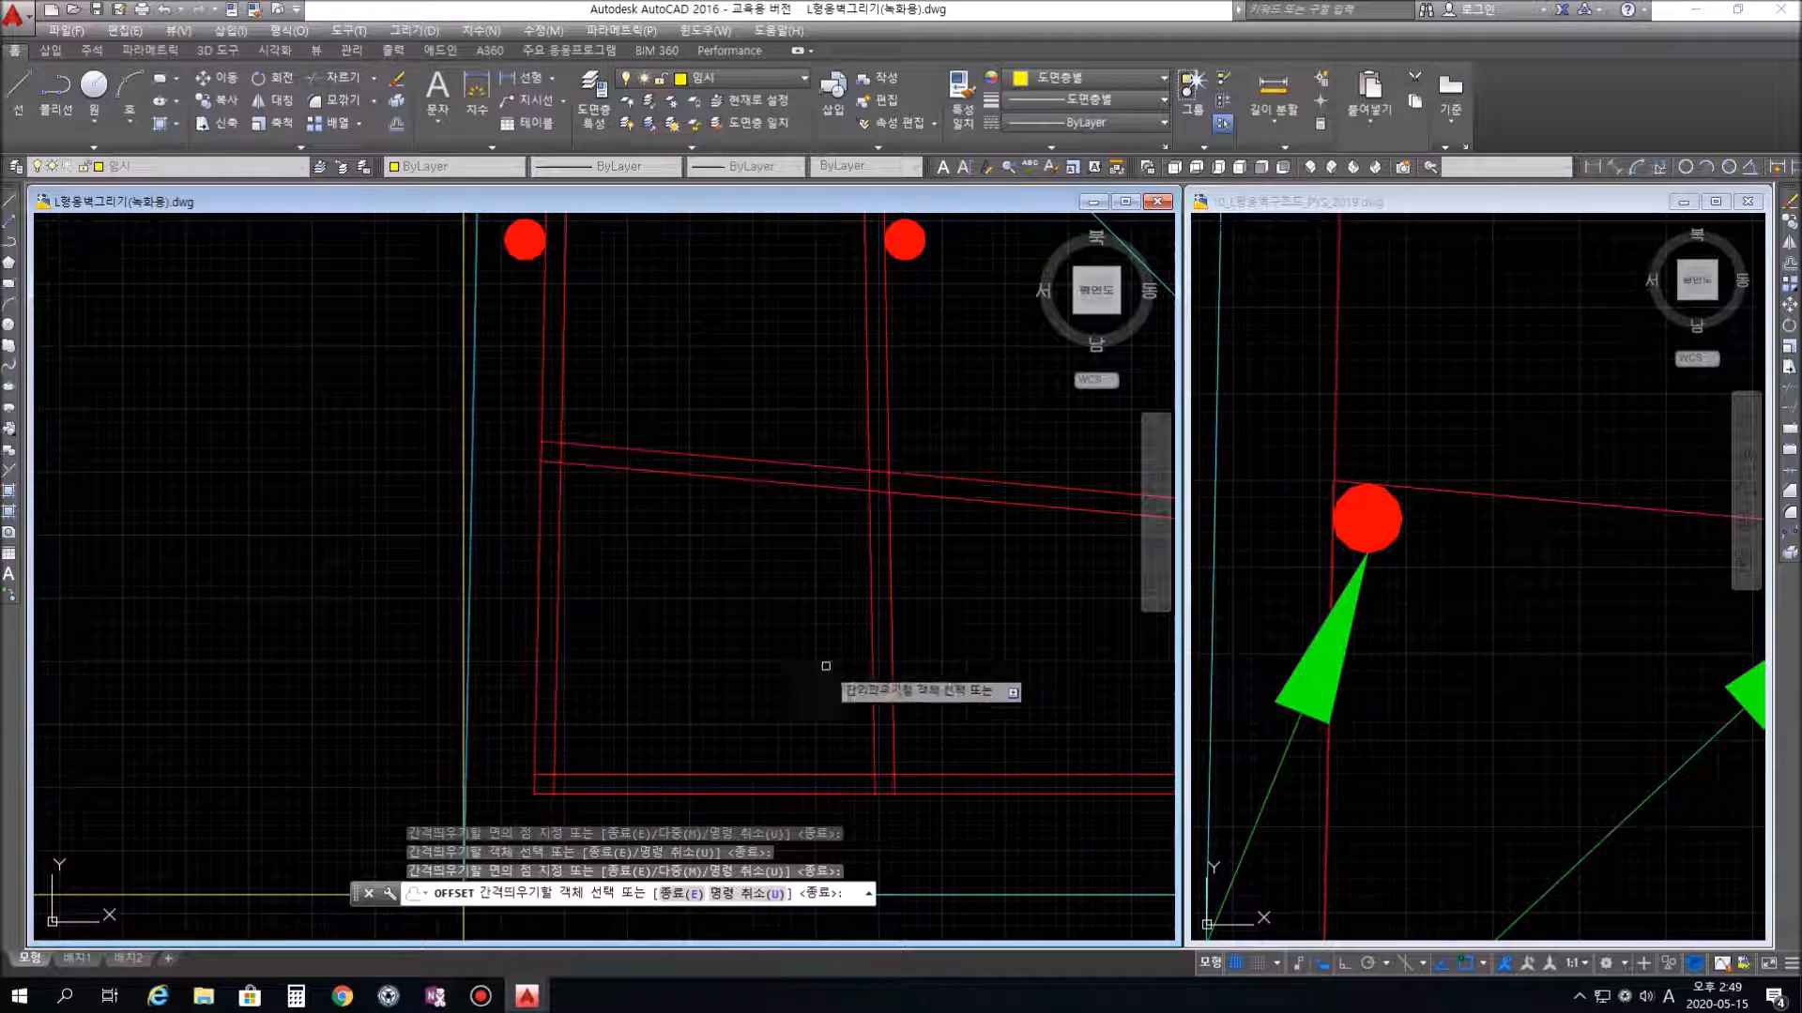
key(Escape)
key(Escape)
key(Escape)
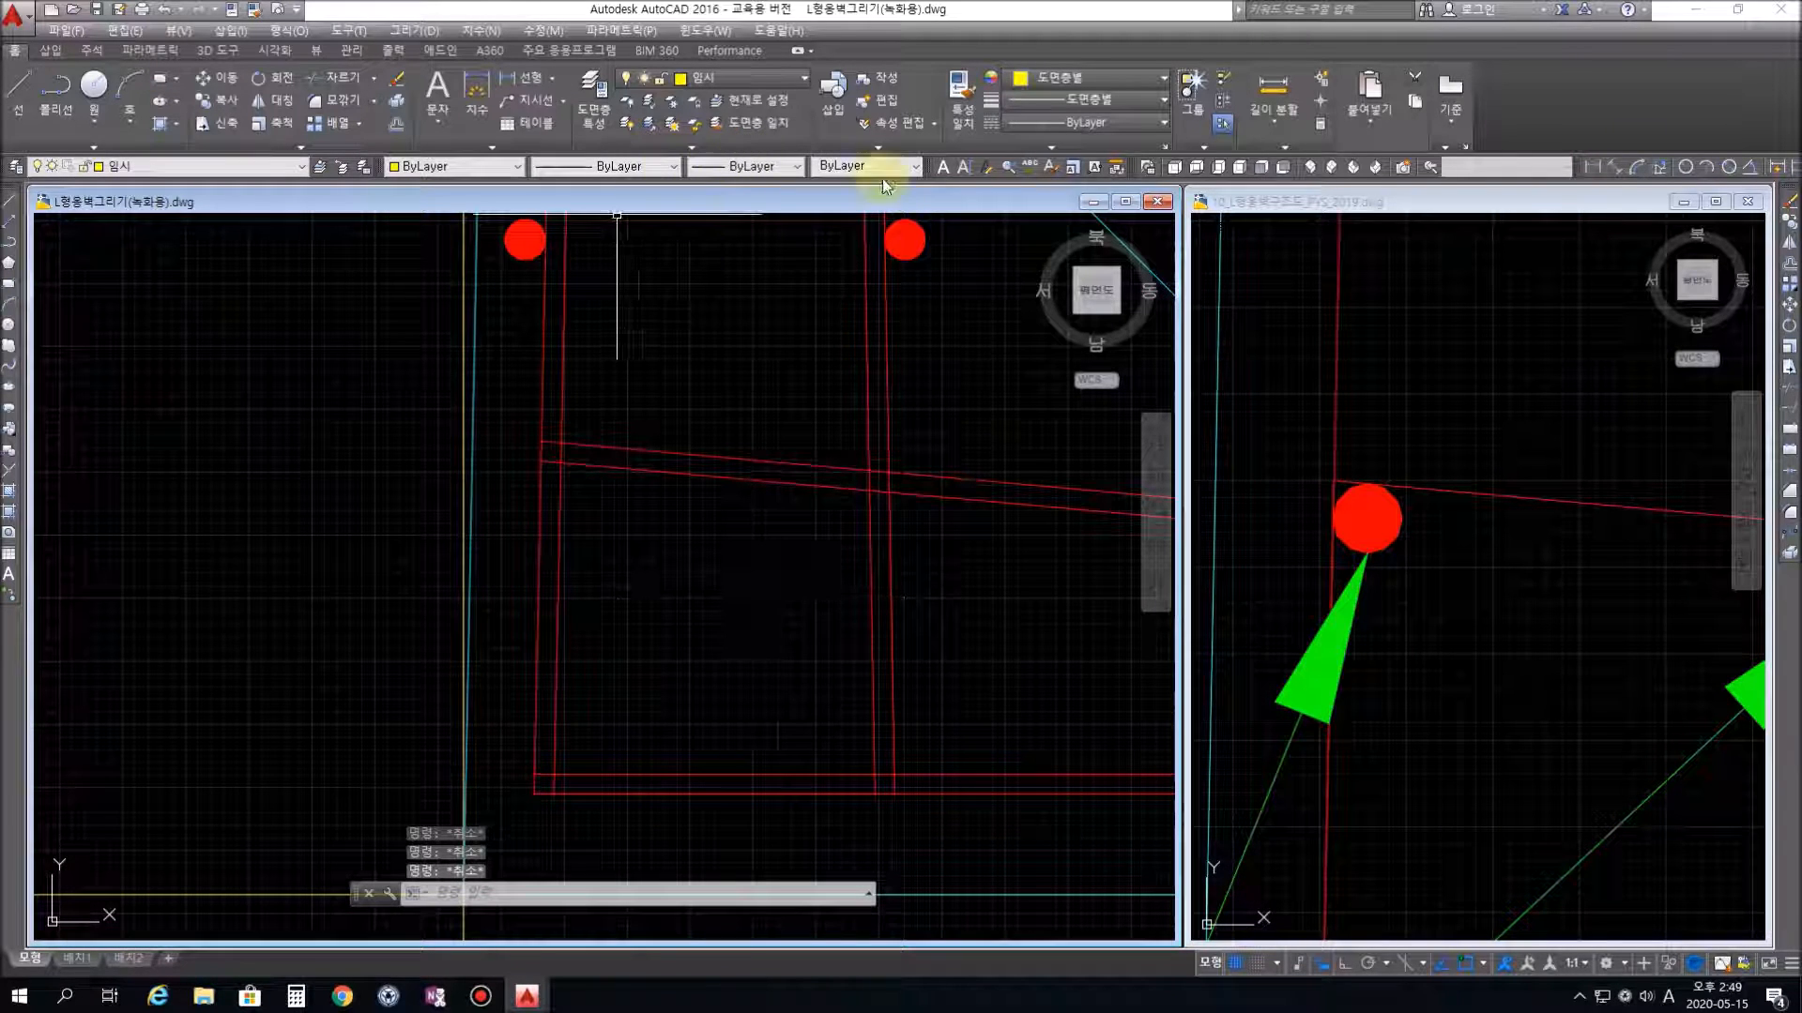
Copy the lowest right-side rebar dot by its centre to the four intersections of the offset lines in the footing corner
key(Return)
click(906, 248)
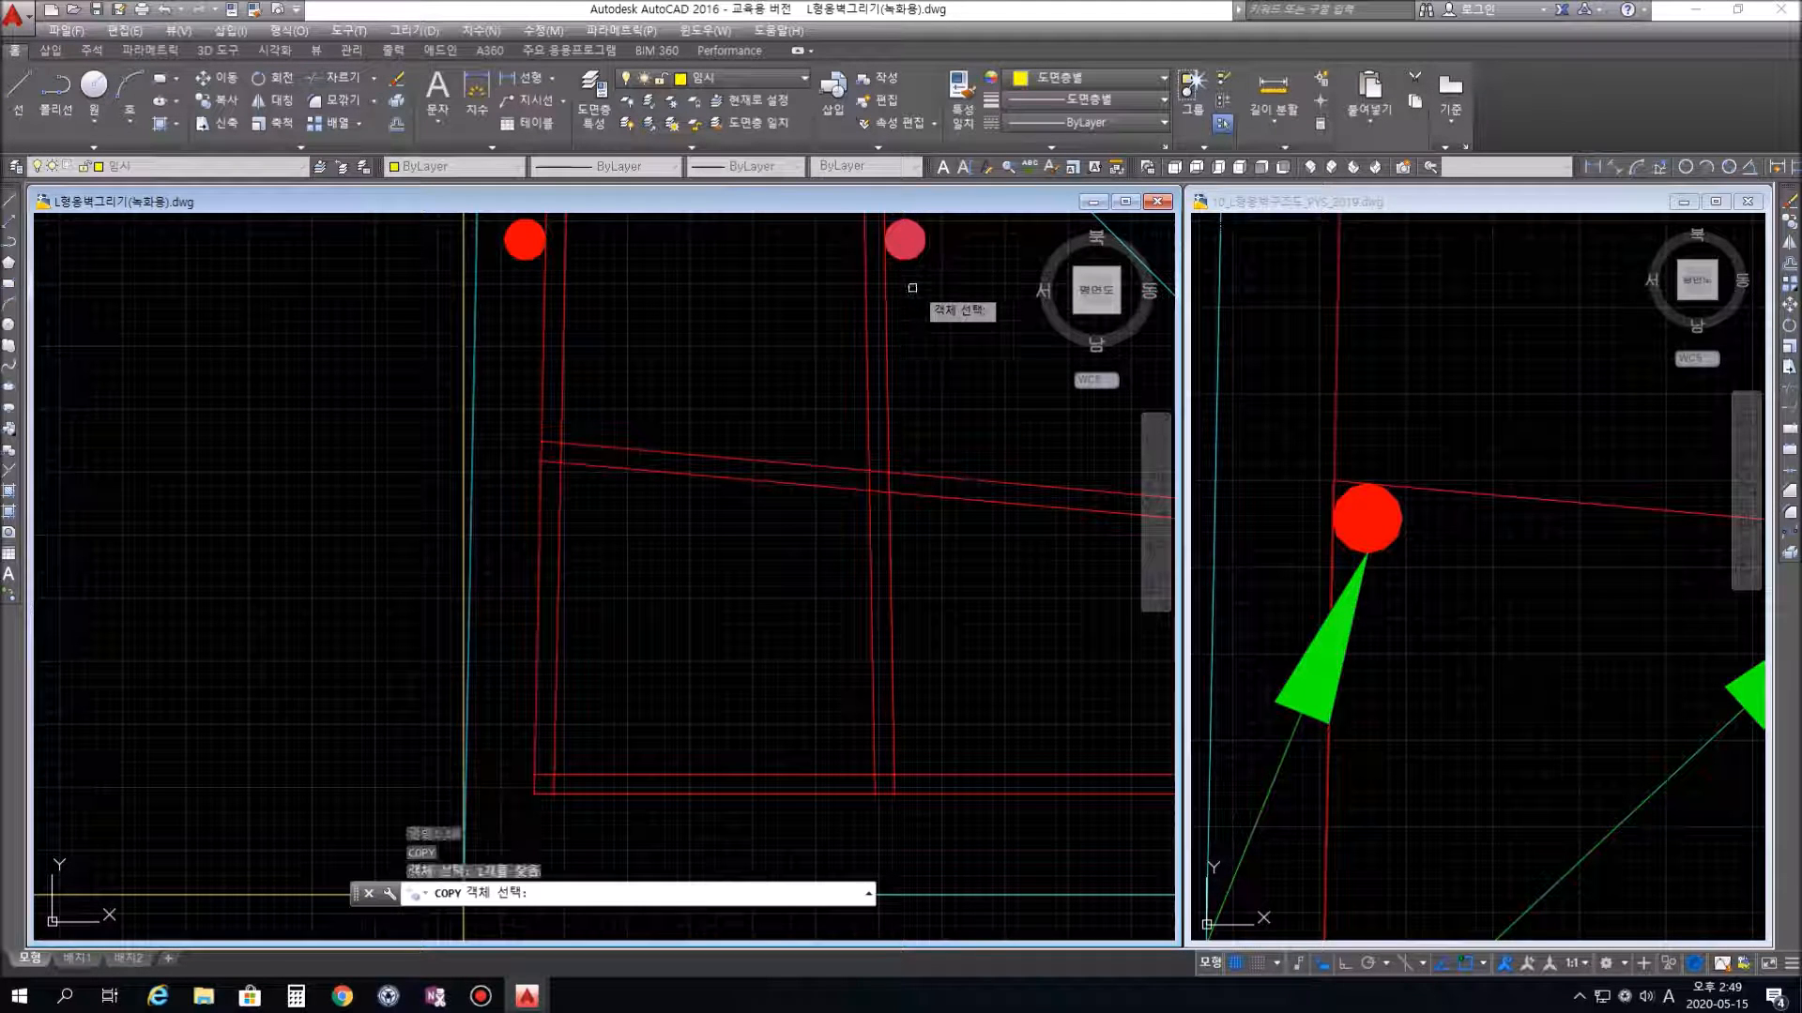
key(Return)
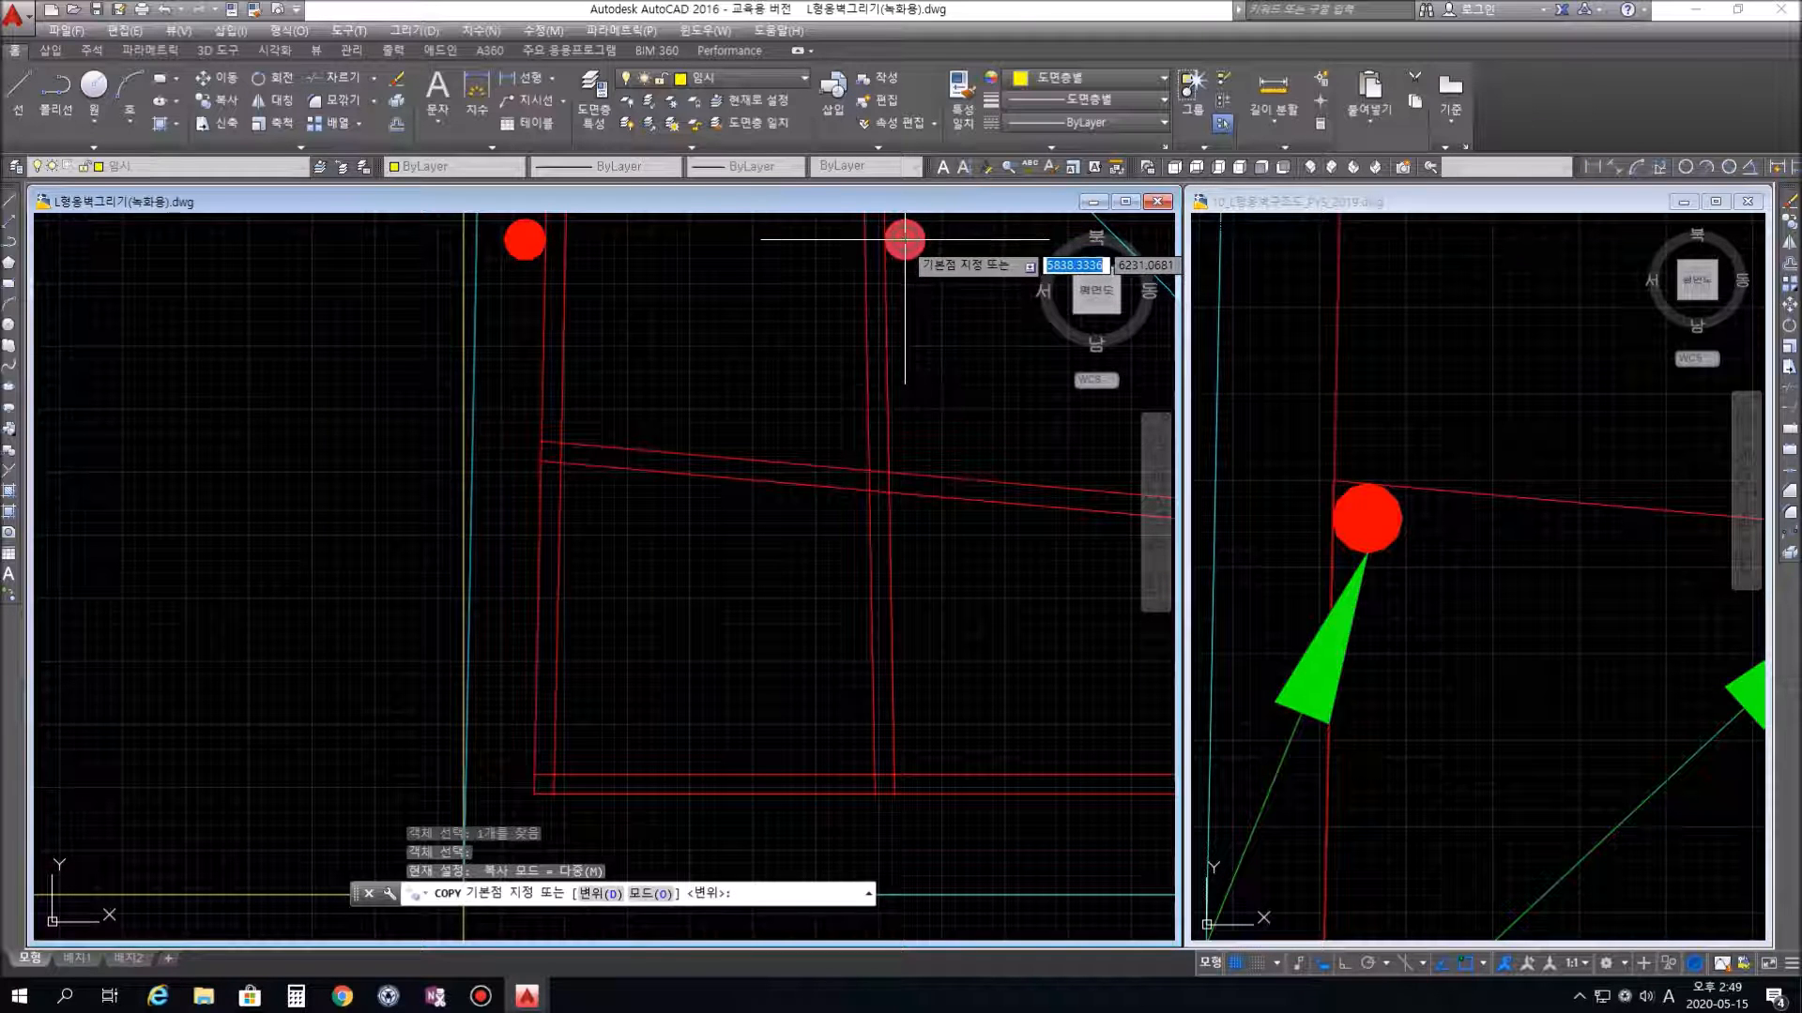
click(904, 241)
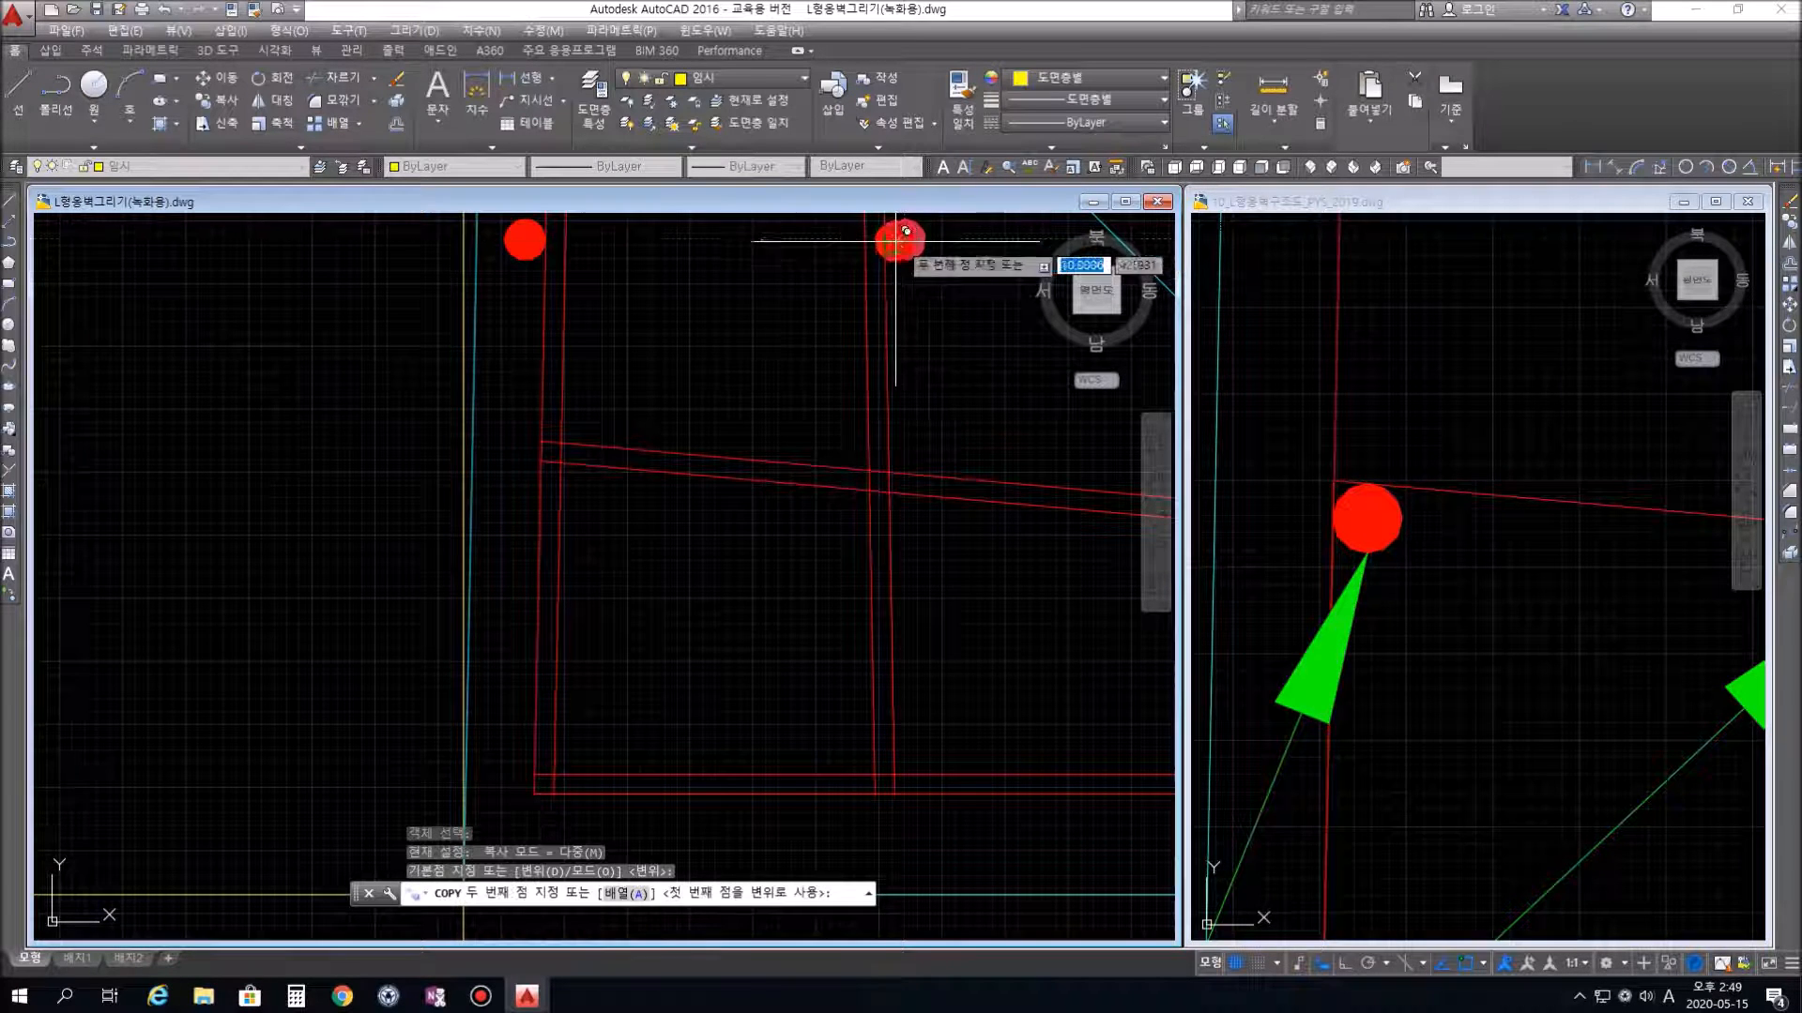
click(869, 490)
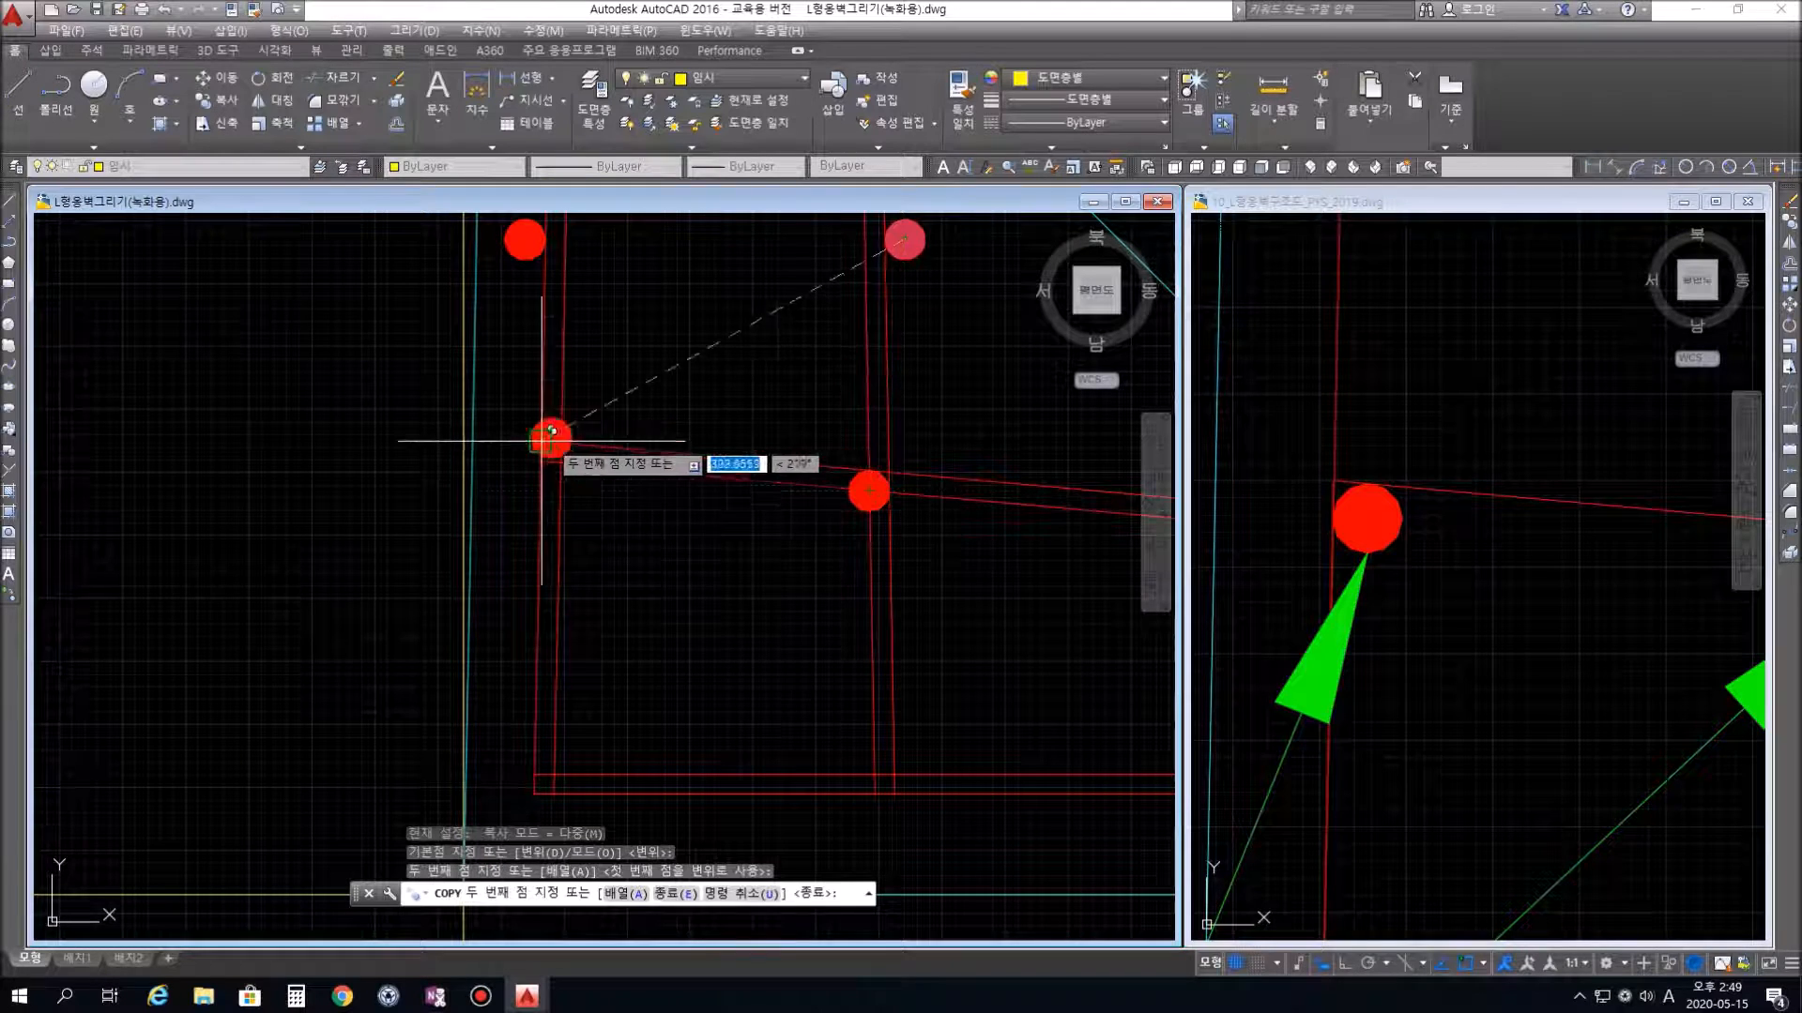
click(554, 774)
click(875, 774)
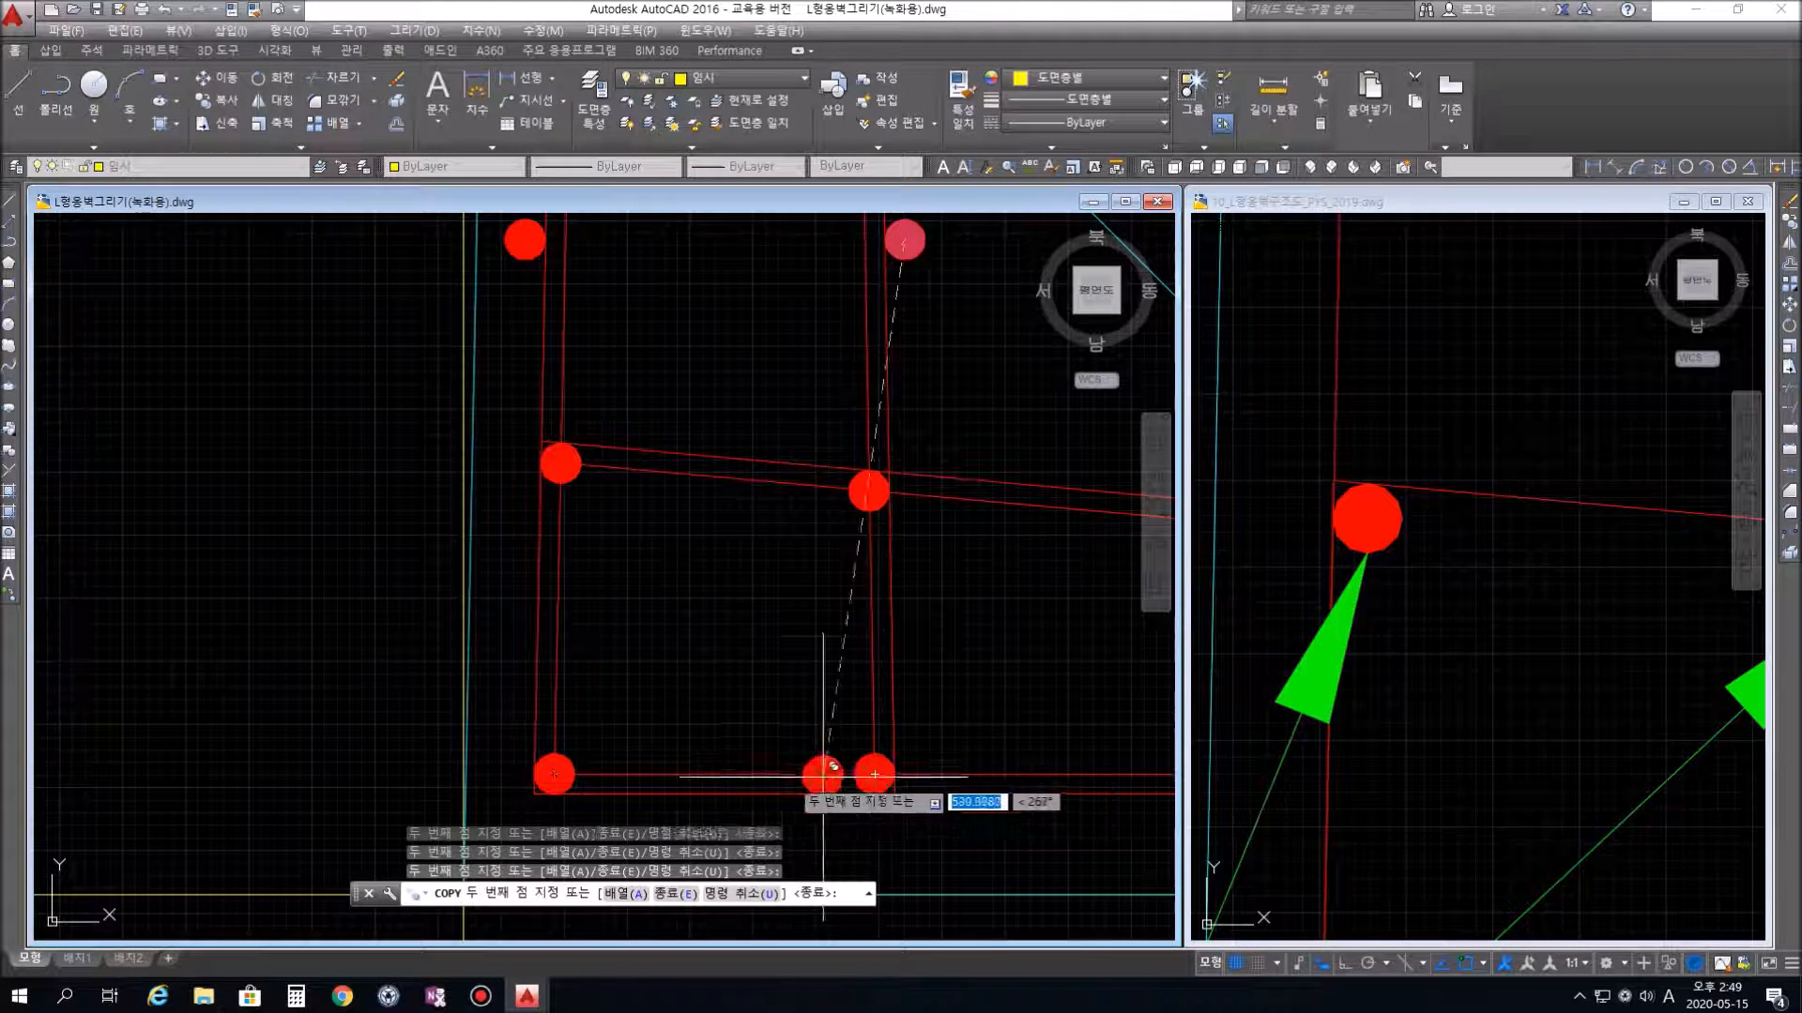
key(Escape)
key(Escape)
key(Escape)
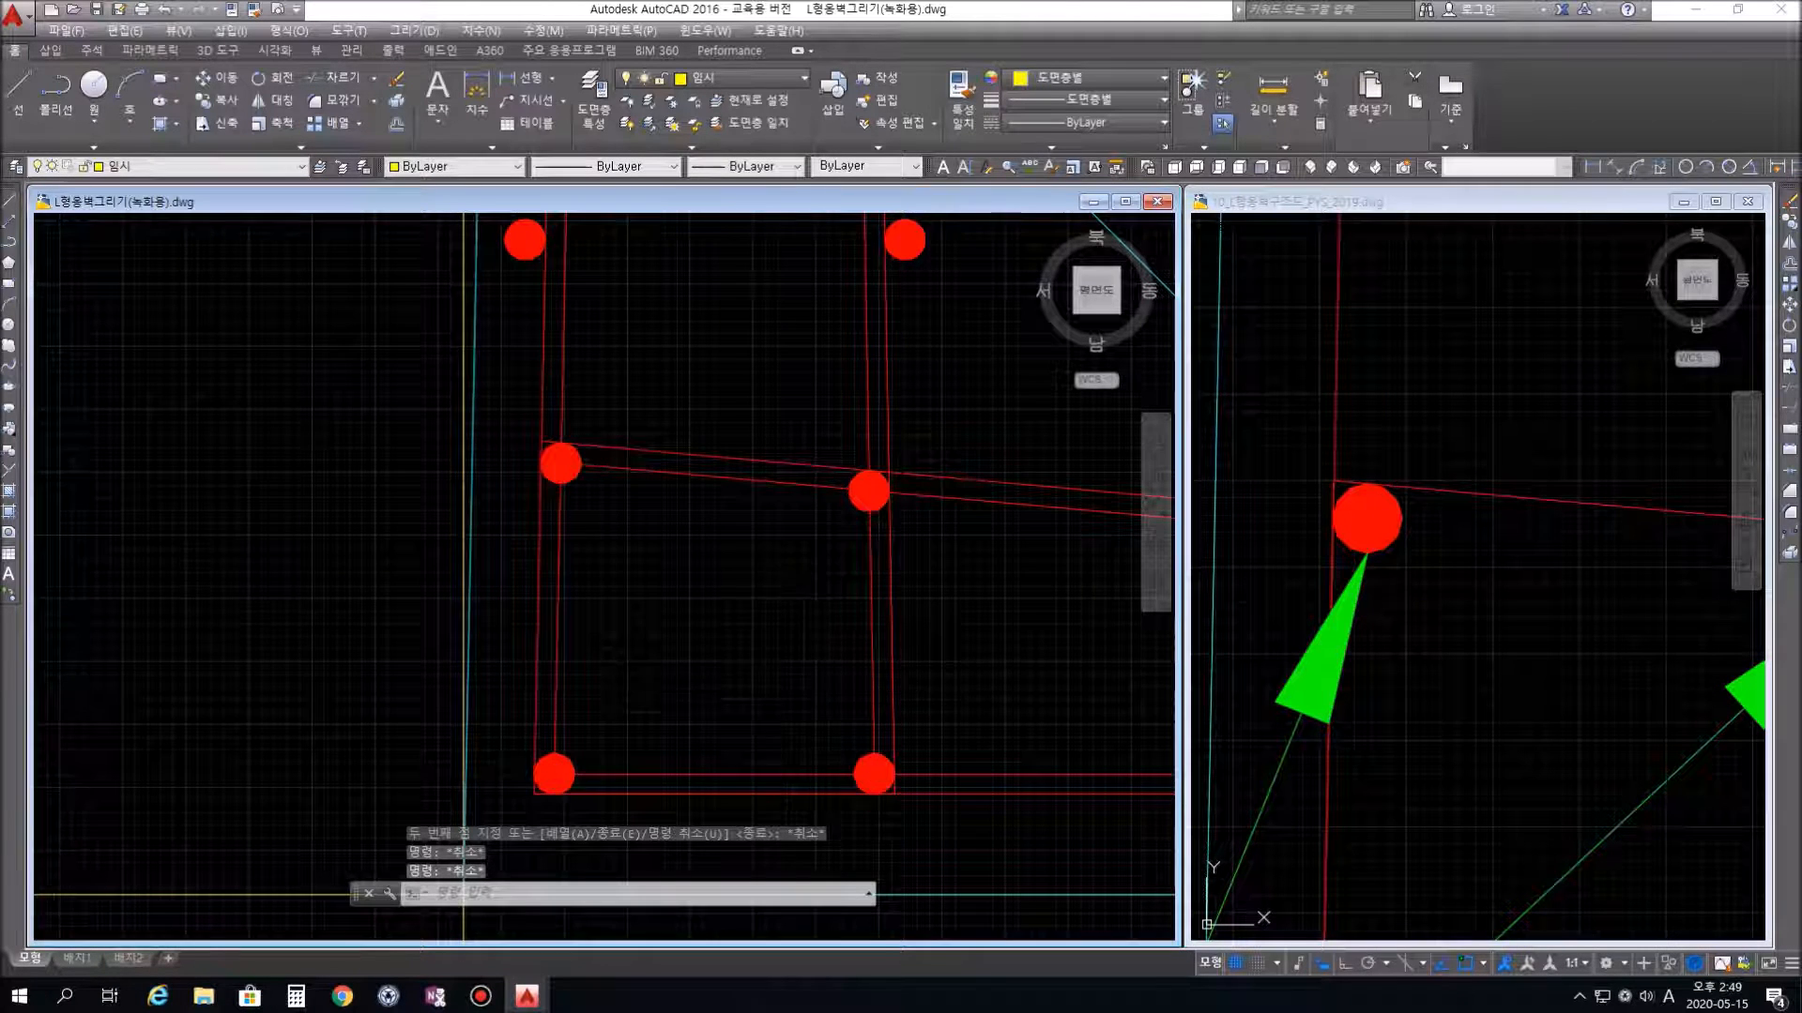
Erase the temporary offset lines around the four footing corner dots, keeping the dots and the original rebar lines
scroll(774, 689, down, 2)
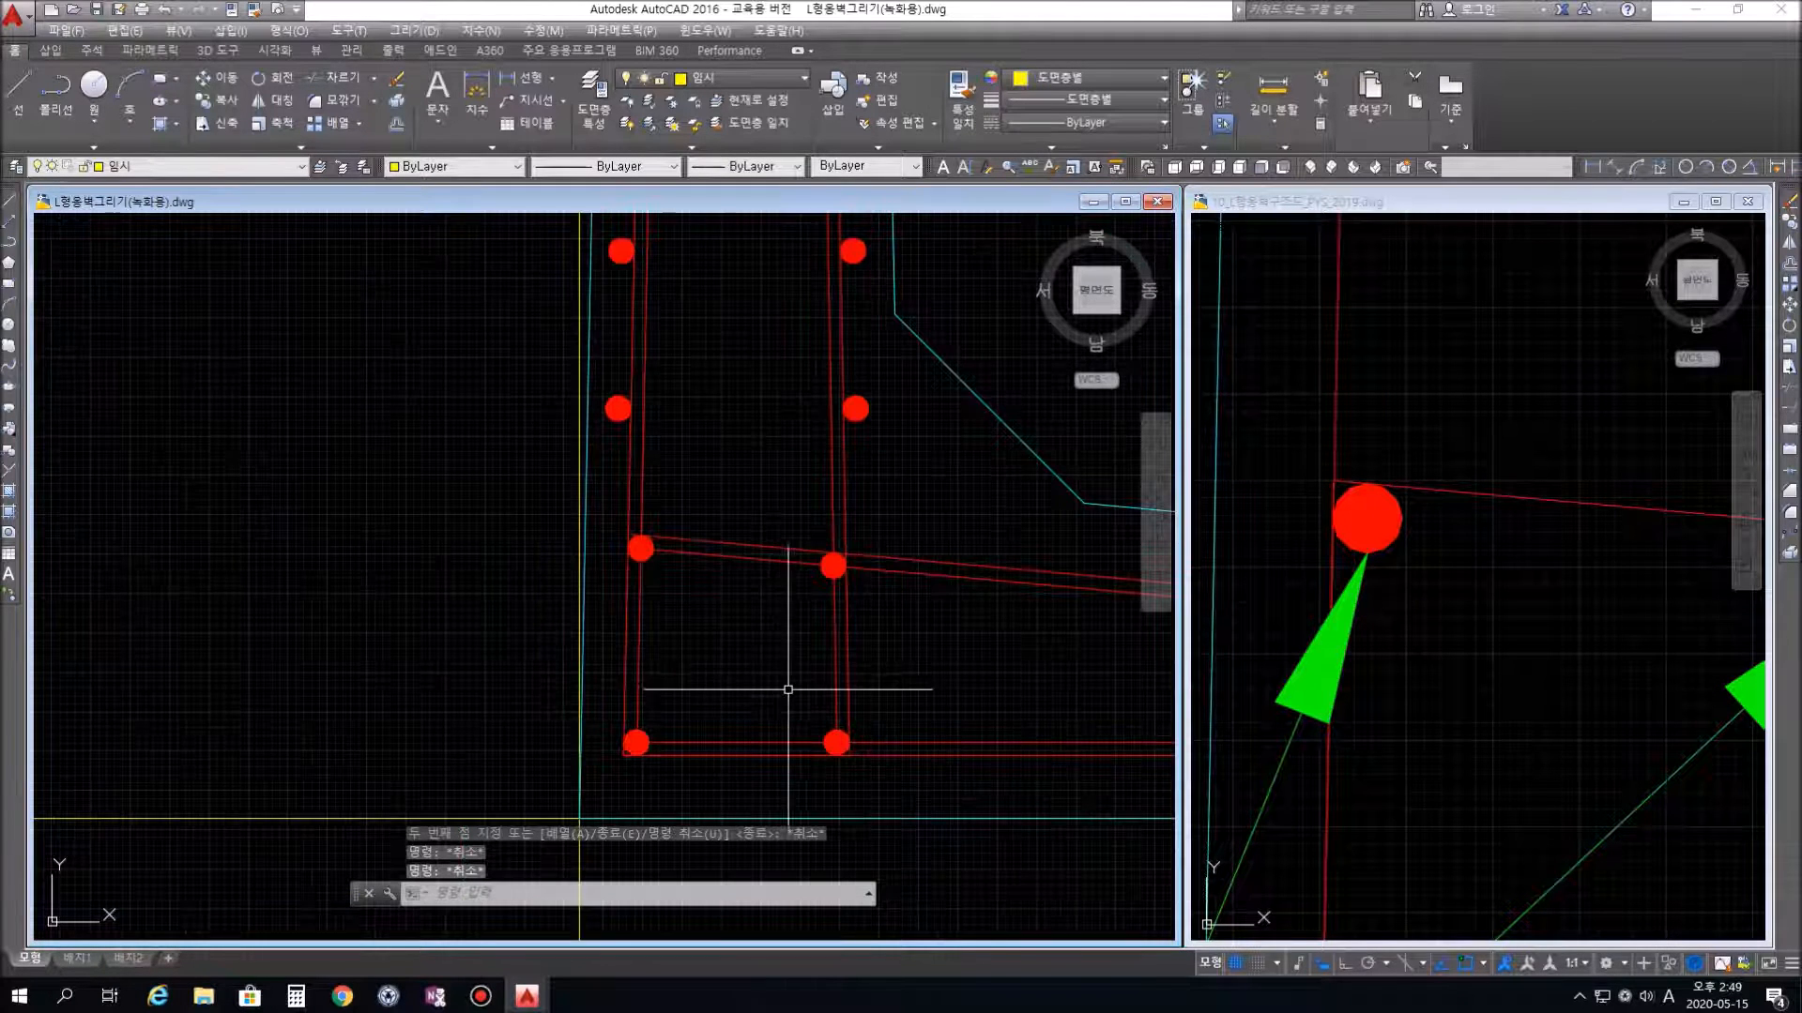
click(836, 691)
key(Delete)
click(718, 557)
key(Delete)
click(639, 649)
key(Delete)
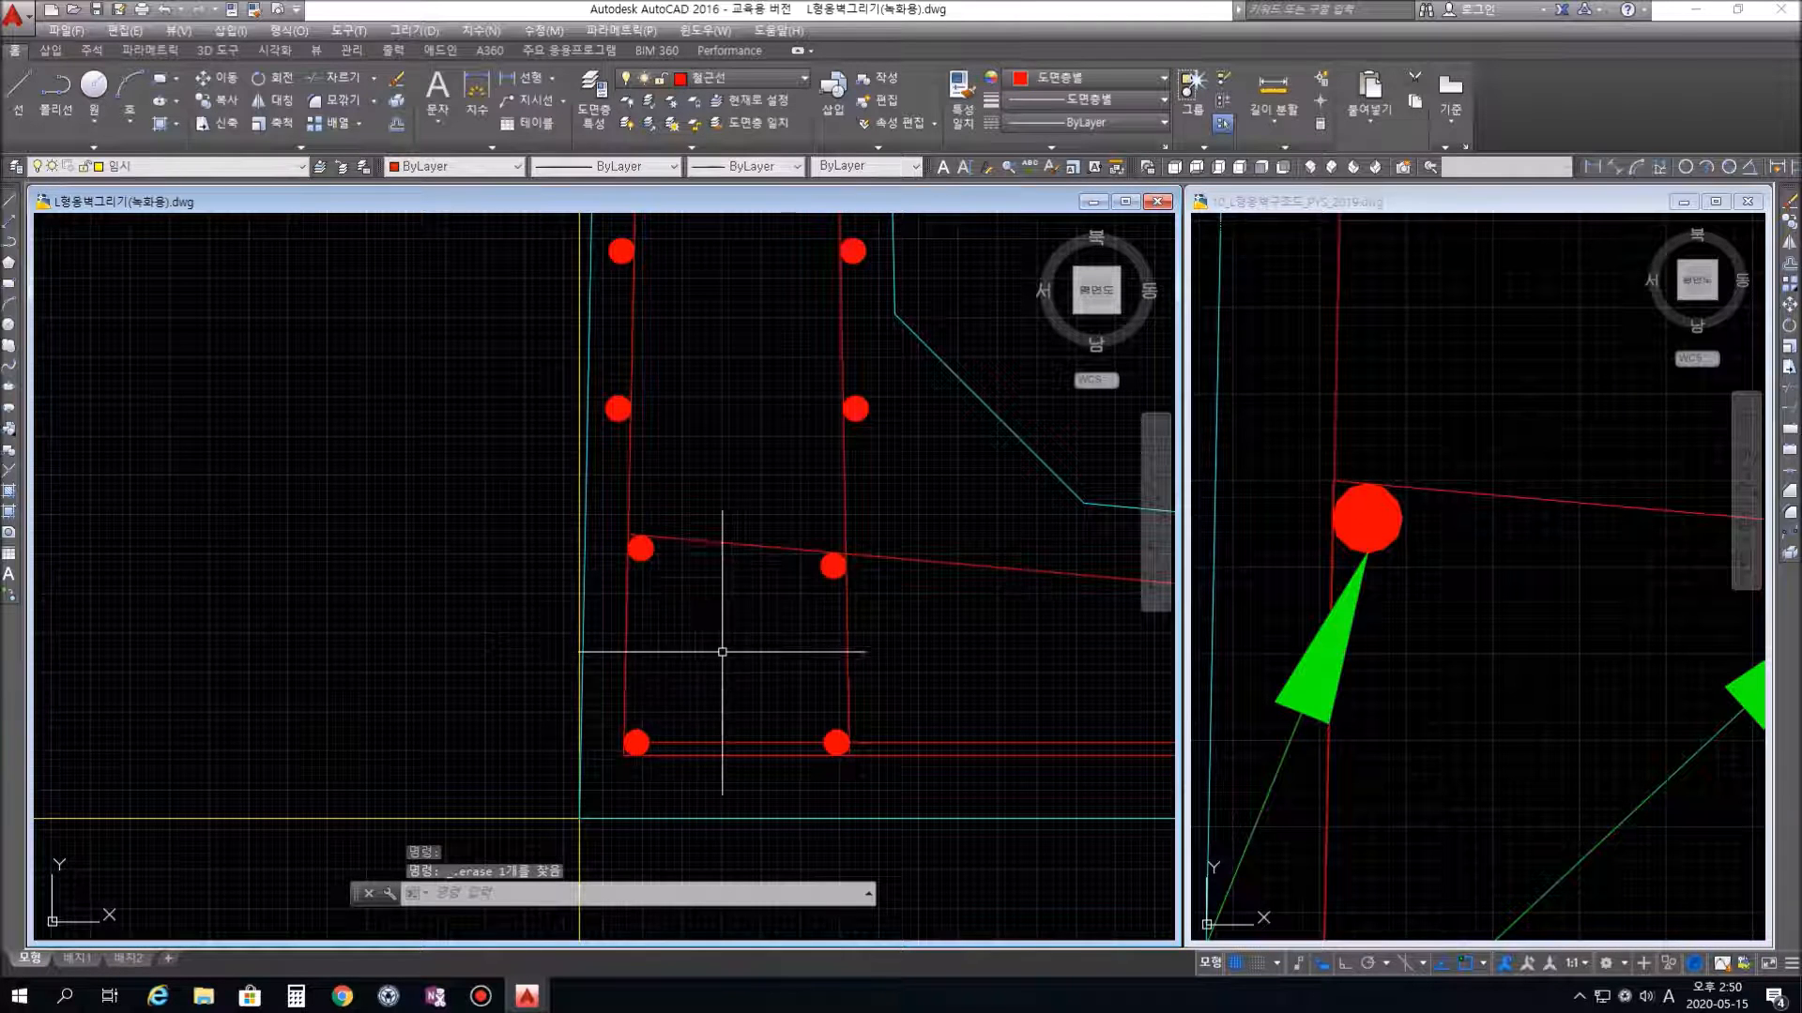
Examine the footing's rebar dot layout and spacing dimensions in the section and base slab plan of 10_L형옹벽구조도_PYS_2019.dwg
scroll(924, 697, down, 4)
middle_drag(1006, 734, 954, 801)
scroll(962, 754, down, 2)
middle_drag(979, 677, 977, 679)
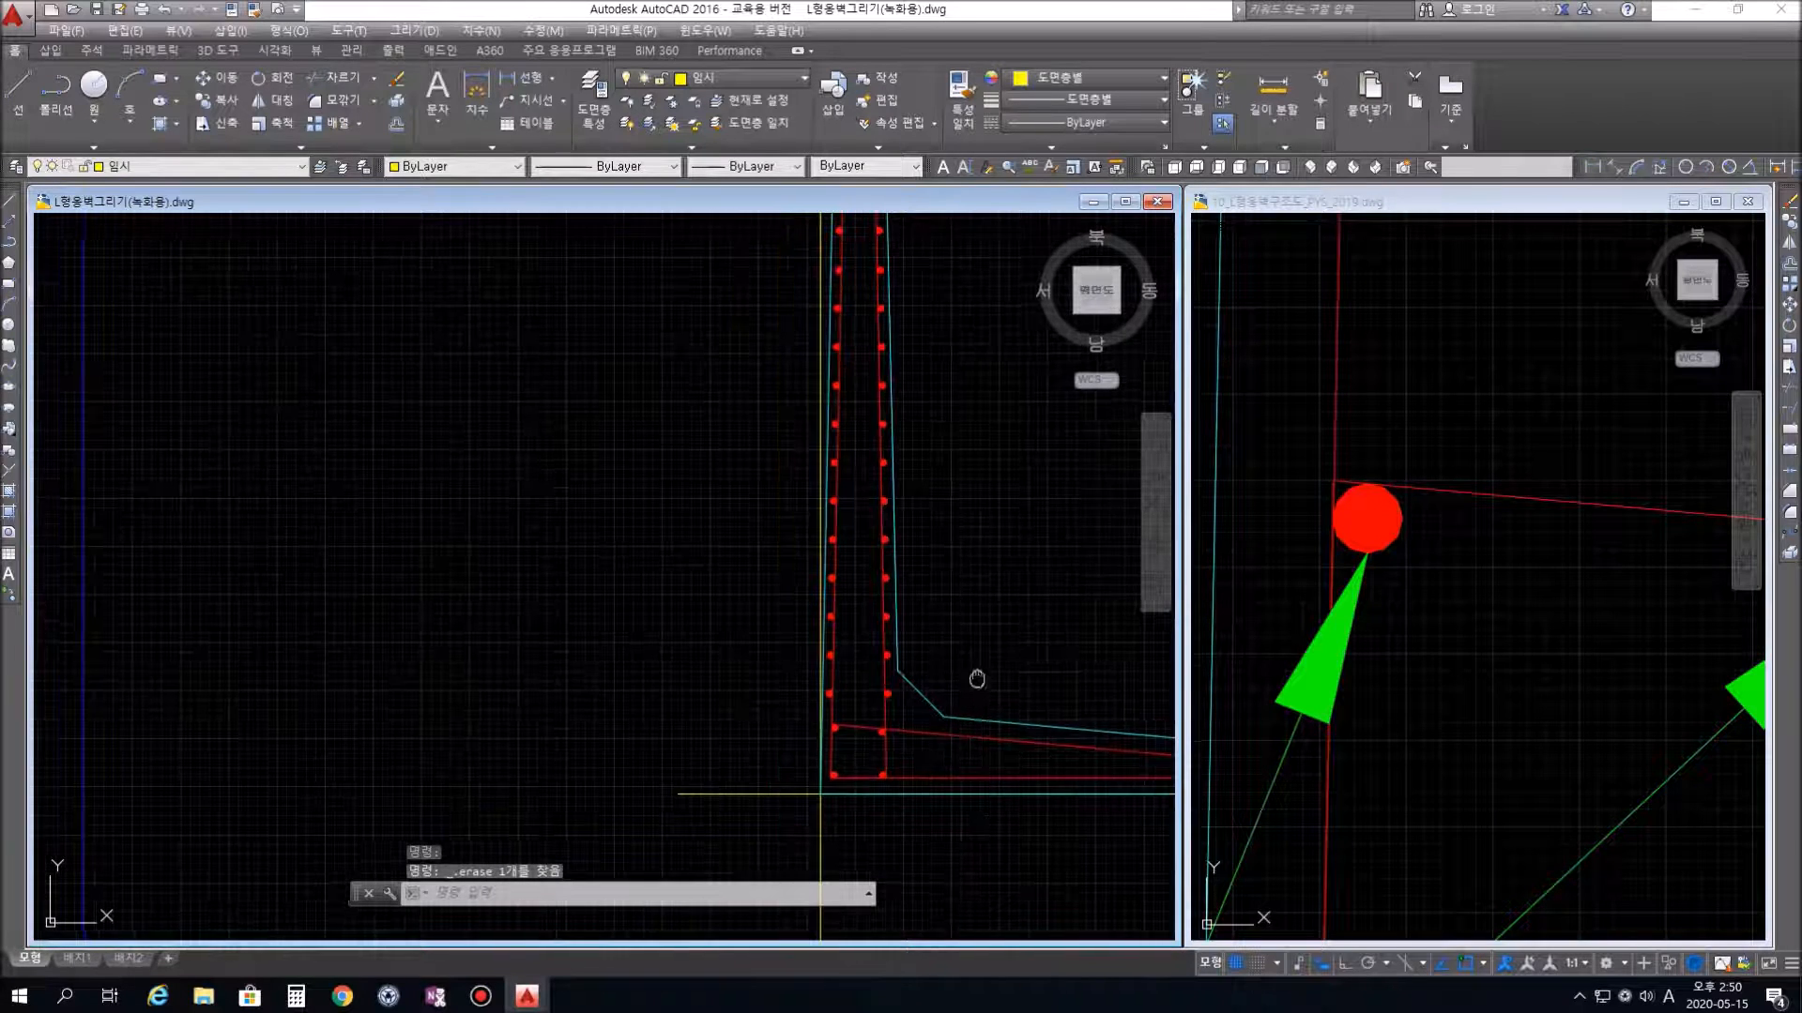
scroll(923, 854, down, 2)
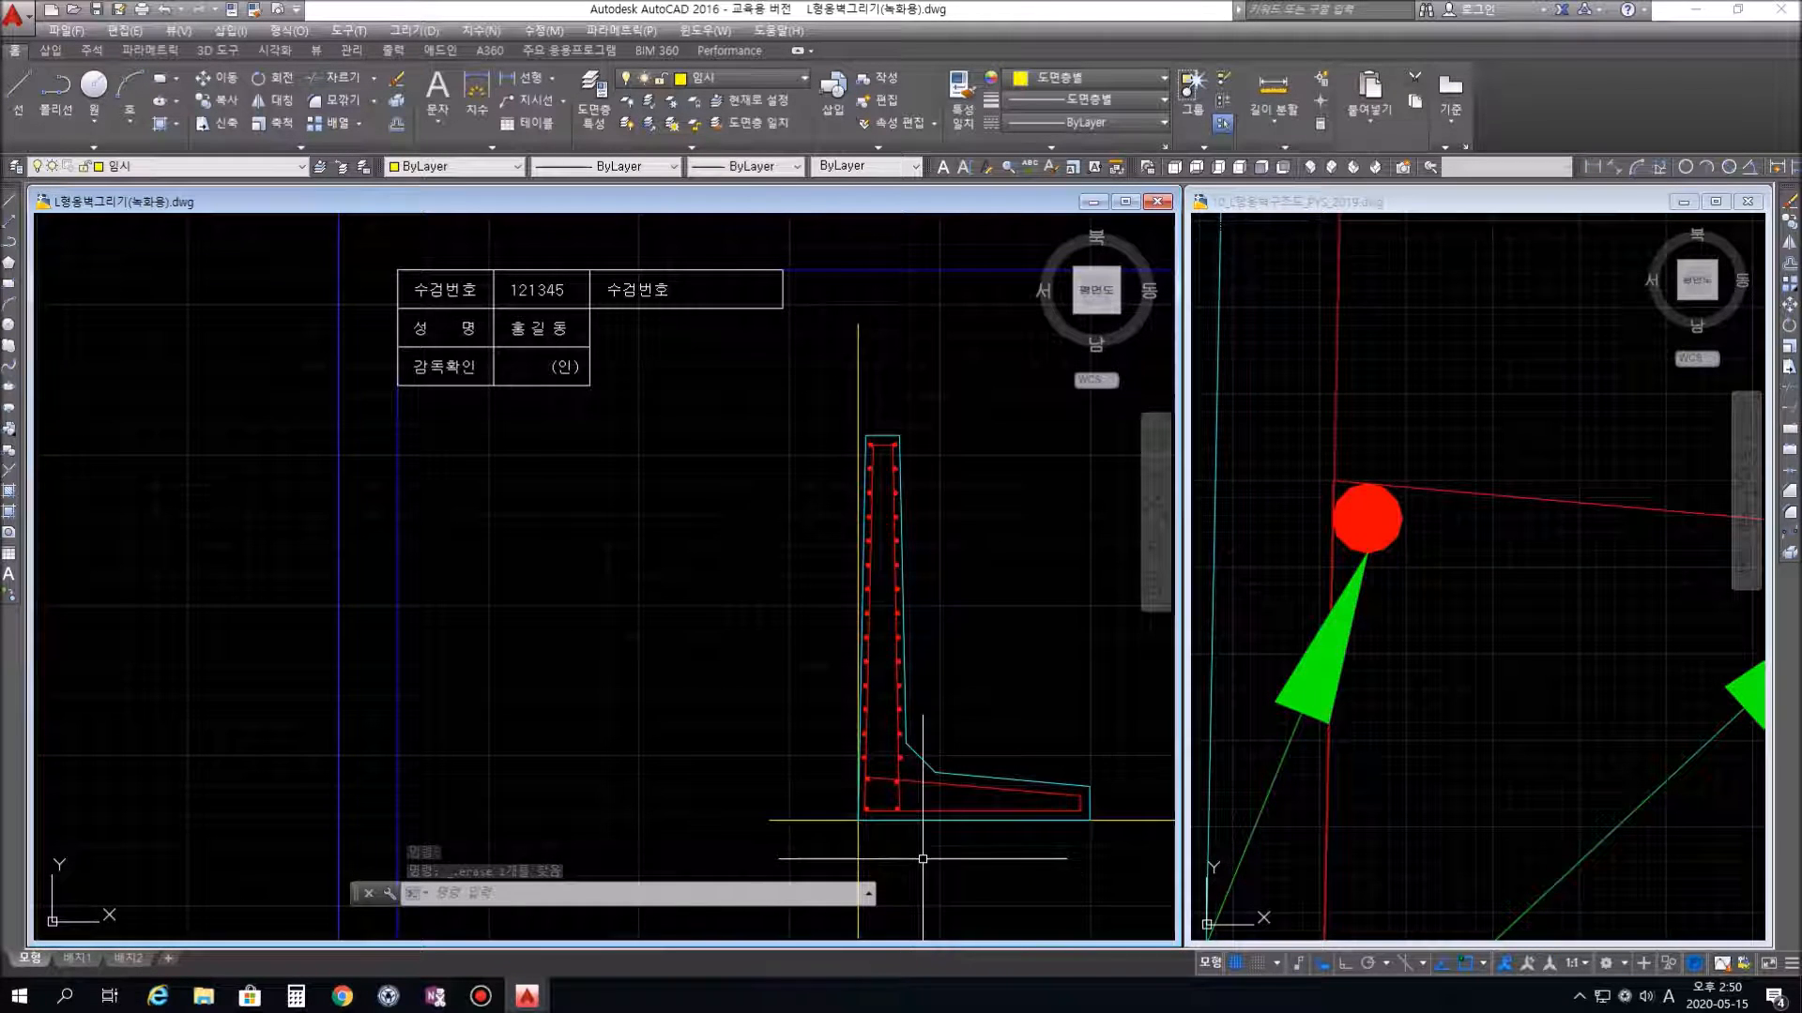
middle_drag(941, 829, 567, 690)
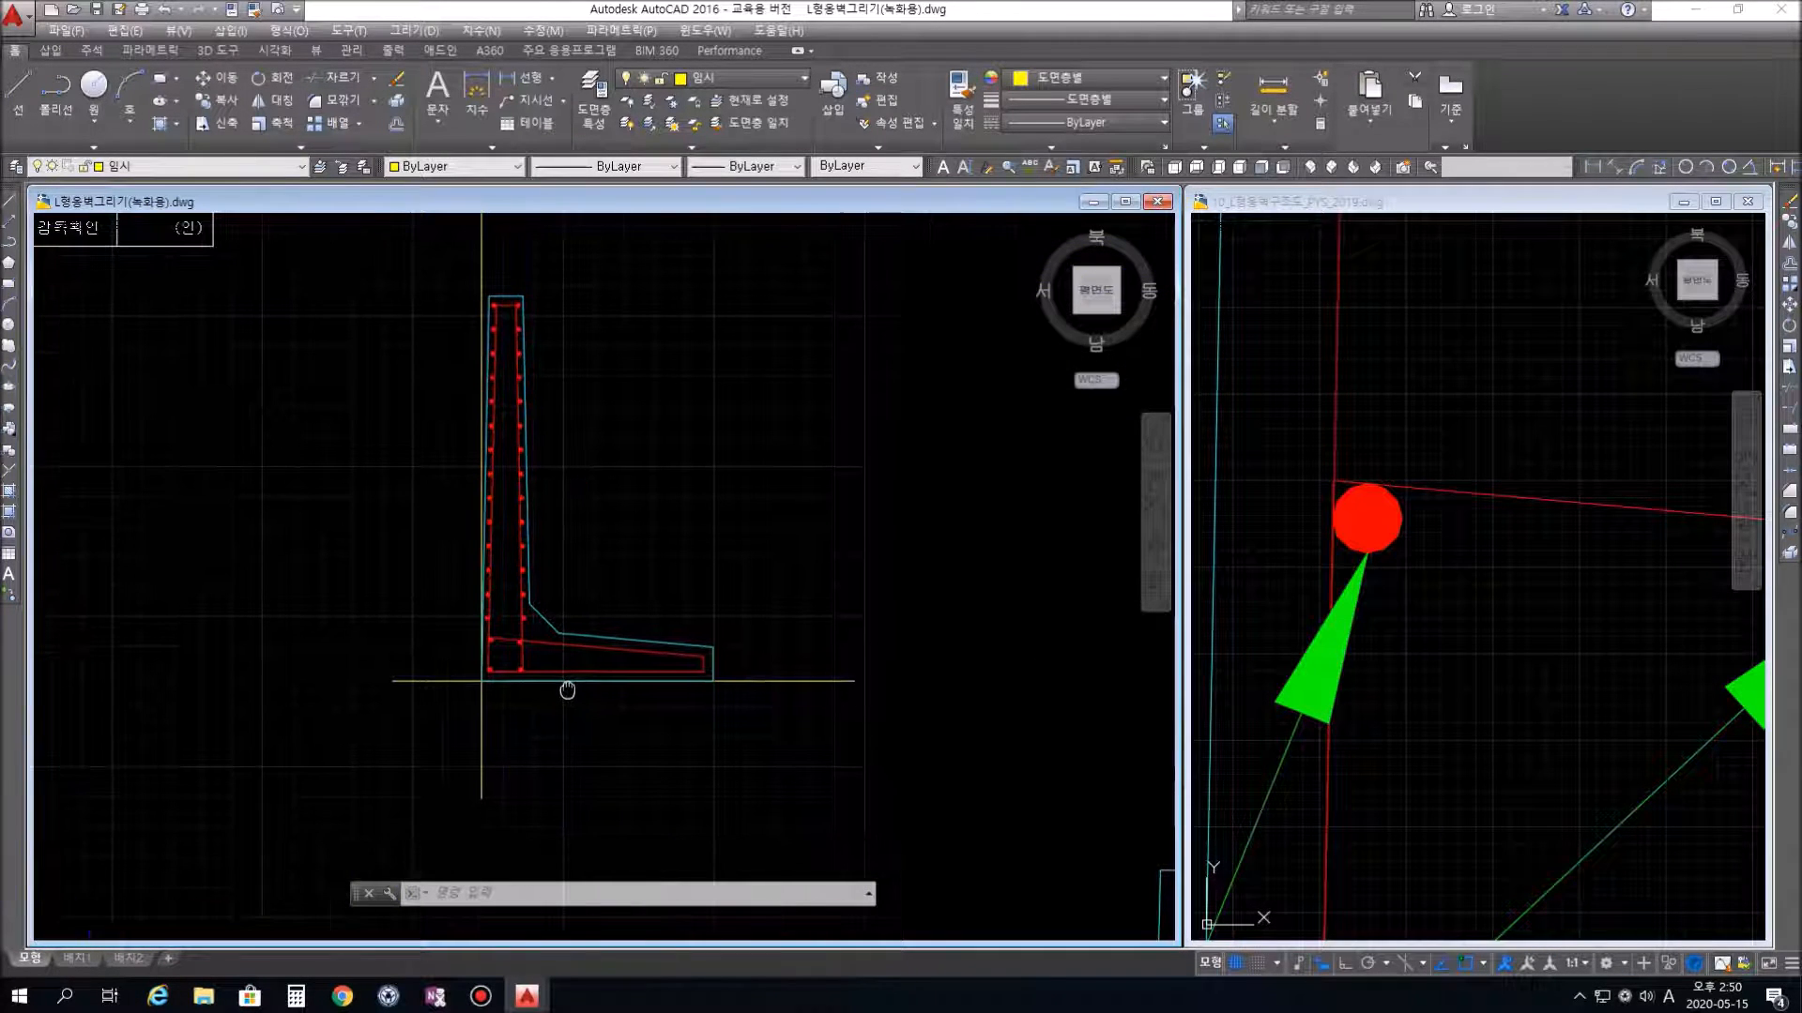
click(1533, 730)
scroll(1466, 678, down, 8)
scroll(1466, 678, down, 5)
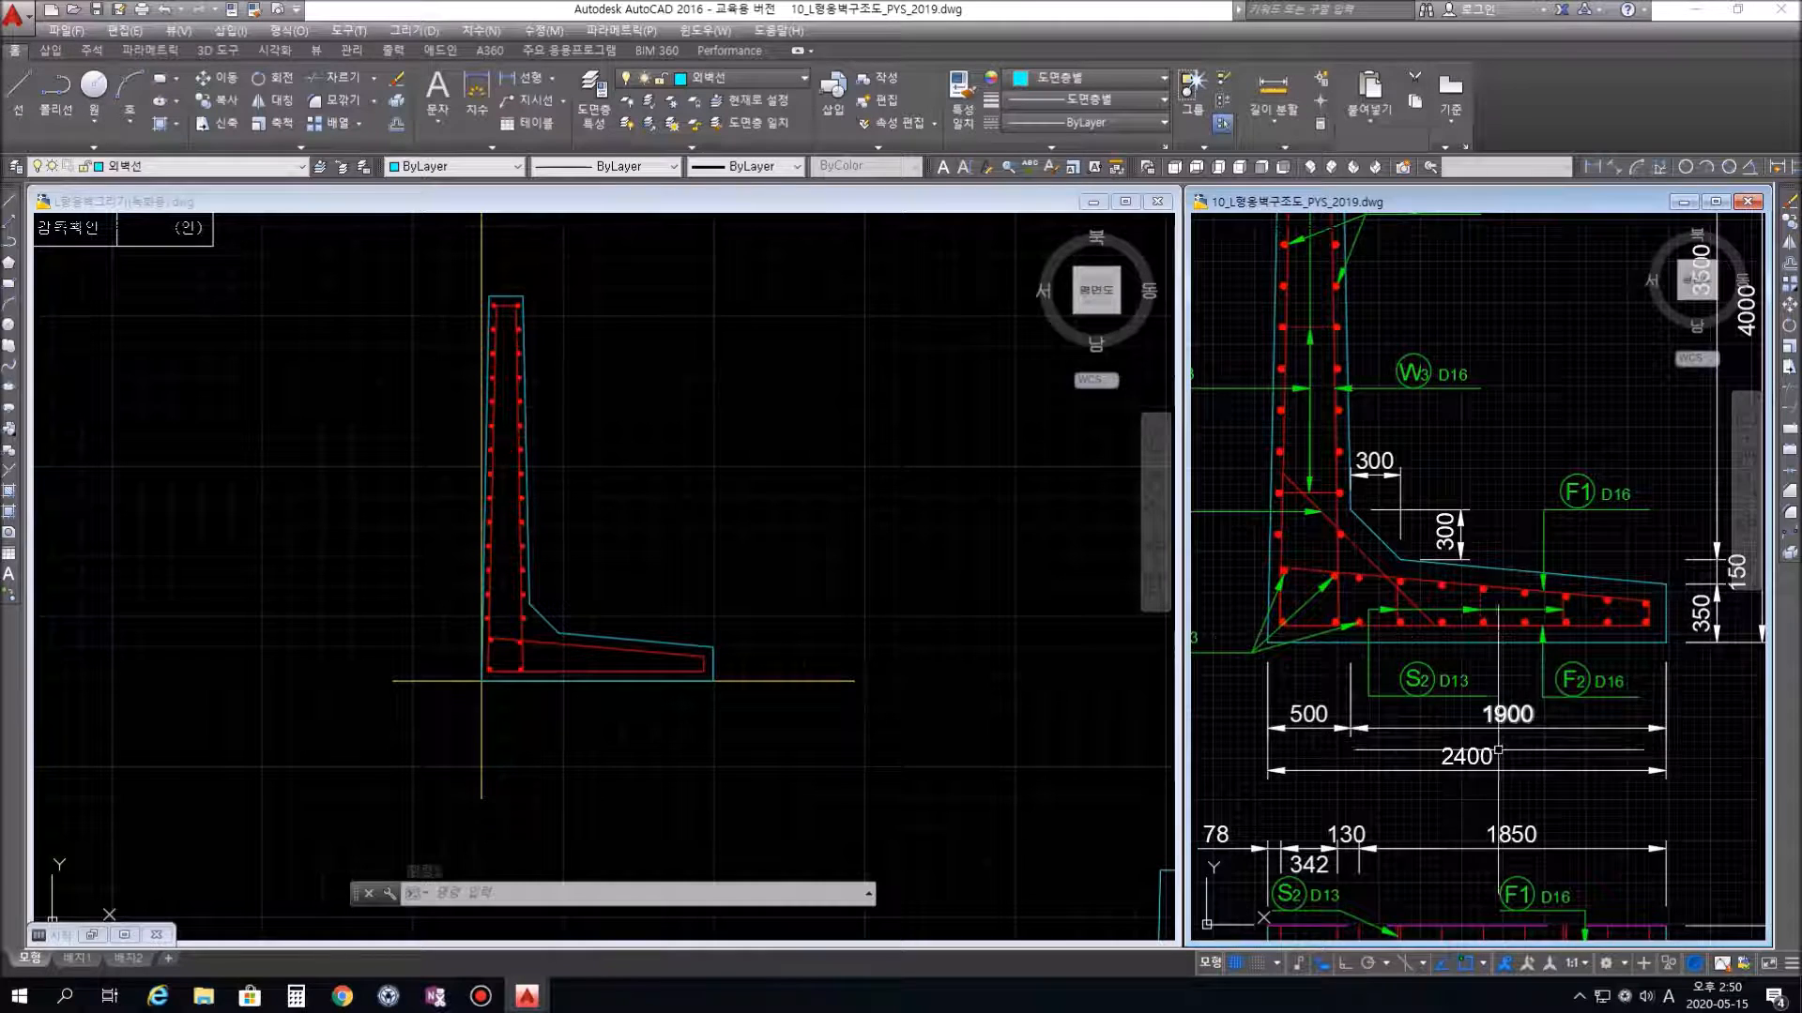
scroll(1501, 610, down, 5)
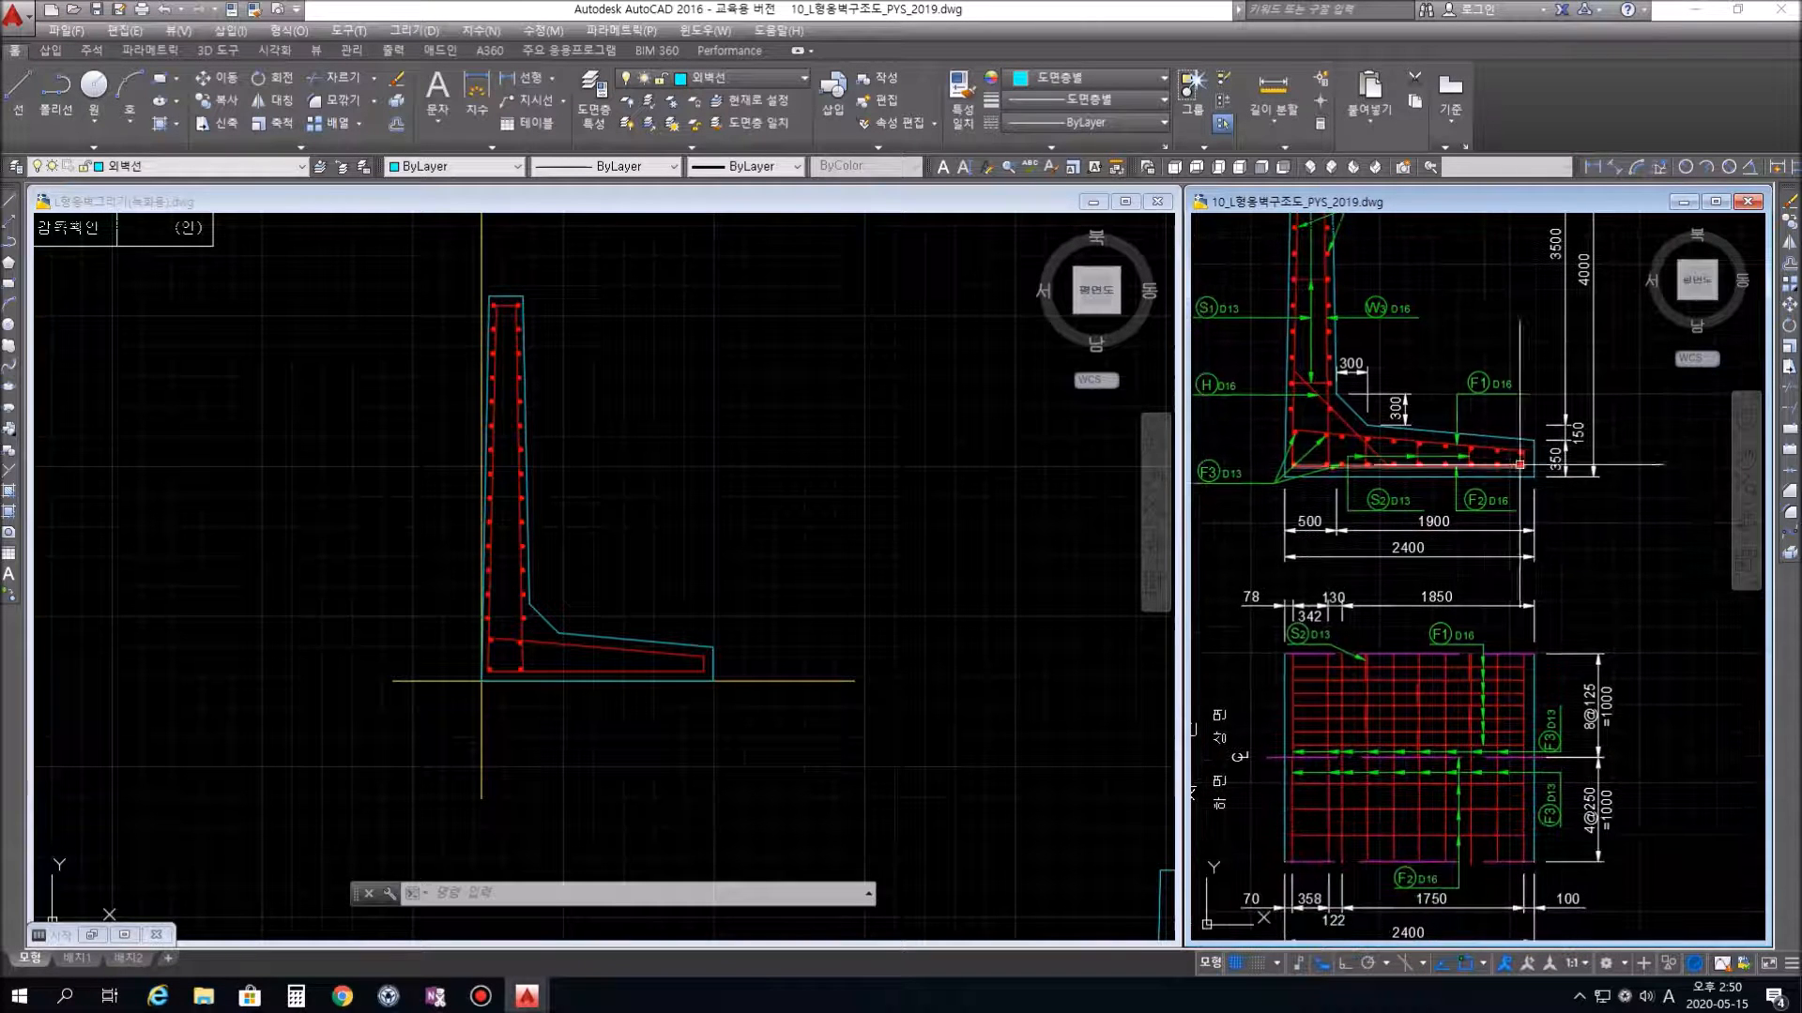
middle_drag(1520, 463, 1579, 352)
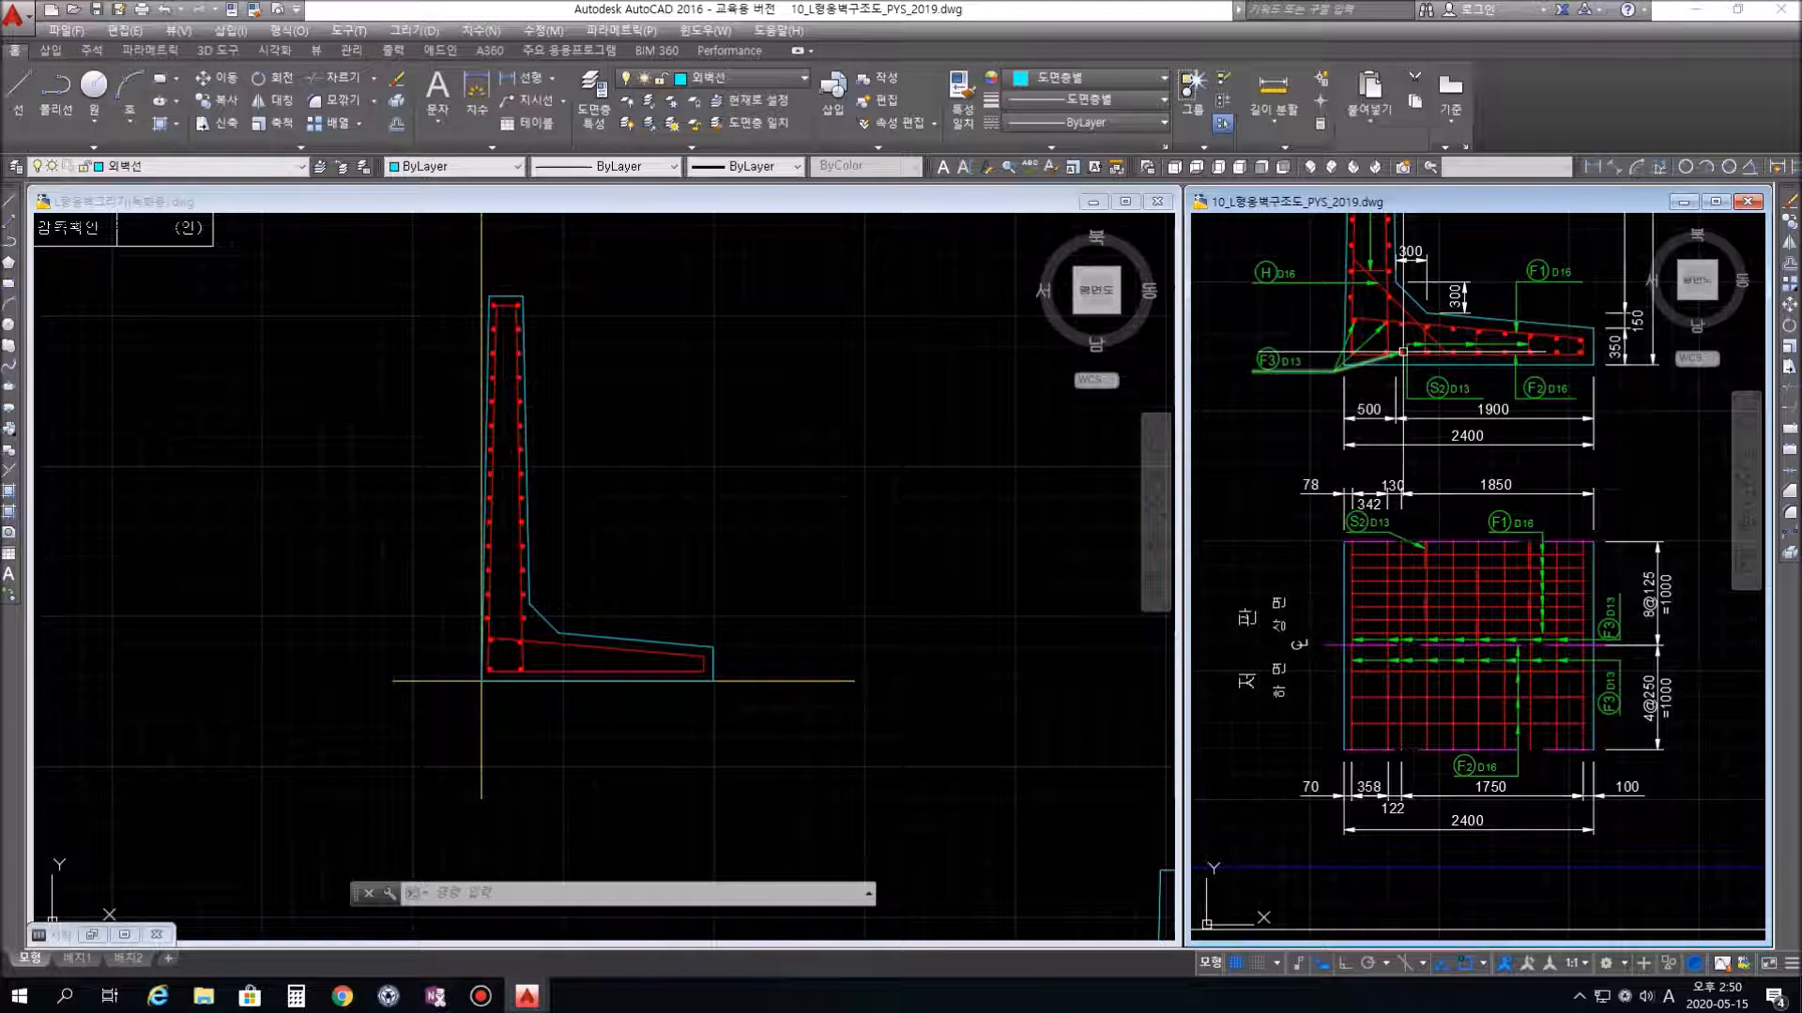
scroll(1404, 350, up, 4)
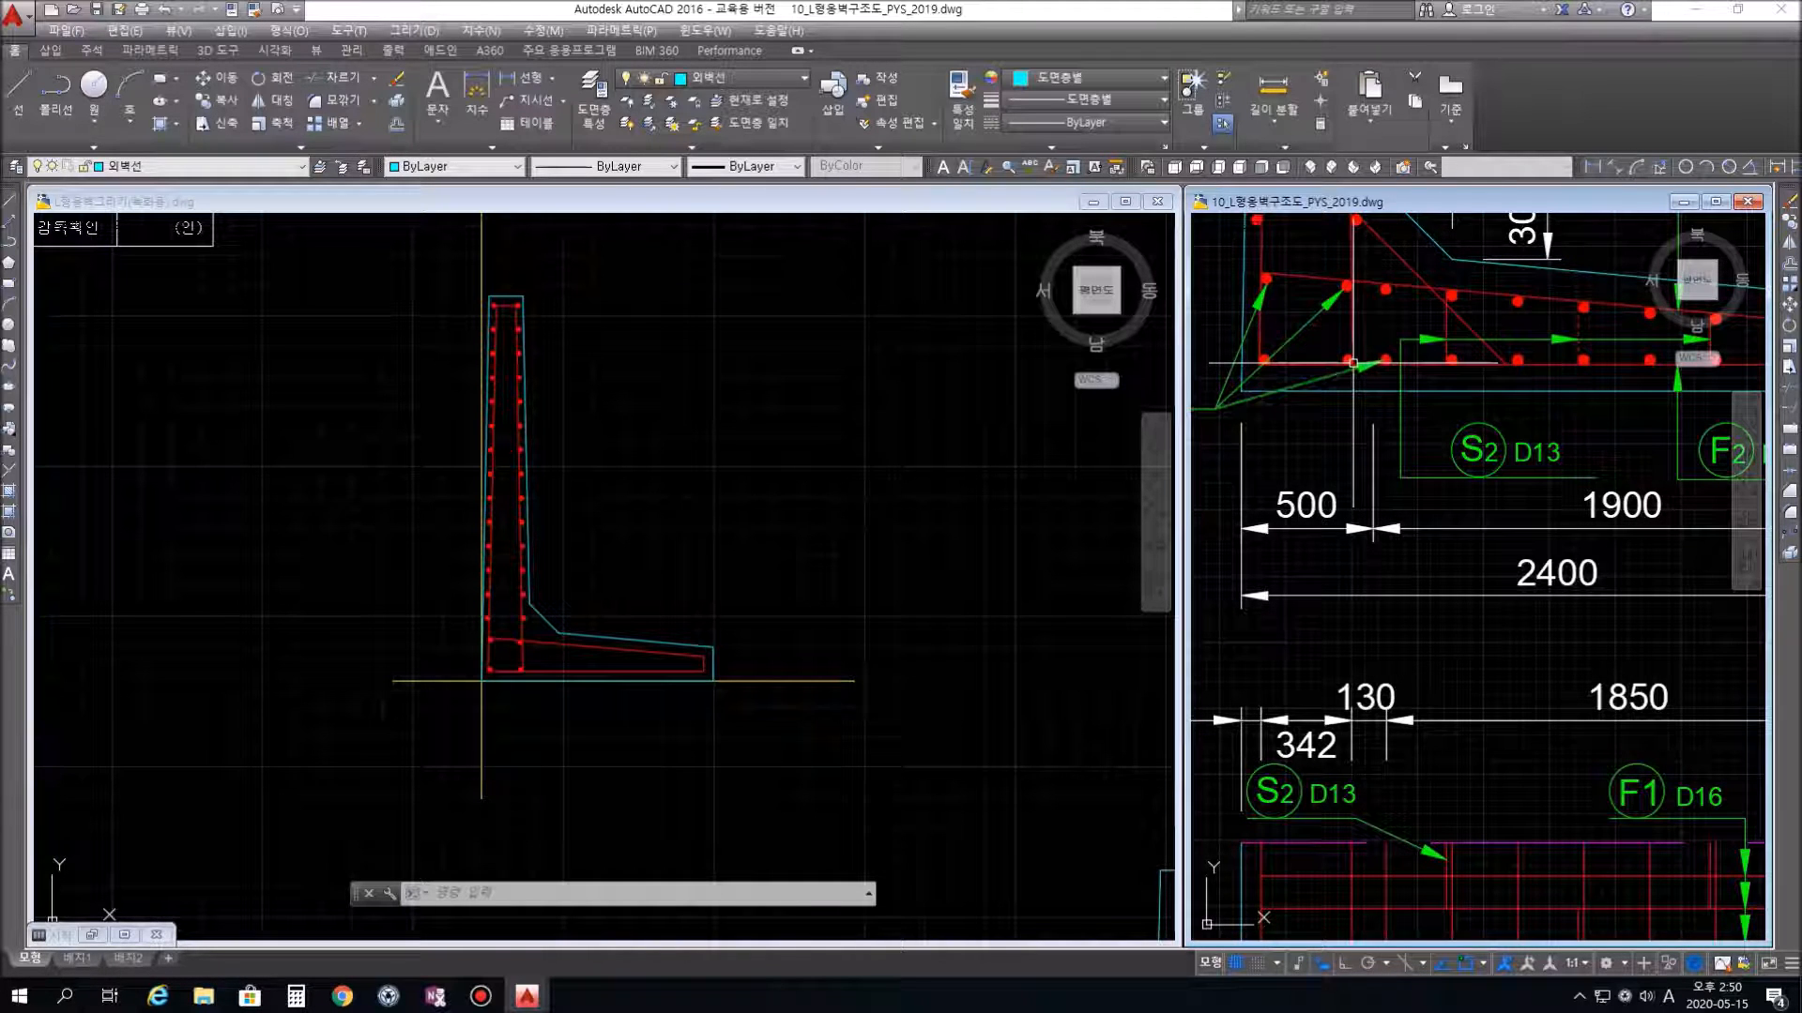
scroll(1398, 563, down, 5)
scroll(1407, 657, up, 3)
middle_drag(1416, 791, 1416, 721)
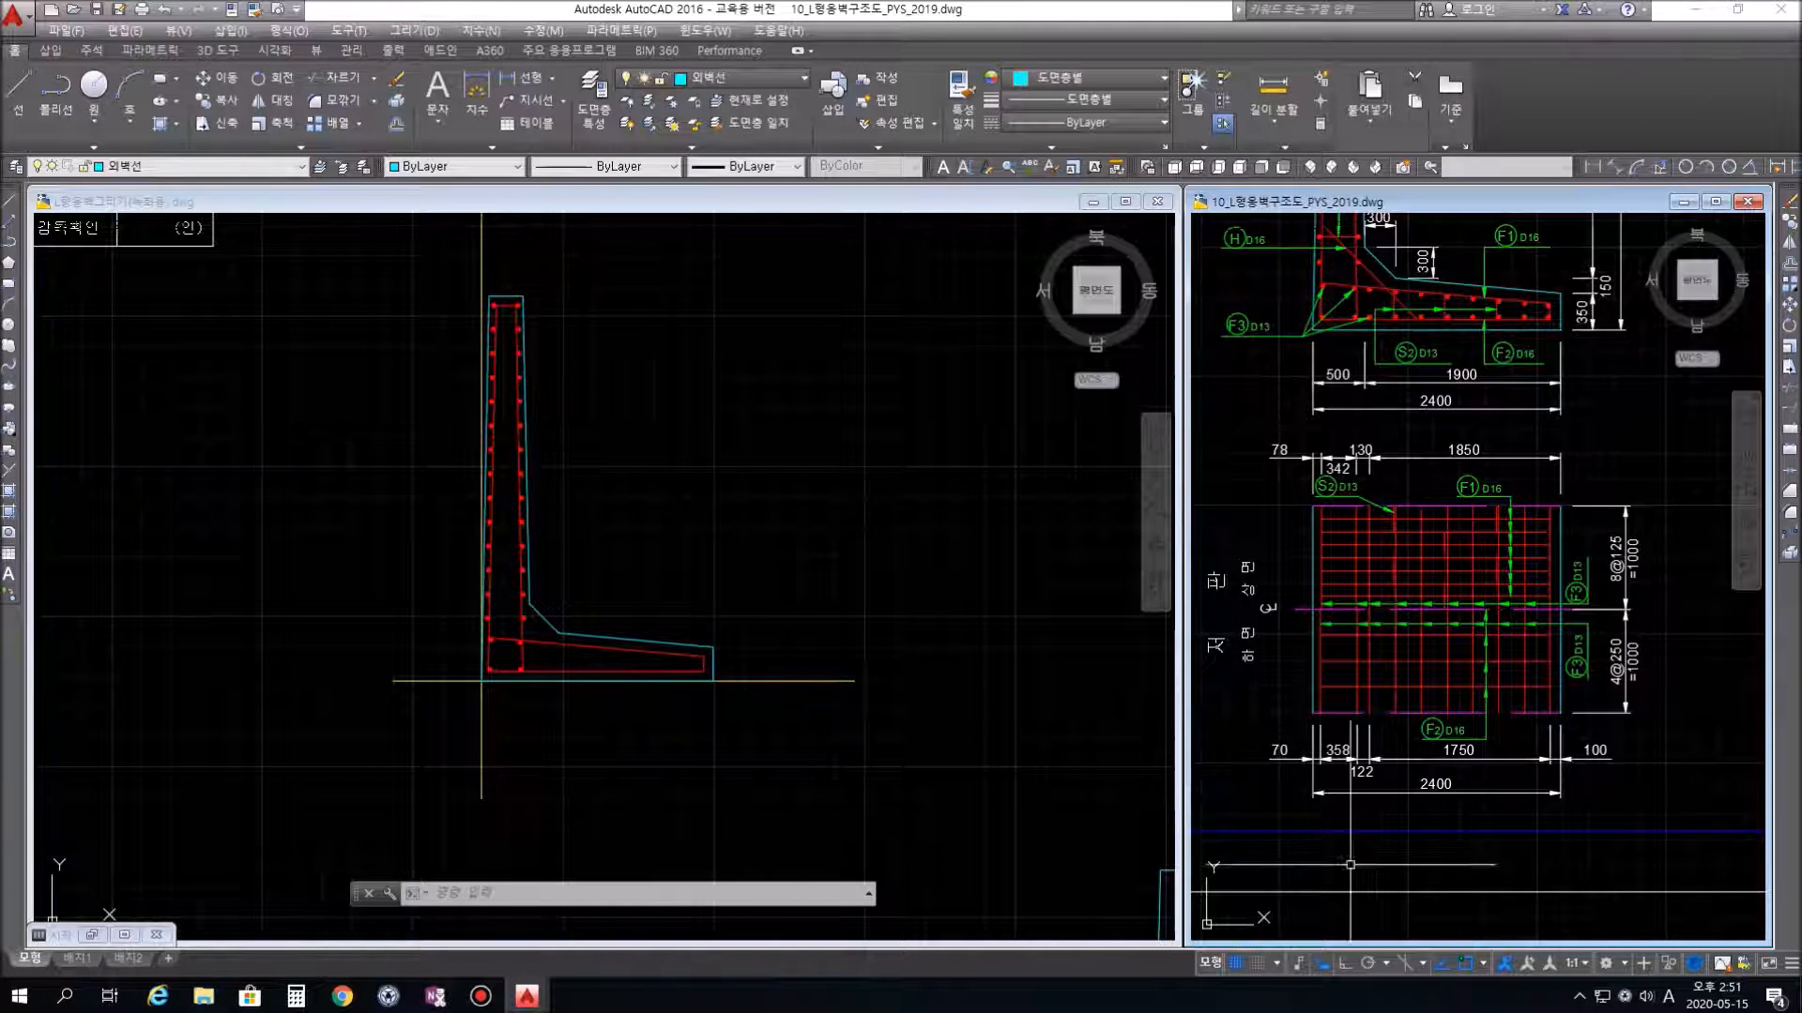
middle_drag(1287, 804, 1324, 766)
scroll(1418, 754, up, 2)
mouse_move(1531, 772)
middle_down()
mouse_move(1484, 782)
mouse_move(1536, 783)
middle_up()
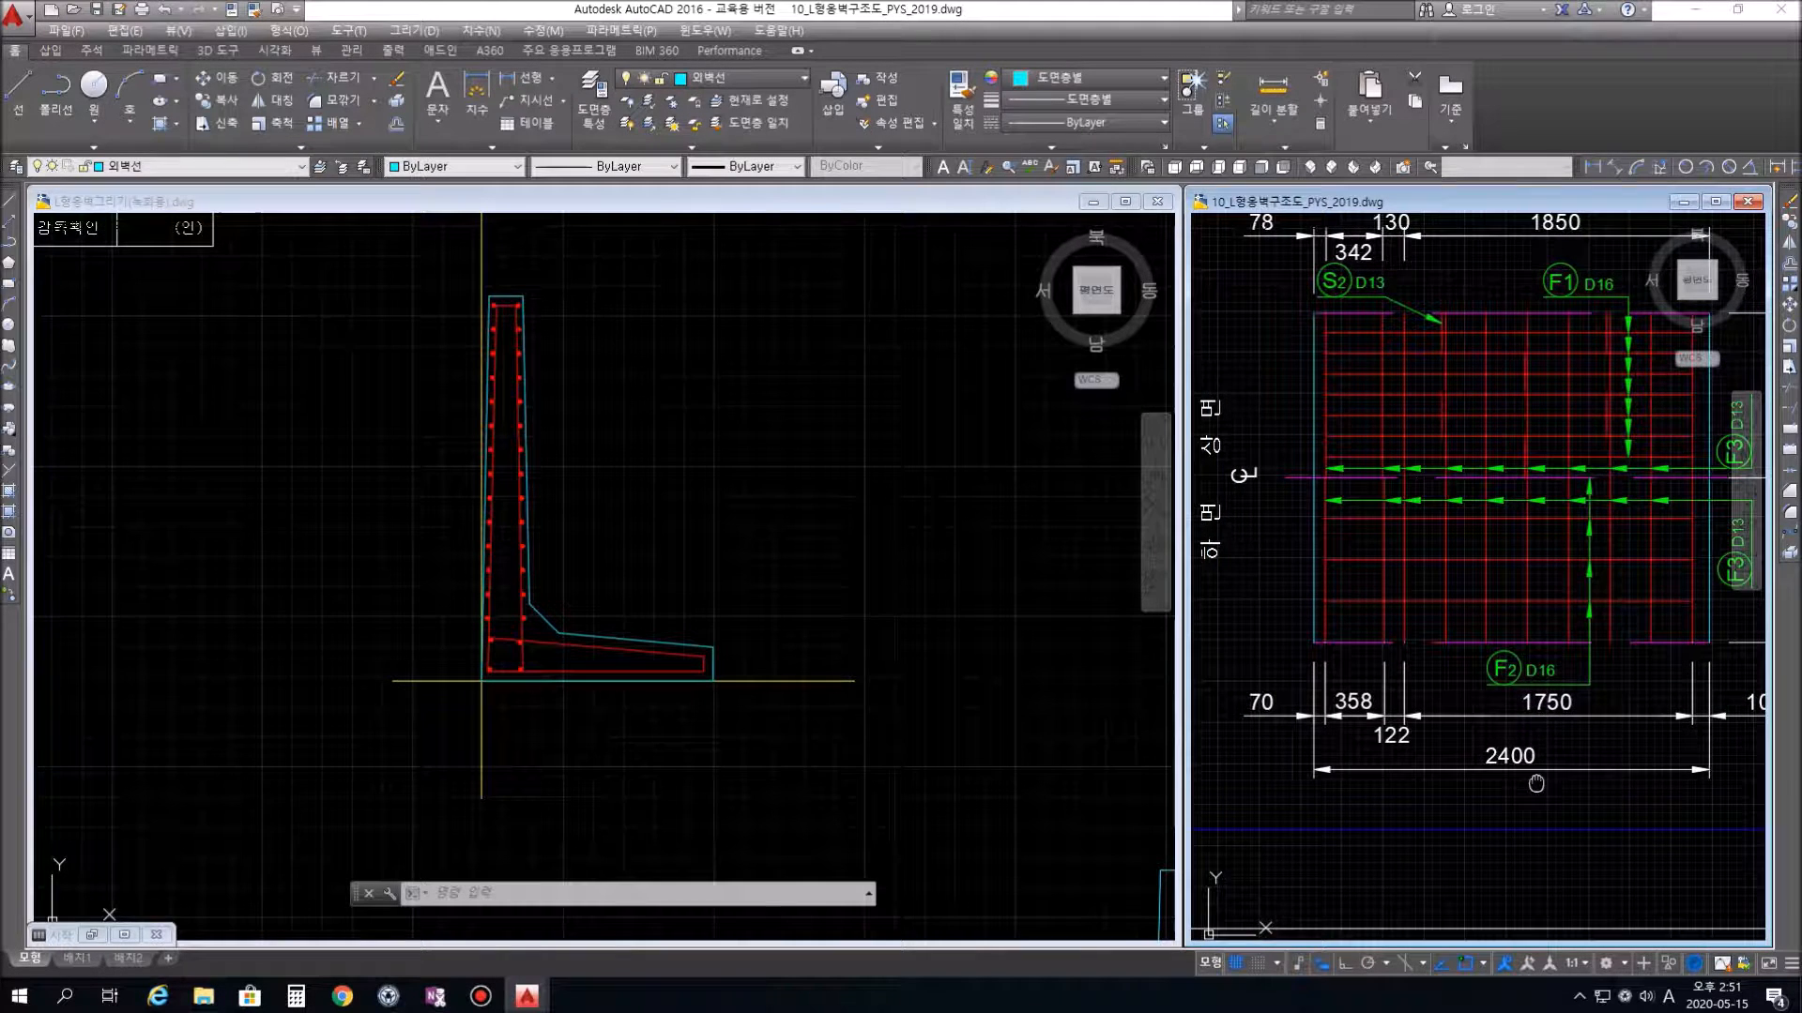
Draw a vertical guide line through the outer end of the footing rebar in the L형옹벽그리기 drawing, extending above and below the footing
click(619, 715)
scroll(566, 691, up, 4)
mouse_move(566, 691)
middle_down()
mouse_move(597, 694)
mouse_move(652, 744)
mouse_move(654, 729)
middle_up()
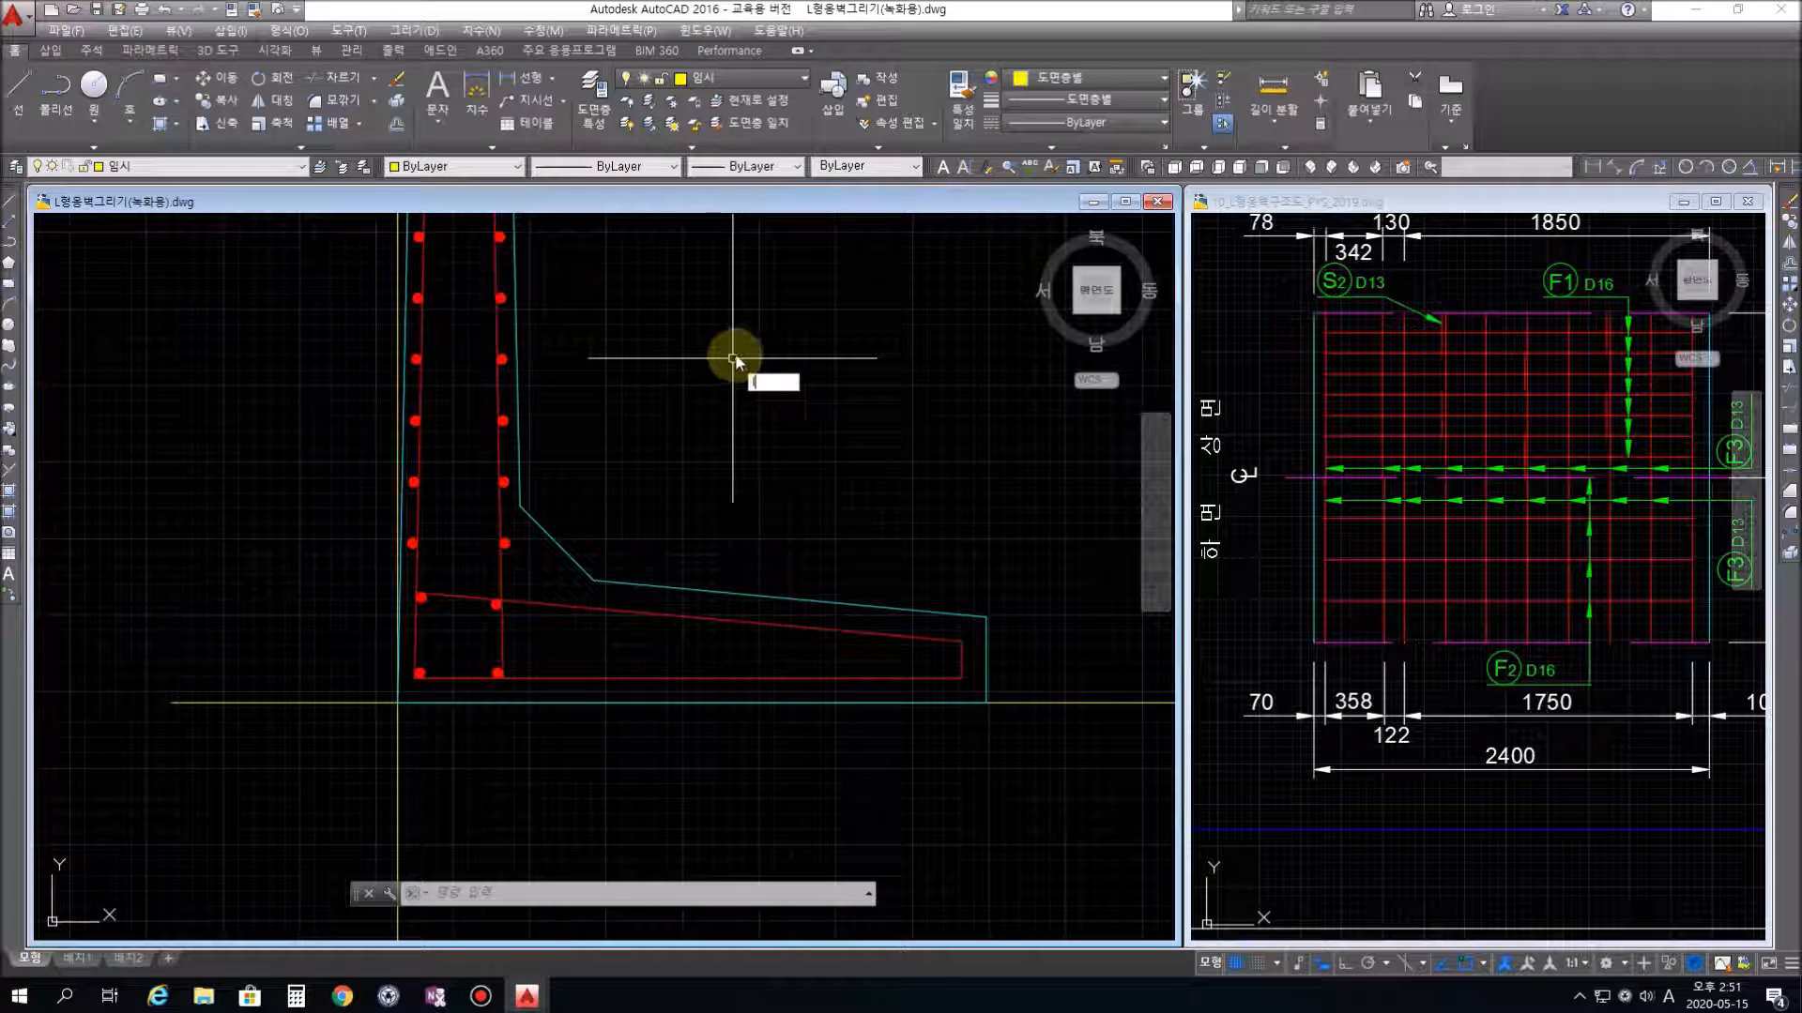
key(Return)
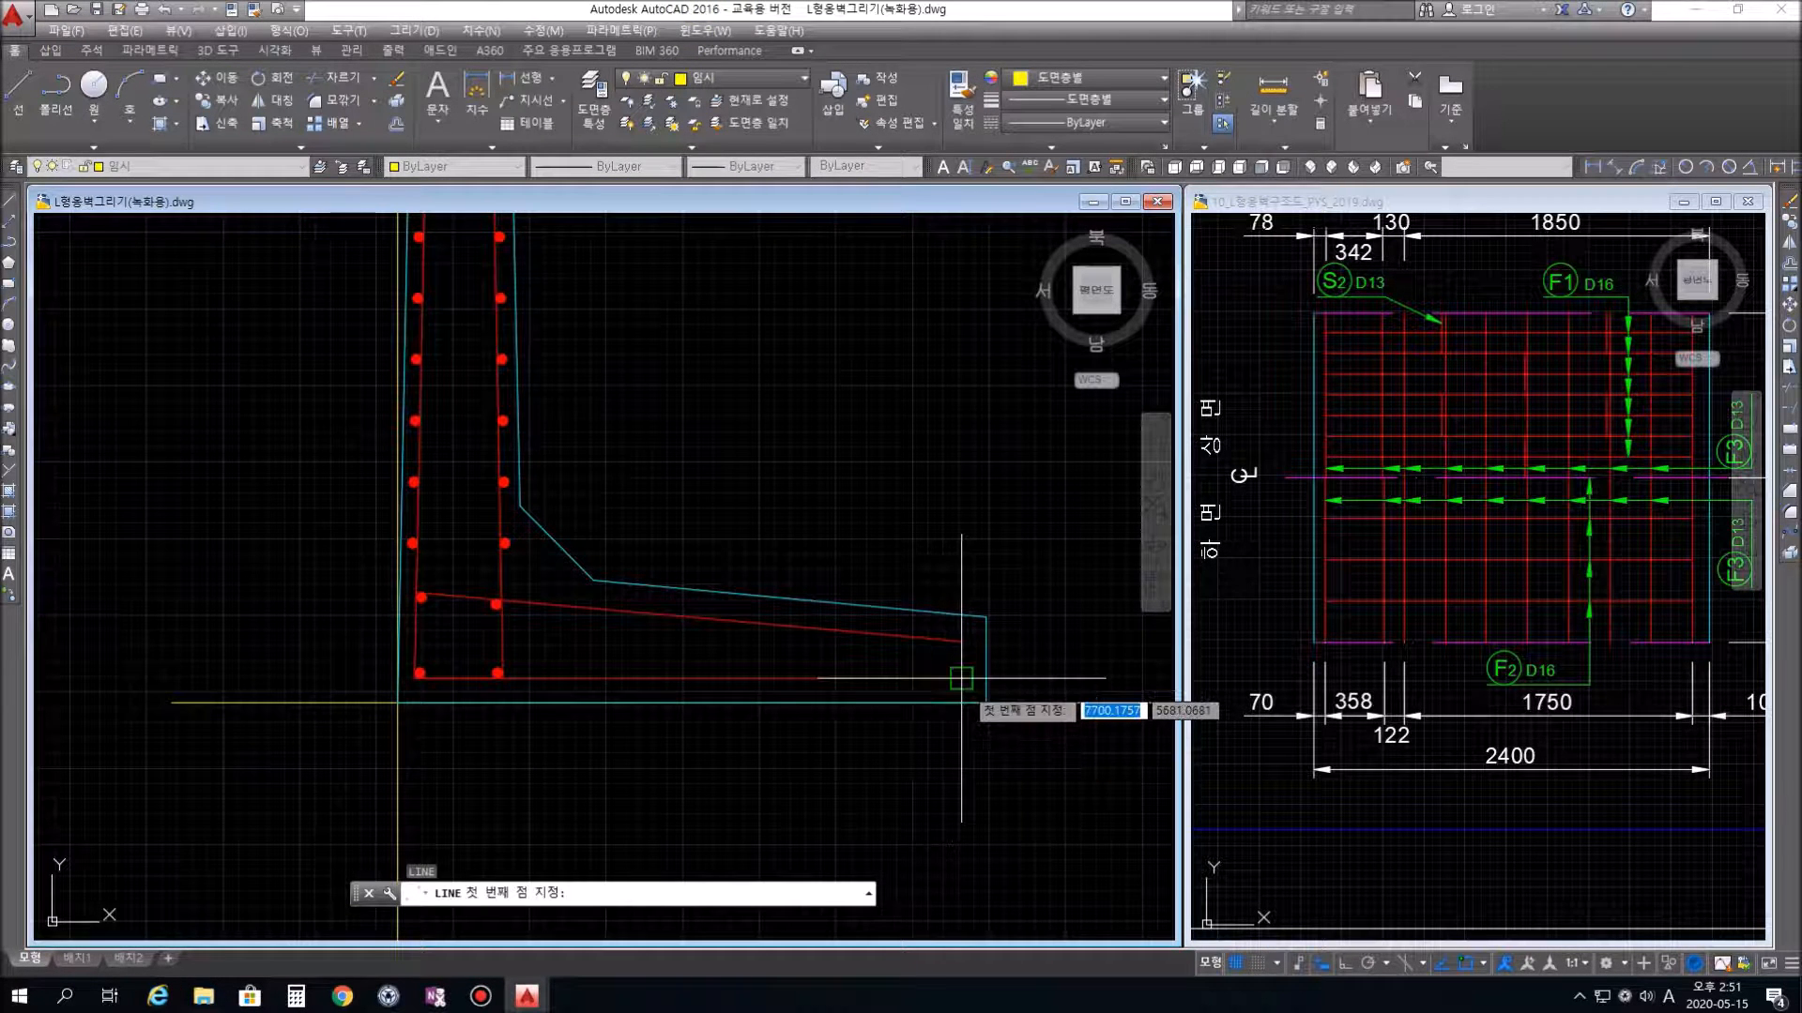
click(961, 750)
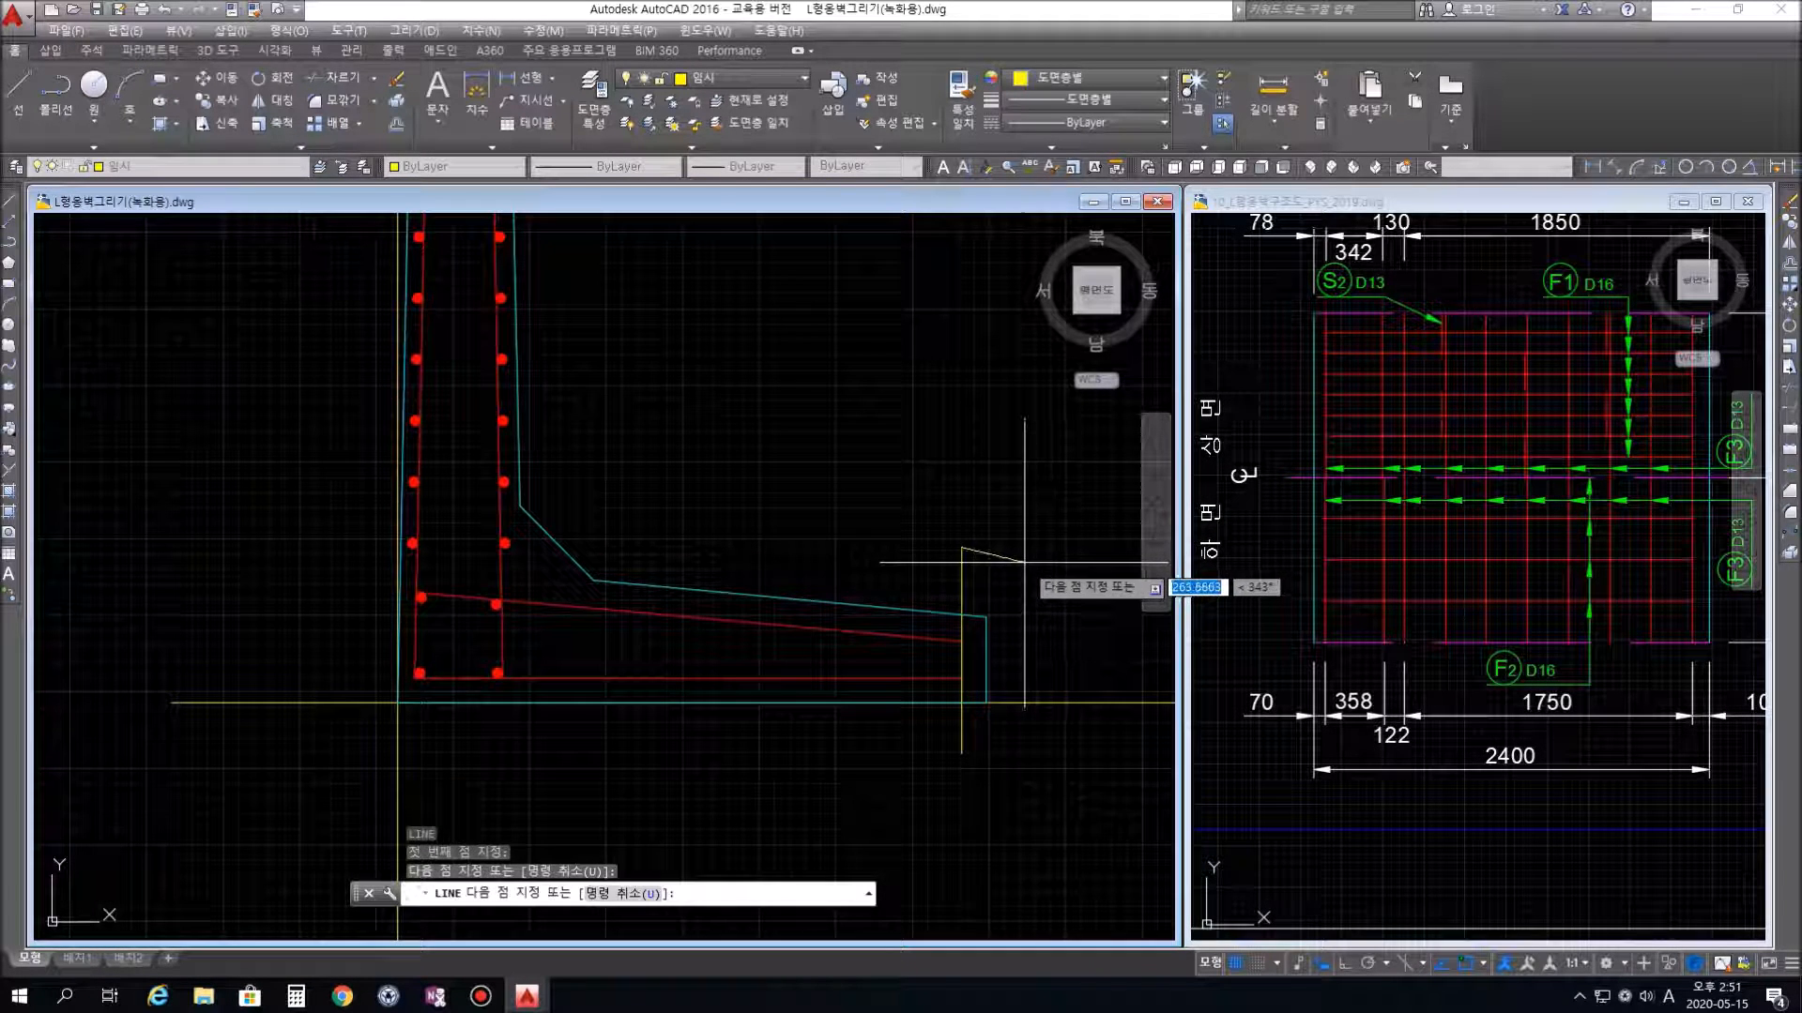
key(Return)
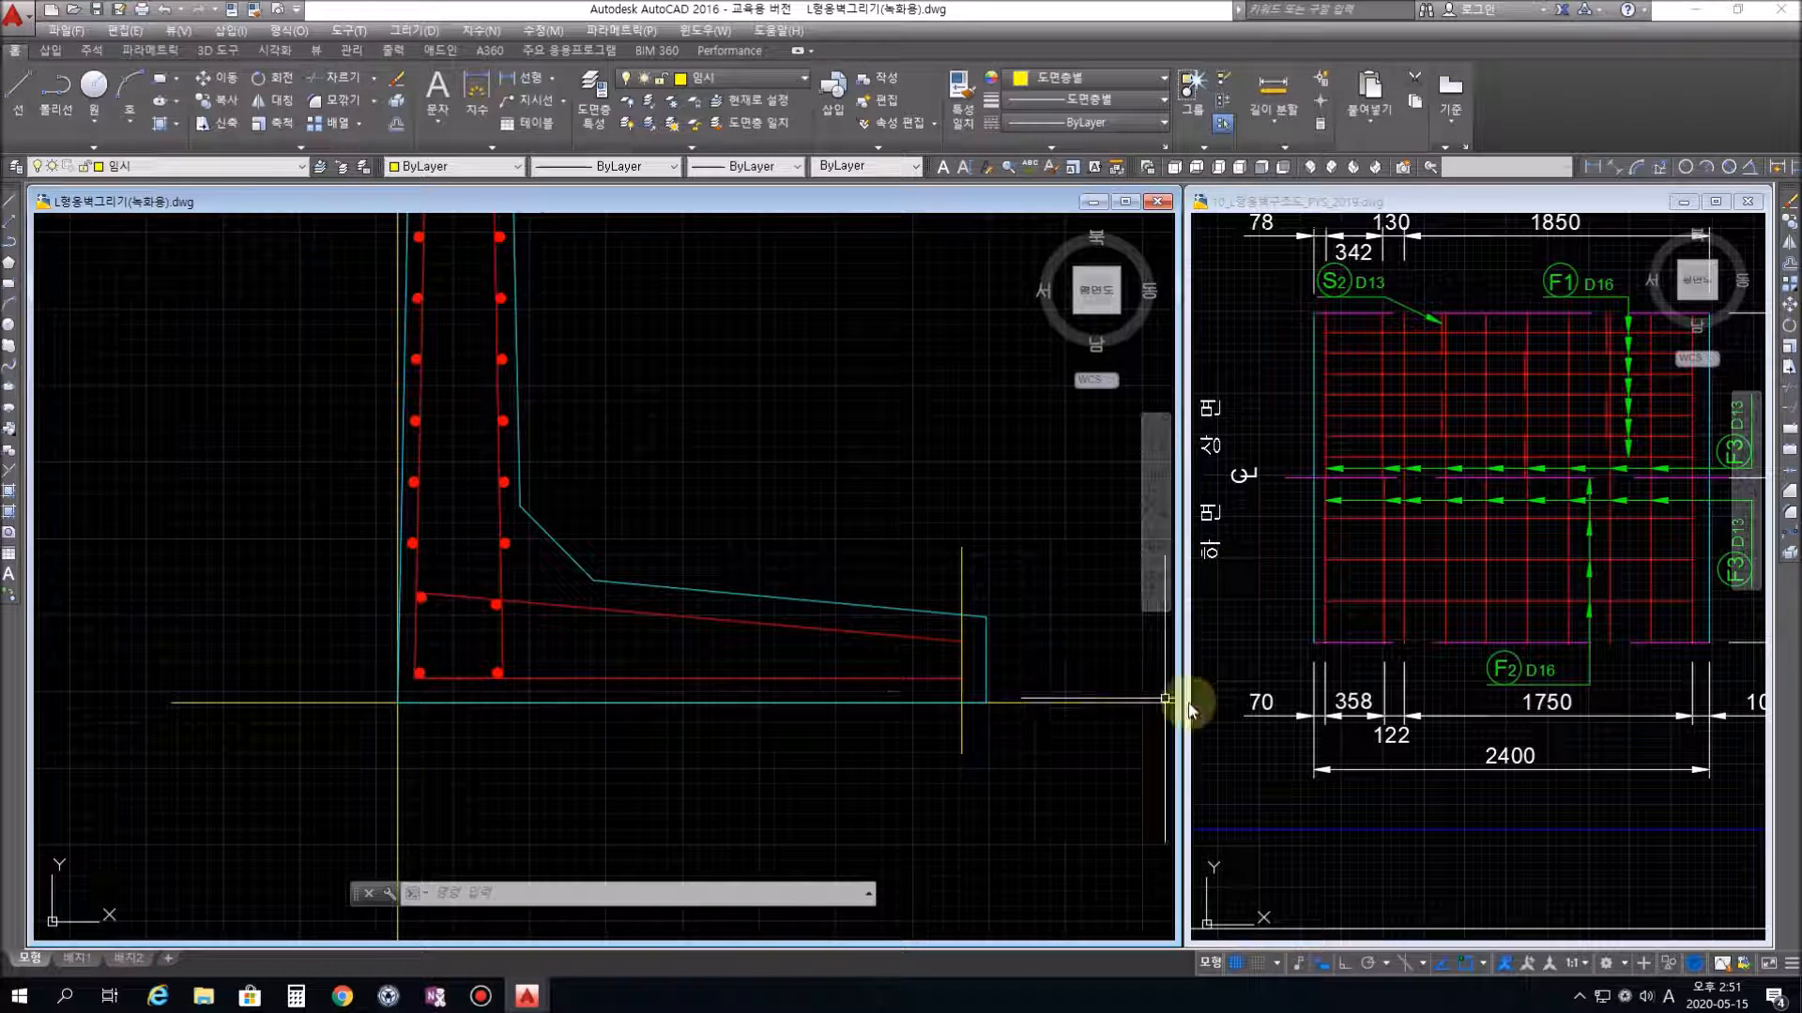
Offset the vertical guide line 250 toward the wall with the Multiple option, making seven copies across the footing
key(Return)
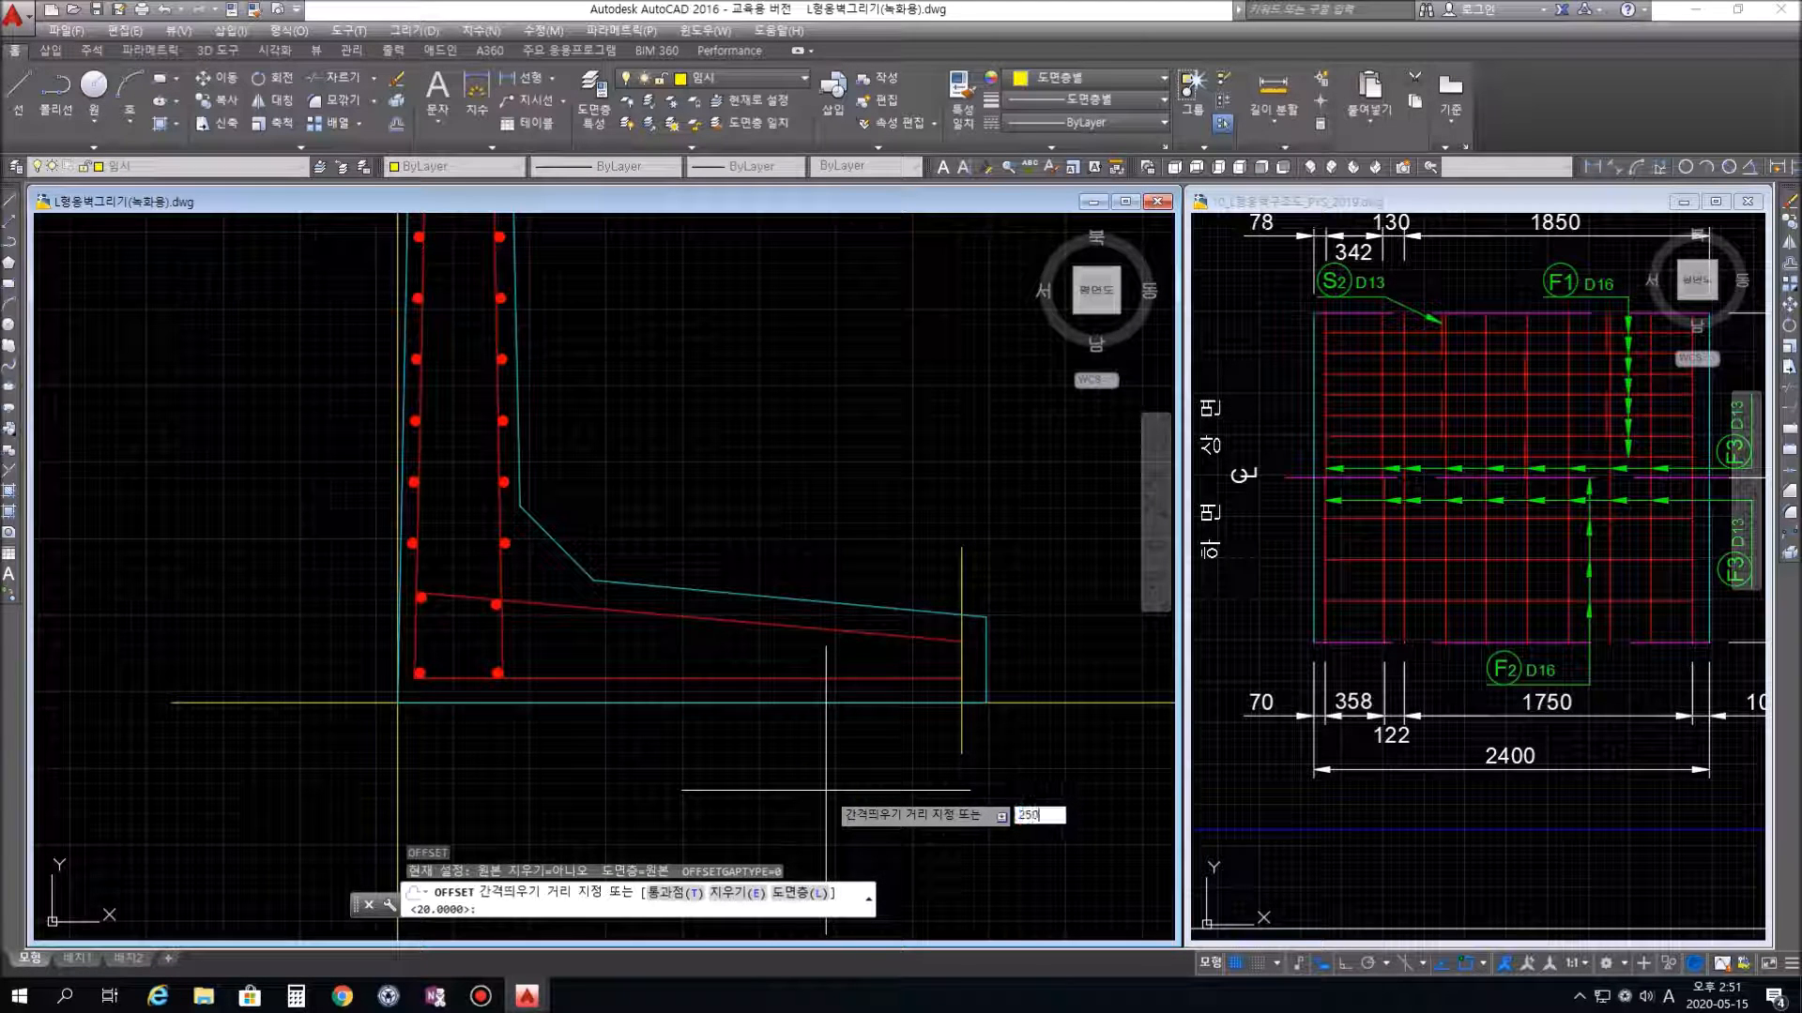
key(Return)
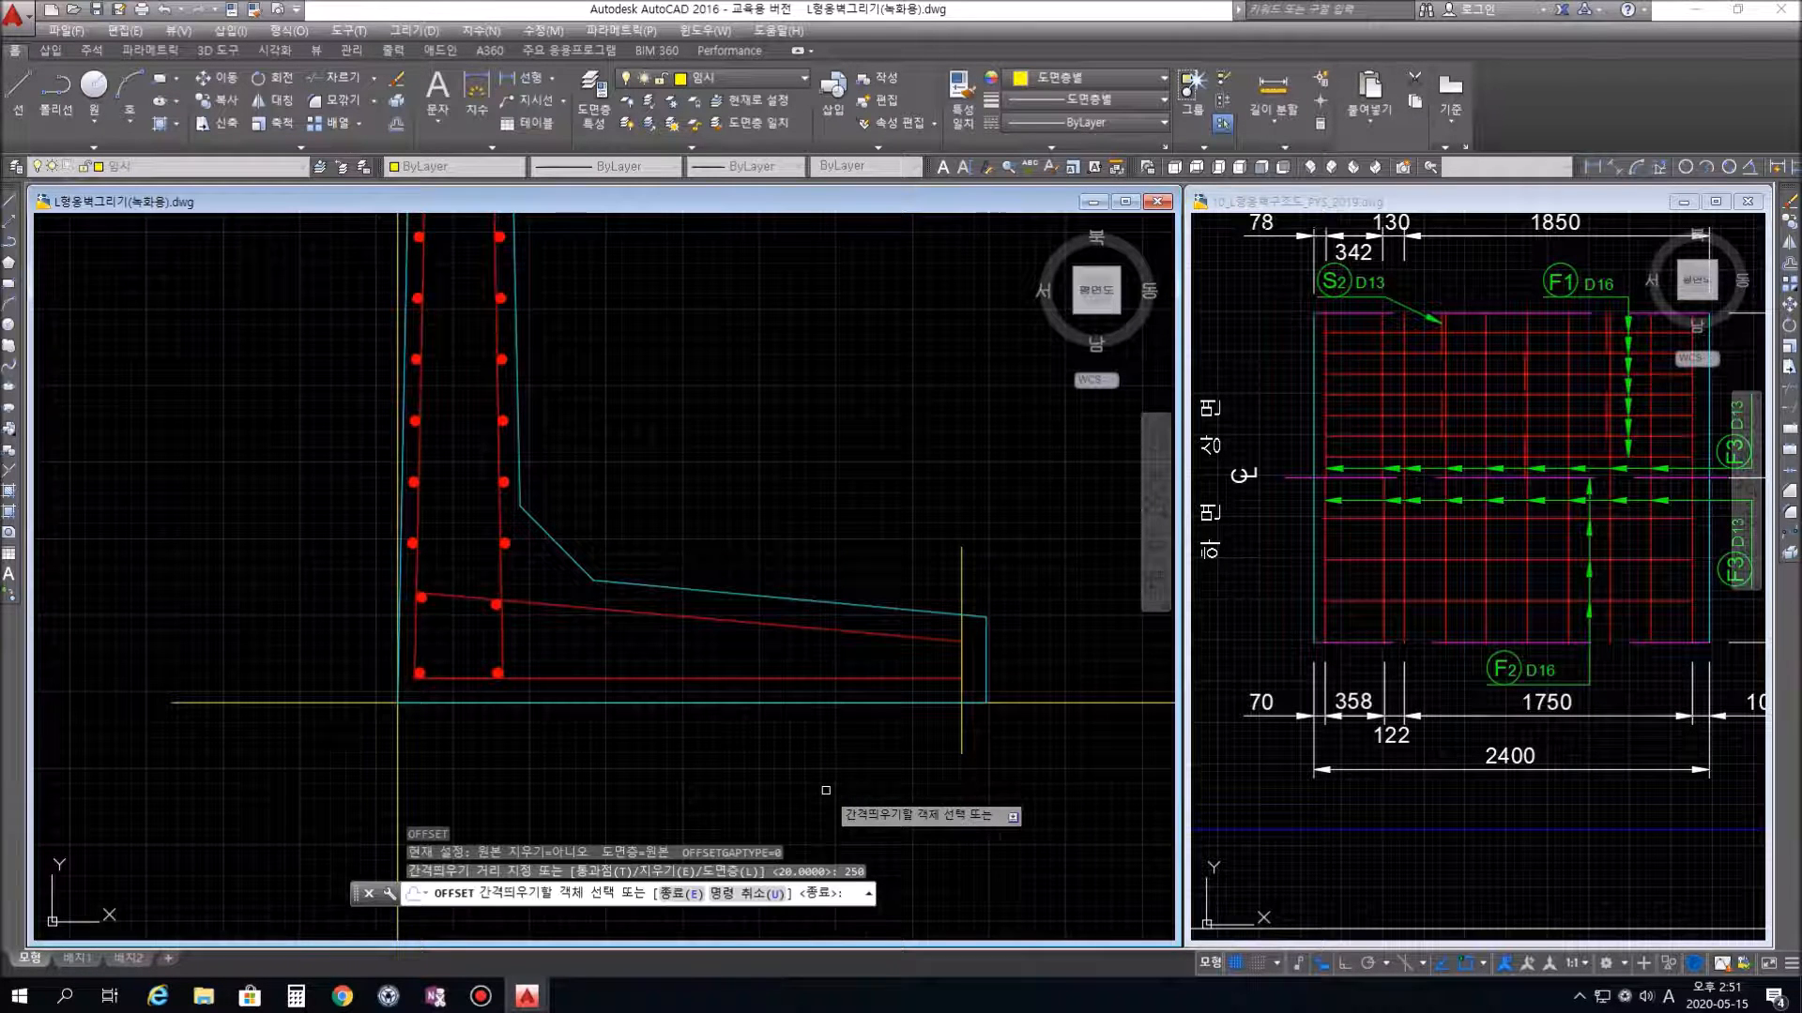
click(962, 736)
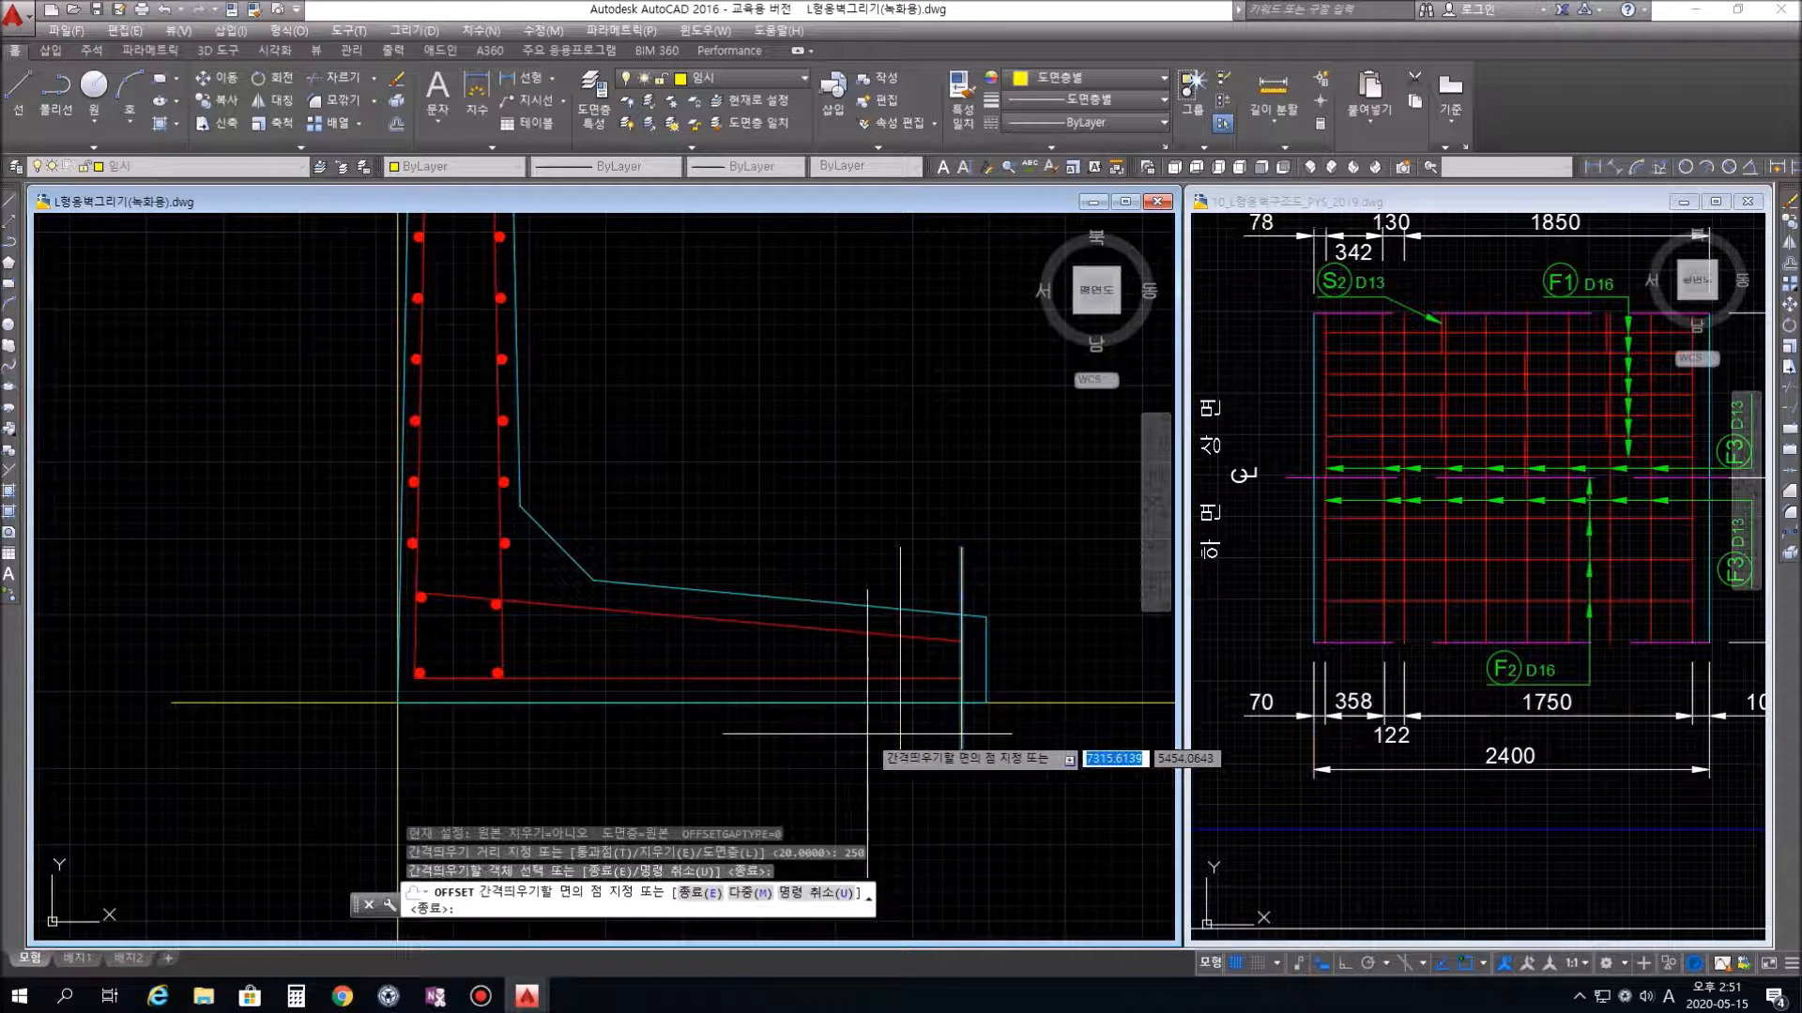
click(749, 895)
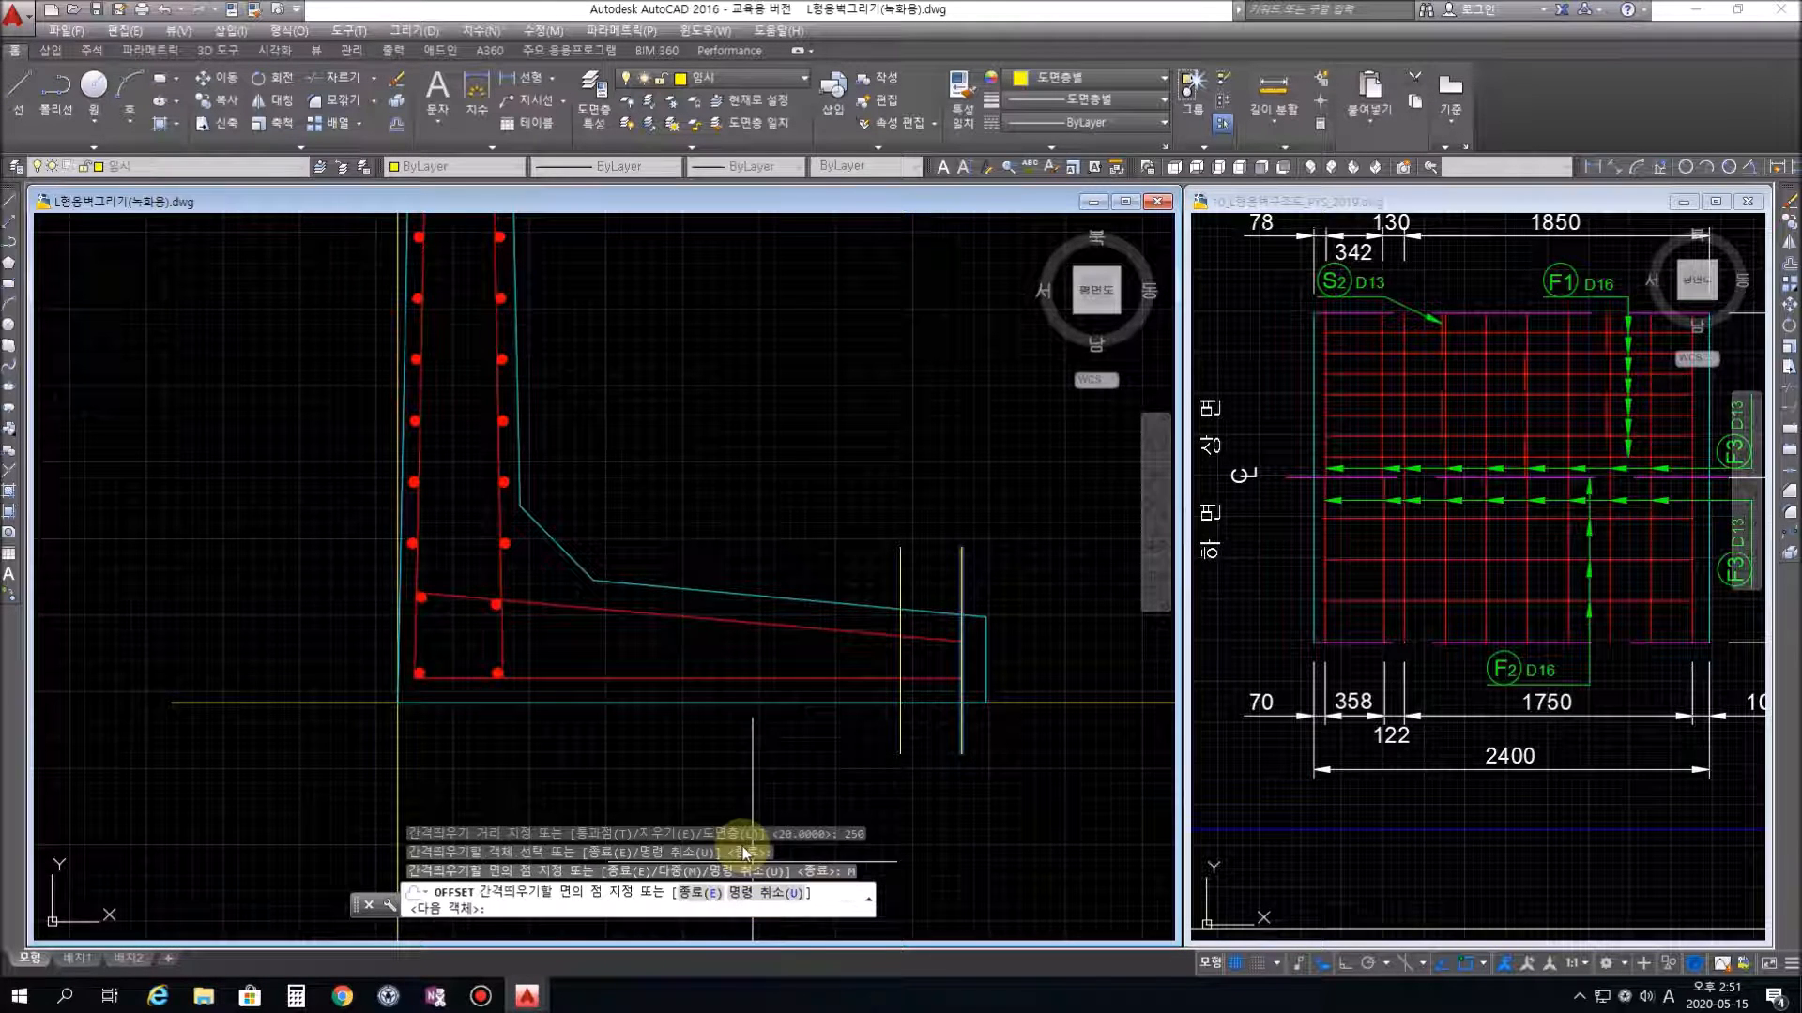
click(304, 770)
click(304, 770)
click(304, 771)
click(304, 770)
click(304, 767)
click(304, 766)
click(304, 765)
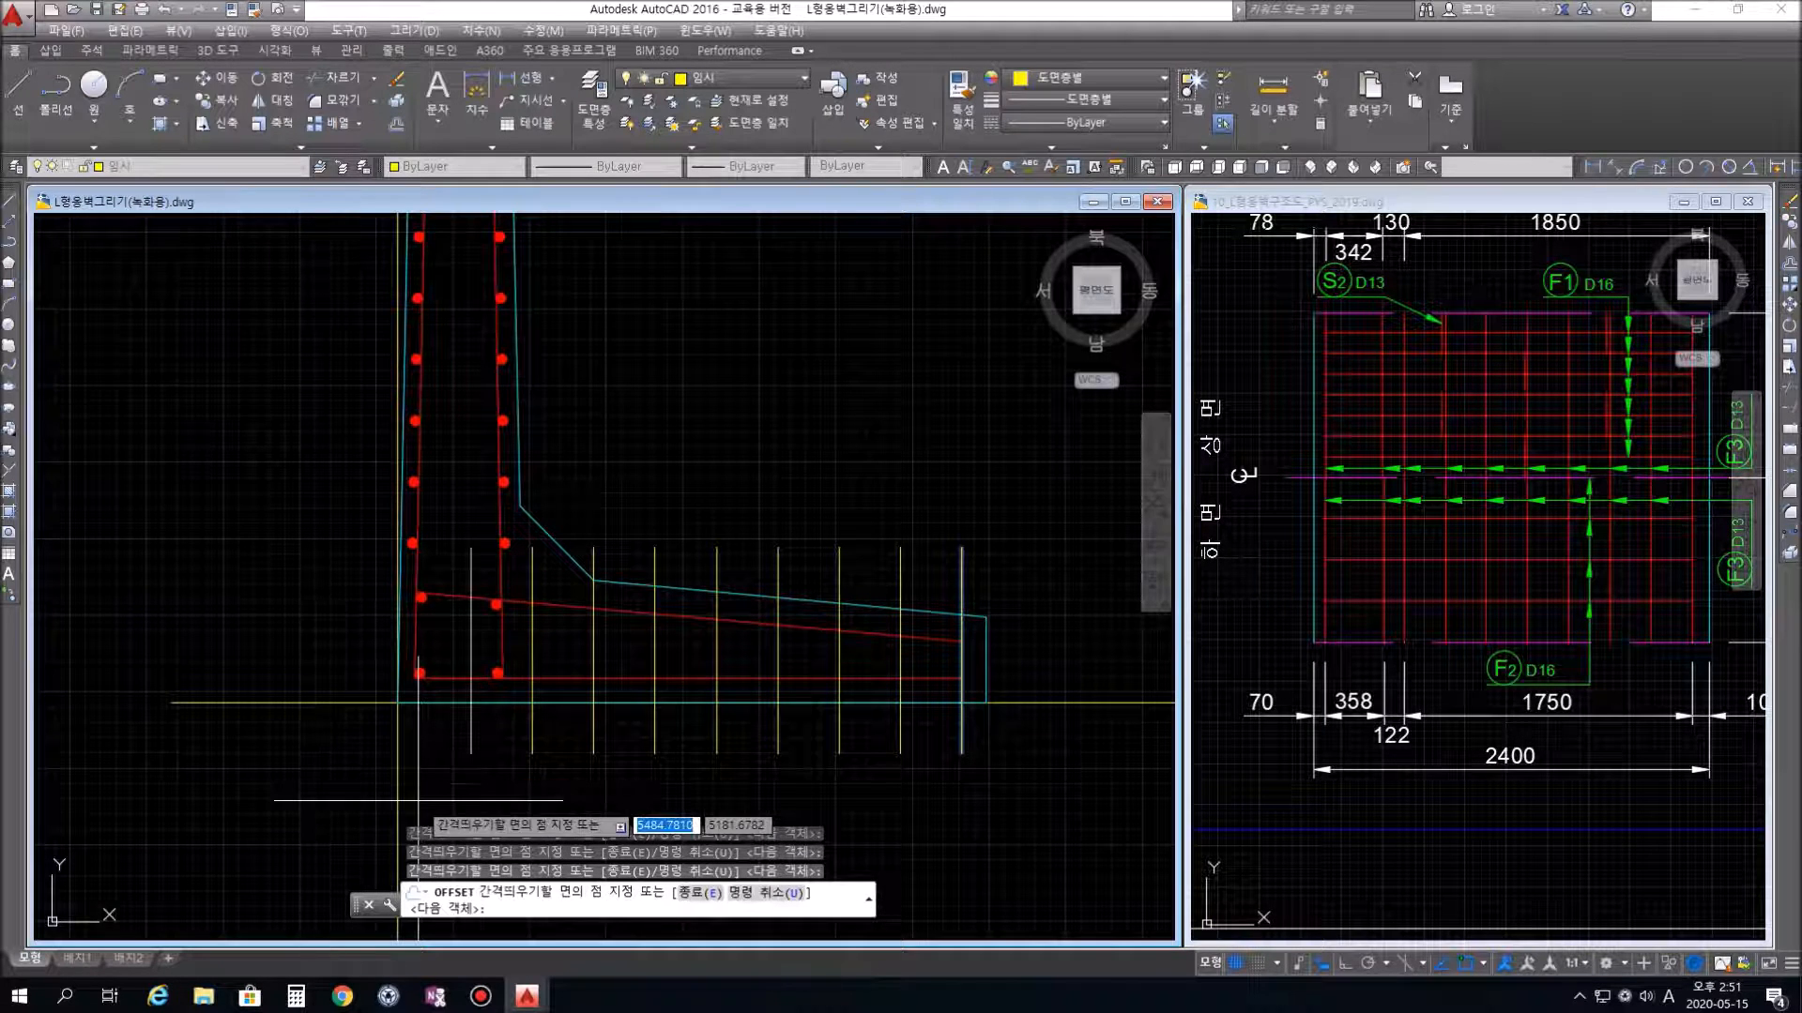
key(Return)
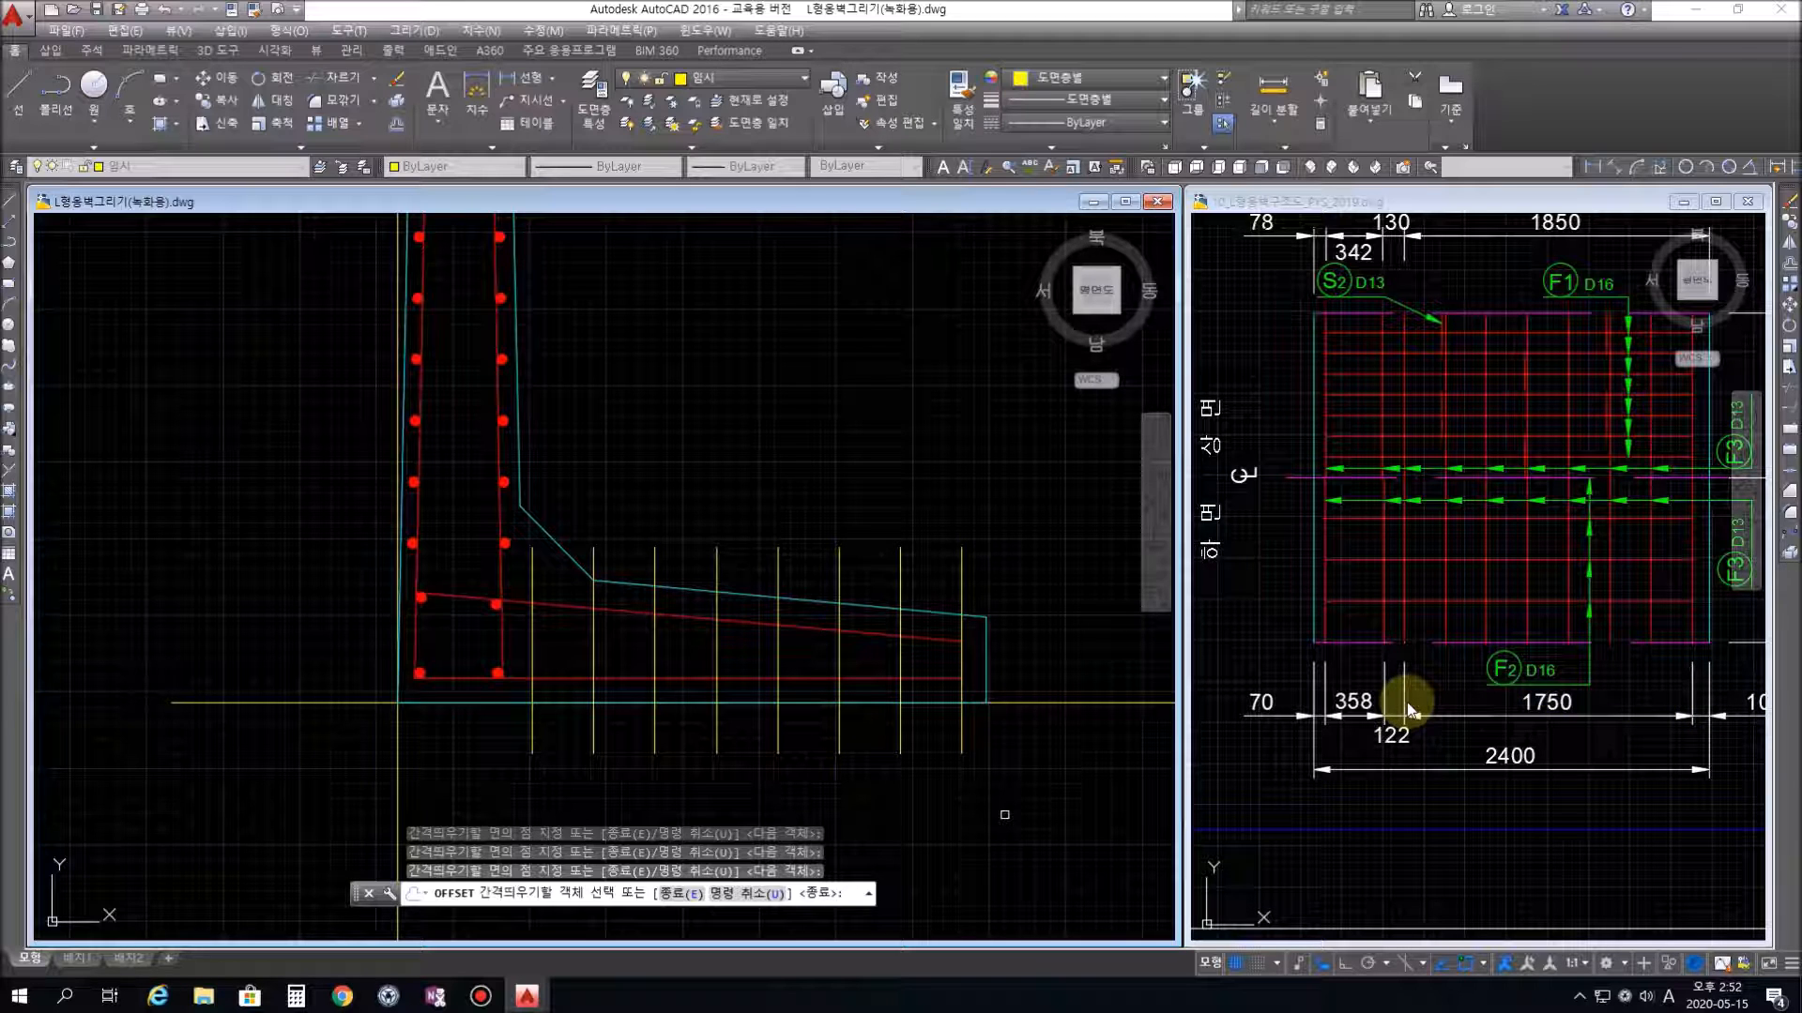
Examine the footing rebar dots along the upper and lower bars in the section of 10_L형옹벽구조도_PYS_2019.dwg
click(1484, 527)
scroll(1489, 476, up, 2)
scroll(1489, 476, down, 6)
middle_drag(1505, 458, 1472, 638)
scroll(1469, 526, up, 6)
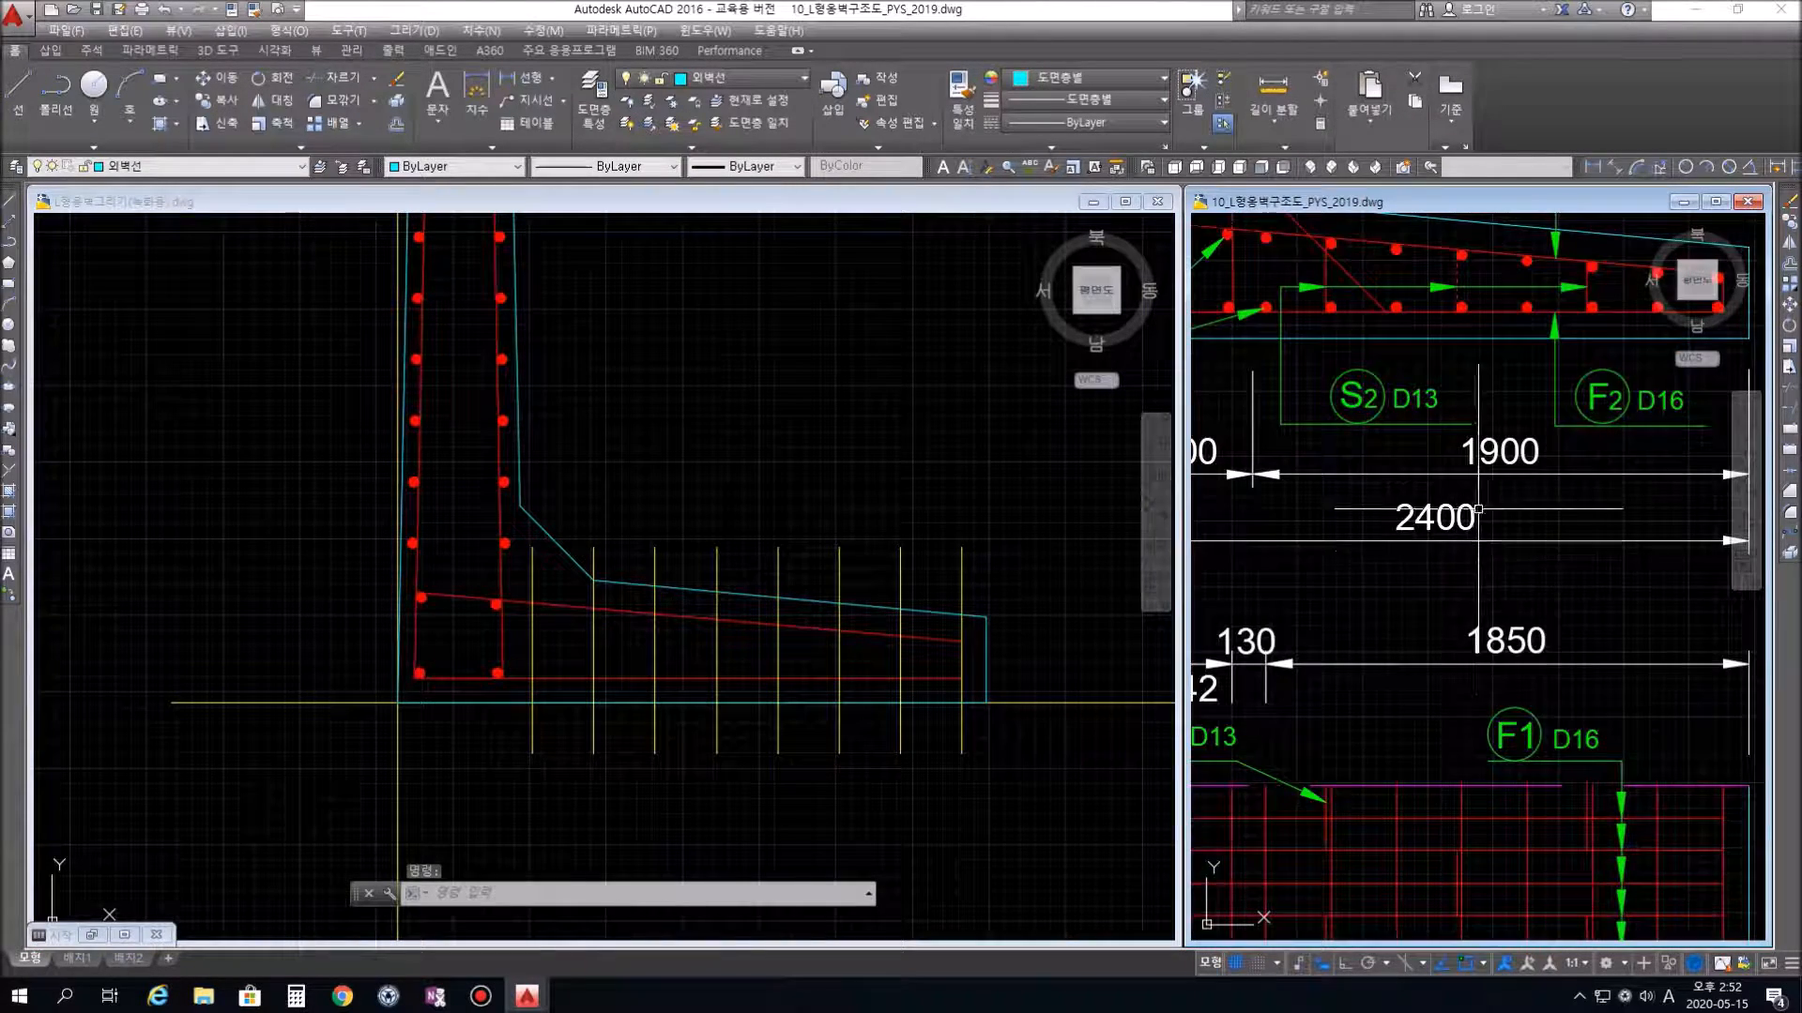
scroll(1478, 509, down, 5)
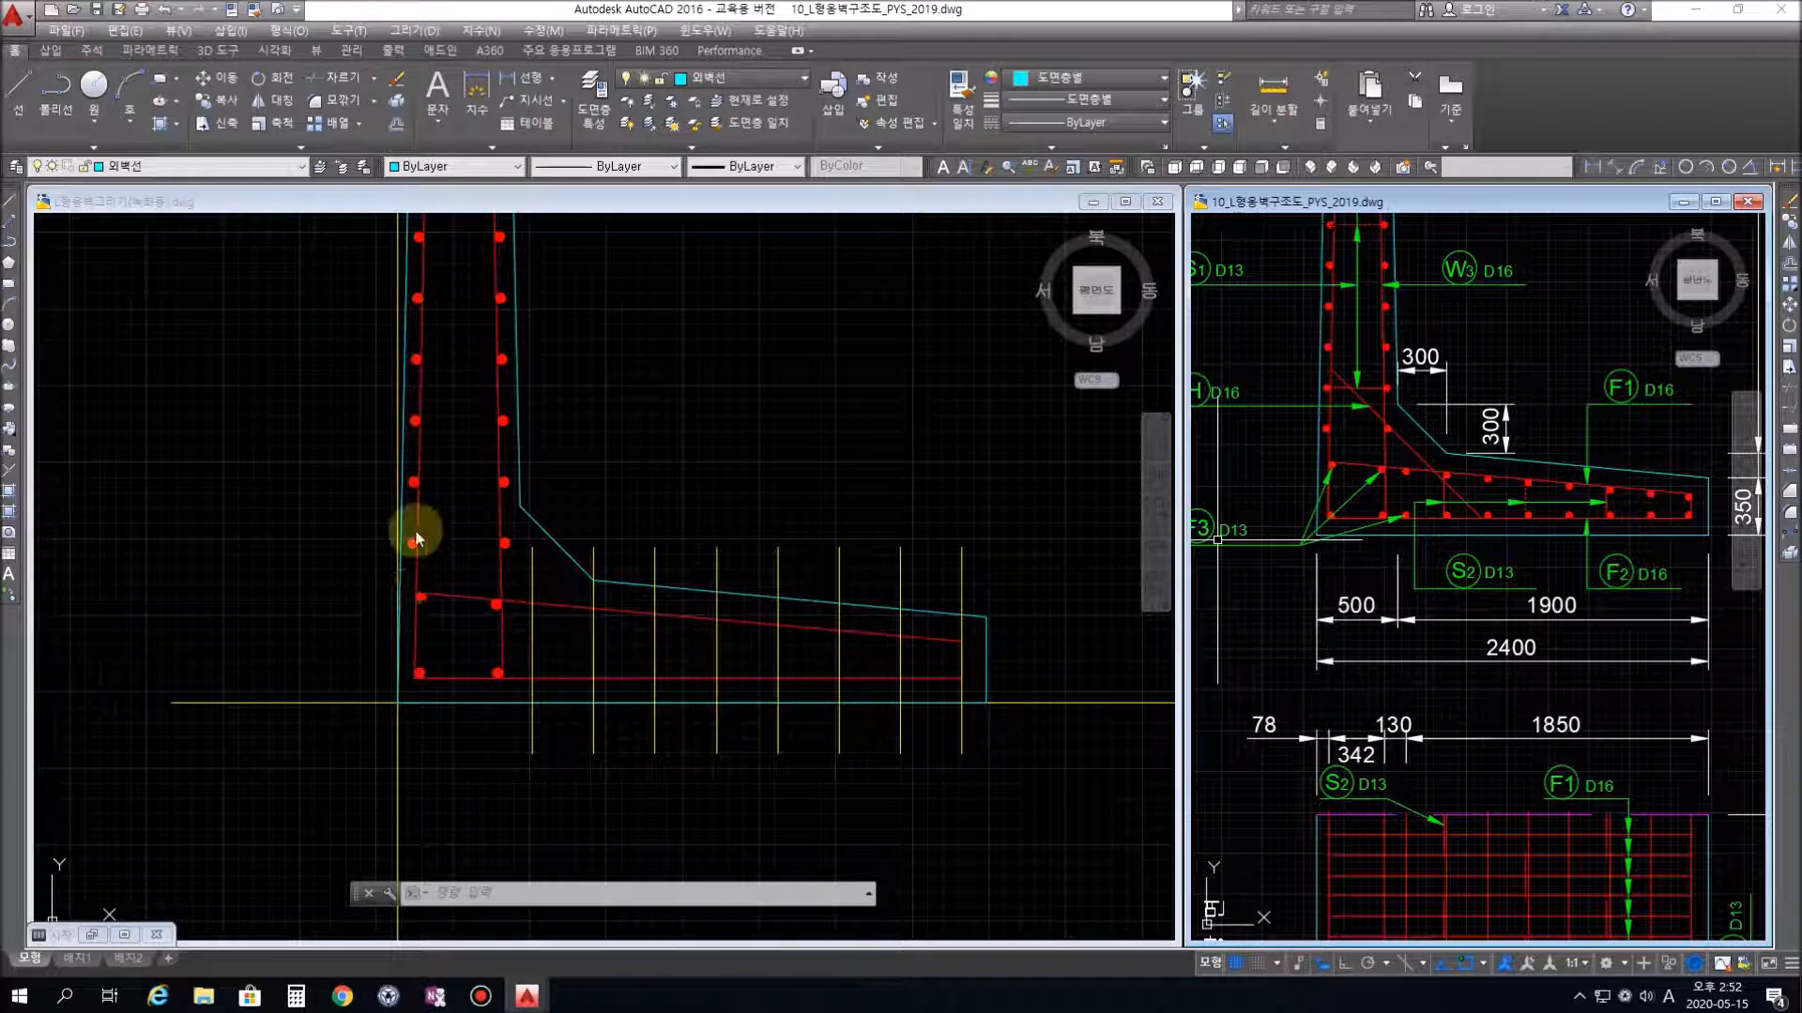
In the L형옹벽그리기 drawing, copy a wall rebar dot by its centre to the seven inner guide-line intersections with the sloped upper footing rebar
click(480, 624)
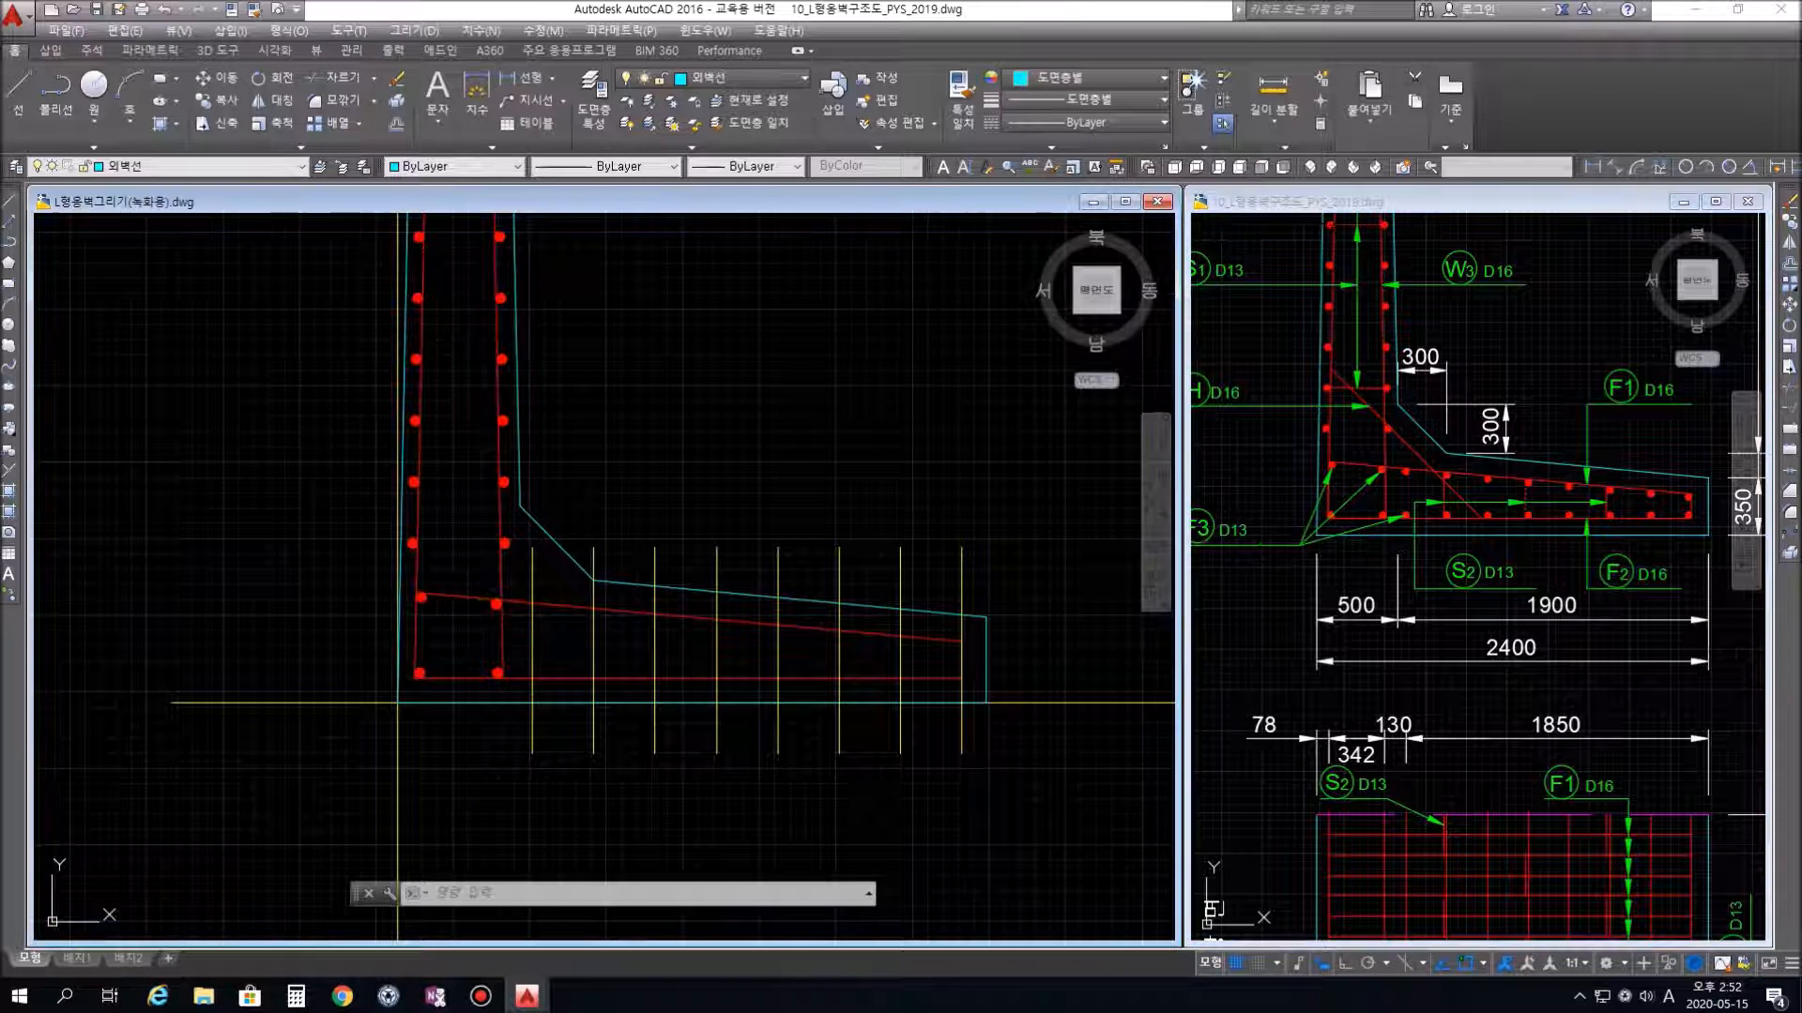
mouse_move(567, 633)
middle_down()
mouse_move(542, 589)
mouse_move(470, 575)
middle_up()
scroll(543, 590, up, 2)
click(335, 442)
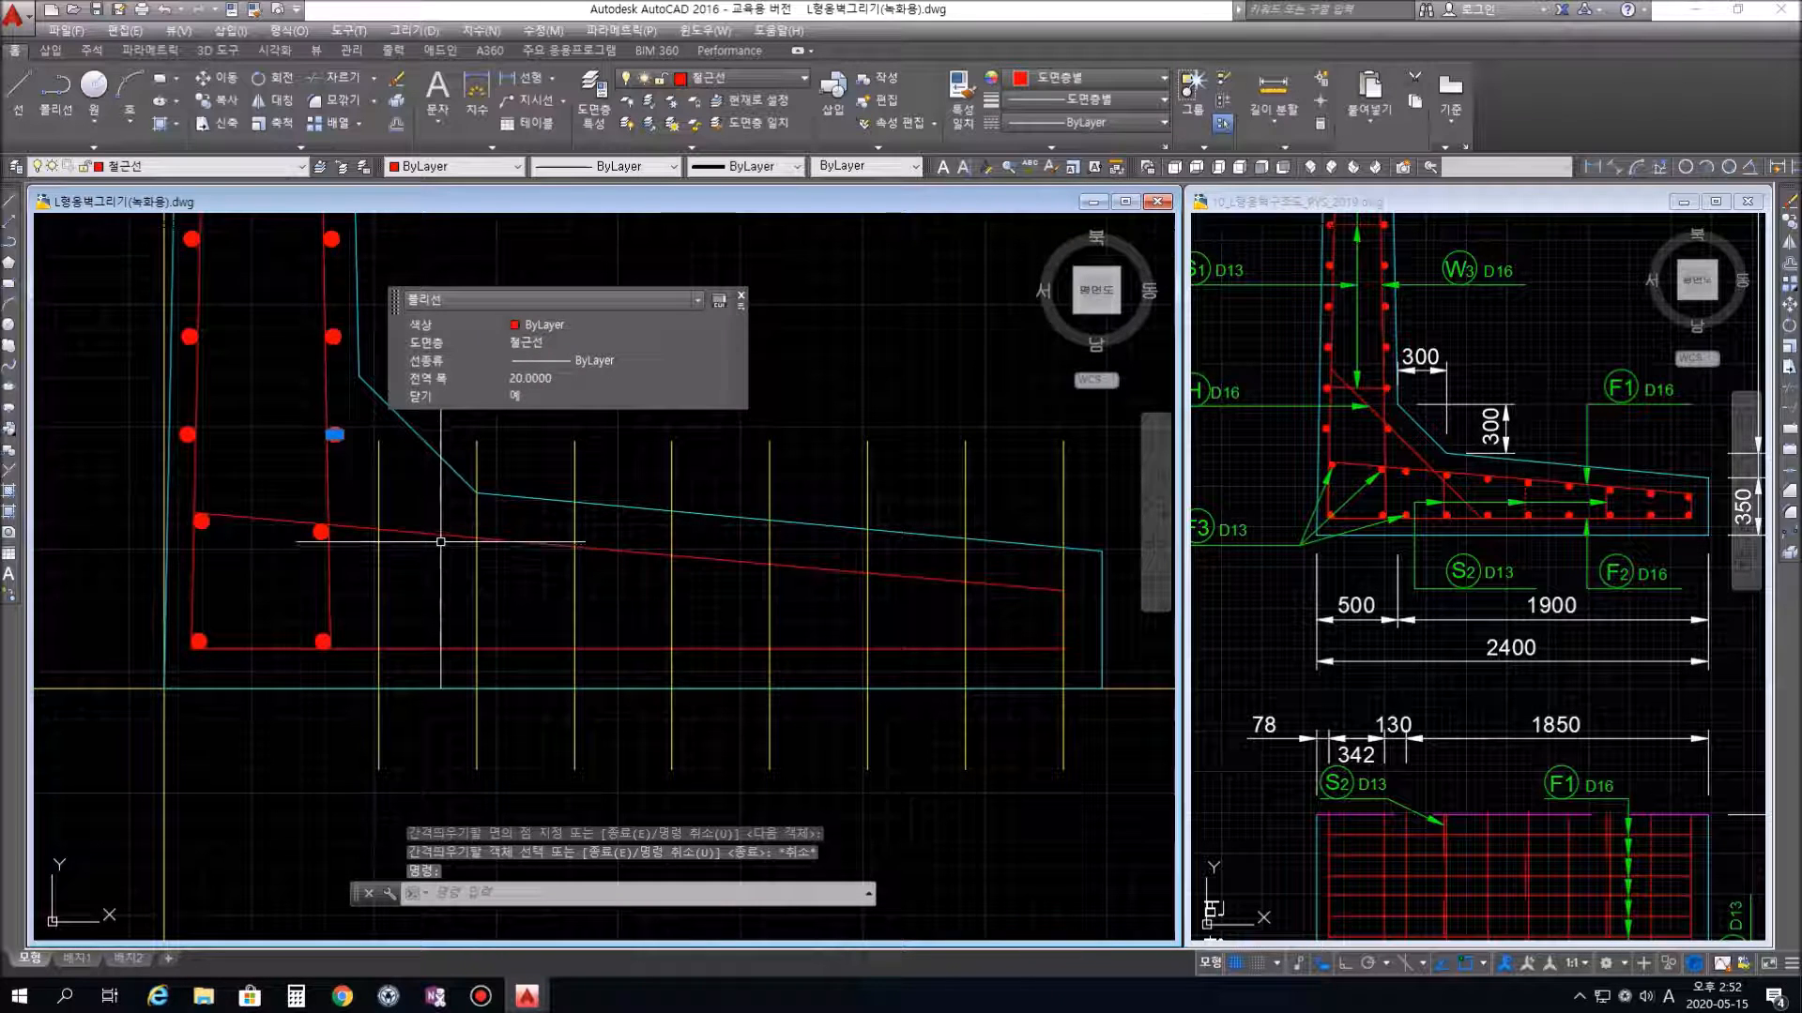
text(CO)
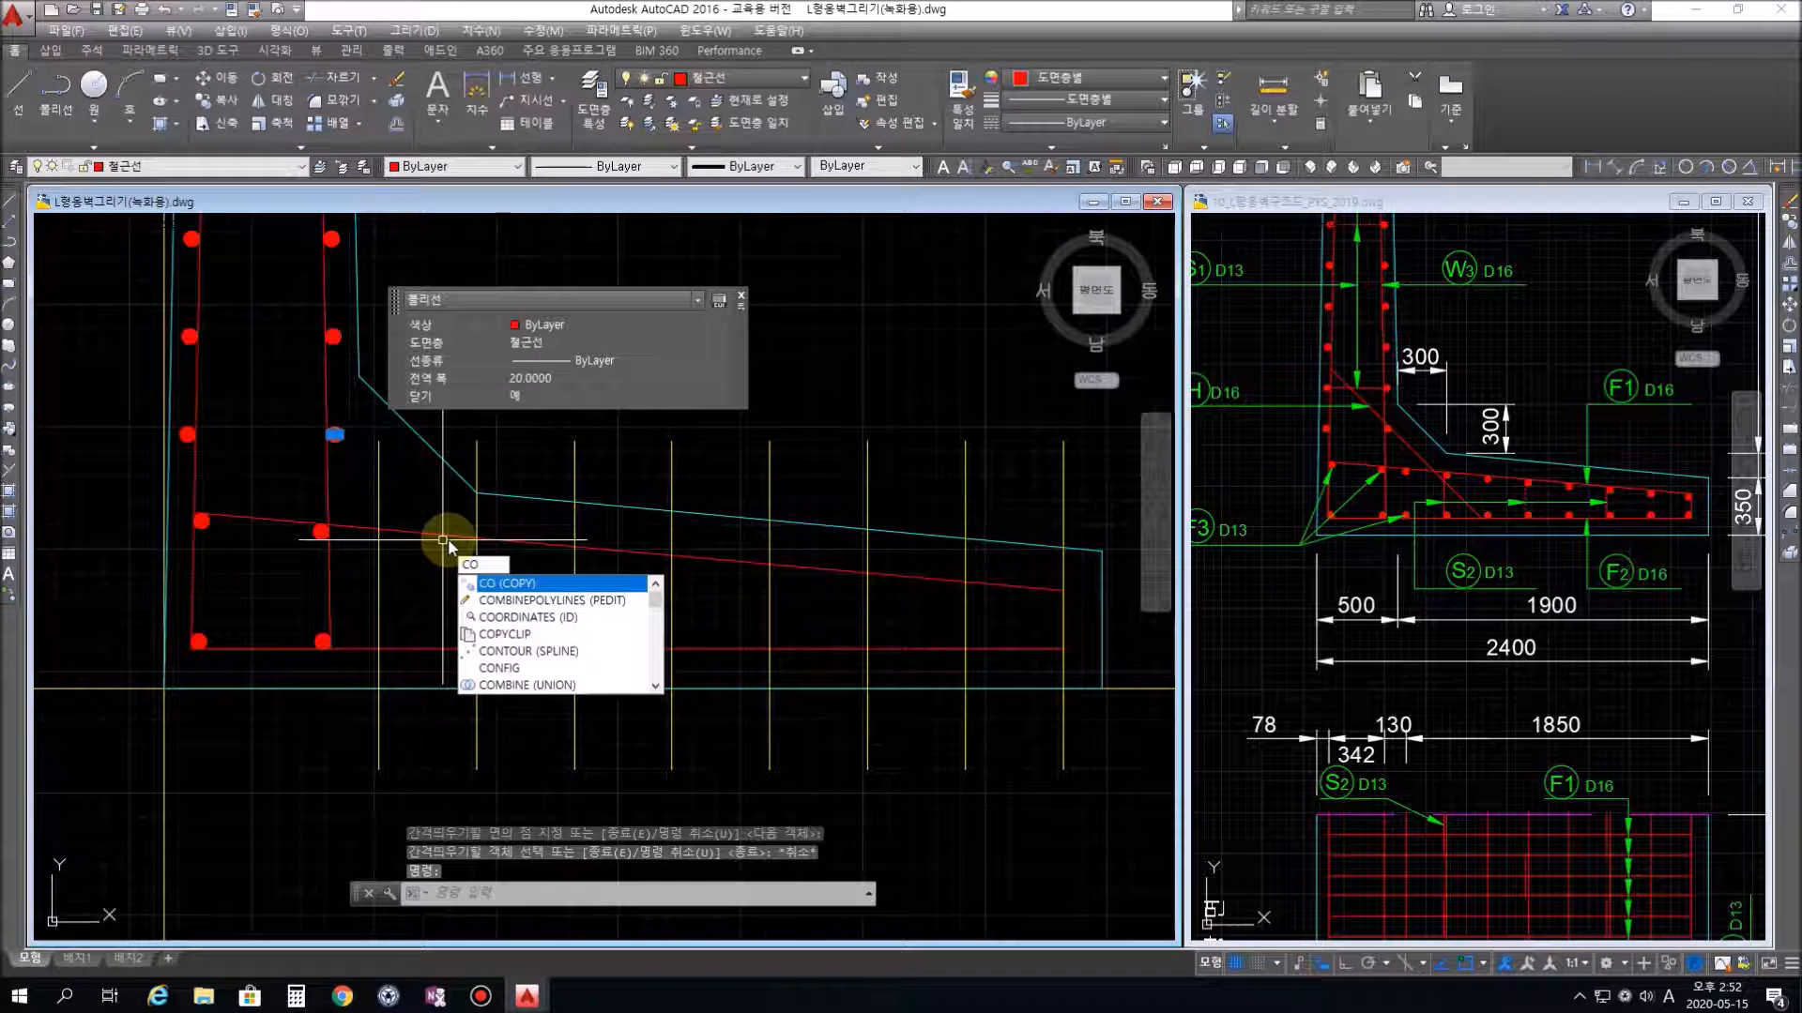
key(Return)
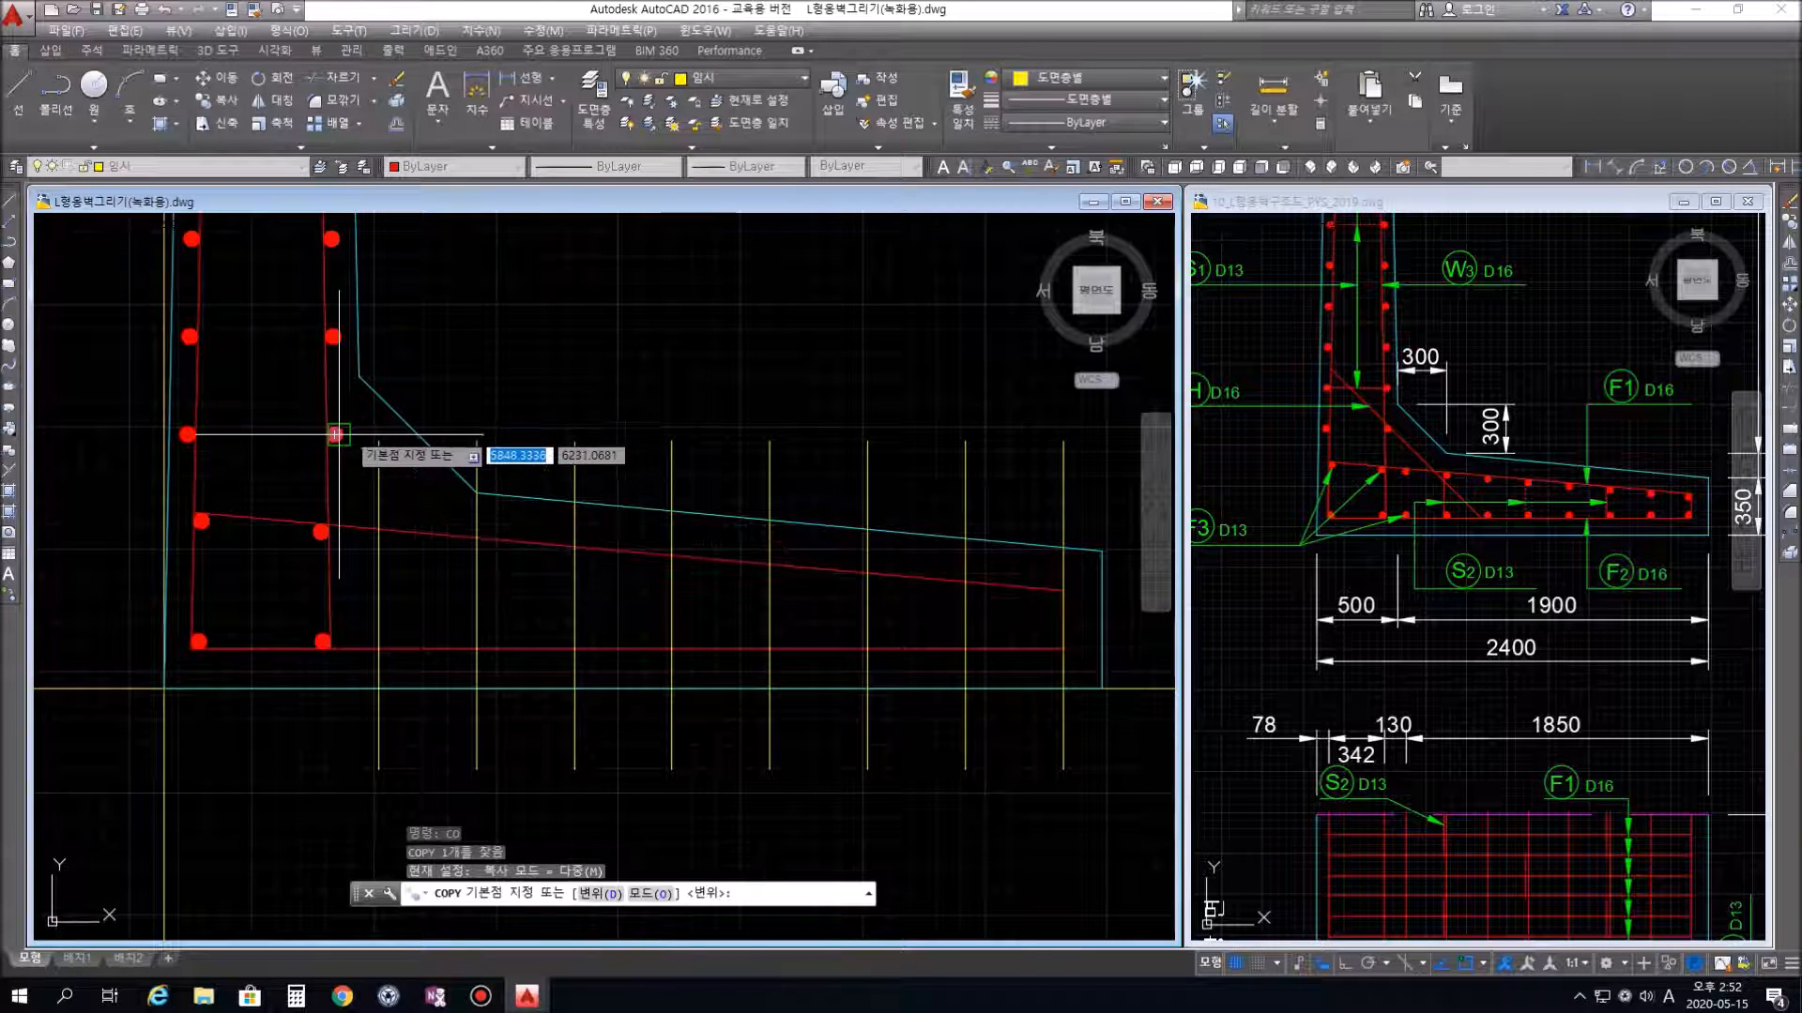
scroll(336, 435, up, 2)
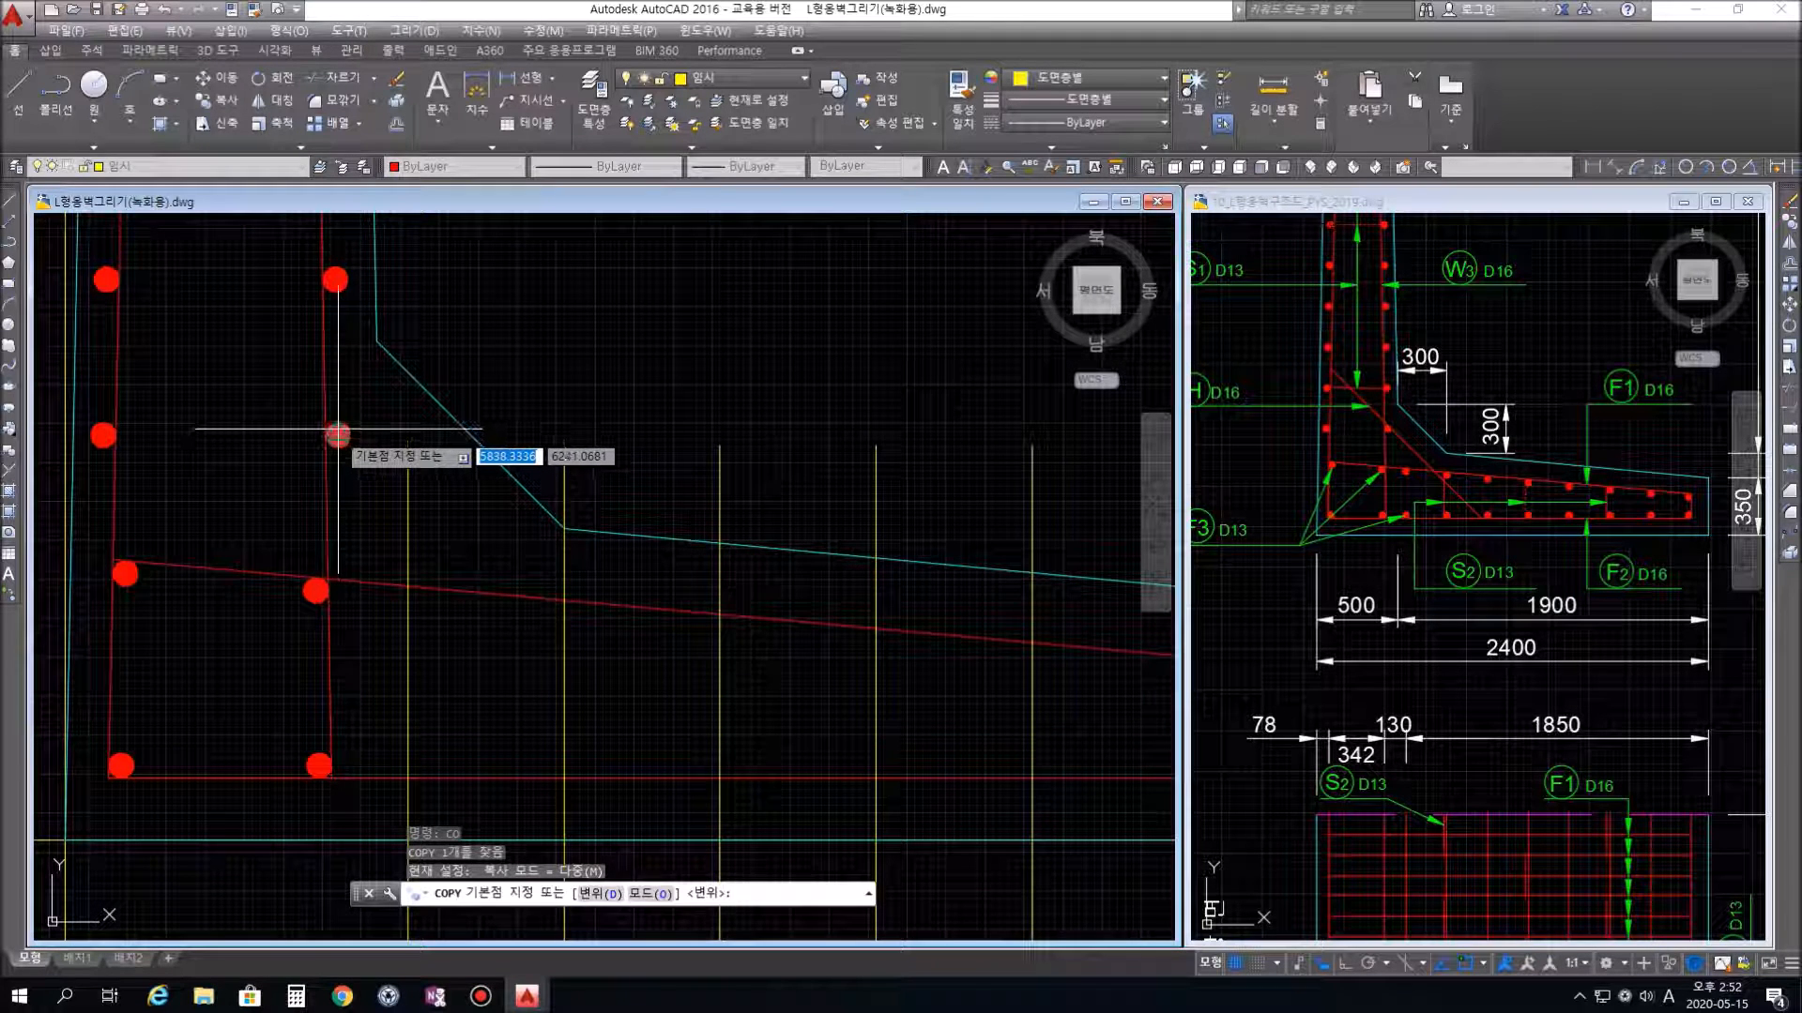
scroll(335, 434, up, 2)
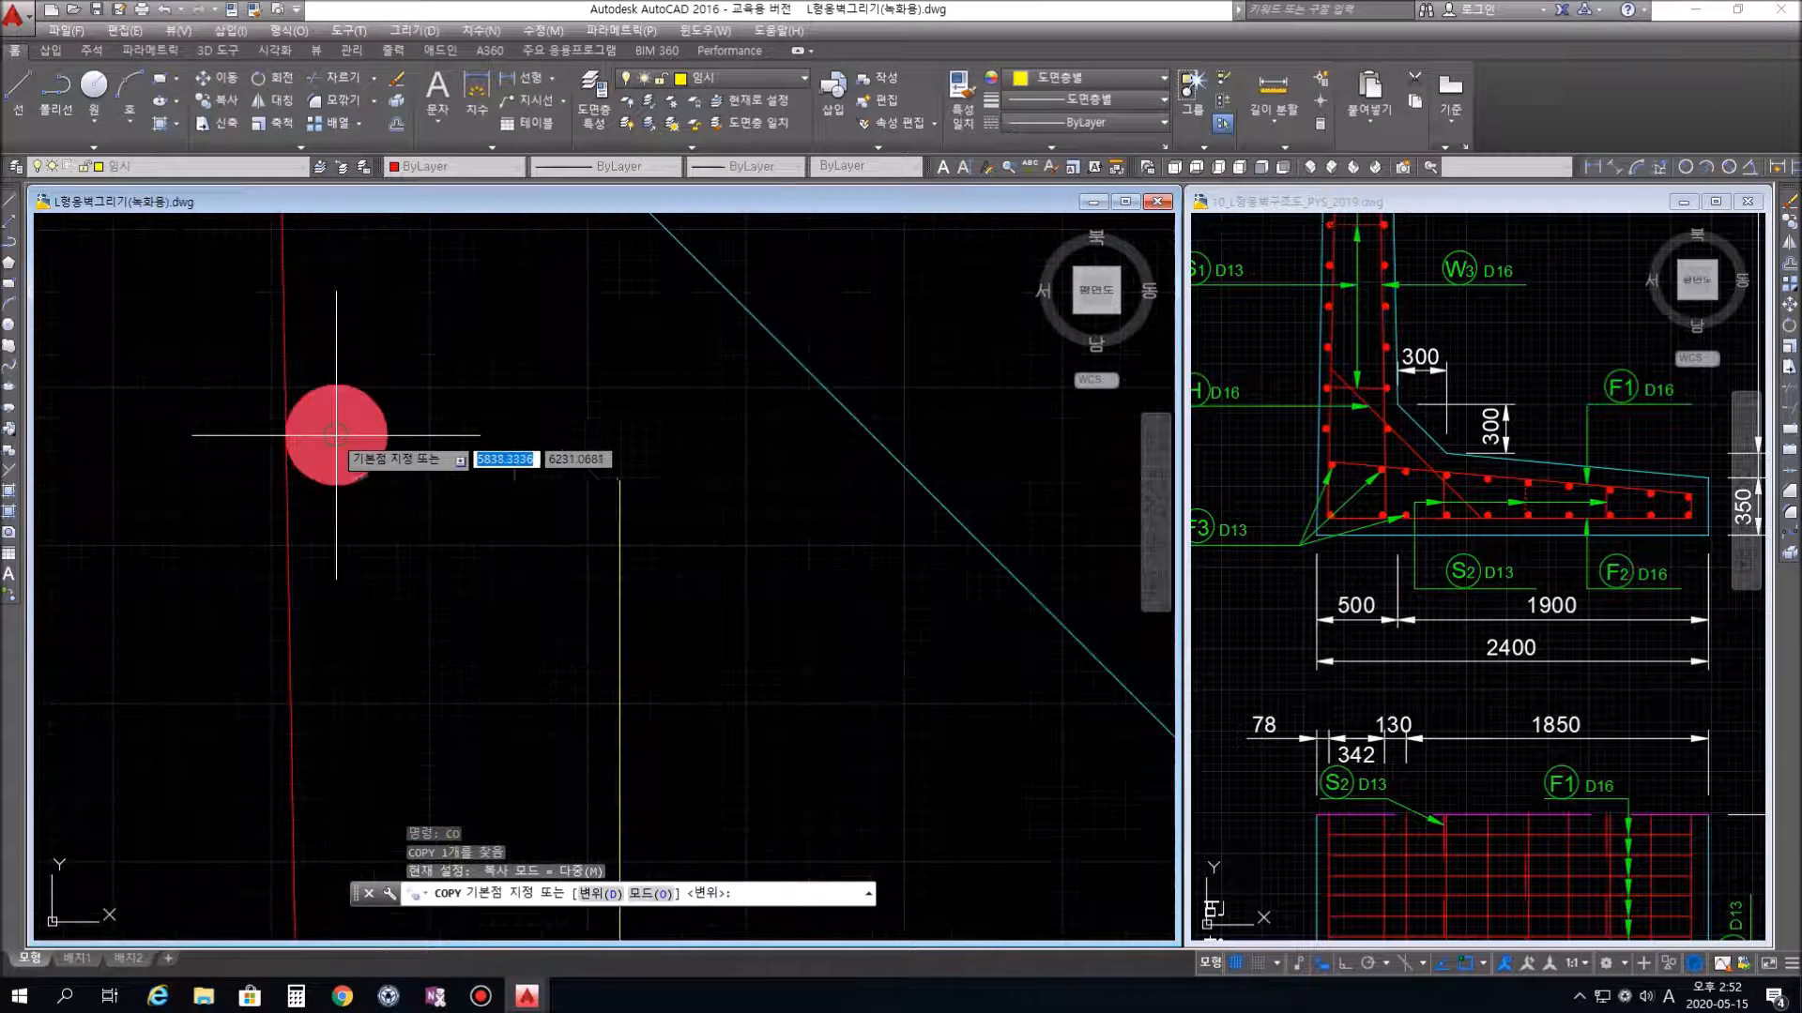
click(336, 435)
scroll(582, 598, down, 4)
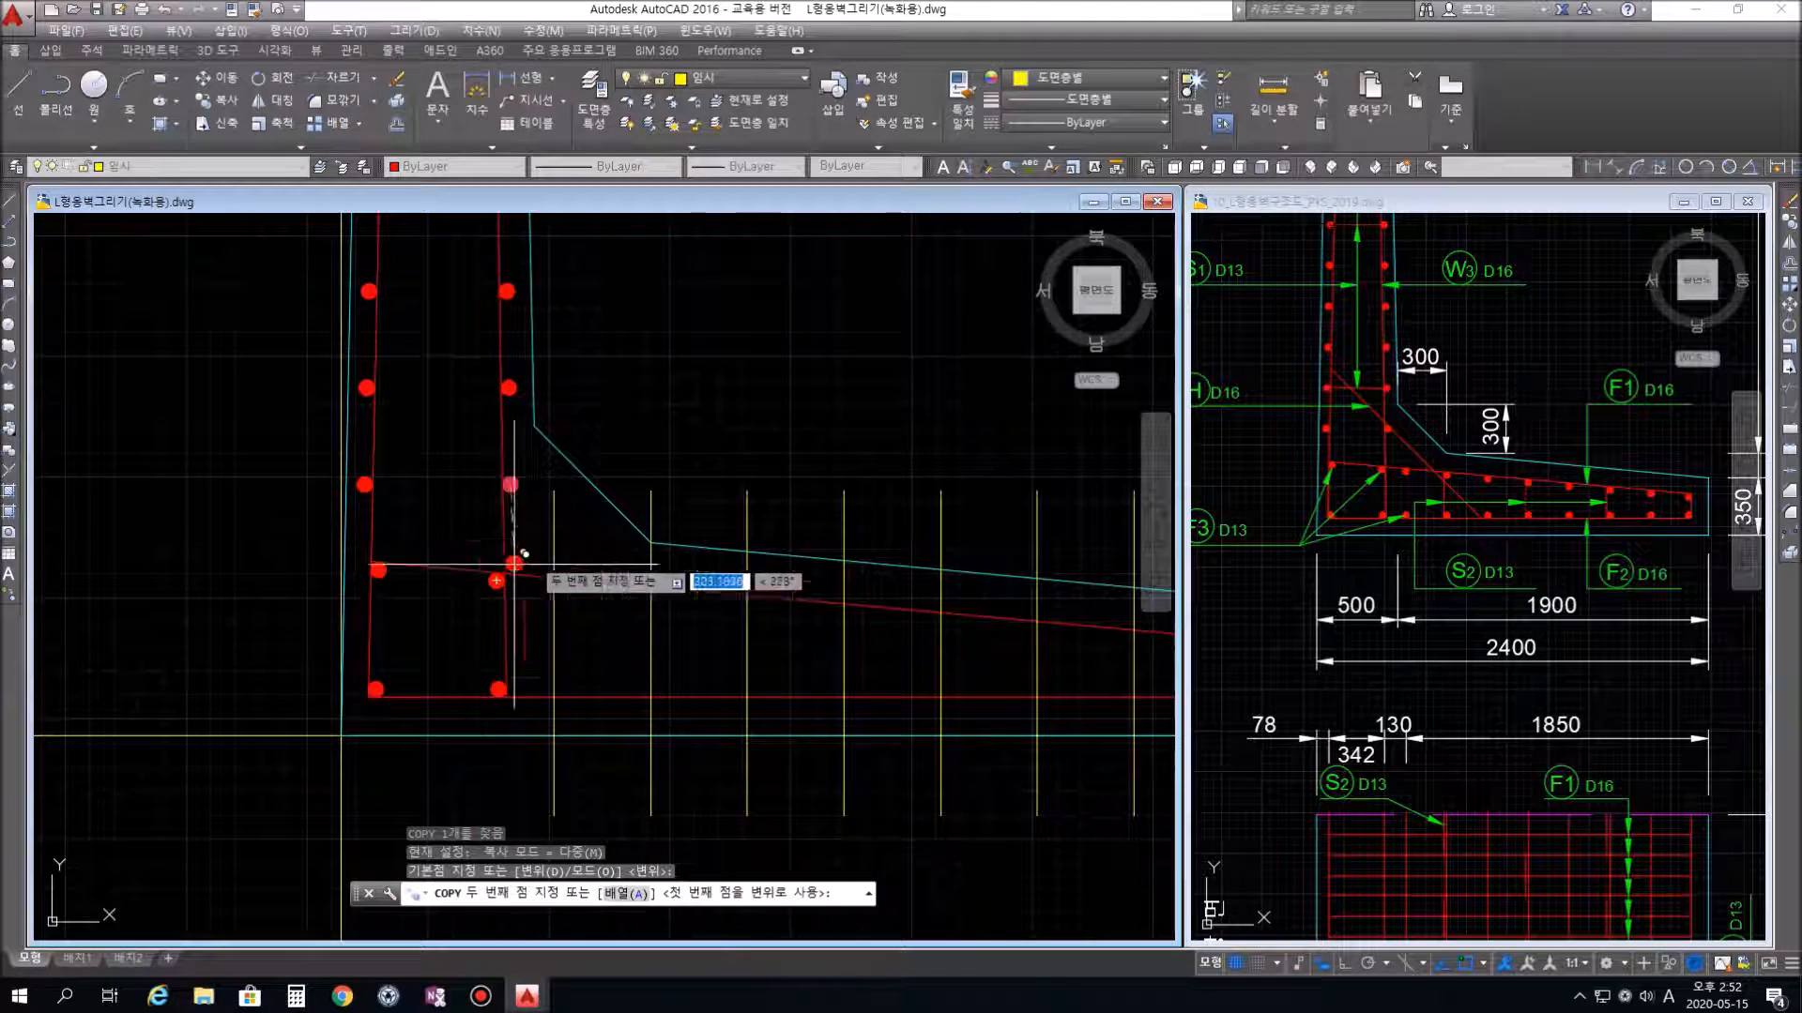
click(554, 578)
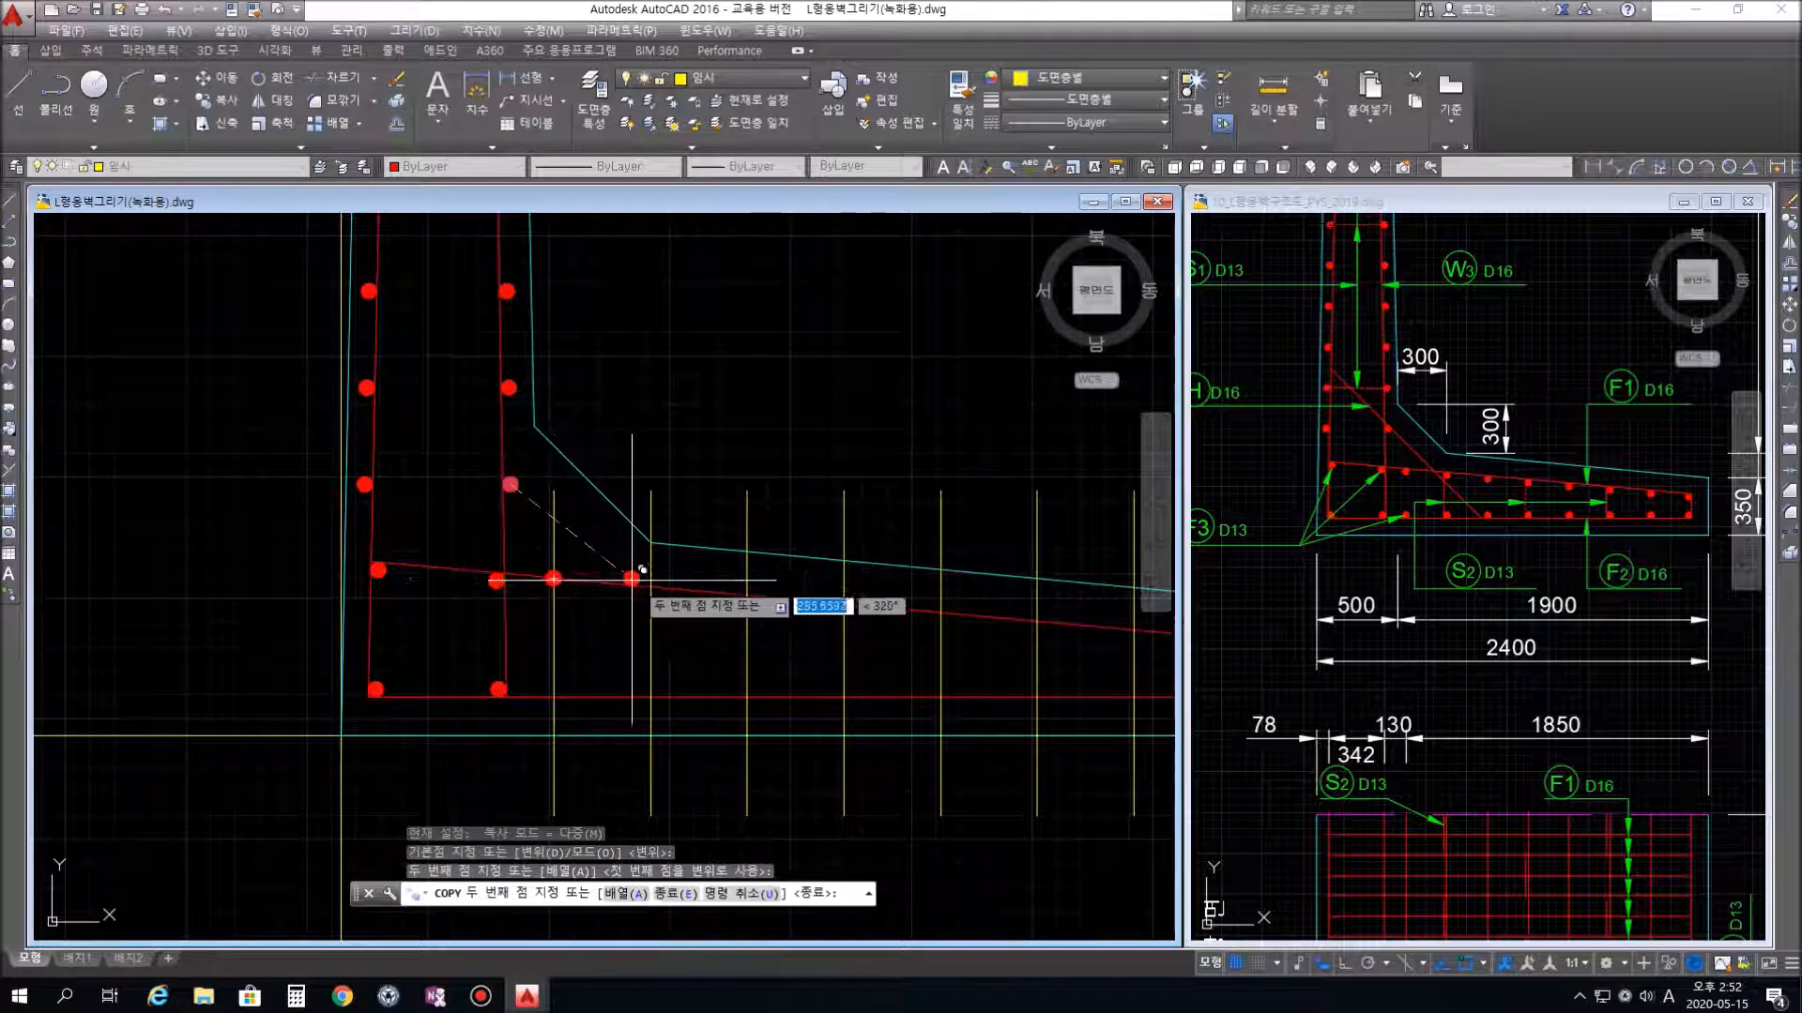
click(651, 588)
click(746, 595)
click(843, 604)
click(939, 612)
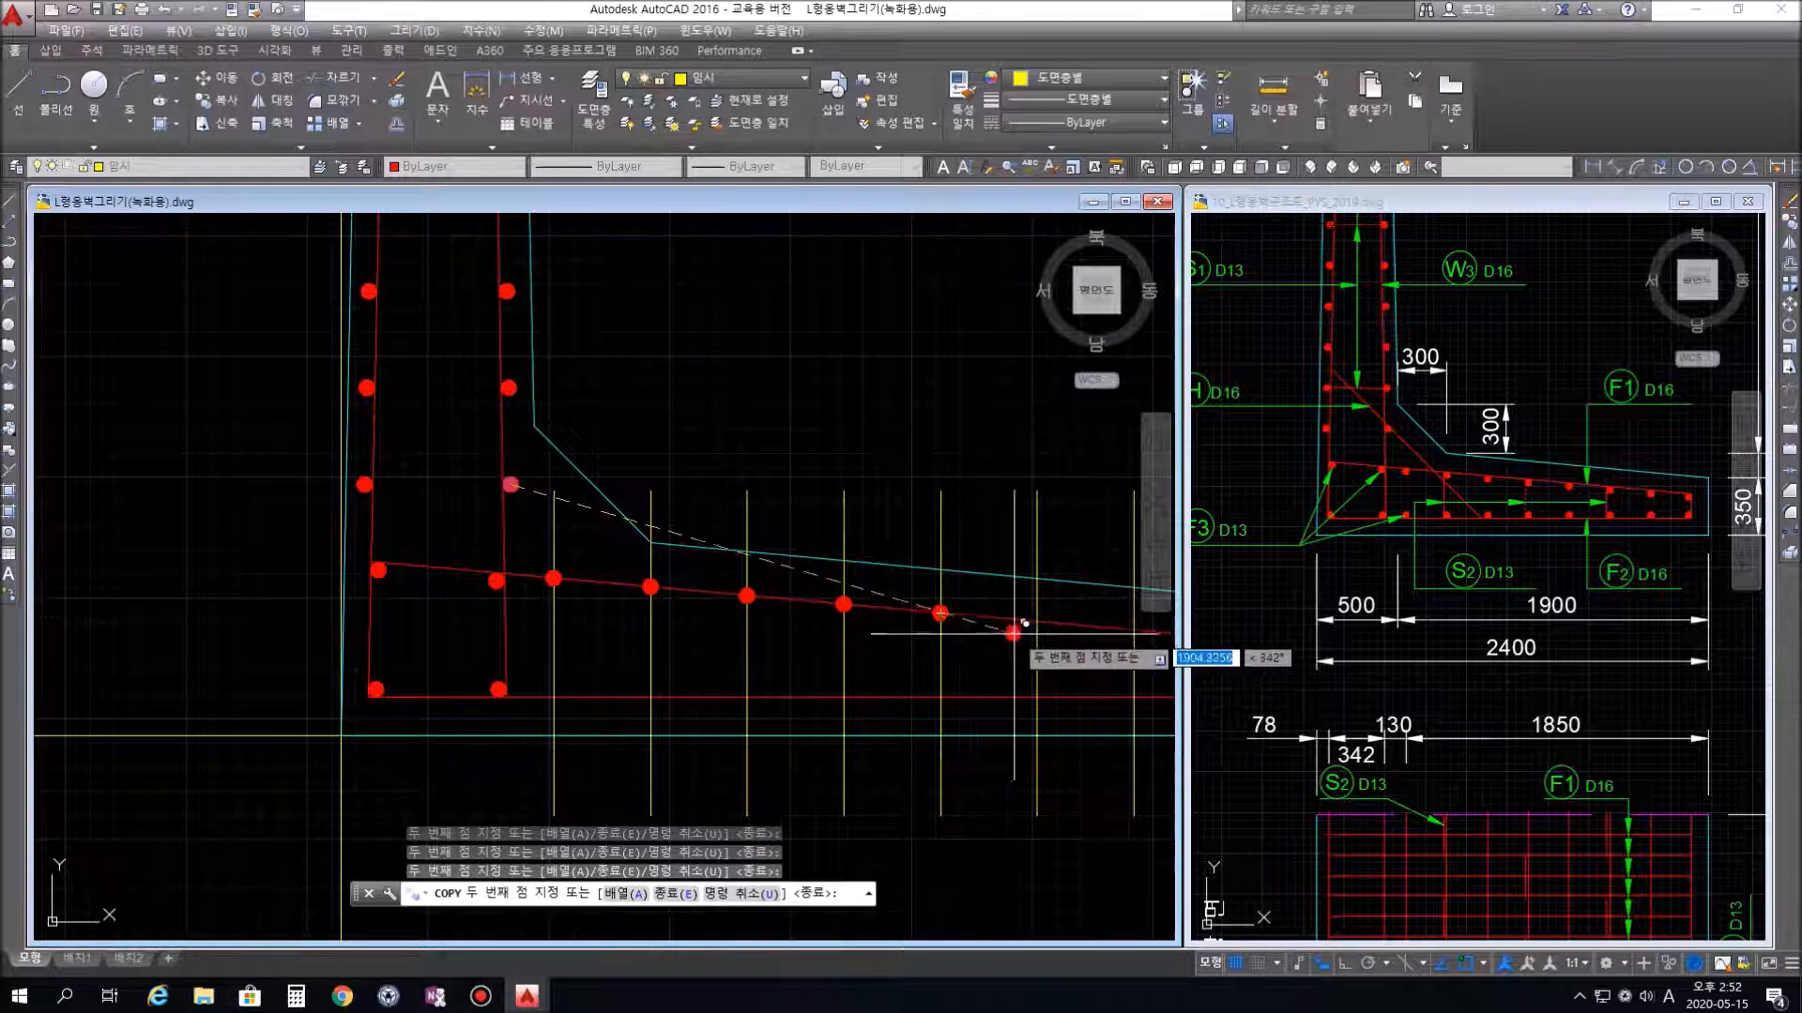
click(1036, 621)
middle_drag(1087, 664, 935, 665)
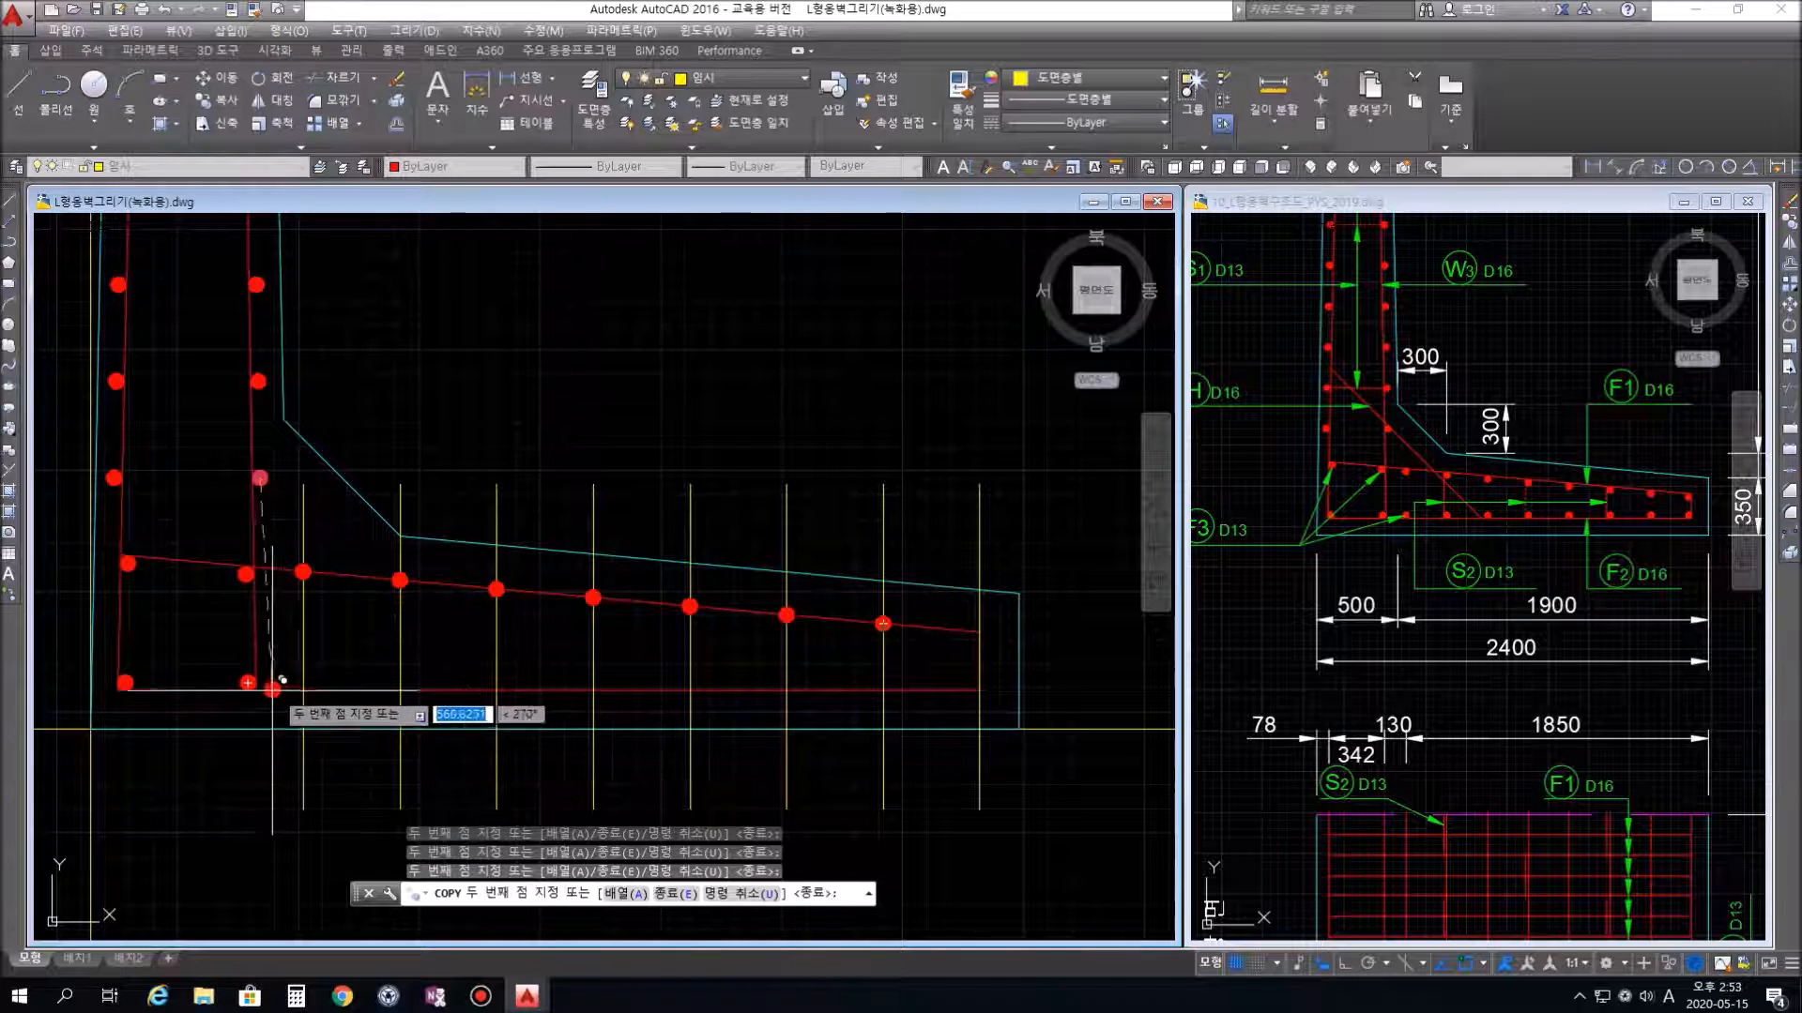
Place seven more copies of the dot where the same guide lines cross the lower footing rebar, and finish the copy
click(302, 690)
click(399, 690)
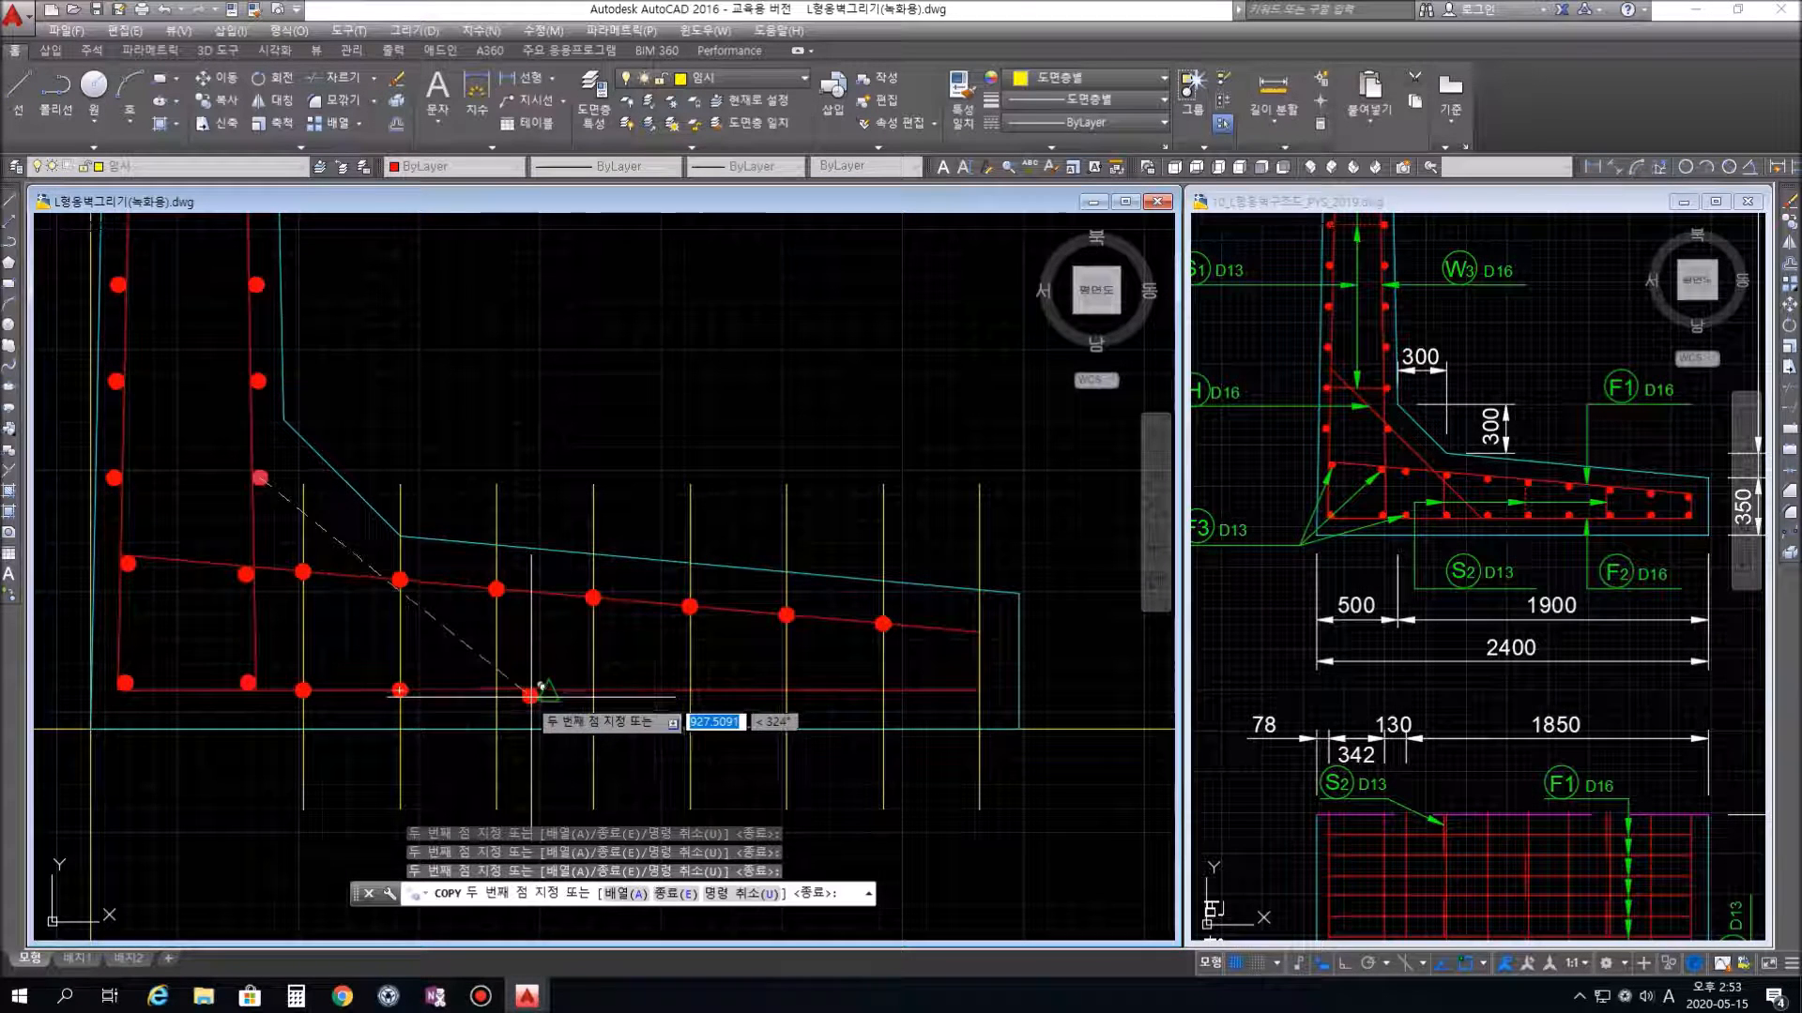
click(497, 690)
click(593, 690)
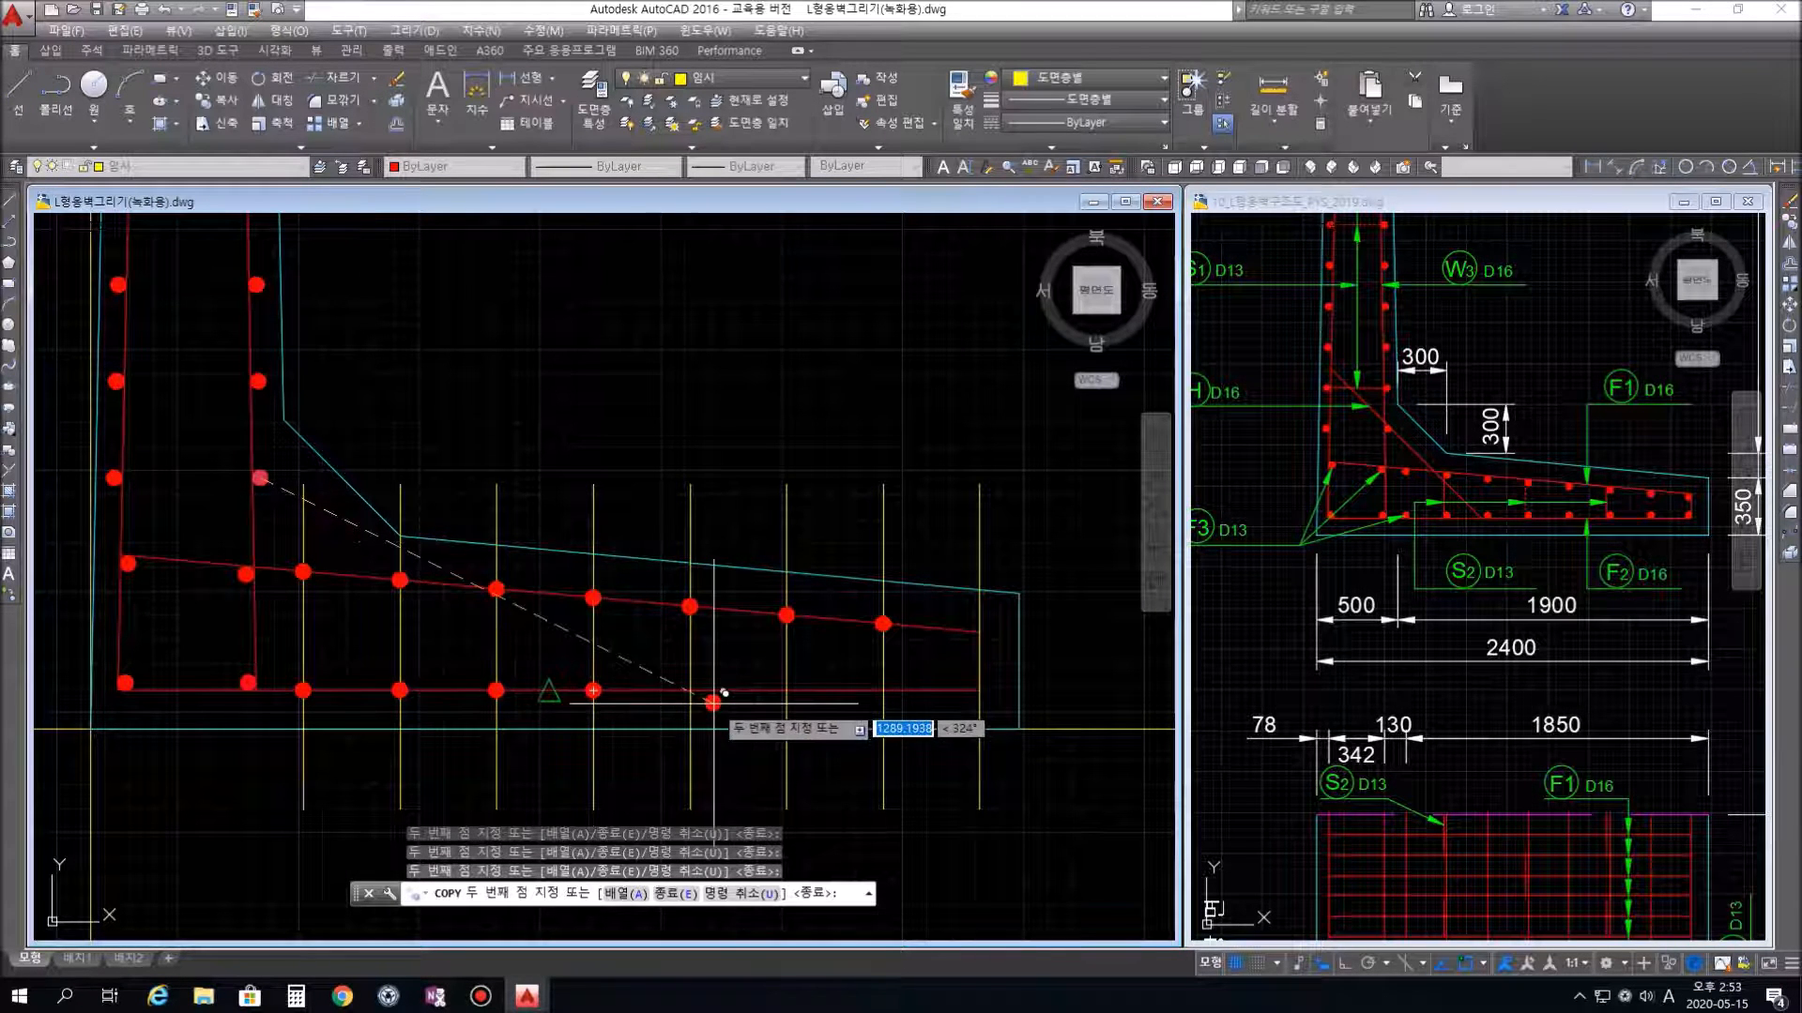
click(690, 690)
click(786, 689)
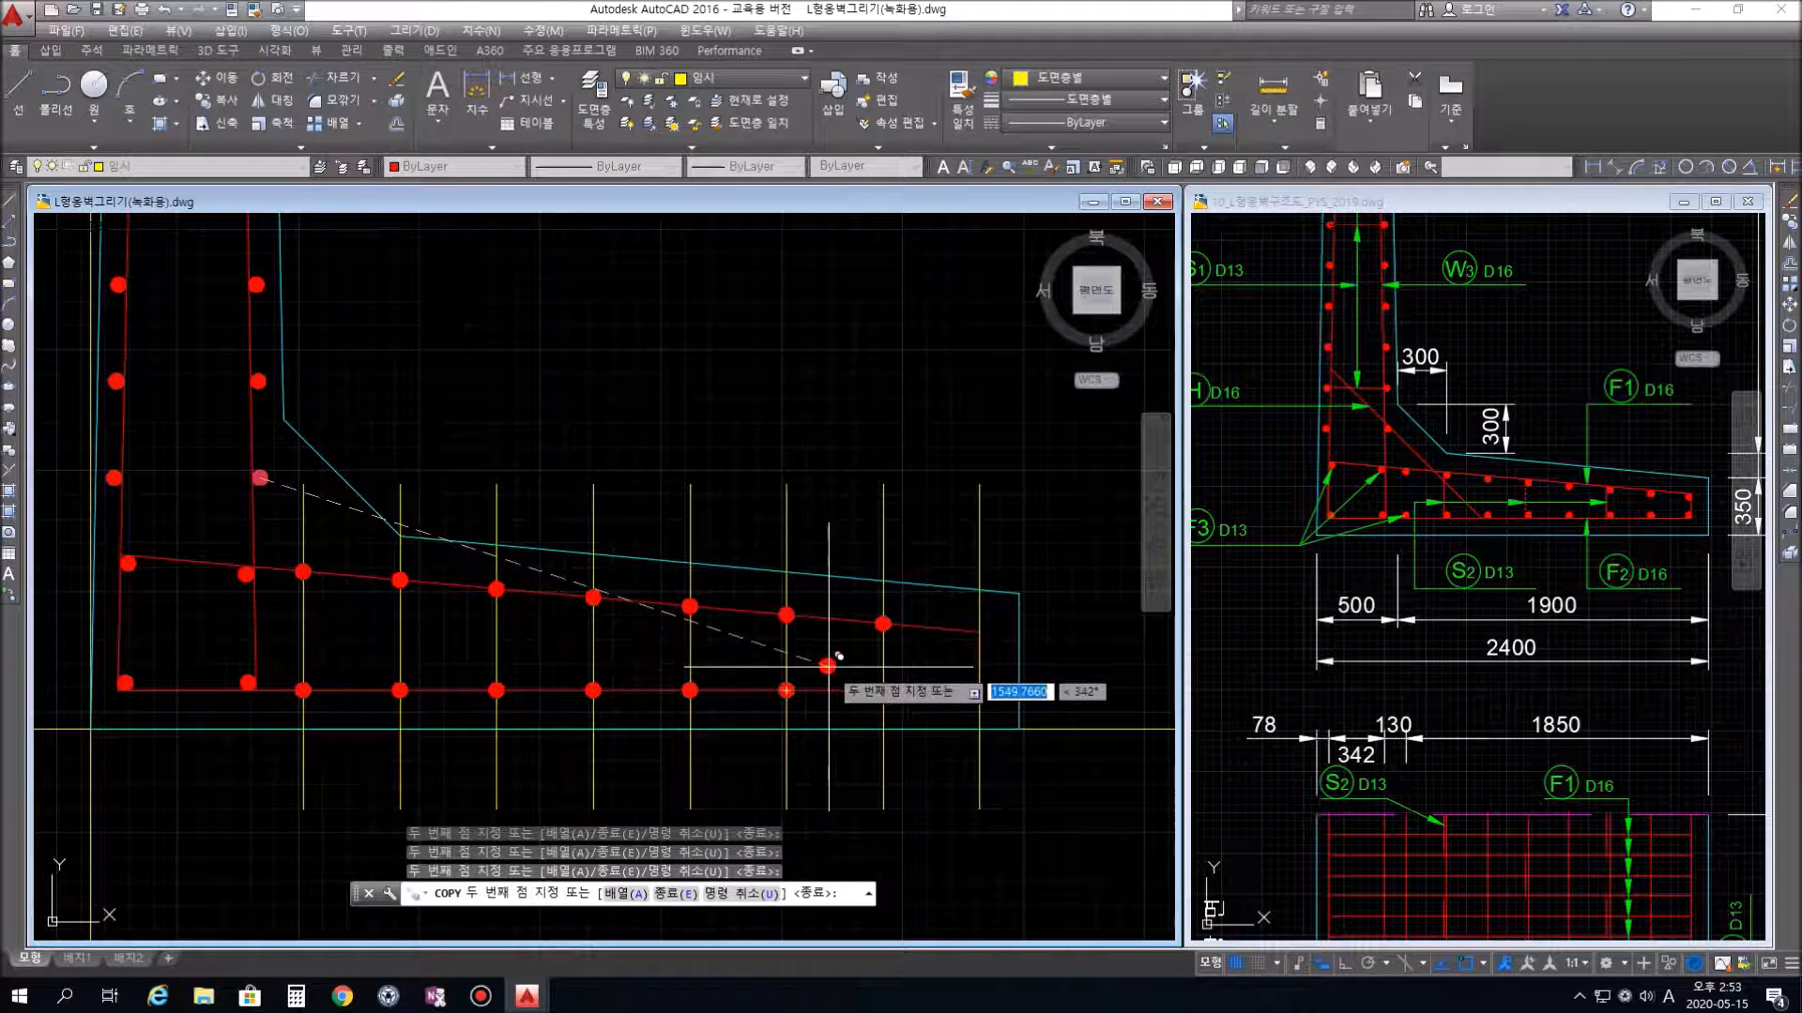
click(882, 690)
key(Return)
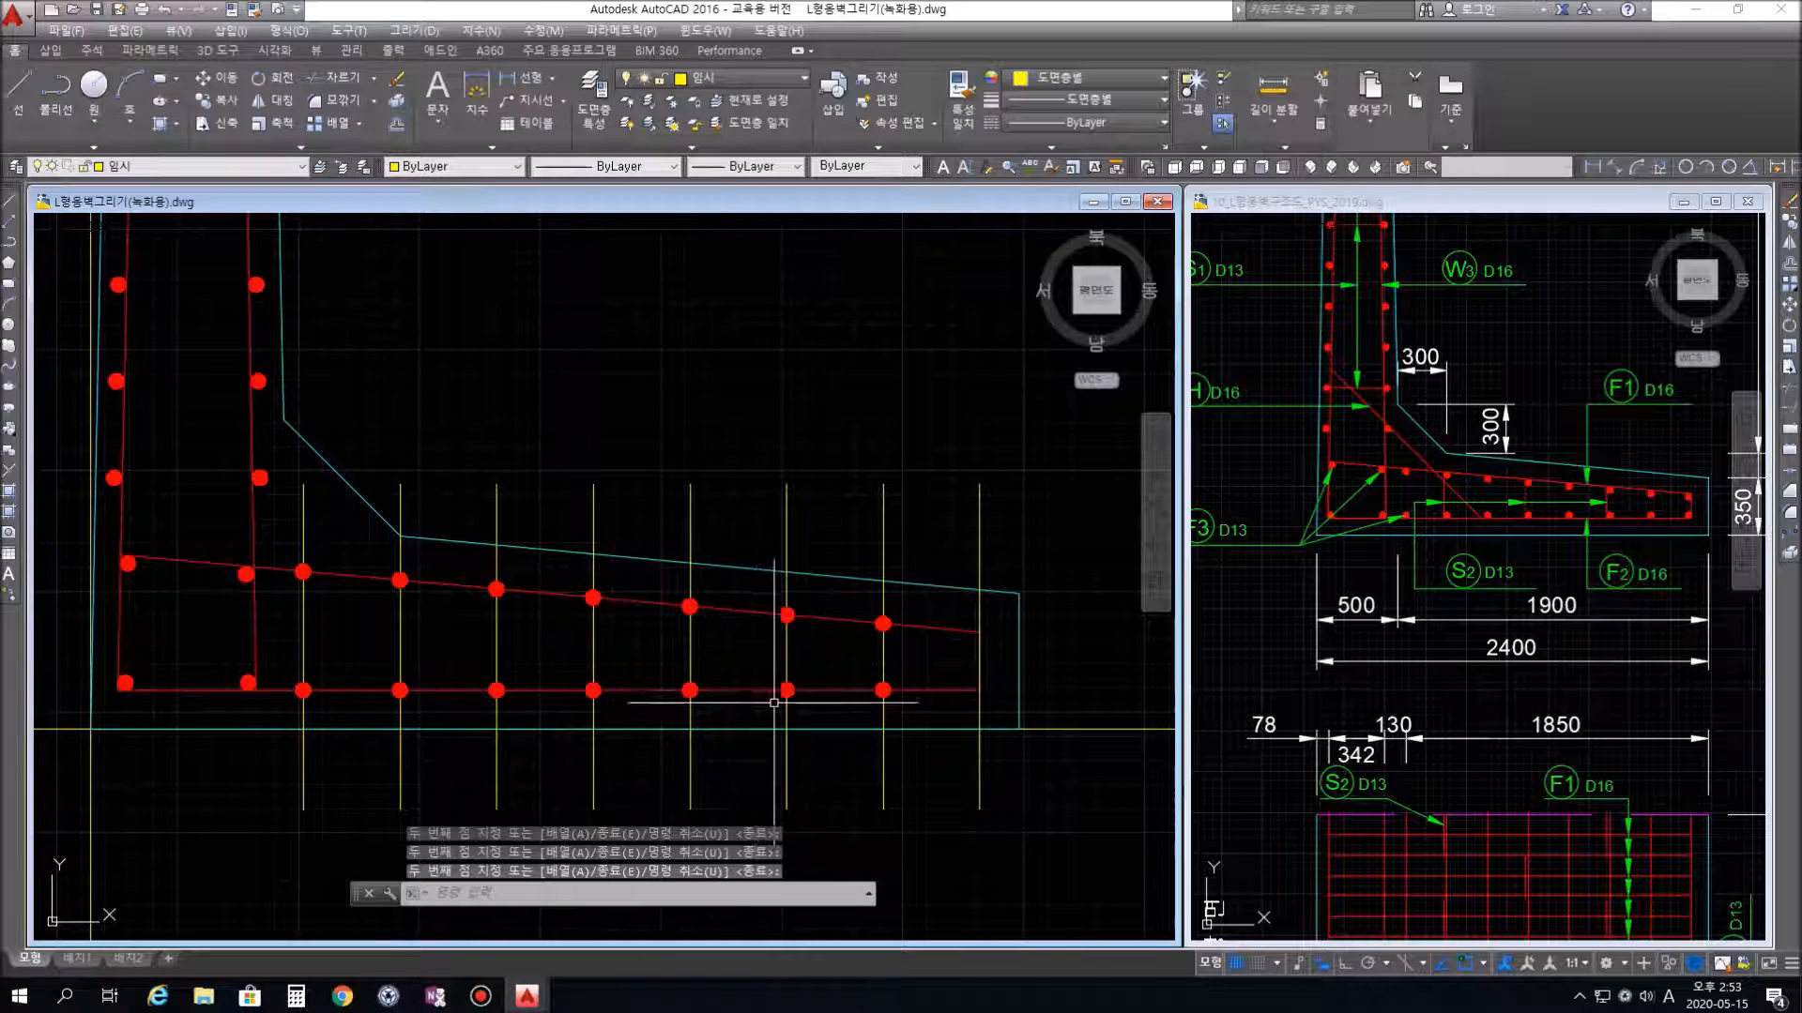
After checking the dot position in the reference section, copy the seven lower footing dots 20 straight up
click(1483, 535)
scroll(1483, 535, up, 4)
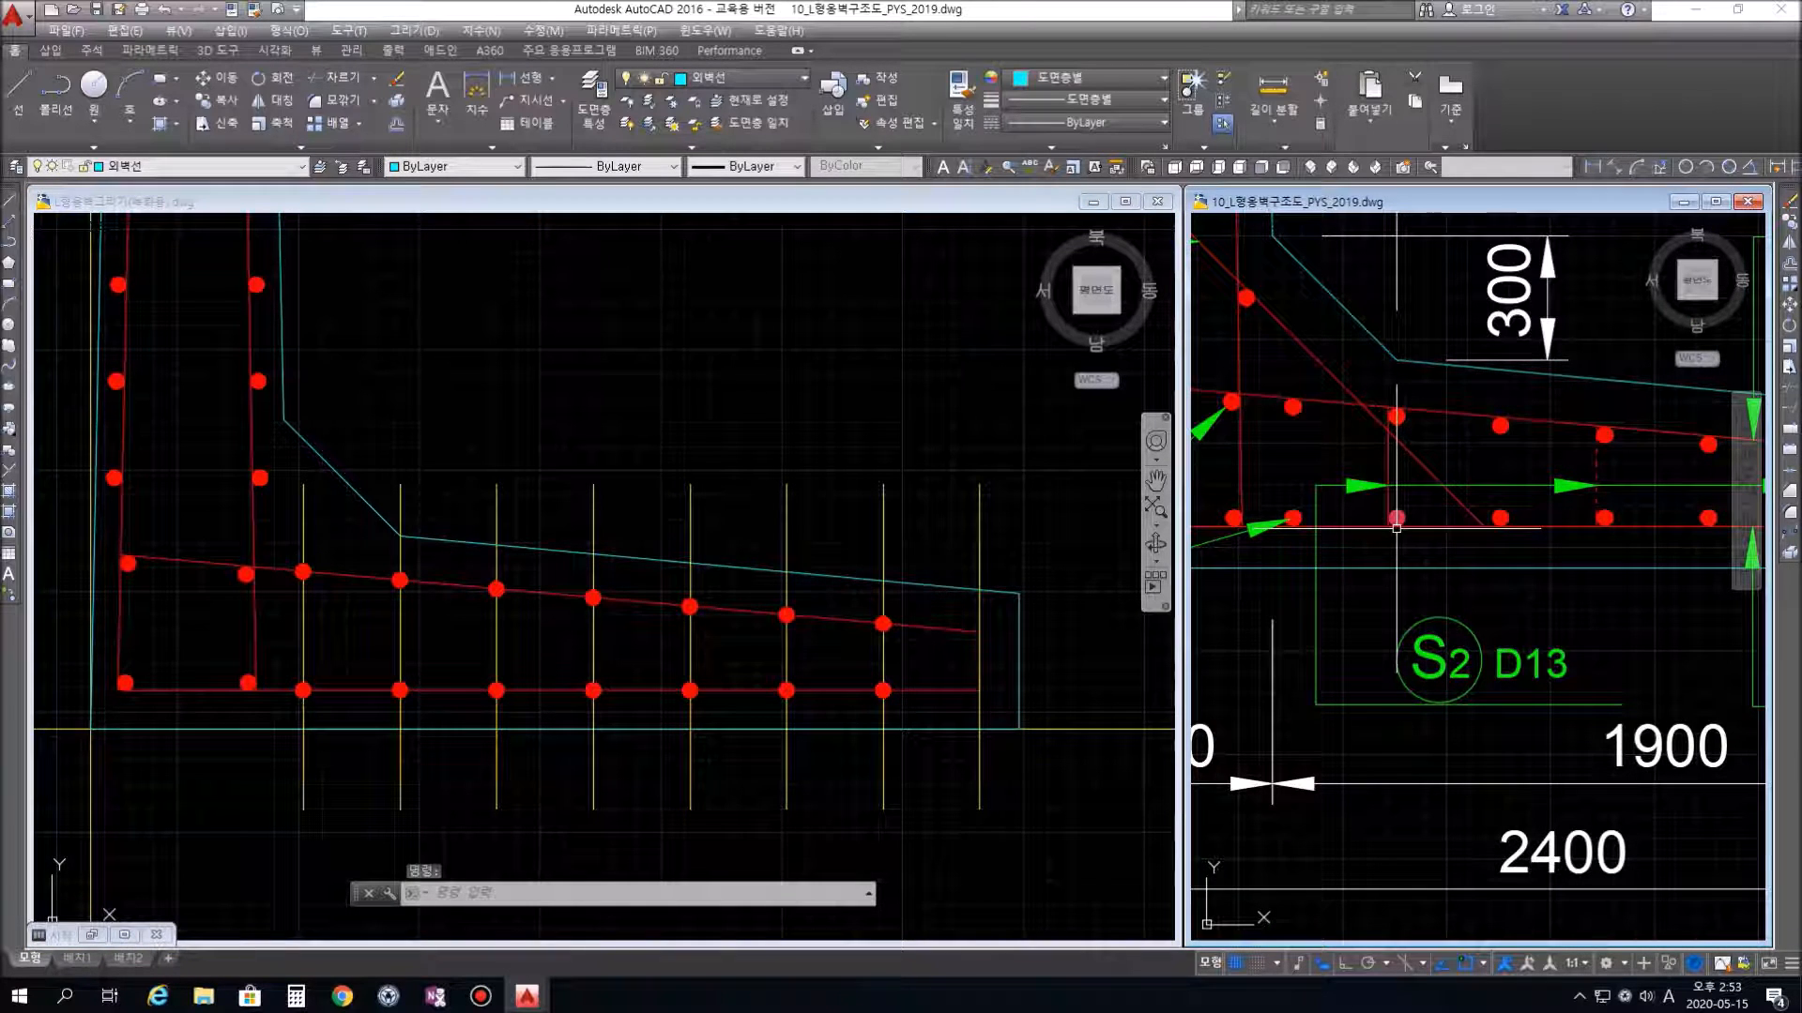
click(814, 676)
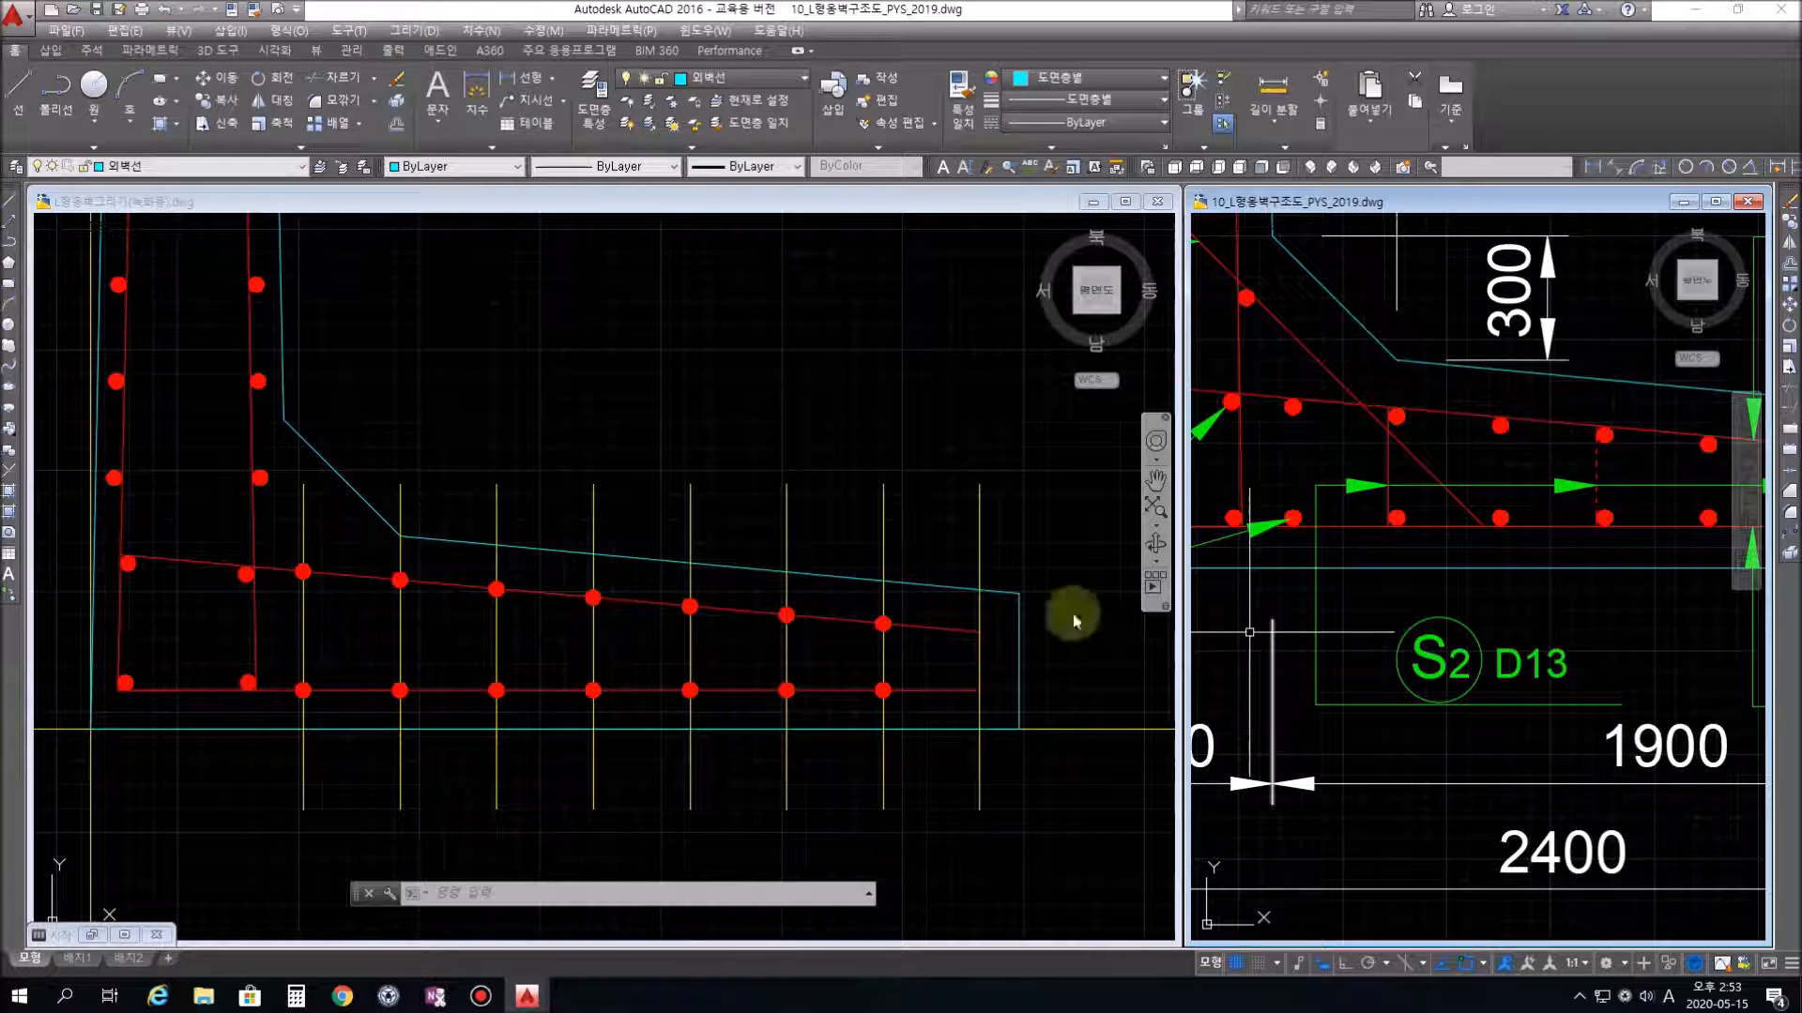
click(284, 663)
click(283, 666)
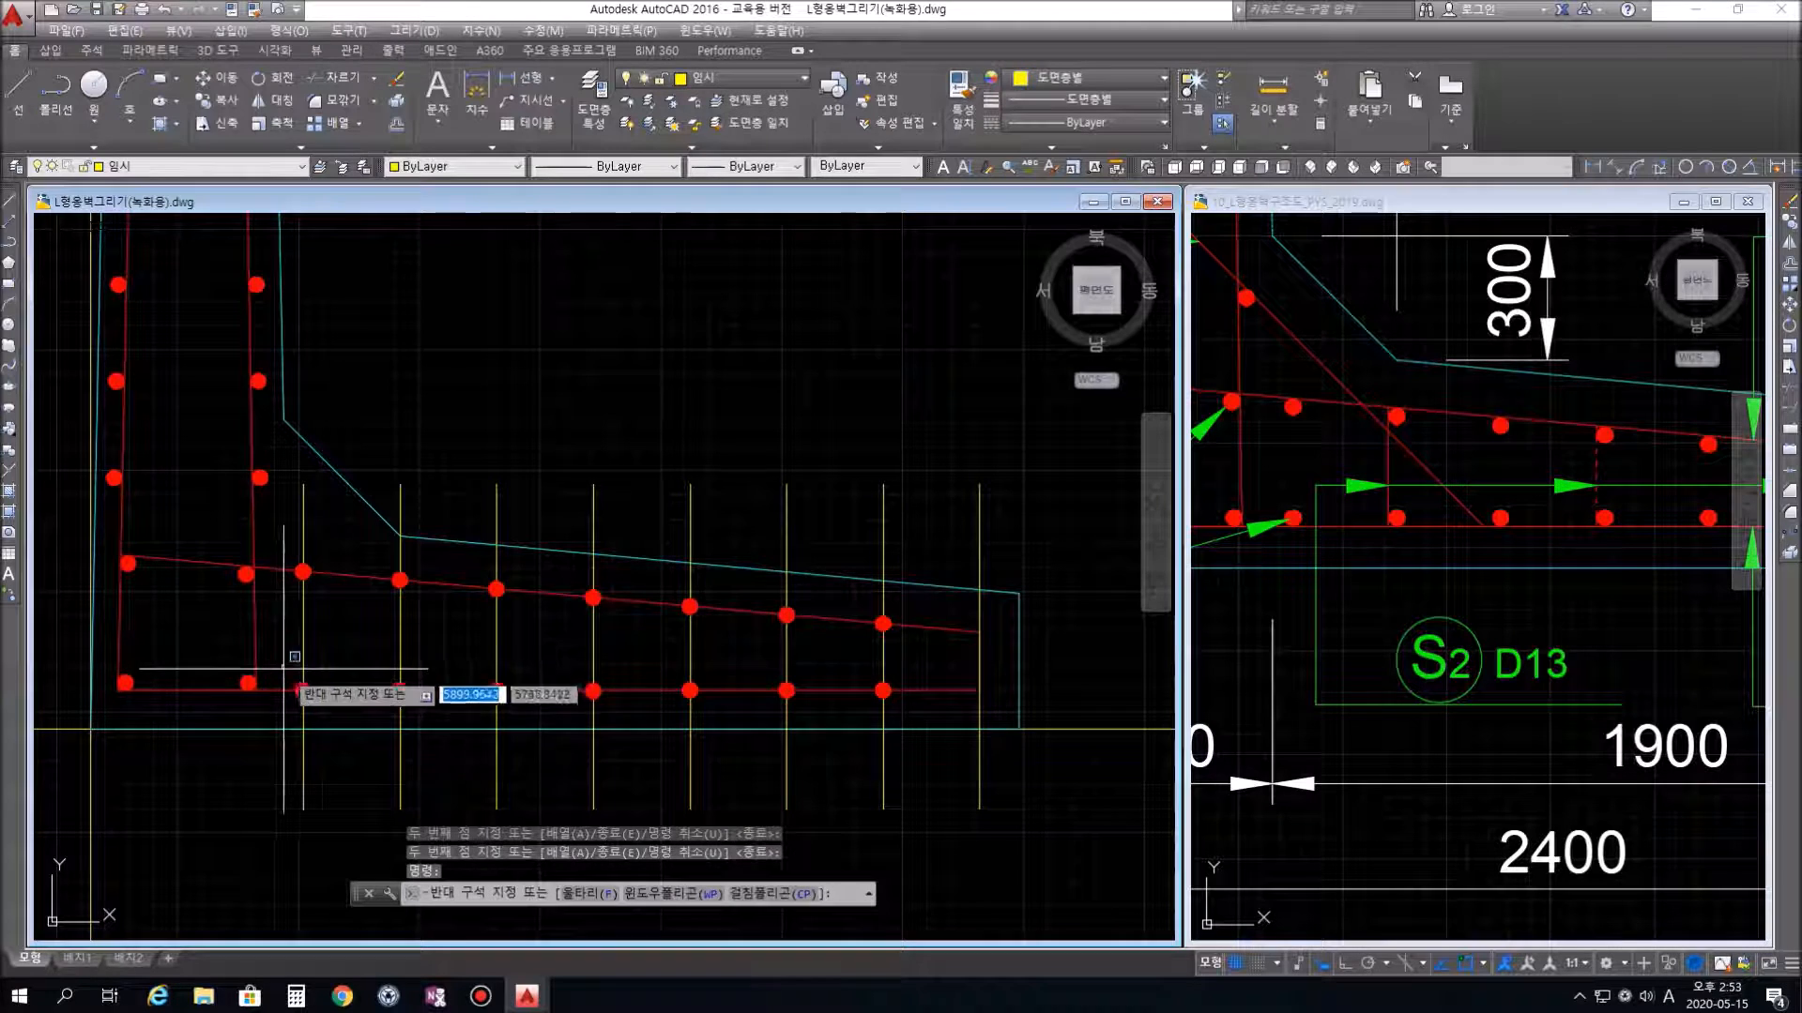
click(934, 715)
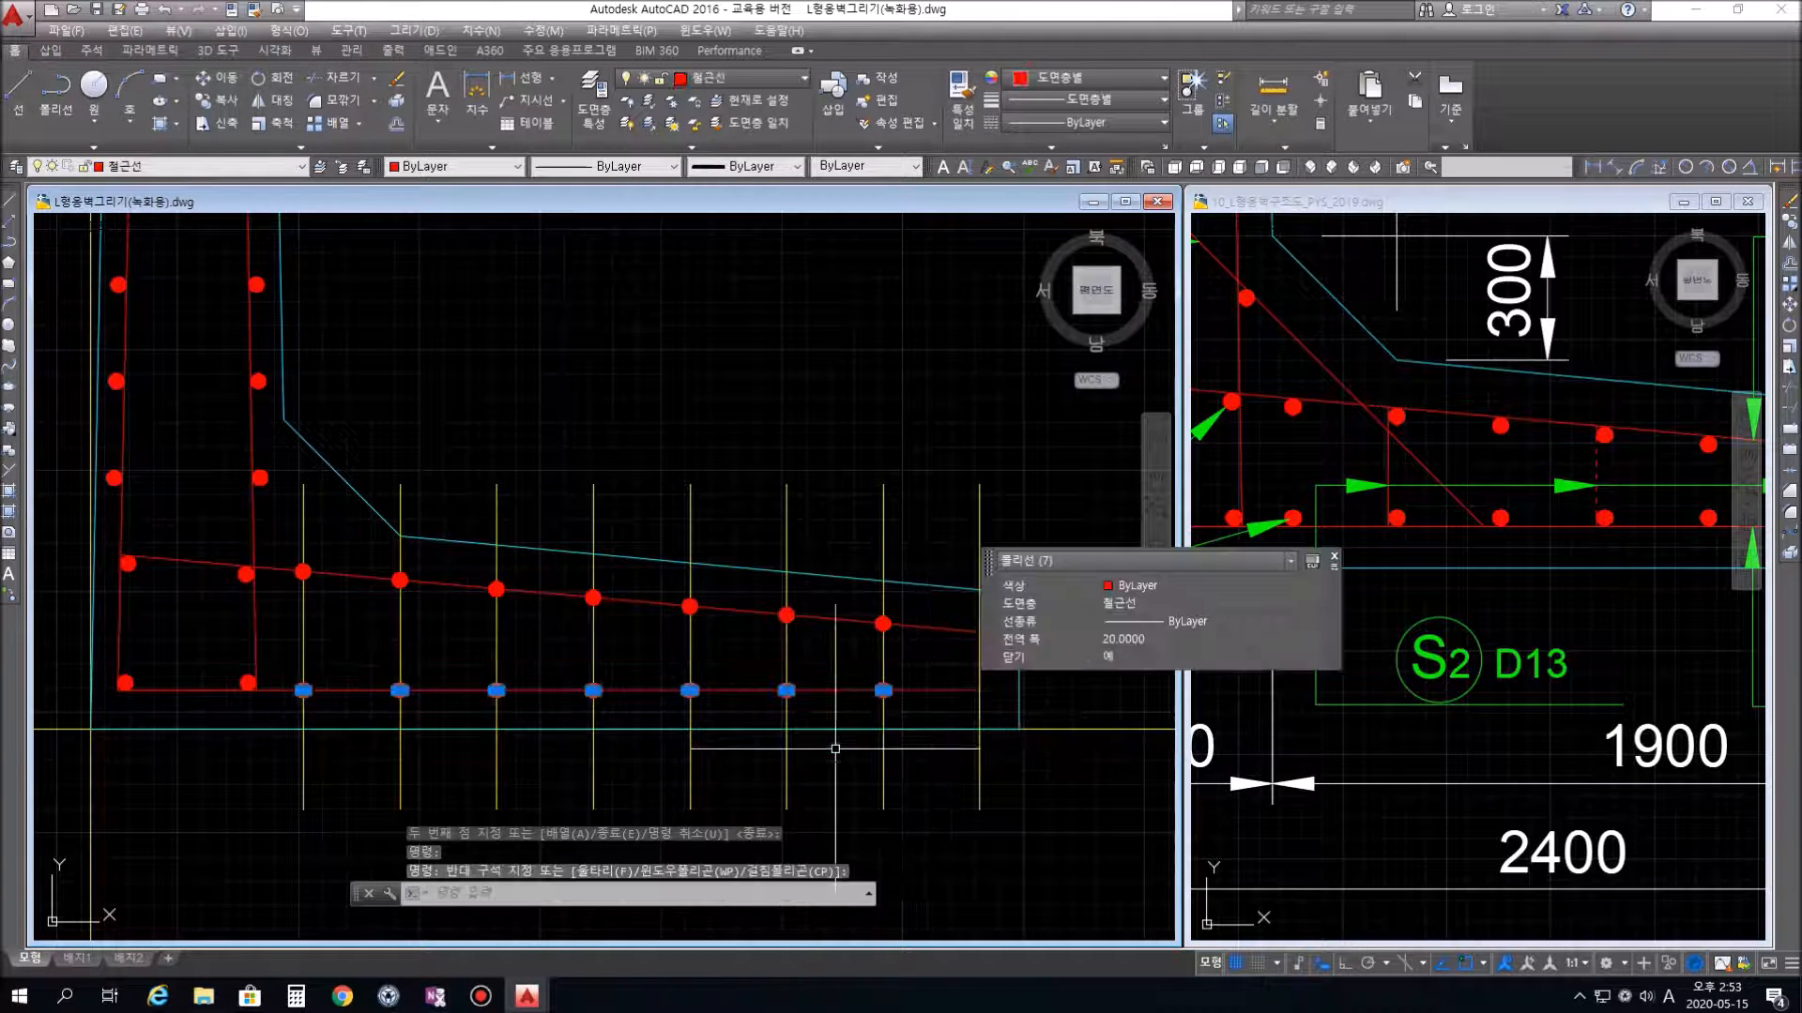
click(1333, 558)
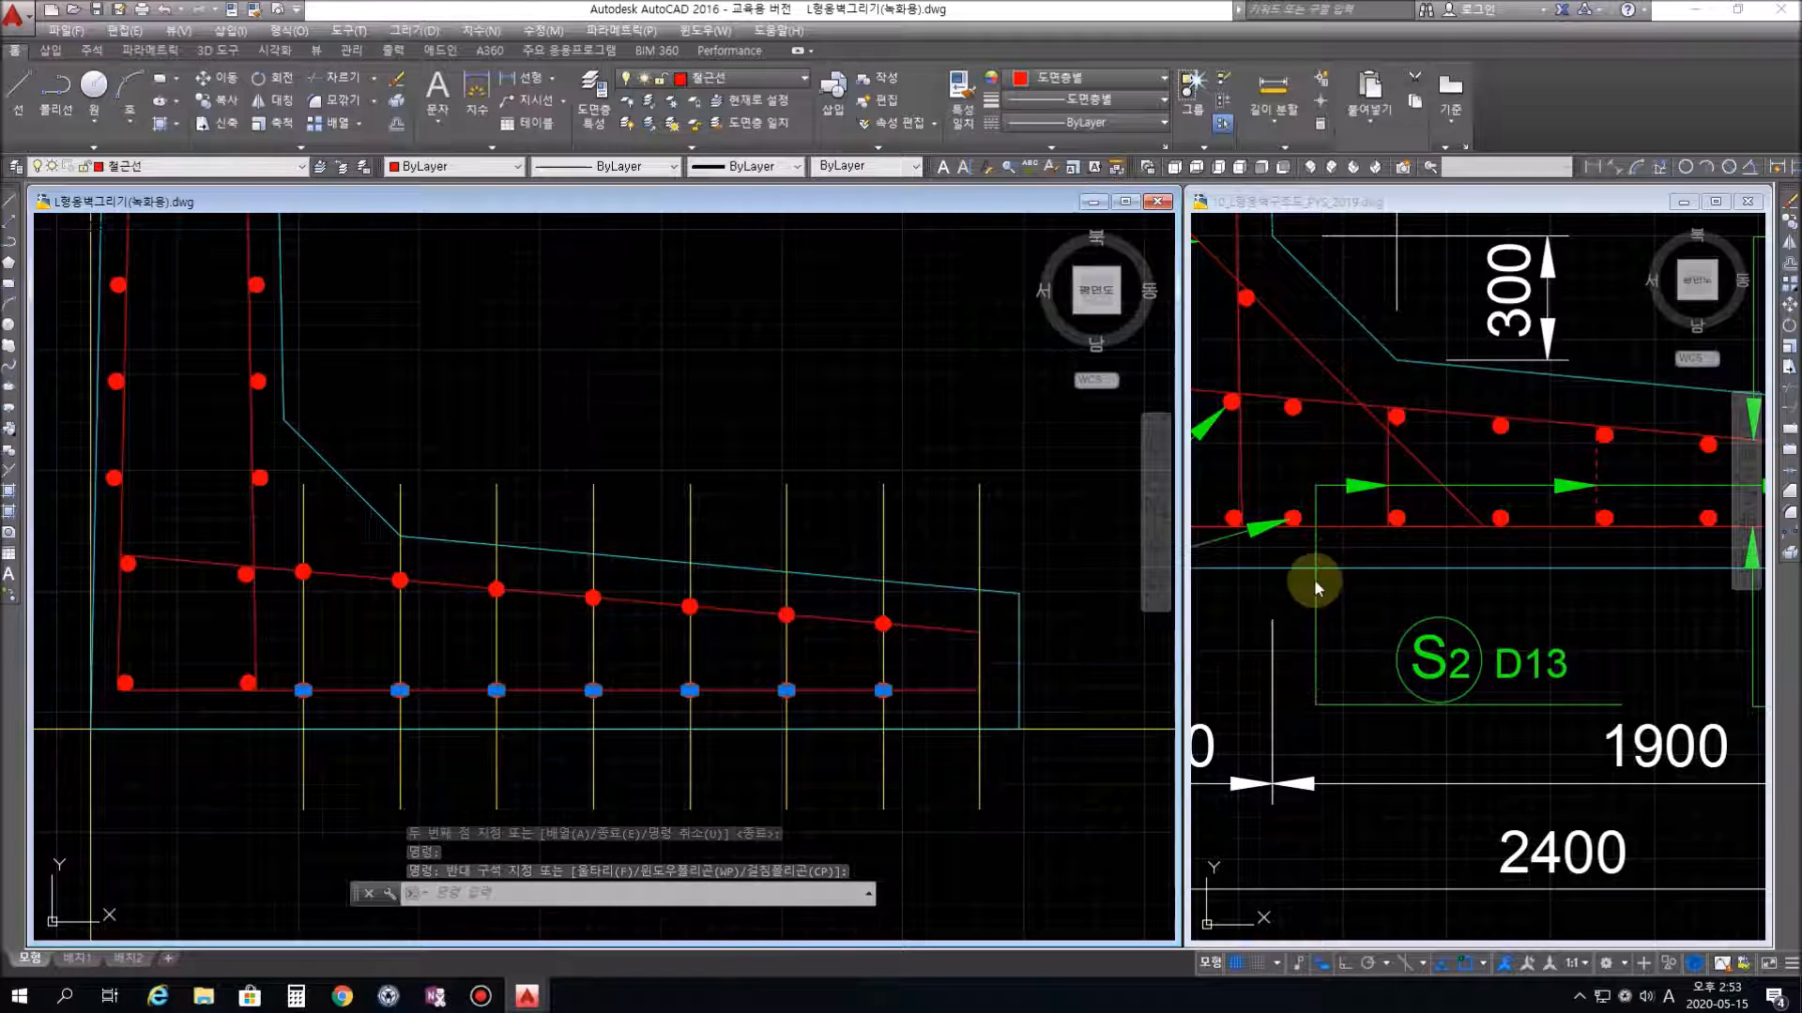
text(co)
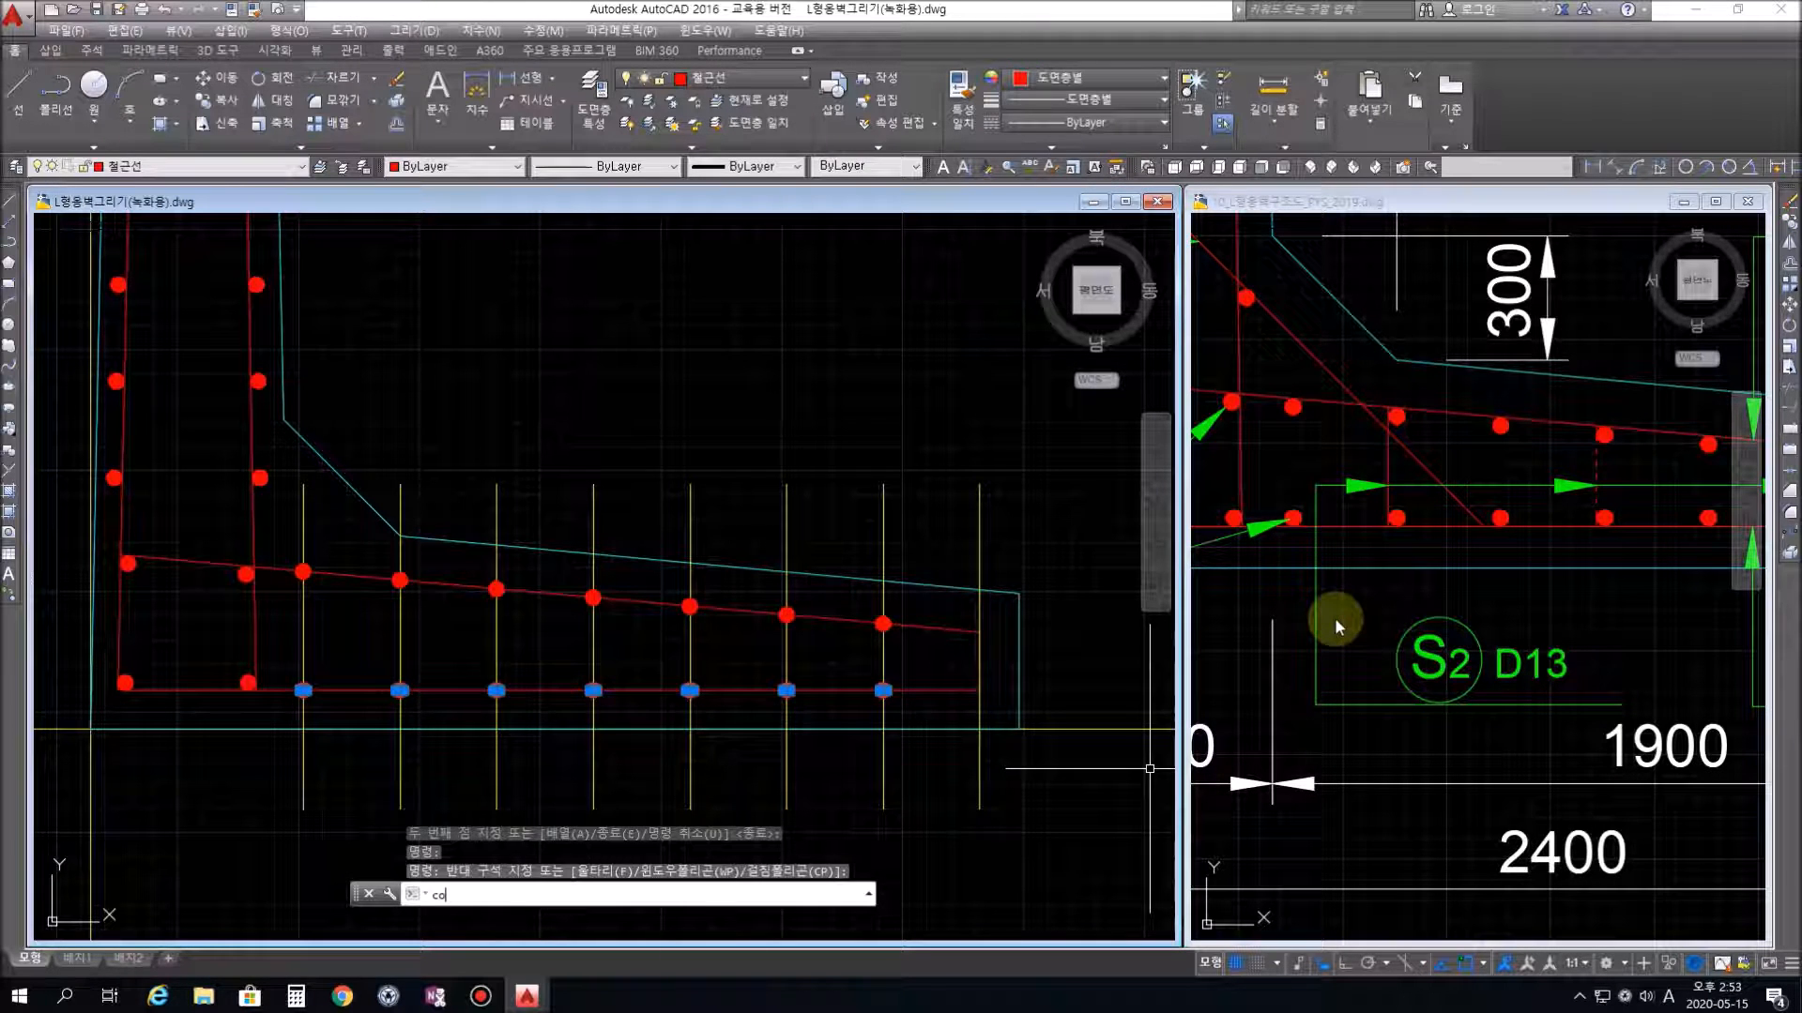
key(Return)
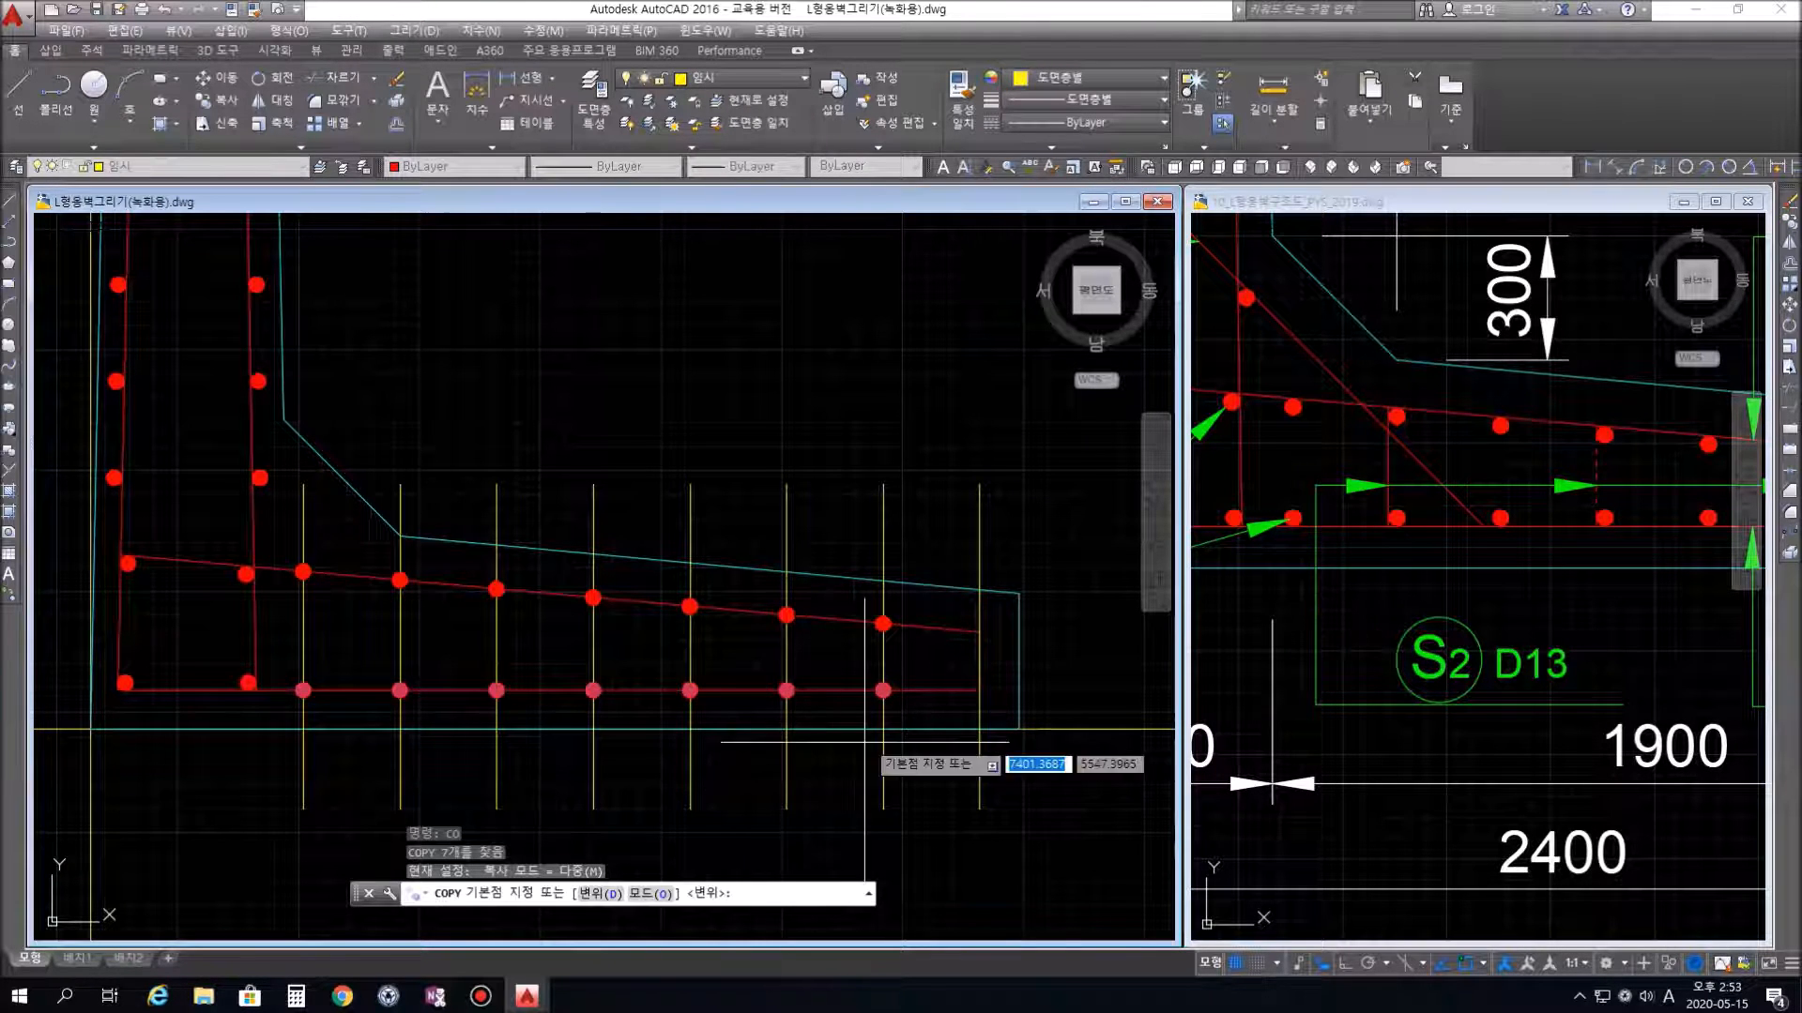
click(883, 689)
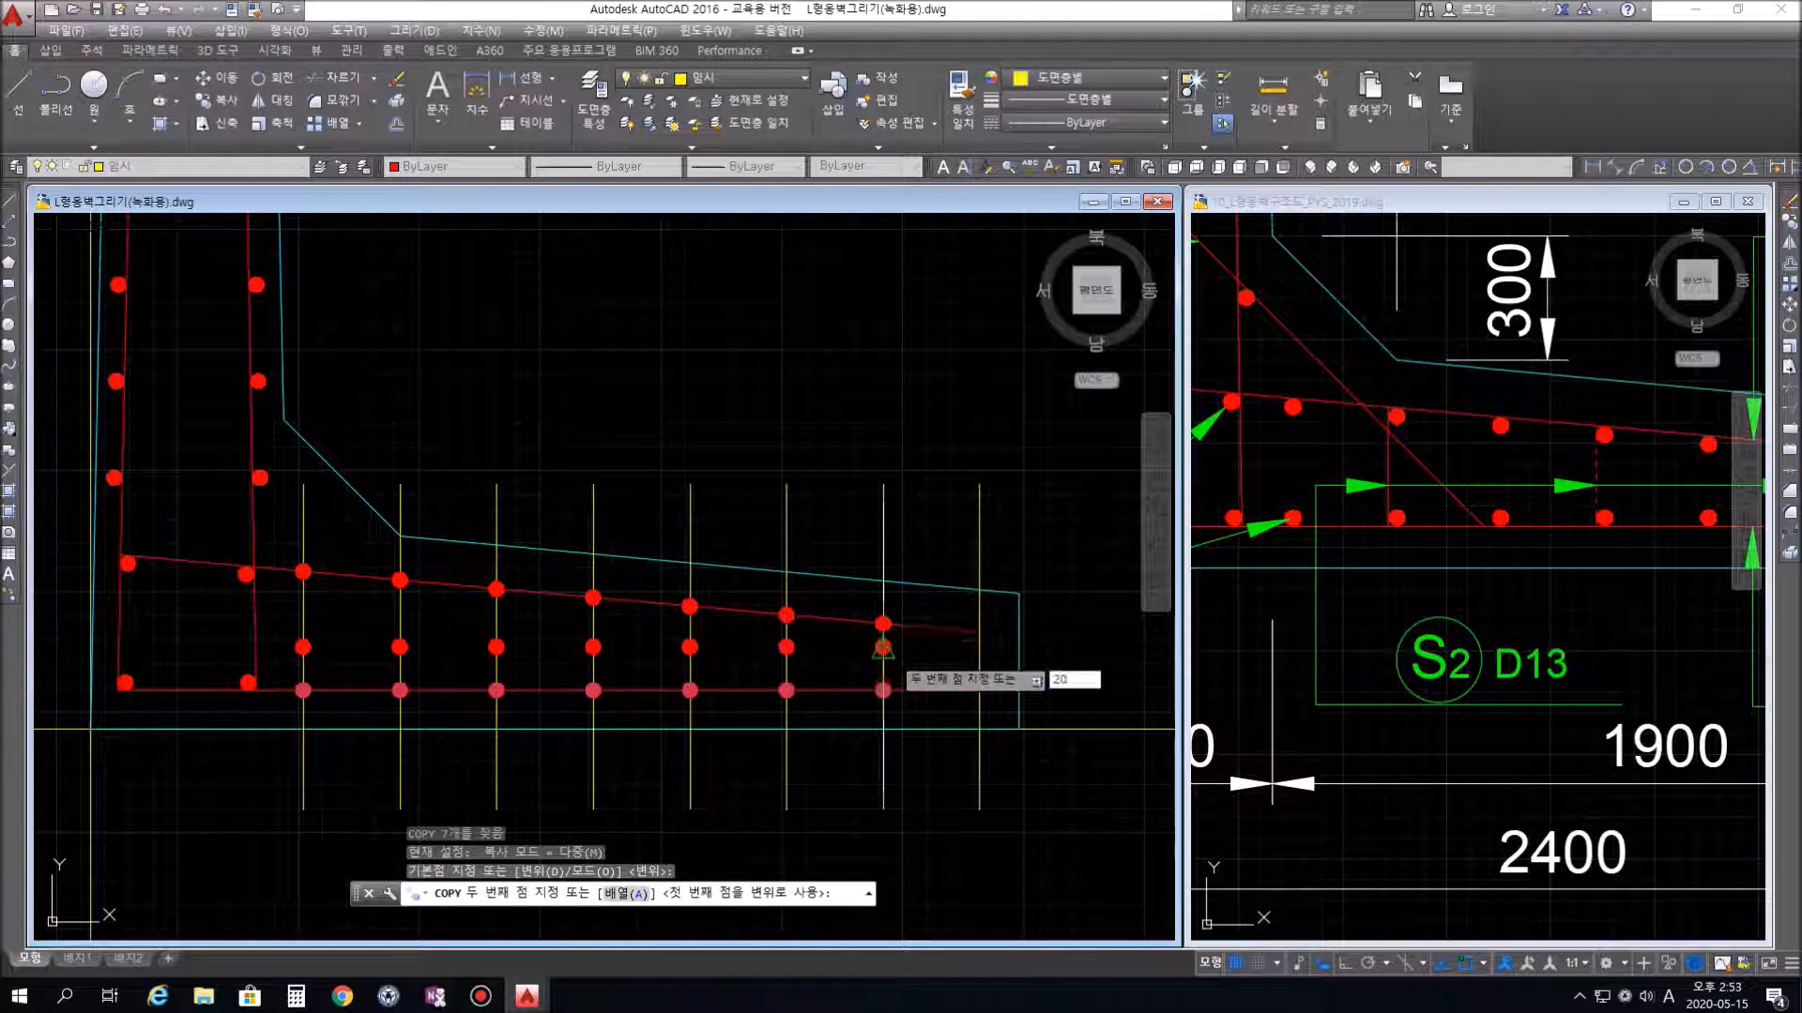
key(Return)
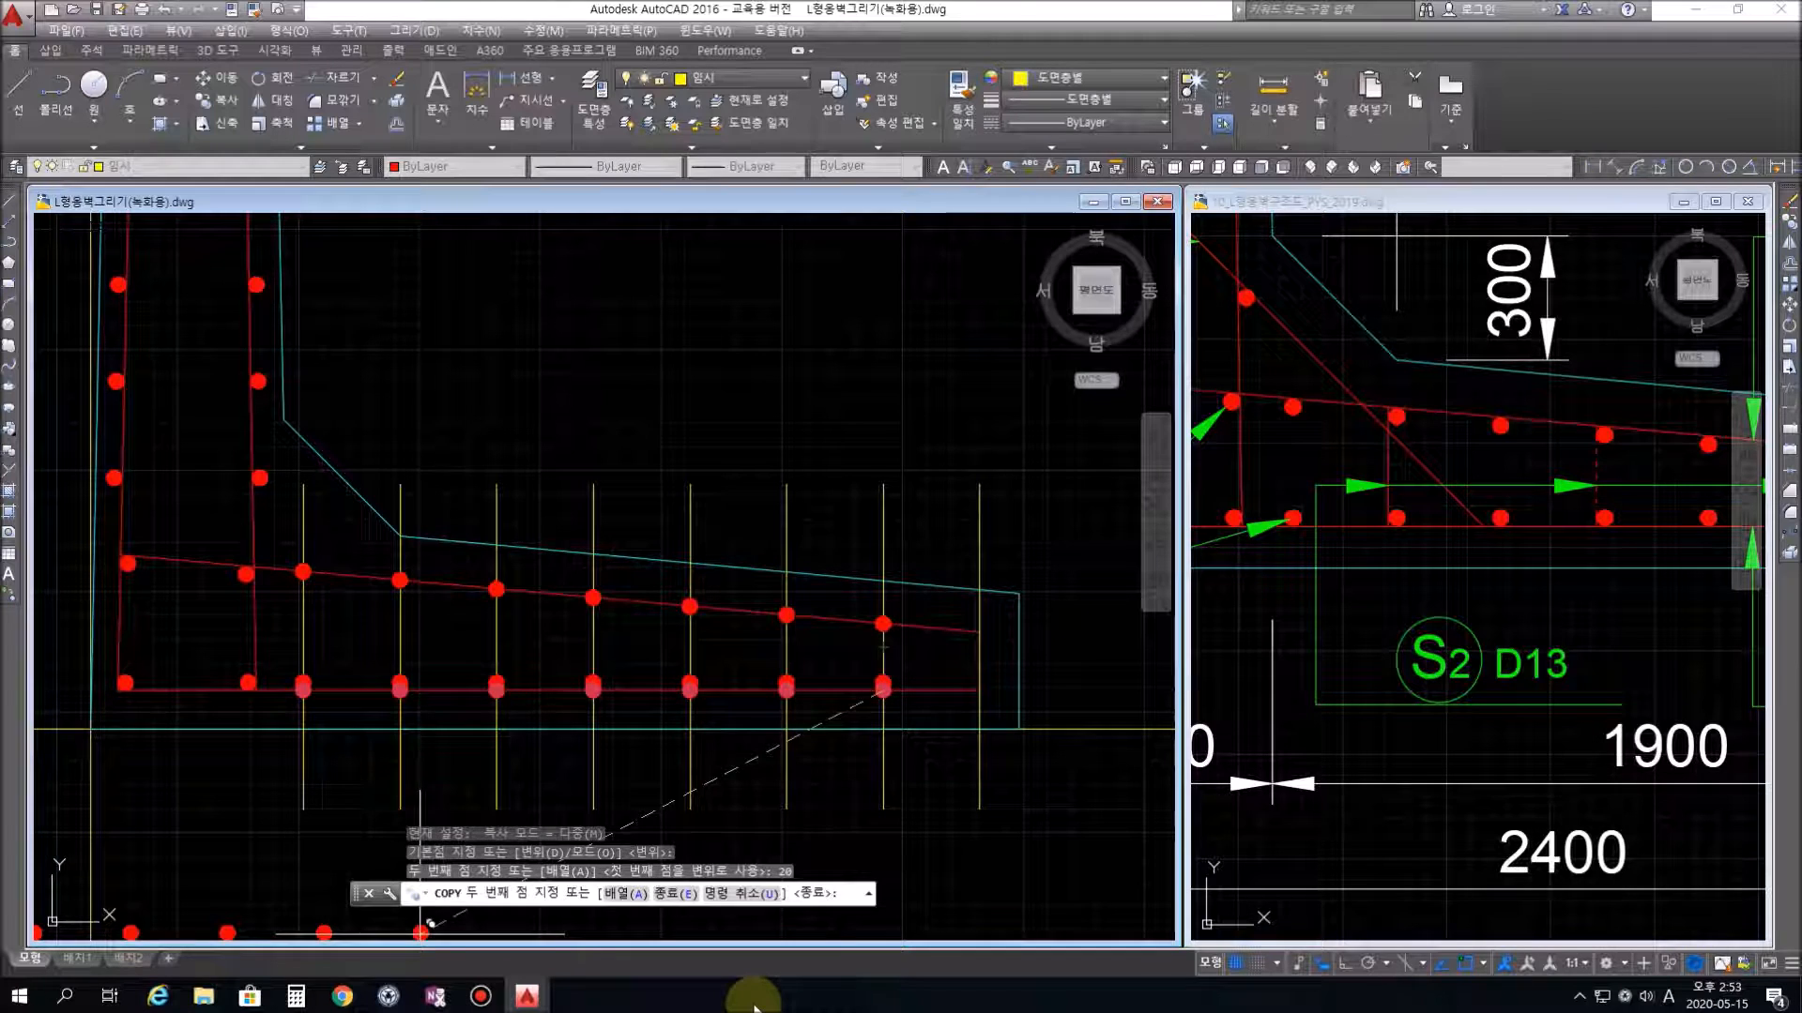
key(Return)
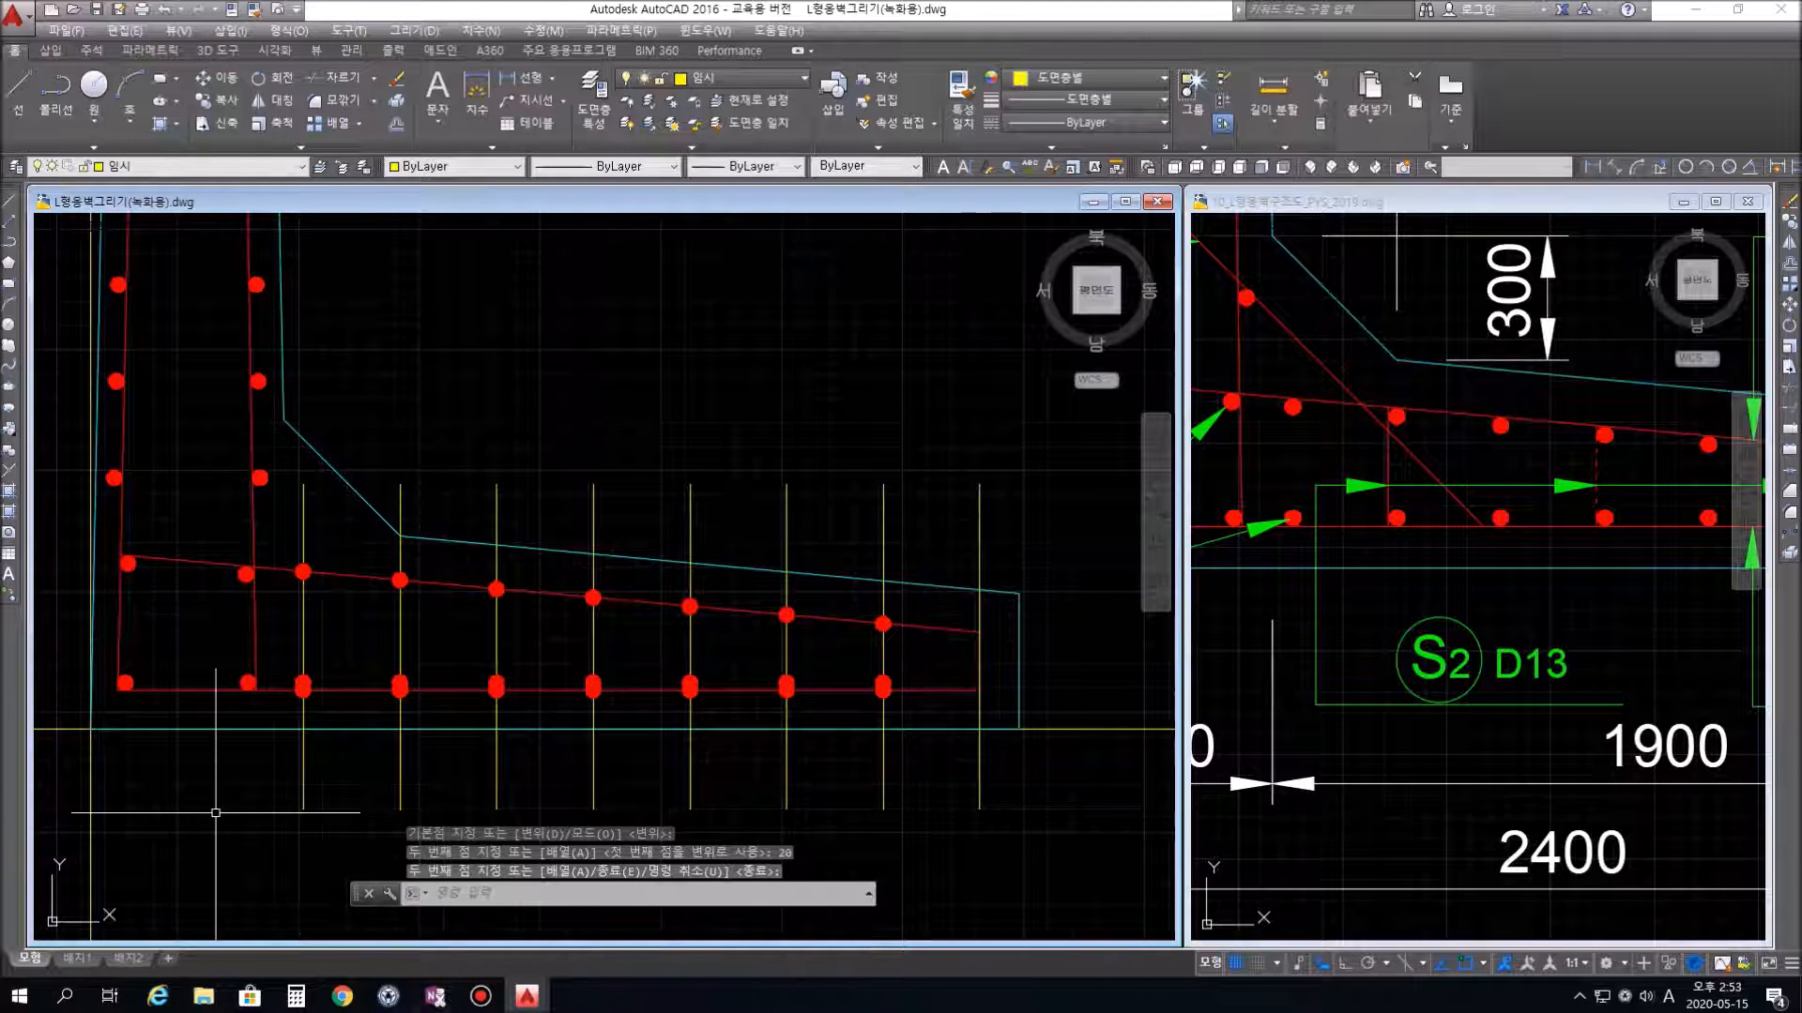
Erase the seven original dots centred on the lower footing rebar, keeping the raised copies
scroll(294, 764, up, 2)
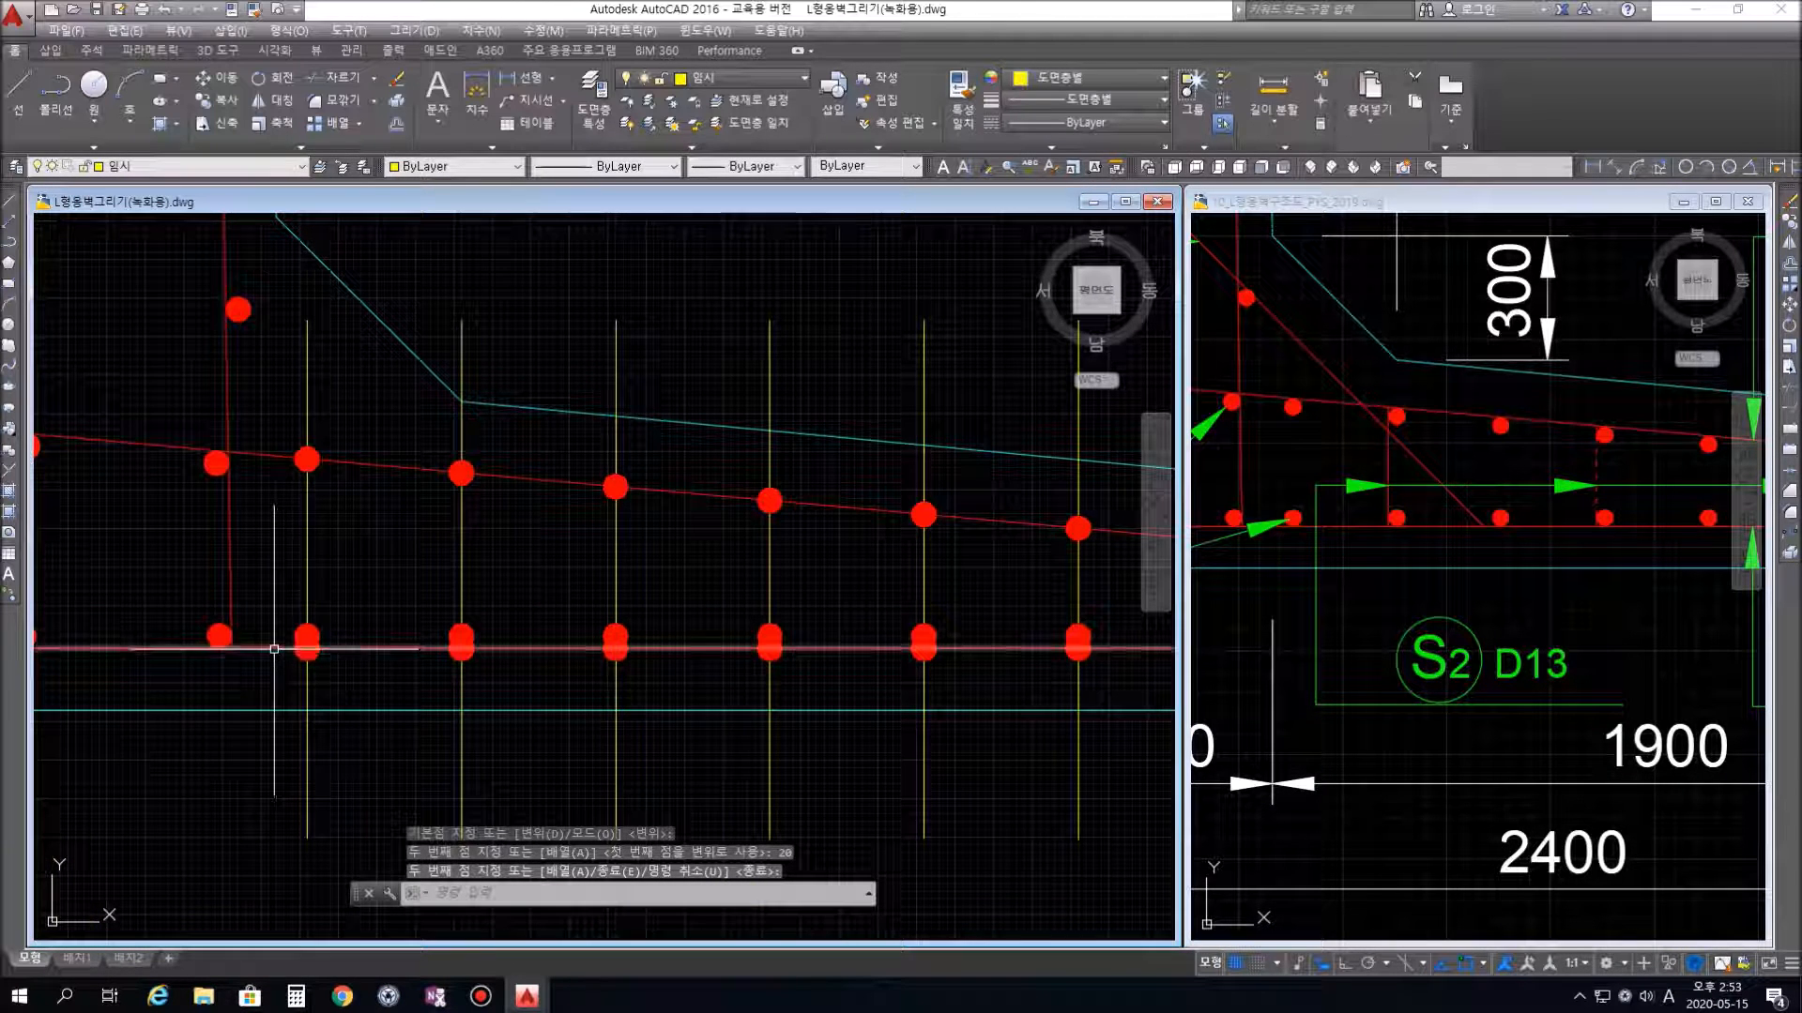
click(272, 638)
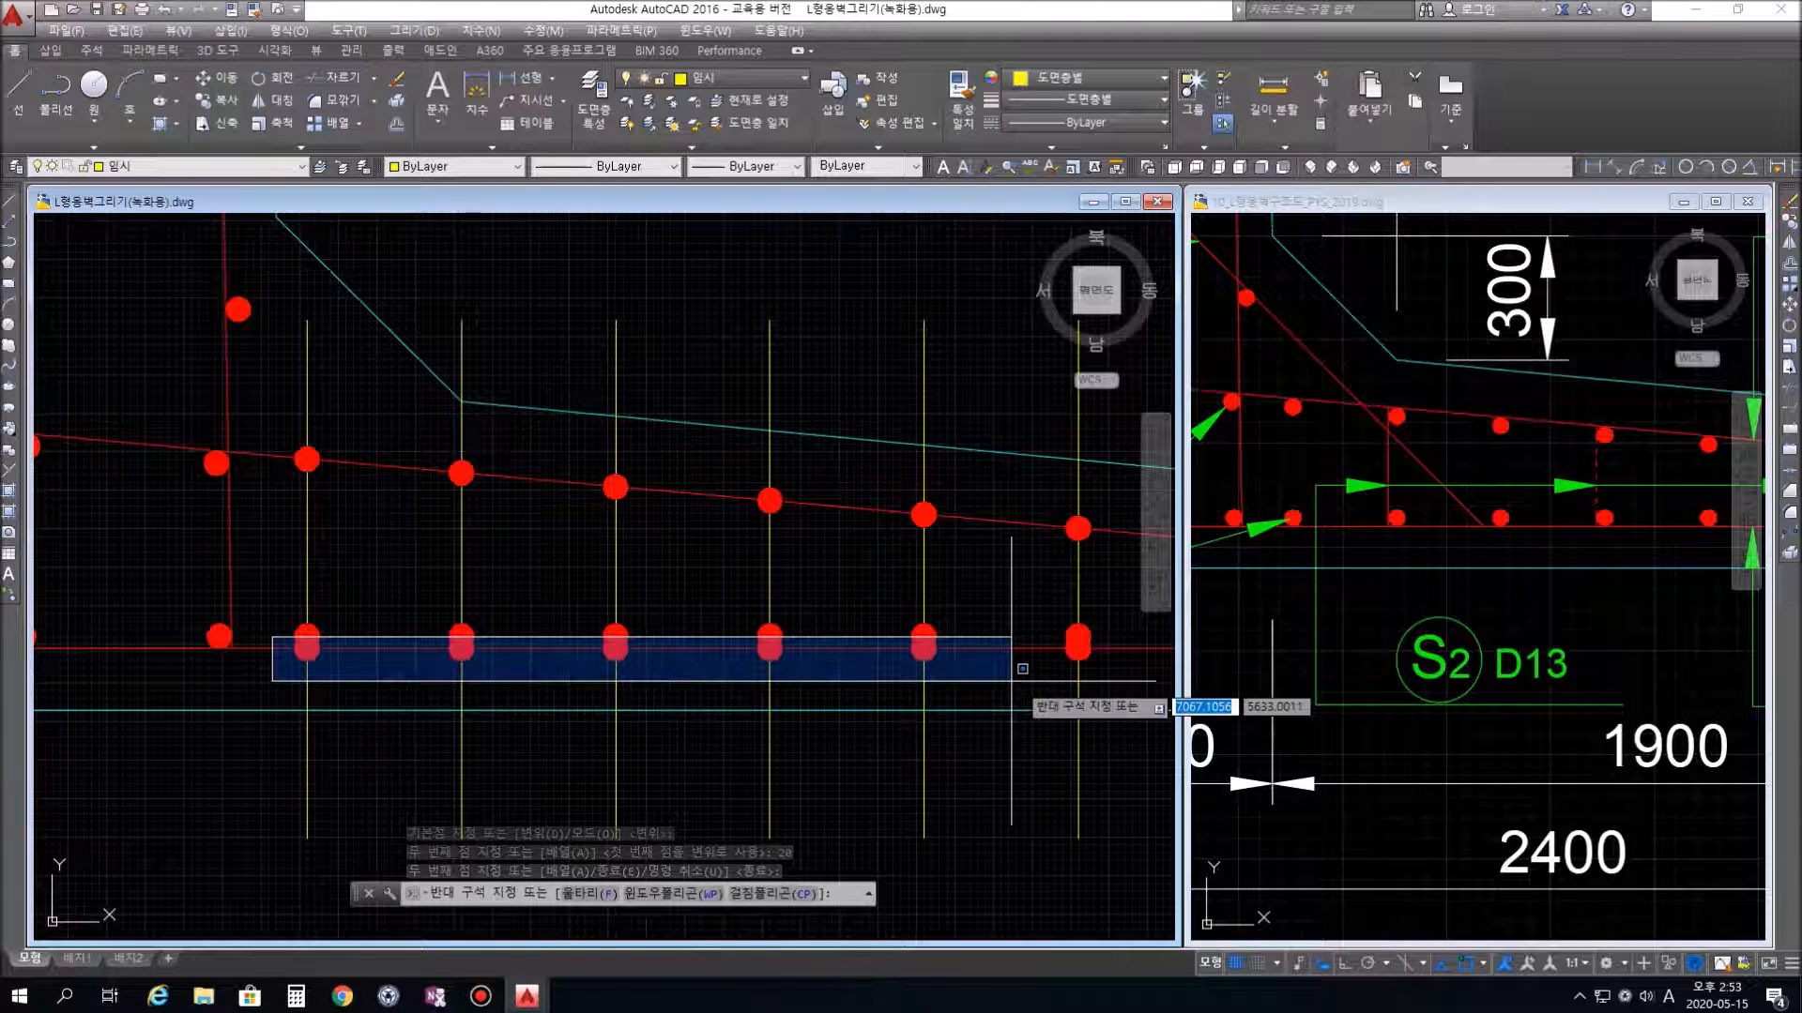
click(1113, 683)
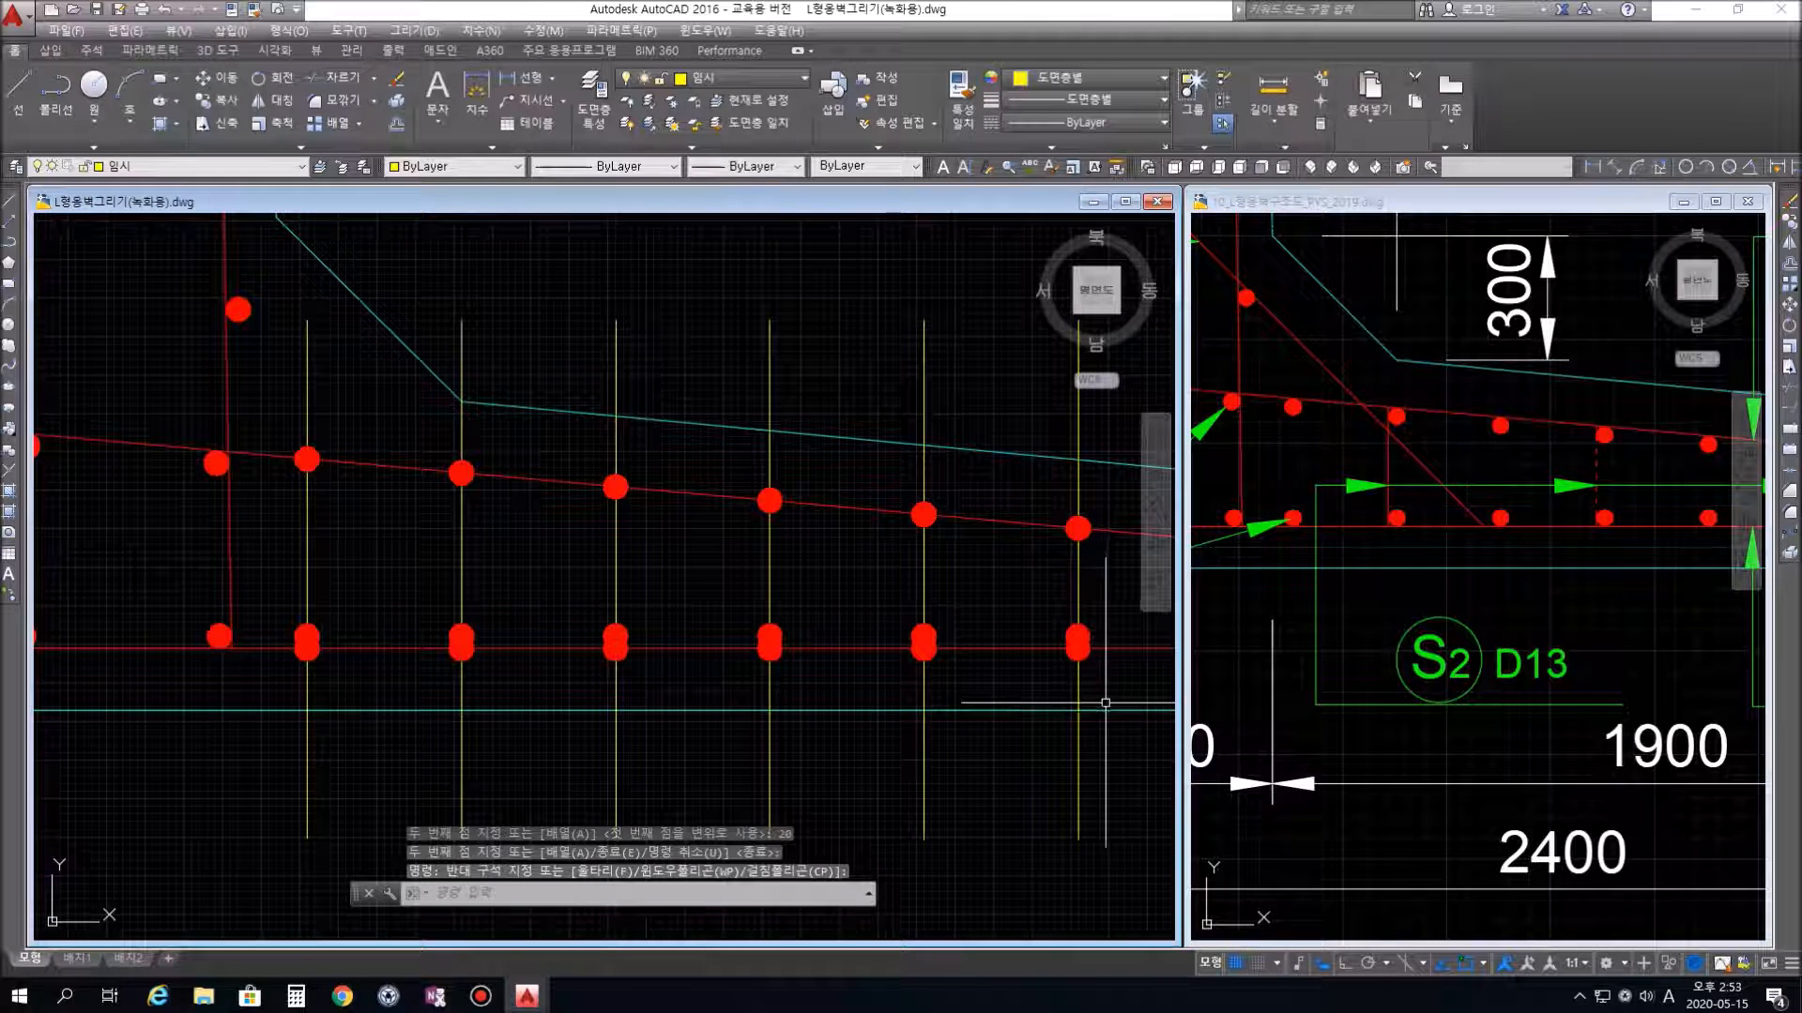
click(325, 634)
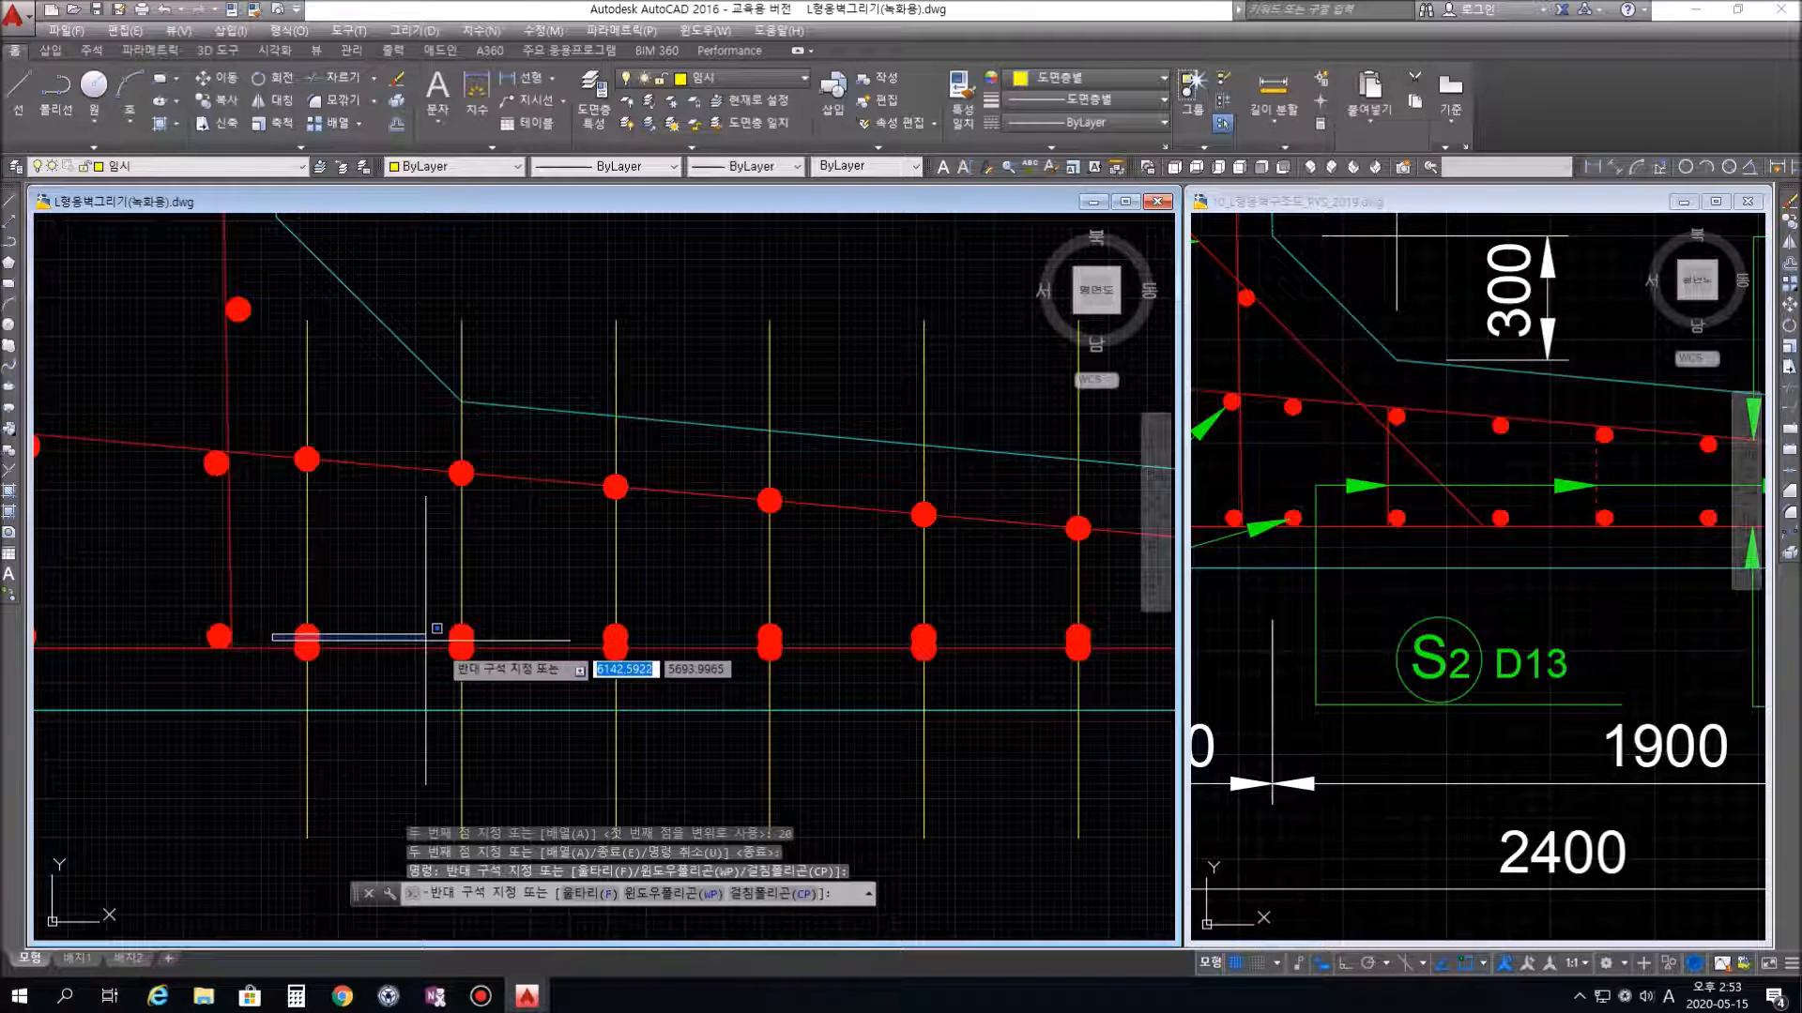
click(1169, 683)
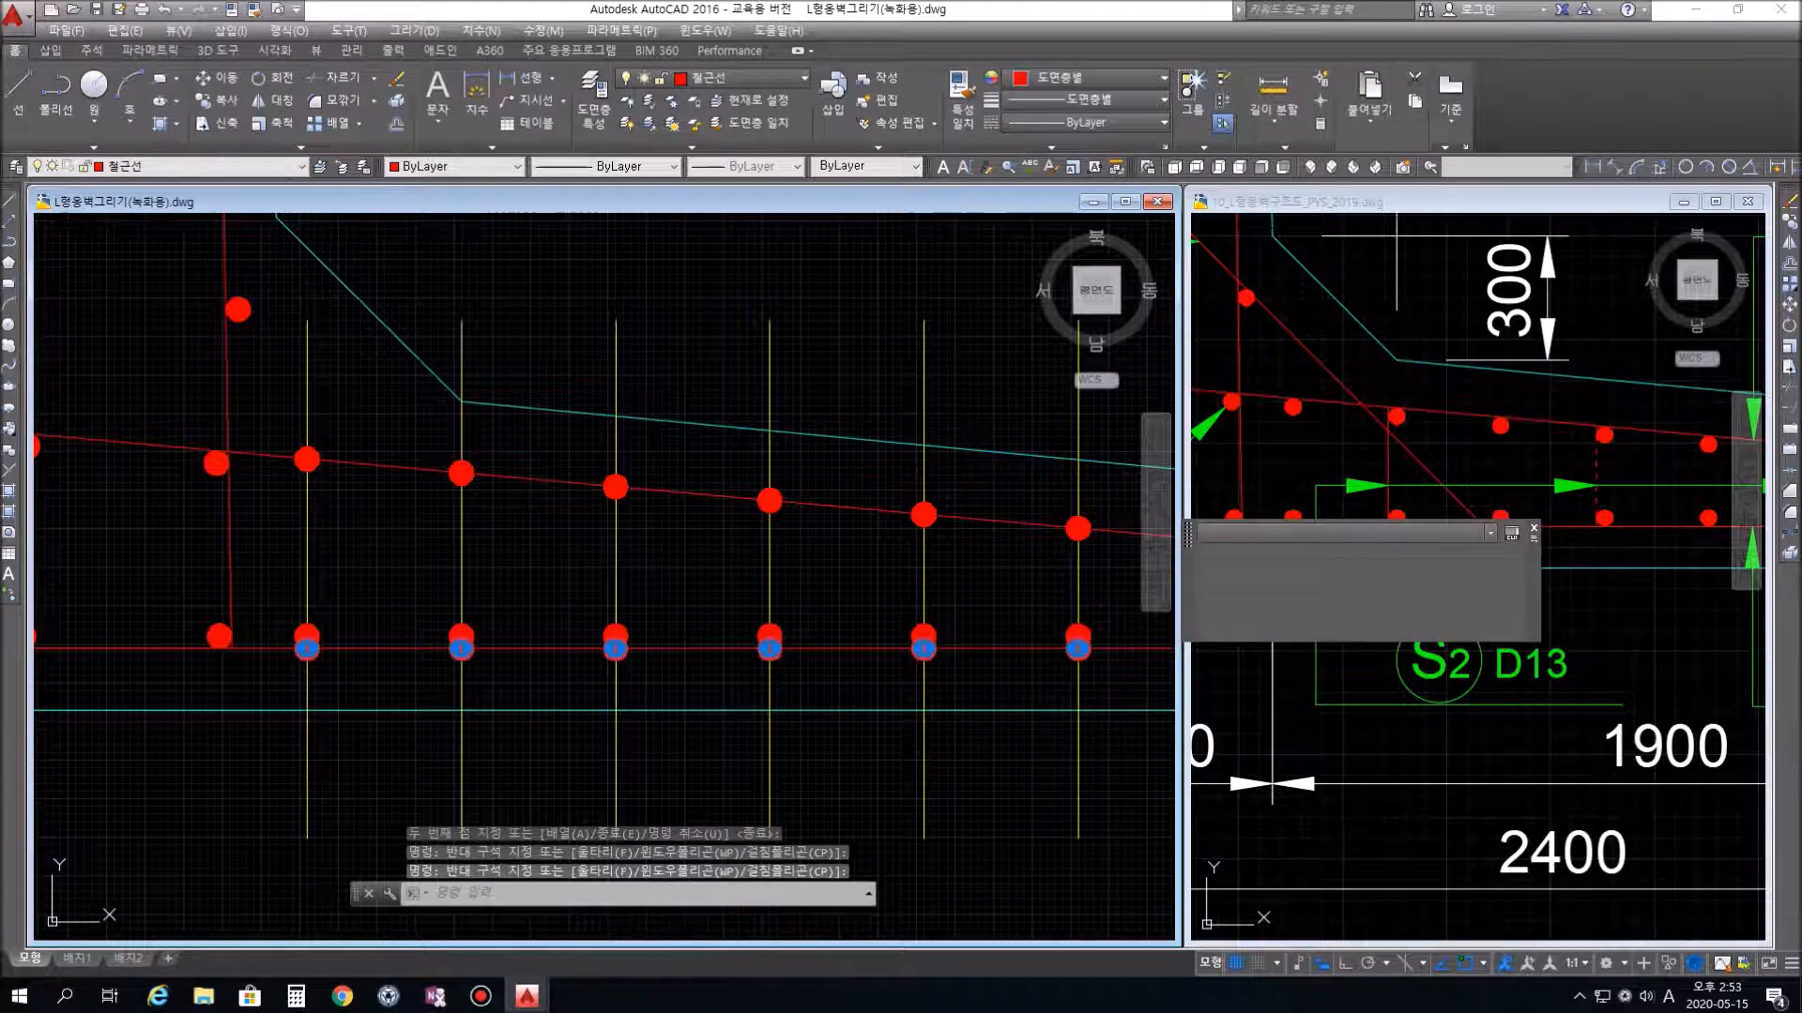
key(Delete)
scroll(709, 657, down, 2)
middle_drag(1058, 681, 984, 696)
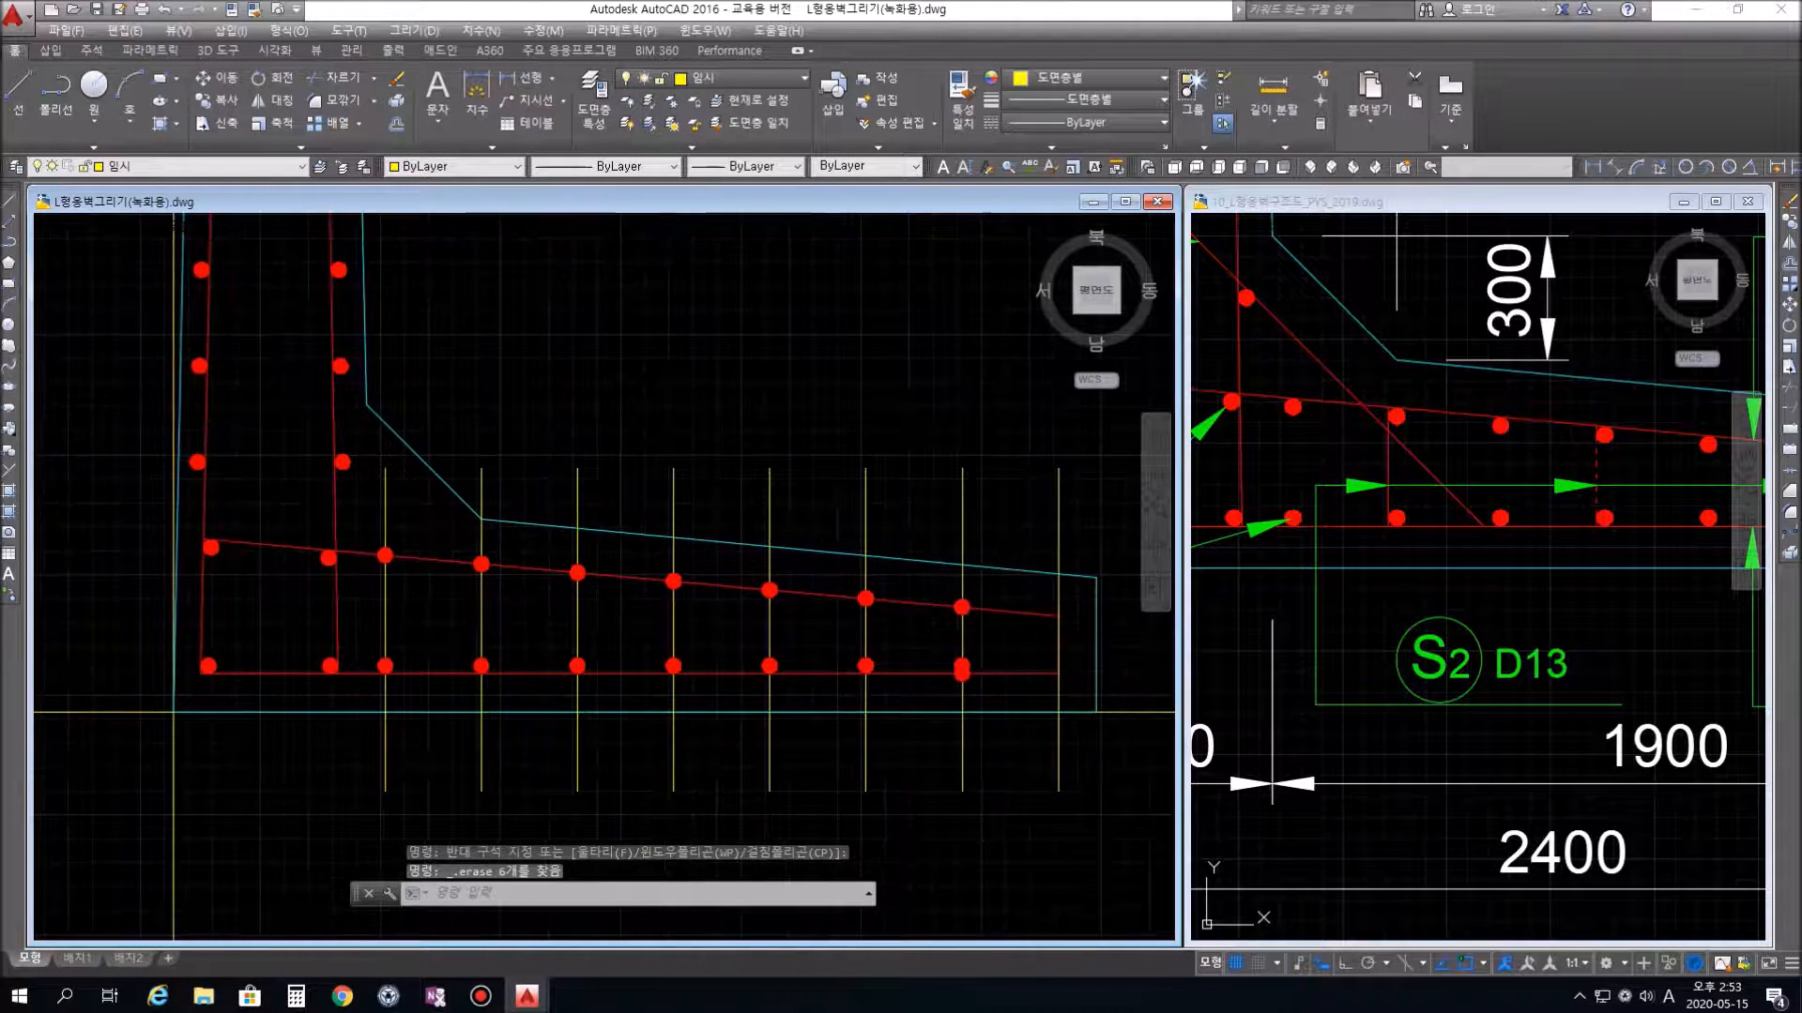
scroll(1004, 689, up, 5)
click(826, 620)
key(Delete)
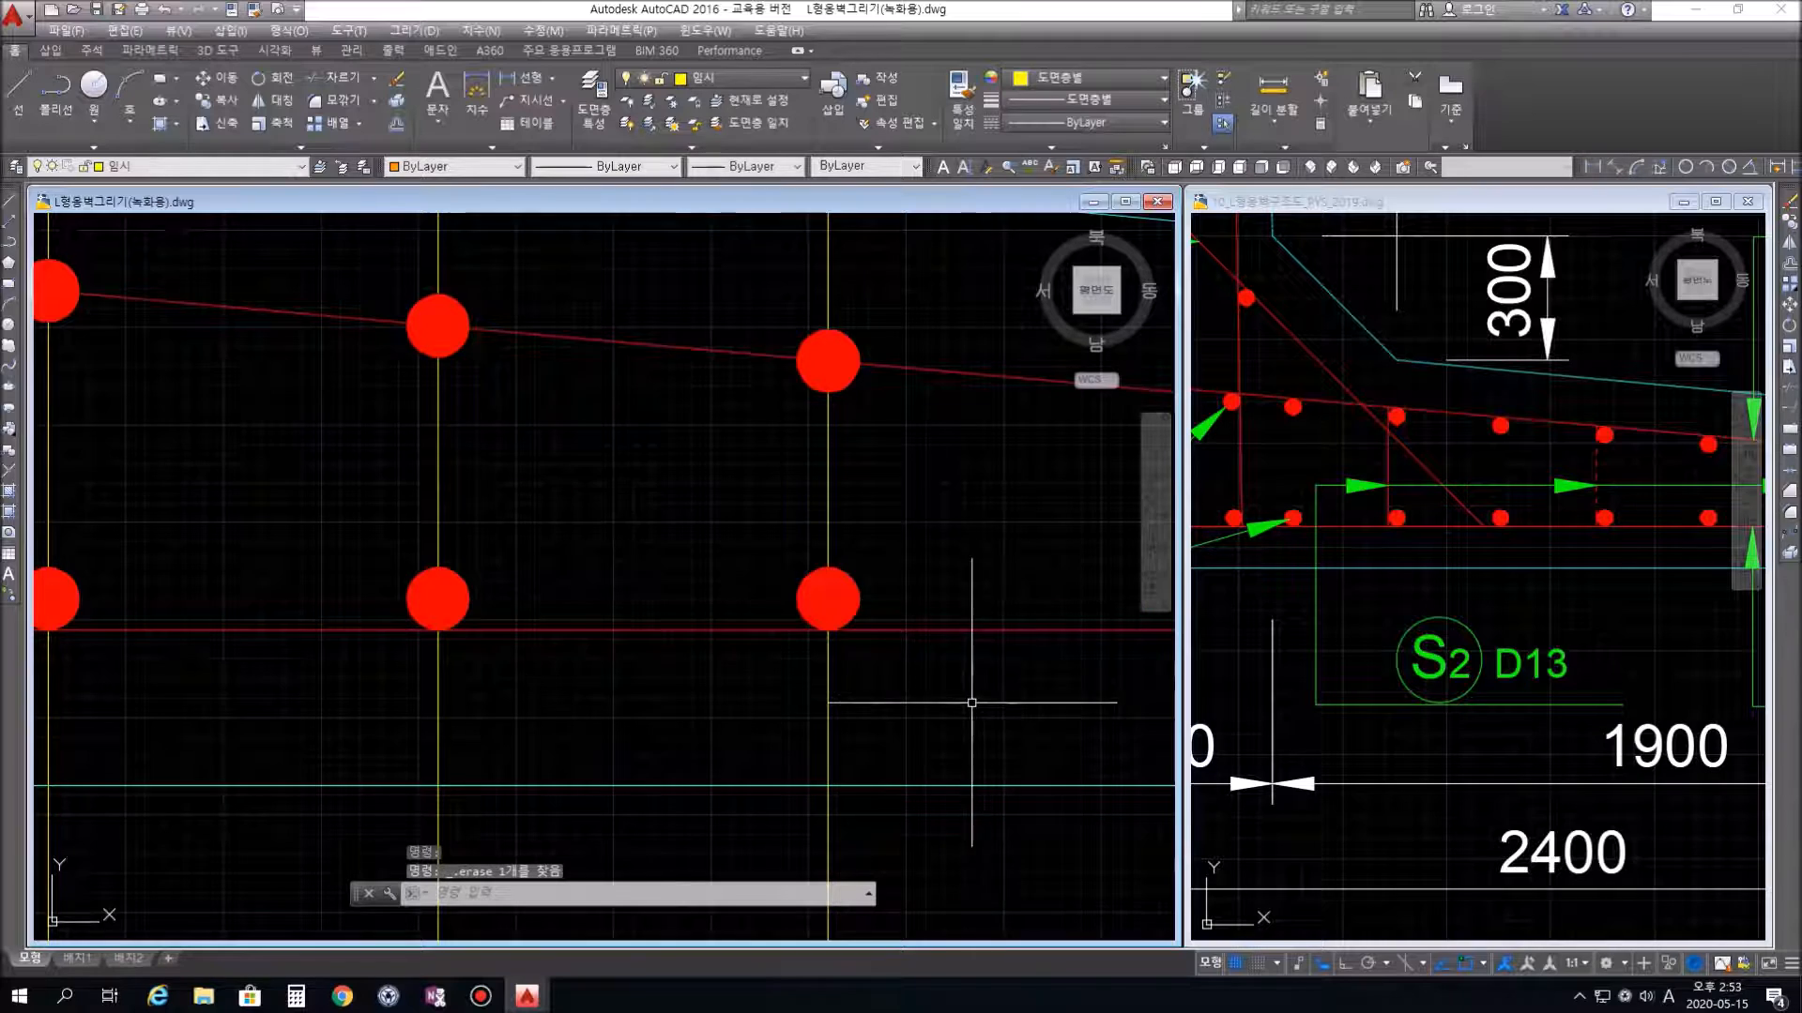
scroll(971, 702, down, 4)
scroll(380, 595, down, 3)
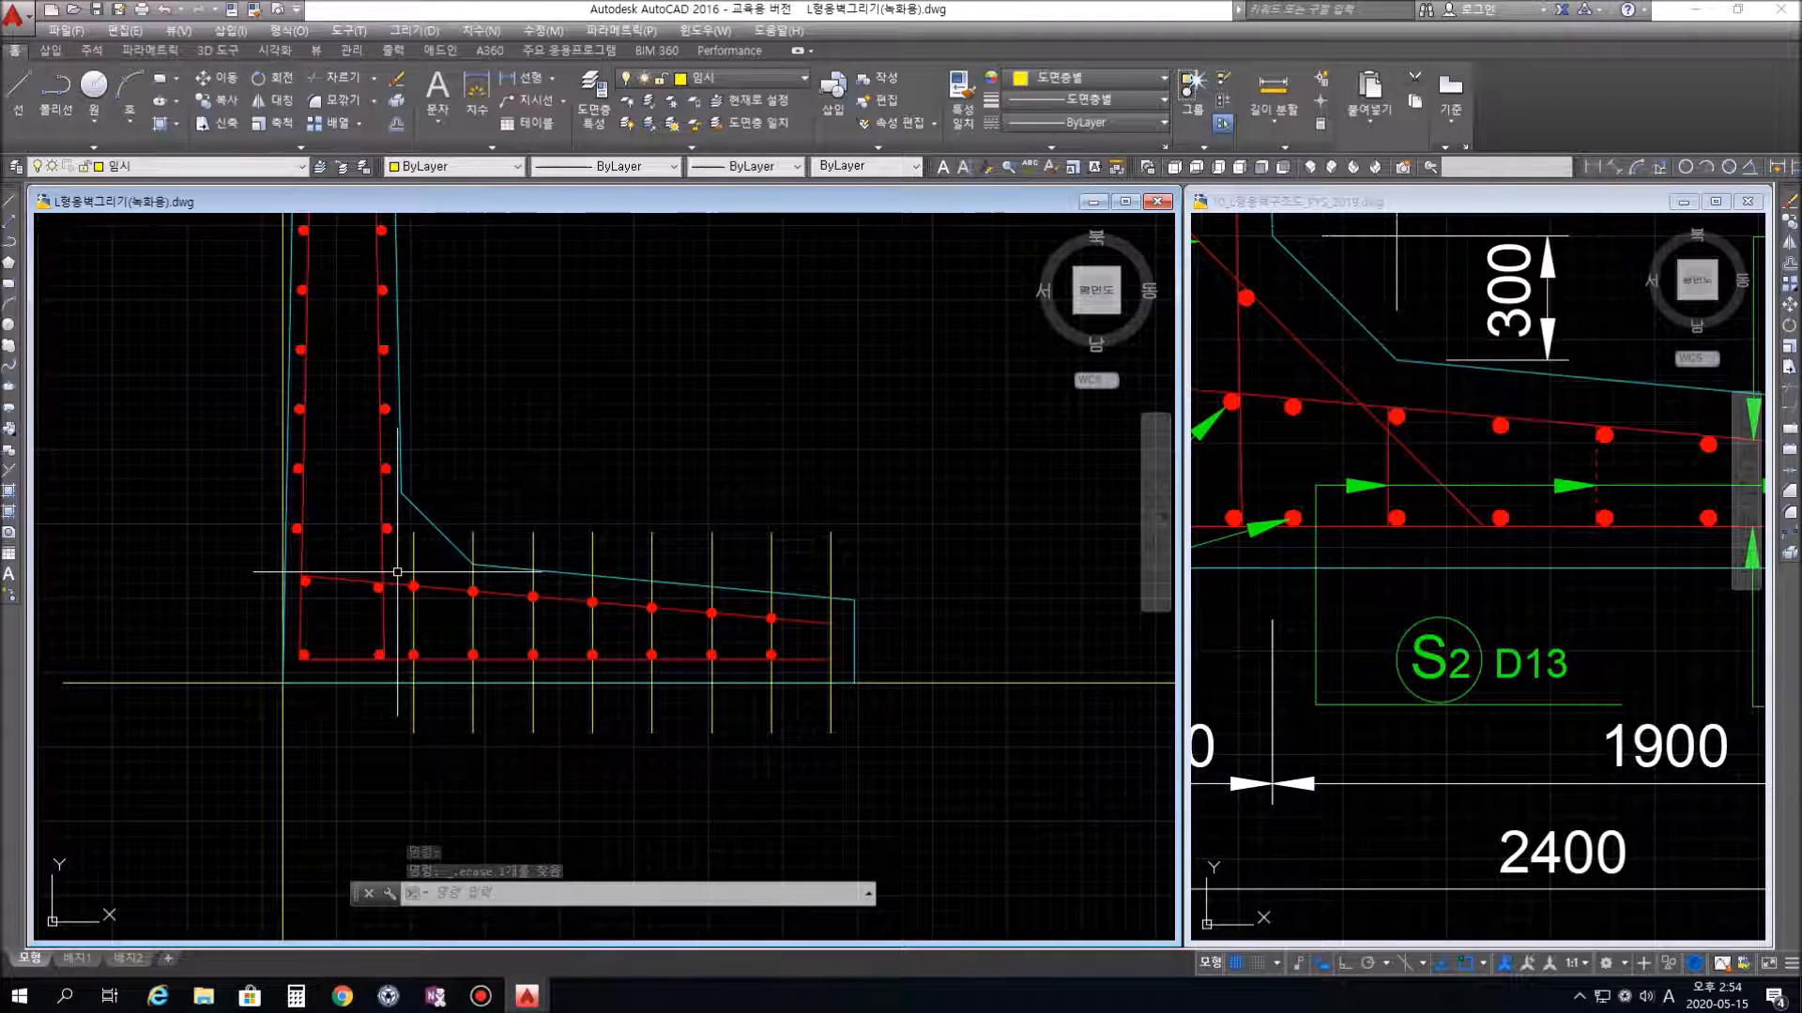
click(398, 573)
click(732, 605)
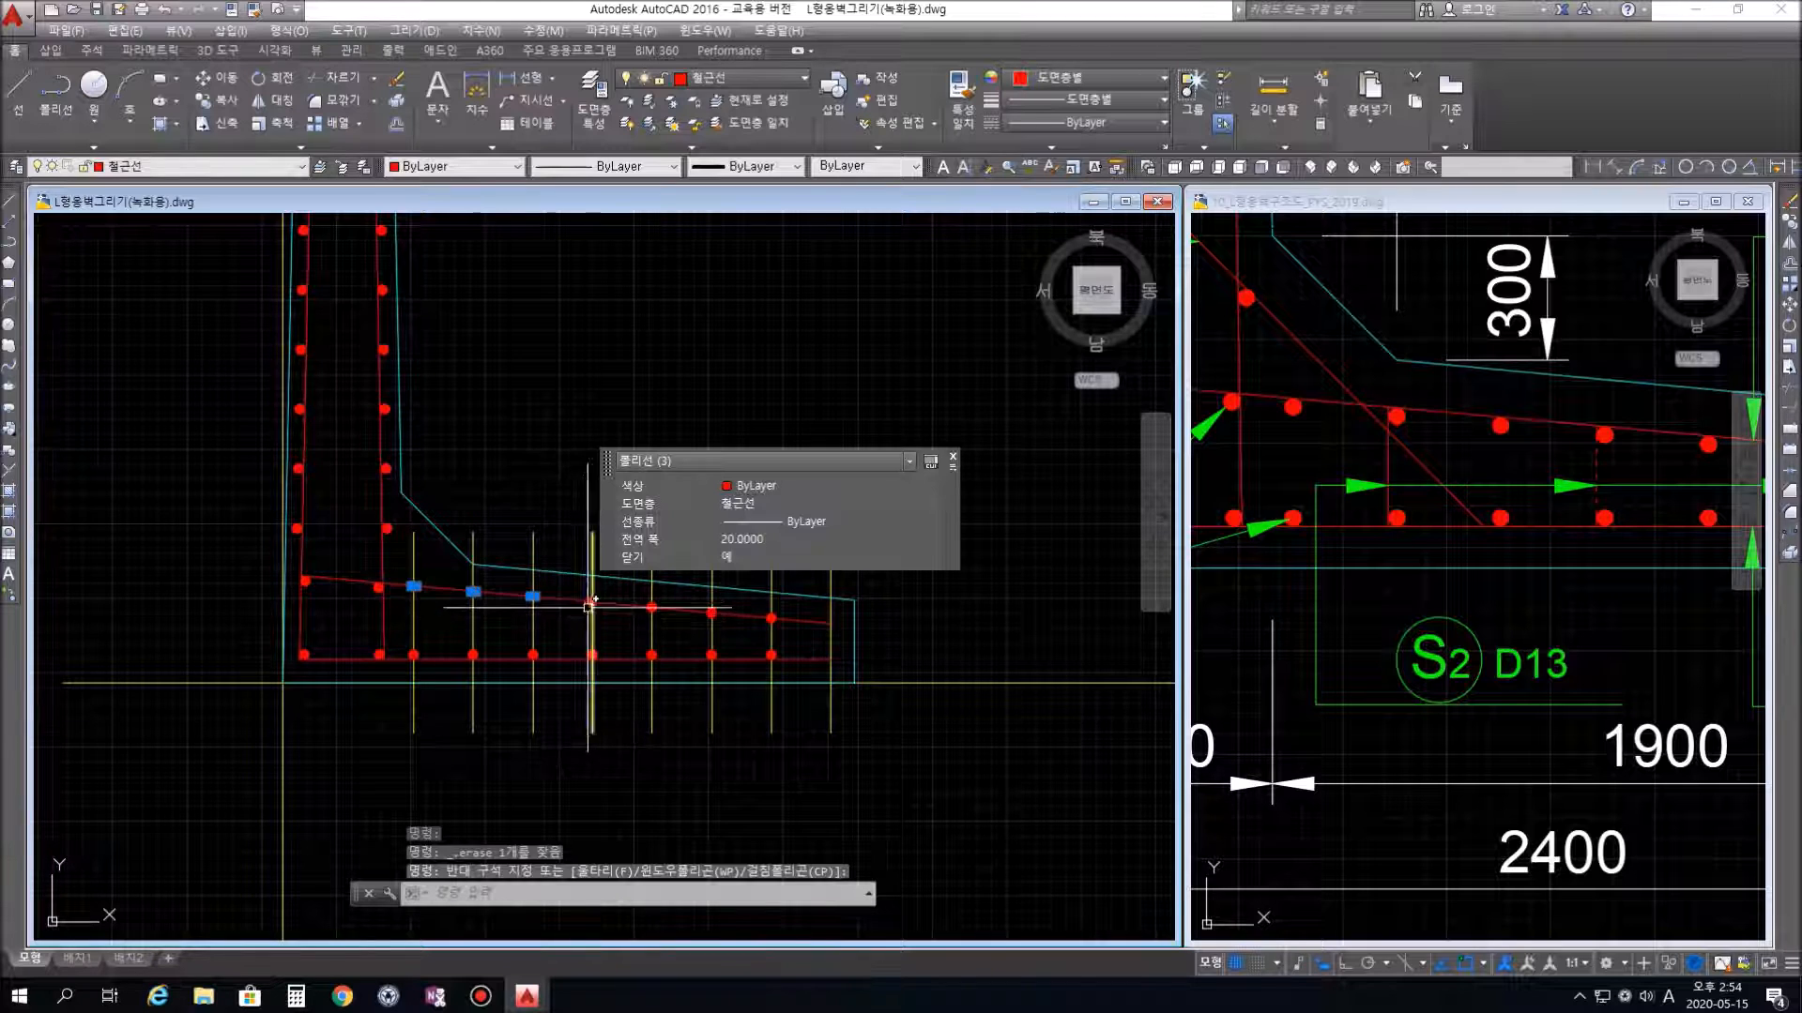
click(687, 622)
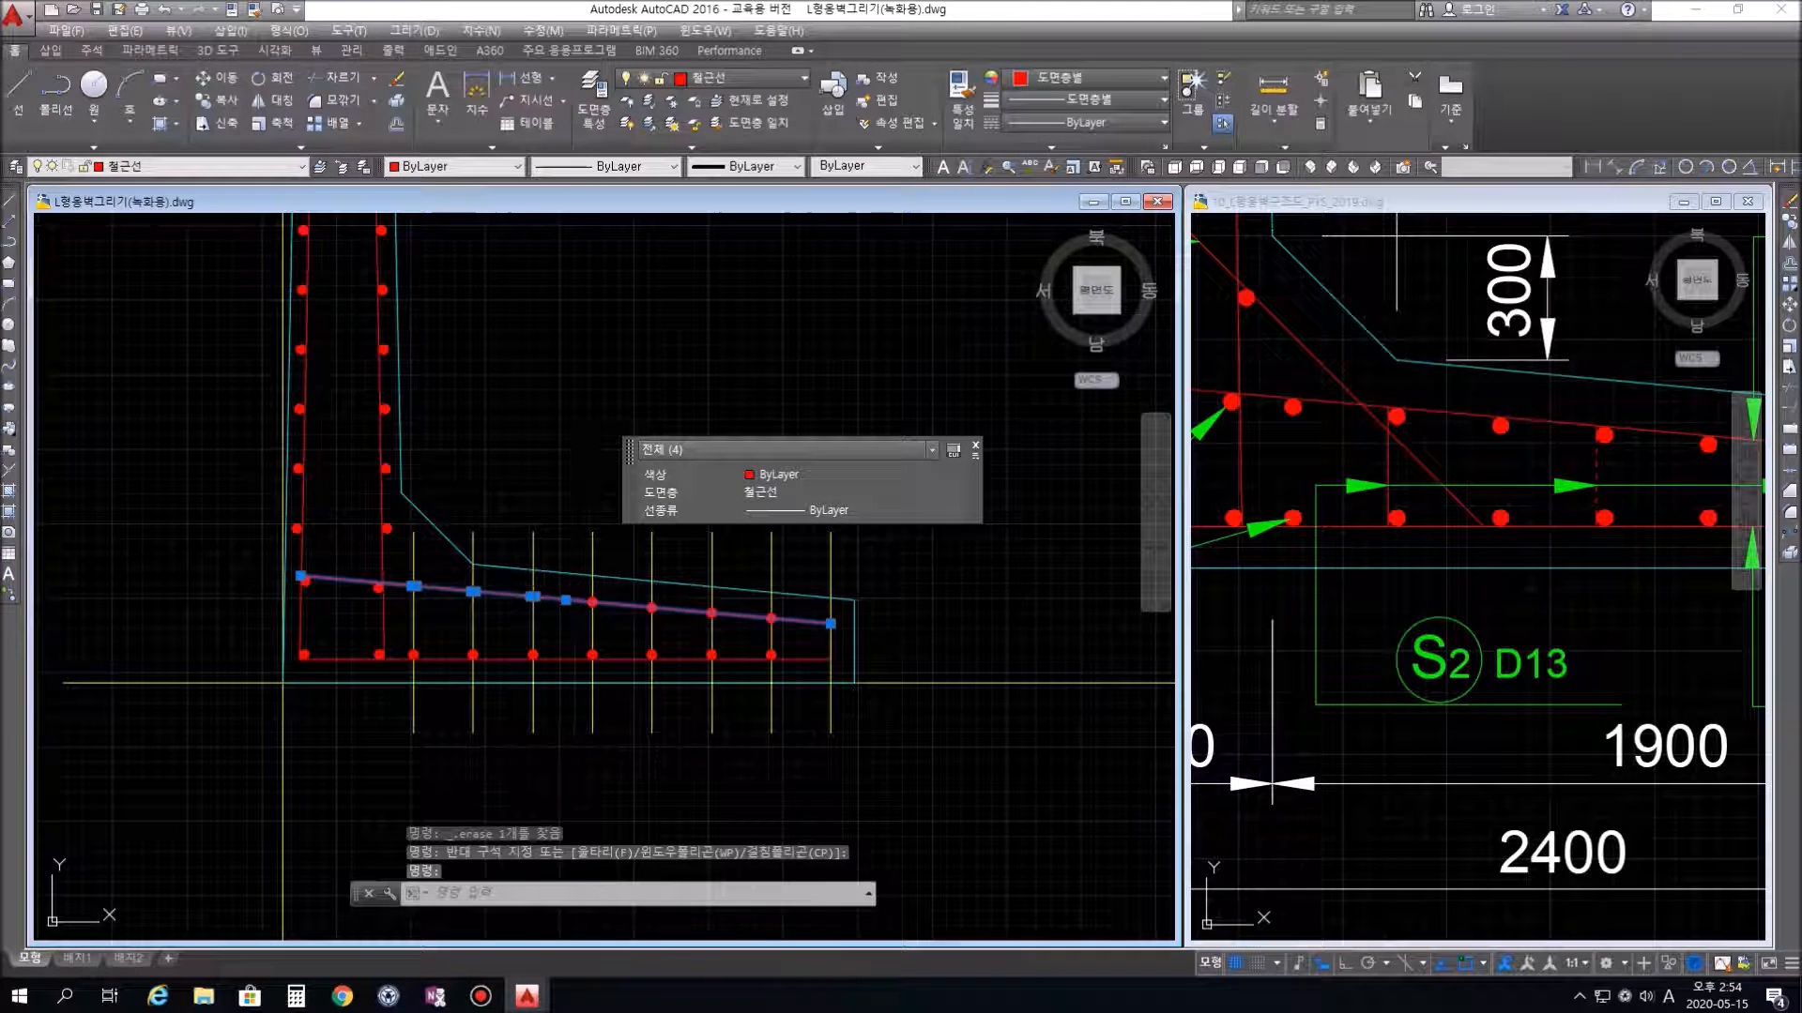
click(575, 587)
click(739, 618)
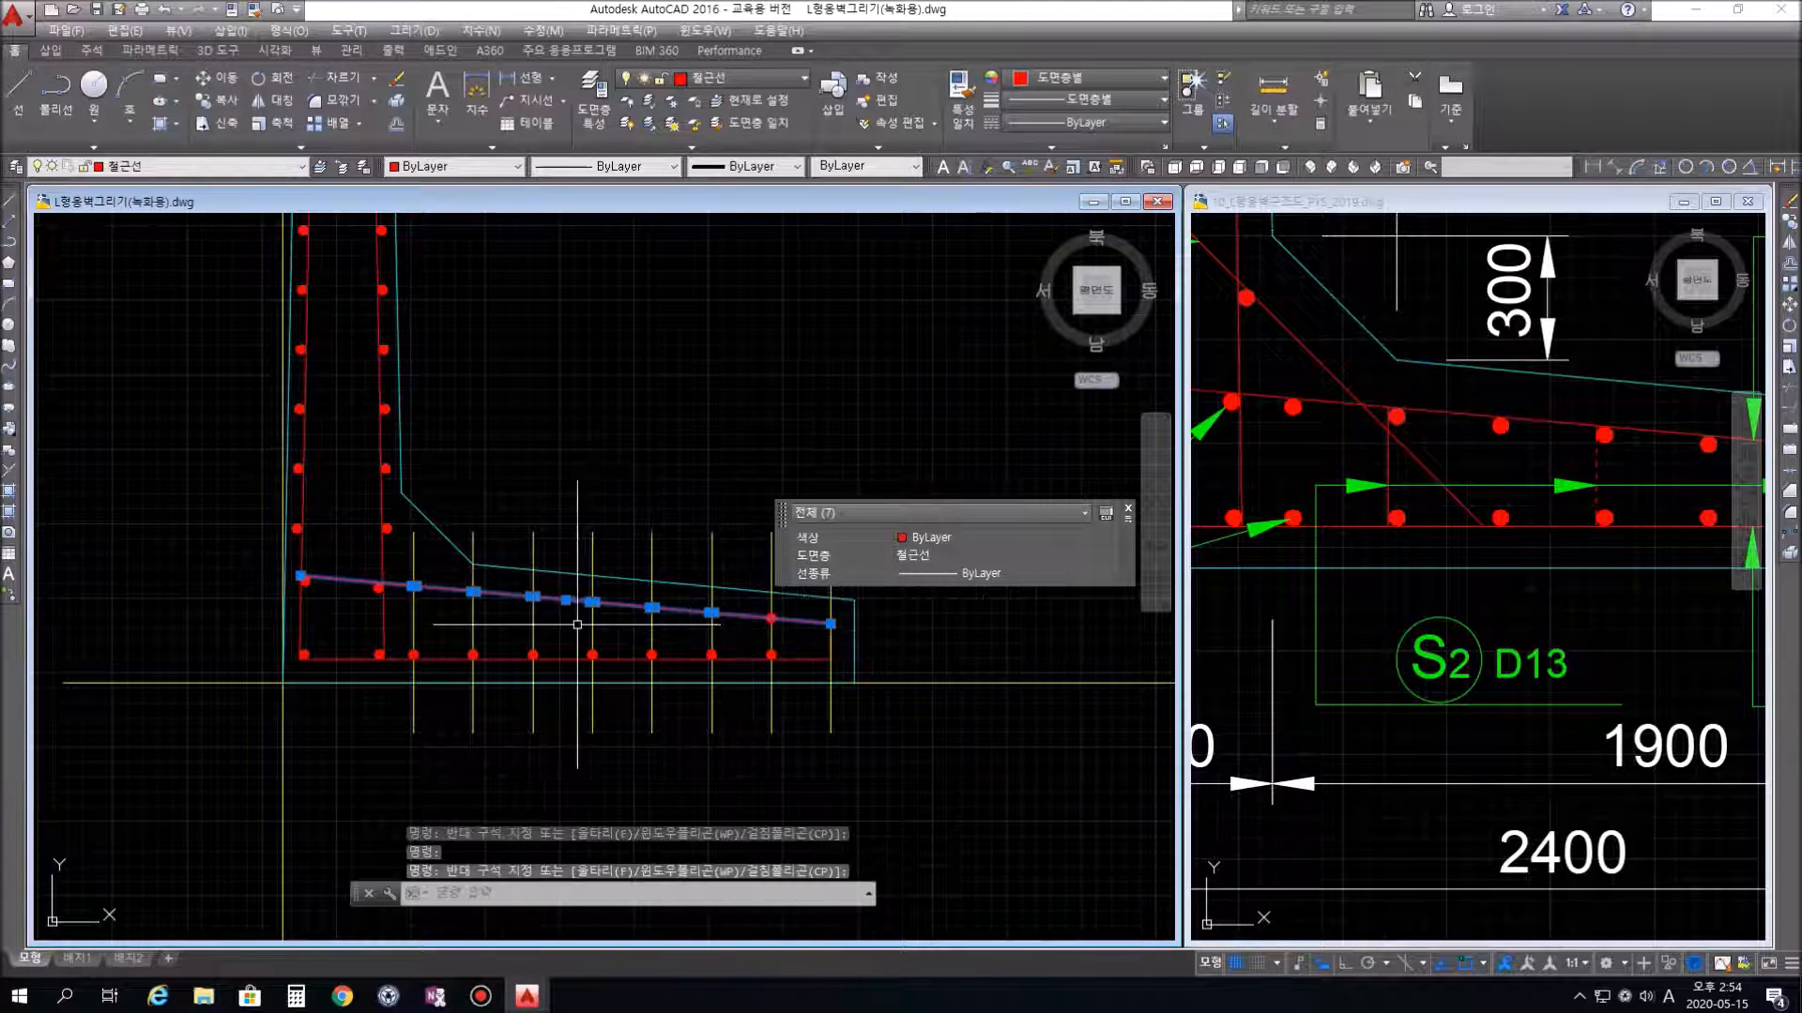
click(563, 600)
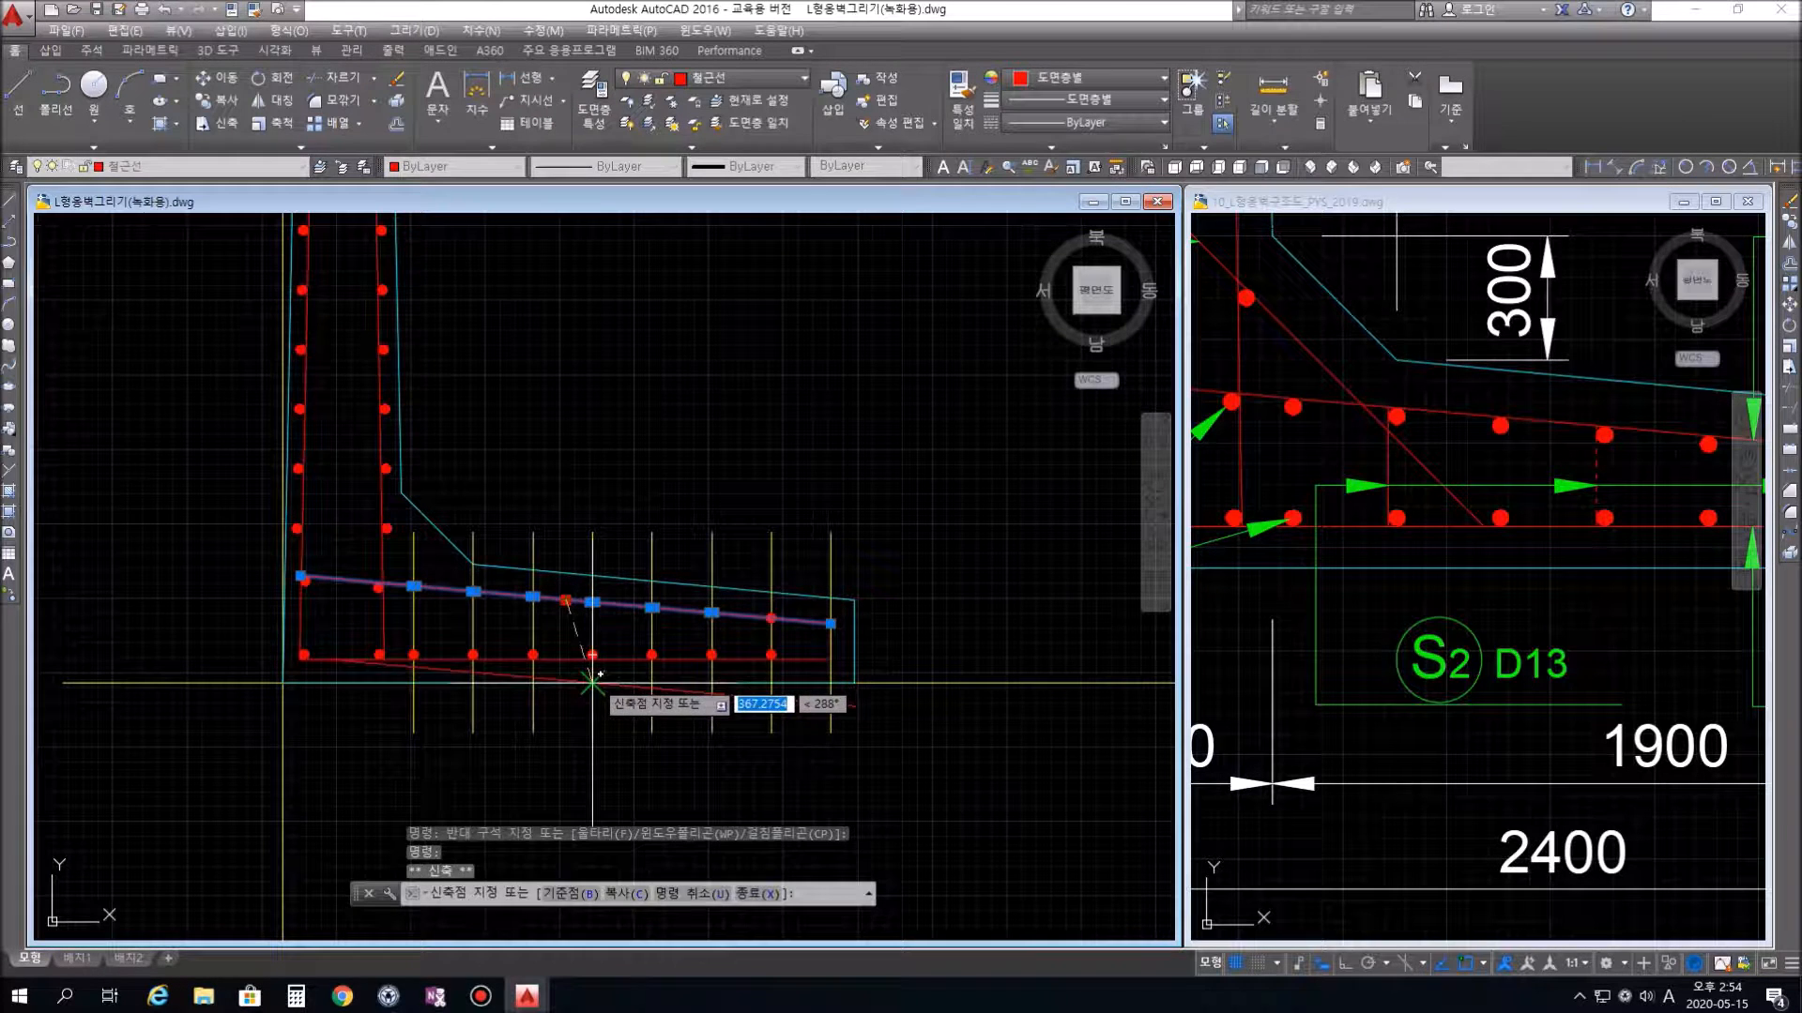
key(Escape)
key(Escape)
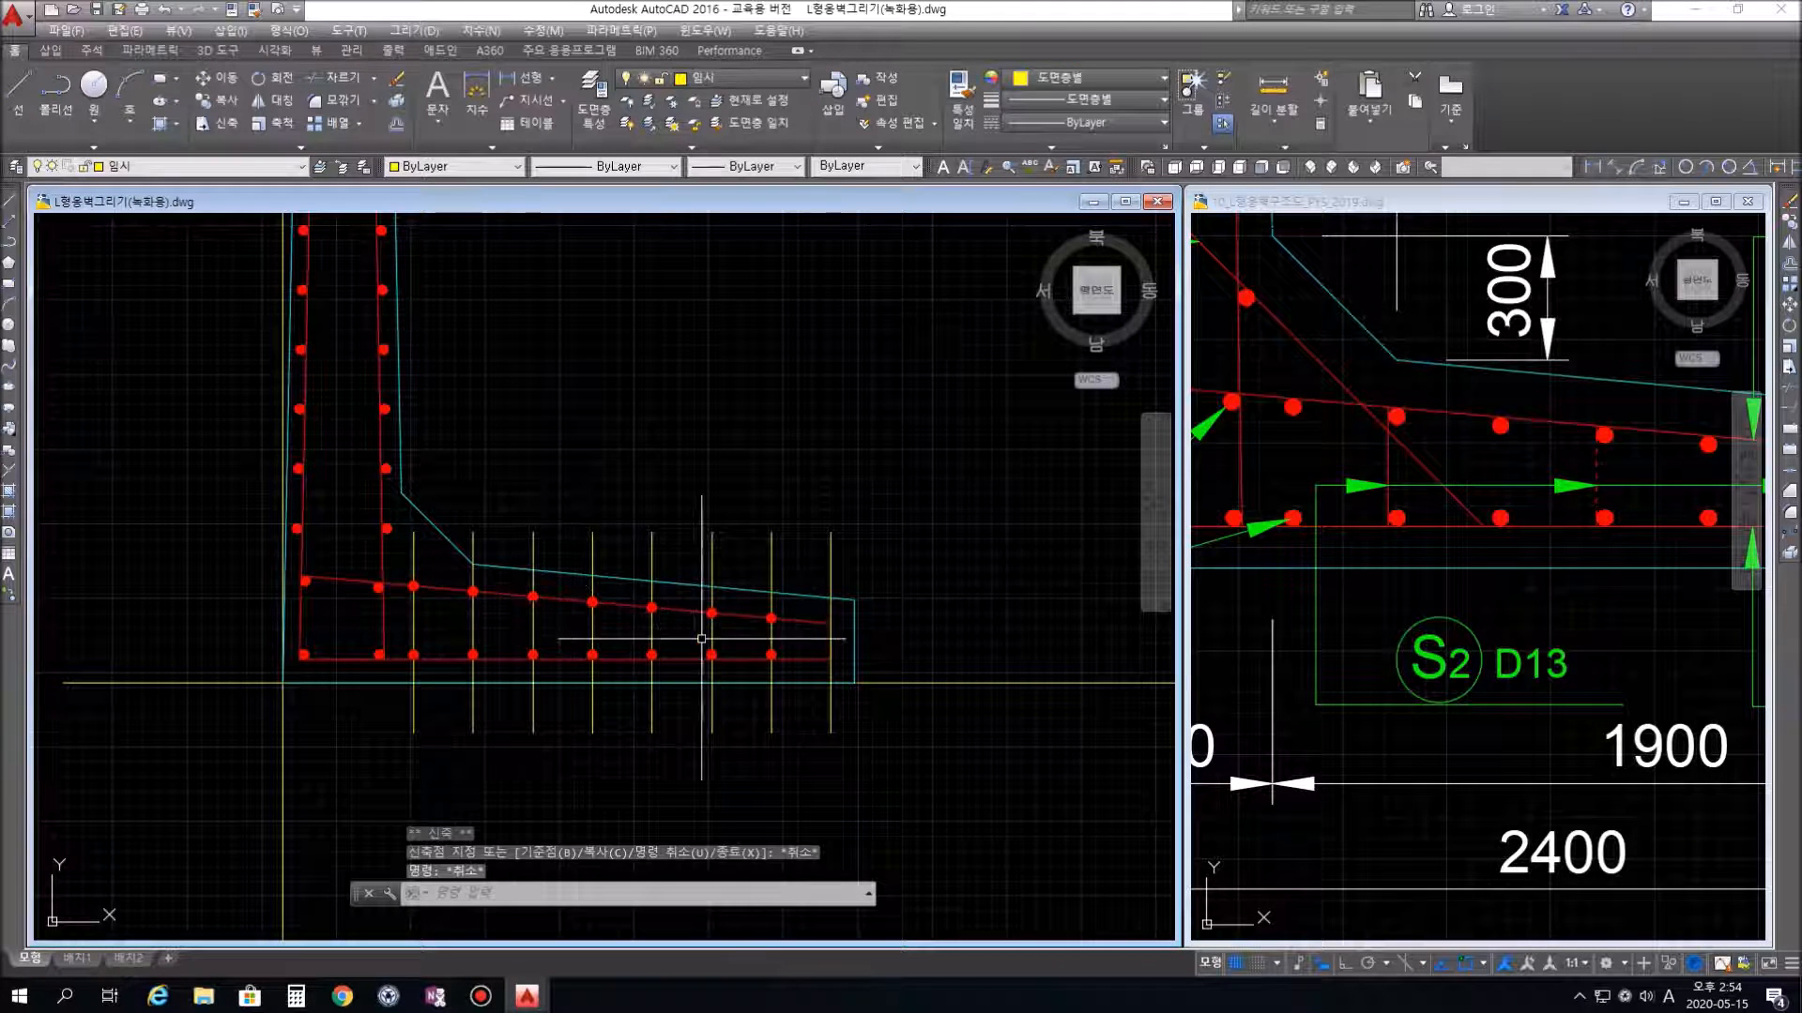
Move the seven dots centred on the sloped upper footing rebar 20 straight down, so they sit below the bar
click(401, 574)
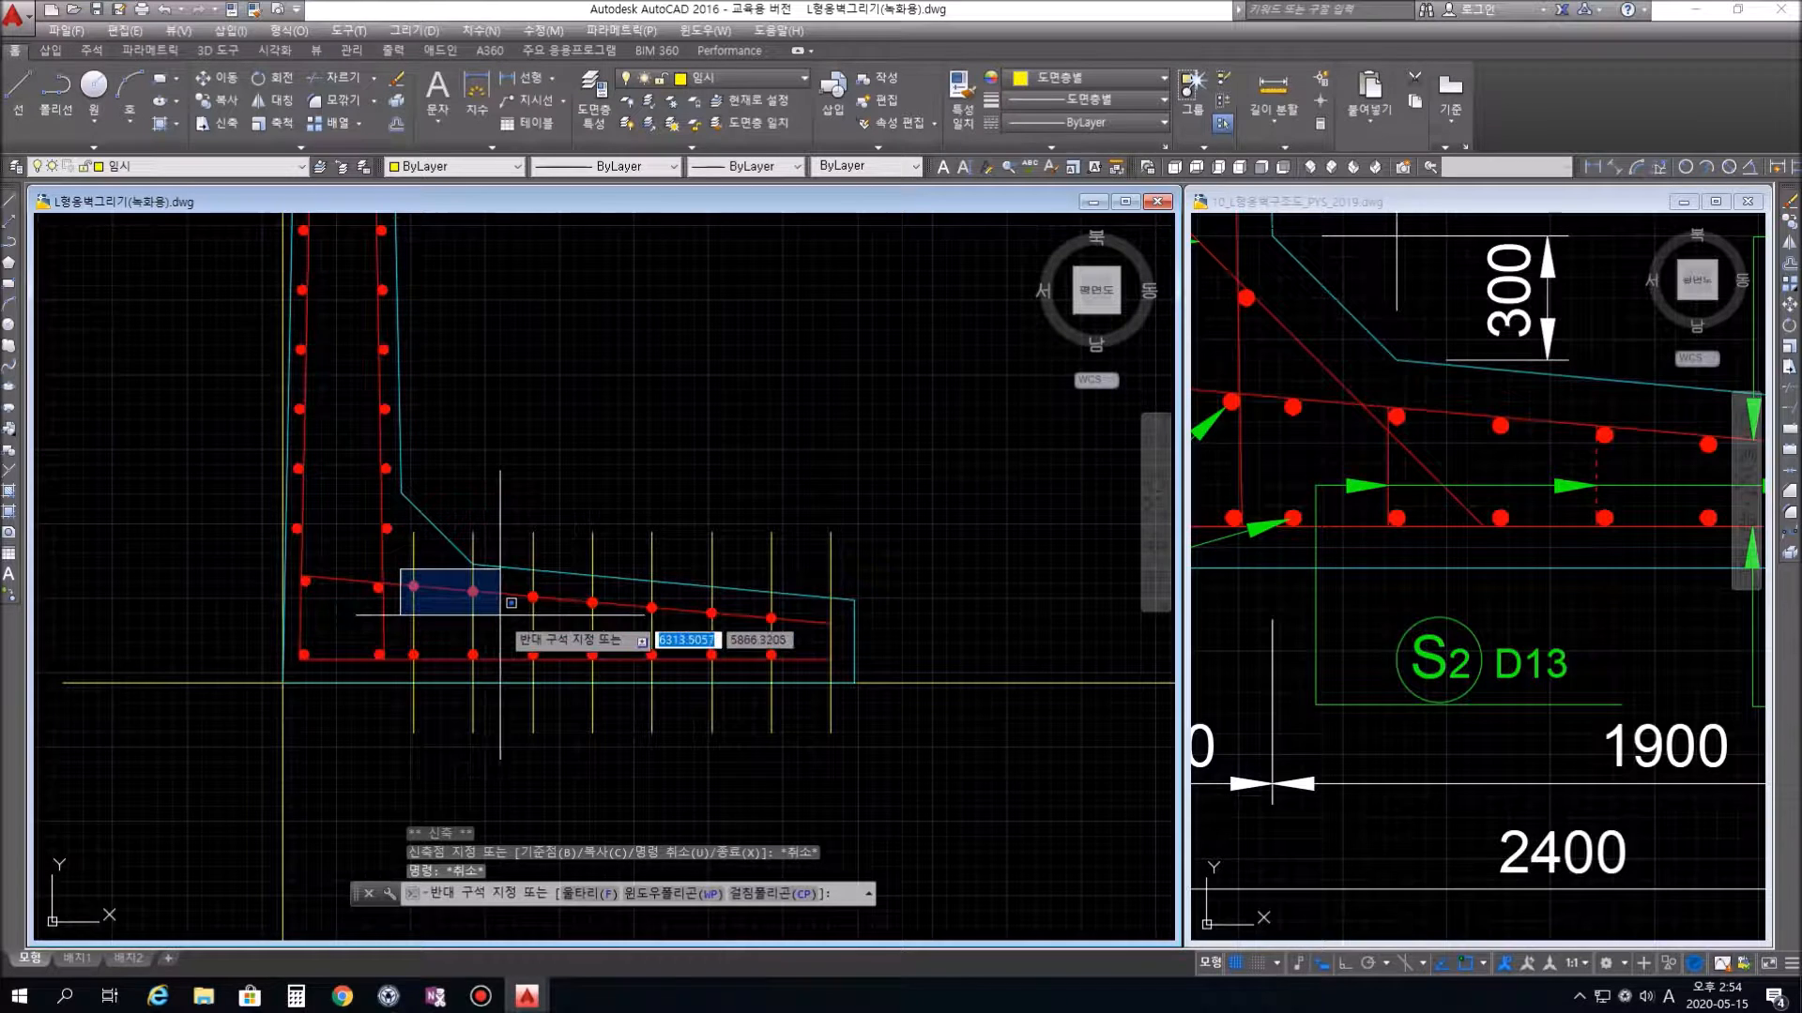
click(547, 613)
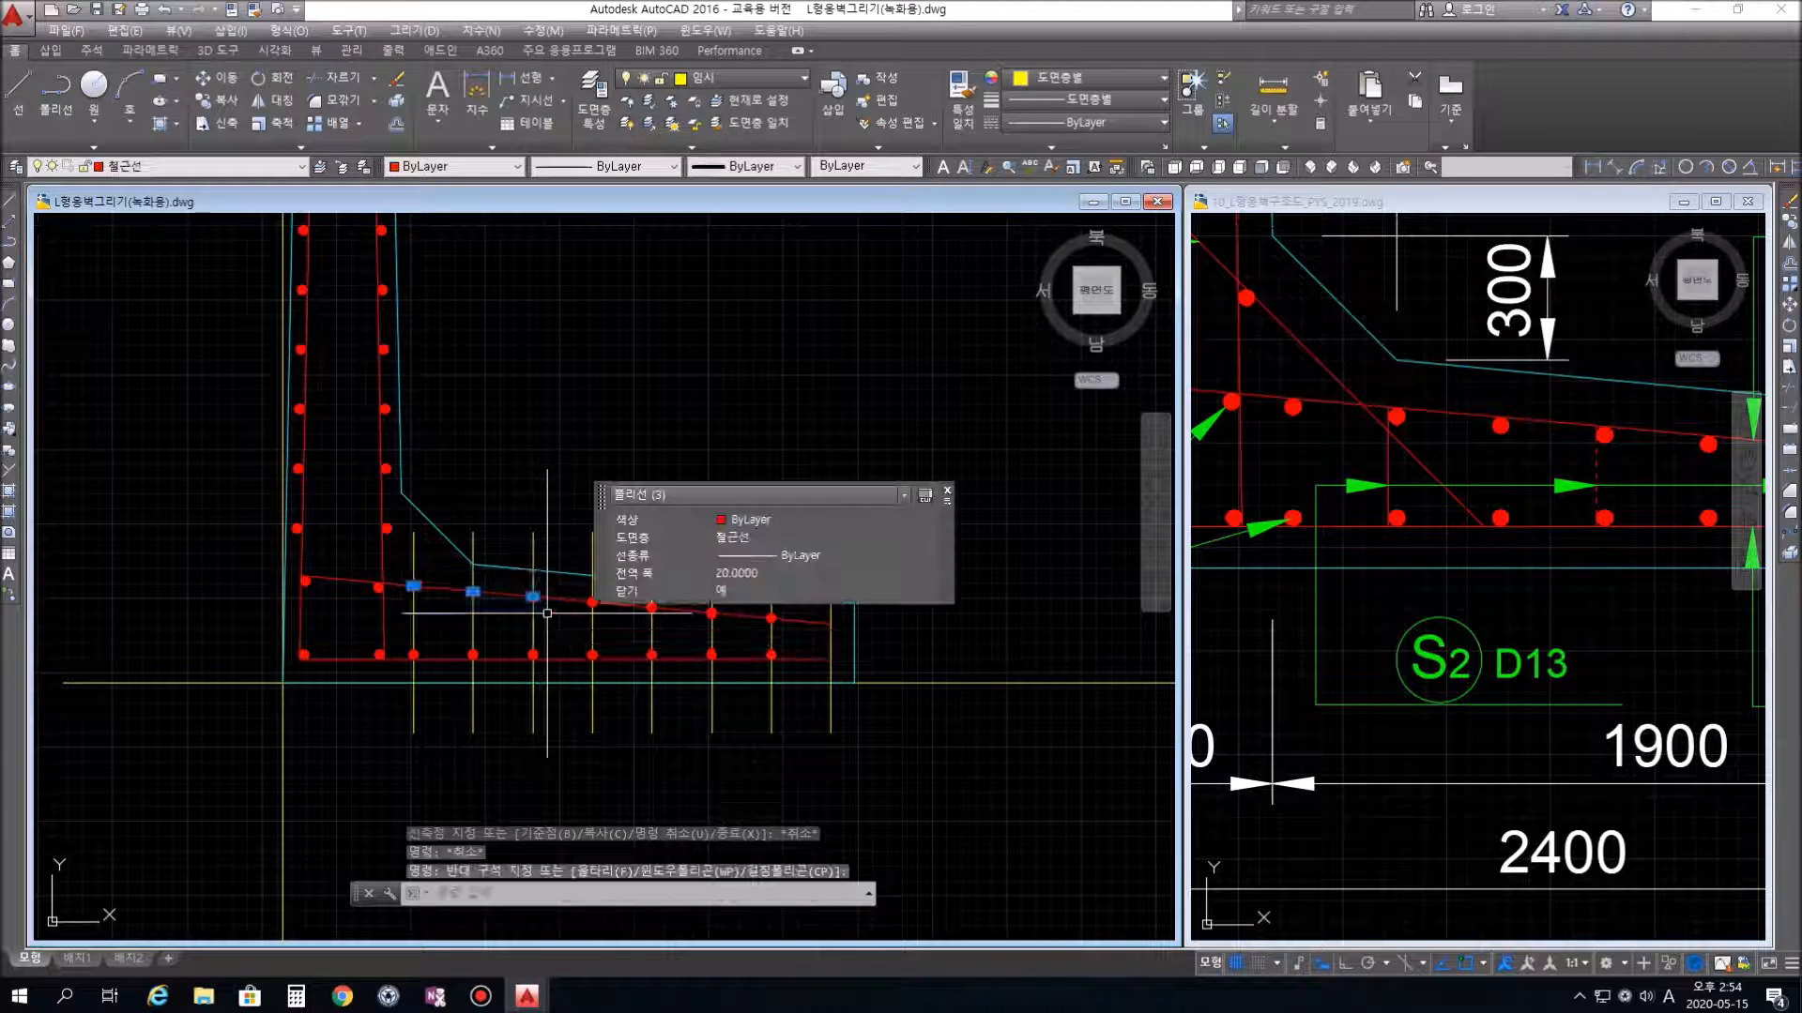
click(950, 494)
click(579, 596)
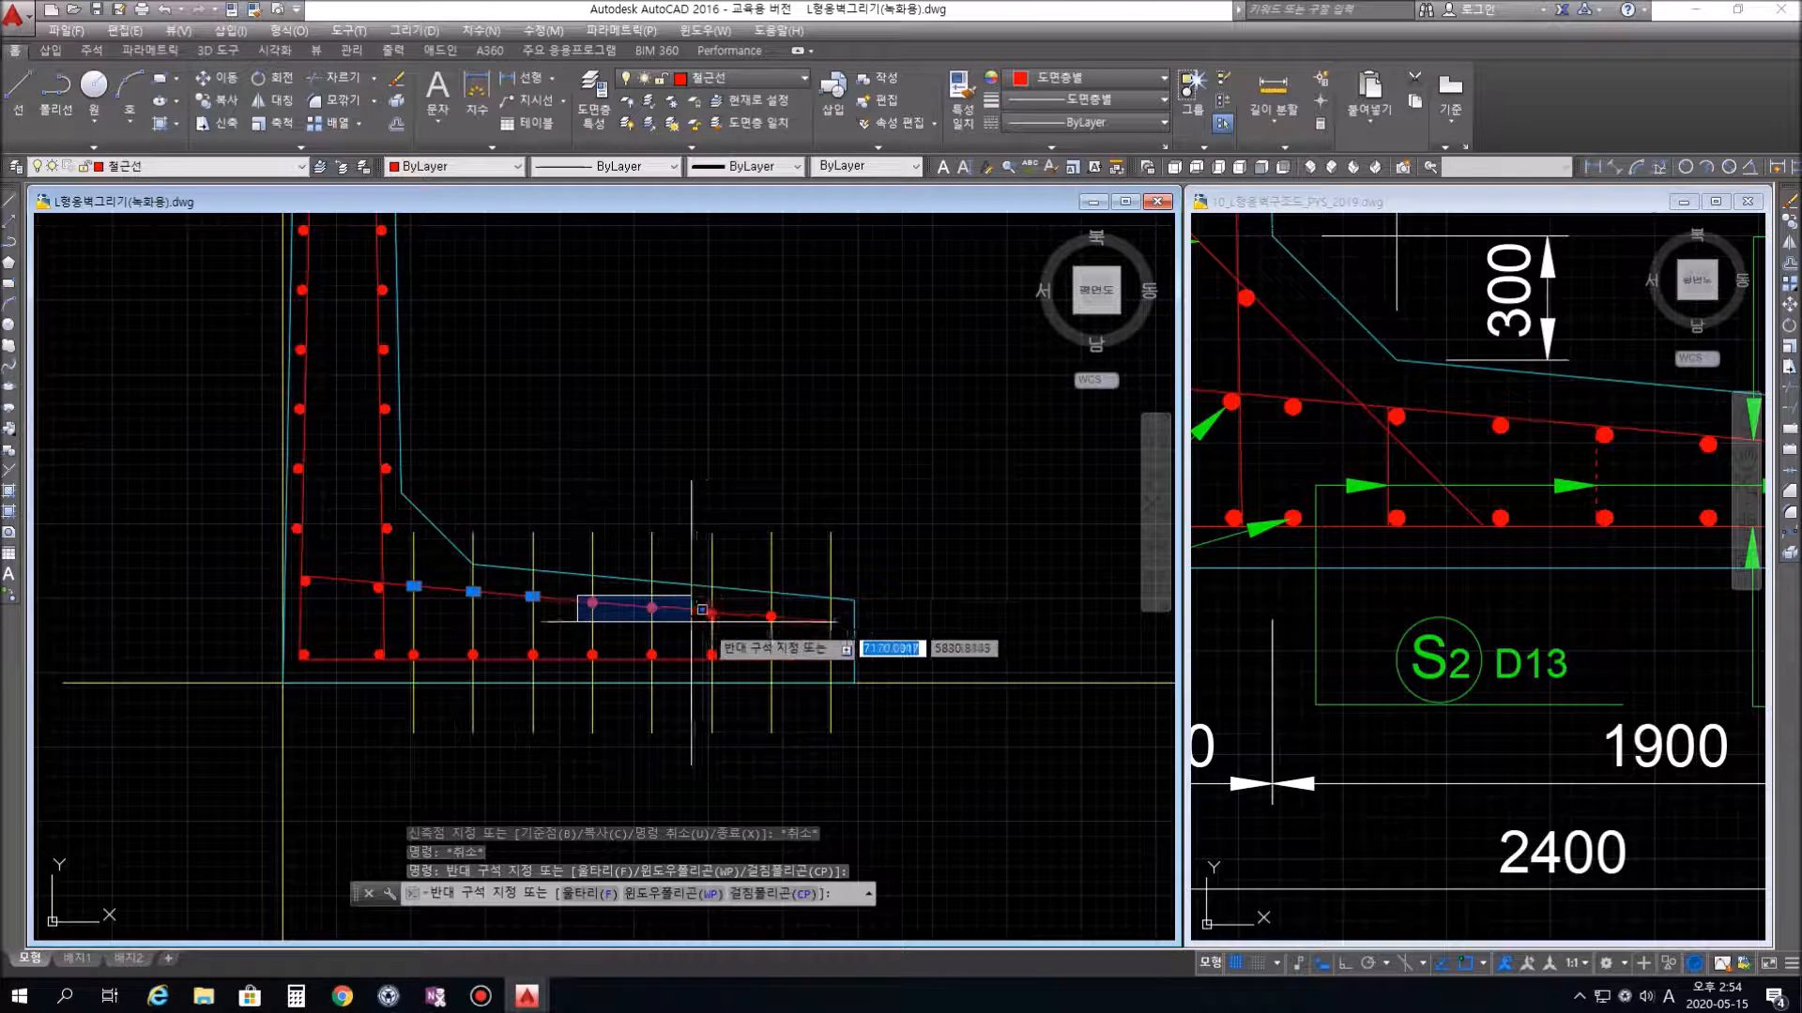
click(760, 630)
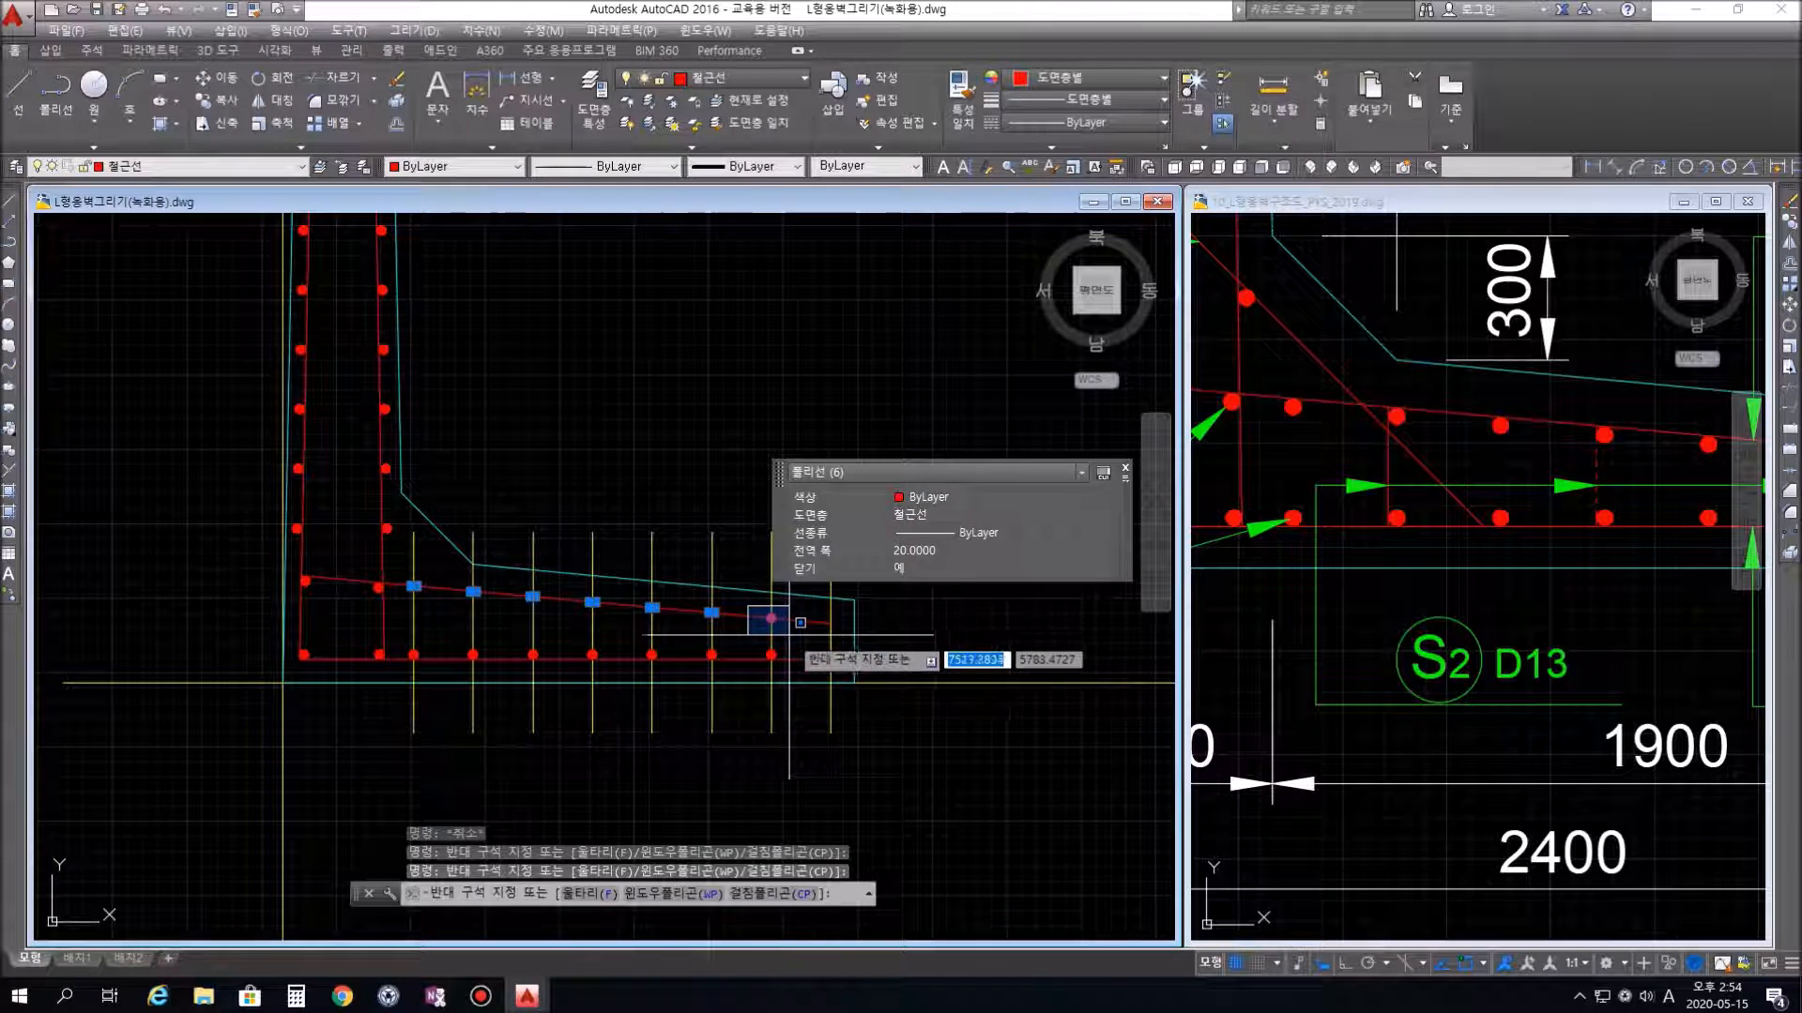
click(770, 619)
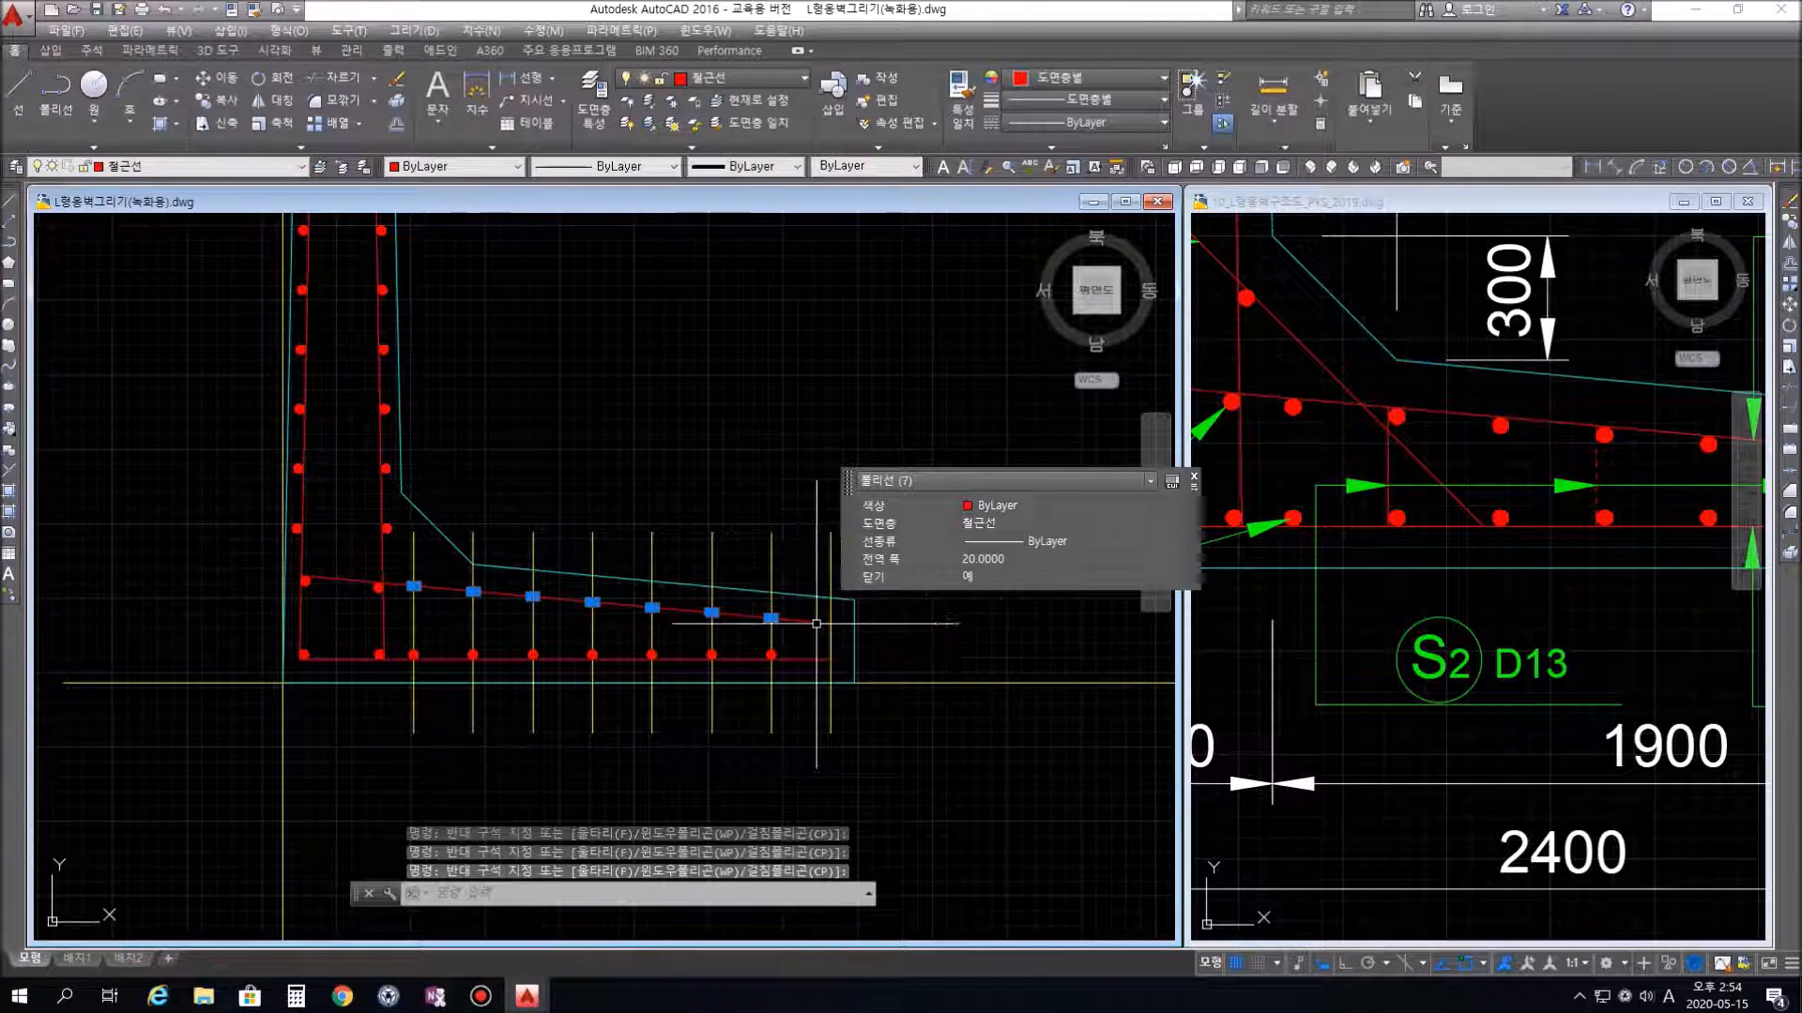
click(1194, 481)
text(m)
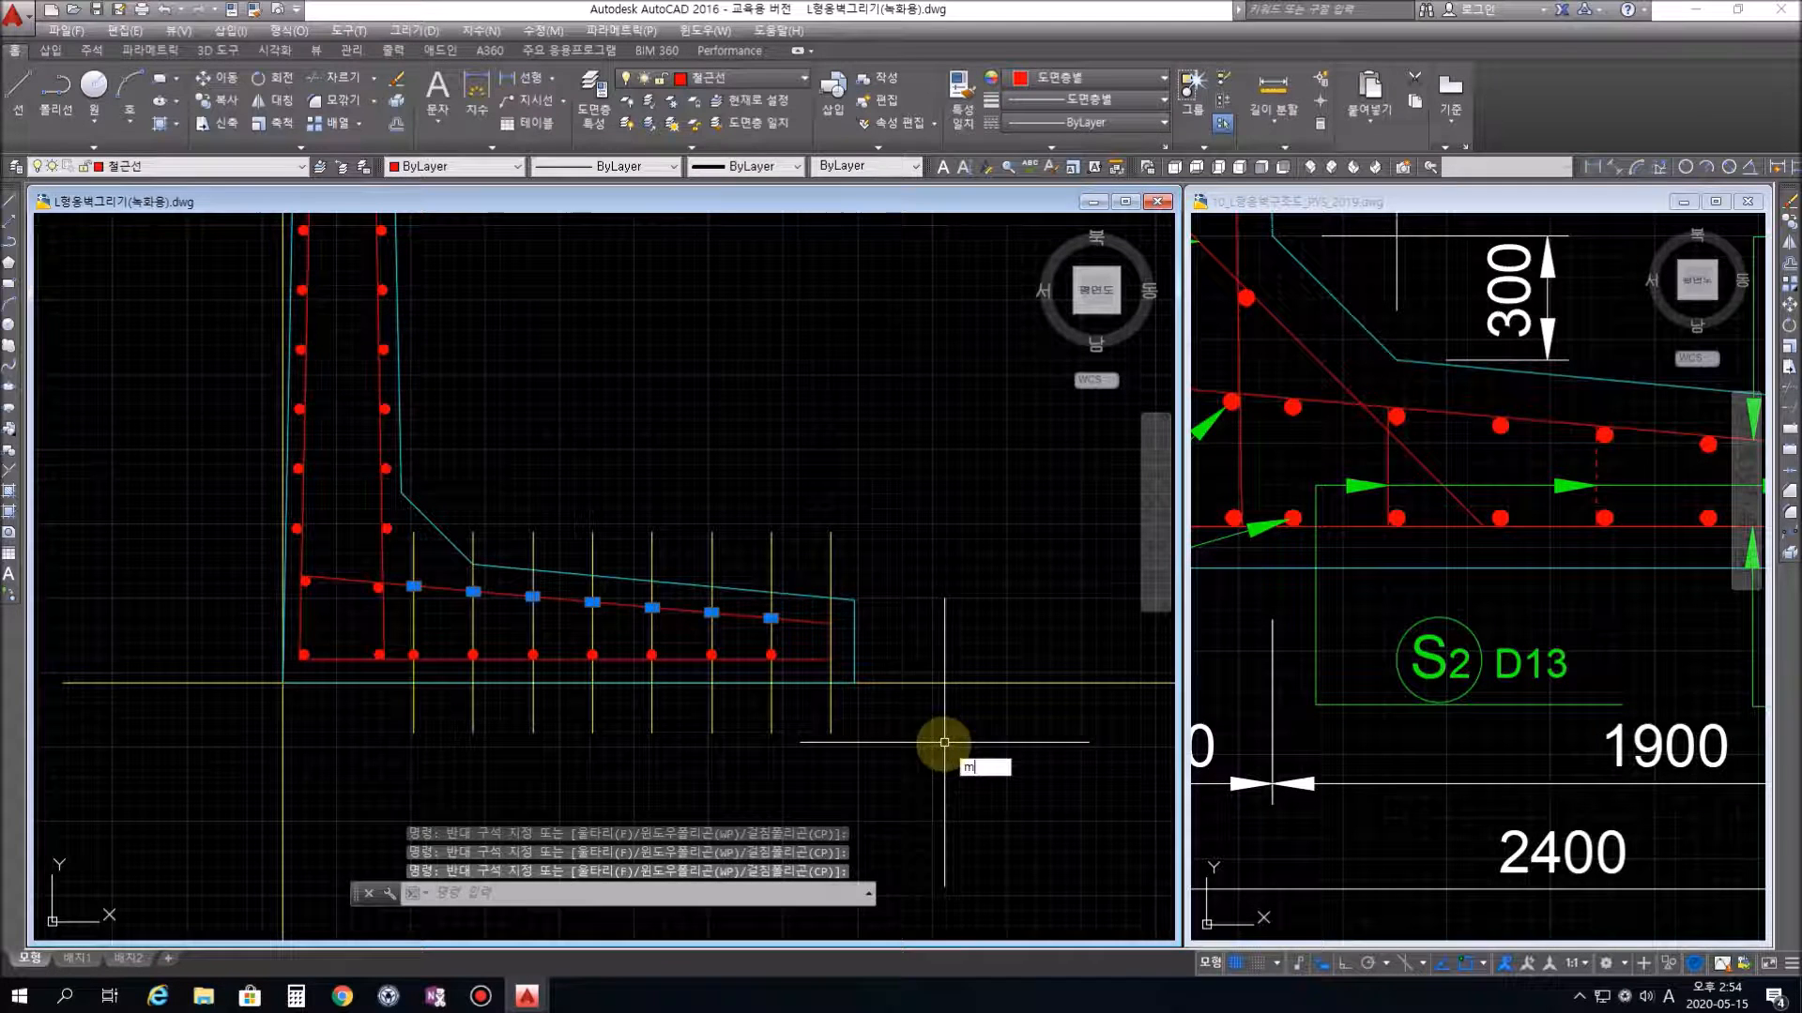
key(Return)
scroll(816, 657, up, 5)
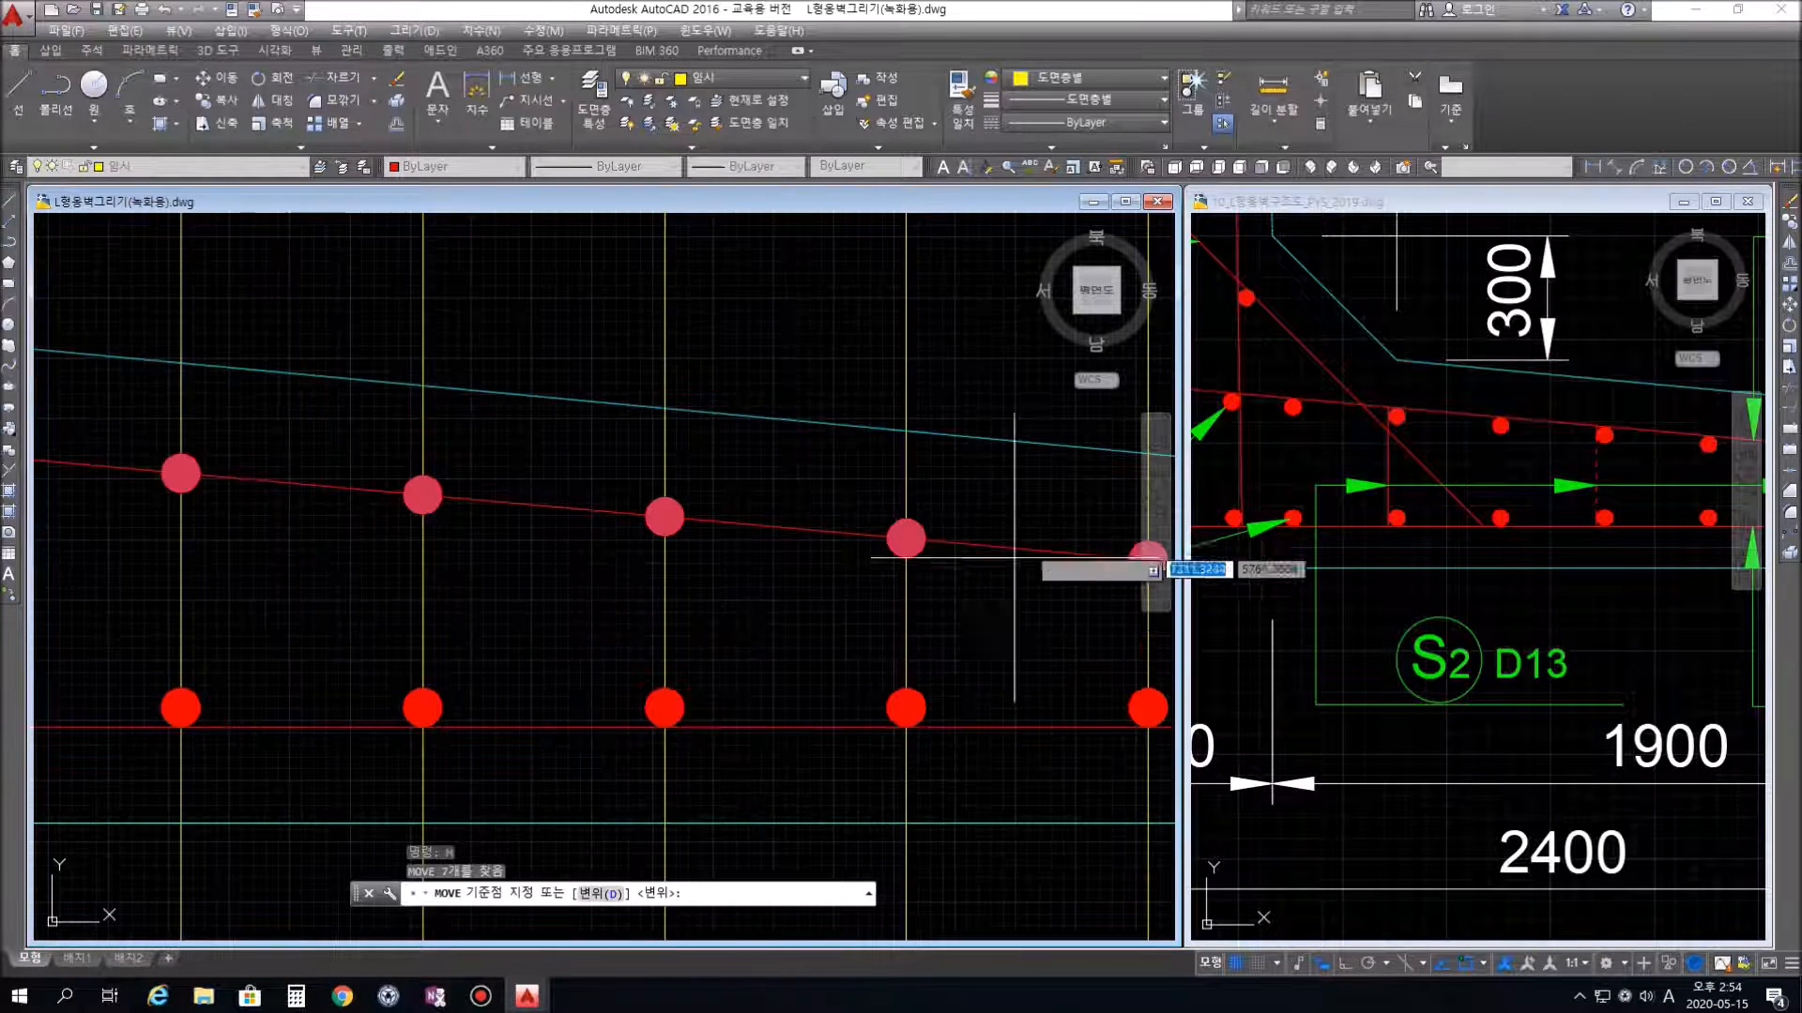
click(906, 538)
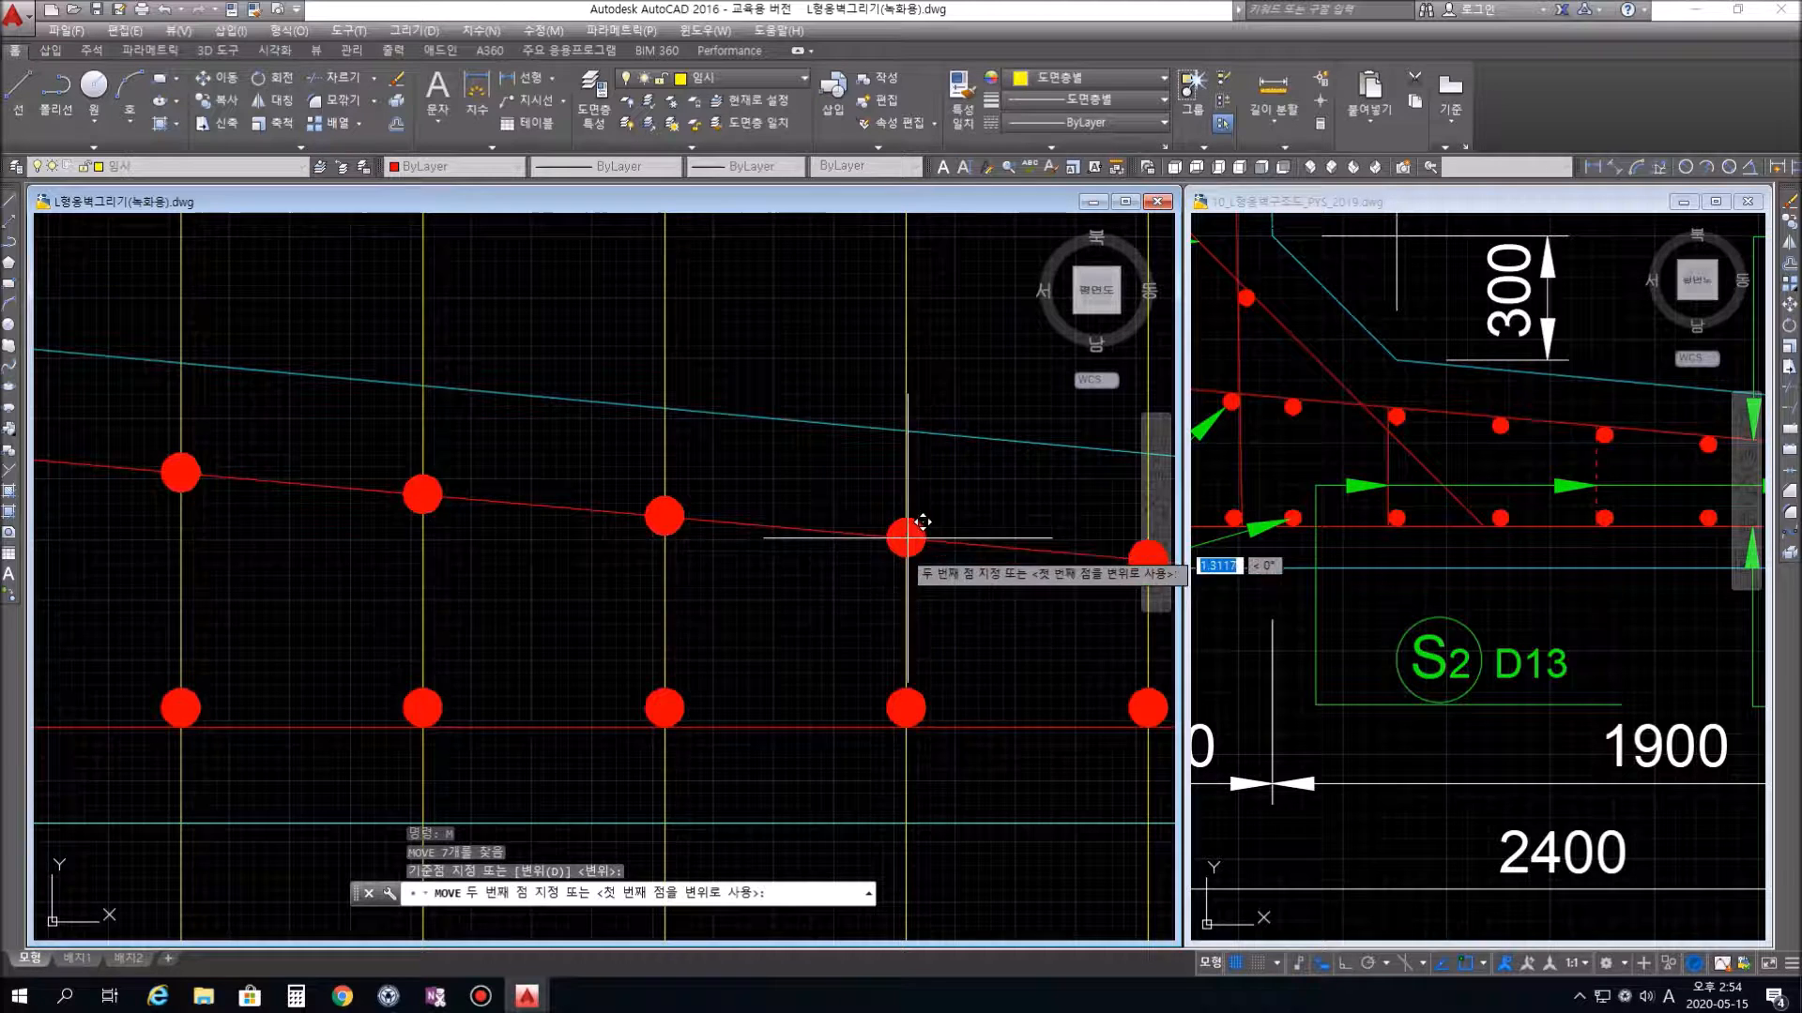
text(20)
key(Return)
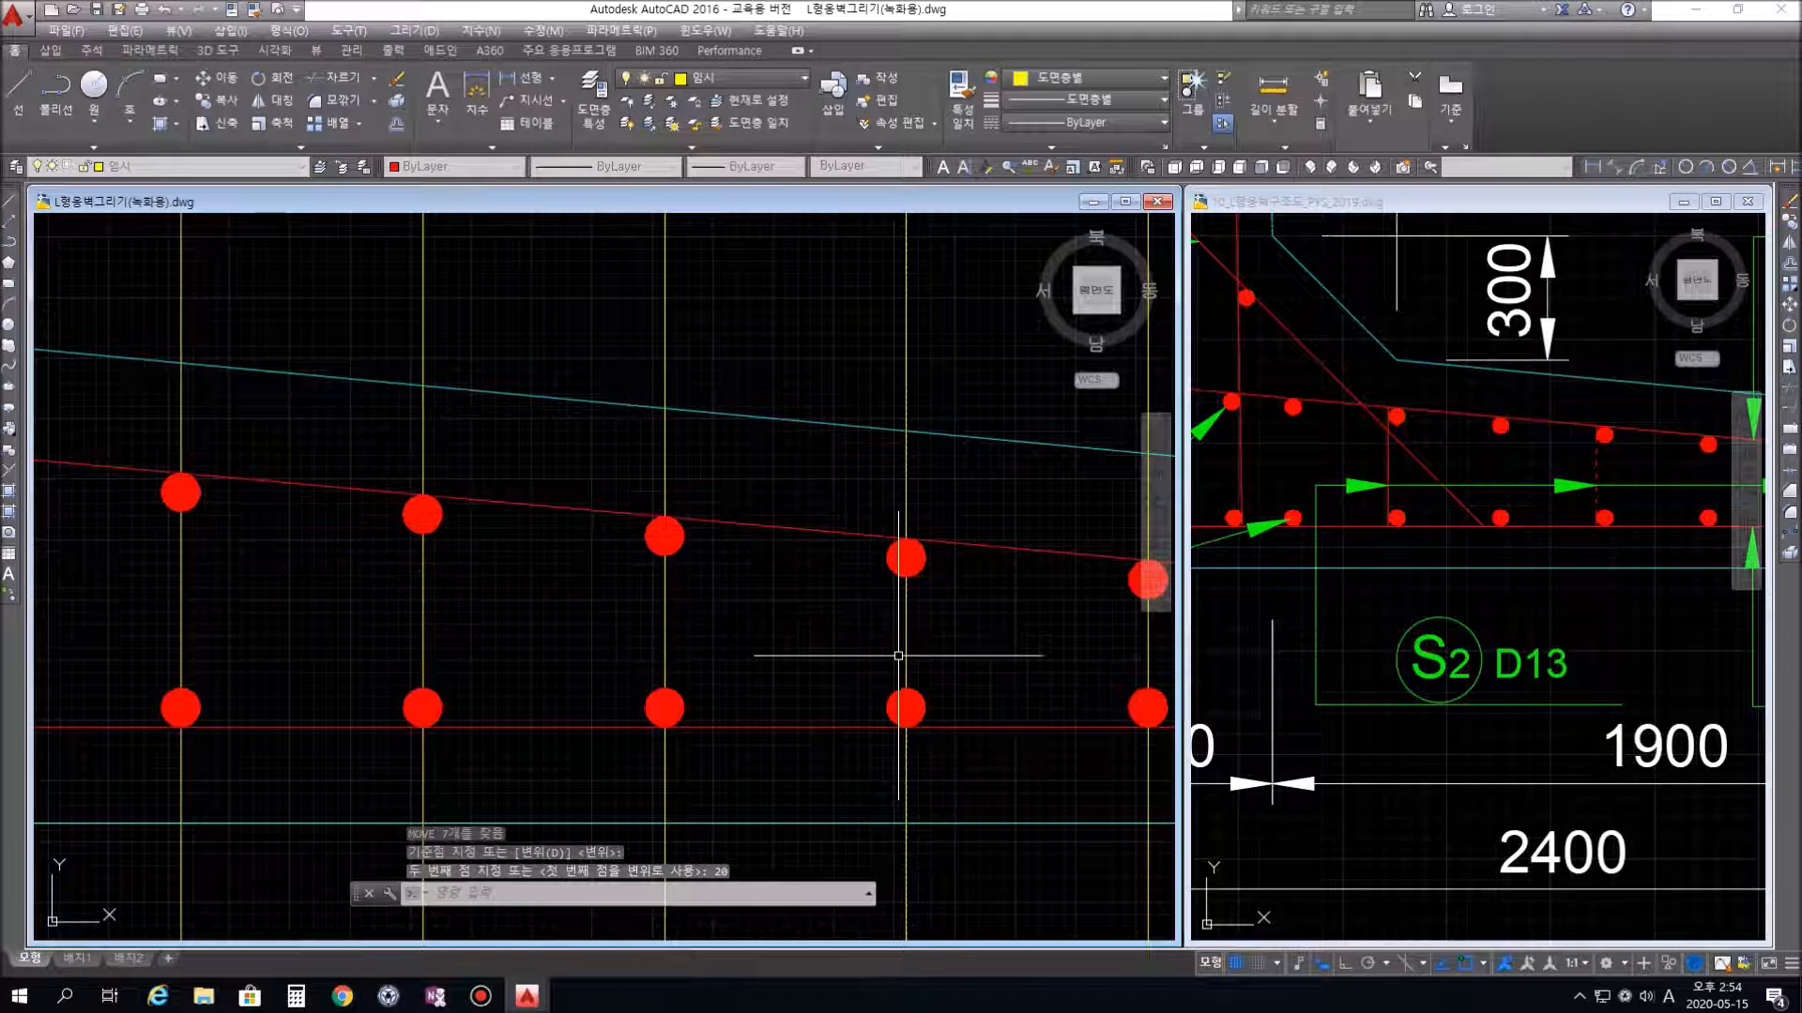
Erase the eight yellow vertical guide lines across the footing
scroll(818, 634, down, 4)
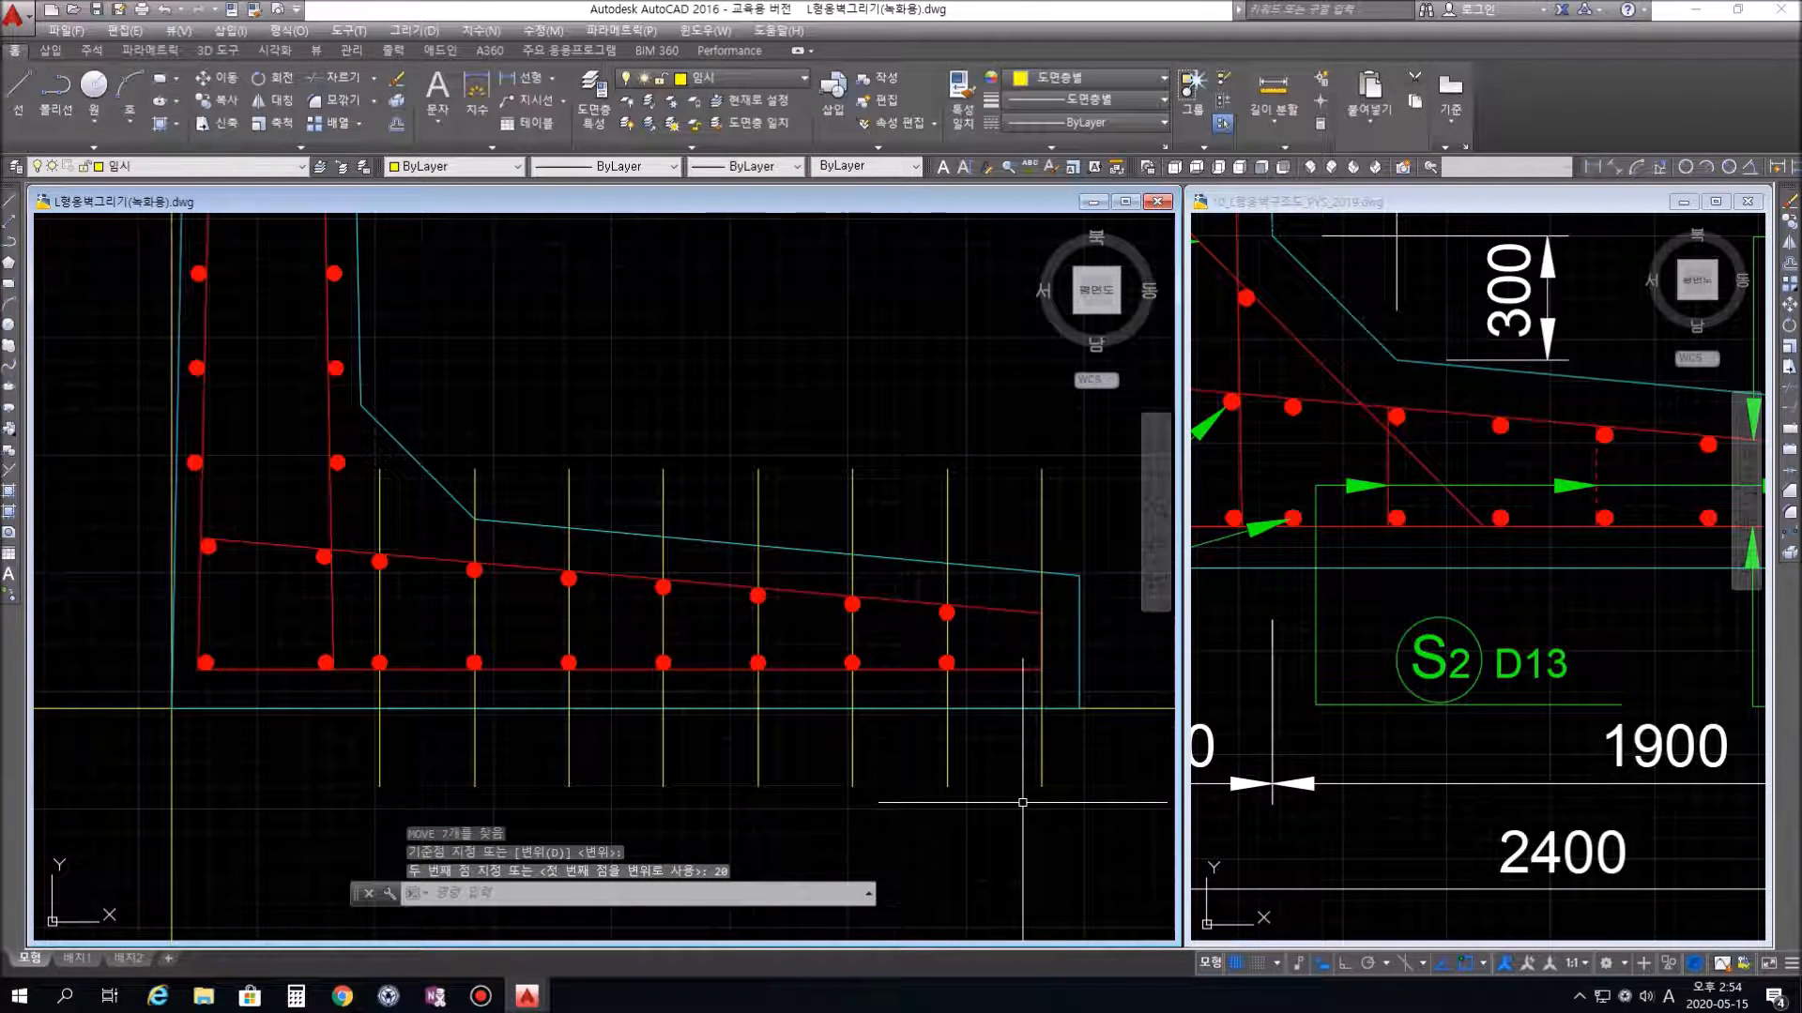
click(1097, 778)
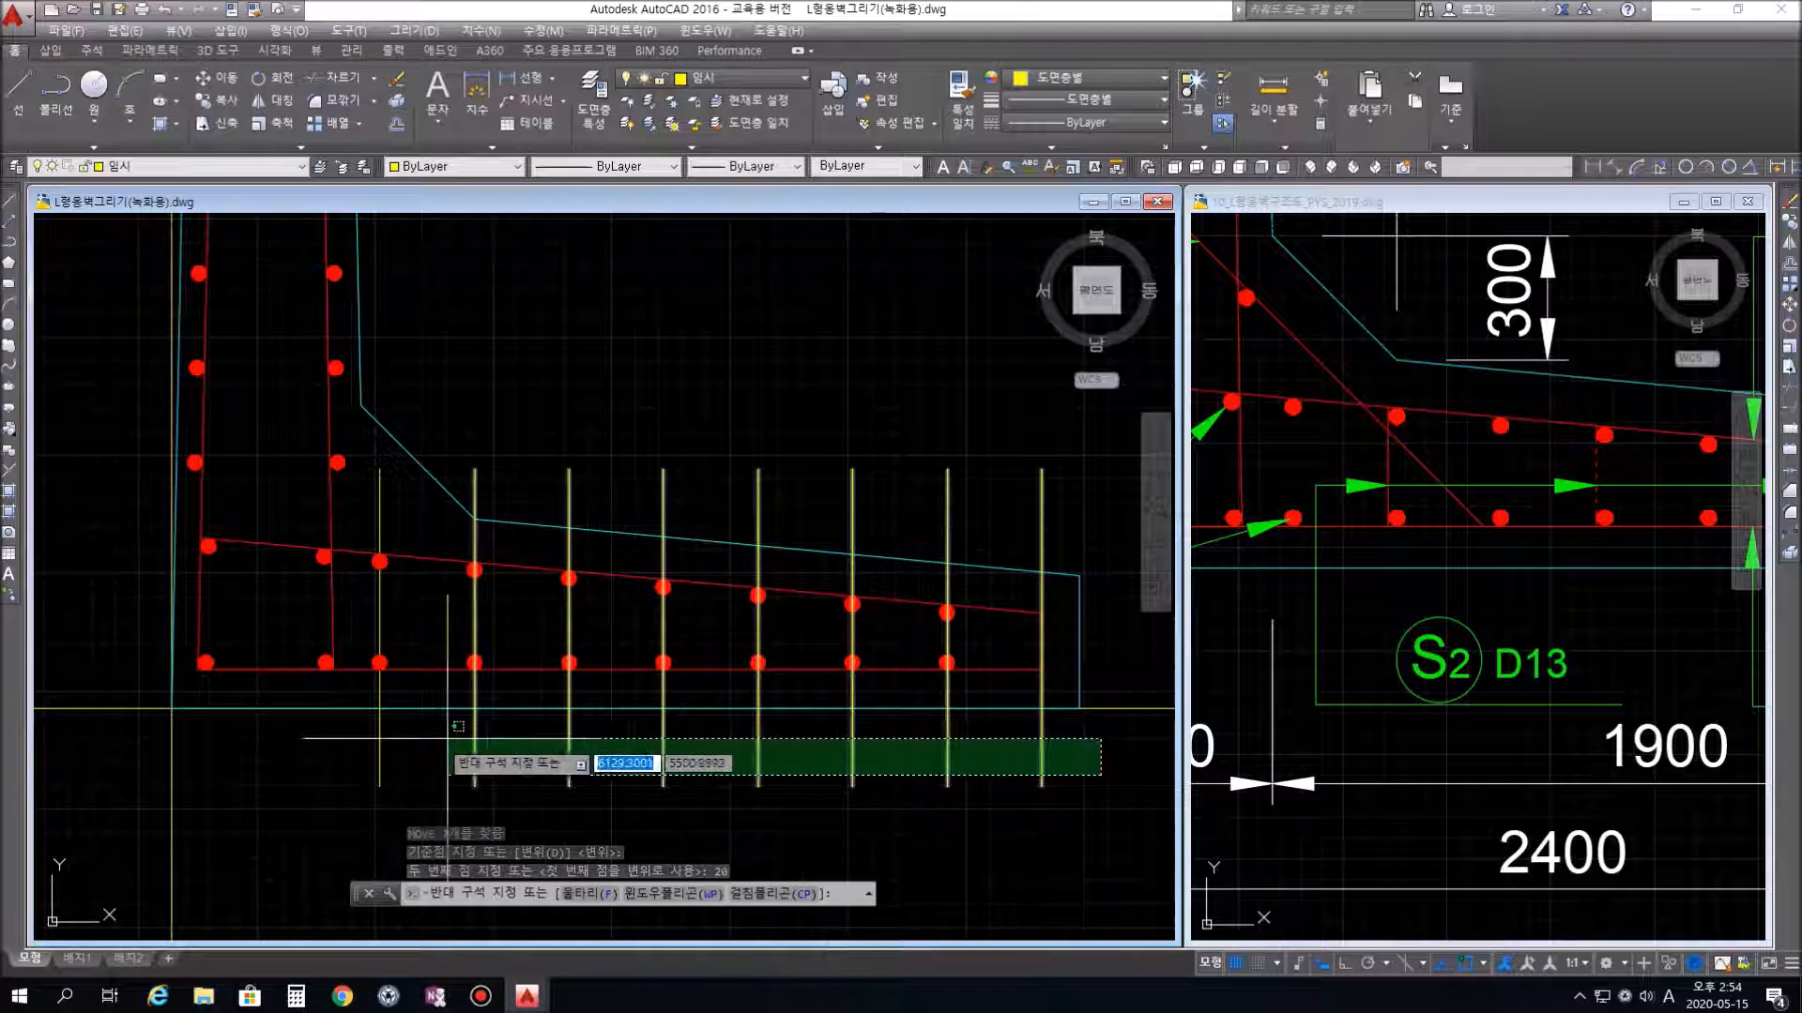
click(191, 747)
key(Delete)
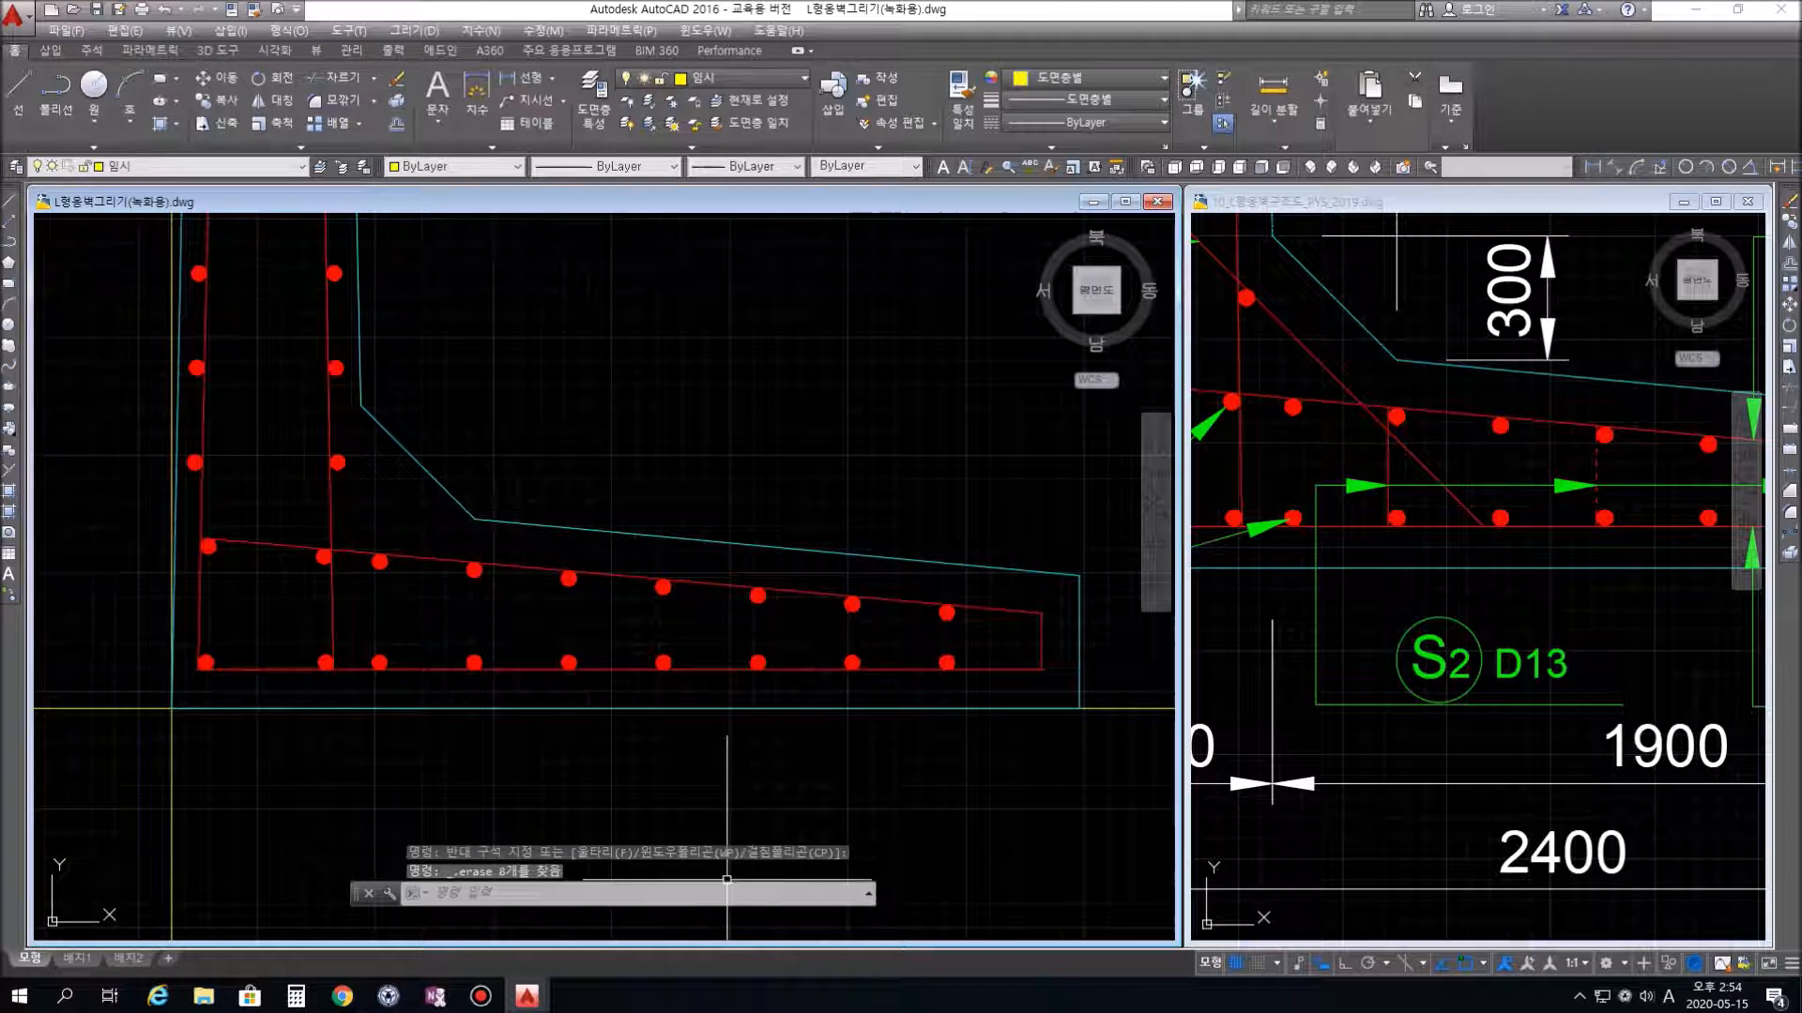
After checking the end dots in the reference section, offset the upper, end and lower footing rebar lines 20 inward
click(1642, 569)
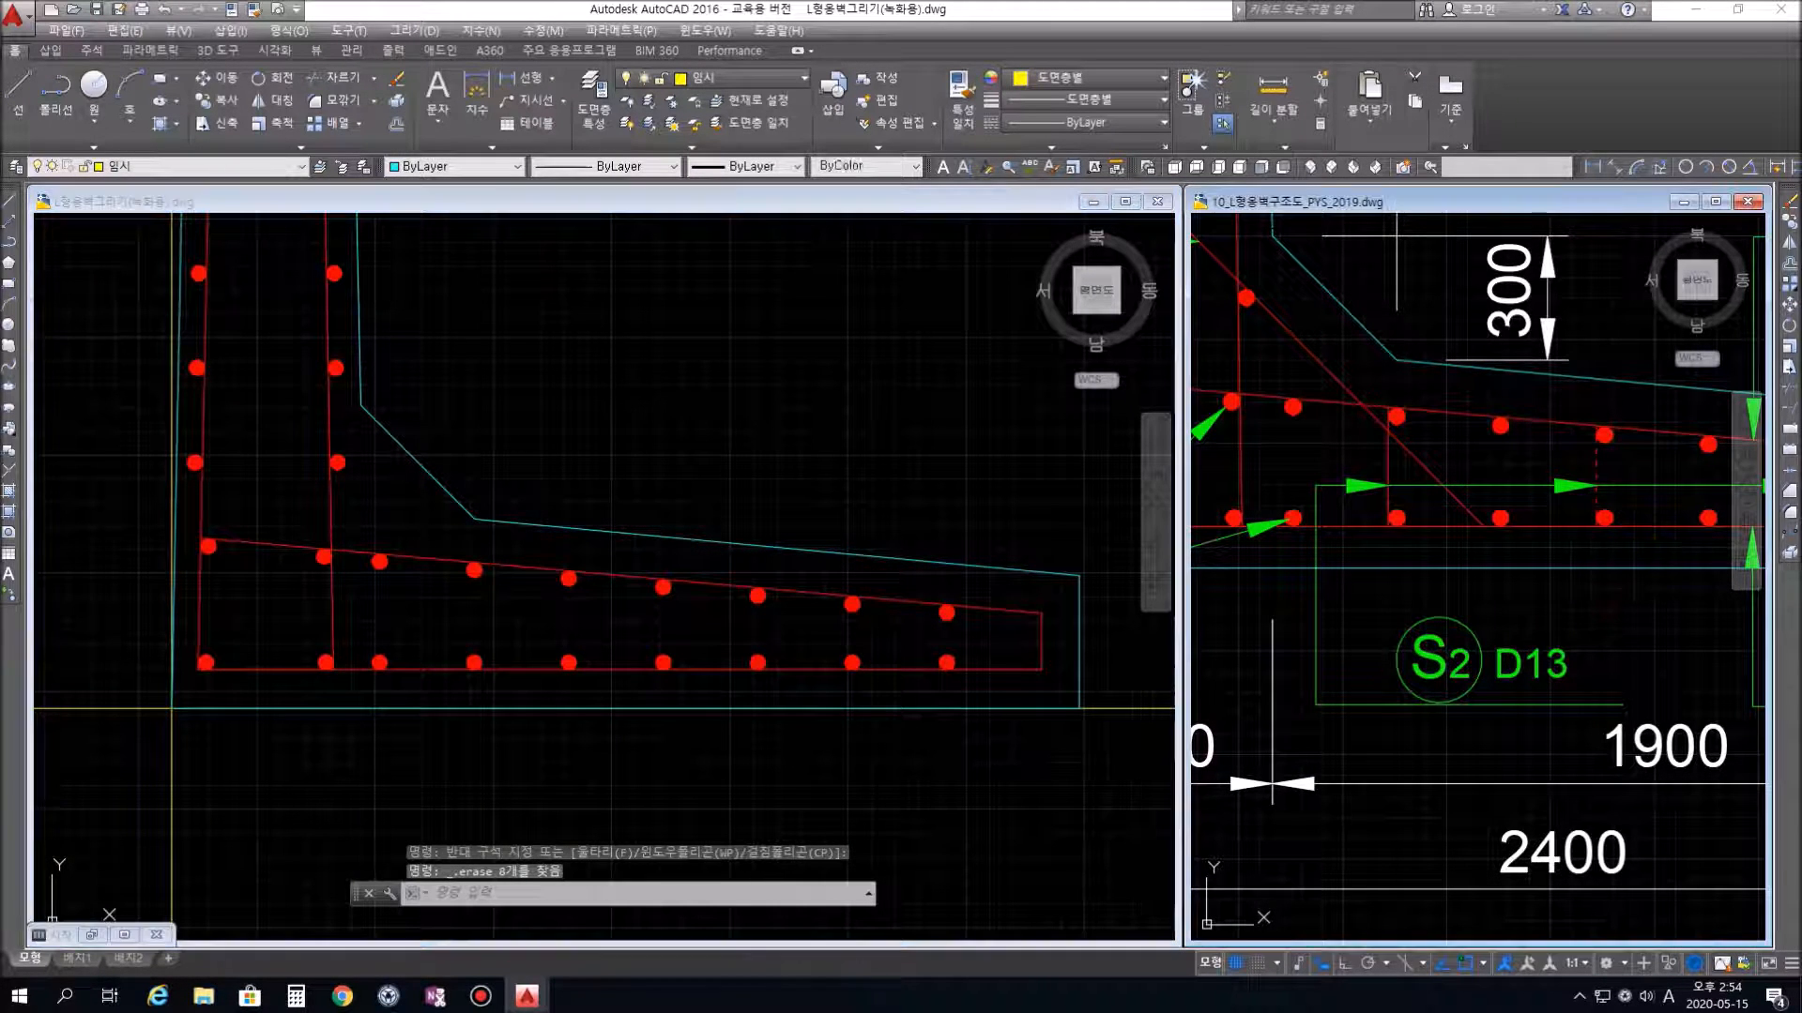
middle_drag(1656, 612, 1356, 677)
scroll(1548, 646, up, 4)
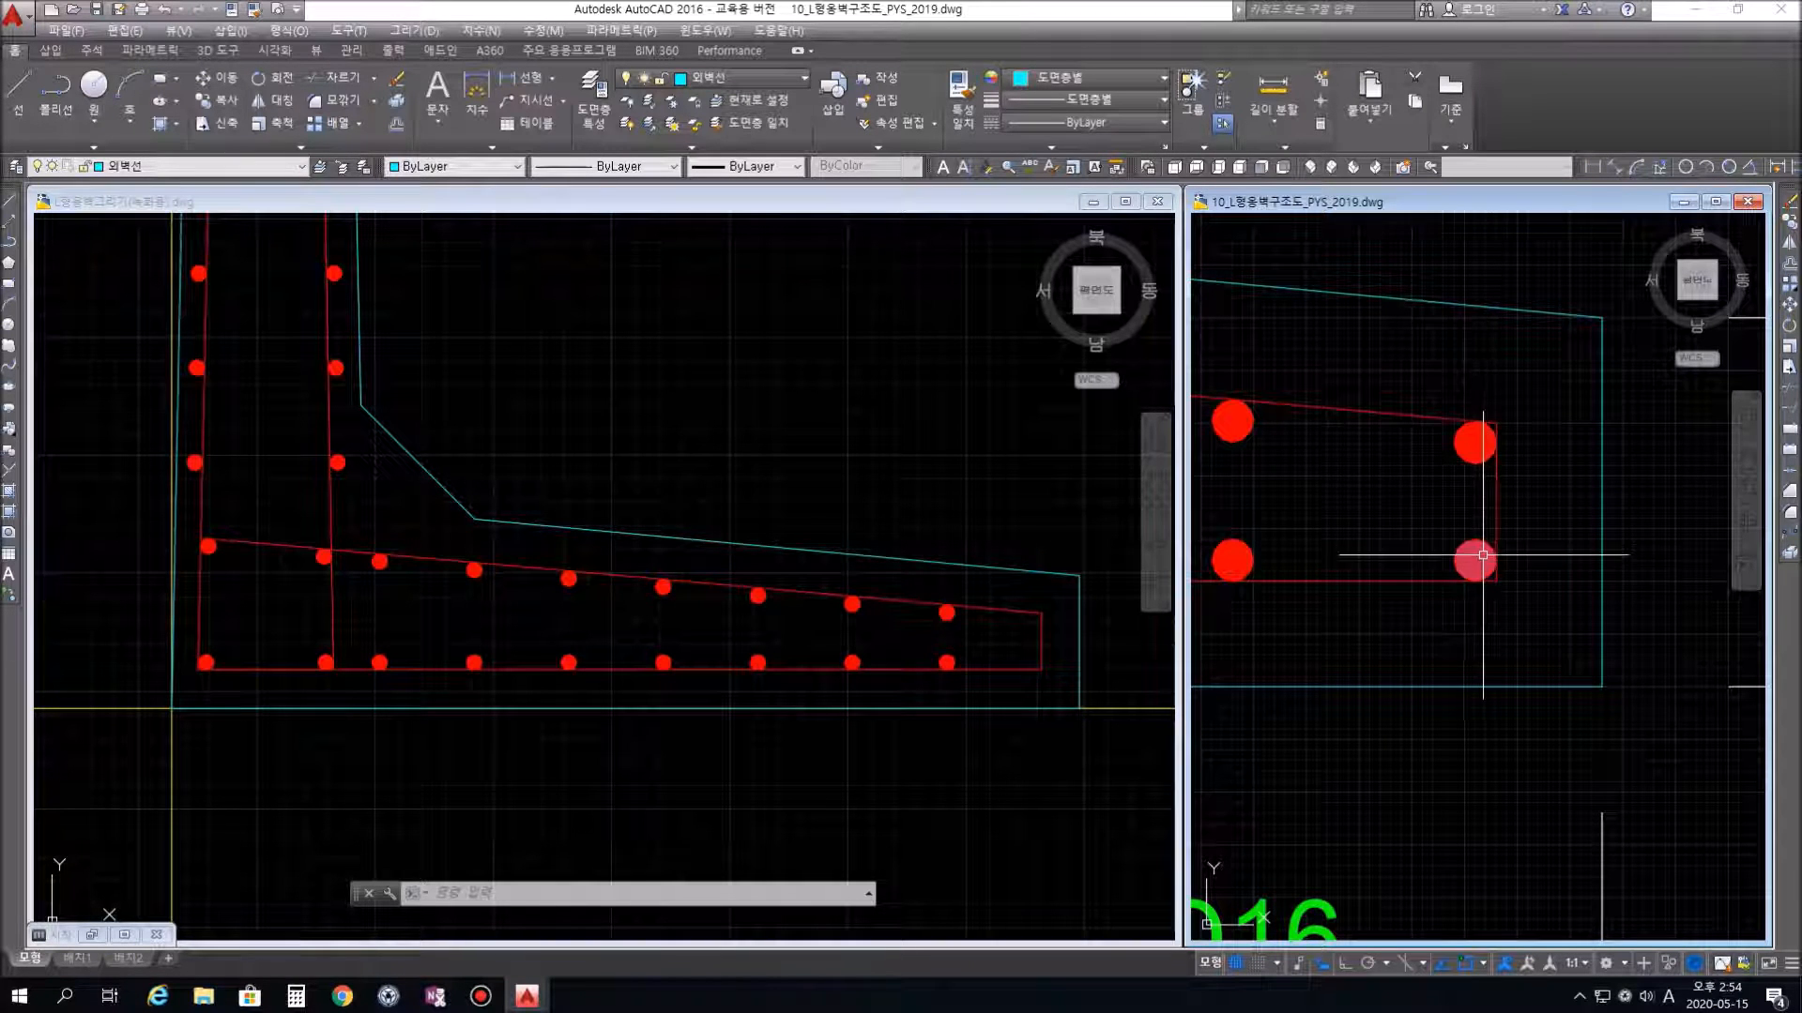
click(1010, 661)
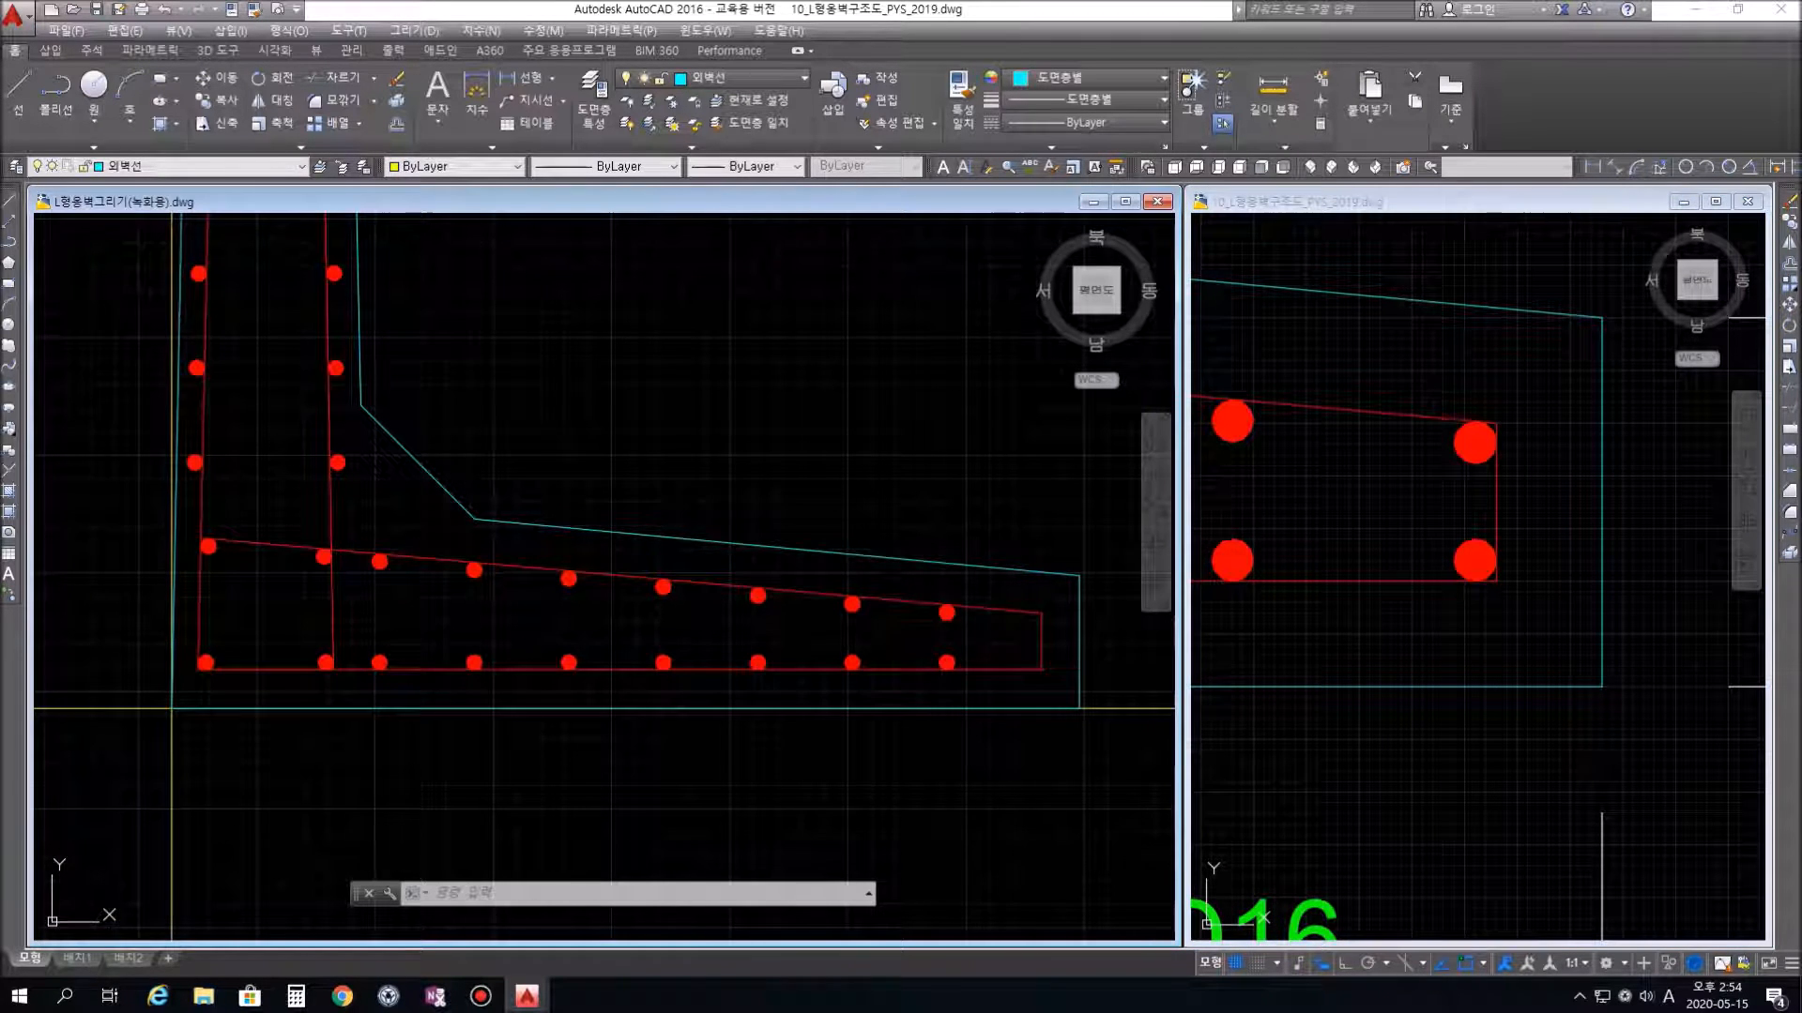
scroll(1010, 647, up, 4)
middle_drag(1034, 661, 941, 644)
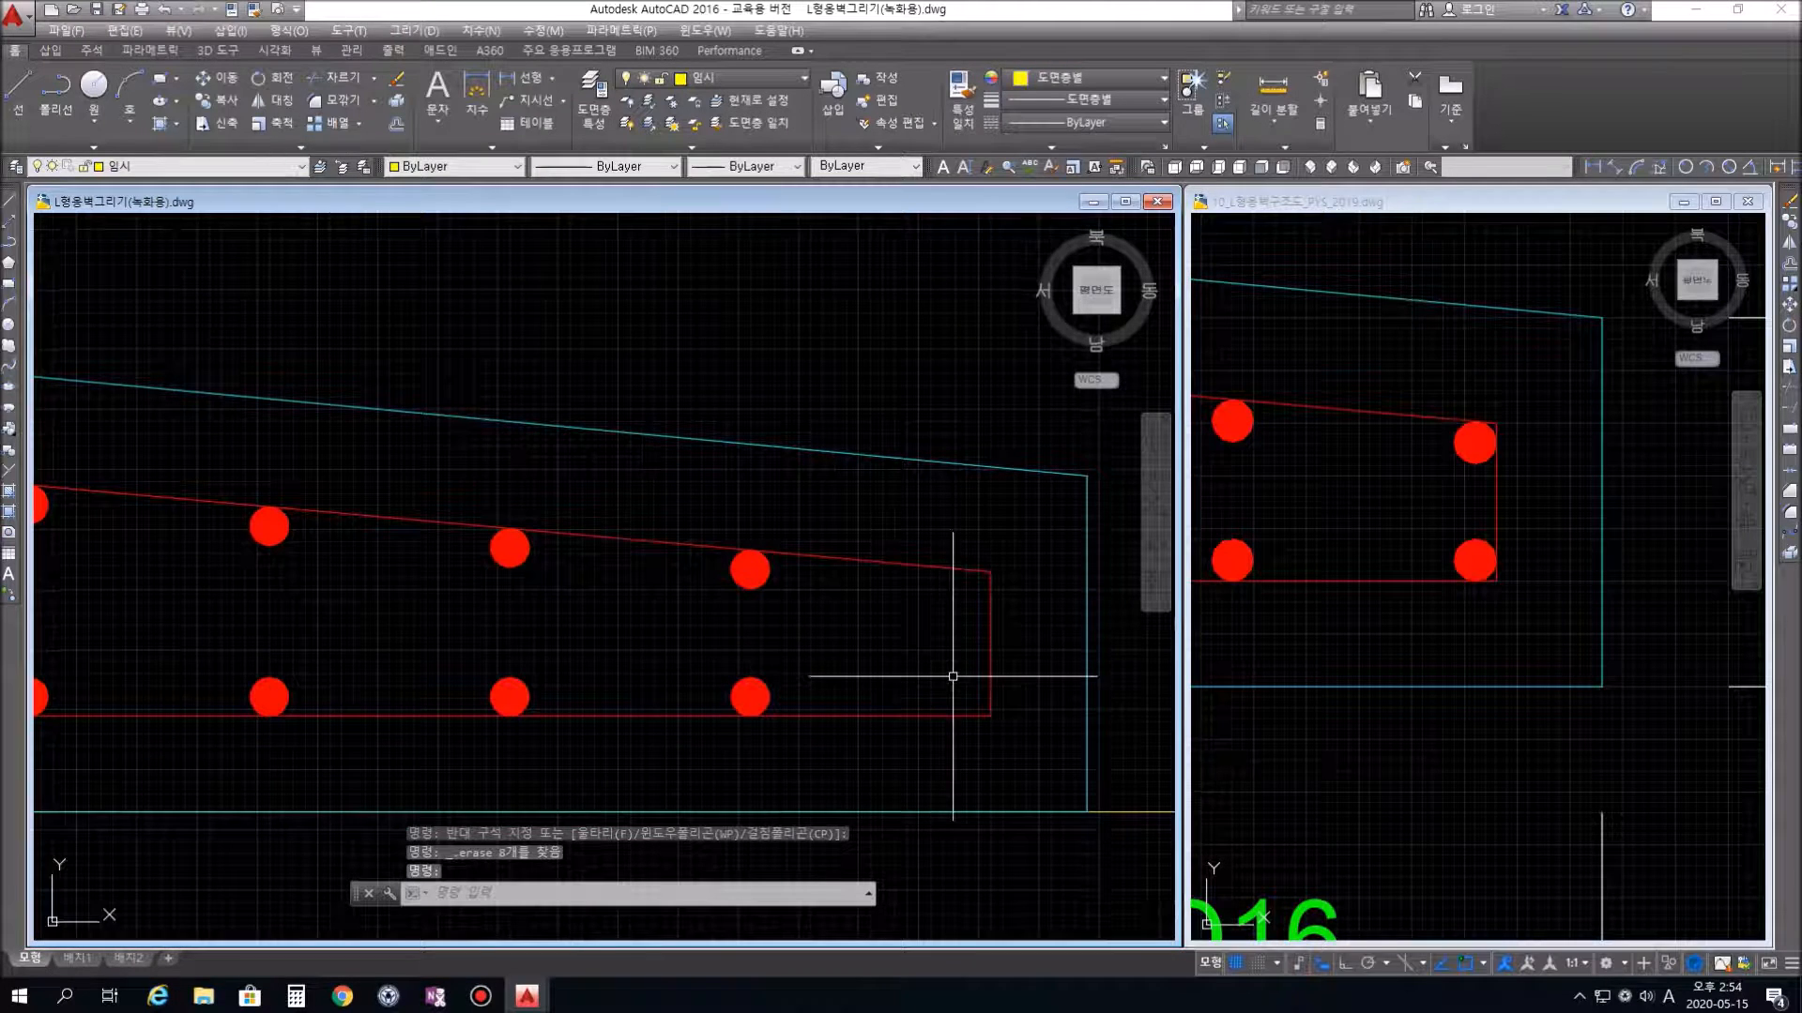
click(910, 668)
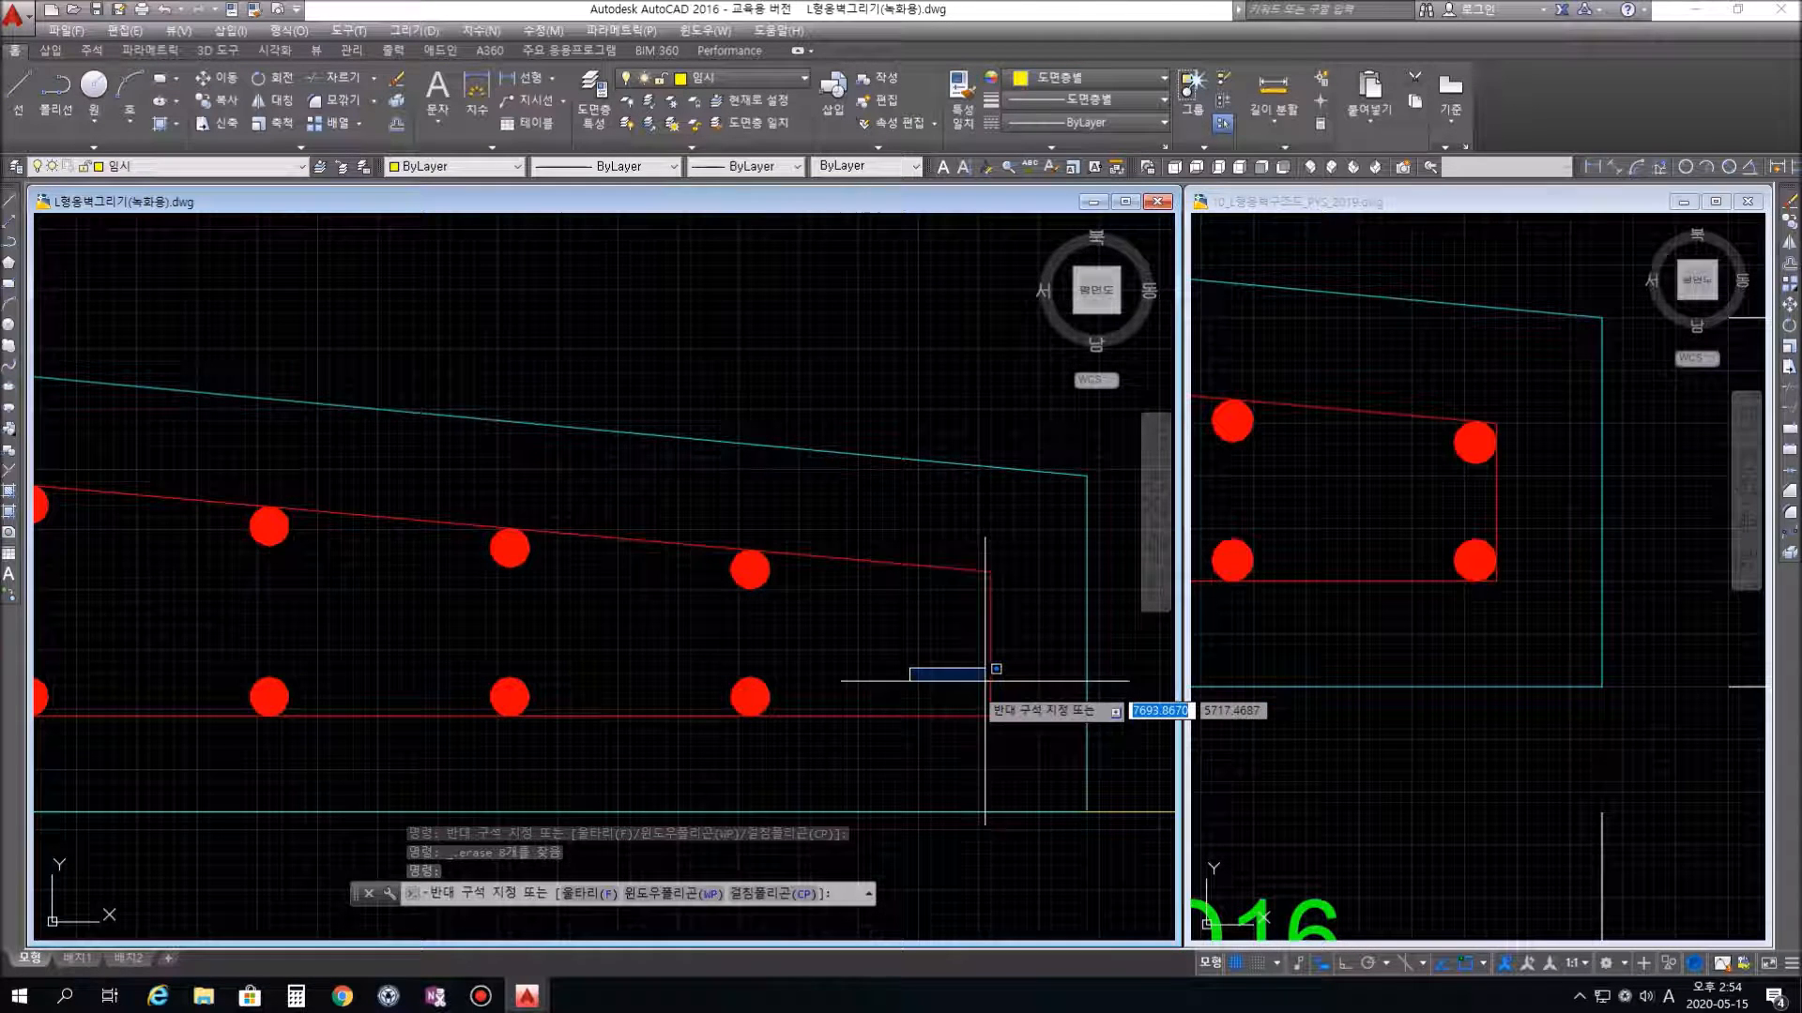
key(Escape)
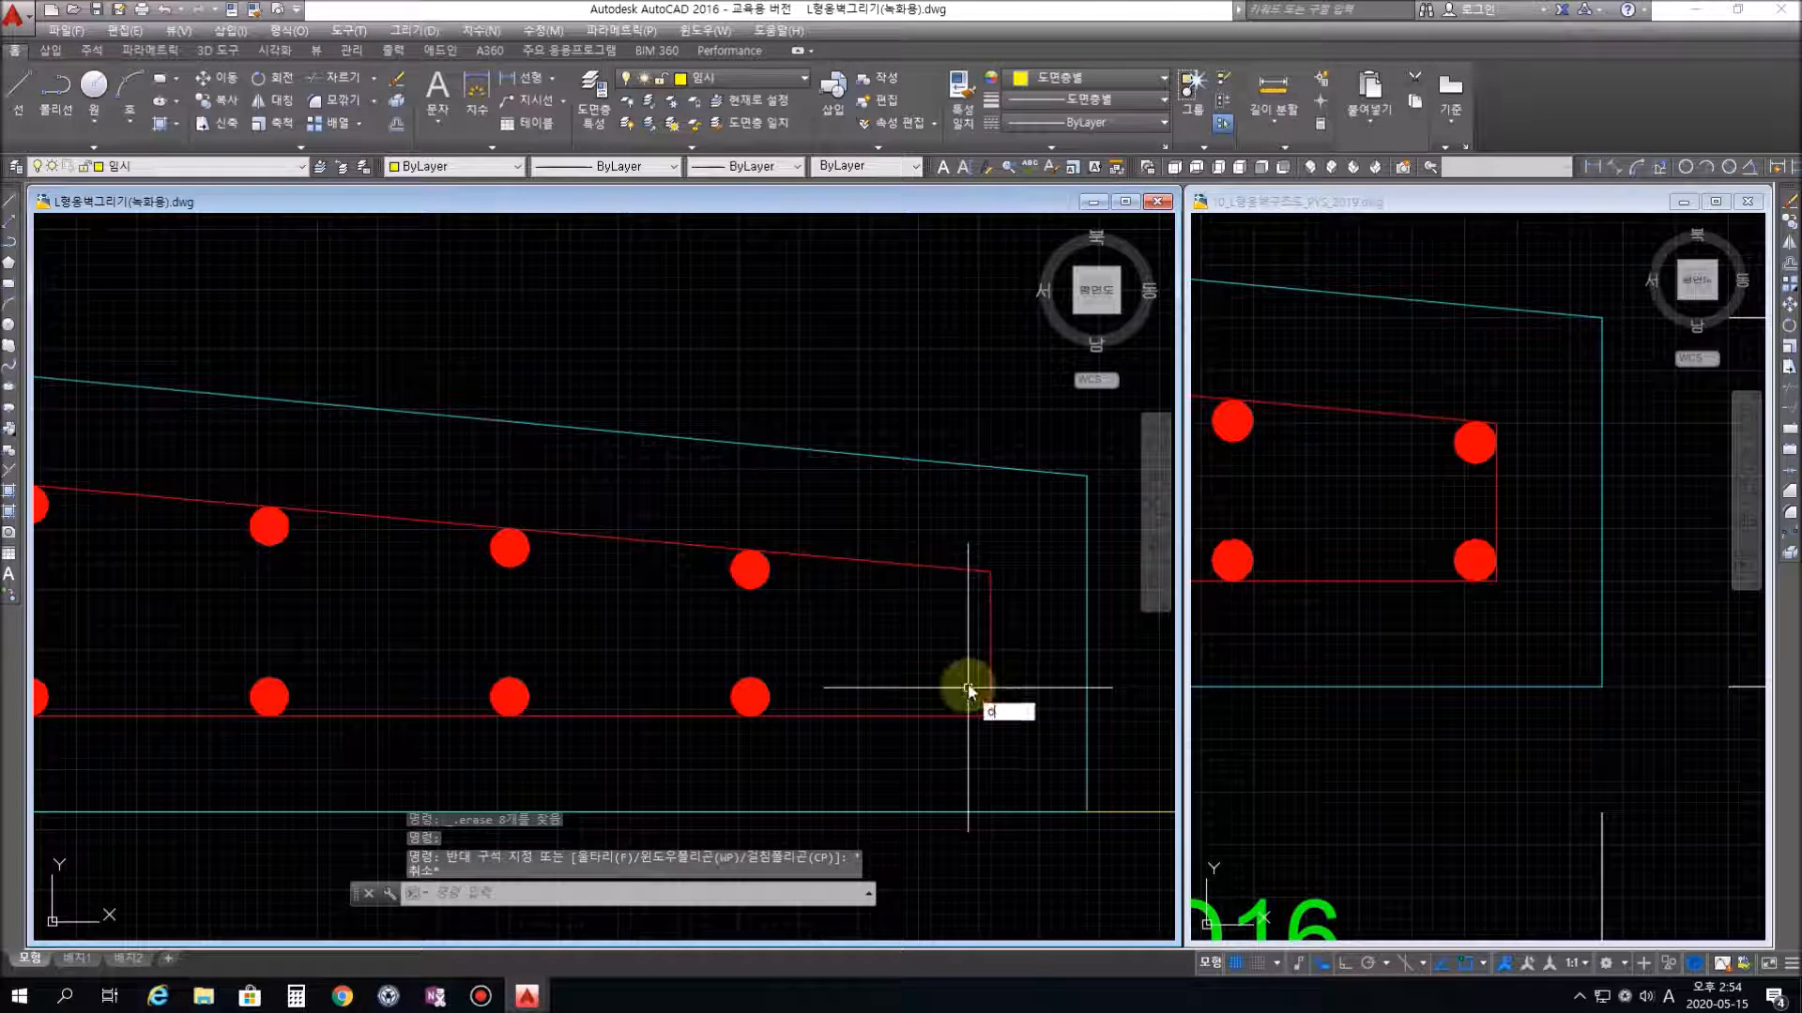
key(Return)
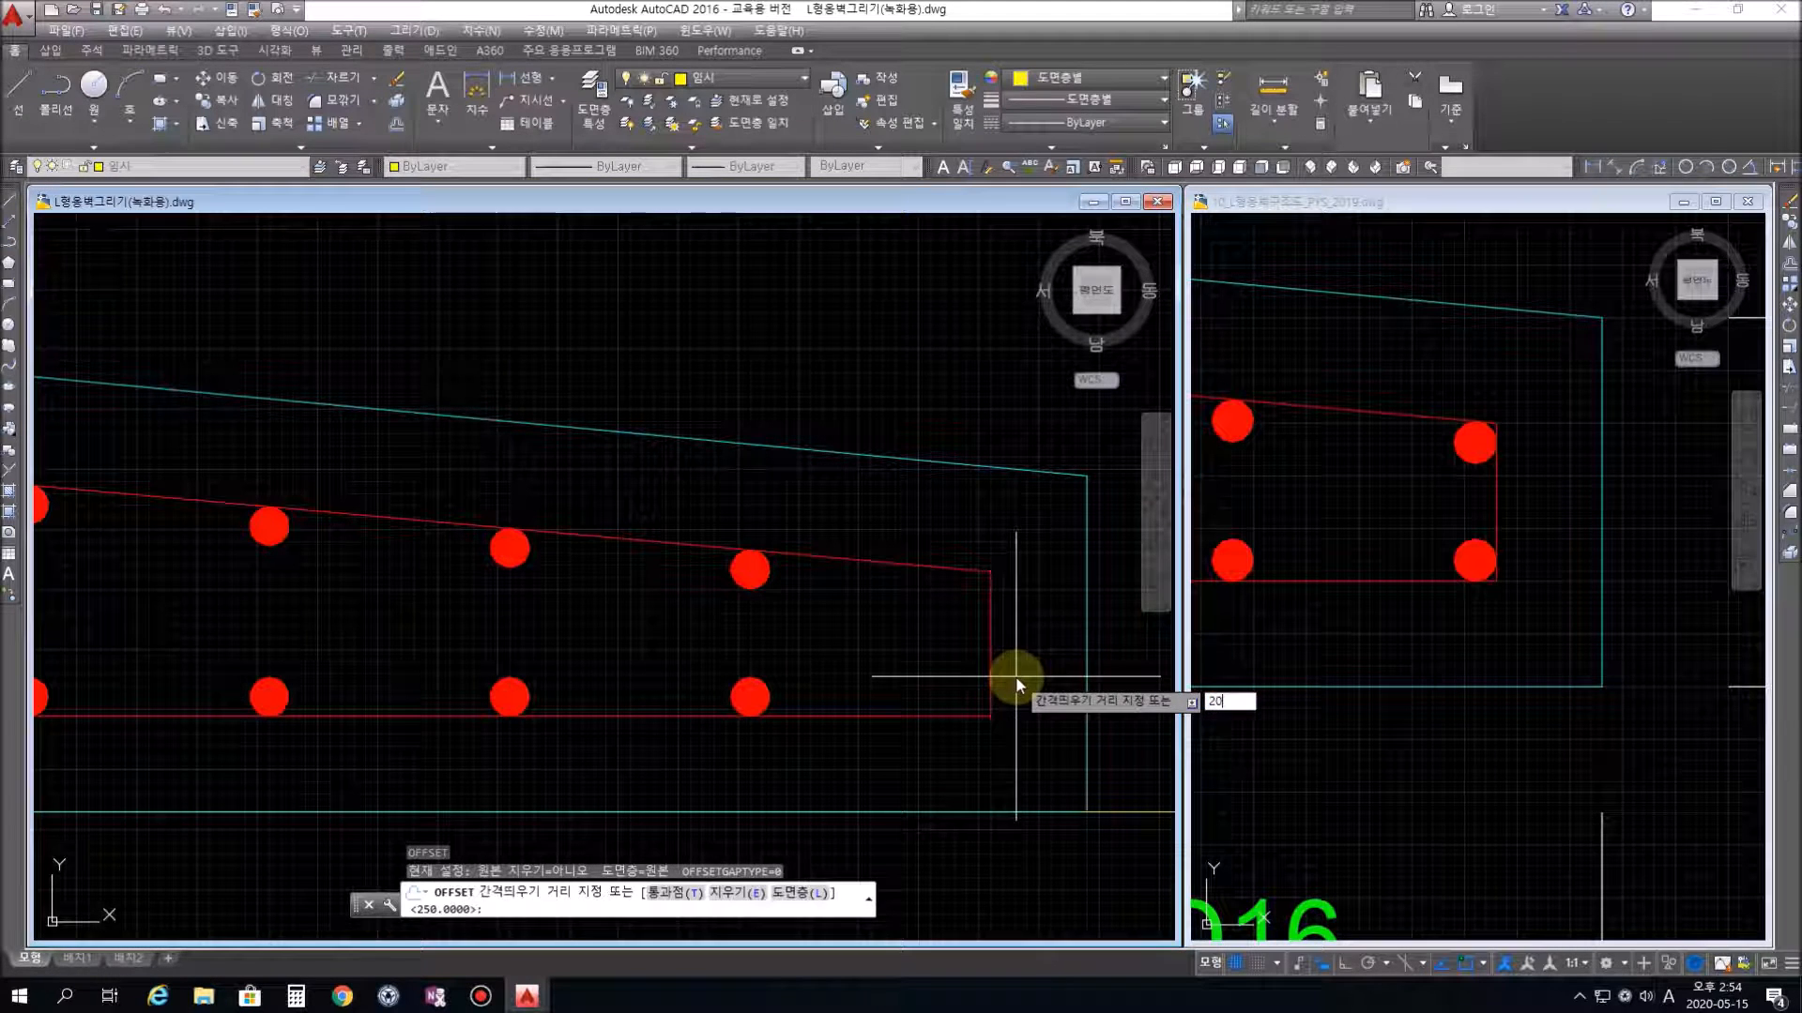
text(20)
key(Return)
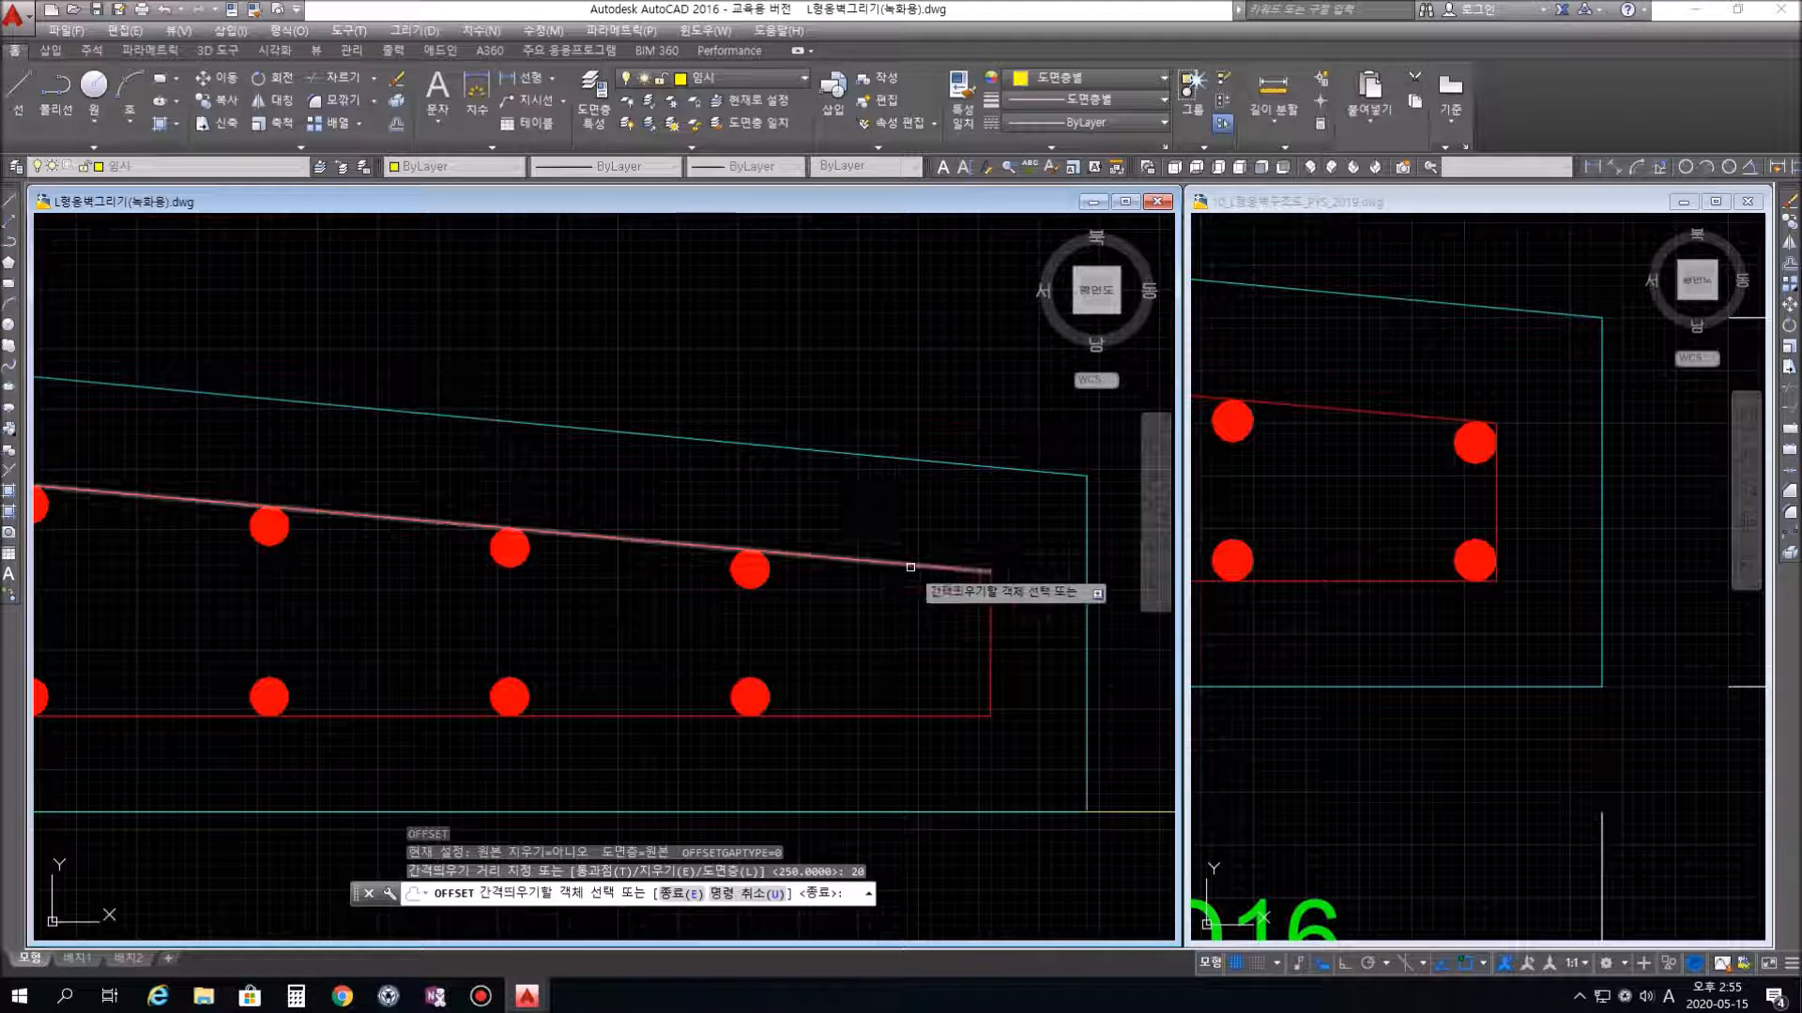
click(910, 567)
click(885, 636)
click(992, 639)
click(933, 648)
click(915, 698)
click(915, 705)
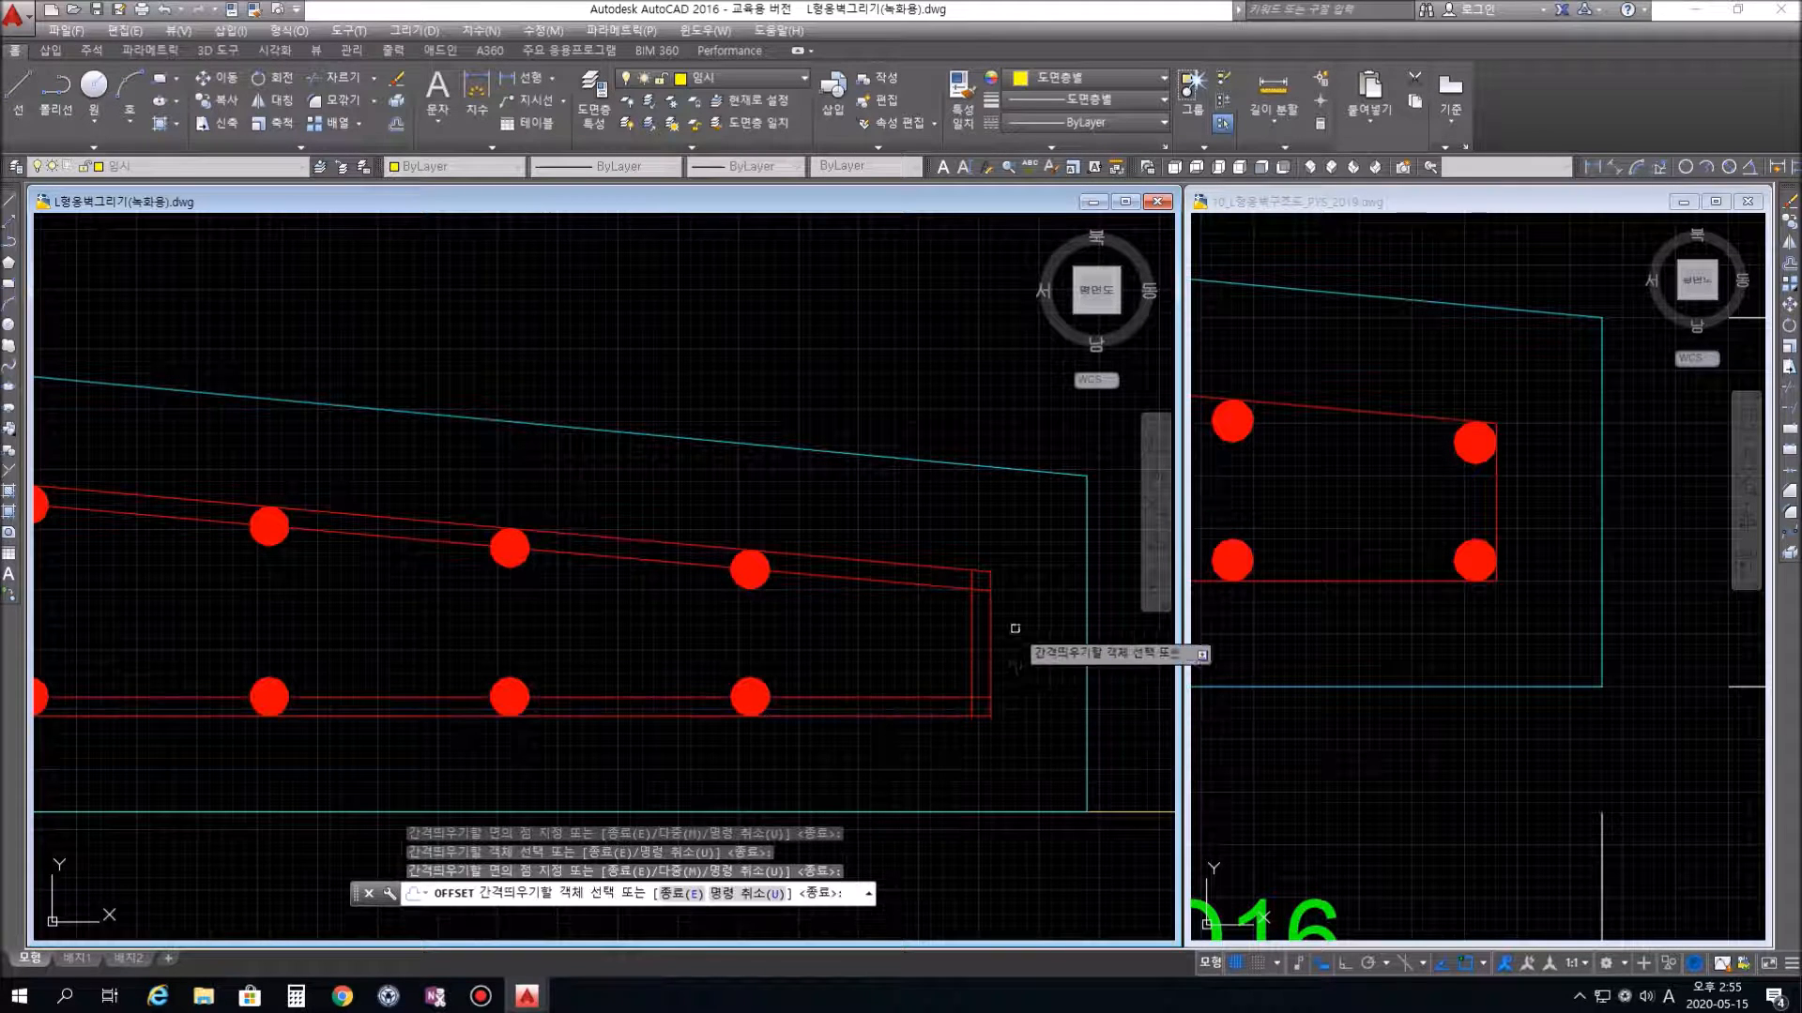
key(Escape)
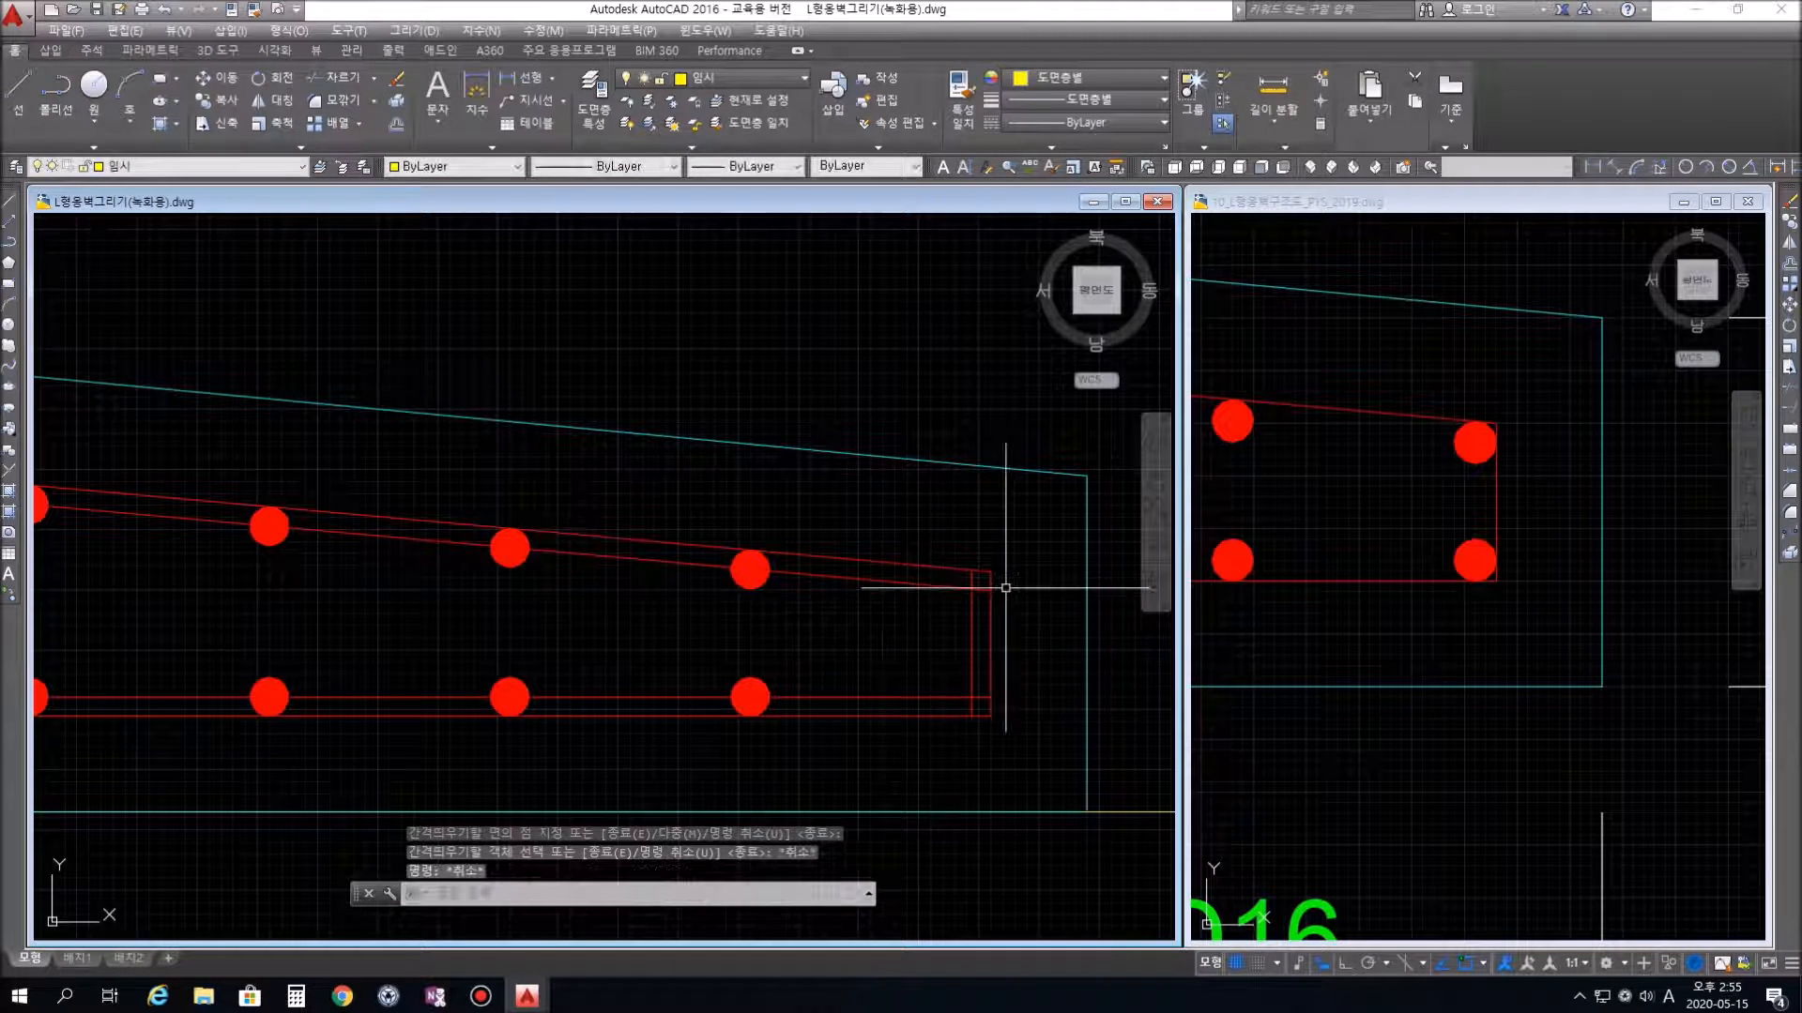
Copy the last upper footing dot by its centre to the two offset-line intersections at the footing's end corners
scroll(981, 610, up, 3)
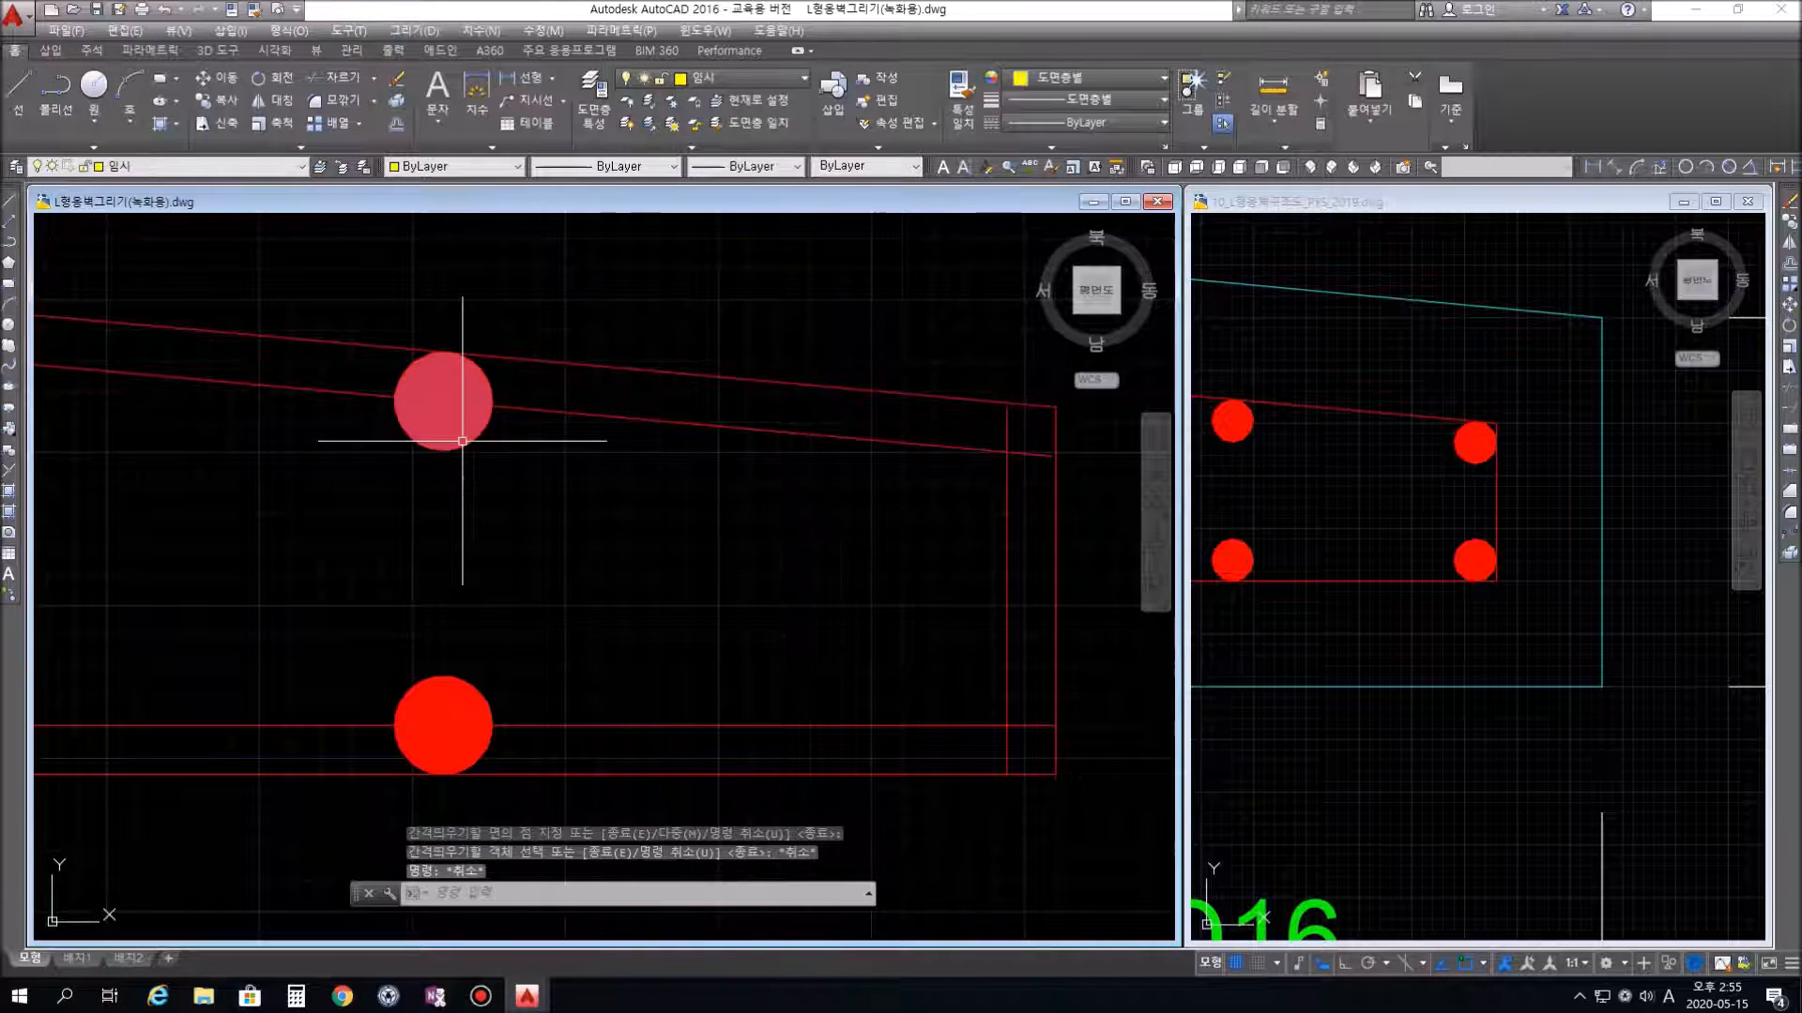
click(442, 398)
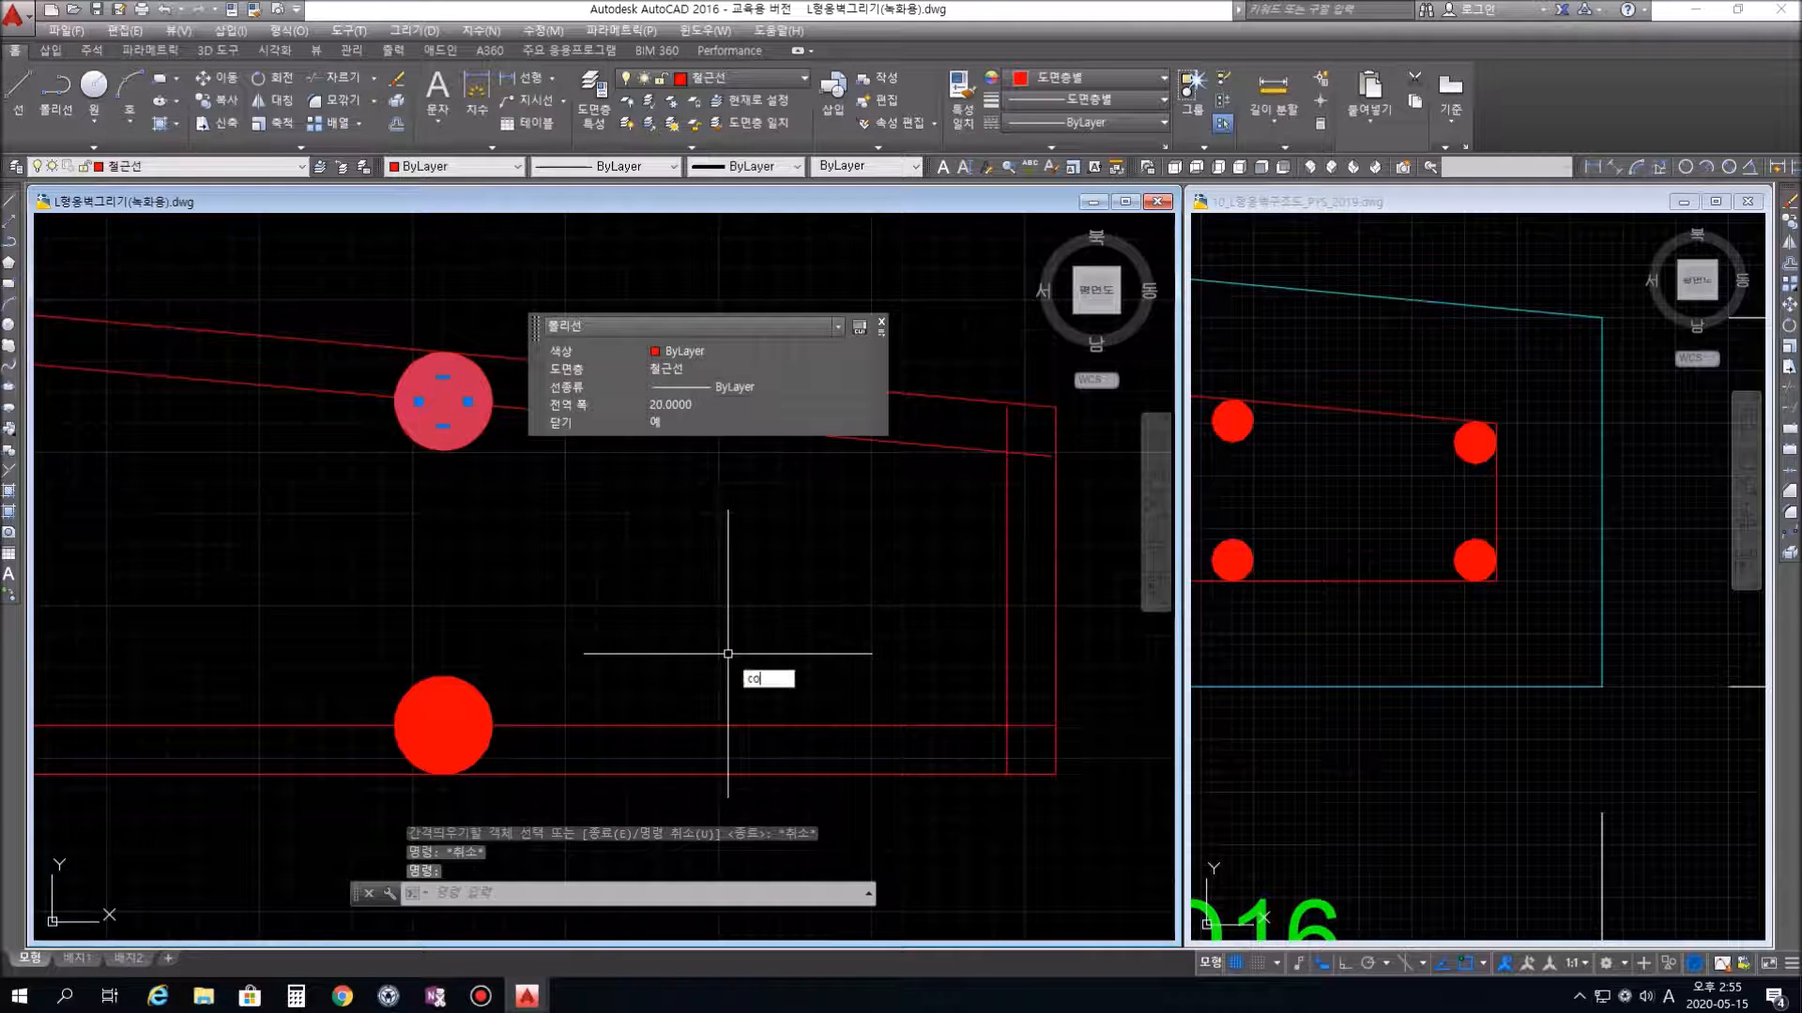
text(co)
key(Return)
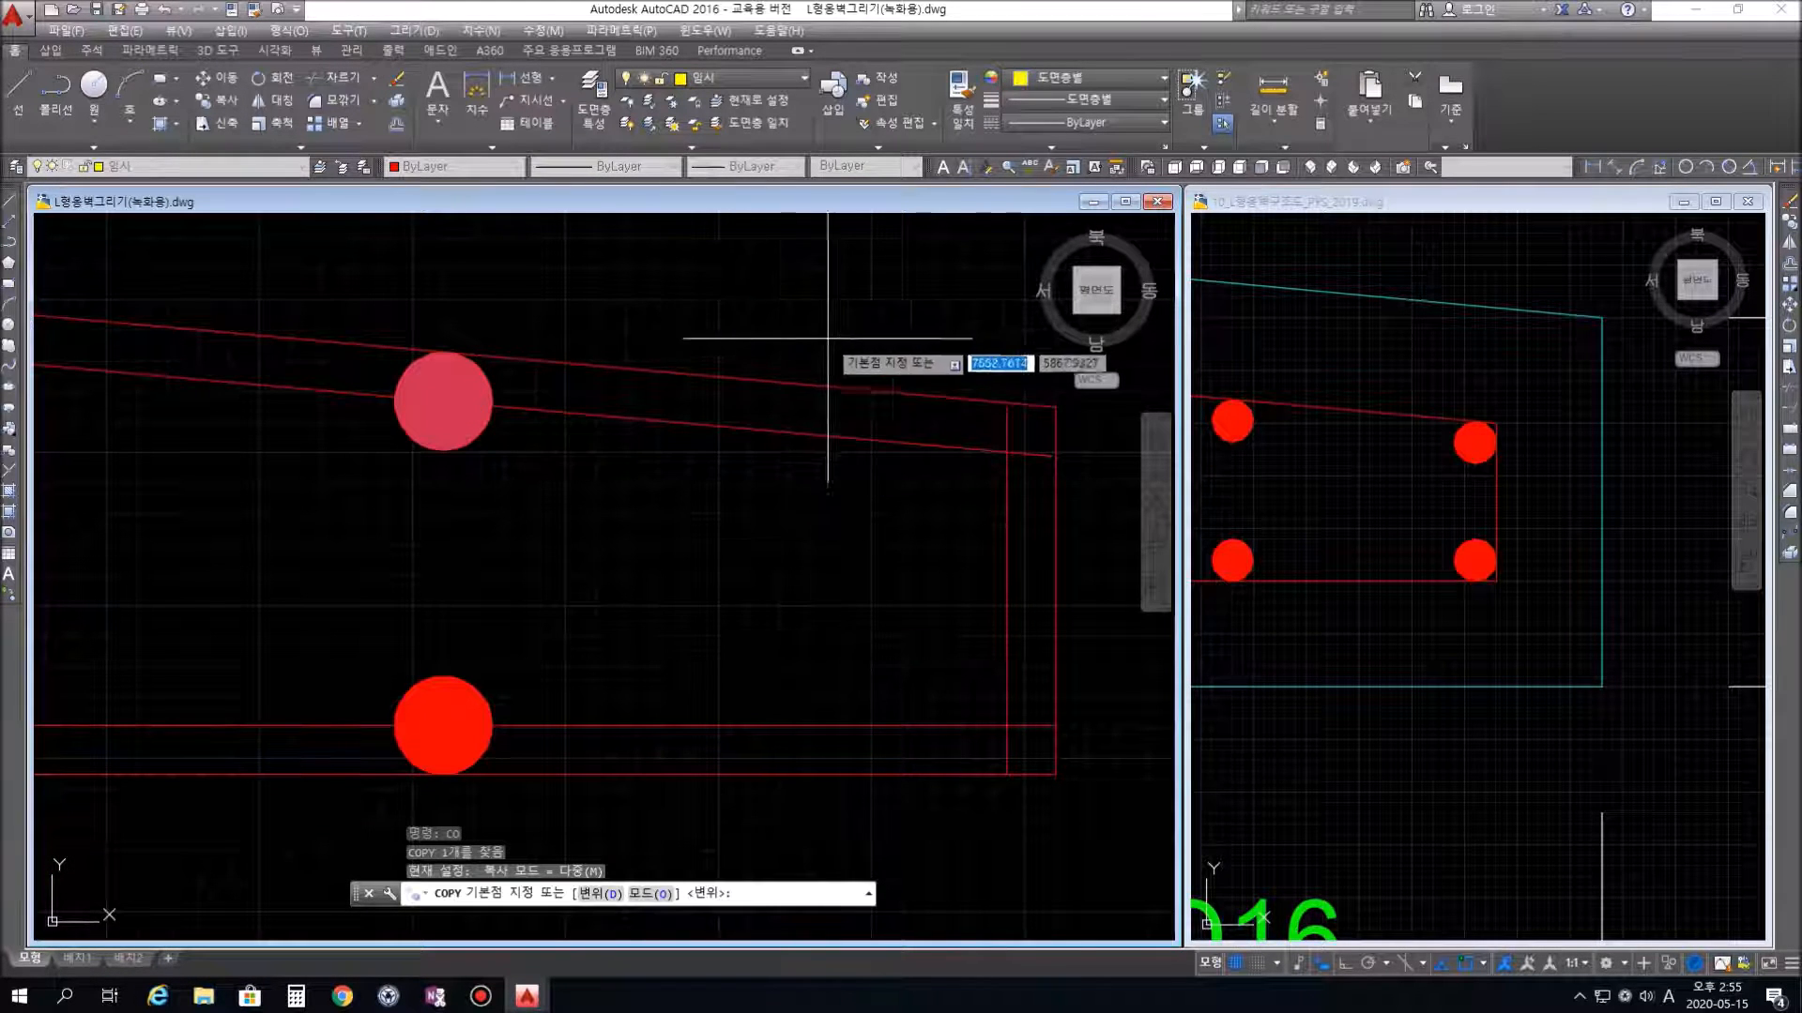
click(442, 402)
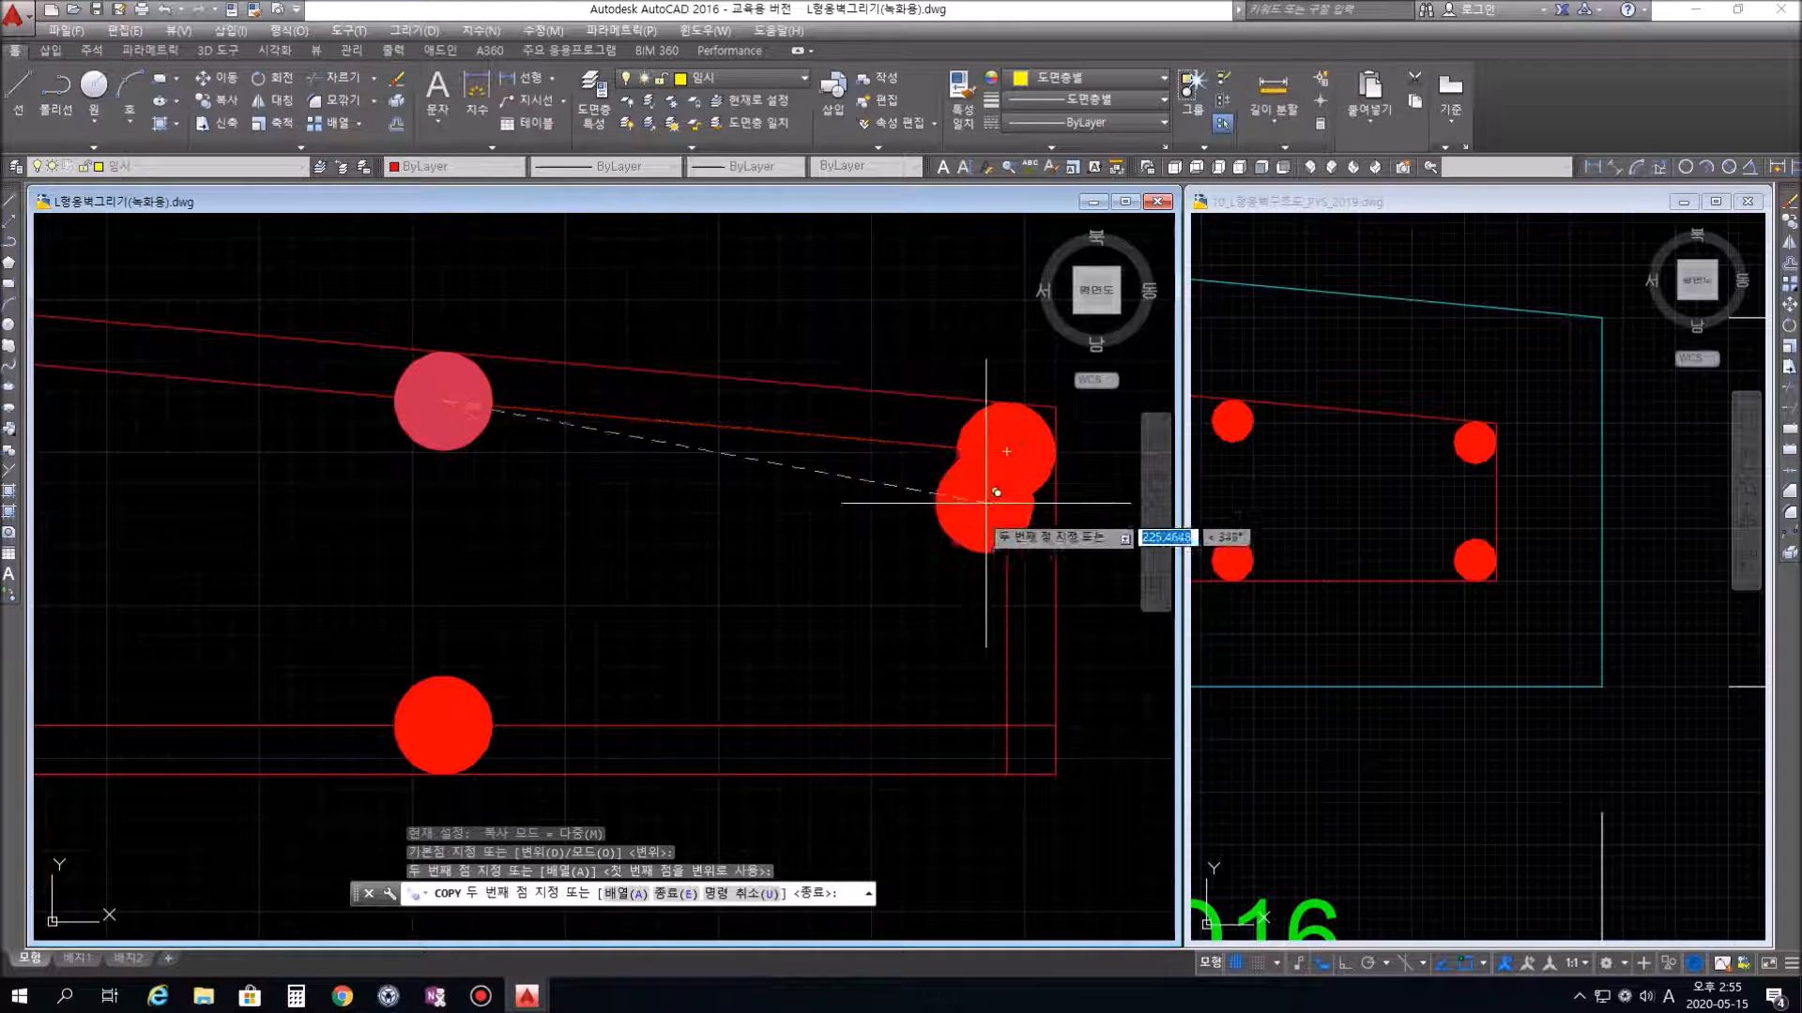
click(1005, 725)
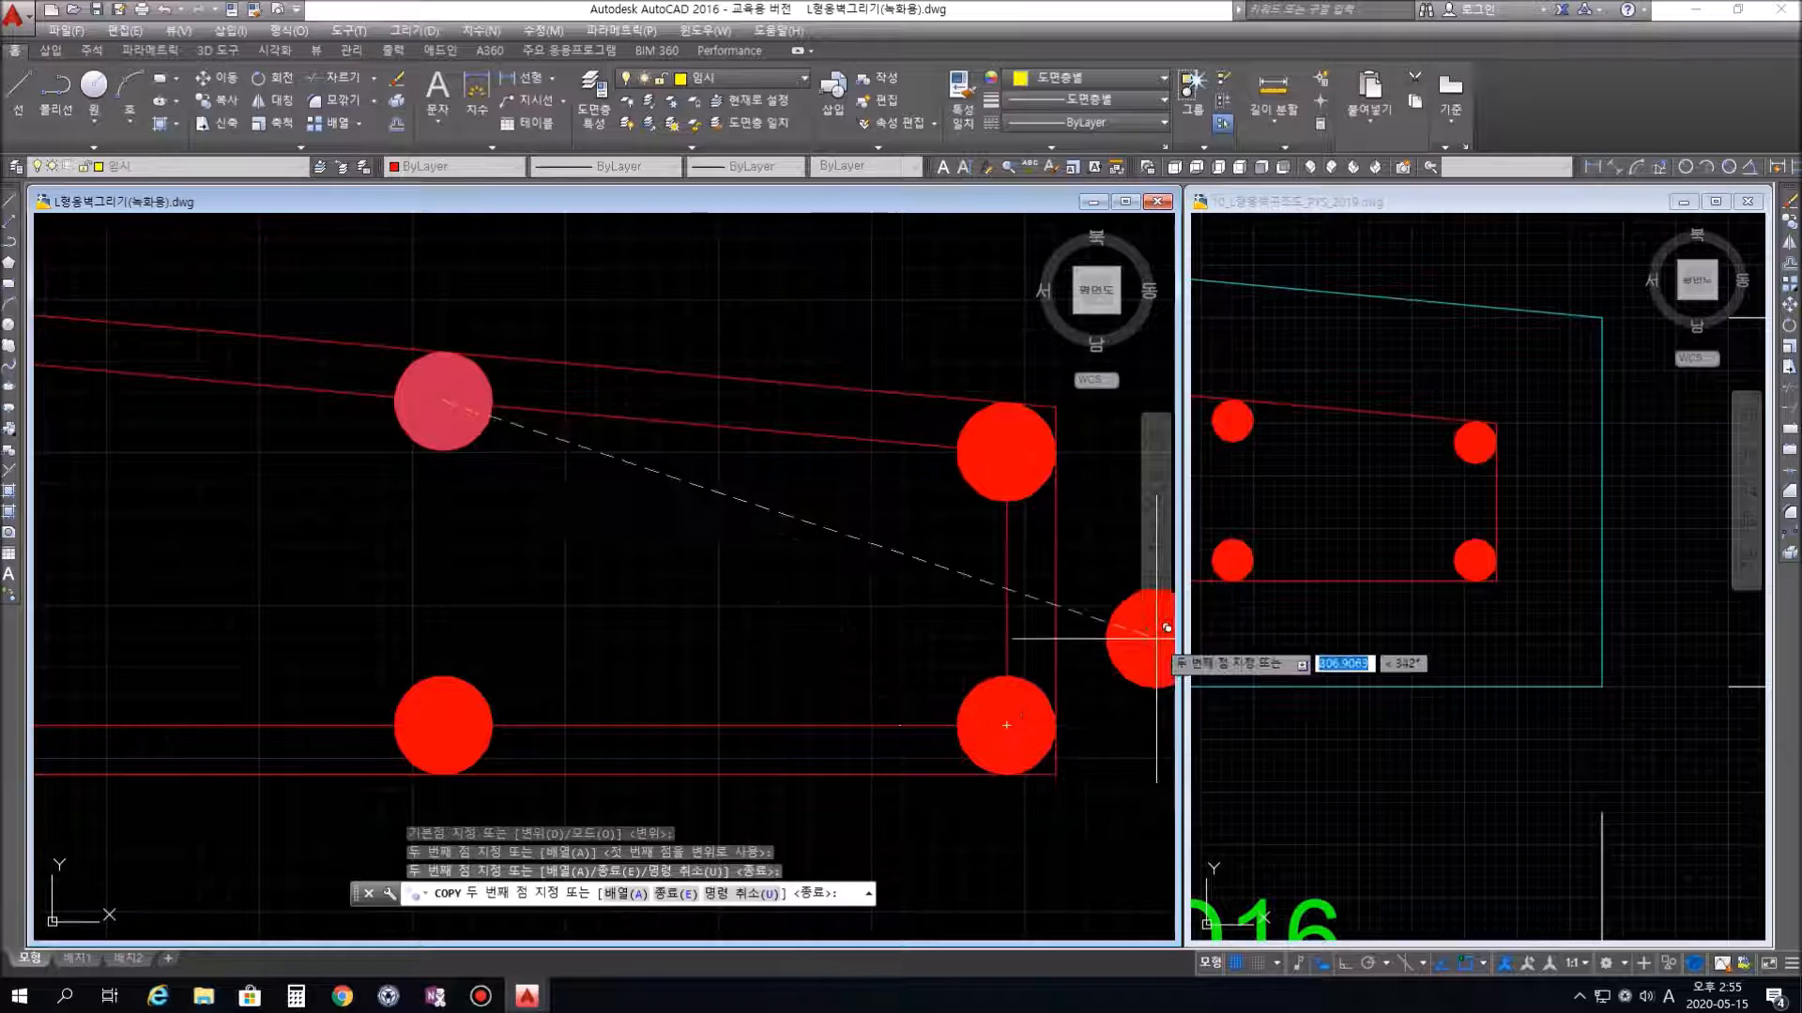
key(Escape)
key(Escape)
key(Escape)
Erase the inward offset guide lines along the footing's upper, end and lower rebars
click(1028, 597)
click(904, 575)
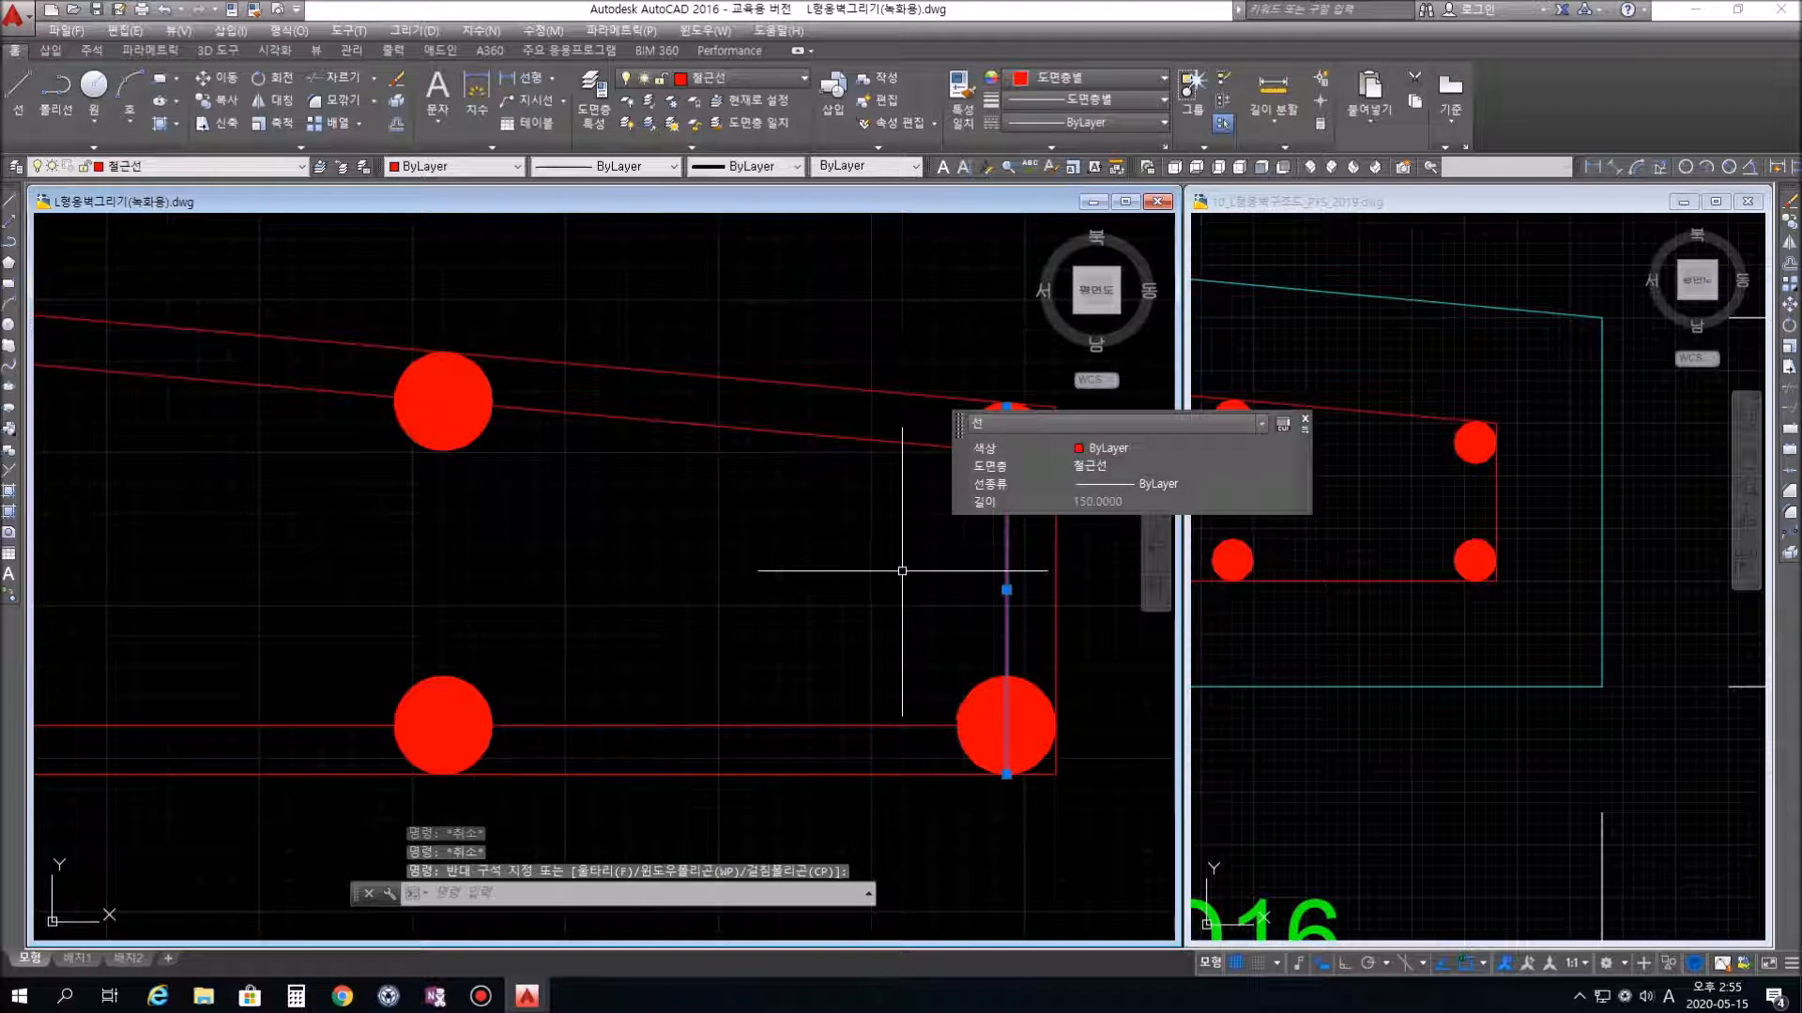
key(Delete)
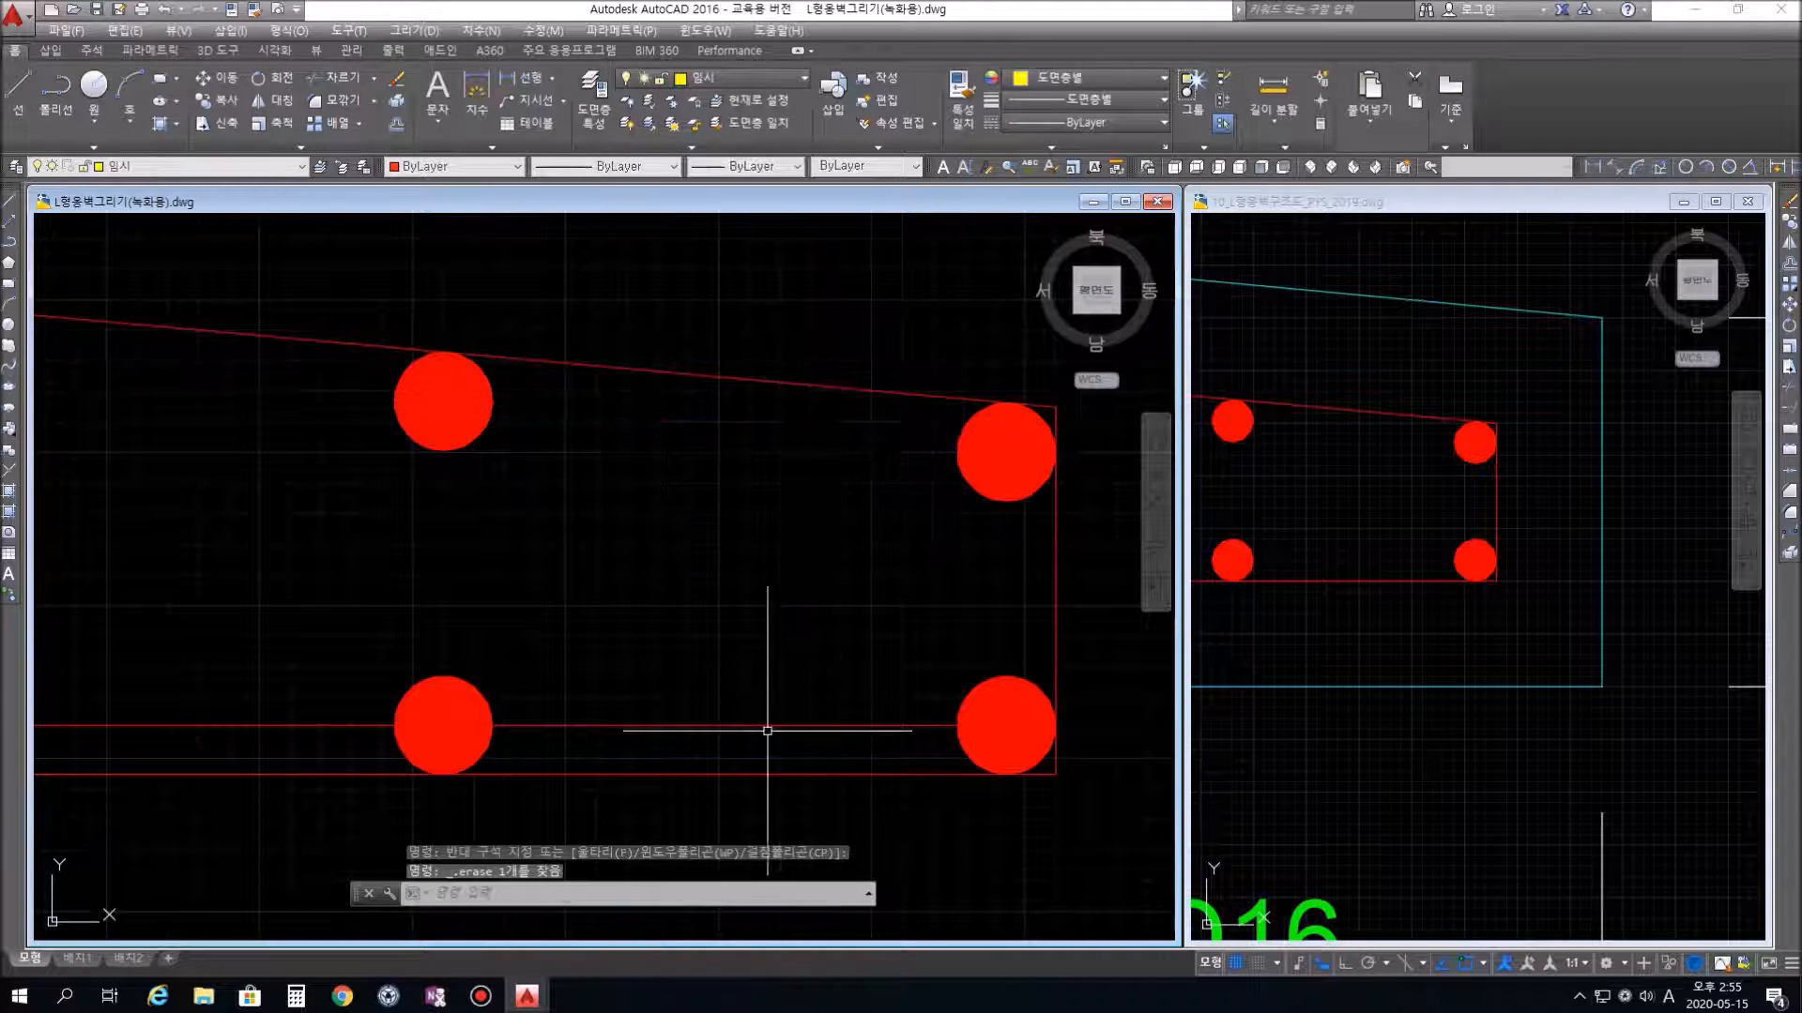
scroll(741, 657, down, 8)
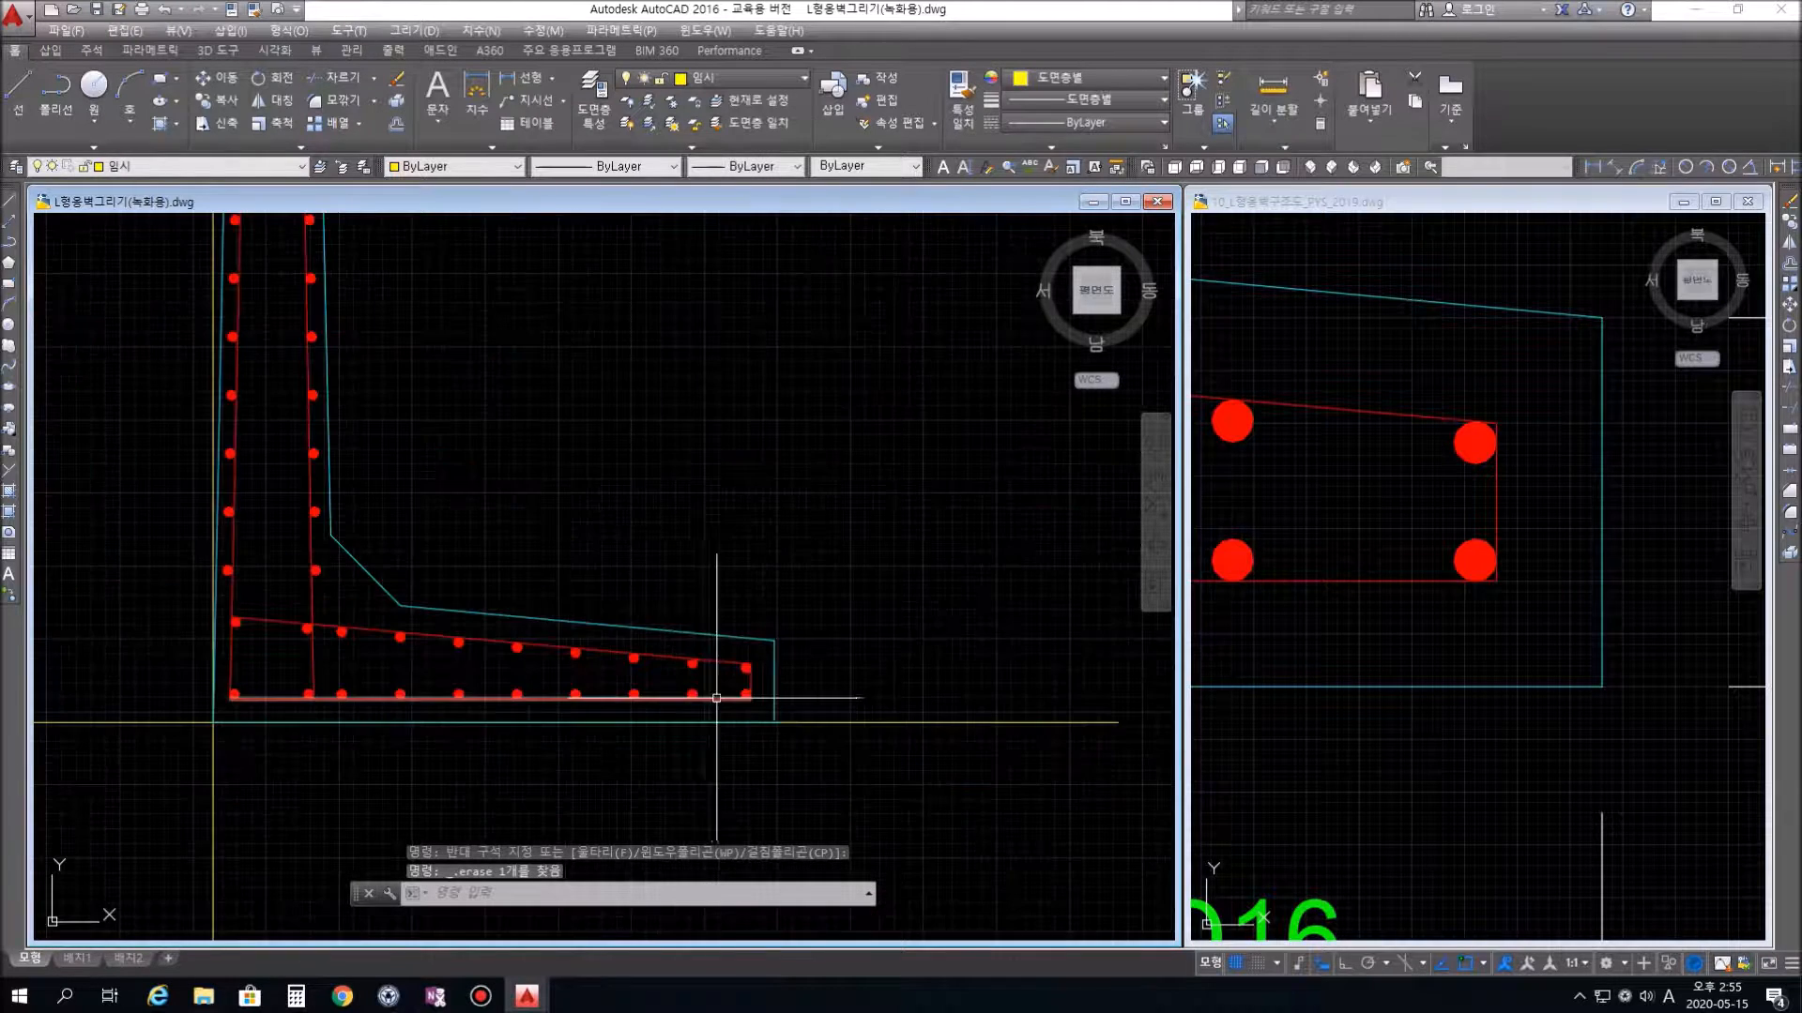
middle_drag(443, 689, 663, 725)
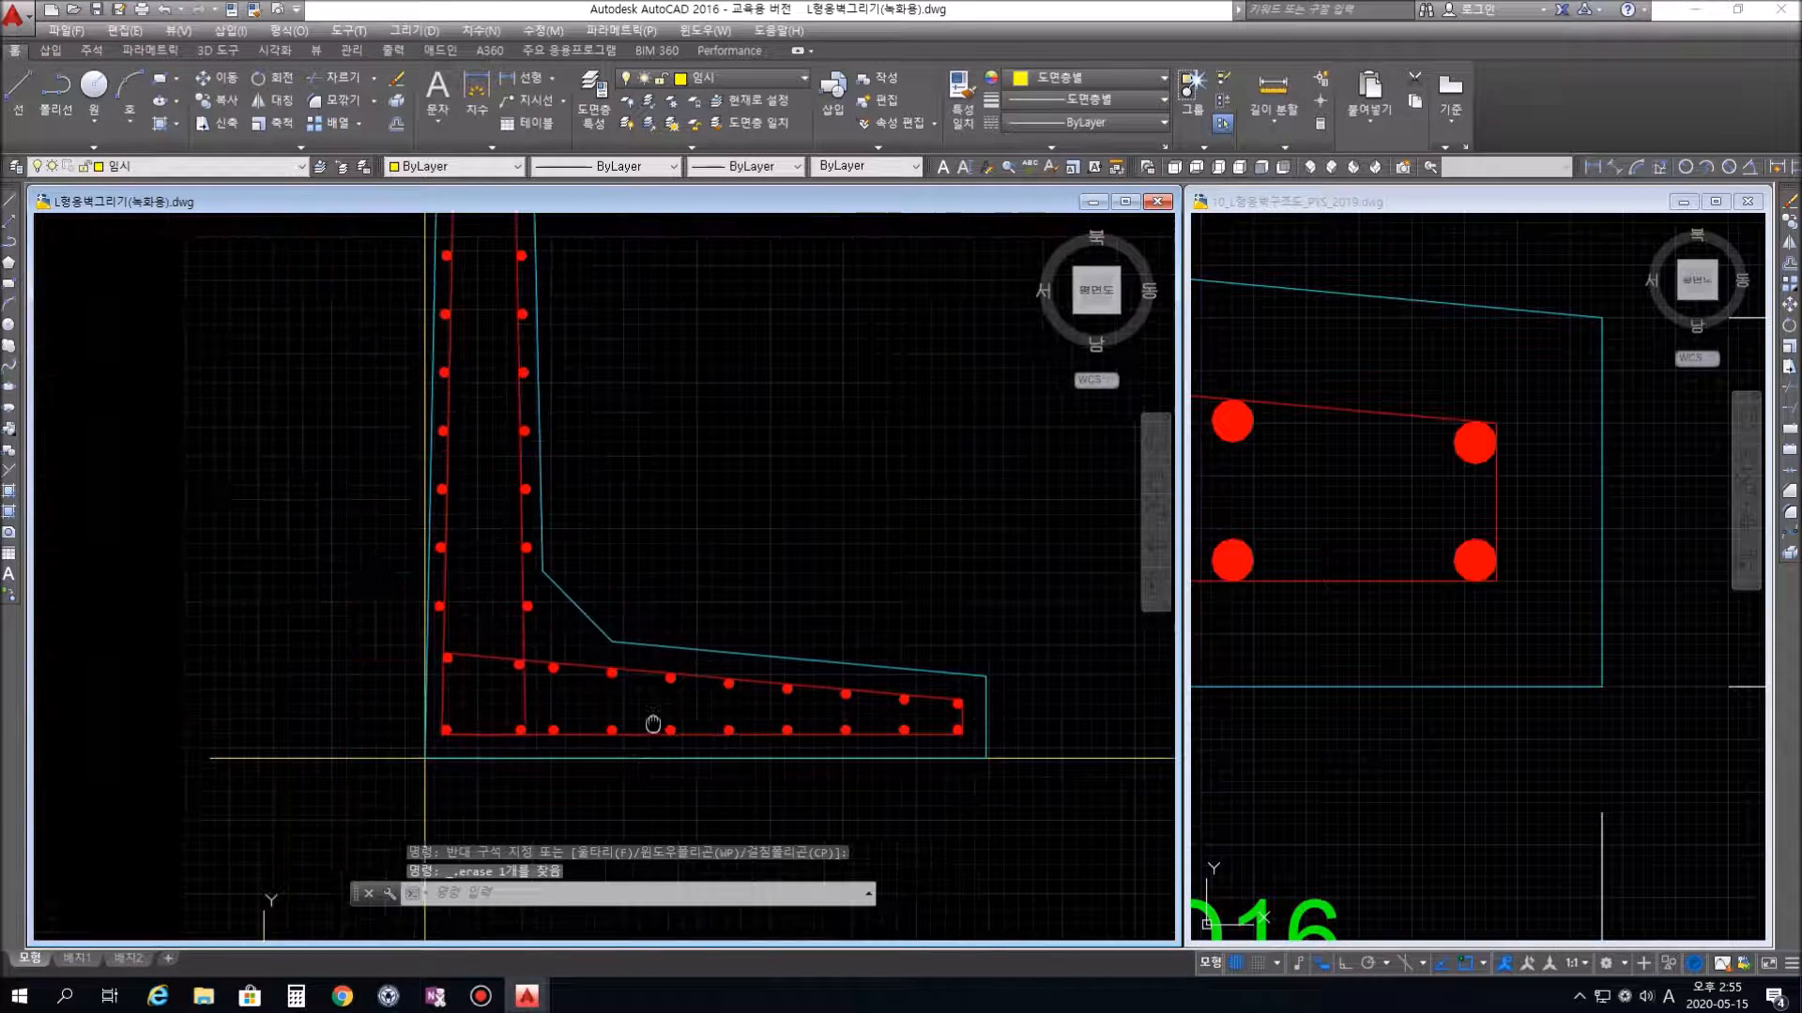
In the reference drawing, pick the three horizontal tie lines across the stem to examine their positions and properties
click(1340, 531)
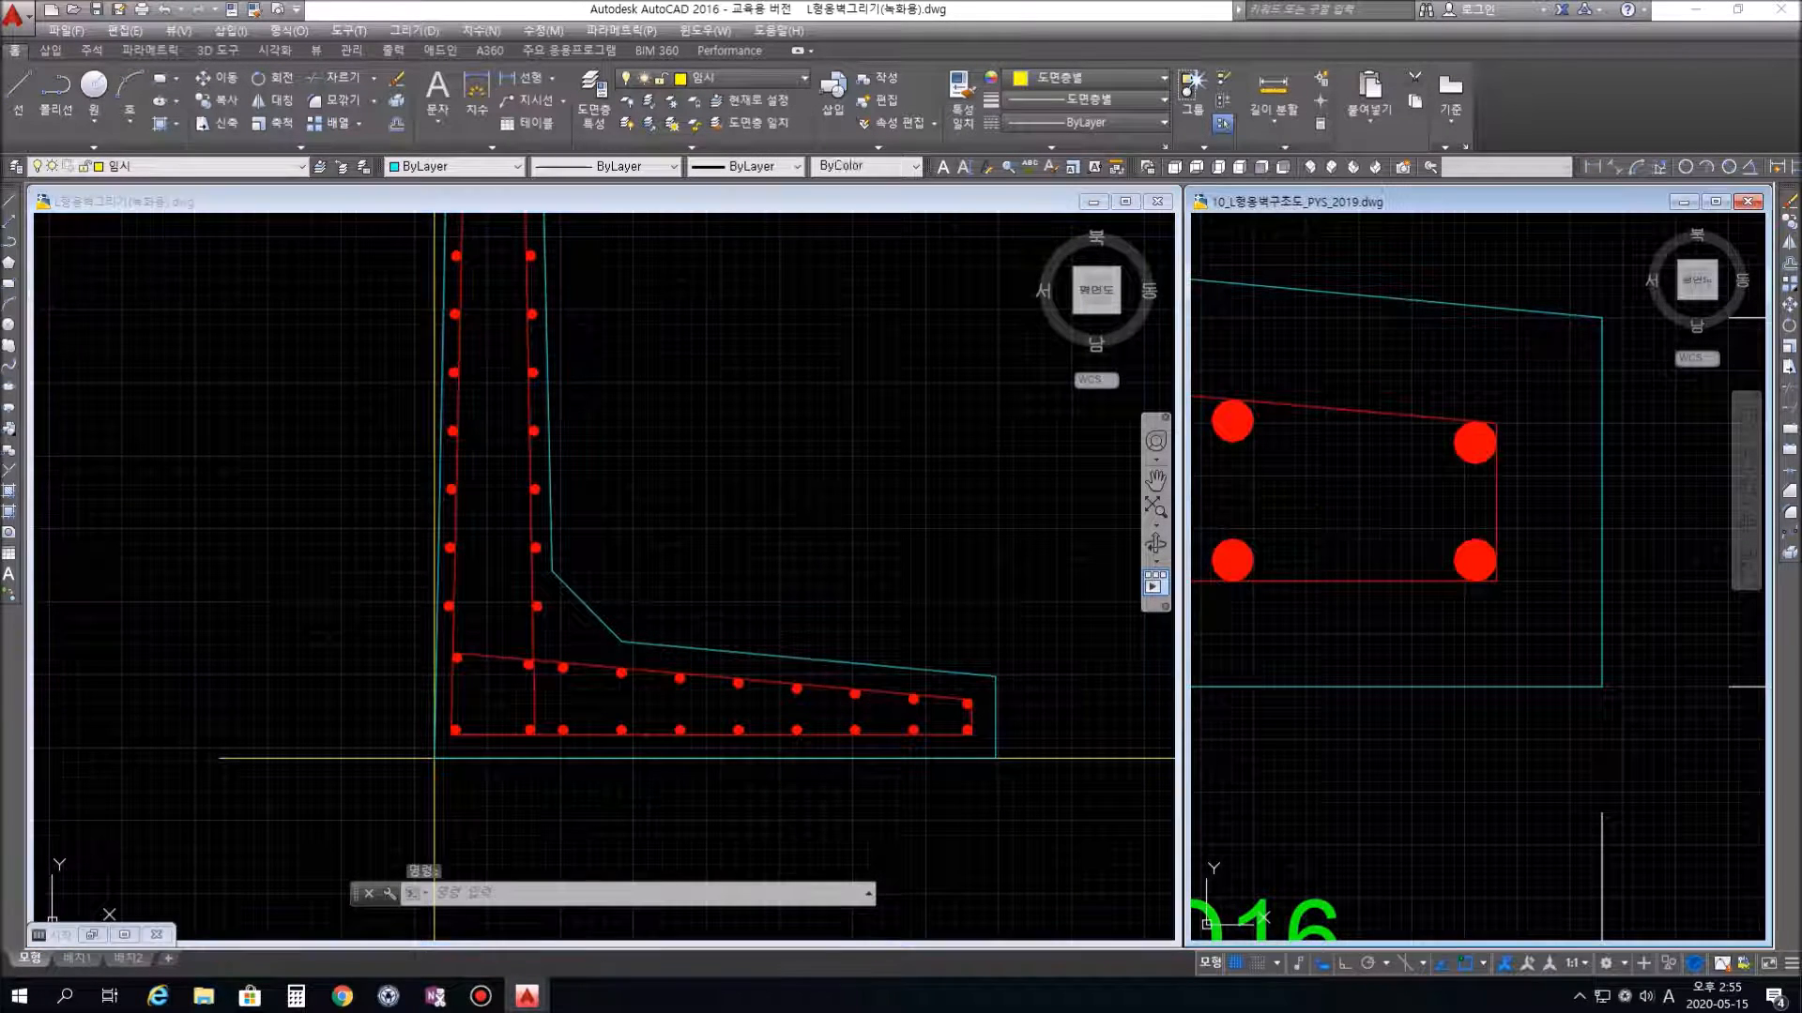
scroll(1383, 514, down, 5)
middle_drag(1390, 527, 1450, 561)
scroll(1450, 561, down, 5)
scroll(1497, 729, up, 5)
middle_drag(1496, 729, 1516, 724)
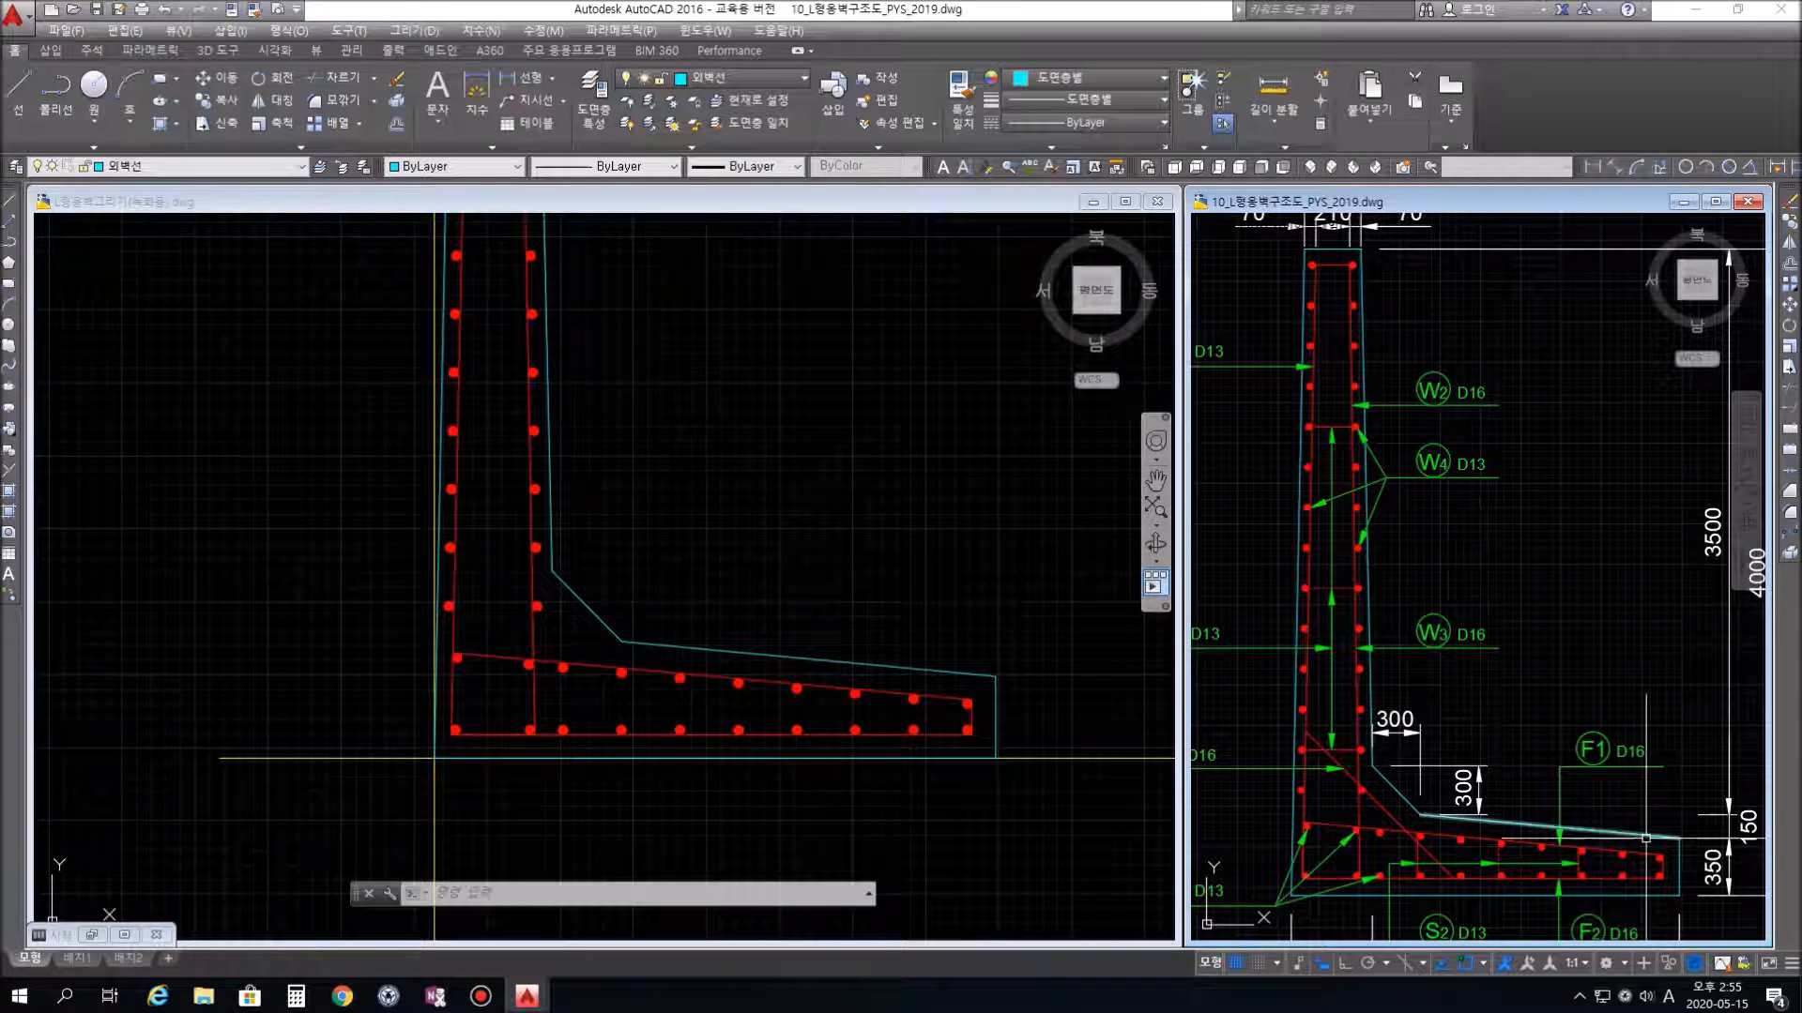
scroll(1324, 440, up, 5)
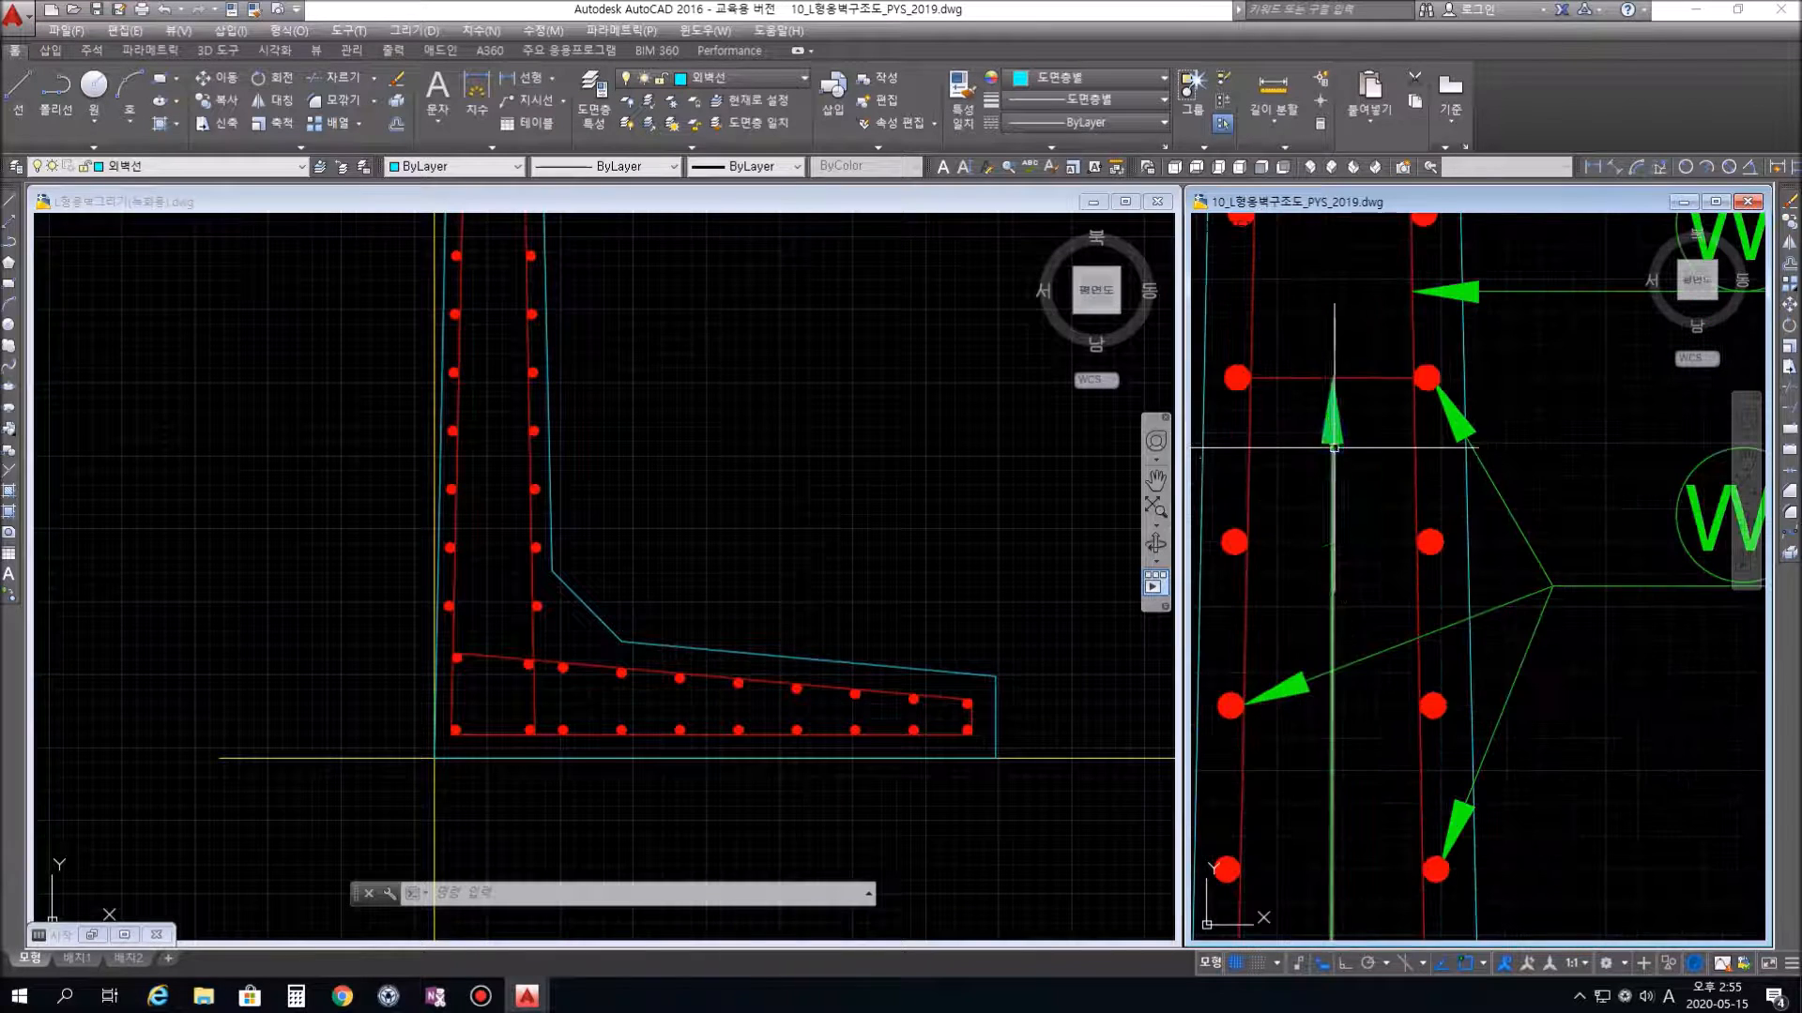
click(1368, 377)
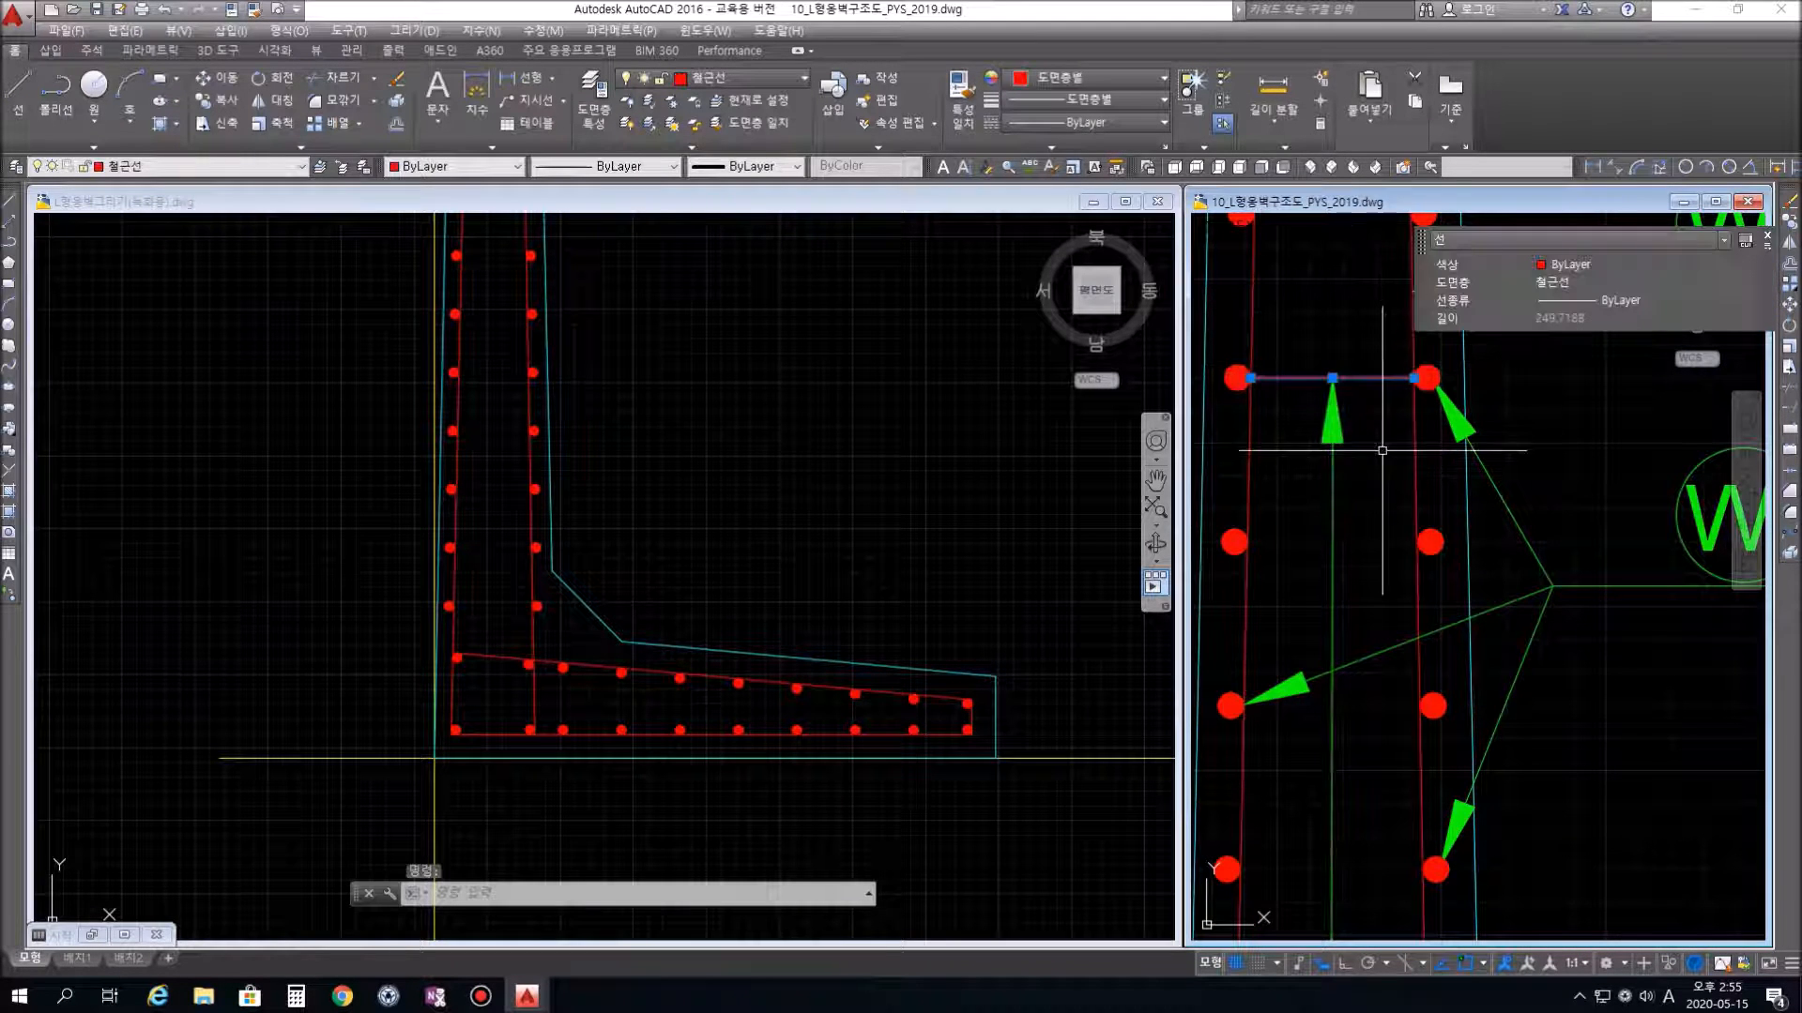
scroll(1423, 748, down, 4)
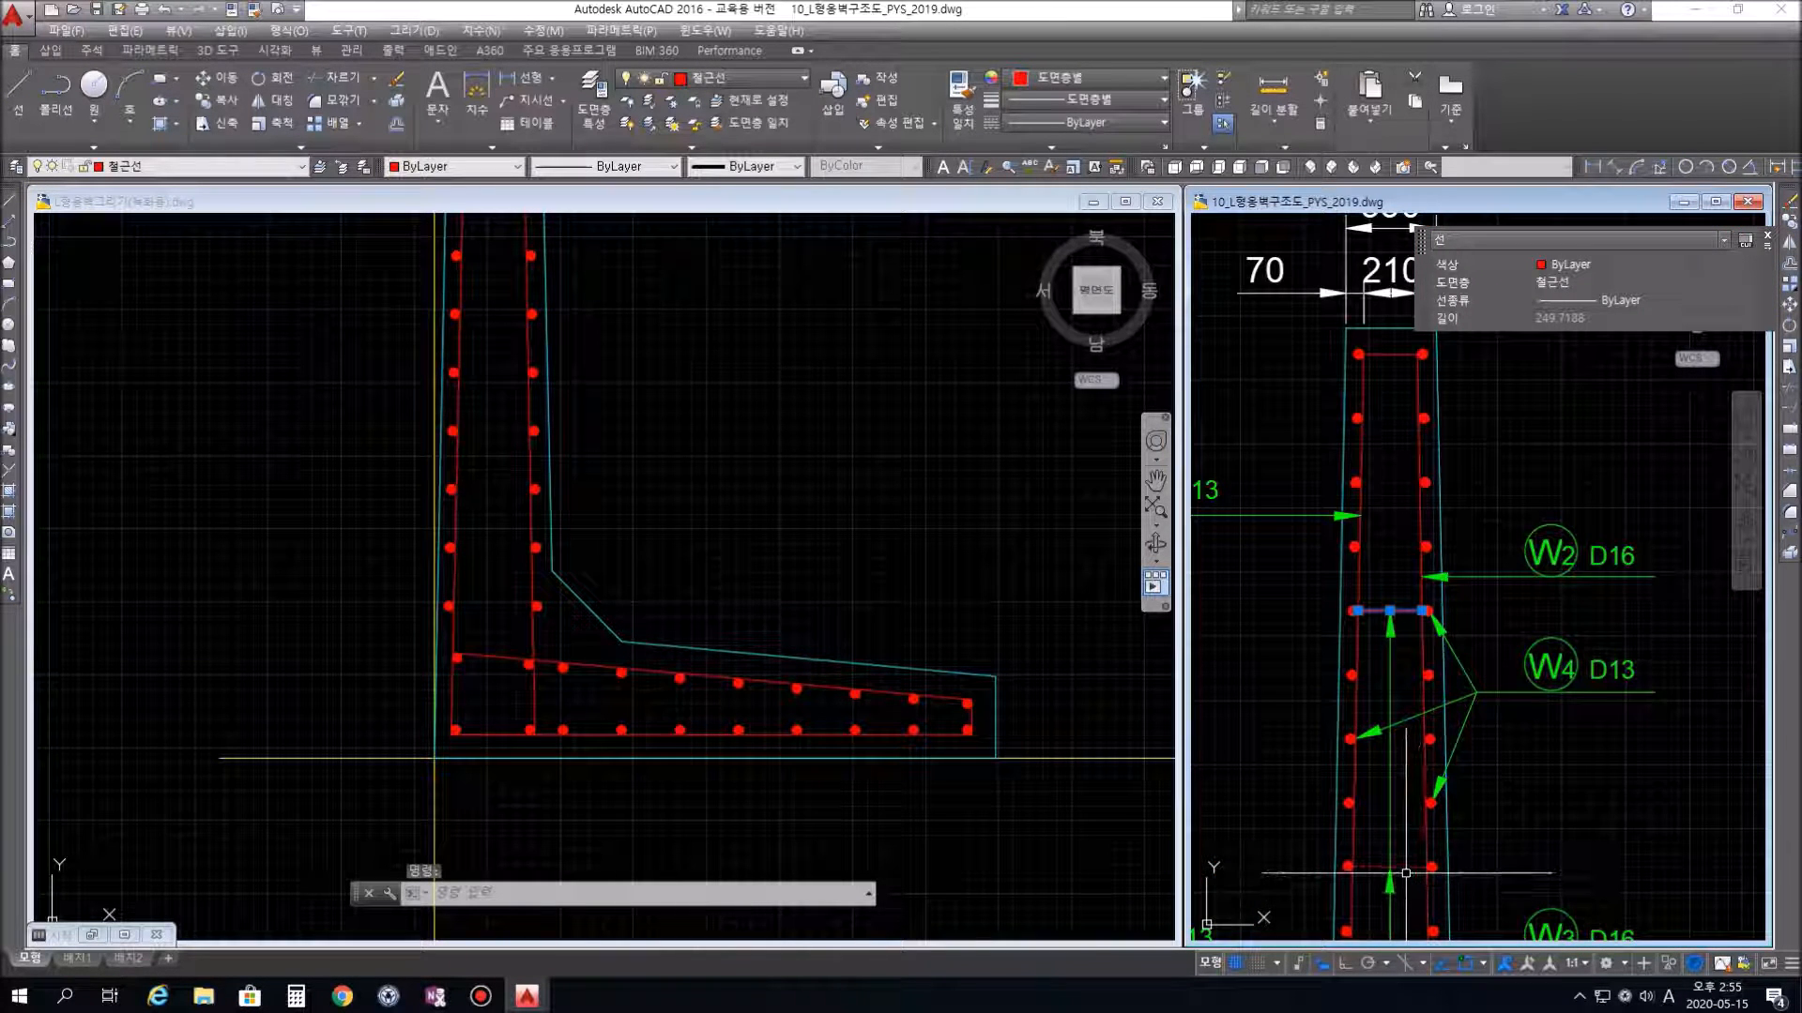
scroll(1535, 870, down, 2)
middle_drag(1552, 890, 1437, 579)
click(1344, 709)
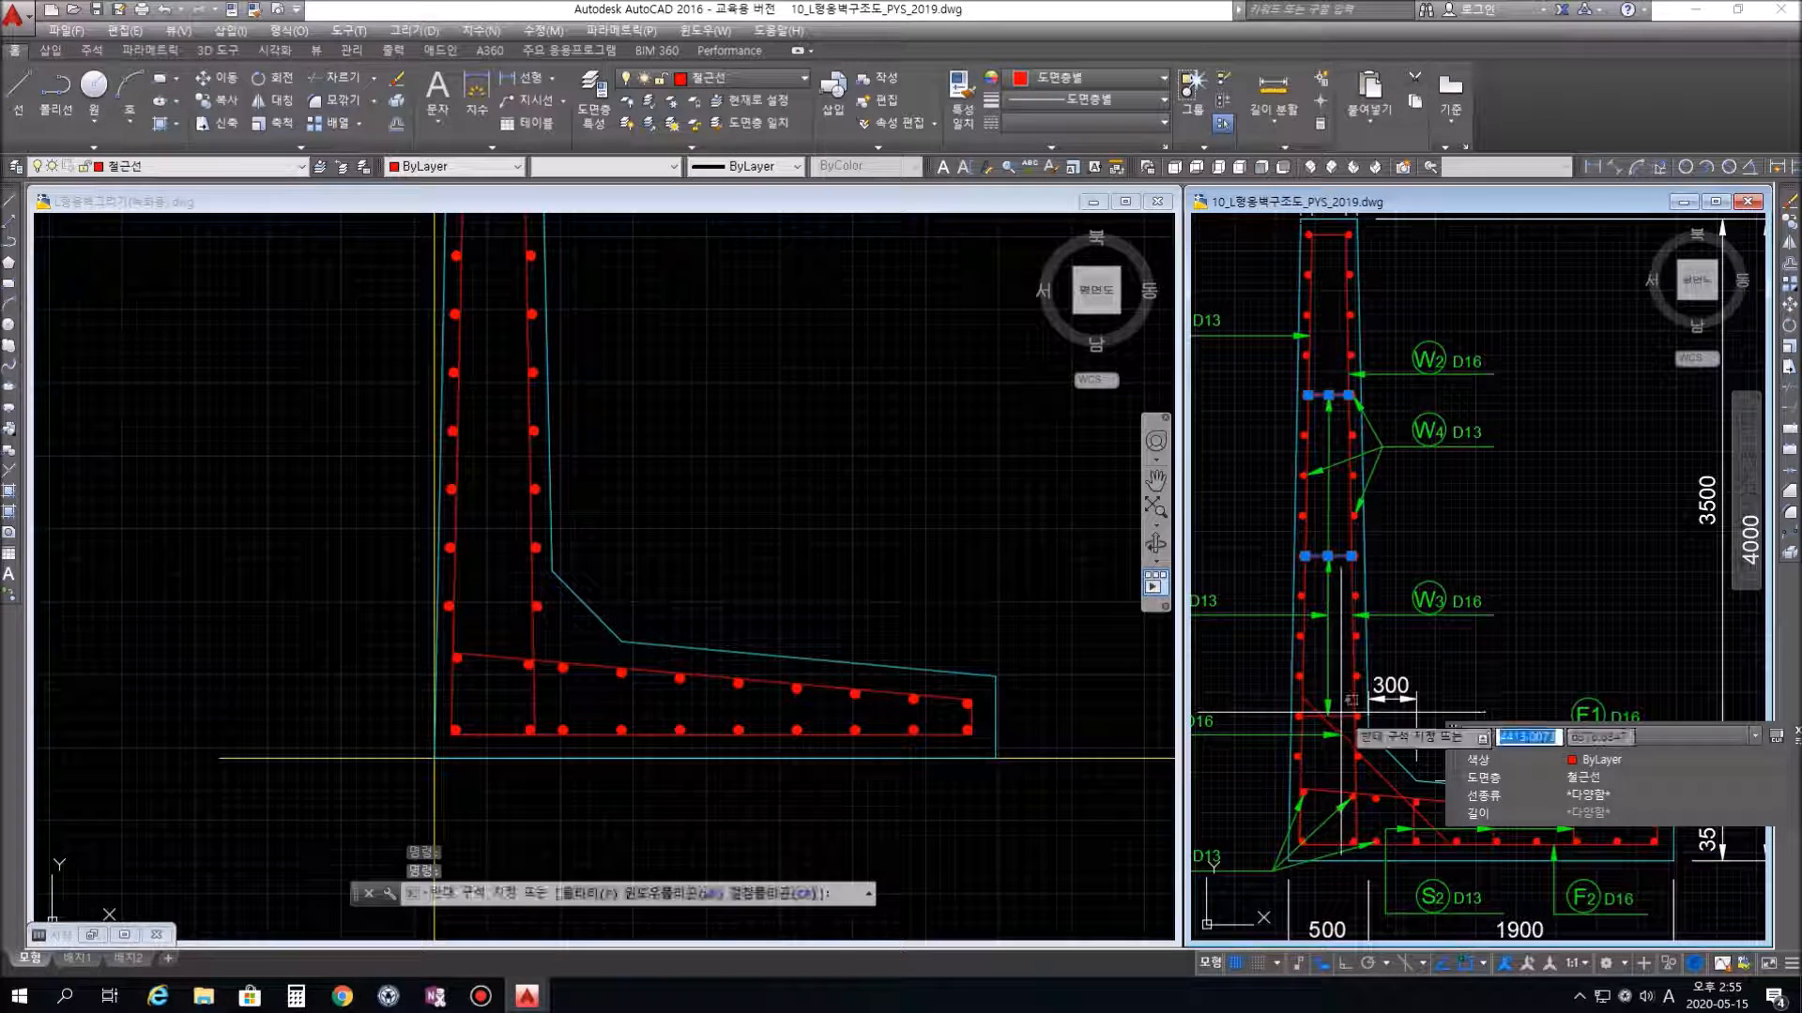
click(1341, 718)
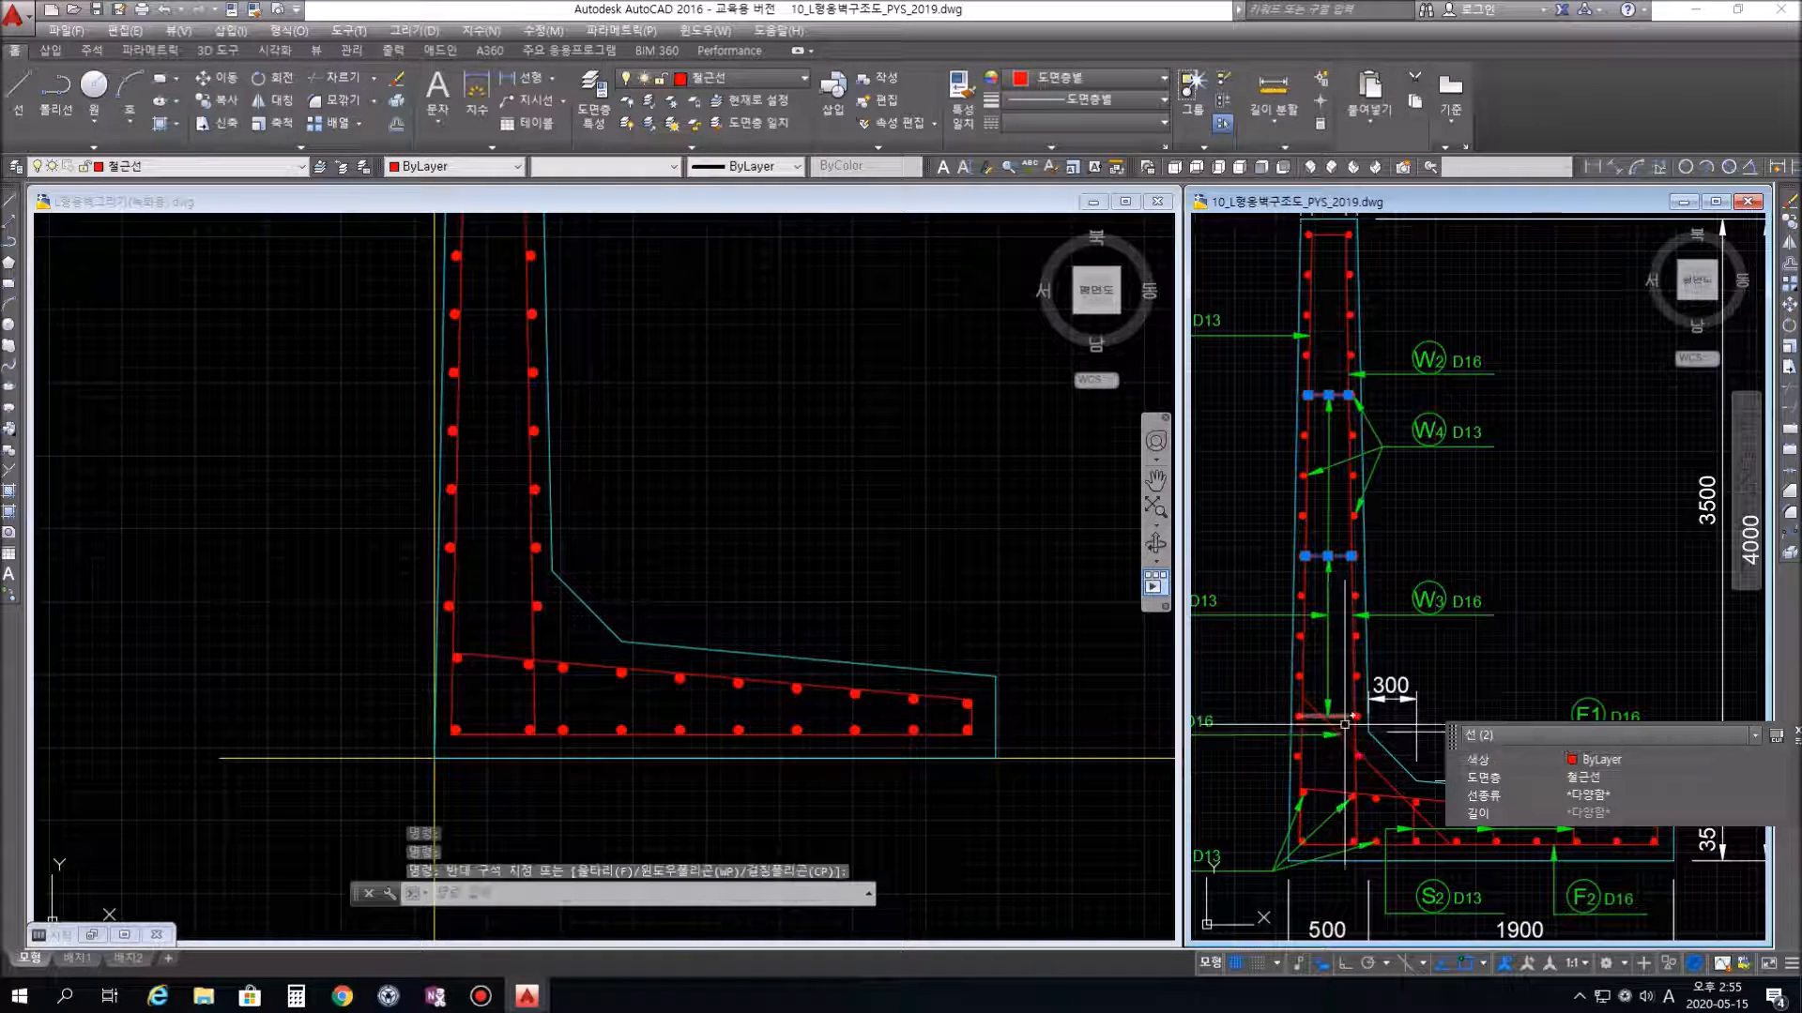
click(1342, 716)
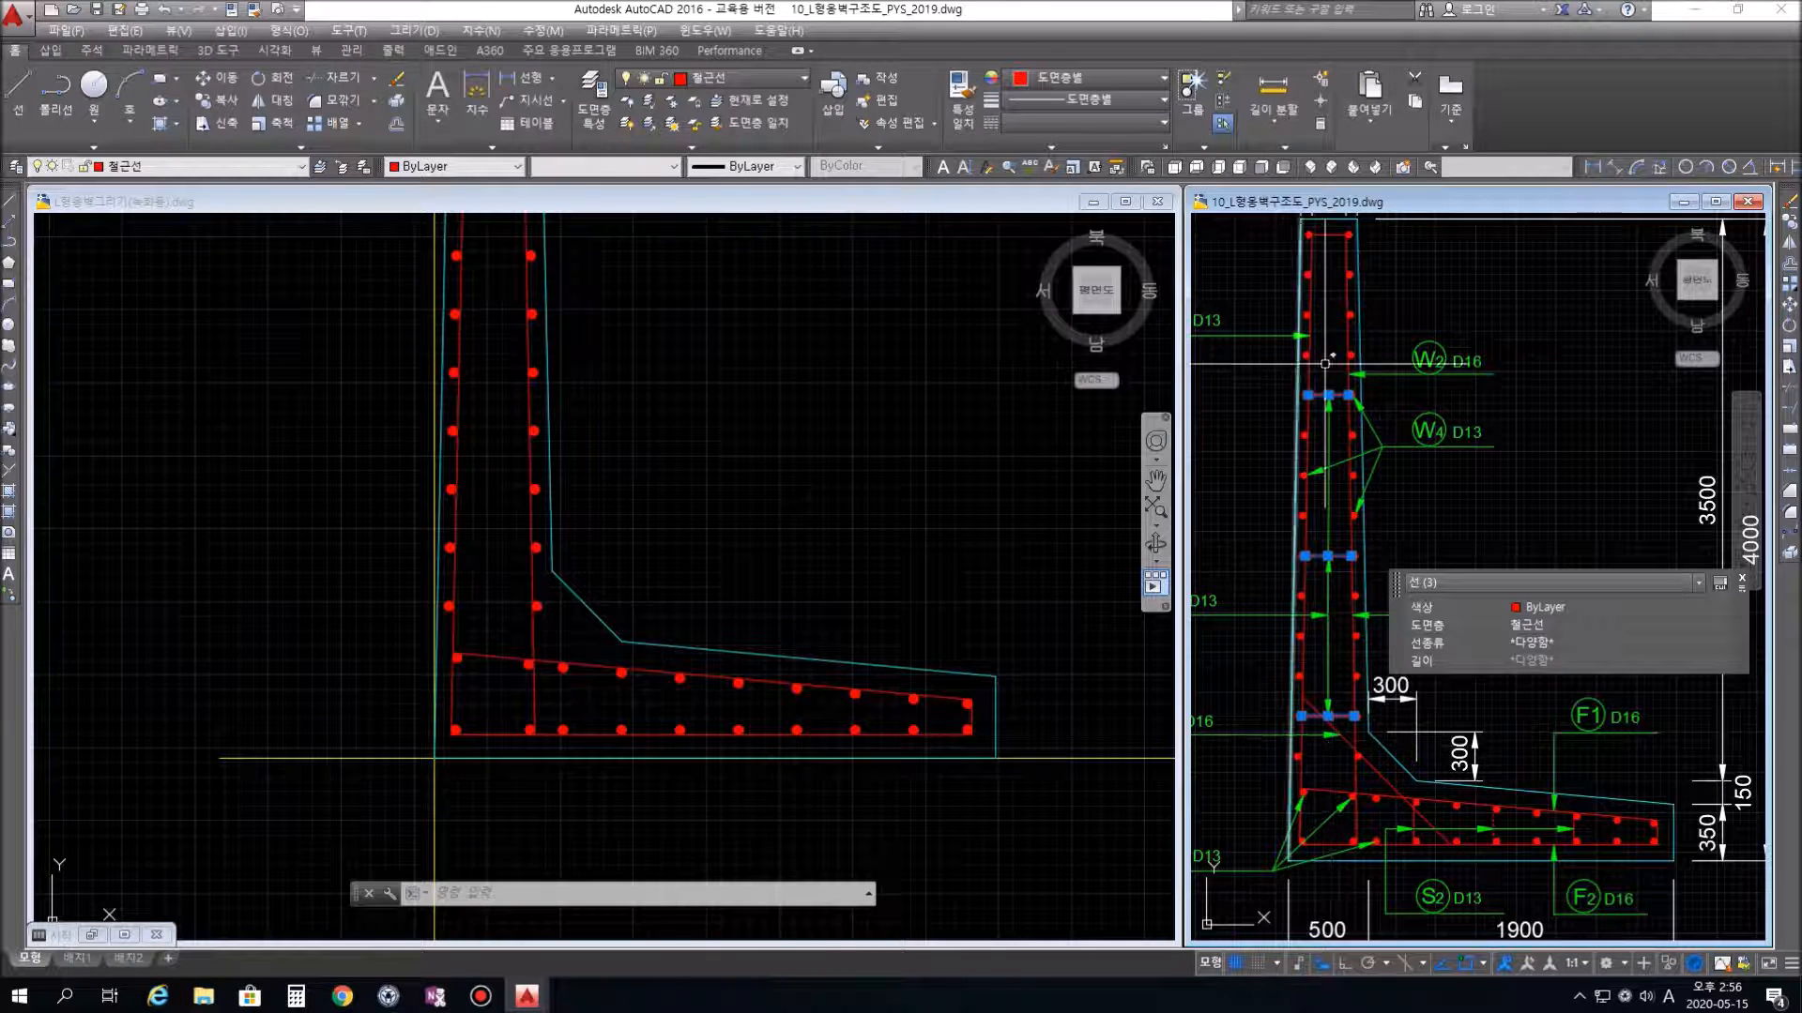
Examine in the reference drawing which stem dot pairs the tie lines connect and where the lines end
scroll(1342, 397, up, 4)
scroll(1273, 465, up, 2)
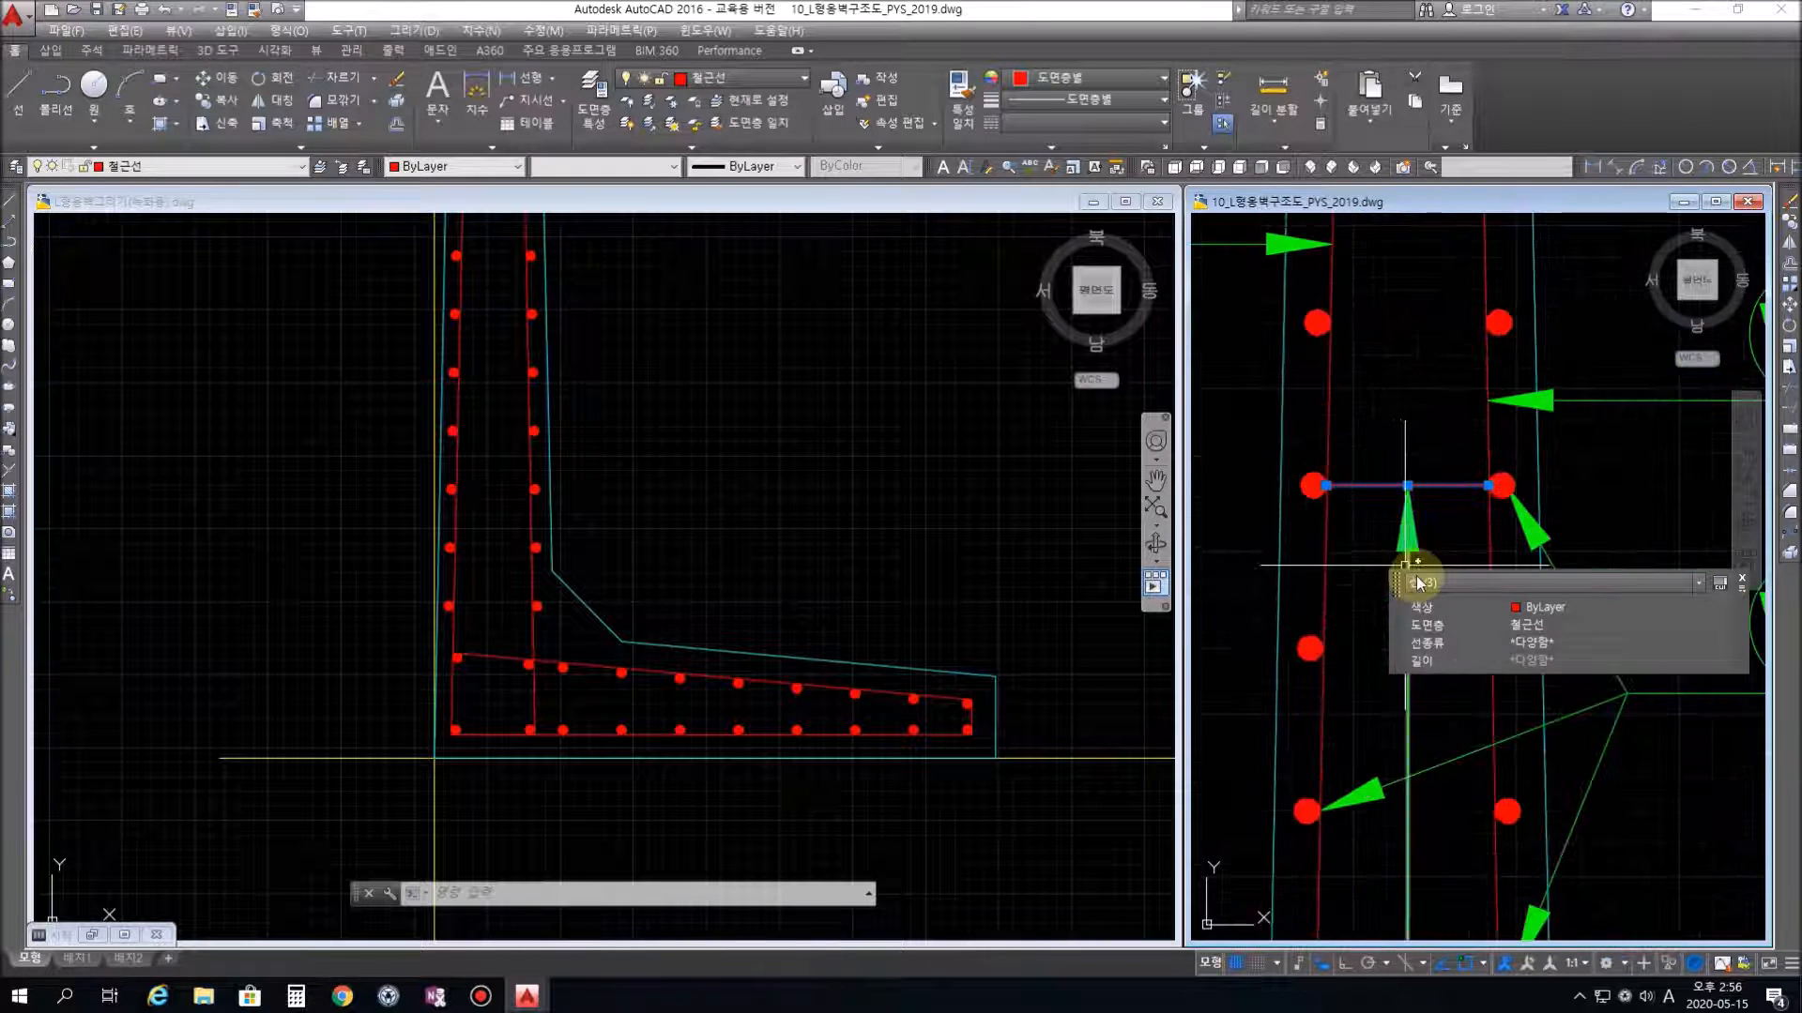
key(Escape)
key(Escape)
key(Escape)
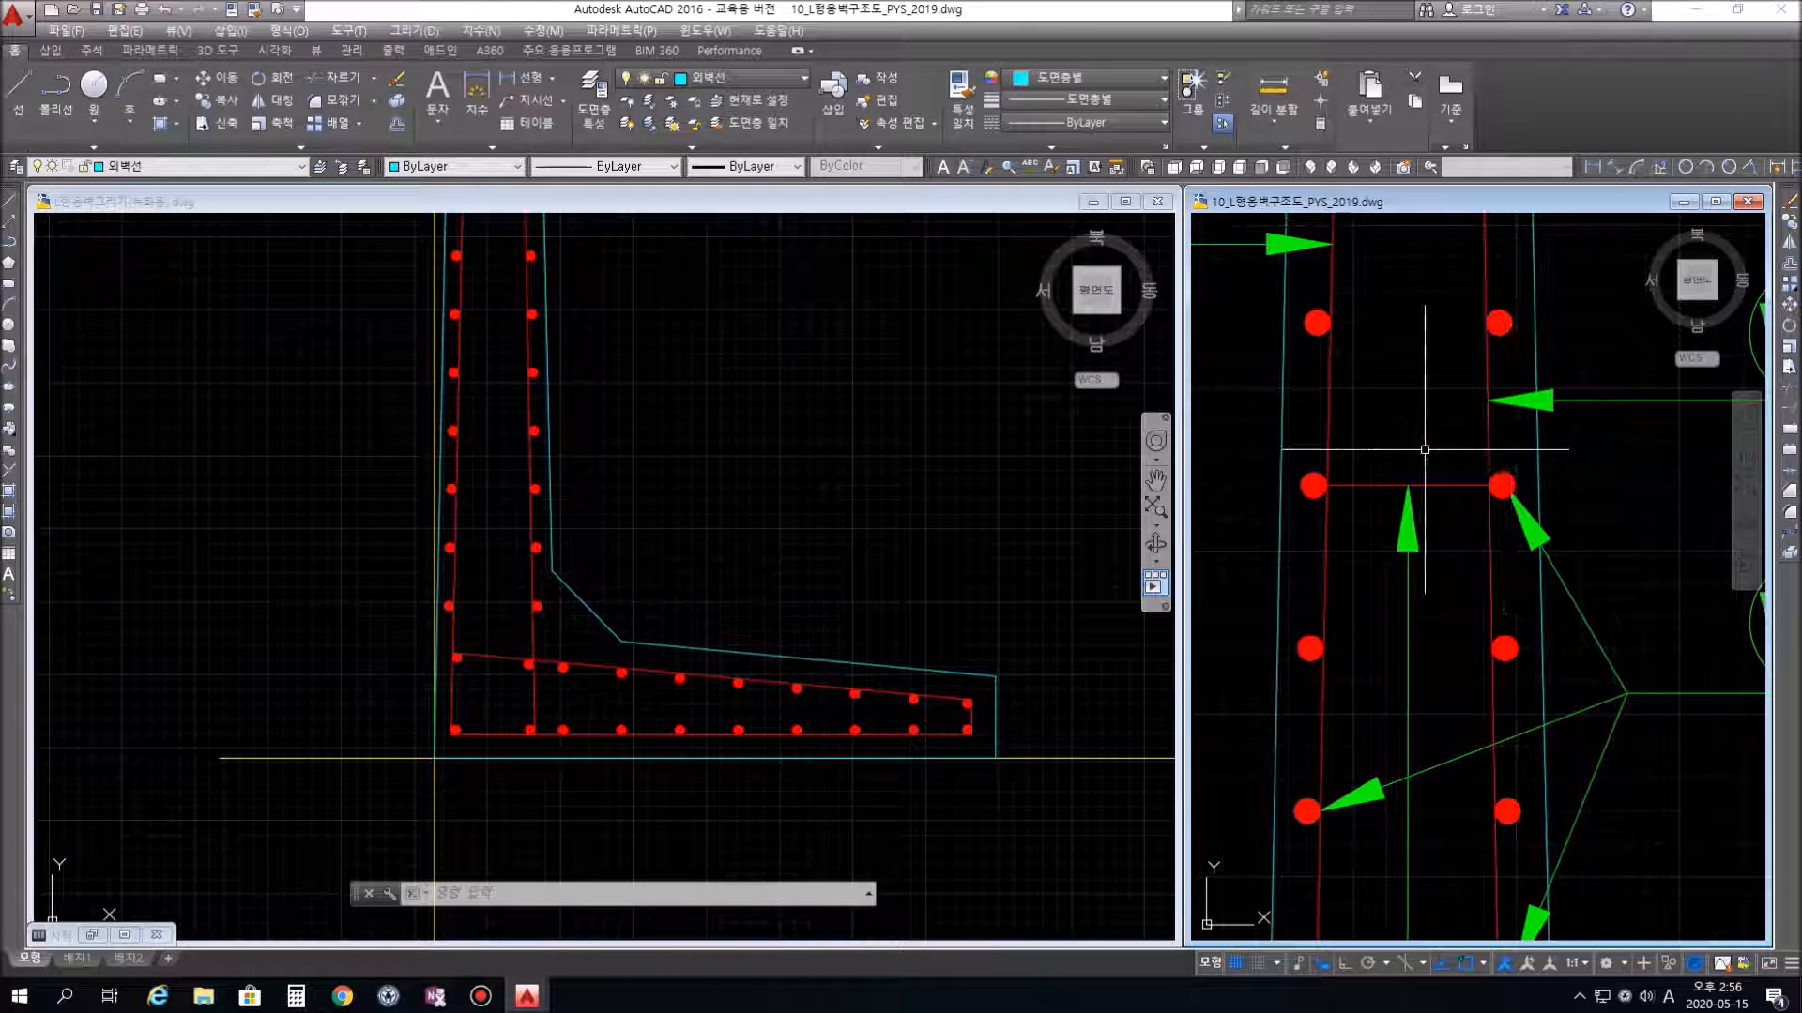
click(638, 411)
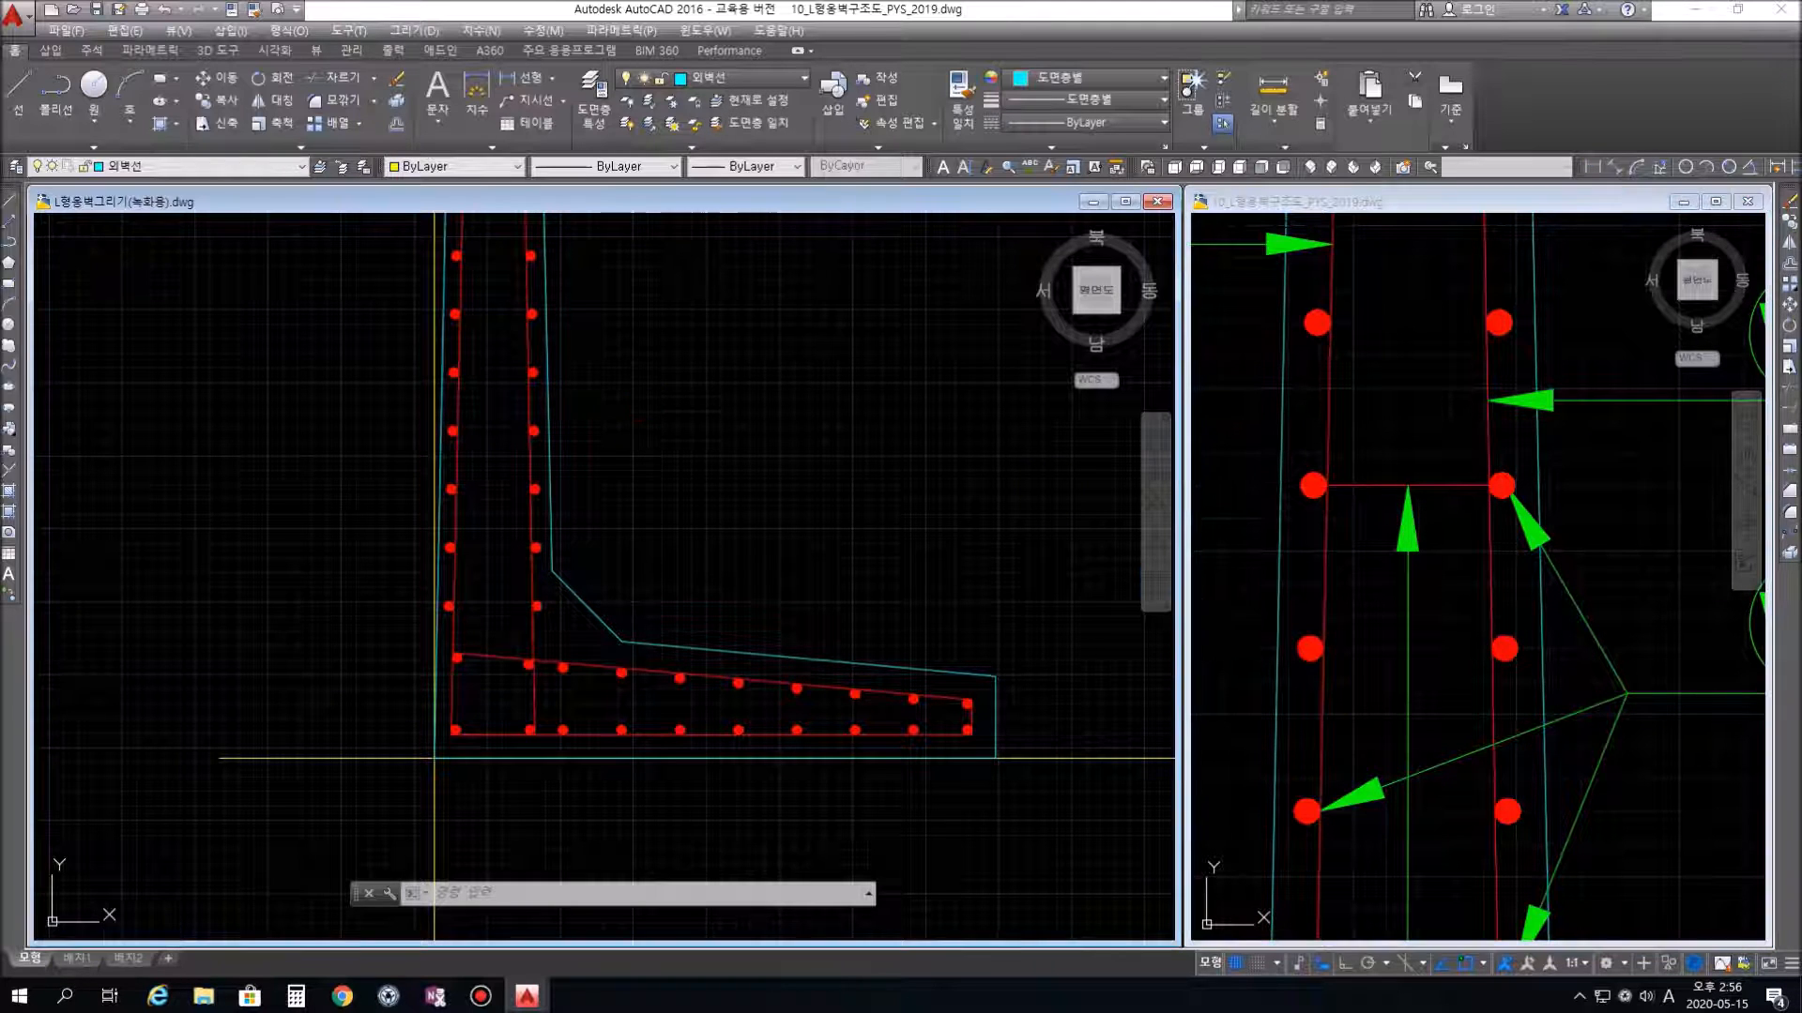
click(1434, 561)
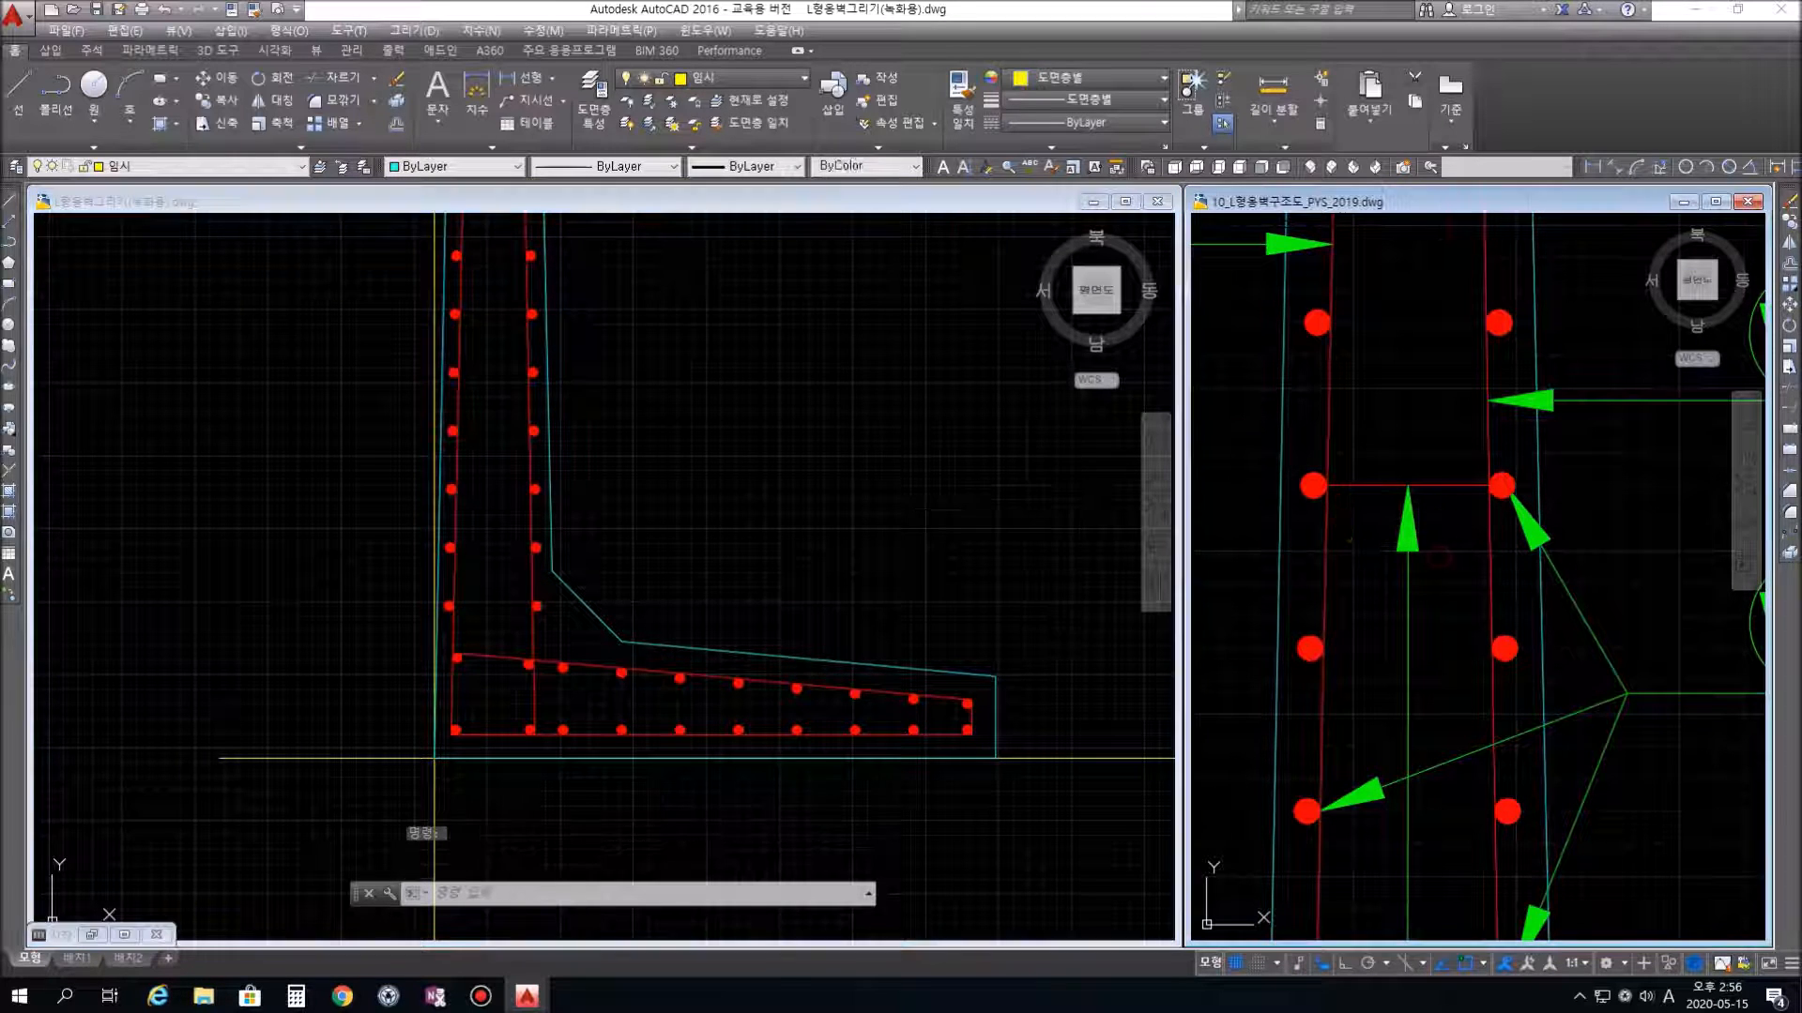
scroll(1447, 559, down, 3)
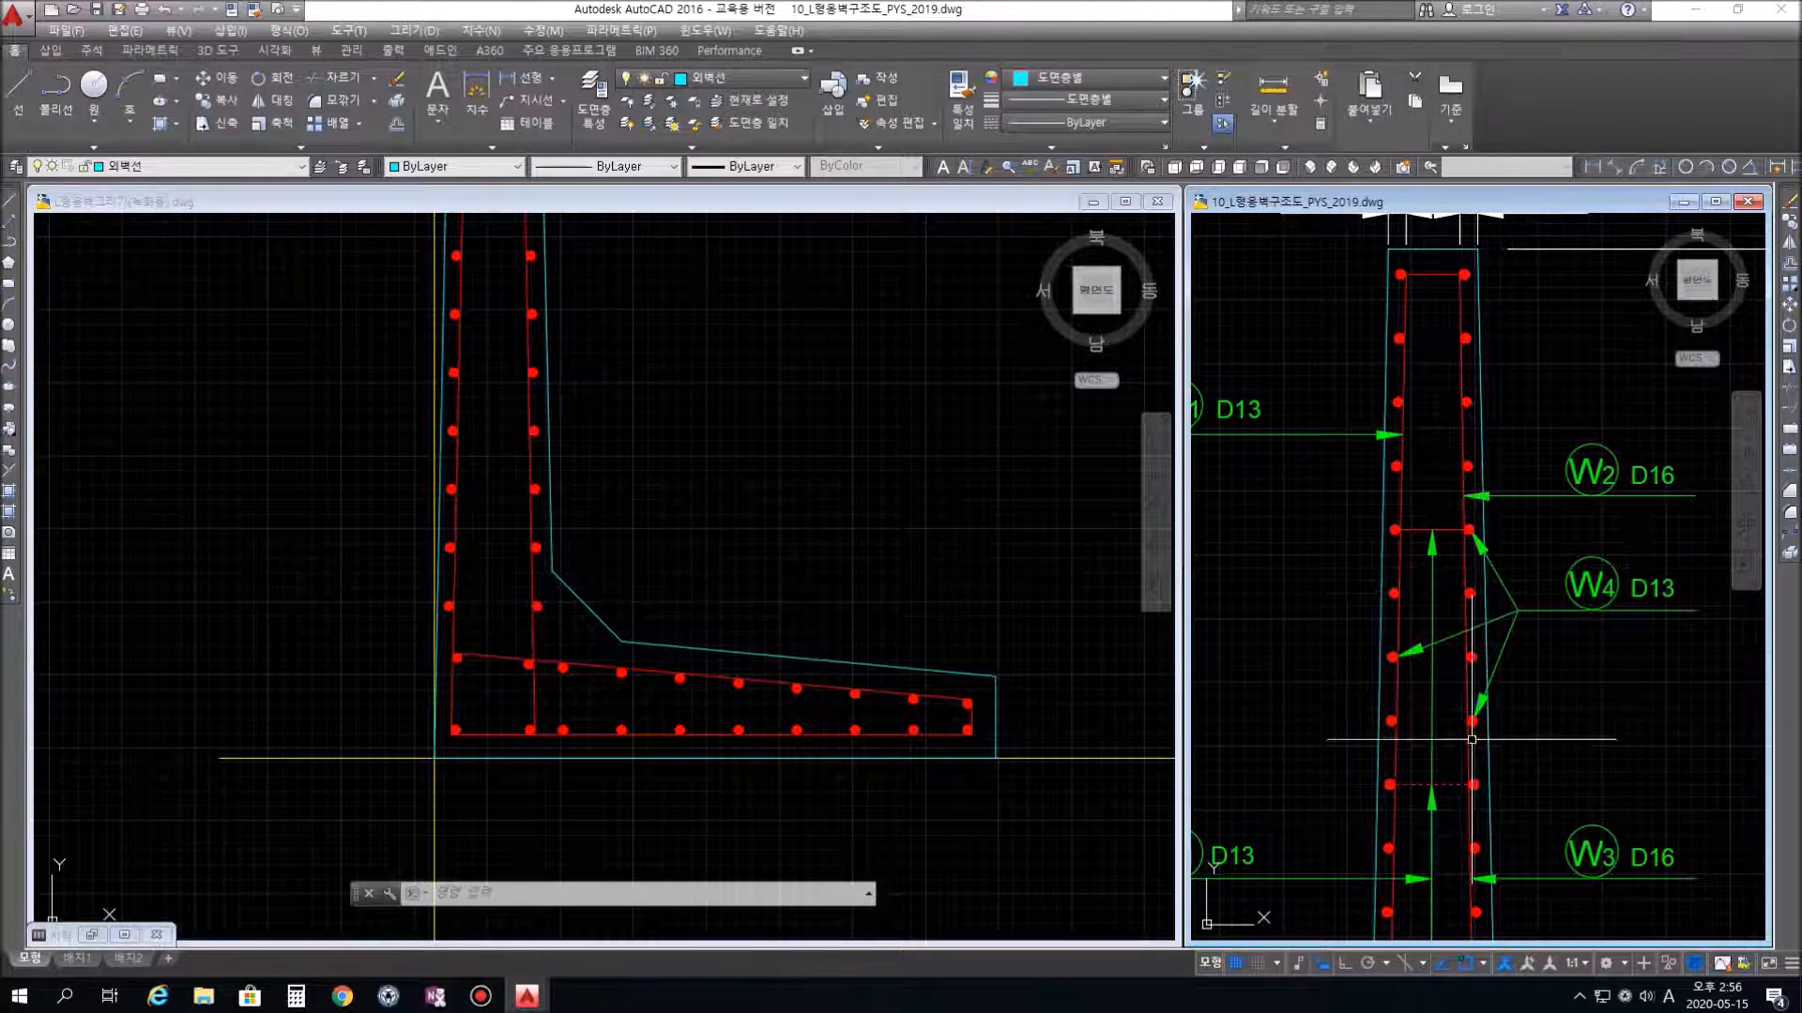
scroll(1491, 694, down, 5)
middle_drag(1503, 682, 1499, 652)
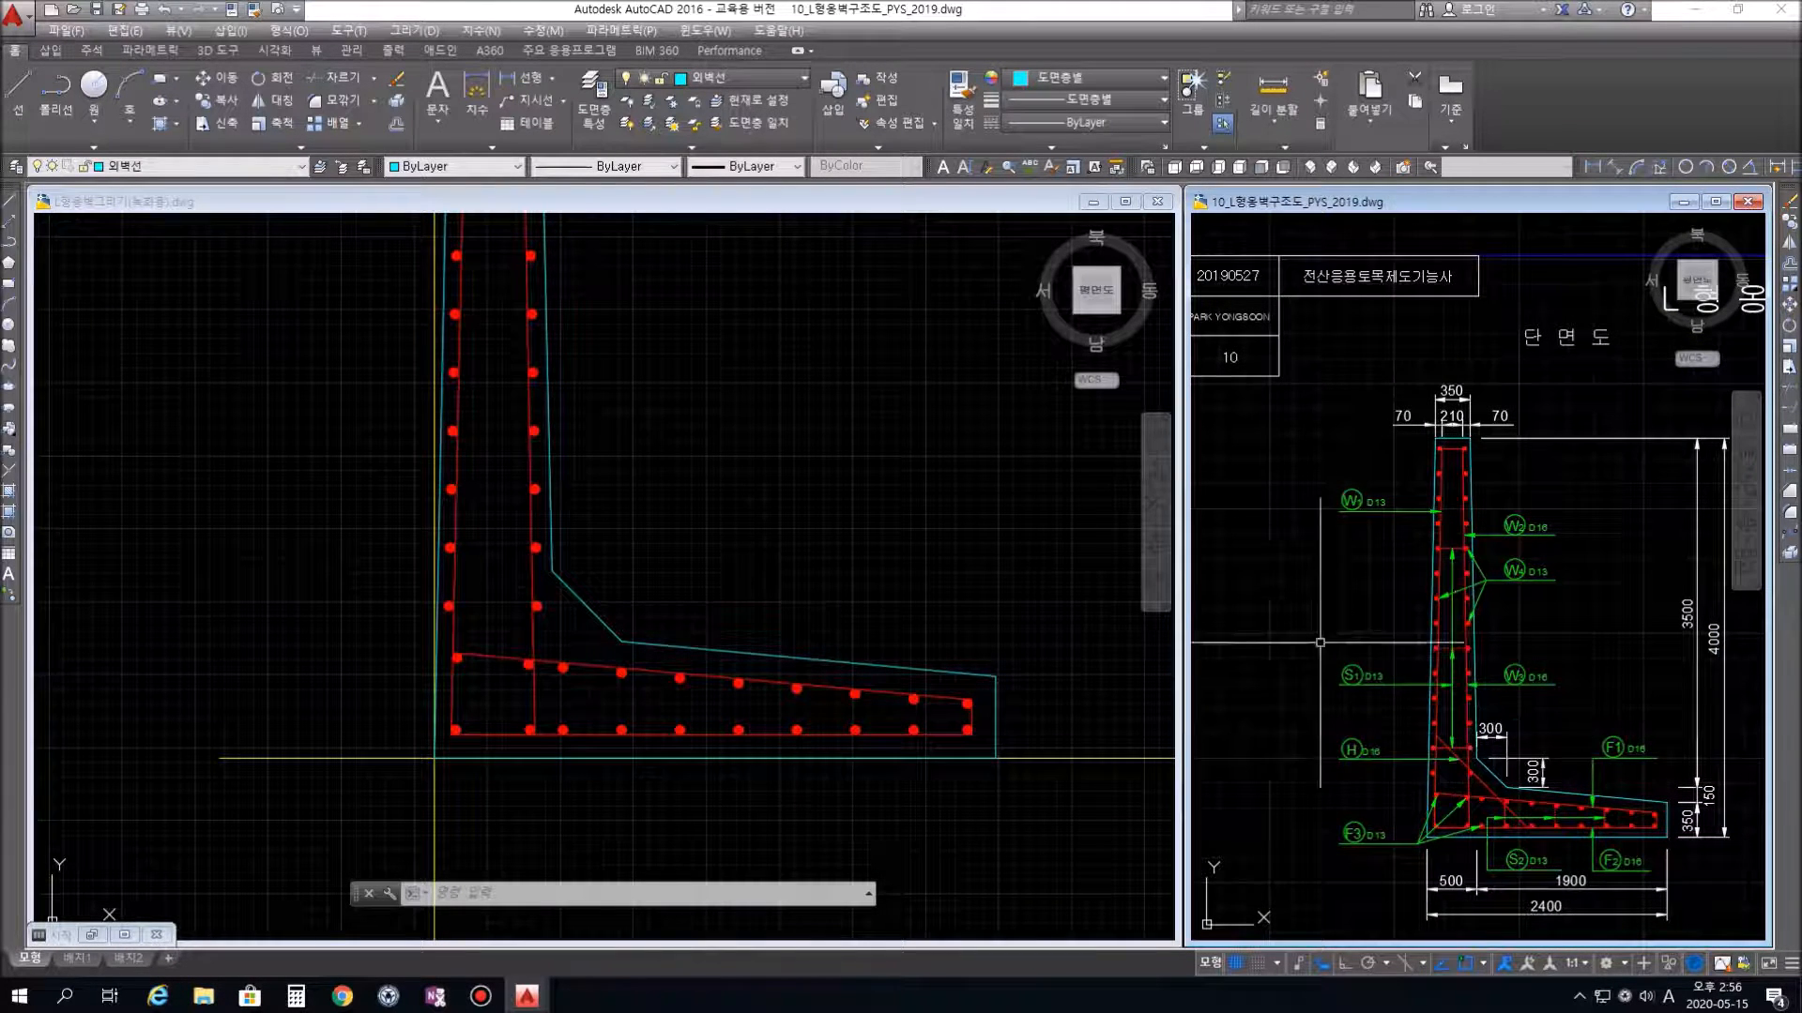
scroll(1427, 568, up, 4)
Switch back to the working drawing's stem and make 철근선 the current layer
click(600, 319)
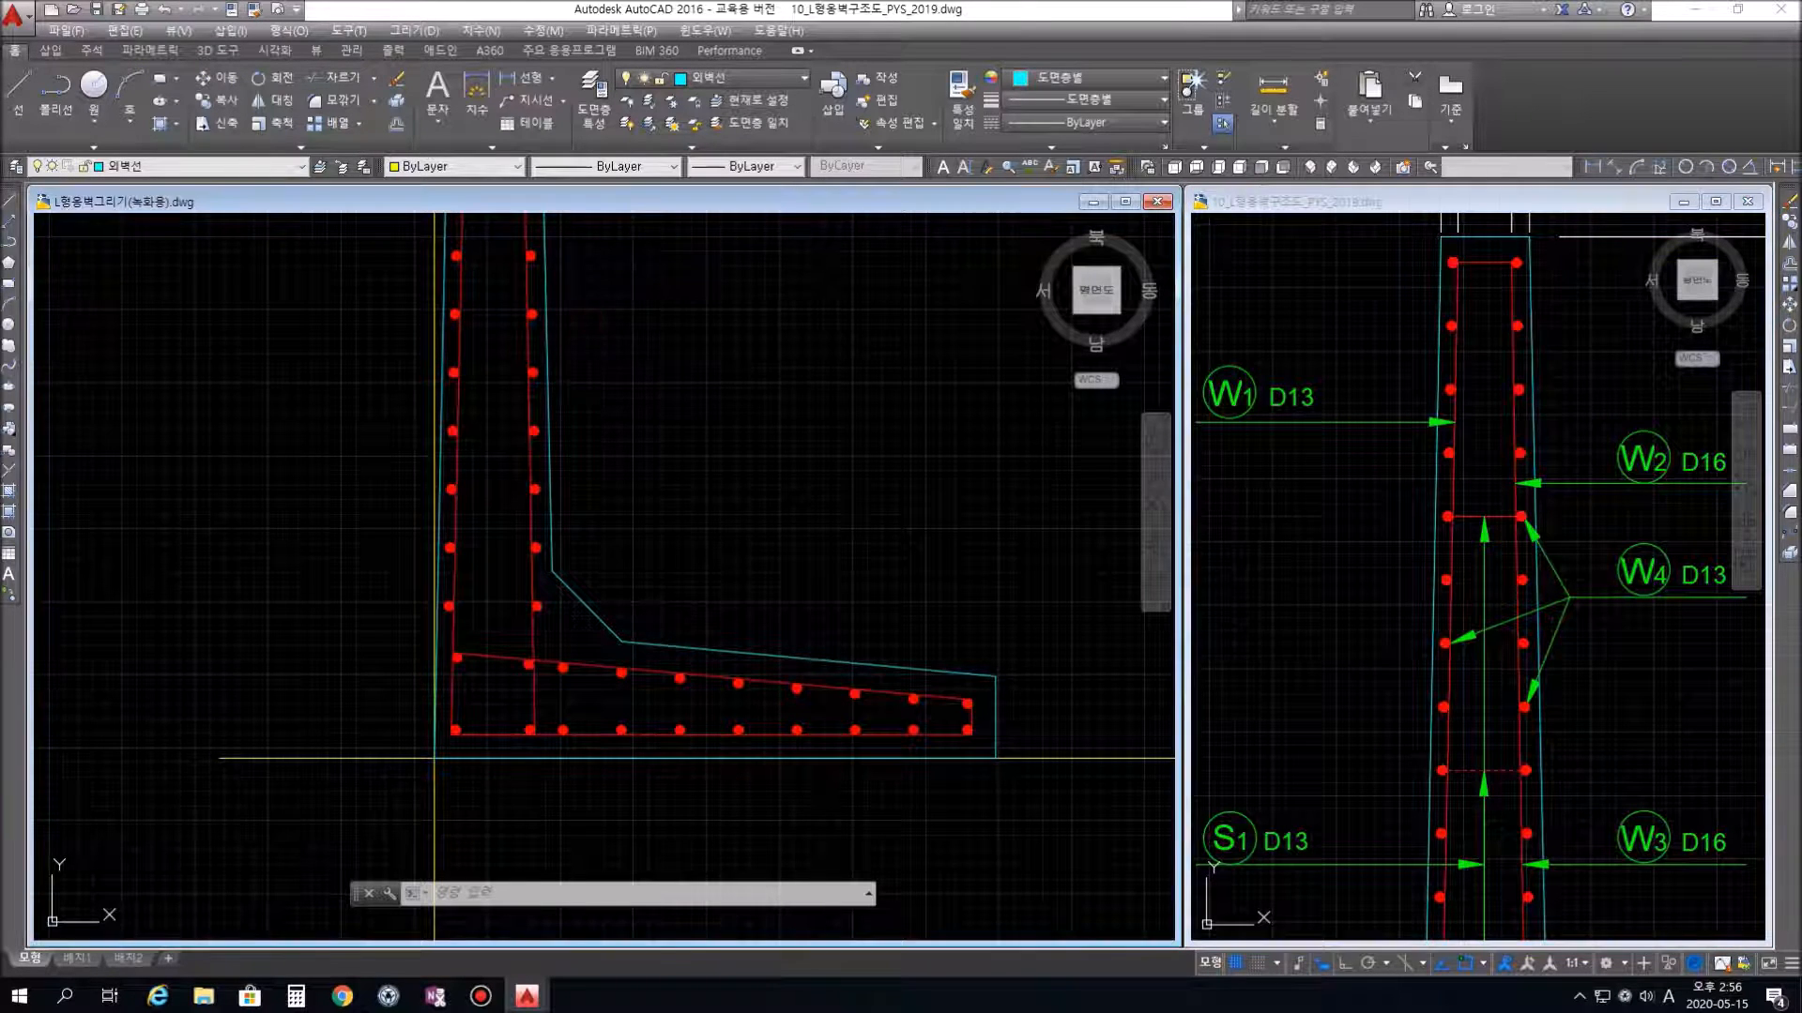
middle_drag(656, 281, 908, 587)
middle_drag(968, 401, 933, 547)
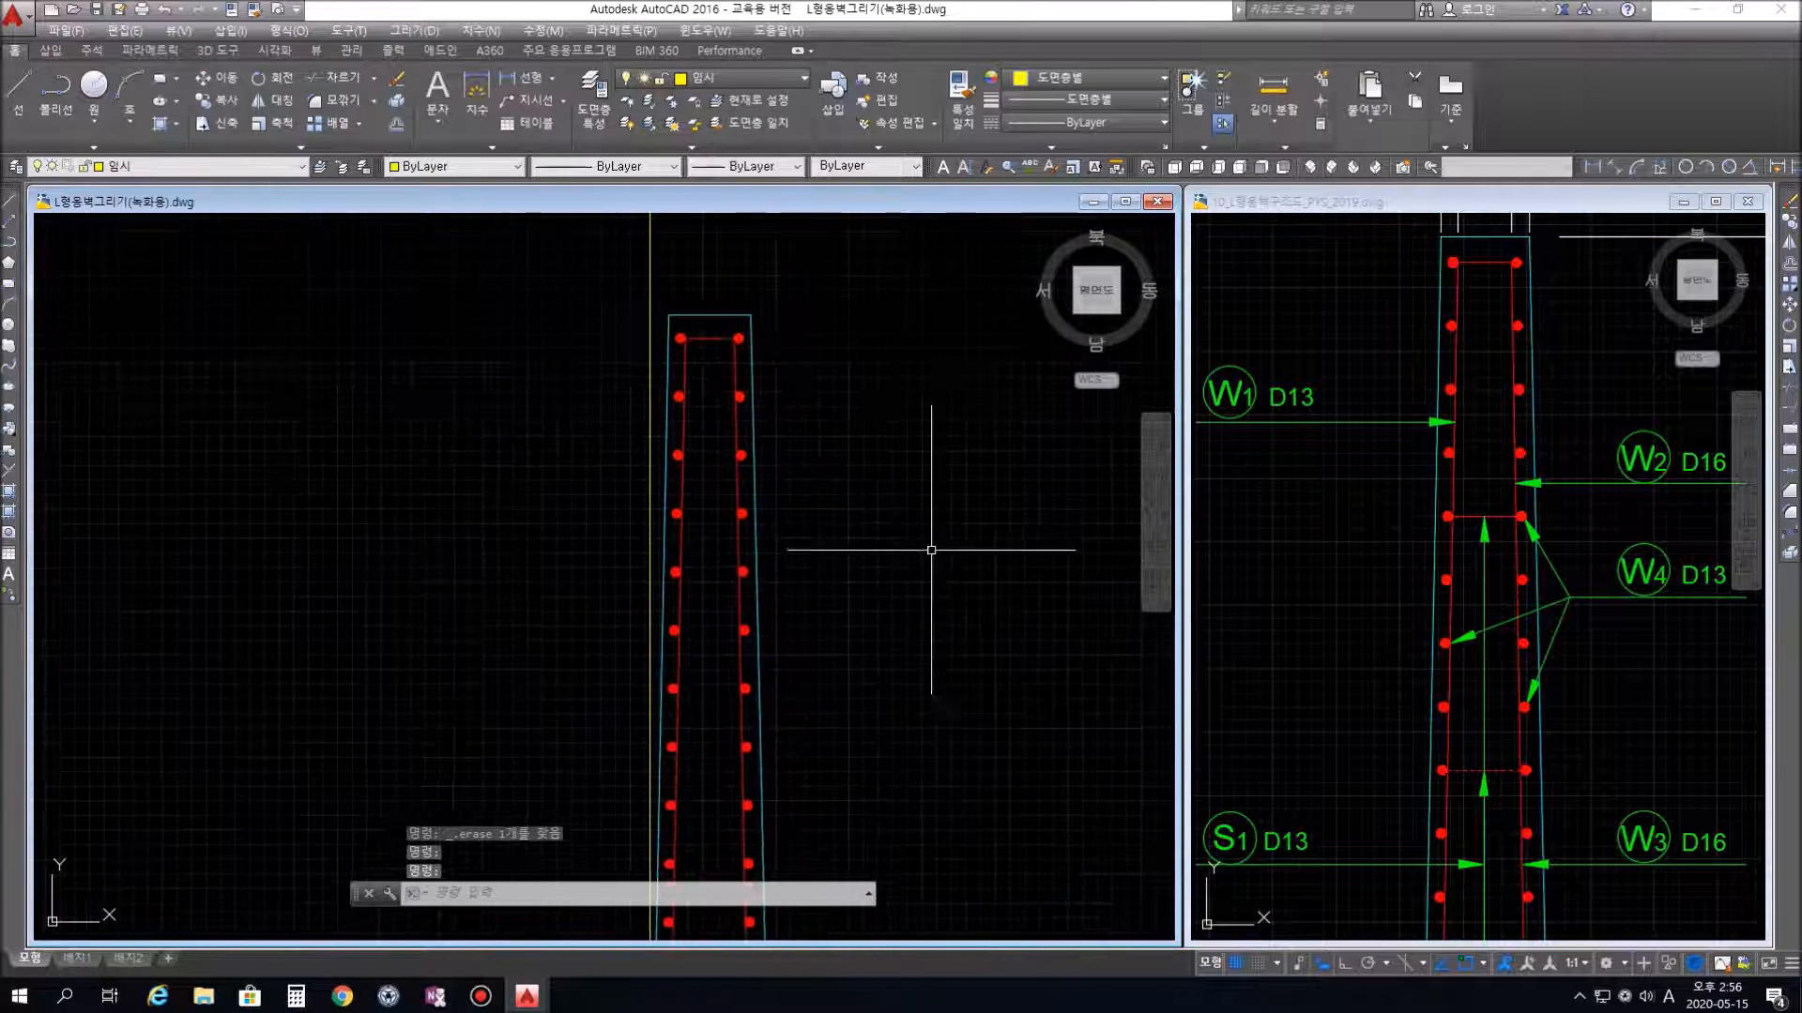
click(757, 75)
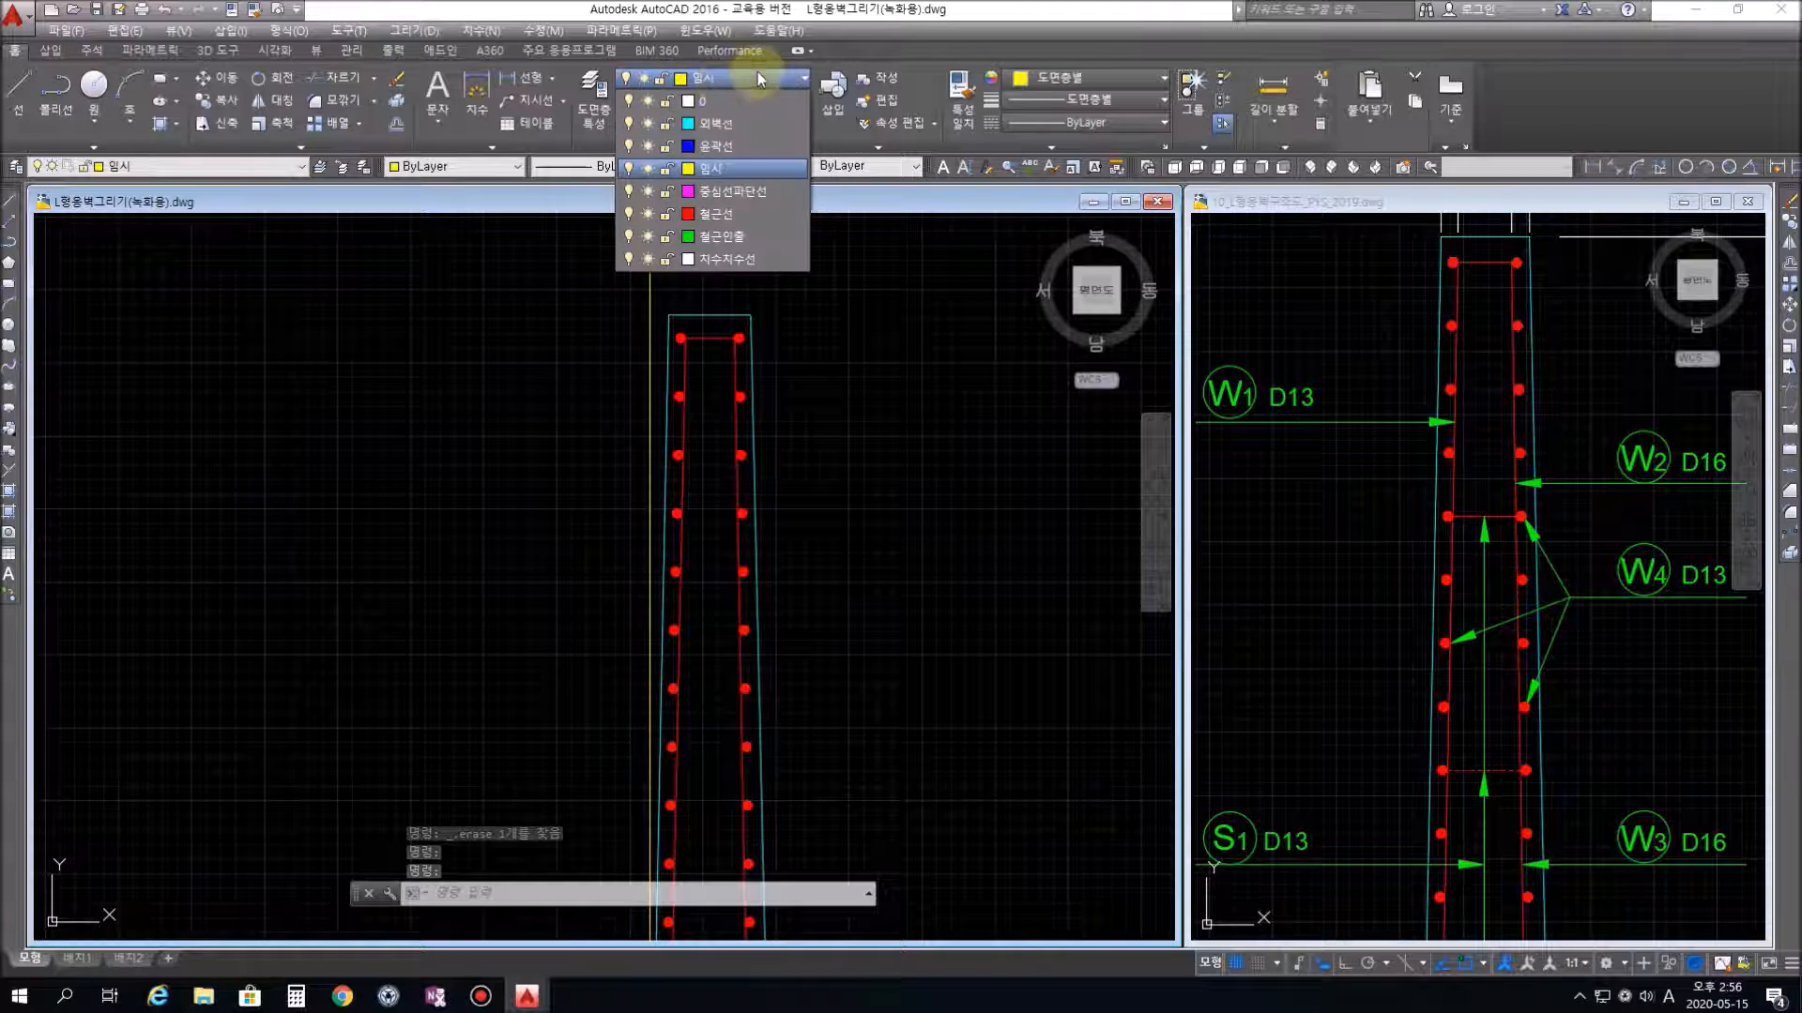
click(766, 215)
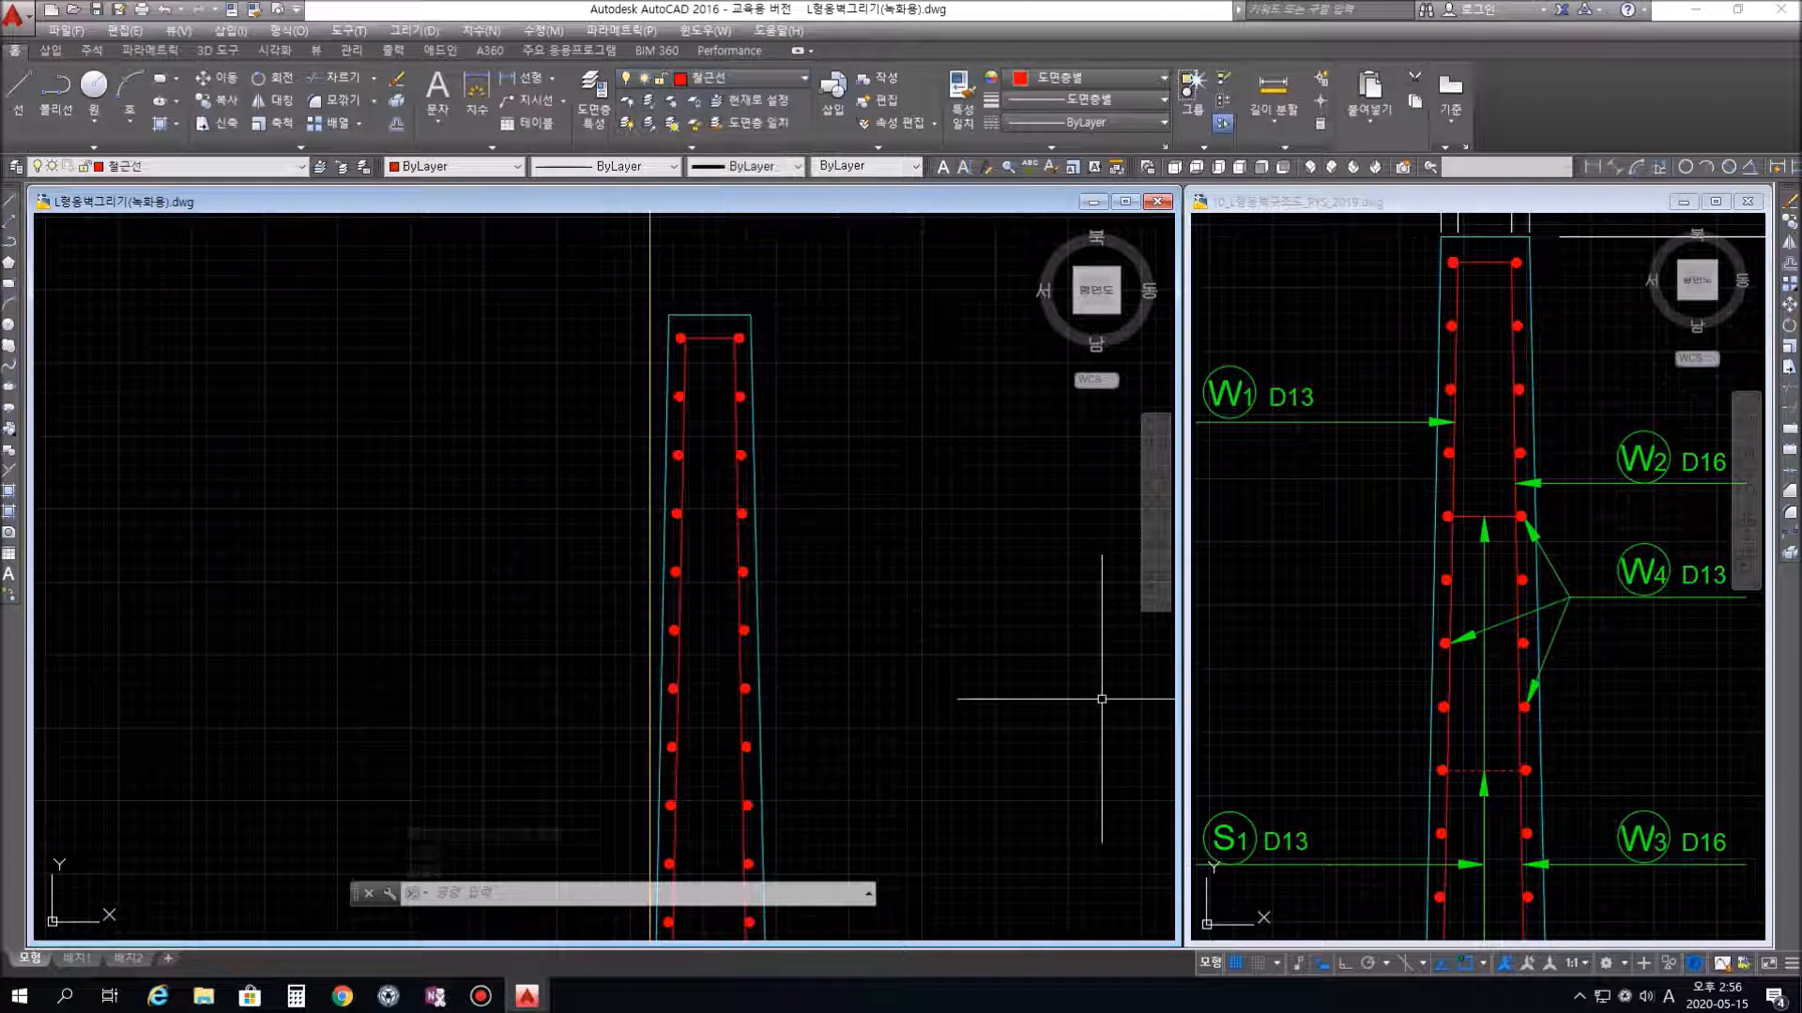
Draw a horizontal line between the centres of the fifth pair of dots from the top of the stem
text(l)
key(Return)
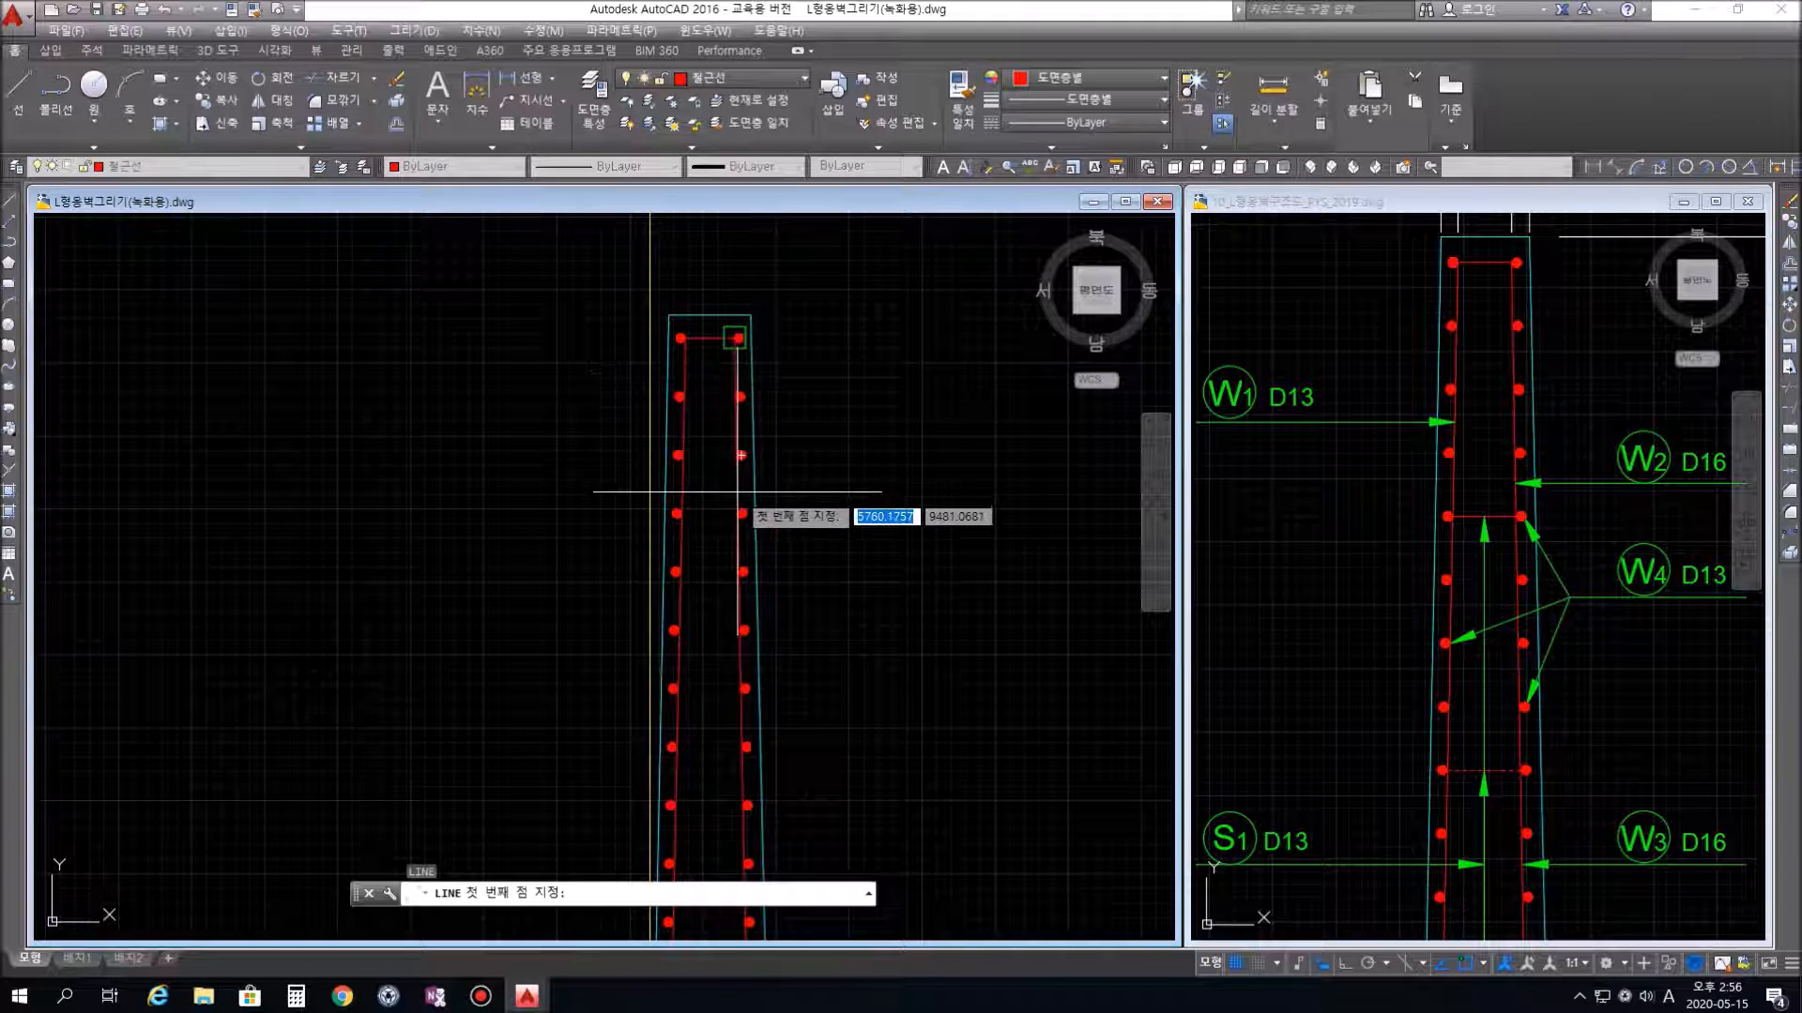
scroll(675, 571, up, 3)
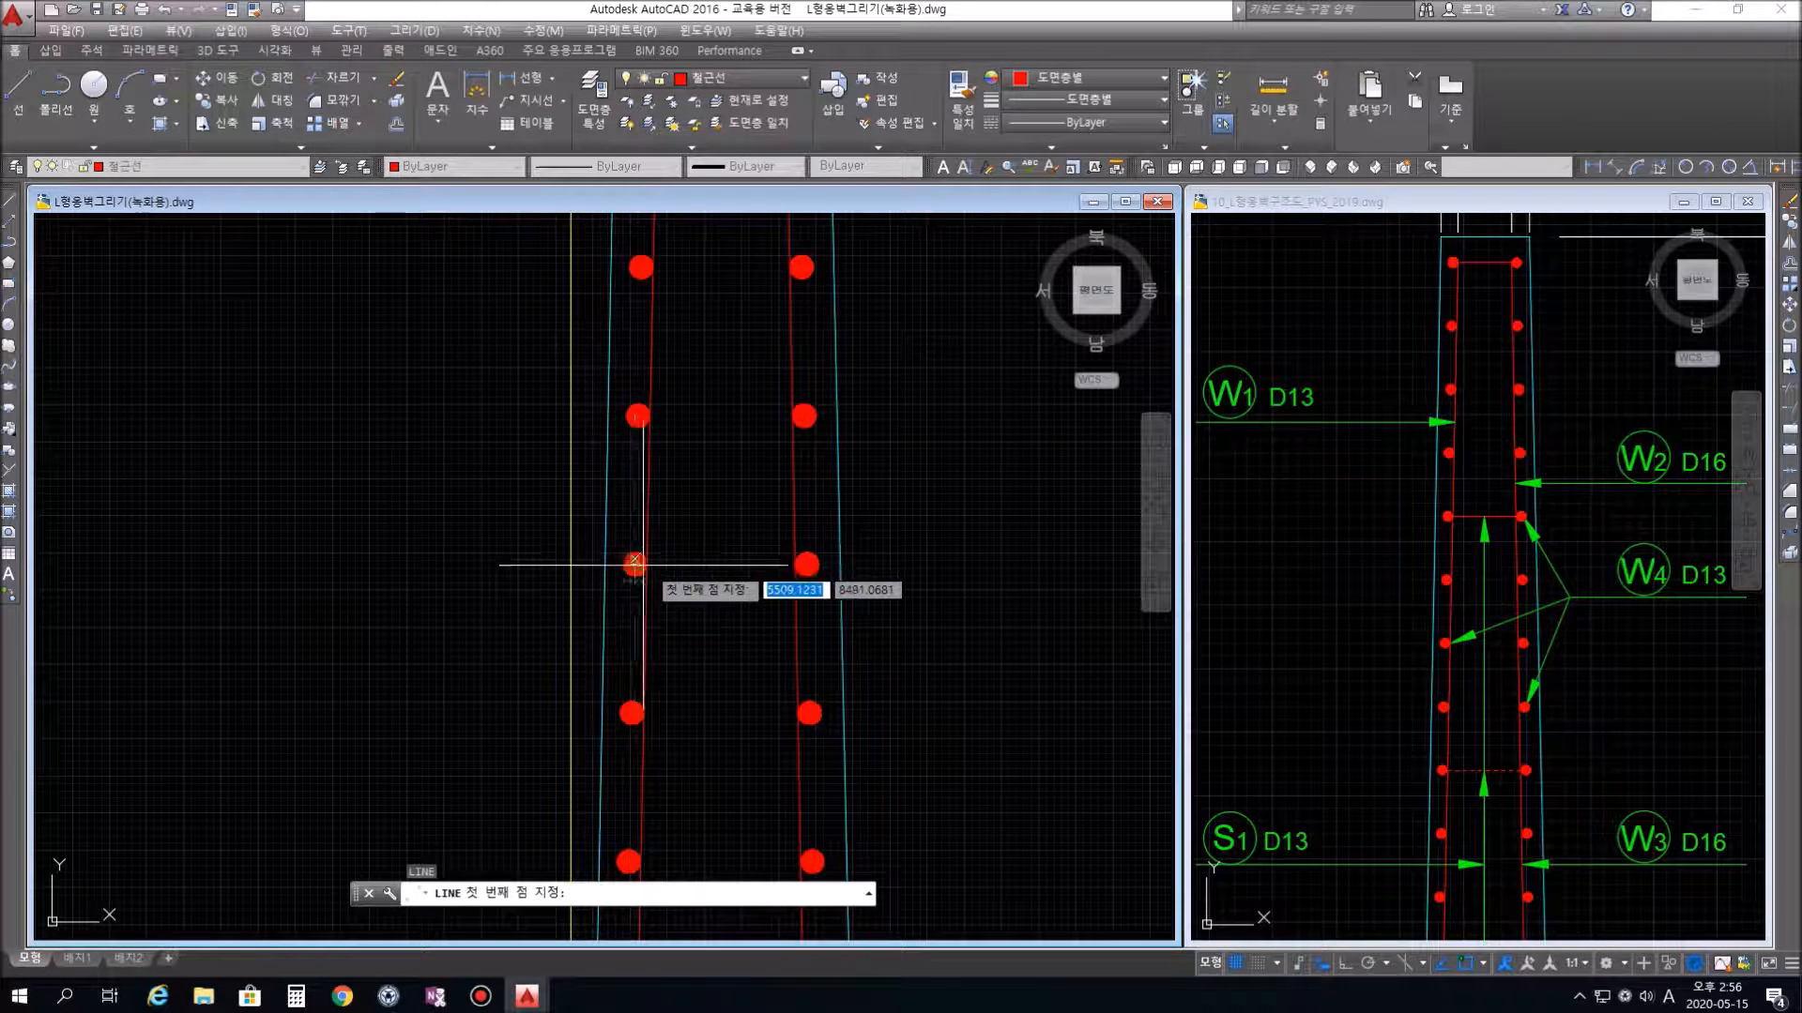
scroll(632, 563, up, 5)
click(589, 557)
scroll(952, 557, down, 6)
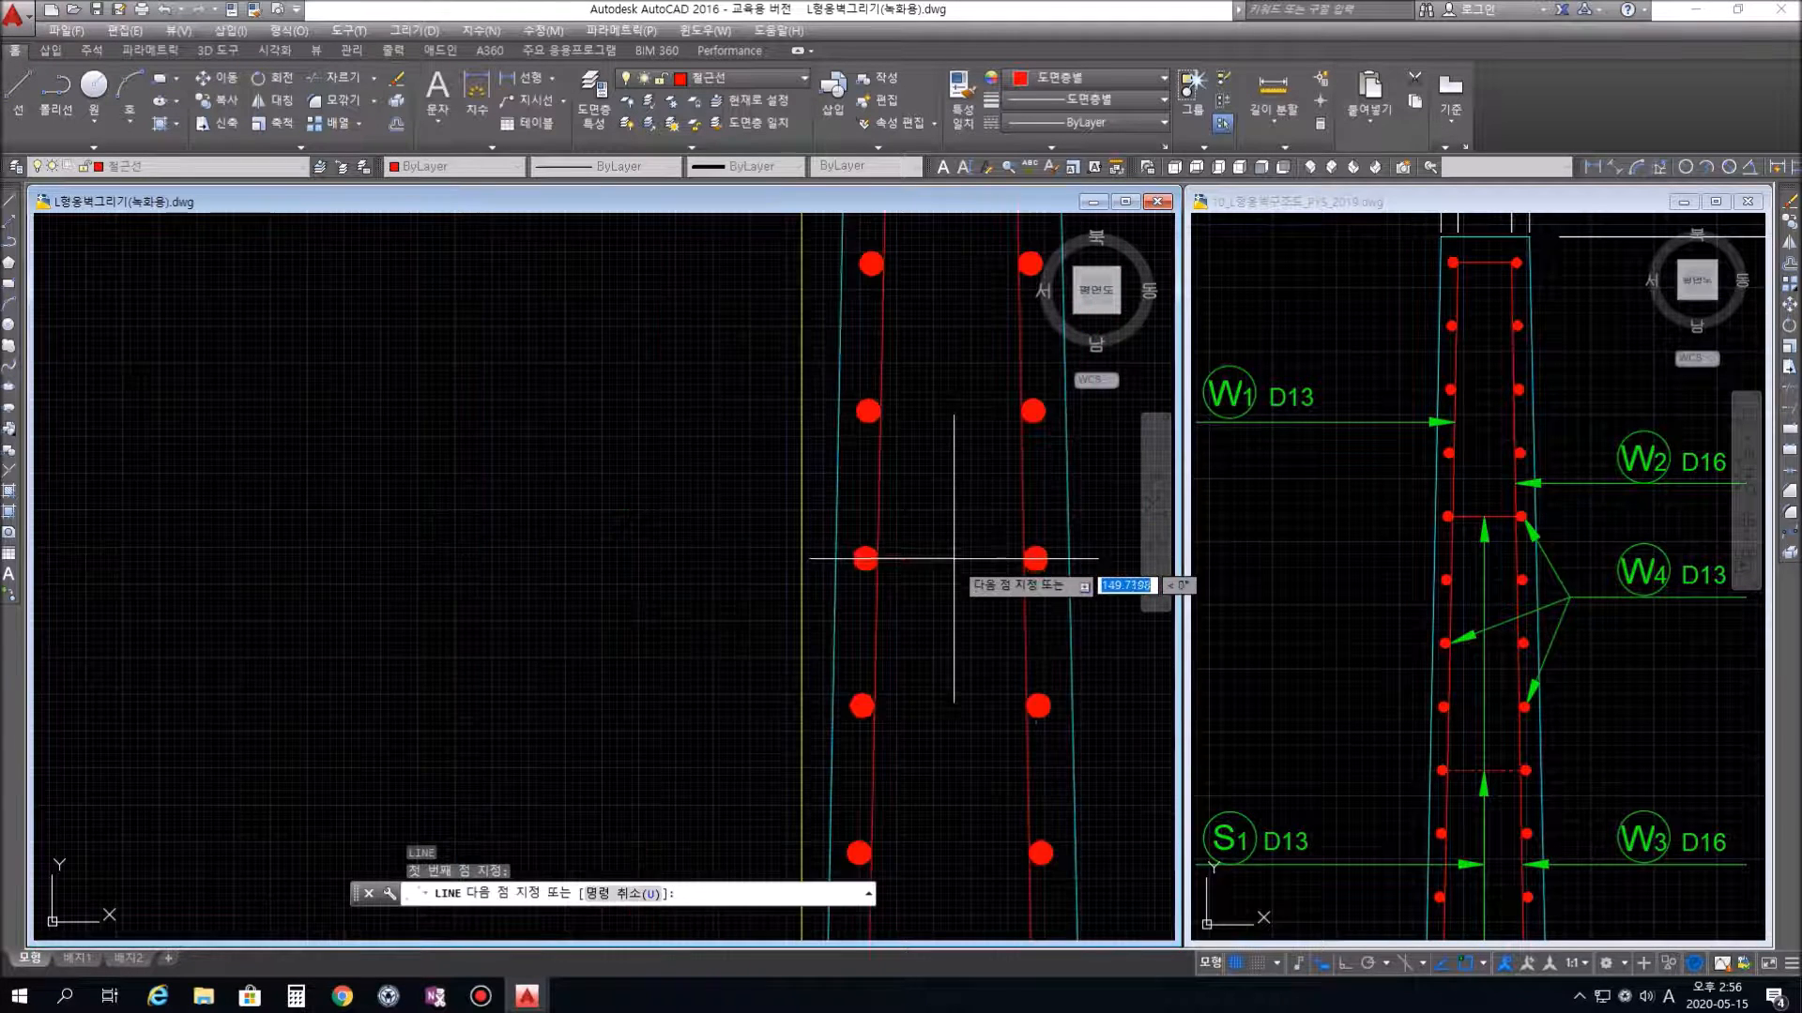
scroll(1042, 561, up, 6)
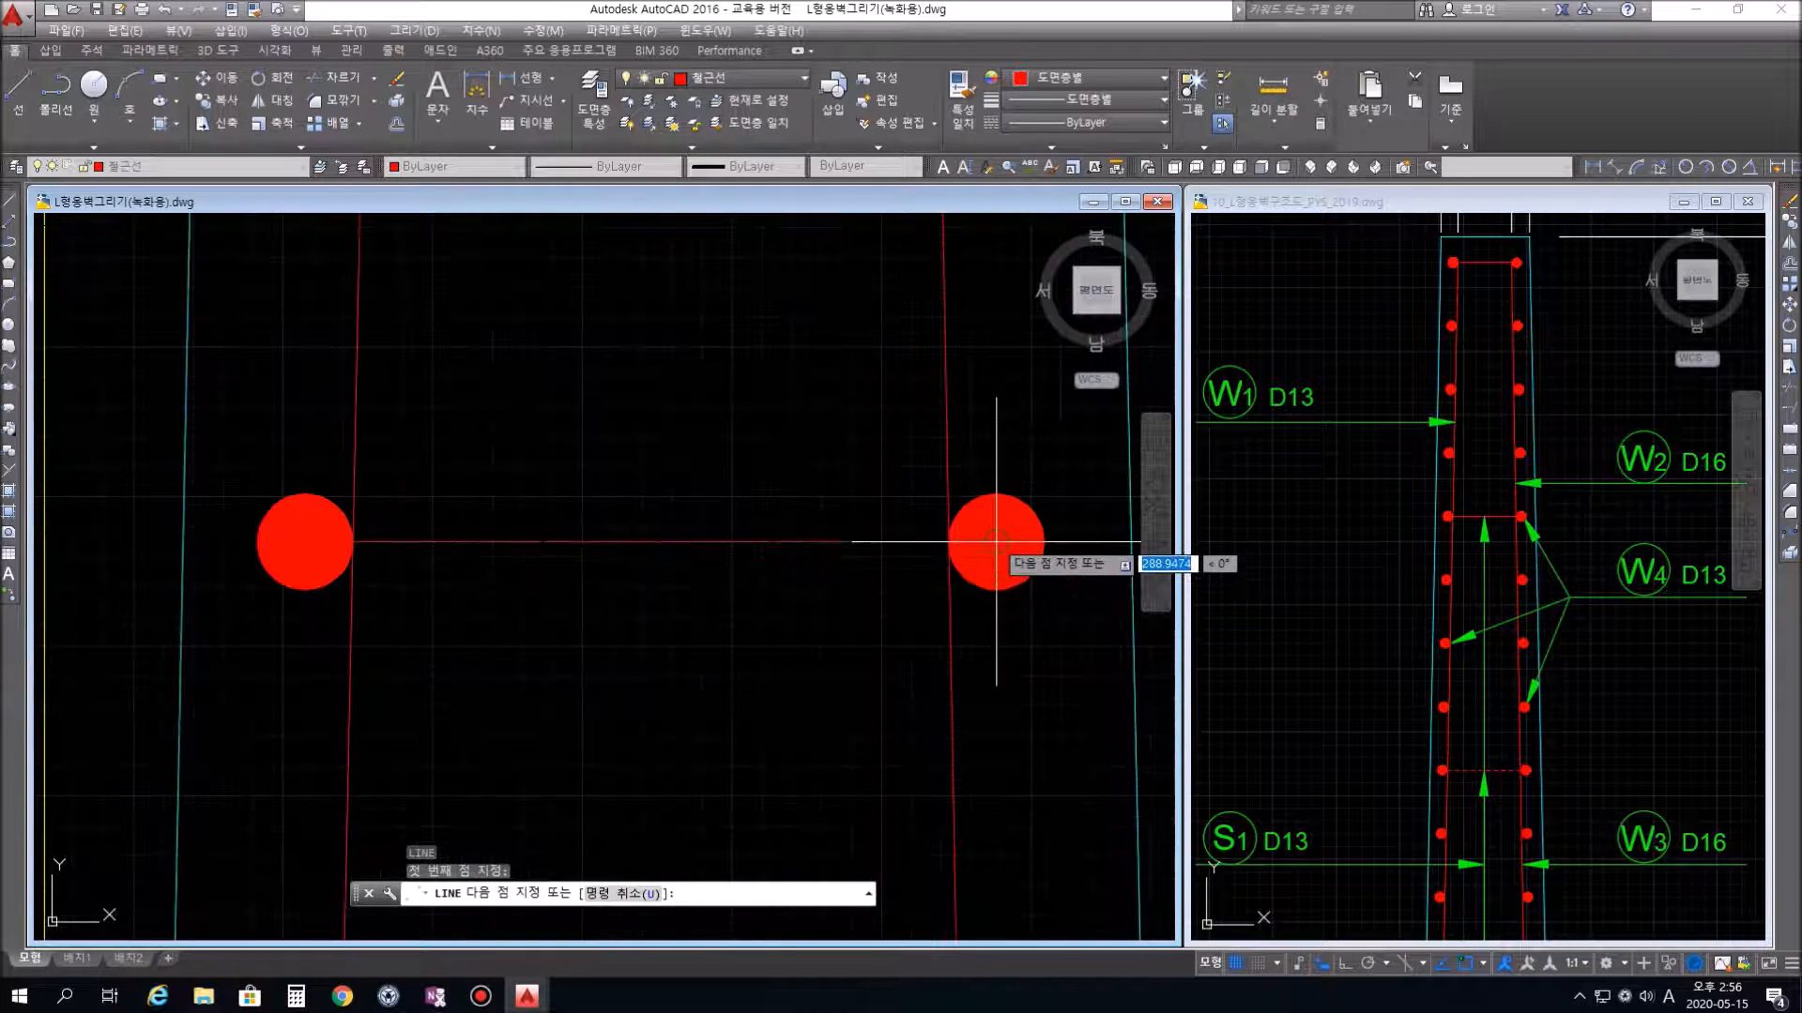
click(995, 542)
key(Return)
Draw a horizontal line joining the centres of the ninth pair of dots from the top of the stem
key(Return)
scroll(886, 582, down, 5)
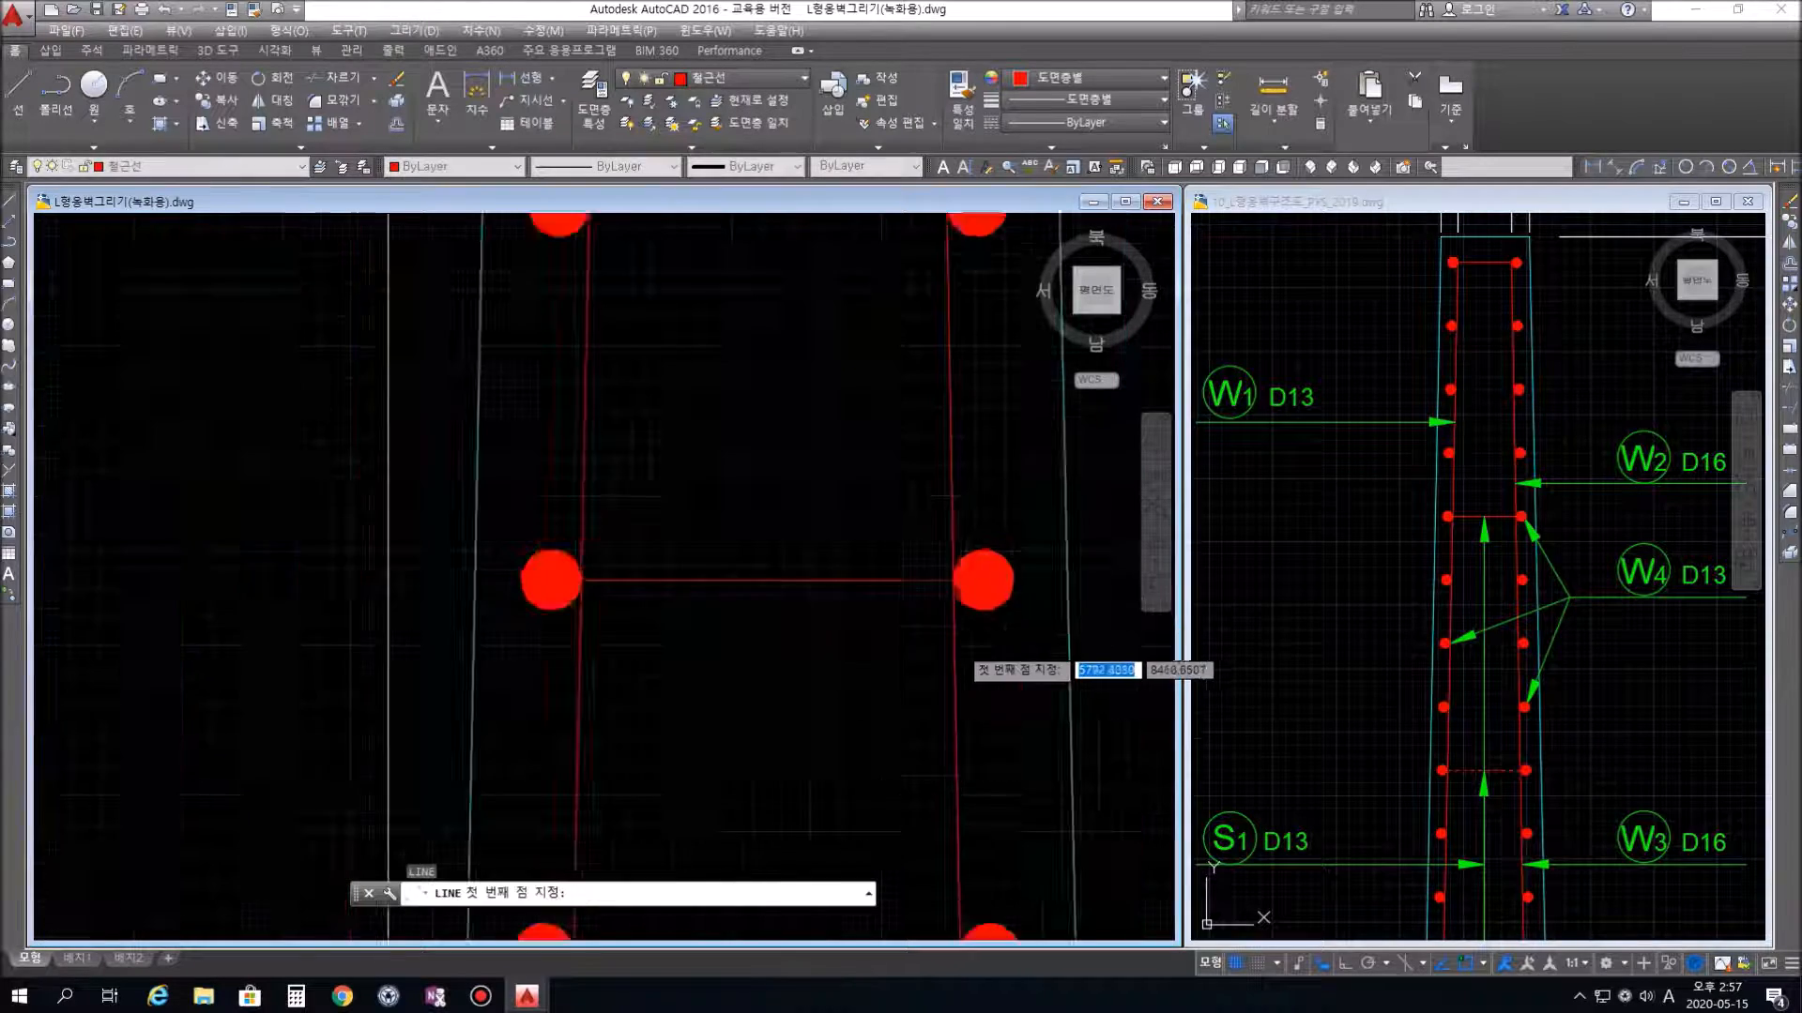
mouse_move(937, 748)
middle_down()
mouse_move(825, 538)
mouse_move(827, 465)
middle_up()
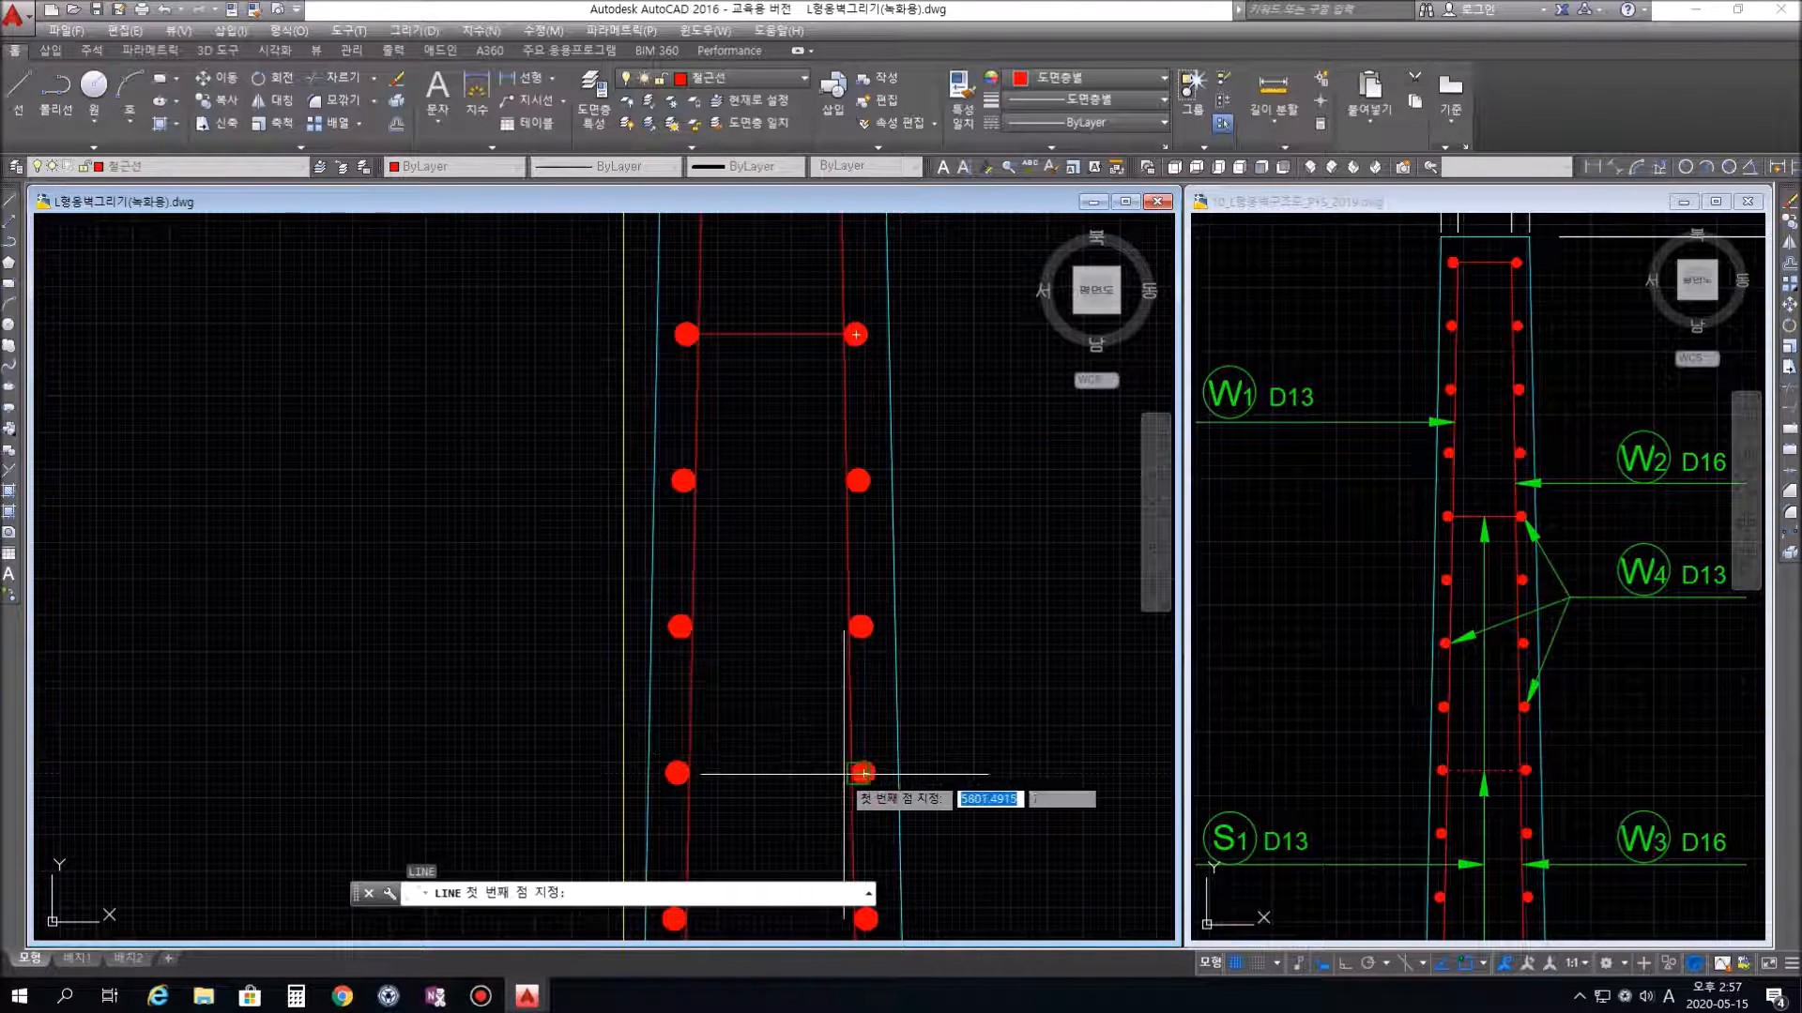
mouse_move(922, 743)
middle_down()
mouse_move(905, 674)
mouse_move(893, 685)
middle_up()
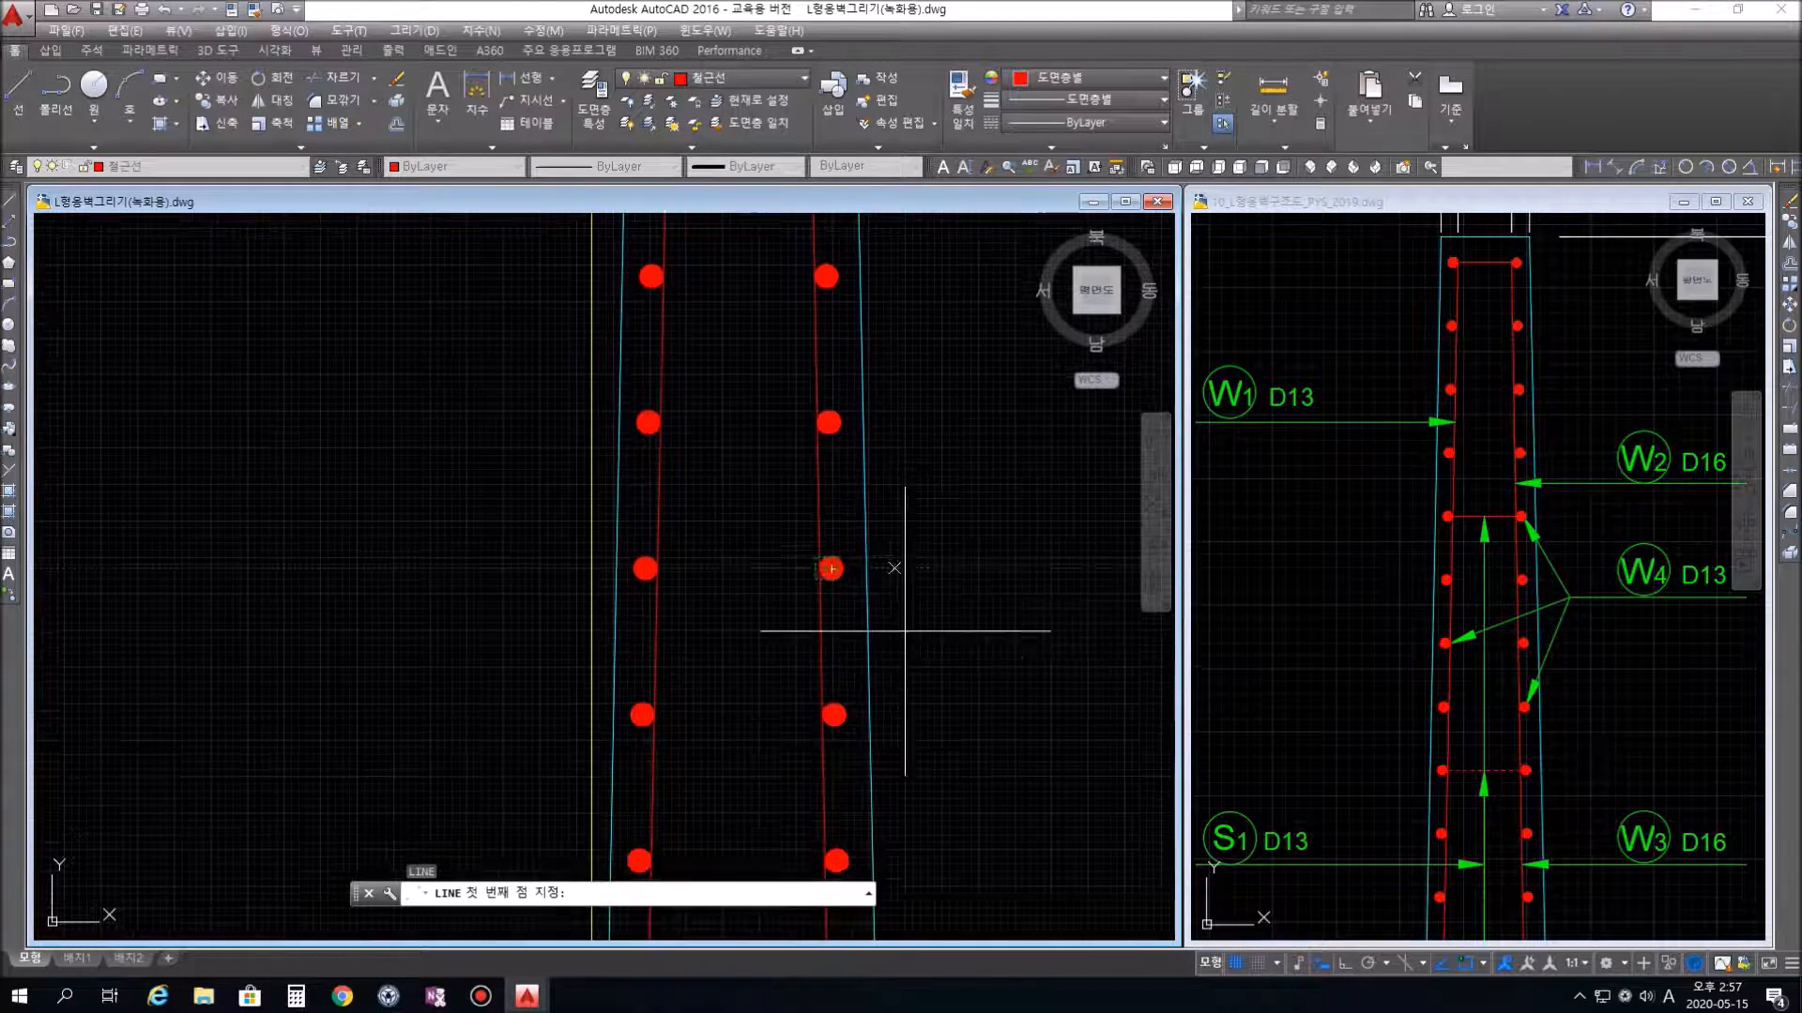
middle_drag(924, 429, 902, 410)
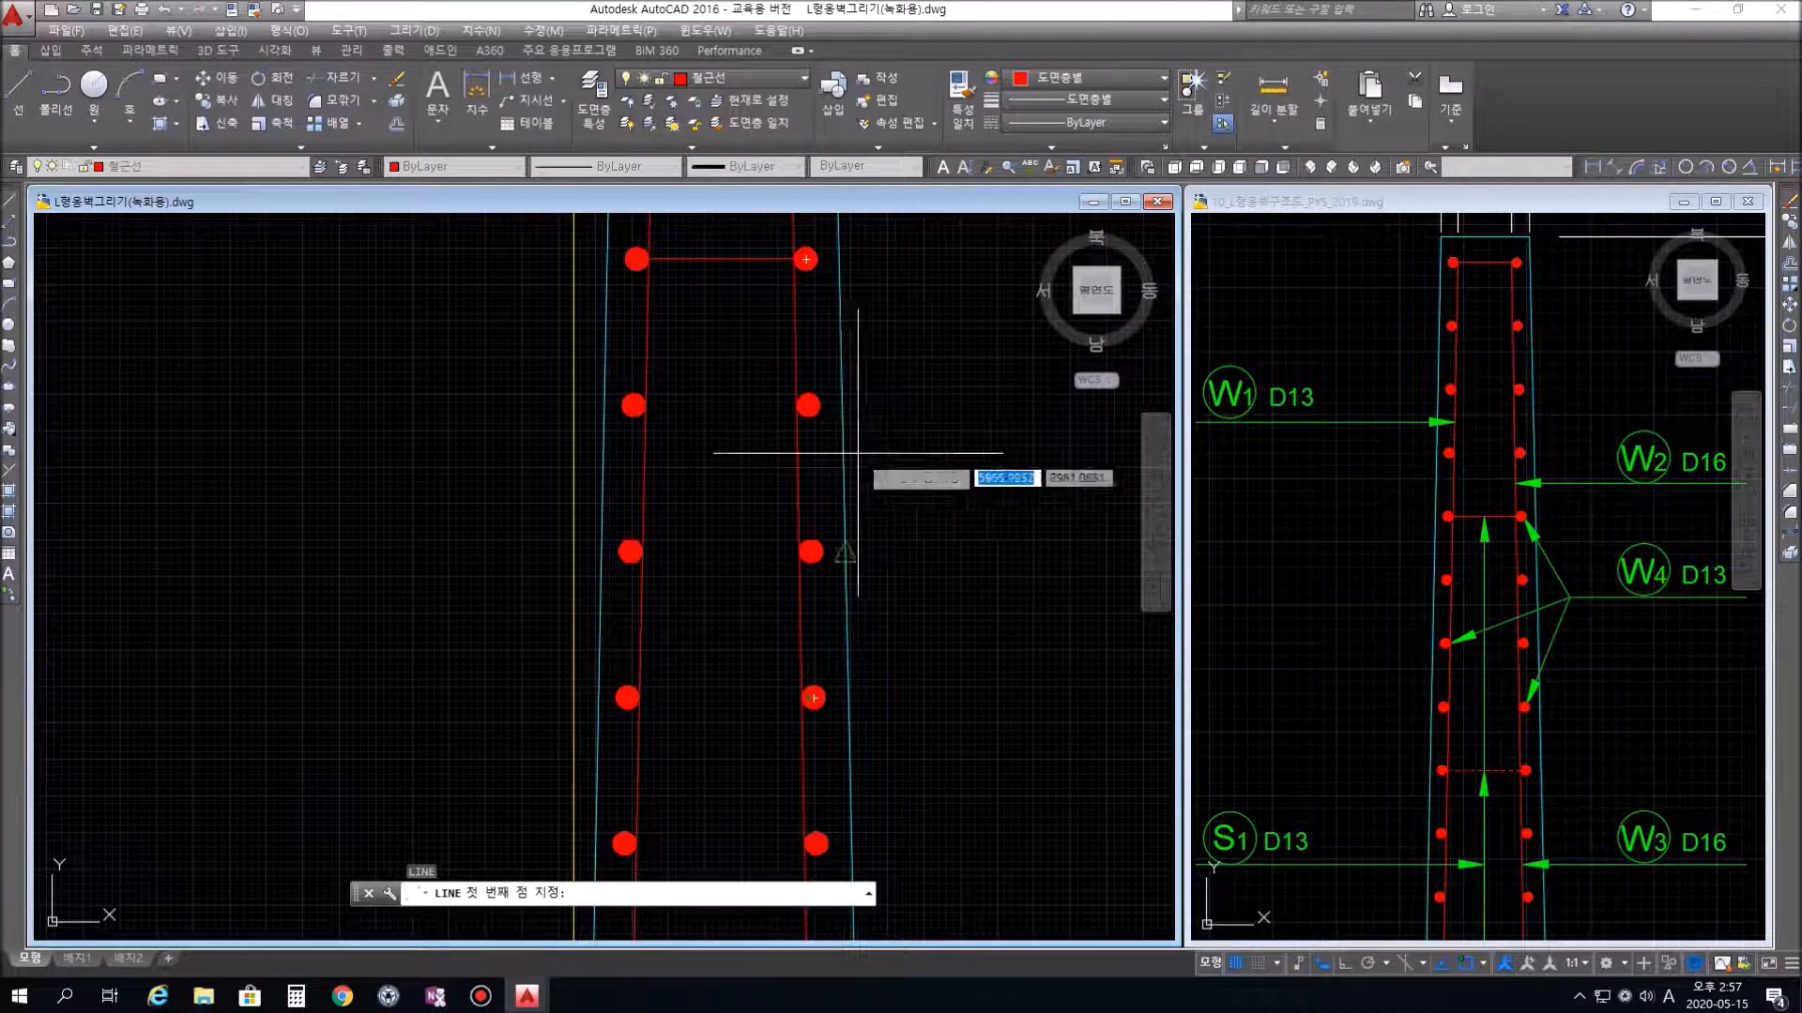
scroll(812, 843, up, 7)
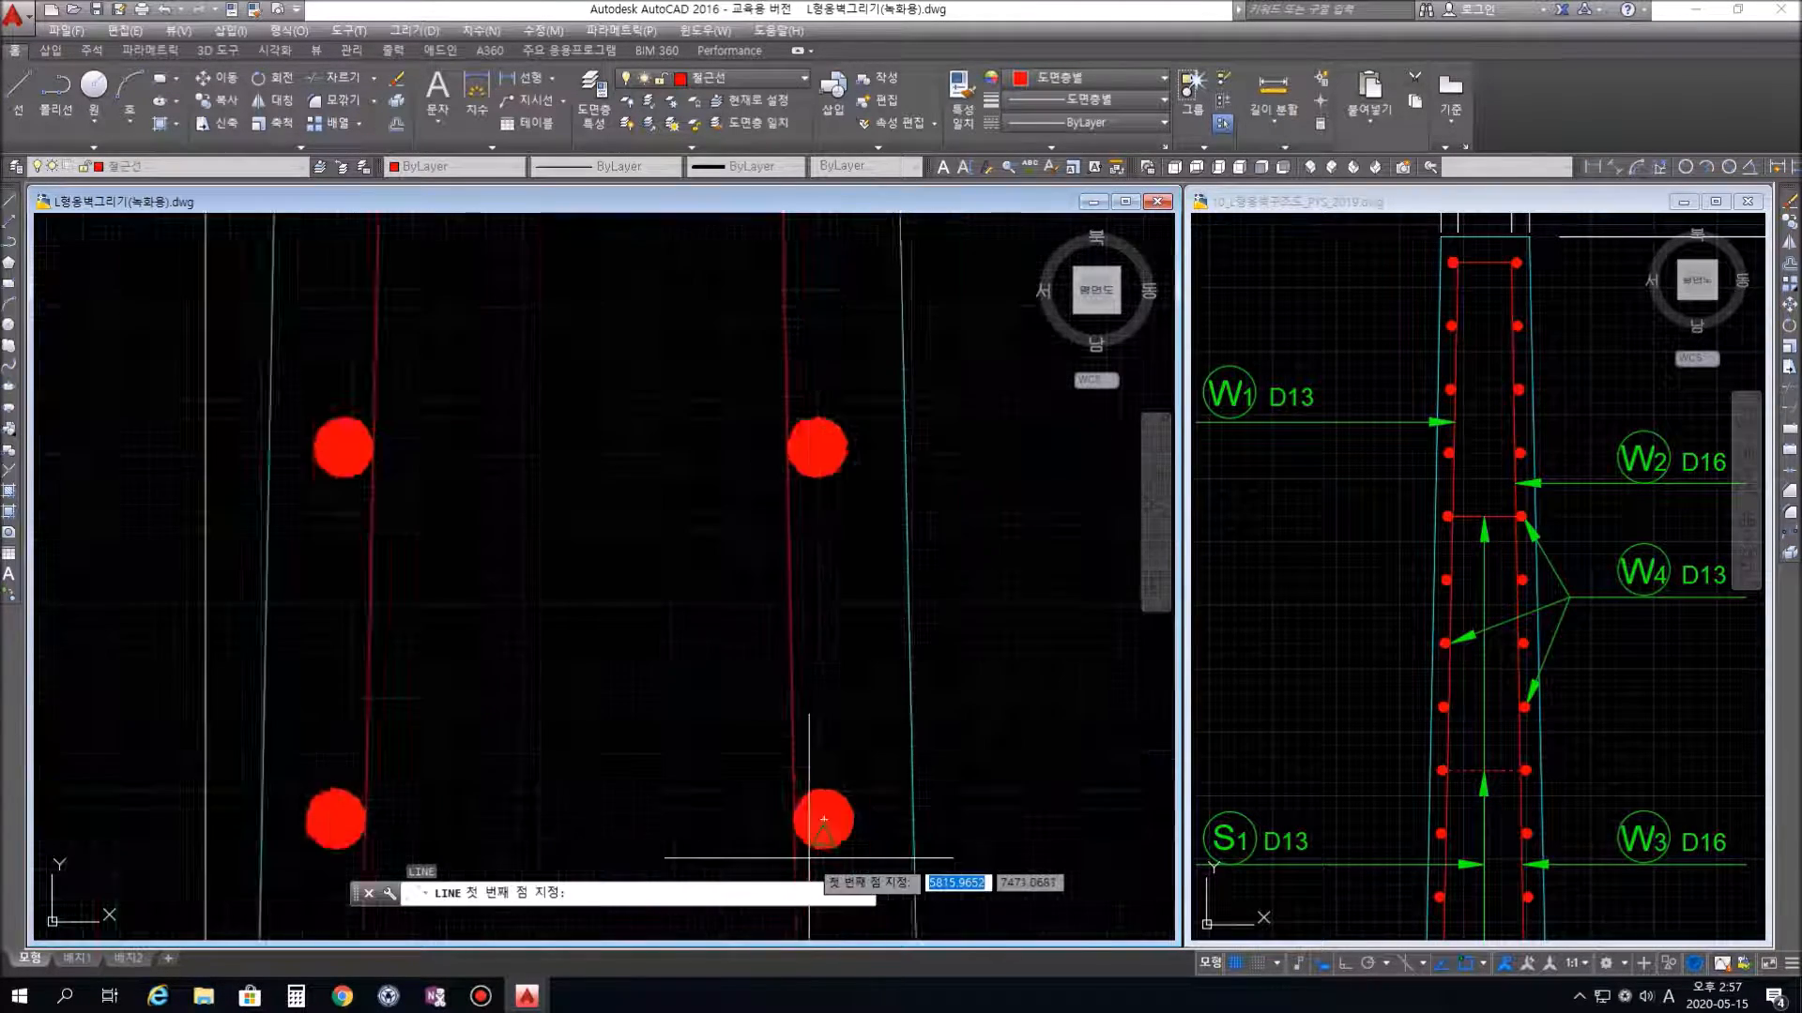
click(830, 796)
middle_drag(530, 803, 867, 816)
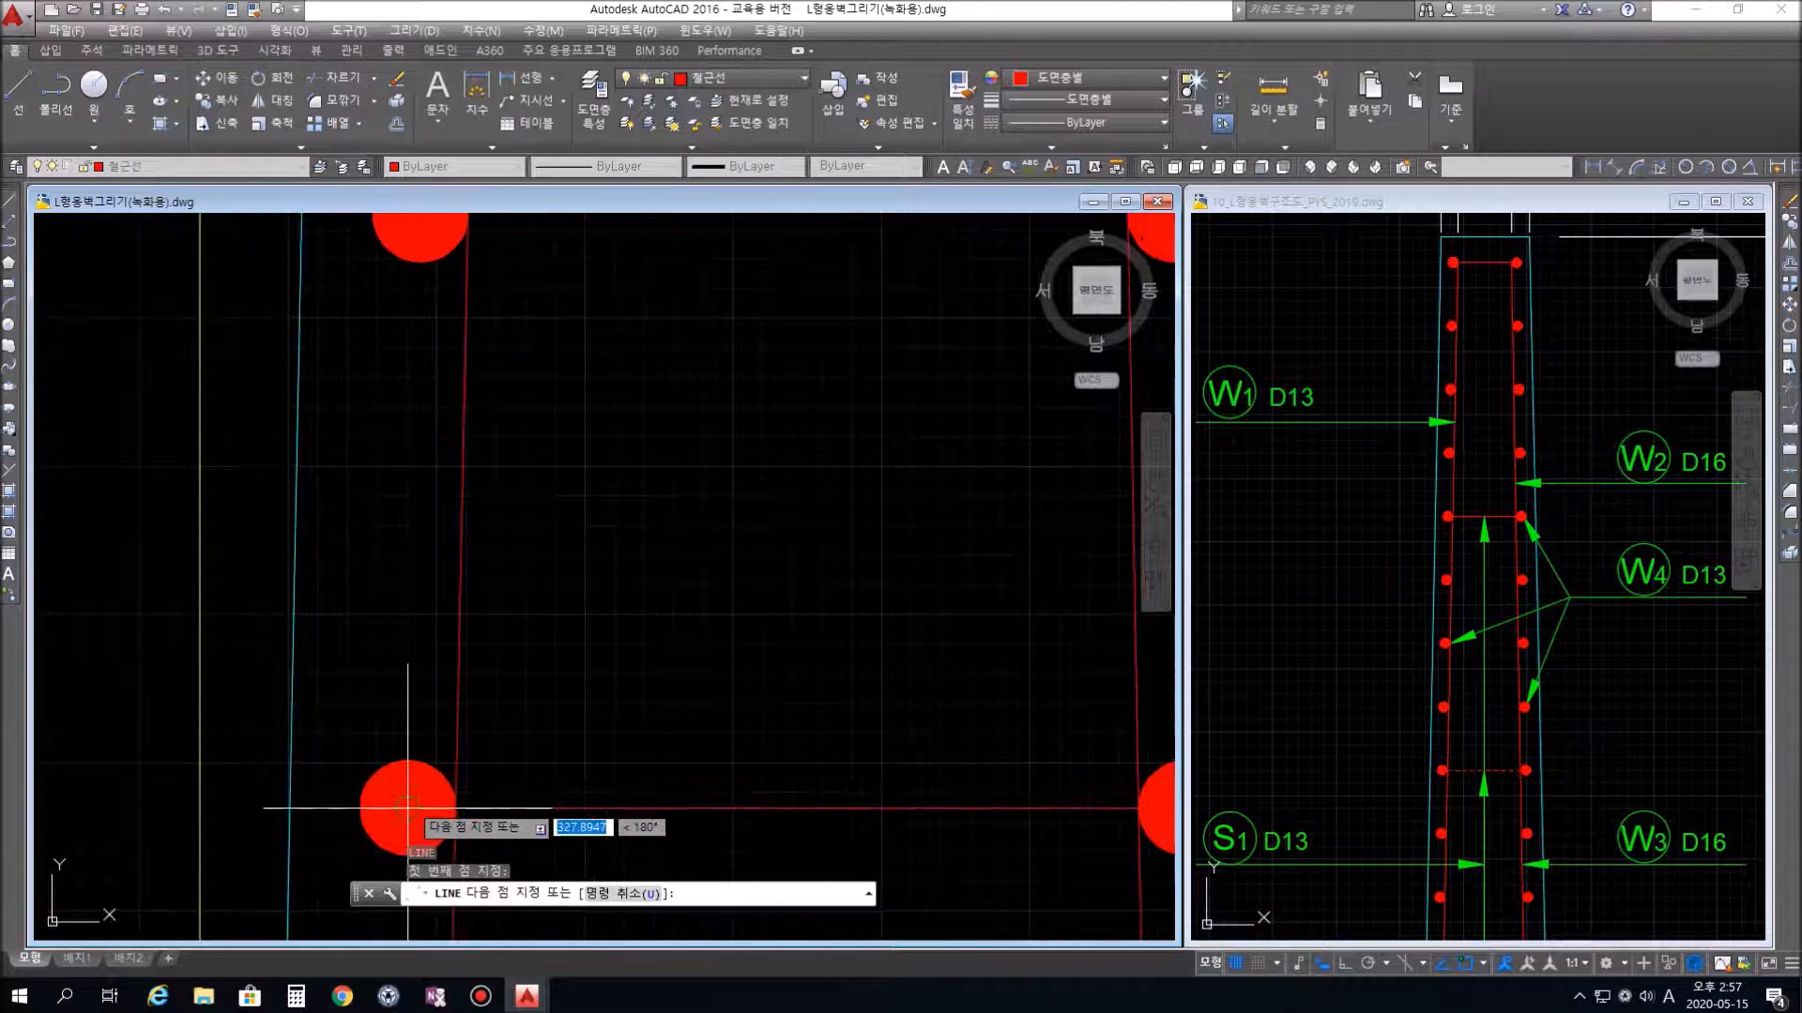
key(Escape)
Draw a horizontal line joining the centres of the thirteenth pair of dots from the top of the stem
key(space)
middle_drag(873, 813, 811, 296)
scroll(844, 389, down, 7)
middle_drag(950, 737, 929, 563)
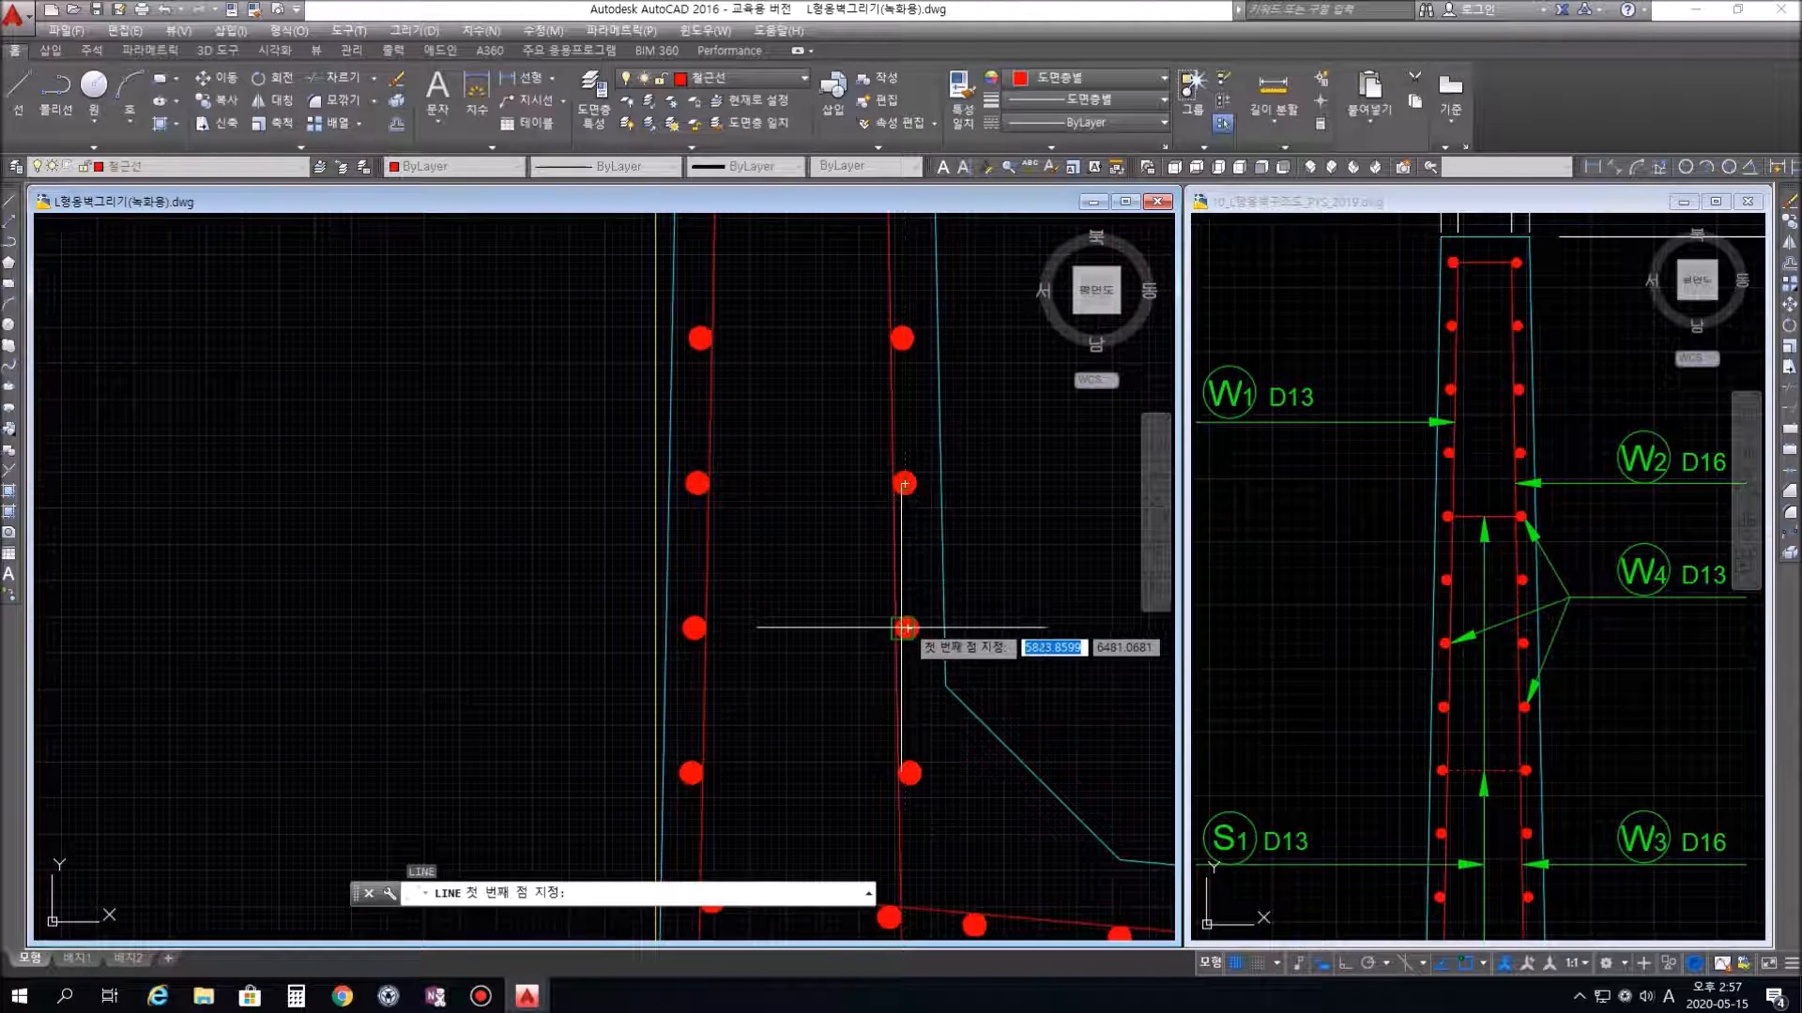
scroll(906, 628, up, 4)
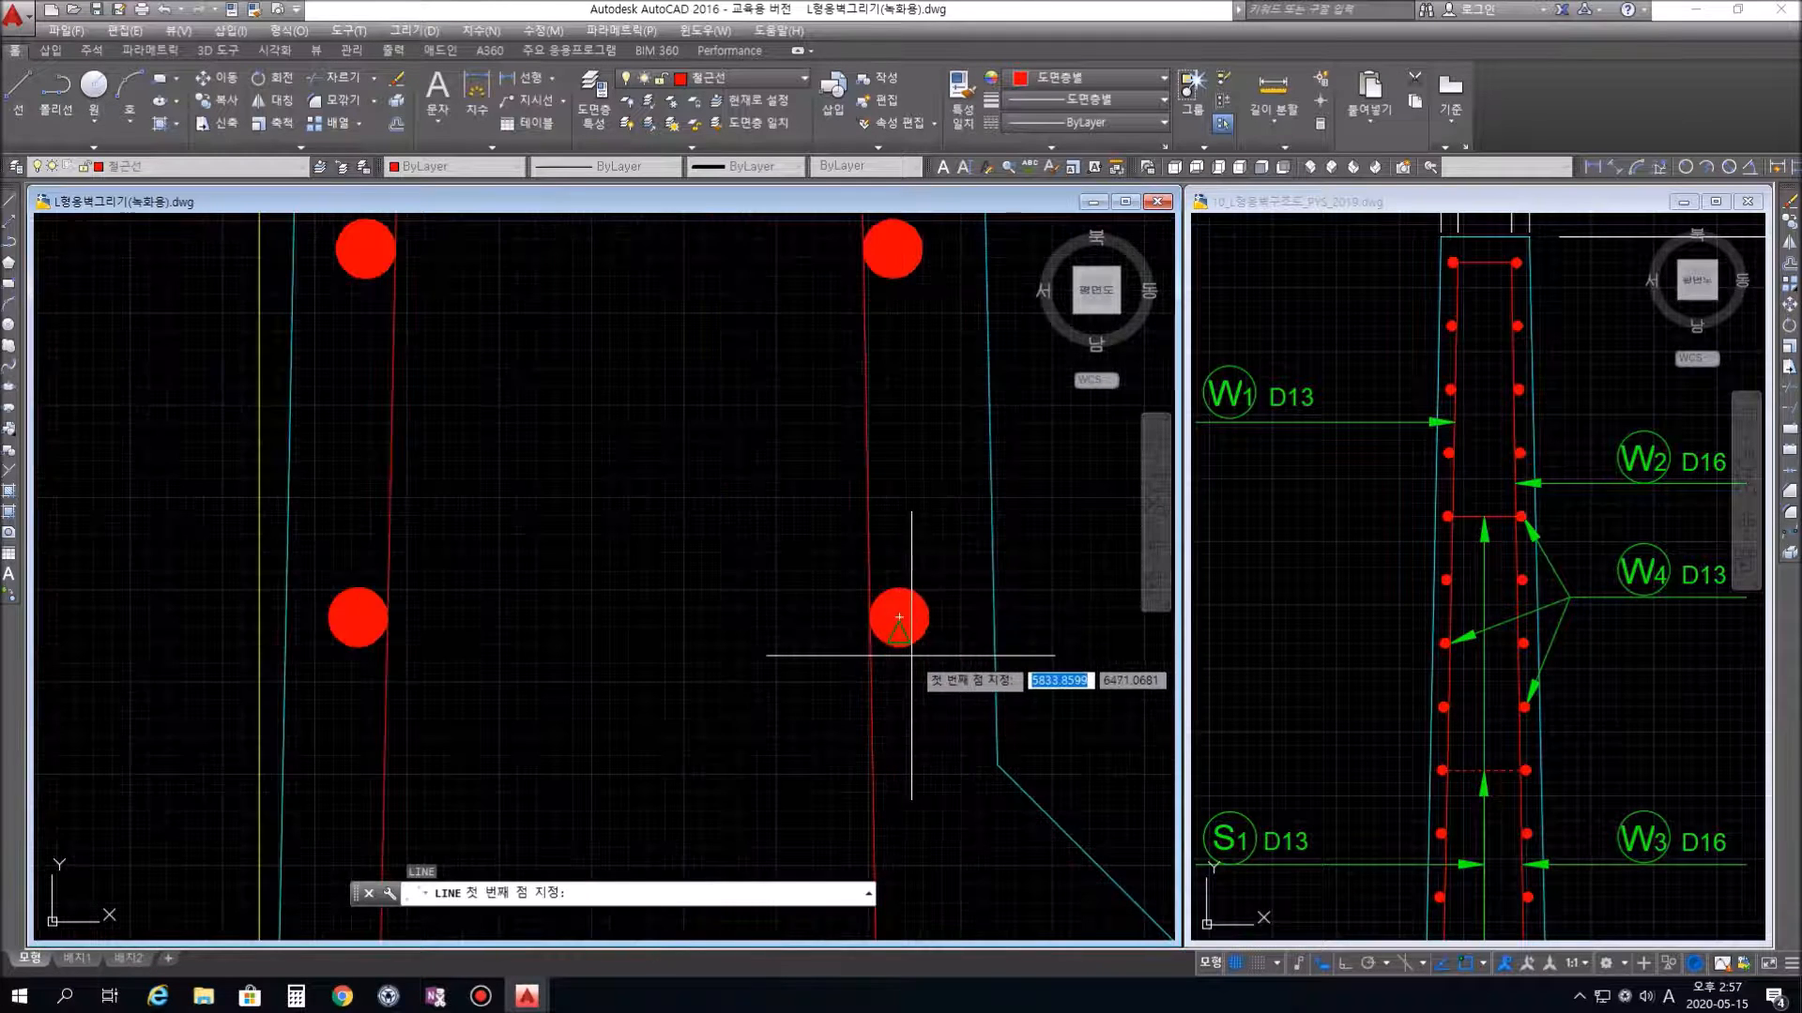
click(899, 618)
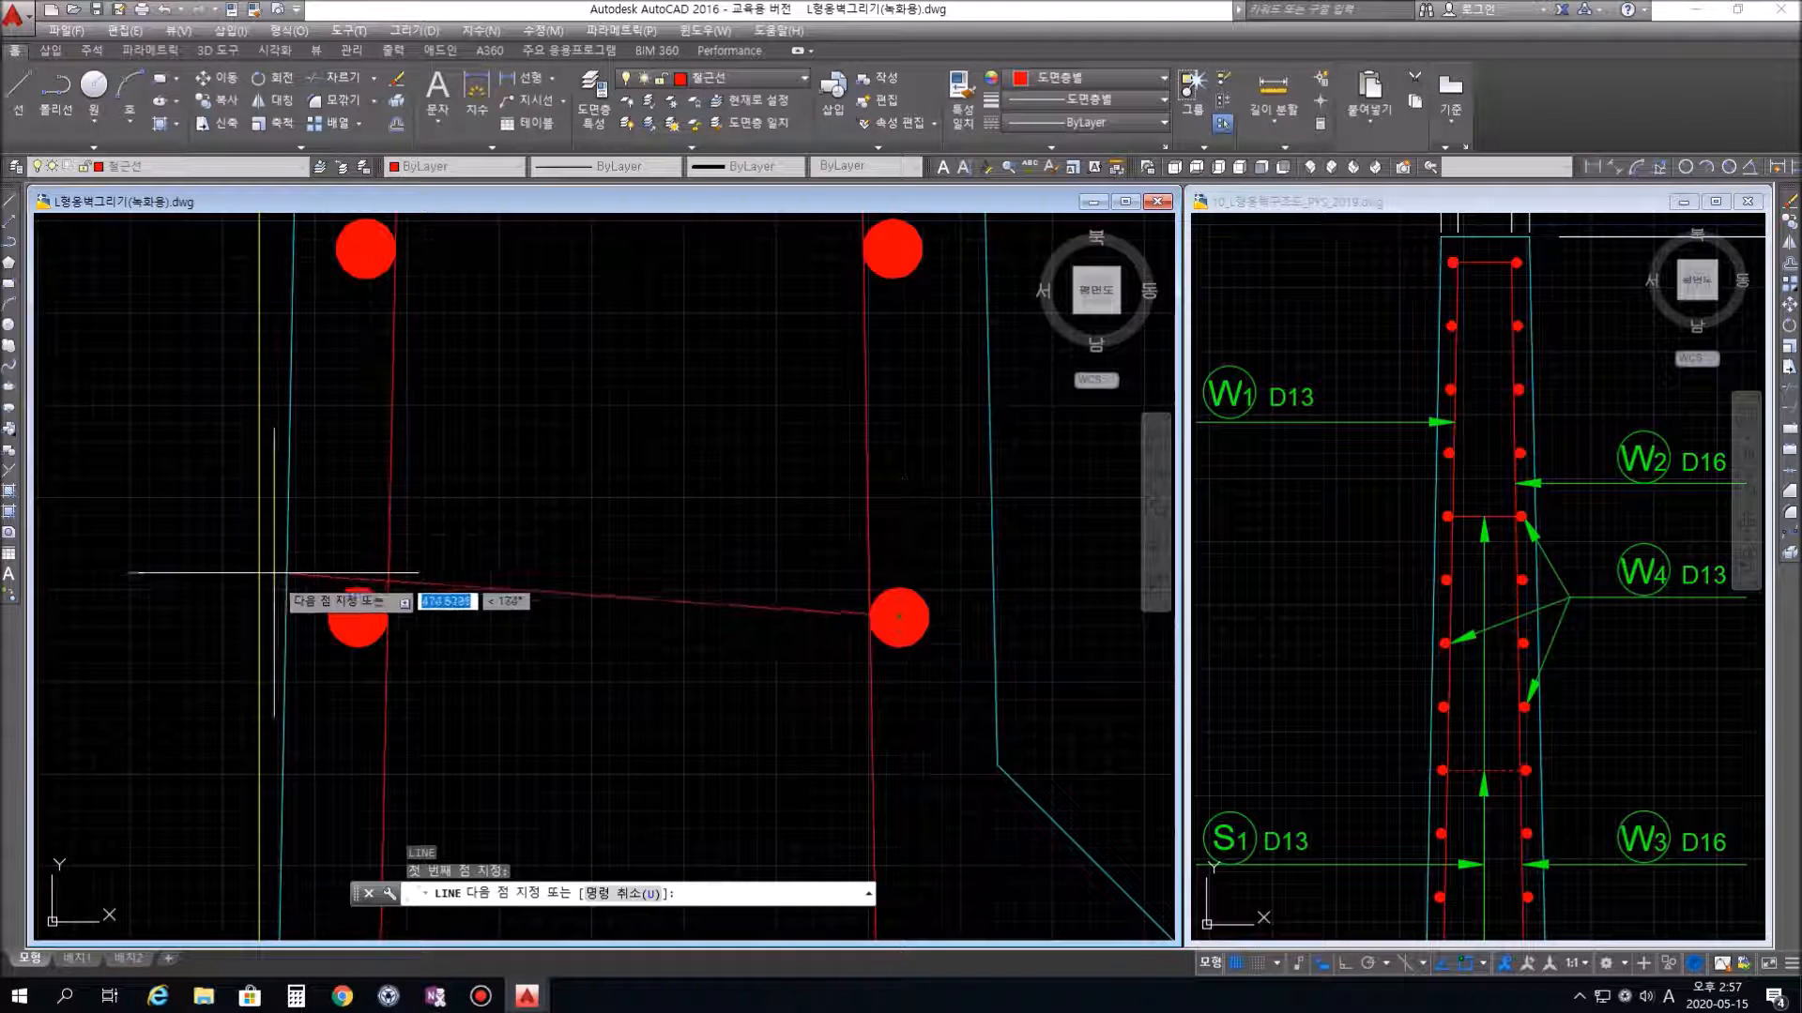
click(343, 618)
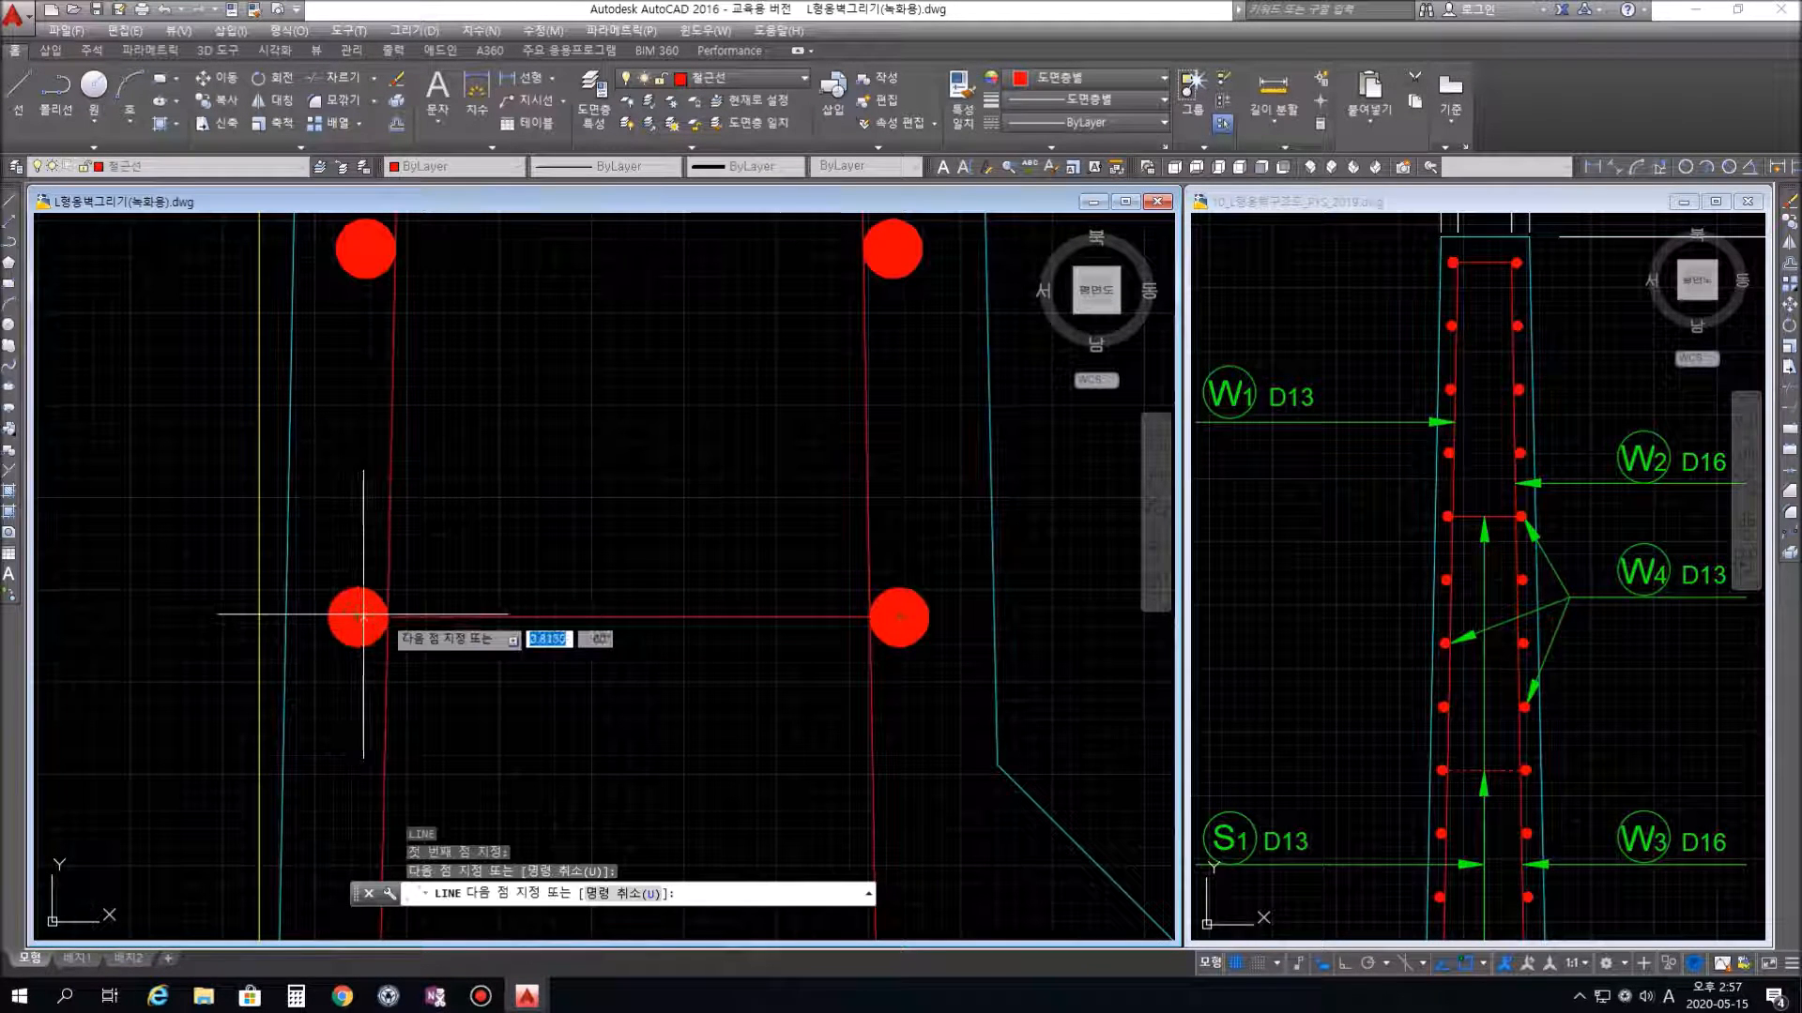
key(Return)
key(Return)
Examine in the reference drawing which footing dot pairs the vertical tie lines connect
scroll(839, 638, down, 3)
scroll(1023, 739, down, 1)
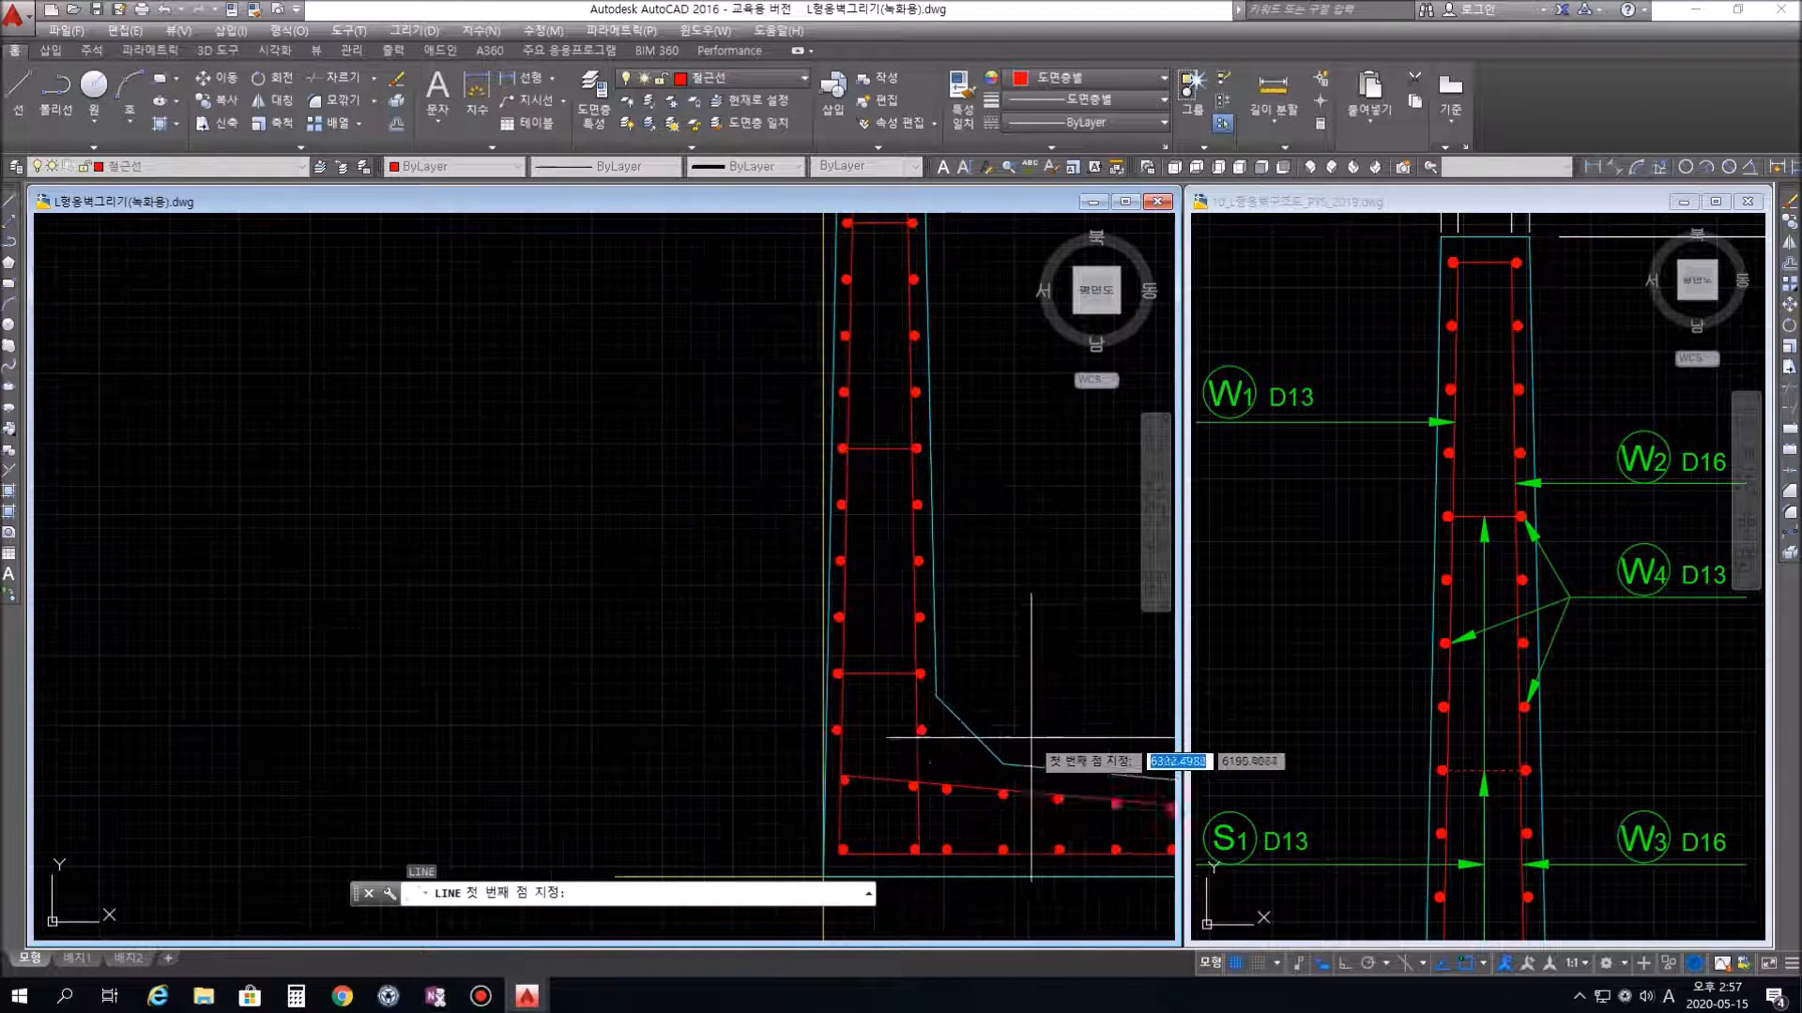
mouse_move(1061, 740)
middle_down()
mouse_move(782, 514)
mouse_move(698, 415)
middle_up()
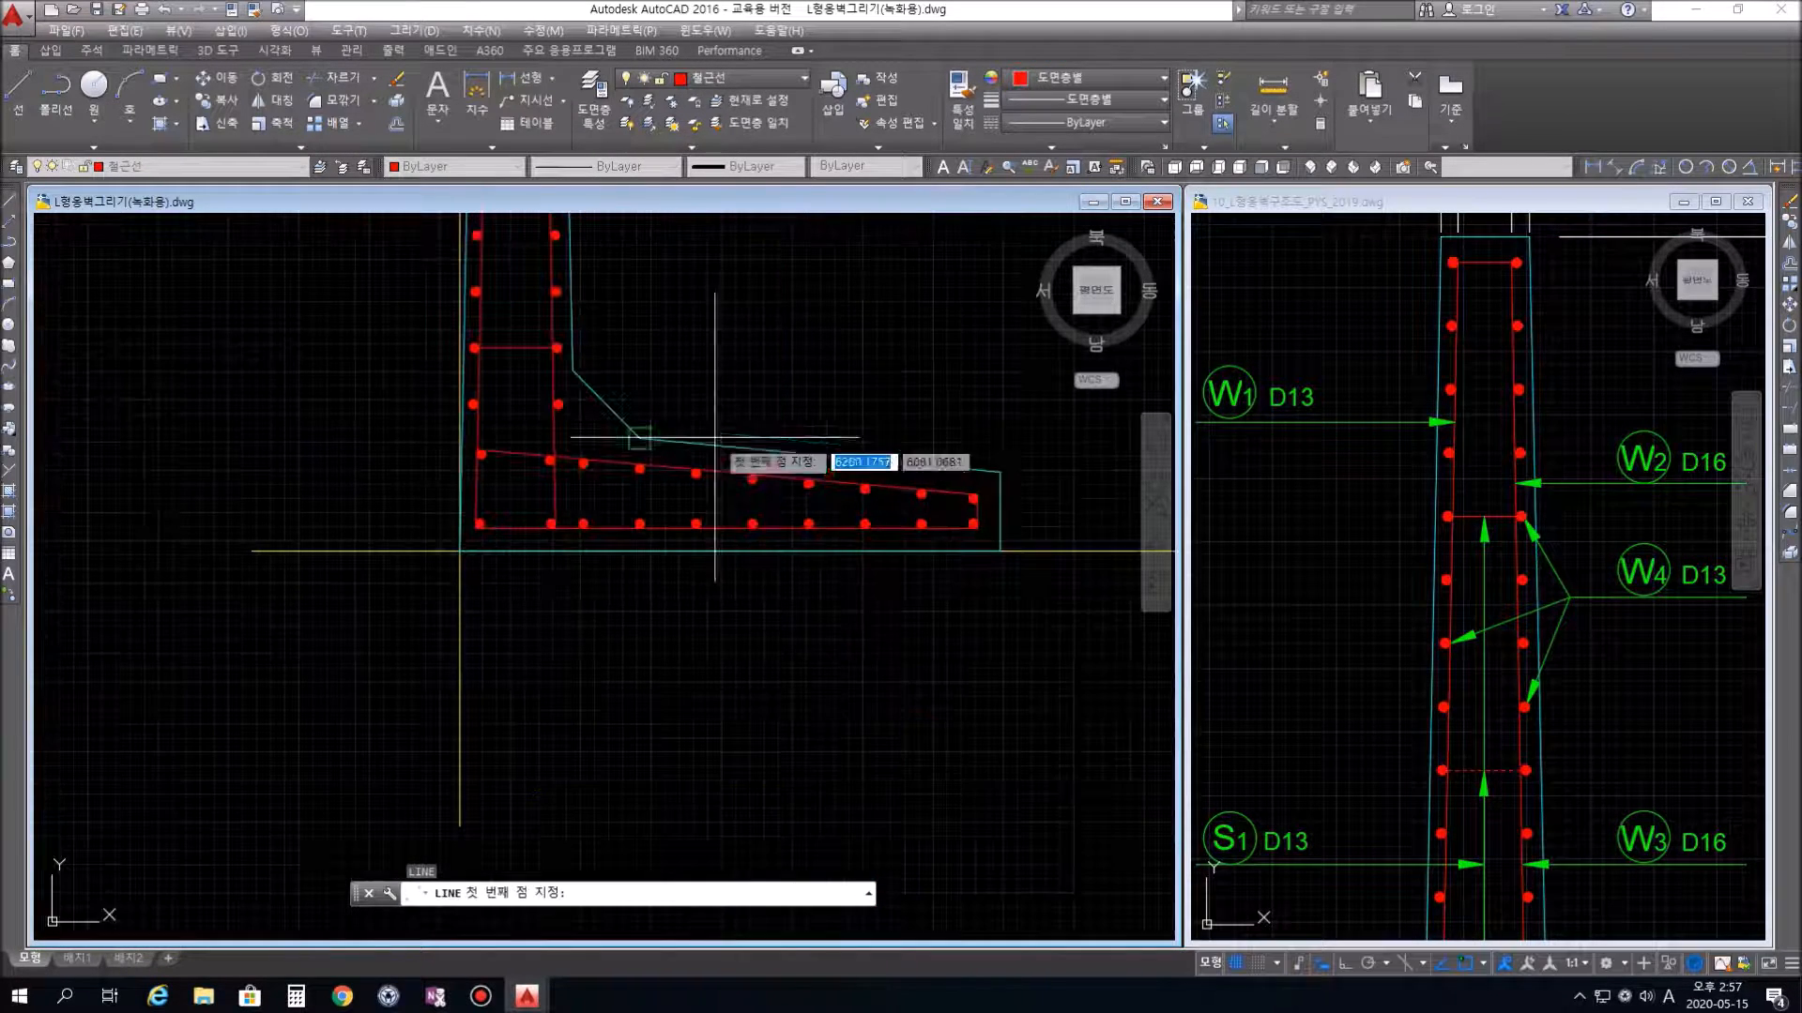
click(1610, 749)
middle_drag(1637, 723, 1360, 380)
middle_drag(1662, 784, 1640, 568)
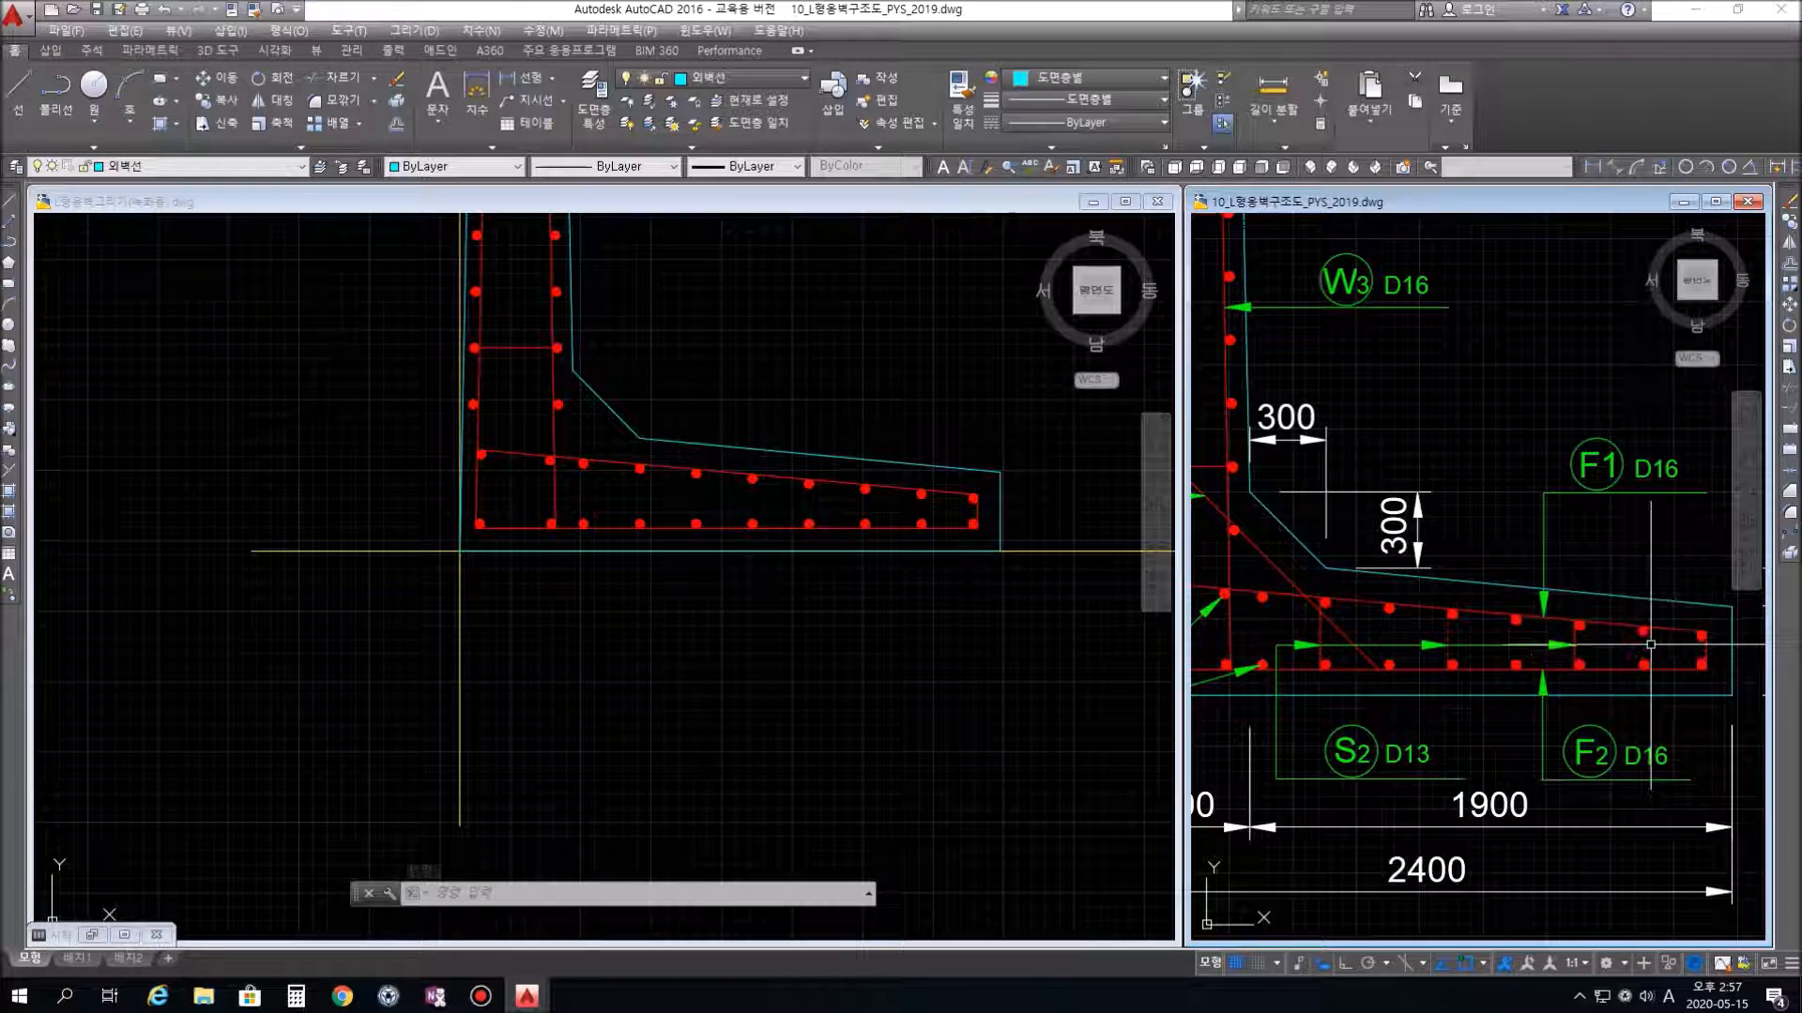
click(888, 475)
Draw a vertical line joining the centres of the third pair of footing dots from the free end
scroll(896, 462, up, 4)
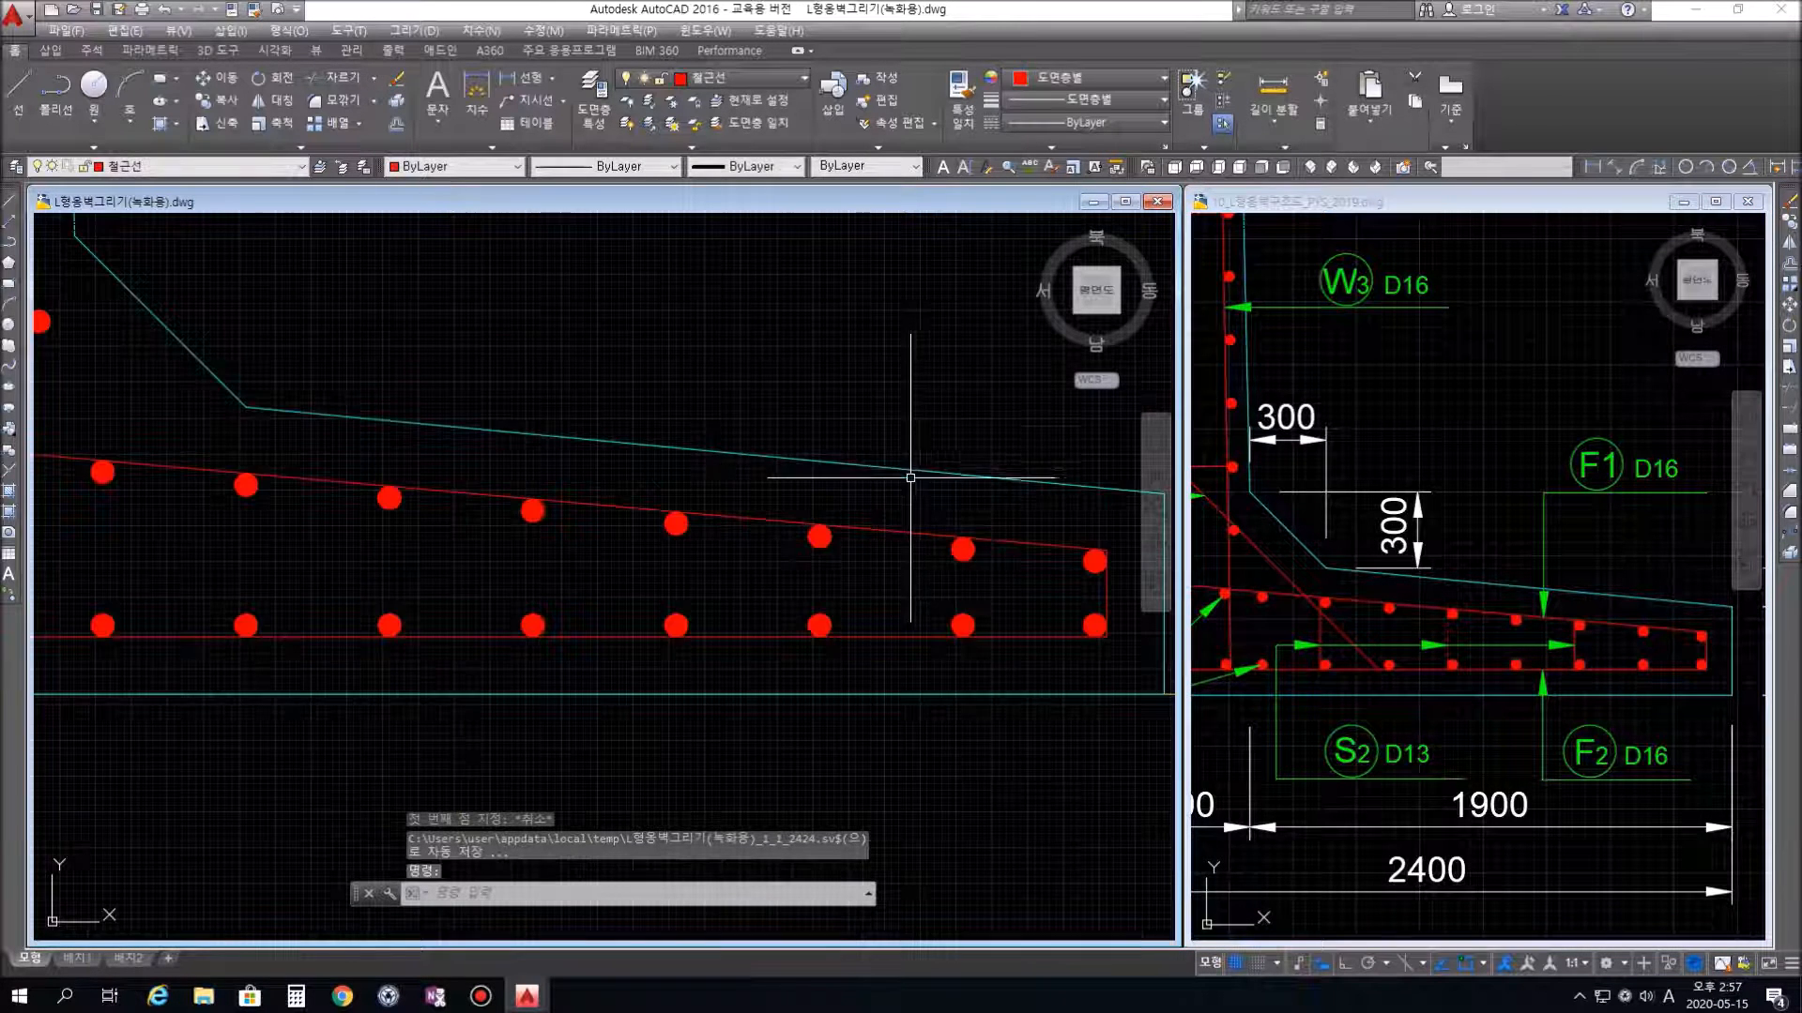
scroll(903, 462, up, 2)
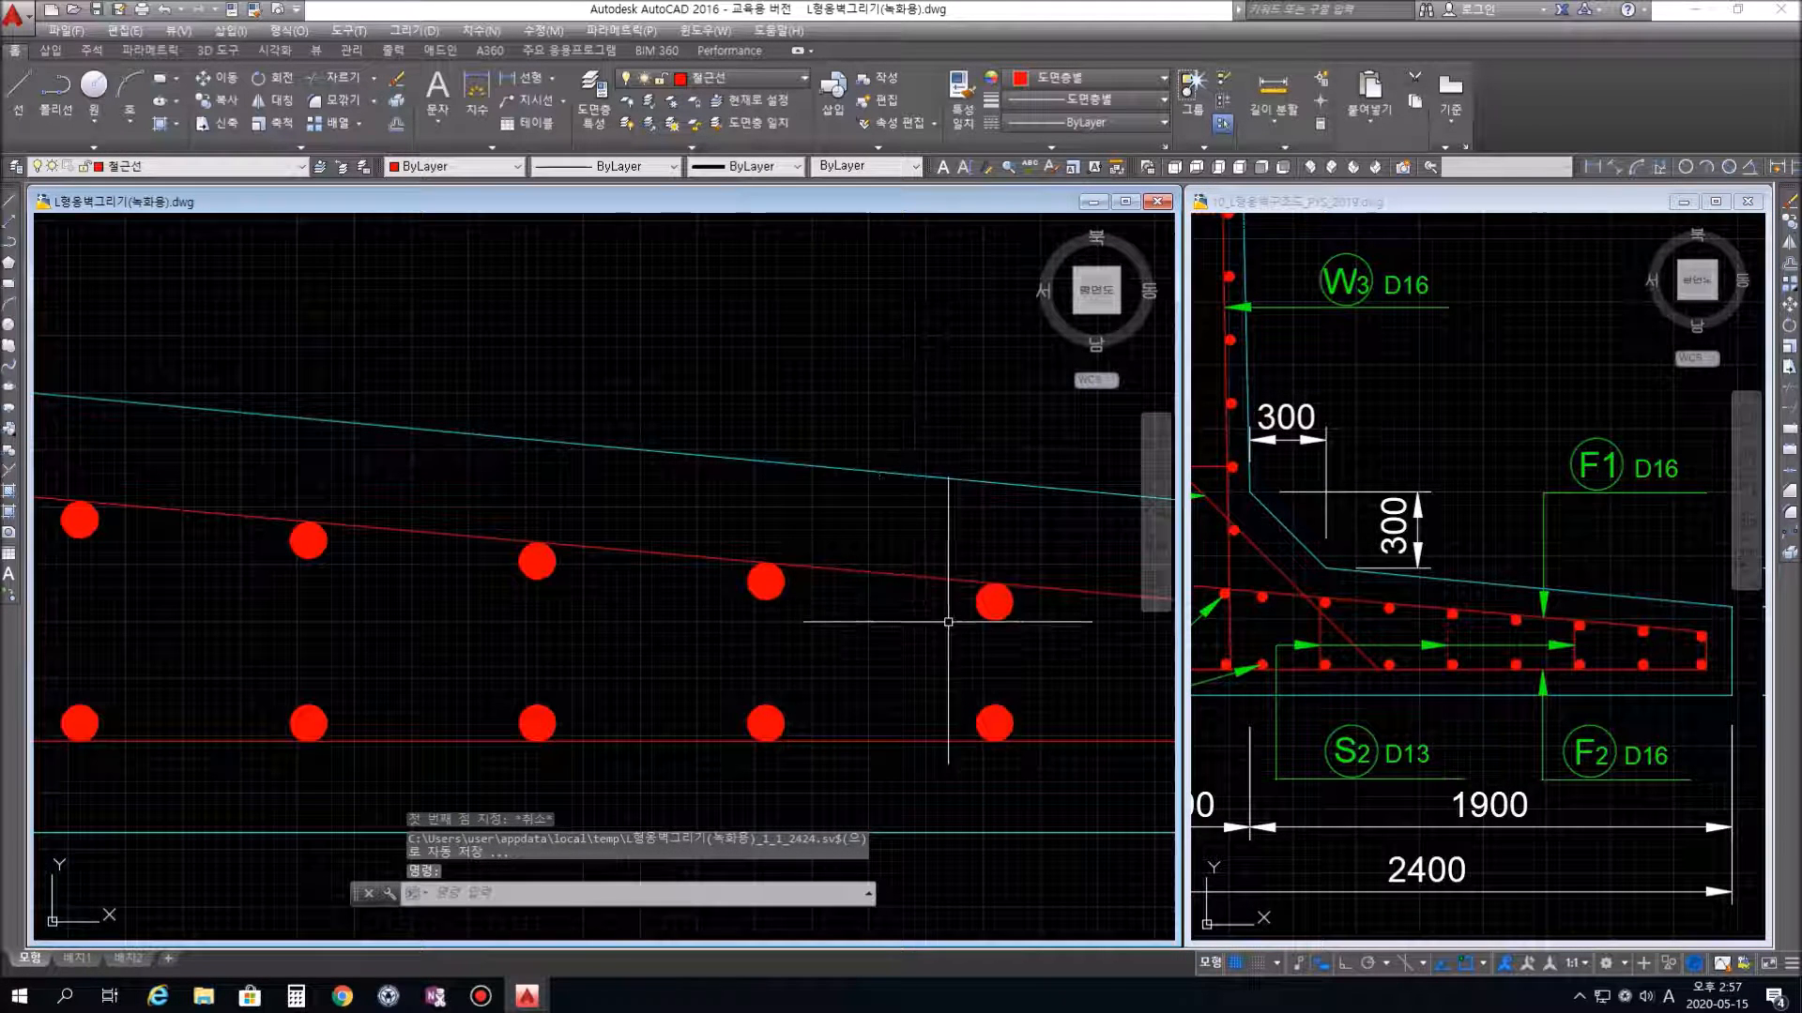
scroll(942, 625, down, 2)
middle_drag(889, 686, 896, 636)
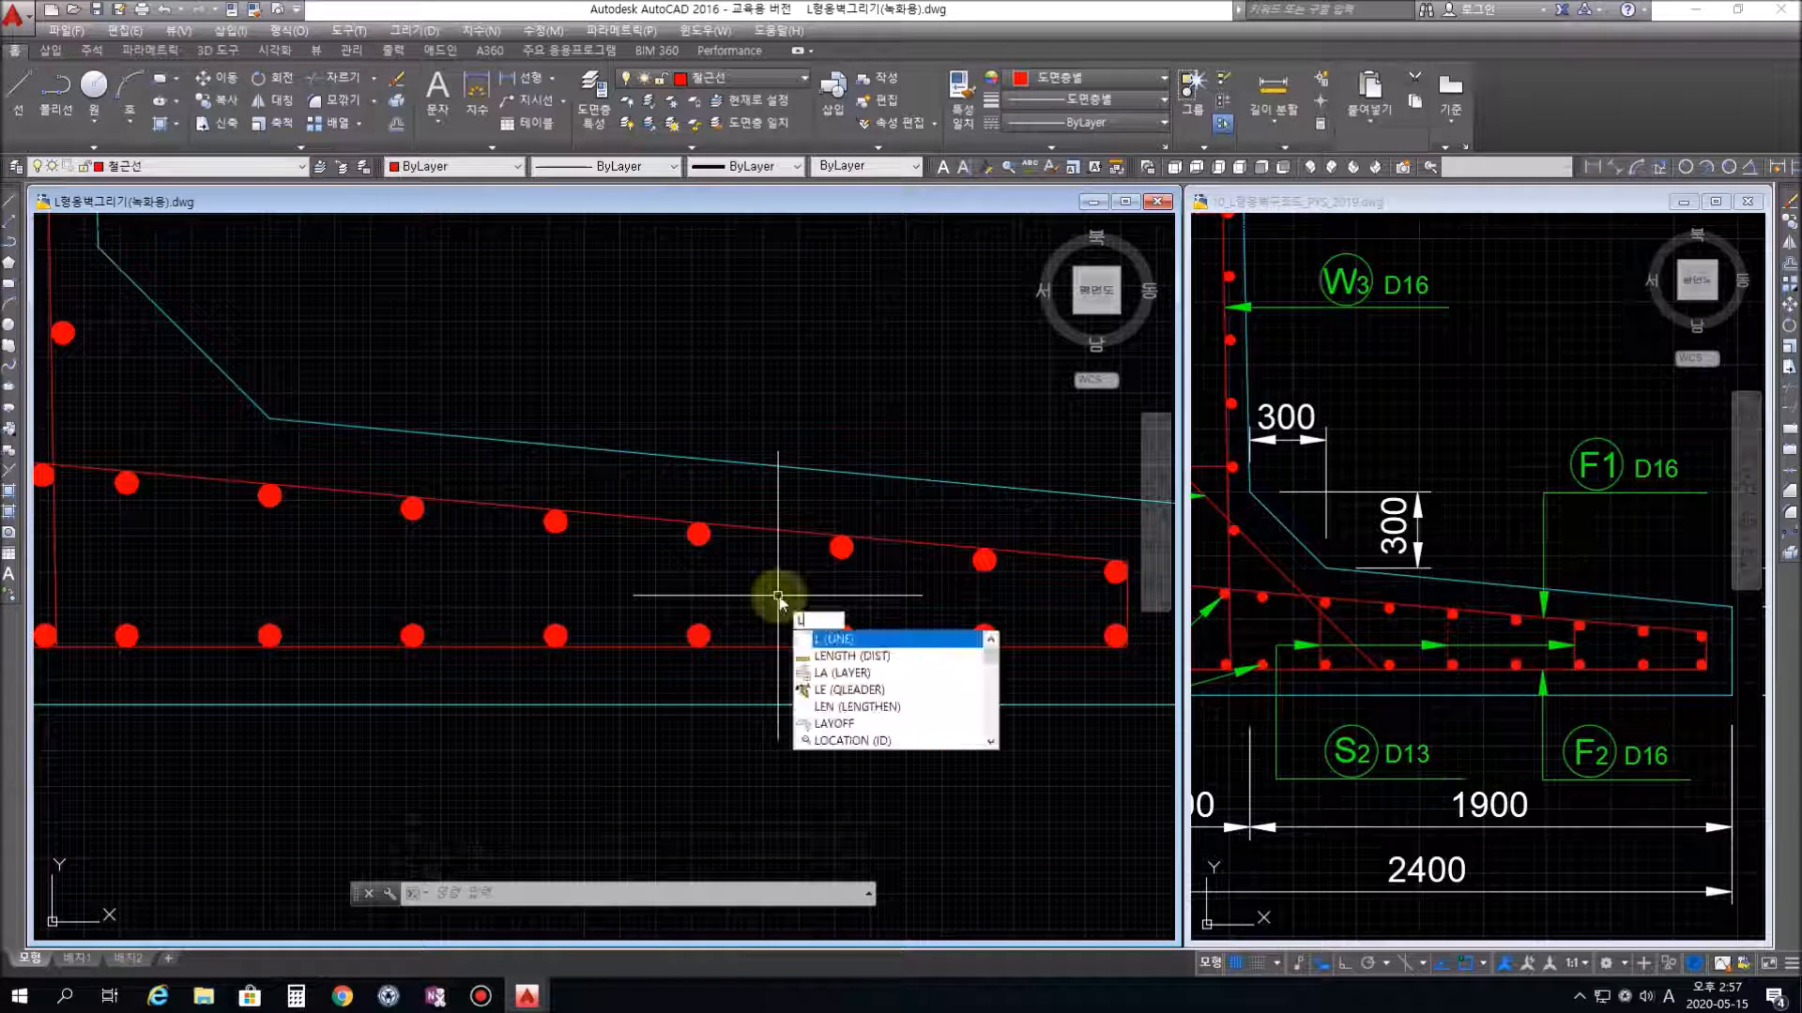
key(Return)
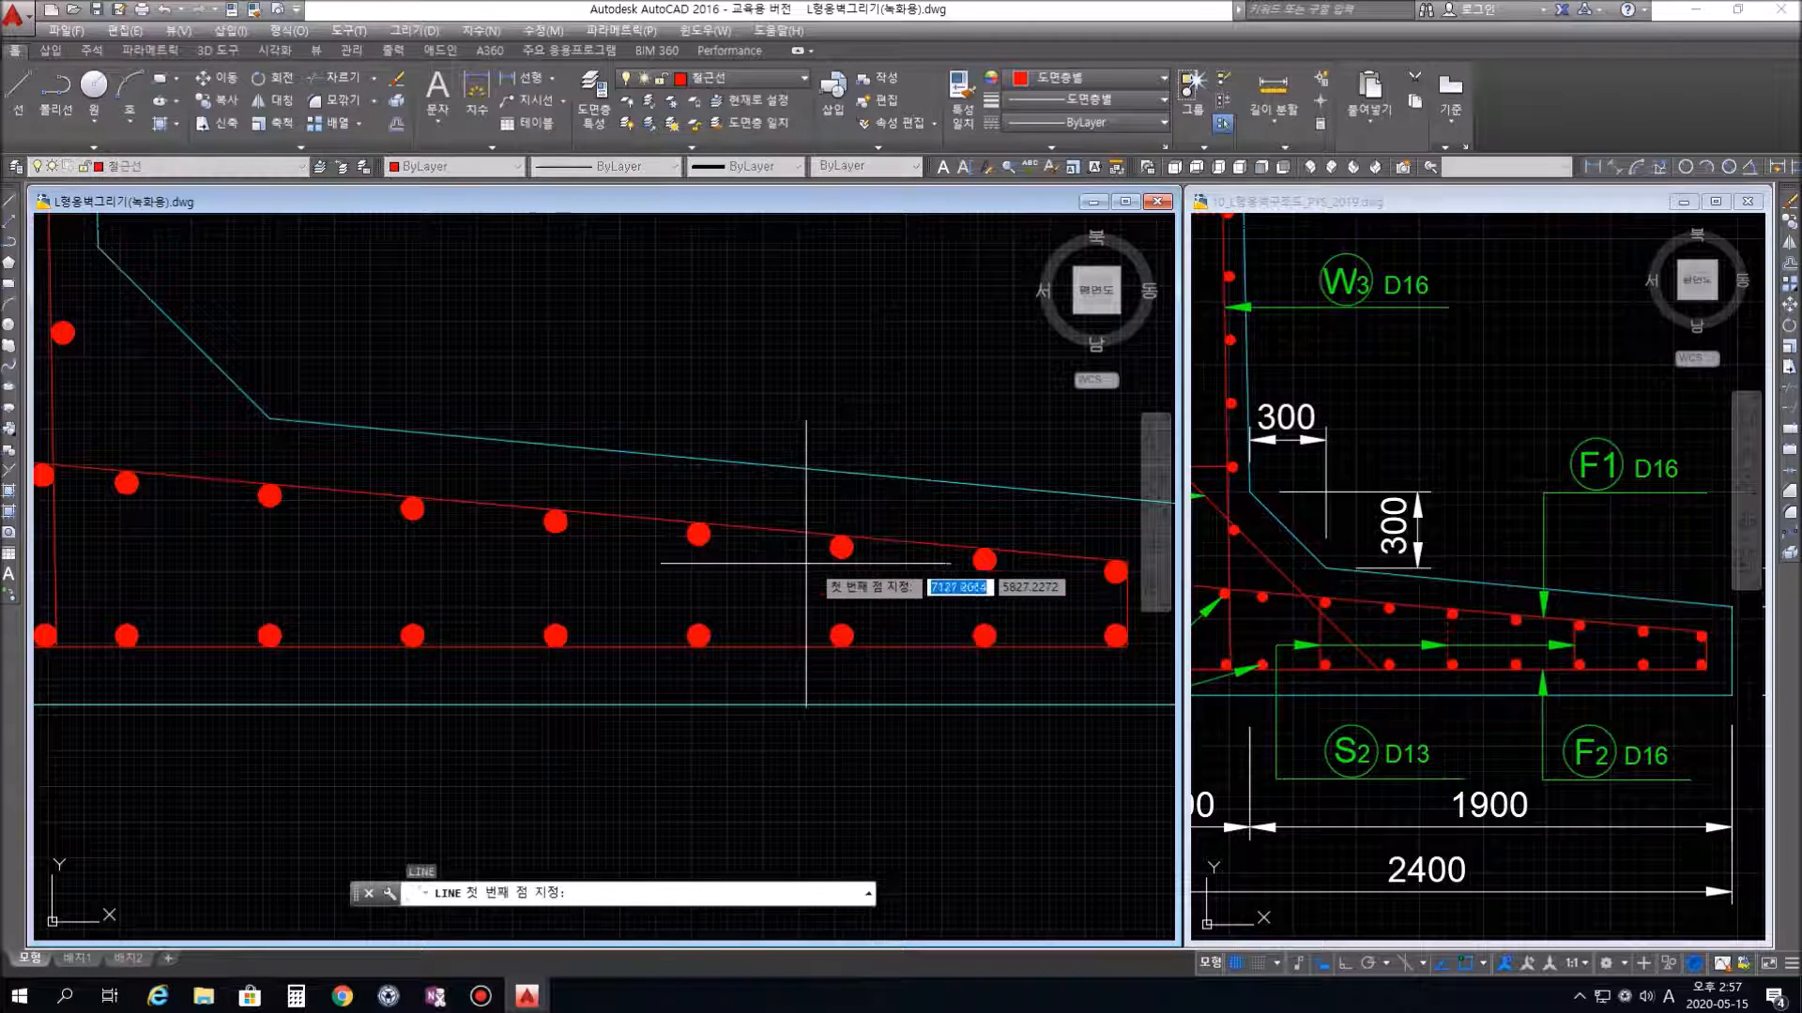
scroll(844, 557, up, 4)
click(837, 532)
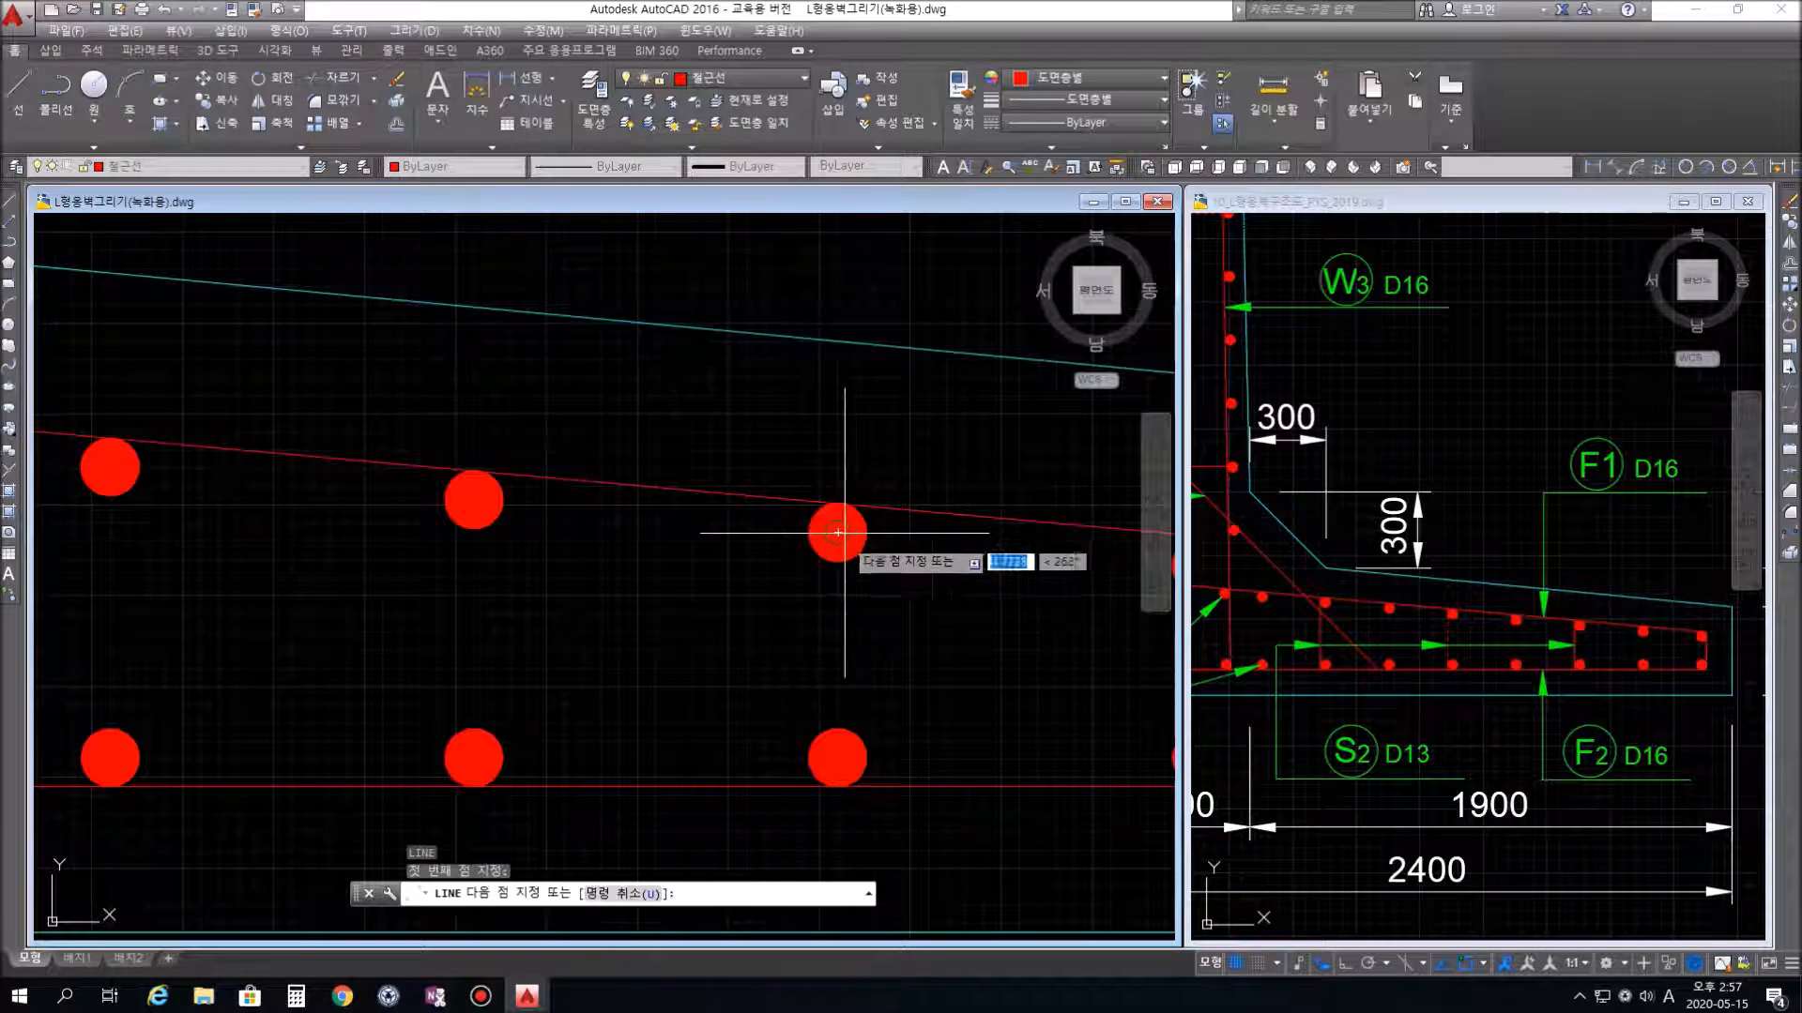
click(837, 755)
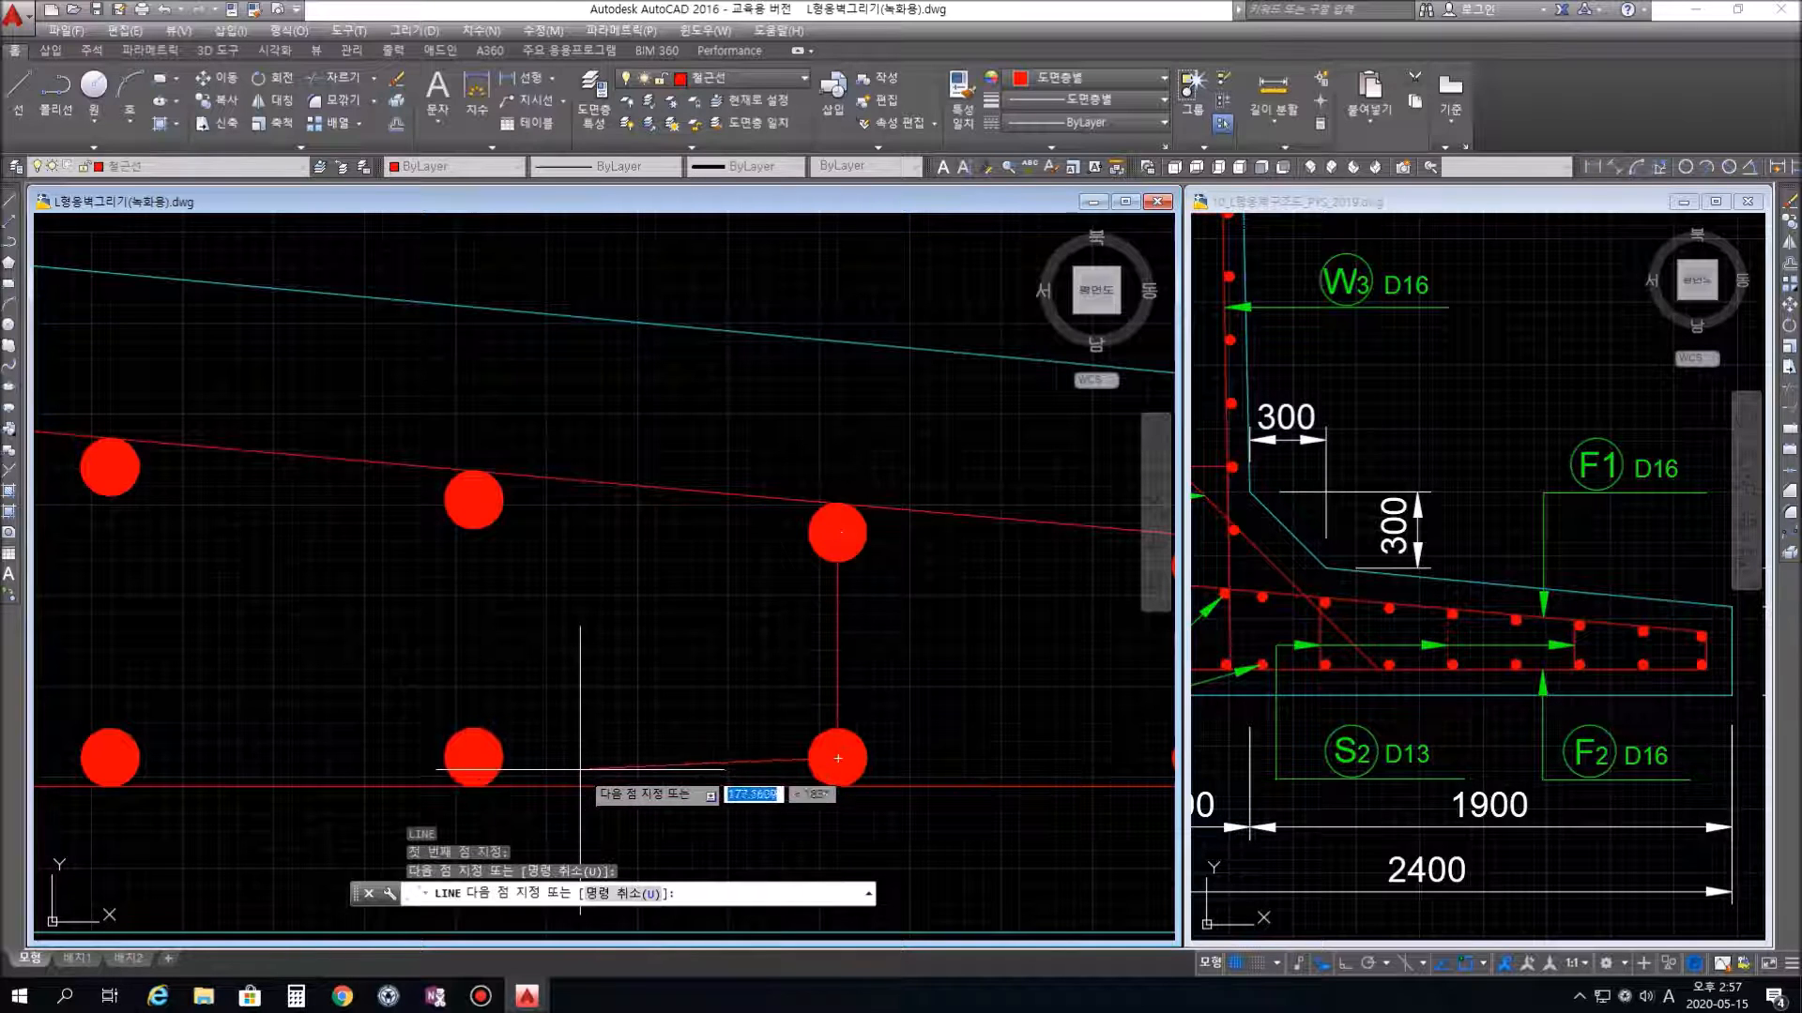
key(Return)
key(Return)
Draw a vertical line between the centres of the fifth pair of footing dots from the free end
scroll(560, 744, down, 5)
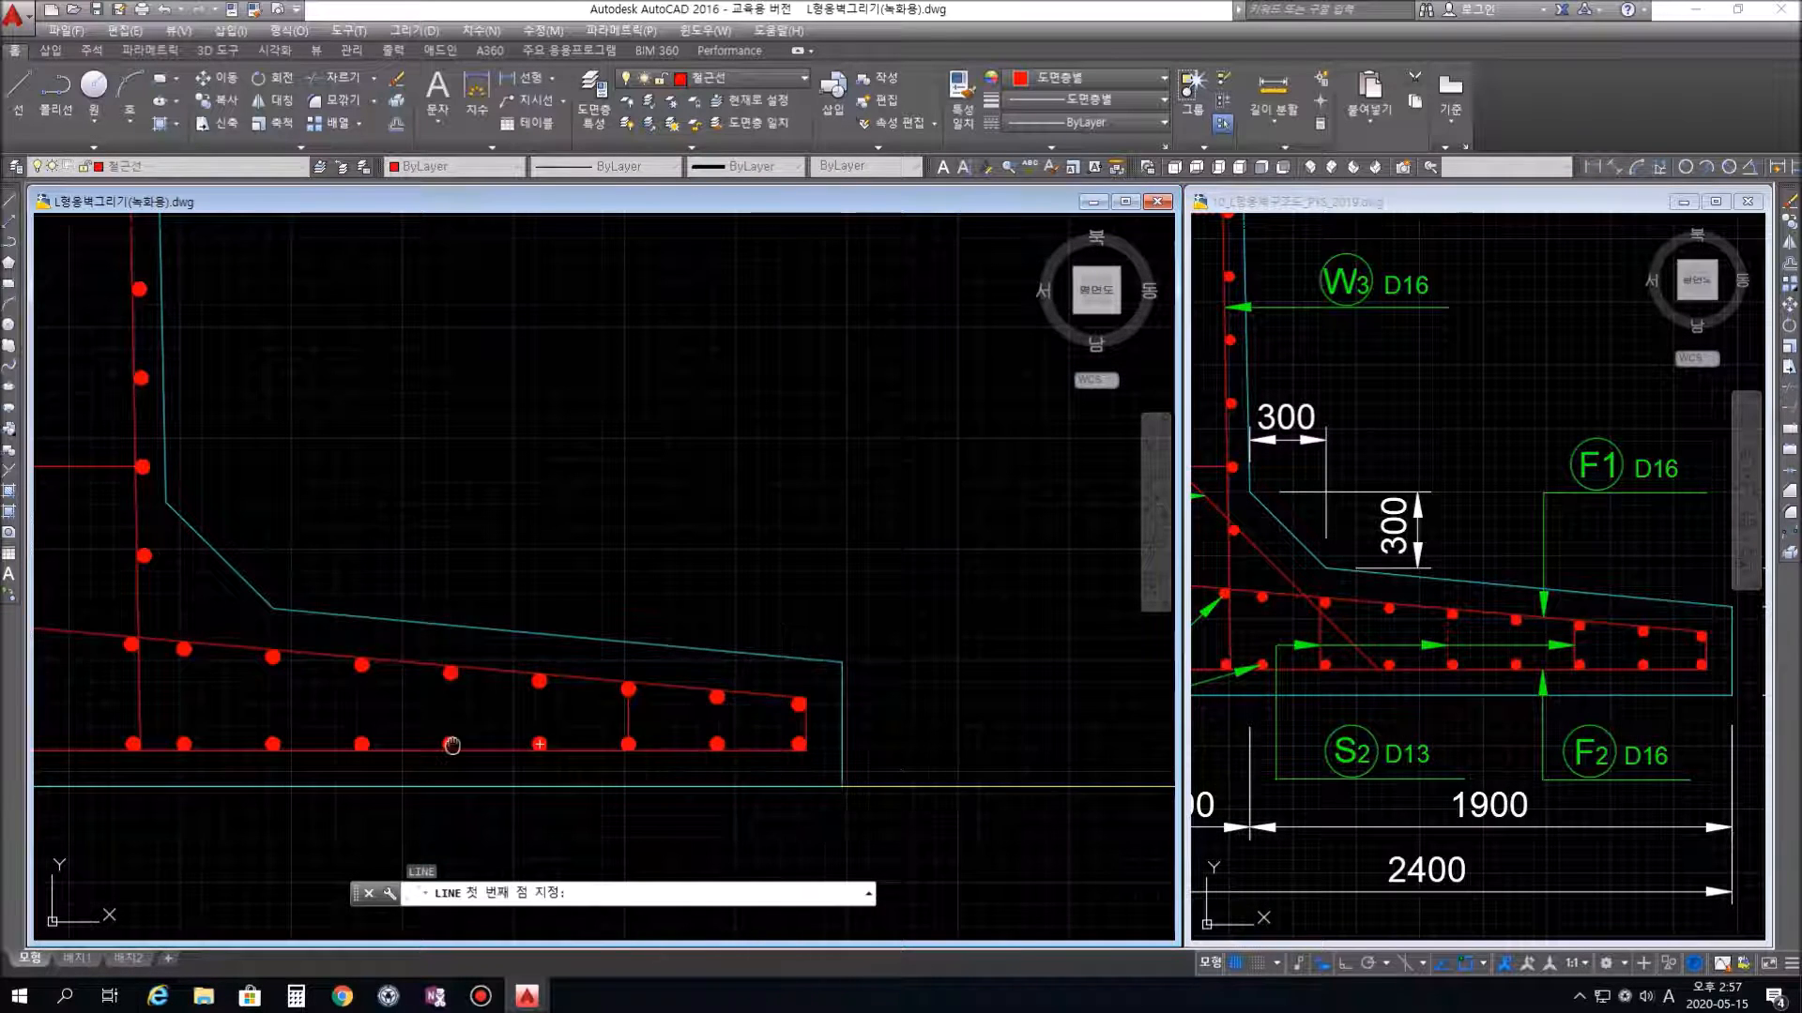
middle_drag(450, 745, 661, 732)
scroll(664, 681, up, 2)
scroll(667, 679, up, 4)
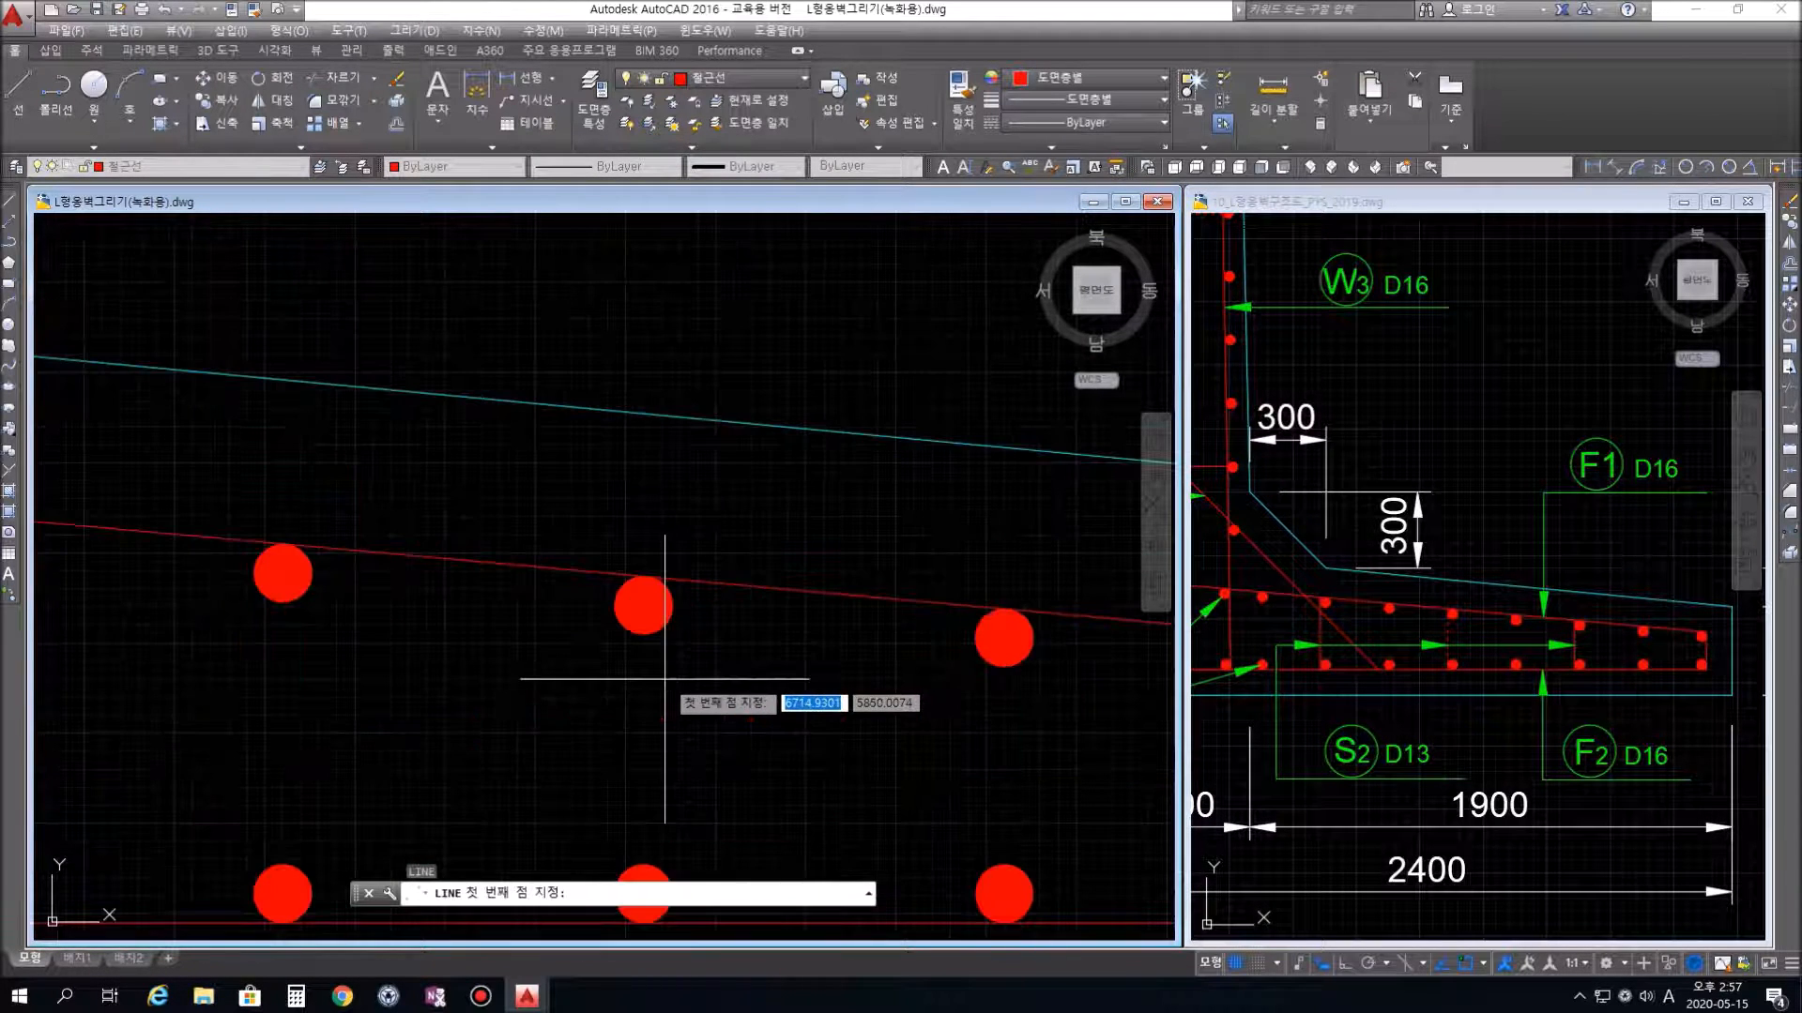
click(644, 603)
middle_drag(644, 795, 676, 644)
click(676, 741)
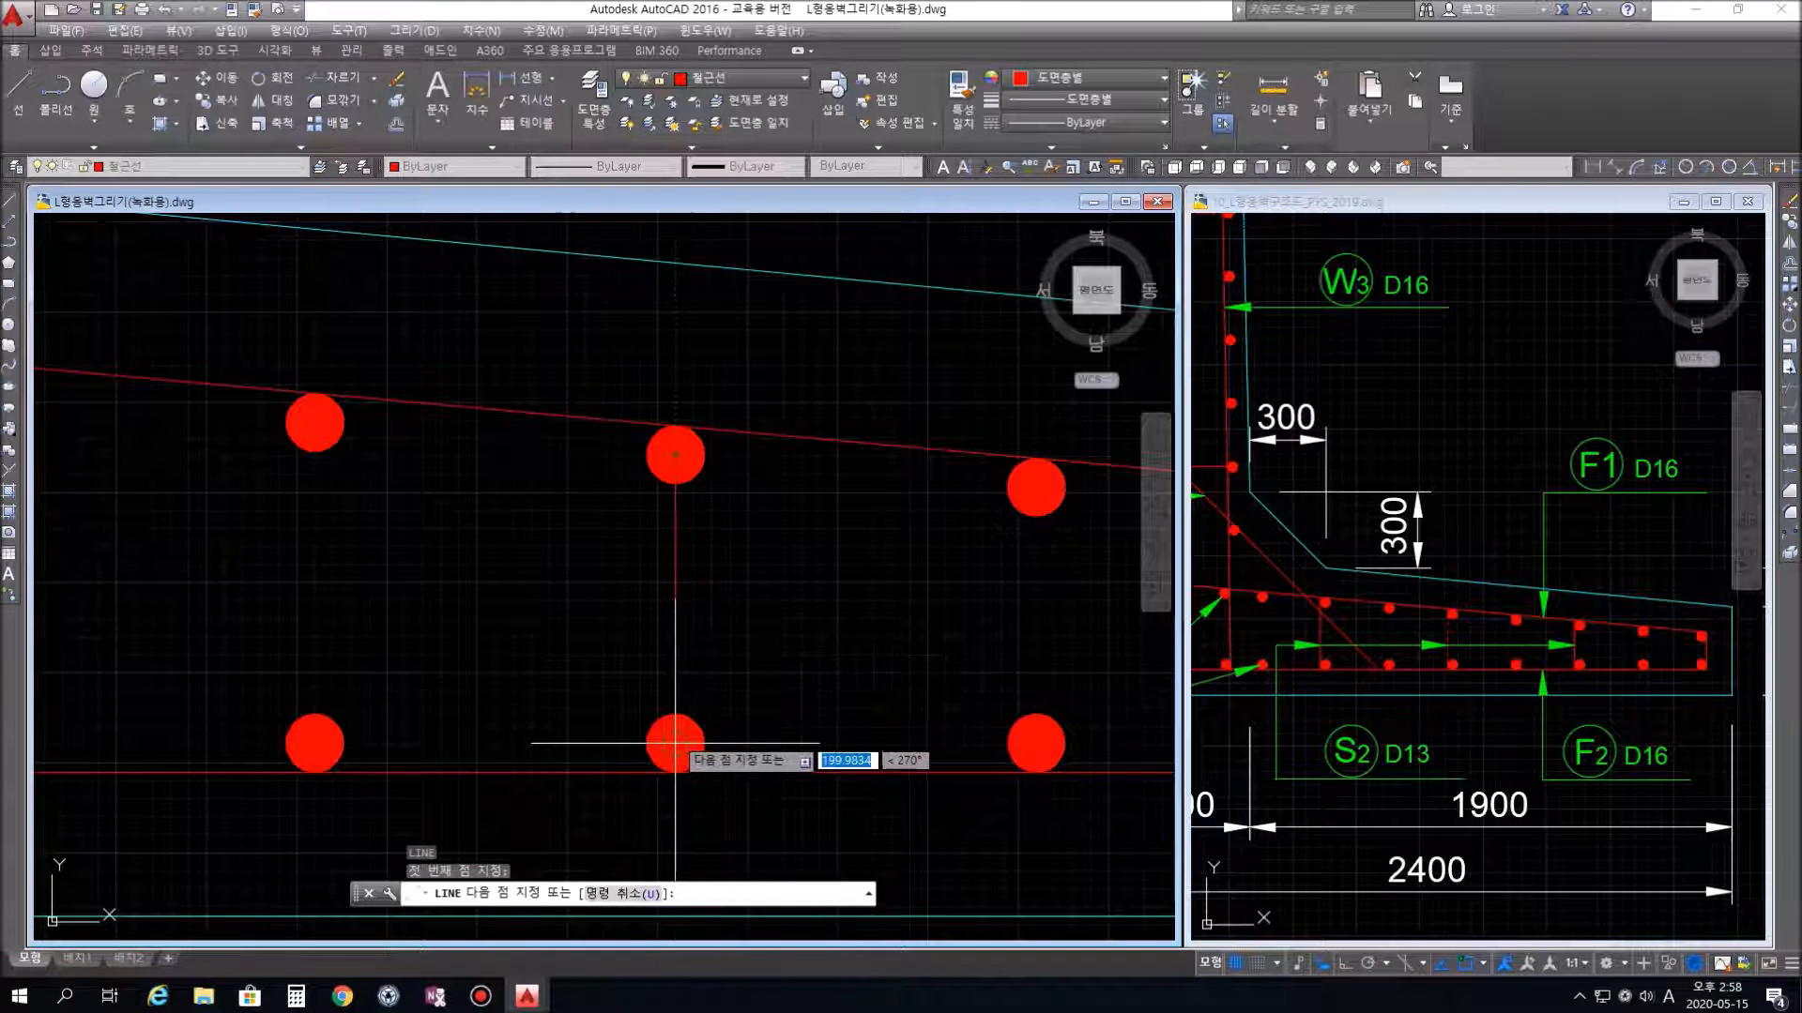
key(Return)
Draw a vertical line between the centres of the seventh pair of footing dots from the free end, just below the haunch corner
middle_drag(381, 663, 686, 666)
scroll(541, 563, up, 4)
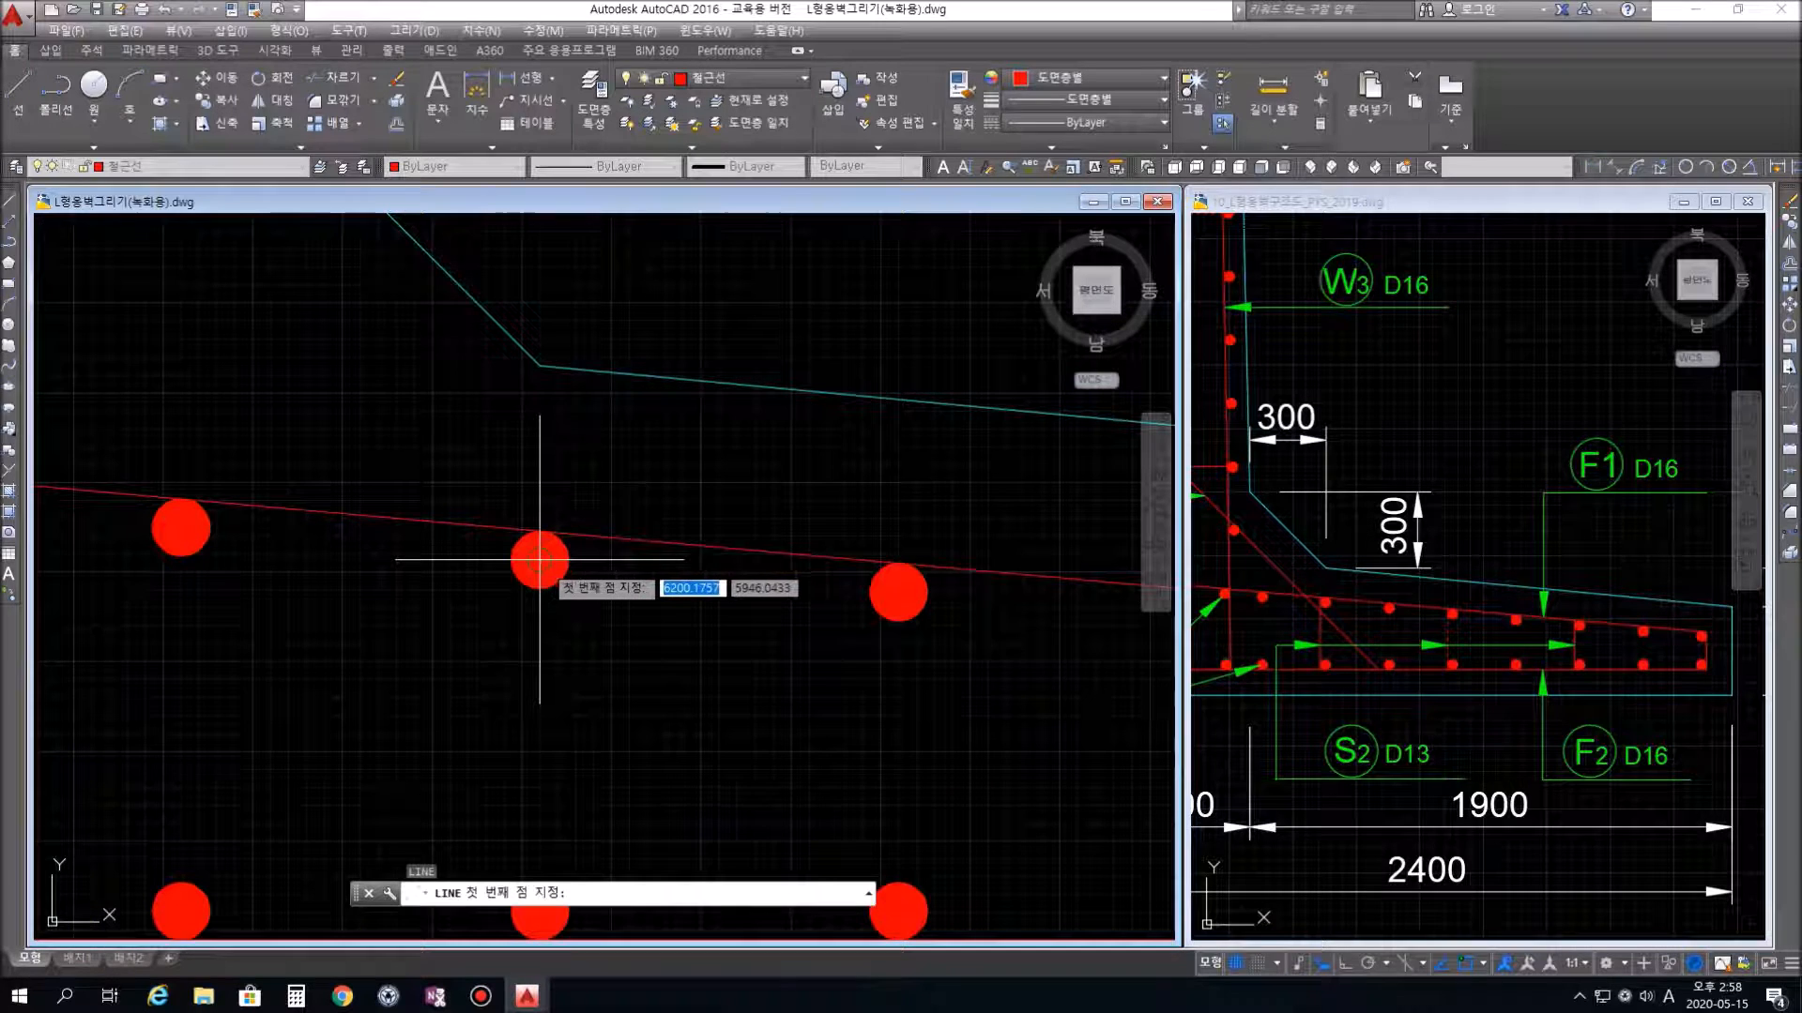
click(539, 561)
click(539, 909)
key(Return)
key(Return)
scroll(867, 818, down, 4)
mouse_move(872, 818)
middle_down()
mouse_move(781, 727)
mouse_move(624, 633)
middle_up()
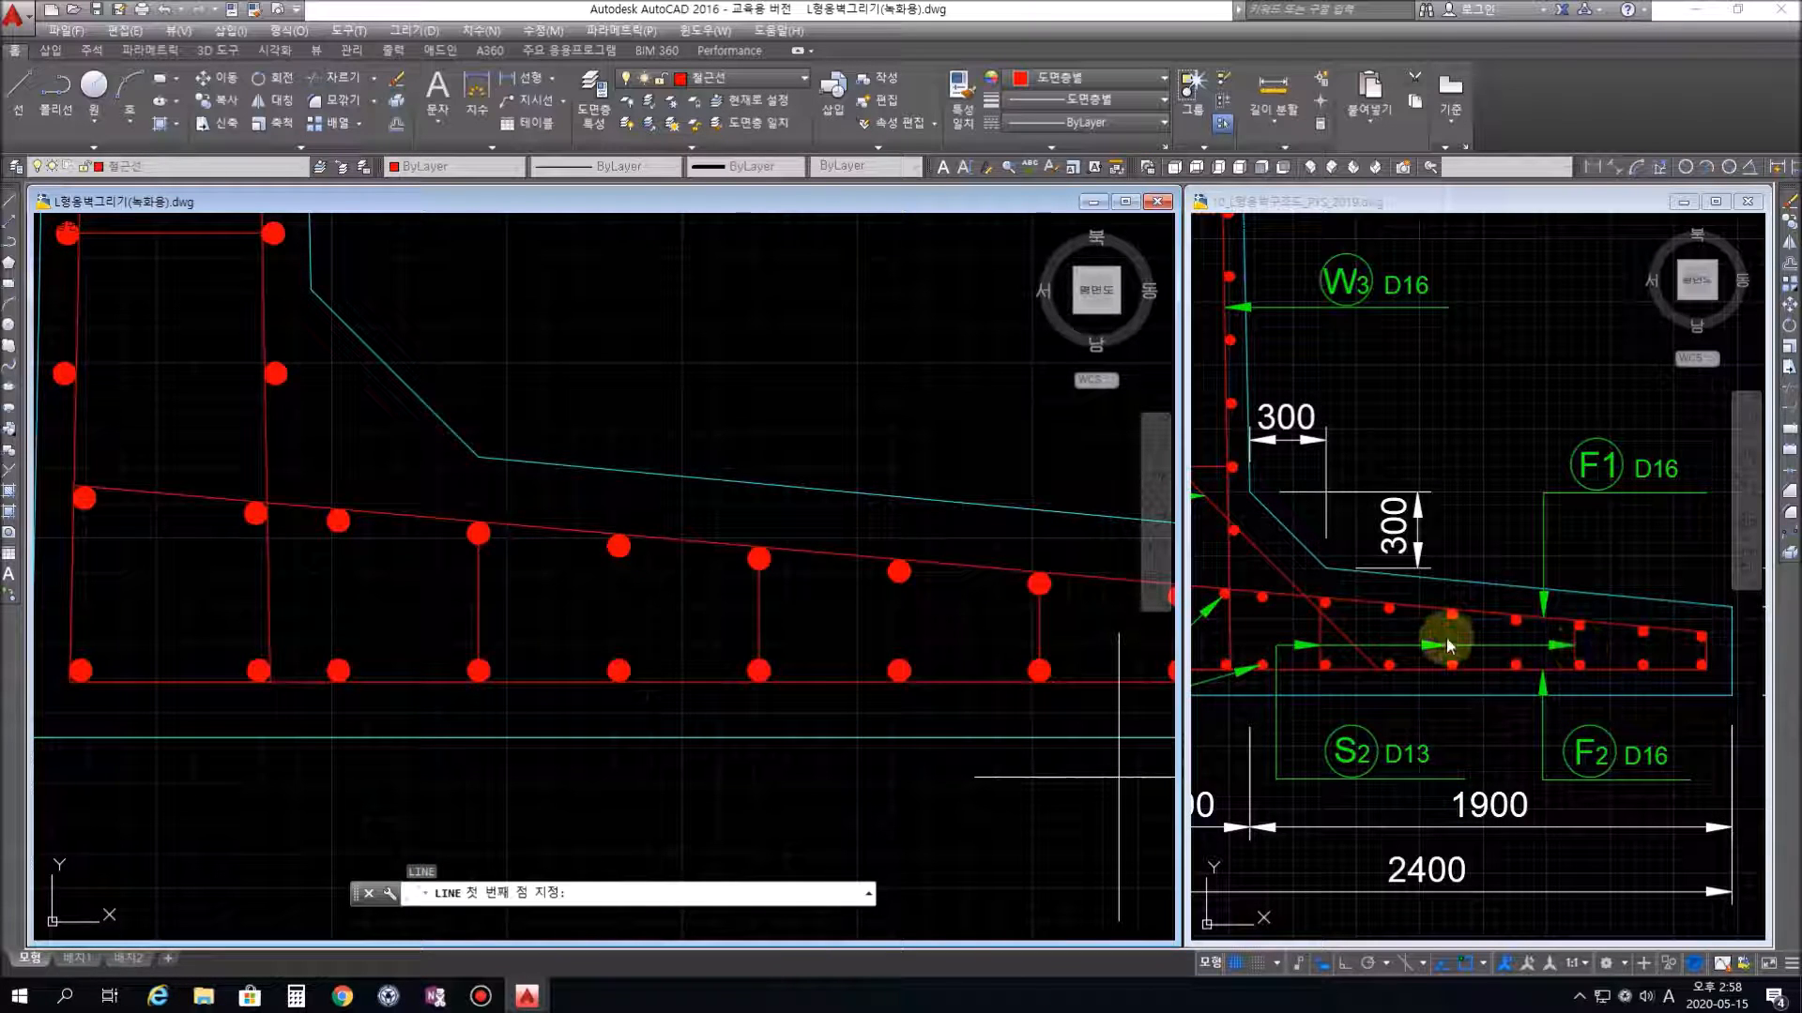
Examine in the reference drawing how the vertical footing tie lines sit relative to the dots
click(1569, 669)
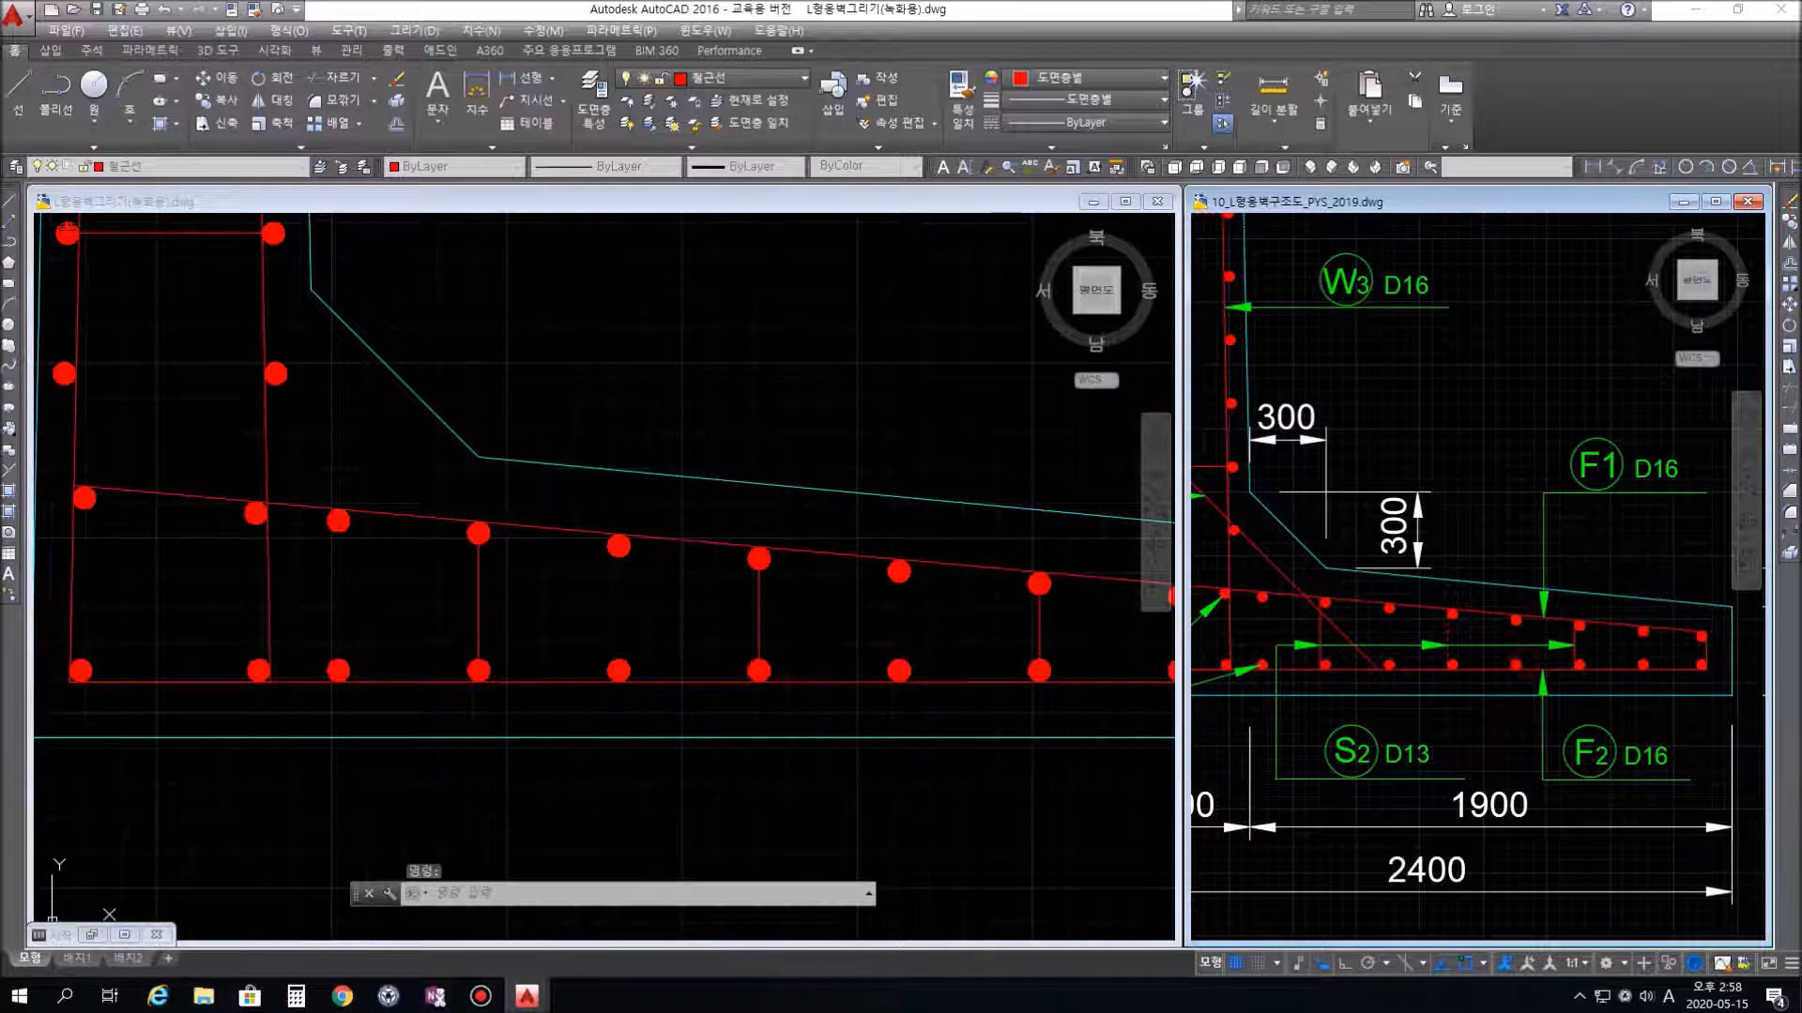
scroll(1563, 665, up, 2)
scroll(1520, 603, up, 2)
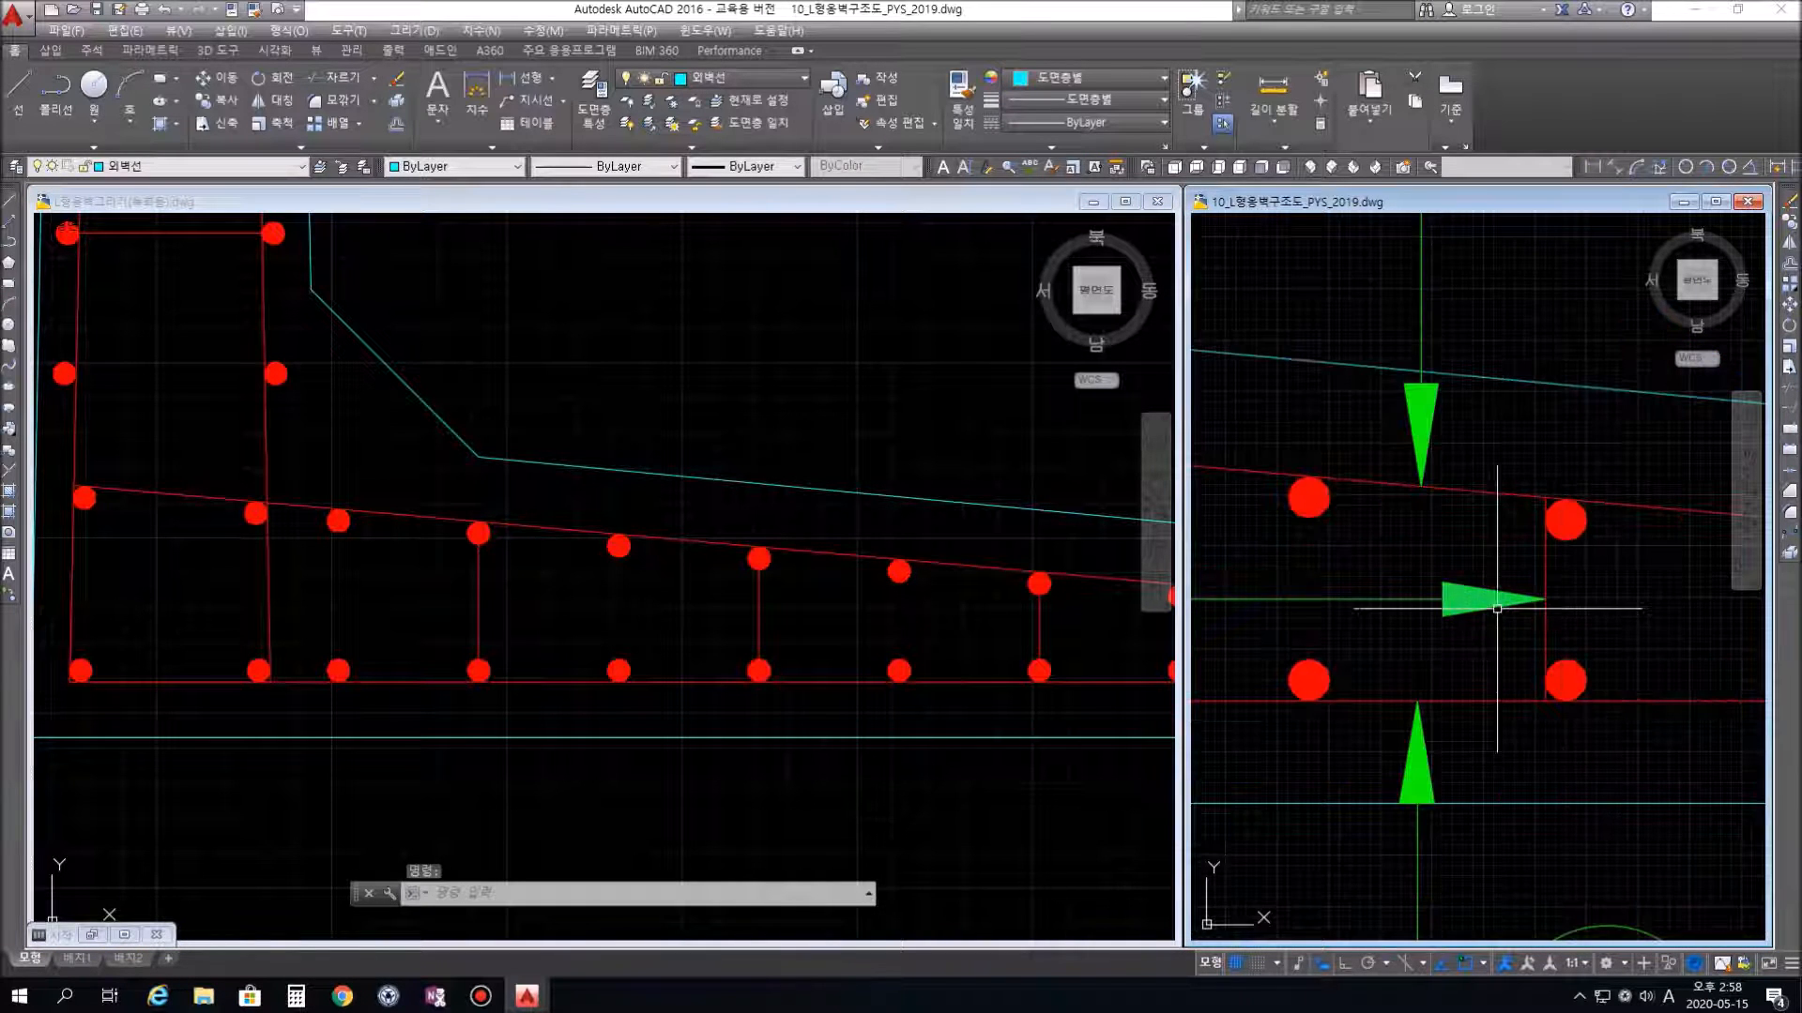
scroll(1608, 611, down, 2)
scroll(1416, 628, up, 3)
mouse_move(1416, 628)
middle_down()
mouse_move(1648, 650)
mouse_move(1516, 643)
mouse_move(1555, 648)
middle_up()
scroll(1251, 661, down, 3)
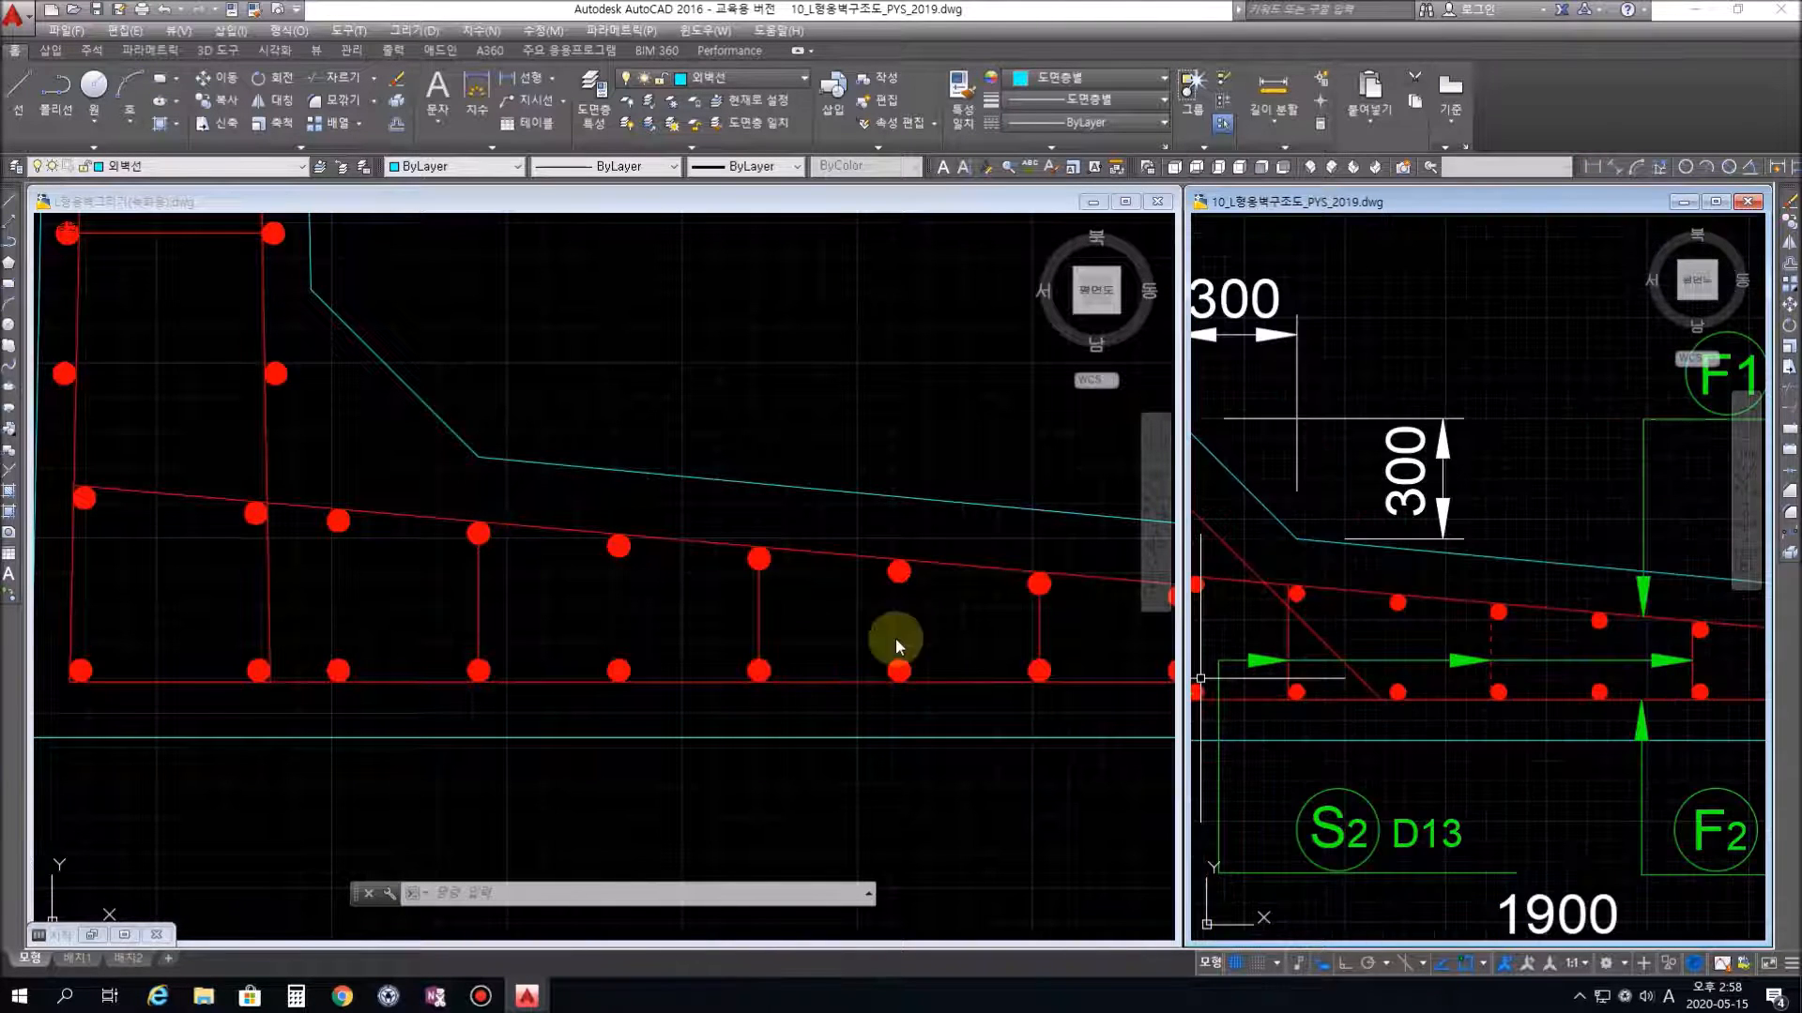
Move the three vertical footing tie lines 20 toward the stem
click(1058, 635)
click(1089, 626)
click(1004, 627)
click(822, 627)
click(686, 627)
click(516, 627)
click(425, 621)
click(422, 620)
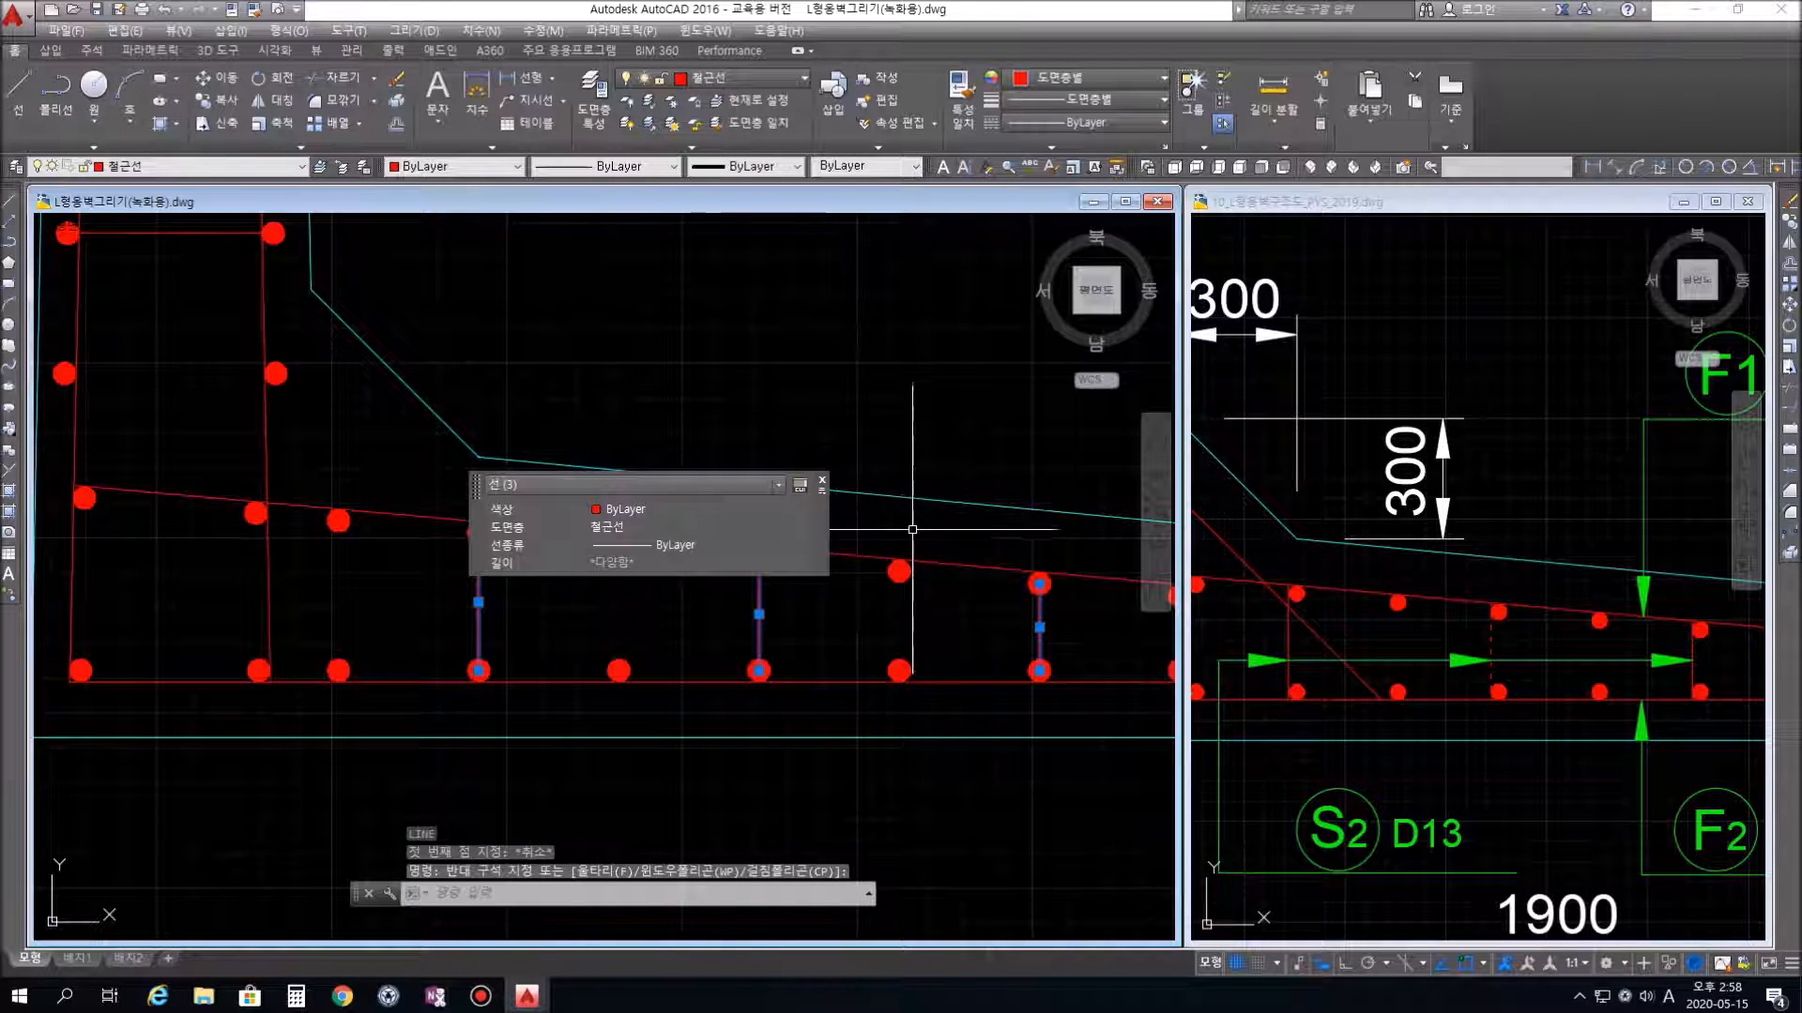
click(821, 480)
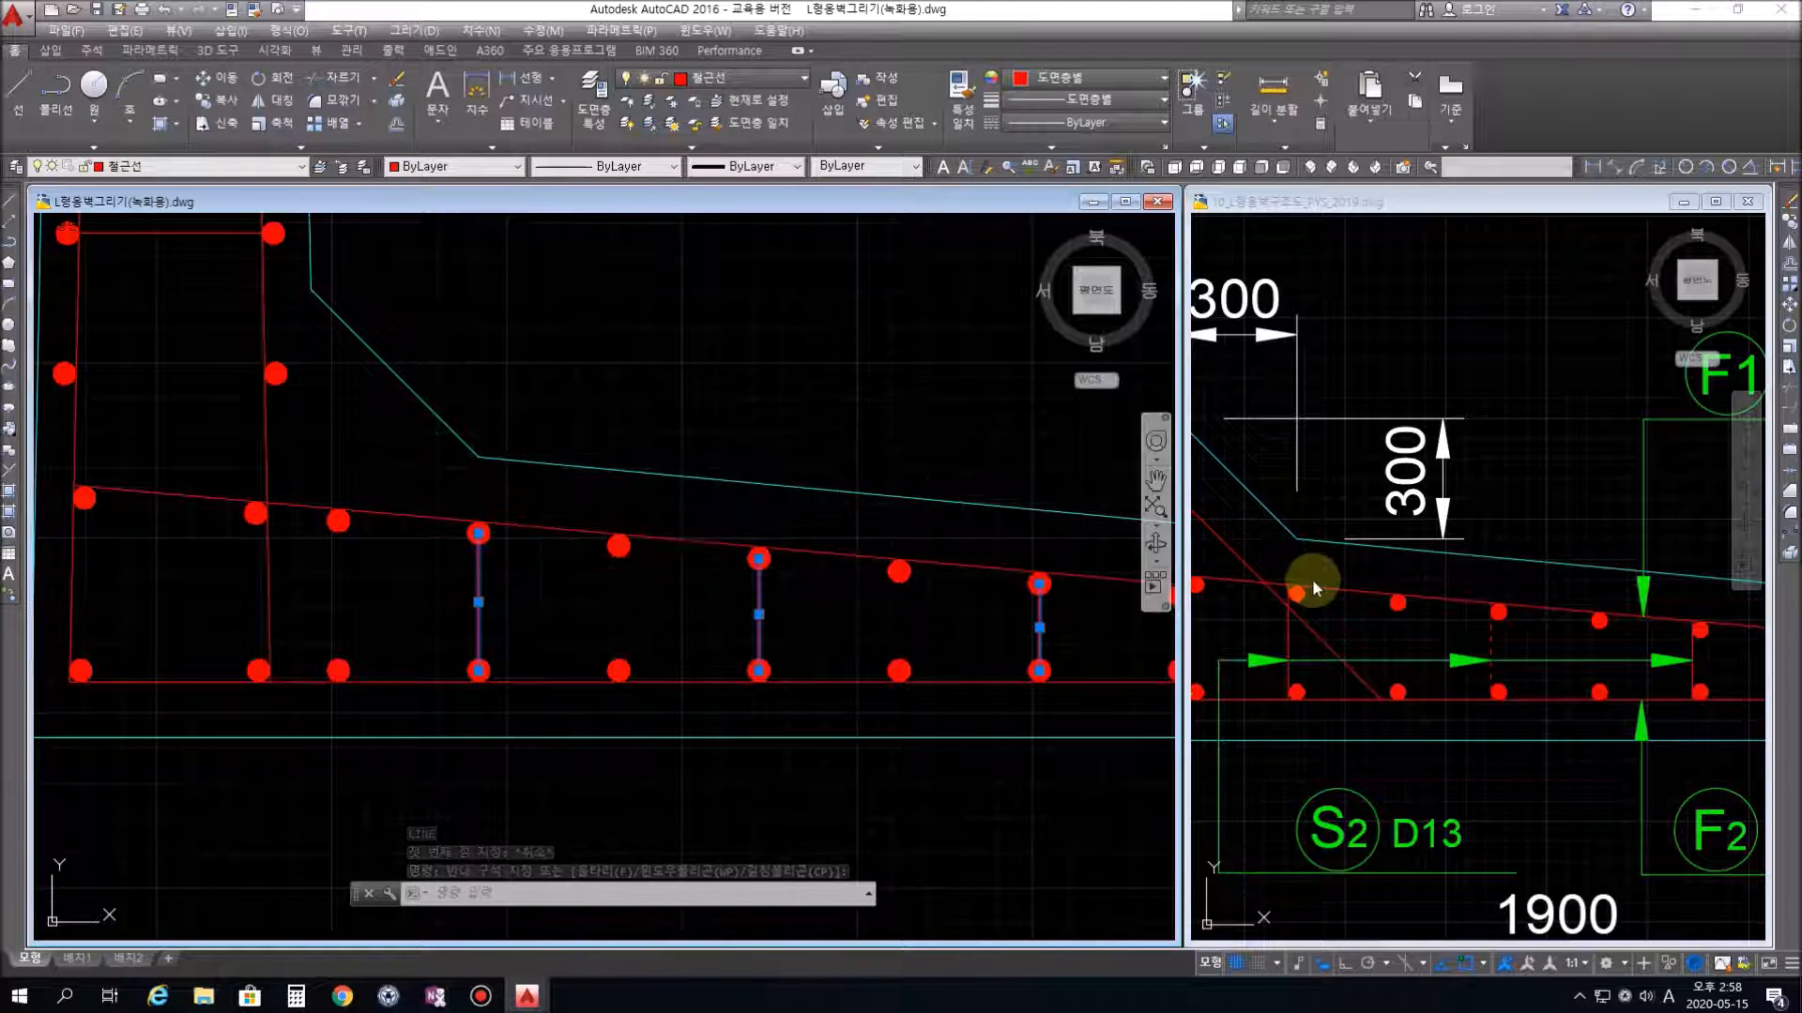
text(m)
key(Return)
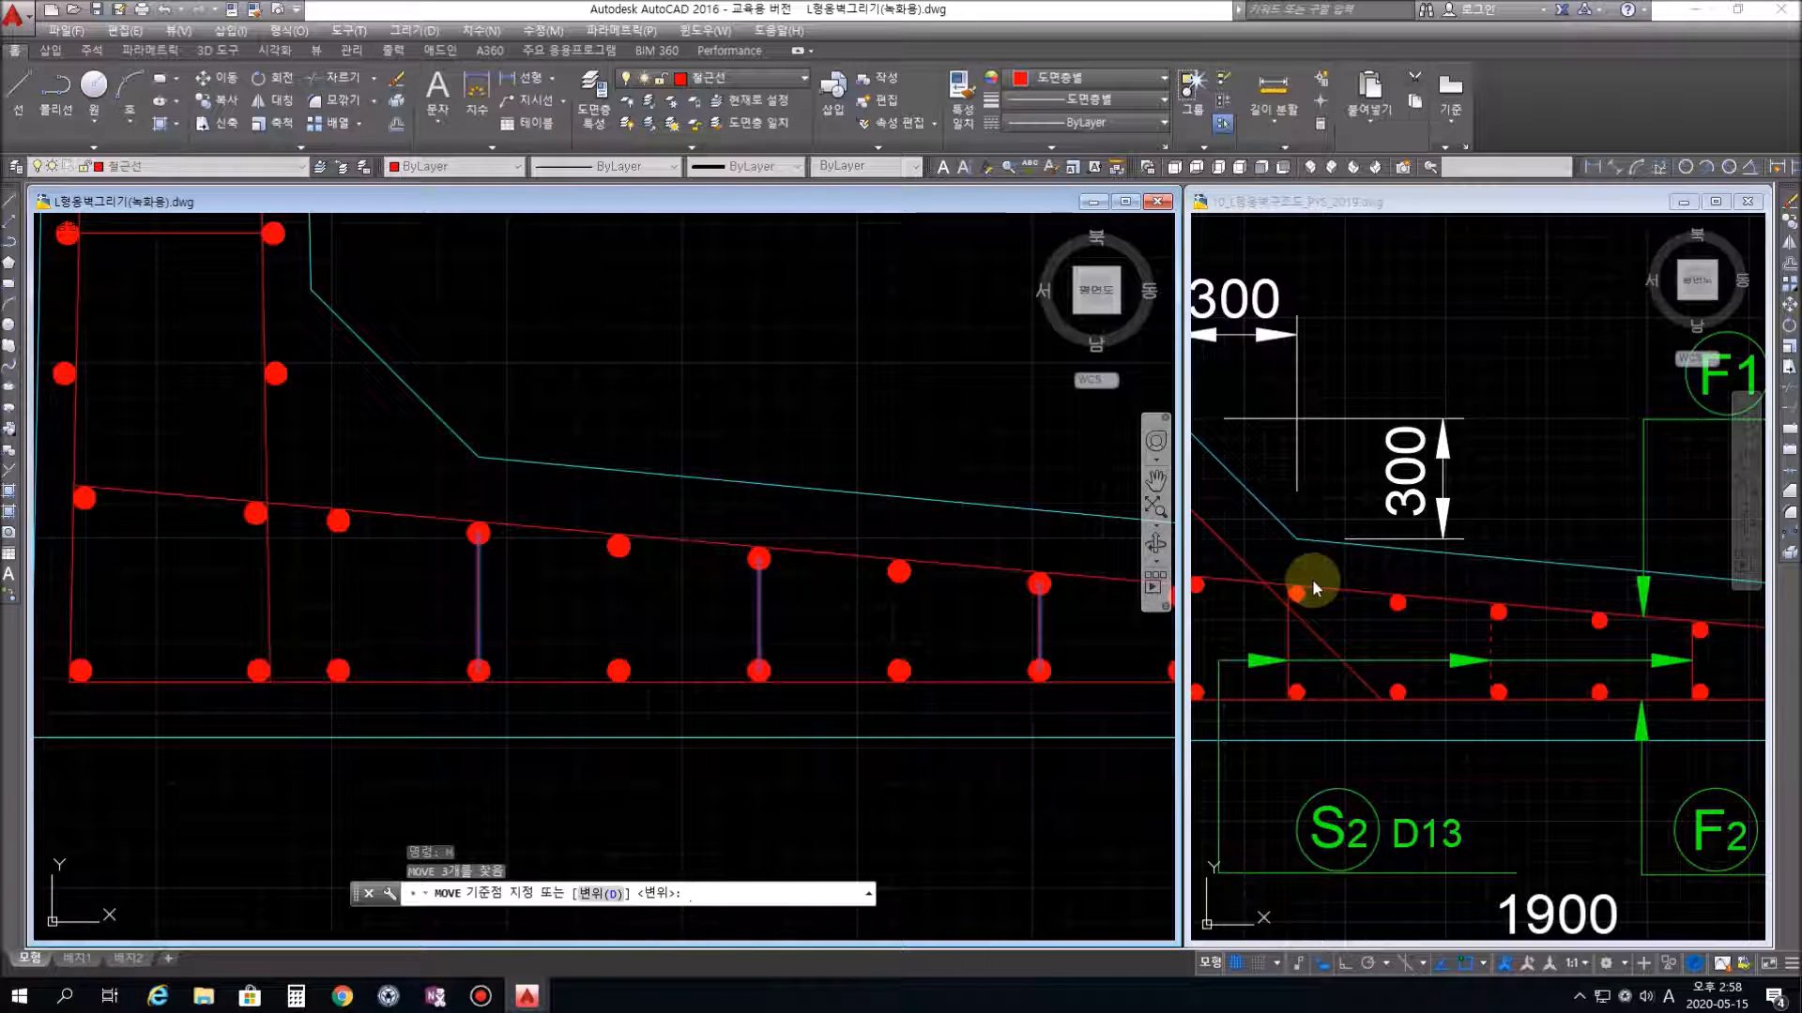
click(759, 616)
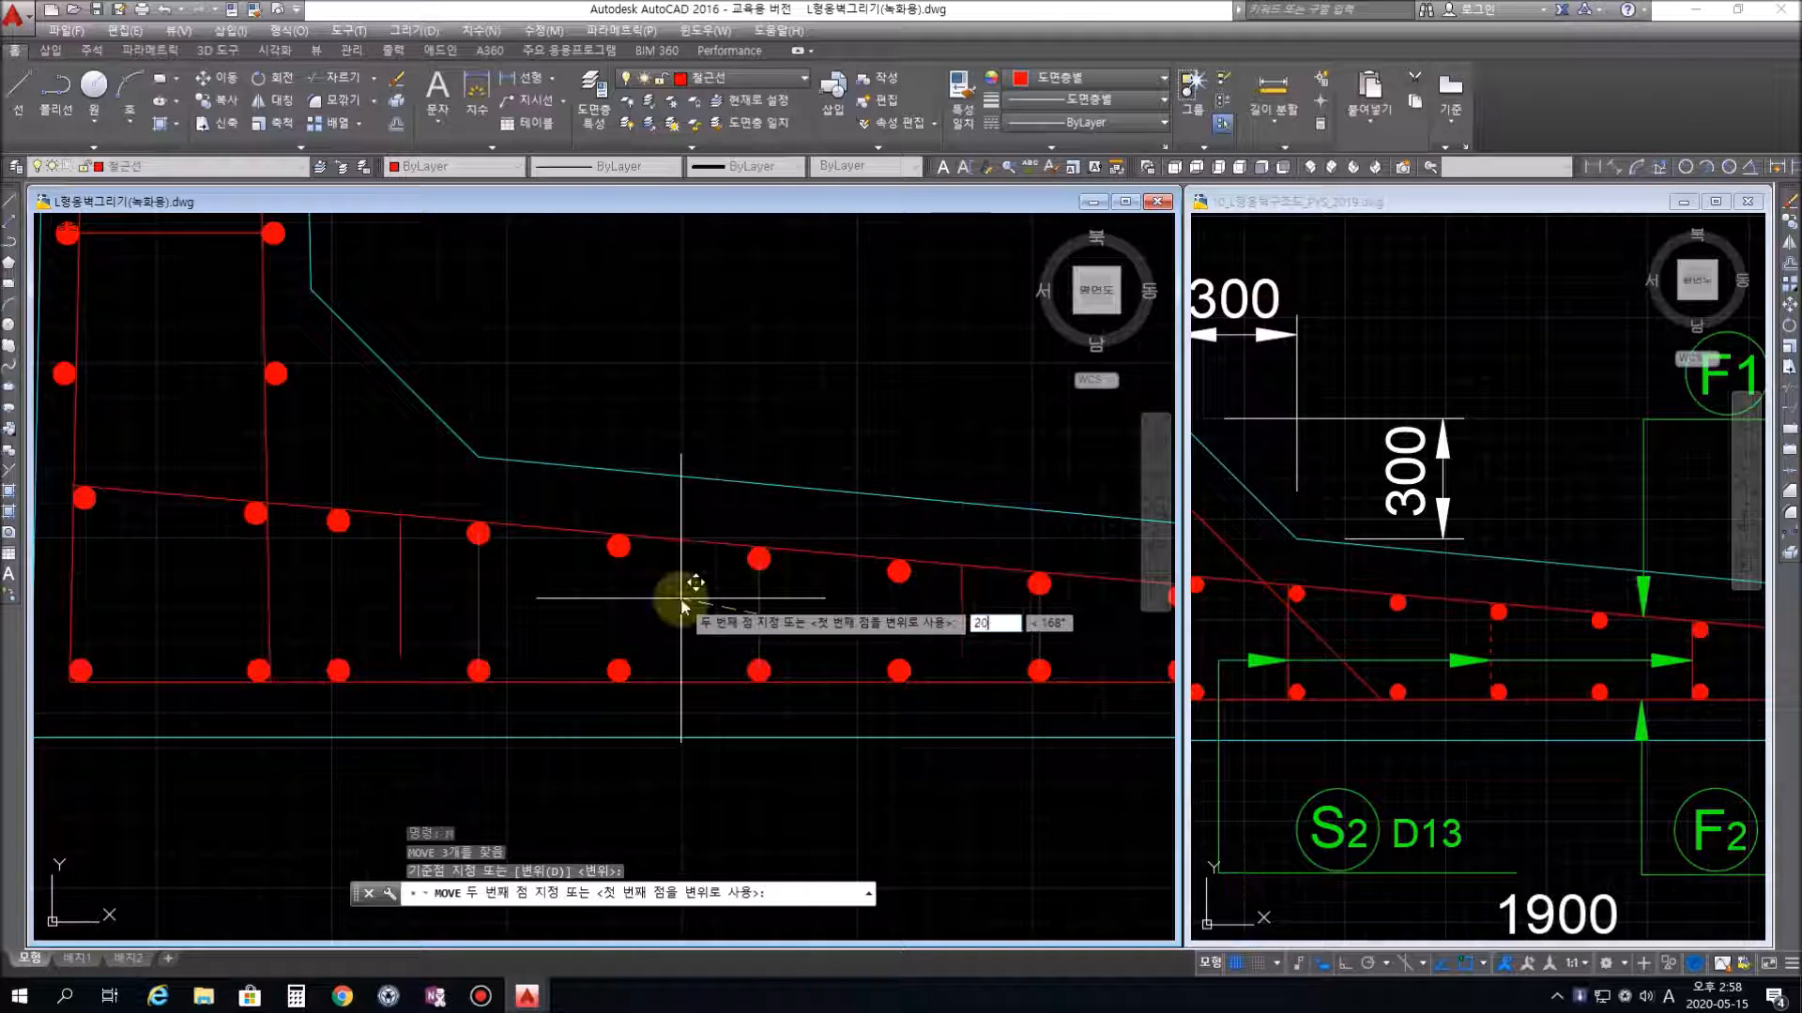
text(20)
key(Return)
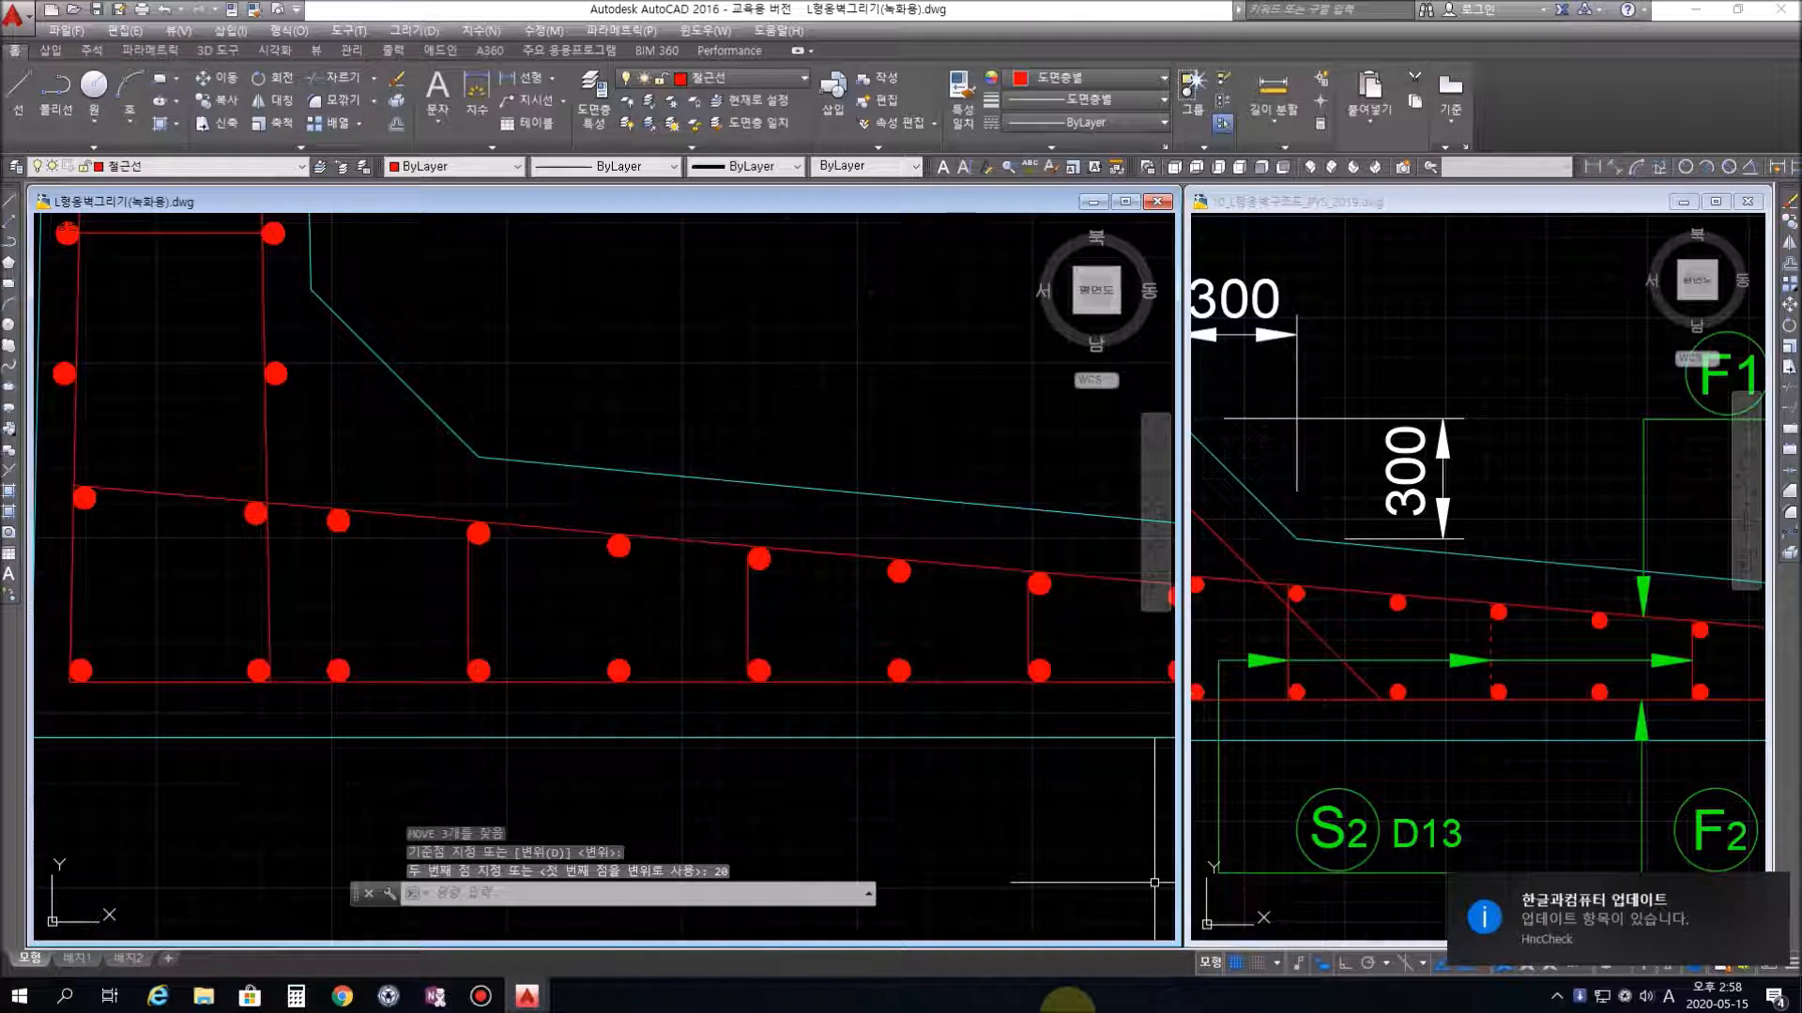
key(Escape)
key(Escape)
key(Escape)
Inspect in the reference drawing the linetype of the middle footing tie and the stem ties
scroll(938, 823, down, 2)
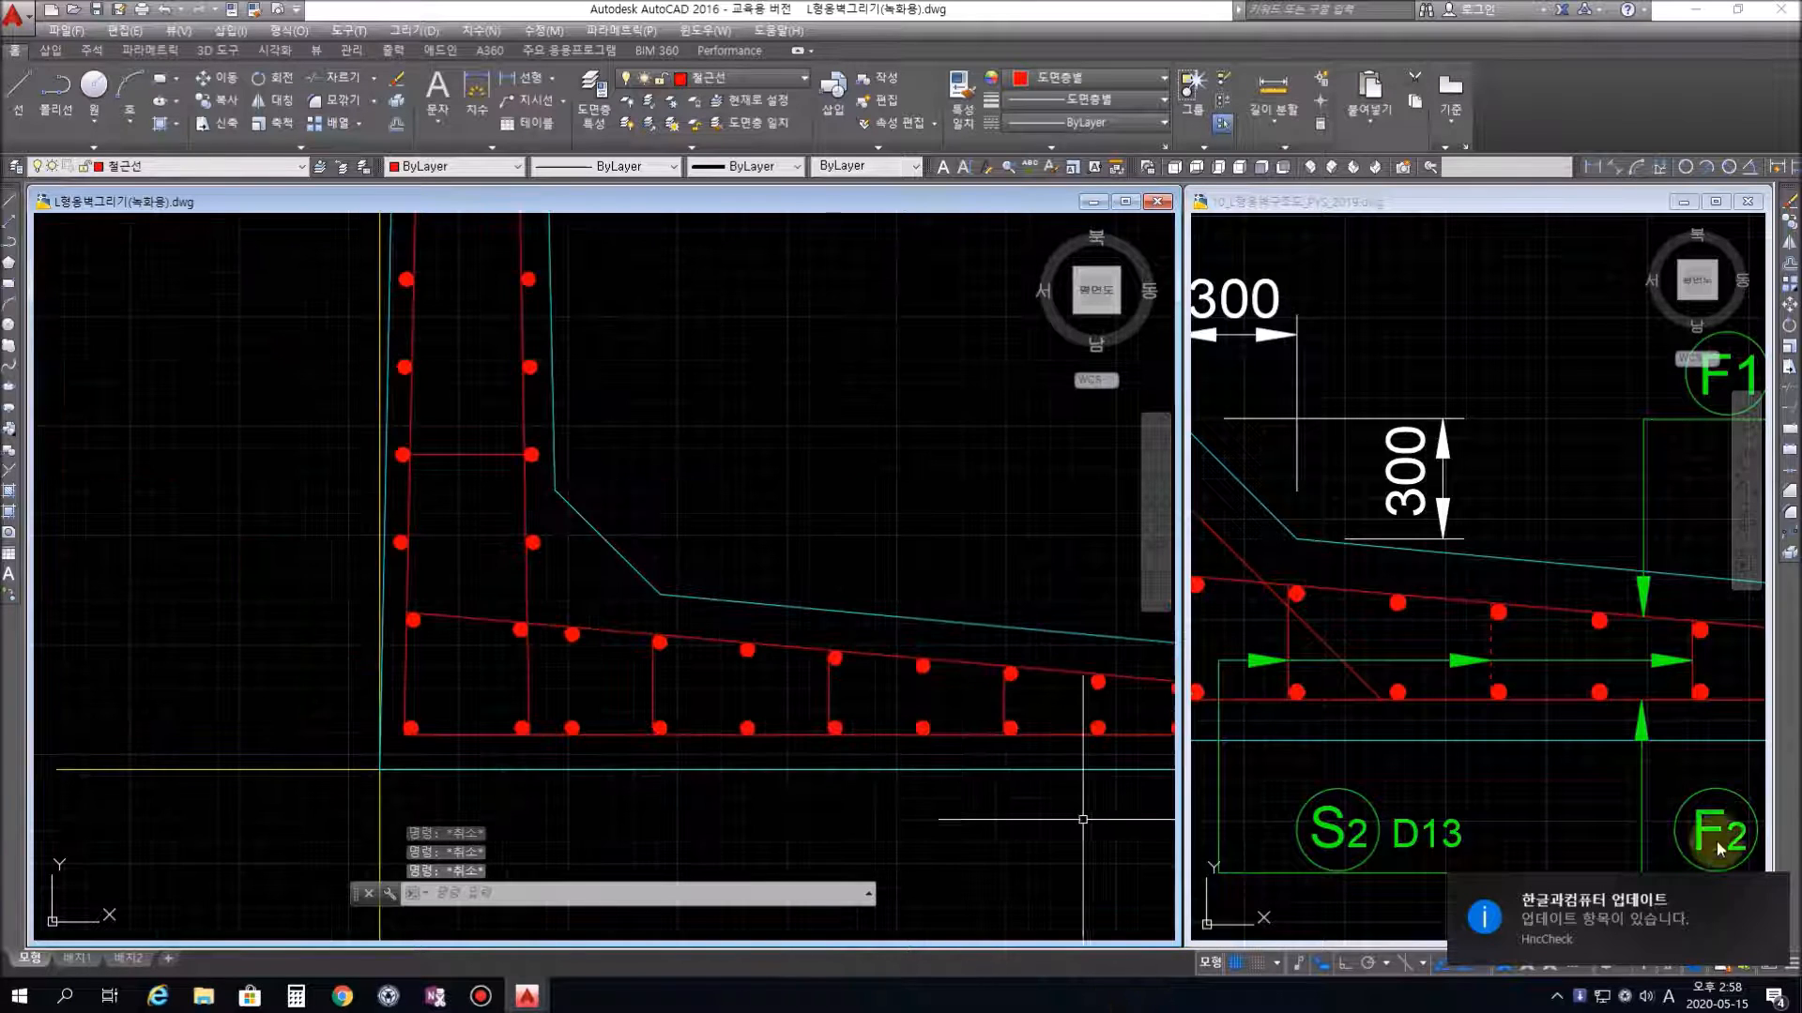
click(1541, 670)
scroll(1540, 670, down, 2)
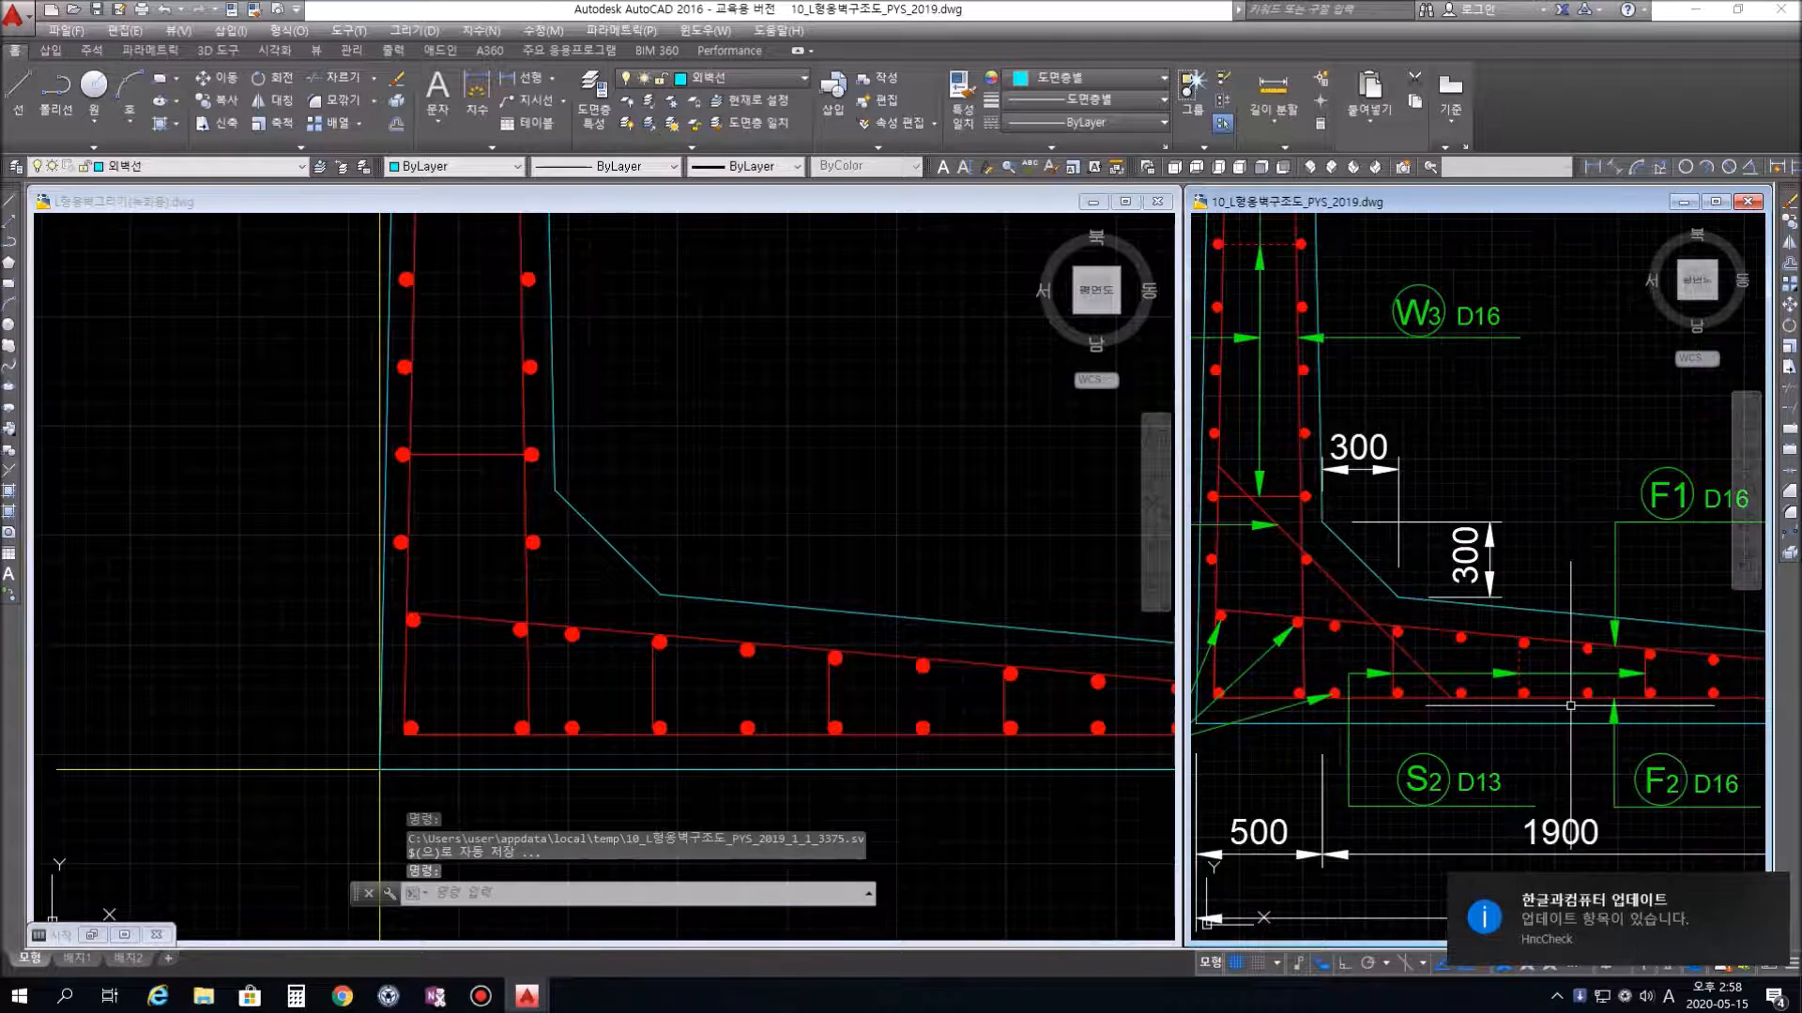
middle_drag(1490, 682, 1604, 775)
scroll(1604, 775, down, 2)
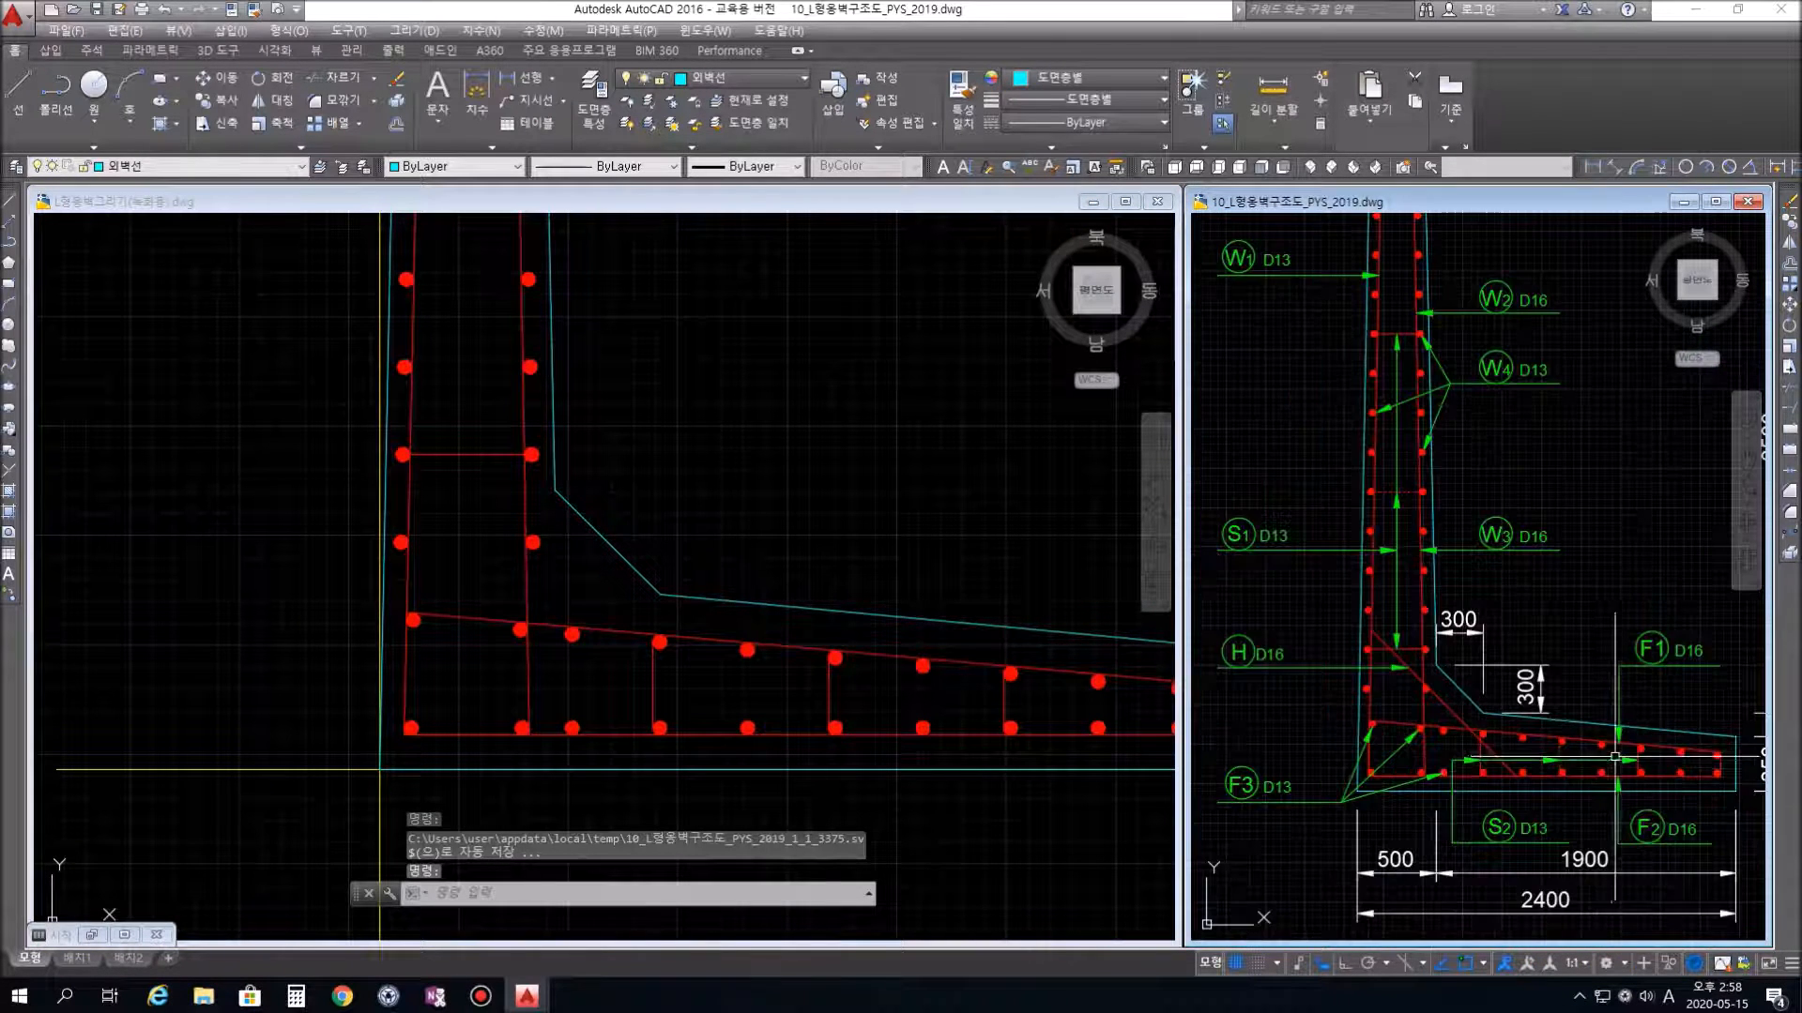
click(1570, 741)
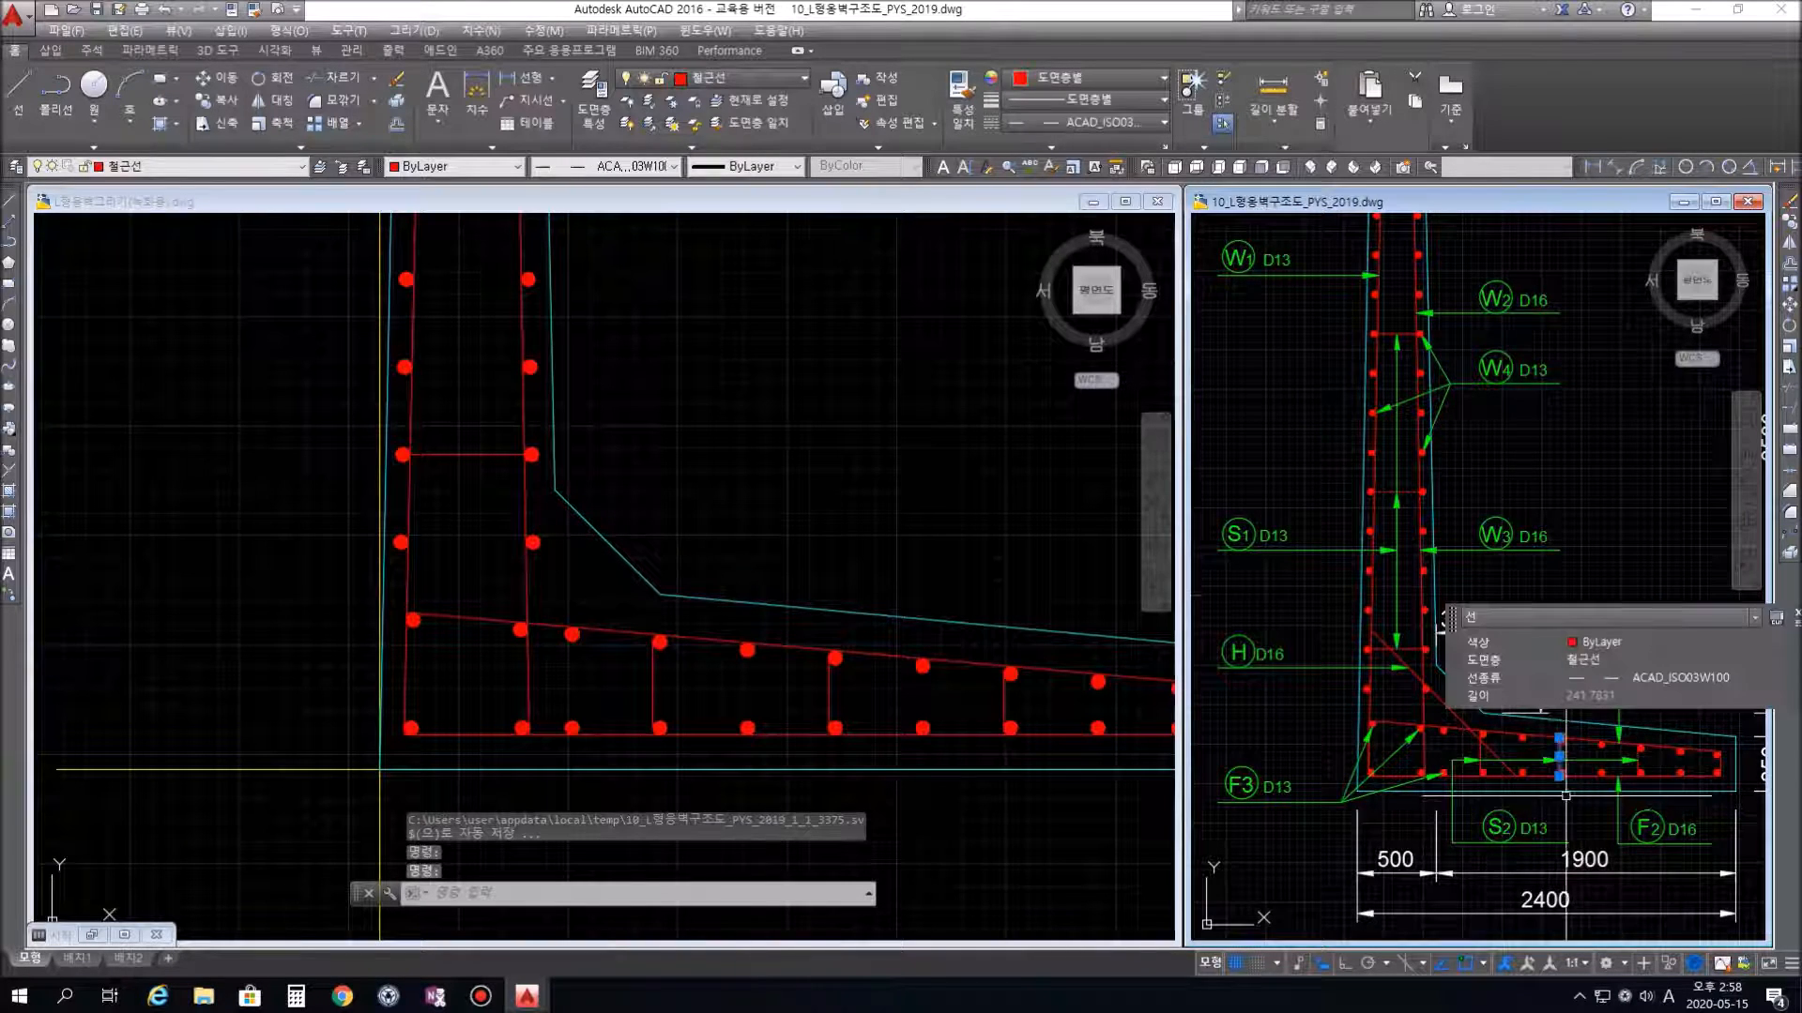
scroll(1565, 741, up, 4)
scroll(1351, 384, down, 4)
middle_drag(1353, 354, 1452, 598)
scroll(1344, 526, up, 8)
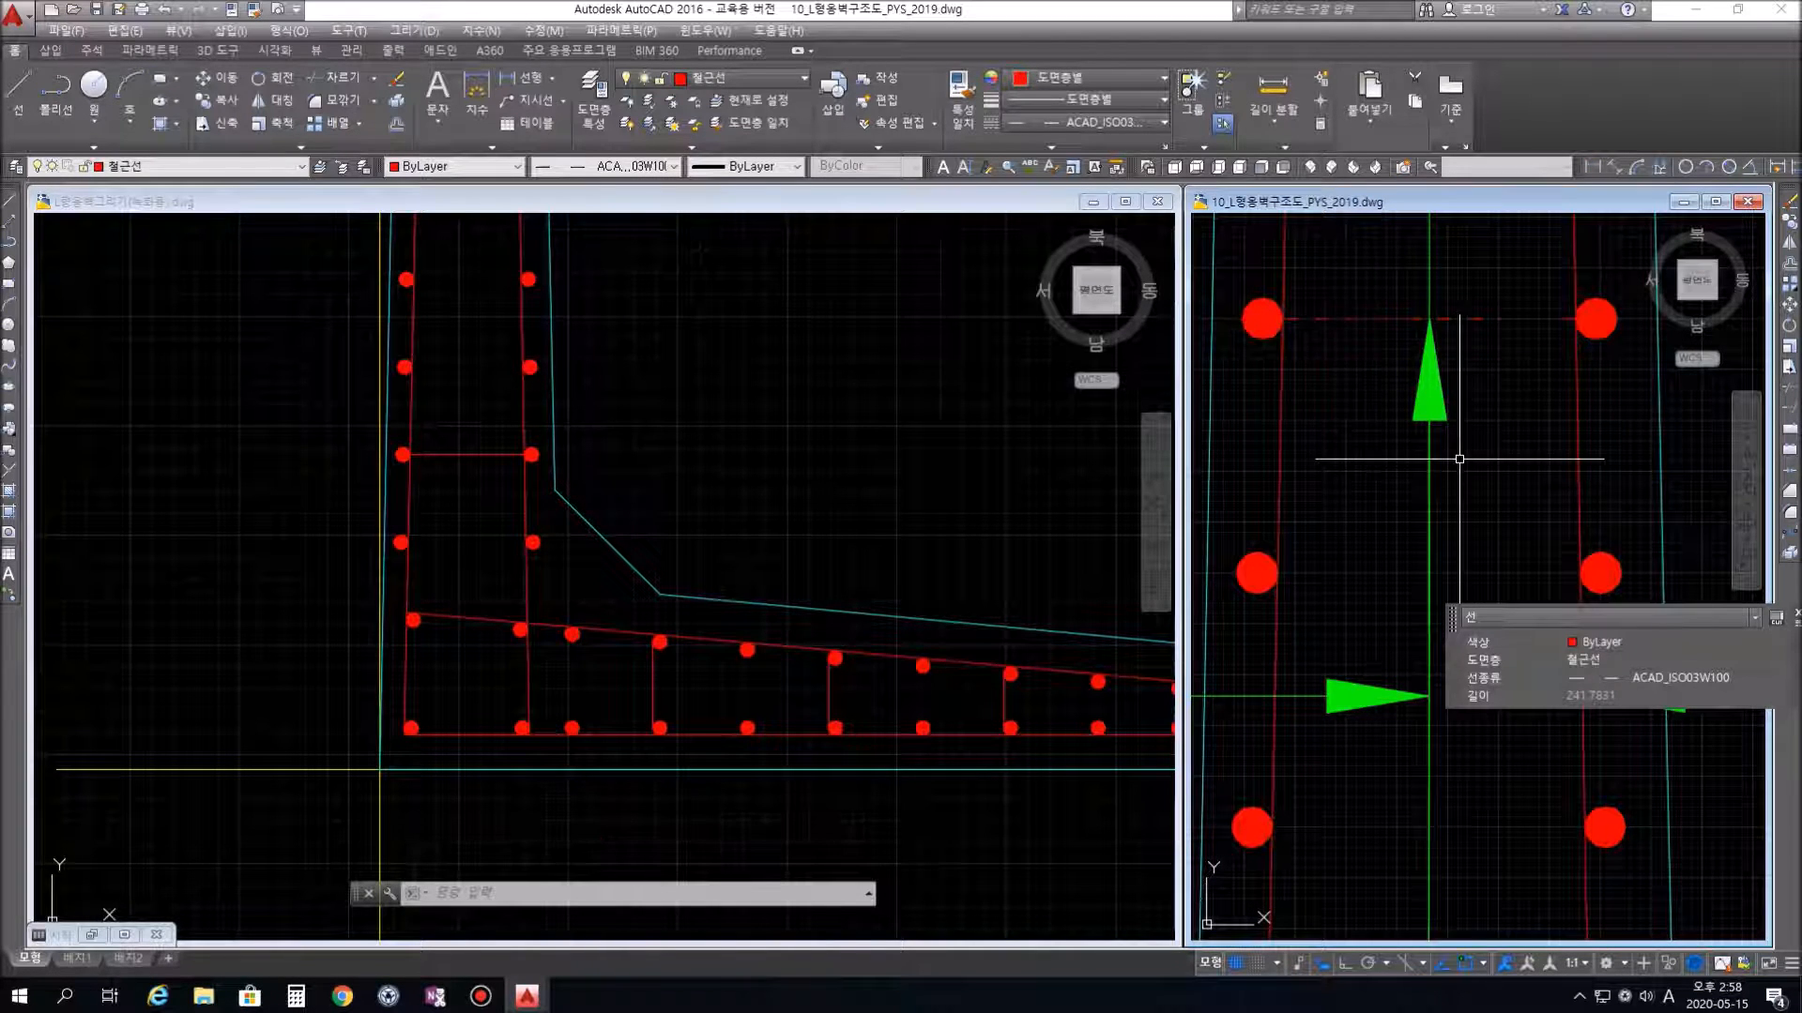
scroll(1612, 527, down, 5)
middle_drag(1612, 527, 1403, 479)
Change the linetype of the uppermost intermediate stem tie and the middle vertical footing tie to HIDDEN
click(689, 375)
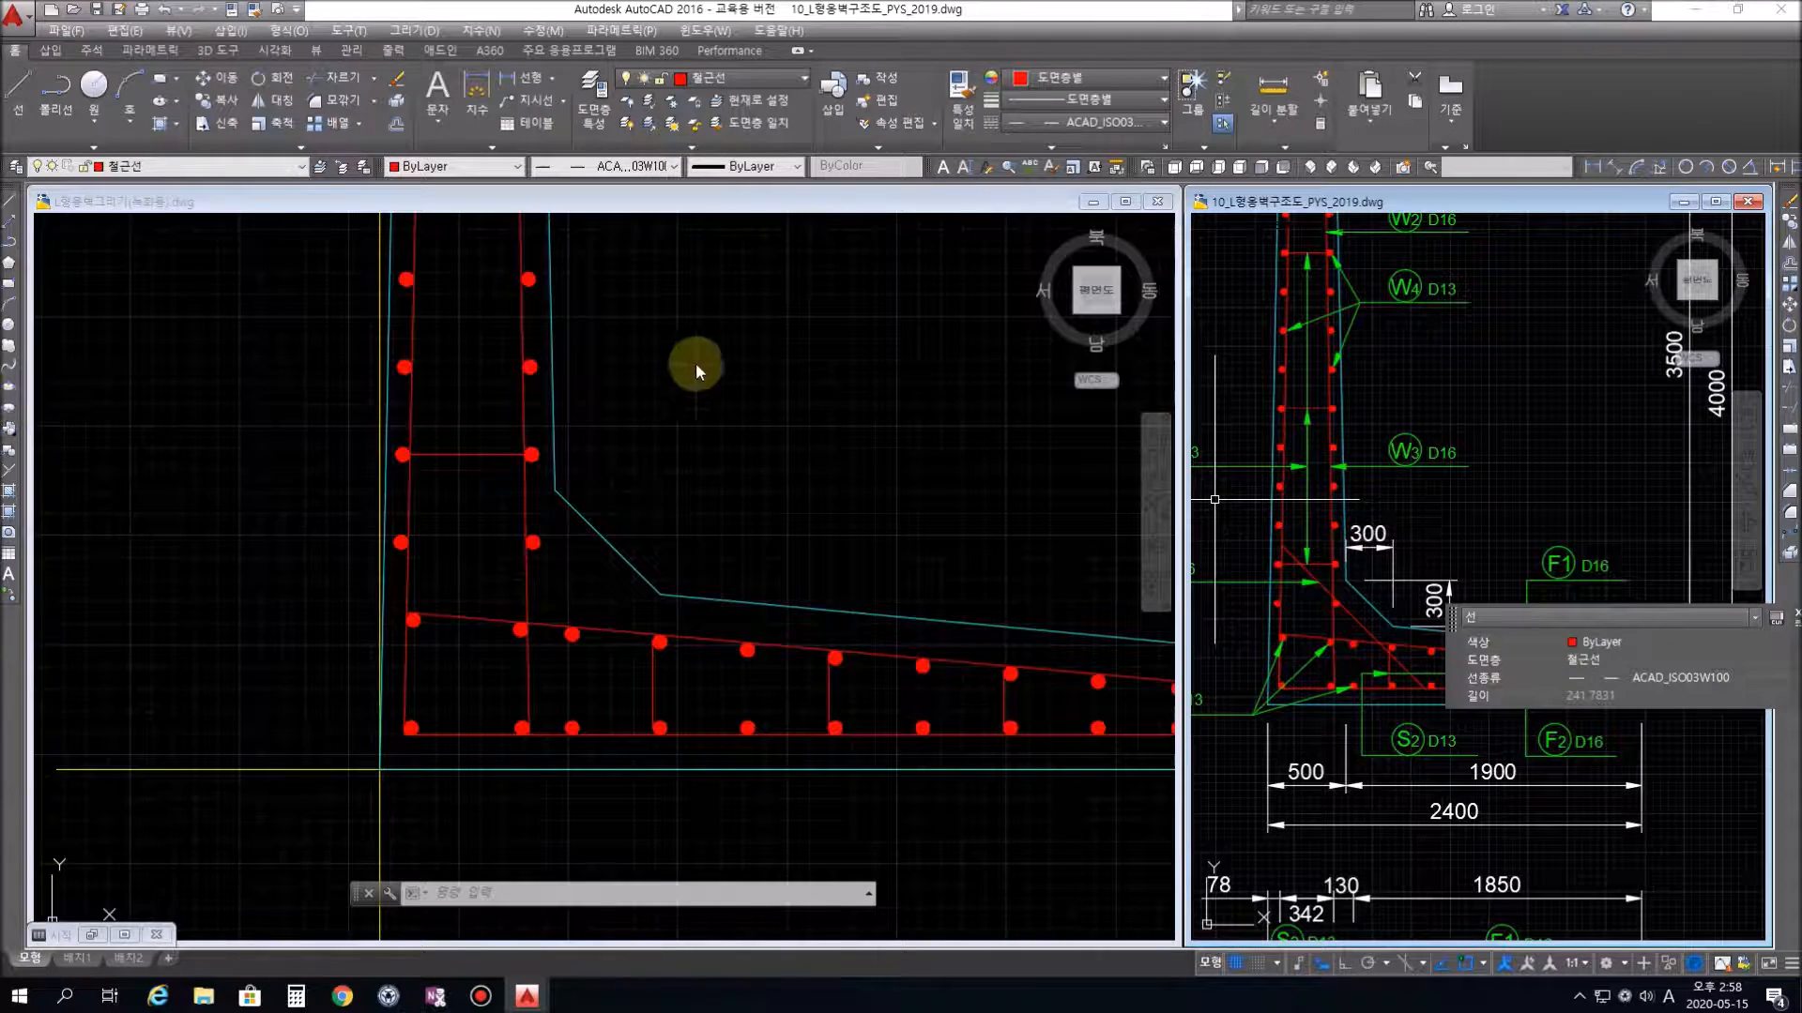
scroll(799, 411, down, 3)
mouse_move(835, 381)
middle_down()
mouse_move(773, 473)
mouse_move(764, 572)
mouse_move(775, 546)
mouse_move(784, 565)
middle_up()
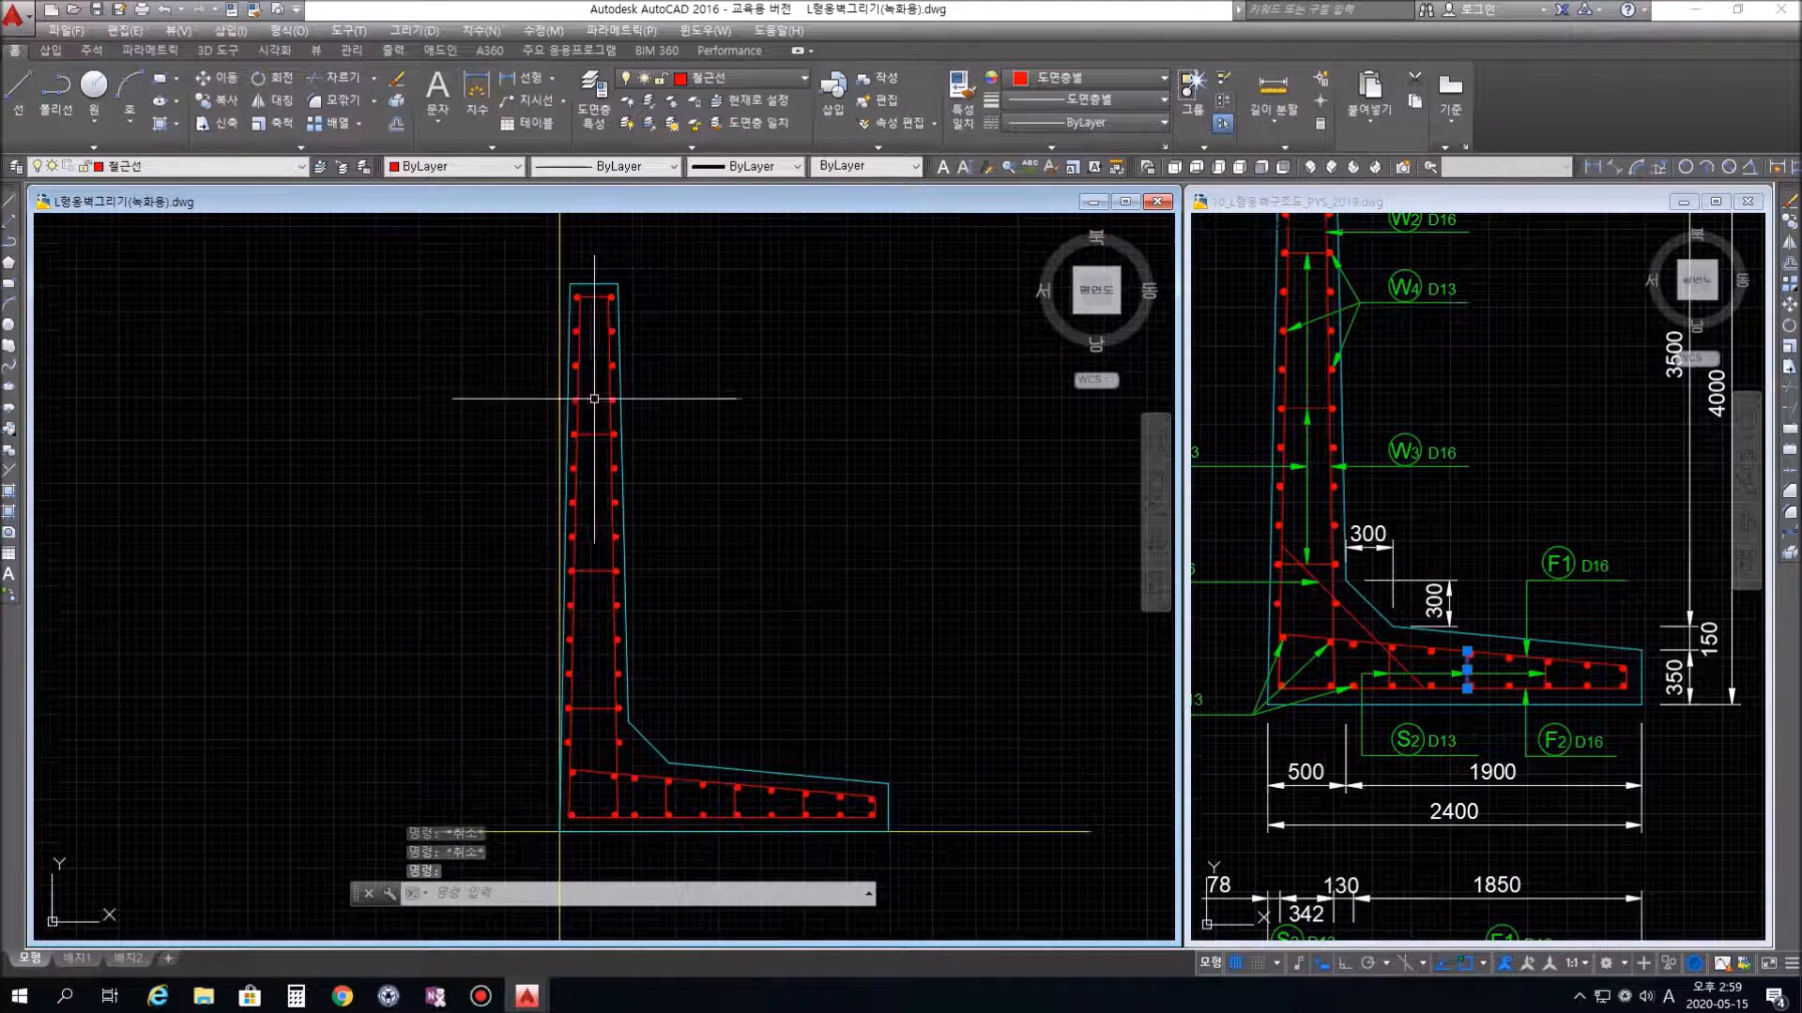
click(594, 435)
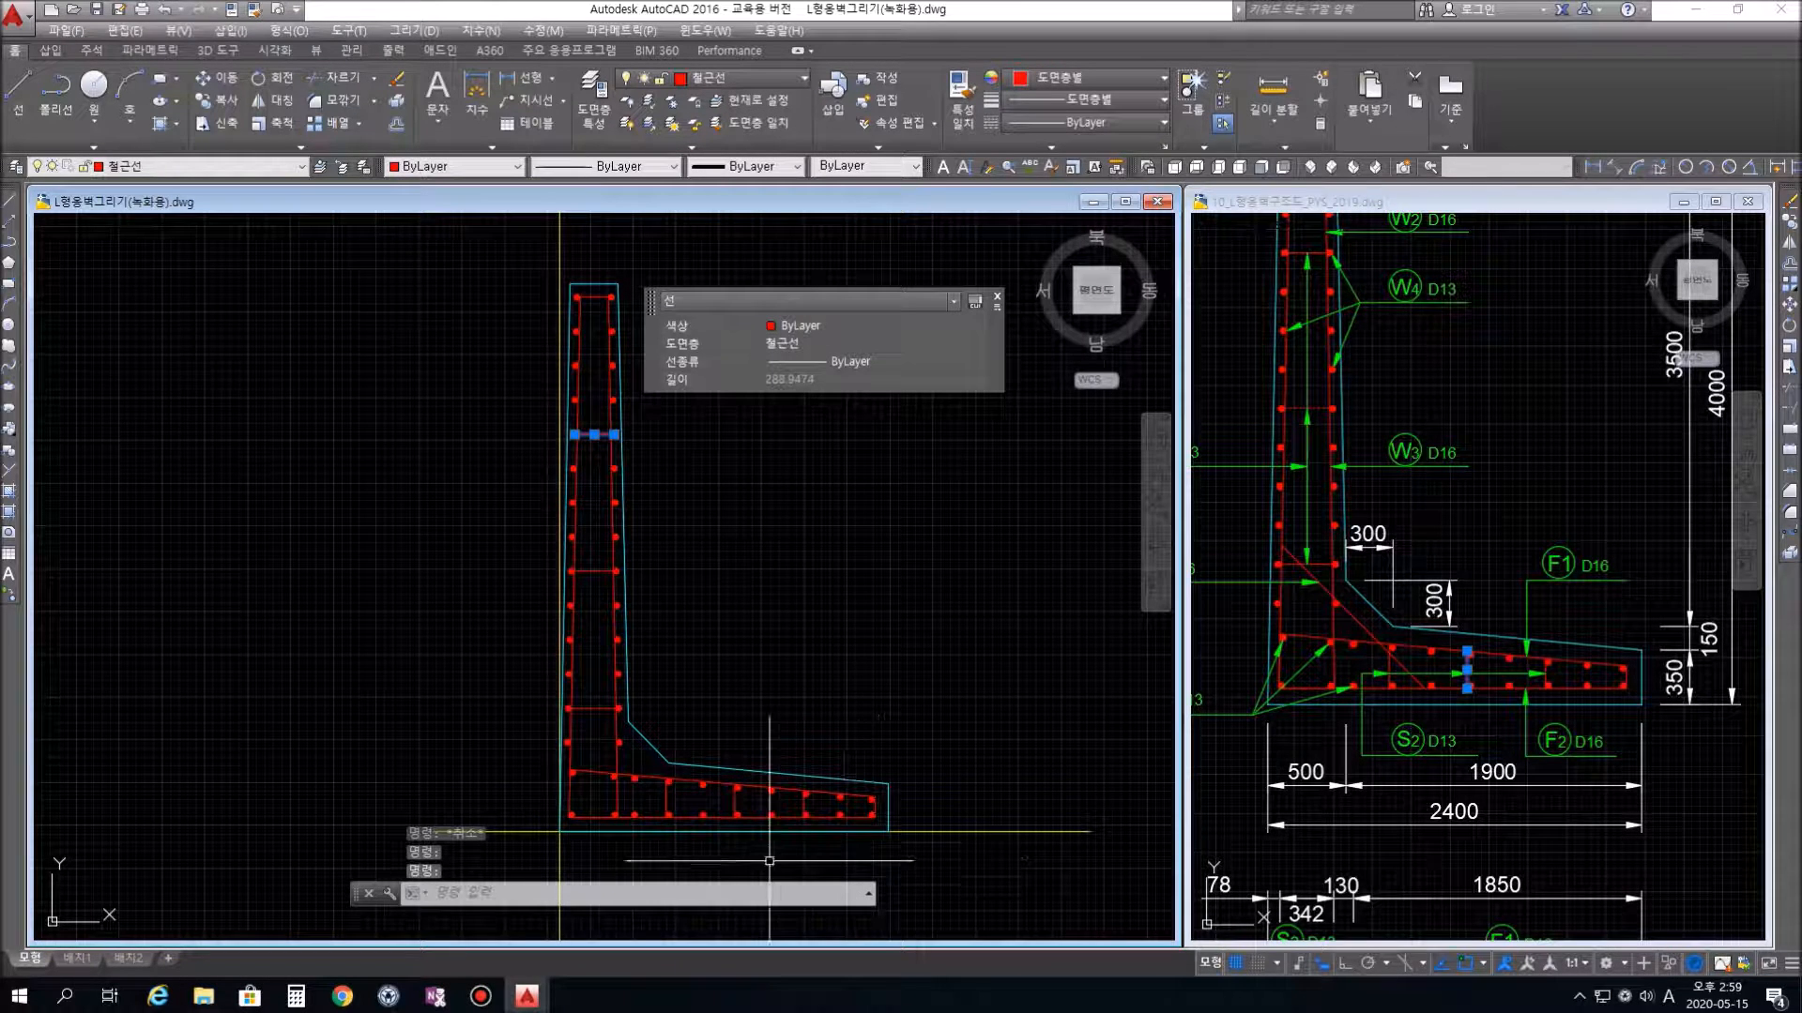
click(734, 800)
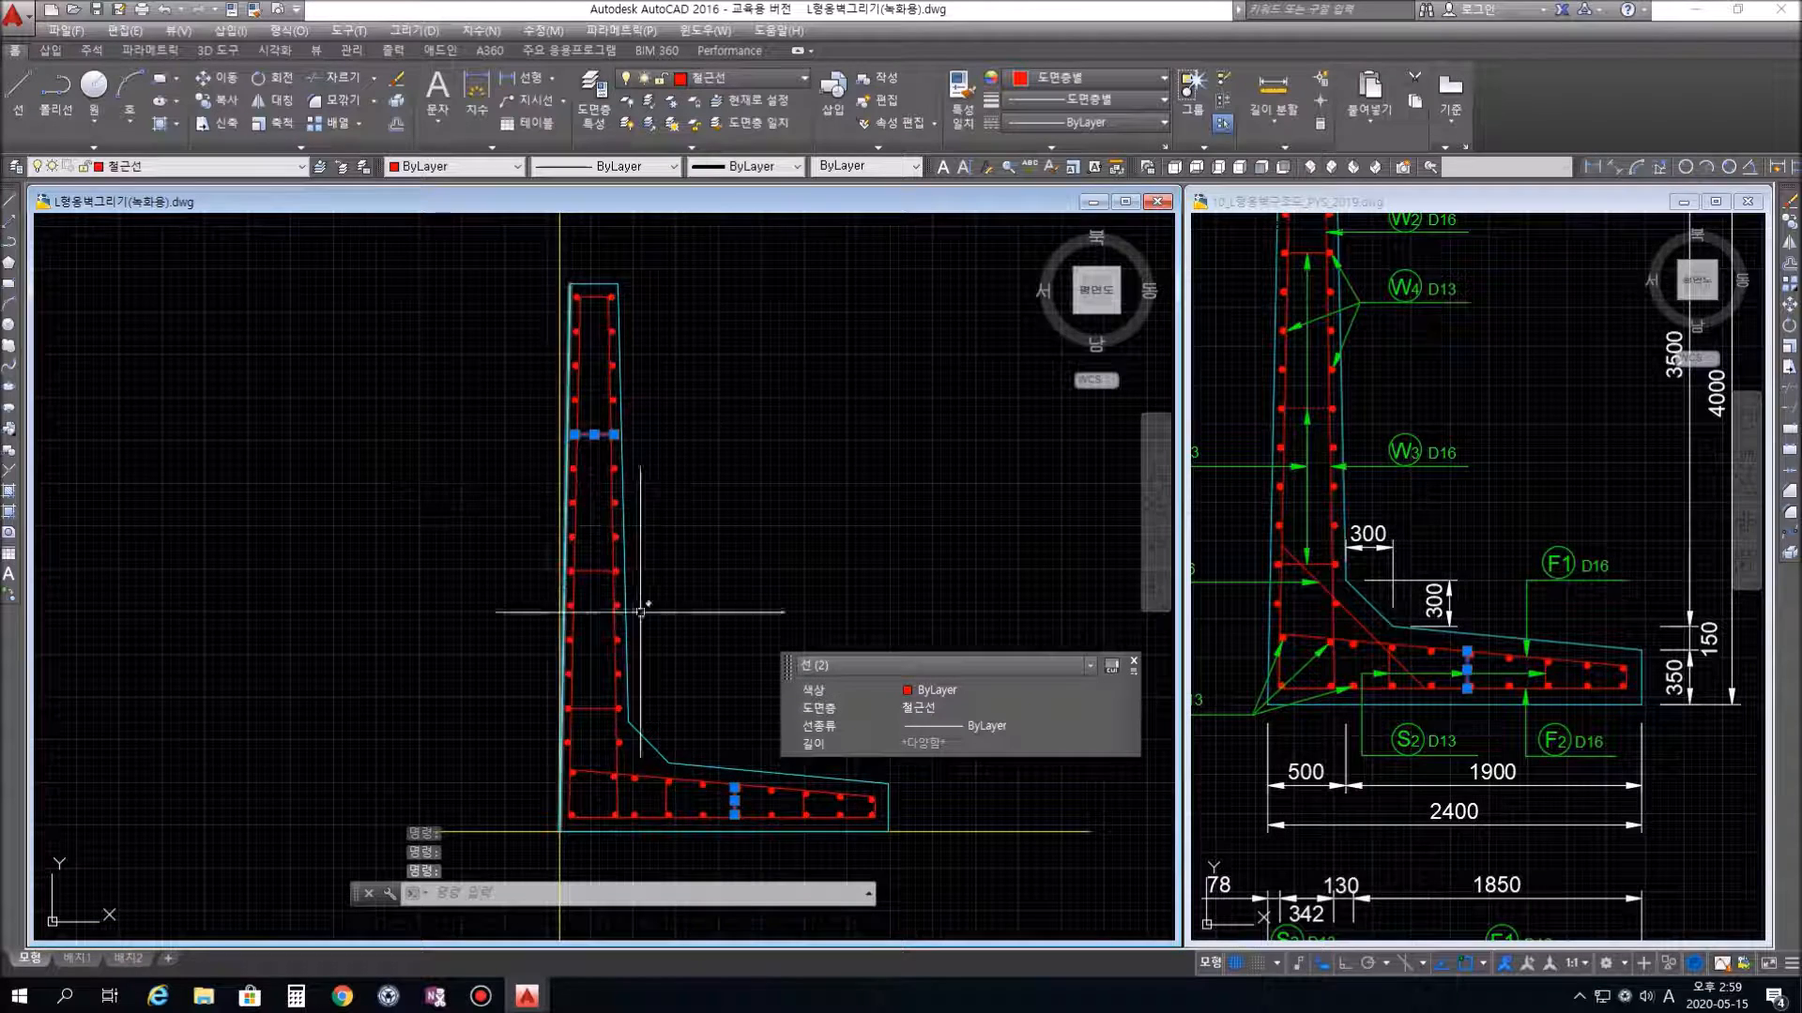
right_click(733, 801)
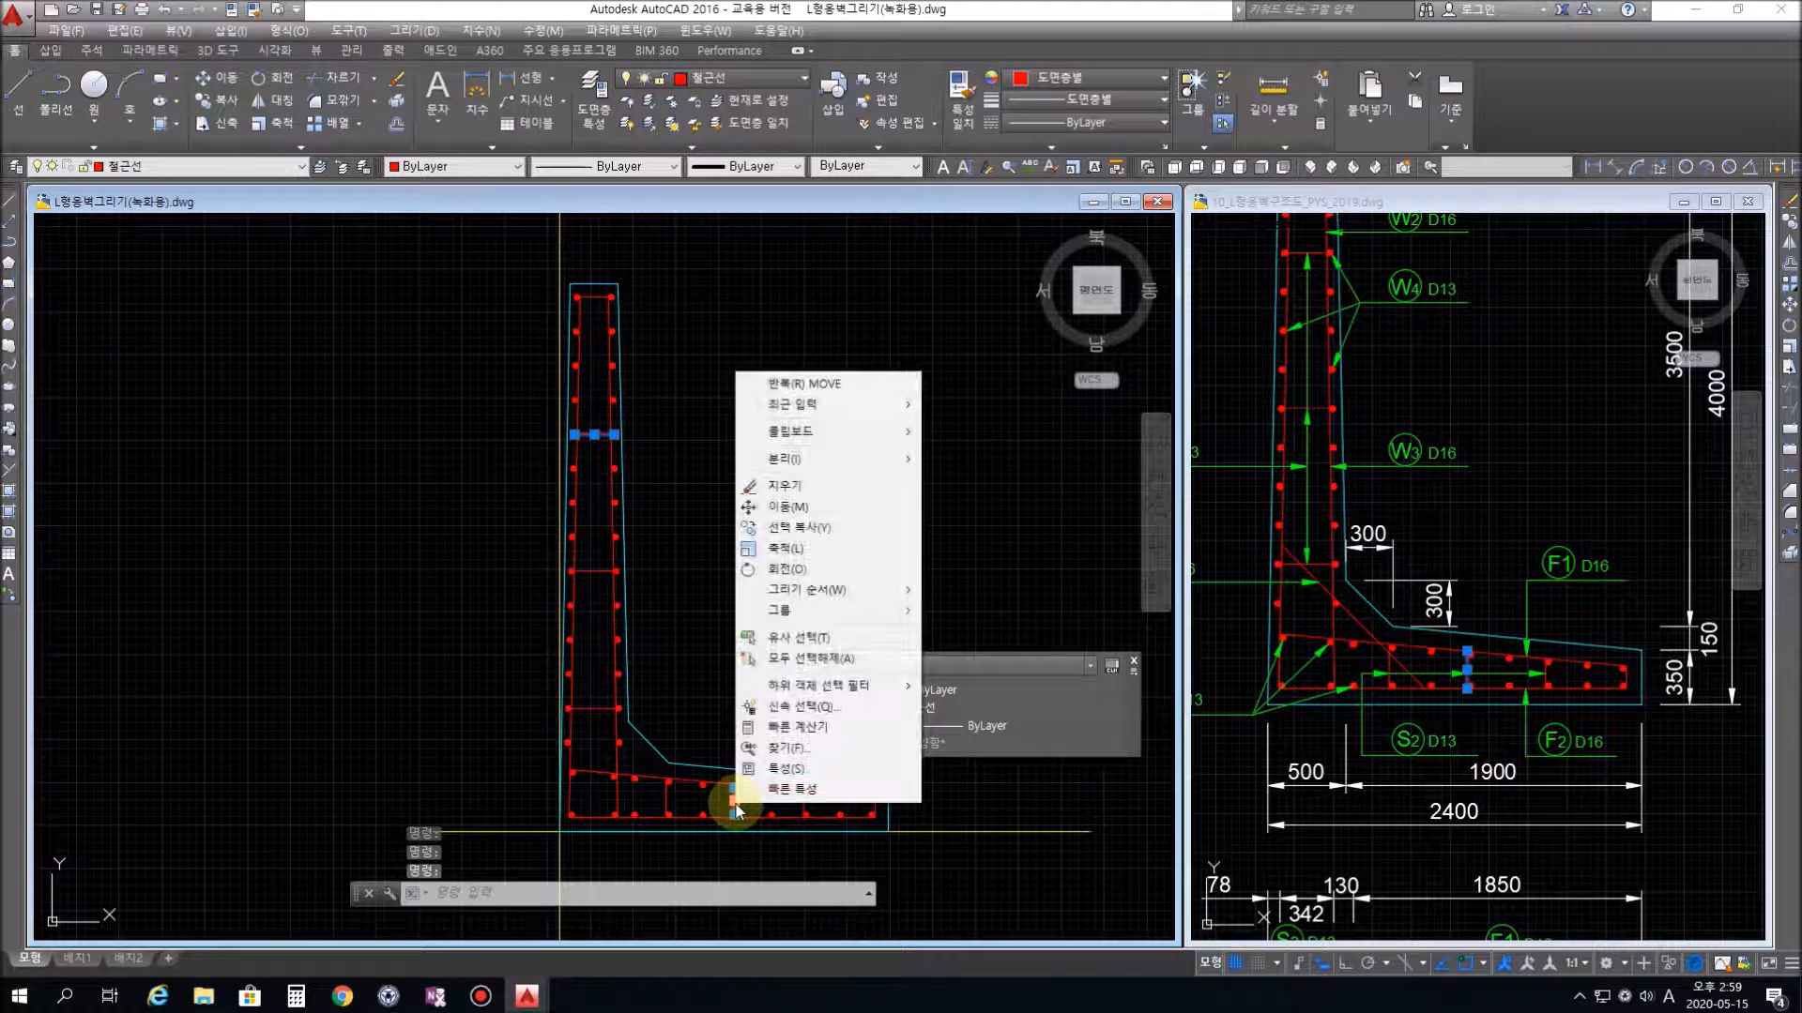
click(873, 769)
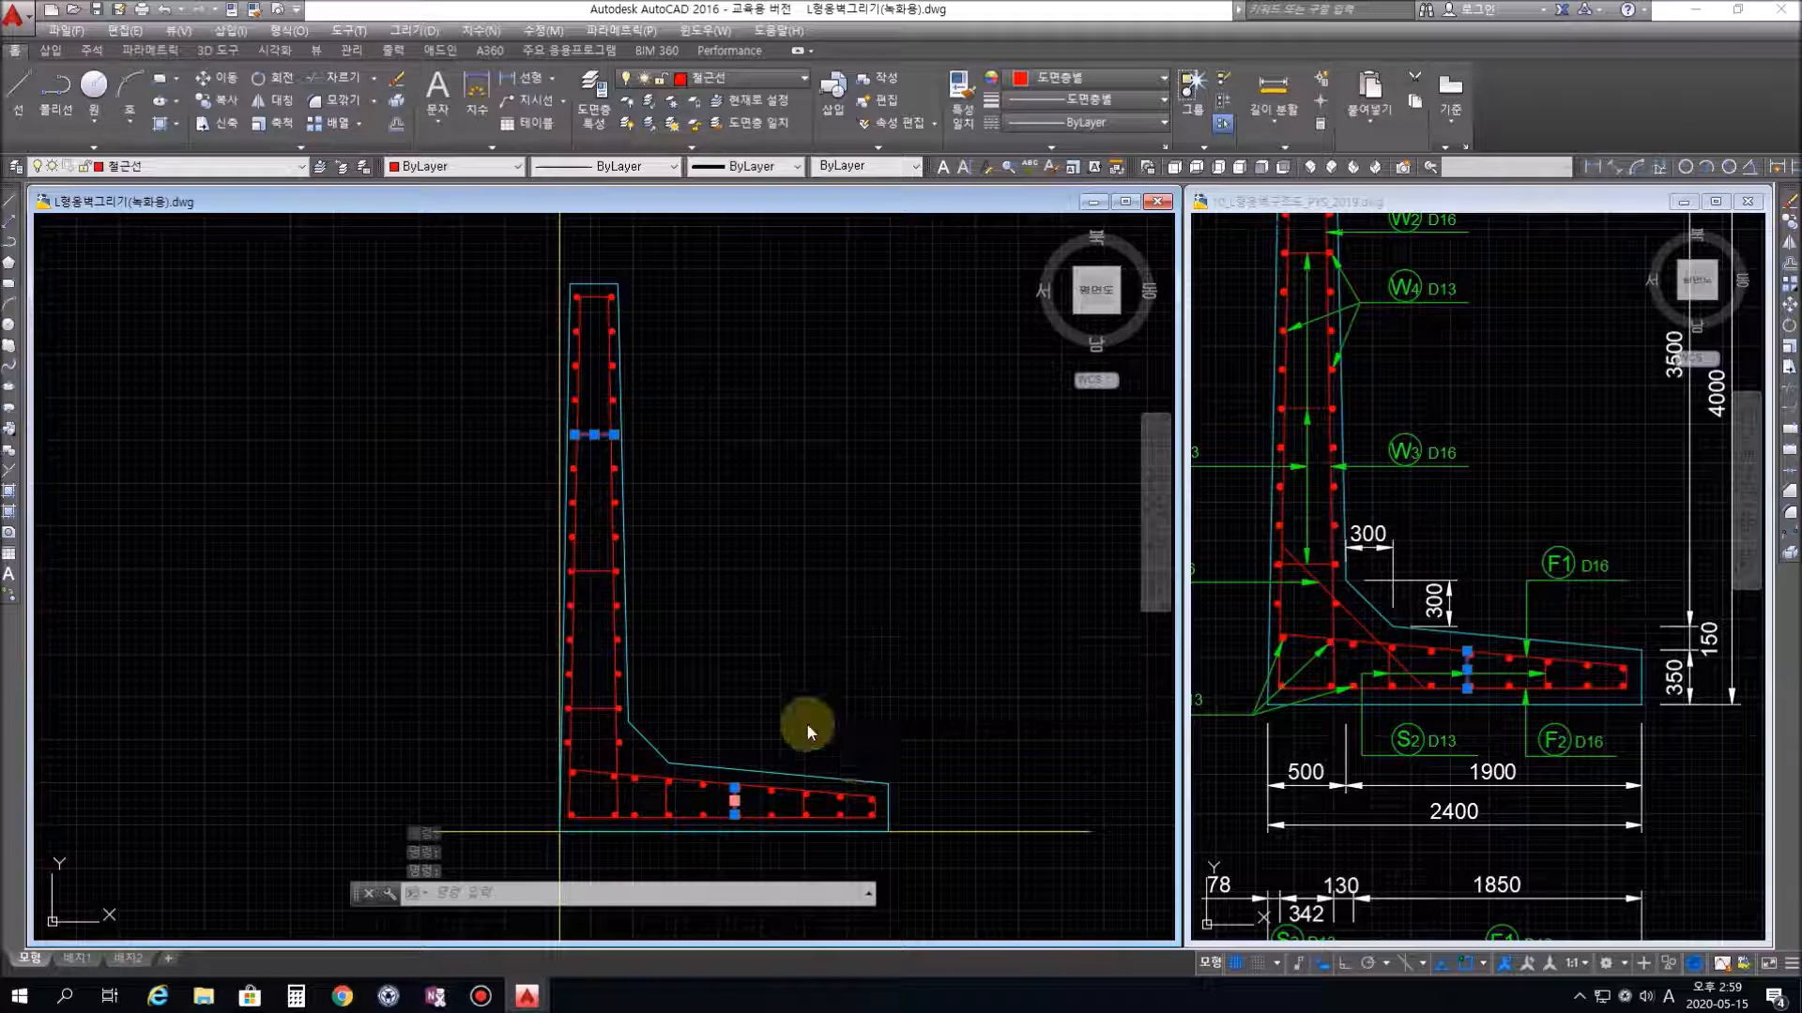
mouse_move(1434, 470)
mouse_down()
mouse_move(1208, 385)
mouse_move(100, 330)
mouse_move(199, 370)
mouse_up()
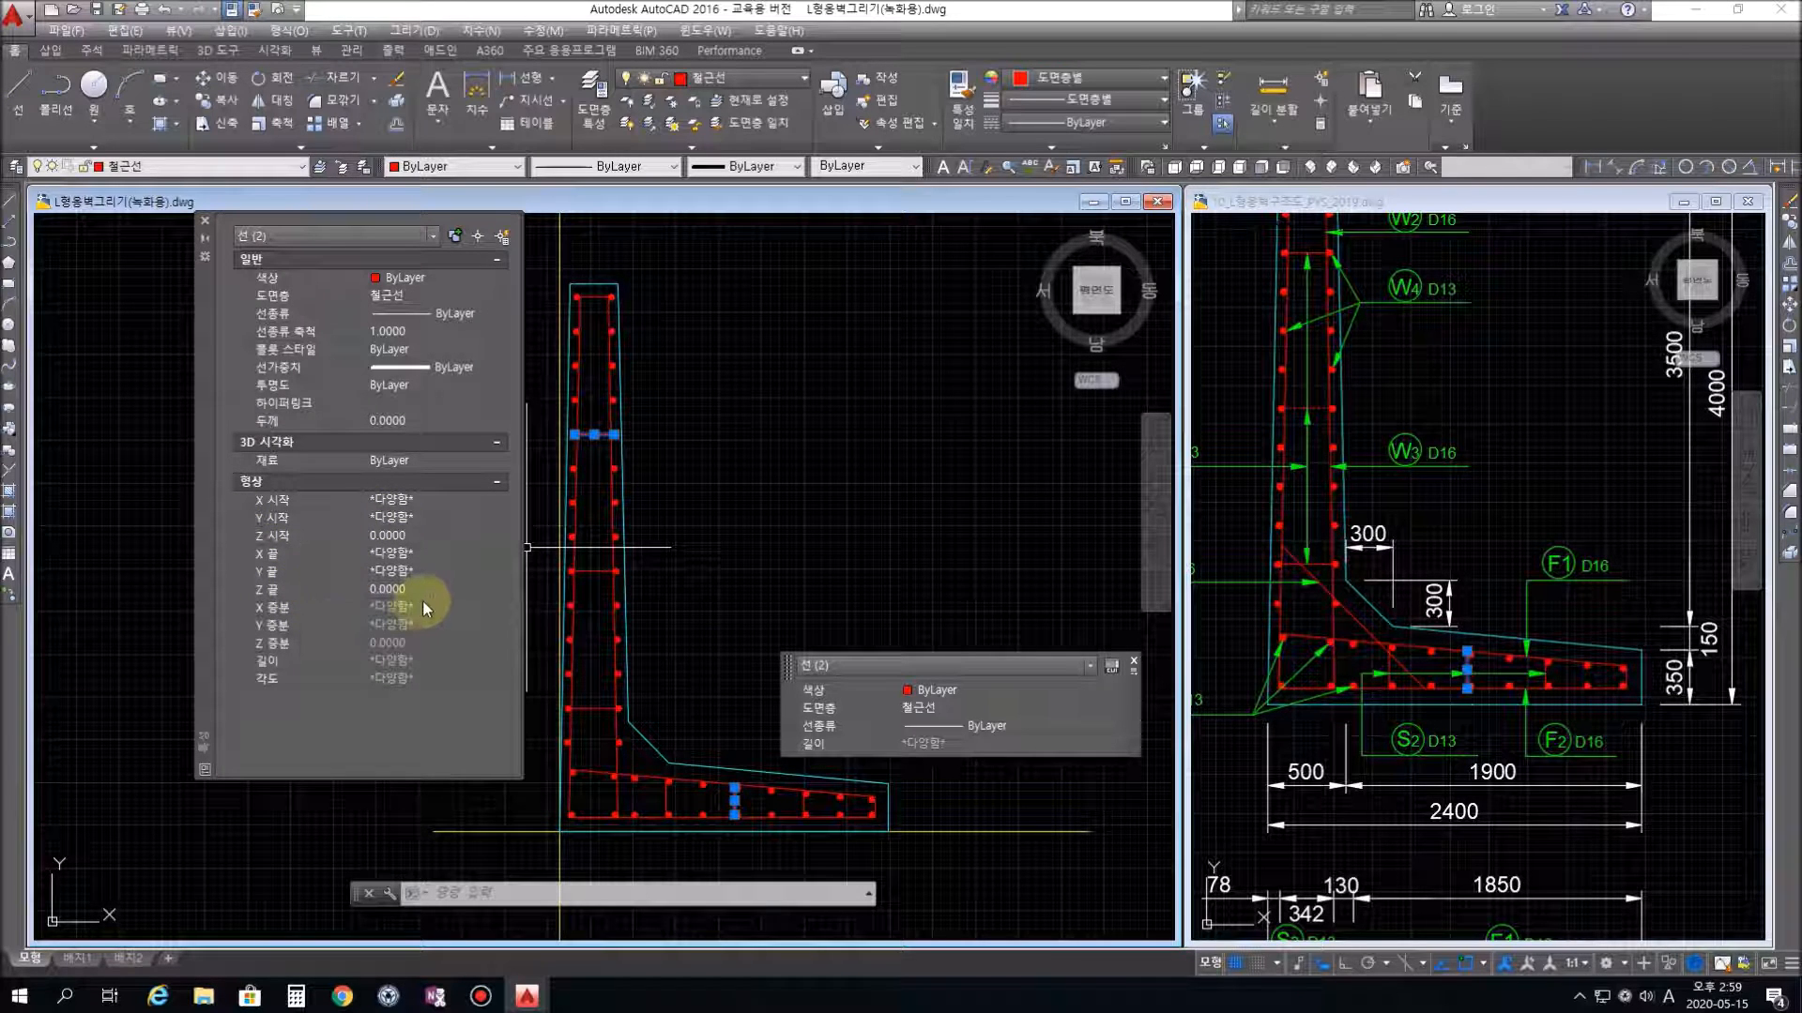
click(503, 317)
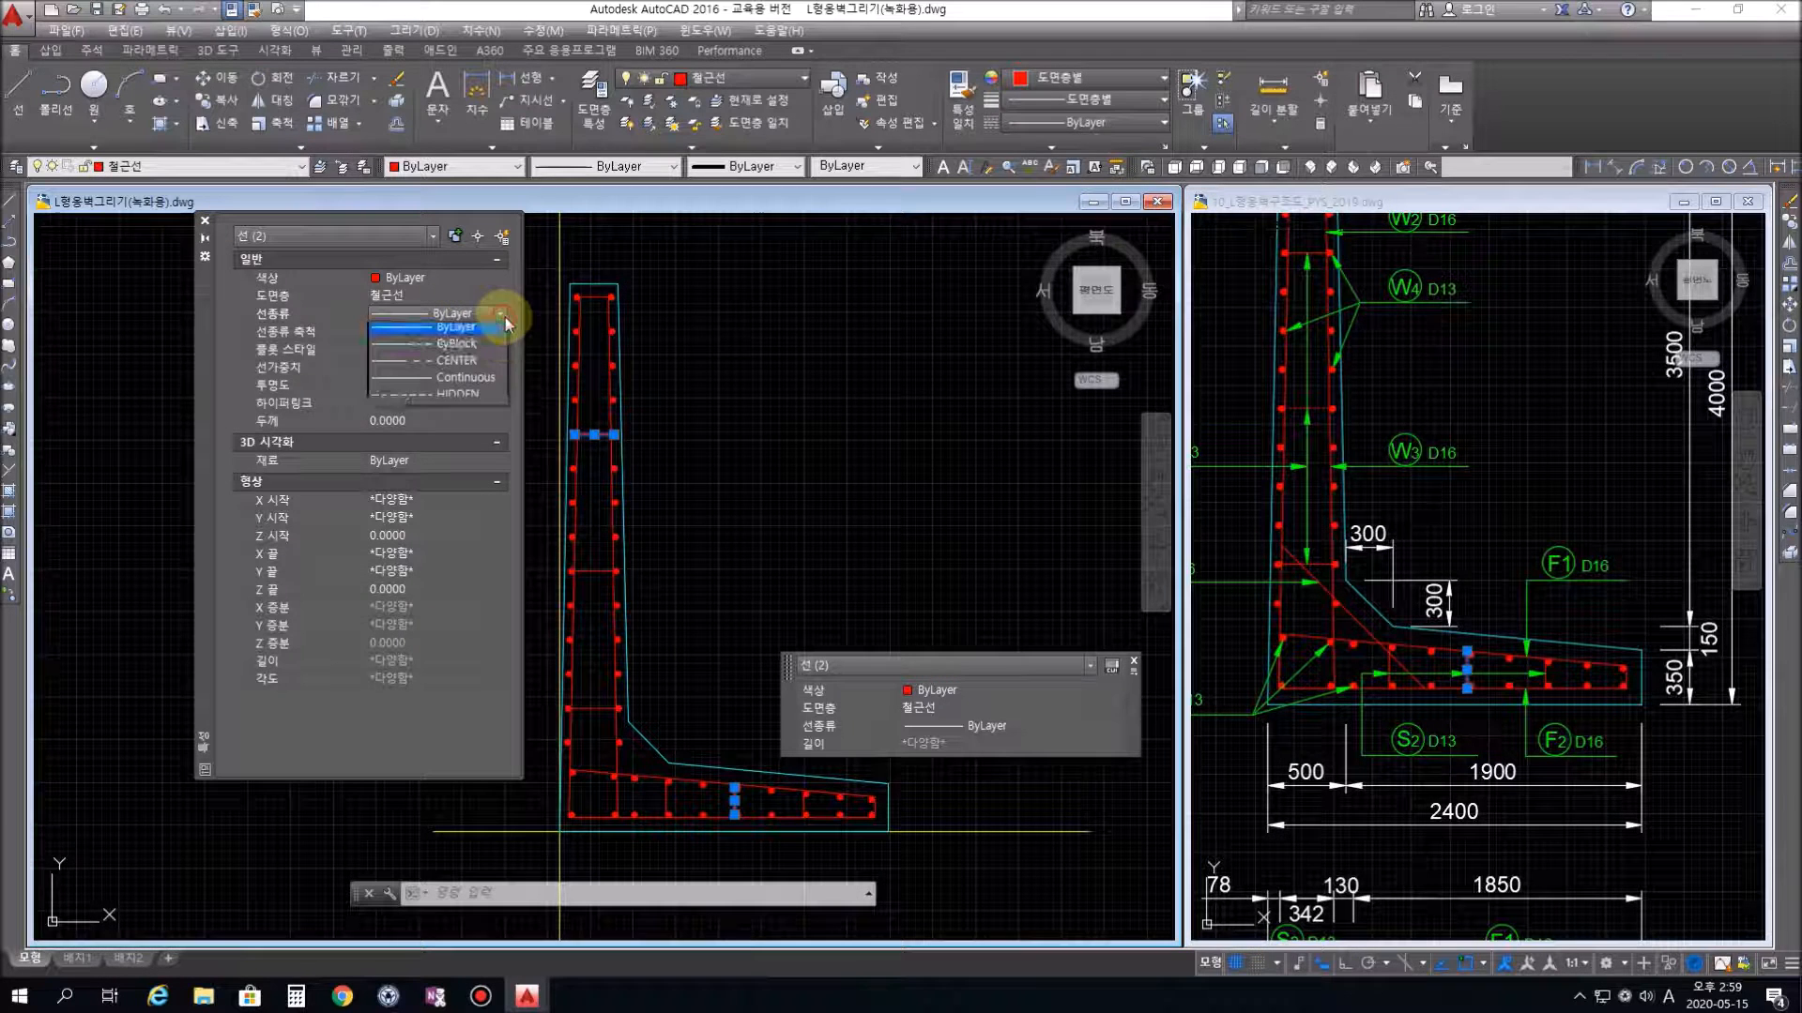
click(465, 400)
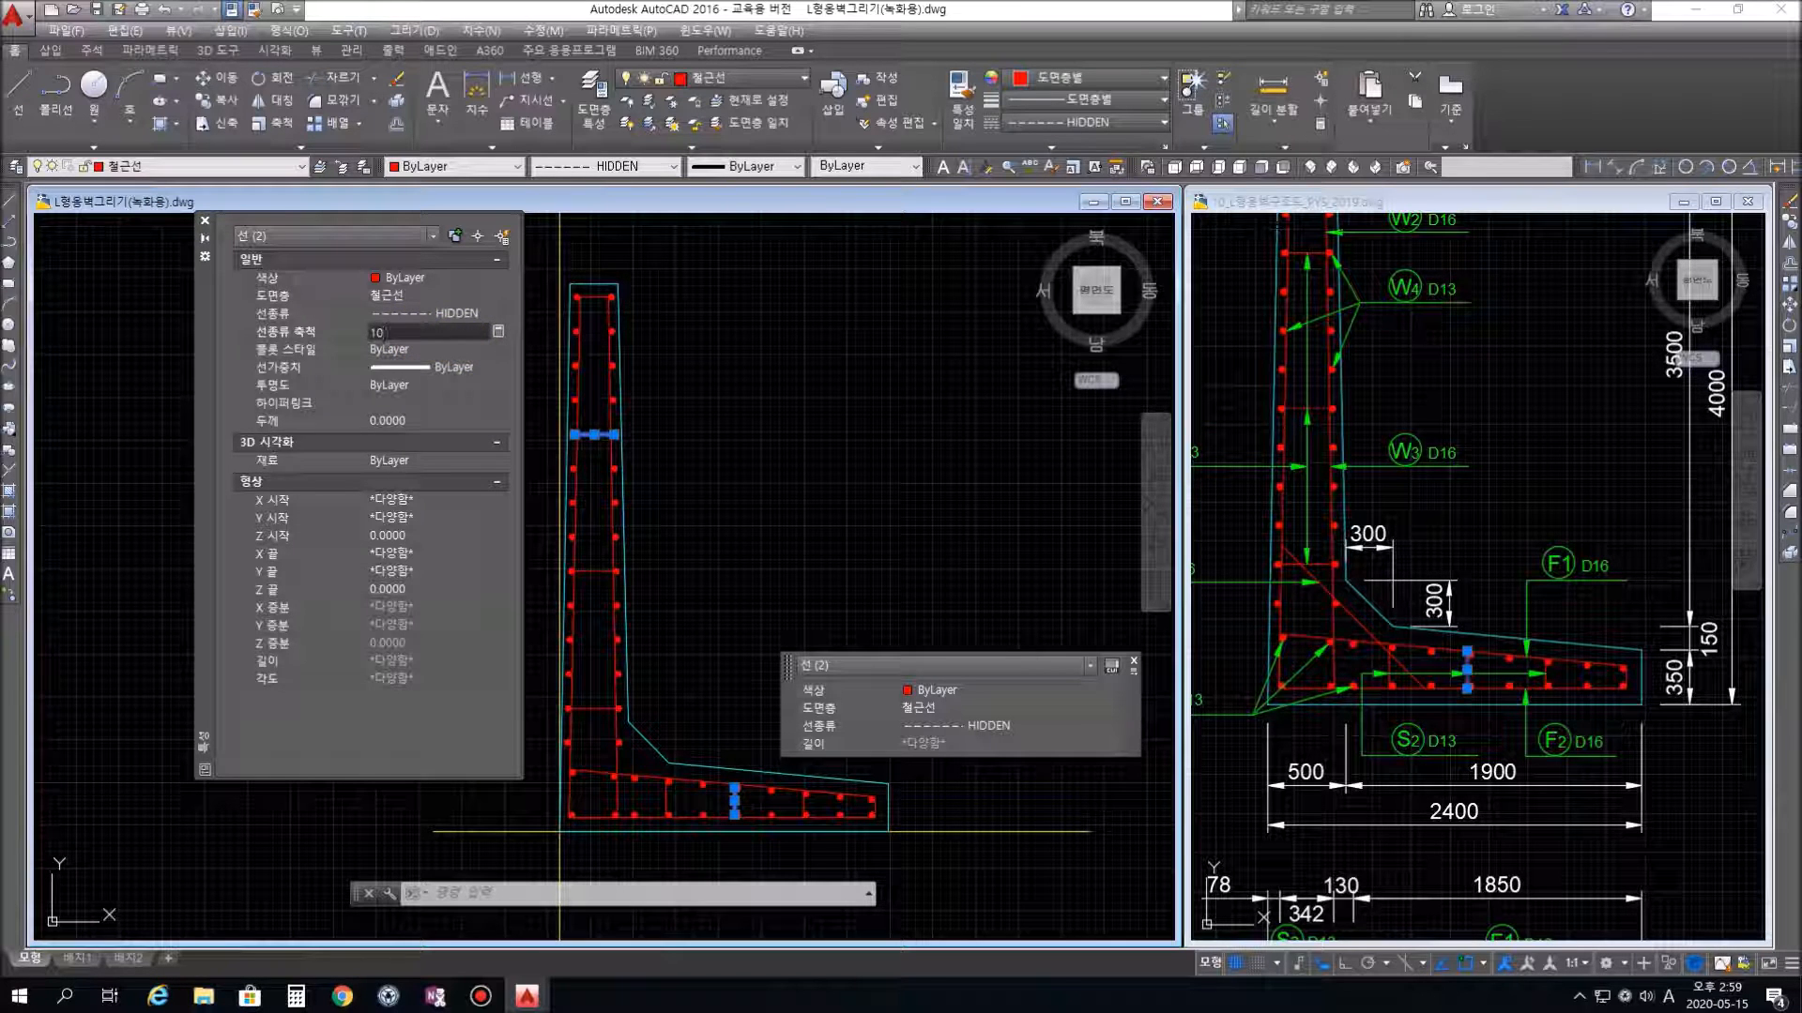
Set the linetype scale of the two selected ties to 10, deselect them and check the dashes in the section
click(459, 346)
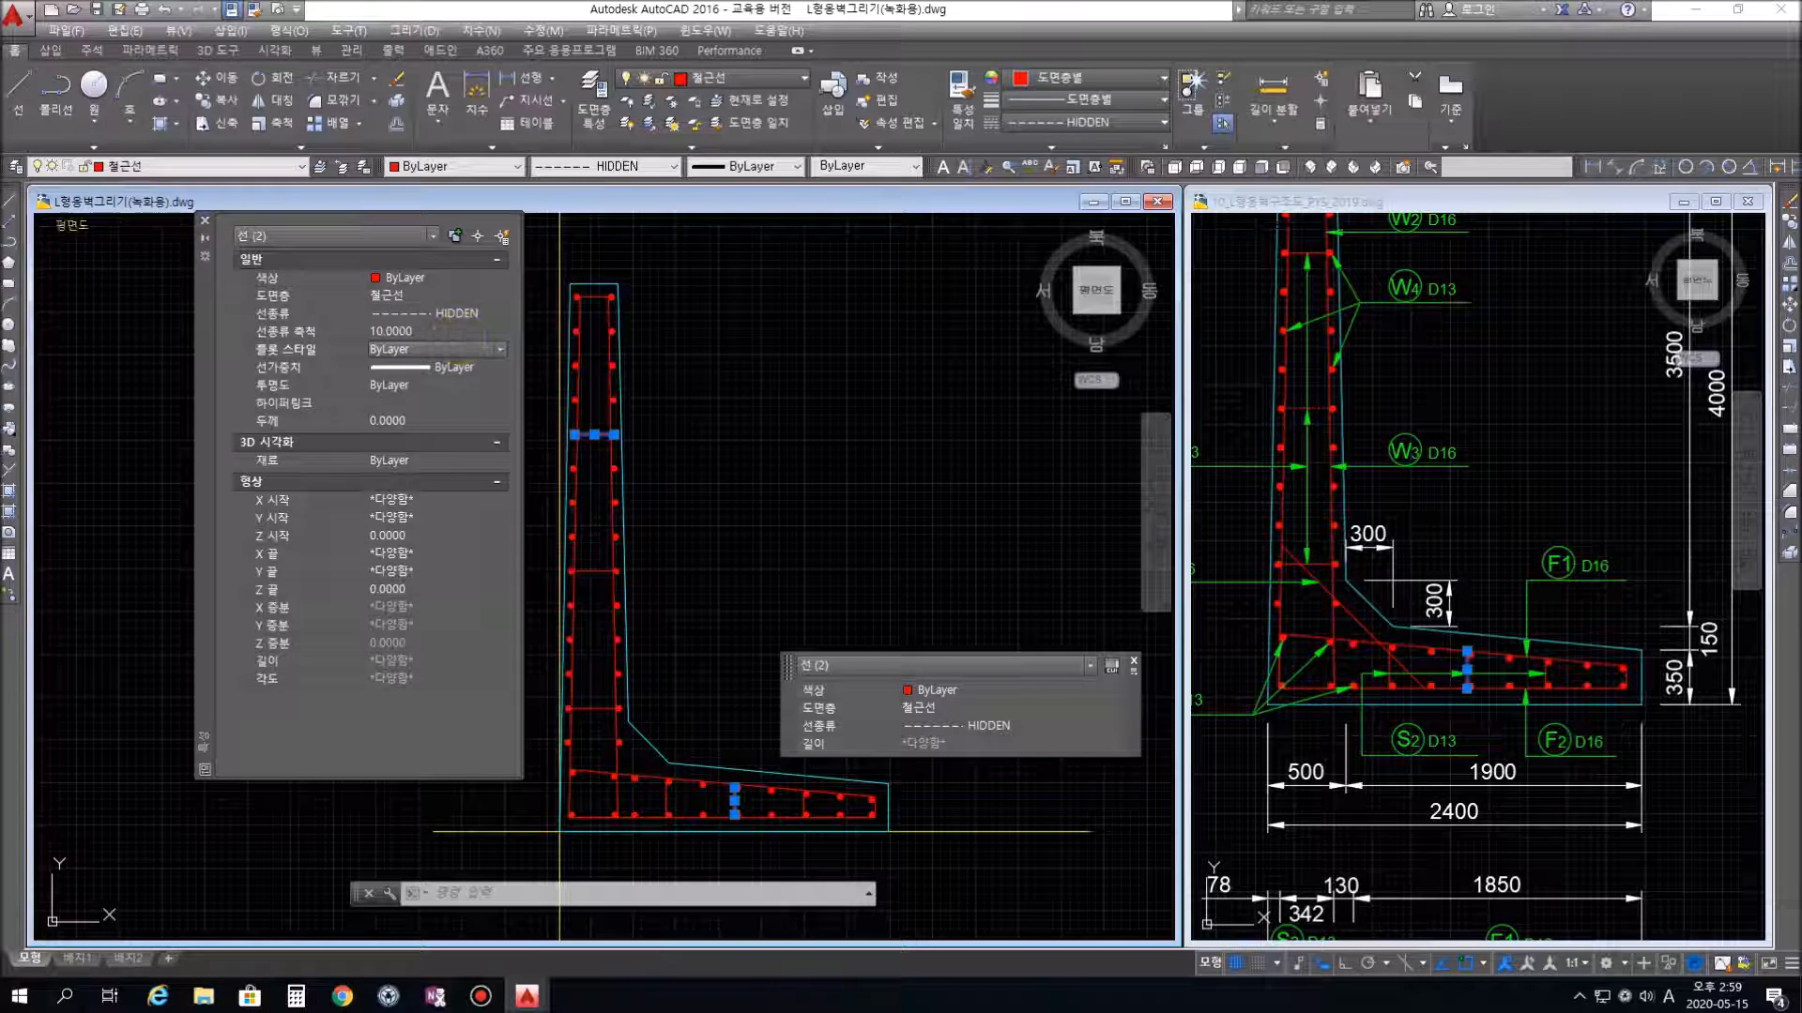
click(204, 222)
scroll(663, 523, up, 5)
middle_drag(623, 524, 554, 395)
key(Escape)
scroll(550, 463, up, 4)
scroll(604, 494, down, 8)
scroll(605, 493, down, 4)
scroll(650, 737, up, 7)
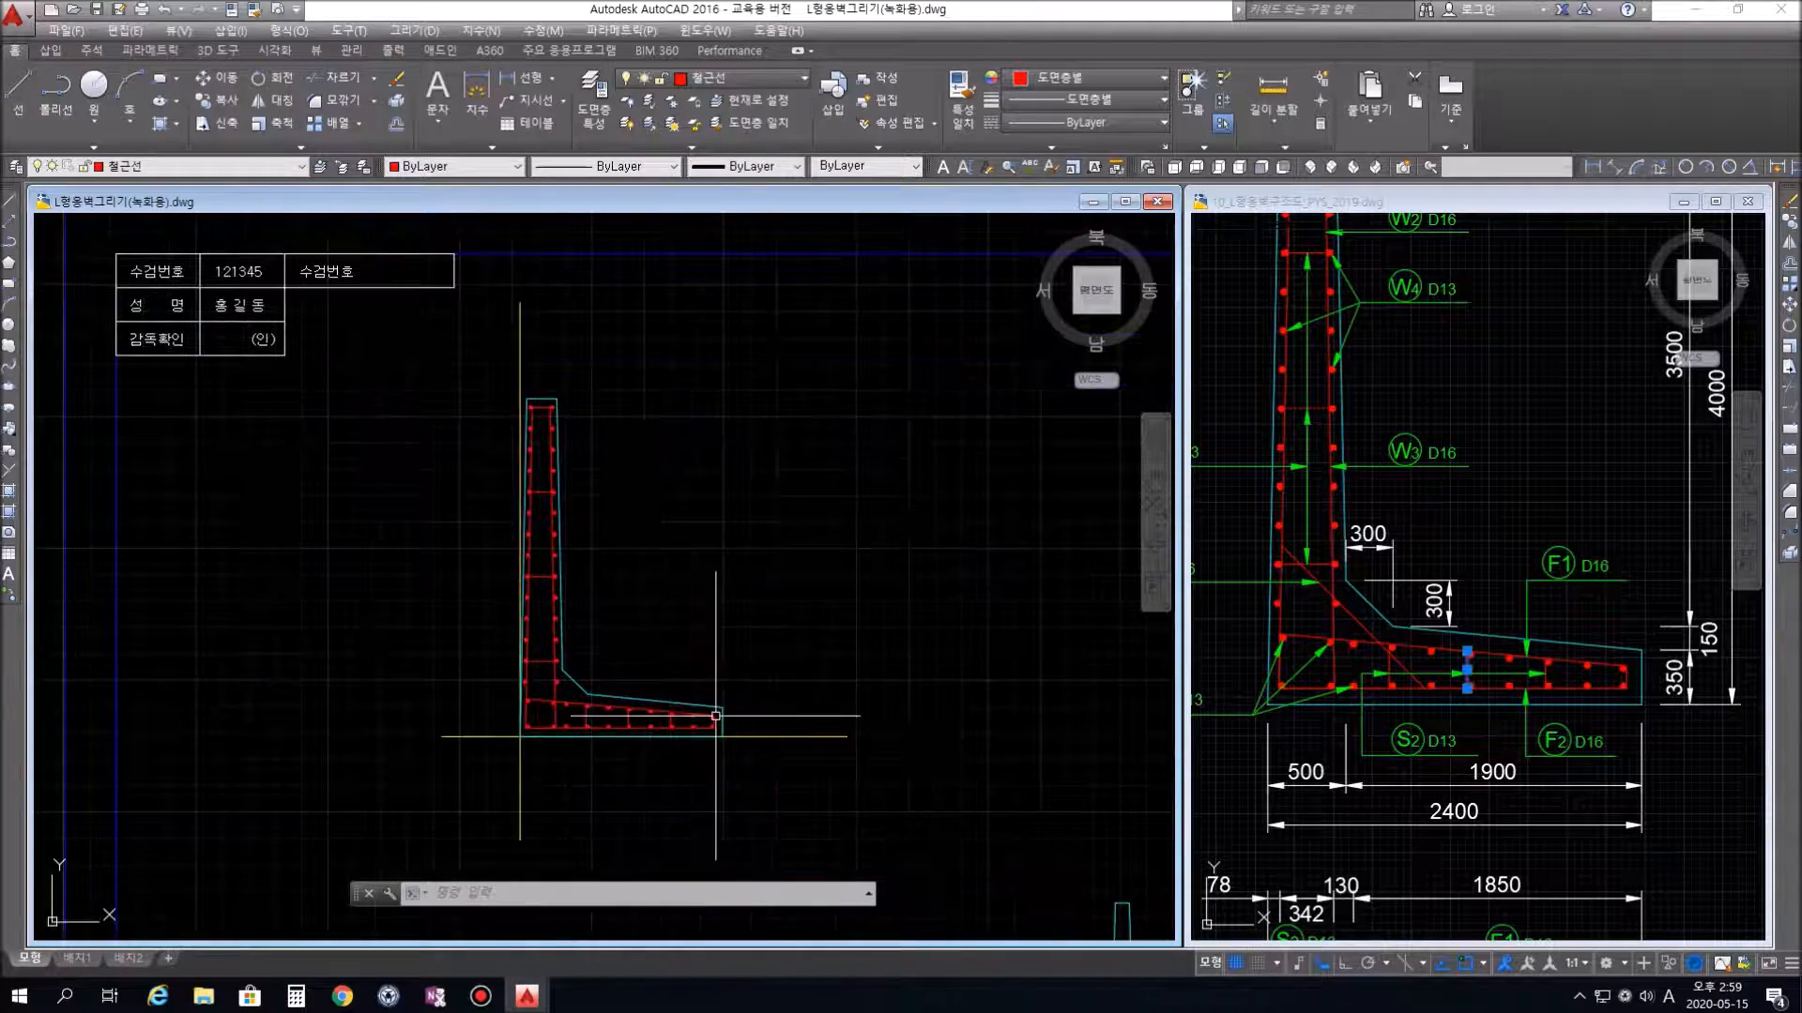
scroll(518, 621, down, 5)
mouse_move(616, 516)
middle_down()
mouse_move(830, 738)
mouse_move(792, 623)
middle_up()
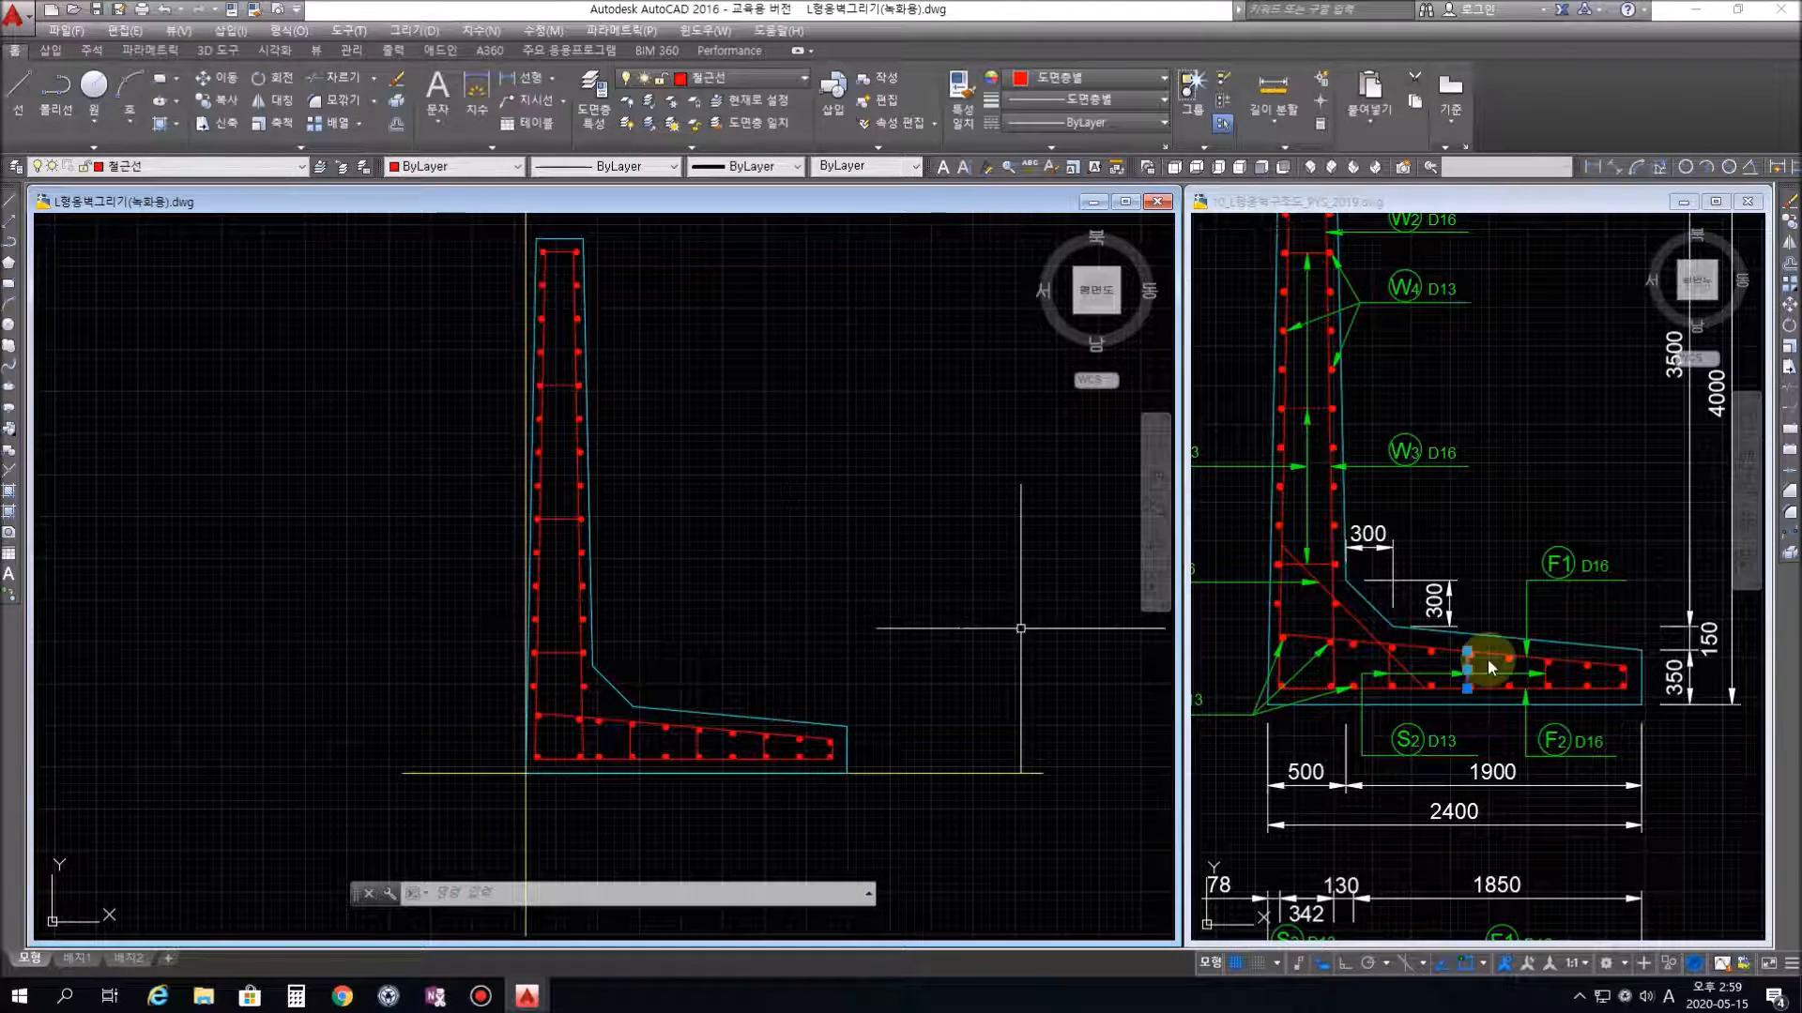
Examine the diagonal haunch bar H (D16) in the reference section and the dimensions in its separate bar detail
click(1549, 508)
middle_drag(1495, 445, 1629, 532)
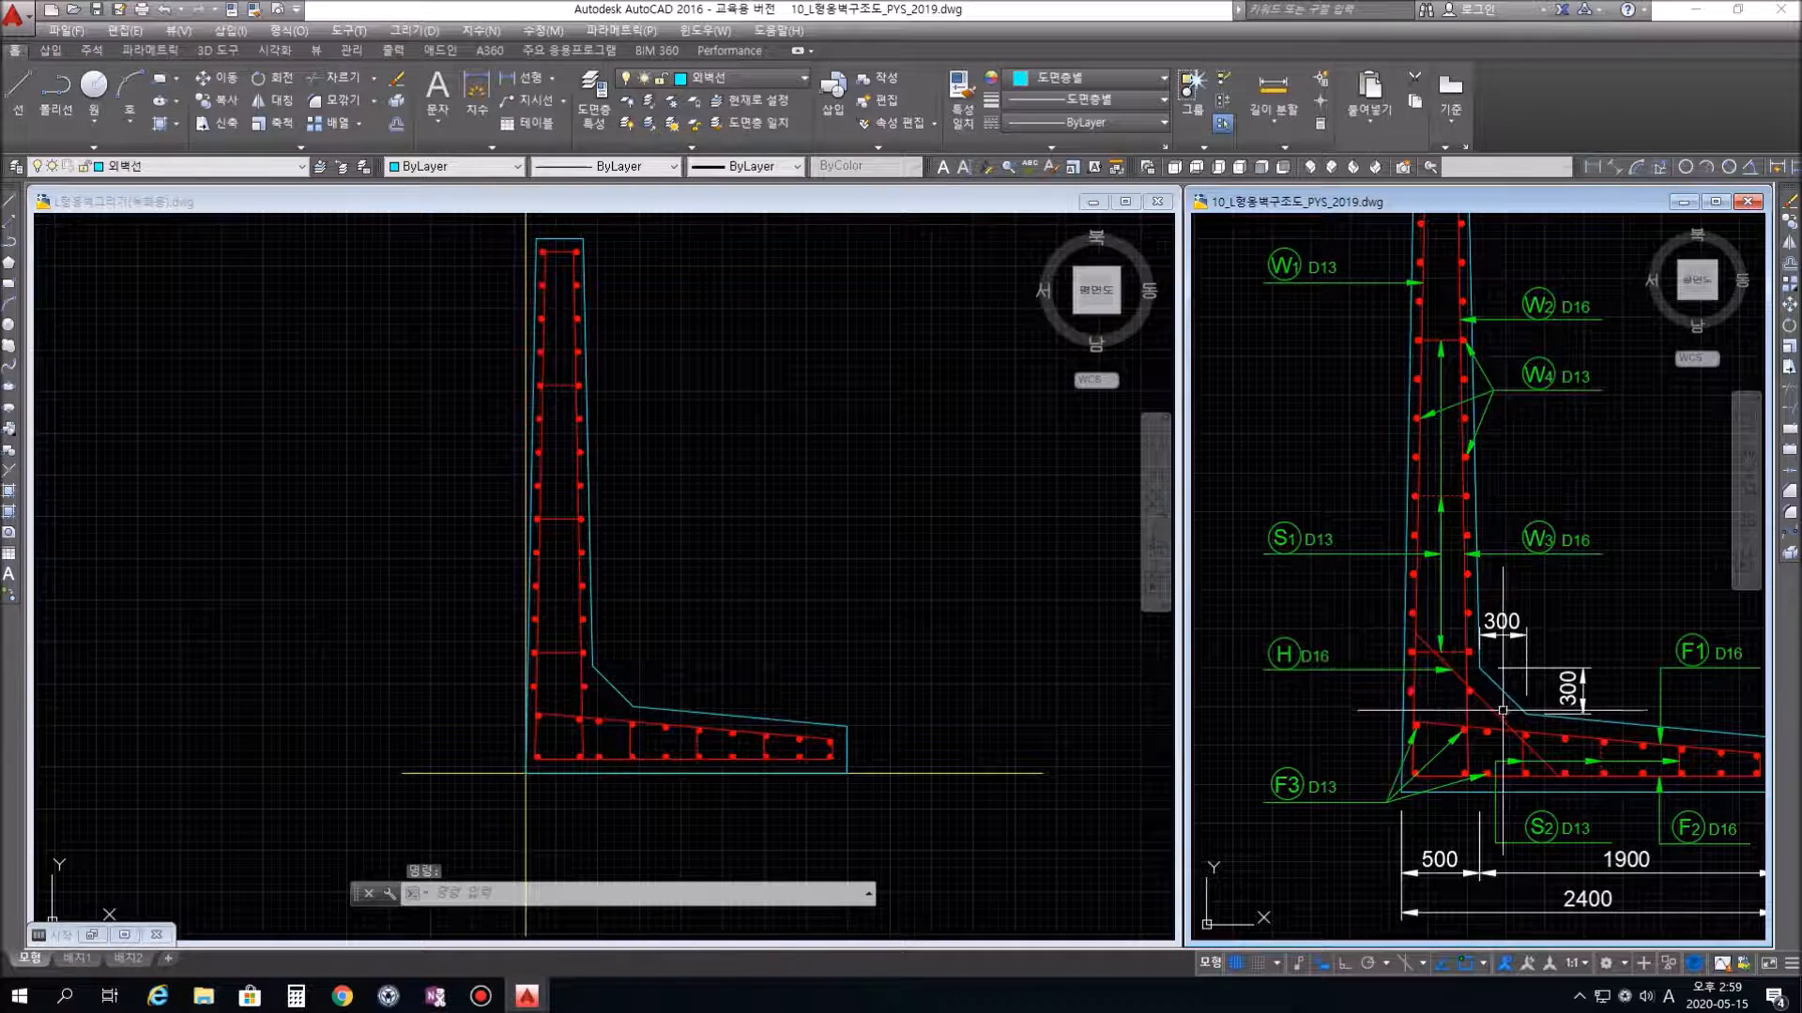
click(1506, 697)
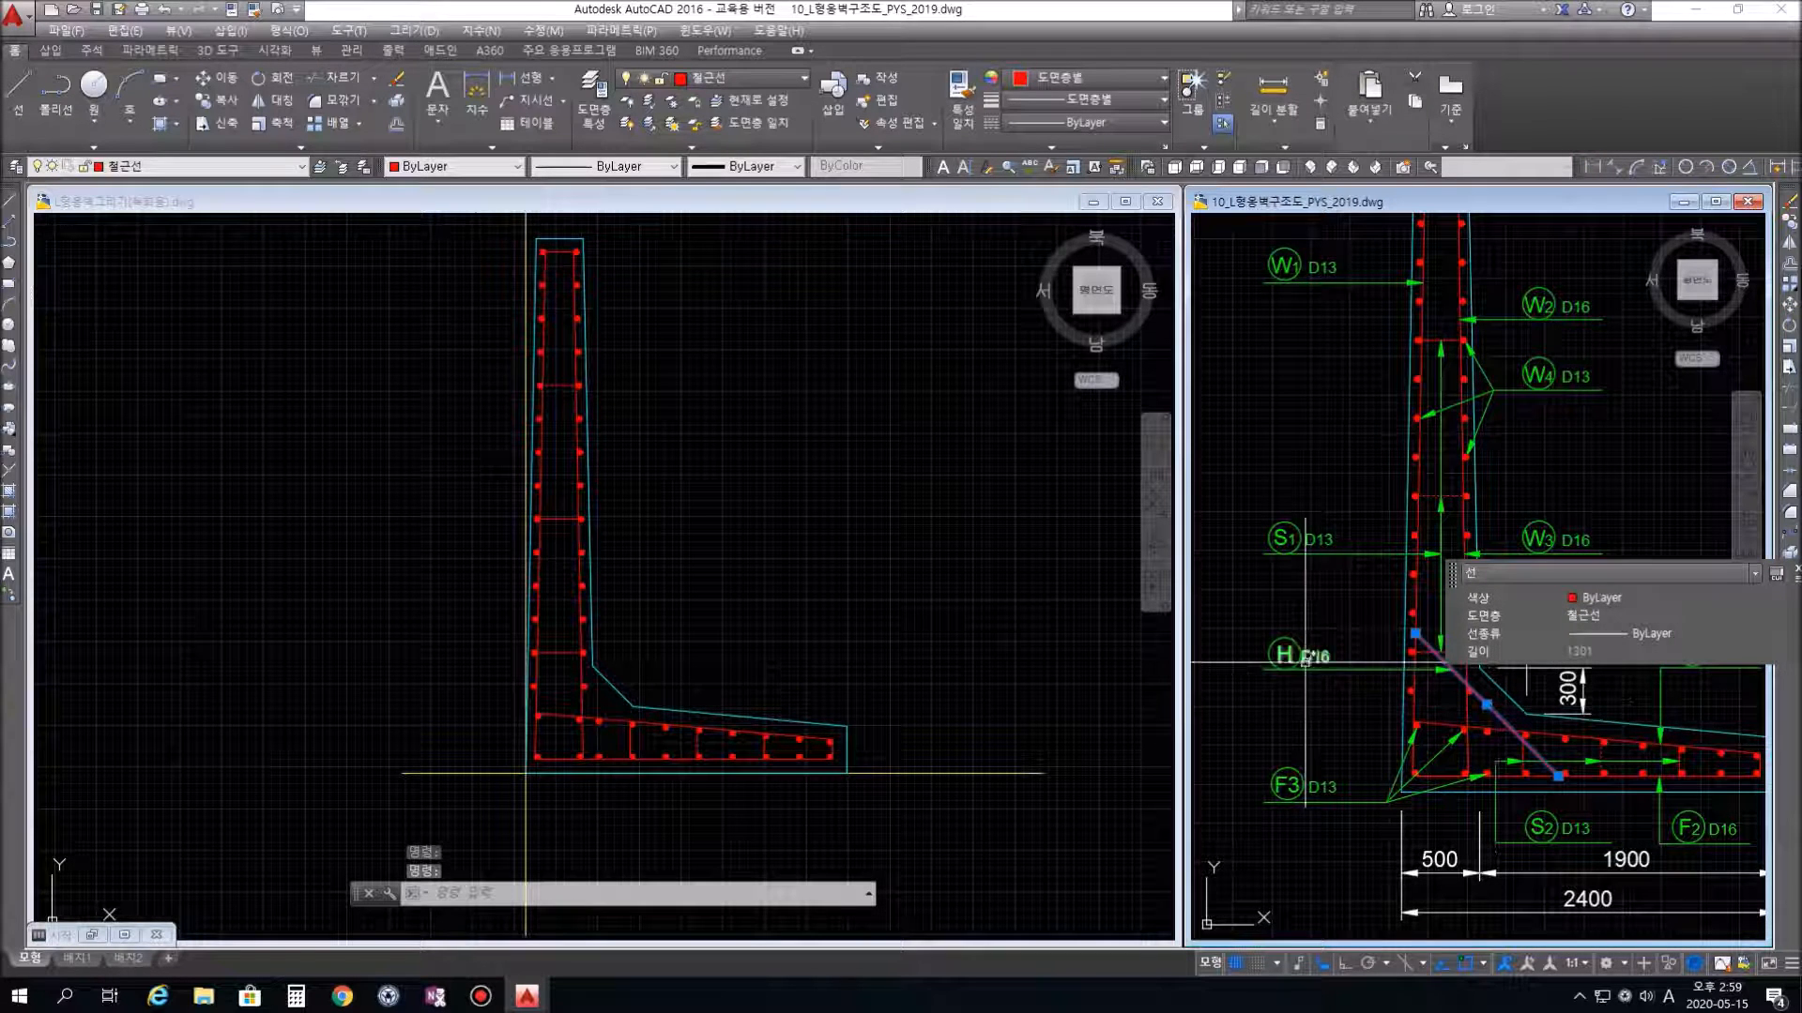
click(1794, 572)
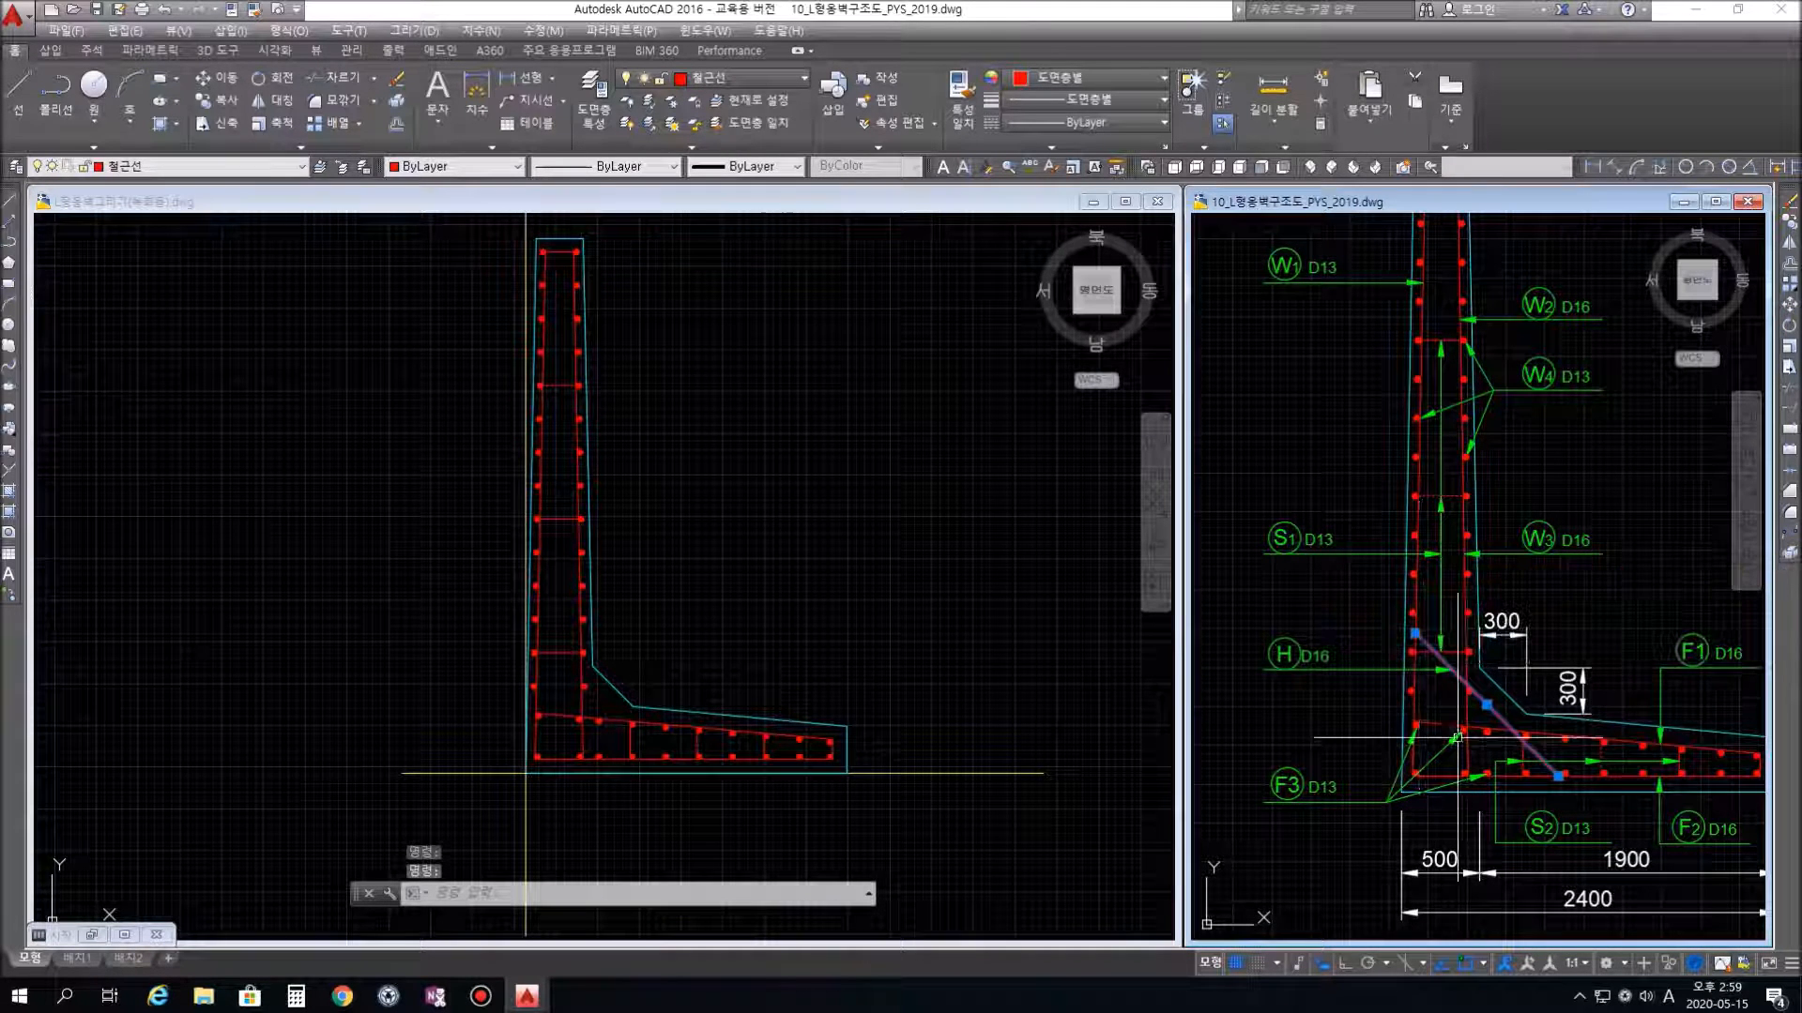
scroll(1581, 716, down, 2)
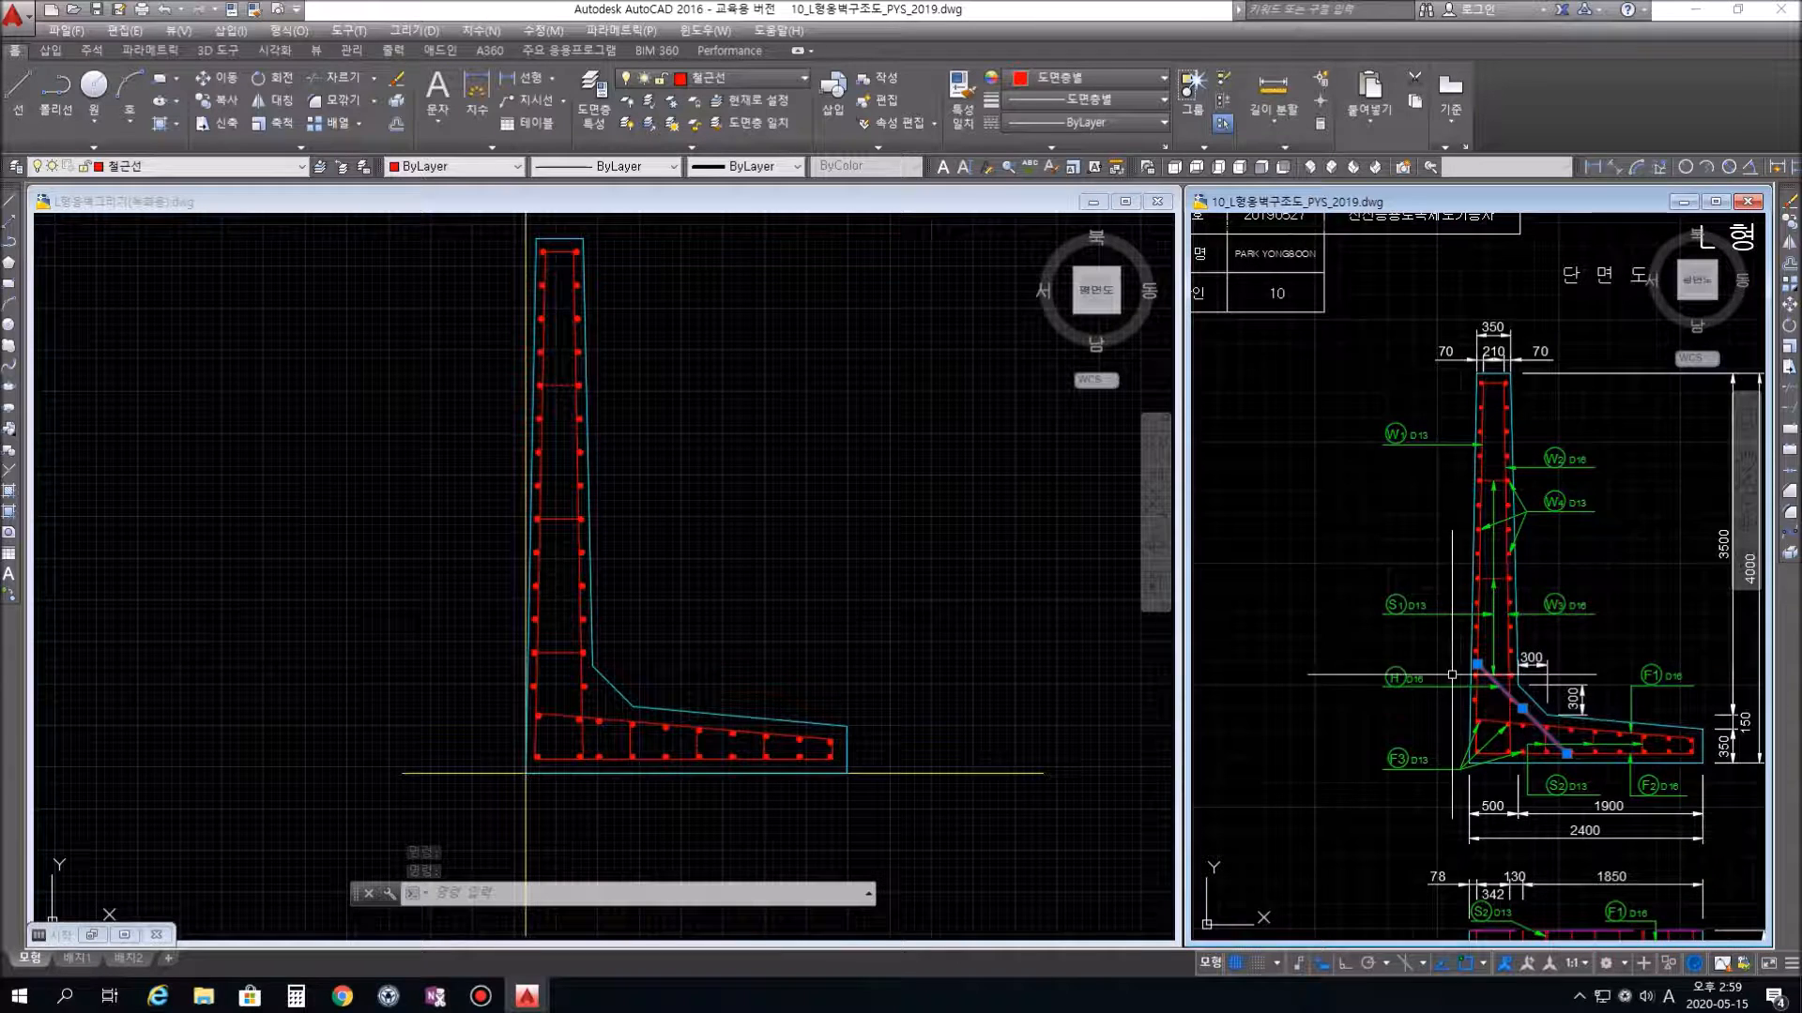
mouse_move(1478, 664)
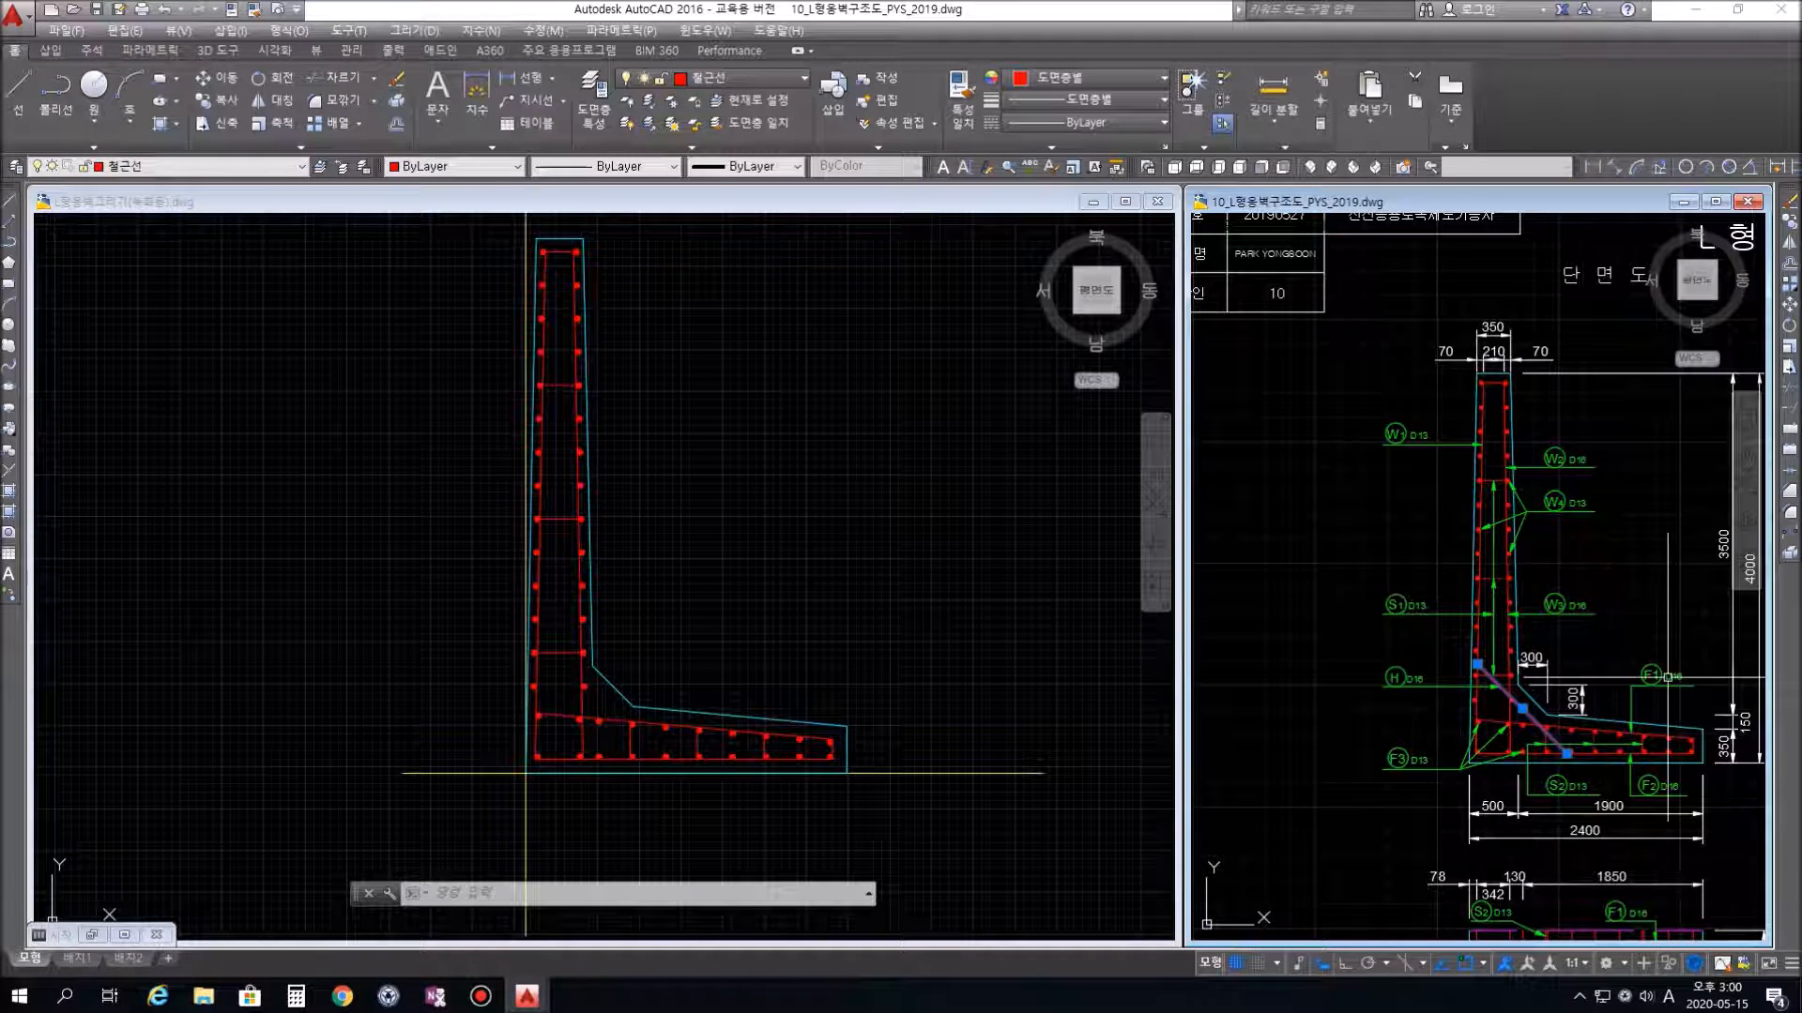
scroll(1644, 719, down, 2)
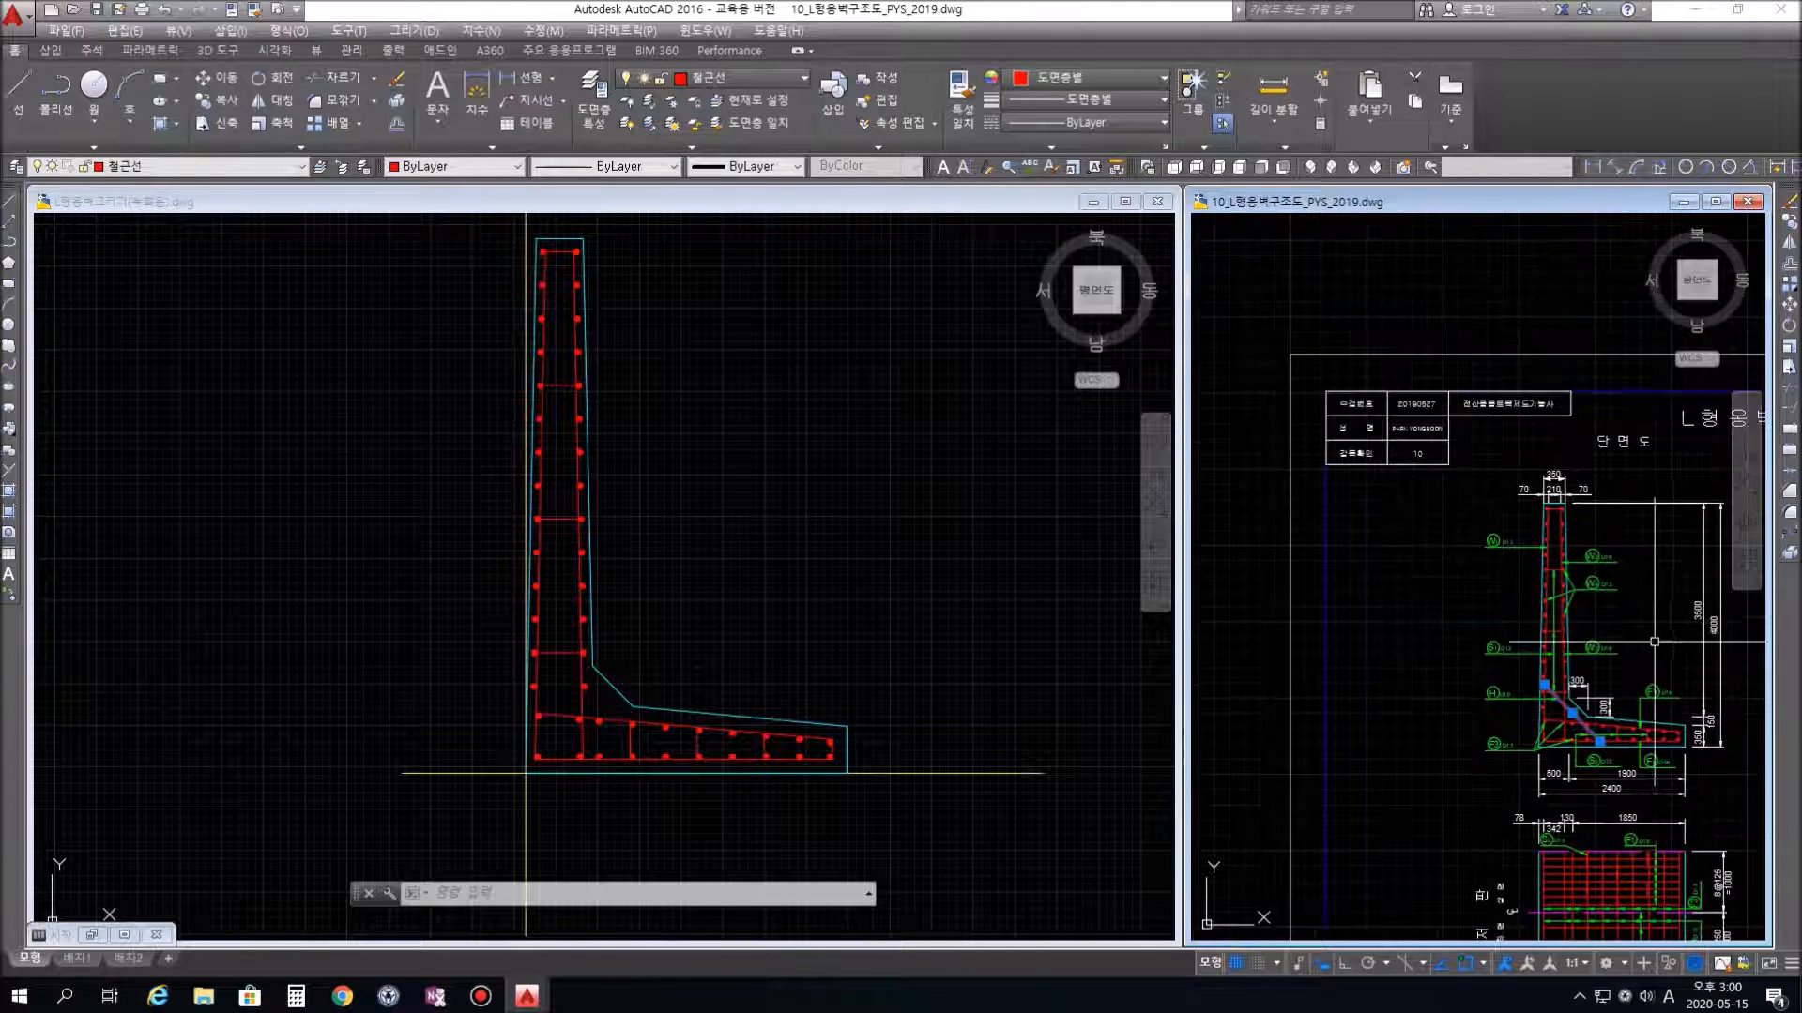
key(Escape)
key(Escape)
mouse_move(1664, 662)
middle_down()
mouse_move(1373, 521)
mouse_move(1335, 466)
middle_up()
scroll(1506, 594, up, 6)
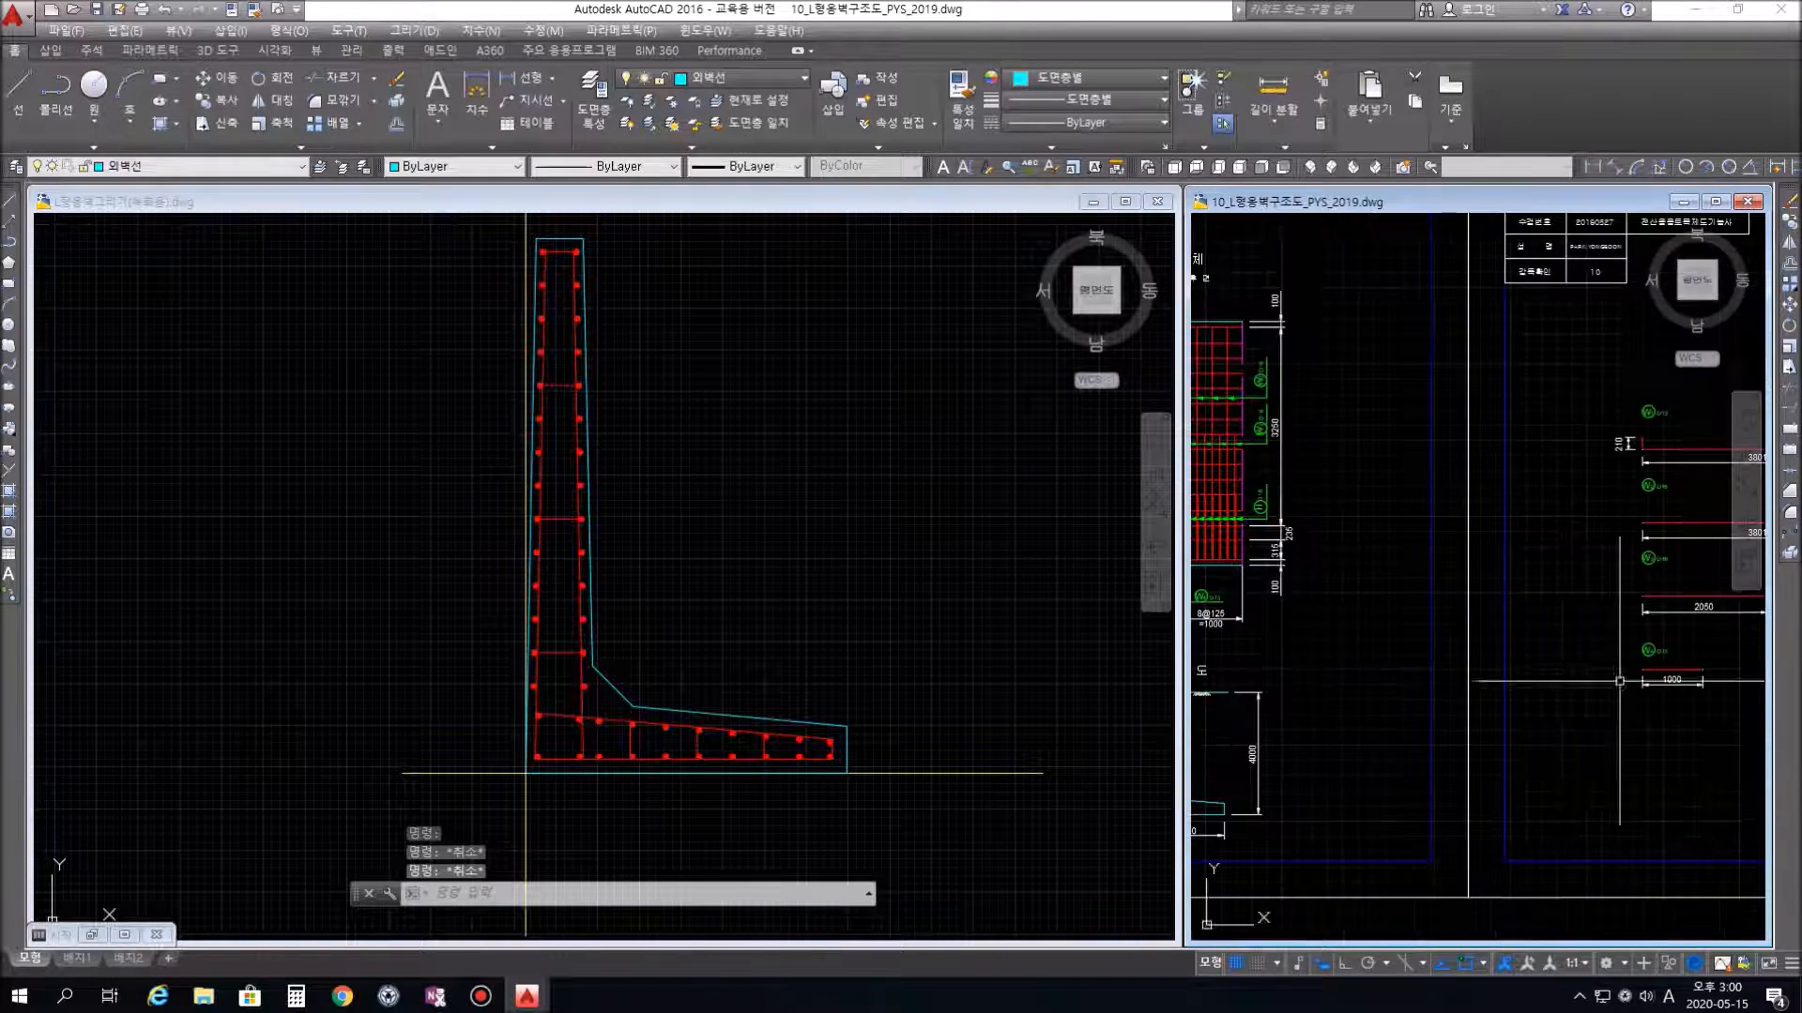
scroll(1515, 675, up, 2)
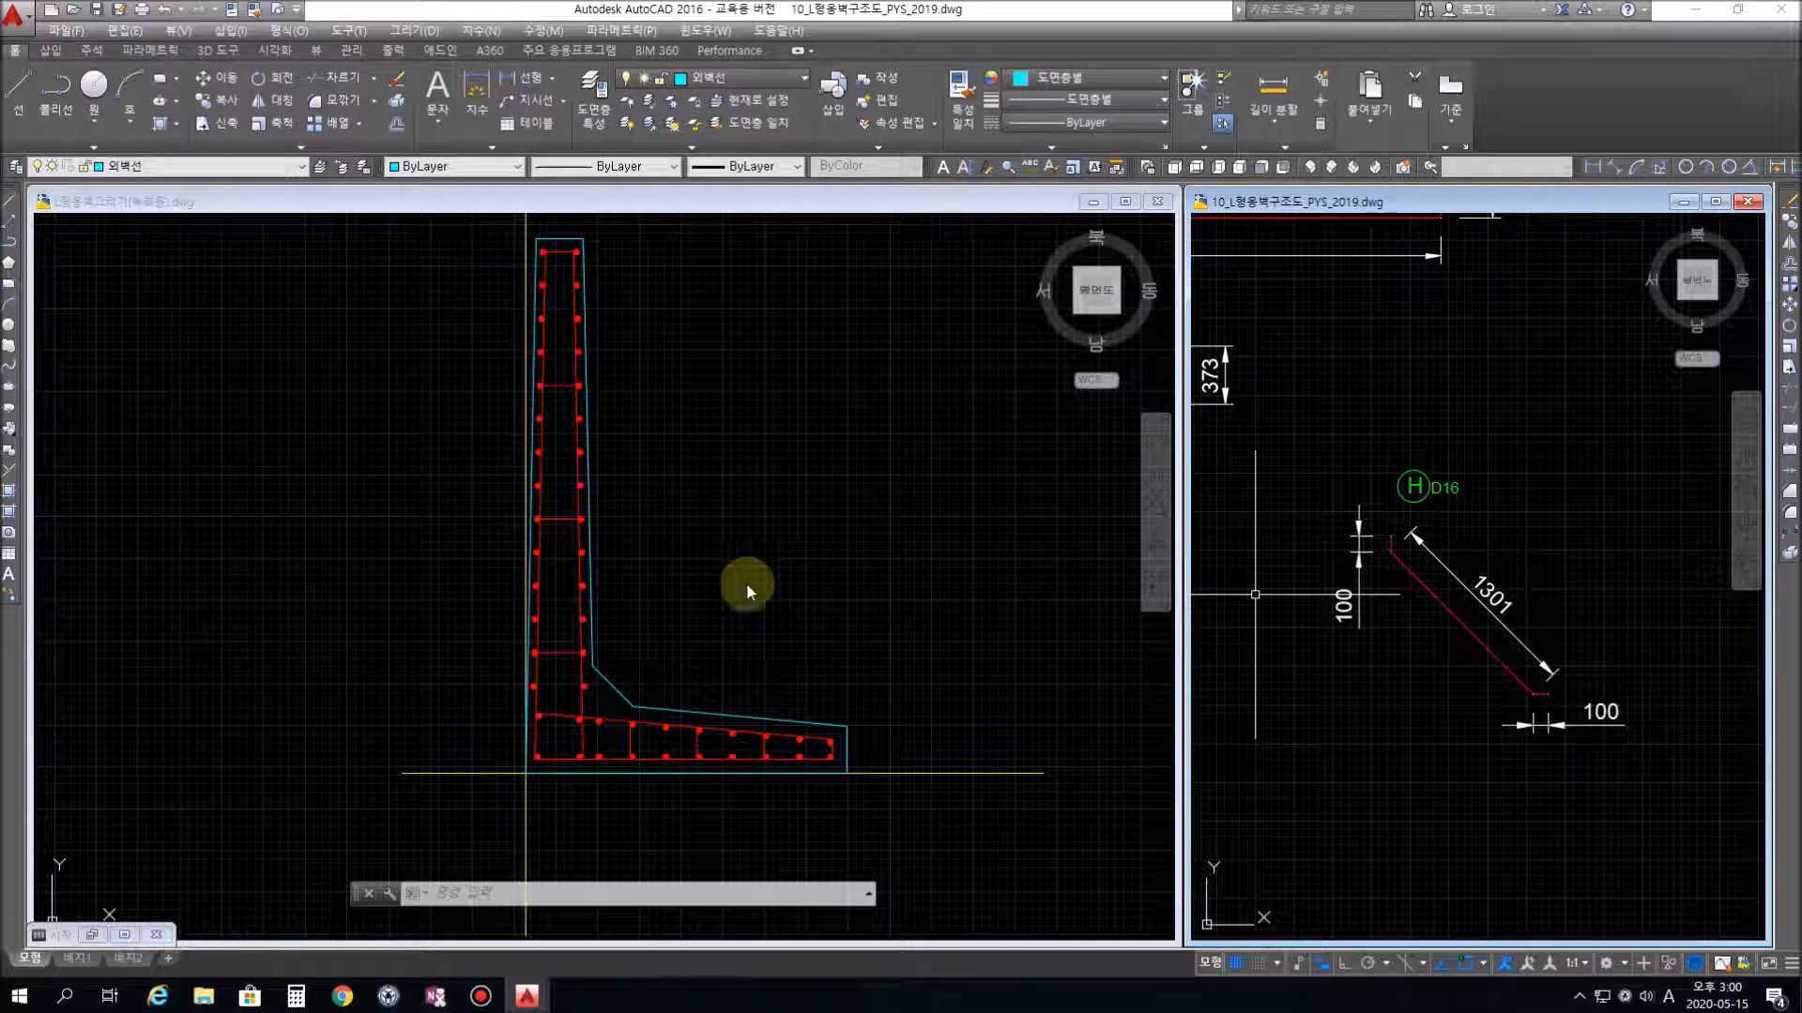
Draw a diagonal line 1301 long at 135° in the empty space beside the stem, above the footing
click(685, 611)
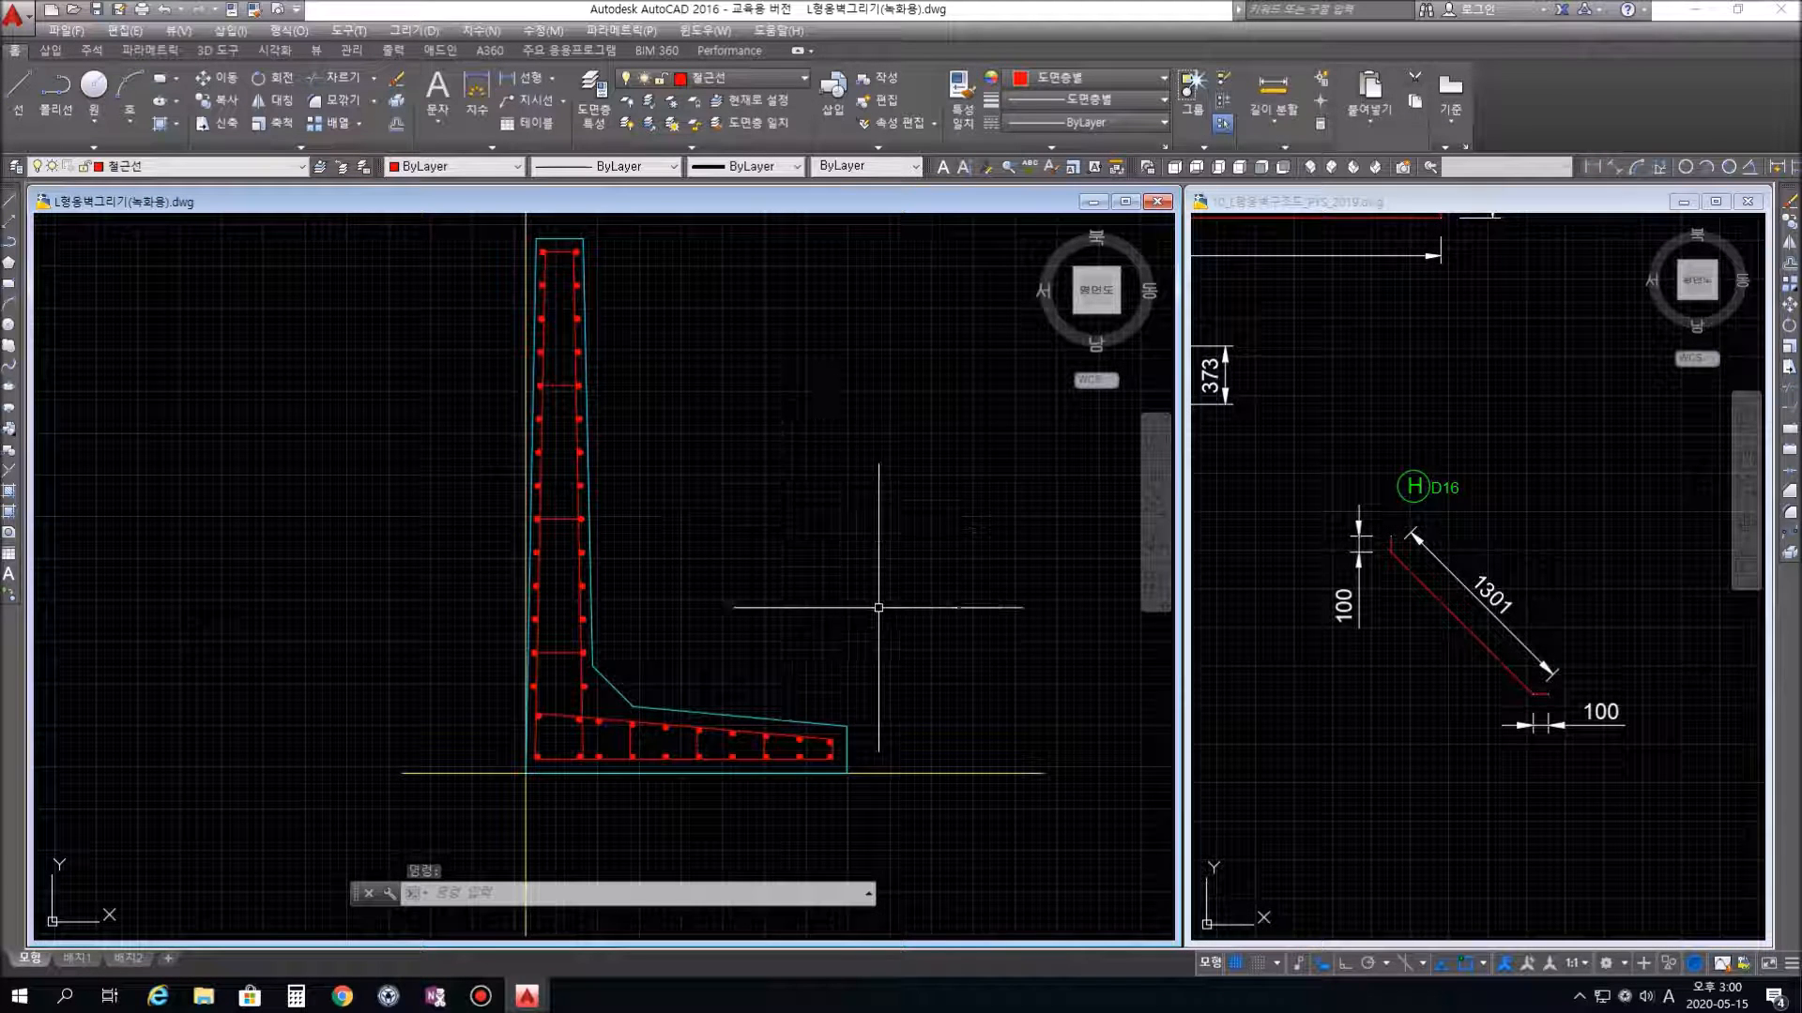
text(l)
key(Return)
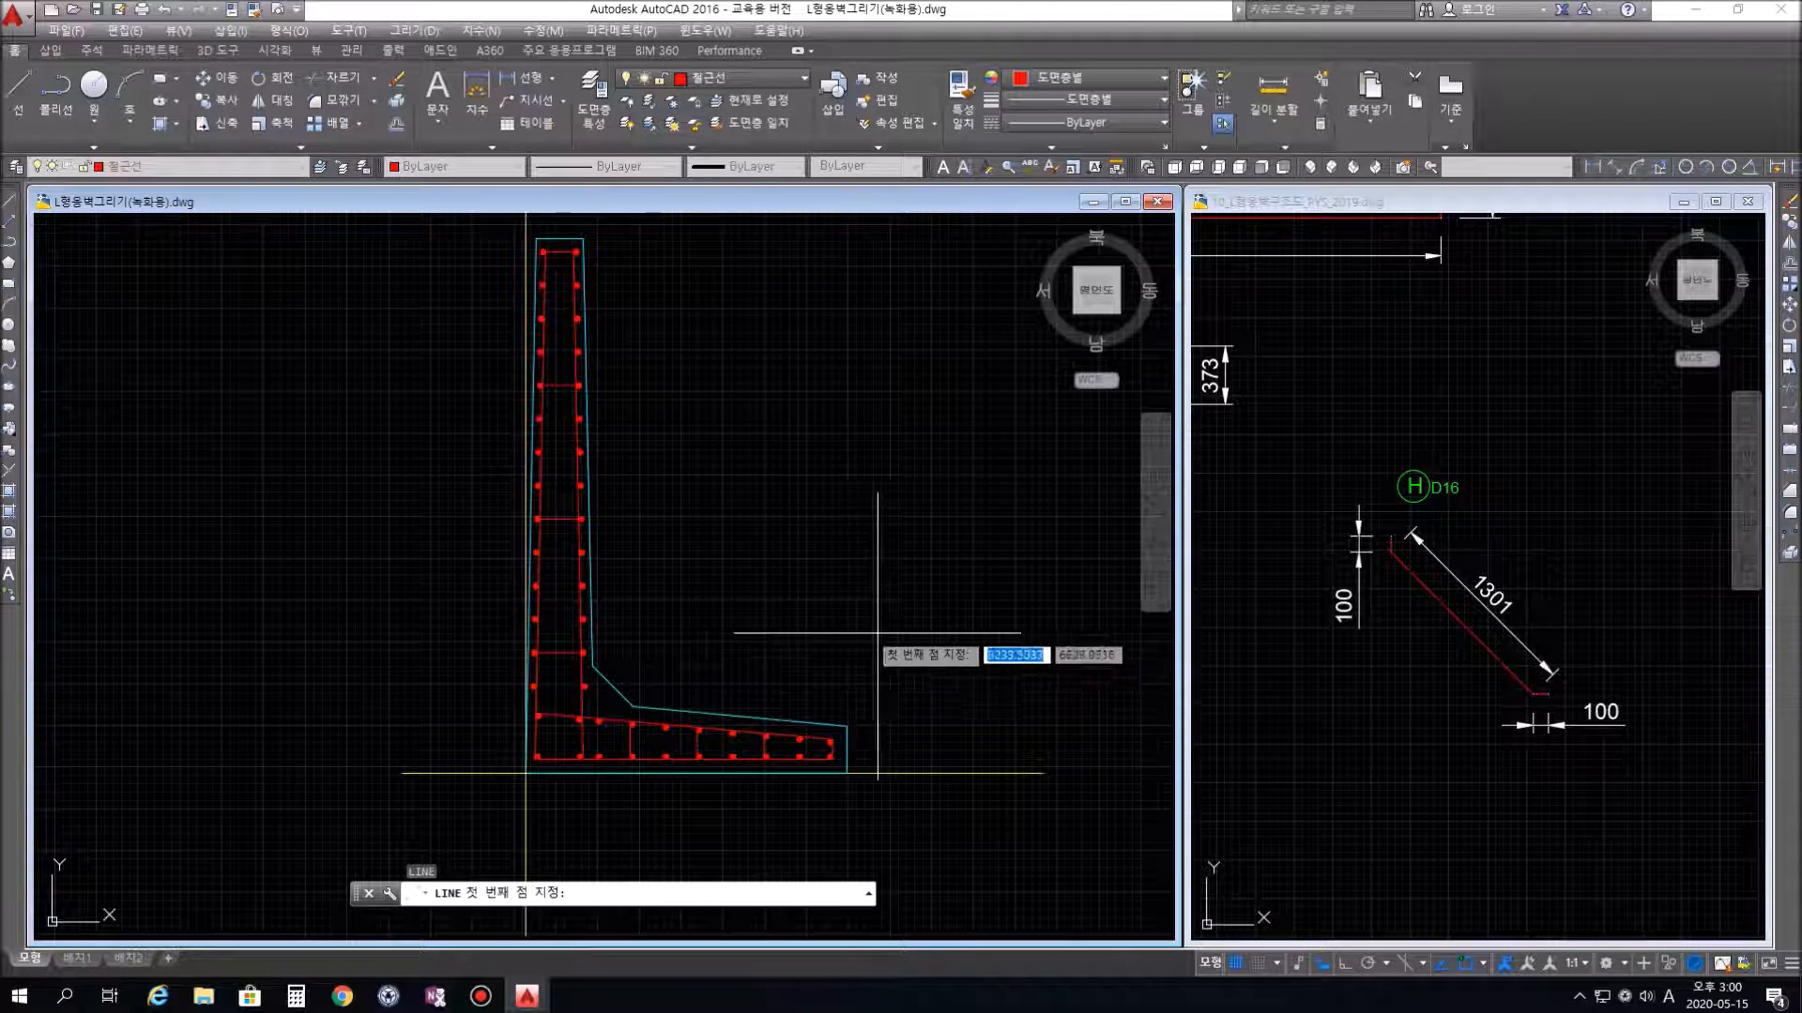
click(868, 636)
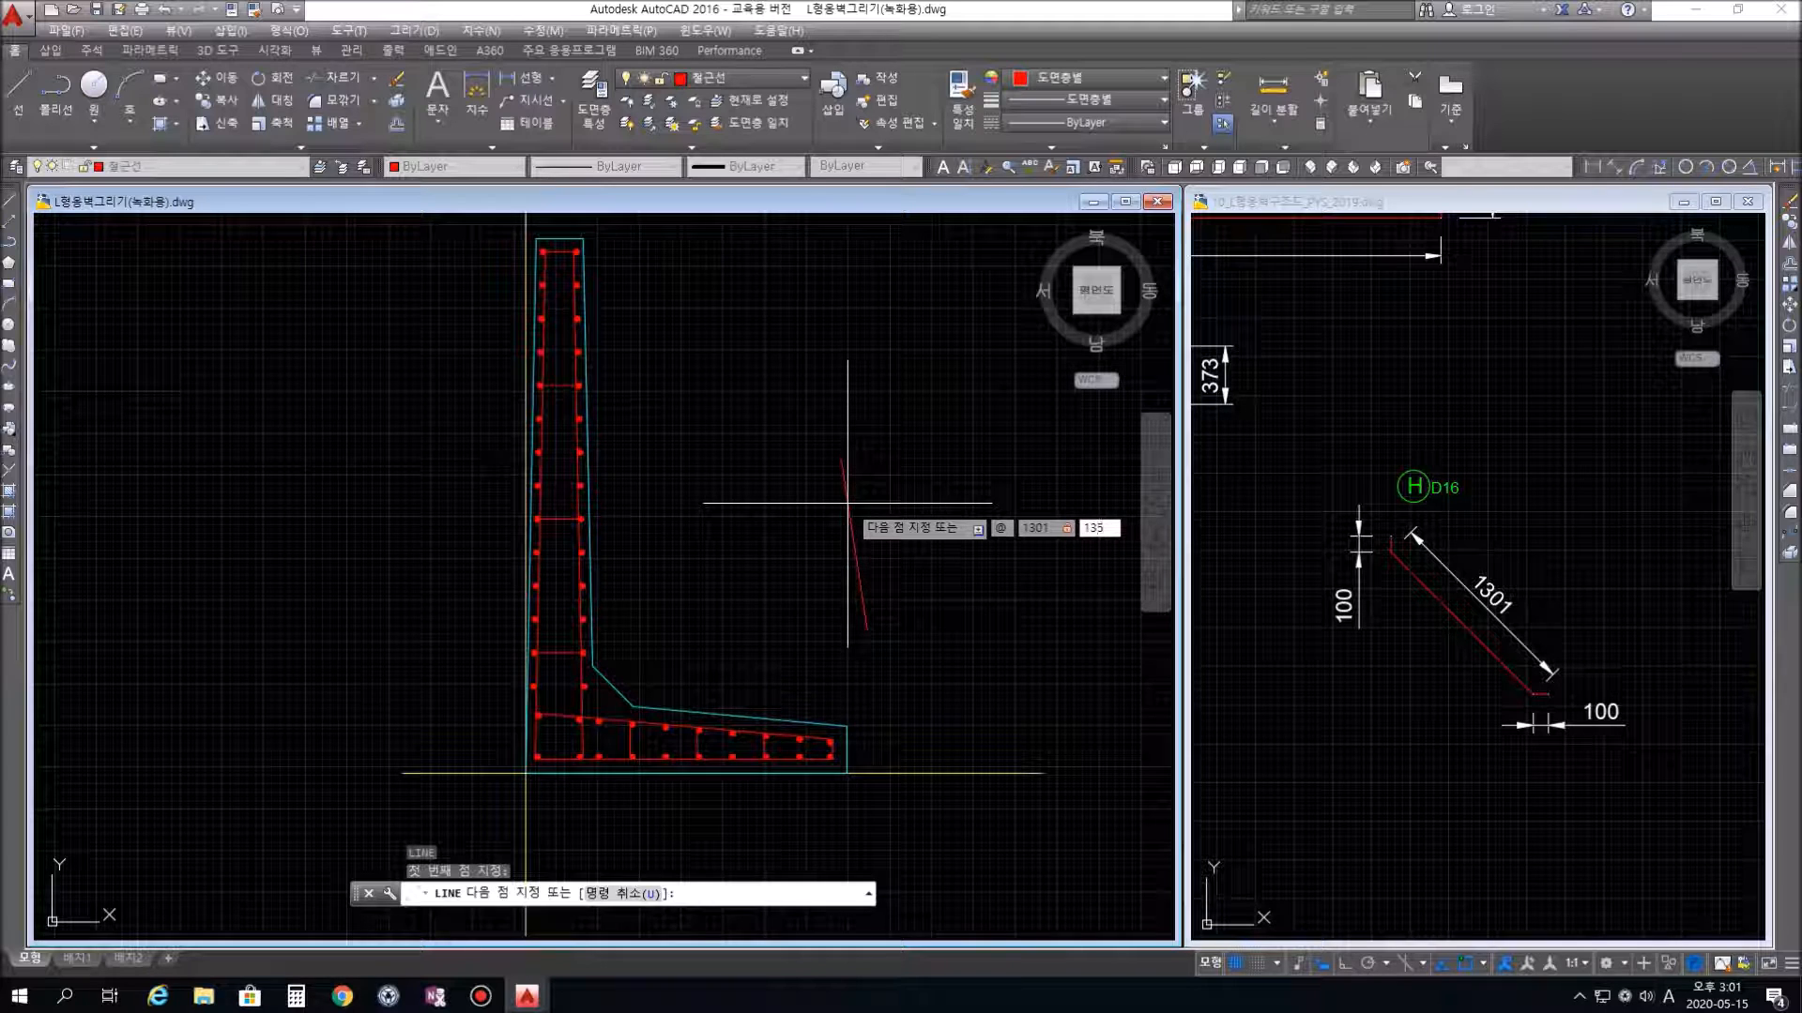
key(Return)
key(Return)
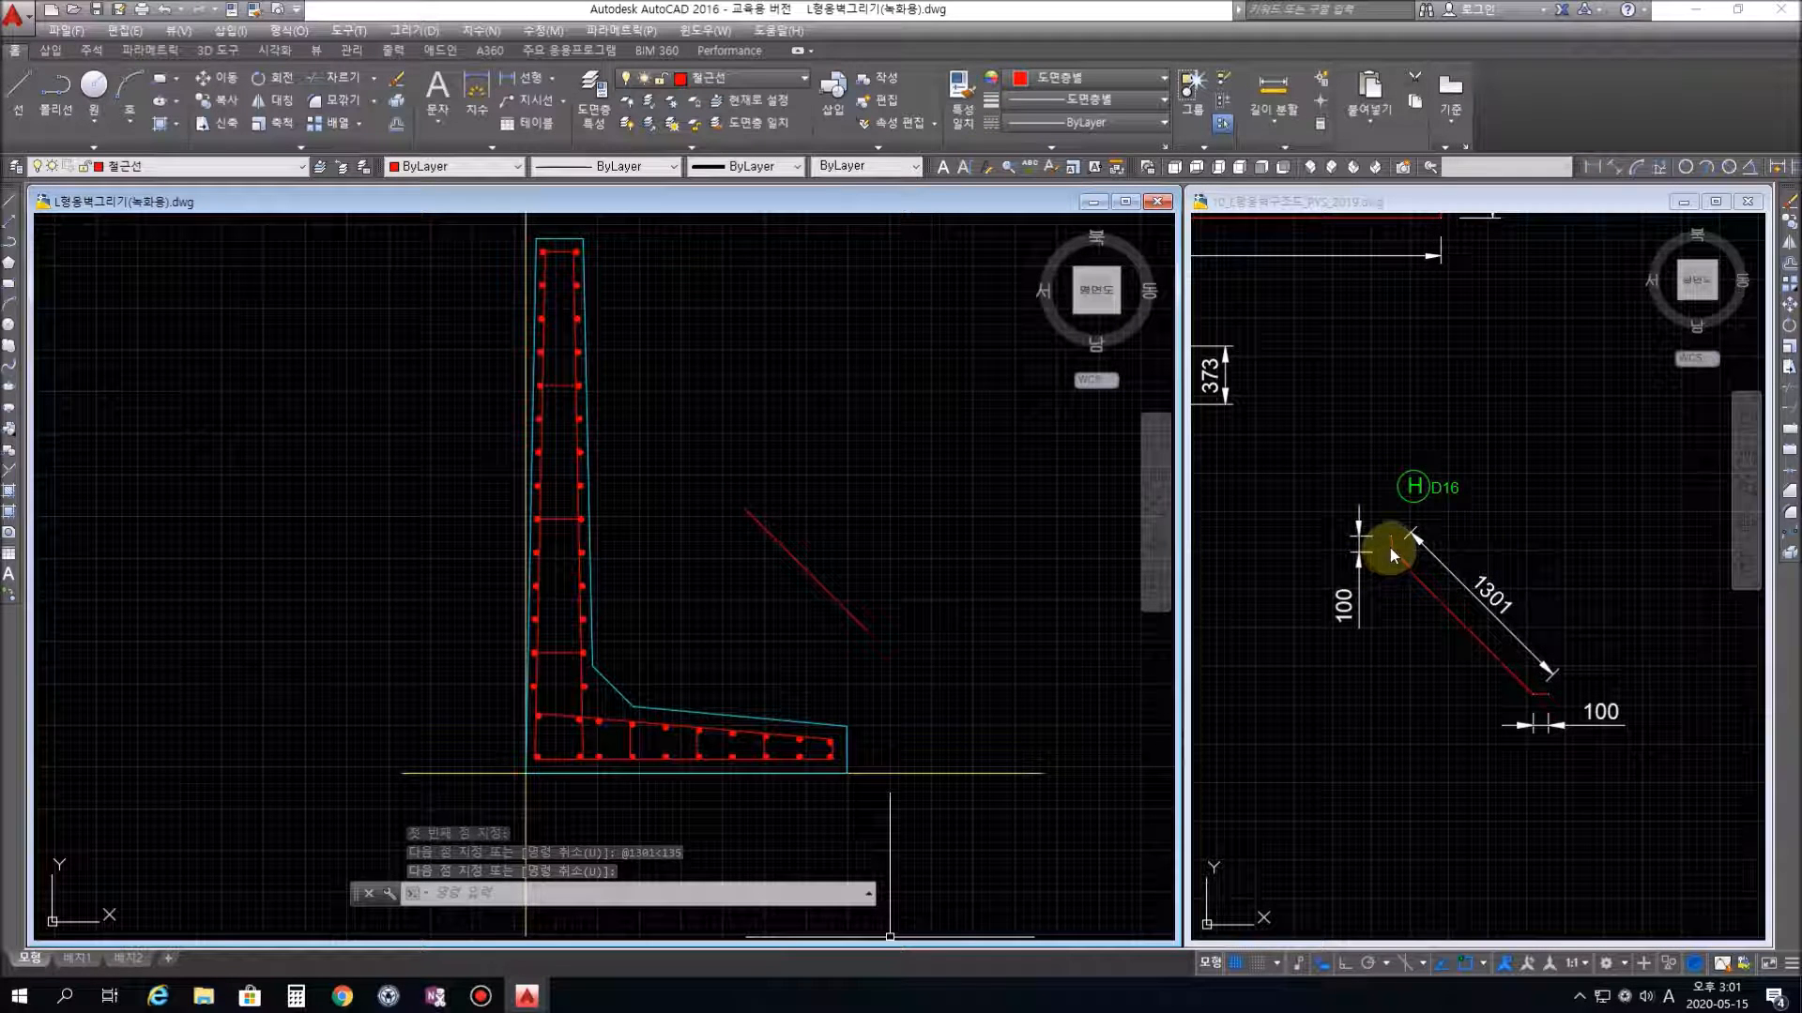
Inspect the new diagonal line, the bottom footing bar and the outer stem bar that the diagonal has to meet
click(825, 589)
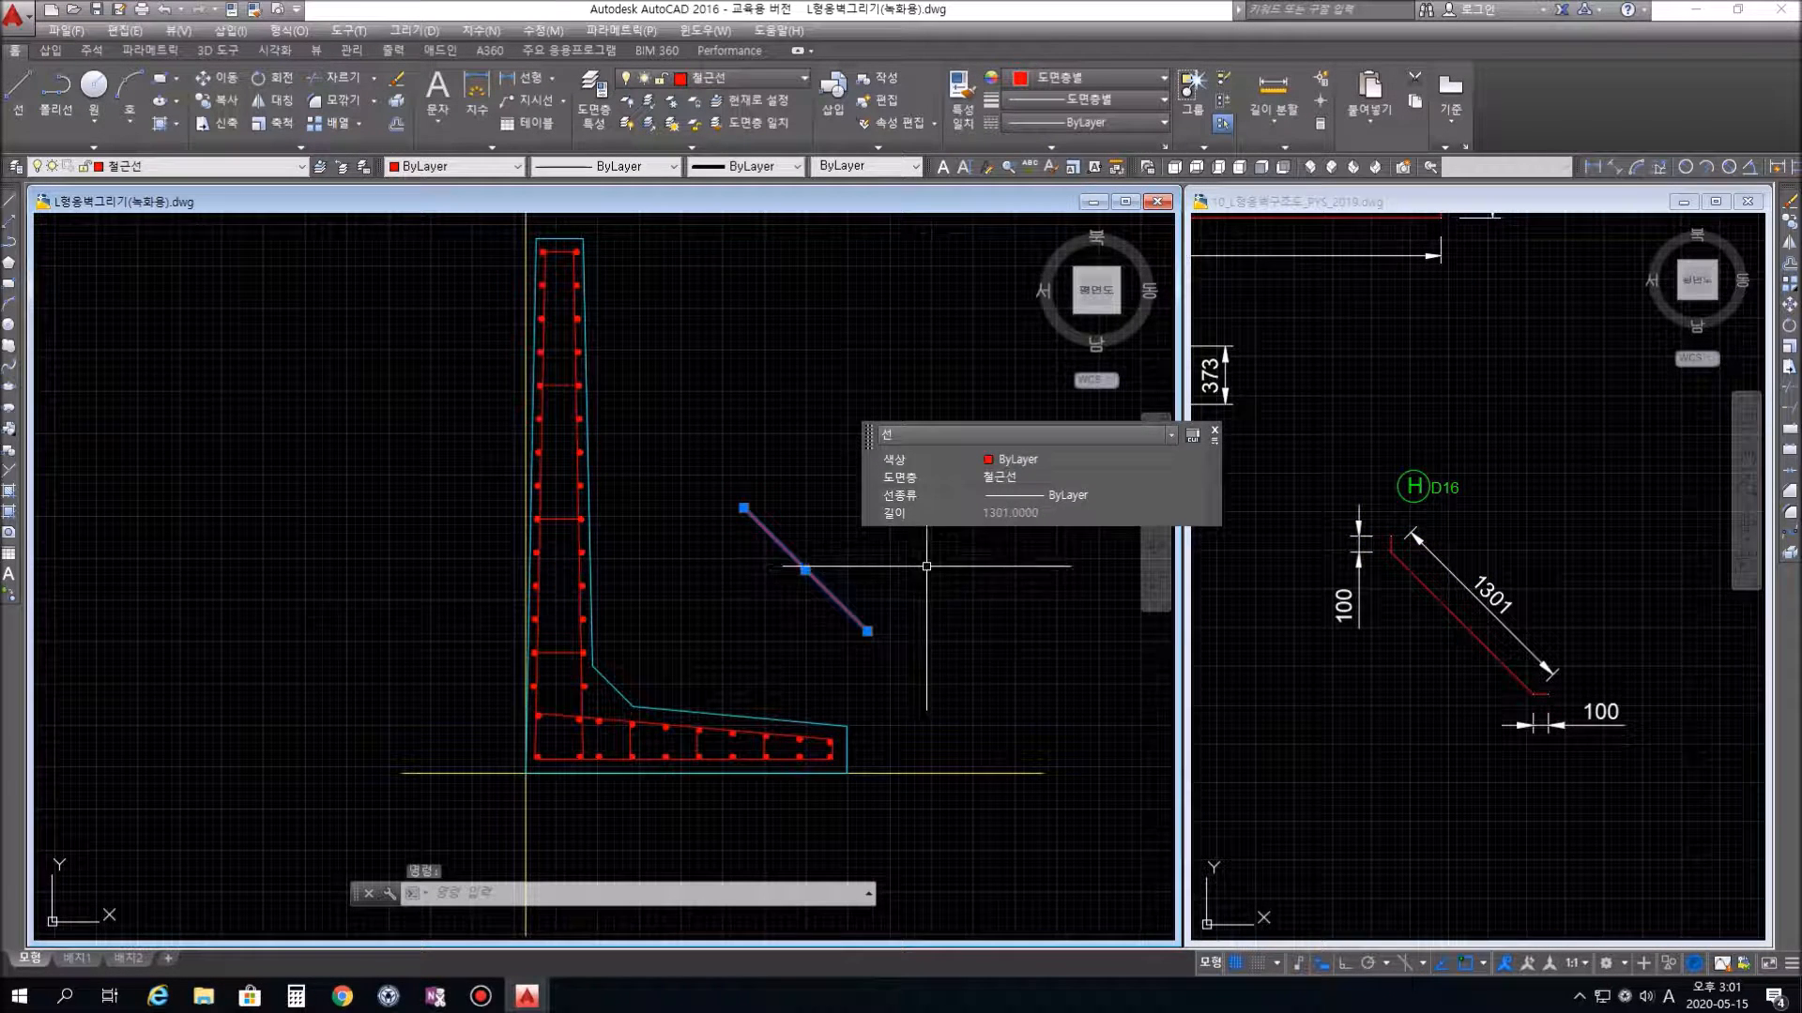
click(1216, 433)
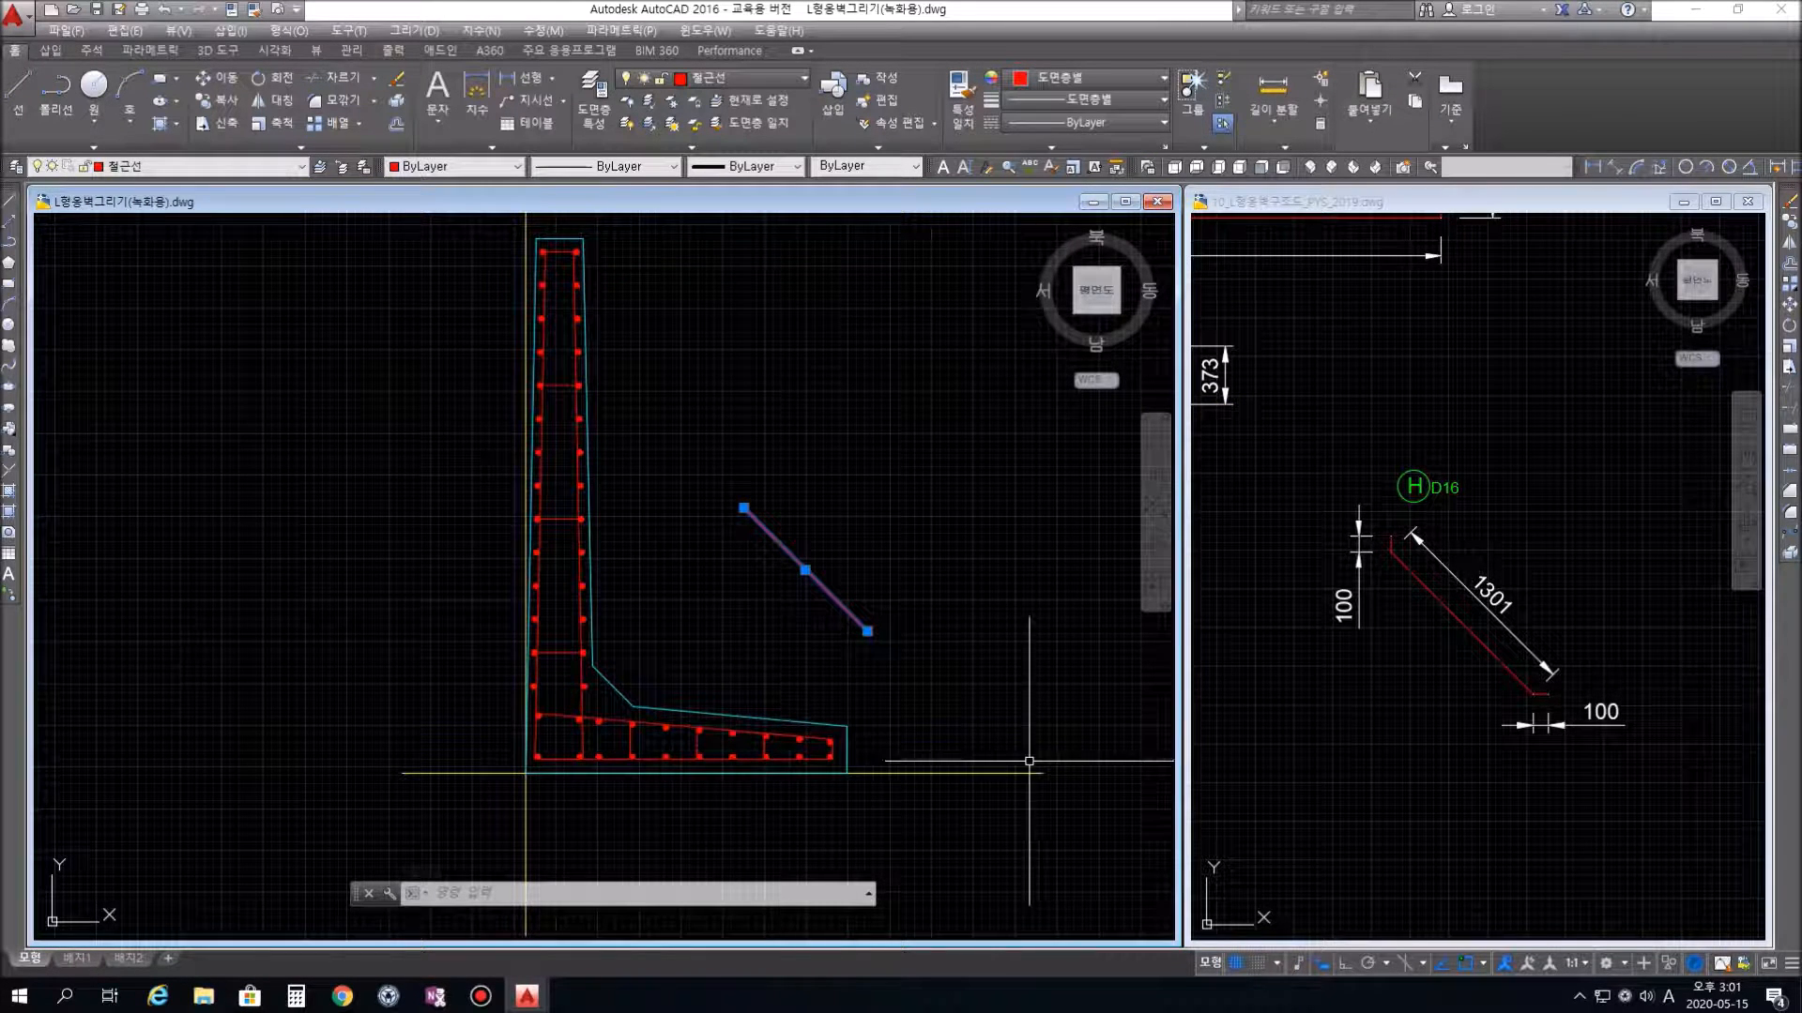
scroll(971, 732, up, 4)
middle_drag(911, 700, 1032, 646)
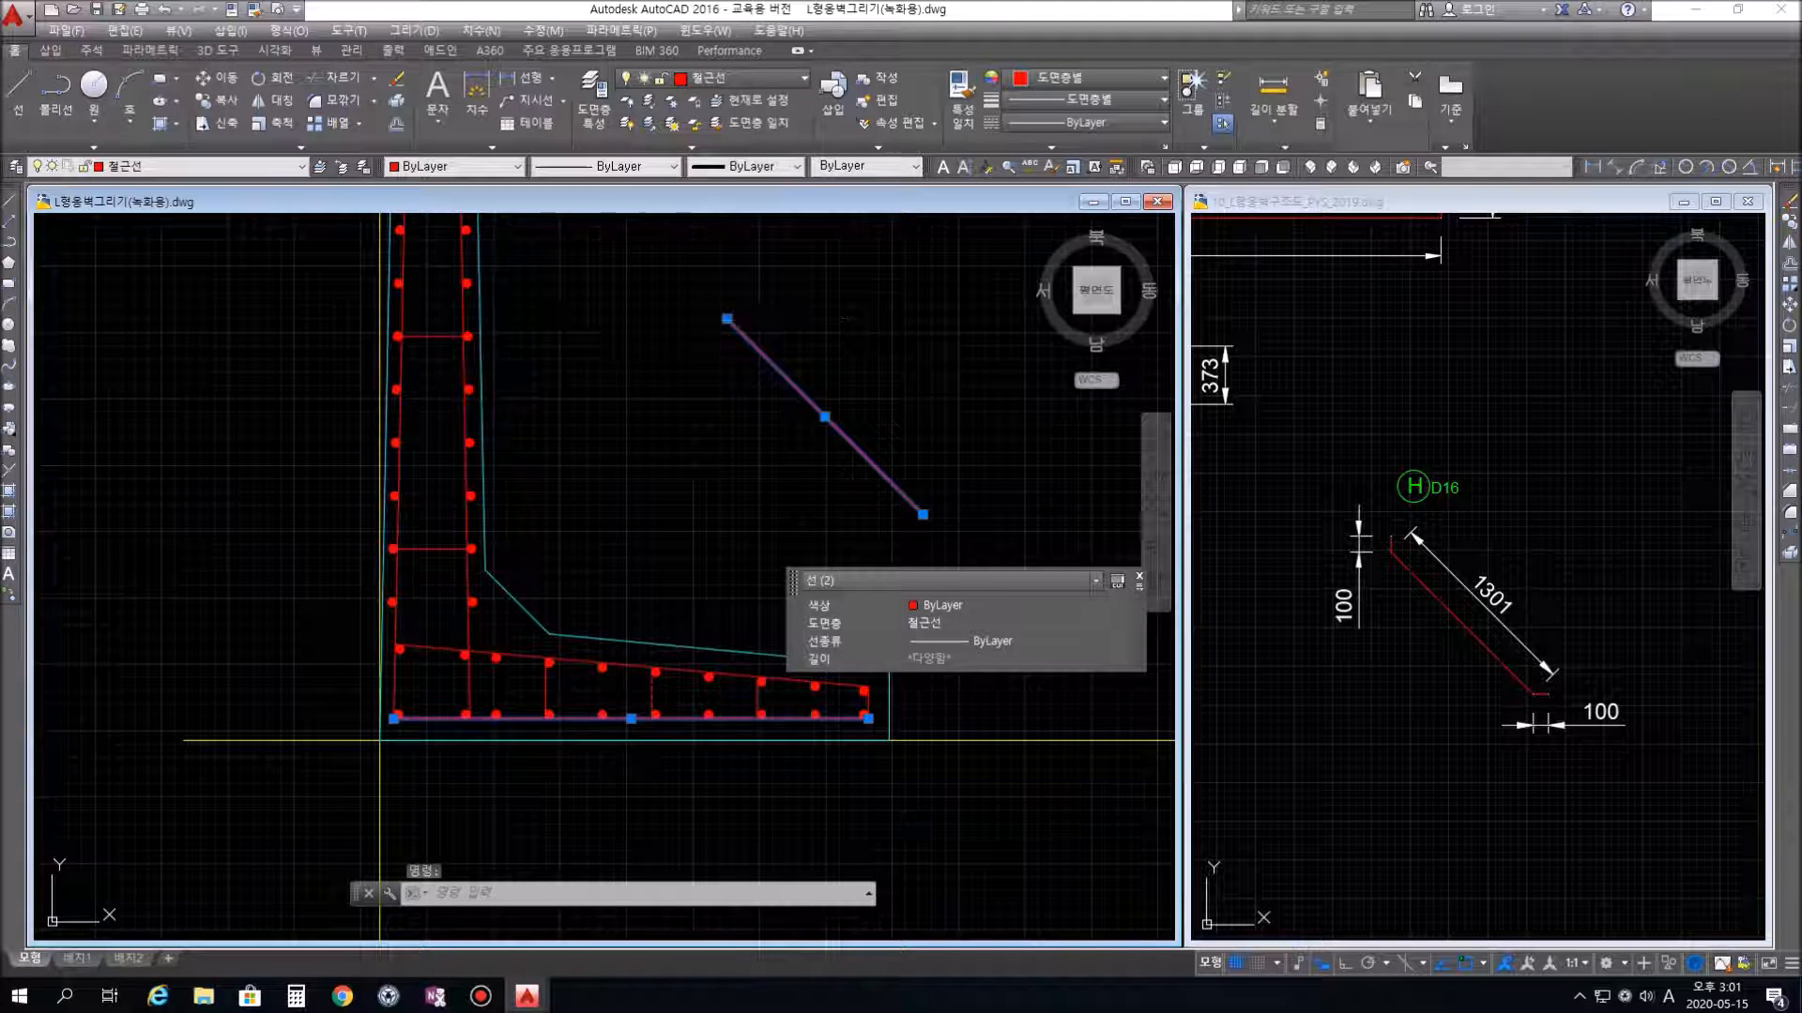
key(Escape)
click(399, 414)
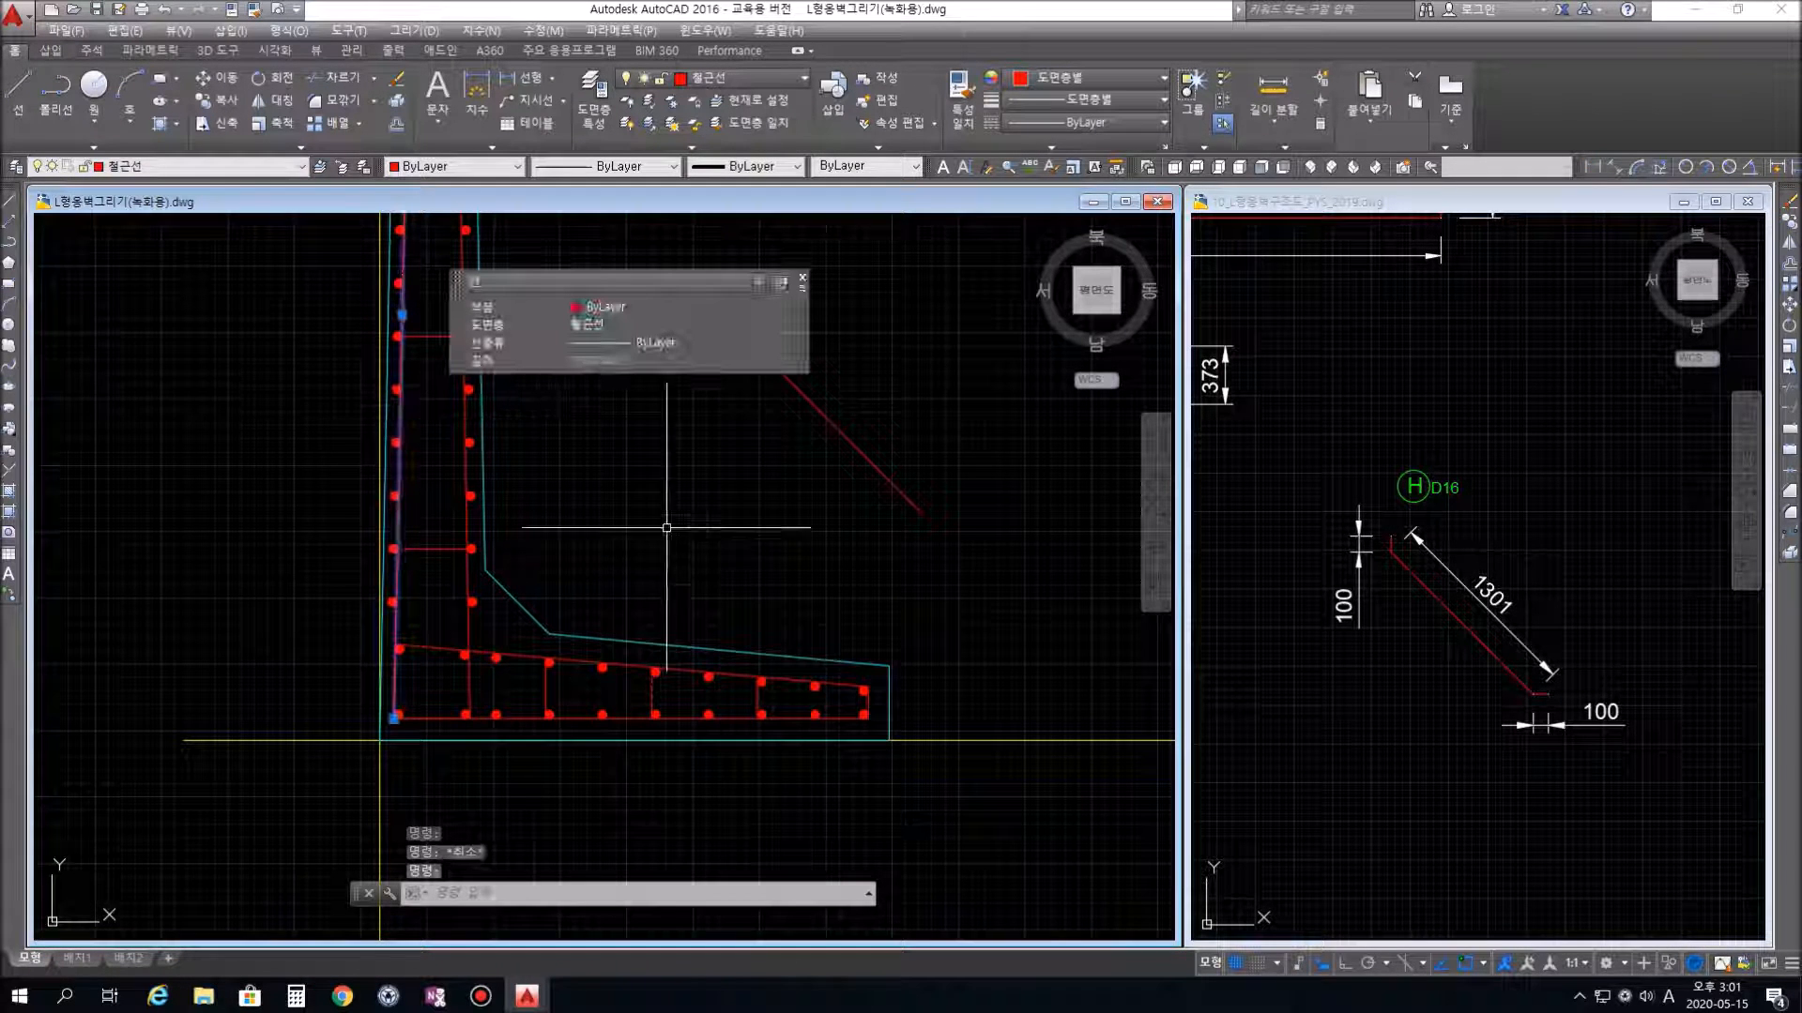
click(803, 280)
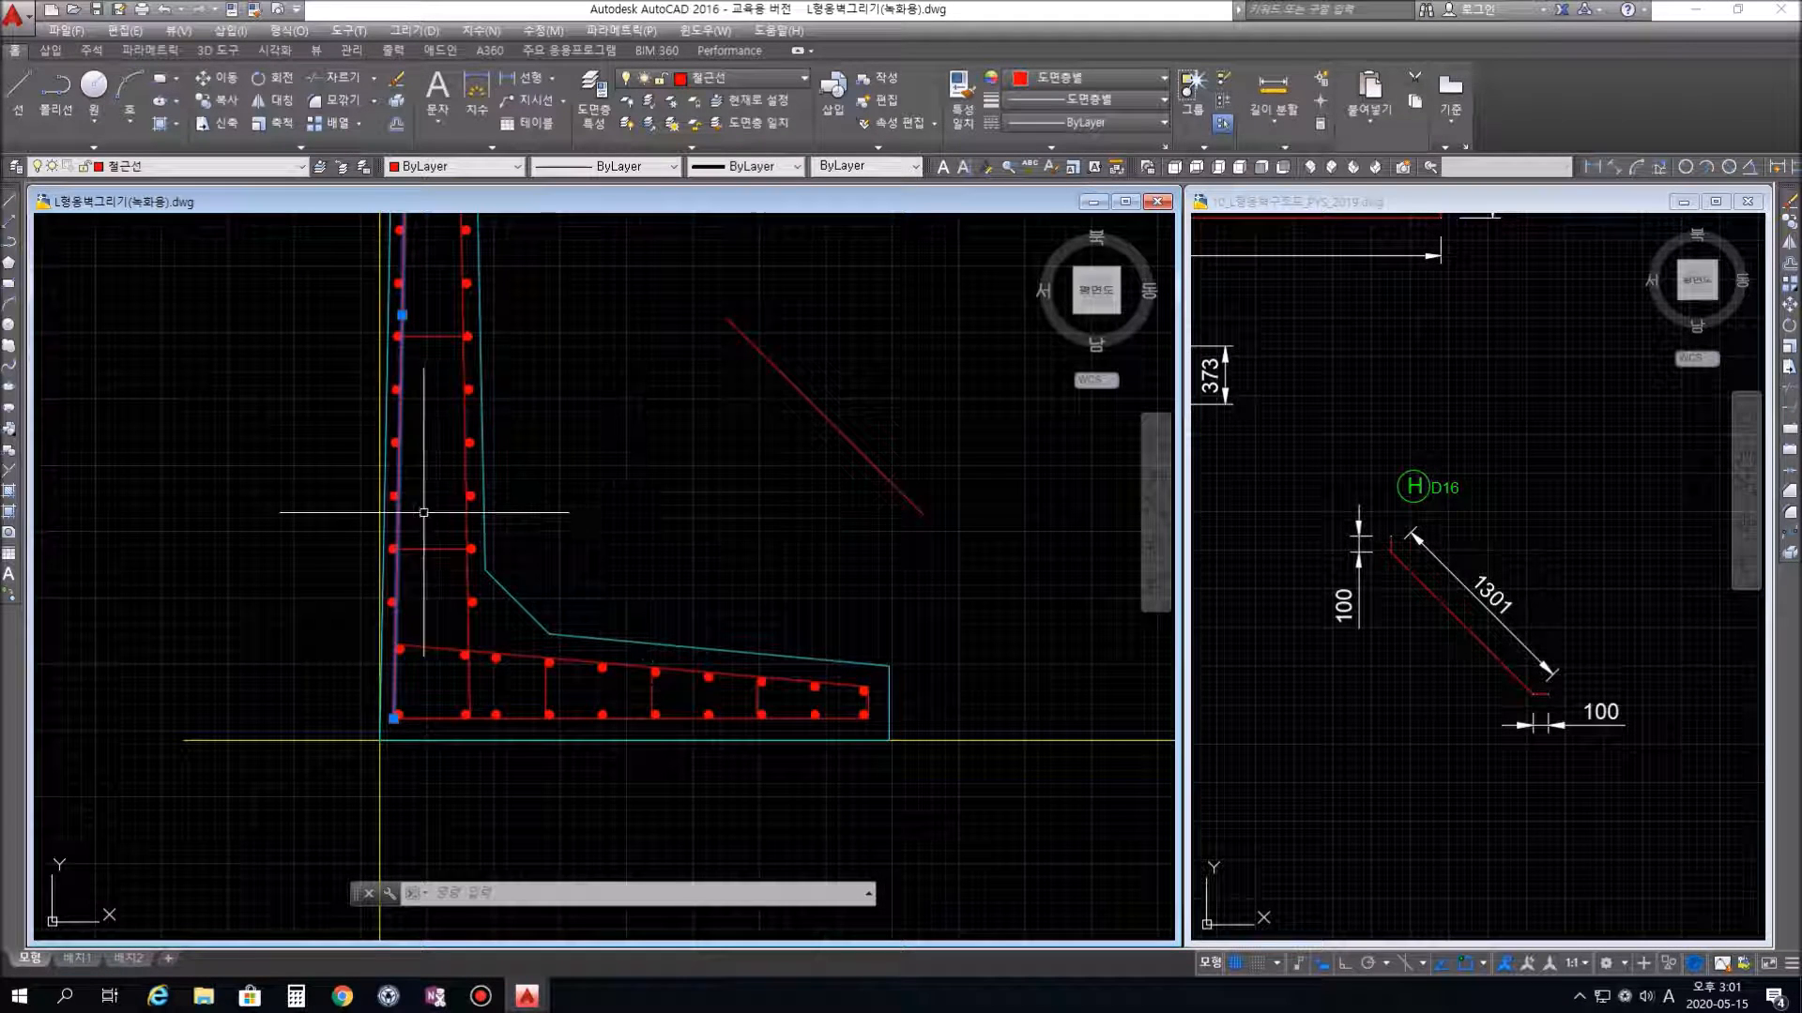
key(Escape)
Move the diagonal line by its lower end to the bottom corner of the footing bars at the free end
click(876, 554)
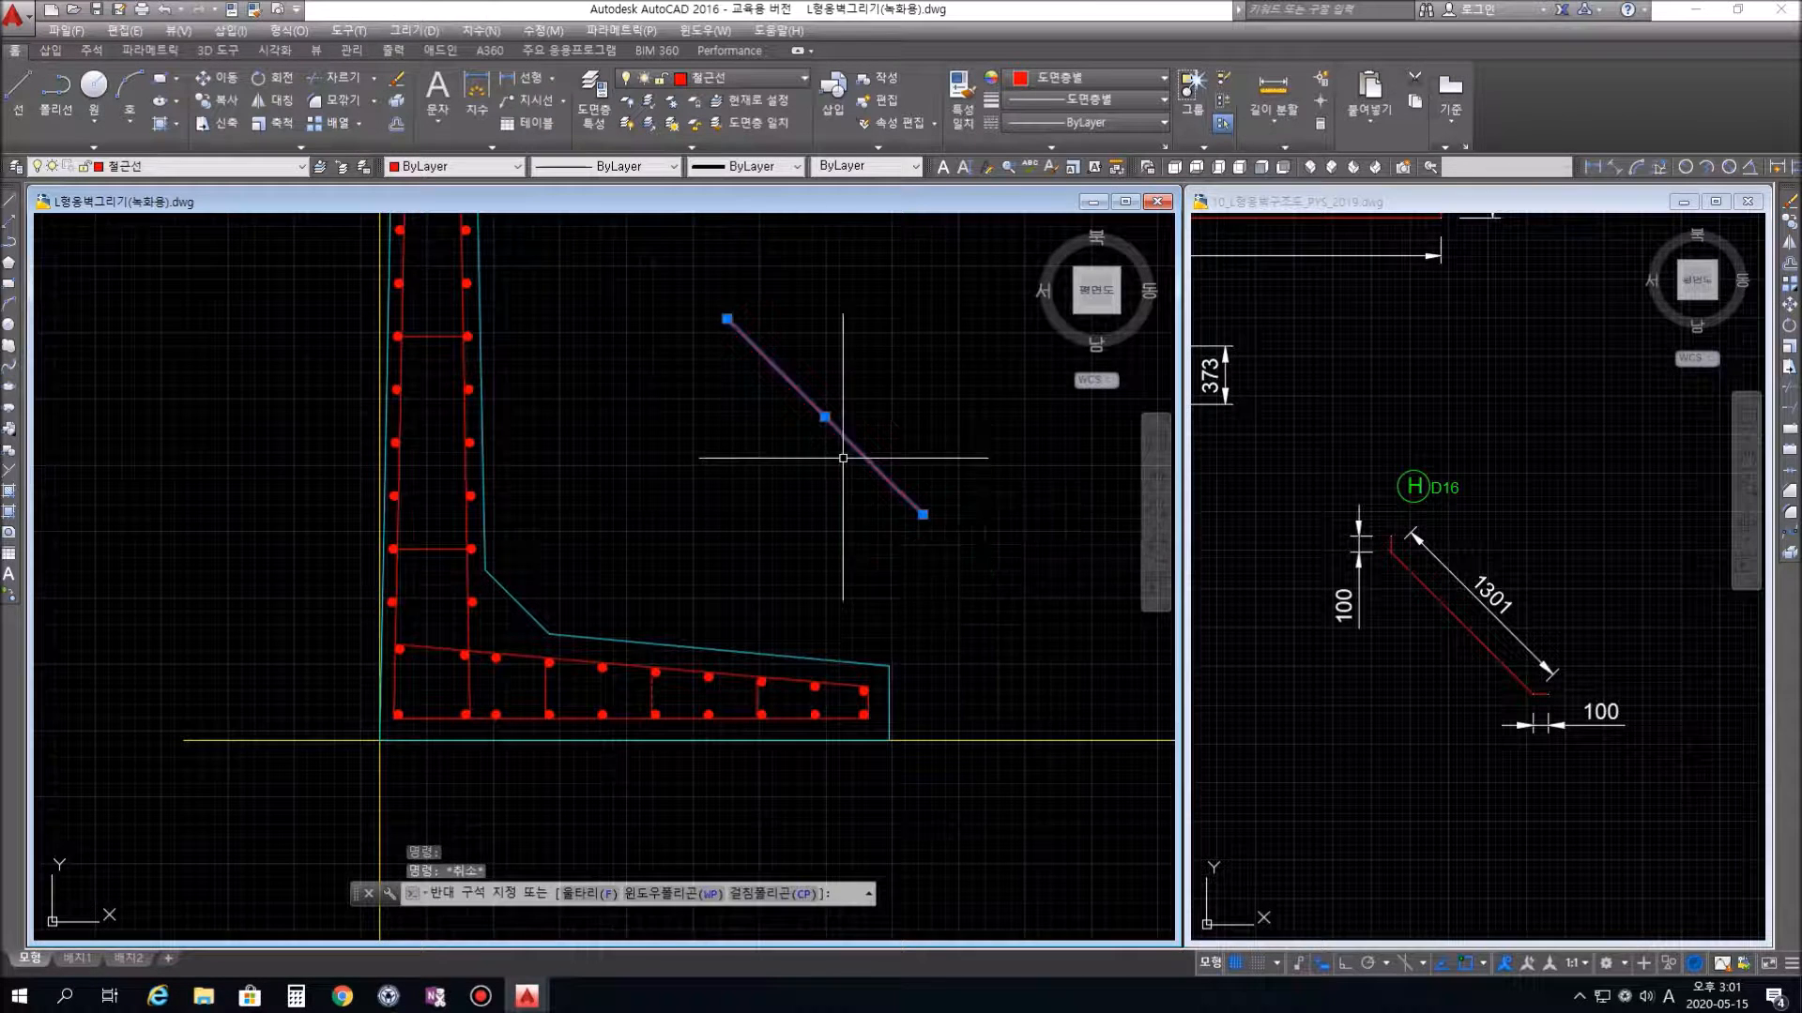
click(728, 454)
text(M)
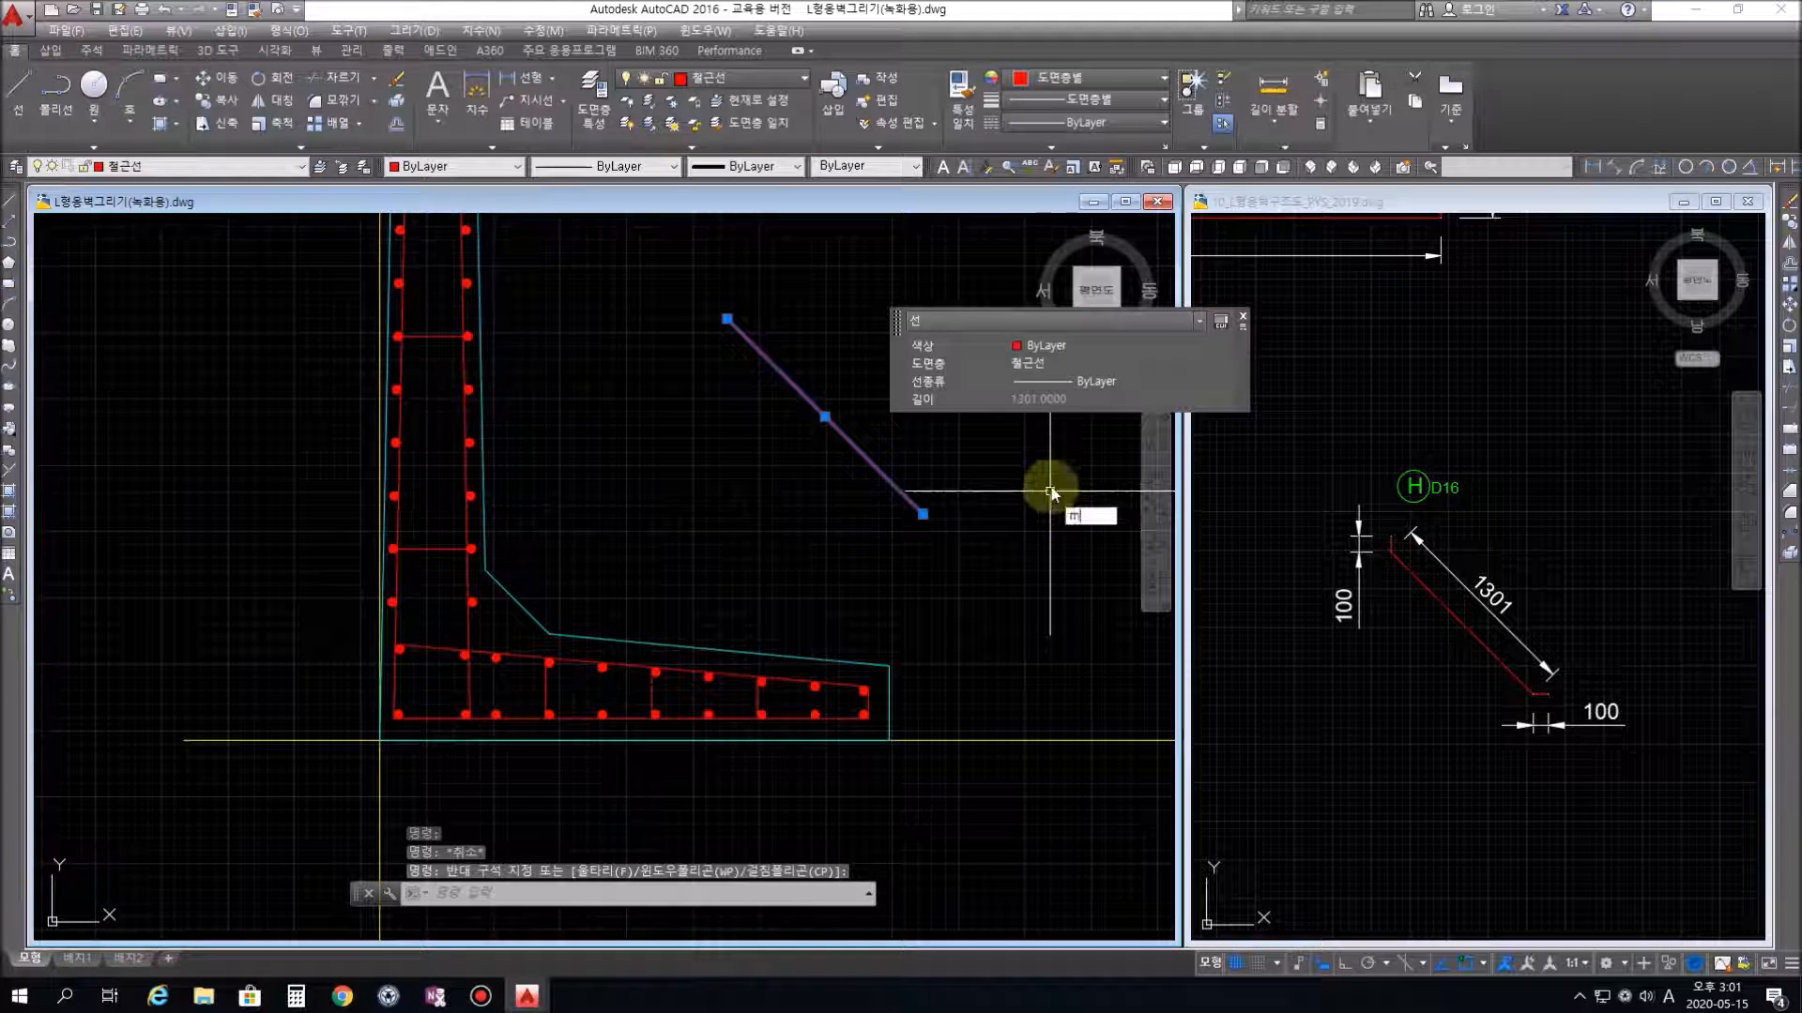
key(Return)
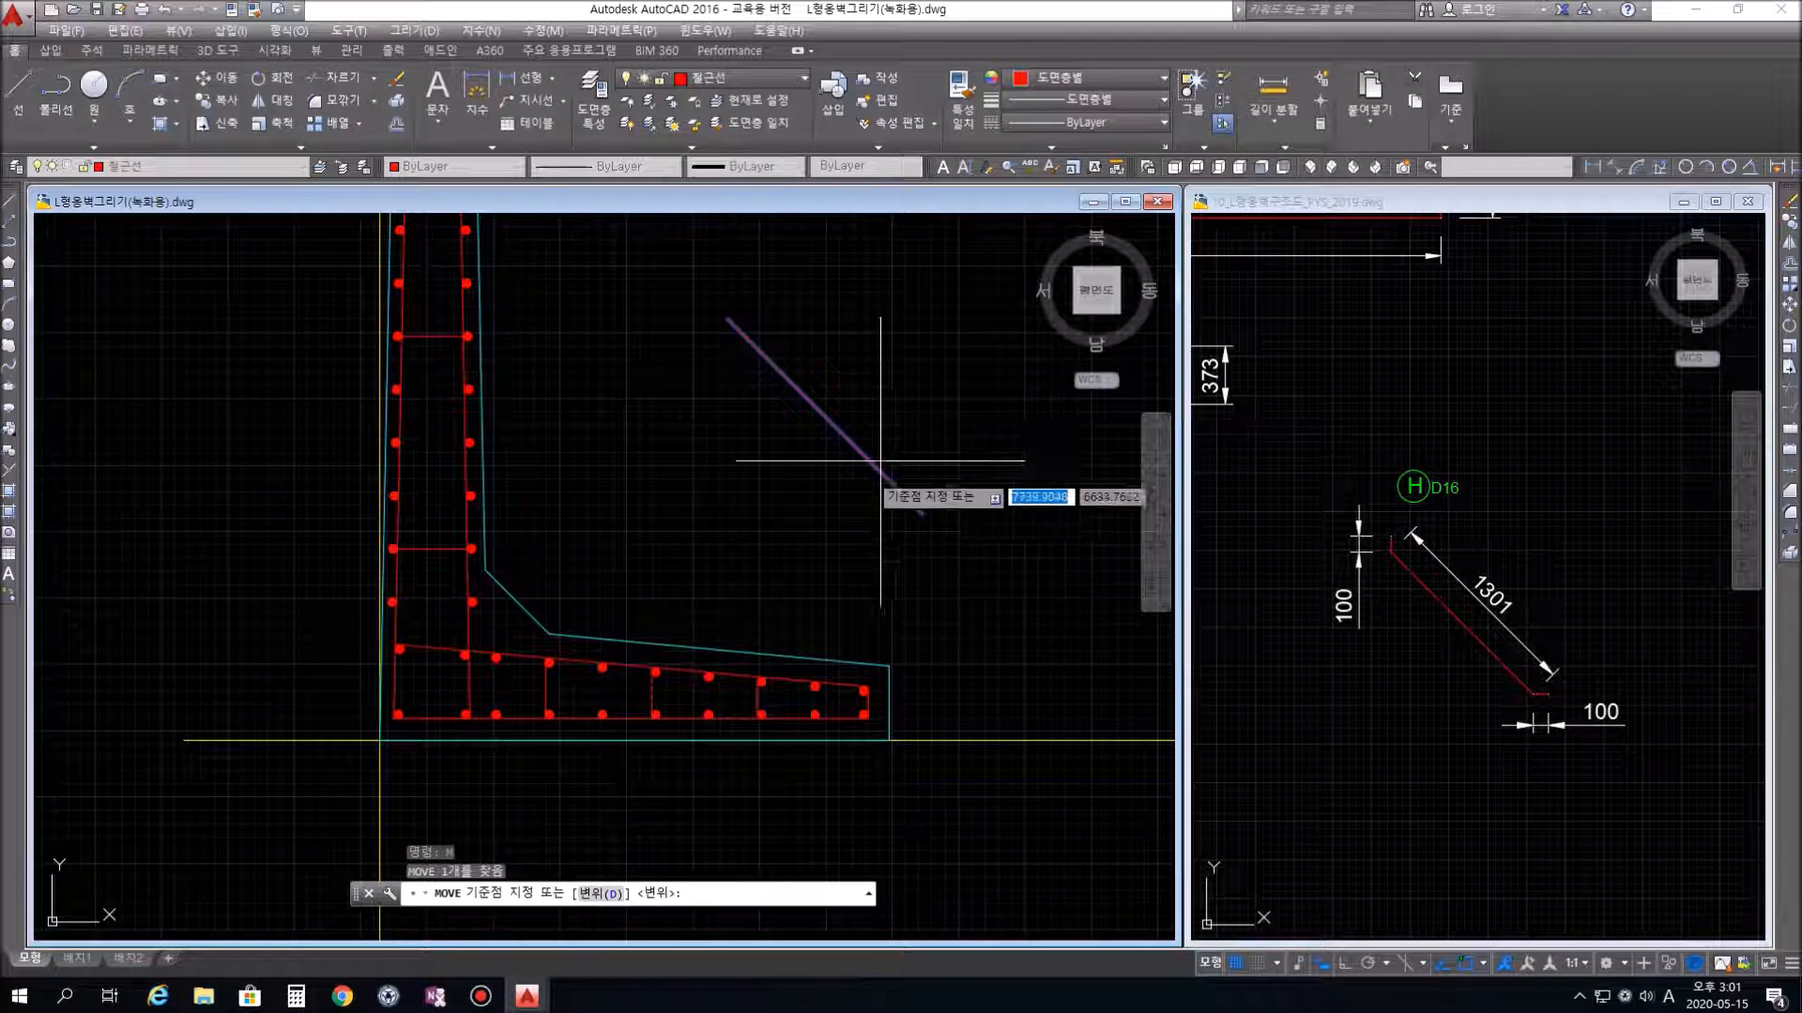
click(921, 514)
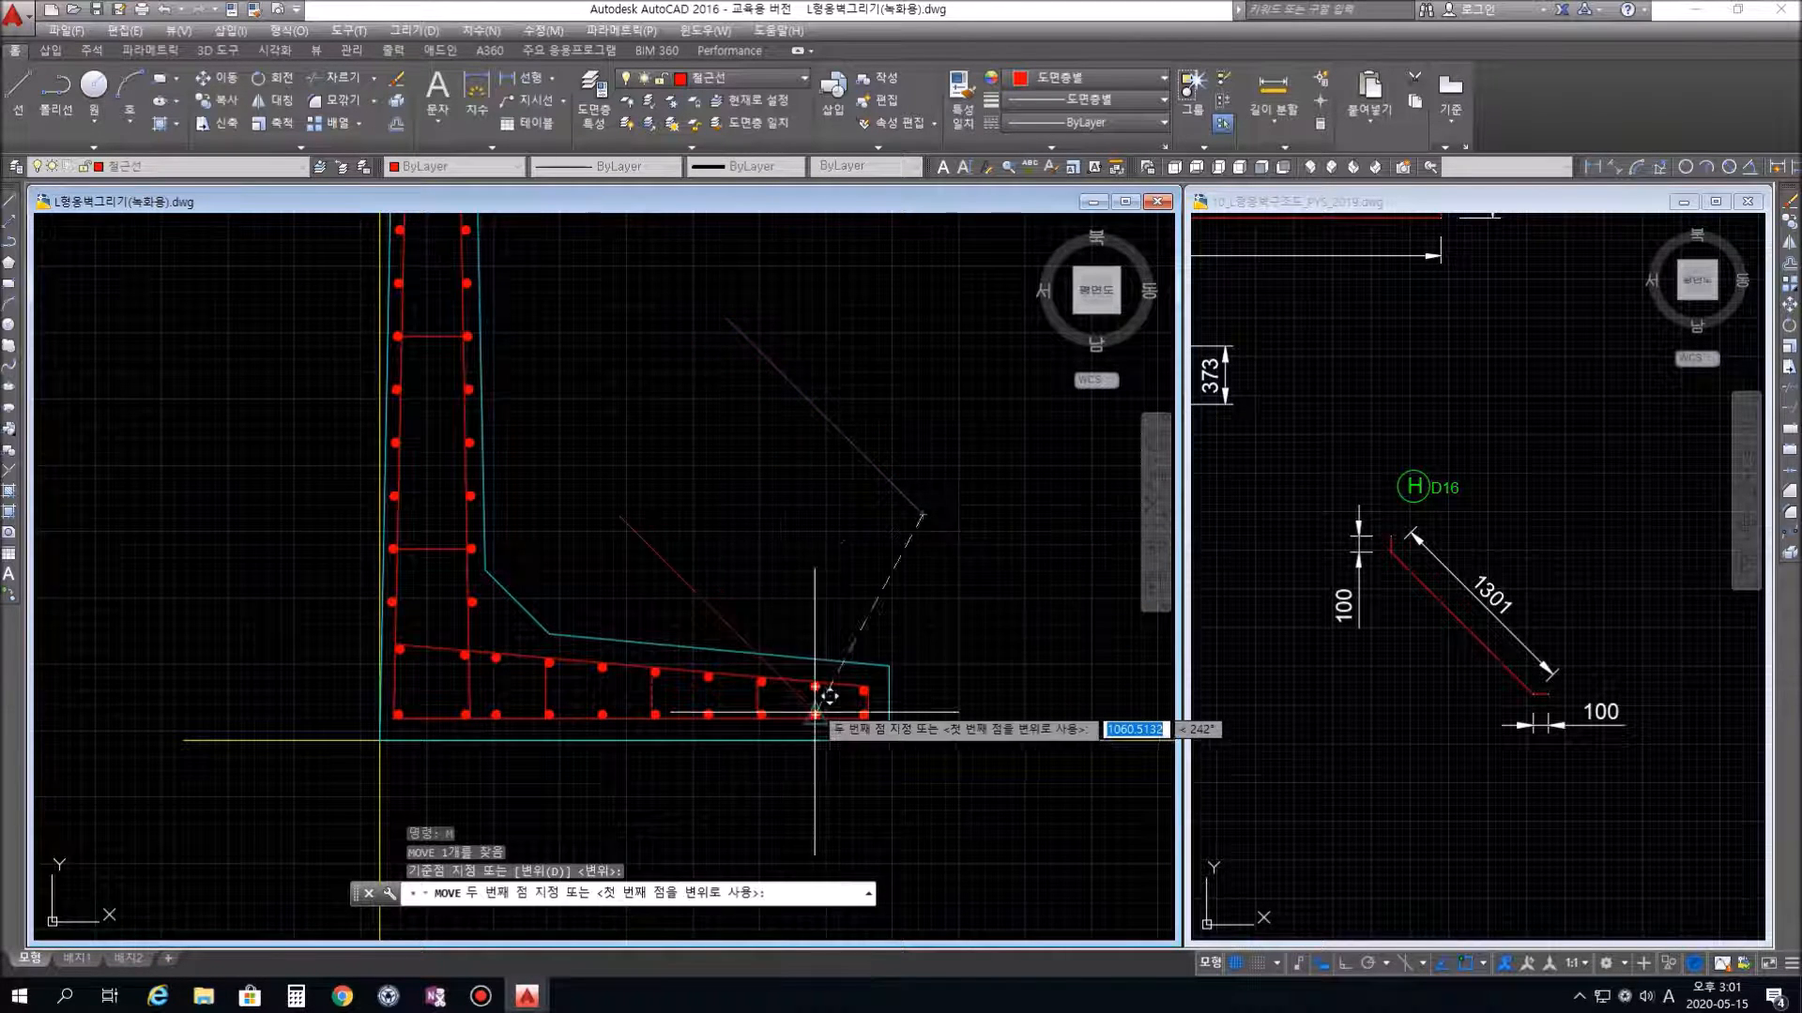
scroll(820, 706, up, 8)
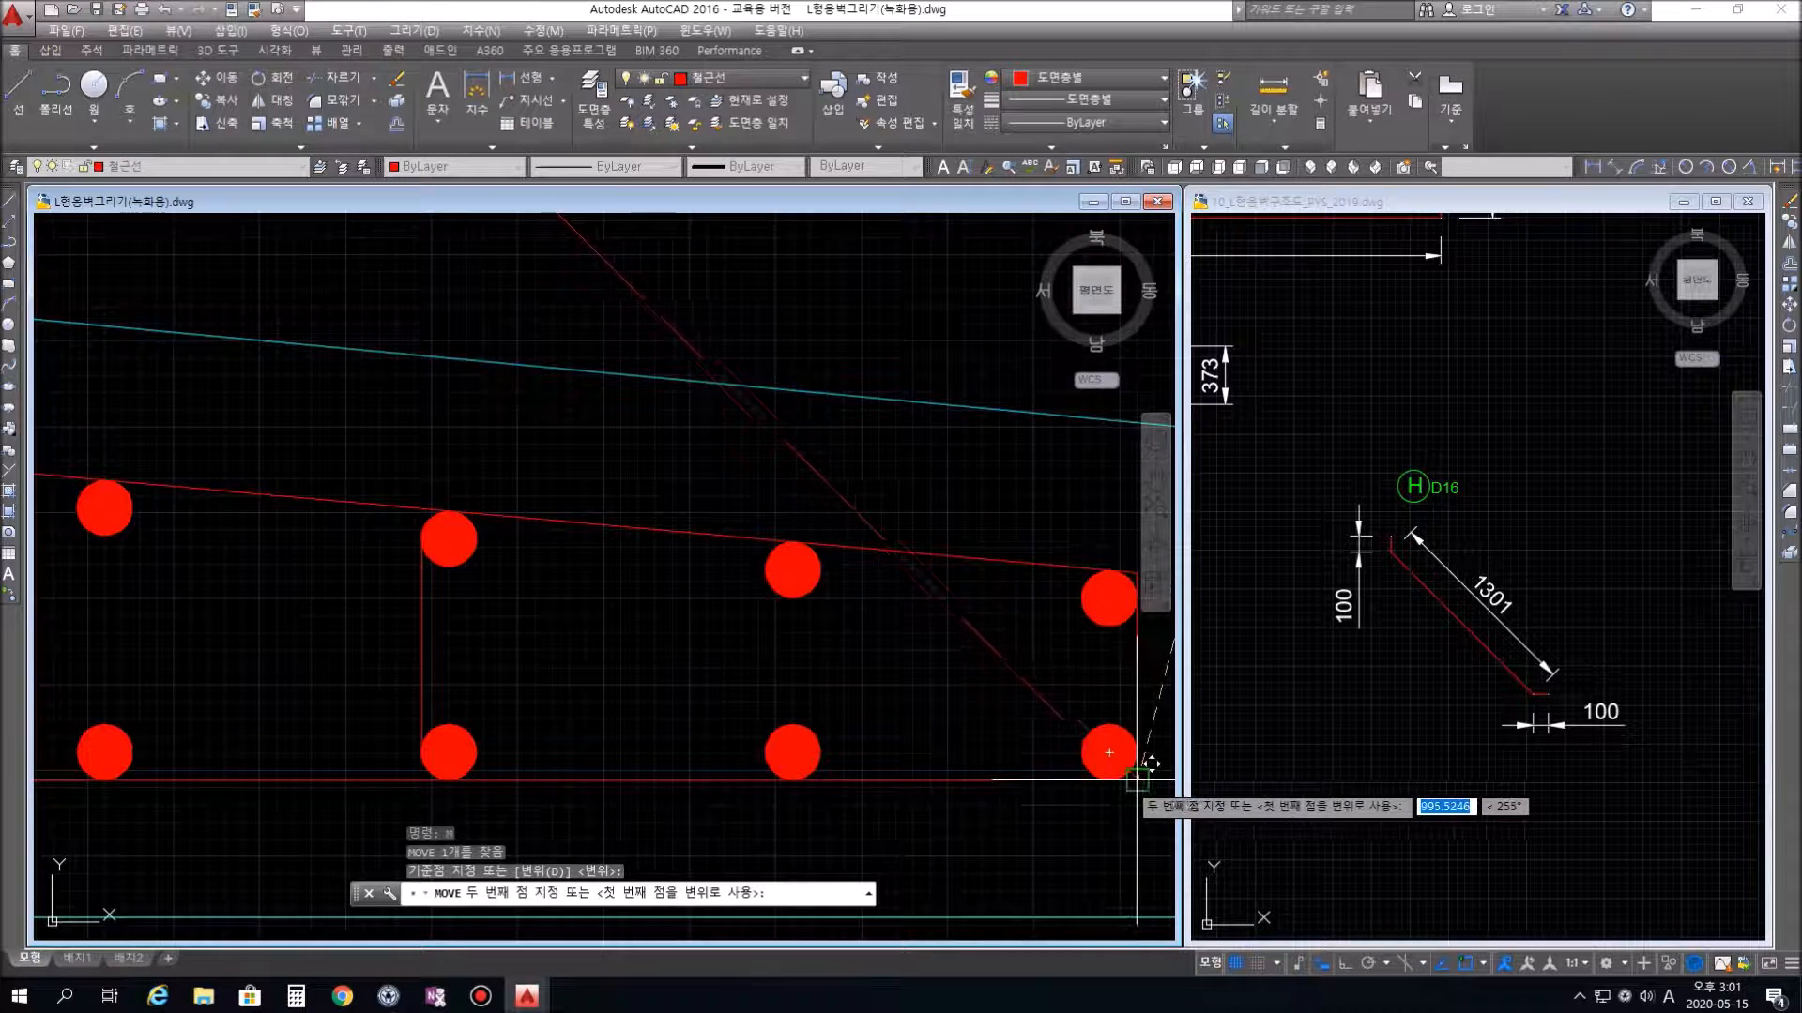
click(1126, 729)
scroll(1127, 728, down, 8)
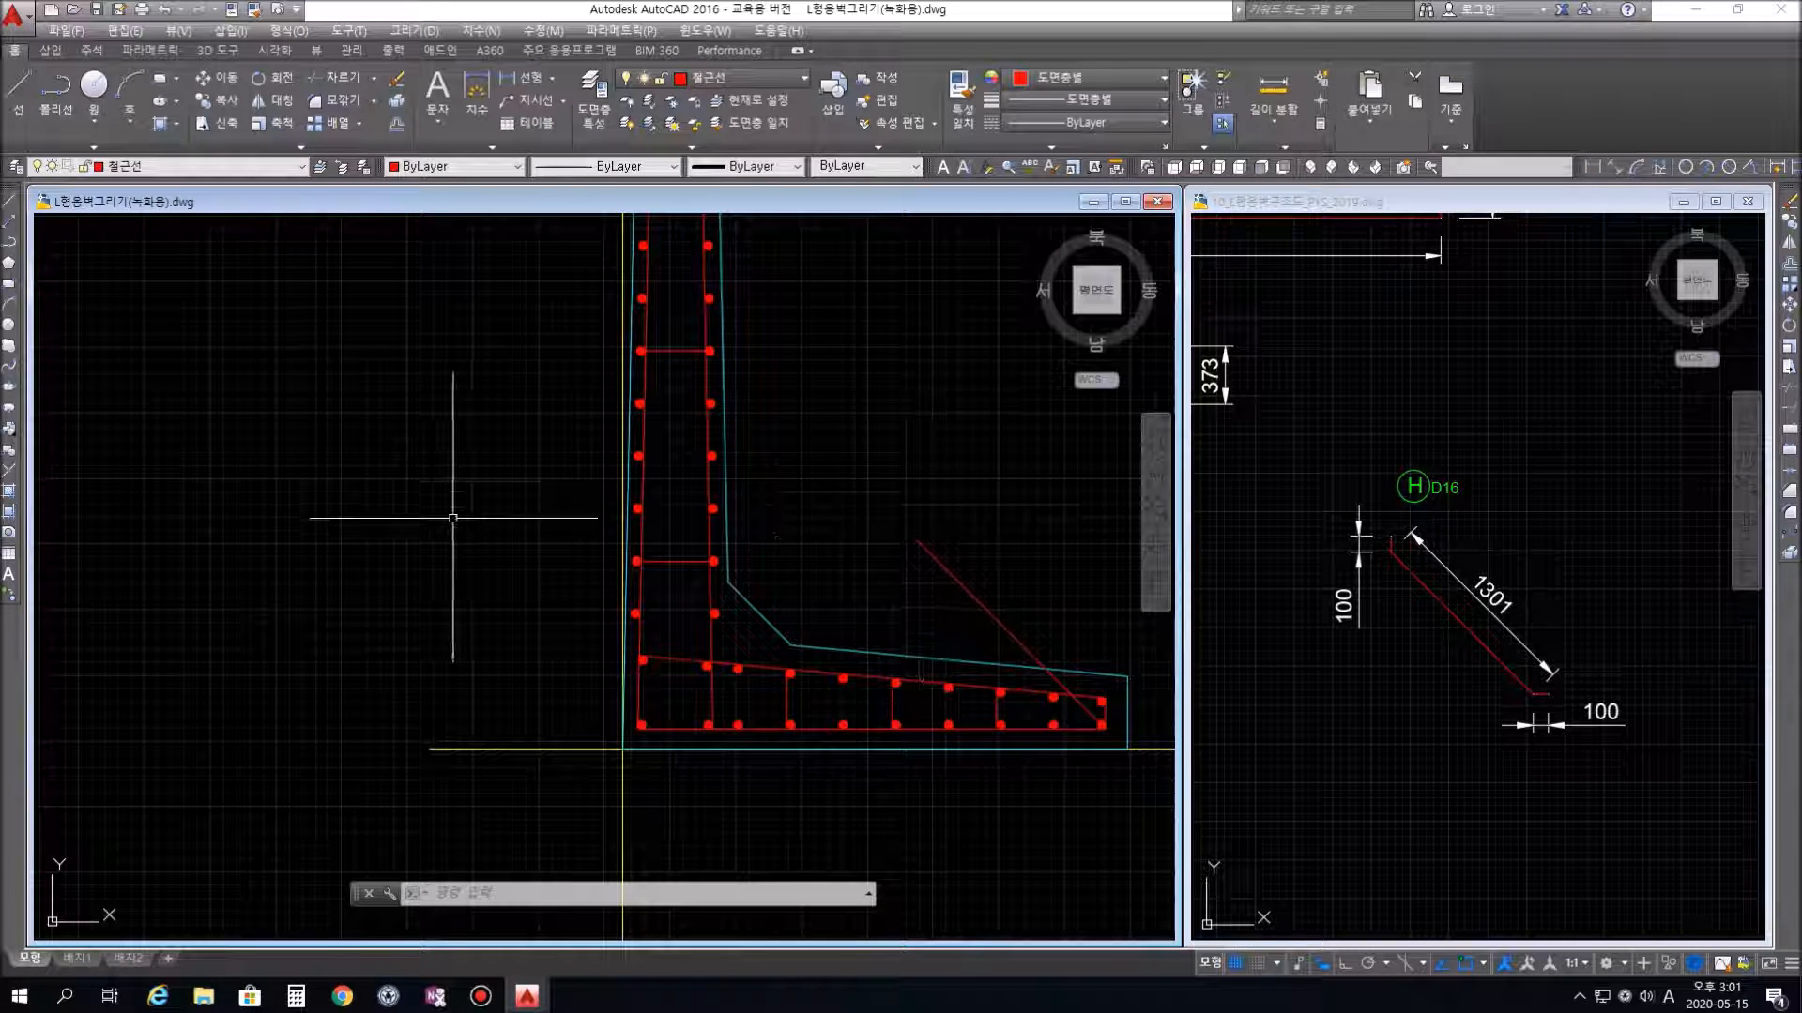
On the 임시 layer, draw a horizontal guide line from the diagonal bar's upper end across the stem, past its outer face
click(765, 82)
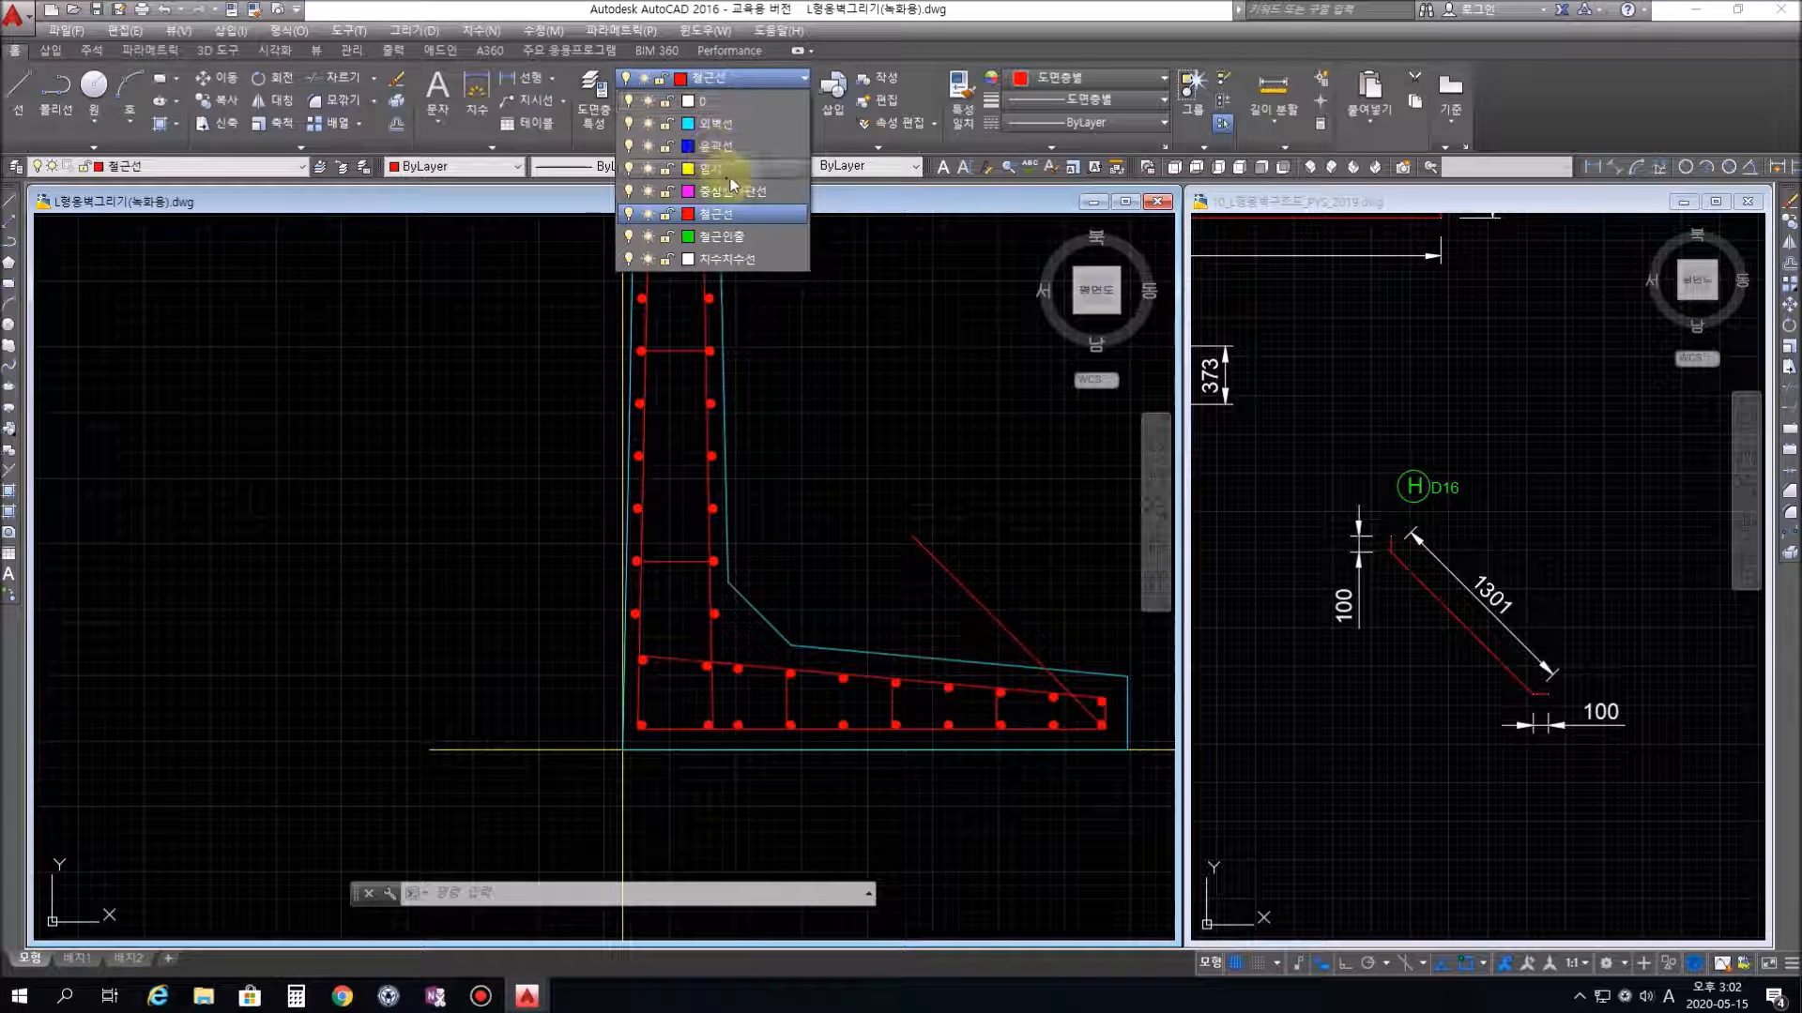
click(722, 93)
text(l)
key(Return)
click(882, 541)
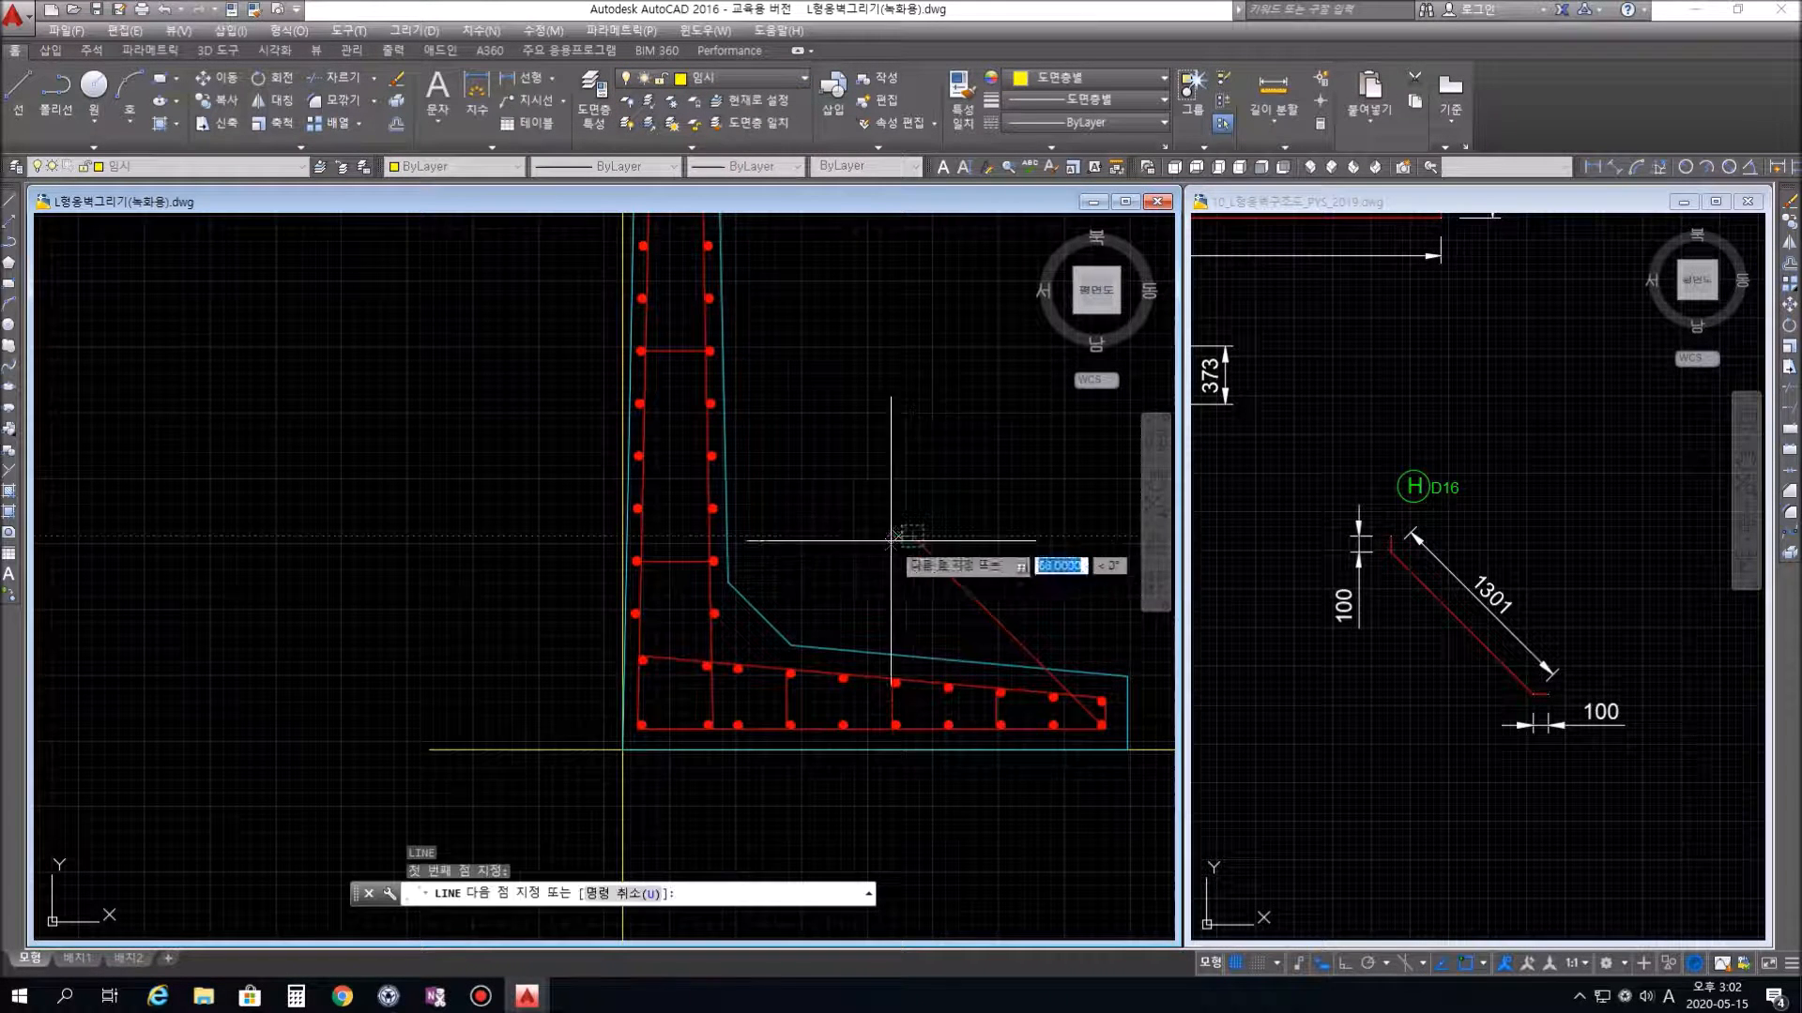
click(471, 537)
key(Return)
key(Return)
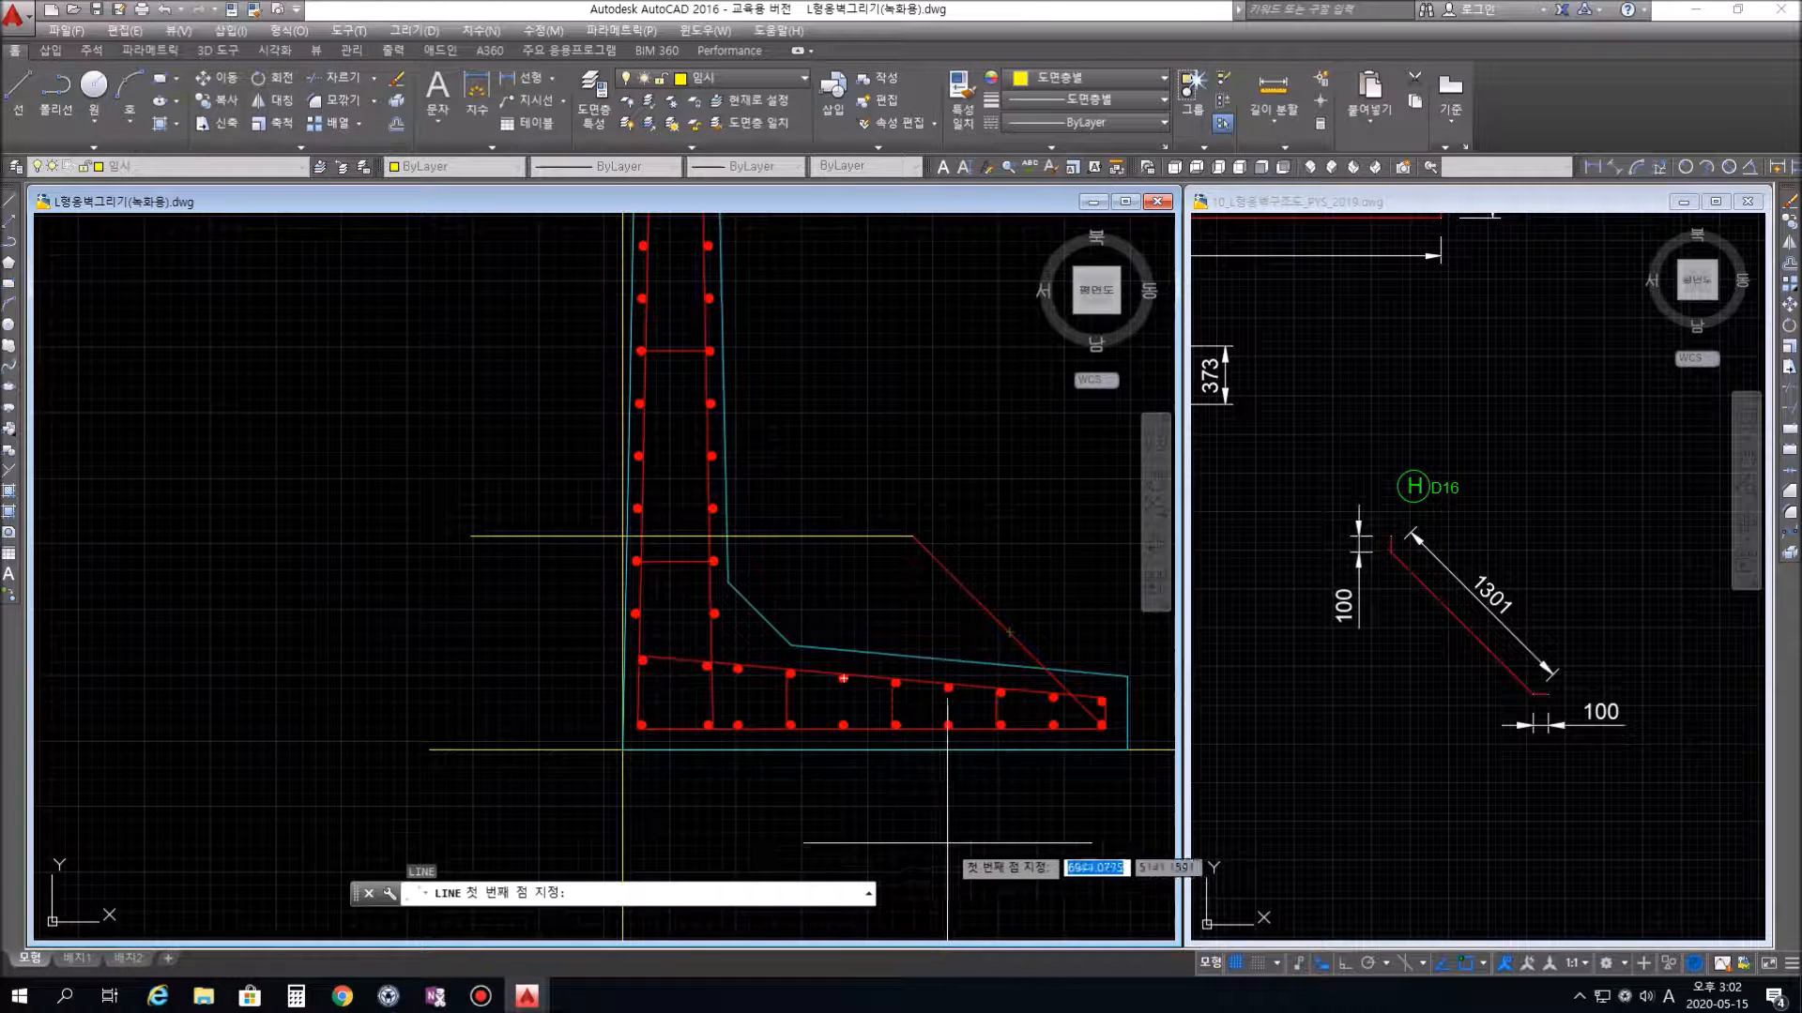
key(Escape)
Move the diagonal bar by its upper end to where the horizontal guide line crosses the outer stem bar
text(m)
key(Return)
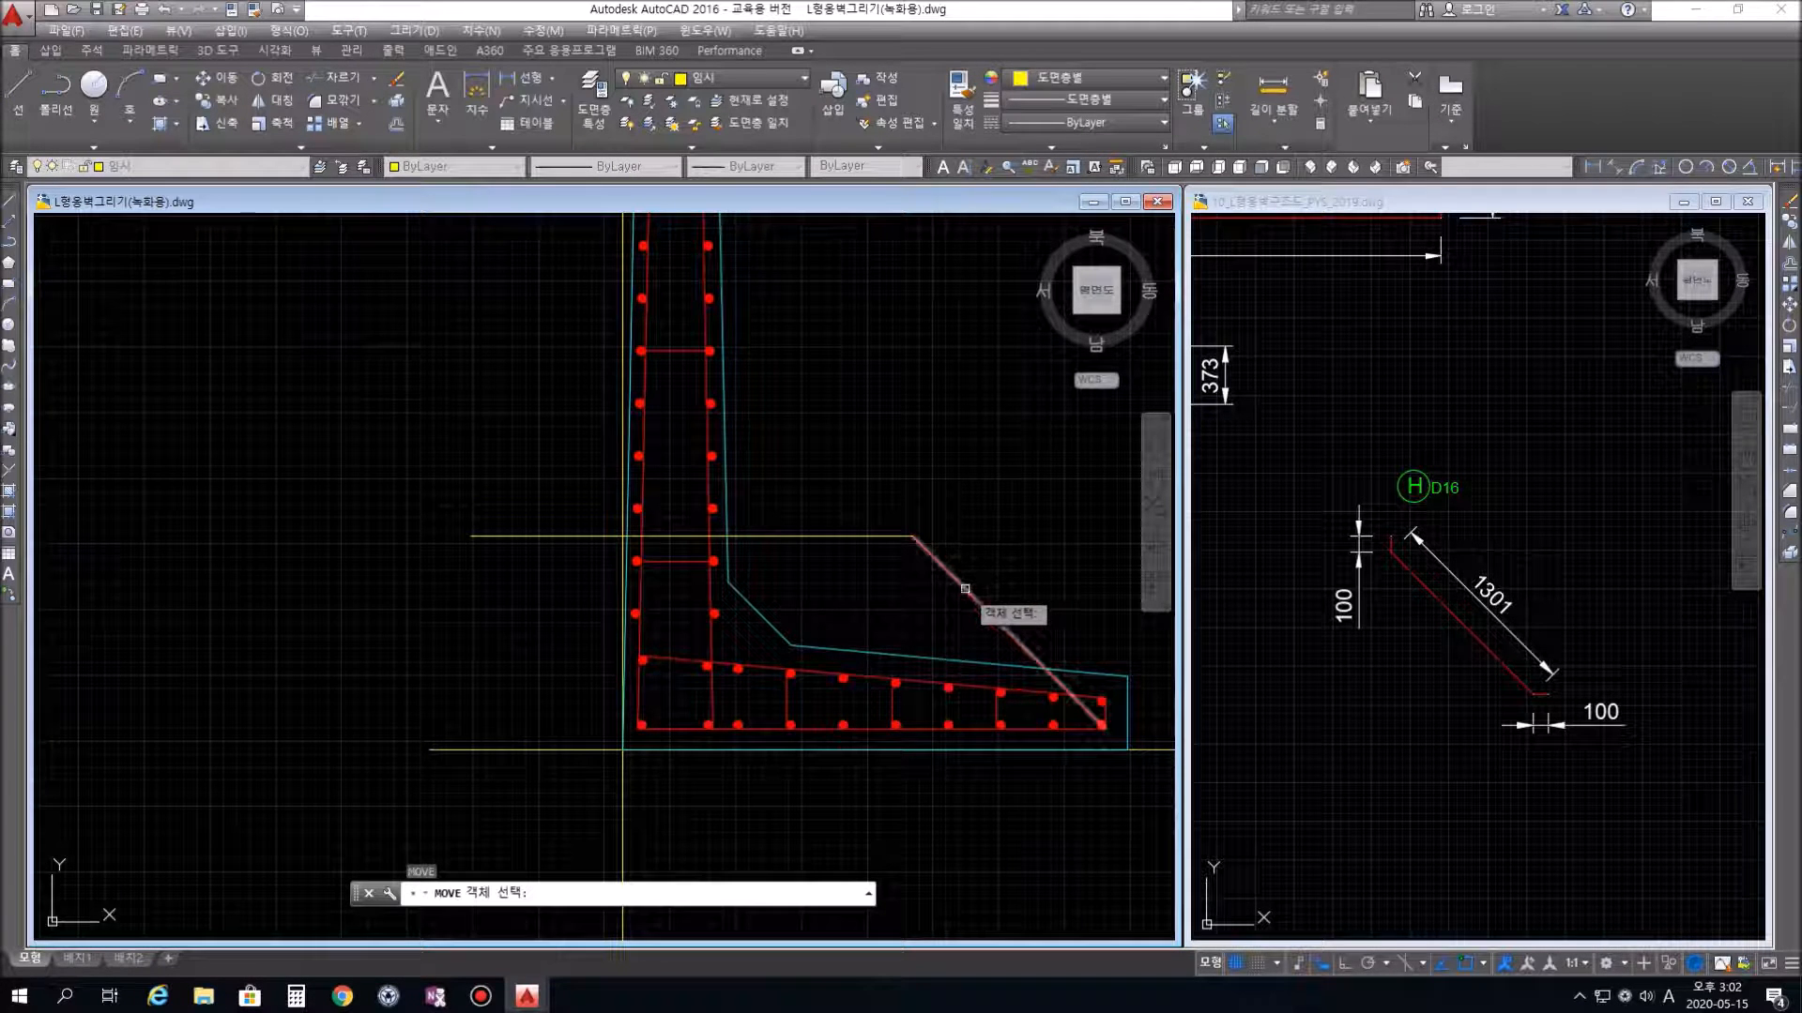
key(Return)
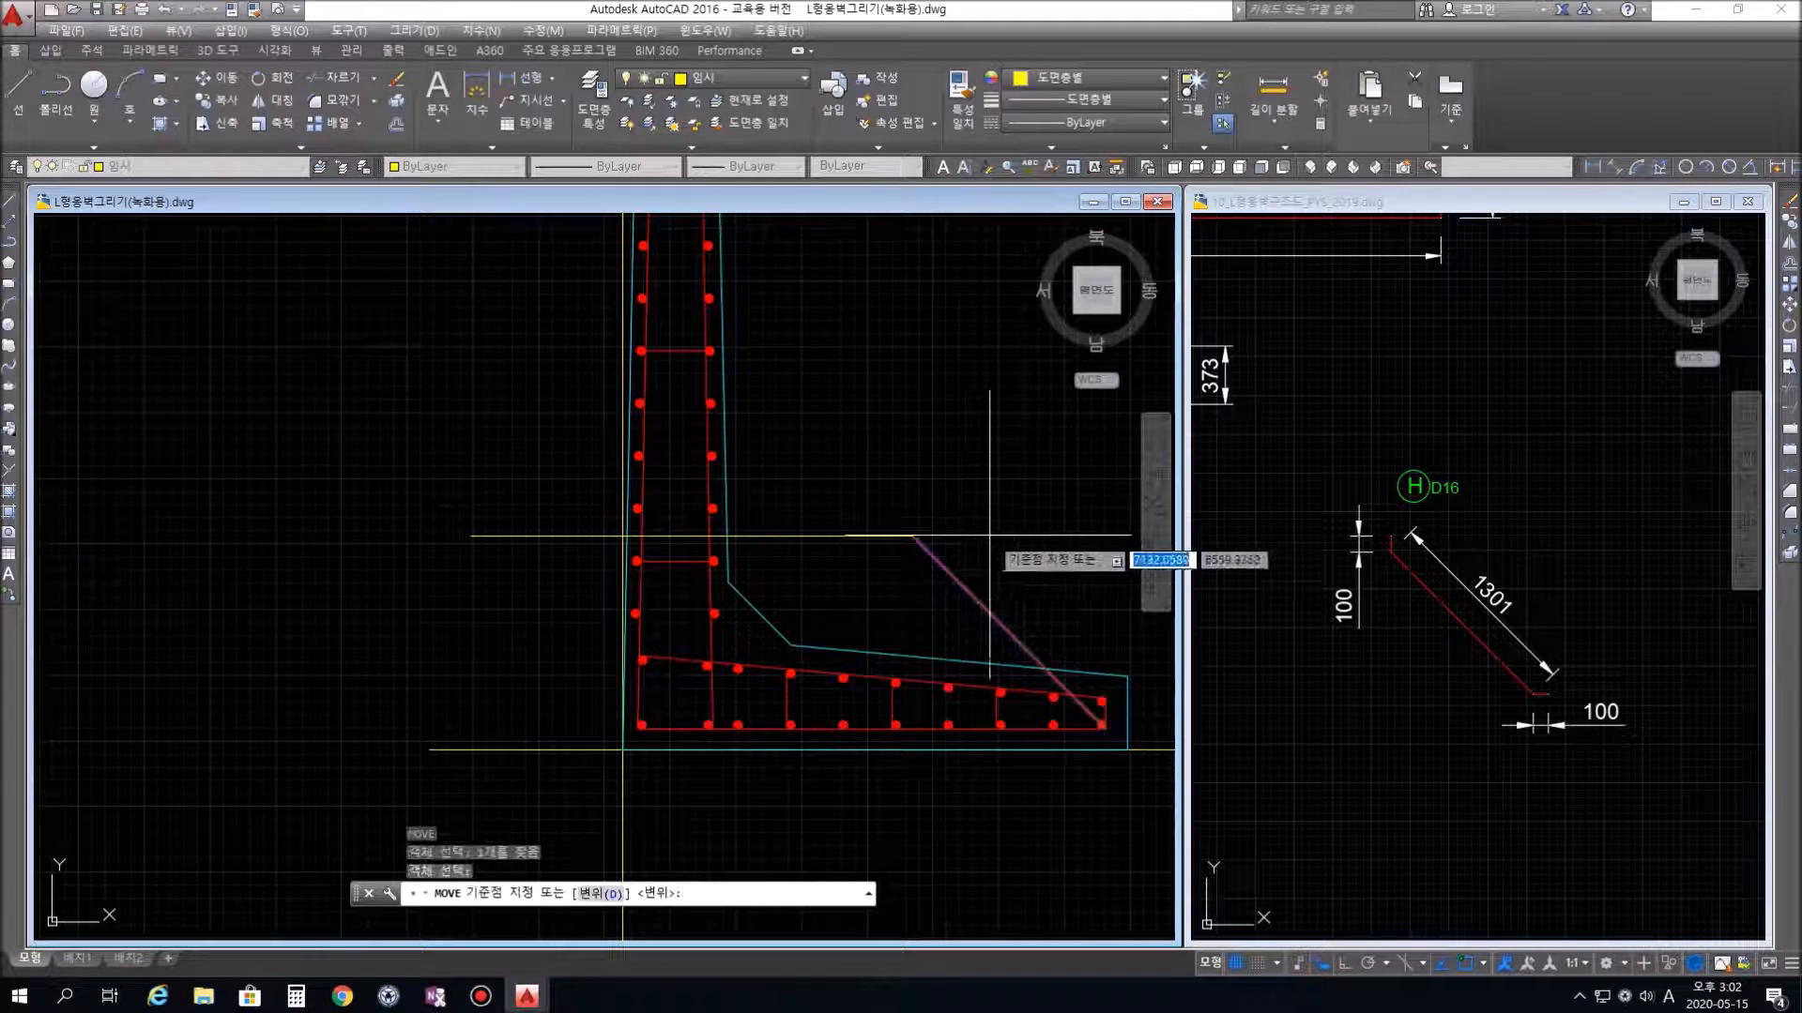
click(912, 537)
scroll(717, 514, up, 8)
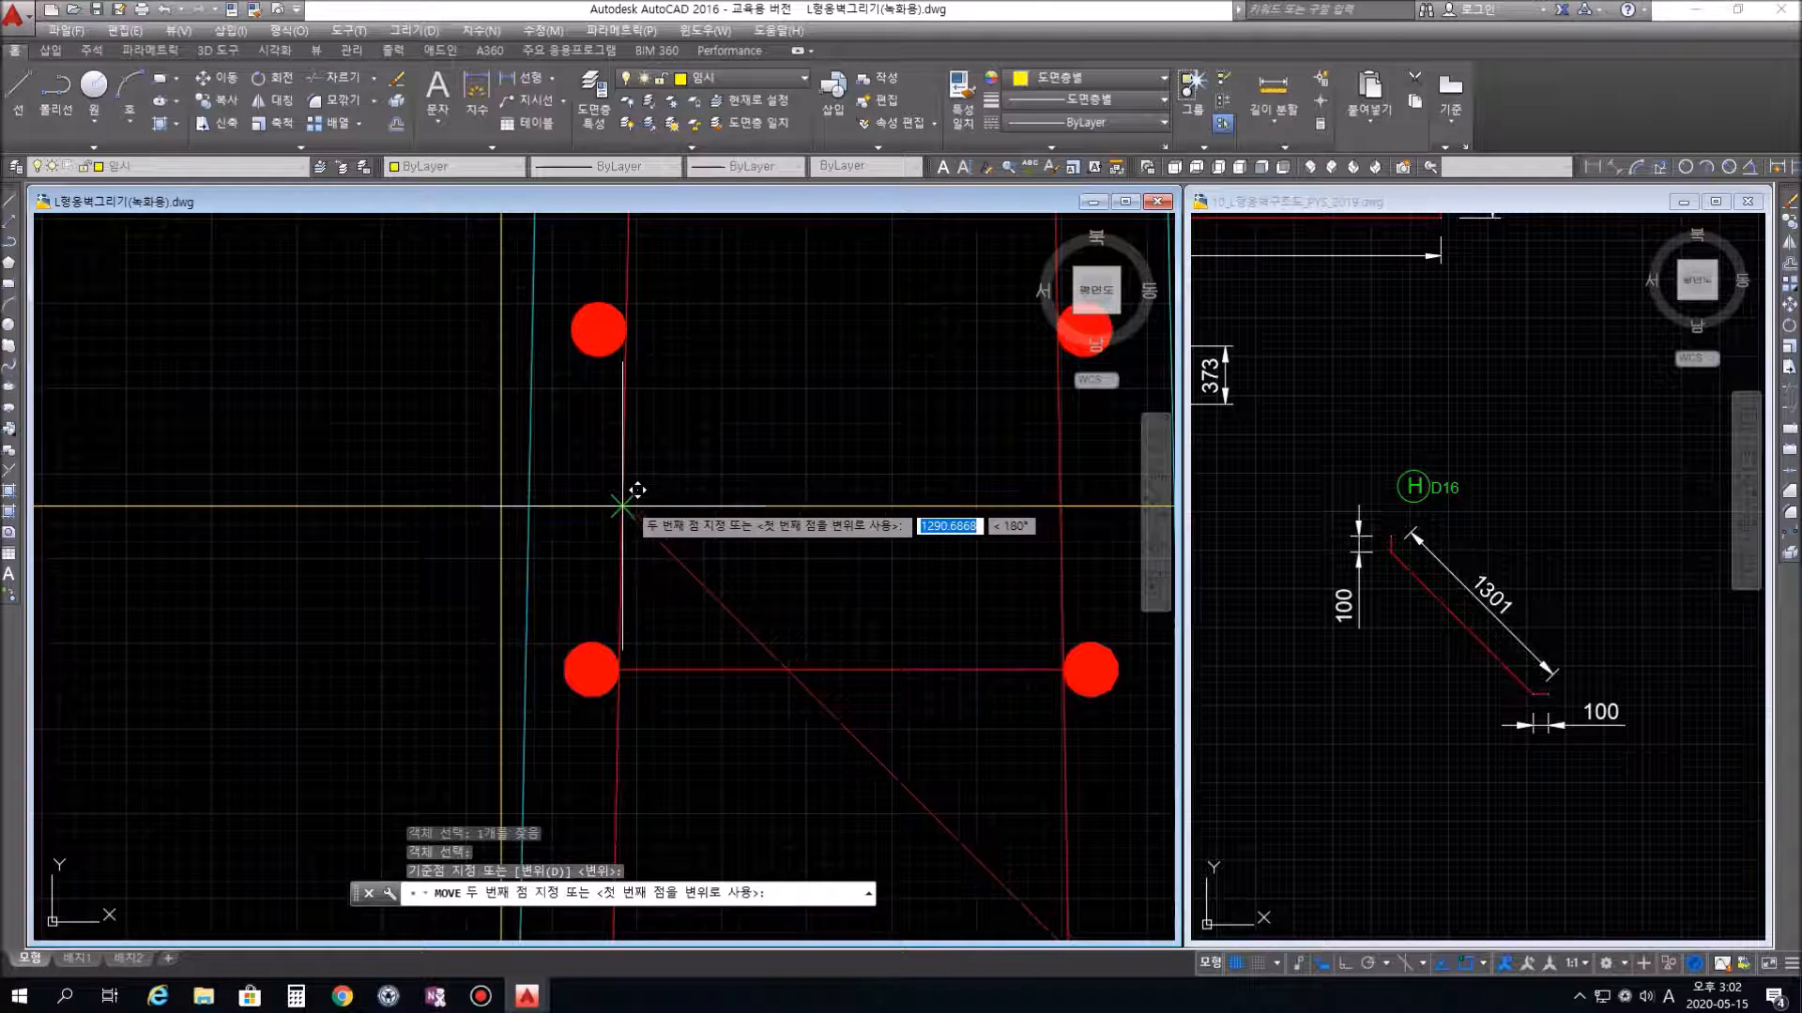
click(622, 507)
Delete the horizontal guide line used to position the diagonal bar
scroll(765, 544, down, 8)
click(943, 599)
click(924, 581)
key(Delete)
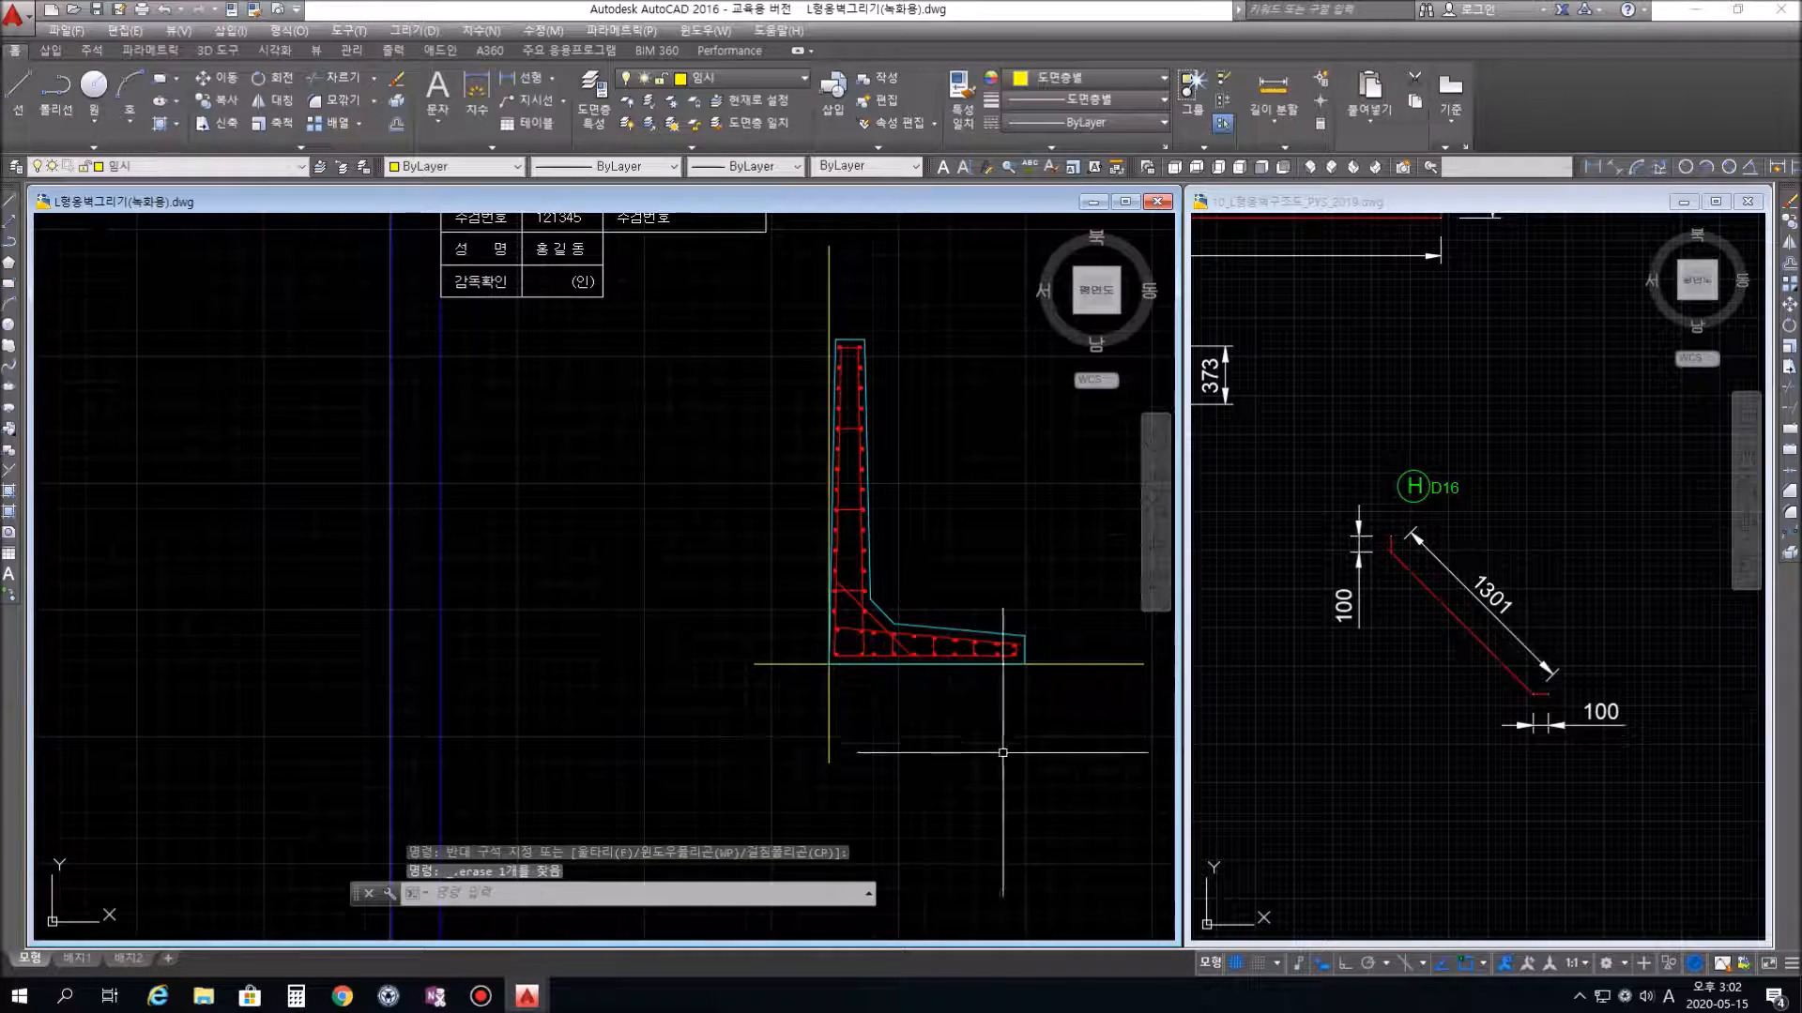
scroll(981, 727, down, 3)
scroll(995, 737, up, 5)
mouse_move(862, 480)
middle_down()
mouse_move(844, 665)
mouse_move(811, 654)
middle_up()
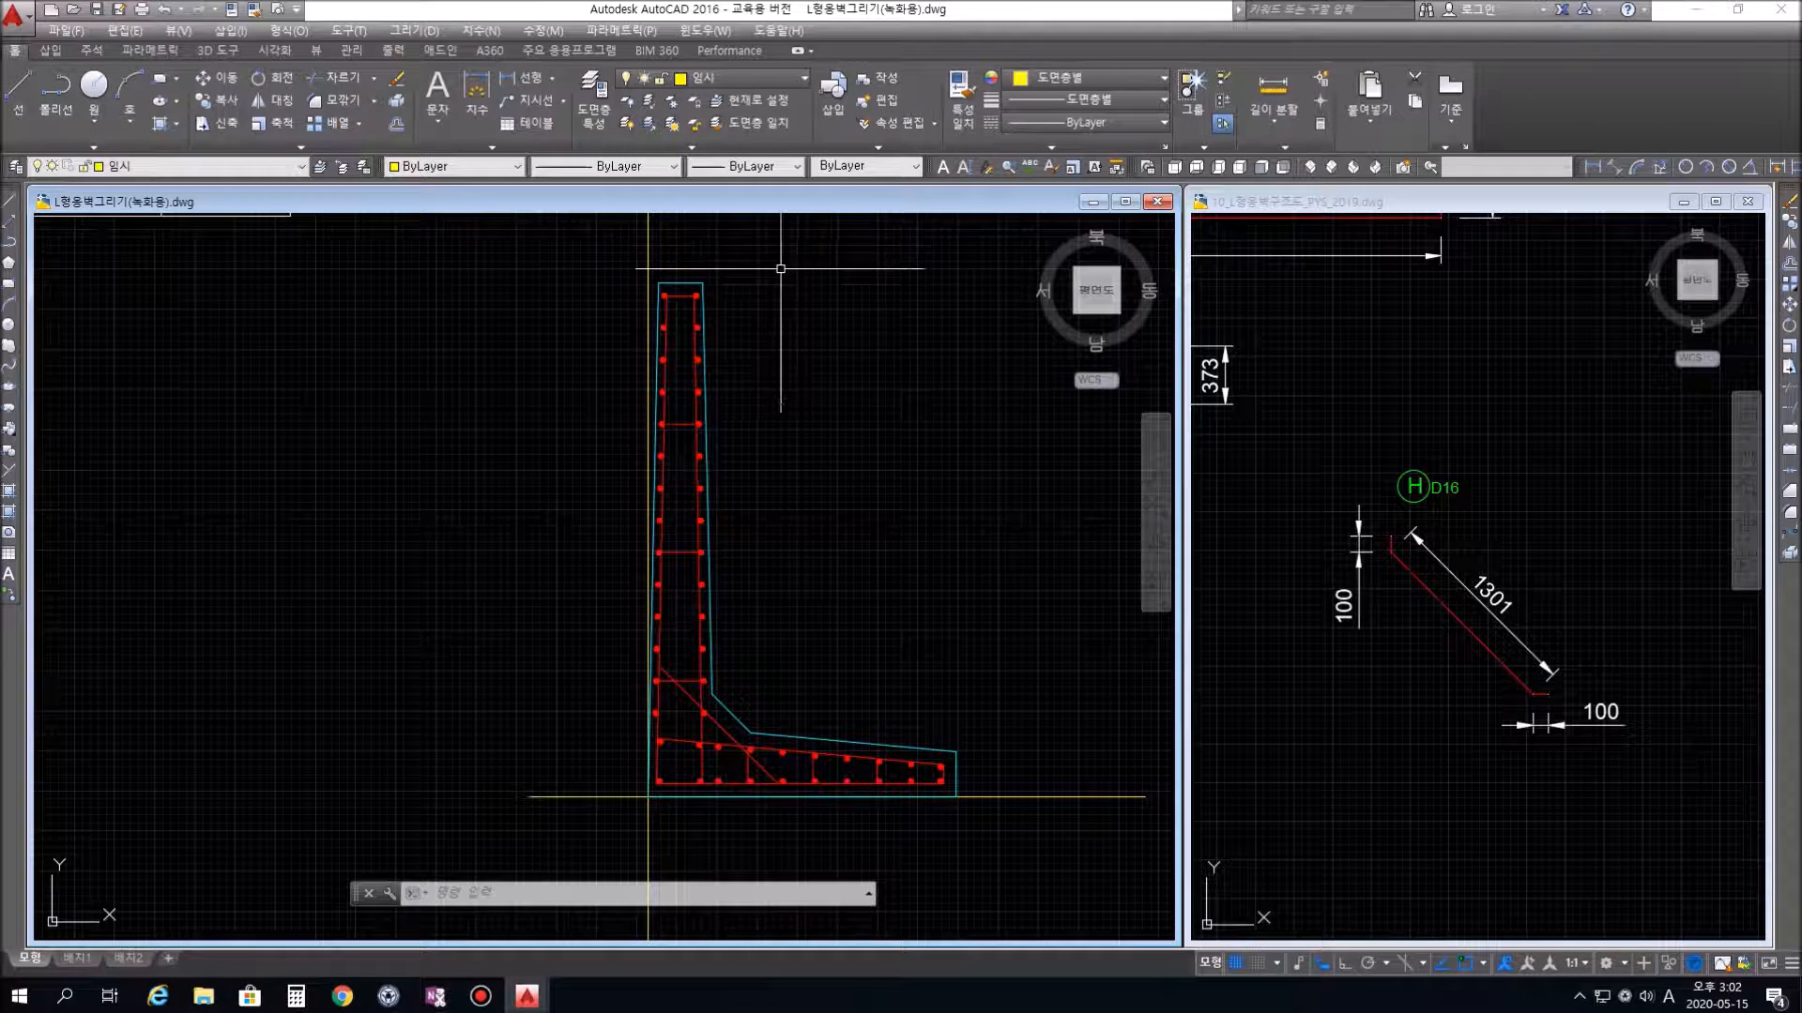
scroll(986, 571, down, 5)
mouse_move(1018, 584)
middle_down()
mouse_move(852, 585)
mouse_move(948, 599)
middle_up()
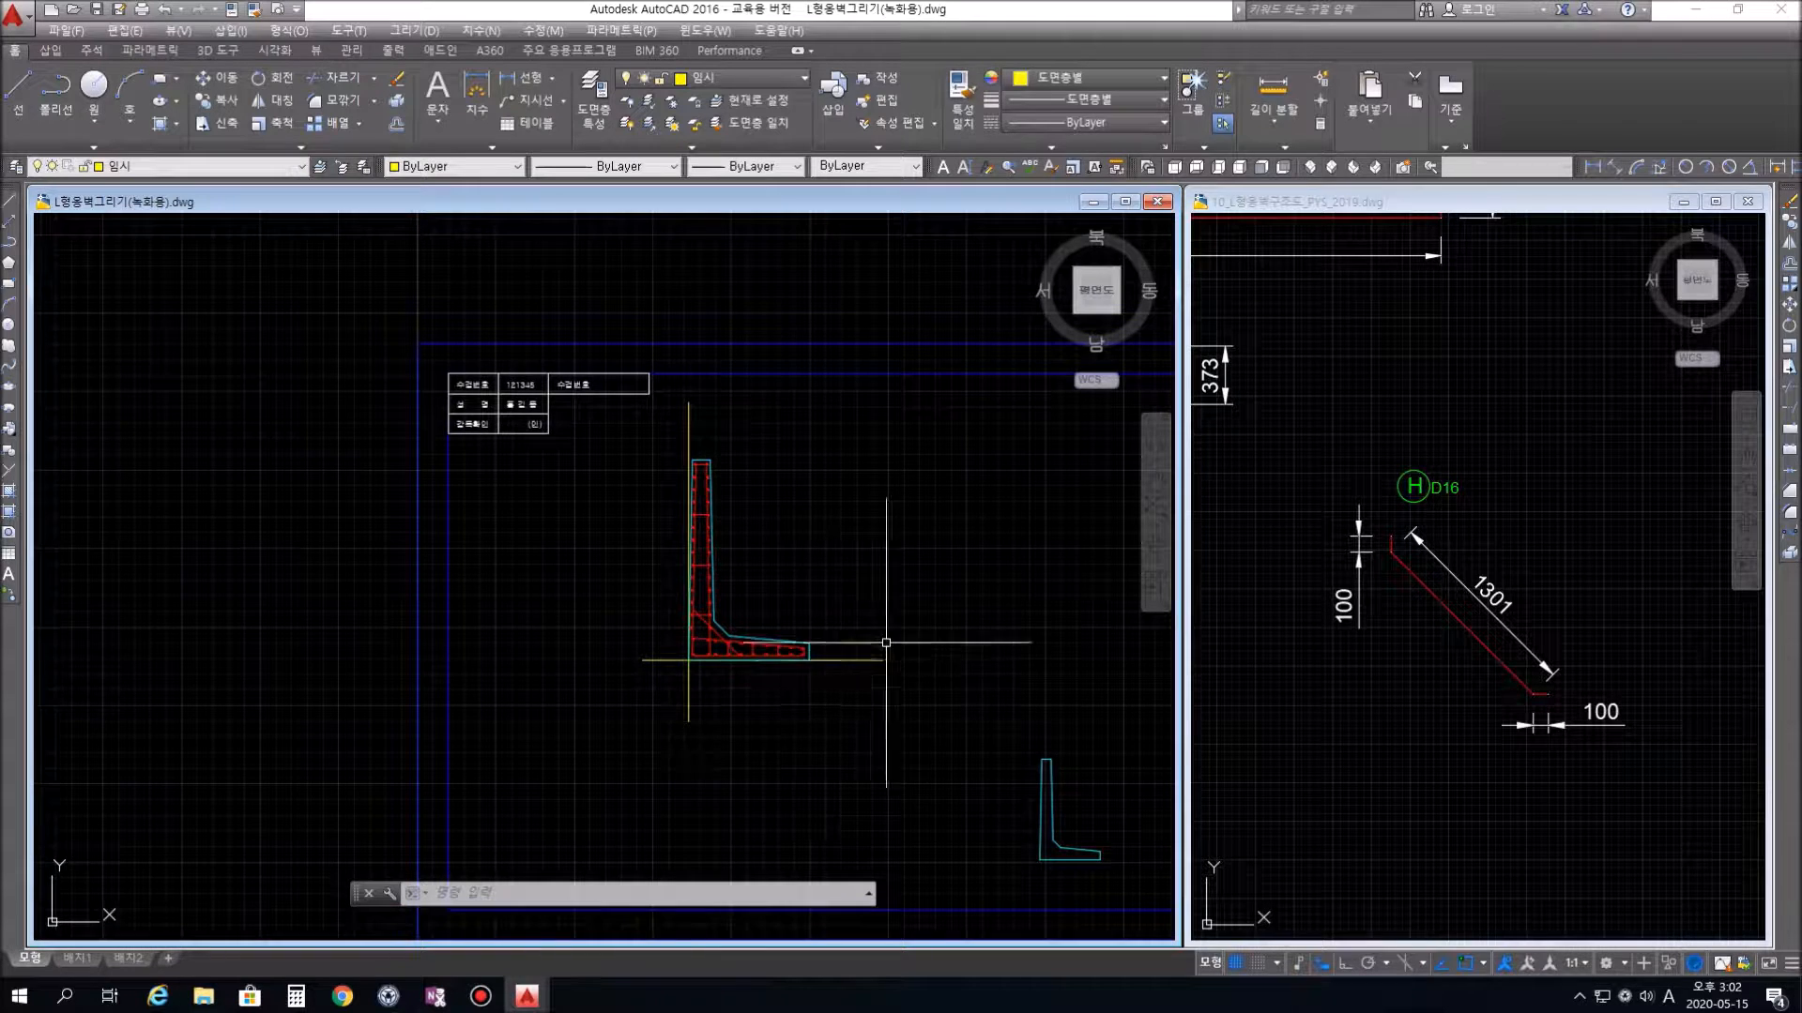